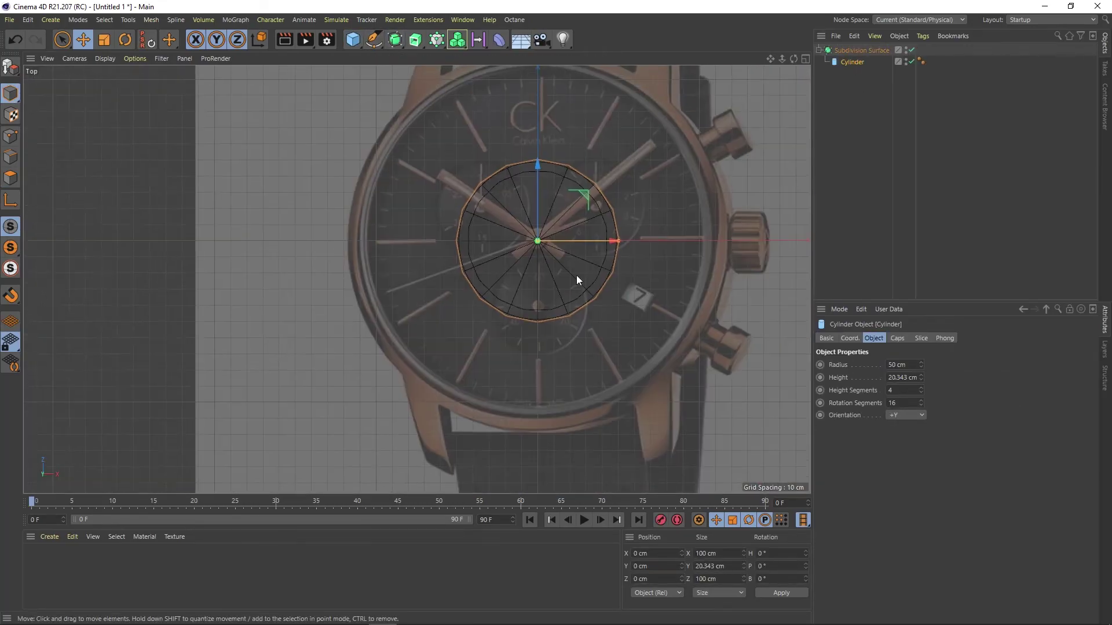
# - Match the cylinder's radius, height and height segments to the watch case in the reference views
pyautogui.moveTo(618, 240); pyautogui.dragTo(731, 244)
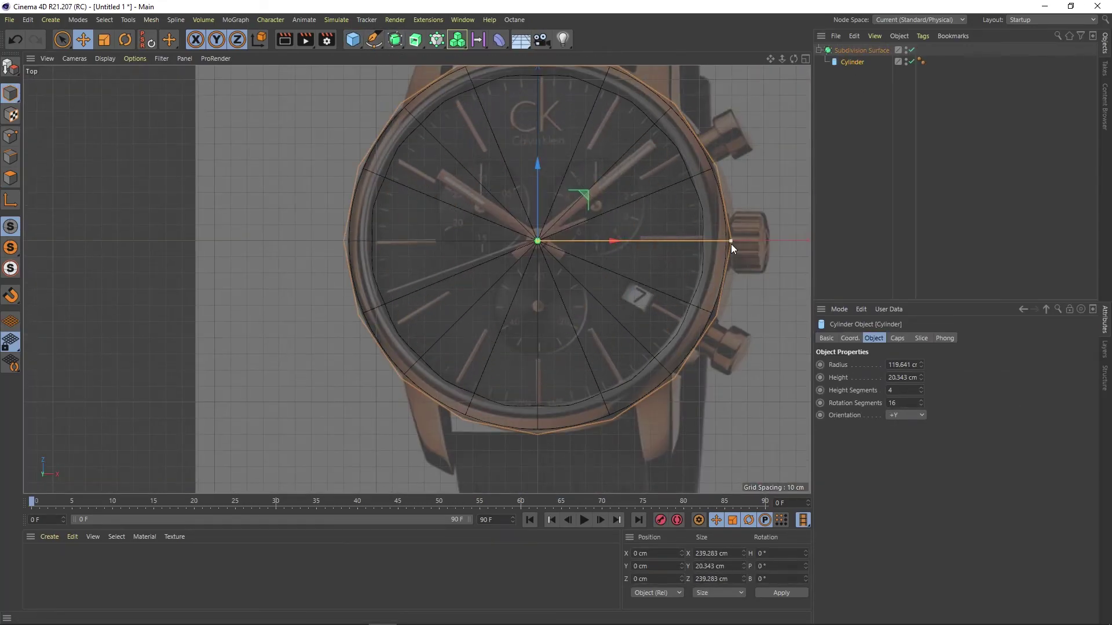
pyautogui.press('F1')
pyautogui.click(921, 392)
pyautogui.click(921, 392)
pyautogui.click(921, 392)
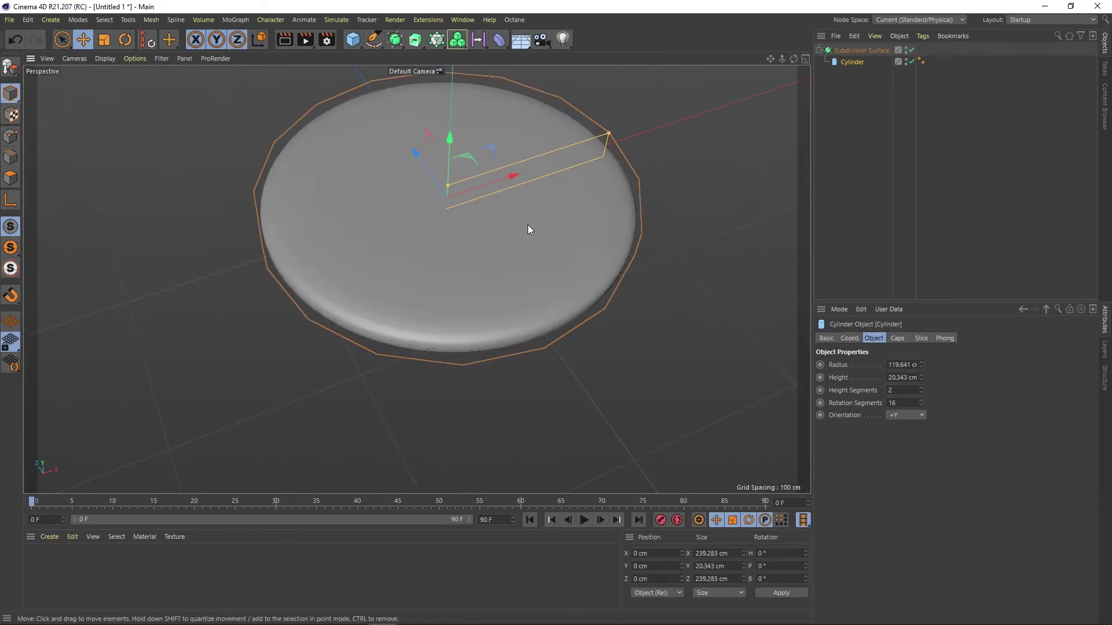
pyautogui.press('F5')
pyautogui.moveTo(616, 399); pyautogui.dragTo(616, 374)
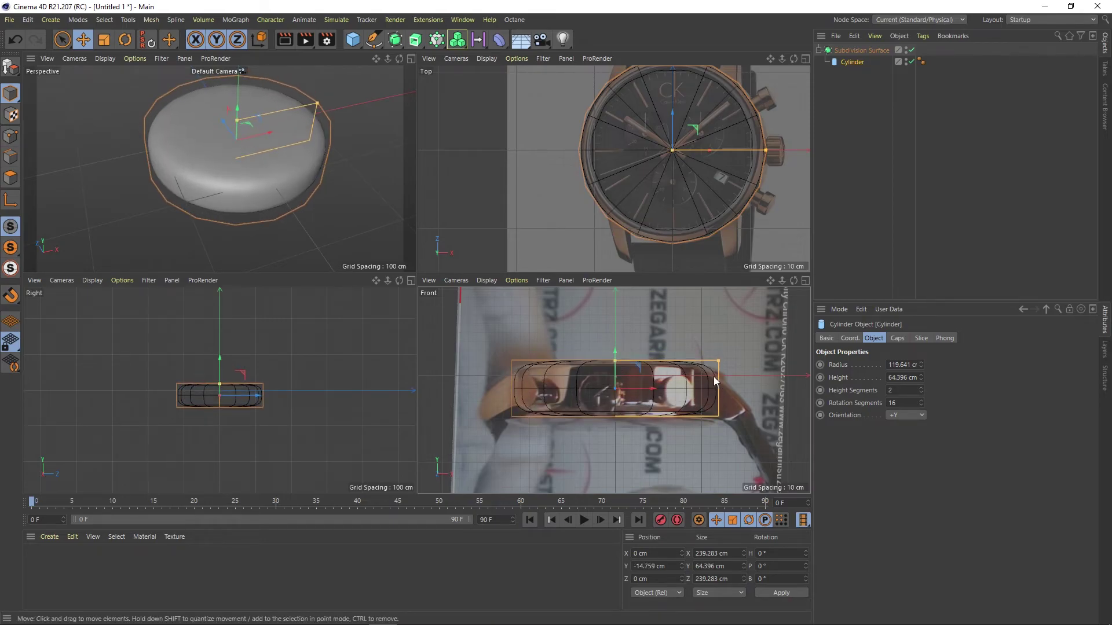
pyautogui.moveTo(718, 360); pyautogui.dragTo(721, 361)
pyautogui.press('F1')
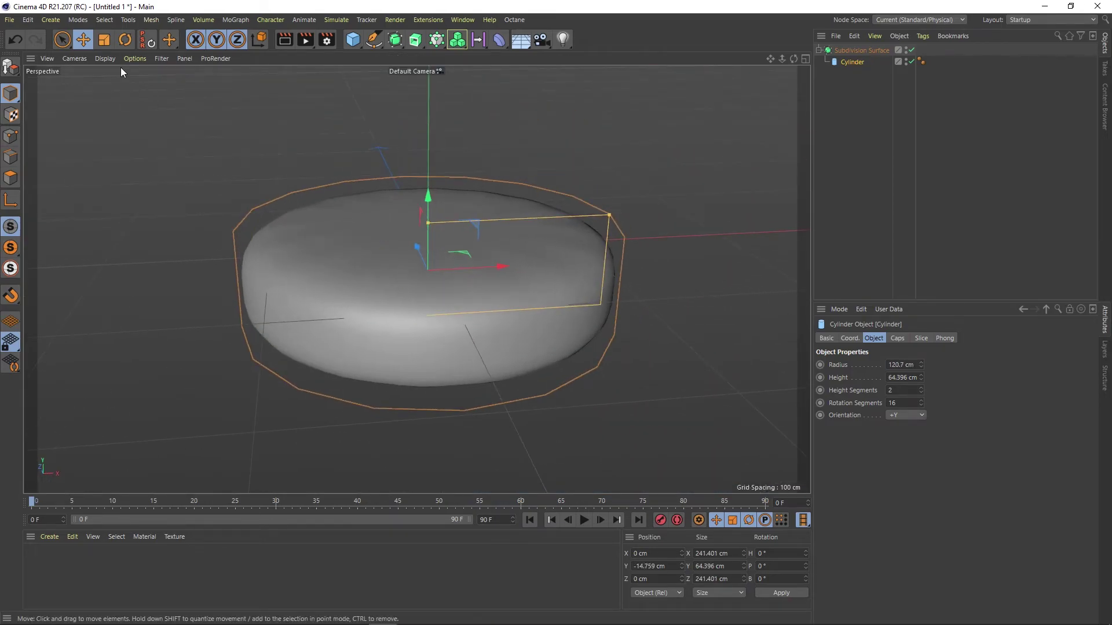
# - Make the cylinder editable and select four side polygons for the lugs
pyautogui.press('c')
pyautogui.press('q')
pyautogui.click(10, 136)
pyautogui.click(493, 243)
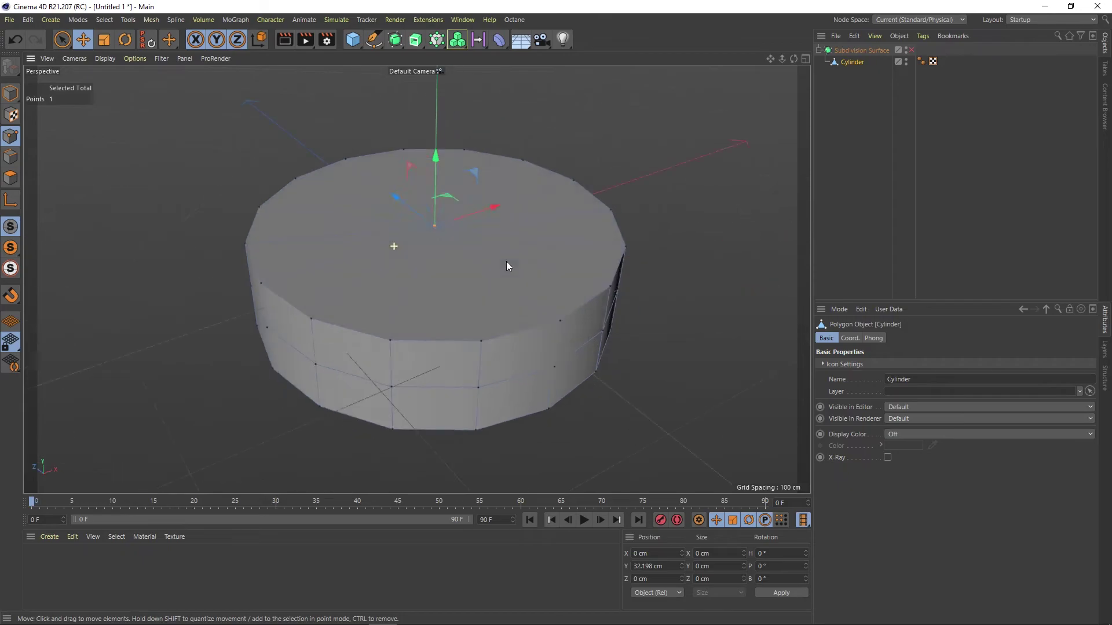
pyautogui.press('F5')
pyautogui.click(631, 177)
pyautogui.moveTo(278, 168)
pyautogui.keyDown('alt'); pyautogui.mouseDown()
pyautogui.moveTo(186, 155)
pyautogui.moveTo(168, 184)
pyautogui.moveTo(297, 169)
pyautogui.moveTo(325, 176)
pyautogui.mouseUp(); pyautogui.keyUp('alt')
# - Extrude the four side polygons outward into lugs and select the lug corner points
pyautogui.rightClick(261, 169)
pyautogui.click(290, 176)
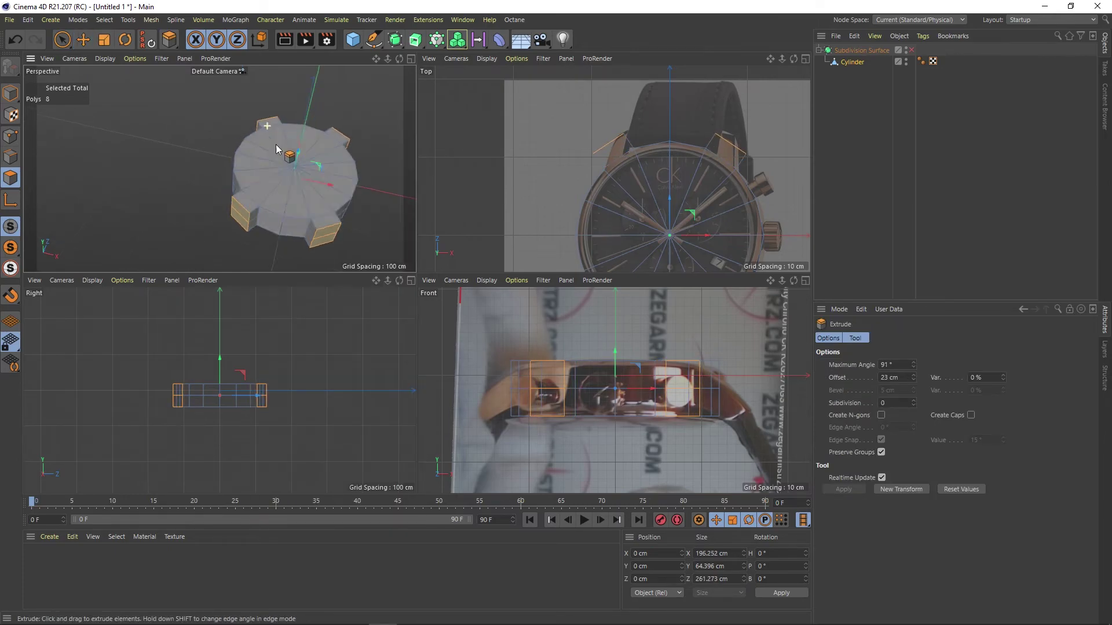
pyautogui.scroll(3, 275, 144)
pyautogui.click(62, 39)
pyautogui.scroll(3, 585, 156)
pyautogui.click(564, 179)
# - Cut an edge loop just below the top rim with the Loop/Path Cut tool
pyautogui.press('k')
pyautogui.press('l')
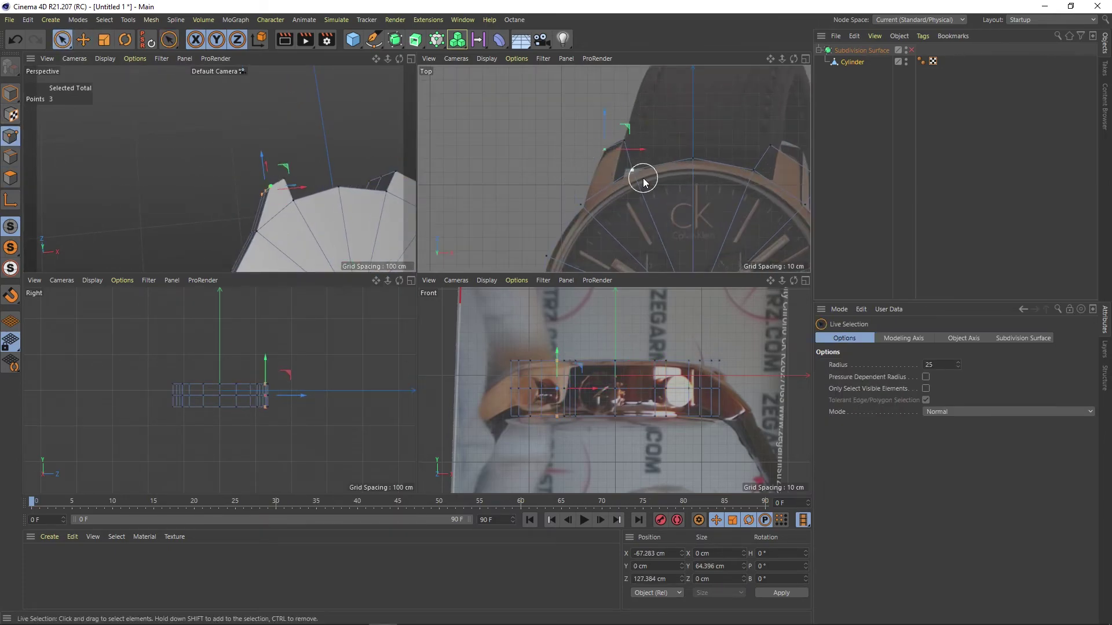
pyautogui.scroll(5, 266, 180)
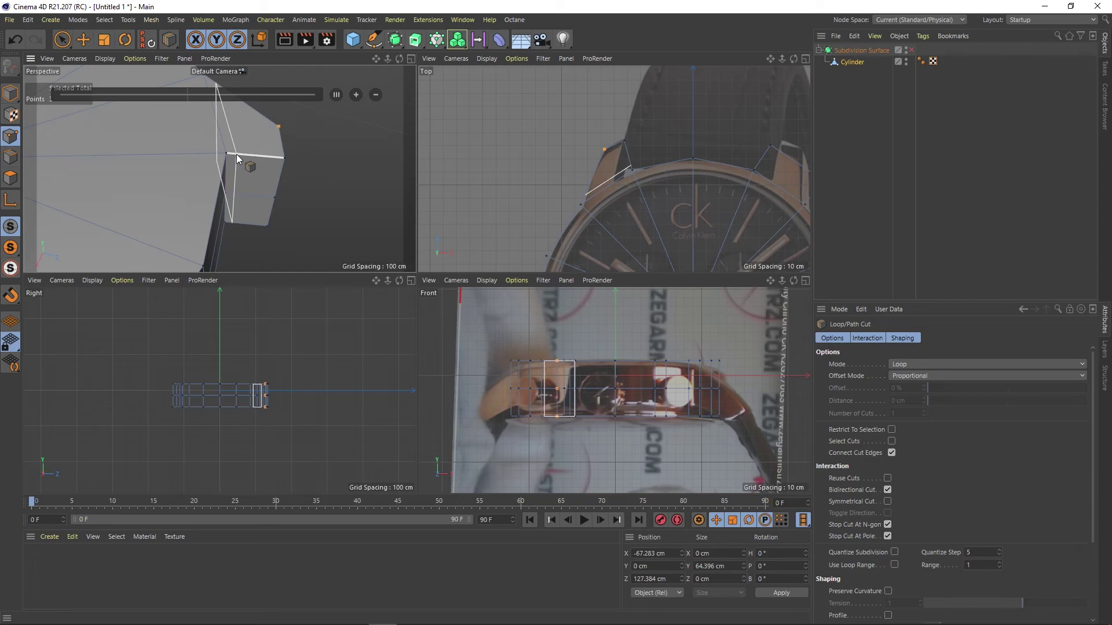
pyautogui.press('space')
pyautogui.press('q')
pyautogui.scroll(-5, 202, 208)
pyautogui.keyDown('alt'); pyautogui.moveTo(203, 207); pyautogui.dragTo(174, 174); pyautogui.keyUp('alt')
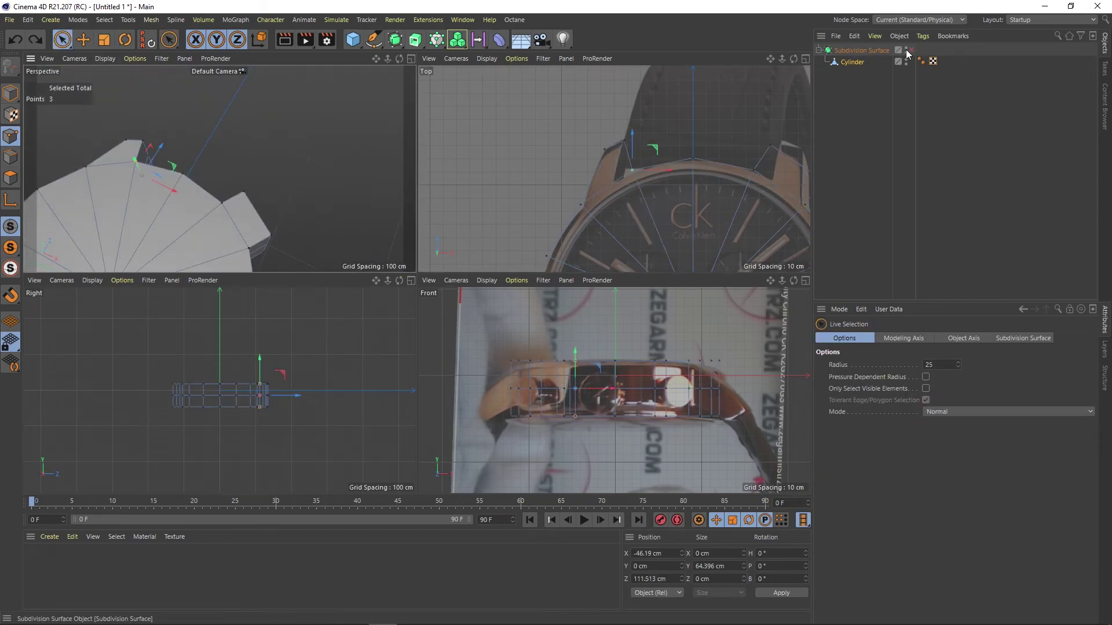
pyautogui.middleClick(174, 174)
pyautogui.press('k')
pyautogui.press('l')
pyautogui.moveTo(402, 226)
pyautogui.keyDown('alt'); pyautogui.mouseDown()
pyautogui.moveTo(406, 283)
pyautogui.moveTo(418, 194)
pyautogui.moveTo(440, 265)
pyautogui.moveTo(500, 189)
pyautogui.moveTo(383, 231)
pyautogui.moveTo(486, 264)
pyautogui.mouseUp(); pyautogui.keyUp('alt')
pyautogui.click(406, 283)
# - Select the top cap and raise it upward
pyautogui.press('Return')
pyautogui.press('Return')
pyautogui.press('e')
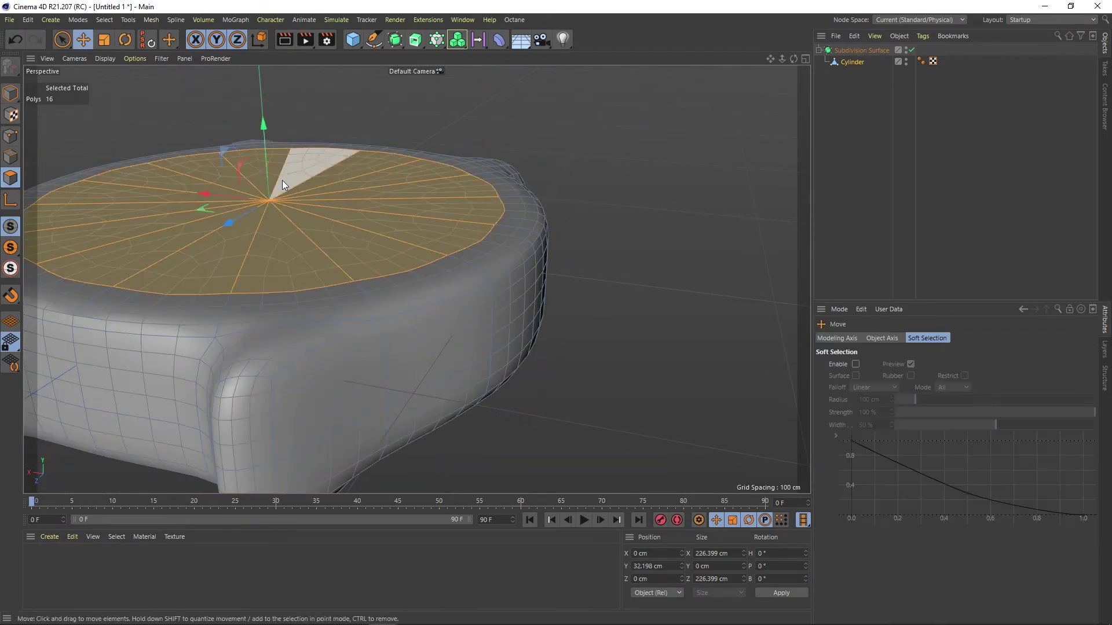
pyautogui.press('q')
pyautogui.moveTo(266, 149); pyautogui.dragTo(408, 169)
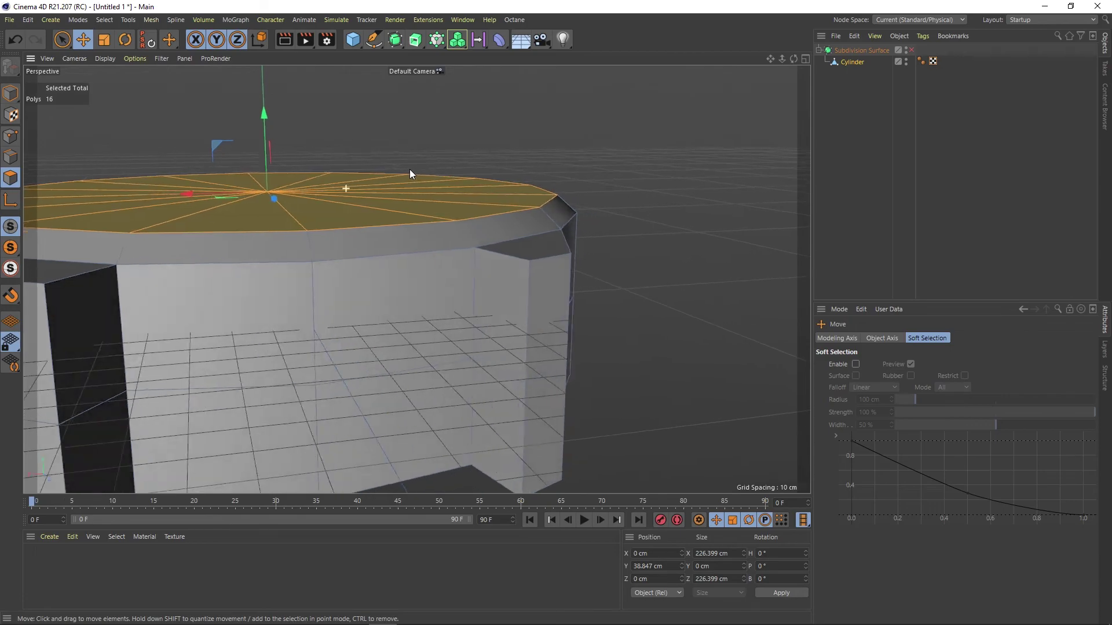
# - Add a tighter edge loop close to the rim in the perspective view
pyautogui.middleClick(405, 171)
pyautogui.keyDown('ctrl'); pyautogui.click(10, 136); pyautogui.keyUp('ctrl')
pyautogui.click(62, 40)
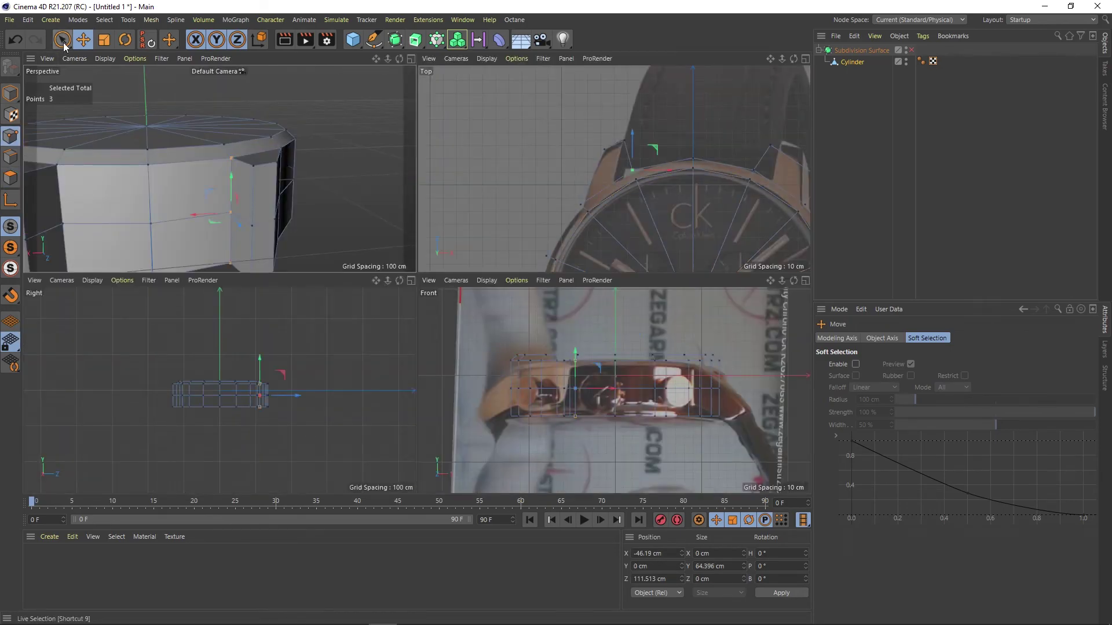
pyautogui.middleClick(206, 162)
pyautogui.scroll(3, 383, 234)
pyautogui.press('k')
pyautogui.press('l')
pyautogui.click(636, 299)
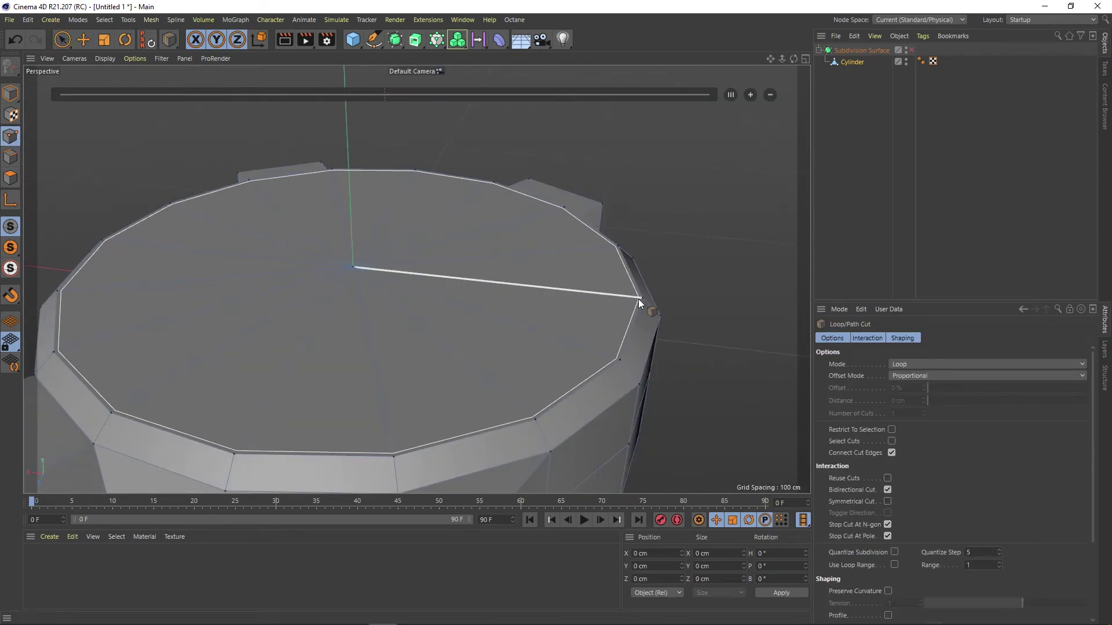
pyautogui.scroll(3, 611, 282)
# - Add another edge loop right at the rim edge from the top view
pyautogui.middleClick(614, 278)
pyautogui.middleClick(620, 216)
pyautogui.scroll(3, 472, 278)
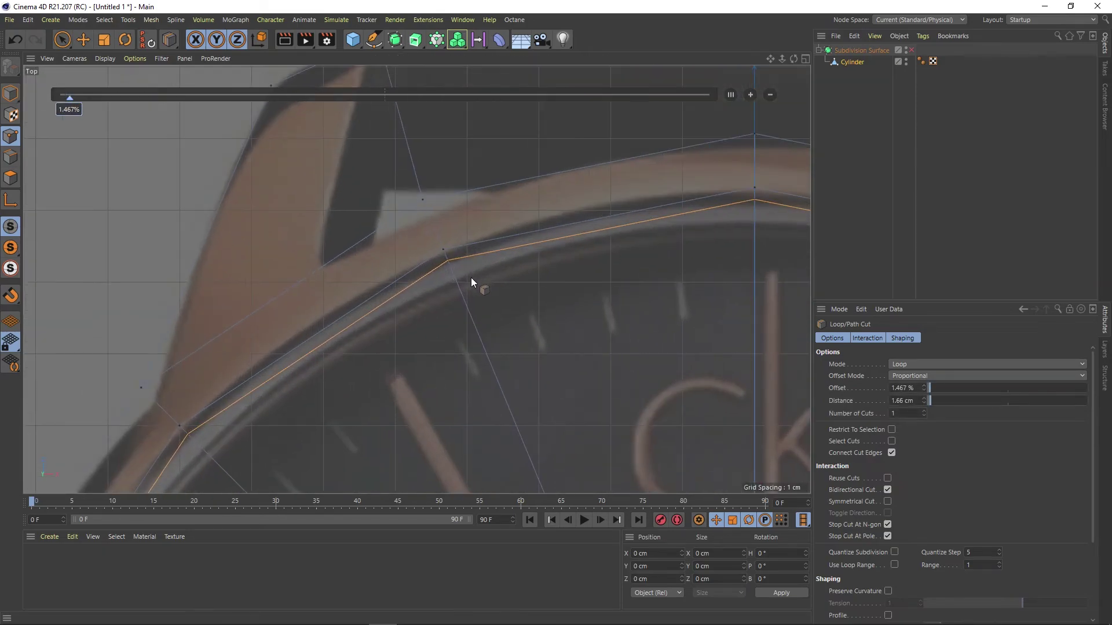
pyautogui.click(447, 255)
pyautogui.scroll(3, 580, 291)
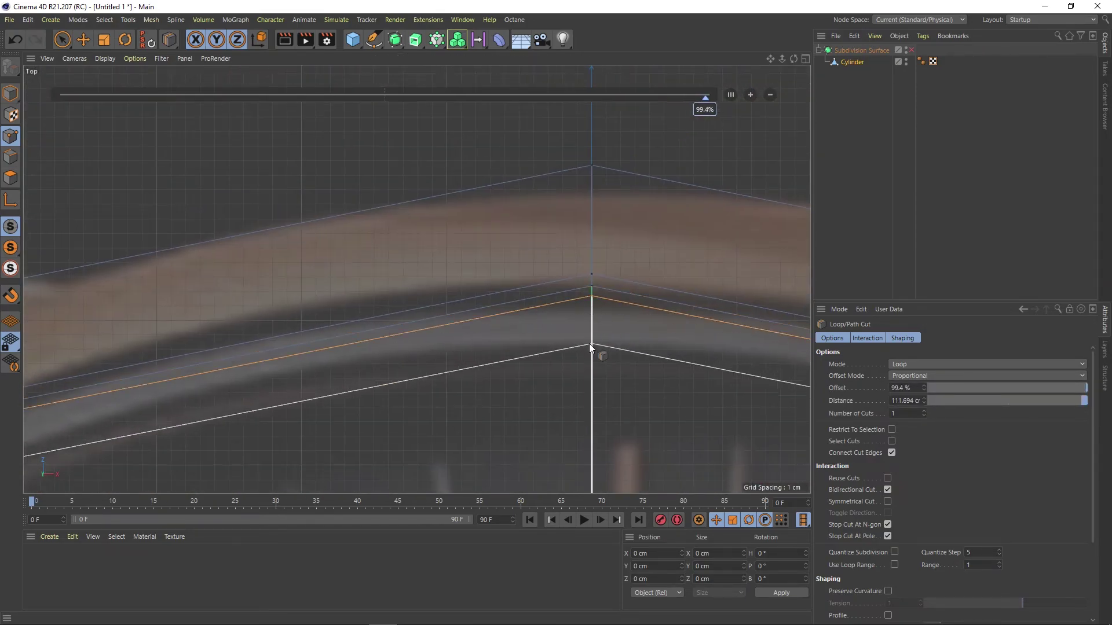
pyautogui.scroll(-5, 589, 343)
# - Loop-select the inner rim strip, split it off and rename it Plass_1
pyautogui.click(263, 217)
pyautogui.press('e')
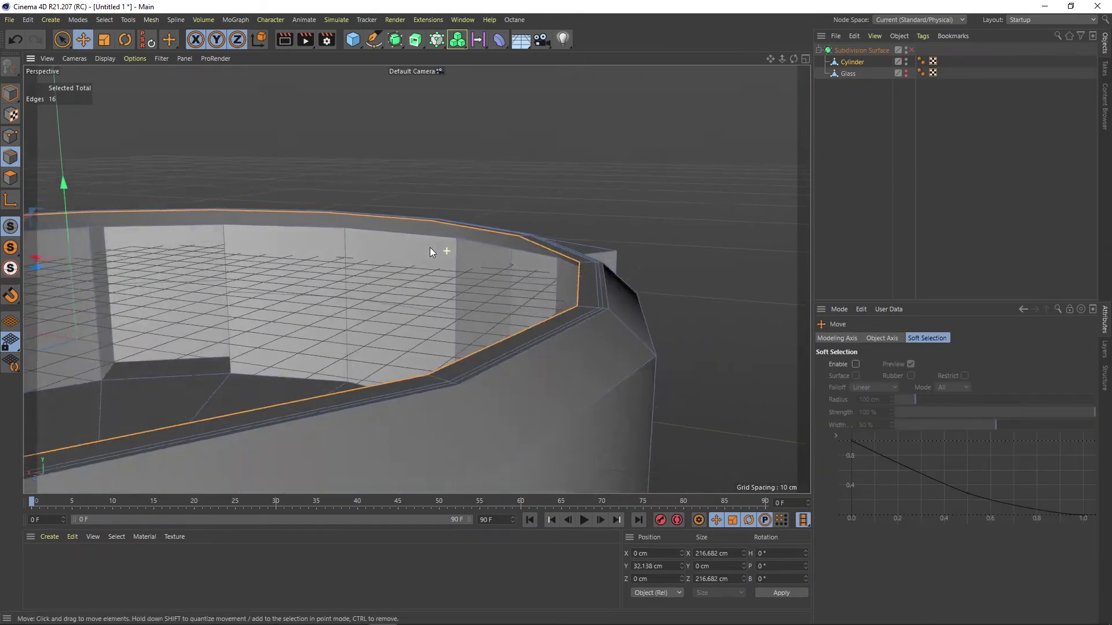
pyautogui.keyDown('alt'); pyautogui.moveTo(430, 248); pyautogui.dragTo(135, 195); pyautogui.keyUp('alt')
pyautogui.keyDown('alt'); pyautogui.moveTo(541, 345); pyautogui.dragTo(630, 291); pyautogui.keyUp('alt')
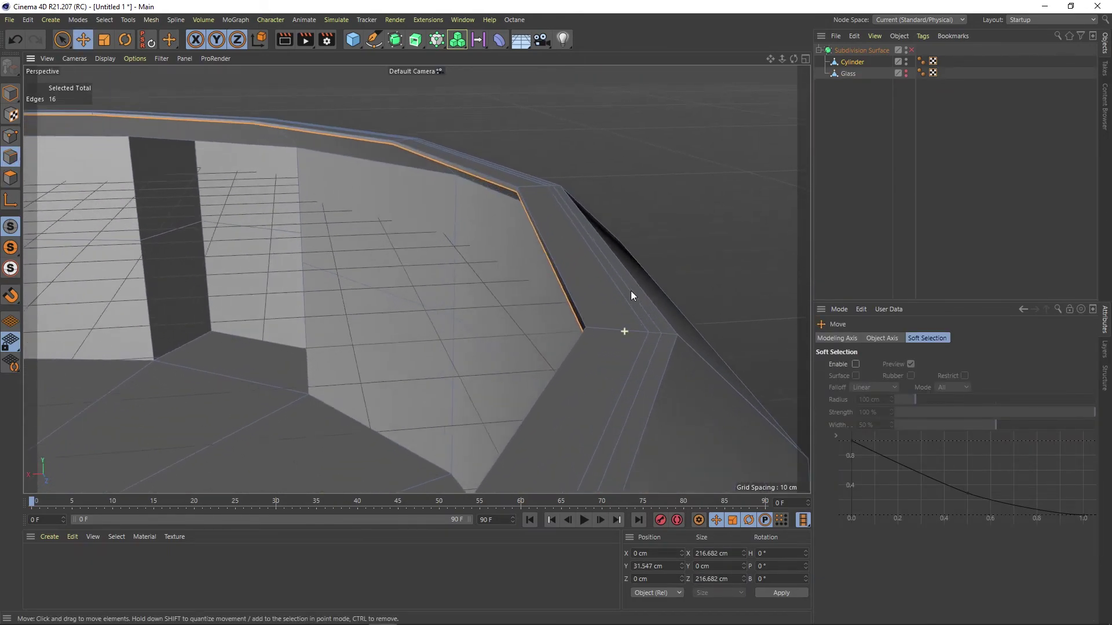
pyautogui.press('u')
pyautogui.press('l')
pyautogui.click(624, 315)
pyautogui.press('u')
pyautogui.press('p')
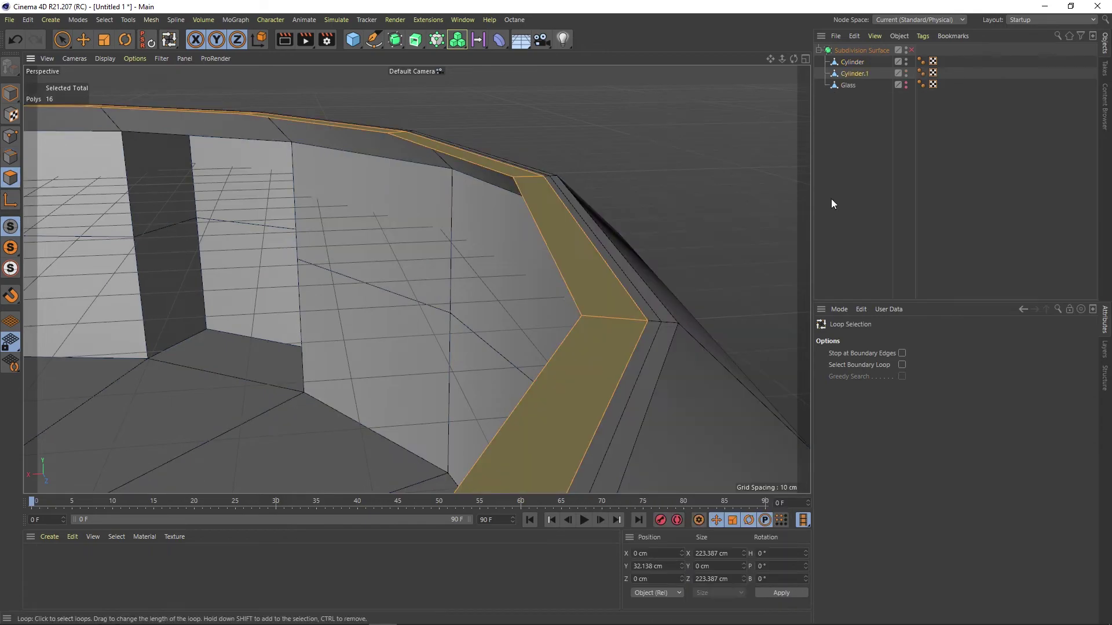
pyautogui.click(908, 77)
# - On the Cylinder, loop-select the inner strip plus its neighbouring strip
pyautogui.click(852, 62)
pyautogui.press('e')
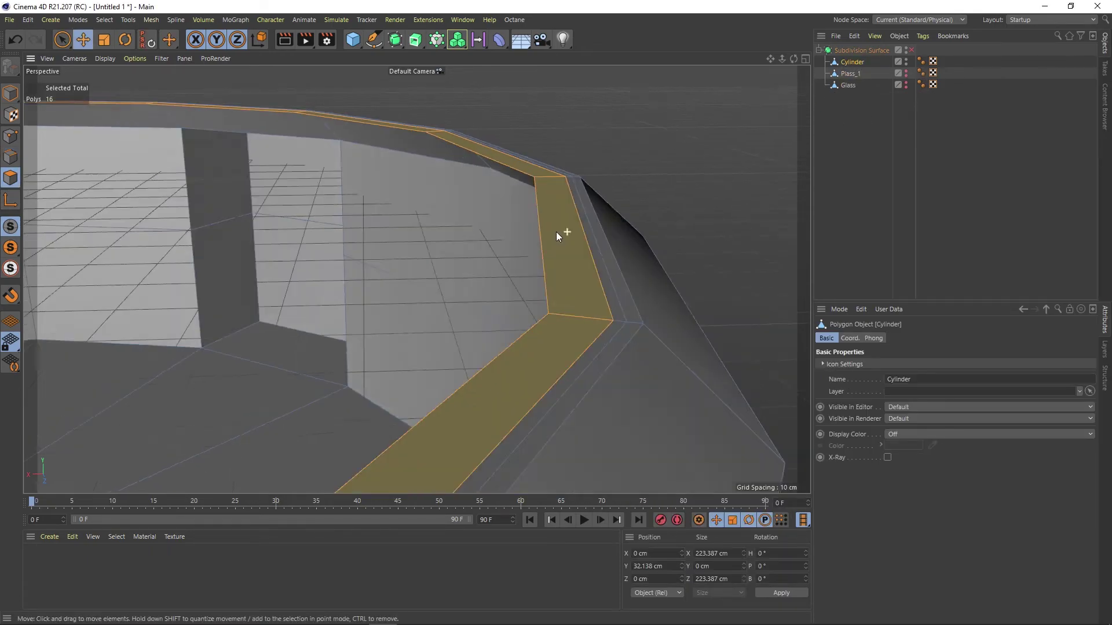
pyautogui.moveTo(556, 231)
pyautogui.keyDown('alt'); pyautogui.mouseDown()
pyautogui.moveTo(269, 112)
pyautogui.moveTo(659, 410)
pyautogui.mouseUp(); pyautogui.keyUp('alt')
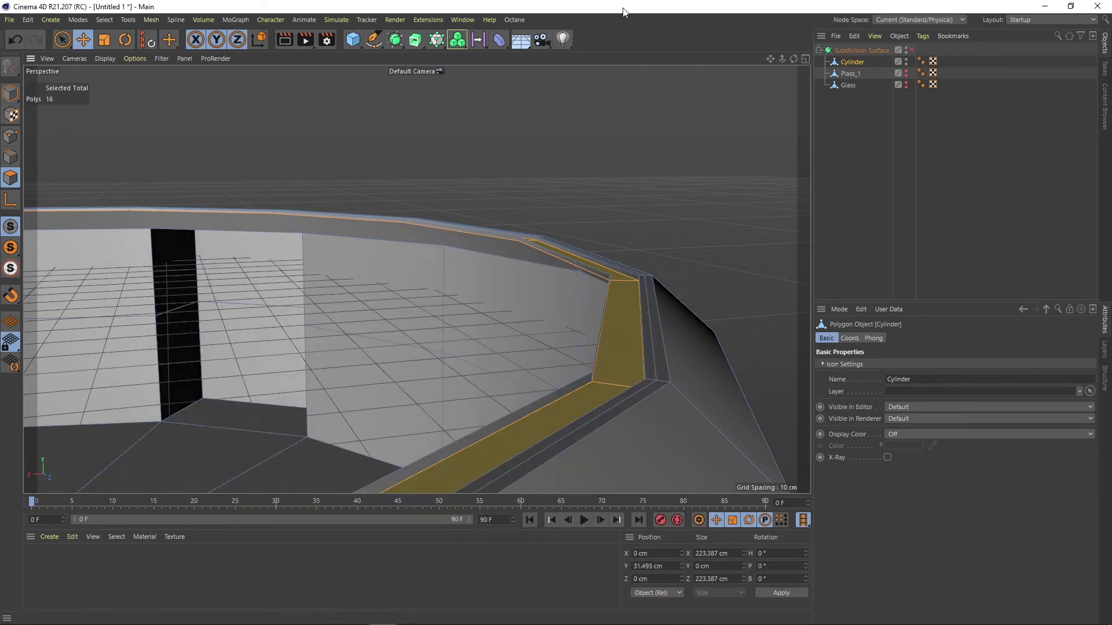
pyautogui.press('u')
pyautogui.press('l')
pyautogui.keyDown('shift'); pyautogui.click(651, 374); pyautogui.keyUp('shift')
pyautogui.press('e')
# - Select two edge loops on the Plass_1 bezel and shift them slightly in height
pyautogui.keyDown('alt'); pyautogui.moveTo(474, 304); pyautogui.dragTo(136, 231); pyautogui.keyUp('alt')
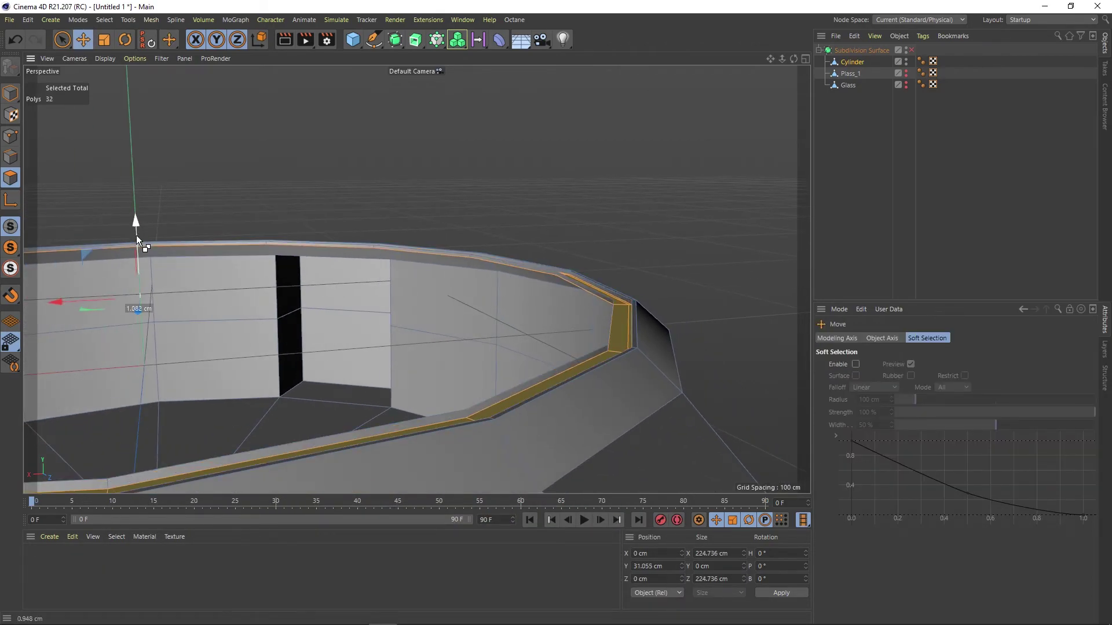
pyautogui.press('u')
pyautogui.press('l')
pyautogui.scroll(3, 535, 324)
pyautogui.moveTo(535, 329)
pyautogui.keyDown('alt'); pyautogui.mouseDown()
pyautogui.moveTo(484, 283)
pyautogui.moveTo(367, 349)
pyautogui.mouseUp(); pyautogui.keyUp('alt')
pyautogui.press('Return')
pyautogui.click(852, 76)
pyautogui.keyDown('shift'); pyautogui.click(355, 338); pyautogui.keyUp('shift')
pyautogui.press('e')
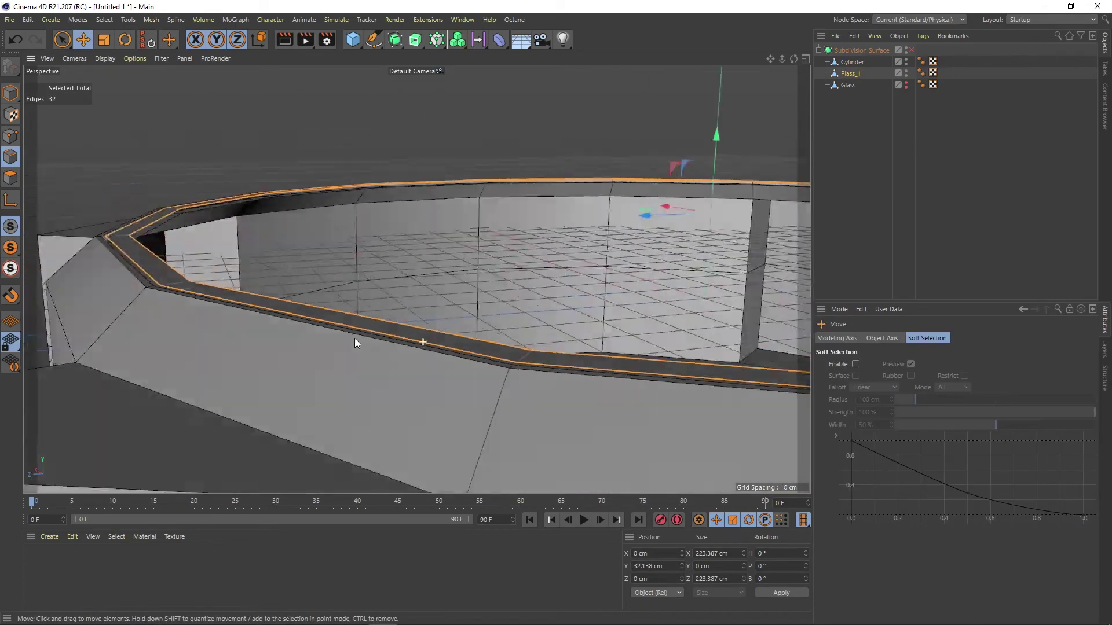
pyautogui.press('F5')
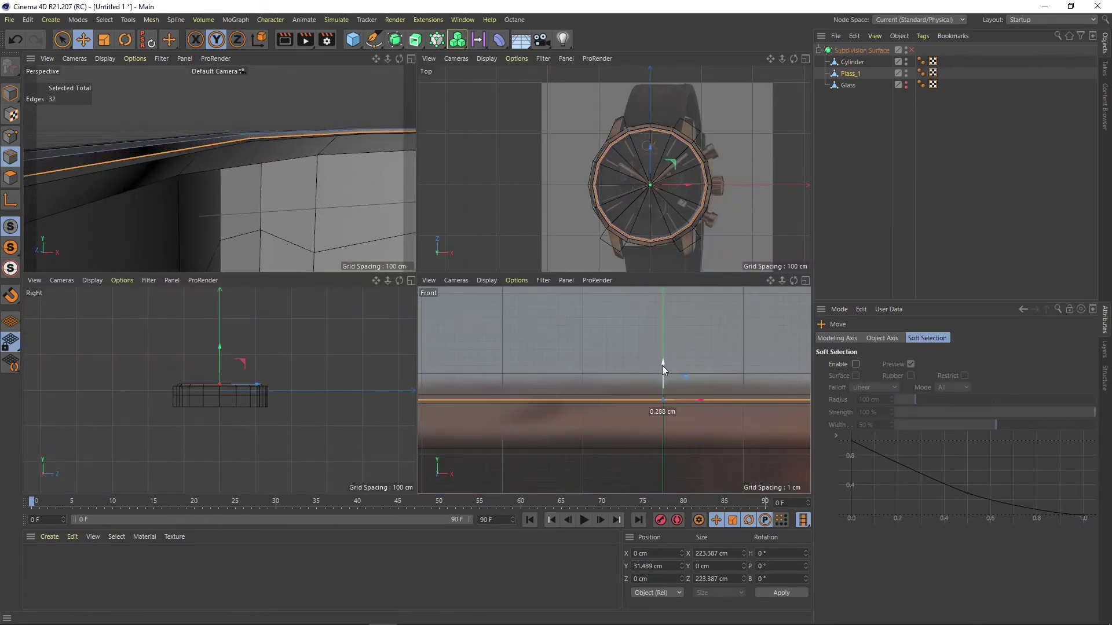
pyautogui.moveTo(662, 367); pyautogui.dragTo(664, 375)
pyautogui.press('F1')
# - Group the case, Plass_1 bezel and Glass under a Null
pyautogui.moveTo(338, 223)
pyautogui.keyDown('alt'); pyautogui.mouseDown()
pyautogui.moveTo(406, 244)
pyautogui.moveTo(341, 250)
pyautogui.mouseUp(); pyautogui.keyUp('alt')
pyautogui.hotkey('alt', 'g')
pyautogui.click(854, 86)
# - Select the Cylinder case and move its selected points down in the front view
pyautogui.press('k')
pyautogui.press('l')
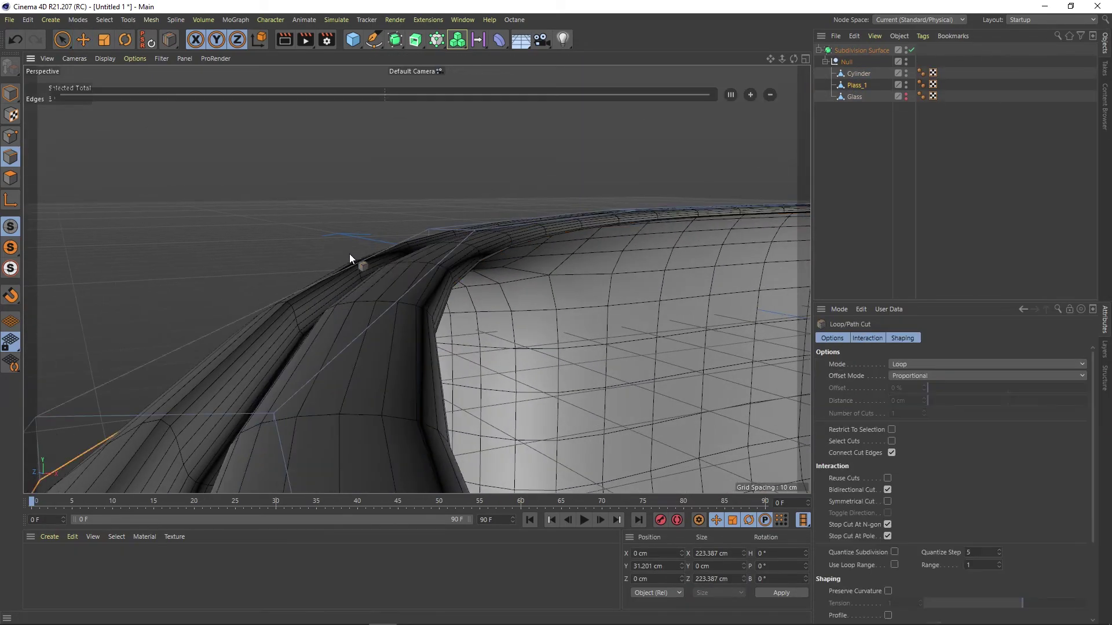
pyautogui.moveTo(344, 314)
pyautogui.keyDown('alt'); pyautogui.mouseDown()
pyautogui.moveTo(380, 347)
pyautogui.moveTo(376, 359)
pyautogui.moveTo(406, 358)
pyautogui.moveTo(268, 382)
pyautogui.moveTo(361, 301)
pyautogui.mouseUp(); pyautogui.keyUp('alt')
pyautogui.click(348, 351)
pyautogui.moveTo(347, 351)
pyautogui.keyDown('alt'); pyautogui.mouseDown()
pyautogui.moveTo(402, 337)
pyautogui.moveTo(392, 395)
pyautogui.moveTo(368, 344)
pyautogui.moveTo(492, 265)
pyautogui.moveTo(468, 271)
pyautogui.moveTo(427, 373)
pyautogui.moveTo(465, 281)
pyautogui.moveTo(421, 270)
pyautogui.moveTo(408, 289)
pyautogui.moveTo(516, 289)
pyautogui.moveTo(509, 267)
pyautogui.mouseUp(); pyautogui.keyUp('alt')
pyautogui.click(62, 38)
pyautogui.press('q')
pyautogui.press('F4')
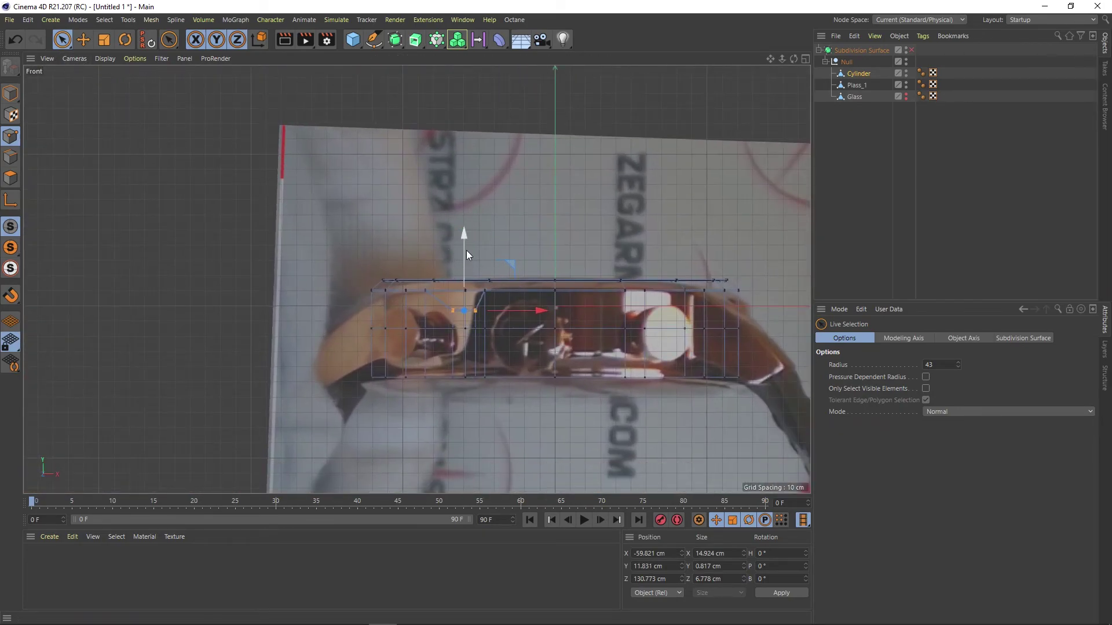
pyautogui.moveTo(466, 250); pyautogui.dragTo(458, 291)
# - Pull the lug-area points down and nudge the two lug tip points slightly up
pyautogui.press('F5')
pyautogui.moveTo(155, 207)
pyautogui.mouseDown()
pyautogui.moveTo(184, 165)
pyautogui.moveTo(192, 172)
pyautogui.mouseUp()
pyautogui.scroll(5, 564, 346)
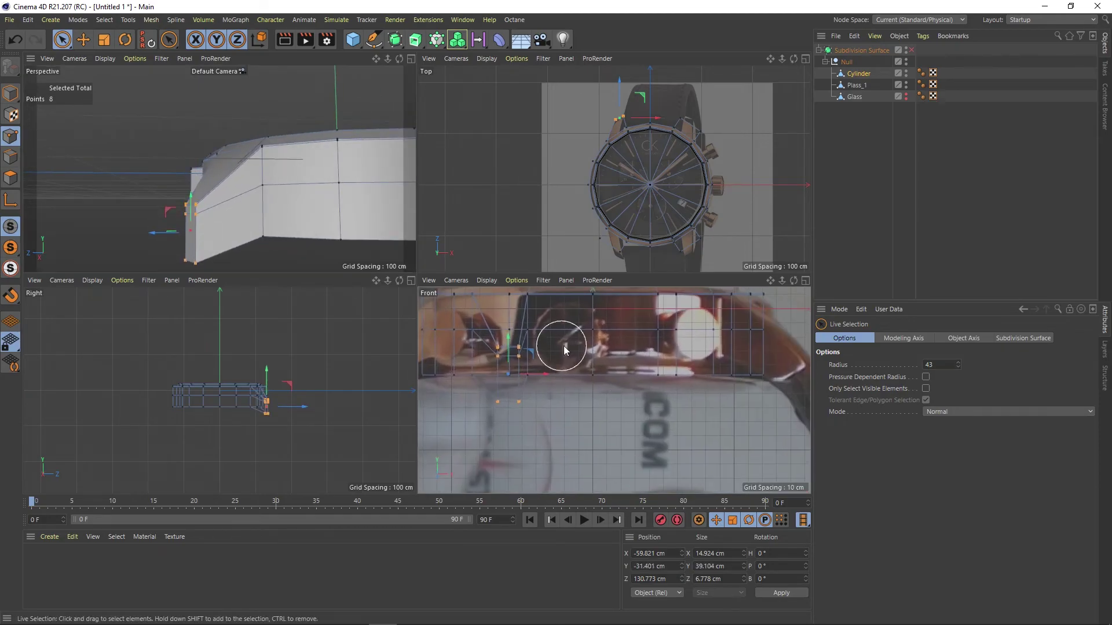
pyautogui.moveTo(509, 349); pyautogui.dragTo(506, 368)
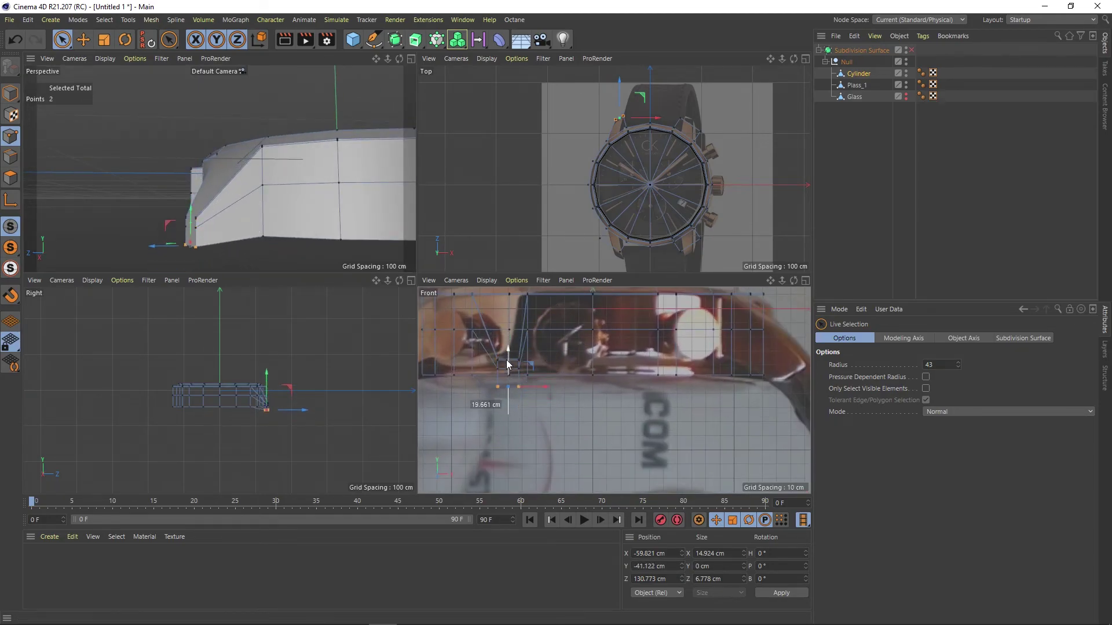
pyautogui.click(199, 220)
pyautogui.scroll(2, 199, 220)
pyautogui.scroll(2, 188, 222)
pyautogui.moveTo(187, 229); pyautogui.dragTo(188, 226)
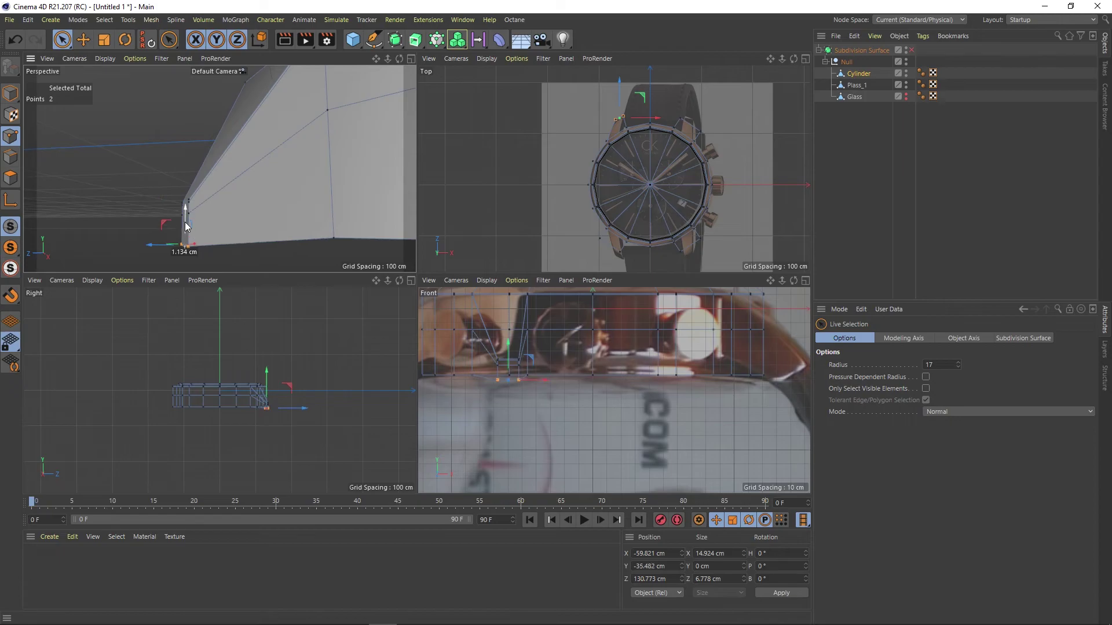
# - Orbit in on the lug corner and step back through earlier camera views
pyautogui.middleClick(399, 211)
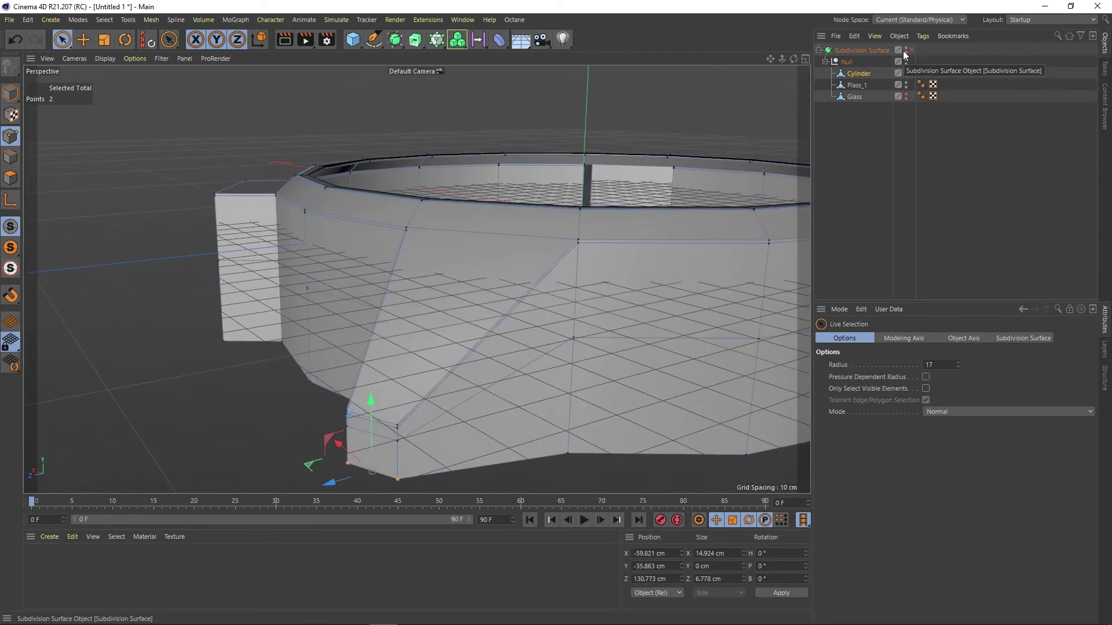
pyautogui.keyDown('alt'); pyautogui.moveTo(468, 296); pyautogui.dragTo(526, 273); pyautogui.keyUp('alt')
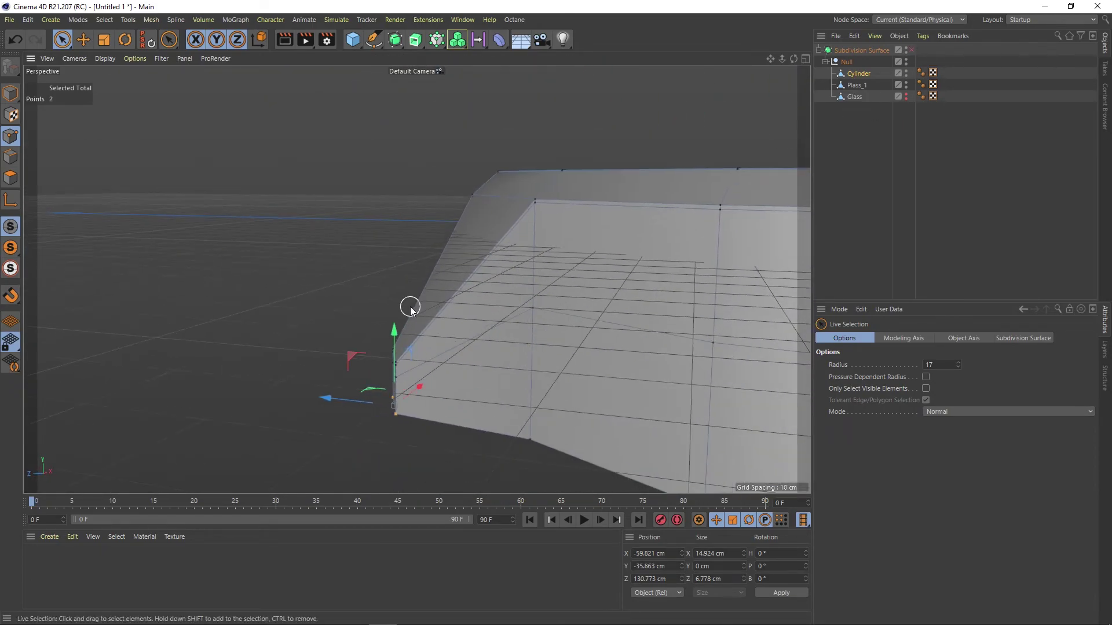
pyautogui.hotkey('ctrl', 'shift', 'z')
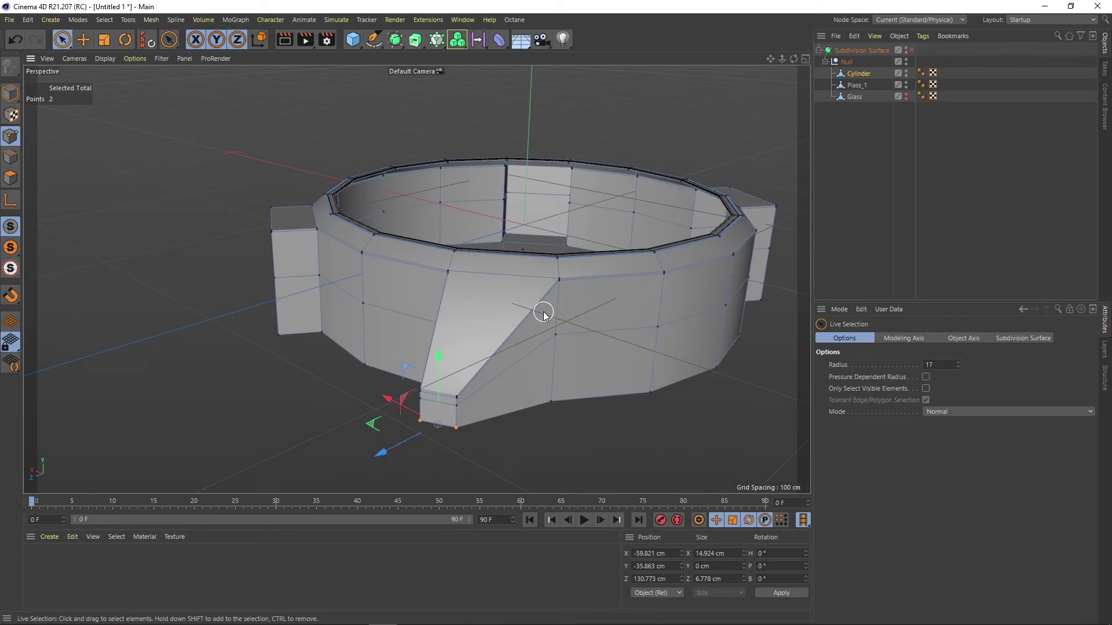
pyautogui.hotkey('ctrl', 'shift', 'z')
pyautogui.hotkey('ctrl', 'shift', 'z')
pyautogui.hotkey('ctrl', 'shift', 'z')
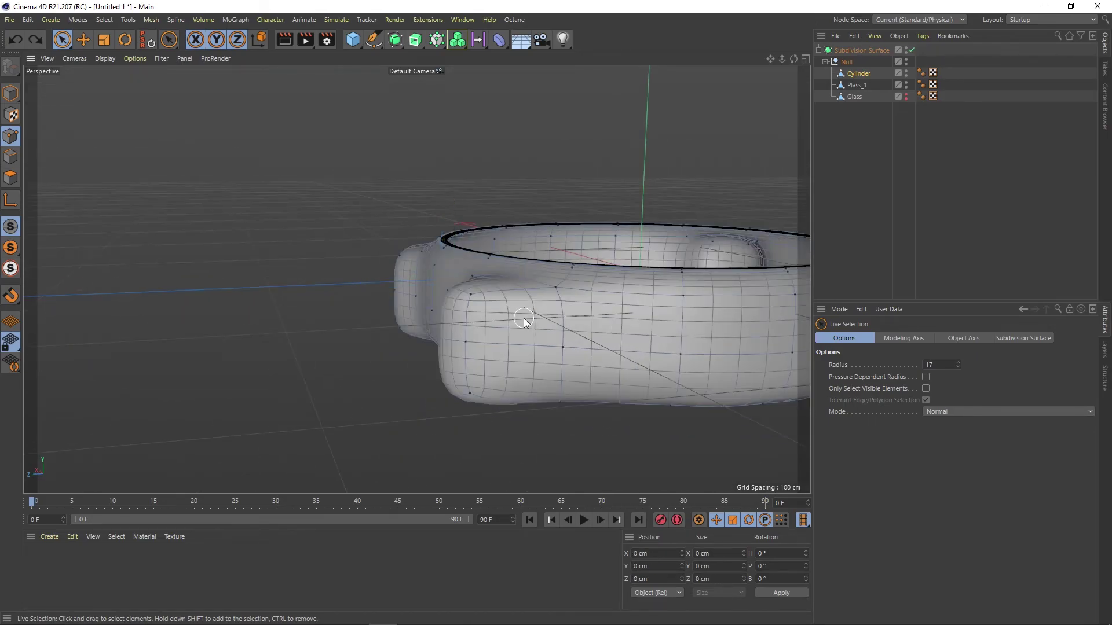
pyautogui.hotkey('ctrl', 'shift', 'z')
pyautogui.hotkey('ctrl', 'shift', 'z')
# - In the enlarged top view, select the points on the right and lower ring
pyautogui.middleClick(454, 289)
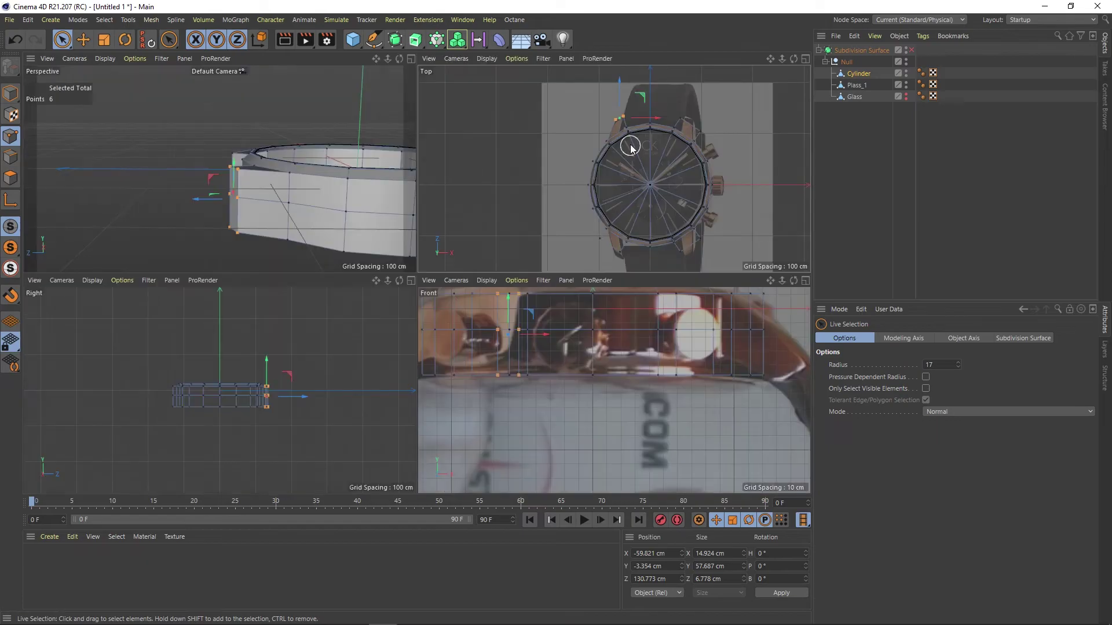
pyautogui.middleClick(630, 142)
pyautogui.scroll(-2, 556, 171)
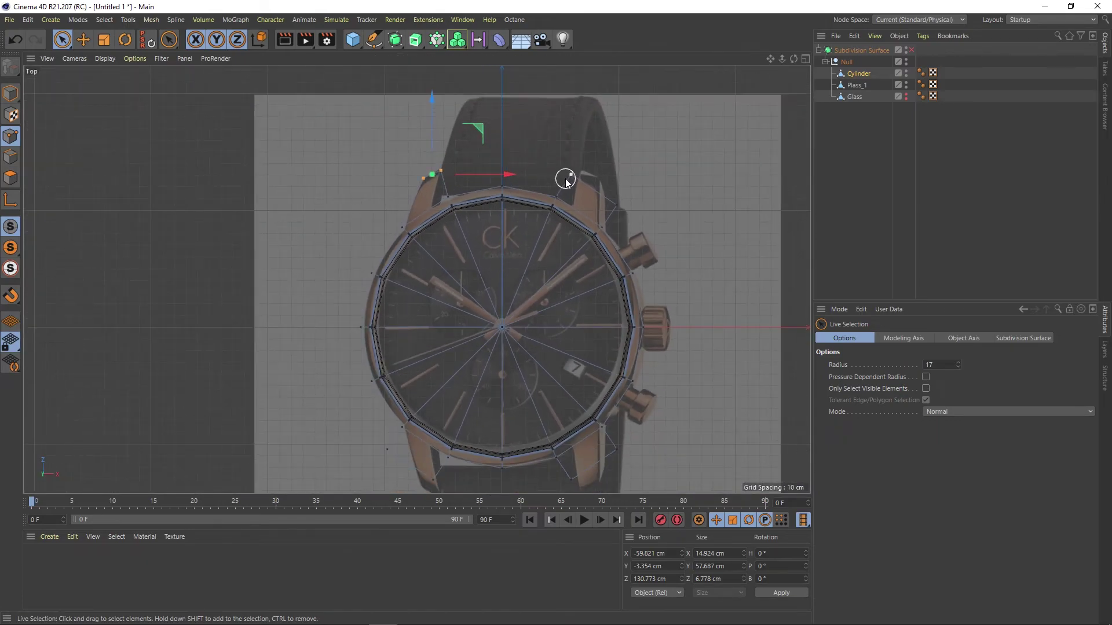
pyautogui.scroll(-1, 565, 182)
pyautogui.moveTo(608, 248)
pyautogui.mouseDown()
pyautogui.moveTo(472, 397)
pyautogui.moveTo(430, 380)
pyautogui.mouseUp()
# - Delete the selected half of the ring and put the Cylinder under a Symmetry object
pyautogui.press('Delete')
pyautogui.click(457, 39)
pyautogui.keyDown('alt'); pyautogui.click(614, 75); pyautogui.keyUp('alt')
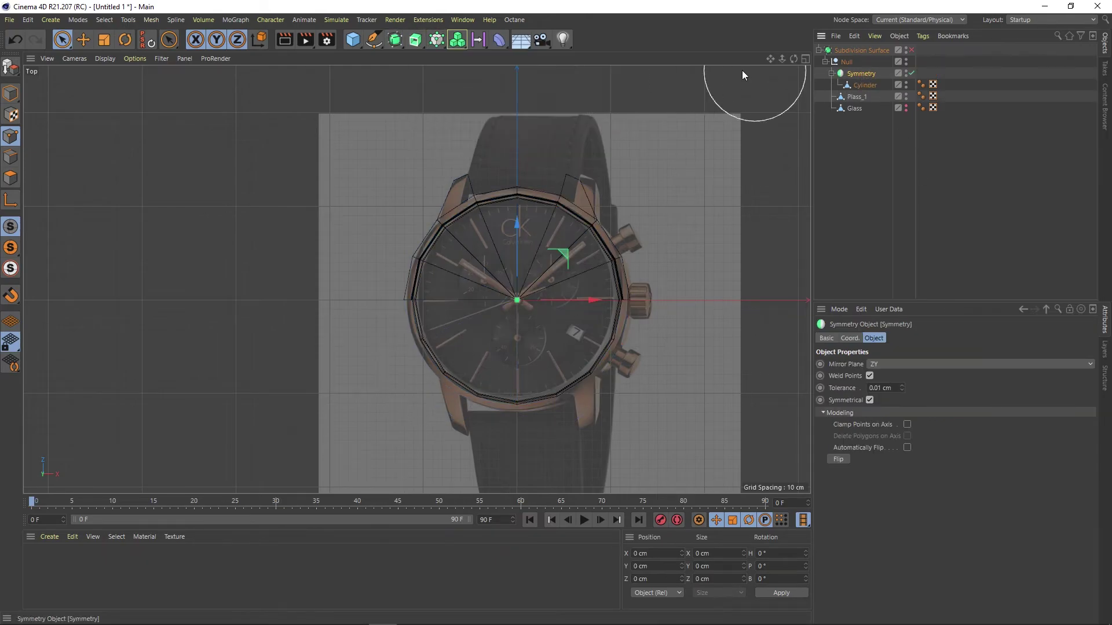
pyautogui.scroll(2, 543, 130)
pyautogui.click(864, 85)
pyautogui.scroll(2, 445, 174)
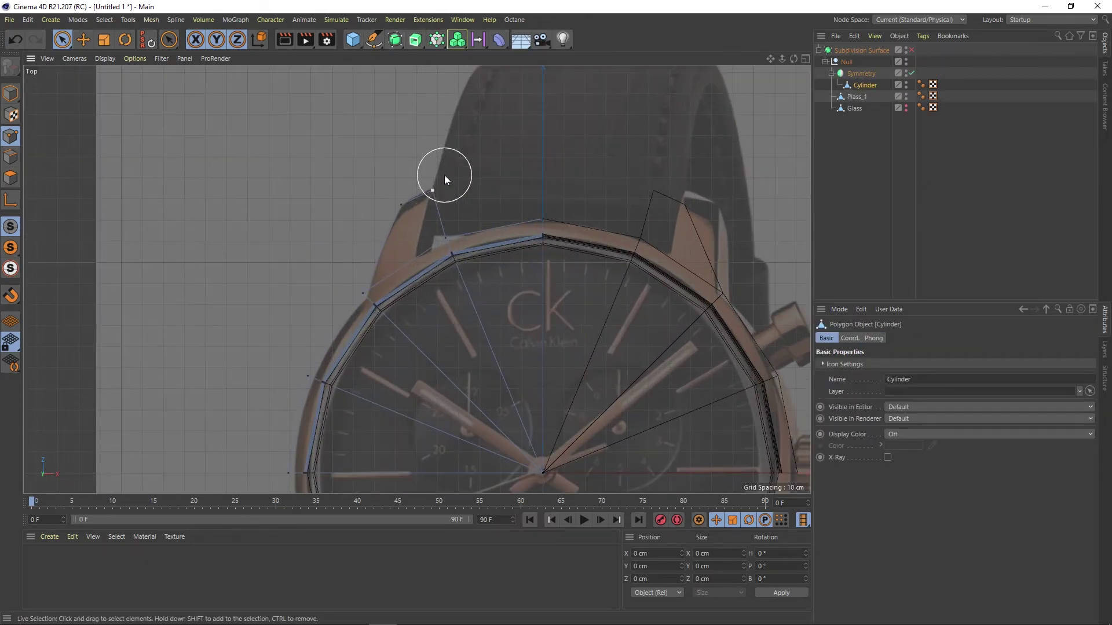
# - Lower the lug's outer points in the Front view to match the reference height
pyautogui.click(444, 175)
pyautogui.middleClick(444, 175)
pyautogui.moveTo(523, 302); pyautogui.dragTo(528, 333)
pyautogui.middleClick(528, 334)
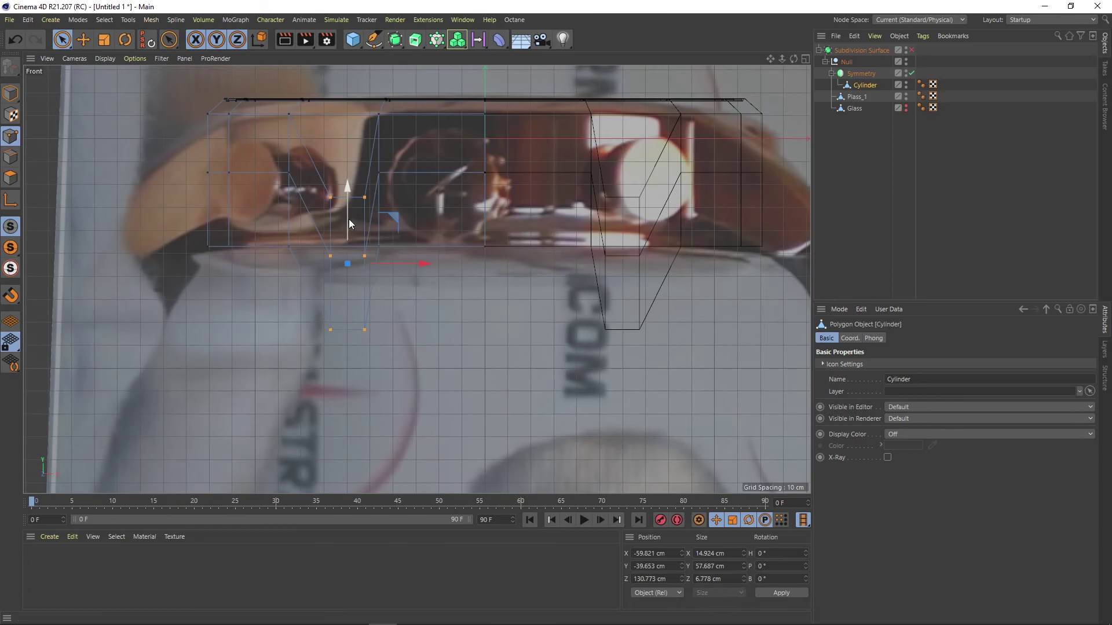
pyautogui.scroll(2, 315, 239)
pyautogui.moveTo(289, 232); pyautogui.dragTo(293, 251)
pyautogui.press('F1')
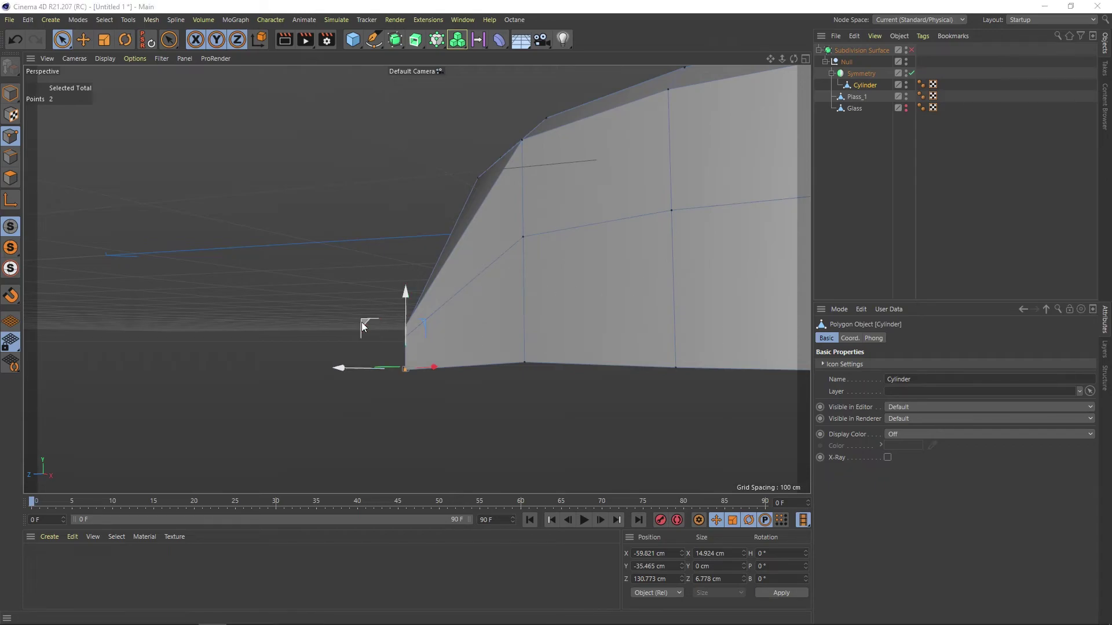
# - Move the lug tip points inward and shift two lug points sideways
pyautogui.moveTo(364, 325)
pyautogui.mouseDown()
pyautogui.moveTo(613, 336)
pyautogui.moveTo(574, 318)
pyautogui.mouseUp()
pyautogui.press('F5')
pyautogui.press('F1')
pyautogui.press('e')
pyautogui.moveTo(292, 333)
pyautogui.keyDown('alt'); pyautogui.mouseDown()
pyautogui.moveTo(527, 389)
pyautogui.moveTo(407, 328)
pyautogui.moveTo(351, 341)
pyautogui.moveTo(386, 333)
pyautogui.moveTo(606, 387)
pyautogui.moveTo(325, 381)
pyautogui.mouseUp(); pyautogui.keyUp('alt')
pyautogui.click(325, 382)
pyautogui.moveTo(421, 368)
pyautogui.keyDown('alt'); pyautogui.mouseDown()
pyautogui.moveTo(435, 283)
pyautogui.moveTo(580, 261)
pyautogui.mouseUp(); pyautogui.keyUp('alt')
pyautogui.keyDown('shift'); pyautogui.click(416, 325); pyautogui.keyUp('shift')
pyautogui.moveTo(416, 326)
pyautogui.keyDown('alt'); pyautogui.mouseDown()
pyautogui.moveTo(428, 293)
pyautogui.moveTo(462, 346)
pyautogui.moveTo(595, 349)
pyautogui.mouseUp(); pyautogui.keyUp('alt')
# - Brush-select the lug points in the Top view and inspect them in perspective
pyautogui.middleClick(604, 358)
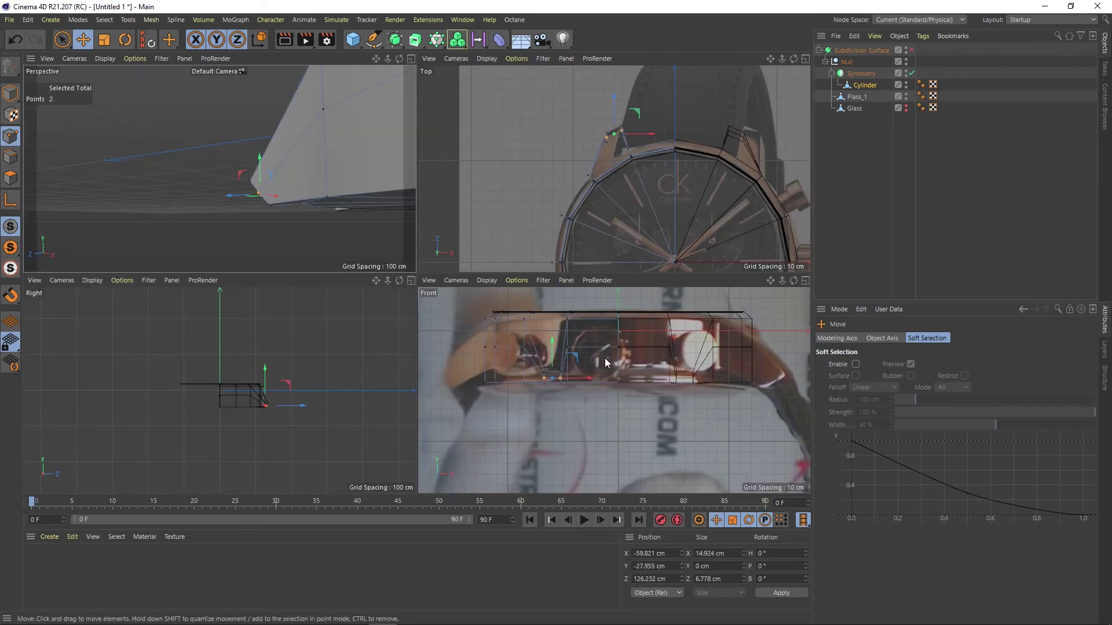
pyautogui.press('9')
pyautogui.moveTo(239, 194)
pyautogui.mouseDown()
pyautogui.moveTo(280, 182)
pyautogui.moveTo(295, 218)
pyautogui.moveTo(232, 177)
pyautogui.mouseUp()
pyautogui.scroll(5, 618, 124)
pyautogui.scroll(-3, 280, 145)
pyautogui.middleClick(288, 159)
pyautogui.press('e')
pyautogui.scroll(4, 283, 275)
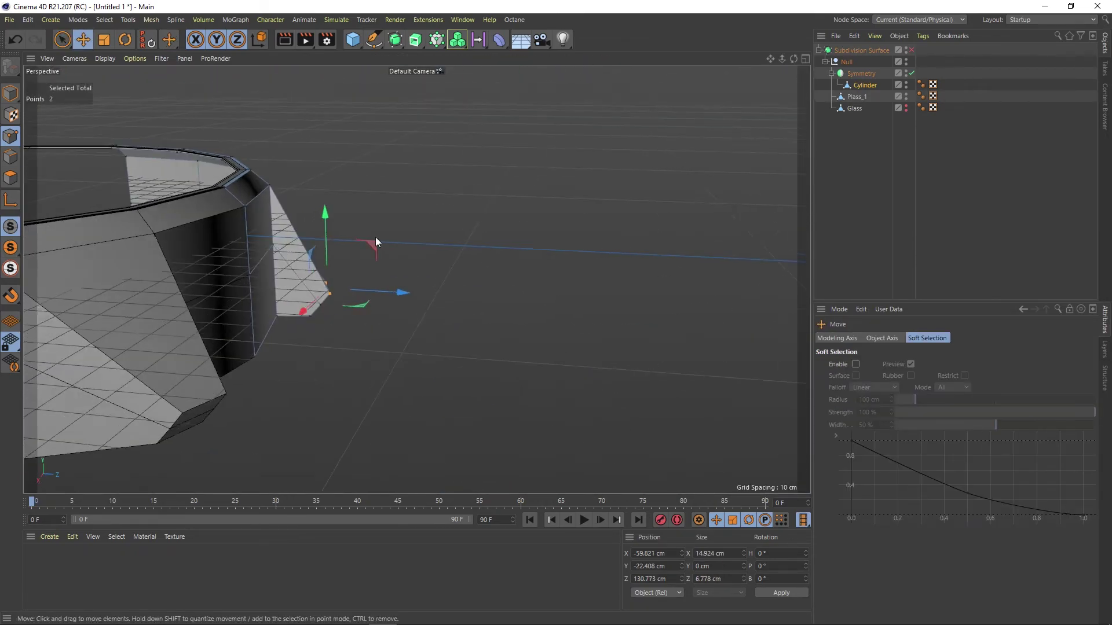
pyautogui.moveTo(375, 238)
pyautogui.keyDown('alt'); pyautogui.mouseDown()
pyautogui.moveTo(283, 230)
pyautogui.moveTo(325, 225)
pyautogui.mouseUp(); pyautogui.keyUp('alt')
# - Move the lug tip points in the Top view to match the reference, then check the smoothed shape
pyautogui.middleClick(325, 224)
pyautogui.scroll(-2, 535, 178)
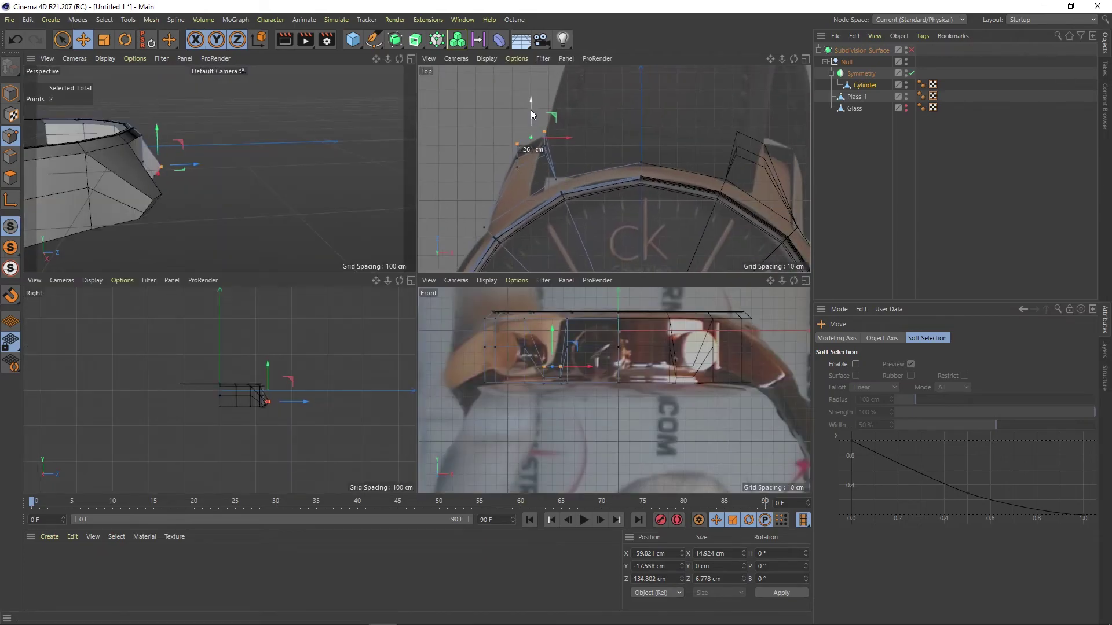
pyautogui.scroll(-2, 530, 110)
pyautogui.press('9')
pyautogui.click(574, 171)
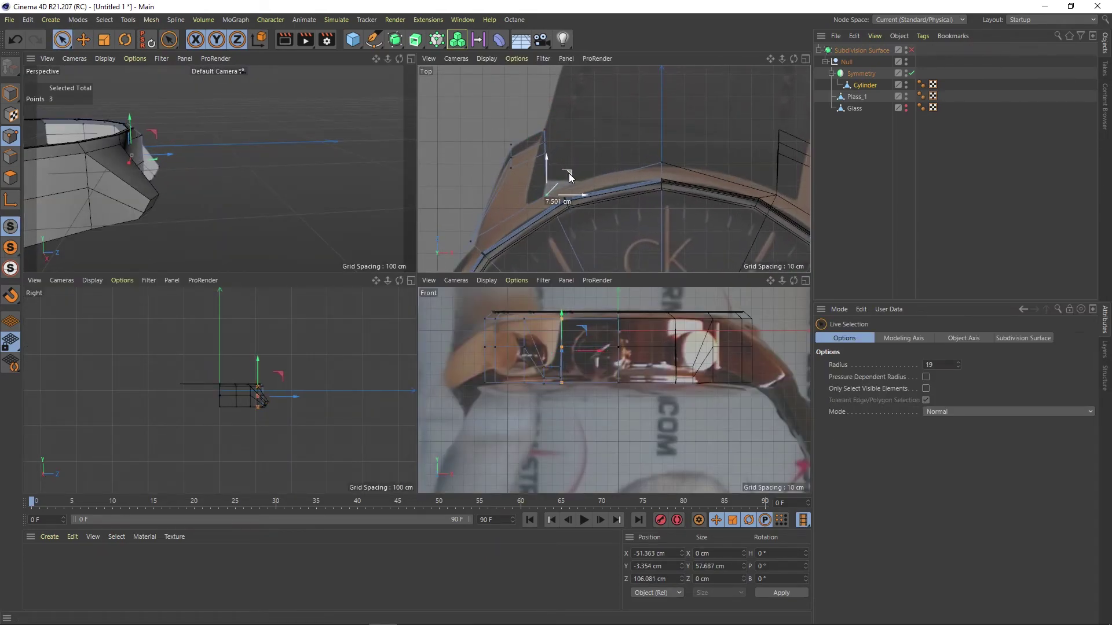
pyautogui.press('s')
pyautogui.moveTo(571, 172); pyautogui.dragTo(551, 183)
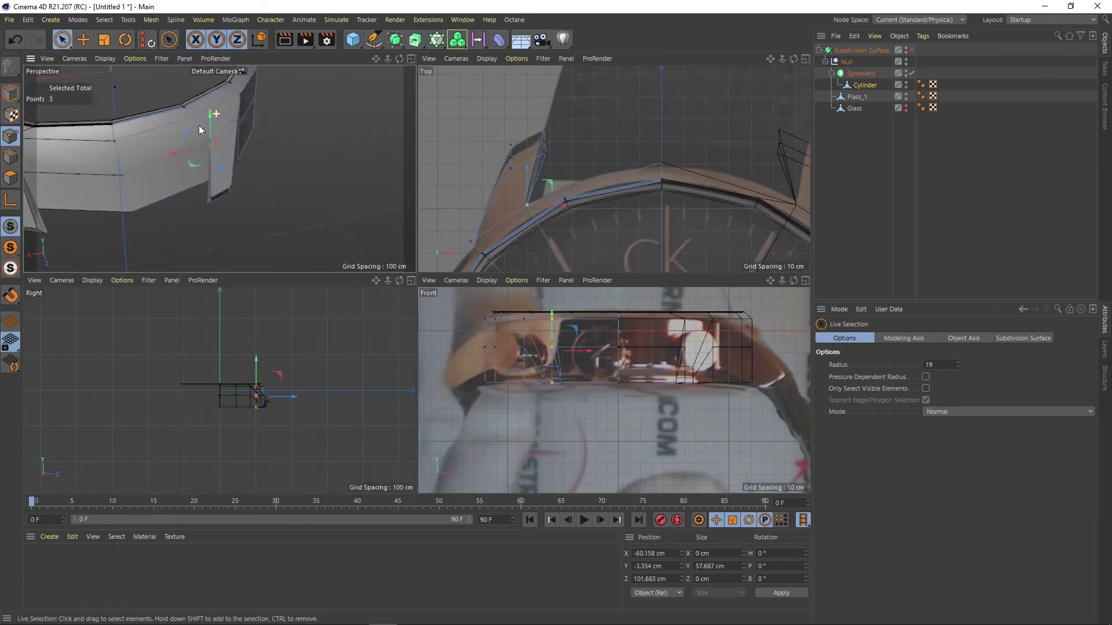
pyautogui.keyDown('alt'); pyautogui.moveTo(198, 125); pyautogui.dragTo(243, 116); pyautogui.keyUp('alt')
pyautogui.scroll(-3, 205, 198)
pyautogui.middleClick(205, 197)
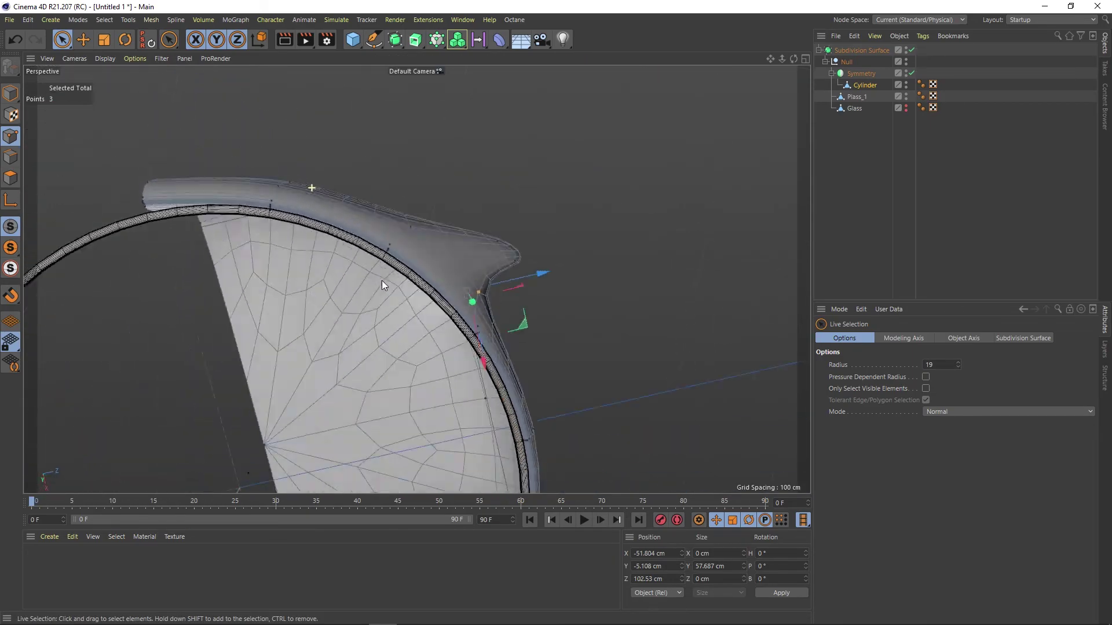
pyautogui.moveTo(381, 281)
pyautogui.keyDown('alt'); pyautogui.mouseDown()
pyautogui.moveTo(396, 215)
pyautogui.moveTo(443, 314)
pyautogui.moveTo(444, 260)
pyautogui.mouseUp(); pyautogui.keyUp('alt')
# - Turn off subdivision smoothing and select the lug's side edges
pyautogui.press('e')
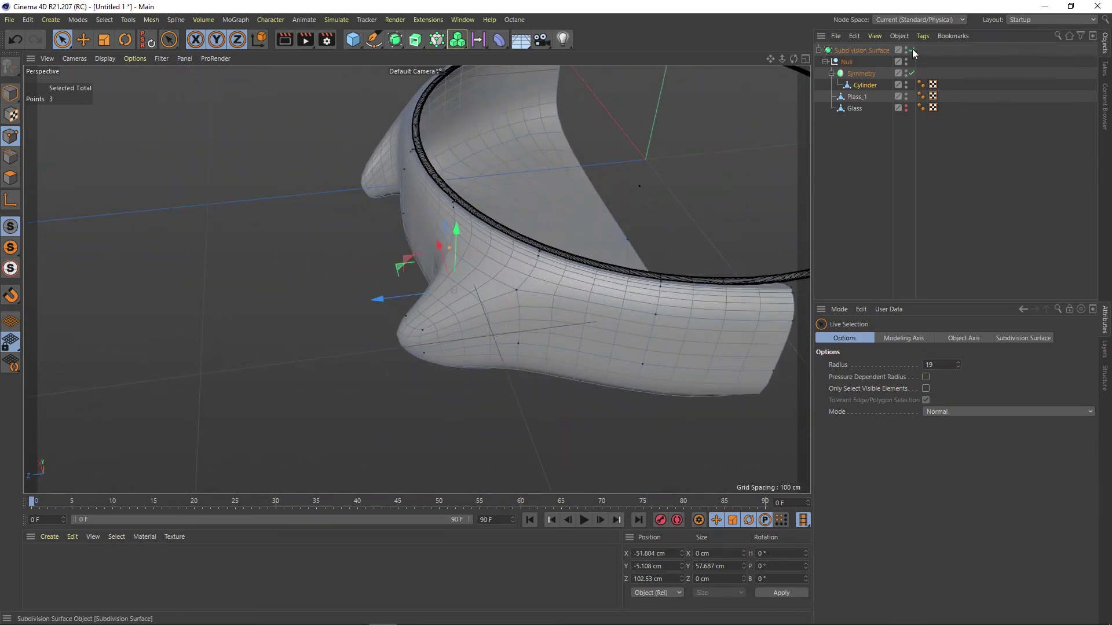
pyautogui.click(911, 49)
pyautogui.keyDown('shift'); pyautogui.click(433, 335); pyautogui.keyUp('shift')
pyautogui.moveTo(433, 334)
pyautogui.keyDown('alt'); pyautogui.mouseDown()
pyautogui.moveTo(413, 334)
pyautogui.moveTo(382, 279)
pyautogui.mouseUp(); pyautogui.keyUp('alt')
pyautogui.scroll(-3, 382, 279)
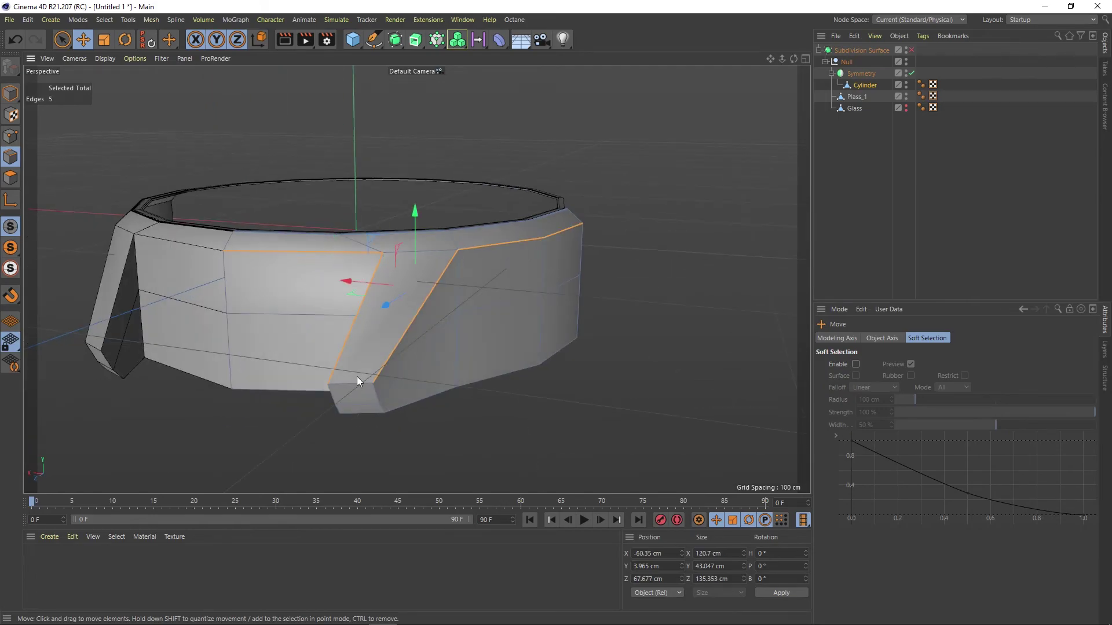
pyautogui.scroll(6, 358, 376)
pyautogui.moveTo(396, 404)
pyautogui.keyDown('alt'); pyautogui.mouseDown()
pyautogui.moveTo(258, 400)
pyautogui.moveTo(359, 407)
pyautogui.moveTo(300, 382)
pyautogui.mouseUp(); pyautogui.keyUp('alt')
# - Bevel the selected lug edges
pyautogui.keyDown('shift'); pyautogui.click(300, 382); pyautogui.keyUp('shift')
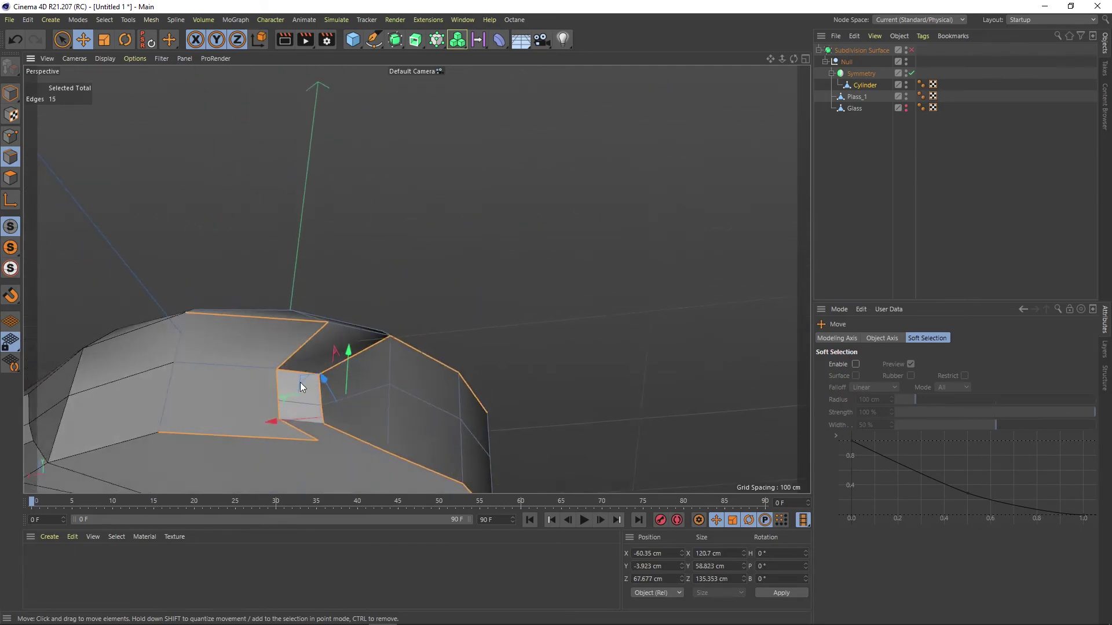
pyautogui.rightClick(329, 376)
pyautogui.click(347, 286)
pyautogui.moveTo(347, 347)
pyautogui.mouseDown()
pyautogui.moveTo(338, 442)
pyautogui.moveTo(301, 406)
pyautogui.mouseUp()
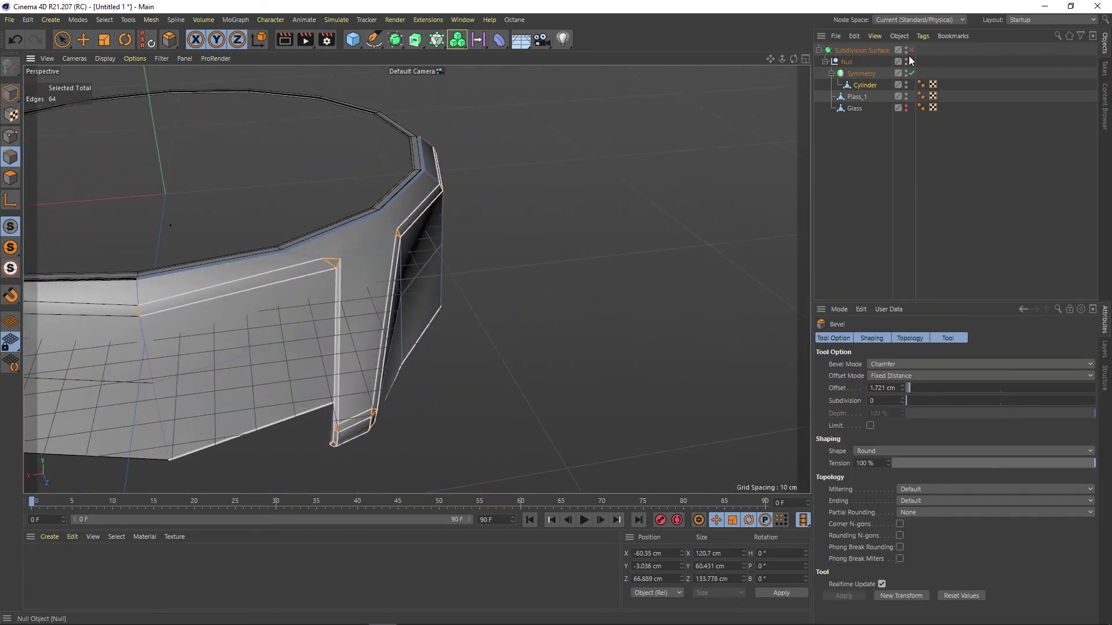
# - Wrap the first Symmetry in a second Symmetry object to mirror the case again
pyautogui.click(9, 97)
pyautogui.press('h')
pyautogui.click(396, 39)
pyautogui.keyDown('alt'); pyautogui.click(597, 72); pyautogui.keyUp('alt')
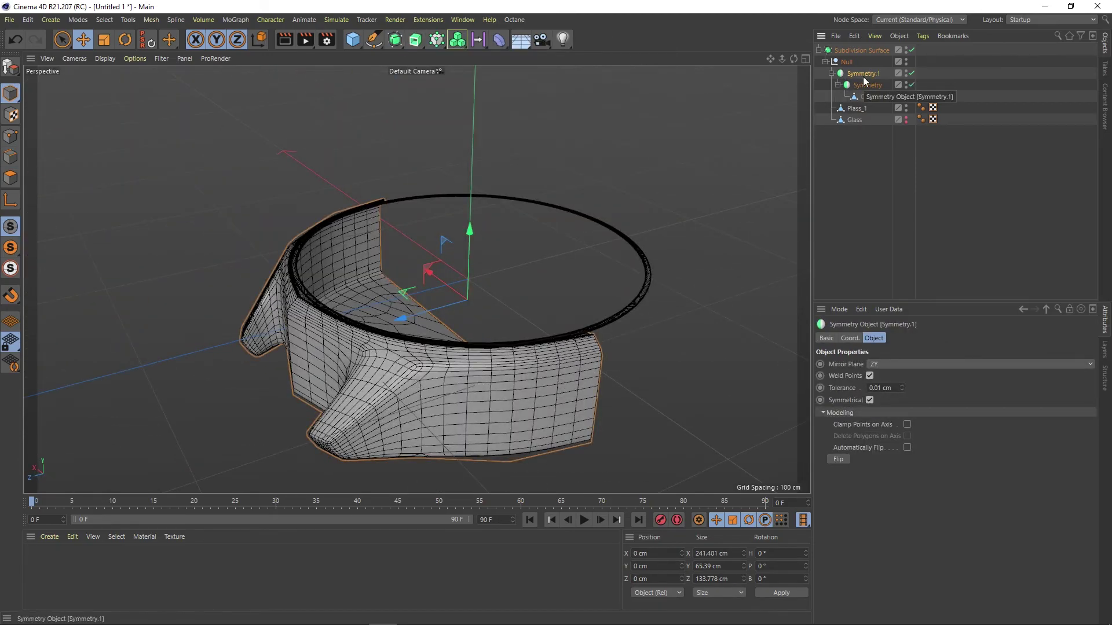
# - Add a Disc on the ring, resize it, then delete it
pyautogui.moveTo(482, 313)
pyautogui.keyDown('alt'); pyautogui.mouseDown()
pyautogui.moveTo(578, 247)
pyautogui.moveTo(517, 256)
pyautogui.moveTo(399, 201)
pyautogui.mouseUp(); pyautogui.keyUp('alt')
pyautogui.click(397, 201)
pyautogui.moveTo(353, 39); pyautogui.dragTo(383, 87)
pyautogui.moveTo(395, 180); pyautogui.dragTo(395, 170)
pyautogui.moveTo(261, 217)
pyautogui.keyDown('alt'); pyautogui.mouseDown()
pyautogui.moveTo(209, 339)
pyautogui.moveTo(207, 312)
pyautogui.mouseUp(); pyautogui.keyUp('alt')
pyautogui.moveTo(403, 172)
pyautogui.mouseDown()
pyautogui.moveTo(436, 231)
pyautogui.moveTo(404, 294)
pyautogui.moveTo(631, 261)
pyautogui.mouseUp()
pyautogui.press('Delete')
# - Select points along the lug in the Top view with subdivision smoothing off
pyautogui.press('F2')
pyautogui.press('9')
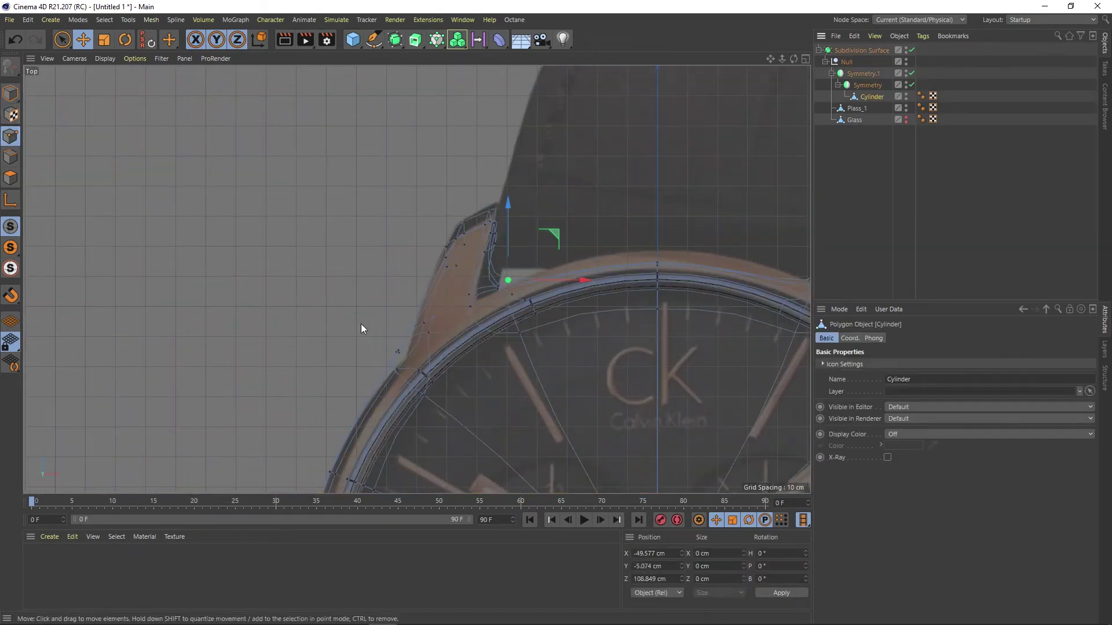
pyautogui.click(911, 49)
pyautogui.moveTo(401, 349); pyautogui.dragTo(454, 308)
pyautogui.press('F1')
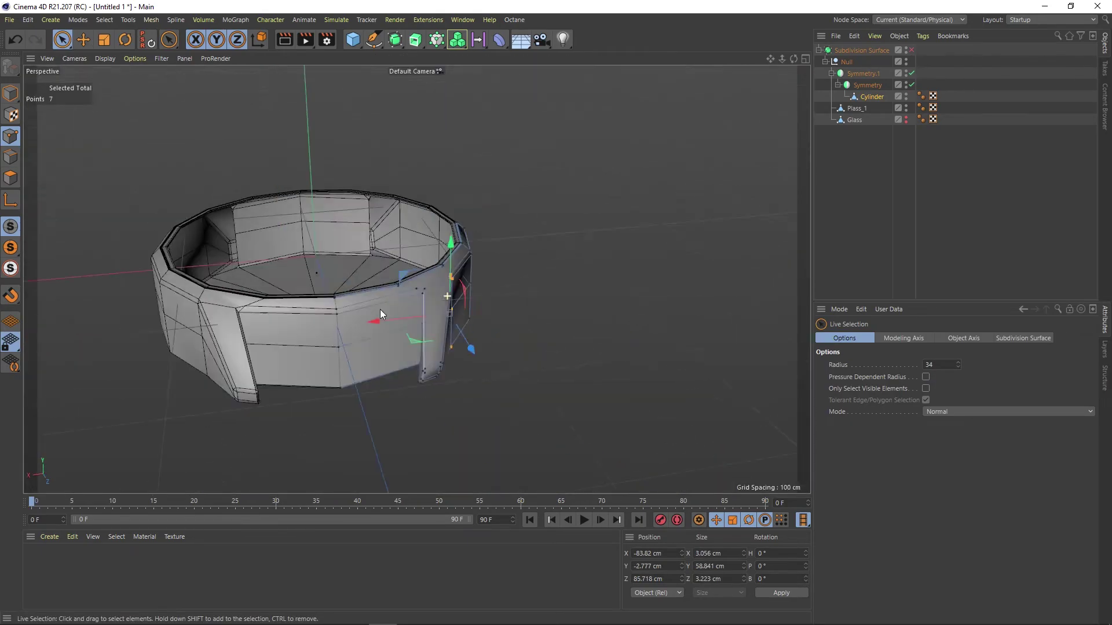
pyautogui.scroll(5, 379, 309)
pyautogui.scroll(-5, 489, 283)
pyautogui.moveTo(568, 284)
pyautogui.keyDown('alt'); pyautogui.mouseDown()
pyautogui.moveTo(522, 294)
pyautogui.moveTo(469, 211)
pyautogui.mouseUp(); pyautogui.keyUp('alt')
pyautogui.press('e')
pyautogui.click(11, 157)
# - Add two Line Cuts across the lug, from its top edge down to its base
pyautogui.press('k')
pyautogui.press('k')
pyautogui.click(458, 153)
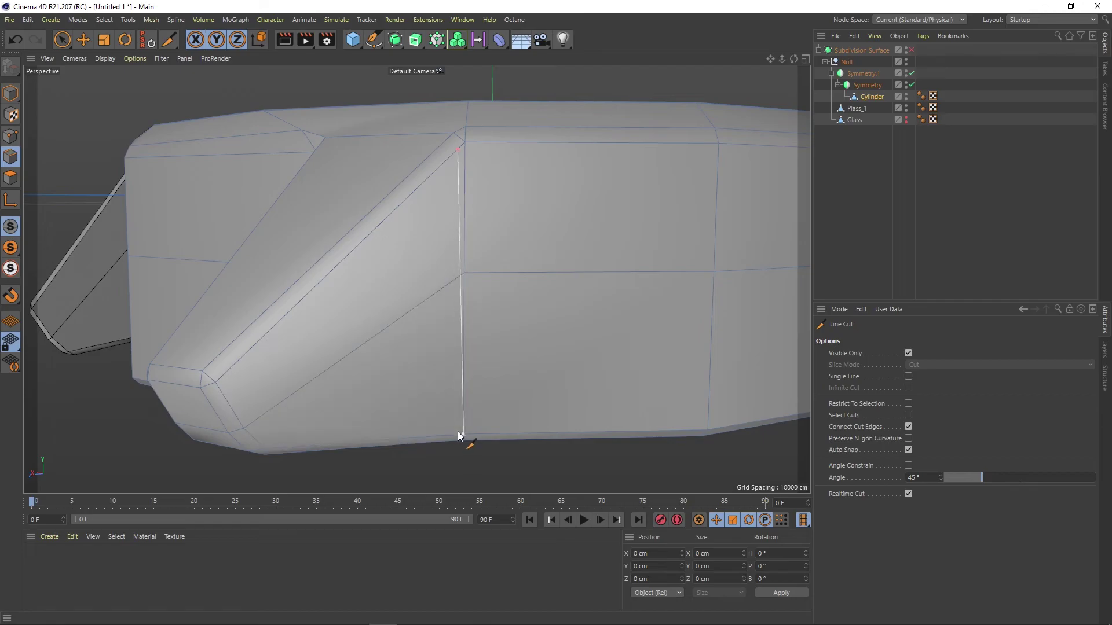
pyautogui.scroll(-2, 458, 434)
pyautogui.click(457, 436)
pyautogui.press('e')
pyautogui.moveTo(487, 414)
pyautogui.keyDown('alt'); pyautogui.mouseDown()
pyautogui.moveTo(454, 209)
pyautogui.moveTo(466, 239)
pyautogui.mouseUp(); pyautogui.keyUp('alt')
pyautogui.scroll(2, 458, 183)
pyautogui.press('k')
pyautogui.press('k')
pyautogui.click(446, 173)
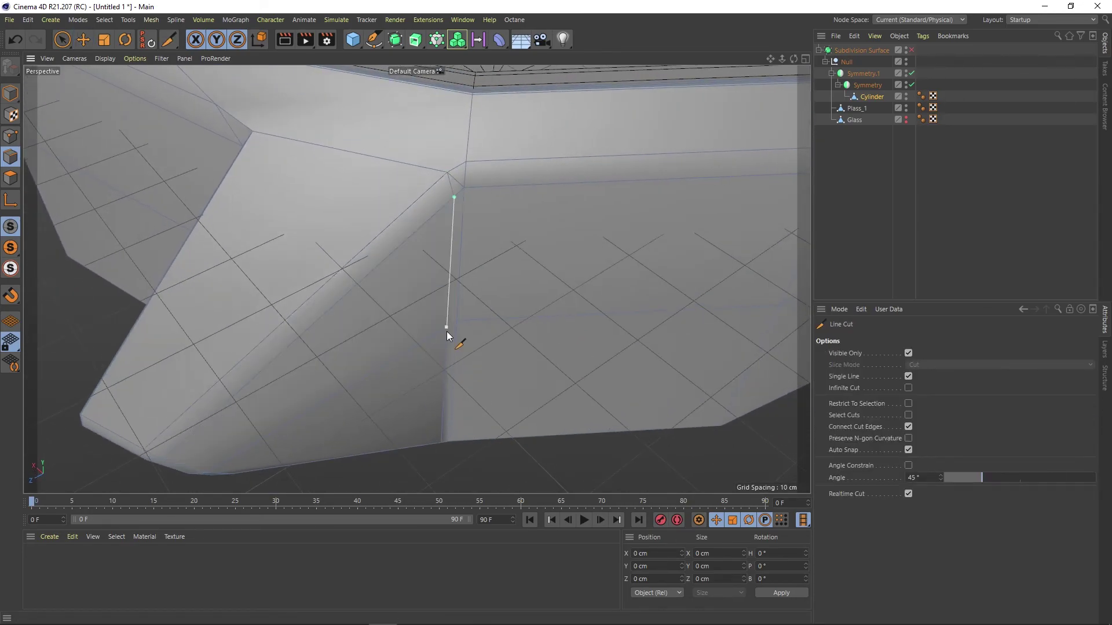
pyautogui.click(446, 331)
pyautogui.press('e')
pyautogui.keyDown('alt'); pyautogui.moveTo(447, 331); pyautogui.dragTo(485, 230); pyautogui.keyUp('alt')
# - Select the new edge loop on the lug and apply a context-menu modelling command
pyautogui.press('u')
pyautogui.press('l')
pyautogui.click(430, 335)
pyautogui.press('e')
pyautogui.moveTo(430, 336)
pyautogui.keyDown('alt'); pyautogui.mouseDown()
pyautogui.moveTo(453, 249)
pyautogui.moveTo(499, 176)
pyautogui.mouseUp(); pyautogui.keyUp('alt')
pyautogui.rightClick(480, 219)
pyautogui.click(521, 338)
pyautogui.moveTo(522, 338)
pyautogui.keyDown('alt'); pyautogui.mouseDown()
pyautogui.moveTo(411, 327)
pyautogui.moveTo(547, 272)
pyautogui.moveTo(478, 174)
pyautogui.moveTo(464, 245)
pyautogui.moveTo(632, 274)
pyautogui.moveTo(545, 293)
pyautogui.moveTo(469, 292)
pyautogui.mouseUp(); pyautogui.keyUp('alt')
pyautogui.press('Return')
# - Save the scene as Clock.c4d
pyautogui.hotkey('ctrl', 's')
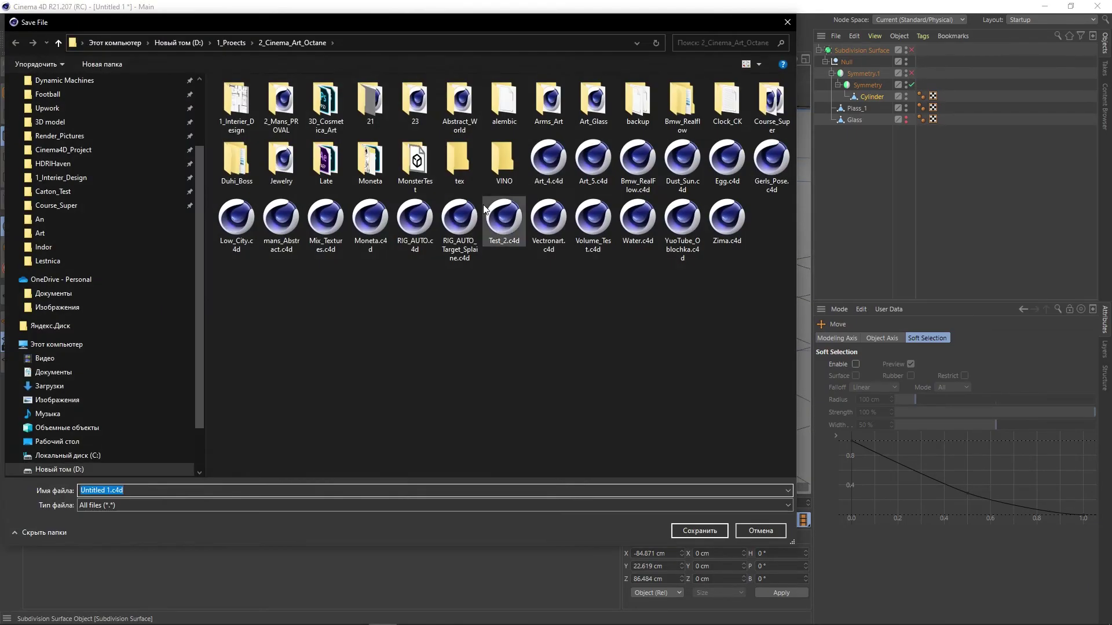
pyautogui.write('Clock')
pyautogui.press('Return')
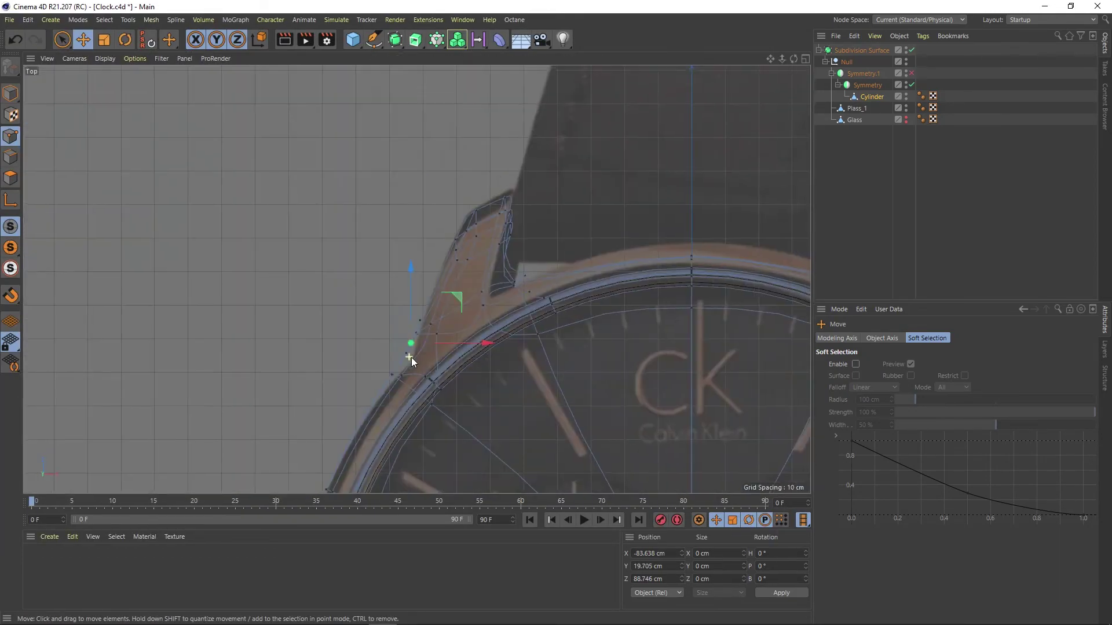
# - Merge the two selected stray points at the lug corner into a single point
pyautogui.middleClick(411, 358)
pyautogui.moveTo(262, 138)
pyautogui.keyDown('alt'); pyautogui.mouseDown()
pyautogui.moveTo(255, 243)
pyautogui.moveTo(261, 161)
pyautogui.mouseUp(); pyautogui.keyUp('alt')
pyautogui.keyDown('shift'); pyautogui.click(255, 251); pyautogui.keyUp('shift')
pyautogui.hotkey('ctrl', 'z')
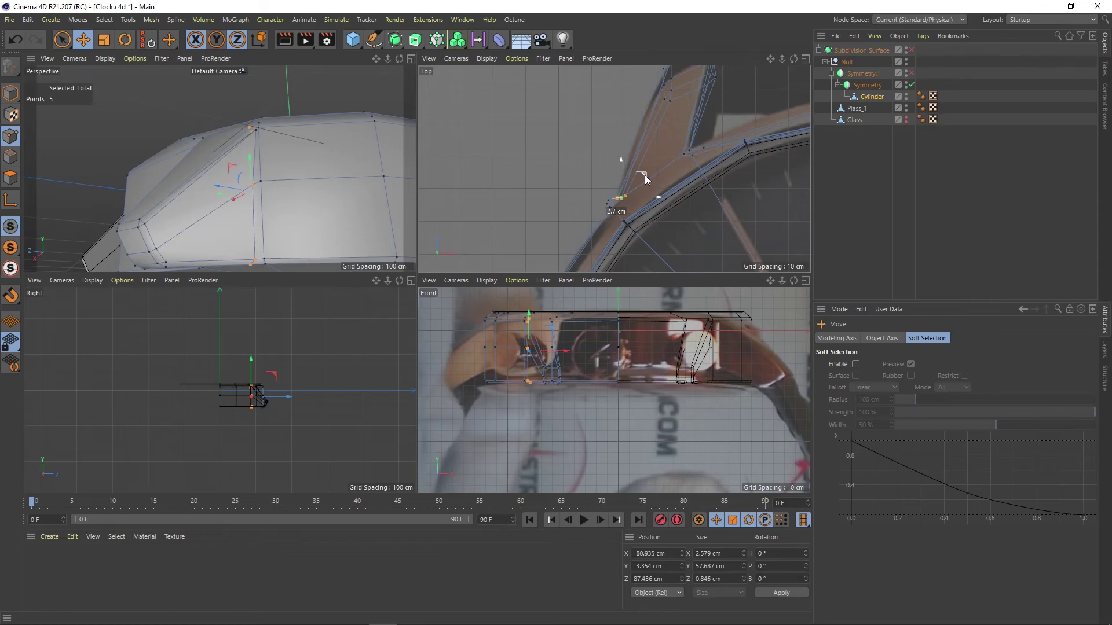
pyautogui.scroll(3, 262, 134)
pyautogui.middleClick(262, 134)
pyautogui.scroll(1, 435, 219)
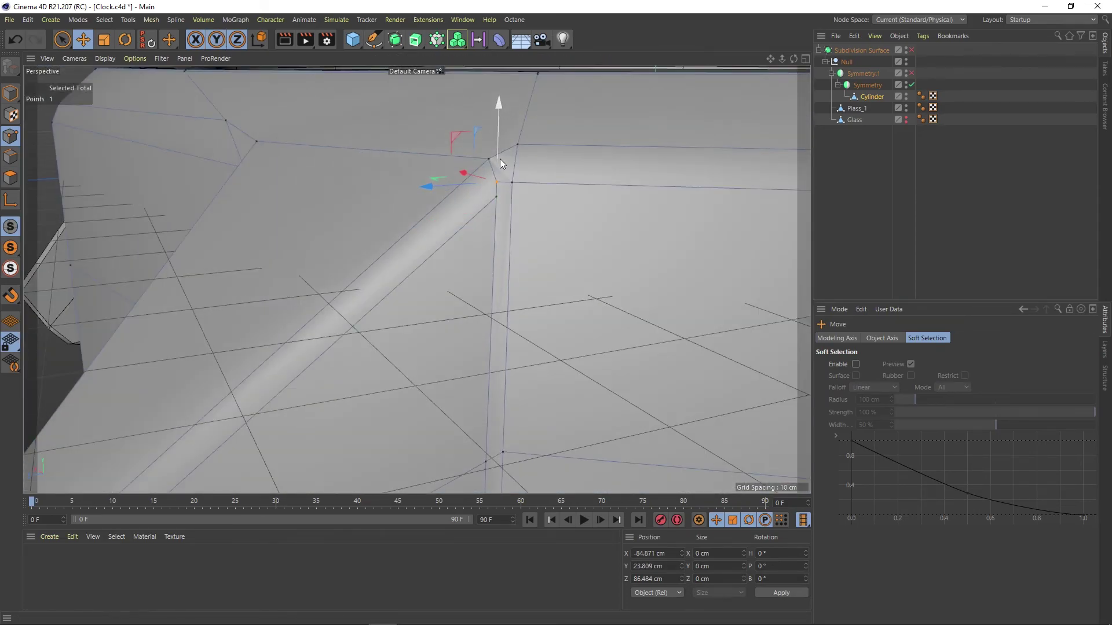
pyautogui.press('m')
pyautogui.press('q')
pyautogui.press('e')
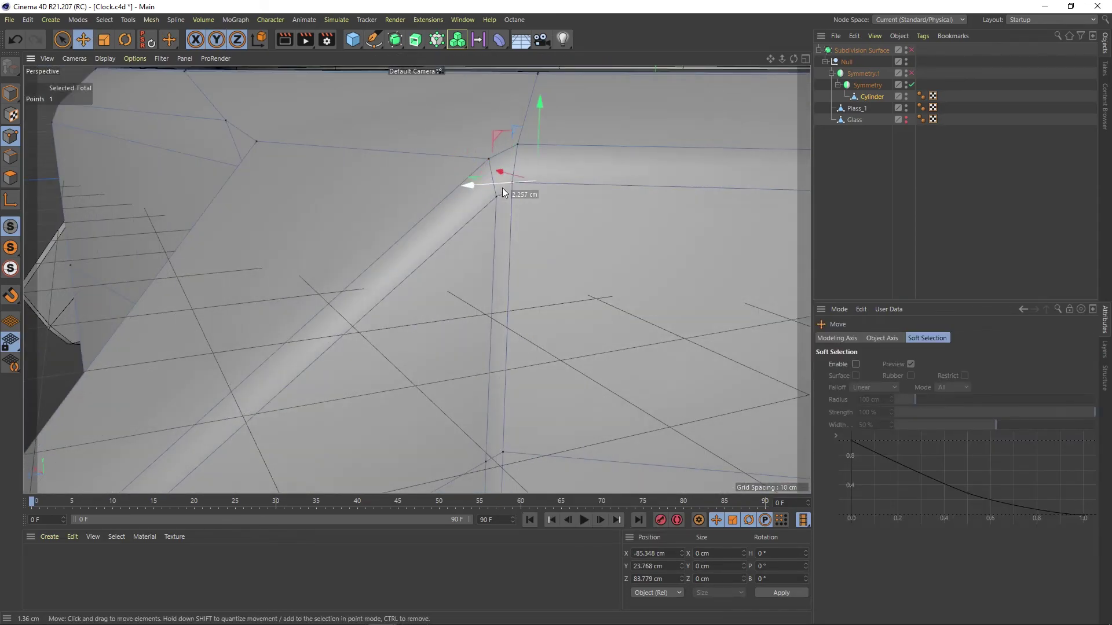
pyautogui.rightClick(517, 194)
pyautogui.click(547, 460)
# - Reposition the lug corner point and preview it with Subdivision Surface on
pyautogui.moveTo(505, 183)
pyautogui.keyDown('alt'); pyautogui.mouseDown()
pyautogui.moveTo(571, 213)
pyautogui.moveTo(697, 305)
pyautogui.mouseUp(); pyautogui.keyUp('alt')
pyautogui.middleClick(564, 248)
pyautogui.middleClick(389, 164)
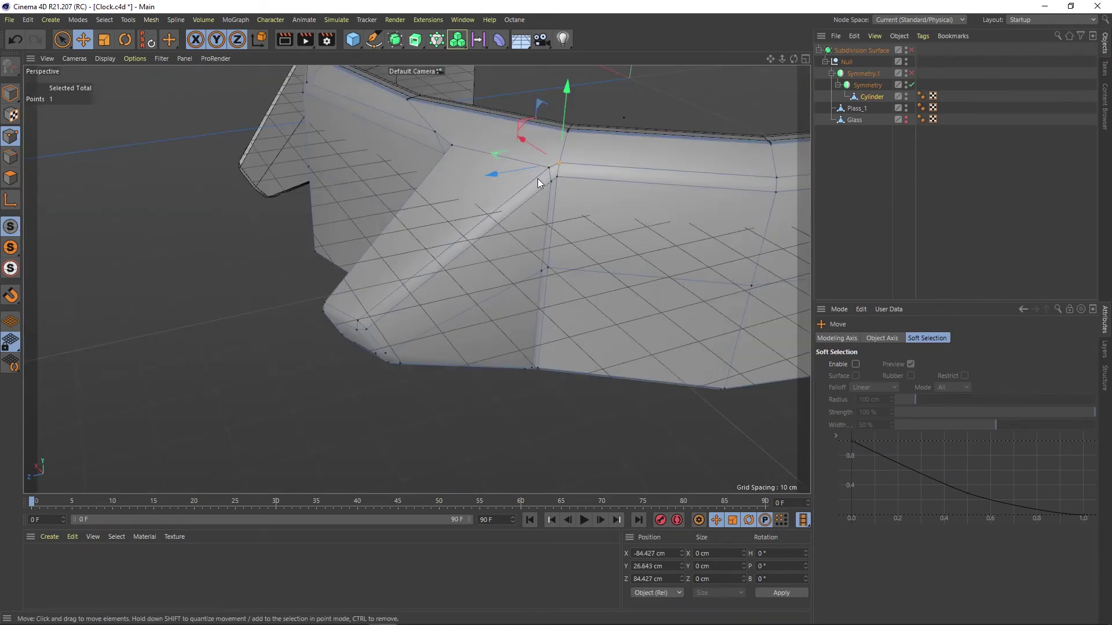
pyautogui.moveTo(538, 179)
pyautogui.keyDown('alt'); pyautogui.mouseDown()
pyautogui.moveTo(476, 212)
pyautogui.moveTo(550, 170)
pyautogui.moveTo(564, 183)
pyautogui.moveTo(658, 155)
pyautogui.moveTo(650, 183)
pyautogui.moveTo(652, 170)
pyautogui.mouseUp(); pyautogui.keyUp('alt')
pyautogui.middleClick(652, 156)
pyautogui.press('F1')
pyautogui.keyDown('alt'); pyautogui.moveTo(603, 202); pyautogui.dragTo(557, 170); pyautogui.keyUp('alt')
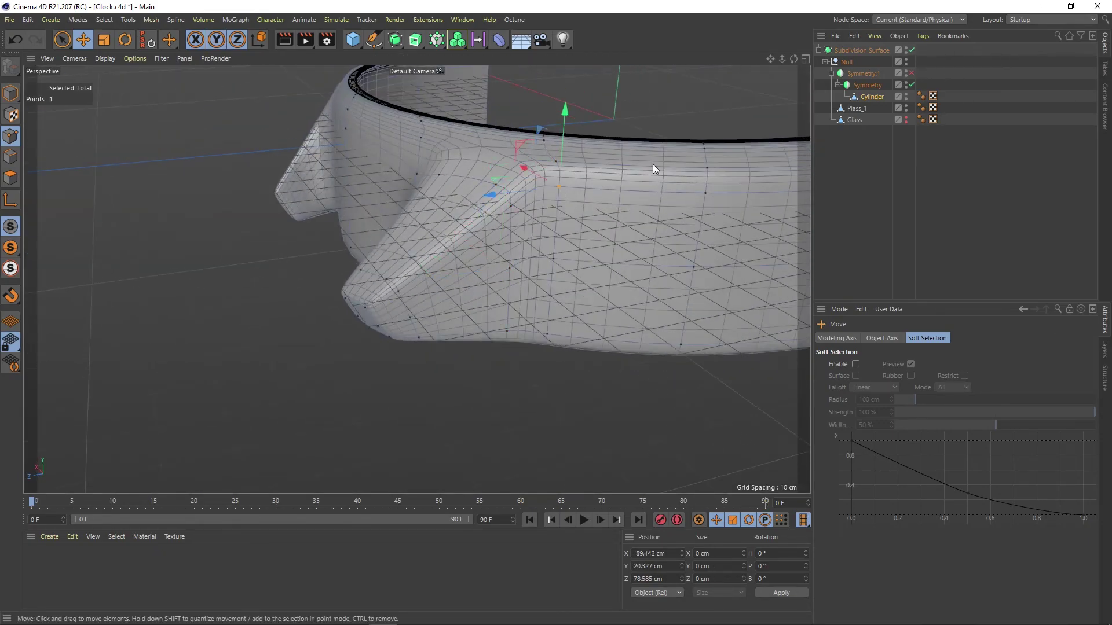
pyautogui.moveTo(652, 164)
pyautogui.keyDown('alt'); pyautogui.mouseDown()
pyautogui.moveTo(559, 173)
pyautogui.moveTo(505, 241)
pyautogui.moveTo(390, 301)
pyautogui.mouseUp(); pyautogui.keyUp('alt')
pyautogui.click(911, 50)
# - Line Cut a vertical edge down the lug's side face
pyautogui.middleClick(769, 143)
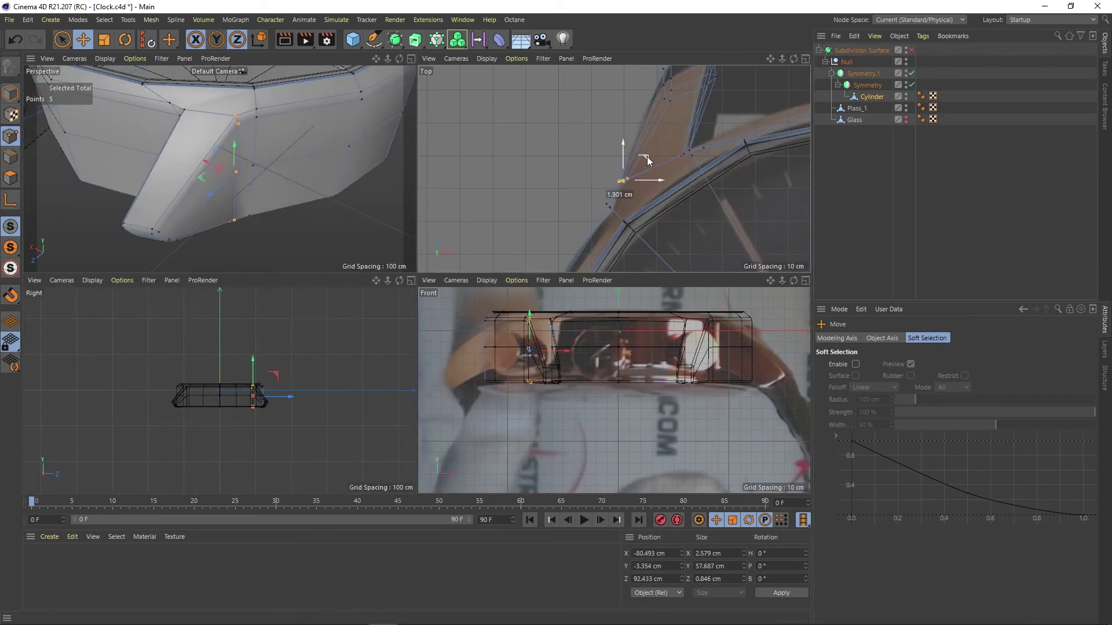
pyautogui.click(650, 156)
pyautogui.scroll(2, 597, 139)
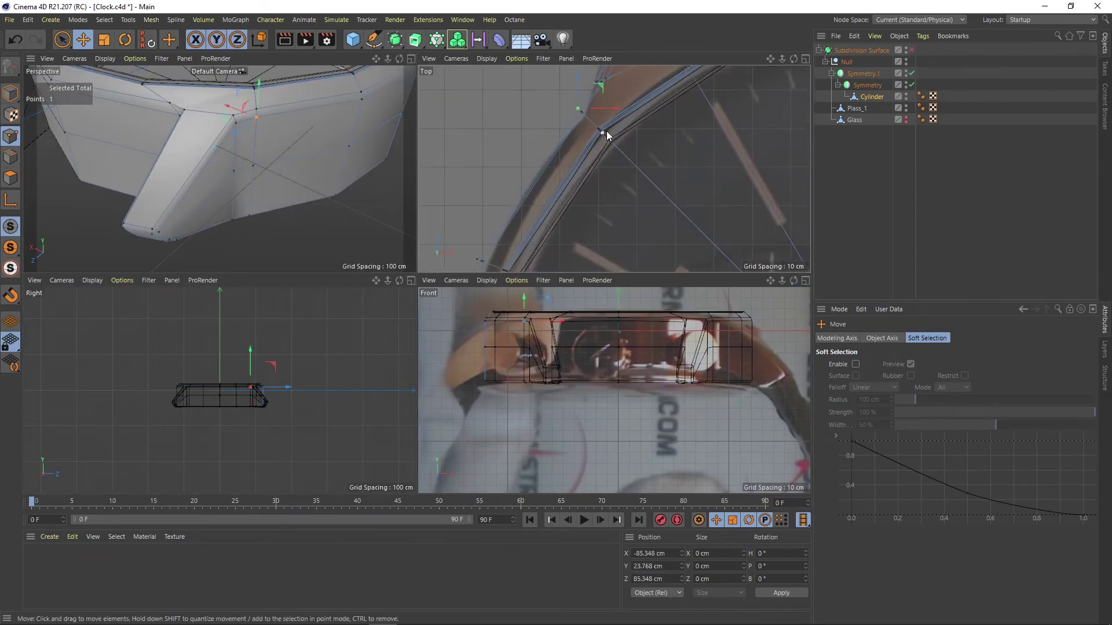
pyautogui.keyDown('alt'); pyautogui.moveTo(165, 158); pyautogui.dragTo(325, 150); pyautogui.keyUp('alt')
pyautogui.middleClick(323, 150)
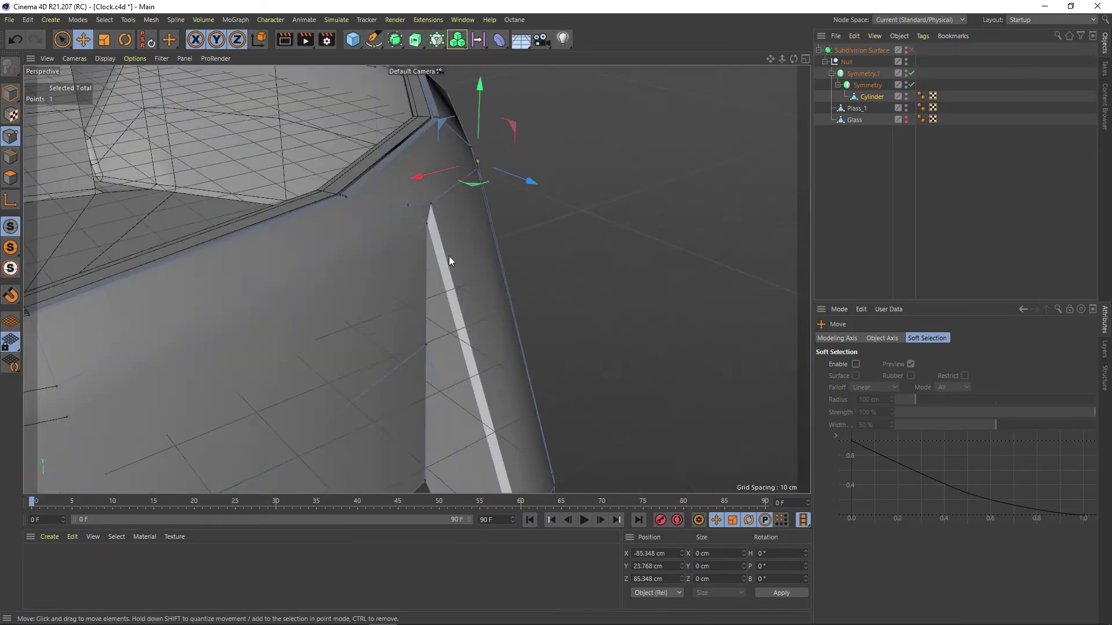
pyautogui.moveTo(449, 256)
pyautogui.keyDown('alt'); pyautogui.mouseDown()
pyautogui.moveTo(262, 254)
pyautogui.moveTo(334, 249)
pyautogui.moveTo(413, 284)
pyautogui.moveTo(416, 231)
pyautogui.mouseUp(); pyautogui.keyUp('alt')
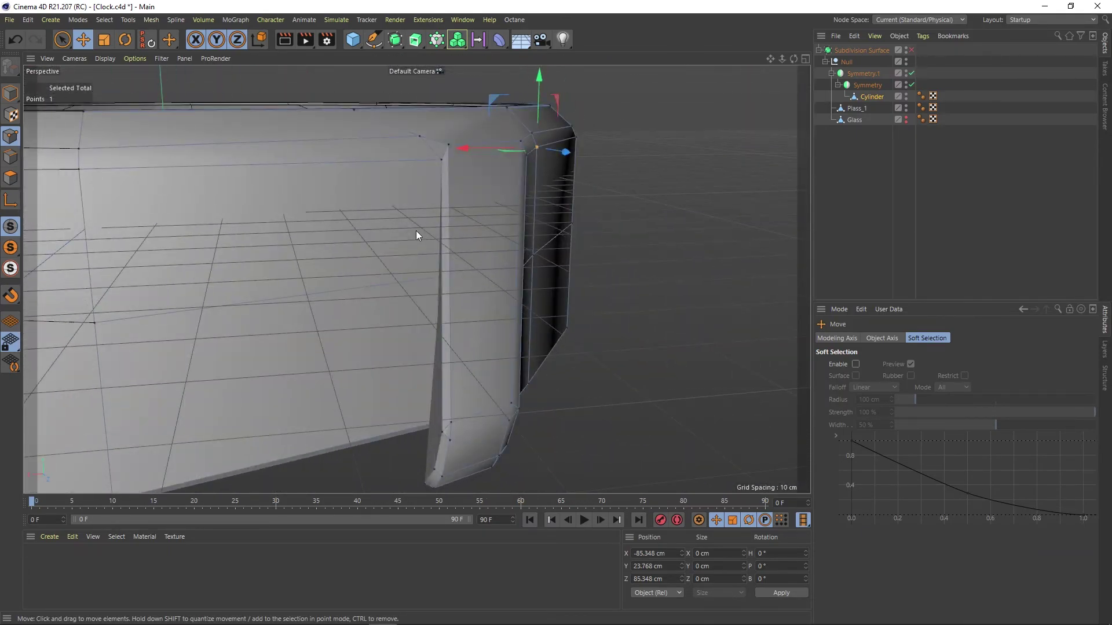
pyautogui.press('k')
pyautogui.press('k')
pyautogui.moveTo(427, 177); pyautogui.dragTo(421, 427)
pyautogui.moveTo(350, 384)
pyautogui.keyDown('alt'); pyautogui.mouseDown()
pyautogui.moveTo(395, 381)
pyautogui.moveTo(451, 331)
pyautogui.moveTo(413, 393)
pyautogui.moveTo(458, 365)
pyautogui.moveTo(522, 399)
pyautogui.moveTo(352, 391)
pyautogui.mouseUp(); pyautogui.keyUp('alt')
# - Dissolve the unneeded edge beside the new cut on the lug
pyautogui.press('e')
pyautogui.click(467, 356)
pyautogui.press('k')
pyautogui.press('k')
pyautogui.keyDown('alt'); pyautogui.moveTo(388, 429); pyautogui.dragTo(386, 188); pyautogui.keyUp('alt')
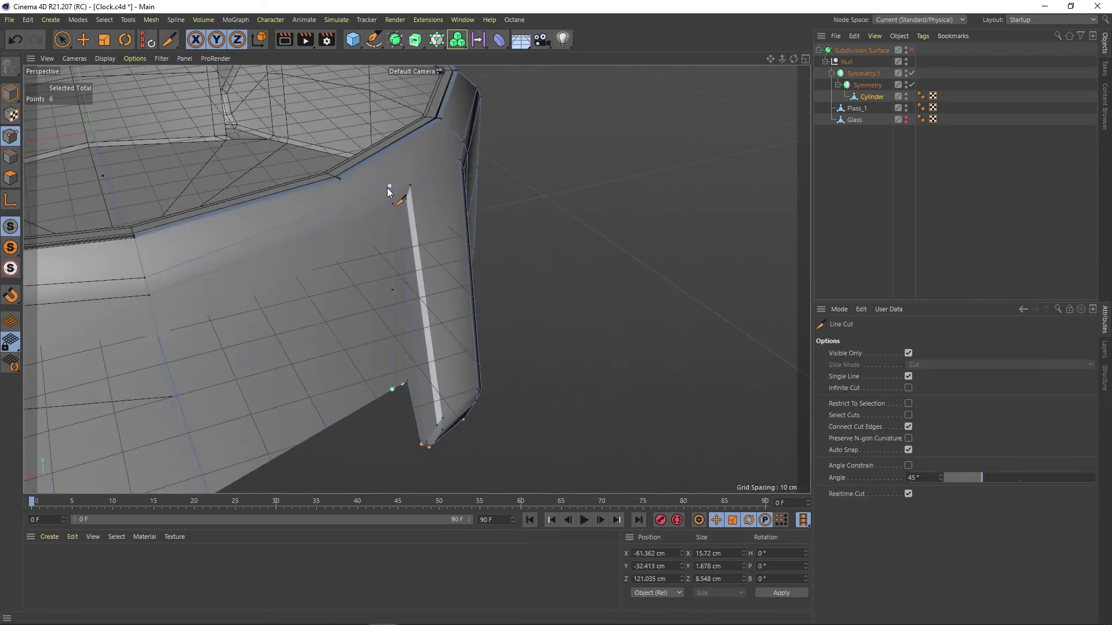
pyautogui.press('e')
pyautogui.moveTo(191, 179)
pyautogui.keyDown('alt'); pyautogui.mouseDown()
pyautogui.moveTo(408, 406)
pyautogui.moveTo(434, 369)
pyautogui.moveTo(377, 394)
pyautogui.moveTo(365, 383)
pyautogui.moveTo(454, 314)
pyautogui.mouseUp(); pyautogui.keyUp('alt')
pyautogui.press('m')
pyautogui.click(435, 518)
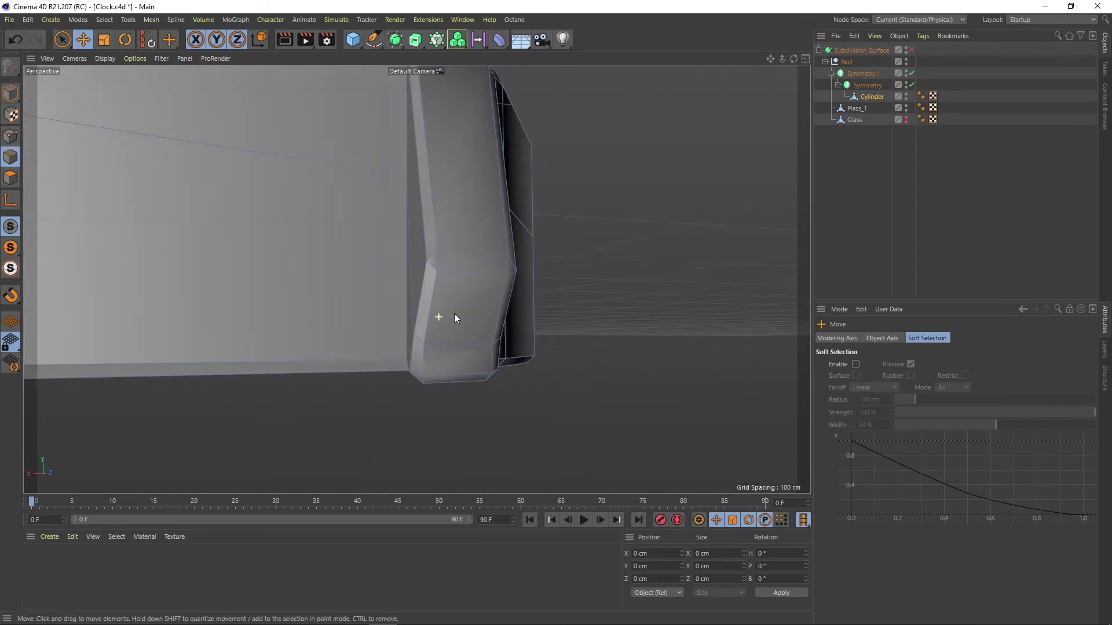
# - Toggle Subdivision Surface on and off to inspect the lug and its cage
pyautogui.click(912, 51)
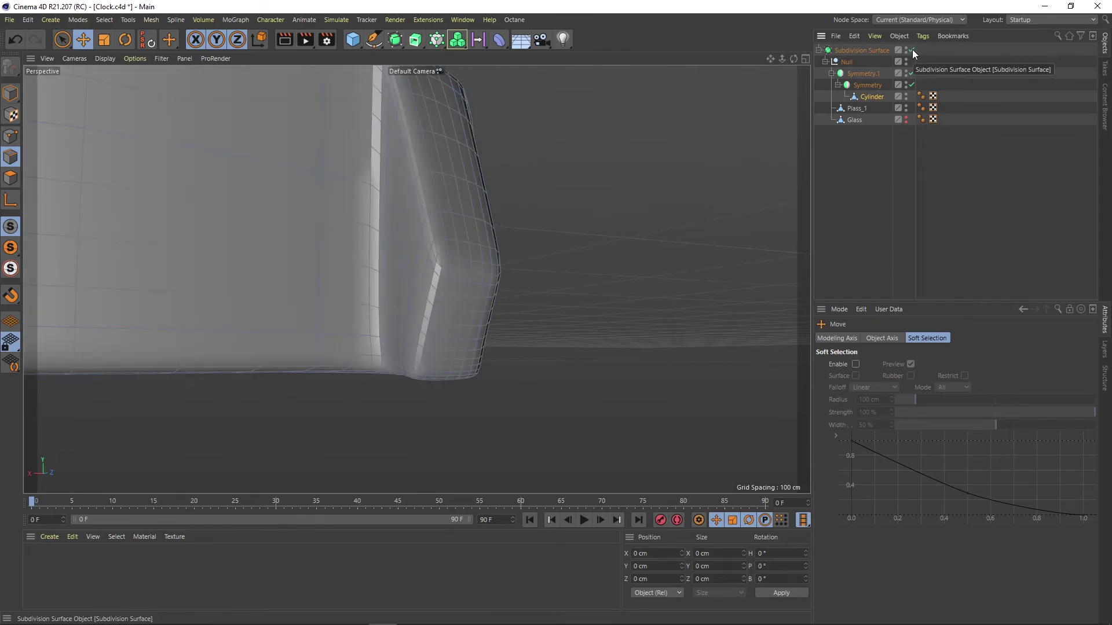
pyautogui.moveTo(406, 261)
pyautogui.keyDown('alt'); pyautogui.mouseDown()
pyautogui.moveTo(382, 176)
pyautogui.moveTo(474, 224)
pyautogui.mouseUp(); pyautogui.keyUp('alt')
pyautogui.scroll(3, 474, 224)
pyautogui.click(911, 50)
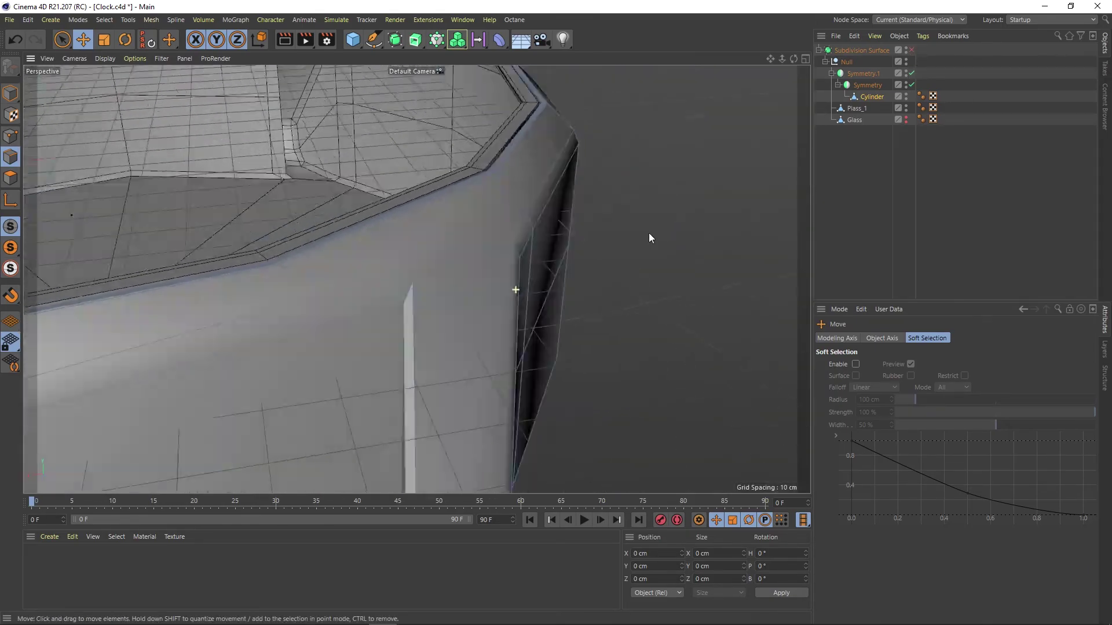
pyautogui.moveTo(649, 234)
pyautogui.keyDown('alt'); pyautogui.mouseDown()
pyautogui.moveTo(649, 298)
pyautogui.moveTo(455, 250)
pyautogui.moveTo(493, 299)
pyautogui.mouseUp(); pyautogui.keyUp('alt')
# - Activate Loop/Path Cut and select a lug outline point, toggling smoothing to preview
pyautogui.press('k')
pyautogui.press('l')
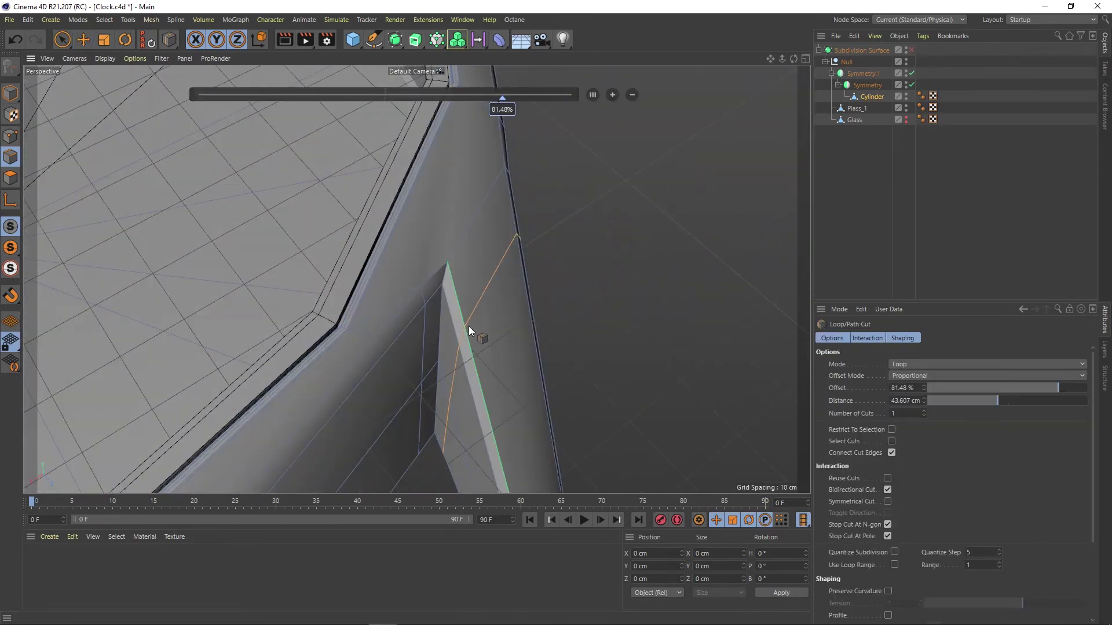
pyautogui.click(912, 50)
pyautogui.middleClick(622, 186)
pyautogui.click(9, 136)
pyautogui.press('space')
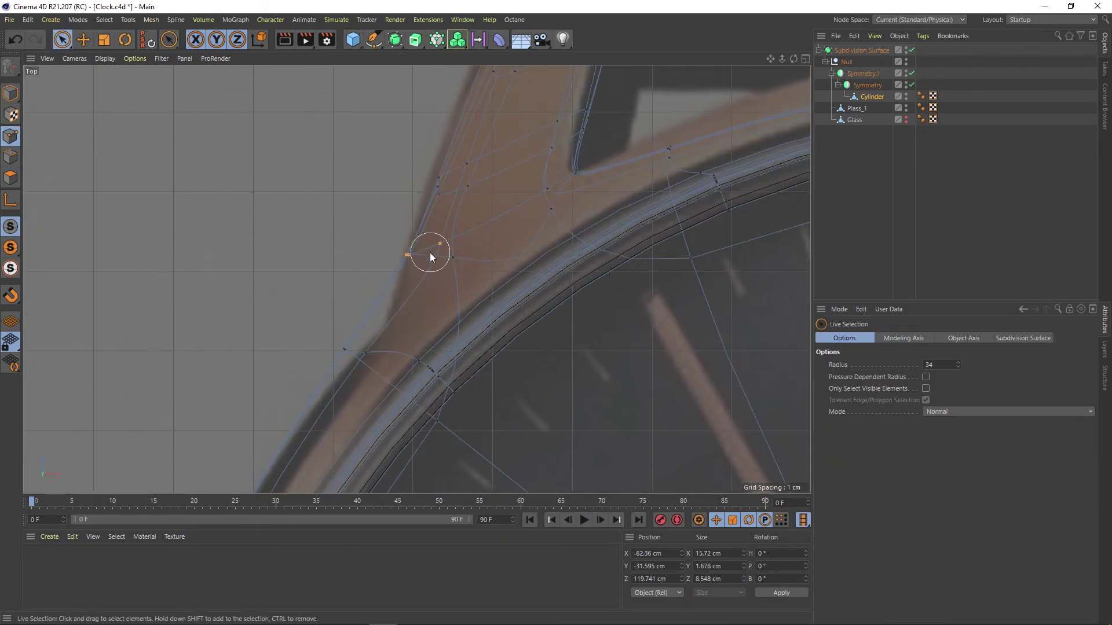
pyautogui.click(431, 253)
pyautogui.press('q')
pyautogui.press('k')
pyautogui.press('l')
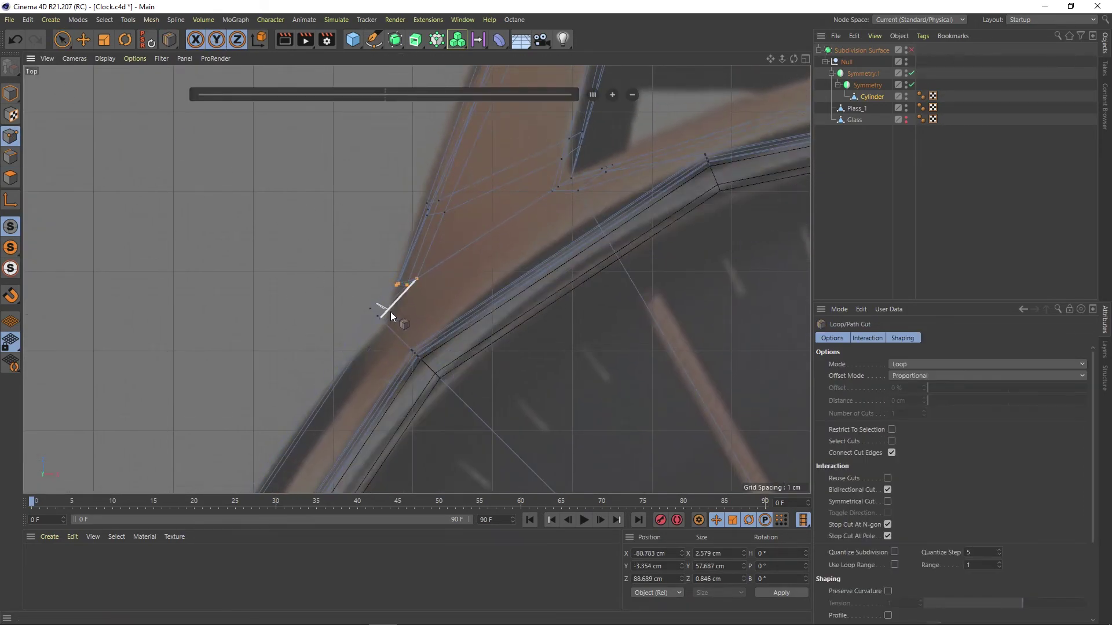
pyautogui.press('q')
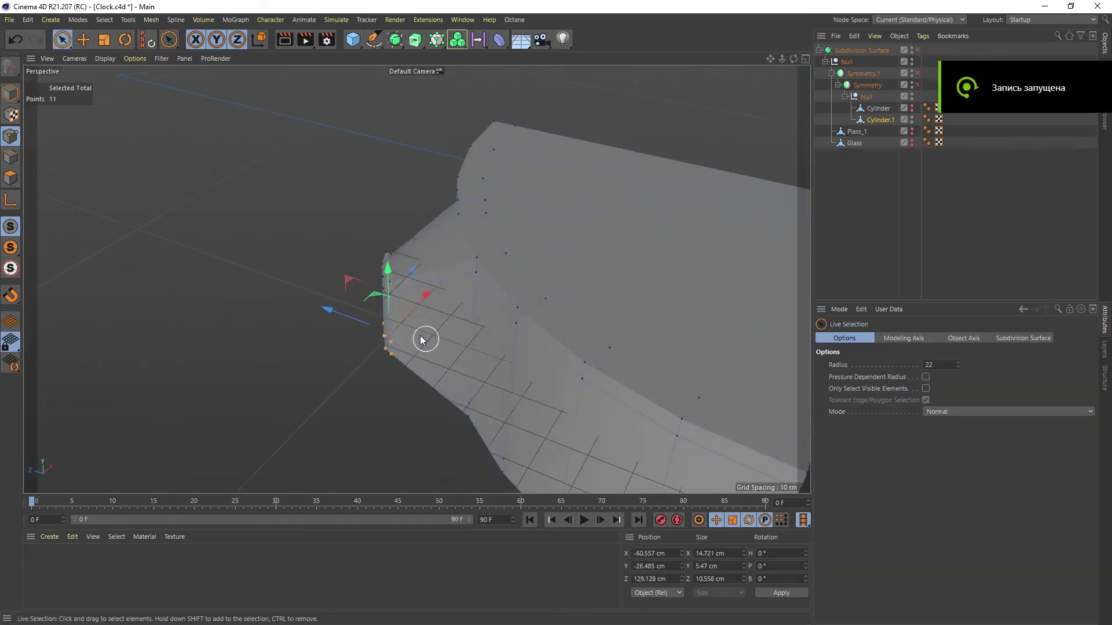
# - Add an edge loop near the lug's top edge with the cage visible
pyautogui.moveTo(422, 340)
pyautogui.keyDown('alt'); pyautogui.mouseDown()
pyautogui.moveTo(404, 209)
pyautogui.moveTo(427, 298)
pyautogui.mouseUp(); pyautogui.keyUp('alt')
pyautogui.scroll(-3, 578, 294)
pyautogui.keyDown('alt'); pyautogui.moveTo(578, 295); pyautogui.dragTo(397, 243); pyautogui.keyUp('alt')
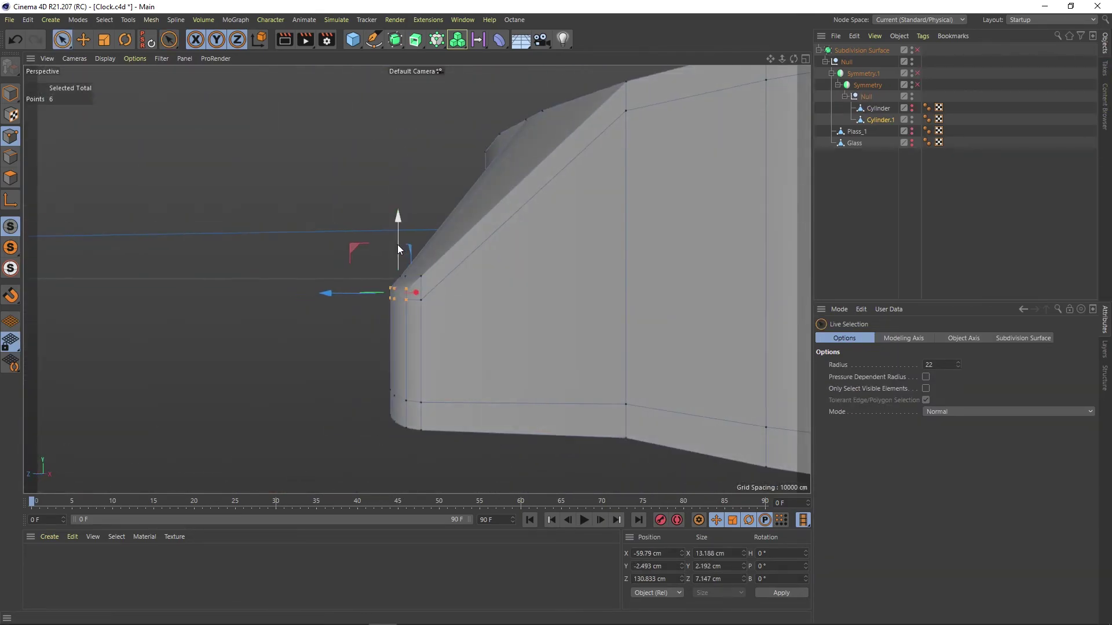
pyautogui.press('q')
pyautogui.press('F2')
pyautogui.press('F5')
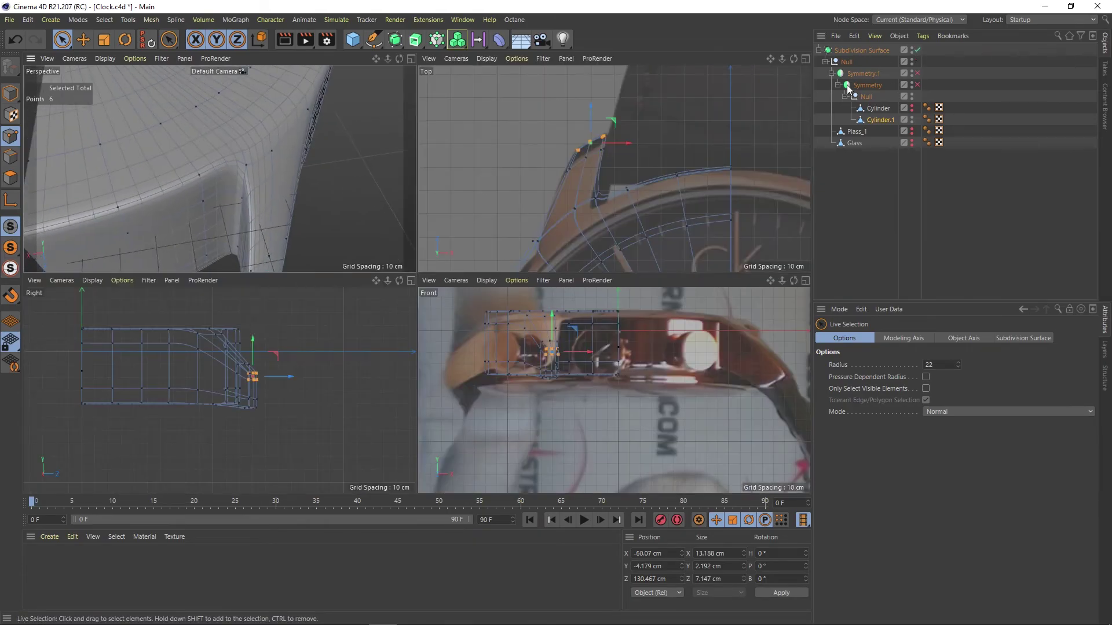
pyautogui.click(866, 50)
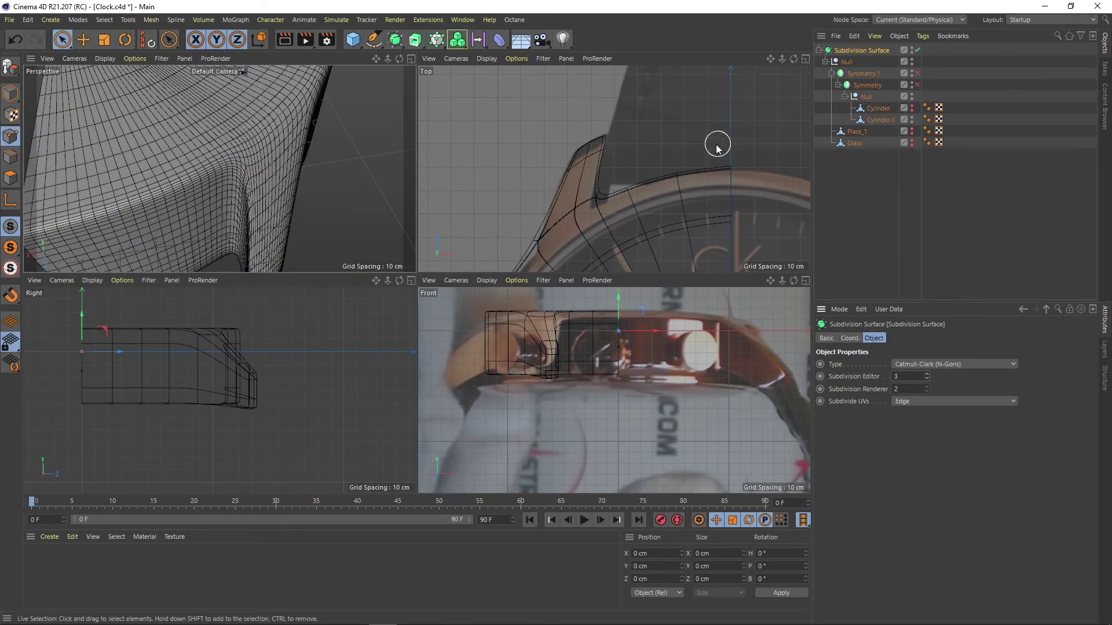
pyautogui.press('q')
pyautogui.press('F1')
pyautogui.scroll(-3, 302, 210)
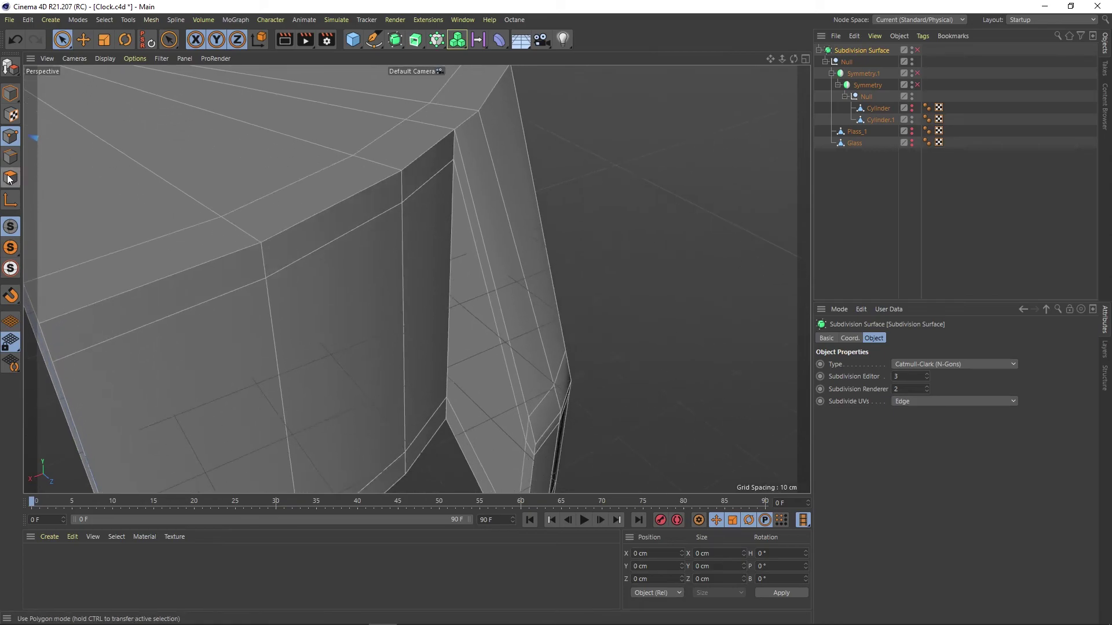
pyautogui.press('k')
pyautogui.press('l')
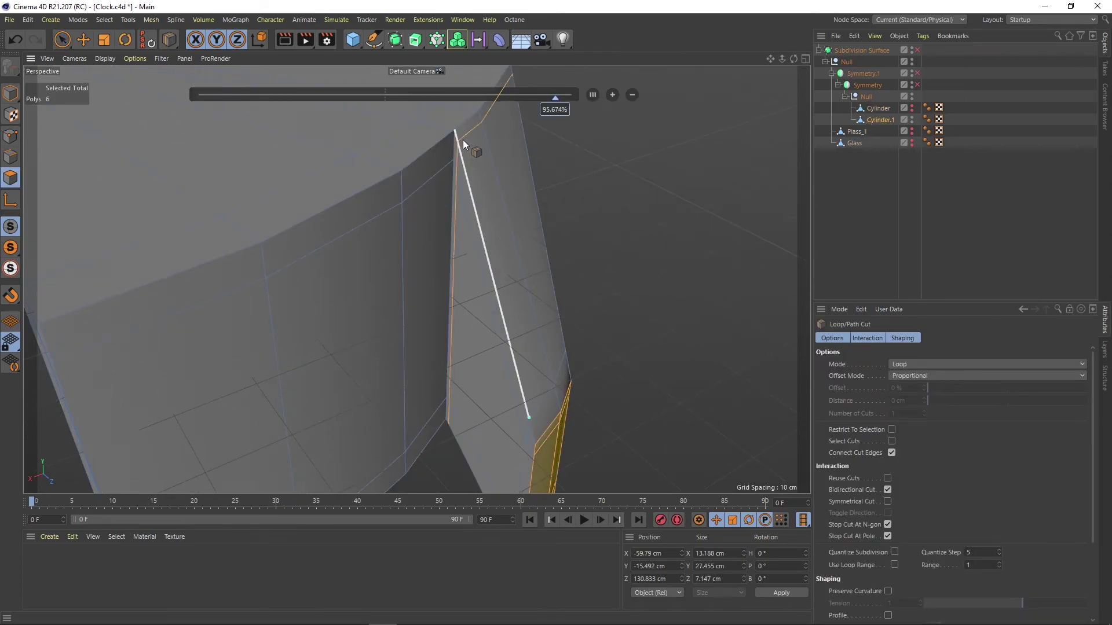
pyautogui.click(463, 140)
# - Toggle Subdivision Surface on and off to check the top-edge loop
pyautogui.click(918, 50)
pyautogui.press('F5')
pyautogui.scroll(5, 230, 114)
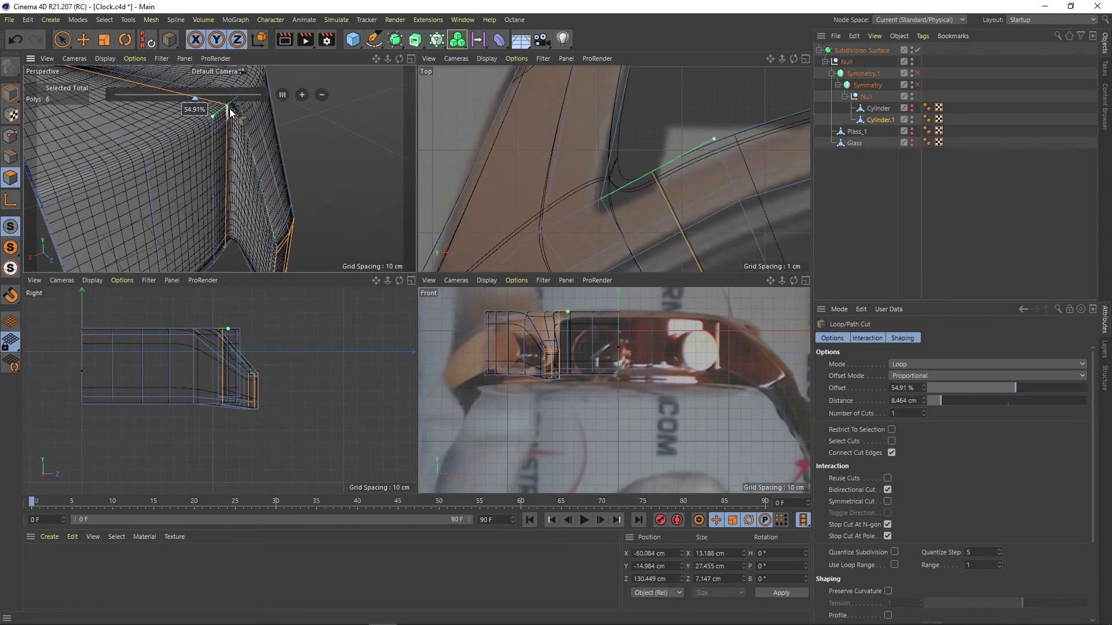
pyautogui.click(917, 49)
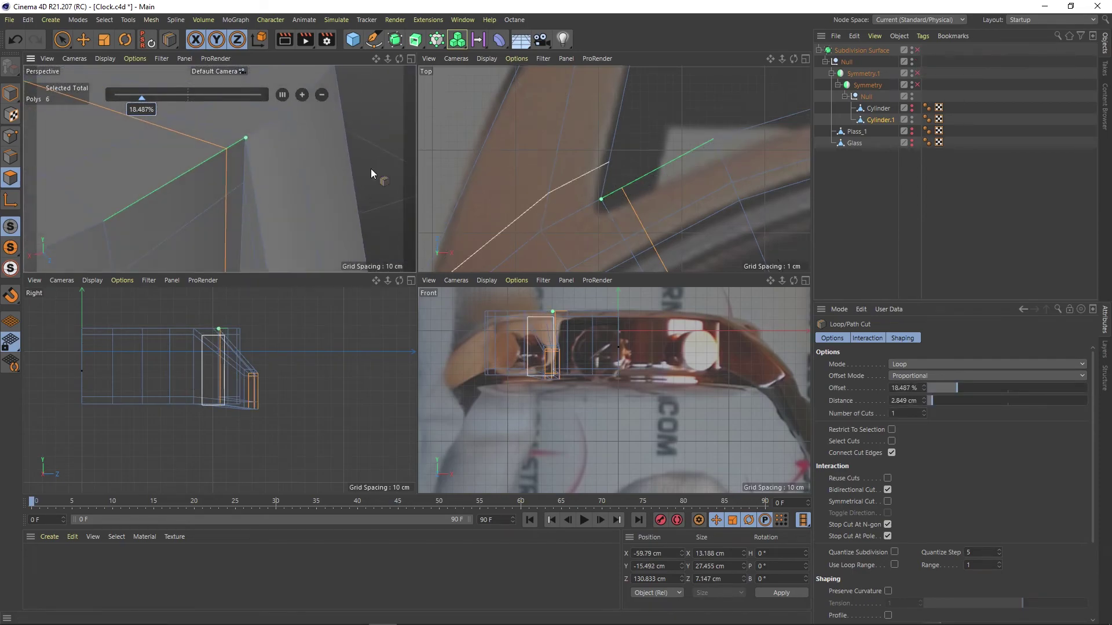
pyautogui.click(918, 50)
pyautogui.keyDown('alt'); pyautogui.moveTo(248, 169); pyautogui.dragTo(286, 153); pyautogui.keyUp('alt')
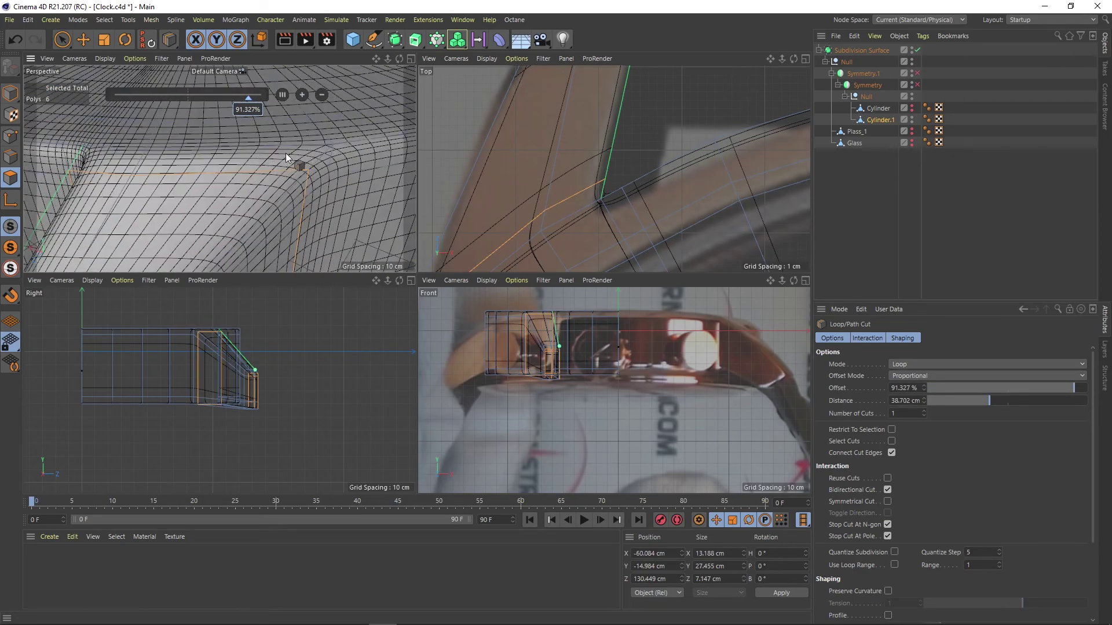
pyautogui.scroll(-3, 565, 150)
# - Add a second edge loop near the lug's outer corner and check it smoothed
pyautogui.press('F1')
pyautogui.keyDown('alt'); pyautogui.moveTo(343, 200); pyautogui.dragTo(524, 269); pyautogui.keyUp('alt')
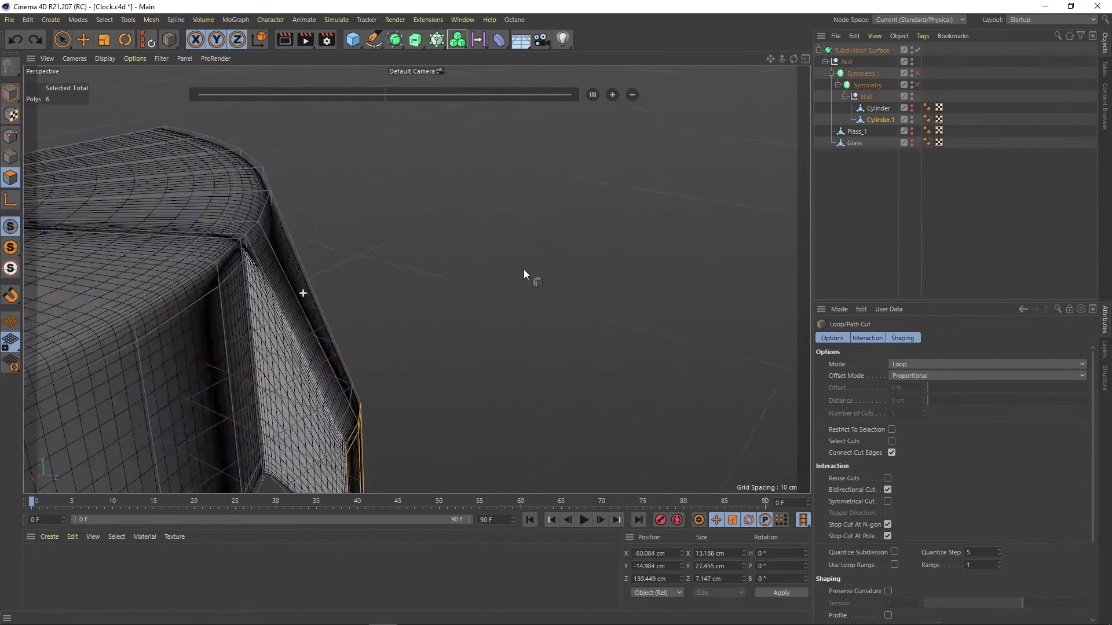
pyautogui.scroll(5, 304, 210)
pyautogui.click(917, 50)
pyautogui.scroll(3, 320, 220)
pyautogui.keyDown('alt'); pyautogui.moveTo(319, 220); pyautogui.dragTo(365, 300); pyautogui.keyUp('alt')
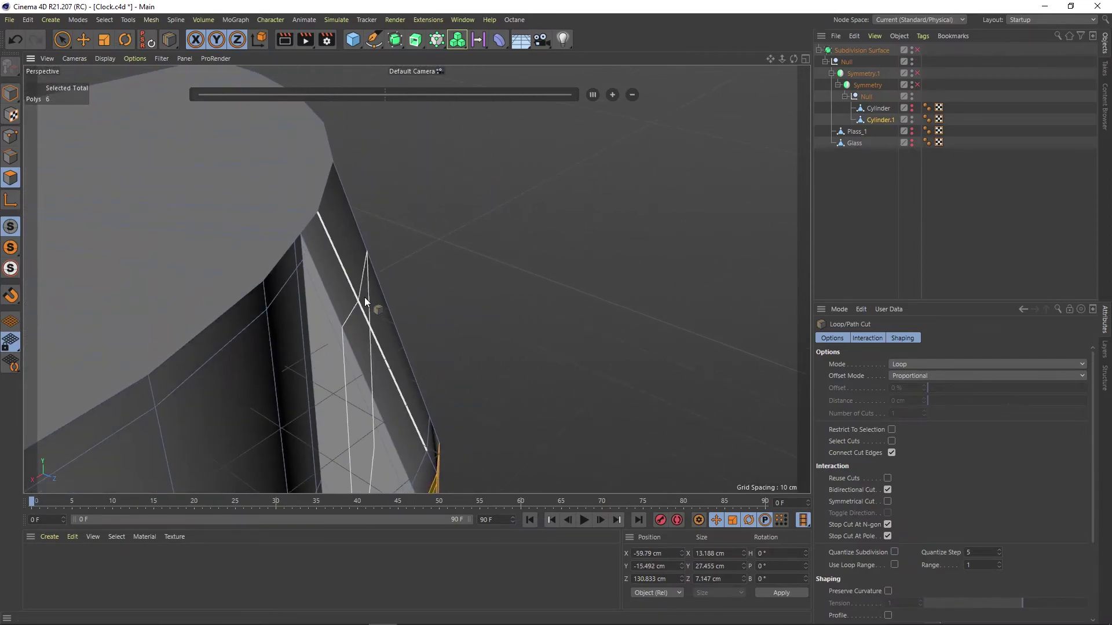
pyautogui.scroll(-3, 363, 297)
pyautogui.click(359, 293)
pyautogui.press('q')
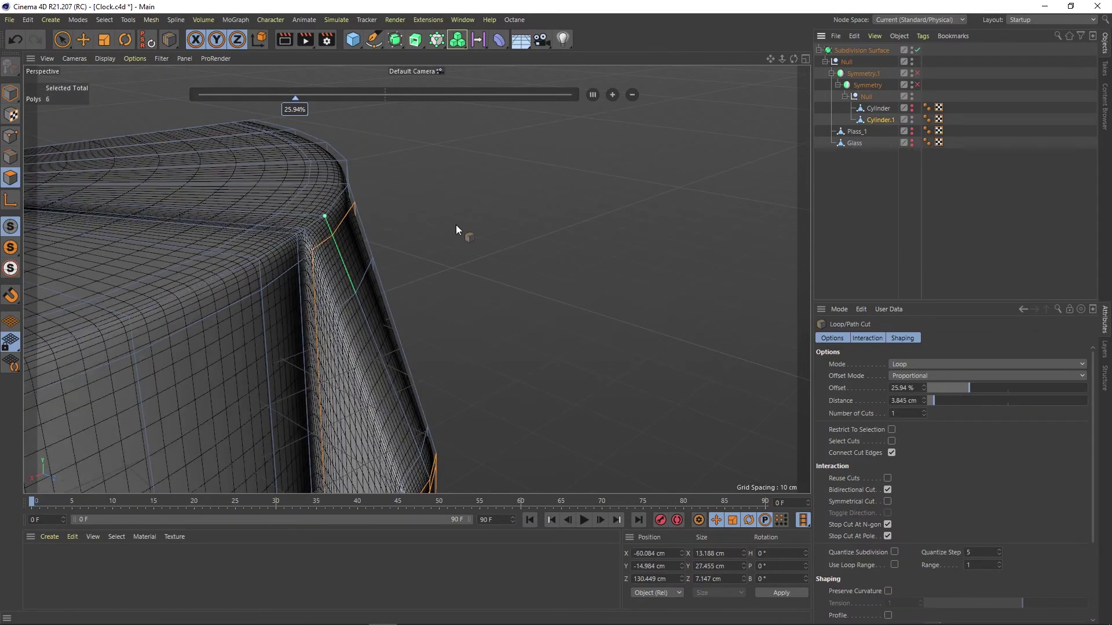
# - Select a polygon loop on the lug and raise it
pyautogui.scroll(-3, 82, 261)
pyautogui.keyDown('alt'); pyautogui.moveTo(88, 261); pyautogui.dragTo(377, 255); pyautogui.keyUp('alt')
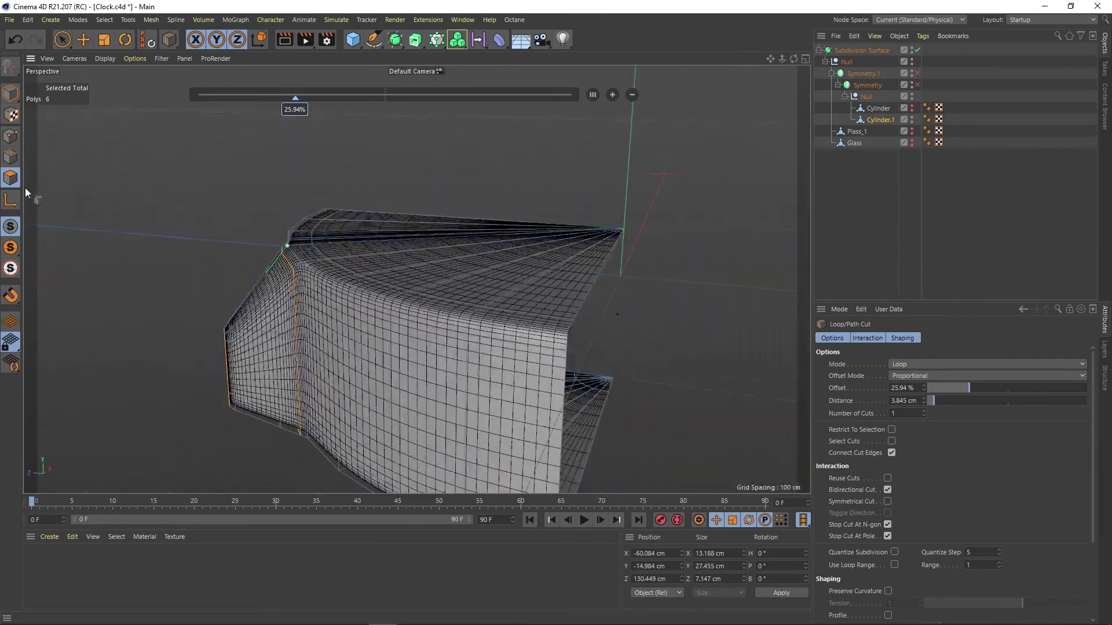
pyautogui.press('u')
pyautogui.press('l')
pyautogui.click(409, 250)
pyautogui.press('e')
pyautogui.moveTo(454, 191)
pyautogui.mouseDown()
pyautogui.moveTo(428, 186)
pyautogui.moveTo(360, 283)
pyautogui.moveTo(351, 232)
pyautogui.moveTo(416, 288)
pyautogui.mouseUp()
# - Orbit out to view the top of the lug
pyautogui.press('k')
pyautogui.press('l')
pyautogui.scroll(3, 385, 259)
pyautogui.scroll(-3, 416, 287)
pyautogui.press('Return')
pyautogui.moveTo(460, 189)
pyautogui.keyDown('alt'); pyautogui.mouseDown()
pyautogui.moveTo(421, 386)
pyautogui.moveTo(444, 319)
pyautogui.moveTo(460, 190)
pyautogui.moveTo(447, 251)
pyautogui.moveTo(393, 256)
pyautogui.moveTo(526, 244)
pyautogui.moveTo(376, 222)
pyautogui.moveTo(347, 232)
pyautogui.mouseUp(); pyautogui.keyUp('alt')
pyautogui.scroll(-2, 392, 256)
pyautogui.moveTo(262, 197)
pyautogui.keyDown('alt'); pyautogui.mouseDown()
pyautogui.moveTo(357, 200)
pyautogui.moveTo(330, 226)
pyautogui.moveTo(509, 194)
pyautogui.moveTo(144, 241)
pyautogui.mouseUp(); pyautogui.keyUp('alt')
# - Select the loop of top polygons on the lug with smoothing off
pyautogui.press('q')
pyautogui.press('u')
pyautogui.press('l')
pyautogui.click(469, 252)
pyautogui.moveTo(469, 253)
pyautogui.keyDown('alt'); pyautogui.mouseDown()
pyautogui.moveTo(494, 285)
pyautogui.moveTo(532, 250)
pyautogui.moveTo(449, 270)
pyautogui.mouseUp(); pyautogui.keyUp('alt')
pyautogui.scroll(5, 422, 316)
# - Select the lug tip and panel corner points, then check the smoothed shape
pyautogui.press('e')
pyautogui.press('Return')
pyautogui.keyDown('alt'); pyautogui.moveTo(423, 315); pyautogui.dragTo(509, 330); pyautogui.keyUp('alt')
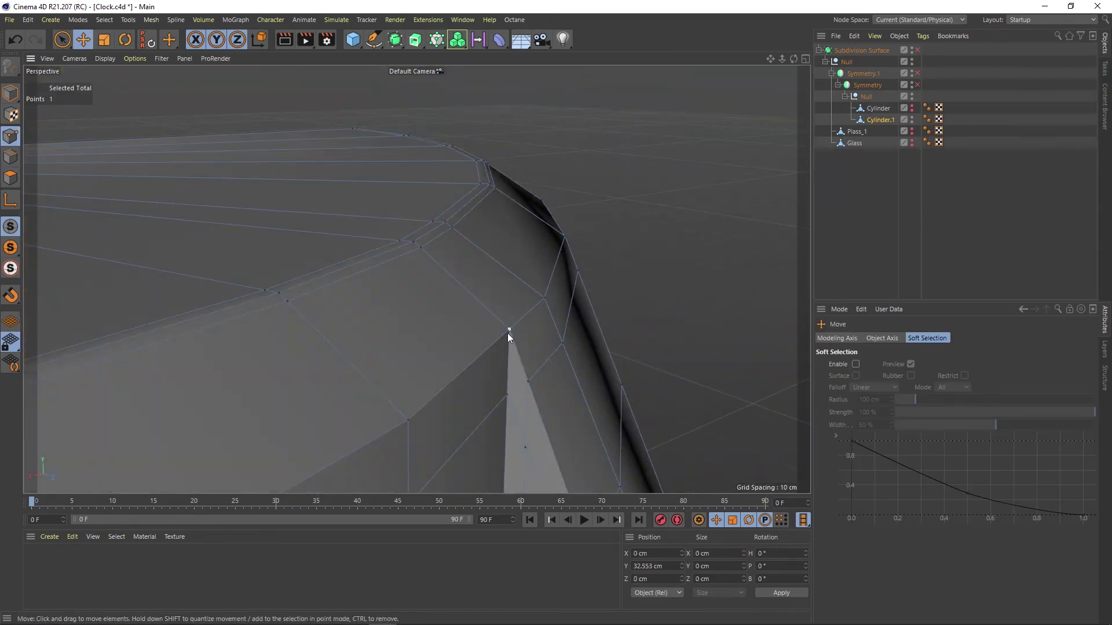
pyautogui.click(510, 331)
pyautogui.moveTo(510, 377)
pyautogui.keyDown('alt'); pyautogui.mouseDown()
pyautogui.moveTo(489, 315)
pyautogui.moveTo(523, 303)
pyautogui.moveTo(509, 372)
pyautogui.moveTo(464, 254)
pyautogui.moveTo(359, 268)
pyautogui.moveTo(575, 288)
pyautogui.moveTo(473, 260)
pyautogui.moveTo(678, 212)
pyautogui.moveTo(412, 193)
pyautogui.mouseUp(); pyautogui.keyUp('alt')
pyautogui.keyDown('shift'); pyautogui.click(496, 376); pyautogui.keyUp('shift')
pyautogui.click(678, 212)
pyautogui.click(918, 50)
pyautogui.moveTo(440, 243)
pyautogui.keyDown('alt'); pyautogui.mouseDown()
pyautogui.moveTo(408, 268)
pyautogui.moveTo(462, 244)
pyautogui.mouseUp(); pyautogui.keyUp('alt')
pyautogui.click(916, 50)
# - In the maximized Top view, nudge the lug outline point onto the reference edge
pyautogui.press('F2')
pyautogui.scroll(3, 447, 251)
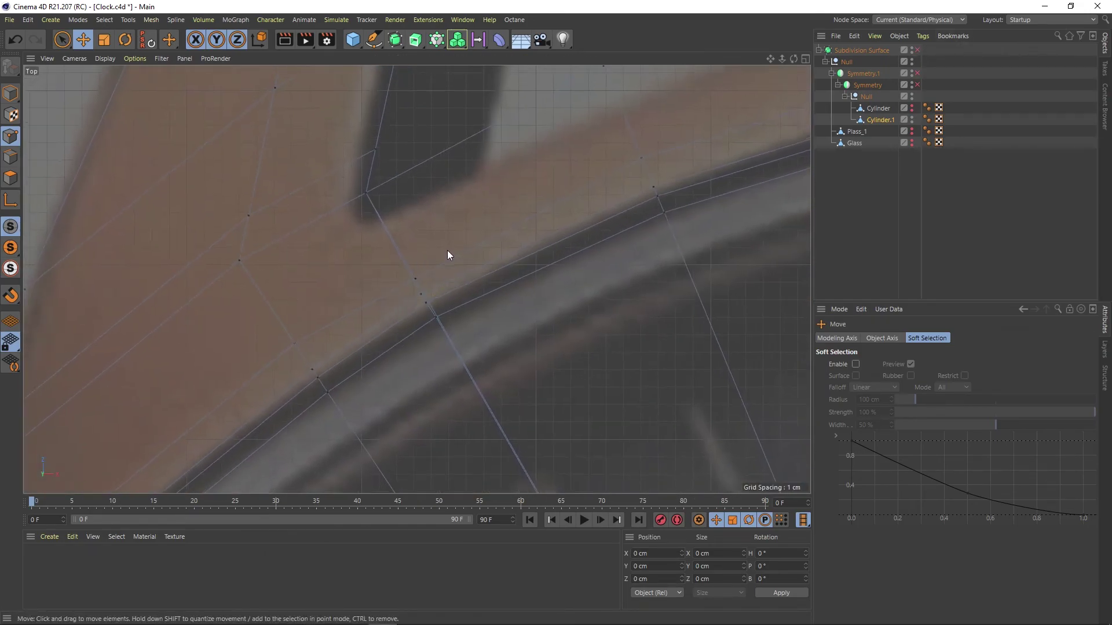
pyautogui.click(416, 278)
pyautogui.rightClick(587, 263)
pyautogui.press('Escape')
pyautogui.press('F1')
pyautogui.keyDown('alt'); pyautogui.moveTo(581, 352); pyautogui.dragTo(408, 301); pyautogui.keyUp('alt')
pyautogui.scroll(3, 407, 302)
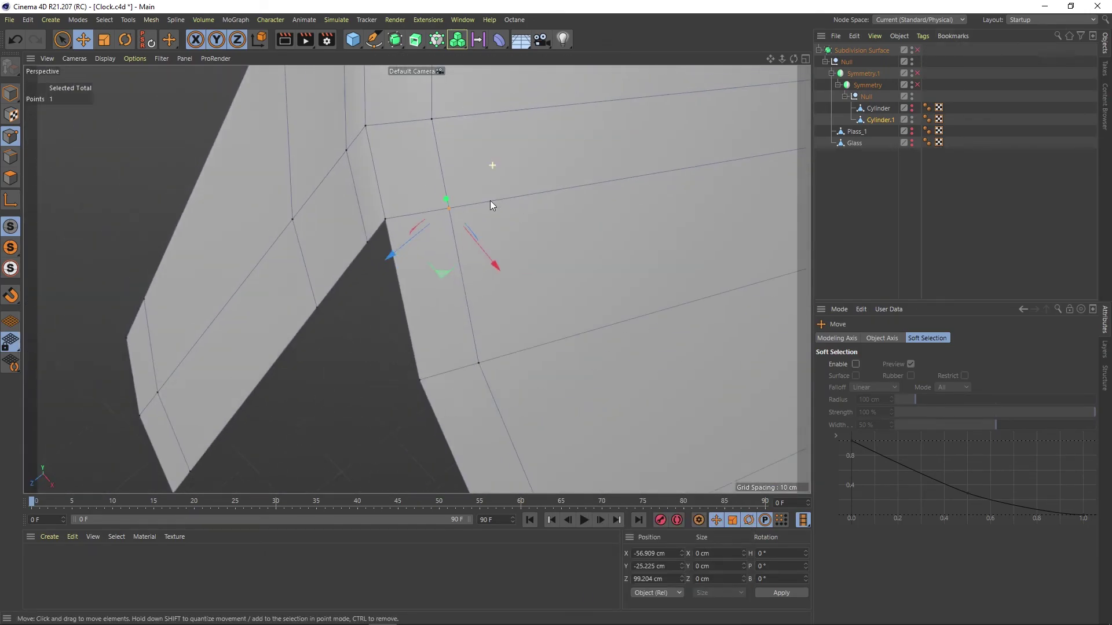
pyautogui.middleClick(490, 201)
pyautogui.middleClick(534, 185)
pyautogui.moveTo(480, 255); pyautogui.dragTo(447, 226)
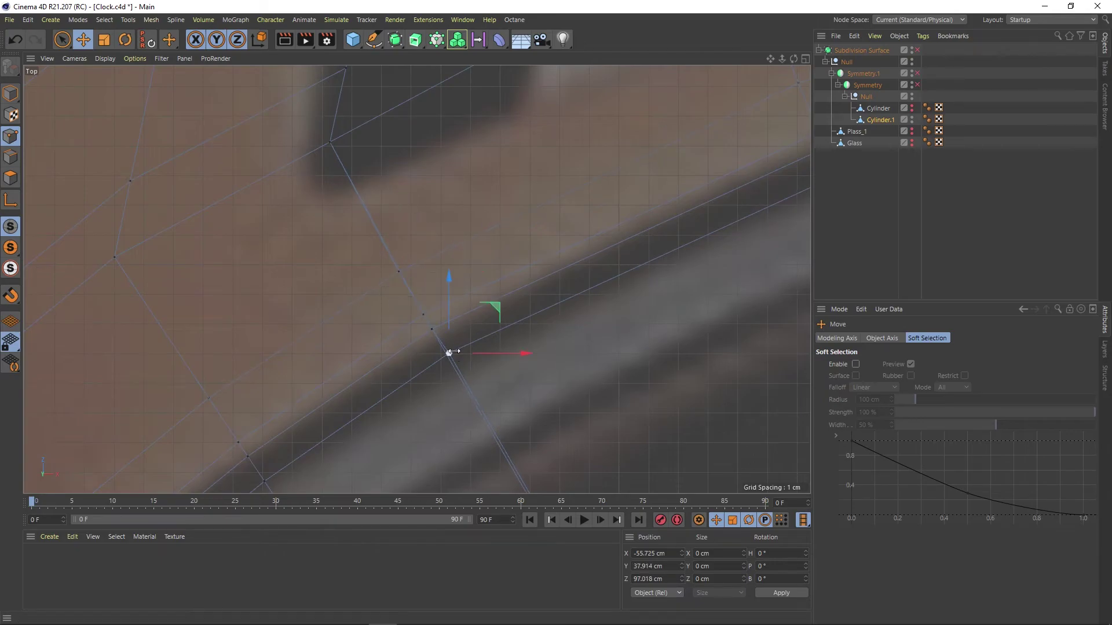
pyautogui.scroll(-3, 459, 306)
# - Return to Perspective and orbit around the case
pyautogui.press('F1')
pyautogui.scroll(-3, 501, 302)
pyautogui.keyDown('alt'); pyautogui.moveTo(502, 253); pyautogui.dragTo(531, 291); pyautogui.keyUp('alt')
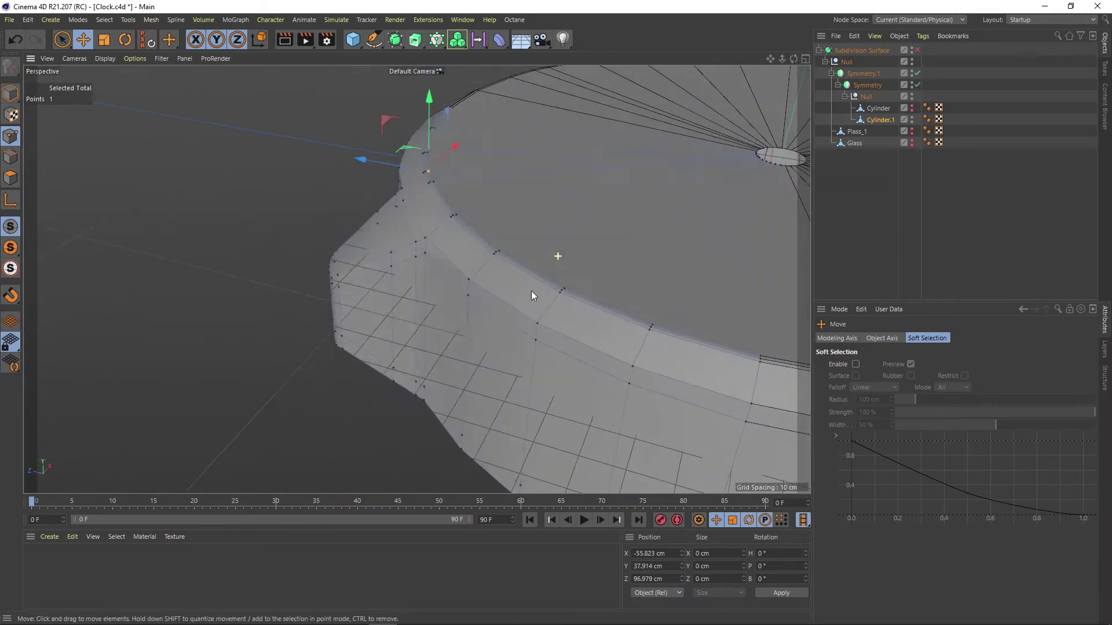
pyautogui.scroll(-3, 656, 223)
# - Extrude the cap polygons down into the case and split them off as a separate piece
pyautogui.scroll(3, 452, 256)
pyautogui.click(13, 178)
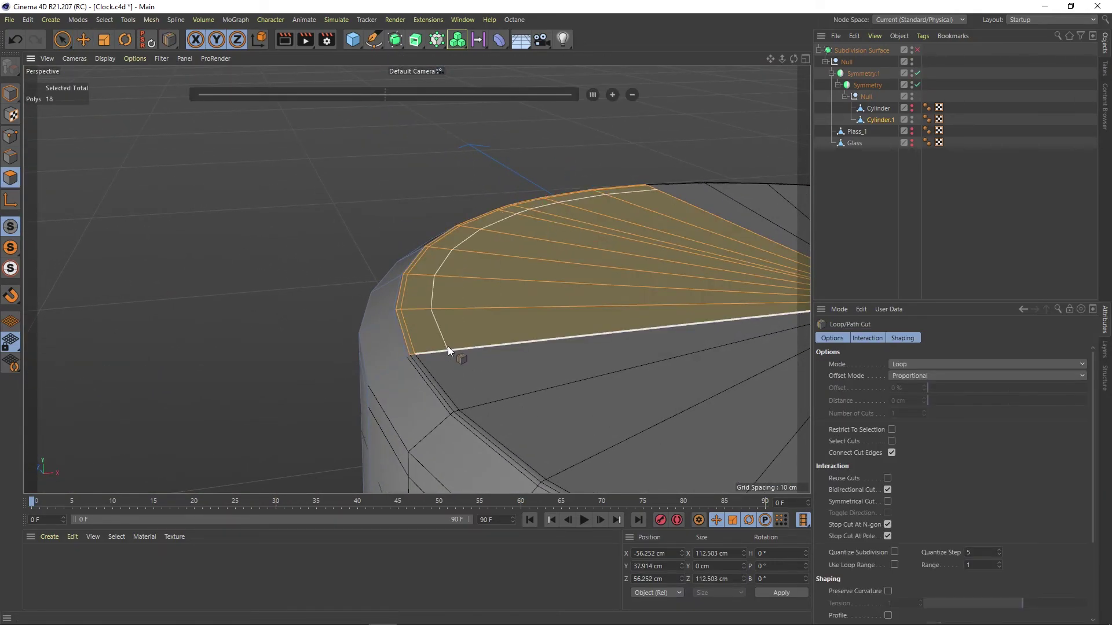
pyautogui.moveTo(569, 195)
pyautogui.keyDown('ctrl'); pyautogui.mouseDown()
pyautogui.moveTo(569, 211)
pyautogui.moveTo(684, 209)
pyautogui.mouseUp(); pyautogui.keyUp('ctrl')
pyautogui.rightClick(681, 209)
pyautogui.click(712, 528)
# - Re-enable smoothing on Cylinder.1 and orbit around the case to inspect it
pyautogui.click(885, 121)
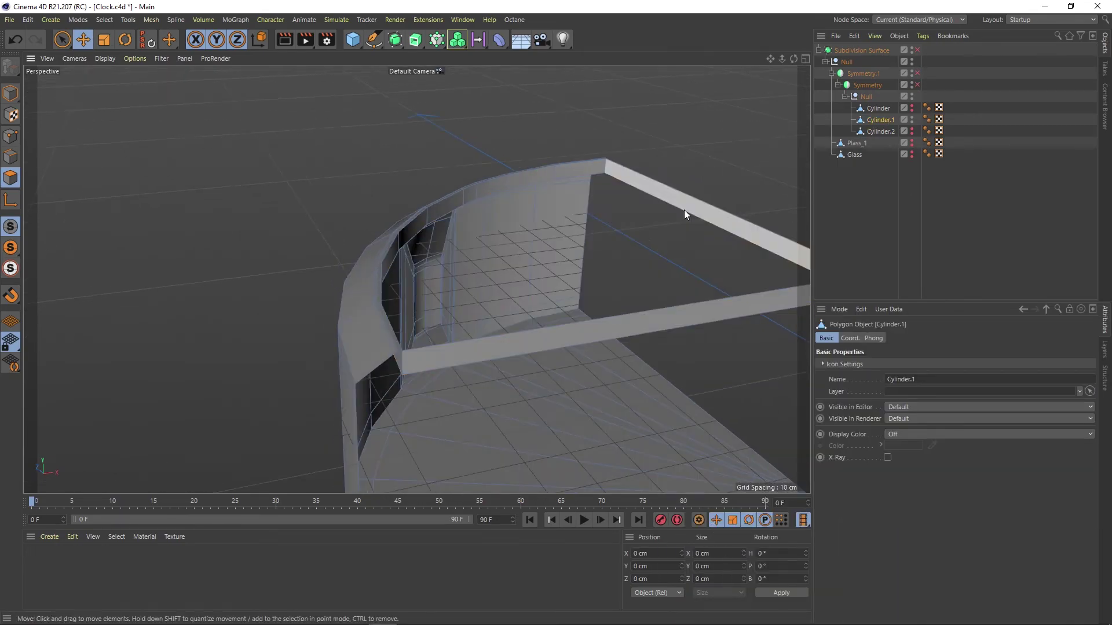
pyautogui.moveTo(917, 49); pyautogui.dragTo(917, 84)
pyautogui.scroll(5, 465, 418)
pyautogui.scroll(-5, 465, 422)
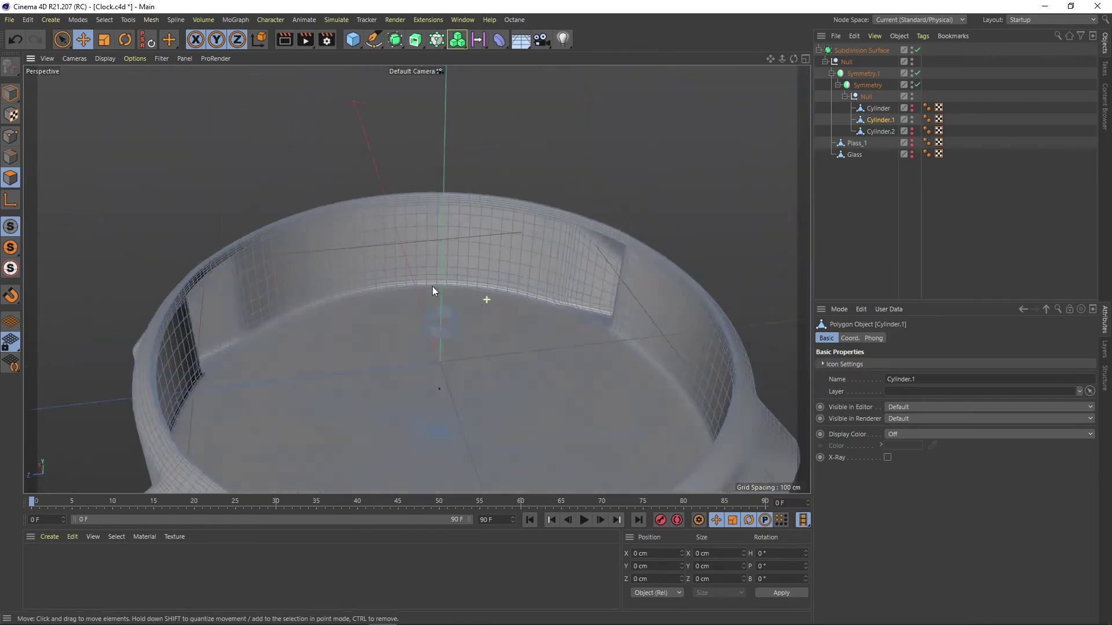
pyautogui.keyDown('alt'); pyautogui.moveTo(432, 285); pyautogui.dragTo(304, 290); pyautogui.keyUp('alt')
pyautogui.click(846, 62)
pyautogui.click(880, 121)
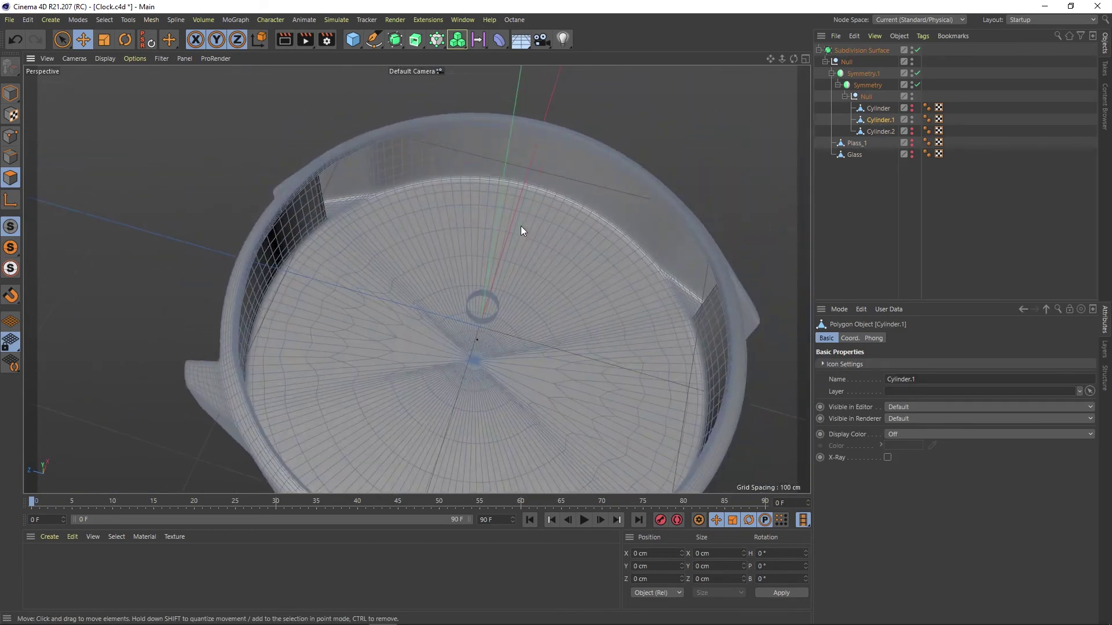
pyautogui.moveTo(918, 73); pyautogui.dragTo(918, 84)
# - Raise the new disc up inside the case to match the watch face
pyautogui.press('space')
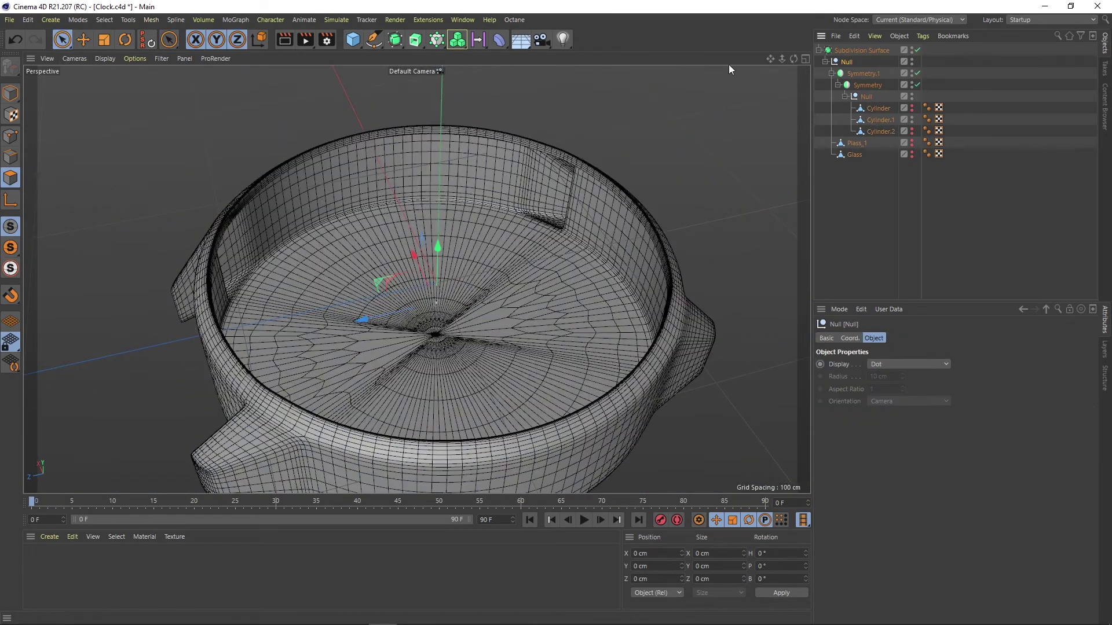
pyautogui.press('e')
pyautogui.moveTo(397, 124); pyautogui.dragTo(378, 132)
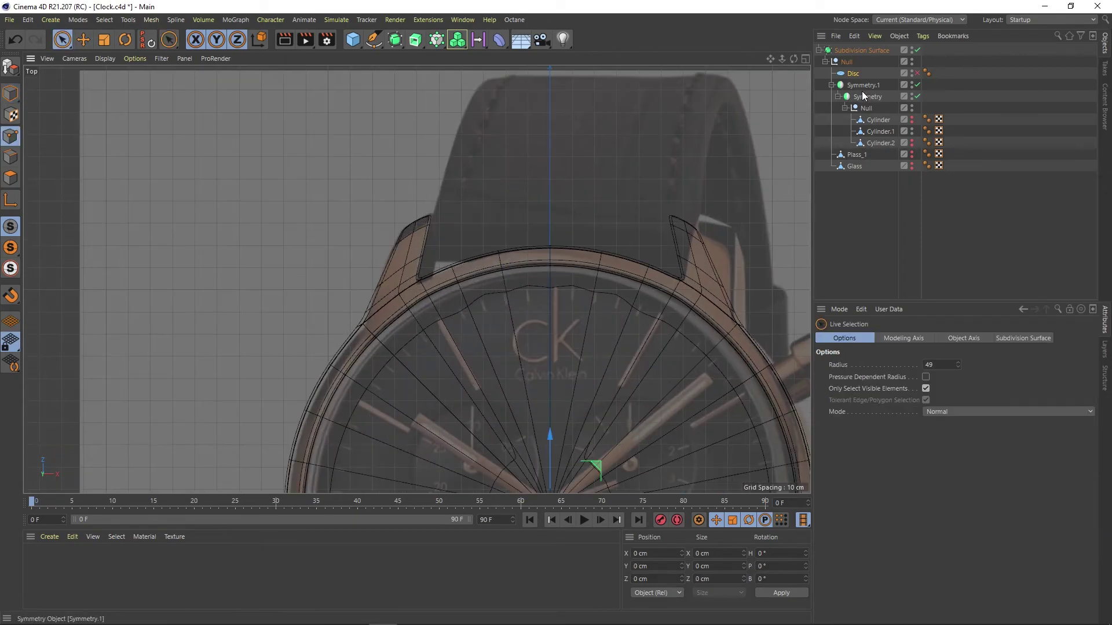
# - Select Cylinder.1 and pick the first lug outline points against the Top-view reference
pyautogui.click(877, 131)
pyautogui.click(416, 212)
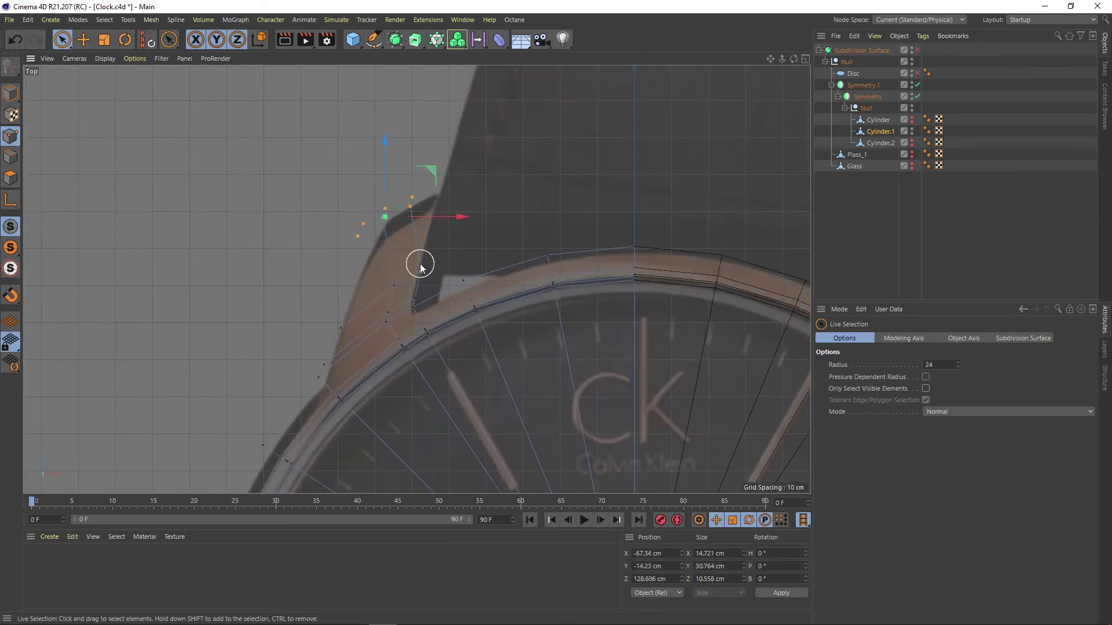
pyautogui.click(417, 258)
pyautogui.click(404, 247)
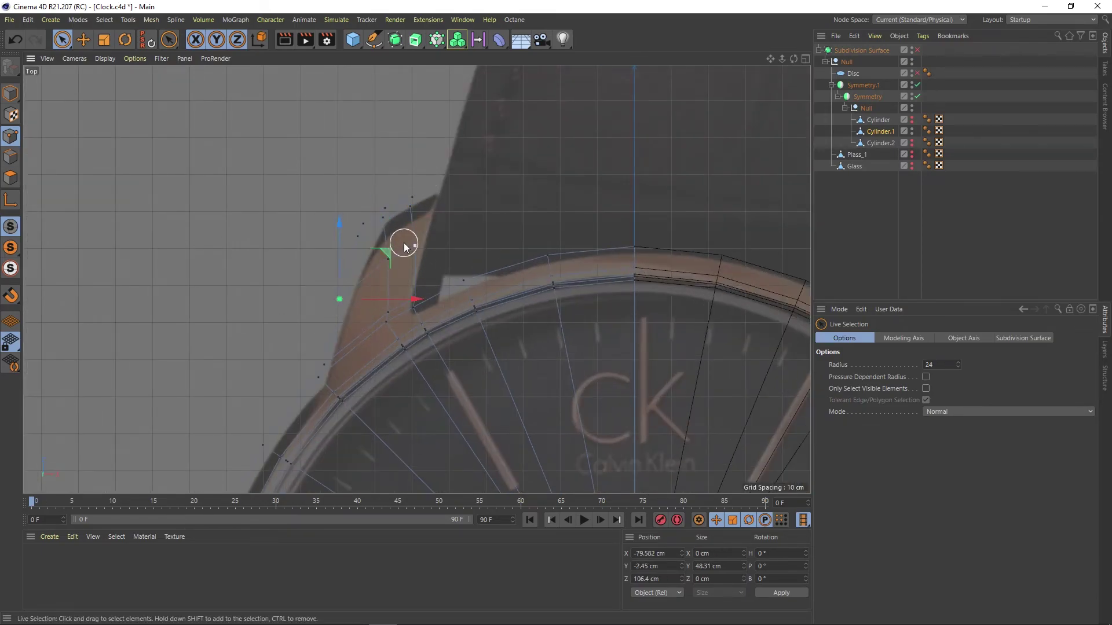
pyautogui.scroll(3, 403, 248)
pyautogui.click(401, 249)
pyautogui.scroll(2, 402, 301)
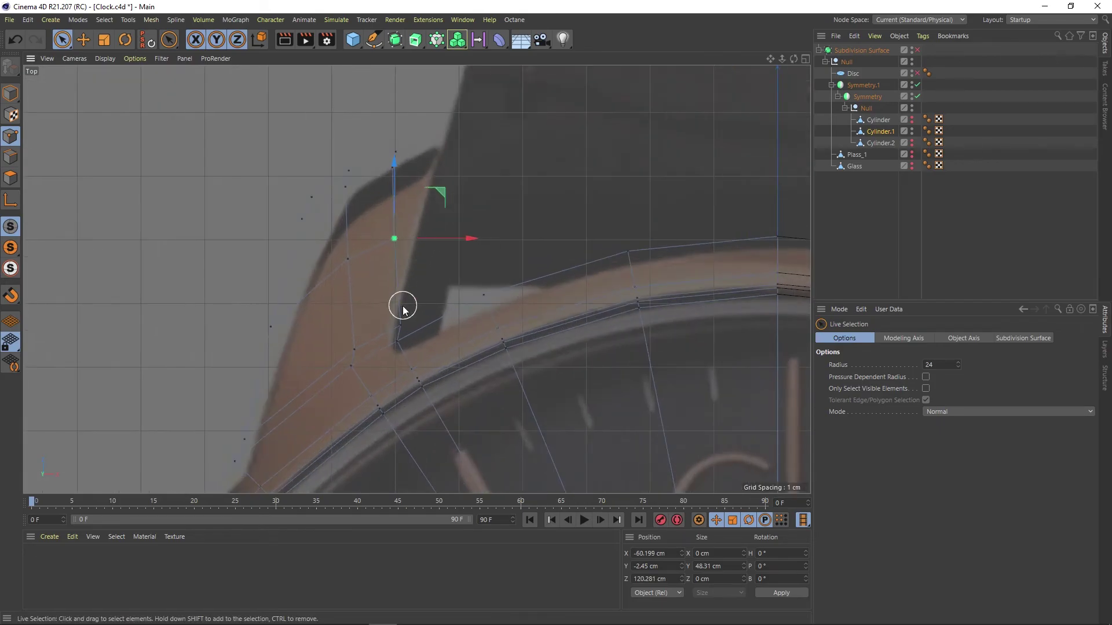
# - Pick the lug's upper-edge, tip, case-junction and inner-corner points
pyautogui.click(468, 283)
pyautogui.scroll(-5, 419, 254)
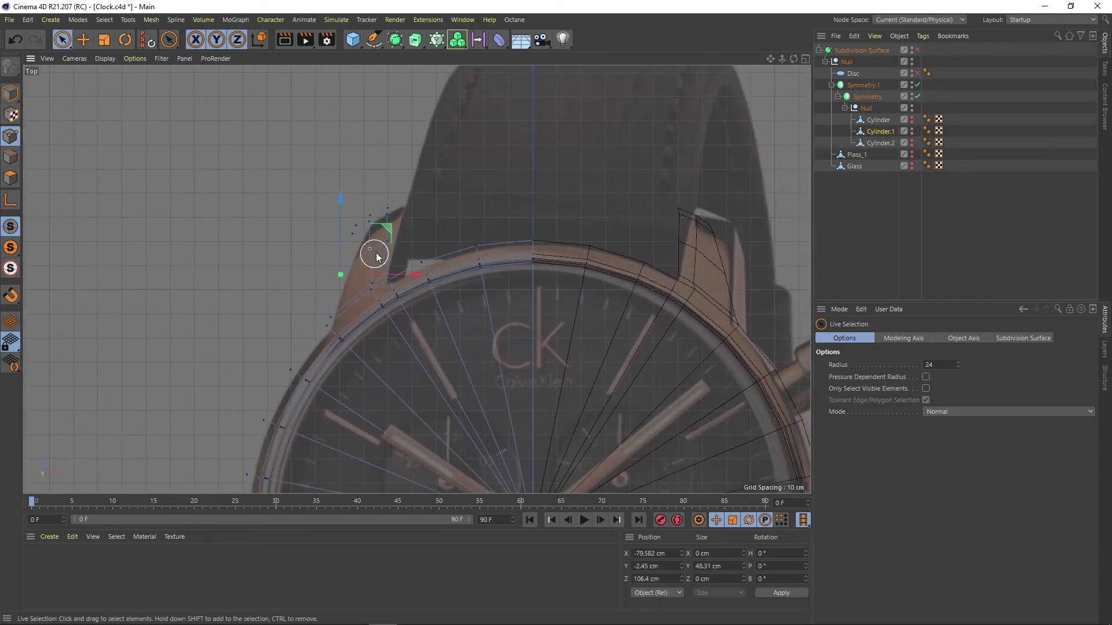
pyautogui.click(385, 223)
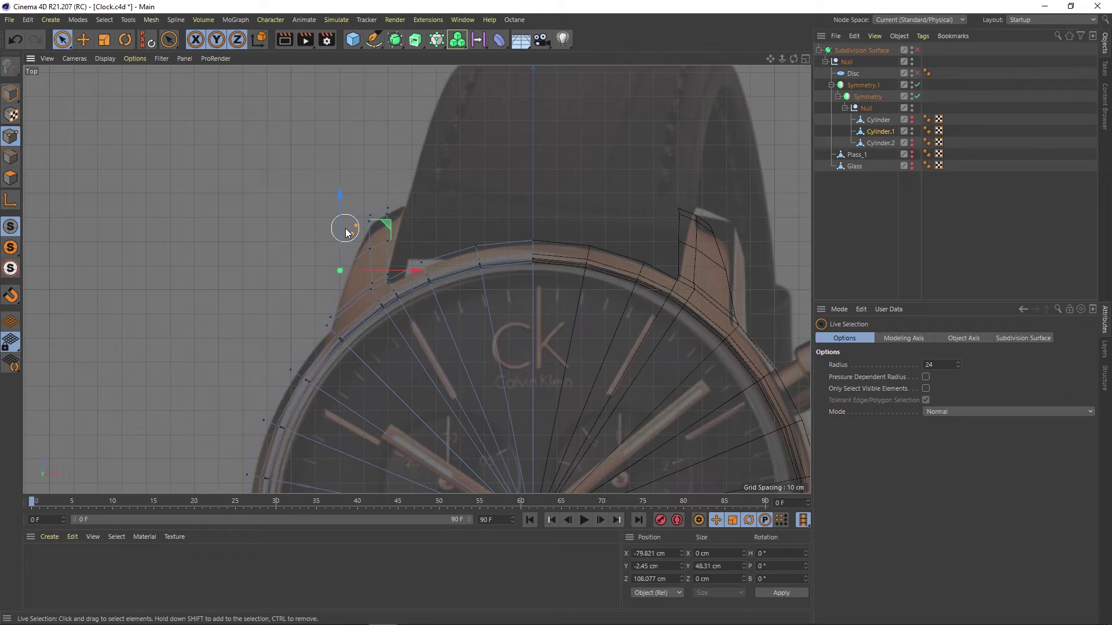
pyautogui.click(370, 227)
pyautogui.scroll(3, 371, 235)
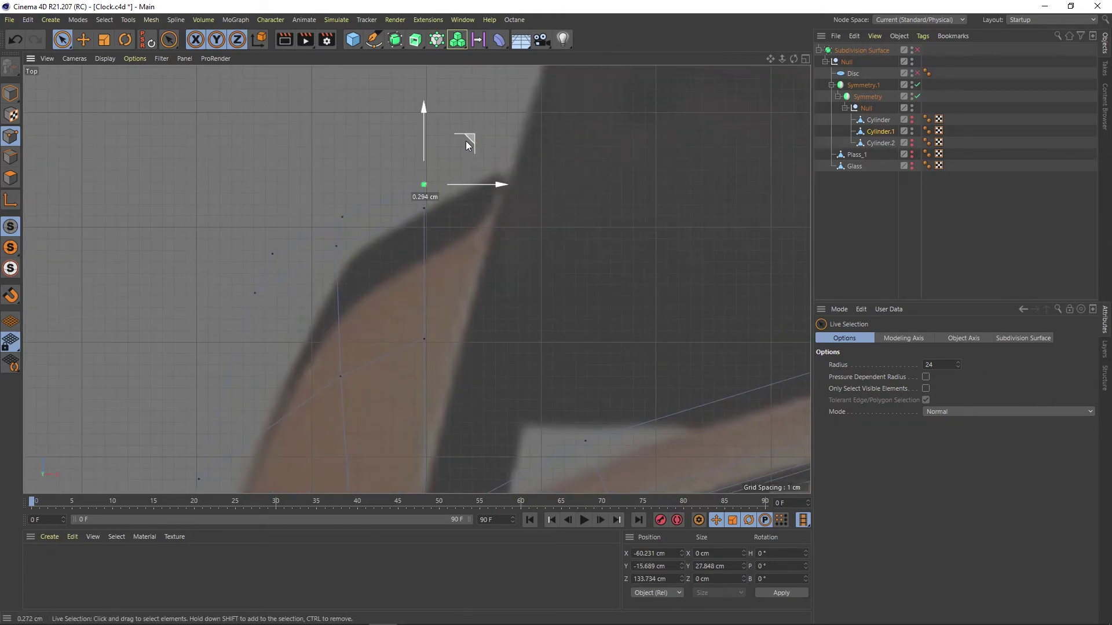
pyautogui.scroll(-5, 465, 141)
pyautogui.click(438, 303)
pyautogui.scroll(1, 440, 314)
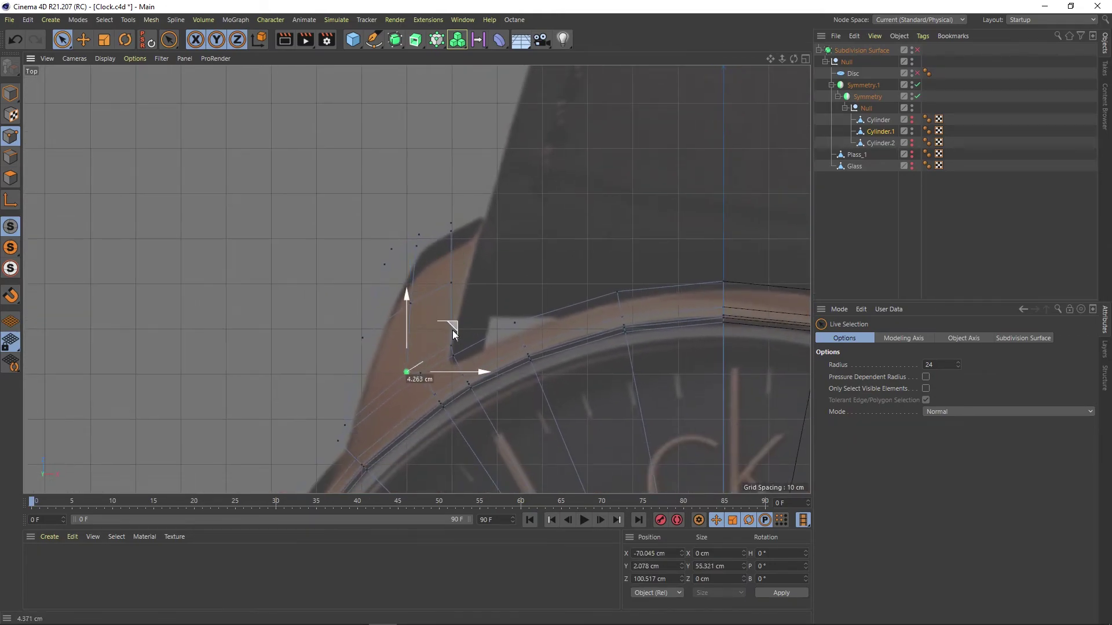
pyautogui.click(453, 331)
pyautogui.scroll(2, 432, 322)
pyautogui.scroll(2, 435, 313)
pyautogui.rightClick(432, 301)
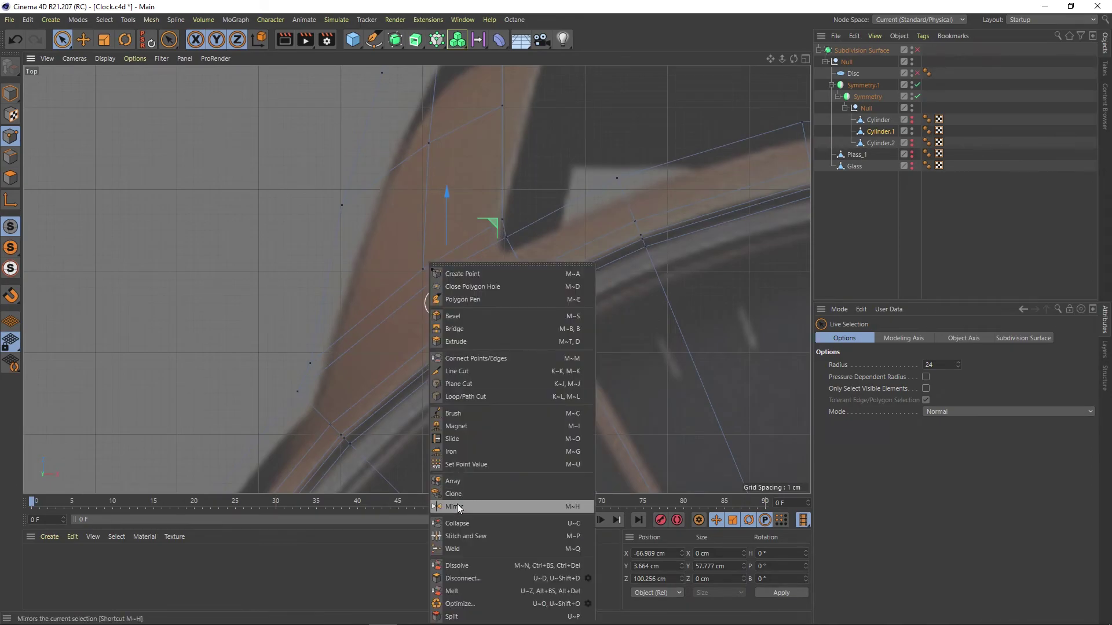
# - Slide a lug base point along its edge with the Slide tool
pyautogui.click(456, 445)
pyautogui.press('F1')
pyautogui.scroll(3, 408, 307)
pyautogui.rightClick(429, 309)
pyautogui.click(455, 438)
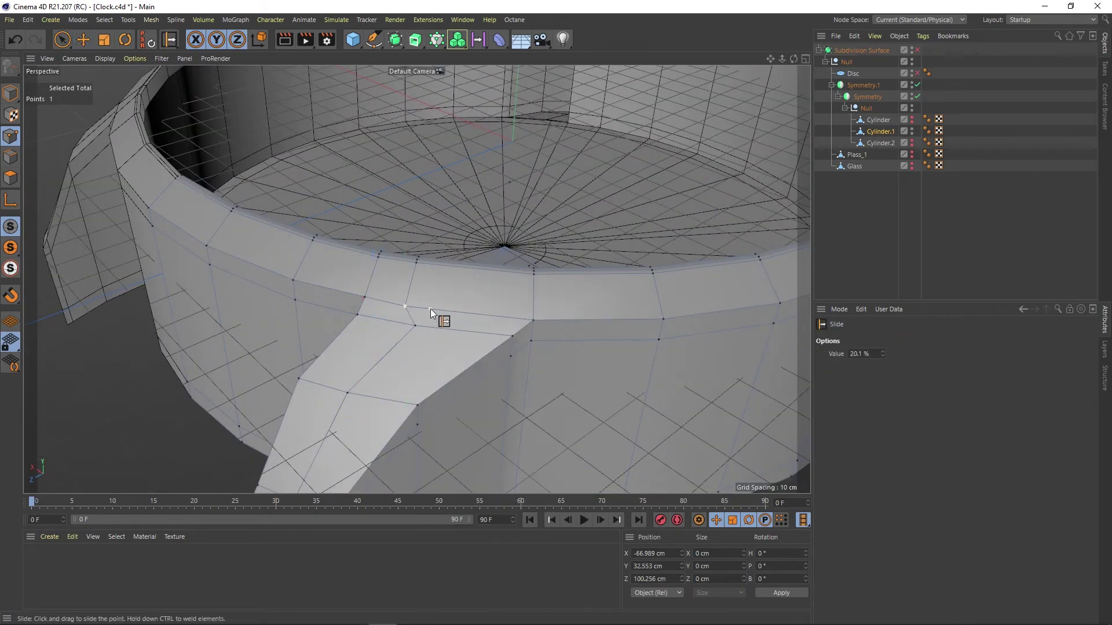
pyautogui.moveTo(430, 308)
pyautogui.keyDown('alt'); pyautogui.mouseDown()
pyautogui.moveTo(410, 260)
pyautogui.moveTo(453, 258)
pyautogui.moveTo(466, 288)
pyautogui.moveTo(485, 257)
pyautogui.moveTo(499, 156)
pyautogui.moveTo(483, 177)
pyautogui.mouseUp(); pyautogui.keyUp('alt')
# - Check the lug with smoothing on, then select and move the lug corner points
pyautogui.click(917, 50)
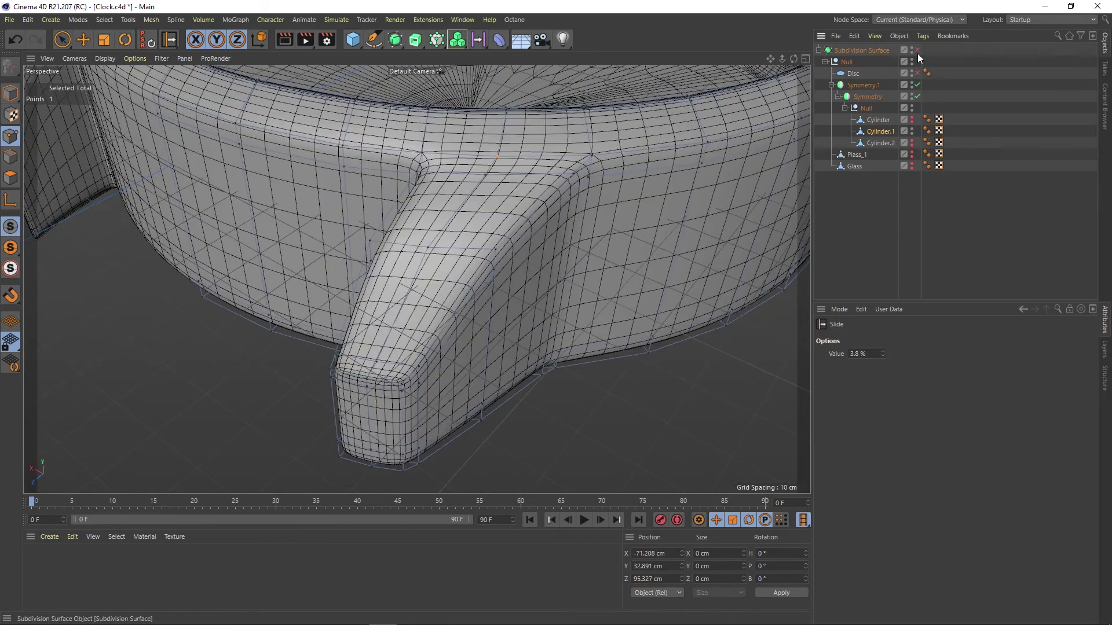
pyautogui.scroll(5, 394, 207)
pyautogui.moveTo(394, 206)
pyautogui.keyDown('alt'); pyautogui.mouseDown()
pyautogui.moveTo(351, 295)
pyautogui.moveTo(359, 341)
pyautogui.mouseUp(); pyautogui.keyUp('alt')
pyautogui.press('e')
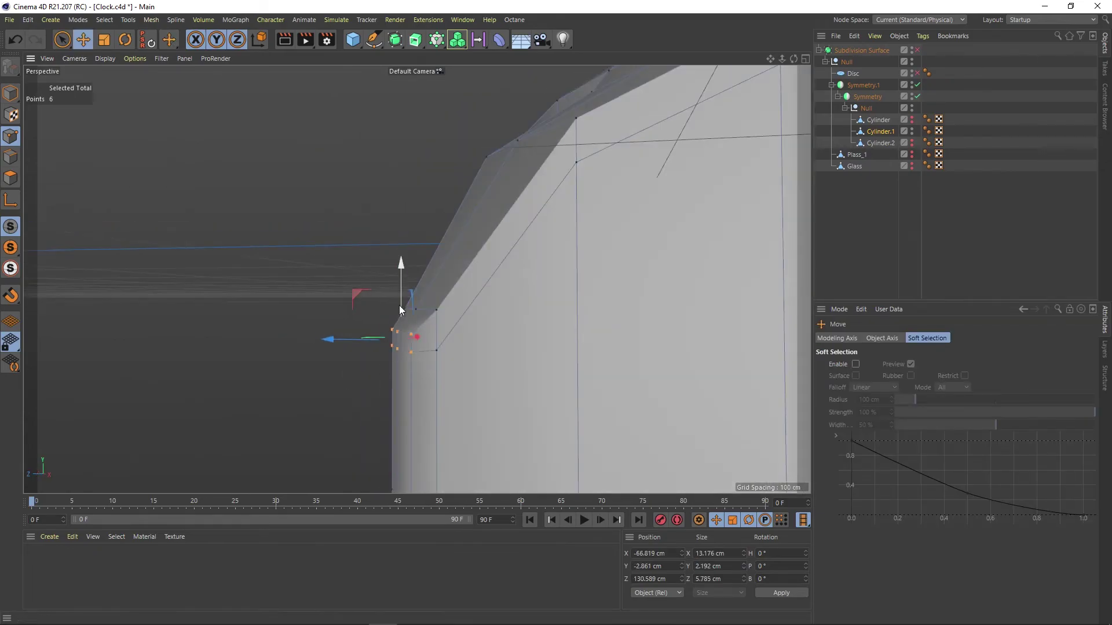
pyautogui.moveTo(420, 314)
pyautogui.keyDown('alt'); pyautogui.mouseDown()
pyautogui.moveTo(423, 290)
pyautogui.moveTo(397, 258)
pyautogui.mouseUp(); pyautogui.keyUp('alt')
# - Slide the lug corner point along its edge and preview the smoothed case
pyautogui.click(917, 50)
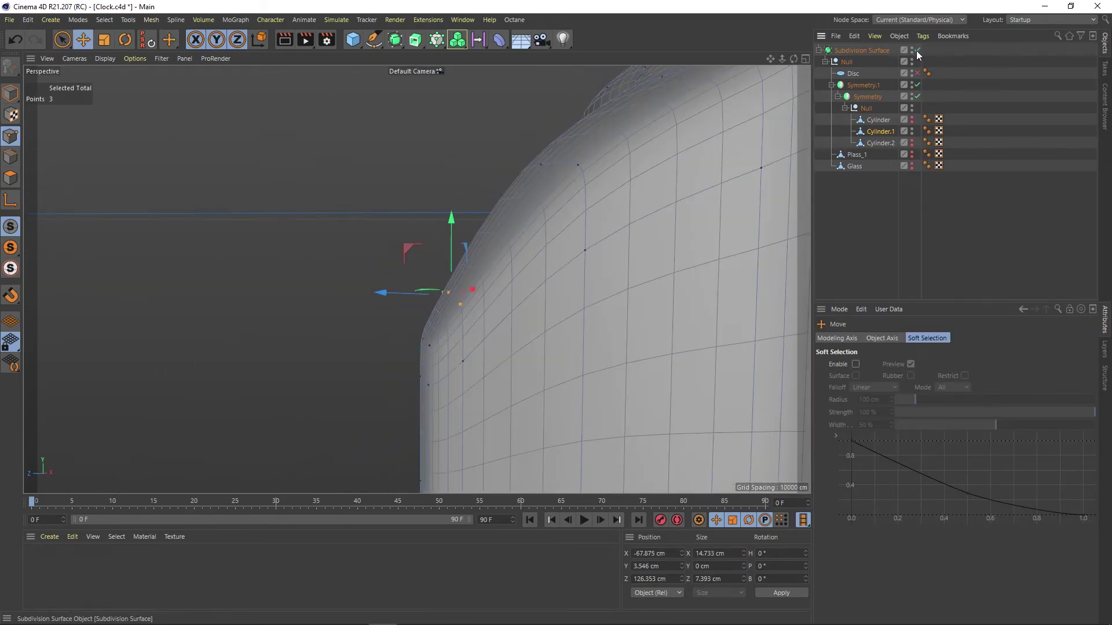
pyautogui.rightClick(449, 267)
pyautogui.click(490, 439)
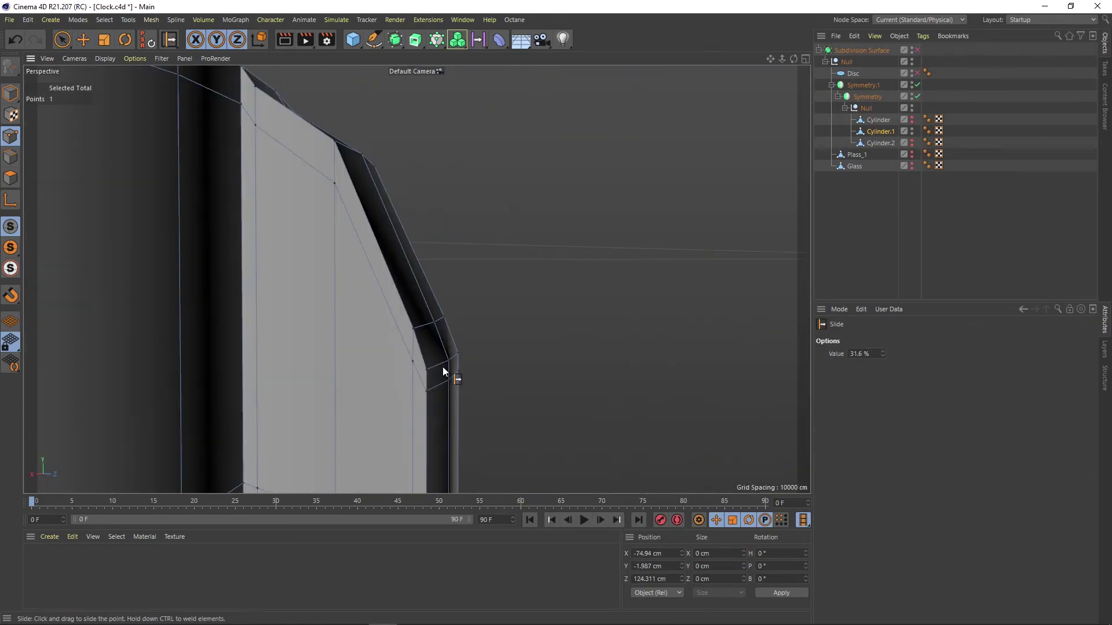
pyautogui.moveTo(443, 367)
pyautogui.keyDown('alt'); pyautogui.mouseDown()
pyautogui.moveTo(305, 247)
pyautogui.moveTo(413, 315)
pyautogui.moveTo(392, 290)
pyautogui.moveTo(466, 241)
pyautogui.moveTo(617, 229)
pyautogui.moveTo(688, 341)
pyautogui.moveTo(531, 274)
pyautogui.moveTo(508, 229)
pyautogui.moveTo(595, 342)
pyautogui.moveTo(523, 286)
pyautogui.moveTo(619, 282)
pyautogui.moveTo(458, 180)
pyautogui.moveTo(669, 167)
pyautogui.moveTo(437, 208)
pyautogui.moveTo(438, 271)
pyautogui.moveTo(440, 233)
pyautogui.mouseUp(); pyautogui.keyUp('alt')
pyautogui.press('e')
pyautogui.press('q')
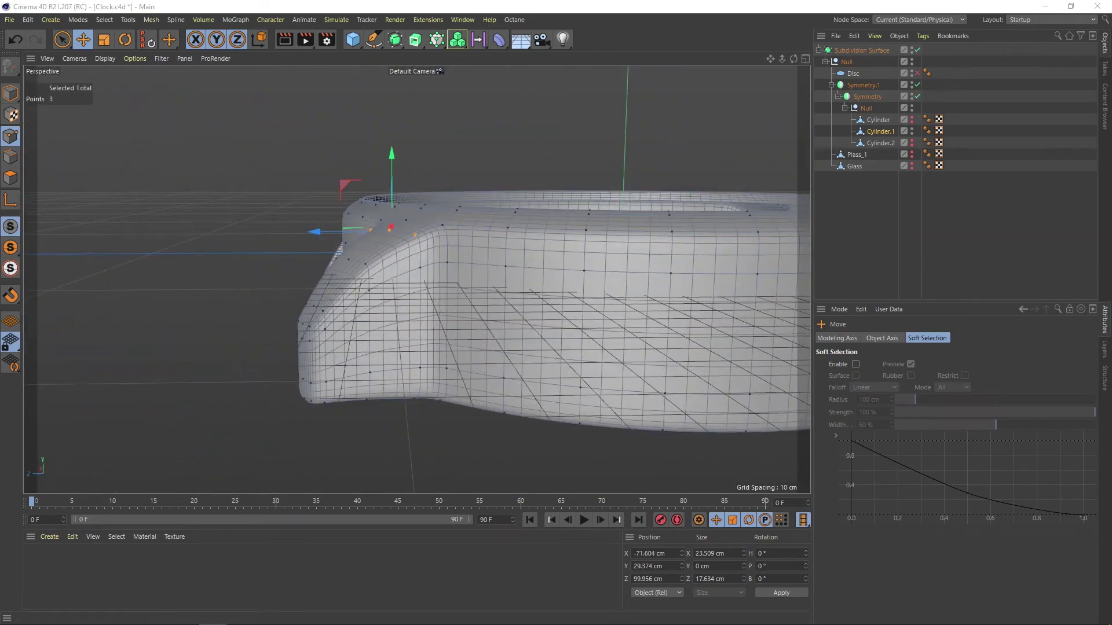
pyautogui.keyDown('alt'); pyautogui.moveTo(764, 333); pyautogui.dragTo(531, 321); pyautogui.keyUp('alt')
pyautogui.middleClick(532, 317)
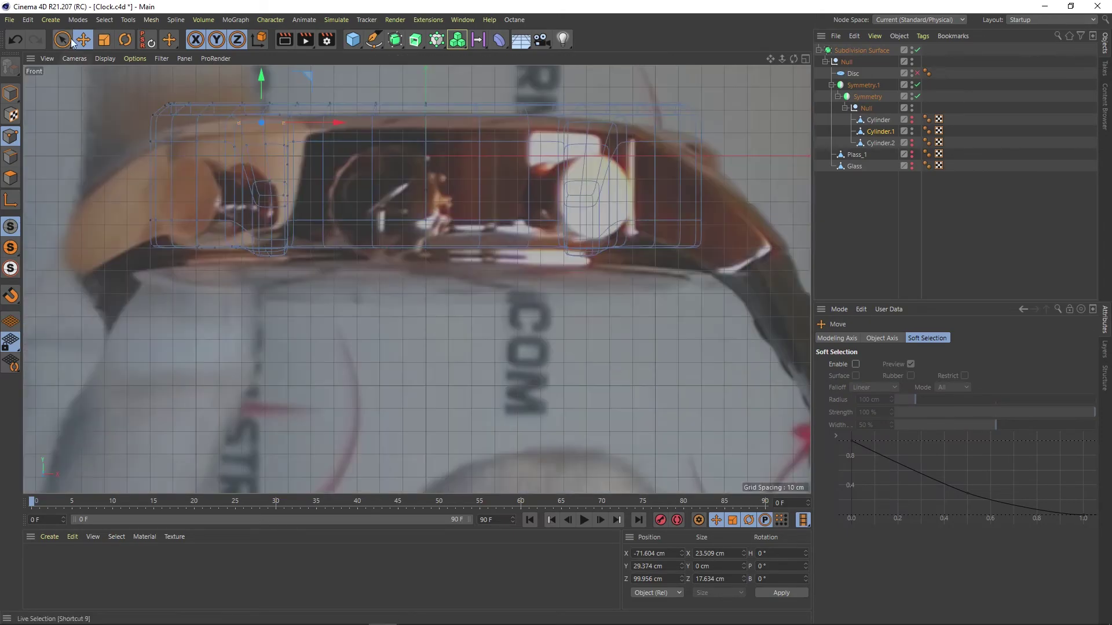
# - Adjust the case's bottom points, then view the ring's side in perspective with smoothing off
pyautogui.press('9')
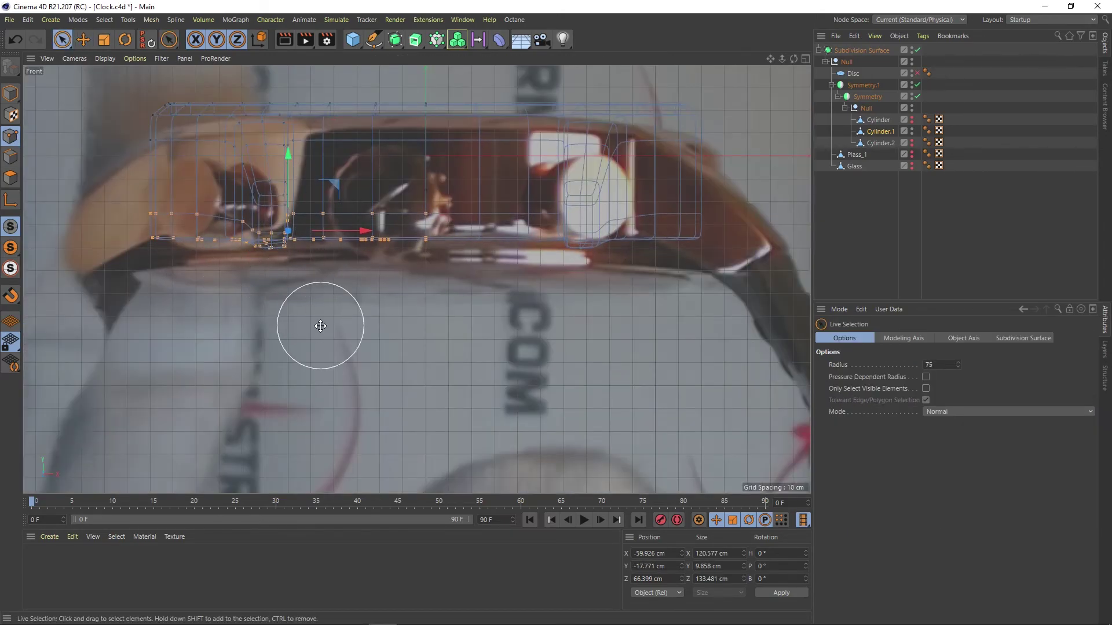
pyautogui.press('F1')
pyautogui.keyDown('alt'); pyautogui.moveTo(599, 322); pyautogui.dragTo(474, 295); pyautogui.keyUp('alt')
pyautogui.press('e')
pyautogui.moveTo(260, 202)
pyautogui.keyDown('alt'); pyautogui.mouseDown()
pyautogui.moveTo(445, 322)
pyautogui.moveTo(429, 284)
pyautogui.moveTo(469, 323)
pyautogui.moveTo(571, 360)
pyautogui.mouseUp(); pyautogui.keyUp('alt')
pyautogui.press('q')
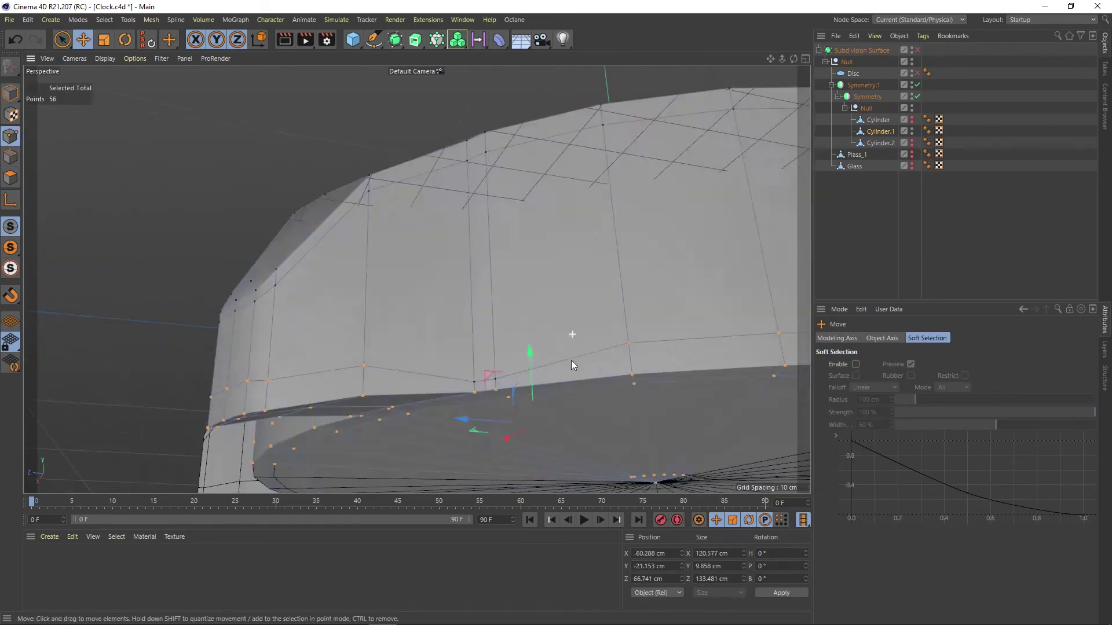
# - Slide a point beside the lug along its edge using Slide (M~O)
pyautogui.rightClick(478, 375)
pyautogui.press('Escape')
pyautogui.moveTo(472, 354)
pyautogui.keyDown('alt'); pyautogui.mouseDown(button='right')
pyautogui.moveTo(652, 346)
pyautogui.moveTo(480, 357)
pyautogui.mouseUp(button='right'); pyautogui.keyUp('alt')
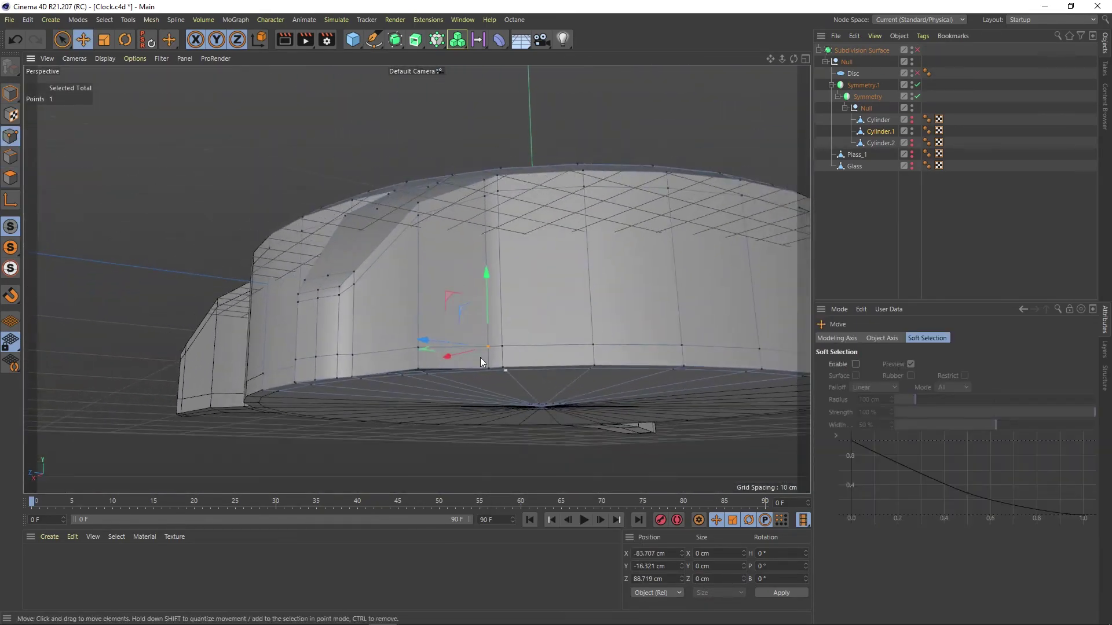
pyautogui.moveTo(480, 357)
pyautogui.keyDown('alt'); pyautogui.mouseDown()
pyautogui.moveTo(414, 392)
pyautogui.moveTo(509, 315)
pyautogui.moveTo(635, 325)
pyautogui.moveTo(348, 310)
pyautogui.moveTo(371, 244)
pyautogui.moveTo(409, 214)
pyautogui.mouseUp(); pyautogui.keyUp('alt')
pyautogui.press('m')
pyautogui.press('o')
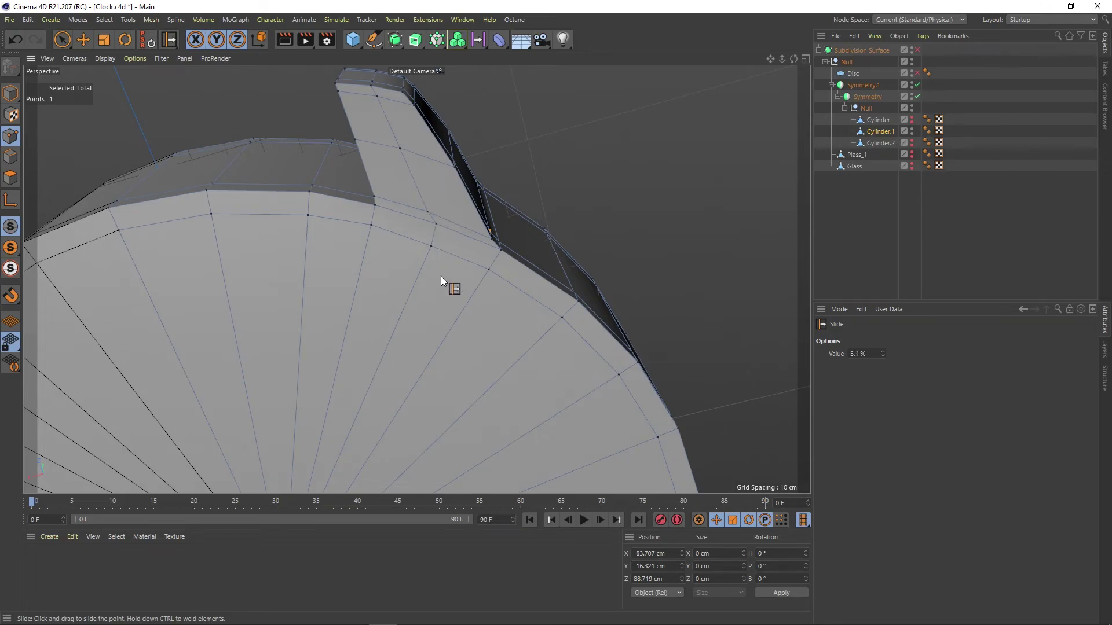
pyautogui.scroll(-3, 441, 296)
pyautogui.scroll(3, 427, 312)
pyautogui.scroll(2, 421, 338)
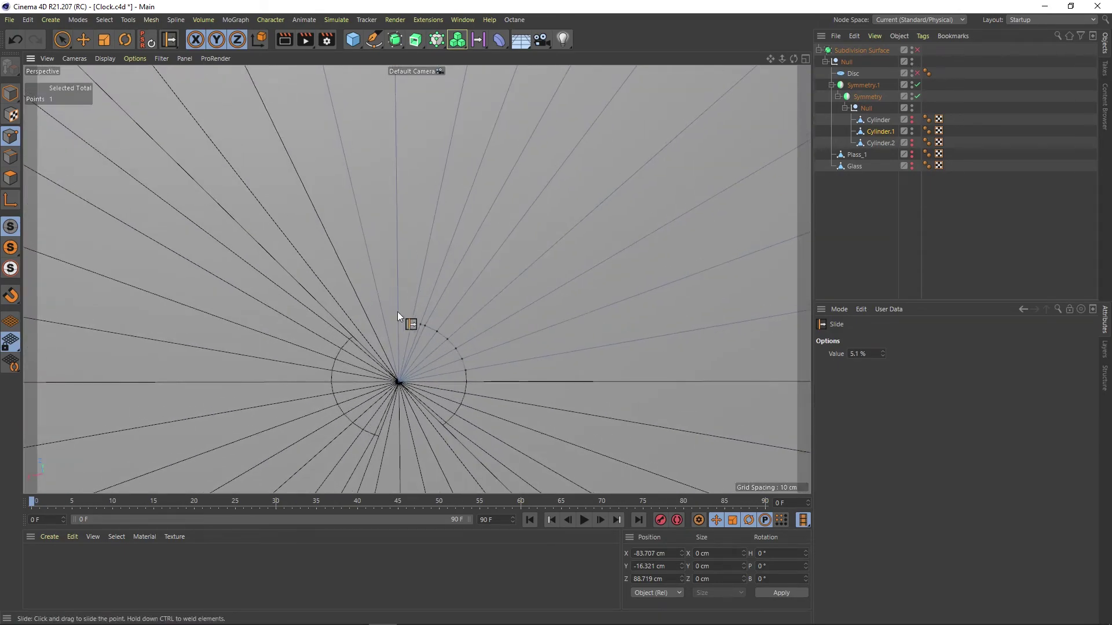
pyautogui.keyDown('alt'); pyautogui.moveTo(397, 312); pyautogui.dragTo(427, 329); pyautogui.keyUp('alt')
pyautogui.press('k')
pyautogui.press('k')
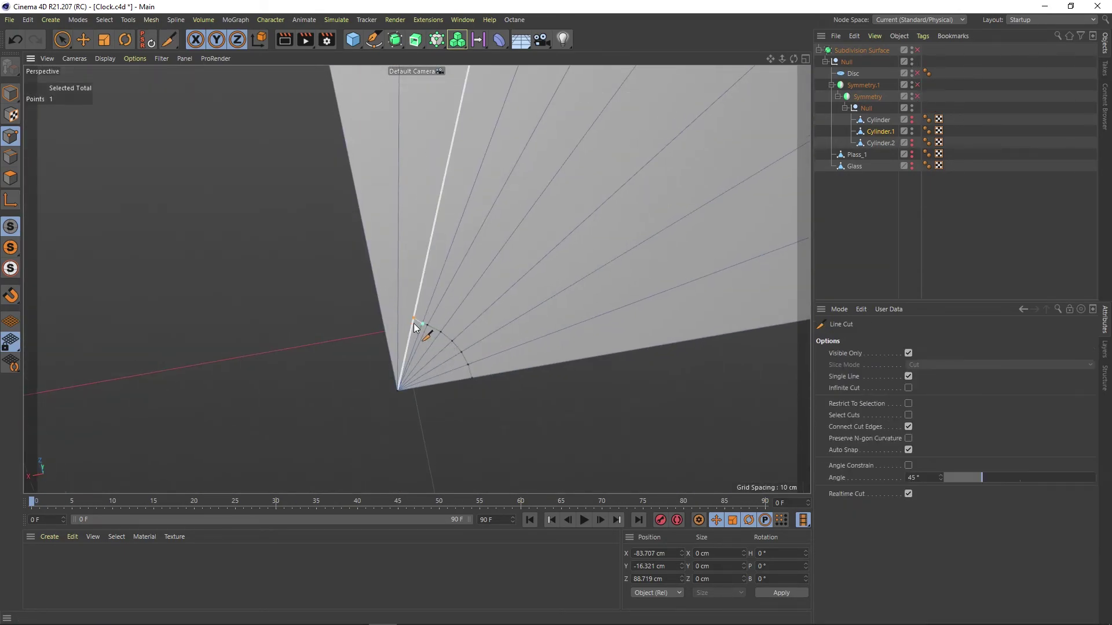
# - Finish the line cut across the fan and select the new arc of edges
pyautogui.press('u')
pyautogui.press('l')
pyautogui.click(400, 333)
pyautogui.press('e')
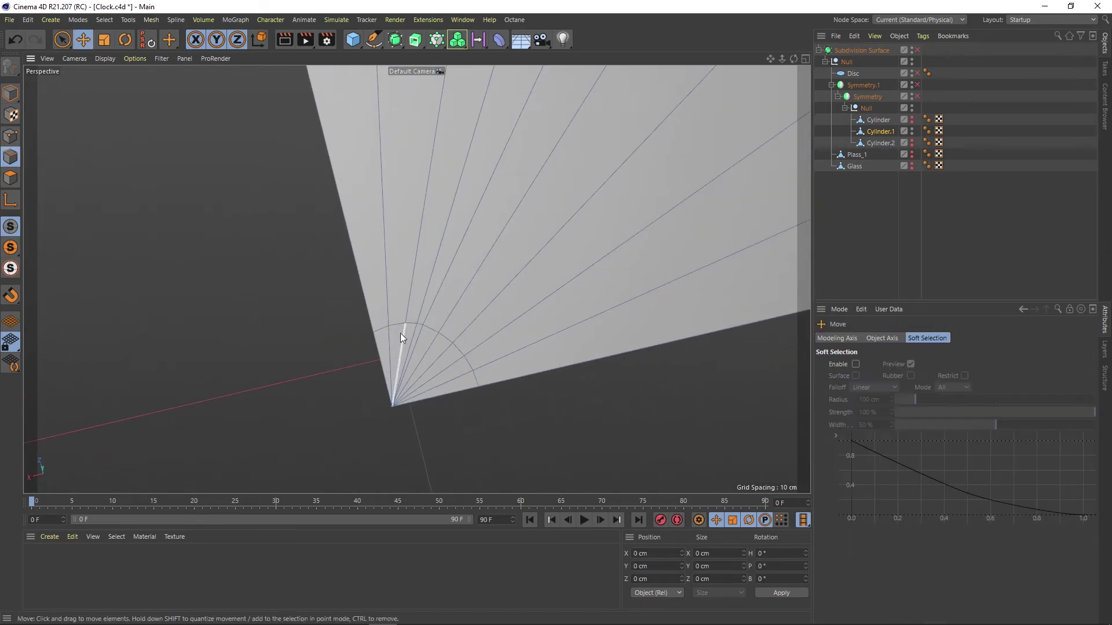
pyautogui.scroll(5, 427, 371)
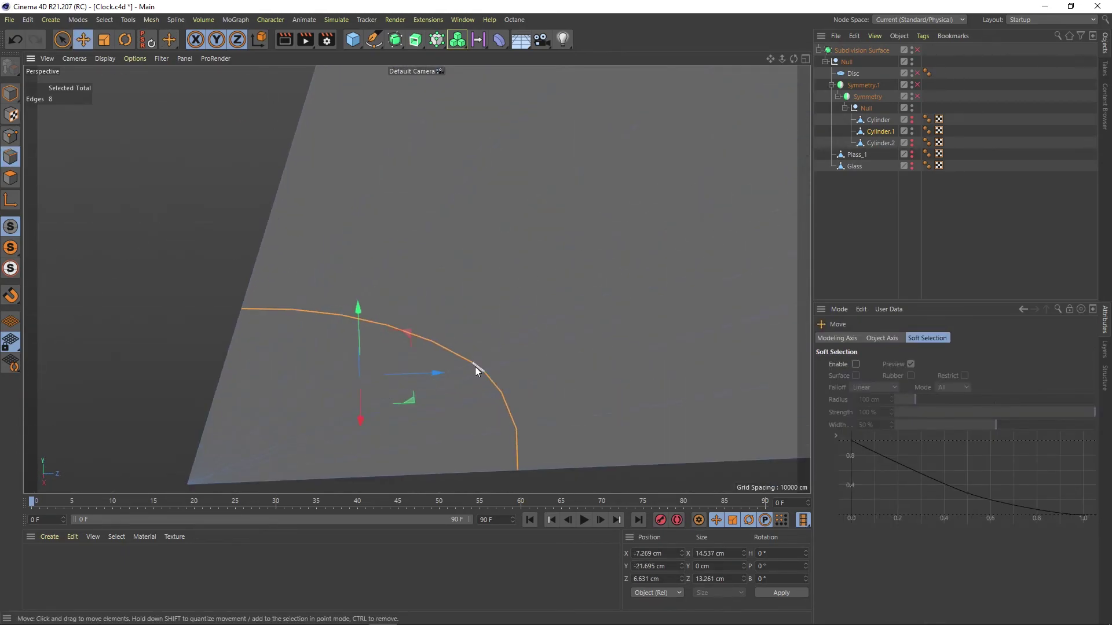
pyautogui.click(477, 376)
# - Add a Loop/Path Cut (K~L) across the lug's fan and preview it smoothed
pyautogui.press('k')
pyautogui.press('l')
pyautogui.scroll(-5, 478, 376)
pyautogui.moveTo(524, 425)
pyautogui.keyDown('alt'); pyautogui.mouseDown()
pyautogui.moveTo(385, 187)
pyautogui.moveTo(508, 295)
pyautogui.mouseUp(); pyautogui.keyUp('alt')
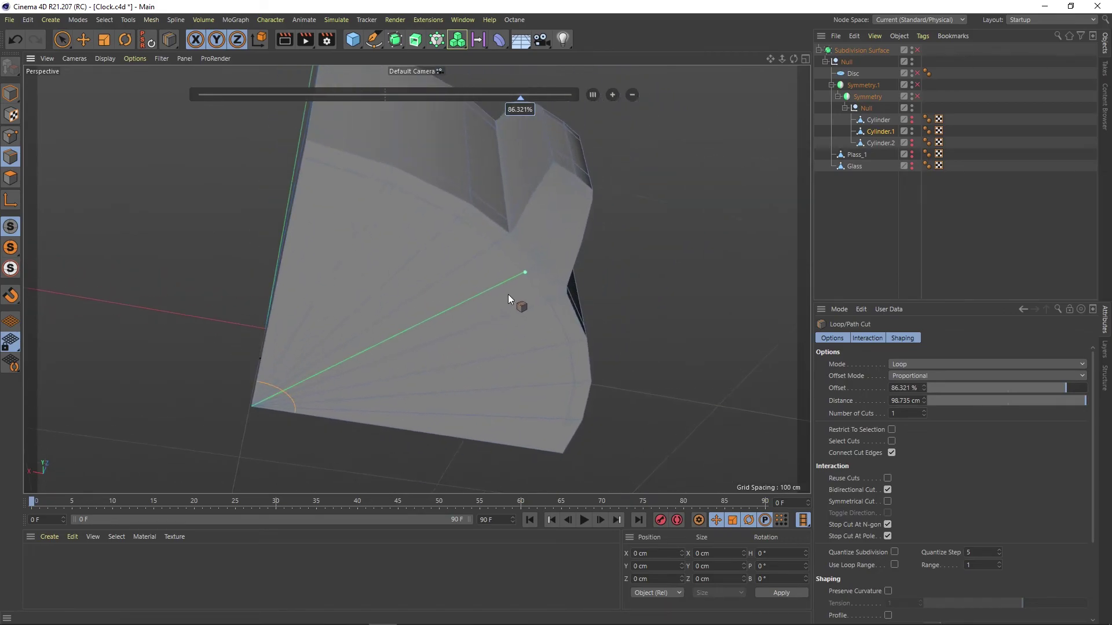
pyautogui.click(495, 283)
pyautogui.press('e')
pyautogui.moveTo(514, 244)
pyautogui.keyDown('alt'); pyautogui.mouseDown()
pyautogui.moveTo(573, 297)
pyautogui.moveTo(382, 262)
pyautogui.mouseUp(); pyautogui.keyUp('alt')
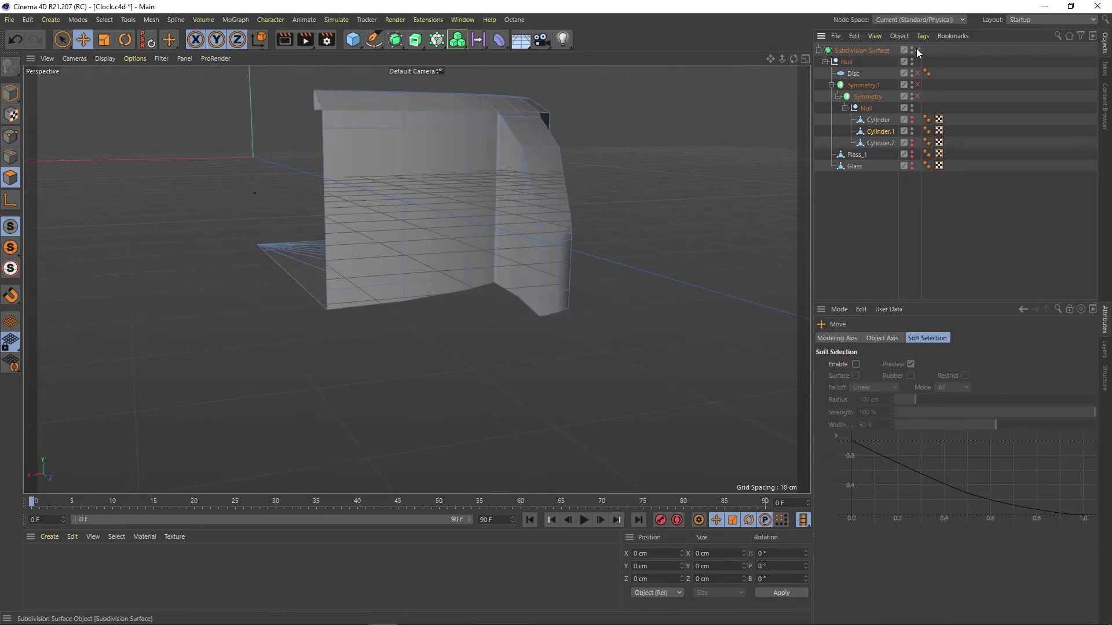
pyautogui.press('q')
# - Compare the lug against the front reference, then turn smoothing off to edit the cage
pyautogui.press('F4')
pyautogui.scroll(-3, 654, 246)
pyautogui.press('F1')
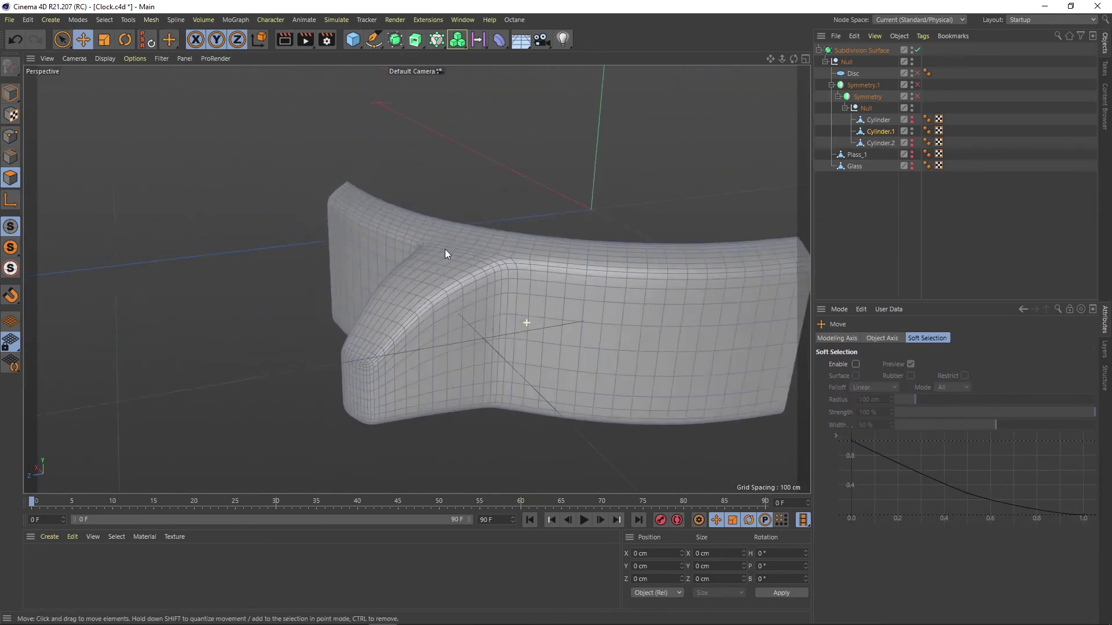
pyautogui.moveTo(445, 249)
pyautogui.keyDown('alt'); pyautogui.mouseDown()
pyautogui.moveTo(507, 261)
pyautogui.moveTo(493, 305)
pyautogui.moveTo(466, 280)
pyautogui.mouseUp(); pyautogui.keyUp('alt')
pyautogui.scroll(5, 466, 281)
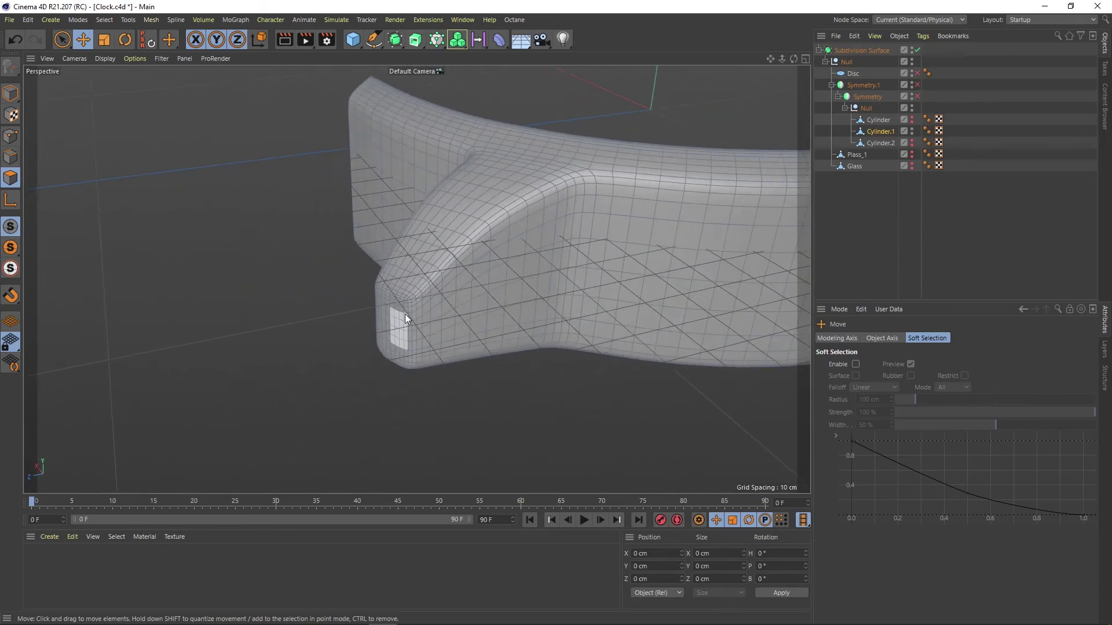
pyautogui.keyDown('alt'); pyautogui.moveTo(405, 314); pyautogui.dragTo(452, 302); pyautogui.keyUp('alt')
pyautogui.click(918, 51)
pyautogui.moveTo(493, 256)
pyautogui.keyDown('alt'); pyautogui.mouseDown()
pyautogui.moveTo(592, 338)
pyautogui.moveTo(589, 352)
pyautogui.moveTo(538, 346)
pyautogui.moveTo(533, 195)
pyautogui.moveTo(453, 225)
pyautogui.mouseUp(); pyautogui.keyUp('alt')
# - Move a lug point to match the top-view reference and select four lug points
pyautogui.press('Return')
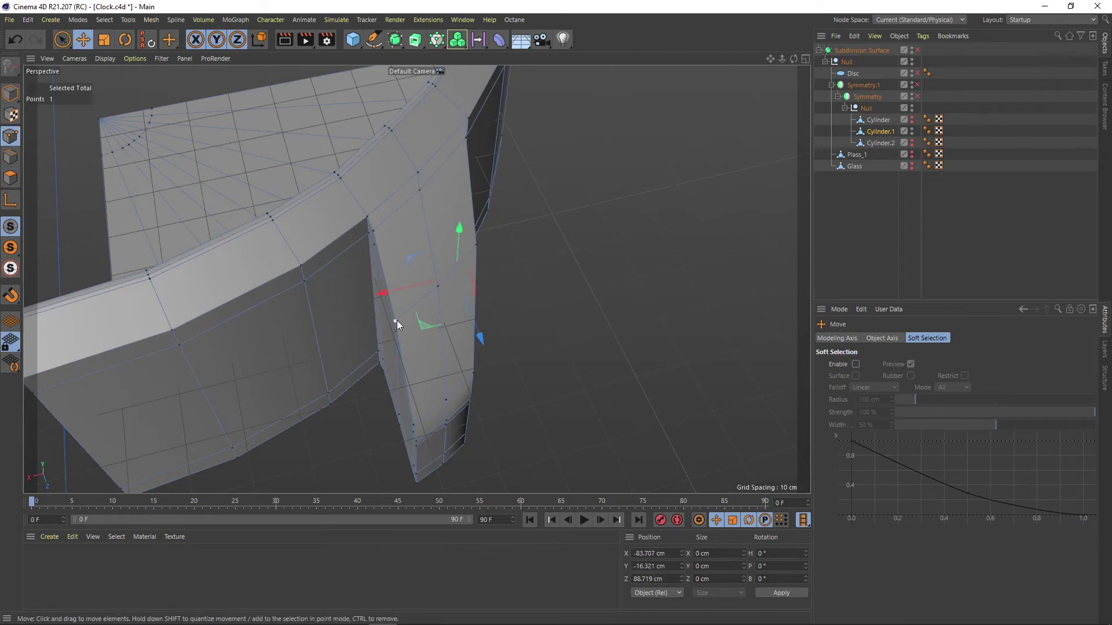
pyautogui.keyDown('alt'); pyautogui.moveTo(451, 347); pyautogui.dragTo(401, 185); pyautogui.keyUp('alt')
pyautogui.press('F2')
pyautogui.scroll(3, 531, 284)
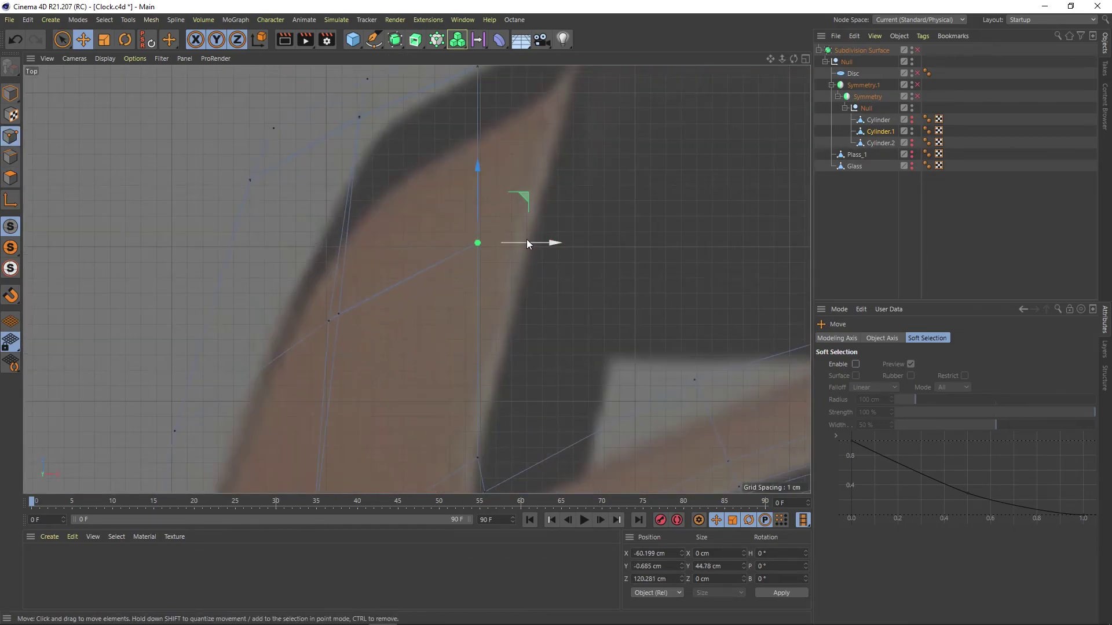
pyautogui.press('F5')
pyautogui.press('F1')
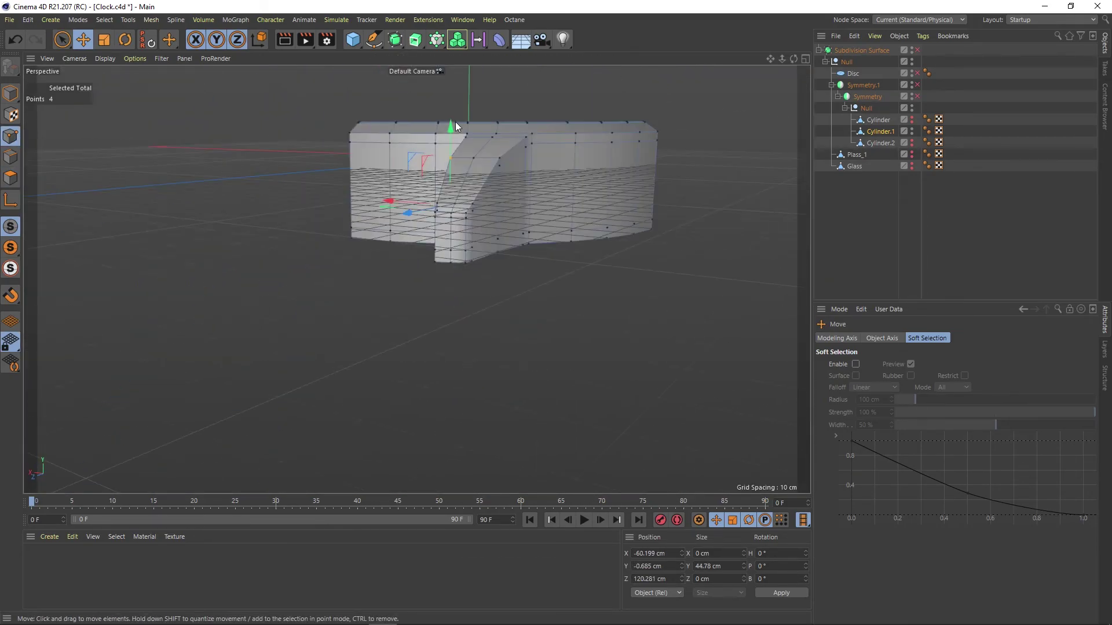
pyautogui.keyDown('alt'); pyautogui.moveTo(467, 248); pyautogui.dragTo(780, 163); pyautogui.keyUp('alt')
# - Extrude the fan-shaped bottom polygons about 8 cm downward with caps
pyautogui.press('space')
pyautogui.click(10, 178)
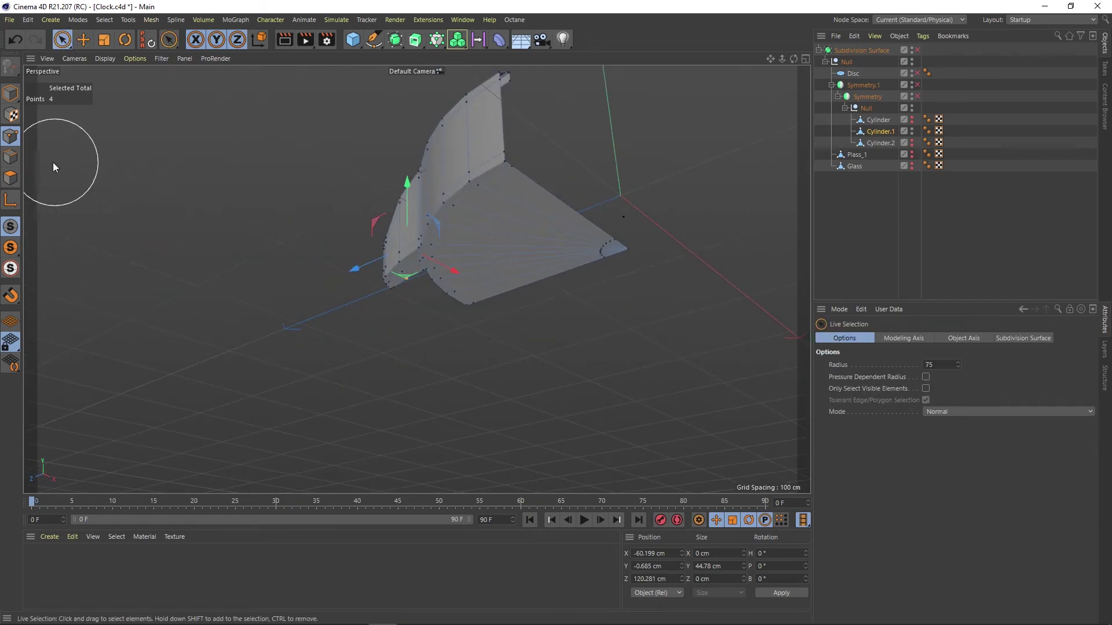
pyautogui.moveTo(475, 231); pyautogui.dragTo(567, 284)
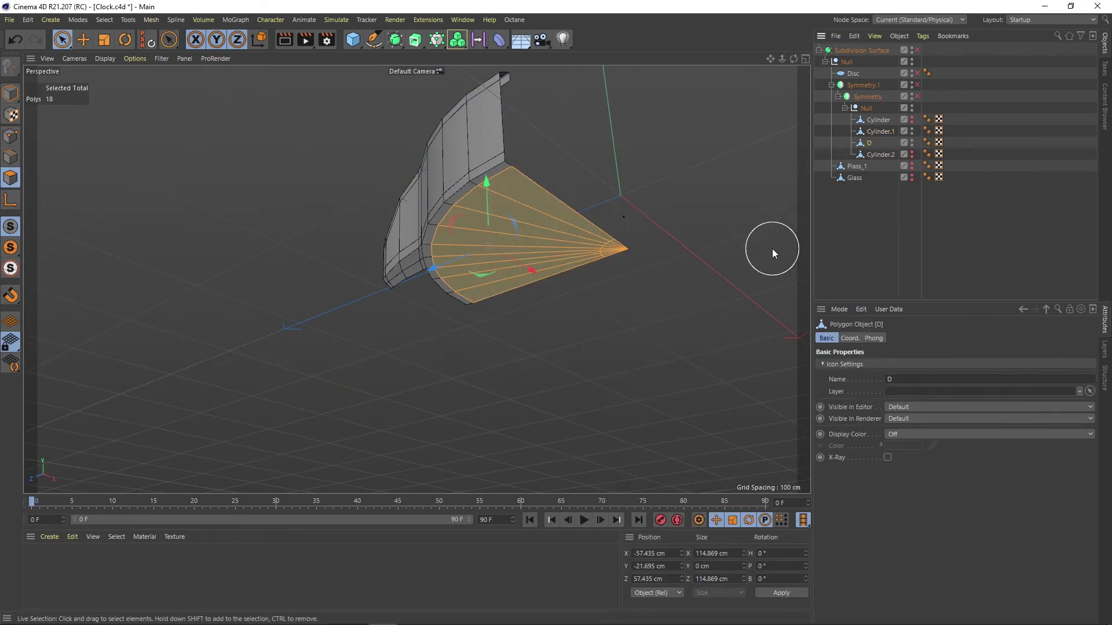
pyautogui.scroll(2, 588, 229)
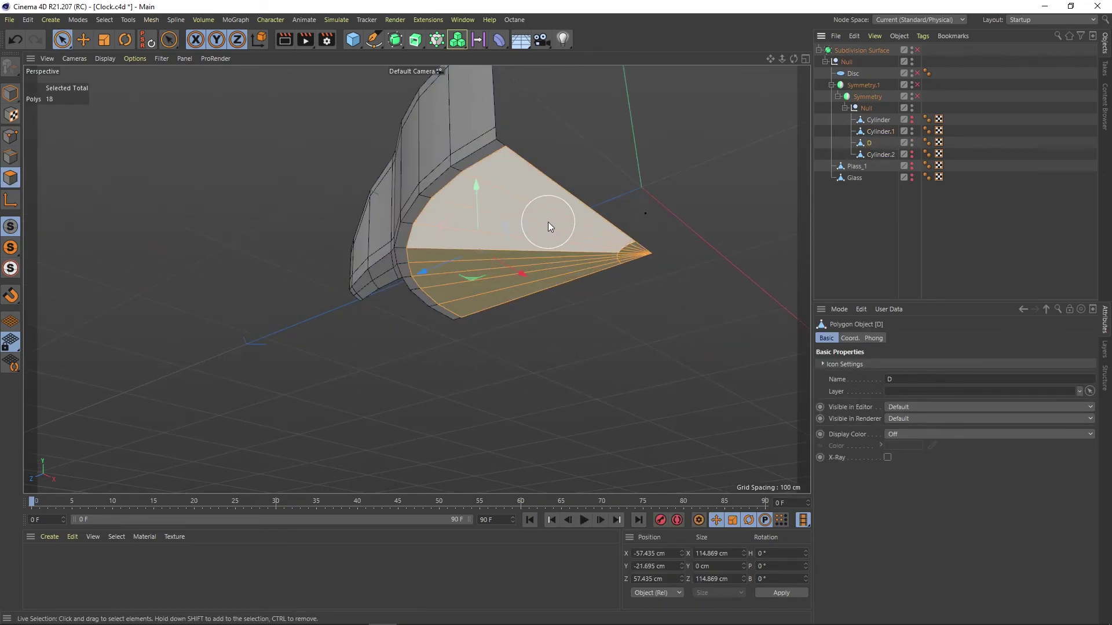
pyautogui.middleClick(548, 221)
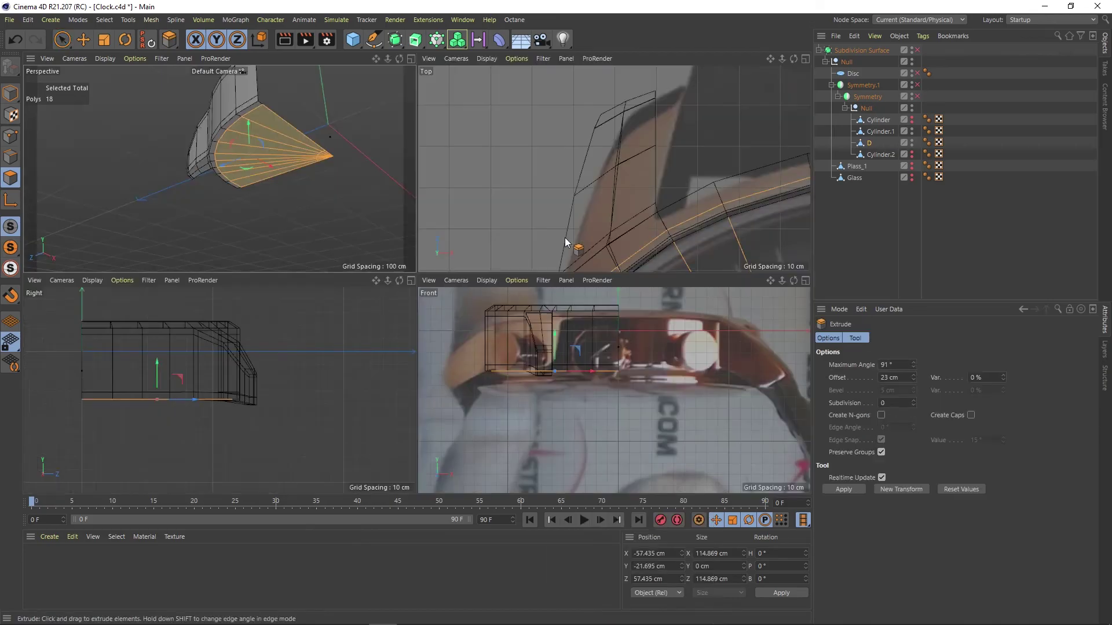
pyautogui.press('d')
pyautogui.moveTo(548, 221); pyautogui.dragTo(574, 221)
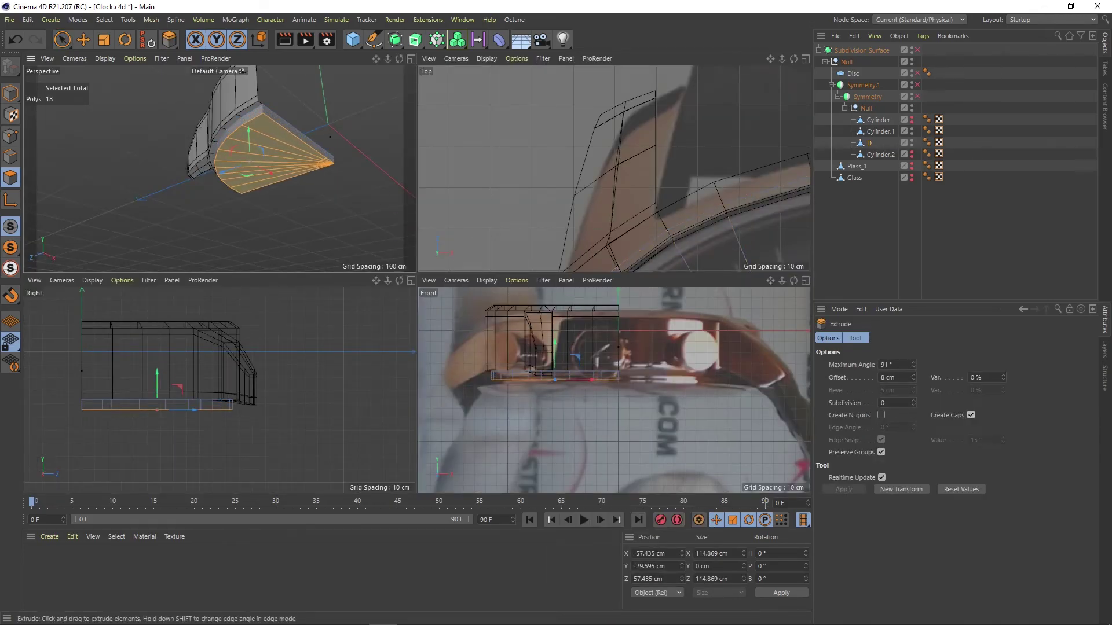
# - Raise the extruded polygons slightly and reselect just the fan polygons at the tip
pyautogui.scroll(3, 261, 134)
pyautogui.scroll(2, 251, 153)
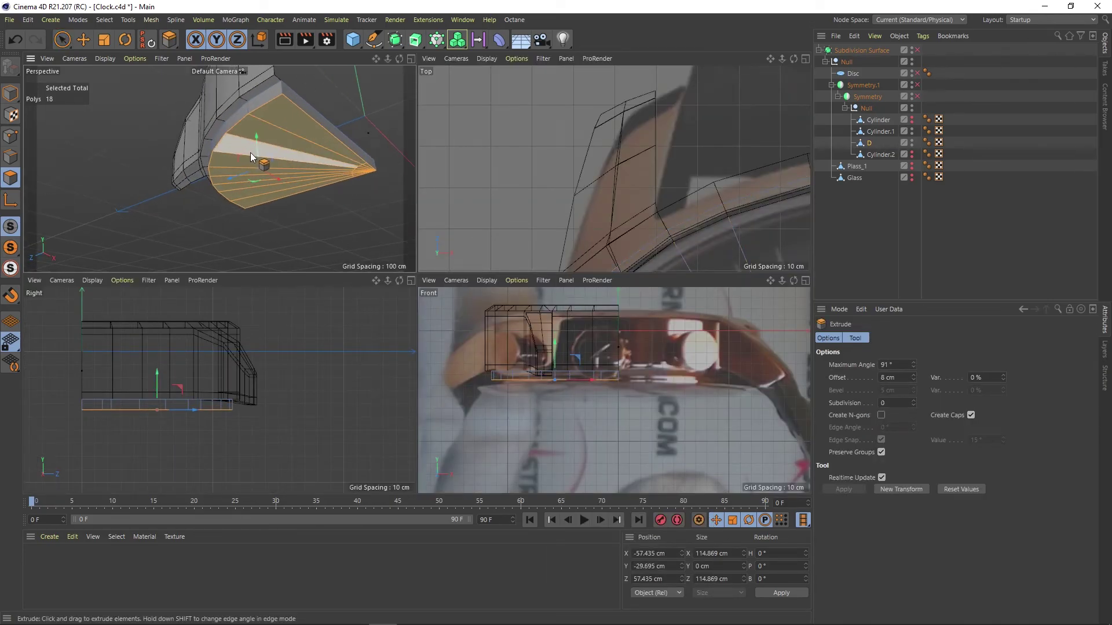
pyautogui.press('e')
pyautogui.moveTo(565, 342); pyautogui.dragTo(556, 349)
pyautogui.press('9')
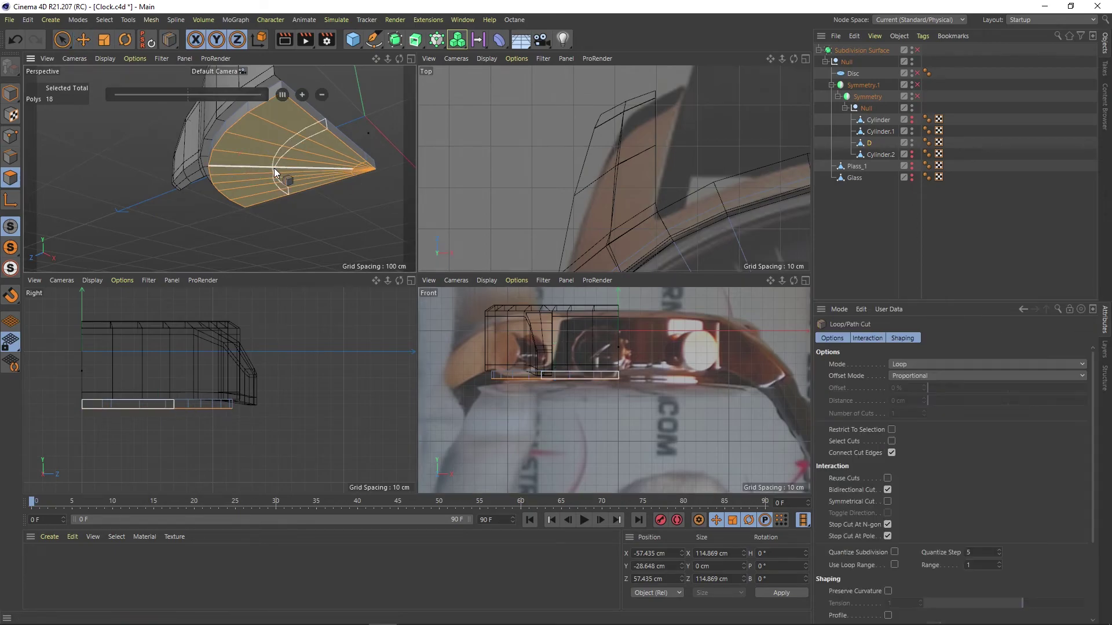
pyautogui.keyDown('shift'); pyautogui.moveTo(329, 167); pyautogui.dragTo(258, 146); pyautogui.keyUp('shift')
pyautogui.press('e')
pyautogui.press('9')
pyautogui.moveTo(343, 176)
pyautogui.keyDown('alt'); pyautogui.mouseDown()
pyautogui.moveTo(336, 146)
pyautogui.moveTo(259, 146)
pyautogui.moveTo(250, 175)
pyautogui.mouseUp(); pyautogui.keyUp('alt')
pyautogui.click(349, 177)
pyautogui.moveTo(264, 134)
pyautogui.keyDown('alt'); pyautogui.mouseDown()
pyautogui.moveTo(288, 144)
pyautogui.moveTo(276, 127)
pyautogui.moveTo(268, 171)
pyautogui.mouseUp(); pyautogui.keyUp('alt')
# - Add a loop cut near the base edge and start selecting the lower side polygons
pyautogui.press('k')
pyautogui.press('l')
pyautogui.press('e')
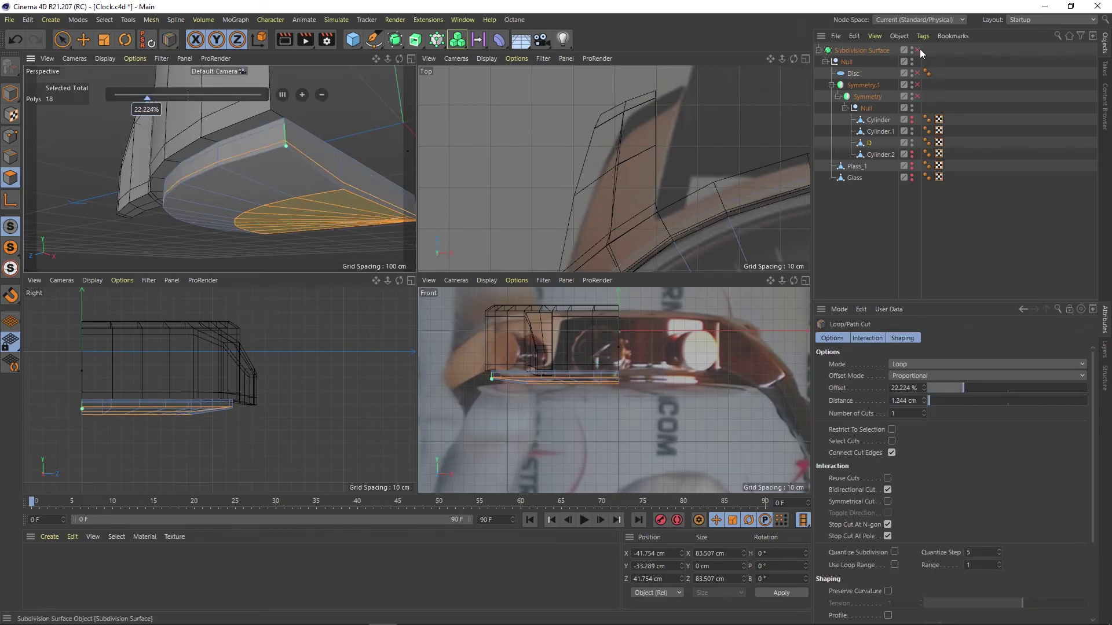
pyautogui.middleClick(283, 124)
pyautogui.moveTo(529, 261)
pyautogui.keyDown('alt'); pyautogui.mouseDown()
pyautogui.moveTo(322, 249)
pyautogui.moveTo(381, 234)
pyautogui.moveTo(493, 301)
pyautogui.moveTo(723, 297)
pyautogui.mouseUp(); pyautogui.keyUp('alt')
pyautogui.press('9')
pyautogui.middleClick(263, 195)
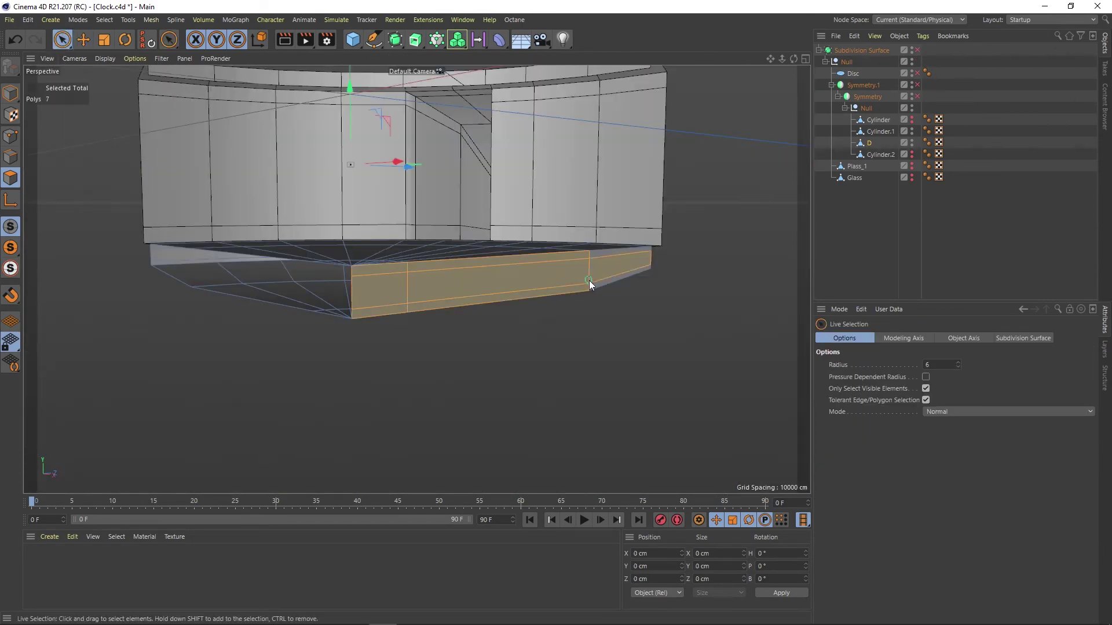
# - Preview the smoothed case and cut an edge loop near the bottom's rim
pyautogui.moveTo(589, 281)
pyautogui.keyDown('alt'); pyautogui.mouseDown()
pyautogui.moveTo(368, 262)
pyautogui.moveTo(516, 224)
pyautogui.mouseUp(); pyautogui.keyUp('alt')
pyautogui.press('q')
pyautogui.scroll(3, 540, 236)
pyautogui.press('k')
pyautogui.press('l')
pyautogui.click(458, 194)
pyautogui.moveTo(458, 193)
pyautogui.keyDown('alt'); pyautogui.mouseDown()
pyautogui.moveTo(439, 223)
pyautogui.moveTo(464, 177)
pyautogui.moveTo(480, 197)
pyautogui.mouseUp(); pyautogui.keyUp('alt')
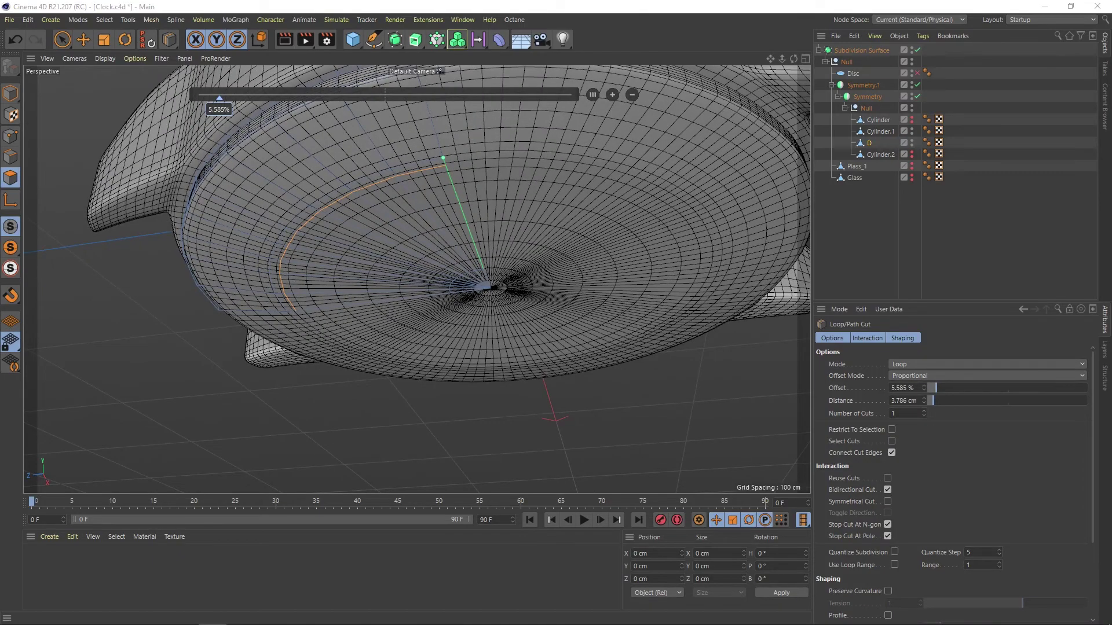
# - Select a fan of bottom polygons and try an extrude, then undo it
pyautogui.moveTo(700, 316)
pyautogui.keyDown('alt'); pyautogui.mouseDown()
pyautogui.moveTo(445, 137)
pyautogui.moveTo(430, 195)
pyautogui.moveTo(359, 133)
pyautogui.mouseUp(); pyautogui.keyUp('alt')
pyautogui.press('q')
pyautogui.click(62, 39)
pyautogui.moveTo(278, 128); pyautogui.dragTo(461, 253)
pyautogui.rightClick(383, 173)
pyautogui.click(415, 176)
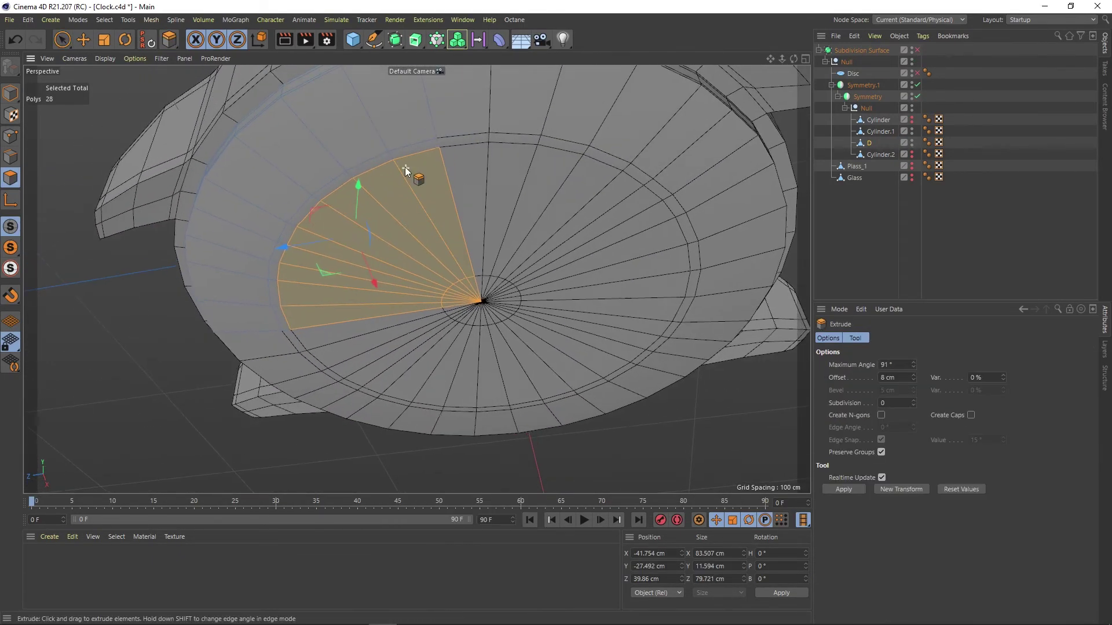
pyautogui.scroll(3, 440, 206)
pyautogui.press('m')
pyautogui.press('s')
pyautogui.hotkey('ctrl', 'z')
# - Extrude the wedge of bottom polygons and select one of its edges
pyautogui.rightClick(400, 274)
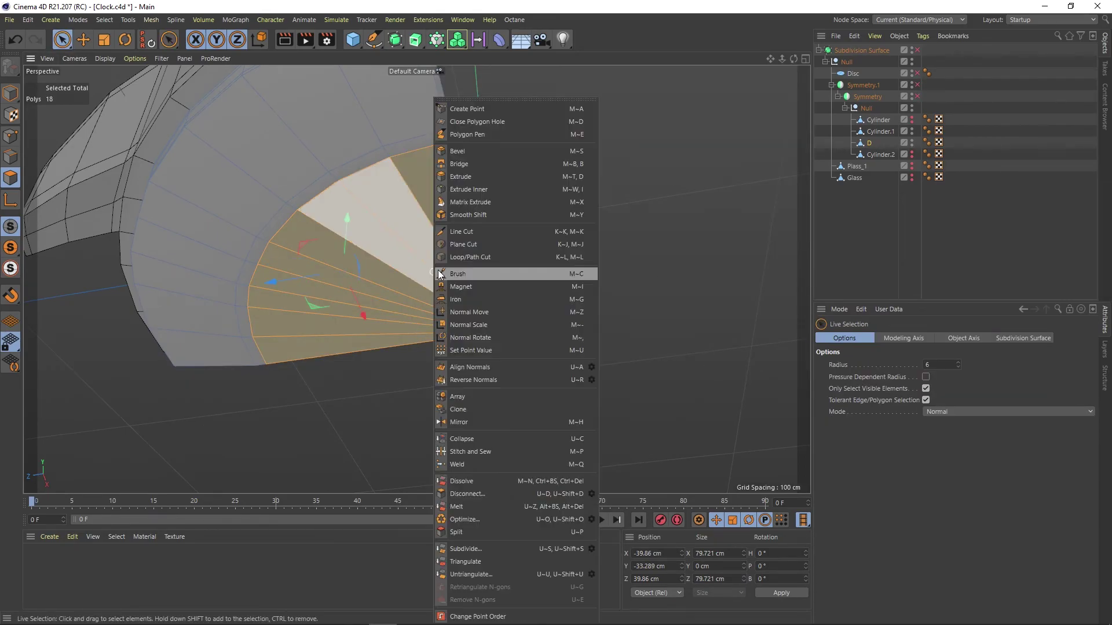
pyautogui.click(424, 176)
pyautogui.moveTo(427, 174)
pyautogui.keyDown('alt'); pyautogui.mouseDown()
pyautogui.moveTo(508, 235)
pyautogui.moveTo(275, 273)
pyautogui.mouseUp(); pyautogui.keyUp('alt')
pyautogui.press('space')
pyautogui.click(508, 238)
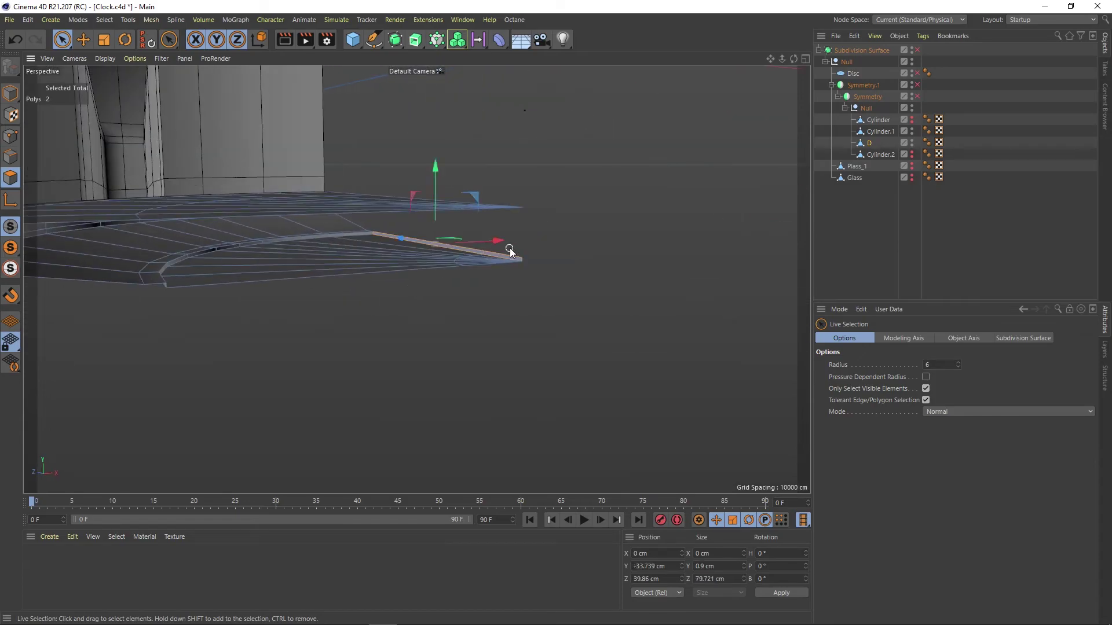
# - Check the smoothed, mirrored result, then select the D object and orbit to the rim
pyautogui.moveTo(917, 50); pyautogui.dragTo(917, 96)
pyautogui.moveTo(419, 258)
pyautogui.keyDown('alt'); pyautogui.mouseDown()
pyautogui.moveTo(410, 247)
pyautogui.moveTo(429, 275)
pyautogui.mouseUp(); pyautogui.keyUp('alt')
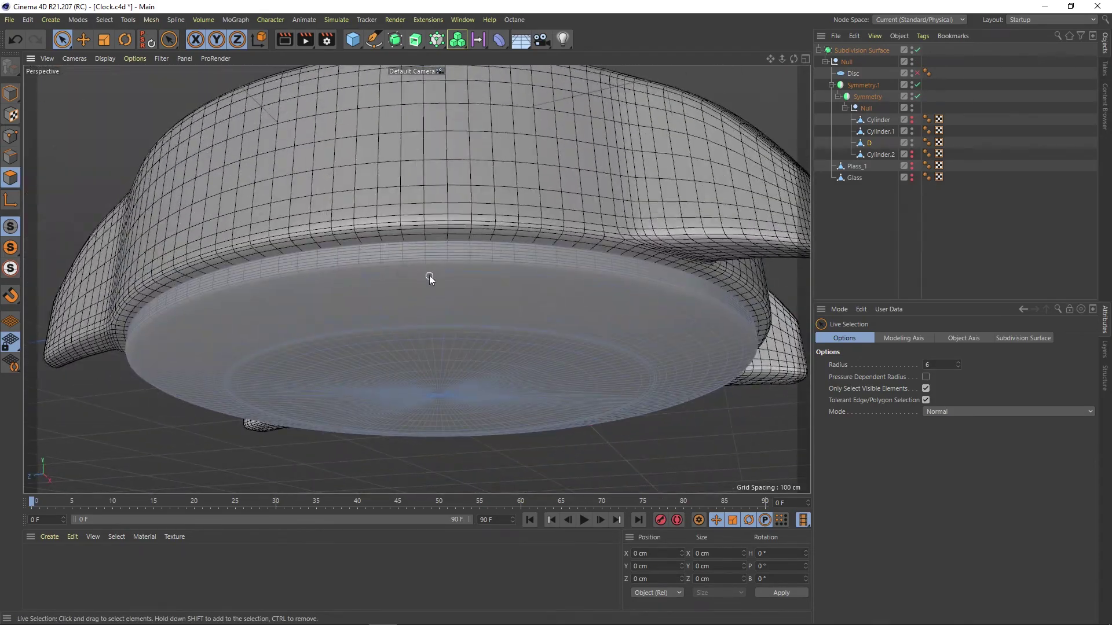
pyautogui.scroll(5, 463, 236)
pyautogui.click(917, 50)
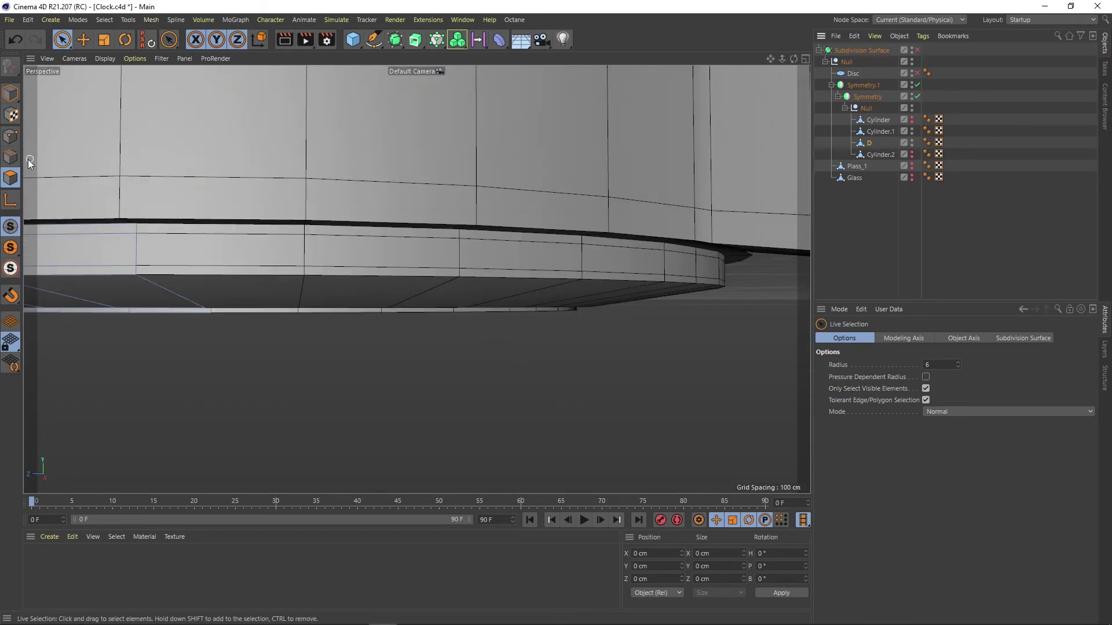
pyautogui.click(869, 144)
pyautogui.keyDown('alt'); pyautogui.moveTo(497, 258); pyautogui.dragTo(444, 315); pyautogui.keyUp('alt')
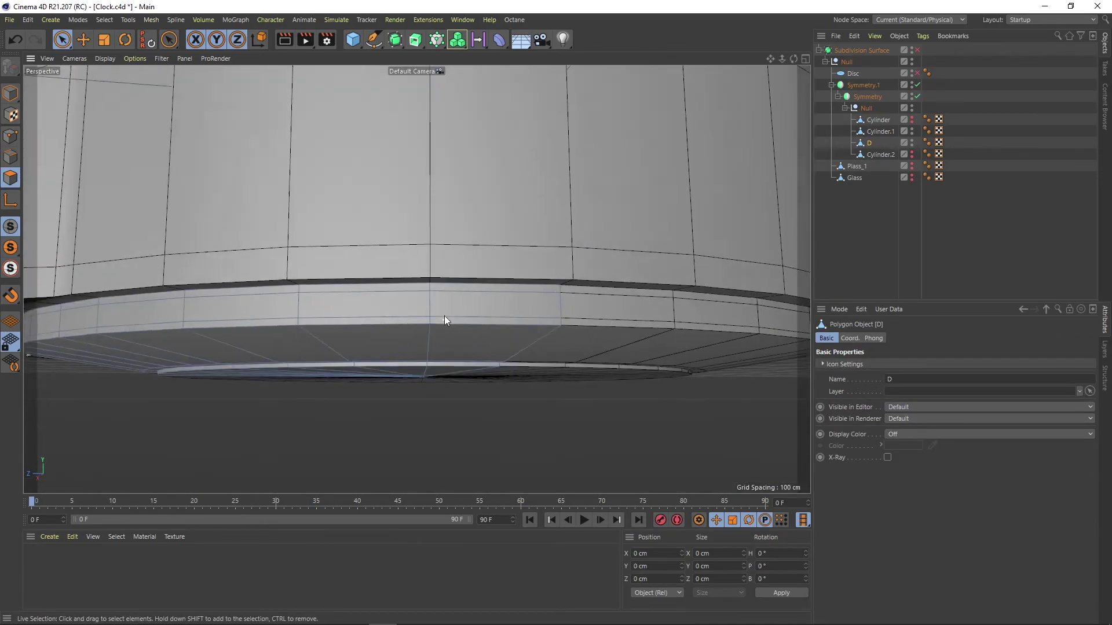
pyautogui.scroll(3, 444, 315)
# - Cut a new edge loop around the case rim from an edge-on view
pyautogui.press('k')
pyautogui.press('l')
pyautogui.press('q')
pyautogui.scroll(-3, 421, 304)
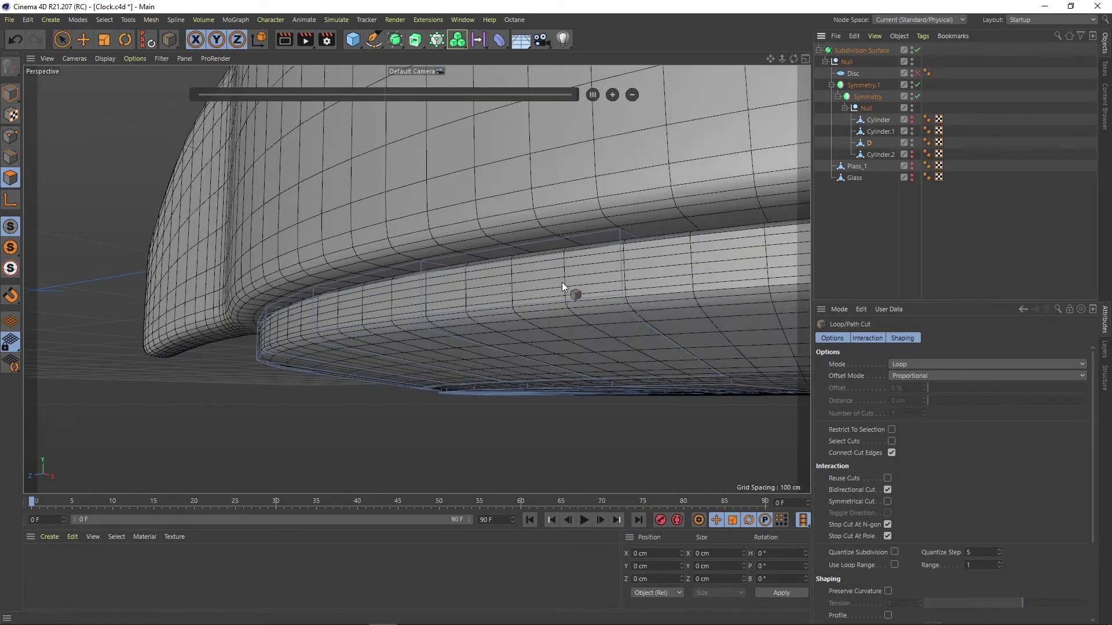
pyautogui.moveTo(562, 282)
pyautogui.keyDown('alt'); pyautogui.mouseDown()
pyautogui.moveTo(436, 324)
pyautogui.moveTo(127, 268)
pyautogui.moveTo(406, 251)
pyautogui.moveTo(457, 196)
pyautogui.moveTo(414, 294)
pyautogui.mouseUp(); pyautogui.keyUp('alt')
pyautogui.scroll(2, 392, 298)
pyautogui.click(392, 299)
pyautogui.scroll(-3, 603, 304)
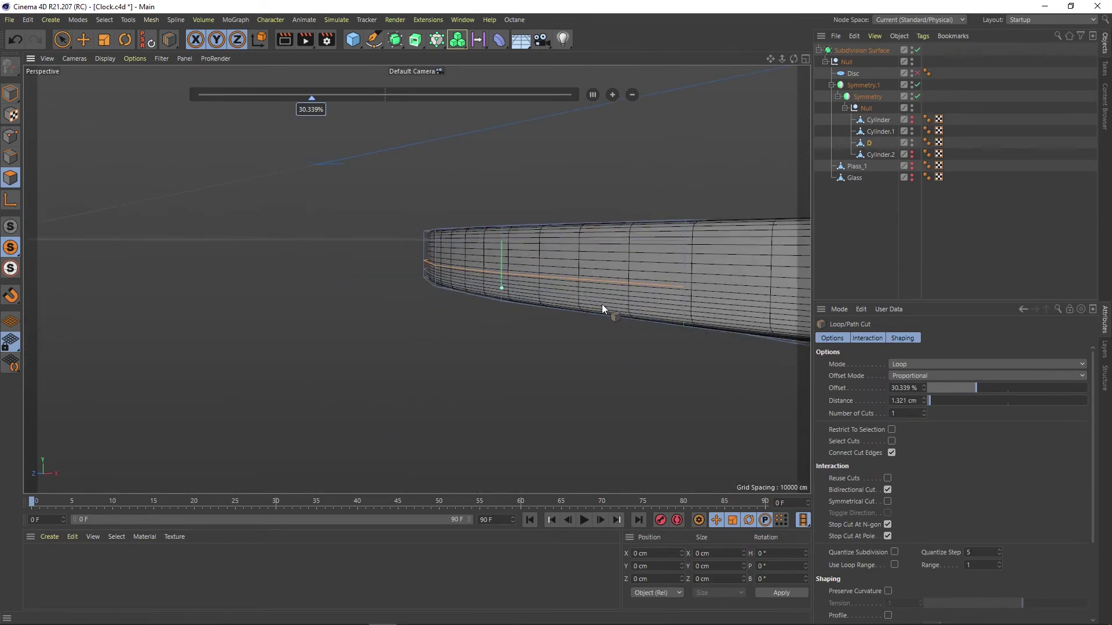
# - With smoothing off, paint-select a strip of rim polygons and prepare to extrude
pyautogui.press('q')
pyautogui.press('space')
pyautogui.scroll(4, 489, 276)
pyautogui.click(489, 275)
pyautogui.keyDown('alt'); pyautogui.moveTo(488, 276); pyautogui.dragTo(678, 253); pyautogui.keyUp('alt')
pyautogui.scroll(2, 430, 248)
pyautogui.moveTo(429, 248)
pyautogui.keyDown('alt'); pyautogui.mouseDown()
pyautogui.moveTo(476, 319)
pyautogui.moveTo(538, 340)
pyautogui.moveTo(487, 338)
pyautogui.moveTo(509, 309)
pyautogui.moveTo(583, 407)
pyautogui.mouseUp(); pyautogui.keyUp('alt')
pyautogui.scroll(-3, 476, 319)
pyautogui.scroll(3, 477, 340)
pyautogui.press('d')
# - In the top view, select a rim point and set its Z position to 0
pyautogui.press('F2')
pyautogui.scroll(5, 534, 185)
pyautogui.scroll(5, 193, 235)
pyautogui.press('space')
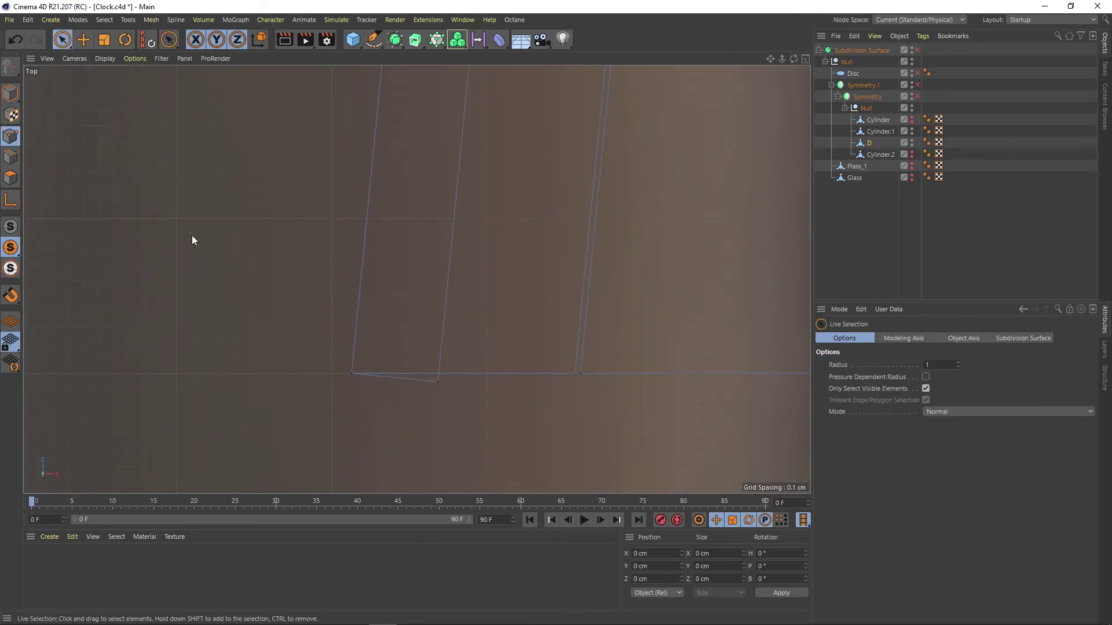
pyautogui.click(439, 374)
pyautogui.keyDown('alt'); pyautogui.moveTo(488, 330); pyautogui.dragTo(453, 384); pyautogui.keyUp('alt')
pyautogui.scroll(2, 453, 384)
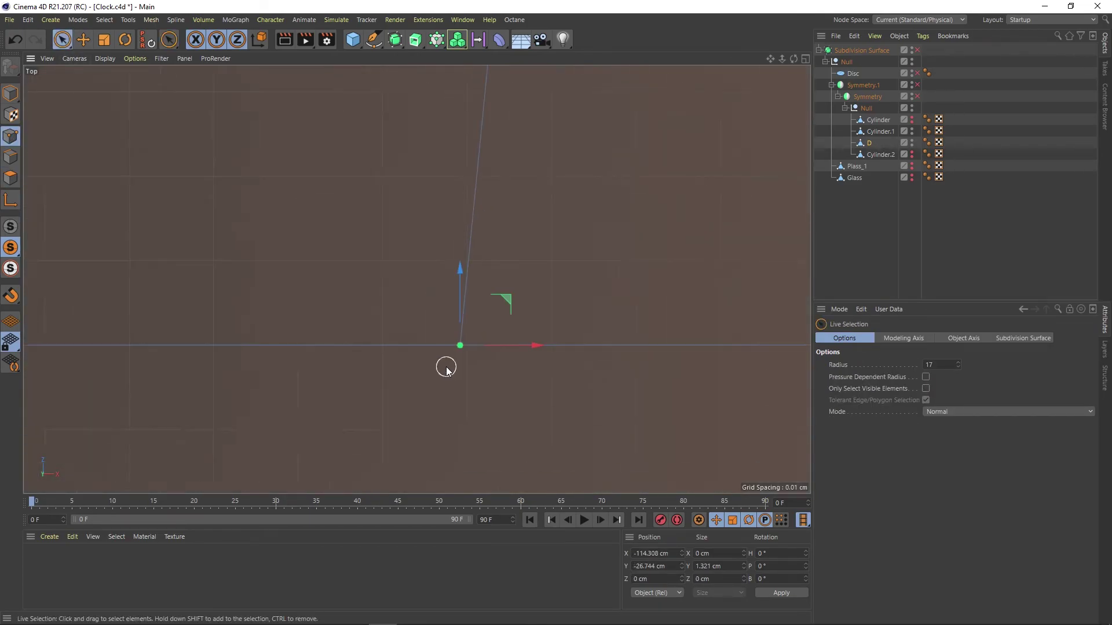
pyautogui.click(640, 579)
pyautogui.write('0')
pyautogui.press('Return')
pyautogui.scroll(-5, 589, 253)
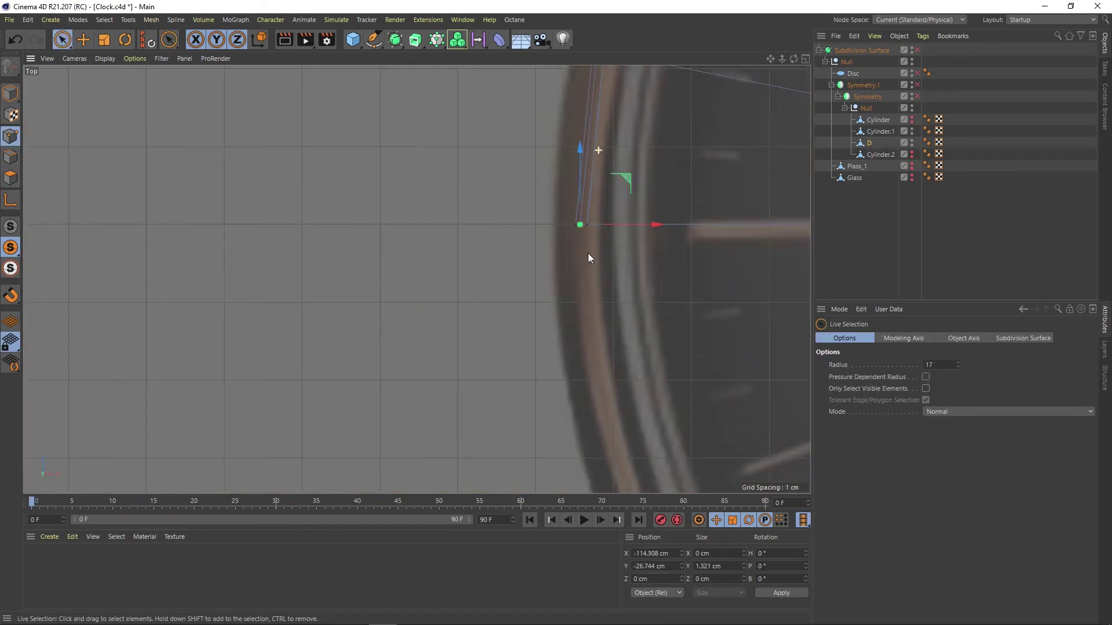
pyautogui.scroll(5, 618, 220)
# - Back in perspective, orbit close to the rim with subdivision and symmetry on
pyautogui.press('F1')
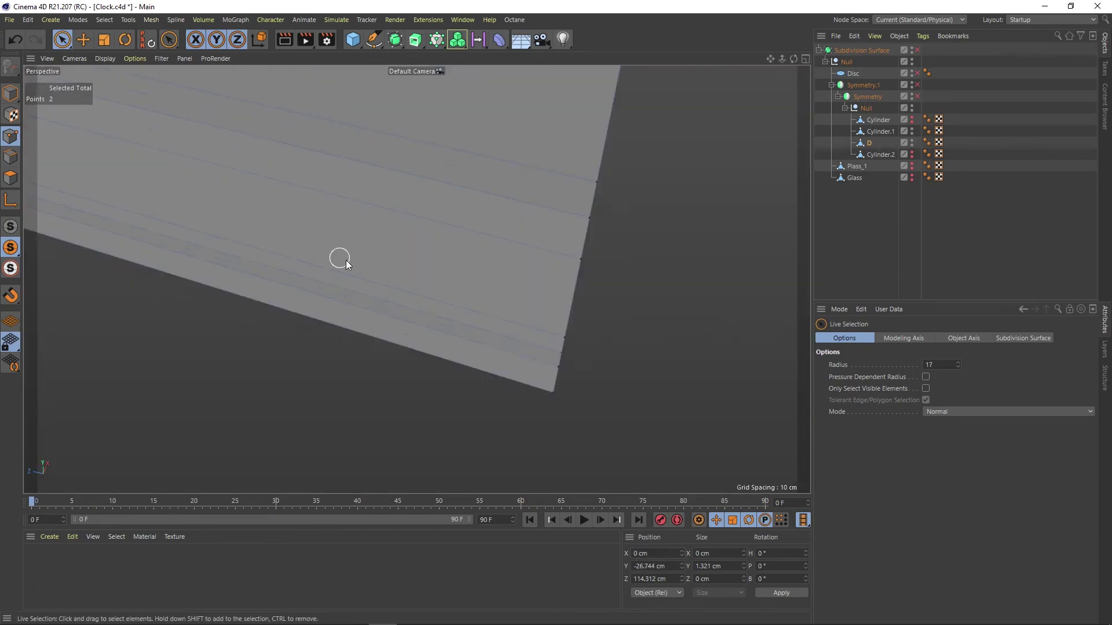
pyautogui.press('e')
pyautogui.moveTo(580, 199)
pyautogui.keyDown('alt'); pyautogui.mouseDown()
pyautogui.moveTo(490, 217)
pyautogui.moveTo(626, 273)
pyautogui.mouseUp(); pyautogui.keyUp('alt')
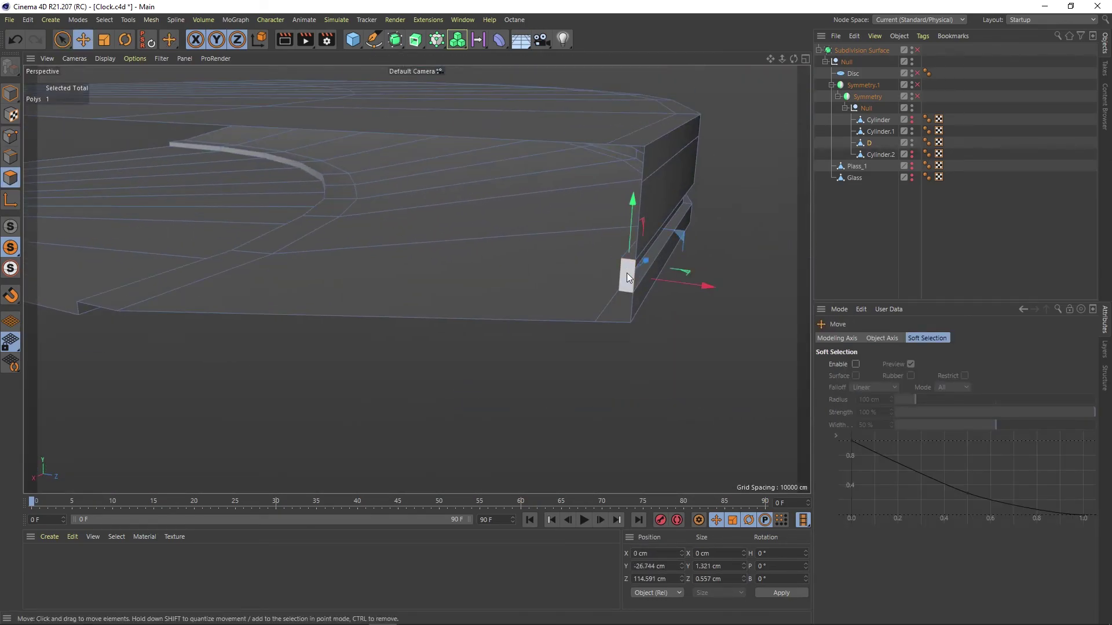
pyautogui.scroll(-5, 569, 138)
pyautogui.scroll(10, 467, 235)
pyautogui.click(918, 49)
pyautogui.scroll(-3, 516, 268)
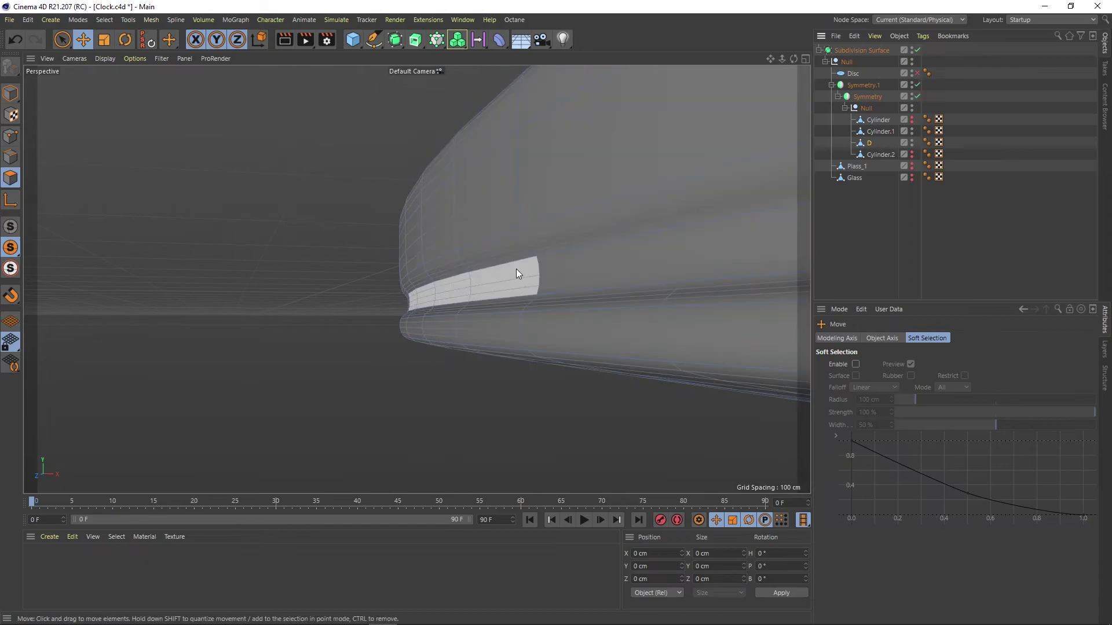
# - Place a symmetrical loop cut along the rim, redoing a misplaced cut
pyautogui.press('k')
pyautogui.press('l')
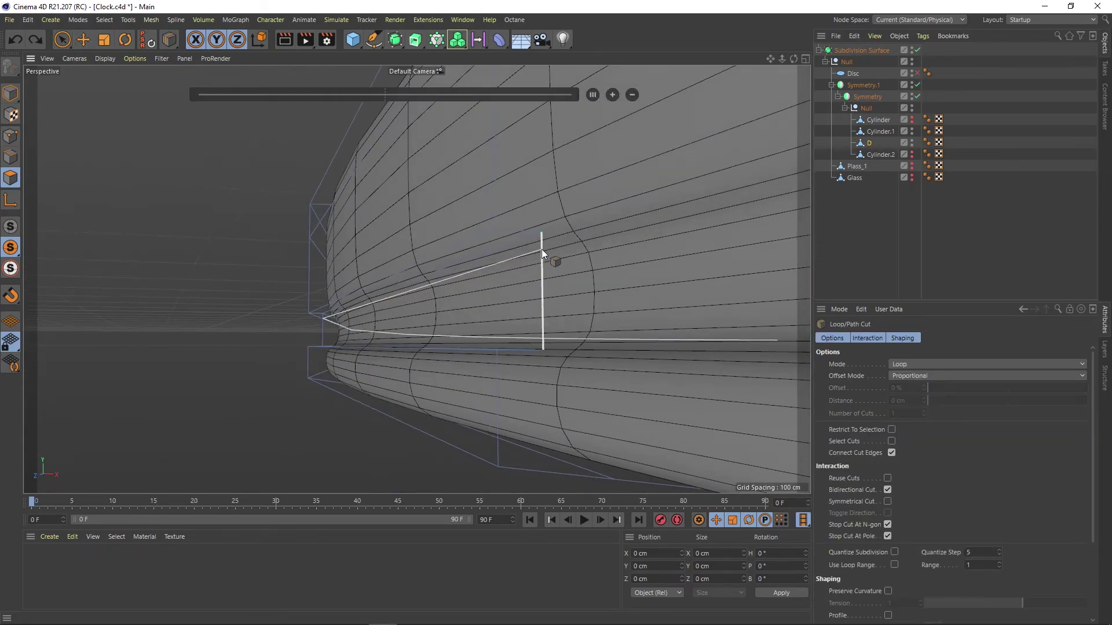
pyautogui.click(542, 325)
pyautogui.hotkey('ctrl', 'z')
pyautogui.keyDown('alt'); pyautogui.moveTo(543, 336); pyautogui.dragTo(548, 258); pyautogui.keyUp('alt')
pyautogui.click(548, 258)
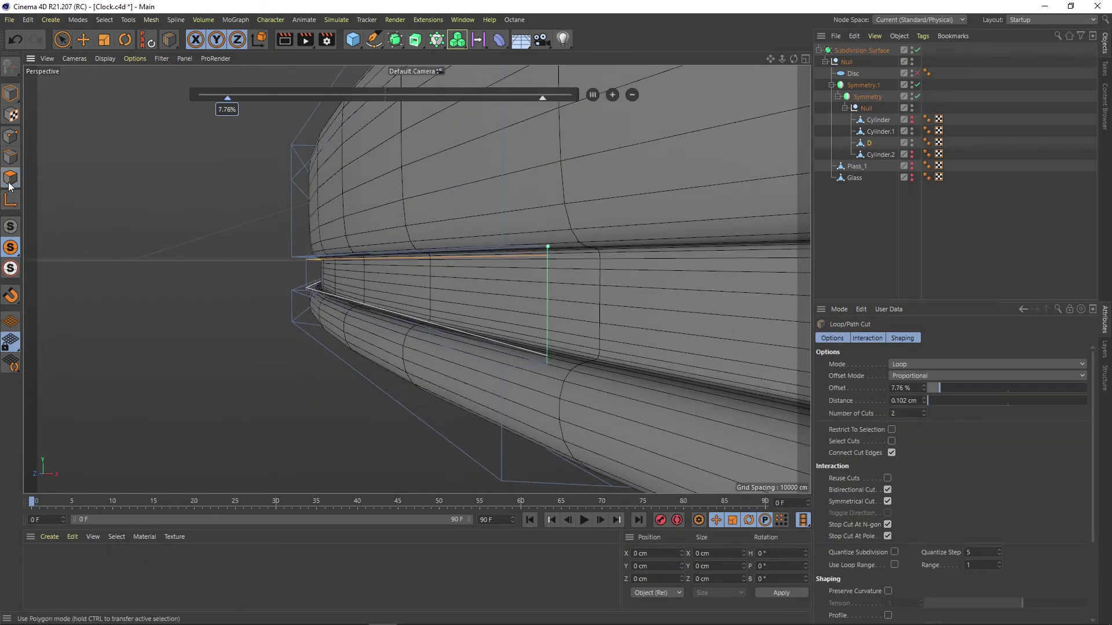
# - Select the rim strip of faces and extrude it outward to form the groove
pyautogui.click(323, 274)
pyautogui.press('d')
pyautogui.moveTo(918, 50); pyautogui.dragTo(917, 97)
pyautogui.moveTo(440, 301)
pyautogui.keyDown('alt'); pyautogui.mouseDown()
pyautogui.moveTo(535, 340)
pyautogui.moveTo(529, 256)
pyautogui.moveTo(623, 286)
pyautogui.mouseUp(); pyautogui.keyUp('alt')
# - Check the groove in the four-view and top layouts, then return to object mode
pyautogui.middleClick(623, 286)
pyautogui.press('e')
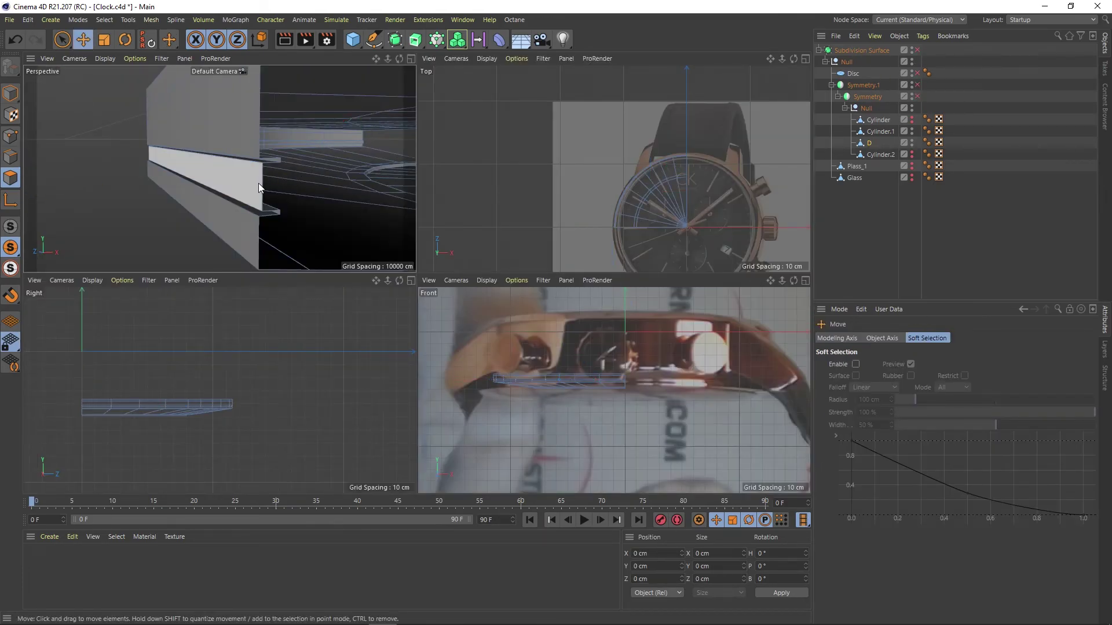
pyautogui.middleClick(425, 248)
pyautogui.scroll(5, 425, 248)
pyautogui.click(5, 132)
pyautogui.scroll(-5, 417, 278)
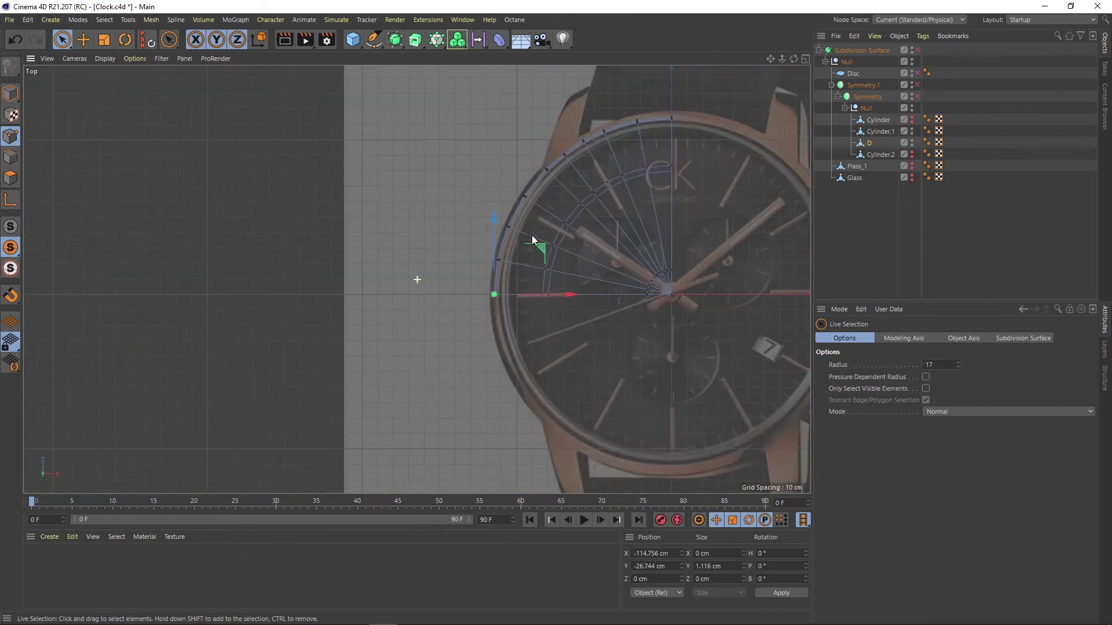
pyautogui.middleClick(534, 256)
pyautogui.middleClick(377, 189)
pyautogui.press('e')
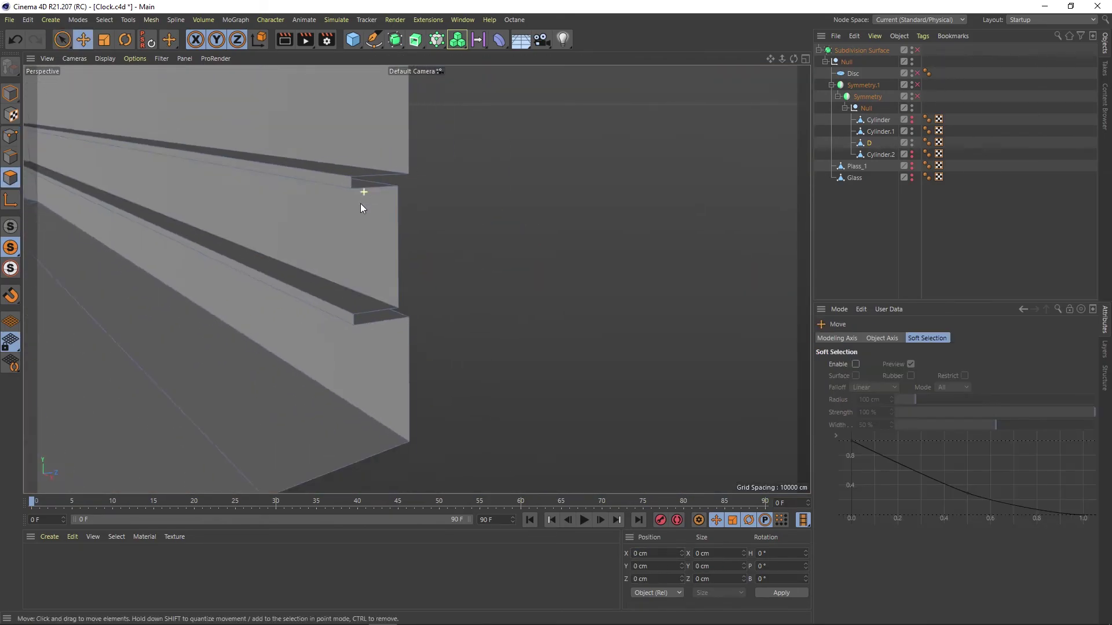
pyautogui.click(11, 178)
pyautogui.click(15, 102)
# - Preview the smoothed grooves on the case's underside, then turn smoothing off
pyautogui.press('q')
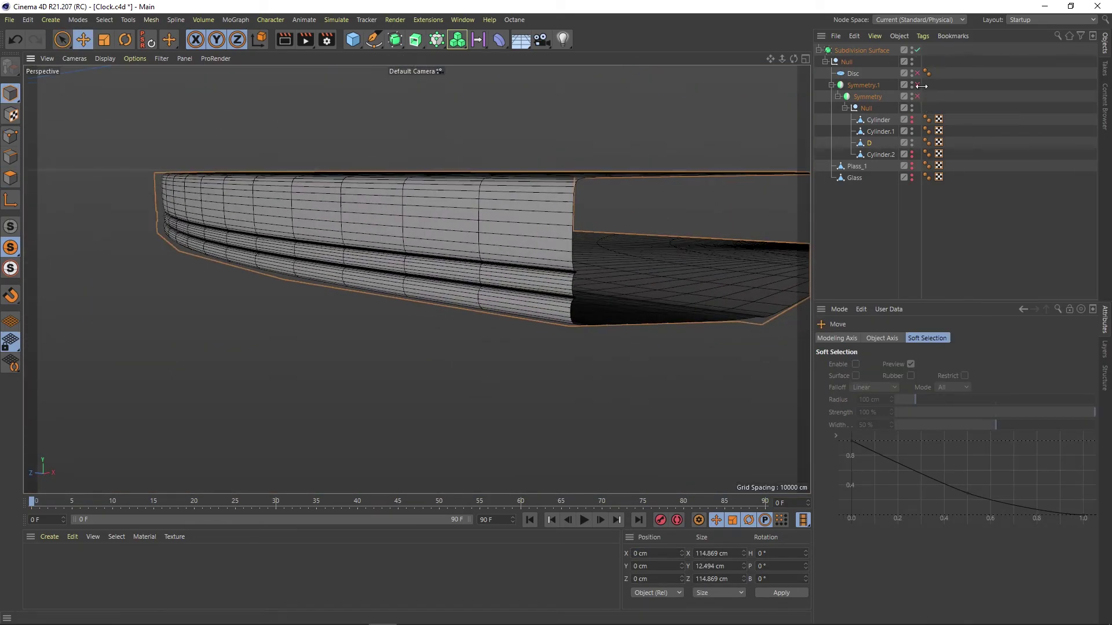
pyautogui.scroll(5, 501, 279)
pyautogui.scroll(5, 438, 161)
pyautogui.scroll(-10, 437, 161)
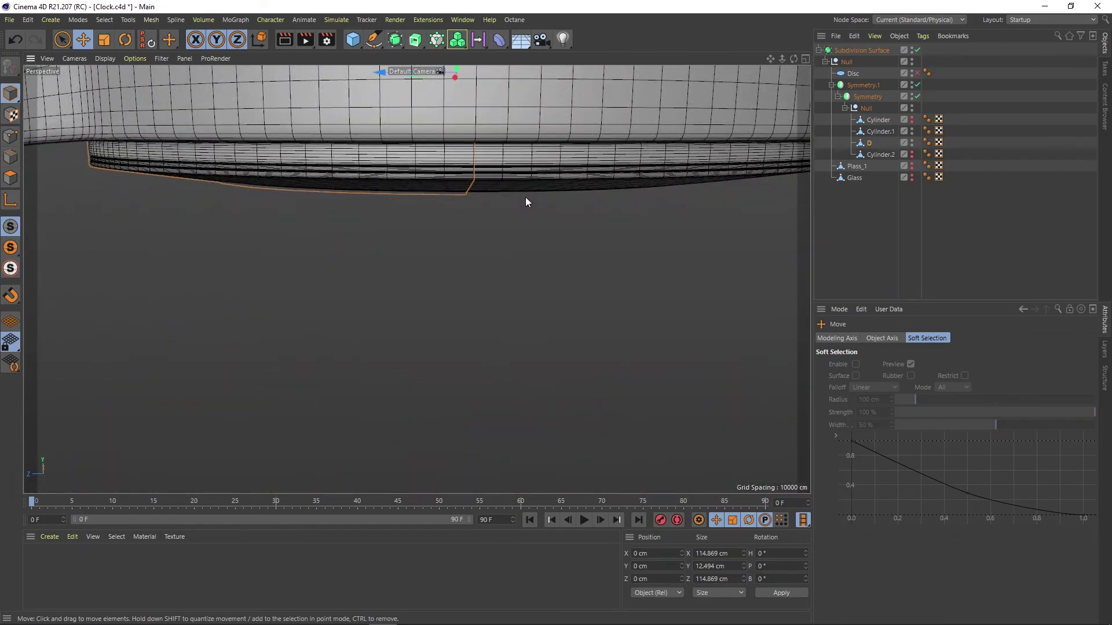
pyautogui.moveTo(525, 197)
pyautogui.keyDown('alt'); pyautogui.mouseDown()
pyautogui.moveTo(403, 139)
pyautogui.moveTo(441, 199)
pyautogui.moveTo(274, 348)
pyautogui.moveTo(523, 286)
pyautogui.moveTo(255, 177)
pyautogui.moveTo(365, 278)
pyautogui.moveTo(368, 318)
pyautogui.moveTo(371, 287)
pyautogui.moveTo(472, 382)
pyautogui.moveTo(442, 316)
pyautogui.moveTo(452, 368)
pyautogui.moveTo(417, 366)
pyautogui.moveTo(493, 364)
pyautogui.mouseUp(); pyautogui.keyUp('alt')
pyautogui.press('q')
# - Move the selected lug points in Top view to match the reference watch
pyautogui.press('e')
pyautogui.press('F2')
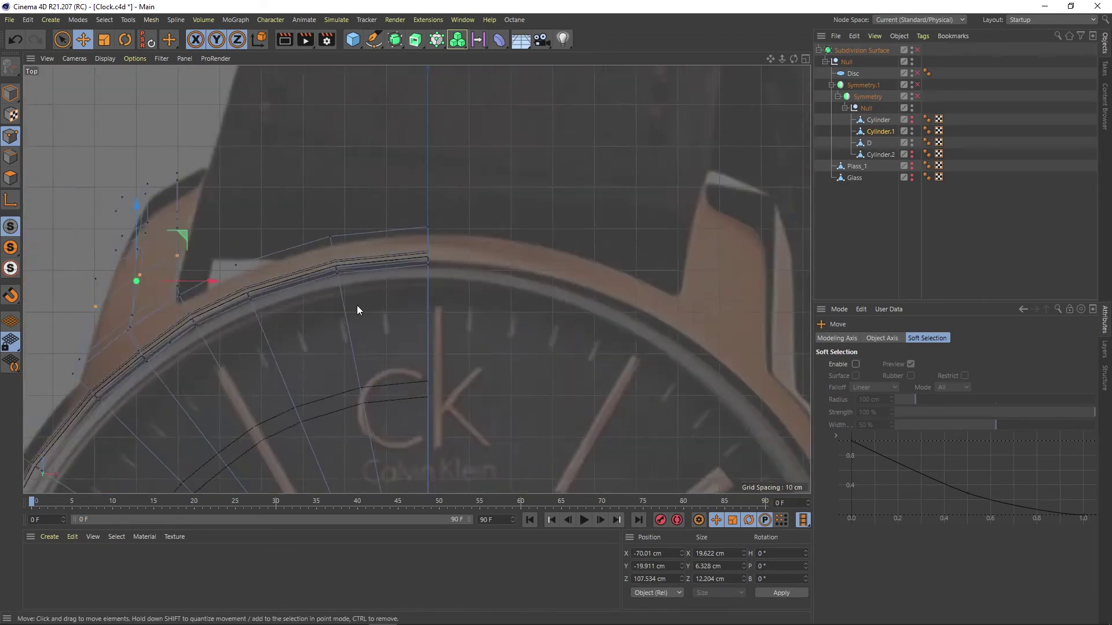
pyautogui.scroll(5, 357, 305)
pyautogui.moveTo(409, 297); pyautogui.dragTo(413, 300)
pyautogui.press('F1')
# - Select the points at the lug corner and check them across the views
pyautogui.press('9')
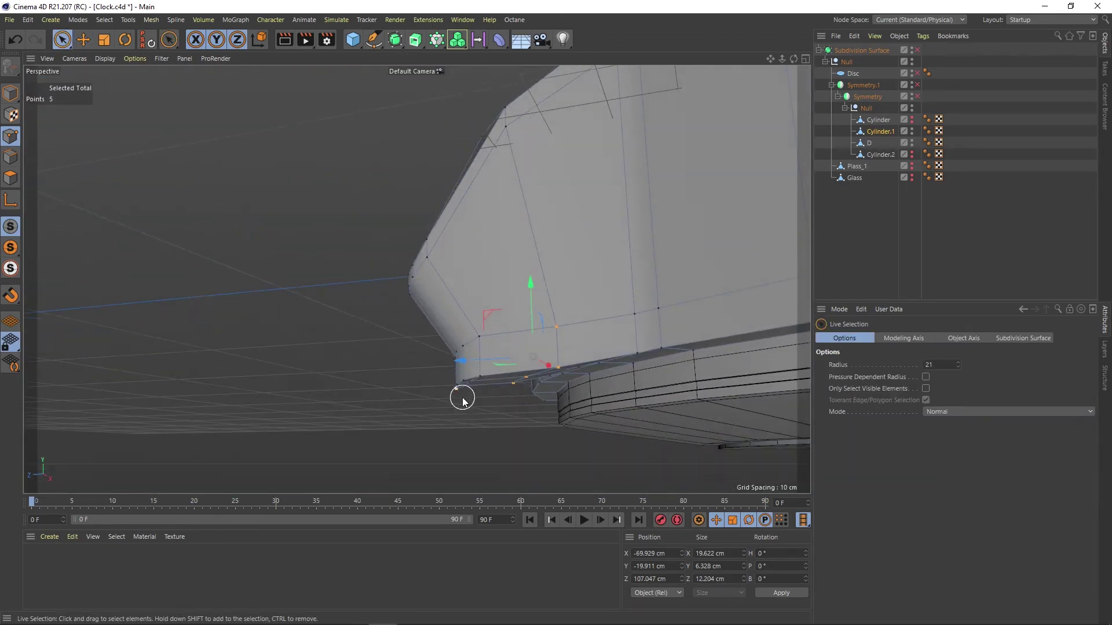
pyautogui.moveTo(459, 397)
pyautogui.keyDown('alt'); pyautogui.mouseDown()
pyautogui.moveTo(711, 357)
pyautogui.moveTo(494, 344)
pyautogui.mouseUp(); pyautogui.keyUp('alt')
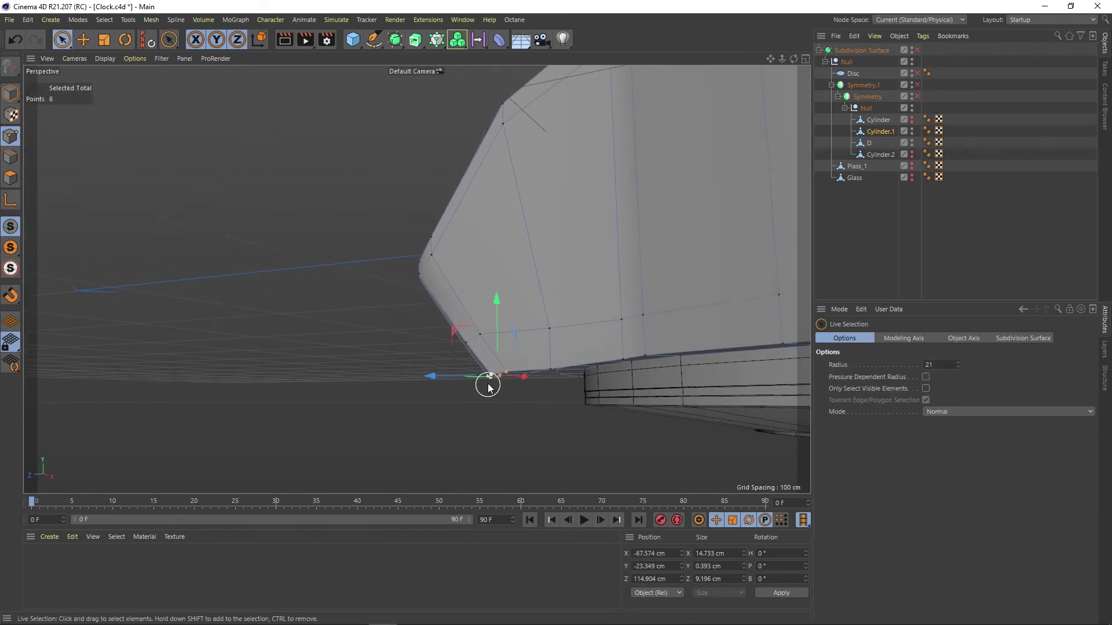
pyautogui.click(489, 379)
pyautogui.press('F5')
pyautogui.press('F2')
pyautogui.press('F1')
pyautogui.moveTo(373, 278)
pyautogui.keyDown('alt'); pyautogui.mouseDown()
pyautogui.moveTo(647, 320)
pyautogui.moveTo(748, 299)
pyautogui.moveTo(696, 356)
pyautogui.moveTo(425, 335)
pyautogui.moveTo(423, 277)
pyautogui.moveTo(474, 292)
pyautogui.moveTo(446, 347)
pyautogui.moveTo(443, 390)
pyautogui.moveTo(490, 329)
pyautogui.mouseUp(); pyautogui.keyUp('alt')
# - Nudge a single lug point slightly, then select one lug-corner point
pyautogui.press('e')
pyautogui.click(453, 336)
pyautogui.scroll(5, 490, 329)
pyautogui.moveTo(441, 360)
pyautogui.mouseDown()
pyautogui.moveTo(425, 368)
pyautogui.moveTo(541, 348)
pyautogui.moveTo(395, 288)
pyautogui.moveTo(543, 328)
pyautogui.moveTo(473, 359)
pyautogui.moveTo(474, 402)
pyautogui.moveTo(444, 347)
pyautogui.moveTo(469, 353)
pyautogui.moveTo(490, 325)
pyautogui.moveTo(483, 355)
pyautogui.moveTo(533, 346)
pyautogui.moveTo(500, 357)
pyautogui.moveTo(478, 381)
pyautogui.moveTo(507, 369)
pyautogui.moveTo(447, 350)
pyautogui.moveTo(291, 197)
pyautogui.moveTo(423, 298)
pyautogui.moveTo(362, 363)
pyautogui.moveTo(558, 347)
pyautogui.moveTo(489, 302)
pyautogui.moveTo(572, 345)
pyautogui.moveTo(580, 364)
pyautogui.moveTo(636, 337)
pyautogui.mouseUp()
pyautogui.click(495, 351)
# - Slide an edge along the lug surface and weld the selected points into one
pyautogui.rightClick(453, 374)
pyautogui.click(475, 439)
pyautogui.press('e')
pyautogui.press('m')
pyautogui.press('q')
pyautogui.click(580, 352)
pyautogui.press('e')
# - Turn on smoothing and preview the lug in Top and Perspective views
pyautogui.click(917, 50)
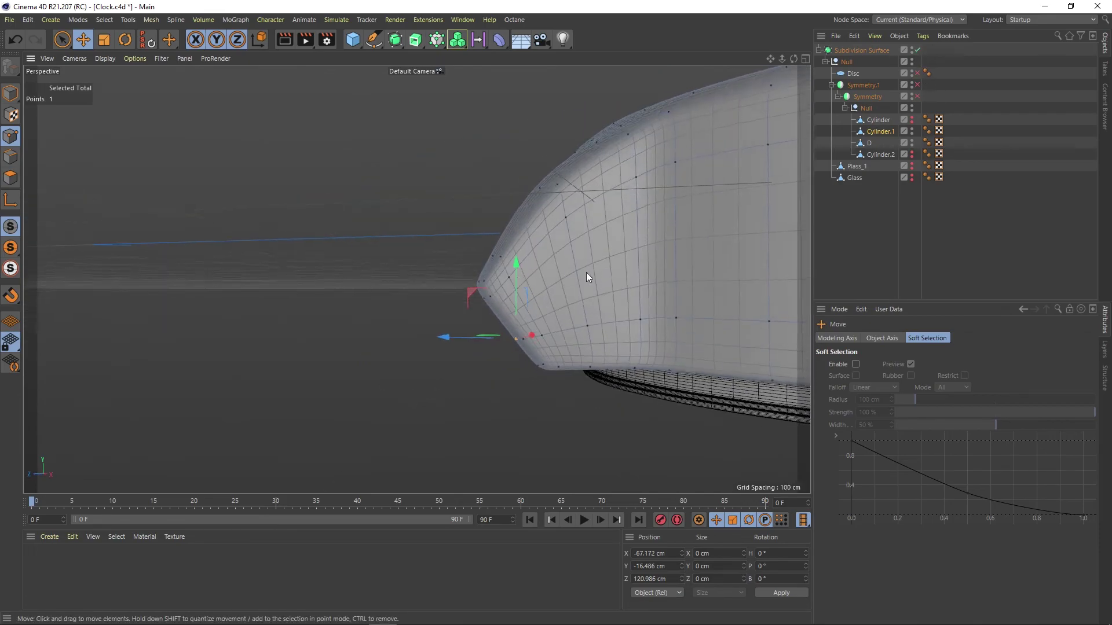
pyautogui.press('F2')
pyautogui.scroll(3, 506, 163)
pyautogui.press('F1')
pyautogui.moveTo(346, 199)
pyautogui.keyDown('alt'); pyautogui.mouseDown()
pyautogui.moveTo(470, 328)
pyautogui.moveTo(479, 304)
pyautogui.moveTo(510, 289)
pyautogui.mouseUp(); pyautogui.keyUp('alt')
pyautogui.press('F5')
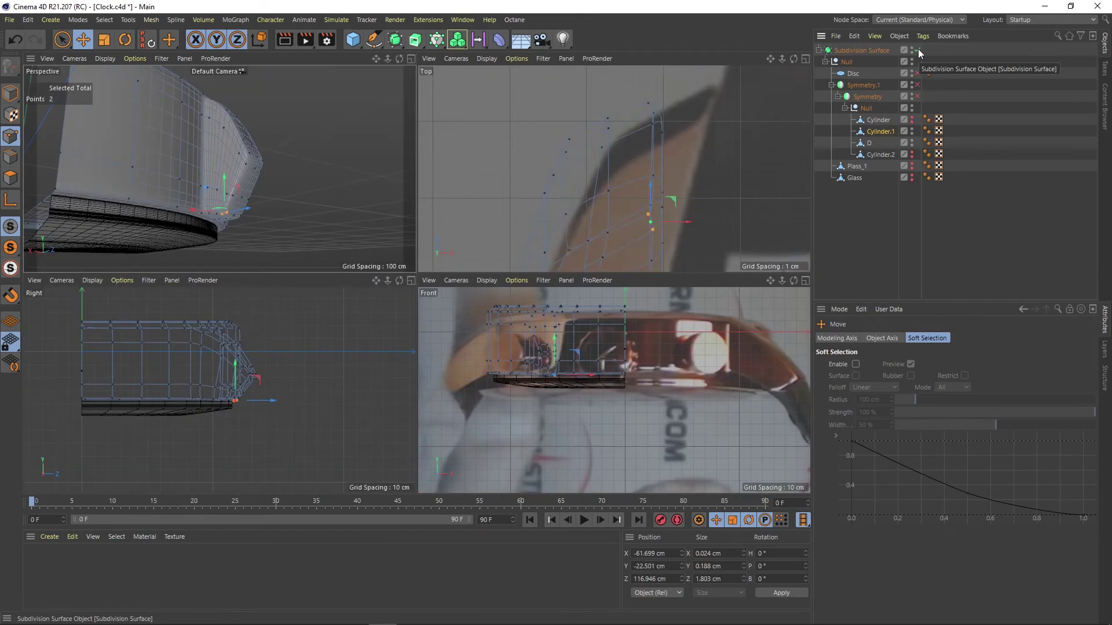
# - Move a selected lug point along the lug edge
pyautogui.click(662, 133)
pyautogui.scroll(5, 236, 183)
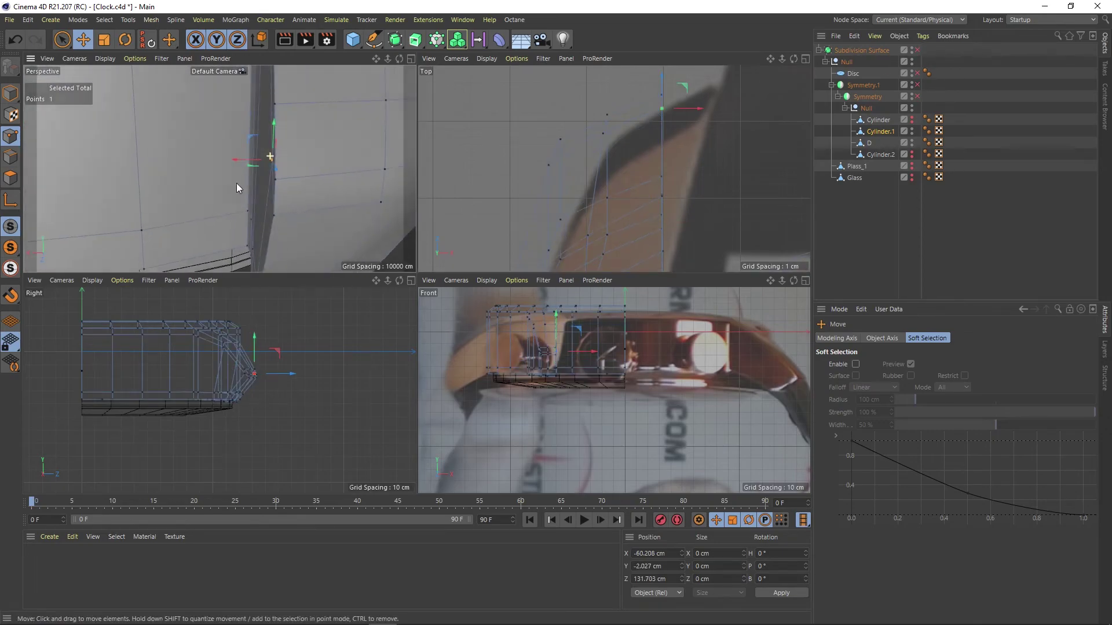
pyautogui.keyDown('alt'); pyautogui.moveTo(236, 184); pyautogui.dragTo(301, 173); pyautogui.keyUp('alt')
pyautogui.keyDown('alt'); pyautogui.moveTo(343, 132); pyautogui.dragTo(309, 187); pyautogui.keyUp('alt')
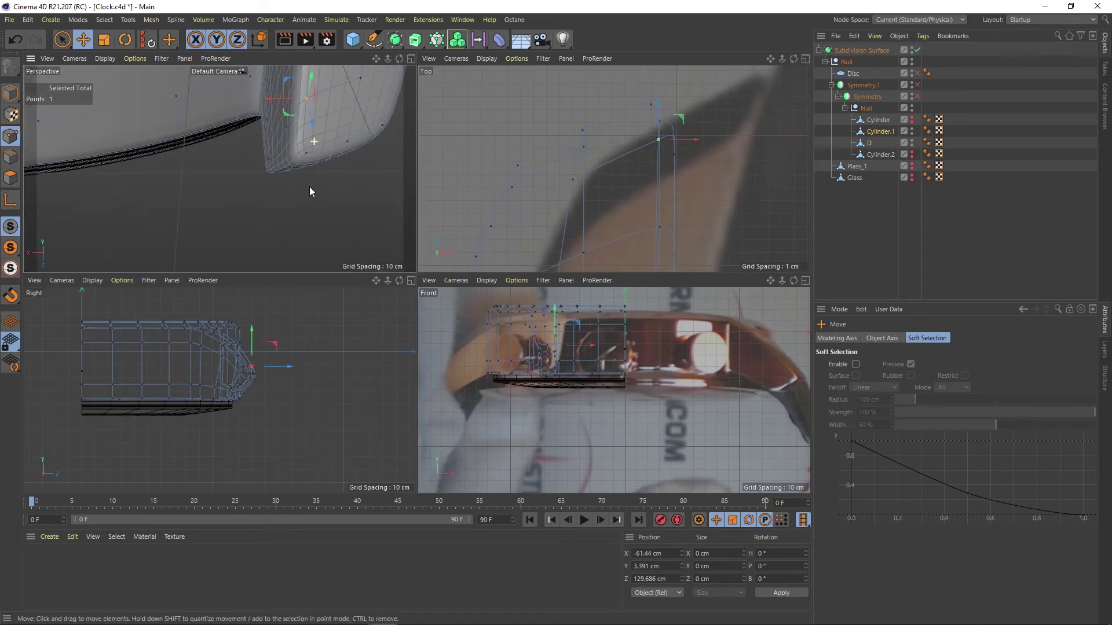
pyautogui.press('F1')
pyautogui.moveTo(530, 149)
pyautogui.keyDown('alt'); pyautogui.mouseDown()
pyautogui.moveTo(486, 265)
pyautogui.moveTo(371, 158)
pyautogui.mouseUp(); pyautogui.keyUp('alt')
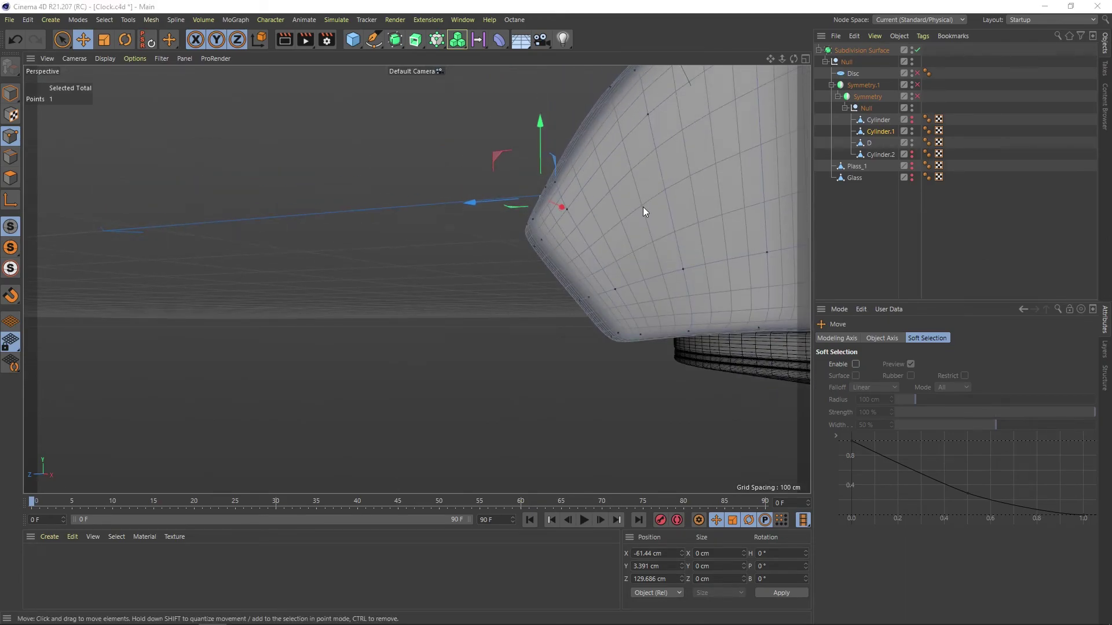
# - Turn off smoothing to inspect the lug cage from the side and in Top view
pyautogui.press('q')
pyautogui.keyDown('alt'); pyautogui.moveTo(643, 207); pyautogui.dragTo(603, 274); pyautogui.keyUp('alt')
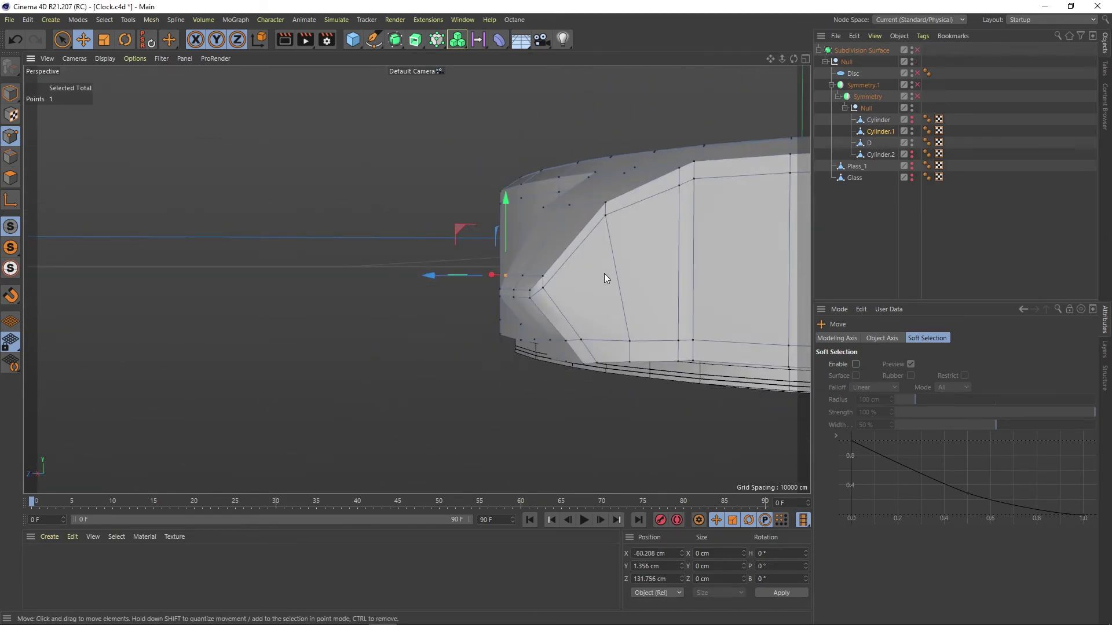
pyautogui.press('F5')
pyautogui.middleClick(622, 257)
pyautogui.scroll(-2, 644, 239)
pyautogui.scroll(-2, 536, 256)
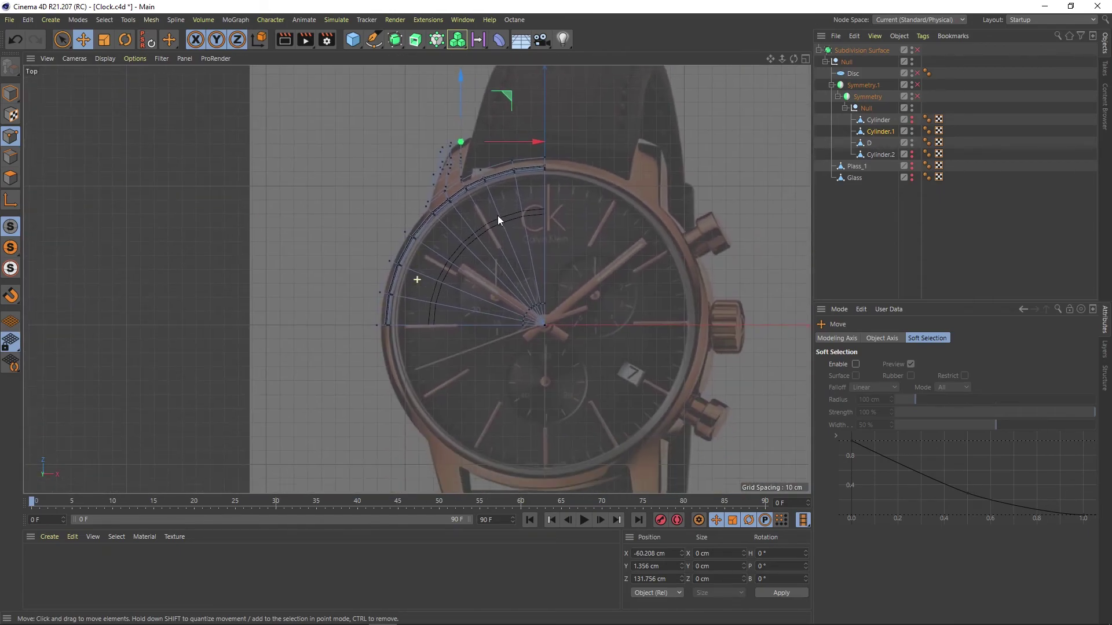
pyautogui.keyDown('alt'); pyautogui.moveTo(498, 215); pyautogui.dragTo(491, 242, button='middle'); pyautogui.keyUp('alt')
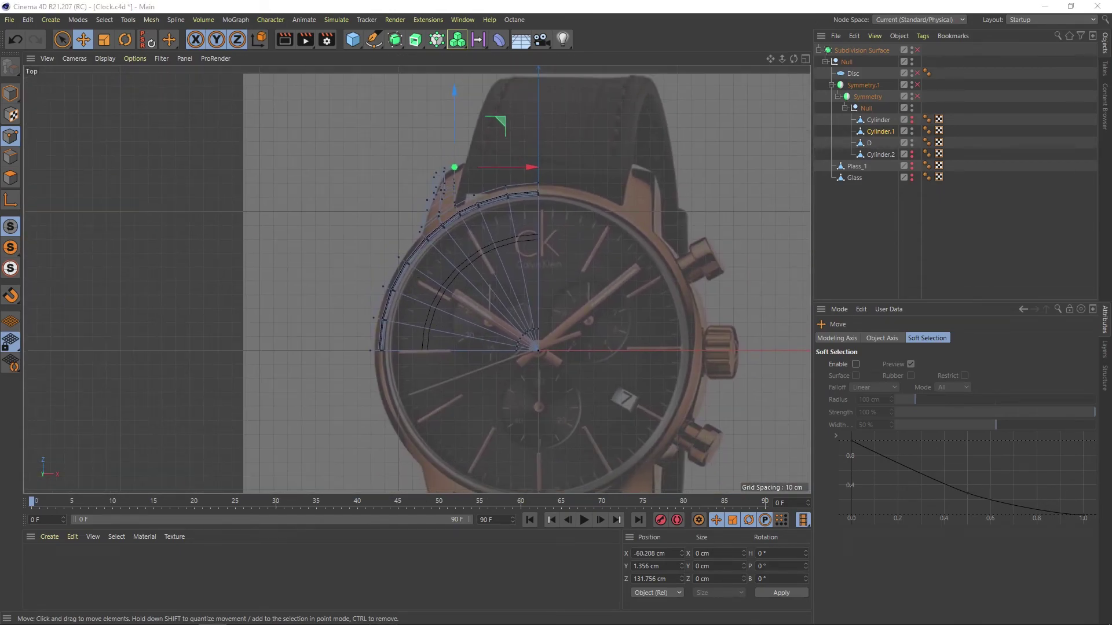
pyautogui.press('F5')
pyautogui.press('F1')
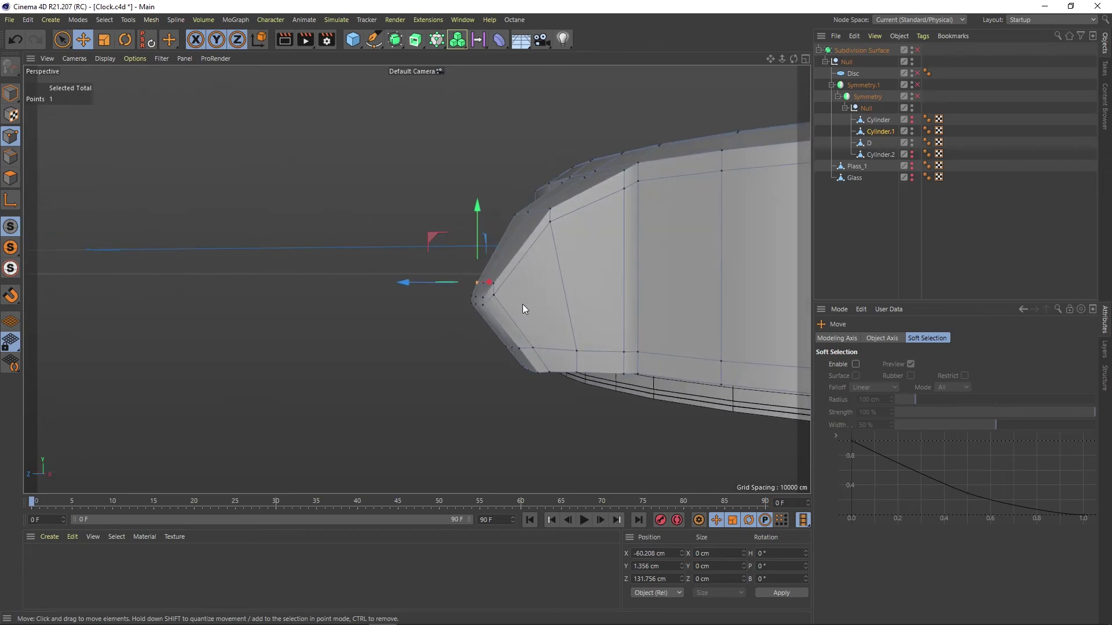
# - Pull the lug point about 10 cm outward and lower the selected lug points
pyautogui.press('9')
pyautogui.moveTo(428, 283)
pyautogui.mouseDown()
pyautogui.moveTo(503, 376)
pyautogui.moveTo(742, 318)
pyautogui.moveTo(711, 366)
pyautogui.moveTo(505, 319)
pyautogui.mouseUp()
pyautogui.press('e')
pyautogui.scroll(3, 361, 325)
pyautogui.keyDown('alt'); pyautogui.moveTo(361, 325); pyautogui.dragTo(526, 322); pyautogui.keyUp('alt')
pyautogui.press('F5')
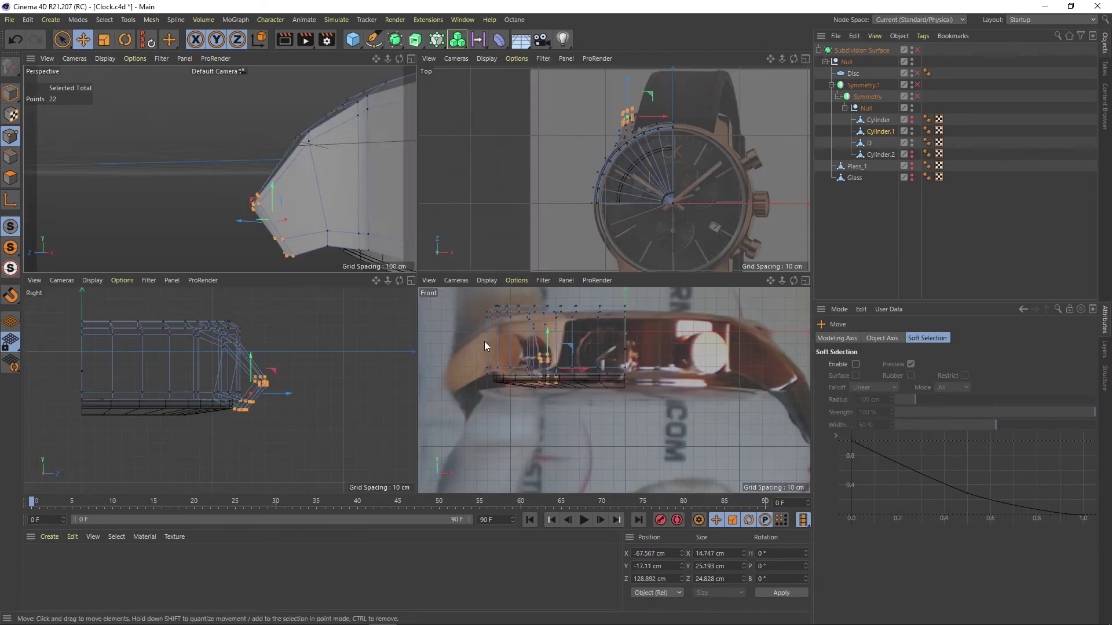
pyautogui.moveTo(272, 191)
pyautogui.mouseDown()
pyautogui.moveTo(264, 178)
pyautogui.moveTo(272, 191)
pyautogui.mouseUp()
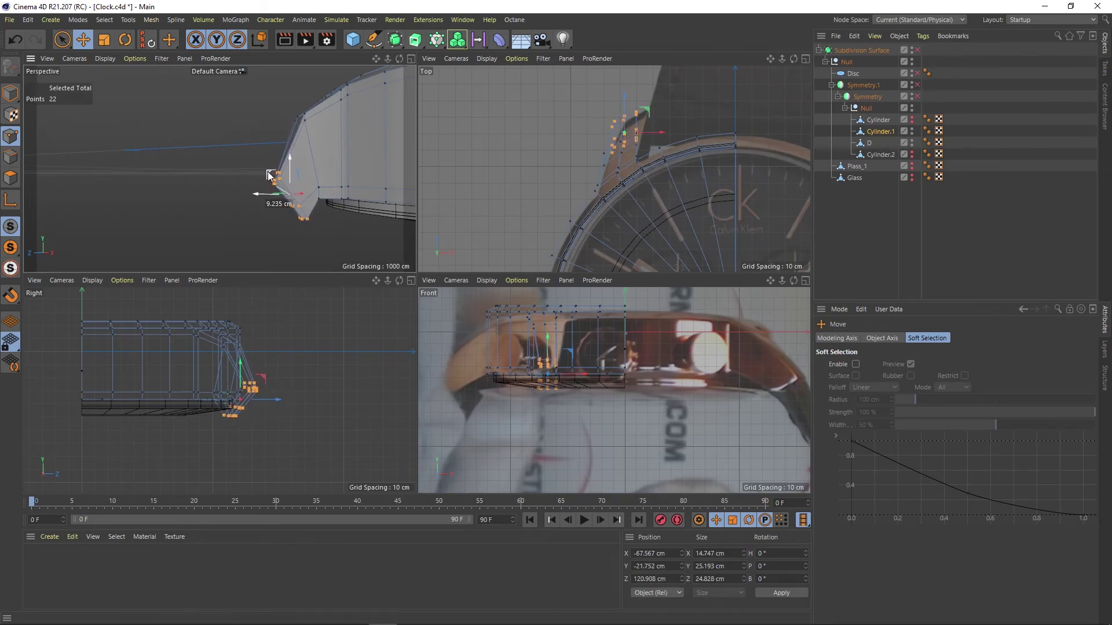
# - Lower the two points at the lug tip further
pyautogui.click(302, 114)
pyautogui.moveTo(318, 126)
pyautogui.keyDown('alt'); pyautogui.mouseDown()
pyautogui.moveTo(293, 114)
pyautogui.moveTo(351, 126)
pyautogui.moveTo(196, 109)
pyautogui.moveTo(354, 150)
pyautogui.moveTo(358, 199)
pyautogui.mouseUp(); pyautogui.keyUp('alt')
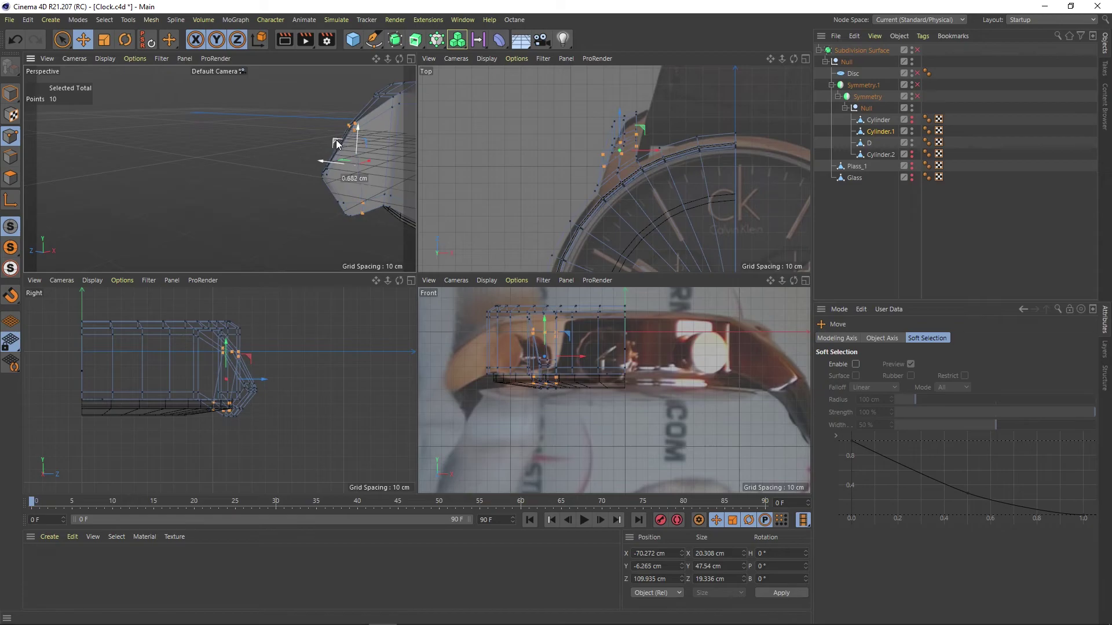
pyautogui.press('F1')
pyautogui.moveTo(491, 239)
pyautogui.keyDown('alt'); pyautogui.mouseDown()
pyautogui.moveTo(612, 280)
pyautogui.moveTo(634, 193)
pyautogui.moveTo(534, 277)
pyautogui.moveTo(616, 216)
pyautogui.moveTo(526, 257)
pyautogui.moveTo(538, 314)
pyautogui.moveTo(514, 281)
pyautogui.moveTo(689, 350)
pyautogui.moveTo(570, 392)
pyautogui.moveTo(455, 264)
pyautogui.moveTo(725, 298)
pyautogui.moveTo(510, 339)
pyautogui.moveTo(334, 275)
pyautogui.moveTo(556, 350)
pyautogui.moveTo(607, 284)
pyautogui.moveTo(566, 274)
pyautogui.mouseUp(); pyautogui.keyUp('alt')
pyautogui.click(534, 277)
# - Select an edge on the lug, then three points on the lug tip
pyautogui.click(11, 157)
pyautogui.rightClick(580, 313)
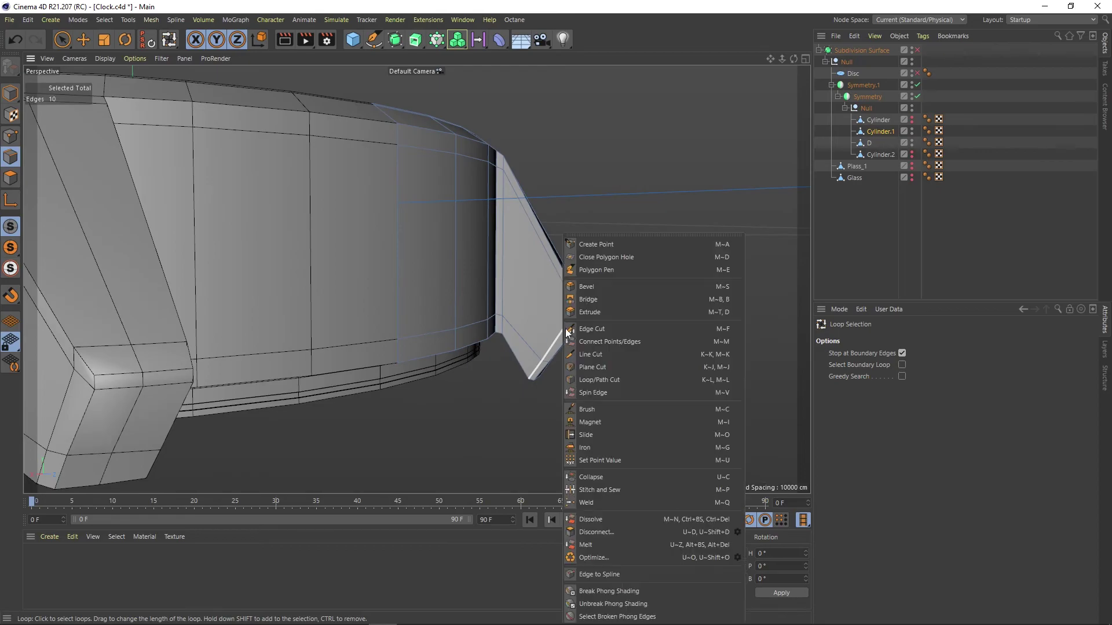
pyautogui.moveTo(579, 313)
pyautogui.keyDown('alt'); pyautogui.mouseDown()
pyautogui.moveTo(603, 366)
pyautogui.moveTo(605, 330)
pyautogui.moveTo(533, 301)
pyautogui.moveTo(554, 298)
pyautogui.moveTo(541, 310)
pyautogui.mouseUp(); pyautogui.keyUp('alt')
pyautogui.click(575, 324)
pyautogui.click(10, 137)
pyautogui.click(540, 310)
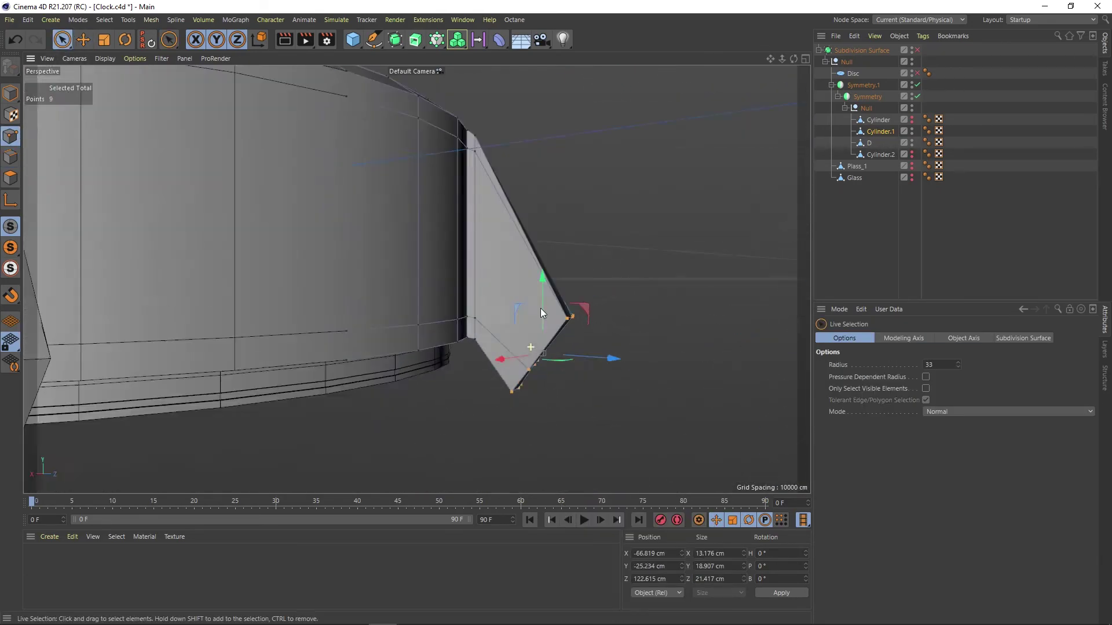
# - Check the lug in Top view and select three points near the tip
pyautogui.press('F5')
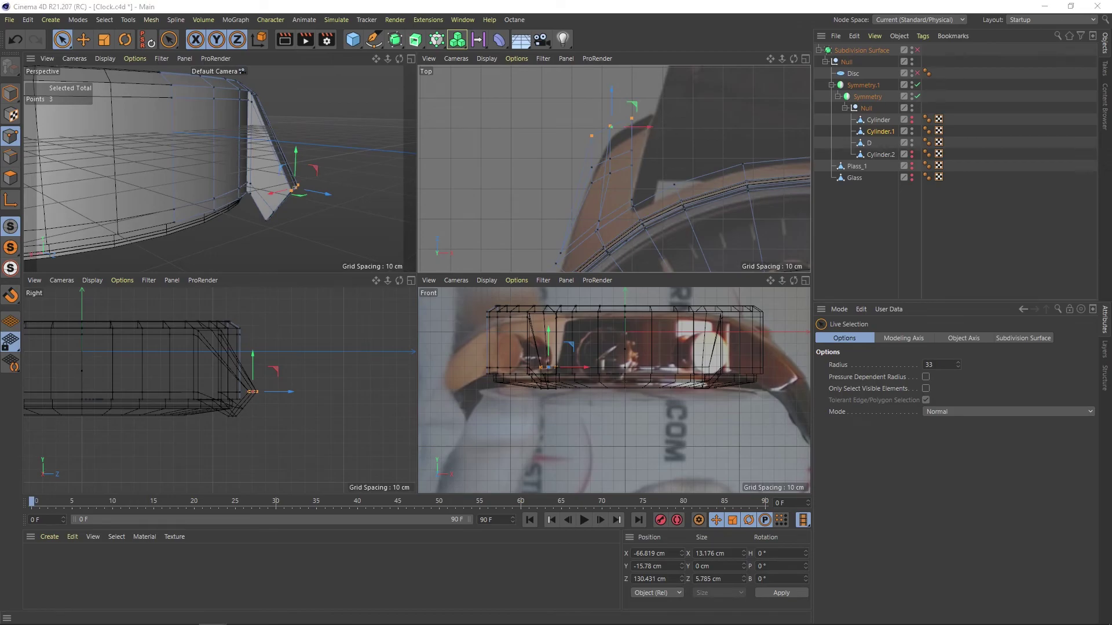
pyautogui.scroll(2, 602, 157)
pyautogui.scroll(2, 597, 148)
pyautogui.scroll(2, 583, 134)
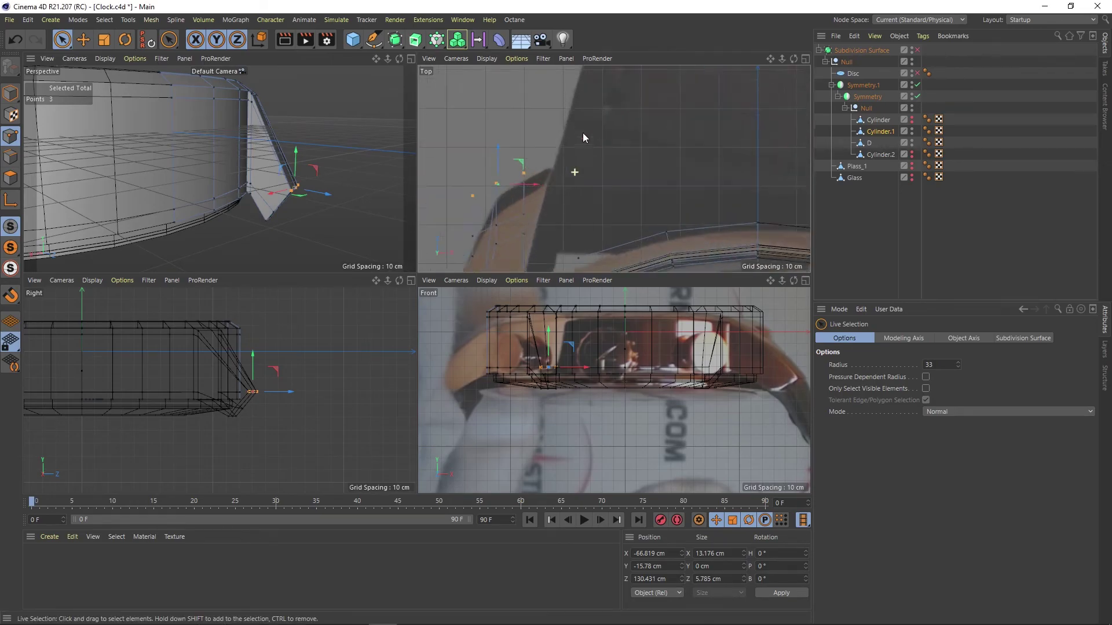
pyautogui.middleClick(582, 133)
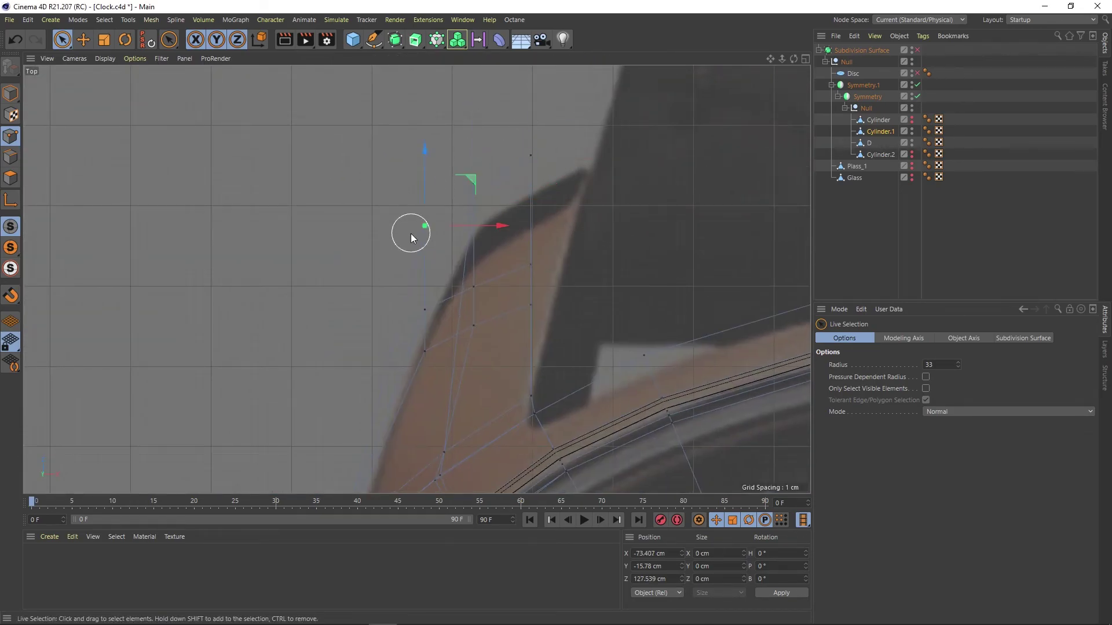
pyautogui.press('F1')
pyautogui.moveTo(541, 295)
pyautogui.keyDown('alt'); pyautogui.mouseDown()
pyautogui.moveTo(608, 323)
pyautogui.moveTo(537, 347)
pyautogui.moveTo(496, 338)
pyautogui.moveTo(542, 373)
pyautogui.moveTo(575, 301)
pyautogui.moveTo(552, 315)
pyautogui.moveTo(556, 361)
pyautogui.moveTo(695, 347)
pyautogui.mouseUp(); pyautogui.keyUp('alt')
# - Slide a tip point along its edge and select the lug's corner points
pyautogui.rightClick(549, 317)
pyautogui.click(578, 508)
pyautogui.press('e')
pyautogui.keyDown('alt'); pyautogui.moveTo(423, 293); pyautogui.dragTo(524, 328); pyautogui.keyUp('alt')
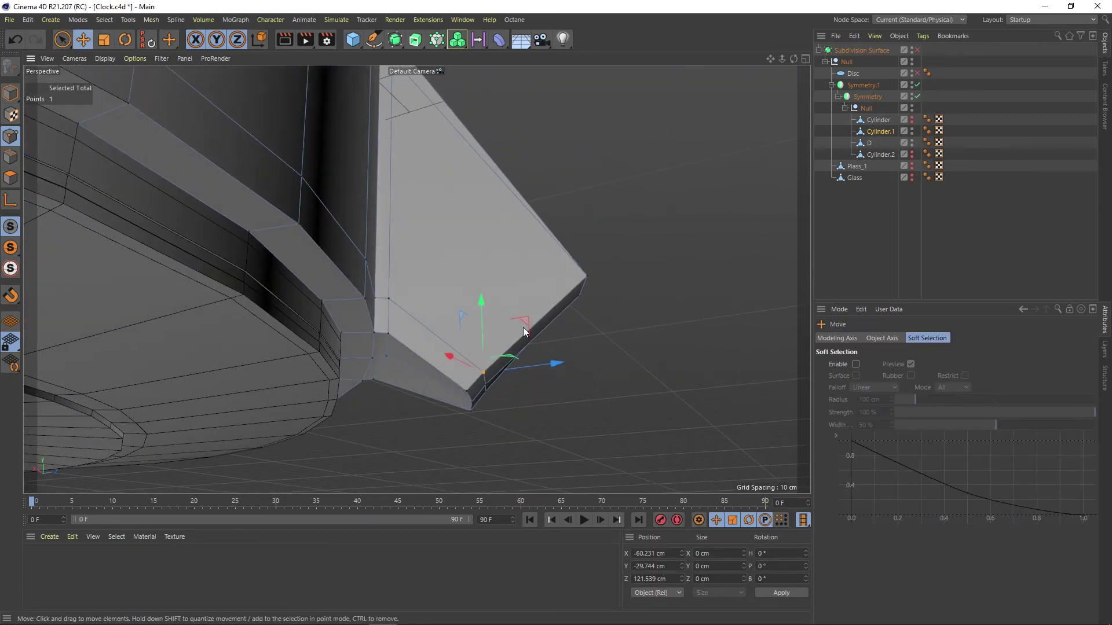
pyautogui.keyDown('shift'); pyautogui.click(508, 347); pyautogui.keyUp('shift')
# - Move the four lug-tip polygons down and outward
pyautogui.press('q')
pyautogui.press('q')
pyautogui.keyDown('alt'); pyautogui.moveTo(521, 290); pyautogui.dragTo(466, 270); pyautogui.keyUp('alt')
pyautogui.press('F5')
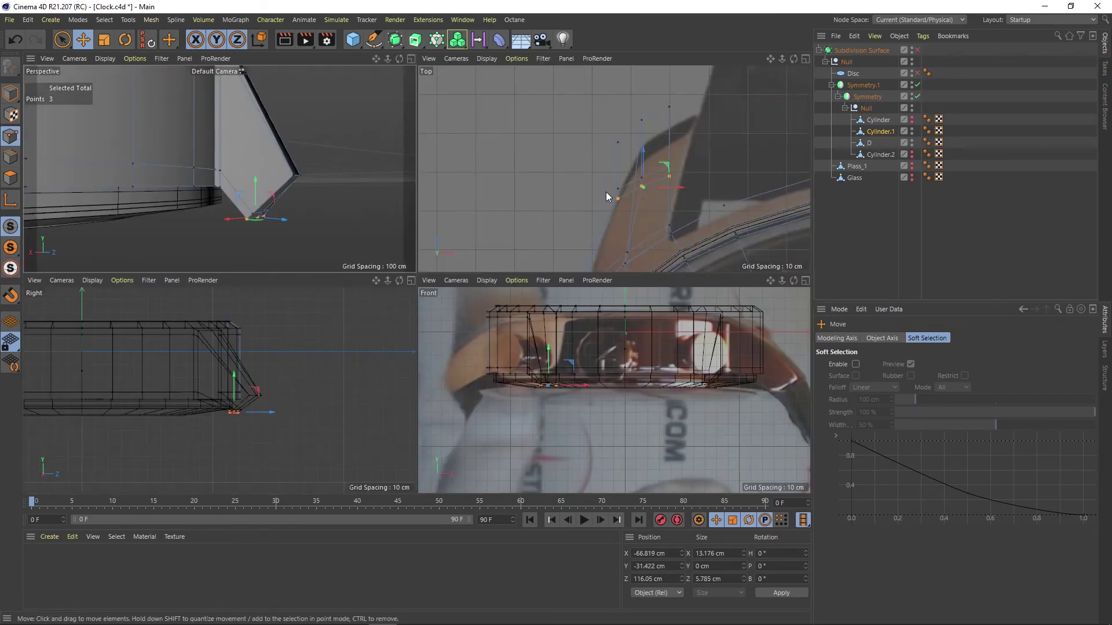
pyautogui.press('F1')
pyautogui.moveTo(484, 202)
pyautogui.keyDown('alt'); pyautogui.mouseDown()
pyautogui.moveTo(519, 226)
pyautogui.moveTo(490, 246)
pyautogui.moveTo(483, 315)
pyautogui.moveTo(406, 365)
pyautogui.mouseUp(); pyautogui.keyUp('alt')
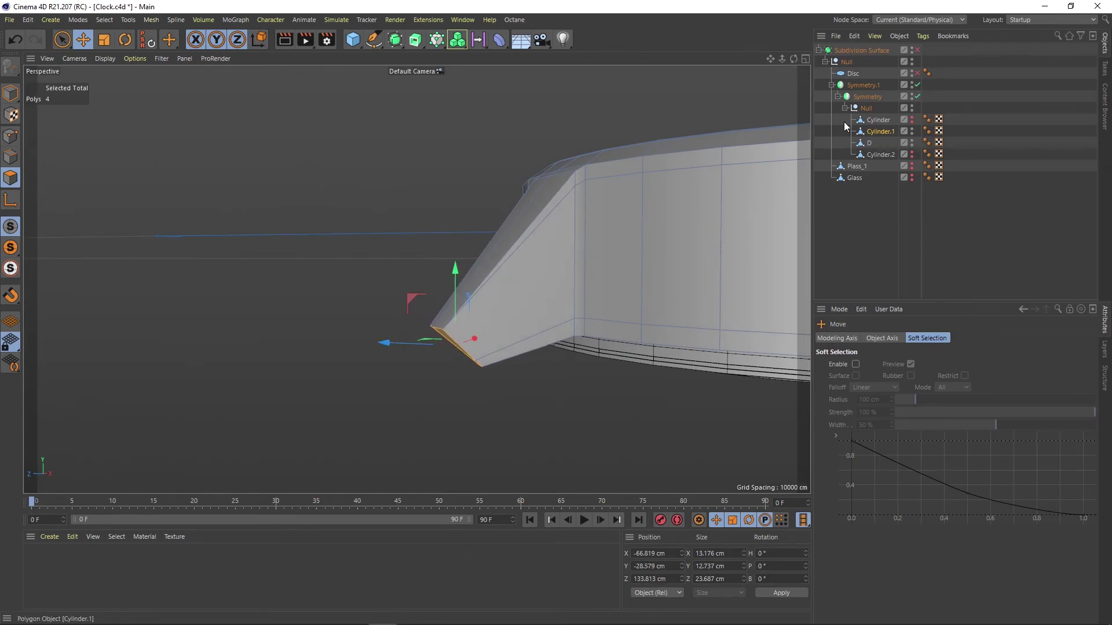
pyautogui.moveTo(524, 260)
pyautogui.keyDown('alt'); pyautogui.mouseDown()
pyautogui.moveTo(727, 330)
pyautogui.moveTo(494, 284)
pyautogui.moveTo(416, 289)
pyautogui.moveTo(449, 303)
pyautogui.mouseUp(); pyautogui.keyUp('alt')
# - Undo and redo the tip move to compare the lug shape
pyautogui.hotkey('ctrl', 'z')
pyautogui.hotkey('ctrl', 'y')
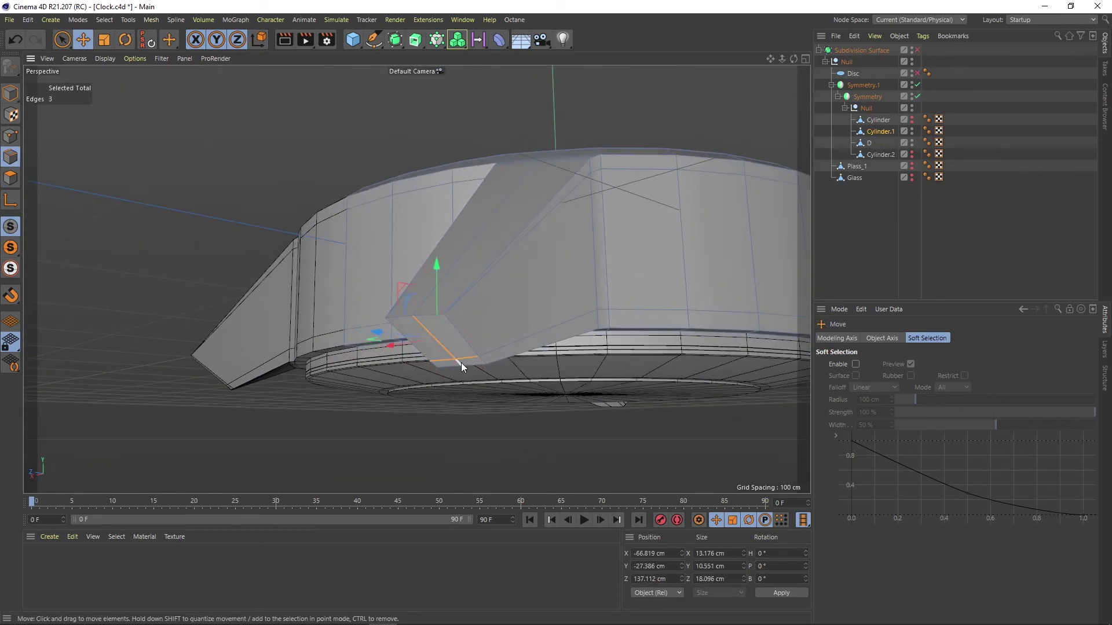
pyautogui.hotkey('ctrl', 'z')
pyautogui.hotkey('ctrl', 'y')
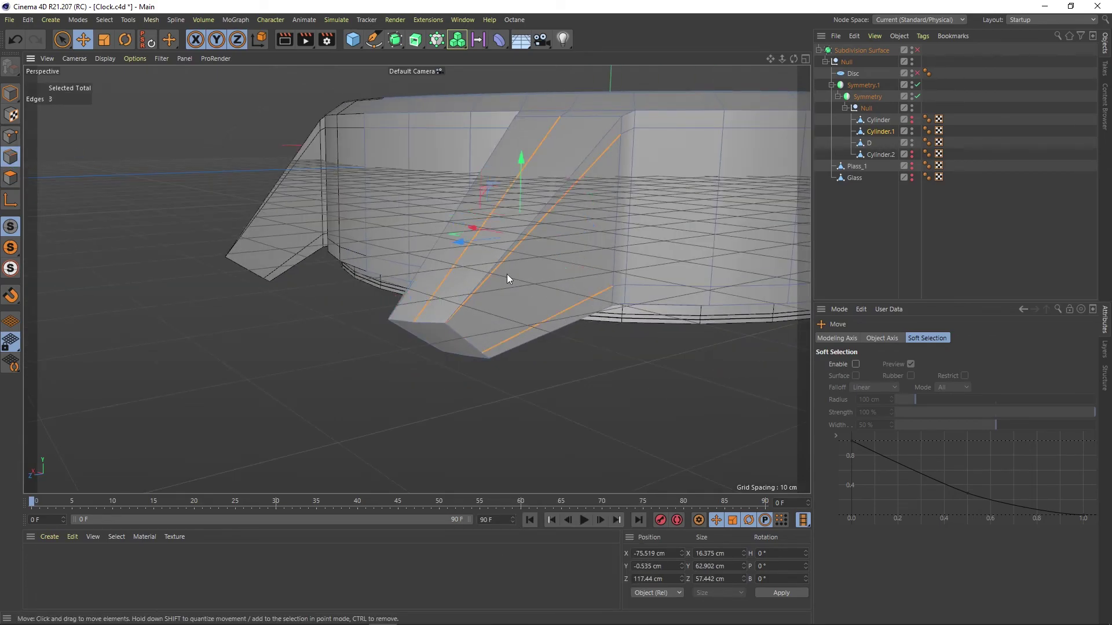
# - Edit the lug's side edges and nudge the lug polygon in Top view
pyautogui.keyDown('alt'); pyautogui.moveTo(506, 274); pyautogui.dragTo(430, 187); pyautogui.keyUp('alt')
pyautogui.rightClick(524, 238)
pyautogui.click(574, 476)
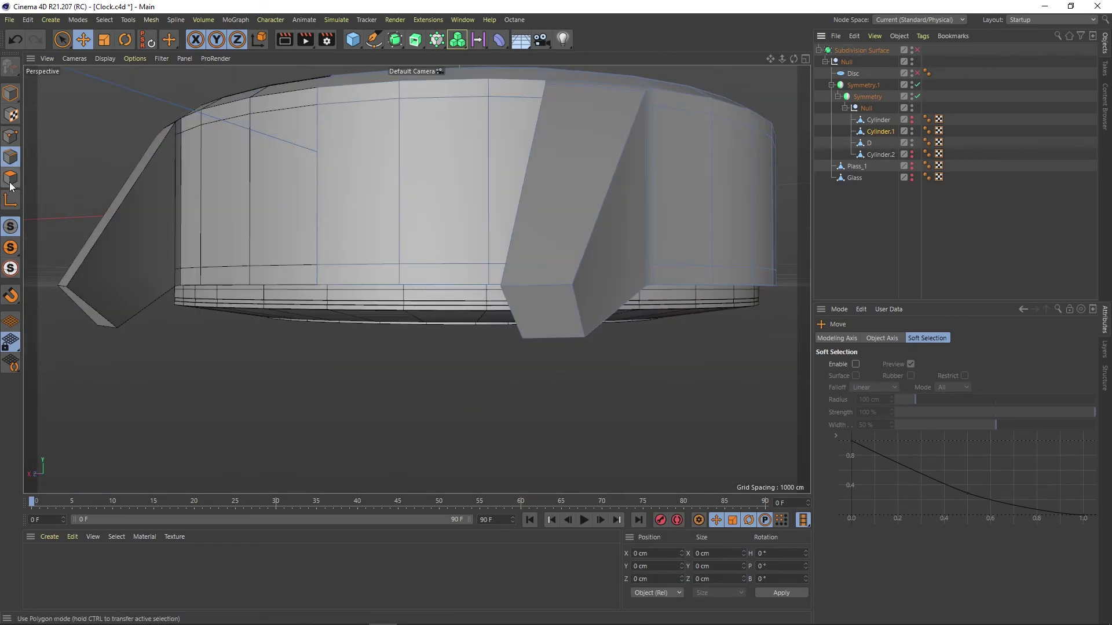
pyautogui.middleClick(570, 238)
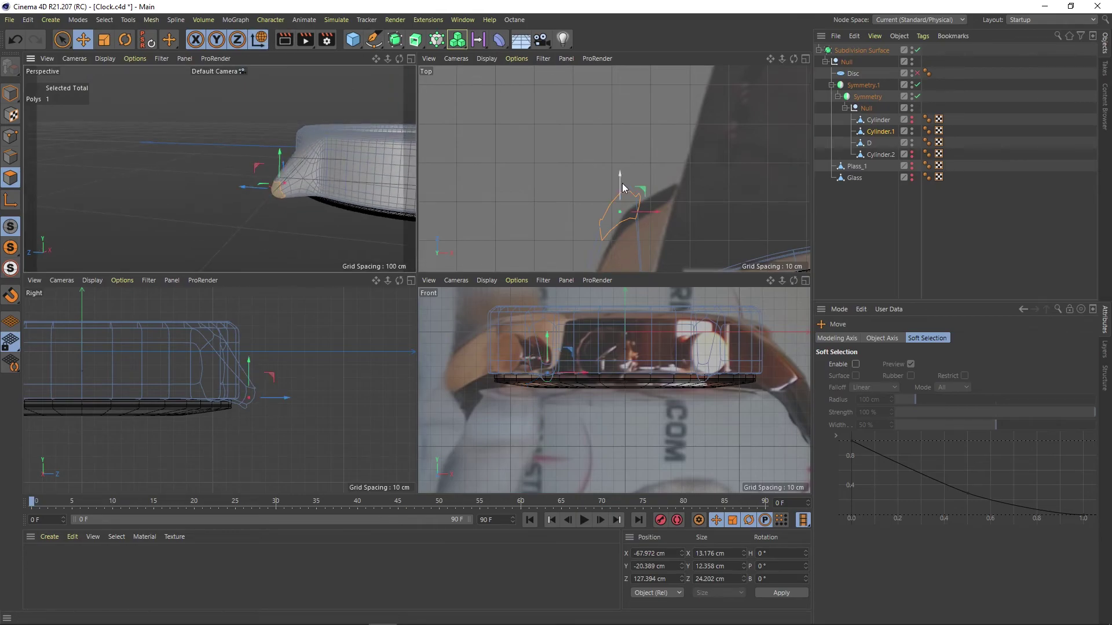
pyautogui.moveTo(620, 187); pyautogui.dragTo(624, 171)
# - Select the case's top row of points in the Front view
pyautogui.press('F1')
pyautogui.moveTo(679, 328)
pyautogui.keyDown('alt'); pyautogui.mouseDown()
pyautogui.moveTo(620, 281)
pyautogui.moveTo(453, 321)
pyautogui.moveTo(463, 234)
pyautogui.moveTo(458, 260)
pyautogui.mouseUp(); pyautogui.keyUp('alt')
pyautogui.middleClick(579, 331)
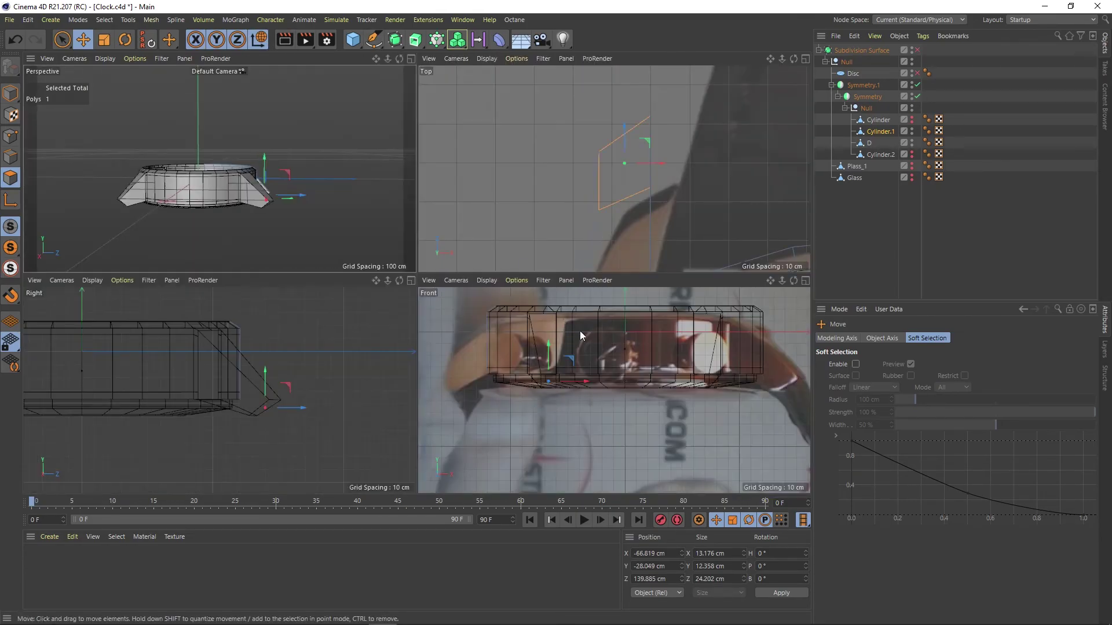
pyautogui.press('9')
pyautogui.click(340, 210)
# - Lower the top points of the lug and view the rim and lug from the side
pyautogui.moveTo(340, 158); pyautogui.dragTo(340, 169)
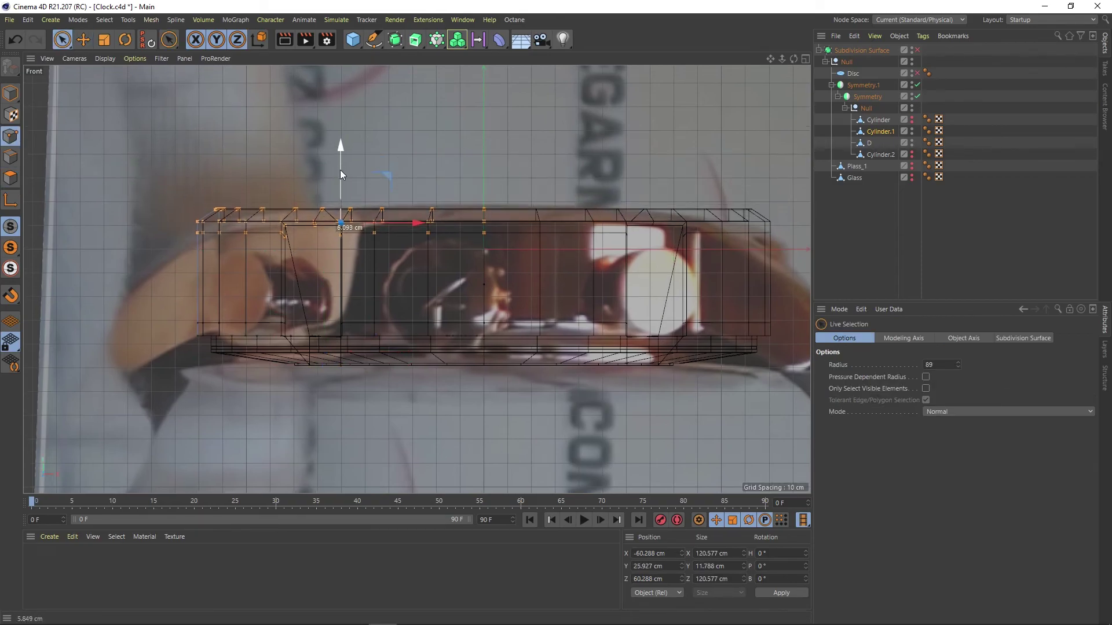
pyautogui.press('F1')
pyautogui.moveTo(407, 288)
pyautogui.keyDown('alt'); pyautogui.mouseDown()
pyautogui.moveTo(351, 294)
pyautogui.moveTo(411, 234)
pyautogui.moveTo(518, 203)
pyautogui.moveTo(459, 279)
pyautogui.moveTo(497, 280)
pyautogui.moveTo(350, 279)
pyautogui.mouseUp(); pyautogui.keyUp('alt')
pyautogui.press('e')
pyautogui.scroll(-2, 350, 278)
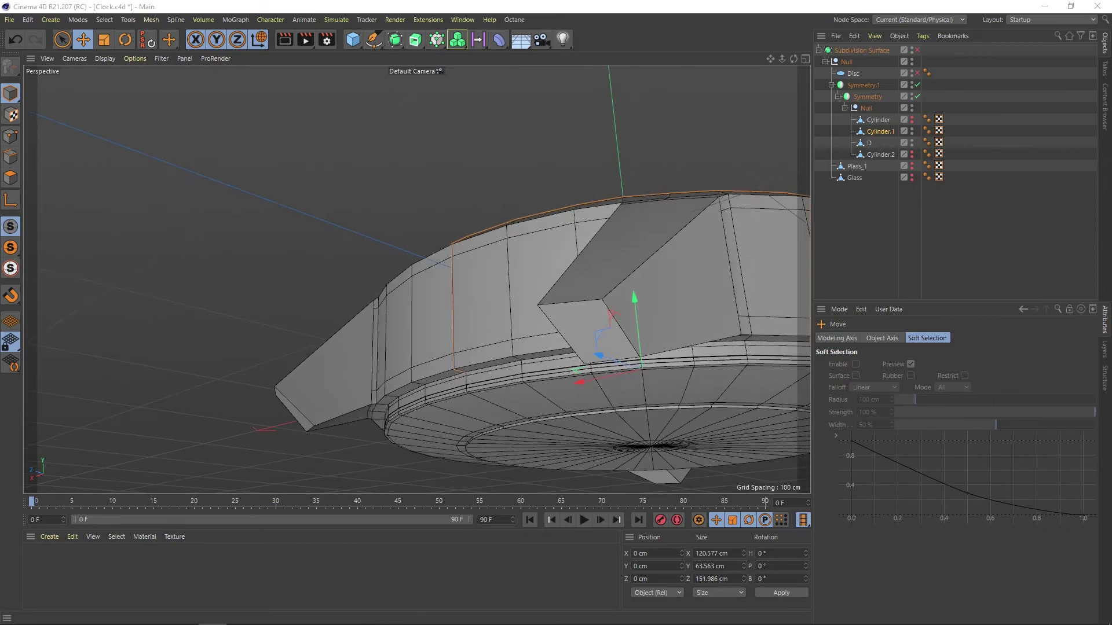
pyautogui.moveTo(742, 296)
pyautogui.keyDown('alt'); pyautogui.mouseDown()
pyautogui.moveTo(576, 342)
pyautogui.moveTo(700, 361)
pyautogui.moveTo(611, 309)
pyautogui.mouseUp(); pyautogui.keyUp('alt')
# - Line-cut along the lug from its corner and preview the smoothing
pyautogui.press('k')
pyautogui.press('k')
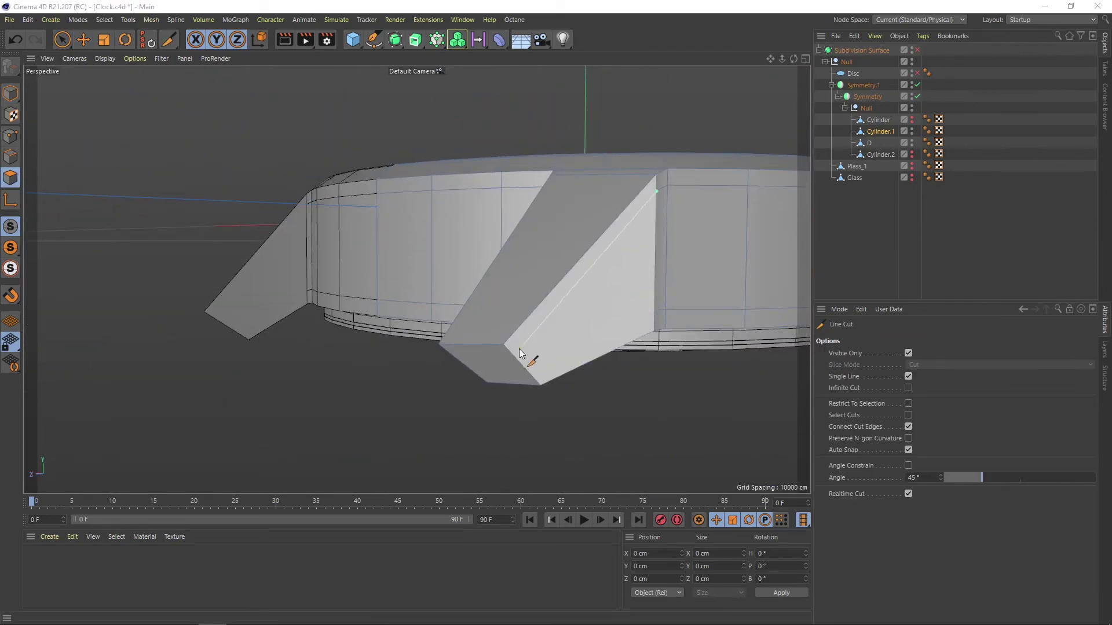
pyautogui.moveTo(519, 349)
pyautogui.keyDown('alt'); pyautogui.mouseDown()
pyautogui.moveTo(360, 204)
pyautogui.moveTo(493, 343)
pyautogui.moveTo(609, 380)
pyautogui.moveTo(573, 397)
pyautogui.moveTo(474, 368)
pyautogui.moveTo(521, 399)
pyautogui.moveTo(574, 404)
pyautogui.moveTo(517, 221)
pyautogui.moveTo(576, 358)
pyautogui.moveTo(548, 334)
pyautogui.moveTo(571, 428)
pyautogui.moveTo(508, 234)
pyautogui.moveTo(495, 273)
pyautogui.moveTo(512, 205)
pyautogui.mouseUp(); pyautogui.keyUp('alt')
pyautogui.click(487, 345)
pyautogui.click(566, 365)
pyautogui.scroll(3, 565, 366)
pyautogui.press('e')
pyautogui.press('q')
pyautogui.scroll(-3, 571, 428)
pyautogui.press('q')
# - Cut a line across the lug starting from its top edge
pyautogui.click(534, 212)
pyautogui.scroll(3, 510, 370)
pyautogui.scroll(-3, 510, 374)
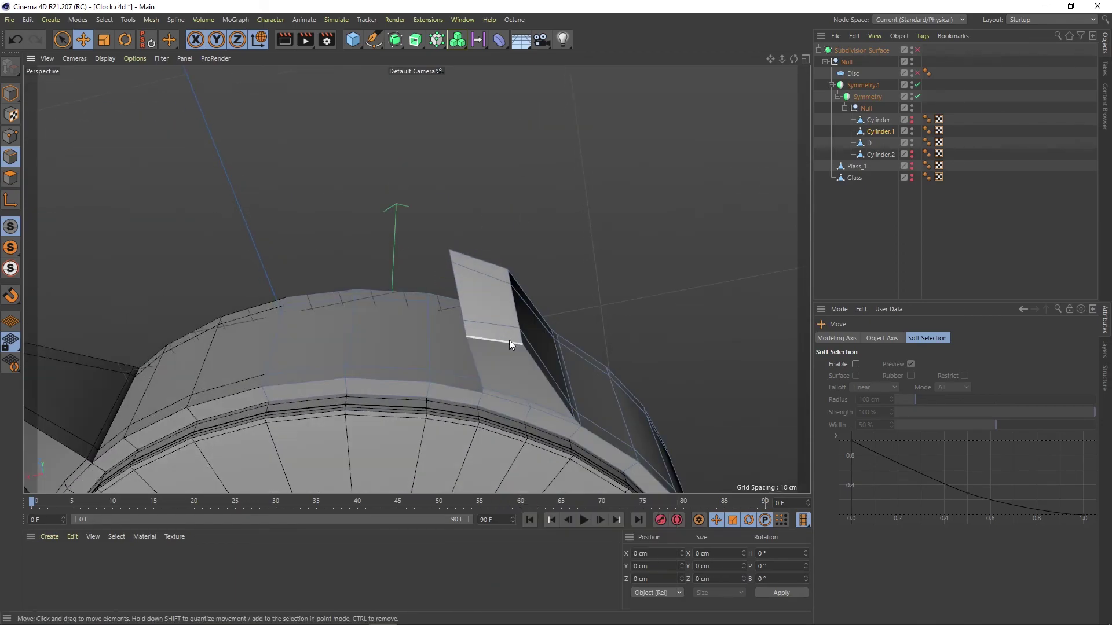
pyautogui.press('k')
pyautogui.press('k')
pyautogui.moveTo(509, 340)
pyautogui.keyDown('alt'); pyautogui.mouseDown()
pyautogui.moveTo(495, 334)
pyautogui.moveTo(468, 362)
pyautogui.moveTo(467, 418)
pyautogui.moveTo(616, 123)
pyautogui.mouseUp(); pyautogui.keyUp('alt')
pyautogui.click(464, 195)
pyautogui.click(466, 417)
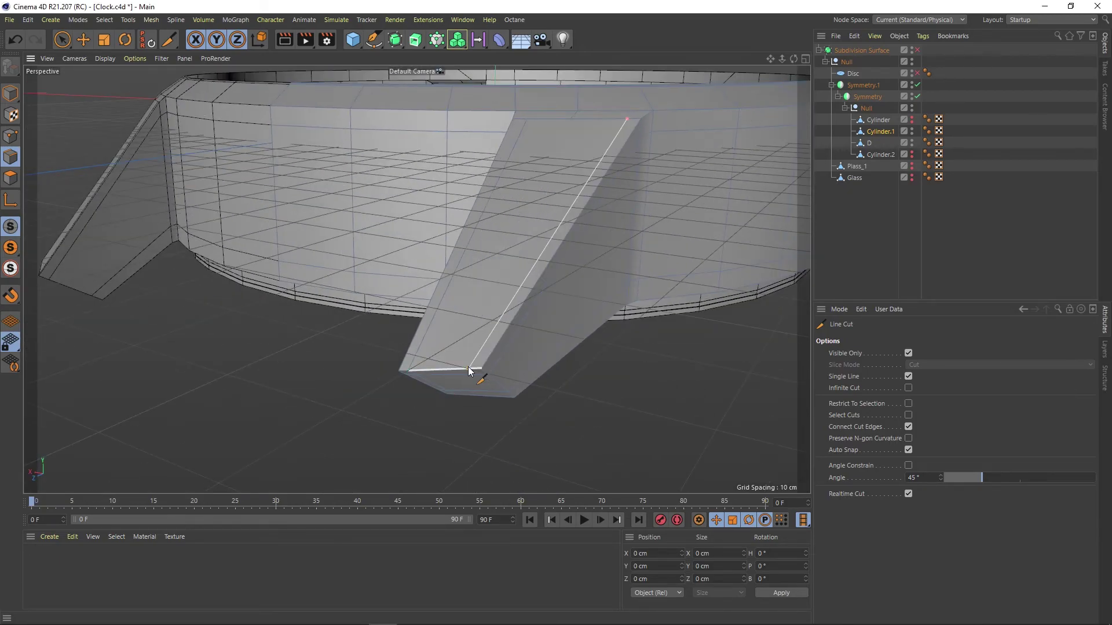
# - Cut from the rim edge to where the lug meets the ring, checking the smoothing
pyautogui.moveTo(472, 373)
pyautogui.keyDown('alt'); pyautogui.mouseDown()
pyautogui.moveTo(529, 341)
pyautogui.moveTo(490, 342)
pyautogui.moveTo(708, 310)
pyautogui.moveTo(578, 281)
pyautogui.mouseUp(); pyautogui.keyUp('alt')
pyautogui.scroll(5, 578, 302)
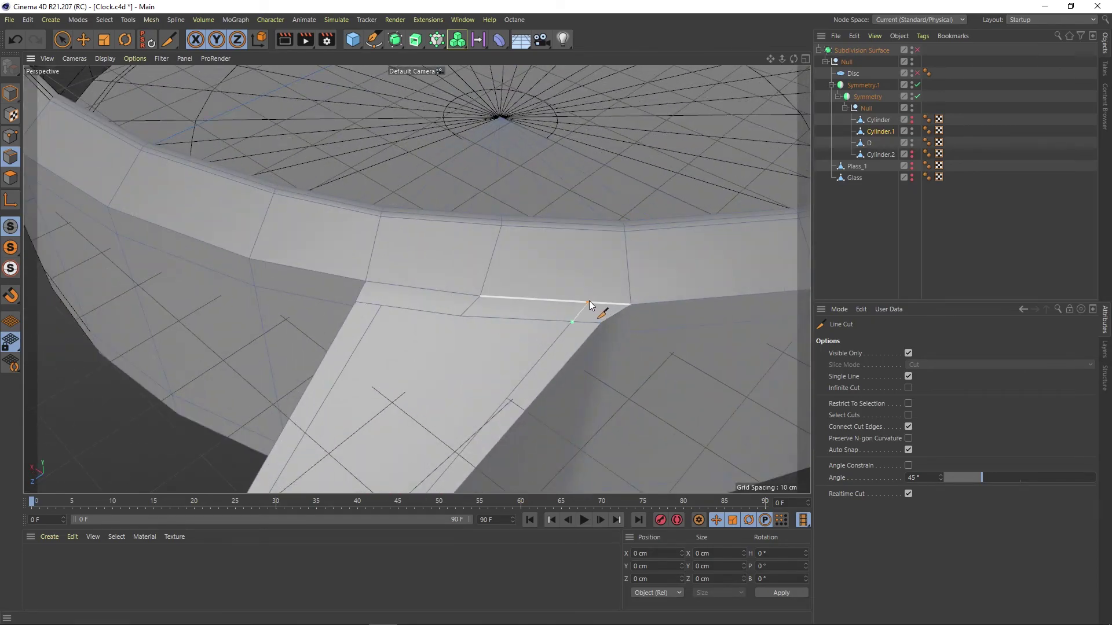
pyautogui.click(586, 301)
pyautogui.click(501, 226)
pyautogui.press('e')
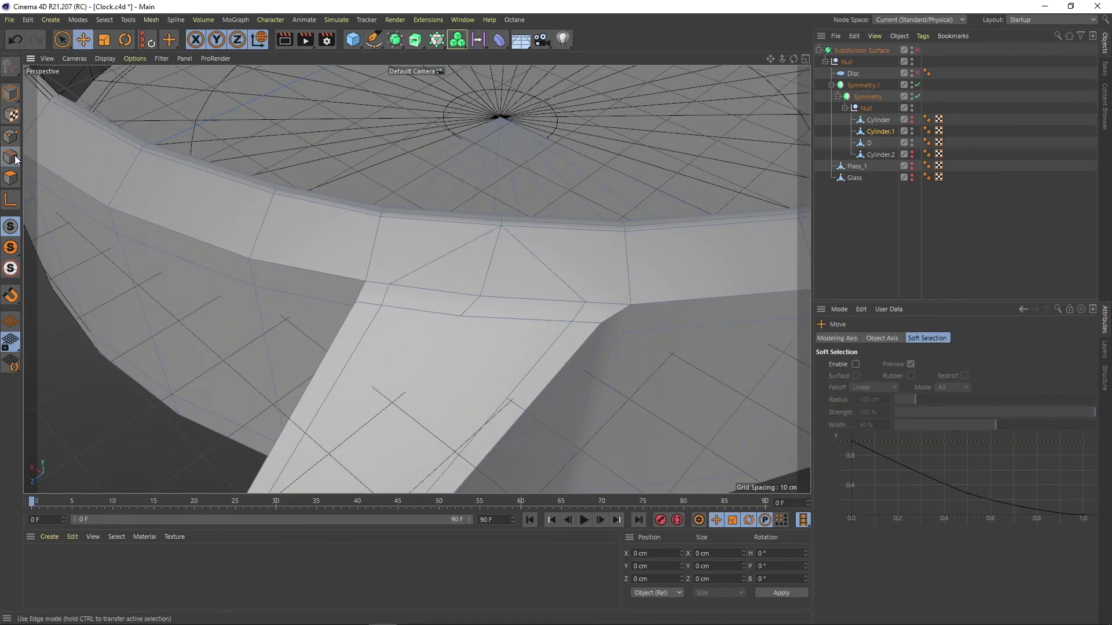
pyautogui.rightClick(495, 231)
pyautogui.click(546, 435)
pyautogui.press('q')
pyautogui.moveTo(446, 265)
pyautogui.keyDown('alt'); pyautogui.mouseDown()
pyautogui.moveTo(630, 199)
pyautogui.moveTo(369, 209)
pyautogui.mouseUp(); pyautogui.keyUp('alt')
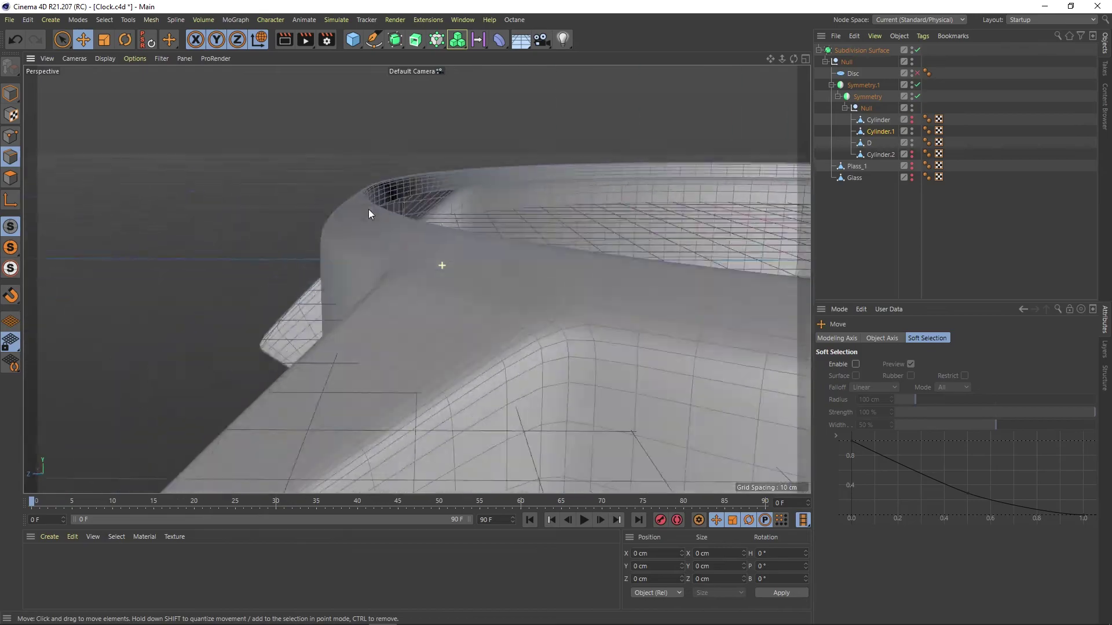
pyautogui.click(917, 50)
# - Select the rim edges and line-cut along the rim's upper edge
pyautogui.scroll(3, 564, 334)
pyautogui.moveTo(564, 334)
pyautogui.keyDown('alt'); pyautogui.mouseDown()
pyautogui.moveTo(770, 232)
pyautogui.moveTo(572, 315)
pyautogui.moveTo(597, 327)
pyautogui.moveTo(584, 353)
pyautogui.moveTo(601, 353)
pyautogui.moveTo(571, 344)
pyautogui.mouseUp(); pyautogui.keyUp('alt')
pyautogui.click(528, 242)
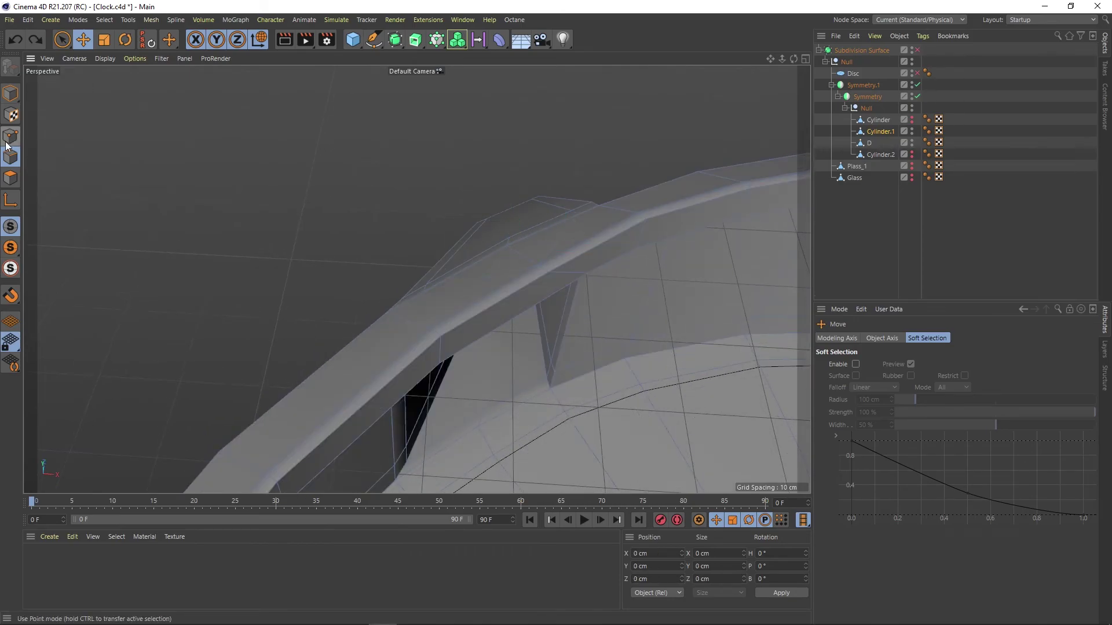
pyautogui.keyDown('shift'); pyautogui.click(543, 272); pyautogui.keyUp('shift')
pyautogui.moveTo(543, 272)
pyautogui.keyDown('alt'); pyautogui.mouseDown()
pyautogui.moveTo(436, 138)
pyautogui.moveTo(504, 232)
pyautogui.moveTo(530, 215)
pyautogui.mouseUp(); pyautogui.keyUp('alt')
pyautogui.rightClick(504, 232)
pyautogui.click(543, 468)
pyautogui.click(527, 216)
pyautogui.click(557, 242)
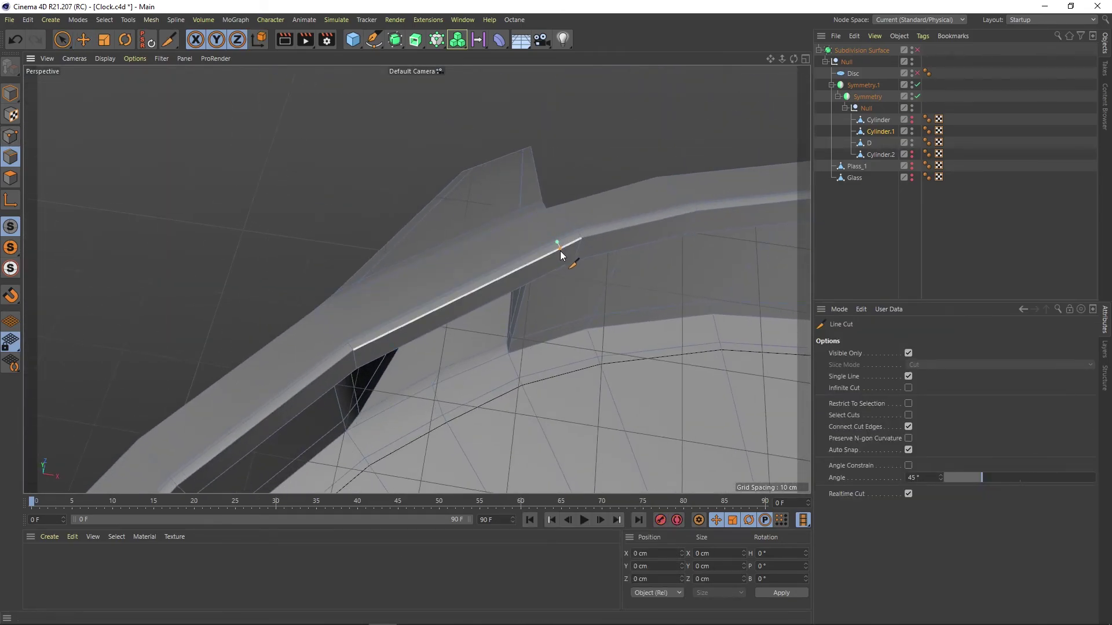
pyautogui.moveTo(561, 251)
pyautogui.keyDown('alt'); pyautogui.mouseDown()
pyautogui.moveTo(556, 288)
pyautogui.moveTo(552, 278)
pyautogui.moveTo(589, 232)
pyautogui.moveTo(405, 294)
pyautogui.moveTo(367, 327)
pyautogui.moveTo(394, 295)
pyautogui.moveTo(457, 351)
pyautogui.moveTo(612, 173)
pyautogui.mouseUp(); pyautogui.keyUp('alt')
# - Switch the viewport to Gouraud Shading and orbit around the smoothed case
pyautogui.press('e')
pyautogui.click(106, 59)
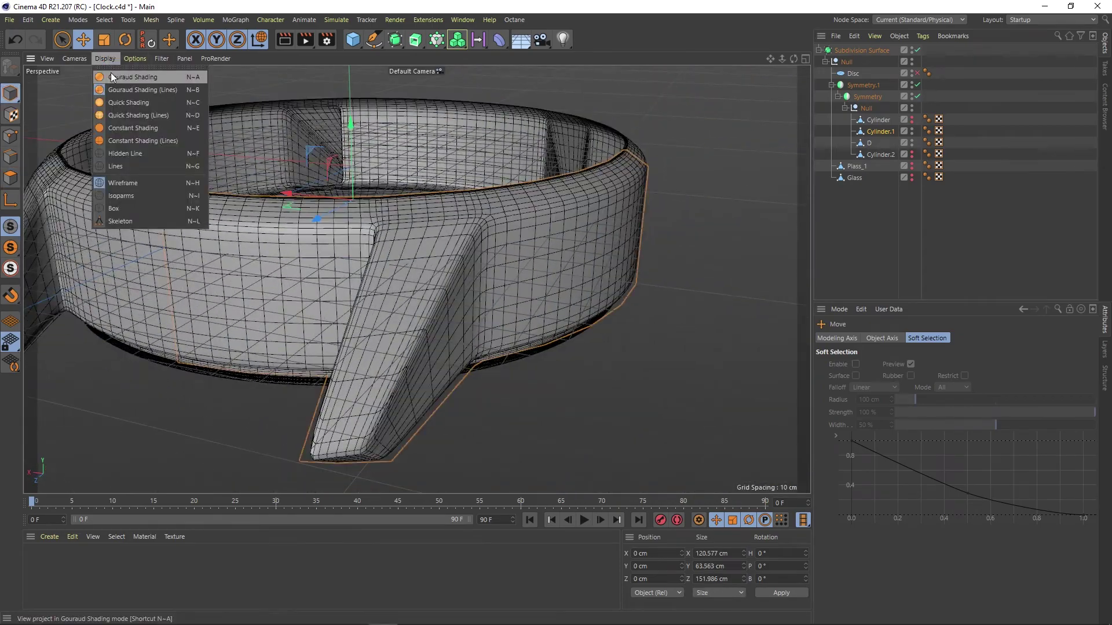
pyautogui.click(124, 78)
pyautogui.moveTo(261, 233)
pyautogui.keyDown('alt'); pyautogui.mouseDown()
pyautogui.moveTo(348, 348)
pyautogui.moveTo(479, 202)
pyautogui.moveTo(383, 215)
pyautogui.moveTo(430, 185)
pyautogui.moveTo(333, 236)
pyautogui.moveTo(490, 181)
pyautogui.mouseUp(); pyautogui.keyUp('alt')
pyautogui.press('q')
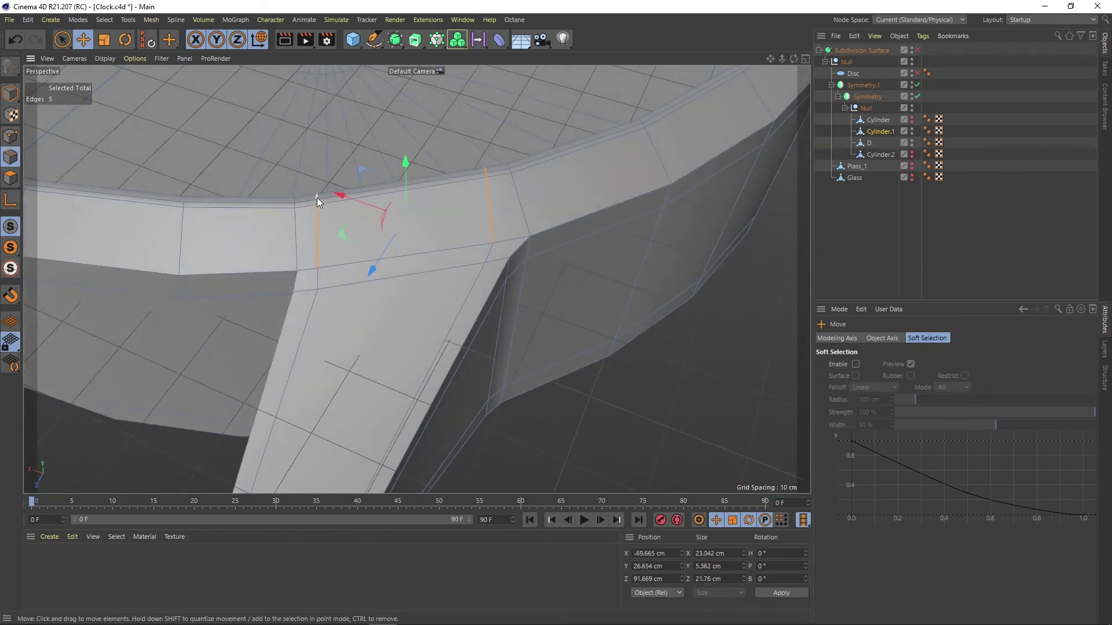
# - Add a Line Cut across the rim near the lug, previewing the smoothed result
pyautogui.rightClick(317, 197)
pyautogui.click(360, 506)
pyautogui.press('q')
pyautogui.moveTo(360, 506)
pyautogui.keyDown('alt'); pyautogui.mouseDown()
pyautogui.moveTo(364, 261)
pyautogui.moveTo(472, 208)
pyautogui.moveTo(354, 293)
pyautogui.moveTo(359, 232)
pyautogui.mouseUp(); pyautogui.keyUp('alt')
pyautogui.click(352, 292)
pyautogui.click(361, 269)
pyautogui.scroll(3, 360, 270)
# - Apply another mesh command on the rim, comparing the case with smoothing on and off
pyautogui.press('e')
pyautogui.scroll(-2, 365, 280)
pyautogui.press('q')
pyautogui.rightClick(359, 233)
pyautogui.click(407, 470)
pyautogui.scroll(-3, 440, 205)
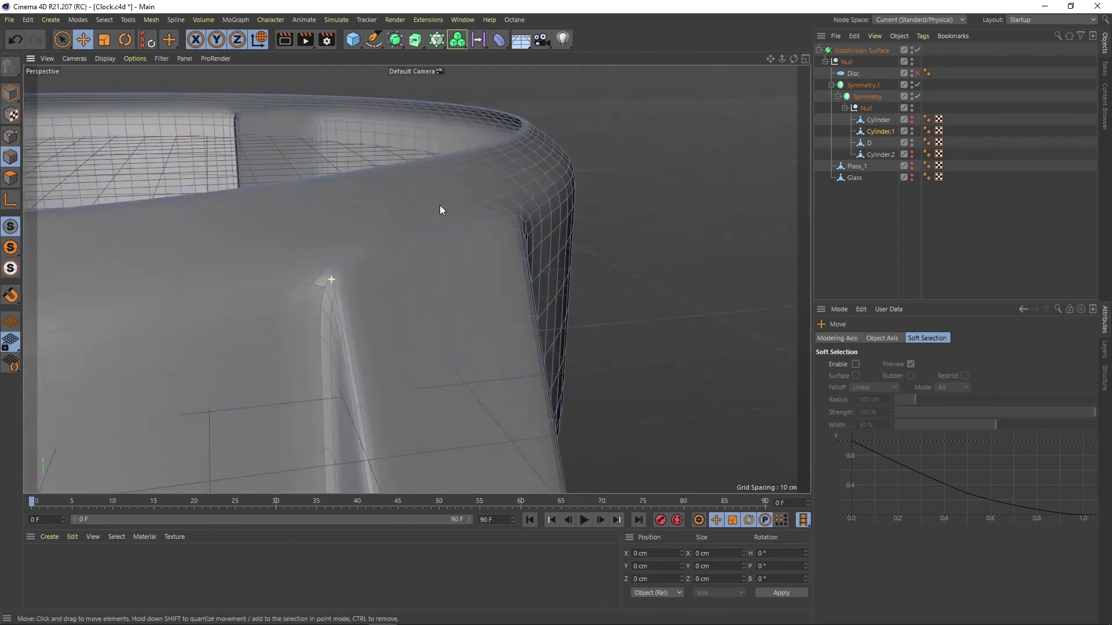
pyautogui.moveTo(440, 206)
pyautogui.keyDown('alt'); pyautogui.mouseDown()
pyautogui.moveTo(462, 283)
pyautogui.moveTo(351, 261)
pyautogui.moveTo(373, 306)
pyautogui.mouseUp(); pyautogui.keyUp('alt')
pyautogui.press('q')
pyautogui.moveTo(328, 224)
pyautogui.keyDown('alt'); pyautogui.mouseDown()
pyautogui.moveTo(319, 154)
pyautogui.moveTo(414, 182)
pyautogui.mouseUp(); pyautogui.keyUp('alt')
# - Select an edge on the rim near the lug in edge mode
pyautogui.press('Return')
pyautogui.scroll(3, 301, 202)
pyautogui.moveTo(302, 203)
pyautogui.keyDown('alt'); pyautogui.mouseDown()
pyautogui.moveTo(308, 168)
pyautogui.moveTo(310, 191)
pyautogui.mouseUp(); pyautogui.keyUp('alt')
pyautogui.press('q')
pyautogui.press('Return')
pyautogui.click(284, 226)
pyautogui.moveTo(284, 229)
pyautogui.keyDown('alt'); pyautogui.mouseDown()
pyautogui.moveTo(311, 255)
pyautogui.moveTo(204, 149)
pyautogui.moveTo(451, 155)
pyautogui.moveTo(203, 163)
pyautogui.moveTo(470, 241)
pyautogui.mouseUp(); pyautogui.keyUp('alt')
pyautogui.press('q')
# - Draw a line cut along the rim edge near the lug
pyautogui.press('q')
pyautogui.press('k')
pyautogui.press('k')
pyautogui.moveTo(340, 262)
pyautogui.keyDown('alt'); pyautogui.mouseDown()
pyautogui.moveTo(368, 139)
pyautogui.moveTo(361, 173)
pyautogui.mouseUp(); pyautogui.keyUp('alt')
# - Orbit and zoom around the rim and lug junction to inspect the new cuts
pyautogui.press('q')
pyautogui.moveTo(360, 174); pyautogui.dragTo(490, 231)
pyautogui.moveTo(336, 195)
pyautogui.keyDown('alt'); pyautogui.mouseDown()
pyautogui.moveTo(457, 177)
pyautogui.moveTo(568, 230)
pyautogui.moveTo(359, 227)
pyautogui.moveTo(416, 157)
pyautogui.moveTo(422, 235)
pyautogui.moveTo(455, 267)
pyautogui.mouseUp(); pyautogui.keyUp('alt')
pyautogui.keyDown('alt'); pyautogui.moveTo(455, 267); pyautogui.dragTo(345, 298, button='right'); pyautogui.keyUp('alt')
pyautogui.moveTo(345, 297)
pyautogui.keyDown('alt'); pyautogui.mouseDown()
pyautogui.moveTo(445, 374)
pyautogui.moveTo(484, 271)
pyautogui.mouseUp(); pyautogui.keyUp('alt')
pyautogui.press('q')
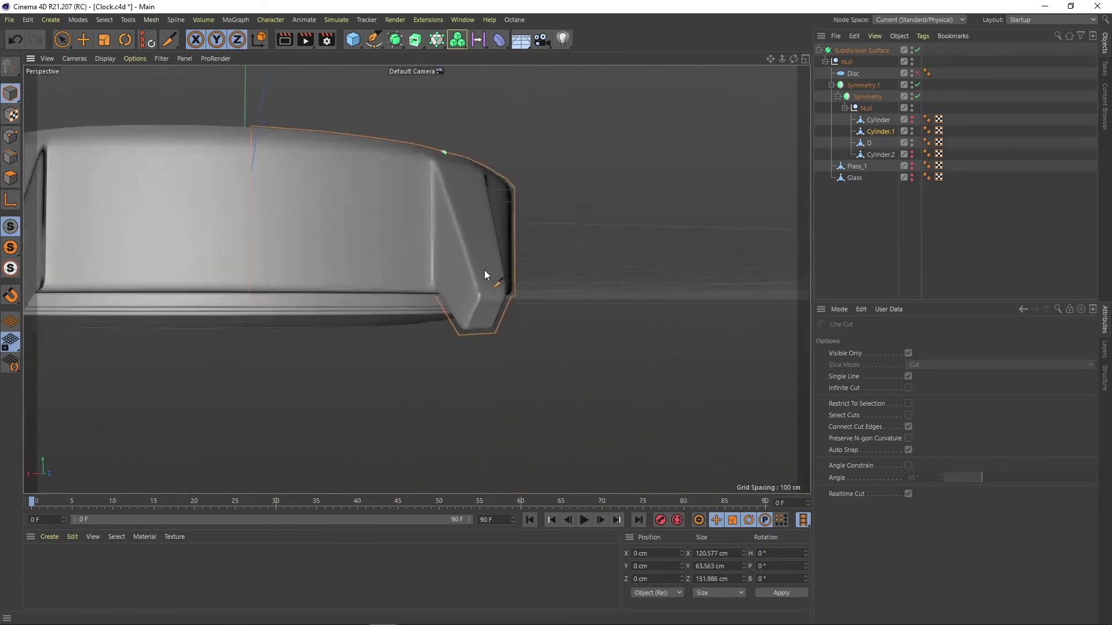
pyautogui.keyDown('alt'); pyautogui.moveTo(484, 270); pyautogui.dragTo(406, 232, button='right'); pyautogui.keyUp('alt')
pyautogui.keyDown('alt'); pyautogui.moveTo(406, 232); pyautogui.dragTo(366, 202); pyautogui.keyUp('alt')
pyautogui.keyDown('alt'); pyautogui.moveTo(366, 203); pyautogui.dragTo(519, 260, button='right'); pyautogui.keyUp('alt')
# - Preview an edge loop cut across the lug
pyautogui.press('k')
pyautogui.press('l')
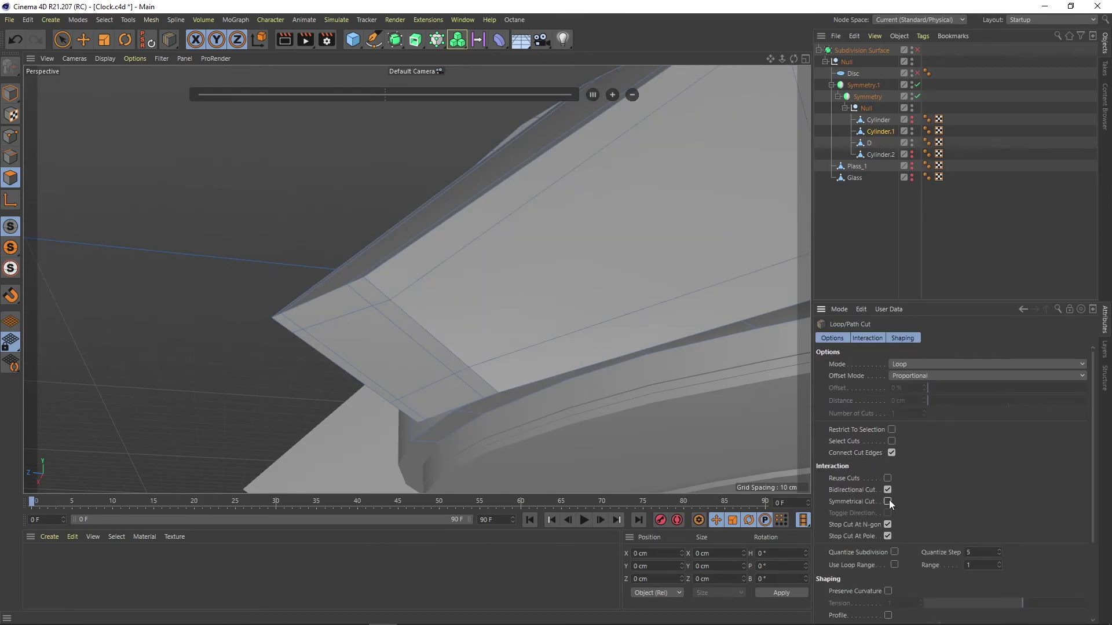
pyautogui.press('q')
pyautogui.scroll(-5, 508, 290)
pyautogui.keyDown('alt'); pyautogui.moveTo(507, 290); pyautogui.dragTo(411, 266); pyautogui.keyUp('alt')
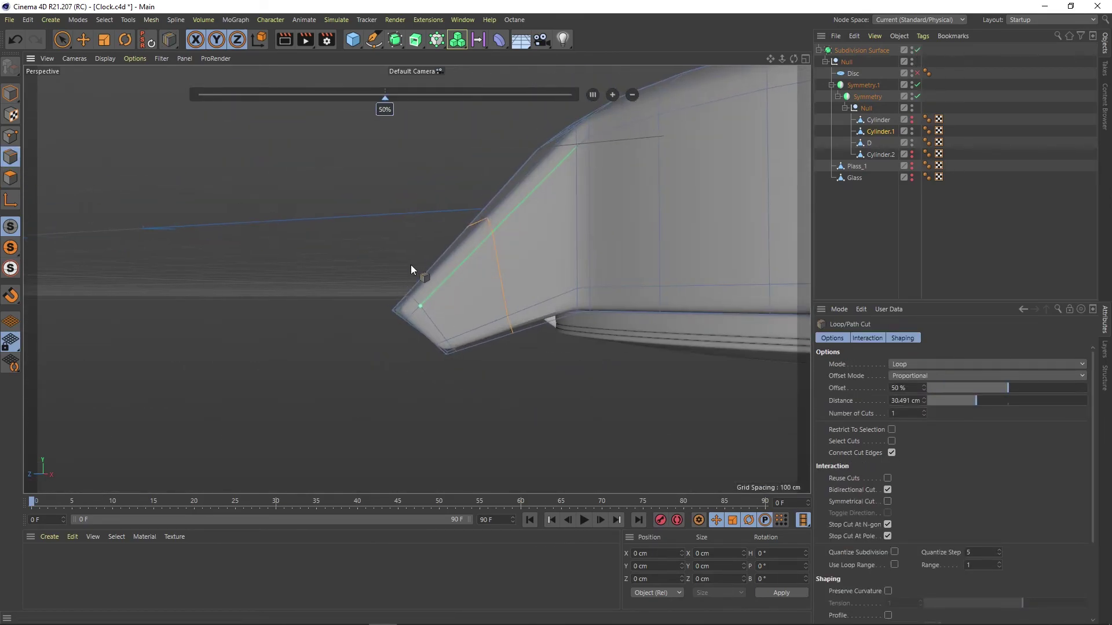
# - Switch to loop selection and zoom in close on the lug's rim edge
pyautogui.press('u')
pyautogui.press('l')
pyautogui.press('q')
pyautogui.keyDown('alt'); pyautogui.moveTo(411, 265); pyautogui.dragTo(477, 187, button='right'); pyautogui.keyUp('alt')
pyautogui.keyDown('alt'); pyautogui.moveTo(477, 187); pyautogui.dragTo(526, 237); pyautogui.keyUp('alt')
pyautogui.moveTo(637, 261)
pyautogui.keyDown('alt'); pyautogui.mouseDown()
pyautogui.moveTo(711, 293)
pyautogui.moveTo(40, 238)
pyautogui.moveTo(478, 302)
pyautogui.mouseUp(); pyautogui.keyUp('alt')
pyautogui.moveTo(479, 302)
pyautogui.keyDown('alt'); pyautogui.mouseDown(button='right')
pyautogui.moveTo(589, 442)
pyautogui.moveTo(404, 295)
pyautogui.moveTo(508, 346)
pyautogui.mouseUp(button='right'); pyautogui.keyUp('alt')
# - Place a short line cut on the rim edge and select an edge there
pyautogui.press('k')
pyautogui.press('k')
pyautogui.moveTo(507, 346)
pyautogui.keyDown('alt'); pyautogui.mouseDown()
pyautogui.moveTo(437, 292)
pyautogui.moveTo(505, 342)
pyautogui.mouseUp(); pyautogui.keyUp('alt')
pyautogui.click(501, 343)
pyautogui.moveTo(447, 265)
pyautogui.keyDown('alt'); pyautogui.mouseDown(button='right')
pyautogui.moveTo(442, 428)
pyautogui.moveTo(445, 351)
pyautogui.mouseUp(button='right'); pyautogui.keyUp('alt')
pyautogui.press('e')
pyautogui.click(463, 326)
# - Draw a line cut down the length of the lug
pyautogui.keyDown('alt'); pyautogui.moveTo(465, 324); pyautogui.dragTo(444, 244); pyautogui.keyUp('alt')
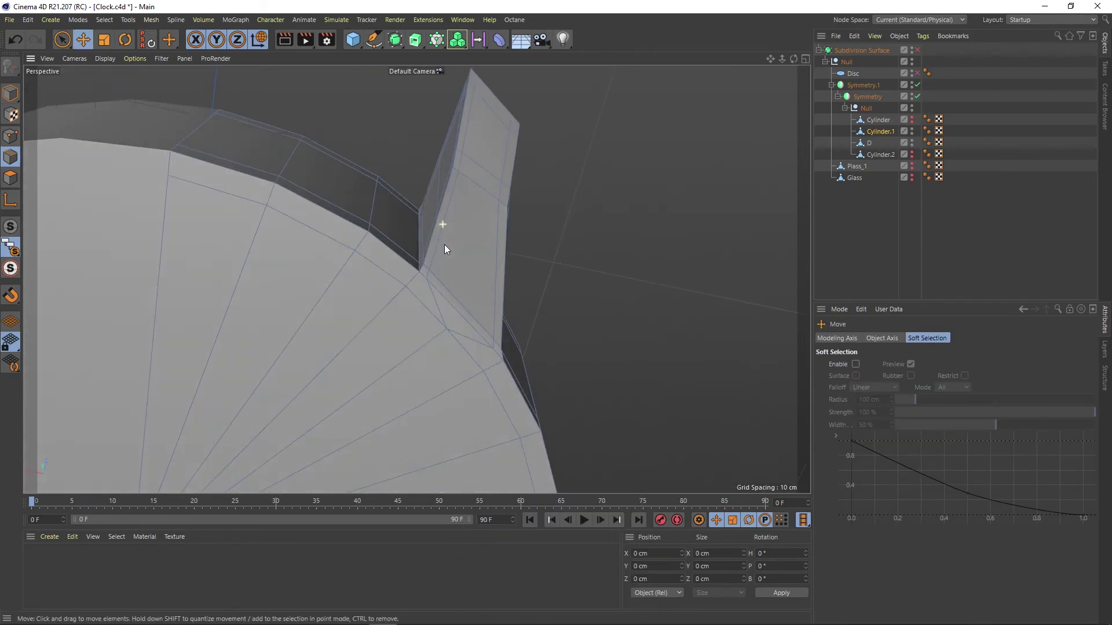
pyautogui.keyDown('alt'); pyautogui.moveTo(444, 244); pyautogui.dragTo(418, 279, button='right'); pyautogui.keyUp('alt')
pyautogui.keyDown('alt'); pyautogui.moveTo(418, 278); pyautogui.dragTo(497, 255); pyautogui.keyUp('alt')
pyautogui.keyDown('alt'); pyautogui.moveTo(497, 254); pyautogui.dragTo(563, 240, button='right'); pyautogui.keyUp('alt')
pyautogui.press('k')
pyautogui.press('k')
pyautogui.moveTo(409, 238)
pyautogui.mouseDown()
pyautogui.moveTo(414, 303)
pyautogui.moveTo(190, 272)
pyautogui.moveTo(658, 200)
pyautogui.mouseUp()
pyautogui.press('k')
pyautogui.press('k')
# - Raise the selected lug edges slightly, undoing a first attempt
pyautogui.moveTo(508, 141)
pyautogui.mouseDown()
pyautogui.moveTo(532, 244)
pyautogui.moveTo(393, 279)
pyautogui.mouseUp()
pyautogui.press('e')
pyautogui.press('q')
pyautogui.keyDown('alt'); pyautogui.moveTo(394, 278); pyautogui.dragTo(480, 388, button='right'); pyautogui.keyUp('alt')
pyautogui.moveTo(480, 388)
pyautogui.keyDown('alt'); pyautogui.mouseDown()
pyautogui.moveTo(430, 240)
pyautogui.moveTo(411, 284)
pyautogui.moveTo(437, 308)
pyautogui.moveTo(394, 270)
pyautogui.moveTo(405, 261)
pyautogui.moveTo(419, 290)
pyautogui.moveTo(433, 258)
pyautogui.mouseUp(); pyautogui.keyUp('alt')
pyautogui.press('r')
pyautogui.hotkey('ctrl', 'z')
pyautogui.press('e')
pyautogui.moveTo(434, 257)
pyautogui.keyDown('alt'); pyautogui.mouseDown()
pyautogui.moveTo(456, 269)
pyautogui.moveTo(437, 251)
pyautogui.moveTo(462, 241)
pyautogui.moveTo(638, 309)
pyautogui.moveTo(463, 260)
pyautogui.moveTo(438, 353)
pyautogui.moveTo(450, 346)
pyautogui.moveTo(406, 350)
pyautogui.moveTo(435, 364)
pyautogui.moveTo(466, 203)
pyautogui.moveTo(521, 388)
pyautogui.moveTo(452, 308)
pyautogui.moveTo(476, 302)
pyautogui.moveTo(203, 238)
pyautogui.mouseUp(); pyautogui.keyUp('alt')
# - Slide a lug point along its edge using the Slide tool
pyautogui.click(10, 136)
pyautogui.rightClick(450, 338)
pyautogui.click(488, 441)
pyautogui.scroll(3, 452, 308)
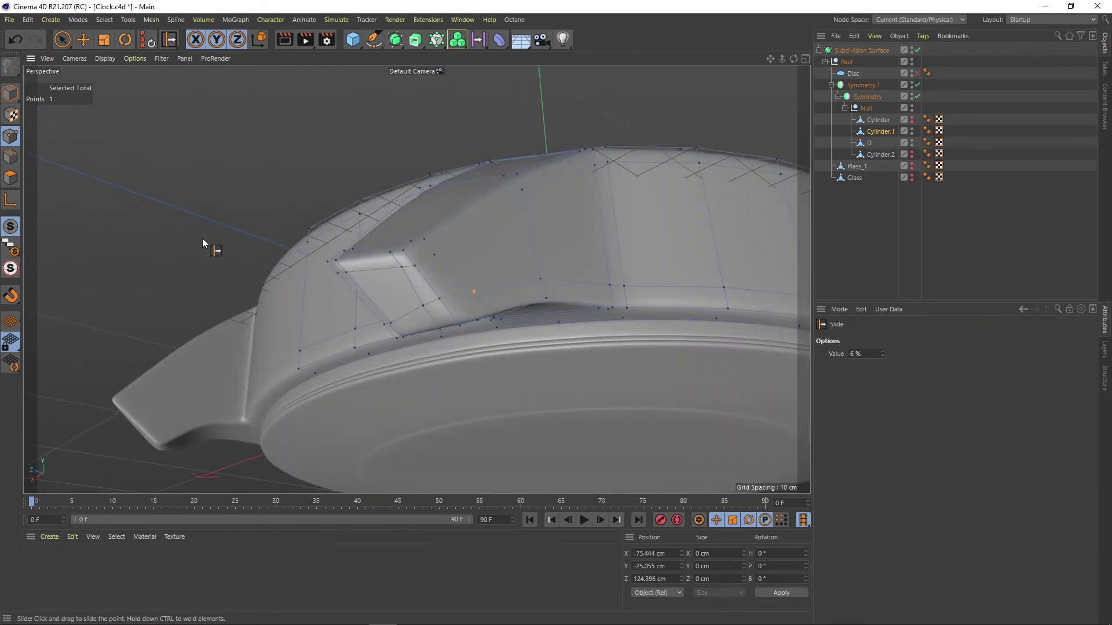
pyautogui.click(10, 93)
pyautogui.moveTo(288, 241)
pyautogui.keyDown('alt'); pyautogui.mouseDown()
pyautogui.moveTo(555, 271)
pyautogui.moveTo(449, 275)
pyautogui.moveTo(423, 326)
pyautogui.moveTo(70, 151)
pyautogui.mouseUp(); pyautogui.keyUp('alt')
pyautogui.press('Return')
pyautogui.click(411, 305)
# - Paint-select the points at the lug tip from a side view
pyautogui.click(10, 94)
pyautogui.press('e')
pyautogui.moveTo(550, 201)
pyautogui.keyDown('alt'); pyautogui.mouseDown()
pyautogui.moveTo(691, 271)
pyautogui.moveTo(442, 307)
pyautogui.moveTo(573, 307)
pyautogui.moveTo(600, 295)
pyautogui.moveTo(473, 359)
pyautogui.moveTo(493, 347)
pyautogui.mouseUp(); pyautogui.keyUp('alt')
pyautogui.press('Return')
pyautogui.moveTo(637, 324)
pyautogui.keyDown('alt'); pyautogui.mouseDown()
pyautogui.moveTo(528, 373)
pyautogui.moveTo(359, 376)
pyautogui.mouseUp(); pyautogui.keyUp('alt')
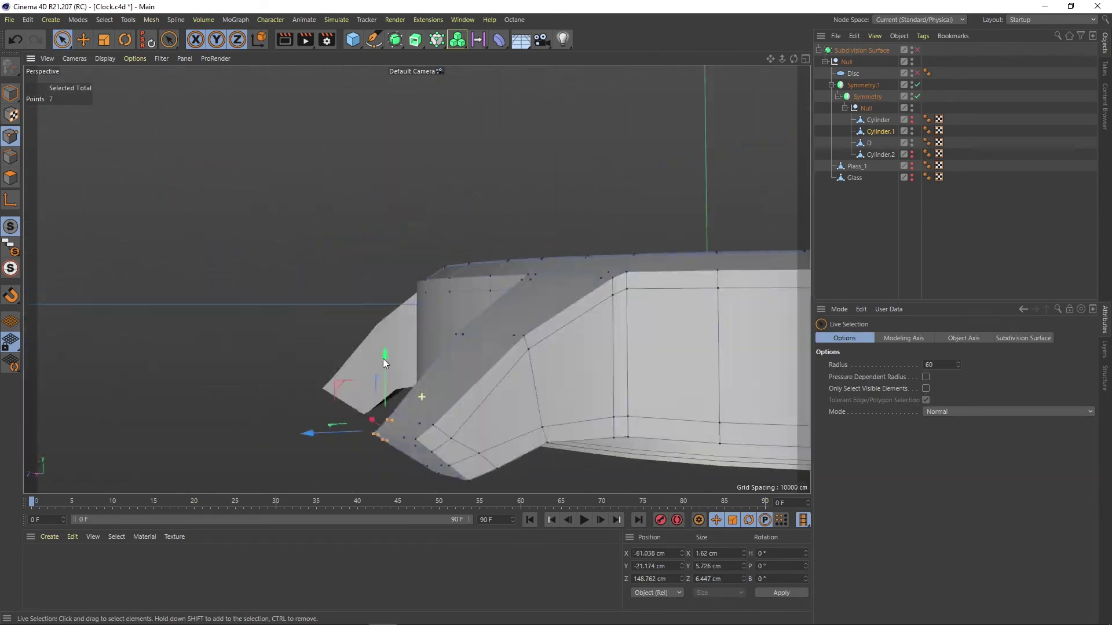
pyautogui.moveTo(388, 432)
pyautogui.mouseDown()
pyautogui.moveTo(527, 357)
pyautogui.moveTo(541, 381)
pyautogui.moveTo(495, 351)
pyautogui.mouseUp()
pyautogui.click(438, 407)
# - Select the edge loop and extra edges where the lug meets the band
pyautogui.press('q')
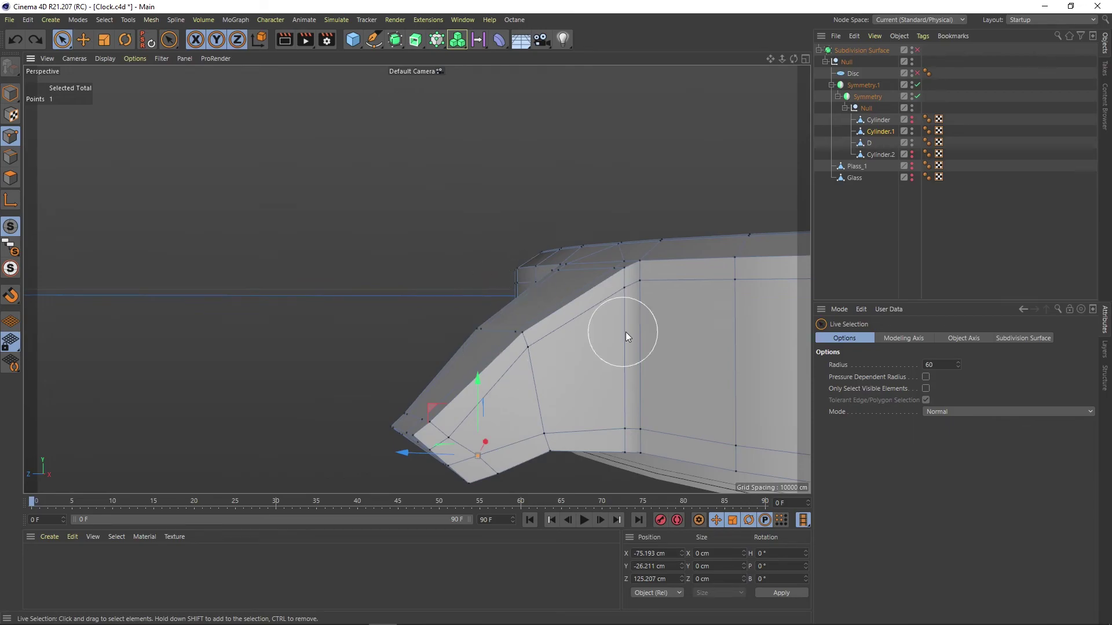
pyautogui.press('e')
pyautogui.hotkey('ctrl', 'shift', 'z')
pyautogui.press('Return')
pyautogui.keyDown('shift'); pyautogui.doubleClick(481, 452); pyautogui.keyUp('shift')
pyautogui.moveTo(481, 451)
pyautogui.keyDown('alt'); pyautogui.mouseDown()
pyautogui.moveTo(345, 313)
pyautogui.moveTo(498, 329)
pyautogui.moveTo(534, 367)
pyautogui.moveTo(520, 218)
pyautogui.mouseUp(); pyautogui.keyUp('alt')
pyautogui.click(151, 20)
pyautogui.click(187, 255)
# - Dissolve the selected lug edges, then disable the Subdivision Surface to show the cage
pyautogui.rightClick(452, 234)
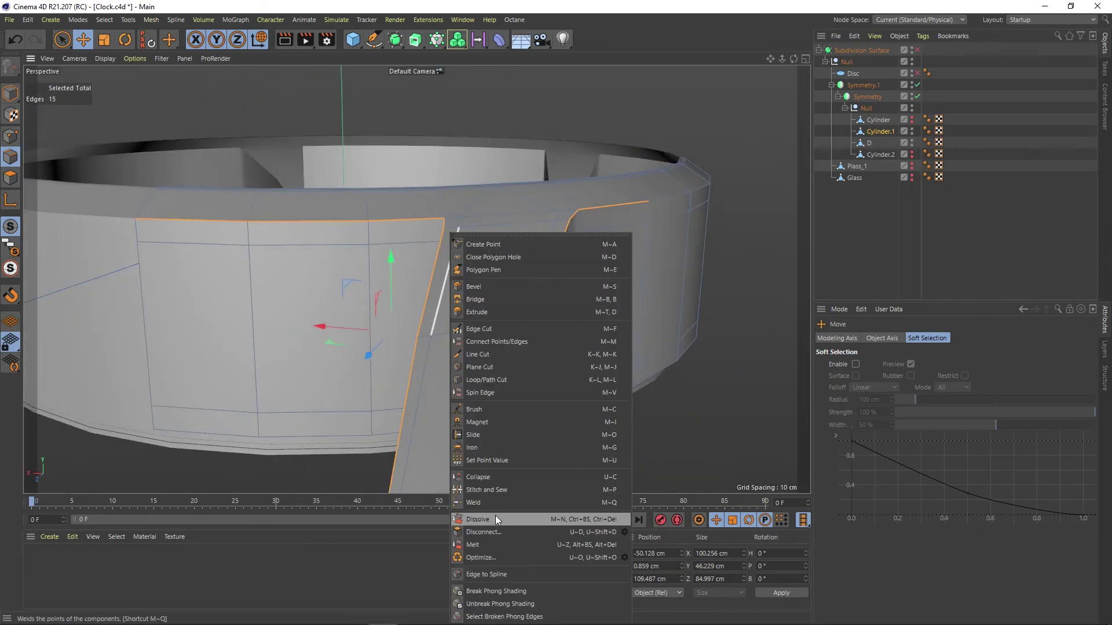
pyautogui.click(496, 521)
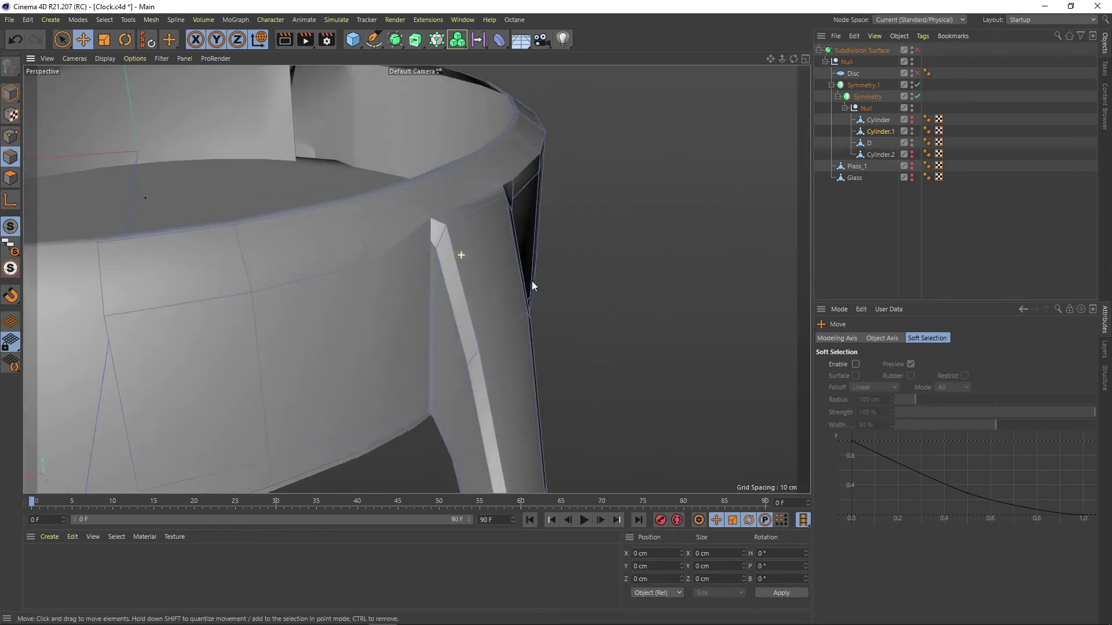
pyautogui.moveTo(532, 280)
pyautogui.keyDown('alt'); pyautogui.mouseDown()
pyautogui.moveTo(500, 252)
pyautogui.moveTo(464, 275)
pyautogui.moveTo(459, 214)
pyautogui.mouseUp(); pyautogui.keyUp('alt')
pyautogui.hotkey('ctrl', 'z')
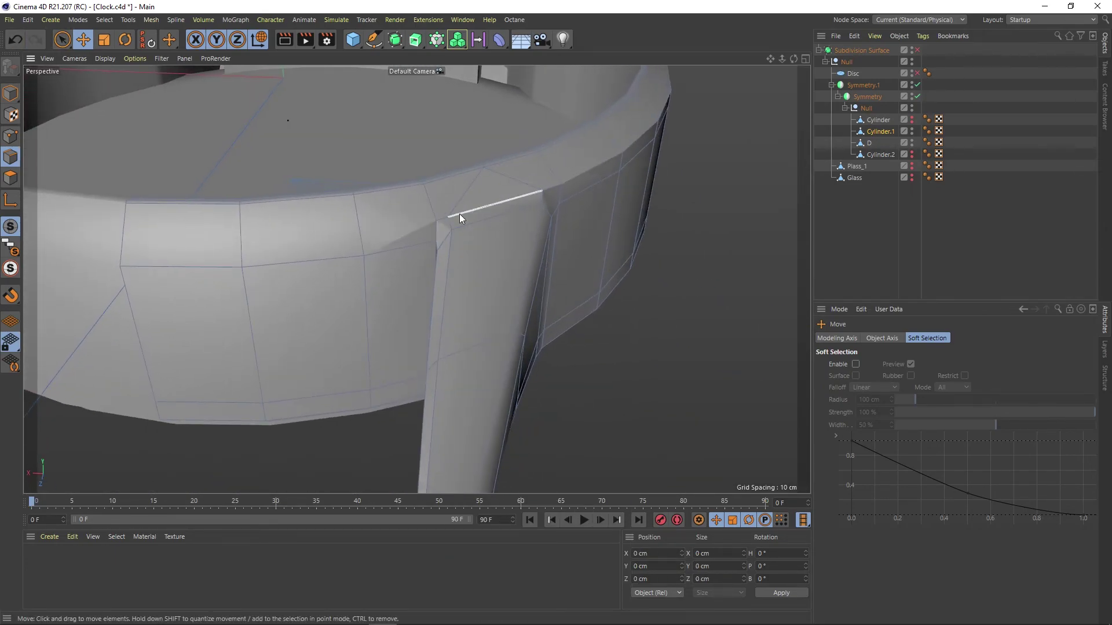
pyautogui.press('q')
pyautogui.click(917, 49)
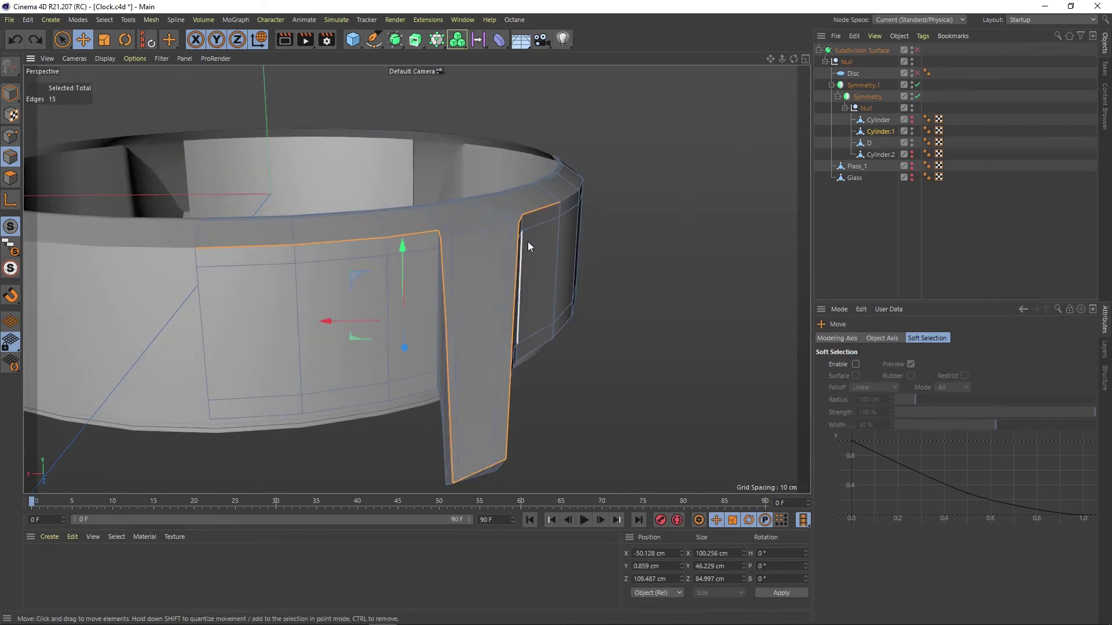
# - Merge the selected edges at the lug's top corner
pyautogui.keyDown('ctrl'); pyautogui.doubleClick(408, 237); pyautogui.keyUp('ctrl')
pyautogui.keyDown('alt'); pyautogui.moveTo(540, 213); pyautogui.dragTo(493, 305); pyautogui.keyUp('alt')
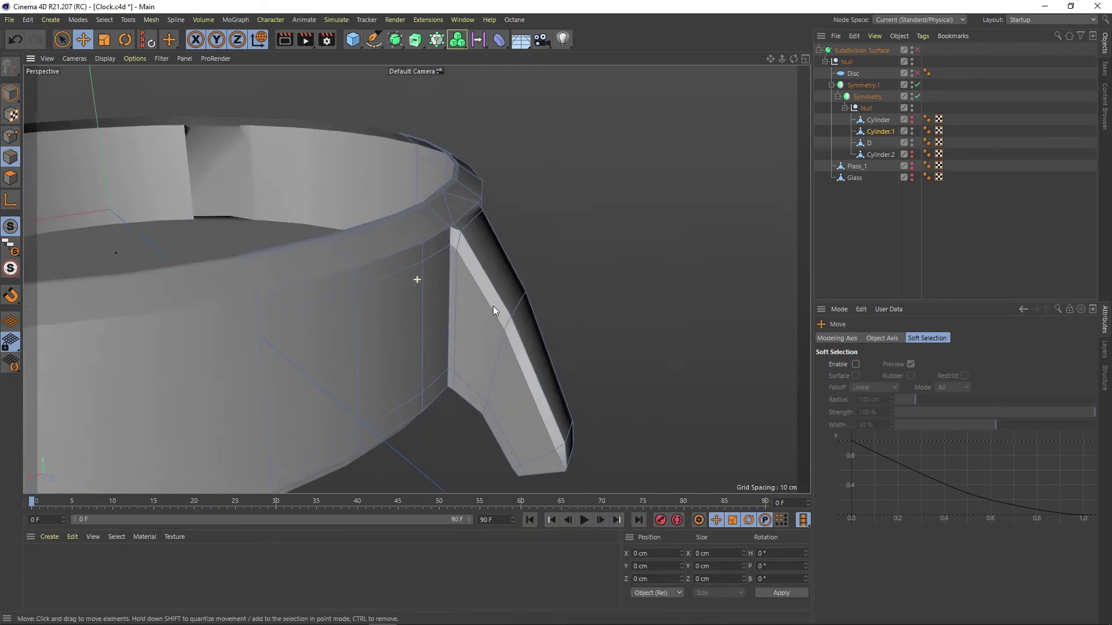
pyautogui.scroll(5, 287, 227)
pyautogui.scroll(-3, 372, 223)
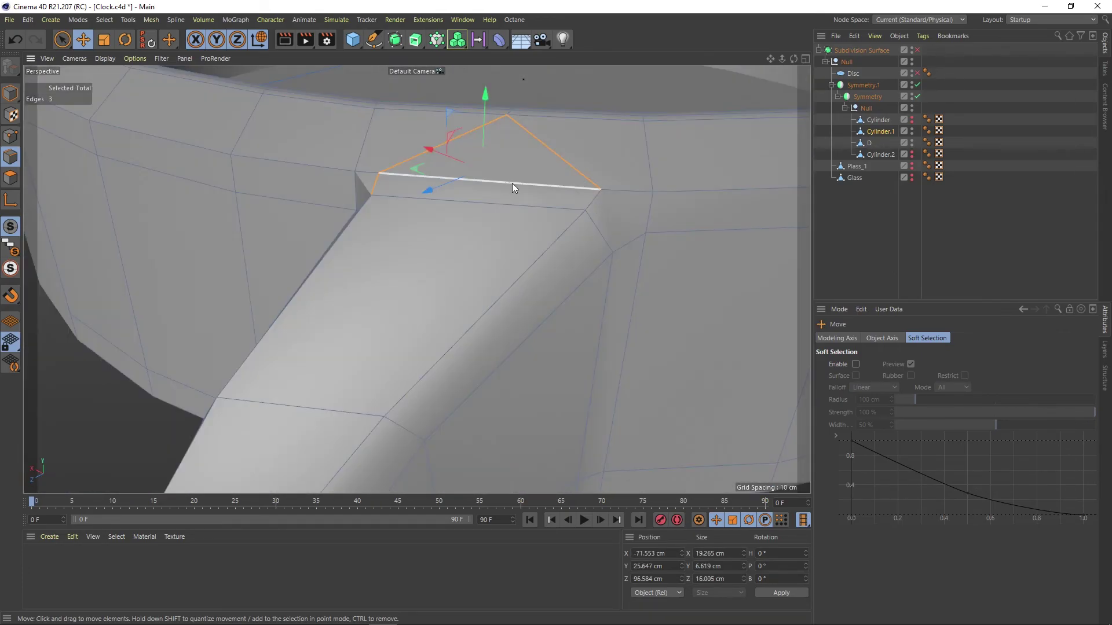
pyautogui.click(511, 183)
pyautogui.rightClick(480, 170)
pyautogui.click(491, 234)
pyautogui.scroll(-3, 491, 233)
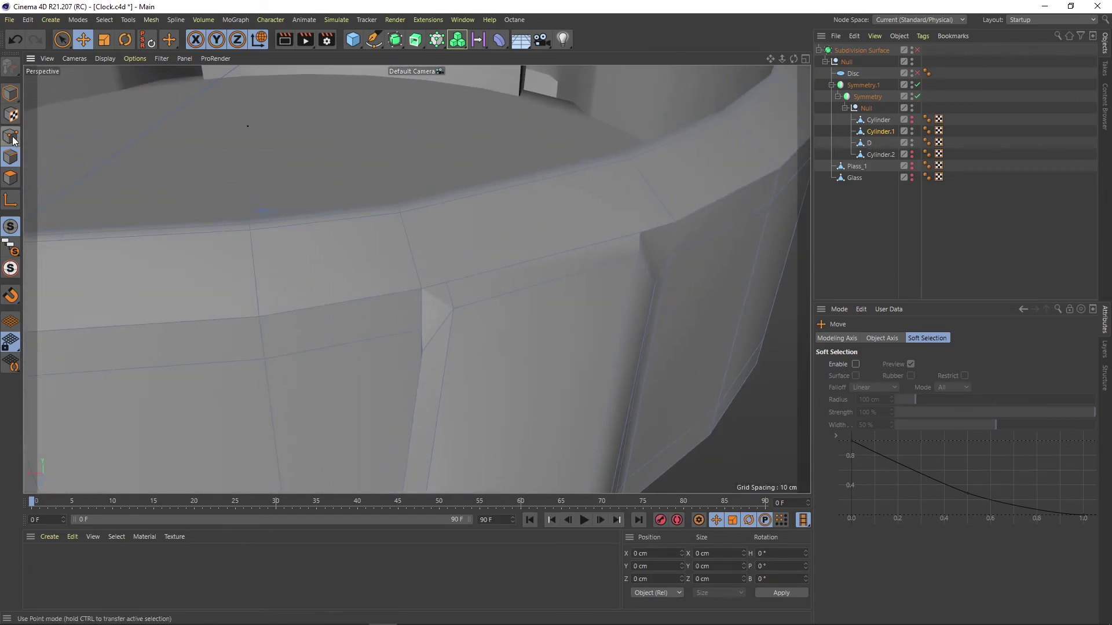
# - Weld the stray lug point onto its neighbouring point
pyautogui.click(10, 136)
pyautogui.rightClick(451, 264)
pyautogui.click(479, 452)
pyautogui.keyDown('alt'); pyautogui.moveTo(480, 325); pyautogui.dragTo(526, 258); pyautogui.keyUp('alt')
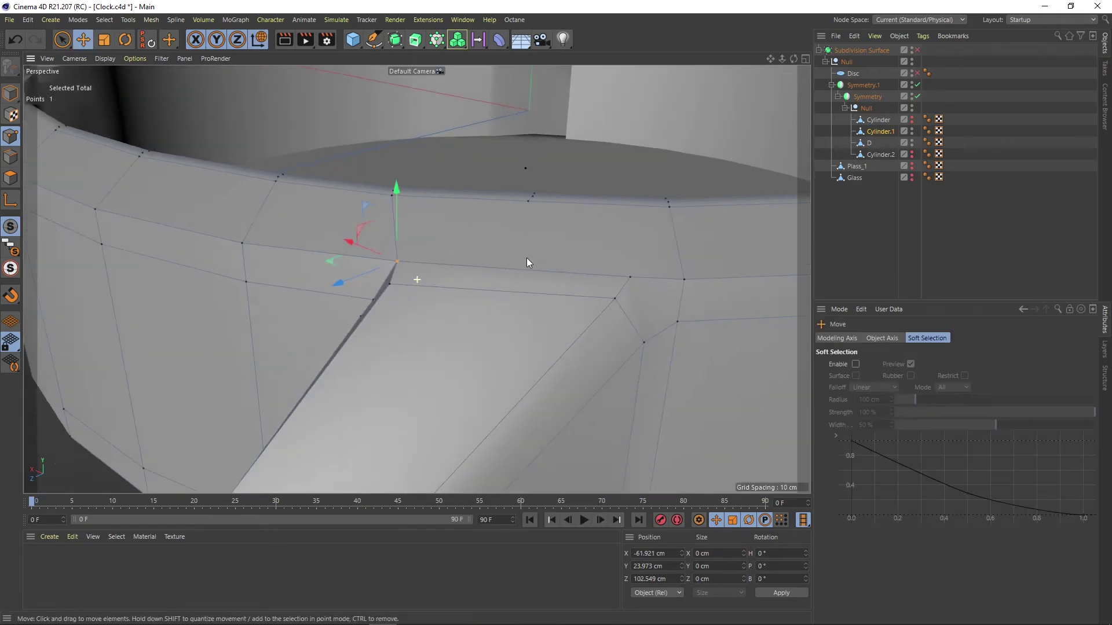
pyautogui.rightClick(565, 207)
pyautogui.click(591, 493)
pyautogui.press('e')
pyautogui.scroll(-3, 565, 302)
pyautogui.moveTo(565, 302)
pyautogui.keyDown('alt'); pyautogui.mouseDown()
pyautogui.moveTo(503, 264)
pyautogui.moveTo(555, 332)
pyautogui.moveTo(534, 250)
pyautogui.mouseUp(); pyautogui.keyUp('alt')
pyautogui.scroll(3, 534, 250)
# - Check the lug's edge loop, then slide a lug point along its edges
pyautogui.click(10, 157)
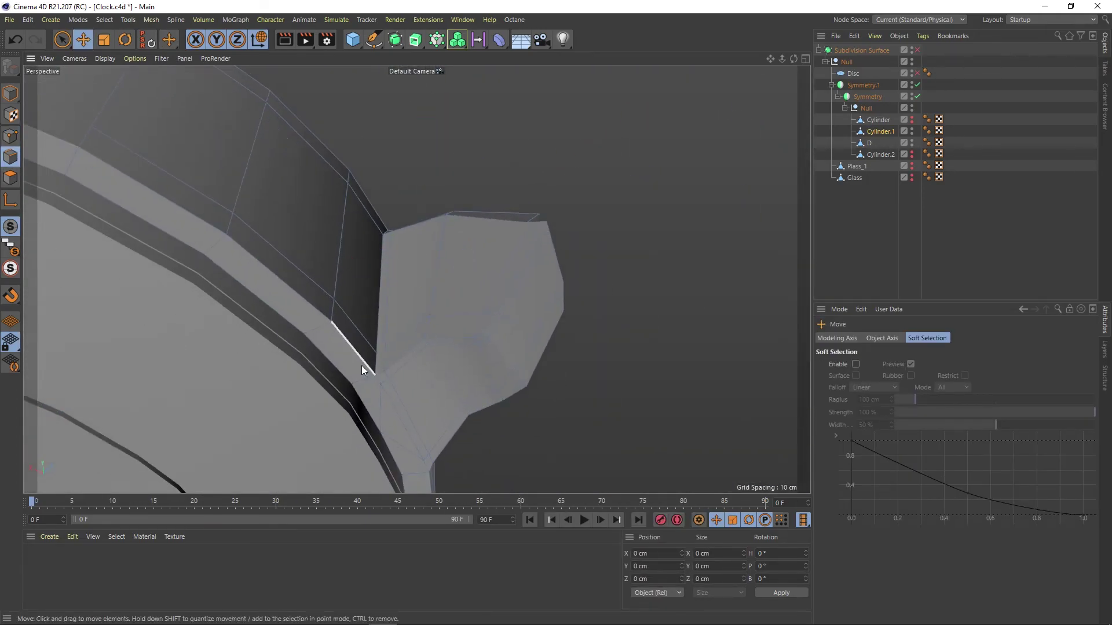
pyautogui.doubleClick(477, 338)
pyautogui.moveTo(502, 354)
pyautogui.keyDown('alt'); pyautogui.mouseDown()
pyautogui.moveTo(637, 383)
pyautogui.moveTo(544, 309)
pyautogui.moveTo(647, 375)
pyautogui.moveTo(496, 323)
pyautogui.moveTo(539, 284)
pyautogui.mouseUp(); pyautogui.keyUp('alt')
pyautogui.click(637, 382)
pyautogui.click(11, 136)
pyautogui.click(536, 294)
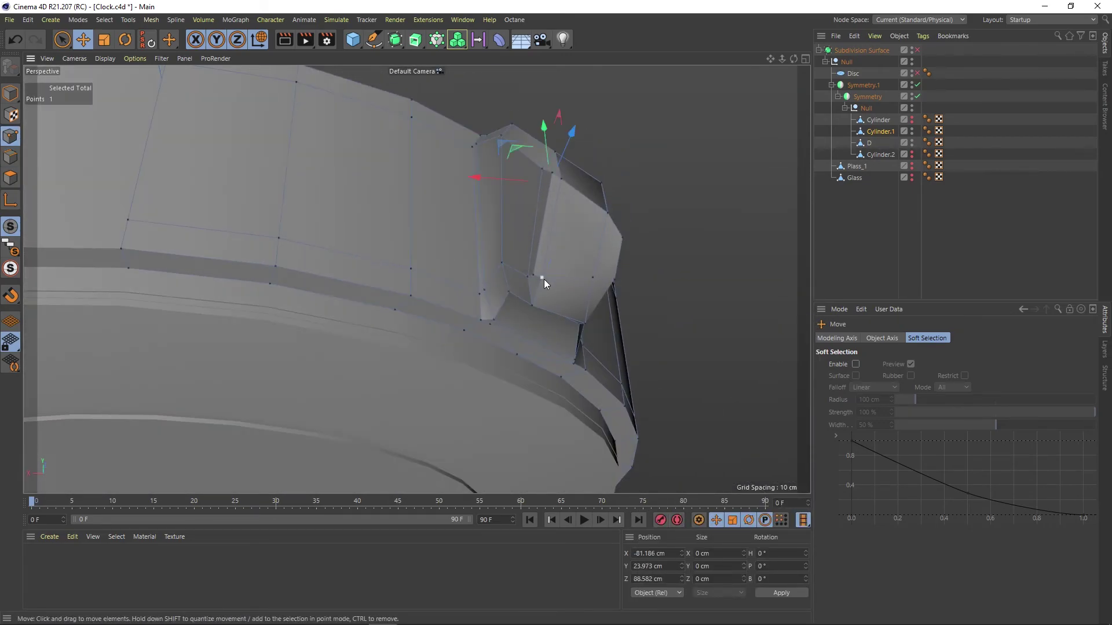
pyautogui.press('m')
pyautogui.press('o')
pyautogui.press('m')
pyautogui.moveTo(591, 252); pyautogui.dragTo(754, 81)
pyautogui.moveTo(602, 305)
pyautogui.keyDown('alt'); pyautogui.mouseDown()
pyautogui.moveTo(621, 282)
pyautogui.moveTo(562, 260)
pyautogui.moveTo(578, 258)
pyautogui.moveTo(547, 298)
pyautogui.moveTo(504, 298)
pyautogui.moveTo(501, 229)
pyautogui.moveTo(509, 402)
pyautogui.moveTo(495, 405)
pyautogui.moveTo(534, 354)
pyautogui.moveTo(511, 327)
pyautogui.moveTo(529, 331)
pyautogui.moveTo(500, 308)
pyautogui.moveTo(511, 353)
pyautogui.moveTo(574, 339)
pyautogui.moveTo(497, 282)
pyautogui.moveTo(356, 288)
pyautogui.moveTo(432, 324)
pyautogui.moveTo(297, 328)
pyautogui.moveTo(334, 356)
pyautogui.moveTo(357, 352)
pyautogui.moveTo(371, 382)
pyautogui.mouseUp(); pyautogui.keyUp('alt')
# - Move the slid lug point into place and preview it smoothed
pyautogui.scroll(3, 578, 258)
pyautogui.press('e')
pyautogui.moveTo(370, 383)
pyautogui.keyDown('alt'); pyautogui.mouseDown()
pyautogui.moveTo(453, 379)
pyautogui.moveTo(451, 333)
pyautogui.moveTo(320, 311)
pyautogui.moveTo(428, 371)
pyautogui.mouseUp(); pyautogui.keyUp('alt')
pyautogui.moveTo(428, 371)
pyautogui.keyDown('alt'); pyautogui.mouseDown()
pyautogui.moveTo(583, 369)
pyautogui.moveTo(326, 449)
pyautogui.moveTo(451, 372)
pyautogui.moveTo(496, 238)
pyautogui.moveTo(628, 380)
pyautogui.moveTo(362, 370)
pyautogui.mouseUp(); pyautogui.keyUp('alt')
pyautogui.press('q')
pyautogui.press('q')
# - Collapse the two edges at the lug base into a single point
pyautogui.click(362, 370)
pyautogui.click(457, 401)
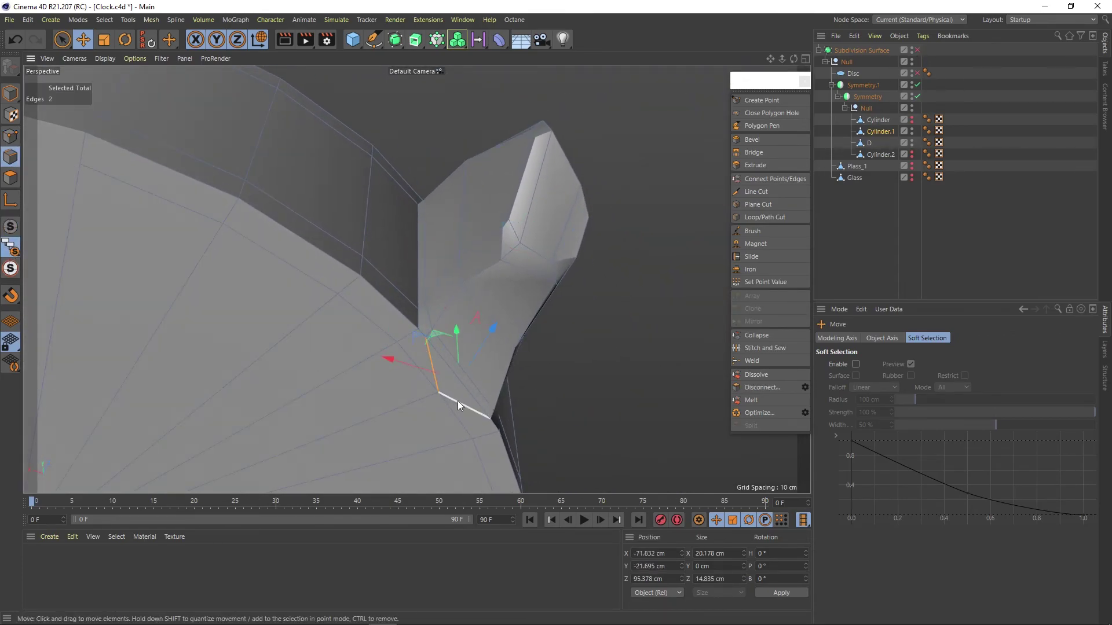
pyautogui.rightClick(457, 400)
pyautogui.click(484, 521)
pyautogui.moveTo(484, 521)
pyautogui.keyDown('alt'); pyautogui.mouseDown()
pyautogui.moveTo(186, 250)
pyautogui.moveTo(492, 379)
pyautogui.mouseUp(); pyautogui.keyUp('alt')
pyautogui.press('Return')
pyautogui.click(756, 336)
pyautogui.press('q')
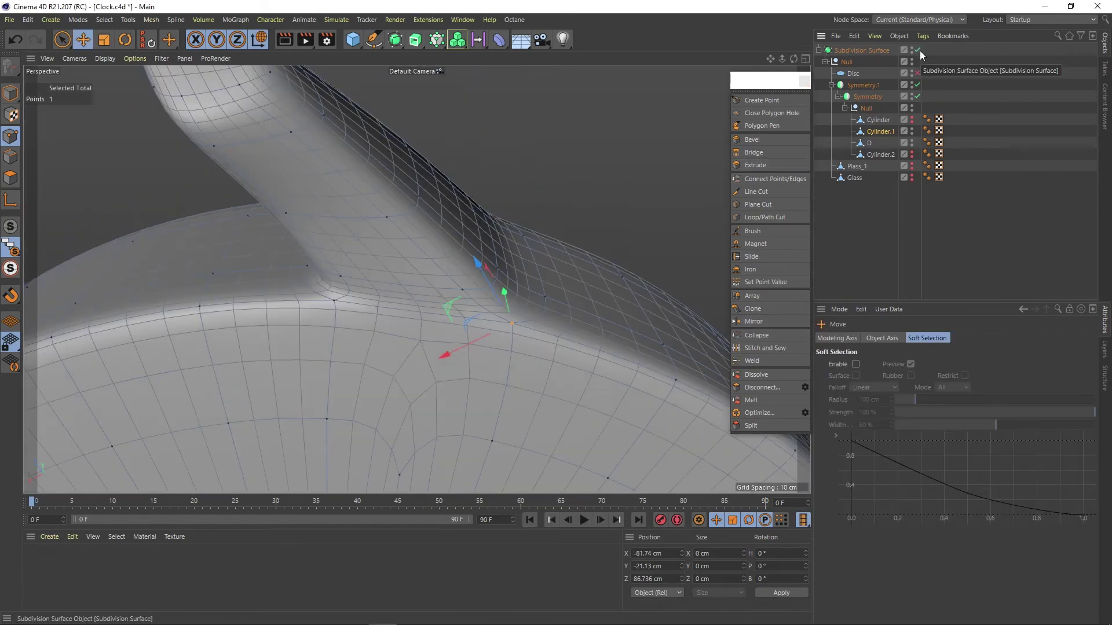
# - Dissolve the spare edge on the lug
pyautogui.moveTo(529, 250)
pyautogui.keyDown('alt'); pyautogui.mouseDown()
pyautogui.moveTo(463, 274)
pyautogui.moveTo(443, 262)
pyautogui.mouseUp(); pyautogui.keyUp('alt')
pyautogui.click(512, 258)
pyautogui.press('q')
pyautogui.keyDown('alt'); pyautogui.moveTo(511, 258); pyautogui.dragTo(423, 338); pyautogui.keyUp('alt')
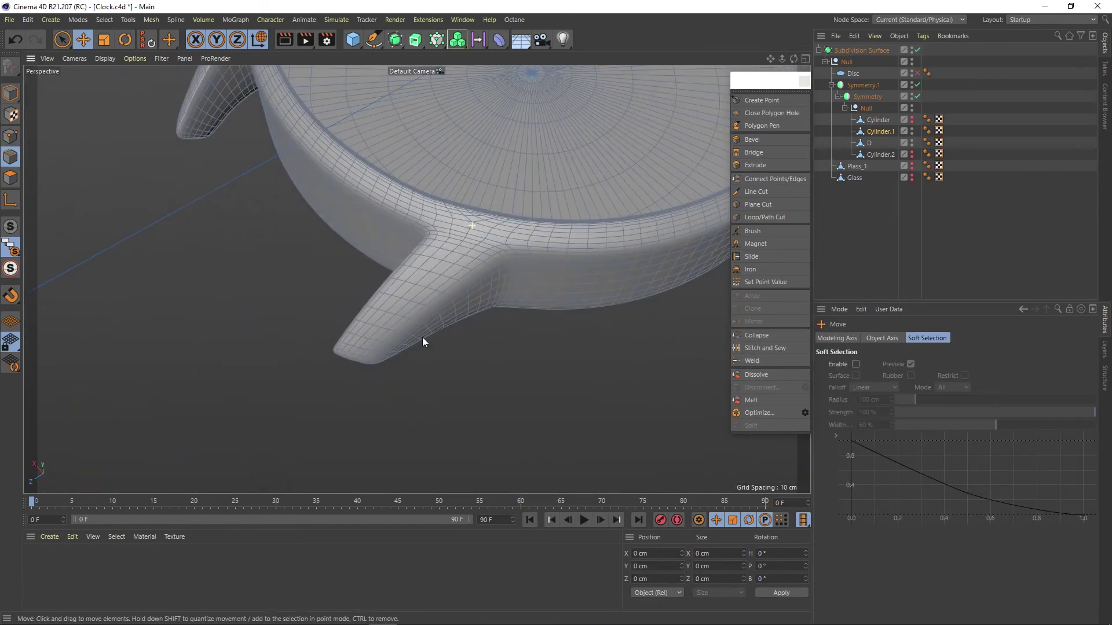
pyautogui.scroll(3, 422, 337)
pyautogui.scroll(3, 488, 175)
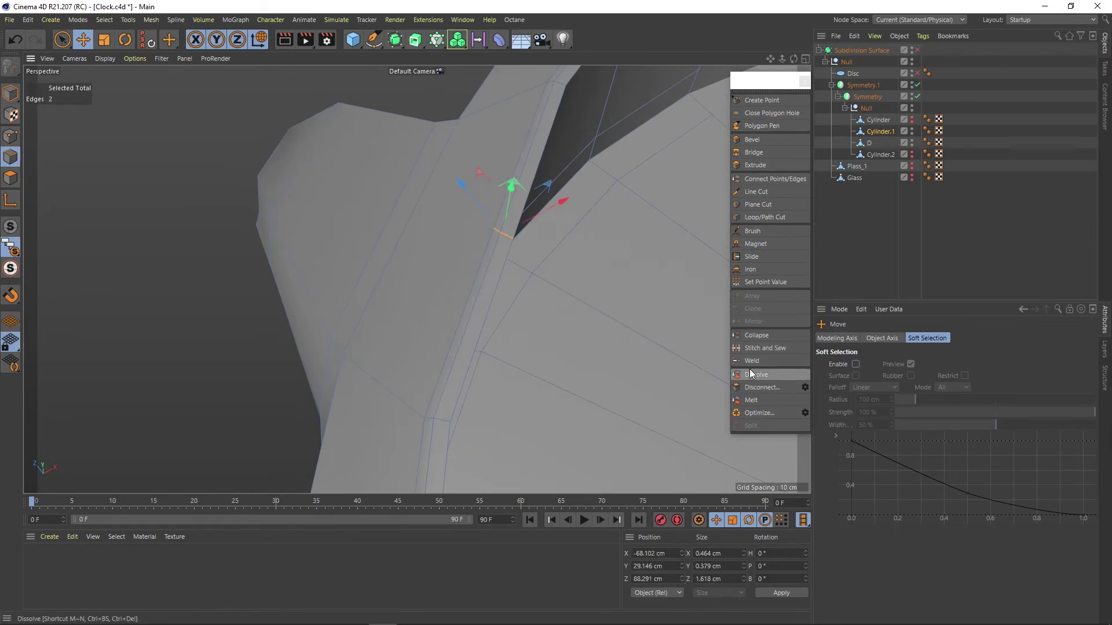
pyautogui.click(757, 375)
# - Slide and move a band underside point, then select the point loop around the lug opening
pyautogui.moveTo(478, 231)
pyautogui.keyDown('alt'); pyautogui.mouseDown()
pyautogui.moveTo(559, 151)
pyautogui.moveTo(513, 270)
pyautogui.moveTo(483, 231)
pyautogui.moveTo(300, 183)
pyautogui.mouseUp(); pyautogui.keyUp('alt')
pyautogui.press('Return')
pyautogui.press('Return')
pyautogui.click(751, 256)
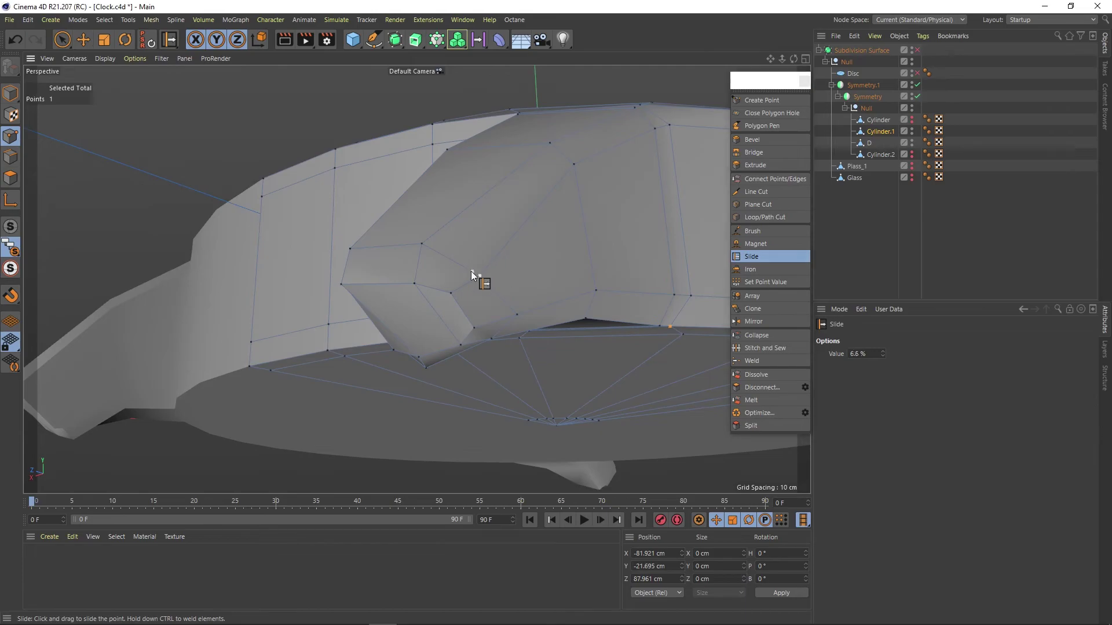
pyautogui.moveTo(472, 271)
pyautogui.keyDown('alt'); pyautogui.mouseDown()
pyautogui.moveTo(483, 302)
pyautogui.moveTo(437, 294)
pyautogui.moveTo(357, 324)
pyautogui.moveTo(388, 319)
pyautogui.moveTo(351, 269)
pyautogui.moveTo(543, 305)
pyautogui.moveTo(290, 255)
pyautogui.moveTo(491, 313)
pyautogui.moveTo(477, 347)
pyautogui.moveTo(554, 315)
pyautogui.moveTo(426, 345)
pyautogui.moveTo(481, 365)
pyautogui.moveTo(428, 253)
pyautogui.moveTo(475, 253)
pyautogui.mouseUp(); pyautogui.keyUp('alt')
pyautogui.middleClick(437, 295)
pyautogui.middleClick(484, 291)
pyautogui.press('e')
pyautogui.moveTo(468, 255)
pyautogui.mouseDown()
pyautogui.moveTo(493, 272)
pyautogui.moveTo(619, 268)
pyautogui.moveTo(294, 246)
pyautogui.moveTo(403, 316)
pyautogui.moveTo(331, 212)
pyautogui.moveTo(301, 400)
pyautogui.moveTo(388, 294)
pyautogui.moveTo(354, 340)
pyautogui.moveTo(390, 409)
pyautogui.moveTo(231, 340)
pyautogui.moveTo(335, 257)
pyautogui.moveTo(348, 314)
pyautogui.moveTo(339, 311)
pyautogui.moveTo(509, 338)
pyautogui.moveTo(379, 358)
pyautogui.moveTo(559, 198)
pyautogui.mouseUp()
pyautogui.doubleClick(404, 315)
pyautogui.keyDown('shift'); pyautogui.click(387, 294); pyautogui.keyUp('shift')
# - Select the corner points at the lug tip
pyautogui.press('q')
pyautogui.middleClick(559, 199)
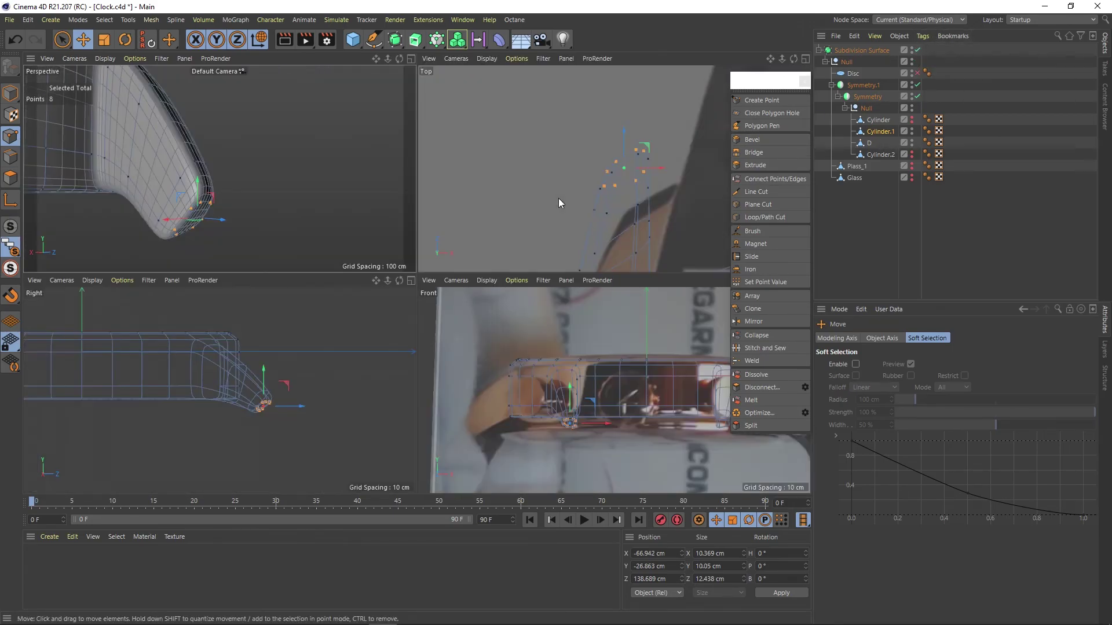
pyautogui.moveTo(156, 213)
pyautogui.keyDown('alt'); pyautogui.mouseDown()
pyautogui.moveTo(521, 389)
pyautogui.moveTo(368, 281)
pyautogui.mouseUp(); pyautogui.keyUp('alt')
pyautogui.press('9')
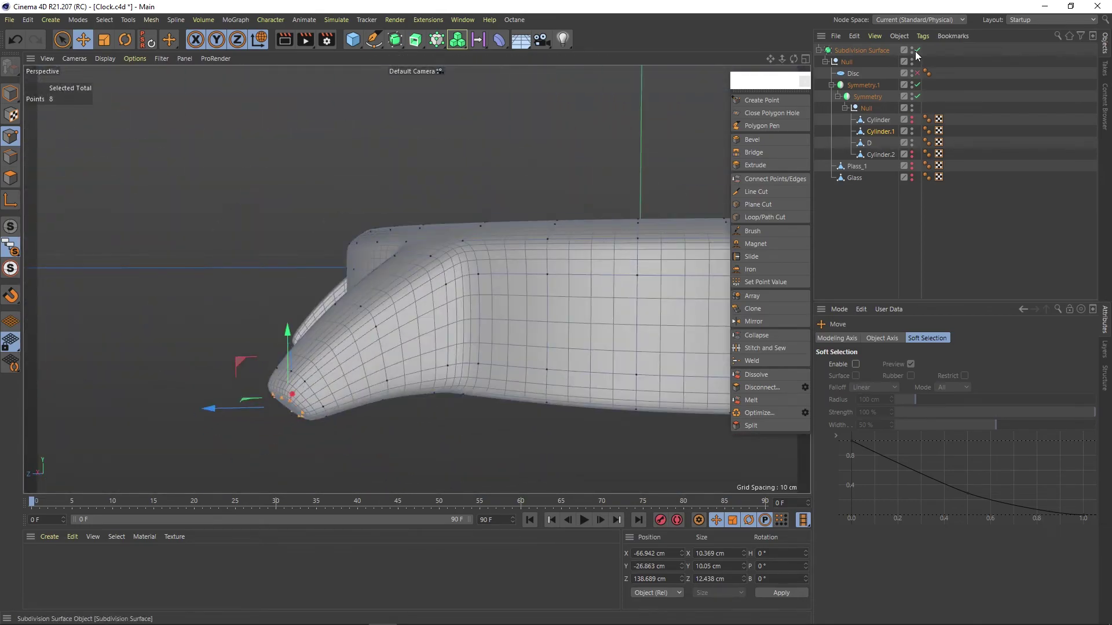
pyautogui.press('q')
pyautogui.scroll(3, 271, 381)
pyautogui.keyDown('shift'); pyautogui.moveTo(276, 373); pyautogui.dragTo(327, 344); pyautogui.keyUp('shift')
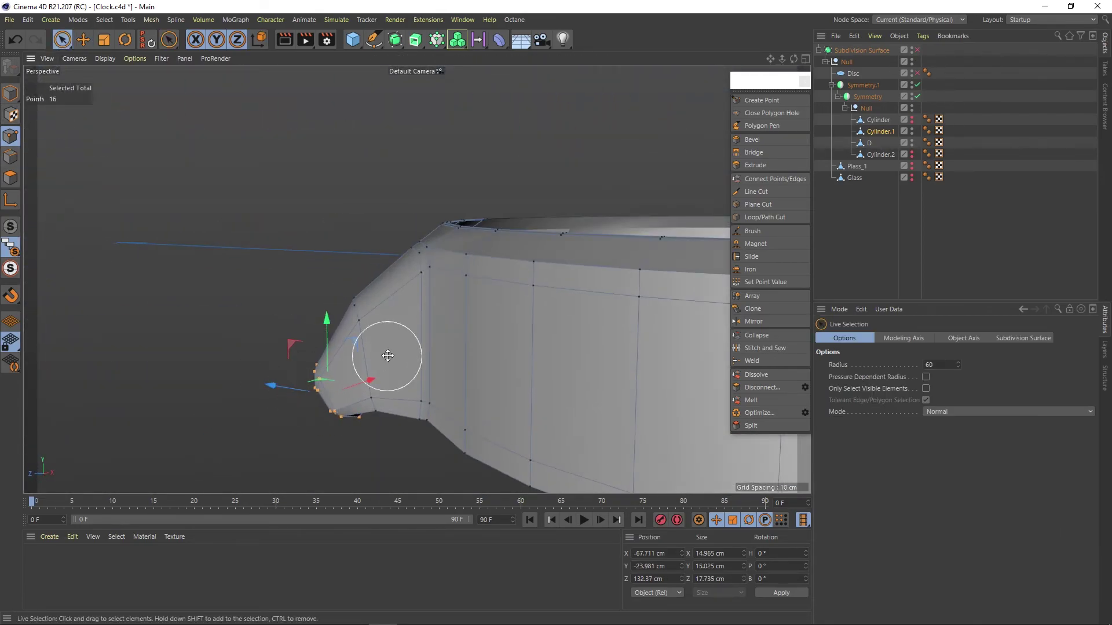
pyautogui.middleClick(620, 168)
pyautogui.press('F1')
pyautogui.scroll(3, 346, 406)
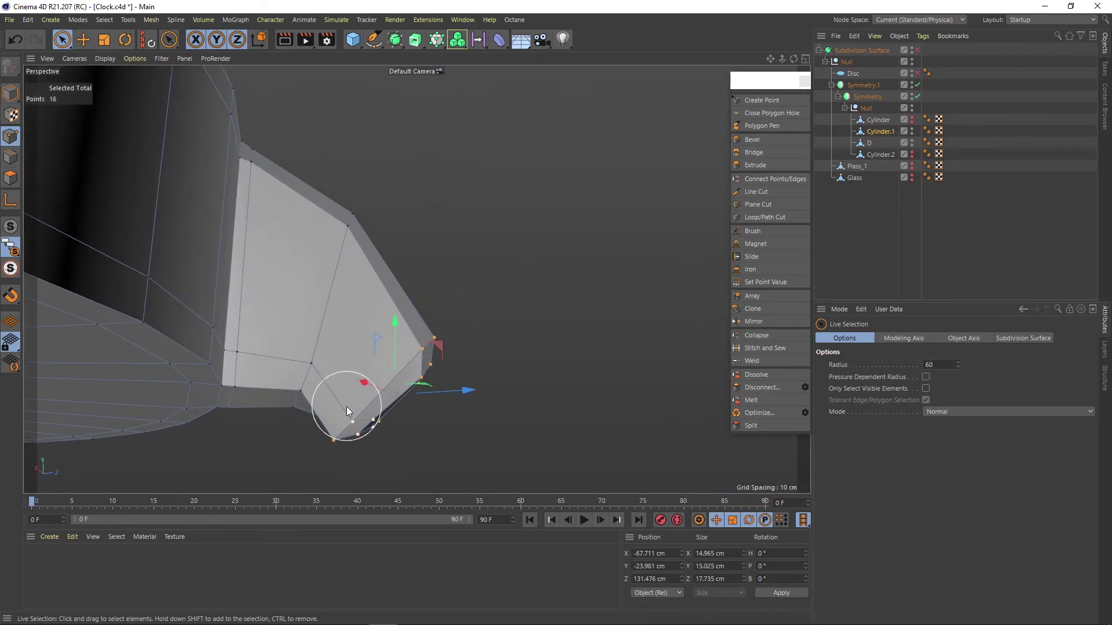
pyautogui.click(352, 421)
pyautogui.press('e')
pyautogui.moveTo(337, 435)
pyautogui.keyDown('alt'); pyautogui.mouseDown()
pyautogui.moveTo(375, 420)
pyautogui.moveTo(417, 356)
pyautogui.moveTo(368, 395)
pyautogui.moveTo(449, 401)
pyautogui.moveTo(356, 176)
pyautogui.moveTo(449, 322)
pyautogui.moveTo(357, 303)
pyautogui.moveTo(398, 288)
pyautogui.mouseUp(); pyautogui.keyUp('alt')
# - Move lug-tip points in the Top view to match the reference outline
pyautogui.click(450, 321)
pyautogui.press('F2')
pyautogui.moveTo(506, 292); pyautogui.dragTo(519, 353)
pyautogui.press('F5')
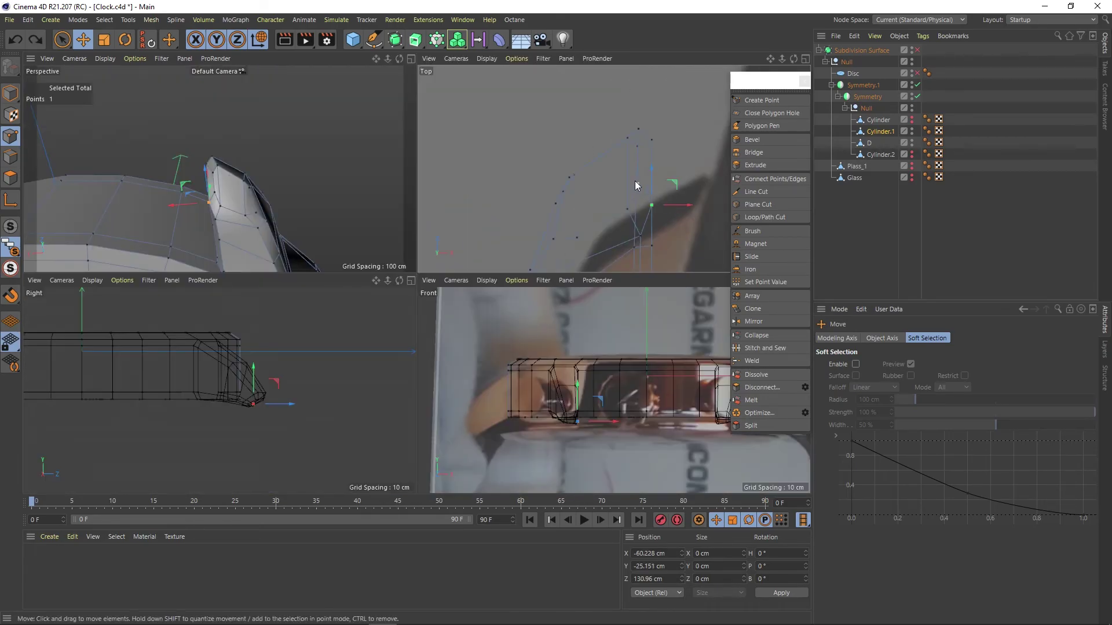
pyautogui.moveTo(559, 221); pyautogui.dragTo(464, 203)
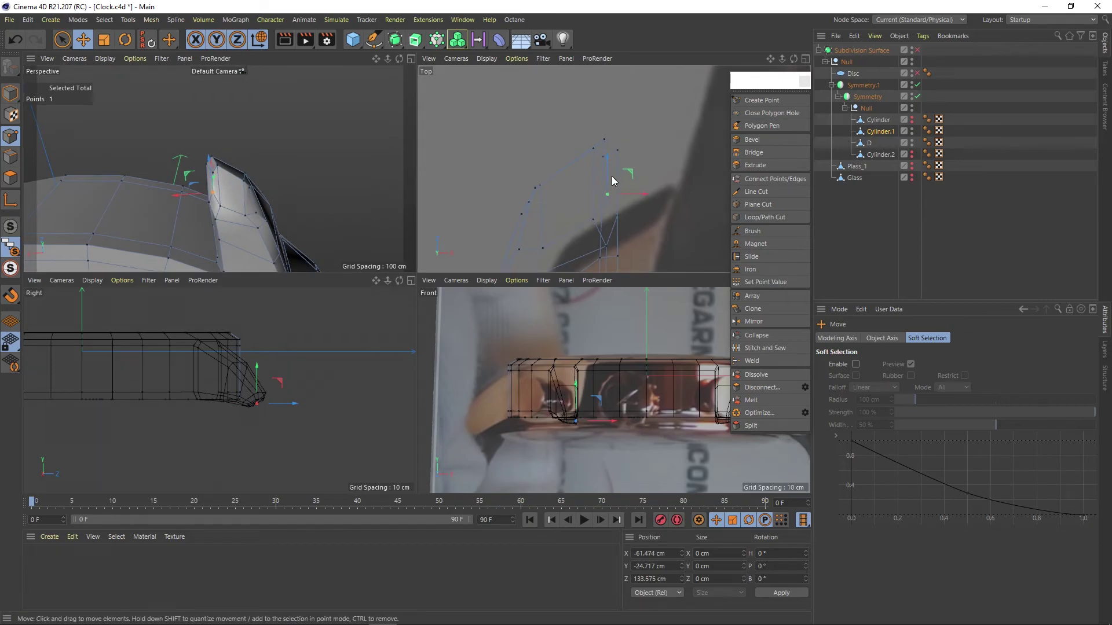
pyautogui.moveTo(611, 177); pyautogui.dragTo(602, 126)
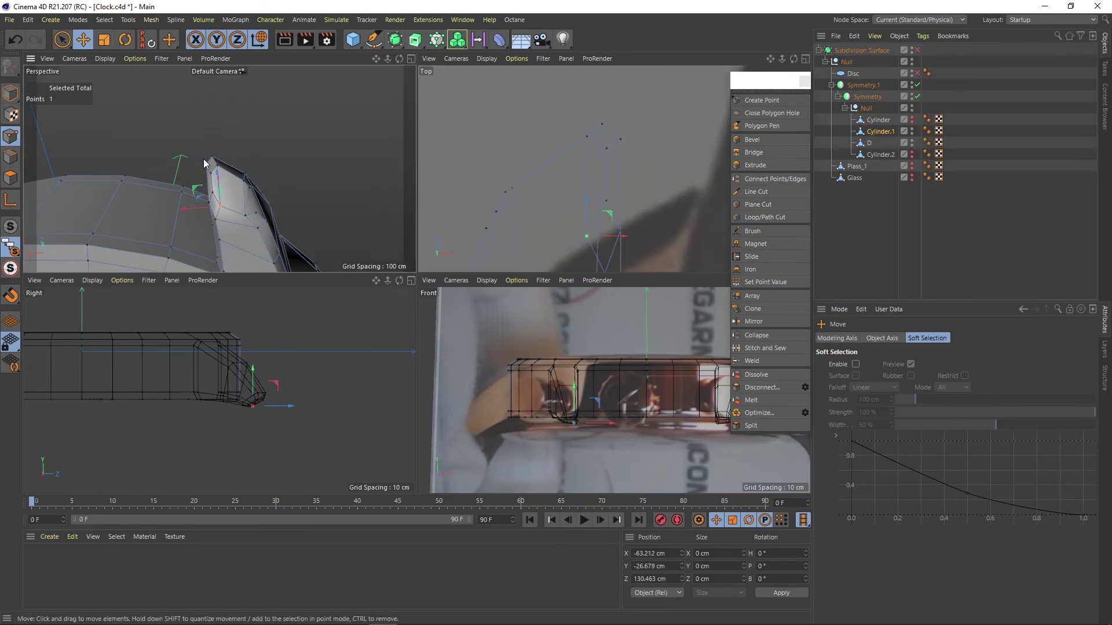
pyautogui.press('F1')
pyautogui.moveTo(232, 187)
pyautogui.keyDown('alt'); pyautogui.mouseDown()
pyautogui.moveTo(402, 355)
pyautogui.moveTo(490, 289)
pyautogui.moveTo(482, 366)
pyautogui.moveTo(16, 186)
pyautogui.mouseUp(); pyautogui.keyUp('alt')
# - Close the polygon hole at the open end of the lug
pyautogui.click(11, 178)
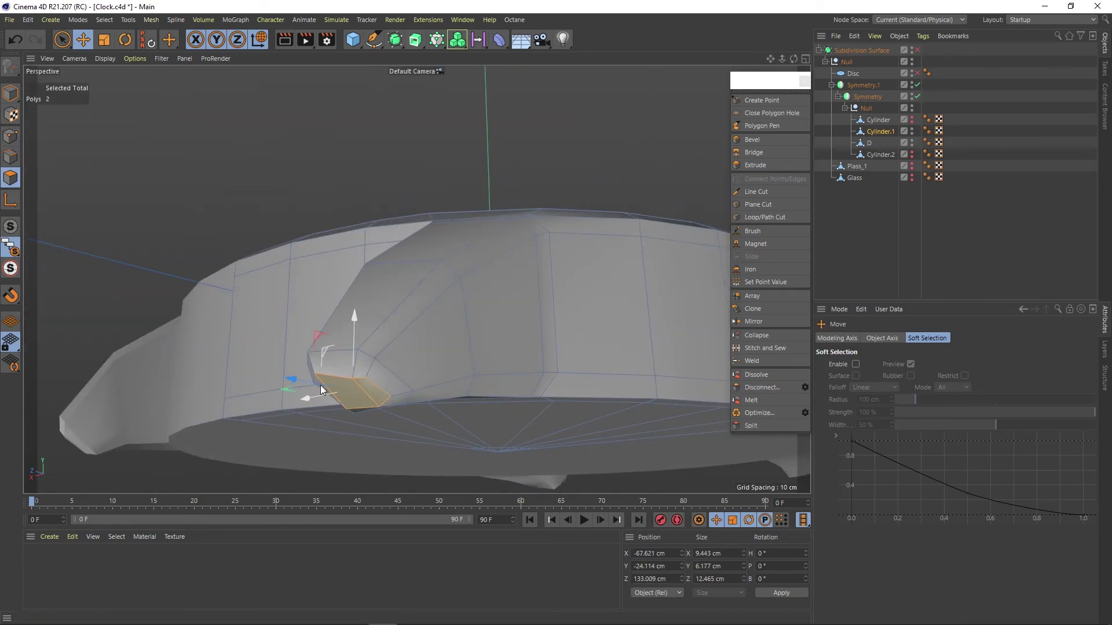
pyautogui.moveTo(376, 393)
pyautogui.keyDown('alt'); pyautogui.mouseDown()
pyautogui.moveTo(355, 369)
pyautogui.moveTo(200, 390)
pyautogui.moveTo(309, 320)
pyautogui.moveTo(324, 384)
pyautogui.moveTo(257, 368)
pyautogui.moveTo(64, 358)
pyautogui.mouseUp(); pyautogui.keyUp('alt')
pyautogui.press('u')
pyautogui.press('l')
pyautogui.press('Return')
pyautogui.press('e')
pyautogui.click(290, 361)
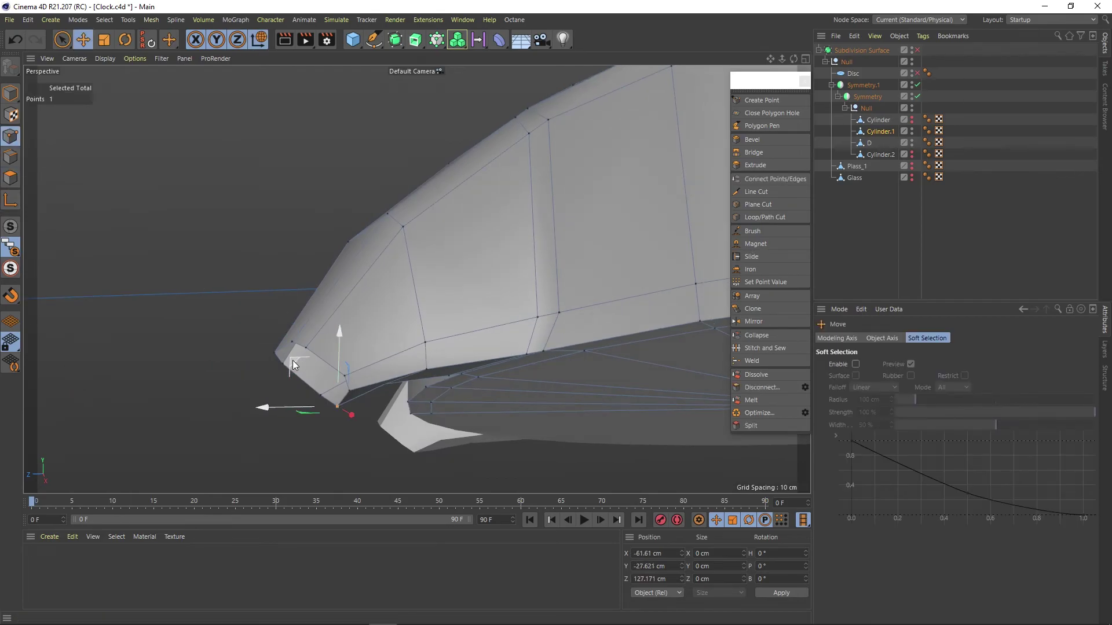
pyautogui.moveTo(293, 360)
pyautogui.keyDown('alt'); pyautogui.mouseDown()
pyautogui.moveTo(614, 384)
pyautogui.moveTo(386, 381)
pyautogui.moveTo(319, 298)
pyautogui.moveTo(429, 381)
pyautogui.moveTo(295, 406)
pyautogui.moveTo(389, 334)
pyautogui.moveTo(392, 304)
pyautogui.mouseUp(); pyautogui.keyUp('alt')
pyautogui.press('m')
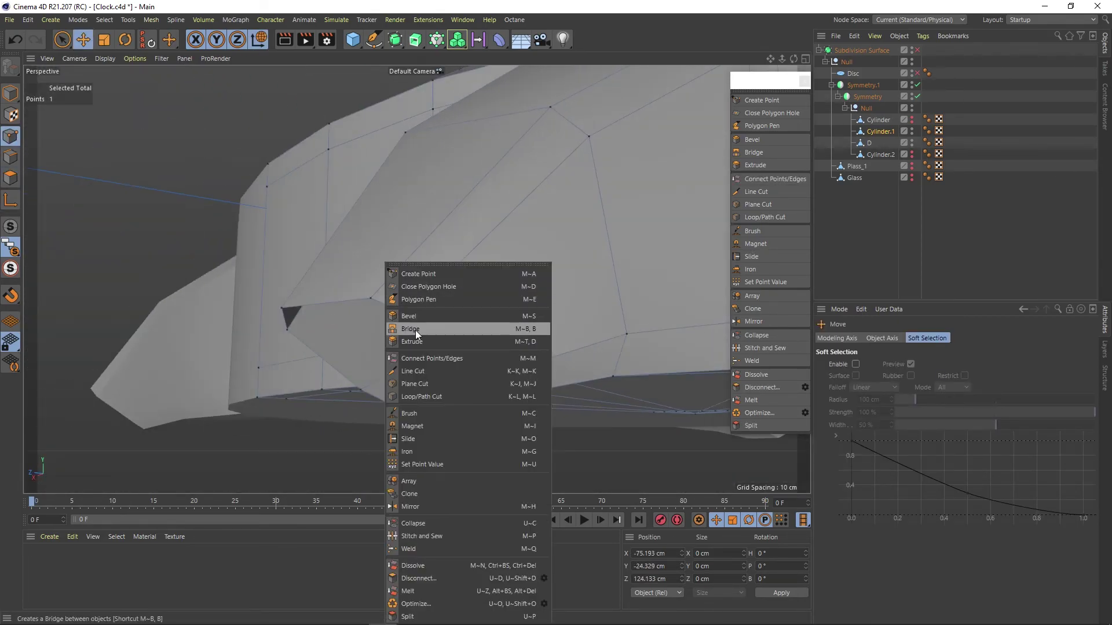
pyautogui.press('d')
pyautogui.click(409, 317)
# - Cut a first line across the new lug end face
pyautogui.press('k')
pyautogui.press('k')
pyautogui.moveTo(424, 340)
pyautogui.keyDown('alt'); pyautogui.mouseDown()
pyautogui.moveTo(551, 380)
pyautogui.moveTo(408, 324)
pyautogui.moveTo(399, 276)
pyautogui.mouseUp(); pyautogui.keyUp('alt')
pyautogui.click(398, 276)
pyautogui.click(469, 311)
pyautogui.moveTo(427, 324)
pyautogui.keyDown('alt'); pyautogui.mouseDown()
pyautogui.moveTo(433, 341)
pyautogui.moveTo(392, 334)
pyautogui.moveTo(430, 293)
pyautogui.mouseUp(); pyautogui.keyUp('alt')
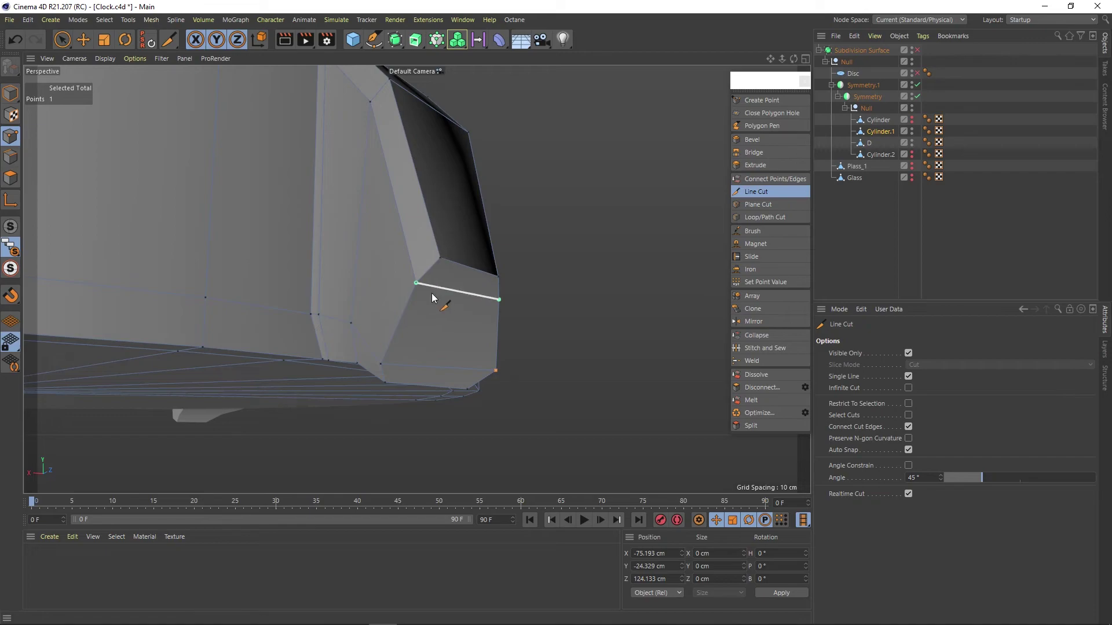
pyautogui.press('Escape')
# - Start another line cut on the lug end from a new angle
pyautogui.click(469, 362)
pyautogui.press('e')
pyautogui.moveTo(469, 362)
pyautogui.keyDown('alt'); pyautogui.mouseDown()
pyautogui.moveTo(217, 266)
pyautogui.moveTo(484, 280)
pyautogui.moveTo(367, 299)
pyautogui.moveTo(473, 294)
pyautogui.moveTo(465, 267)
pyautogui.moveTo(518, 279)
pyautogui.mouseUp(); pyautogui.keyUp('alt')
pyautogui.press('k')
pyautogui.press('k')
pyautogui.press('e')
pyautogui.moveTo(465, 316)
pyautogui.keyDown('alt'); pyautogui.mouseDown()
pyautogui.moveTo(440, 308)
pyautogui.moveTo(534, 234)
pyautogui.mouseUp(); pyautogui.keyUp('alt')
pyautogui.press('m')
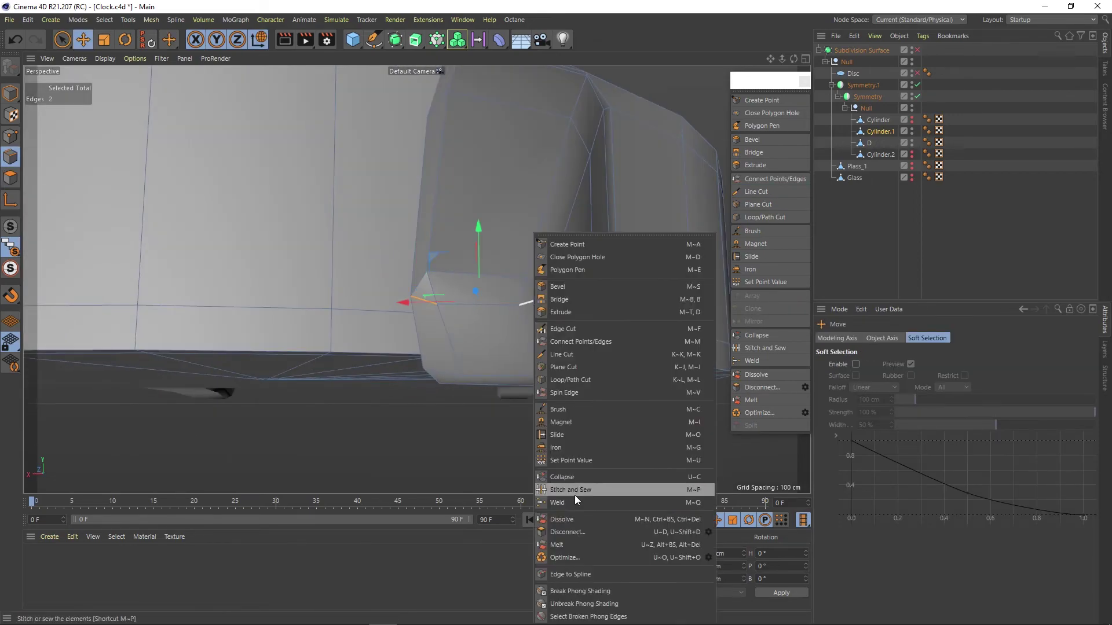
pyautogui.press('Escape')
pyautogui.keyDown('alt'); pyautogui.moveTo(577, 500); pyautogui.dragTo(427, 301); pyautogui.keyUp('alt')
# - Cut another line across the lug end face and view the smoothed case
pyautogui.press('k')
pyautogui.press('k')
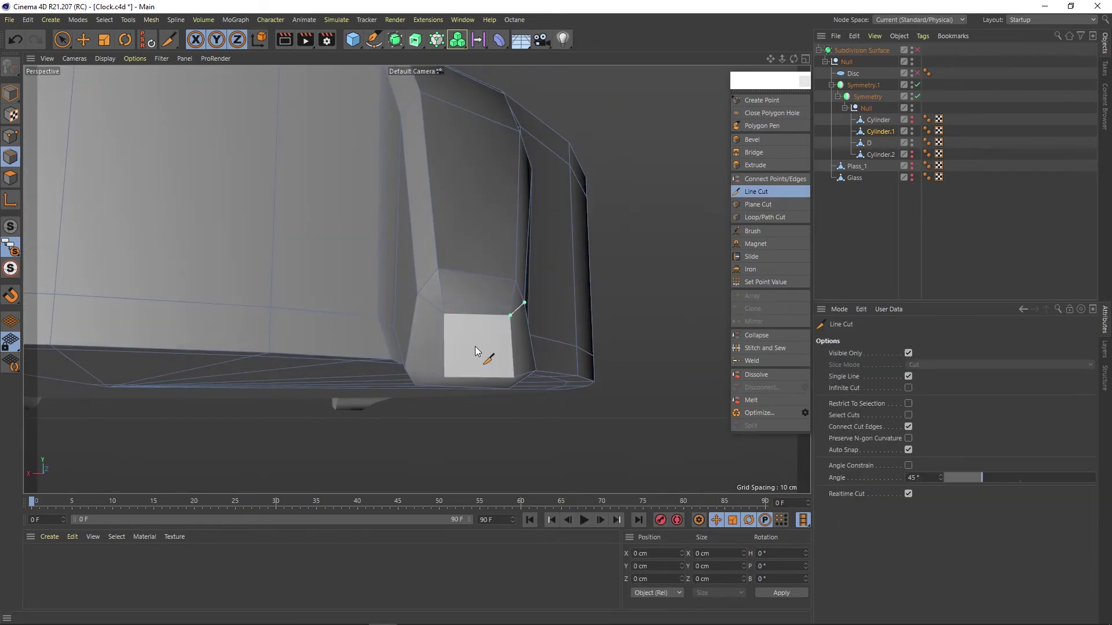
pyautogui.moveTo(475, 352)
pyautogui.keyDown('alt'); pyautogui.mouseDown()
pyautogui.moveTo(444, 303)
pyautogui.moveTo(371, 329)
pyautogui.moveTo(457, 298)
pyautogui.mouseUp(); pyautogui.keyUp('alt')
pyautogui.press('e')
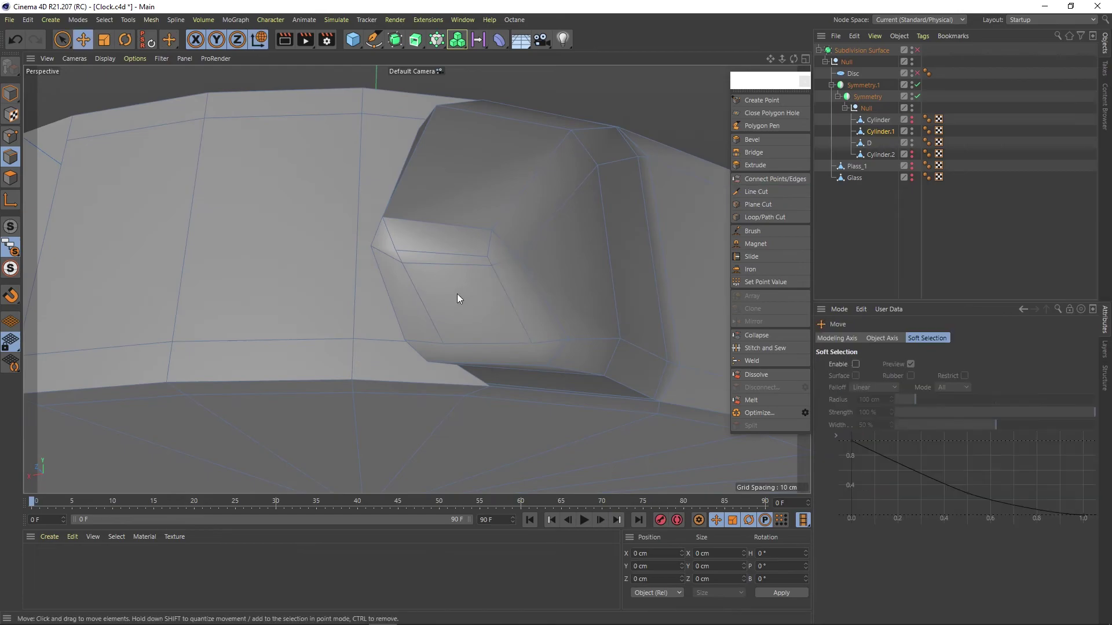
pyautogui.rightClick(457, 298)
pyautogui.click(492, 428)
pyautogui.press('q')
pyautogui.moveTo(496, 248)
pyautogui.keyDown('alt'); pyautogui.mouseDown()
pyautogui.moveTo(509, 282)
pyautogui.moveTo(472, 303)
pyautogui.mouseUp(); pyautogui.keyUp('alt')
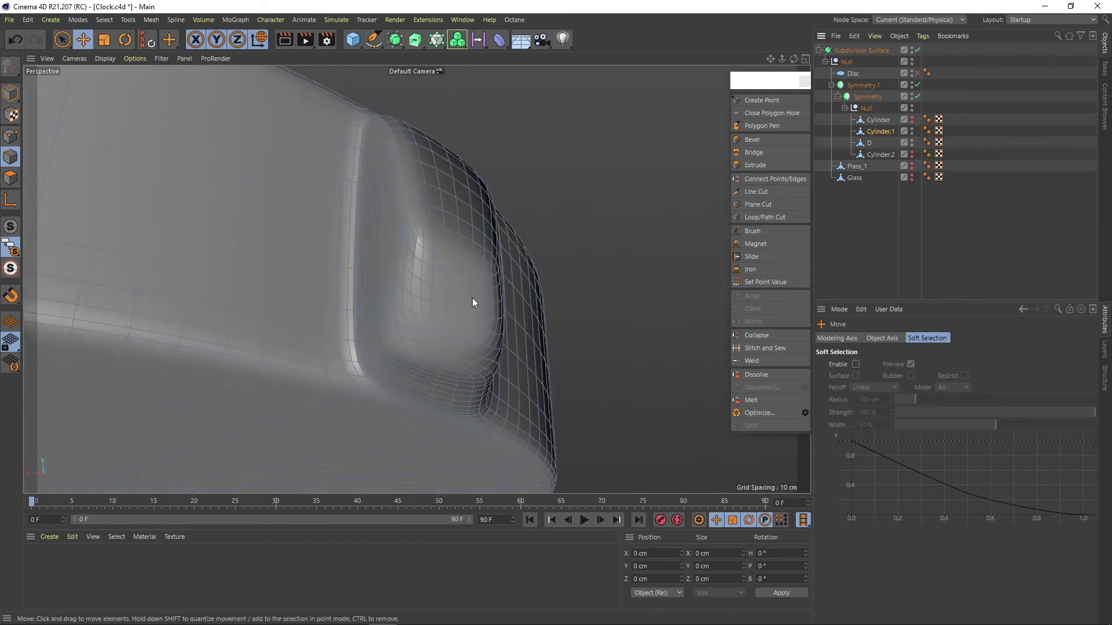
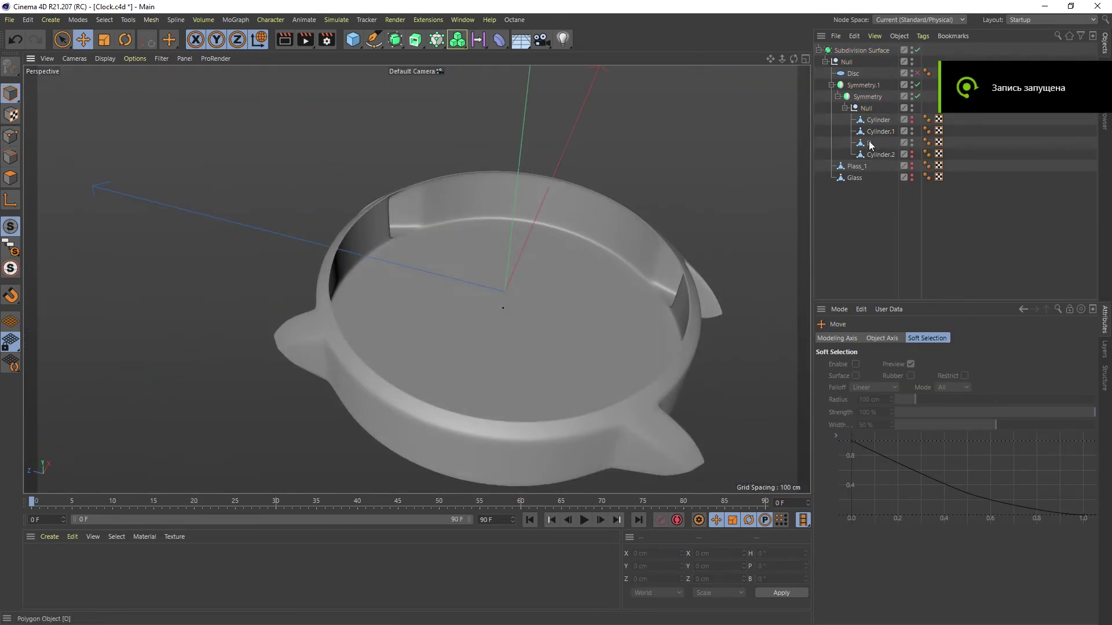
# - Hide the case wall cylinders and select the Cylinder.1 ring
pyautogui.click(912, 123)
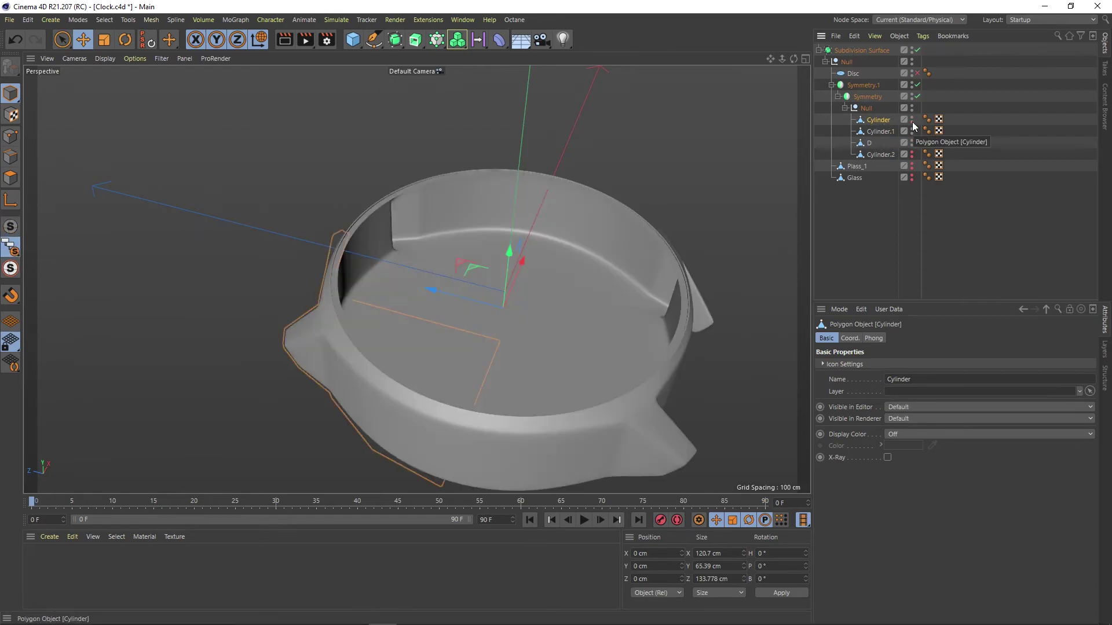
pyautogui.moveTo(912, 121); pyautogui.dragTo(915, 144)
pyautogui.moveTo(406, 290)
pyautogui.keyDown('alt'); pyautogui.mouseDown()
pyautogui.moveTo(534, 294)
pyautogui.moveTo(534, 310)
pyautogui.moveTo(267, 347)
pyautogui.mouseUp(); pyautogui.keyUp('alt')
pyautogui.scroll(5, 297, 325)
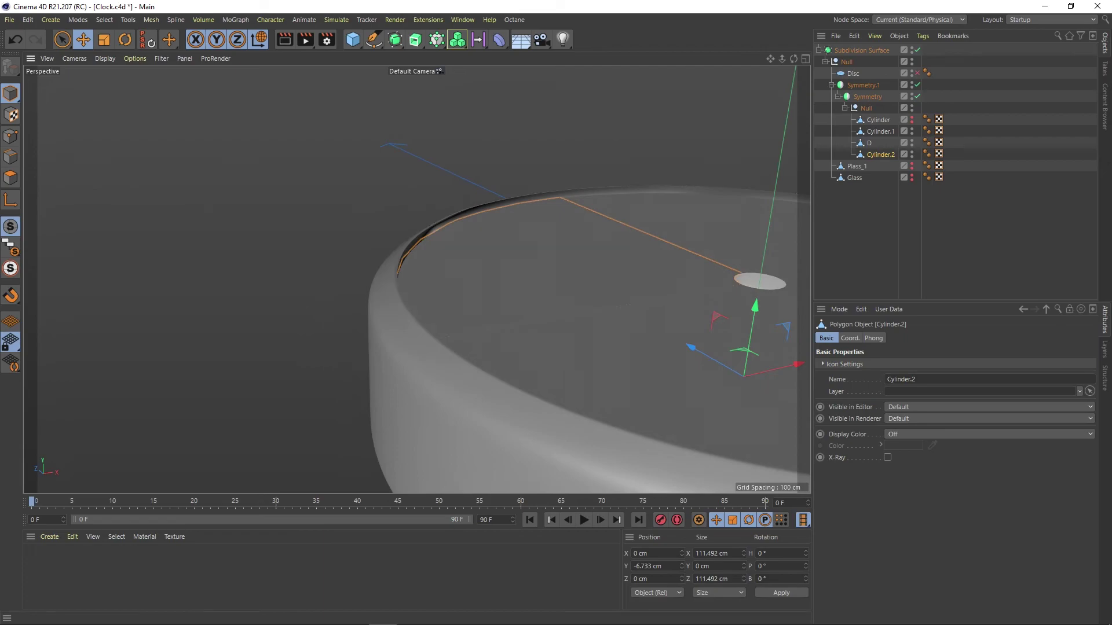
pyautogui.click(407, 343)
pyautogui.scroll(5, 408, 343)
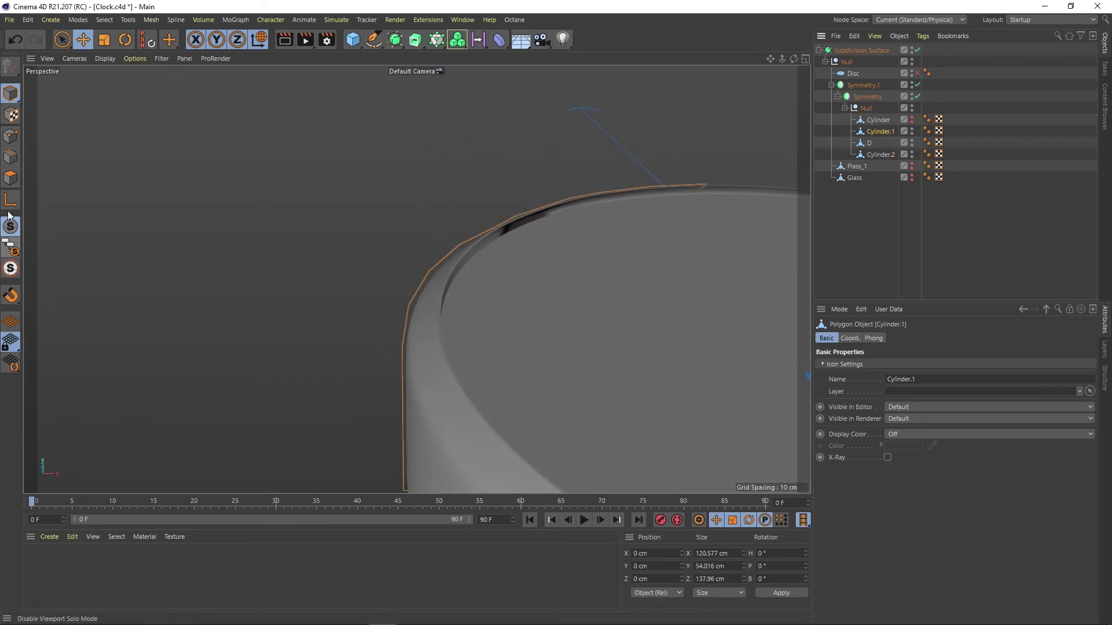
# - Inspect Cylinder.2's edges with smoothing off, then add a Disc inside the case Null
pyautogui.click(10, 178)
pyautogui.press('q')
pyautogui.scroll(-3, 454, 298)
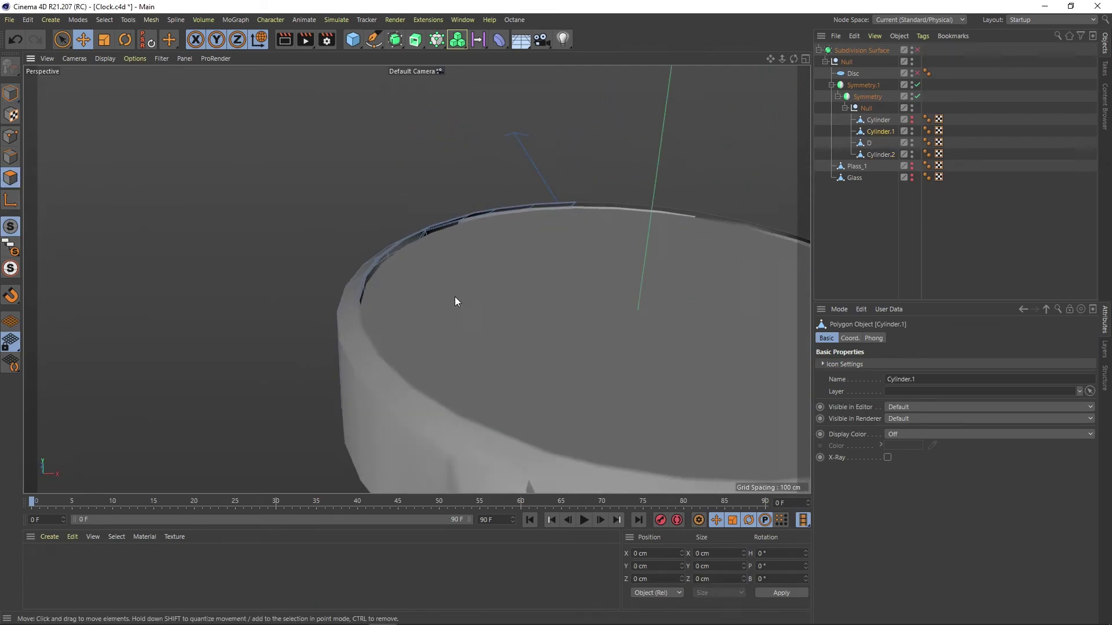
pyautogui.moveTo(552, 268)
pyautogui.keyDown('alt'); pyautogui.mouseDown()
pyautogui.moveTo(34, 121)
pyautogui.moveTo(481, 259)
pyautogui.moveTo(548, 137)
pyautogui.moveTo(592, 209)
pyautogui.moveTo(449, 218)
pyautogui.moveTo(495, 326)
pyautogui.moveTo(442, 223)
pyautogui.moveTo(435, 298)
pyautogui.mouseUp(); pyautogui.keyUp('alt')
pyautogui.press('Return')
pyautogui.click(944, 153)
pyautogui.click(449, 214)
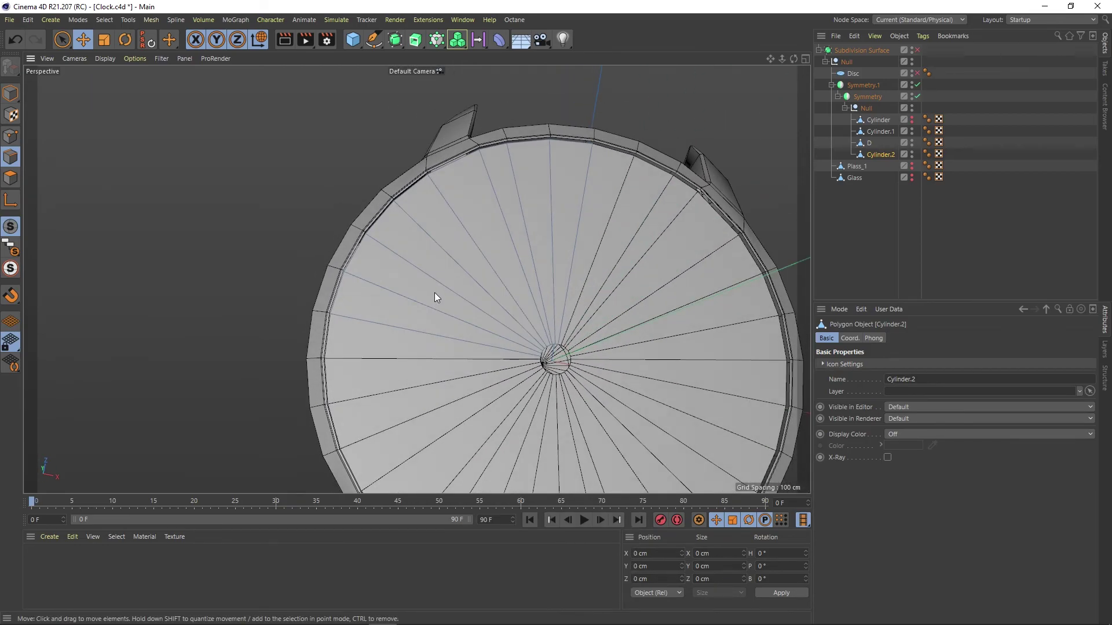
pyautogui.moveTo(352, 39); pyautogui.dragTo(382, 93)
pyautogui.keyDown('alt'); pyautogui.moveTo(545, 349); pyautogui.dragTo(411, 348); pyautogui.keyUp('alt')
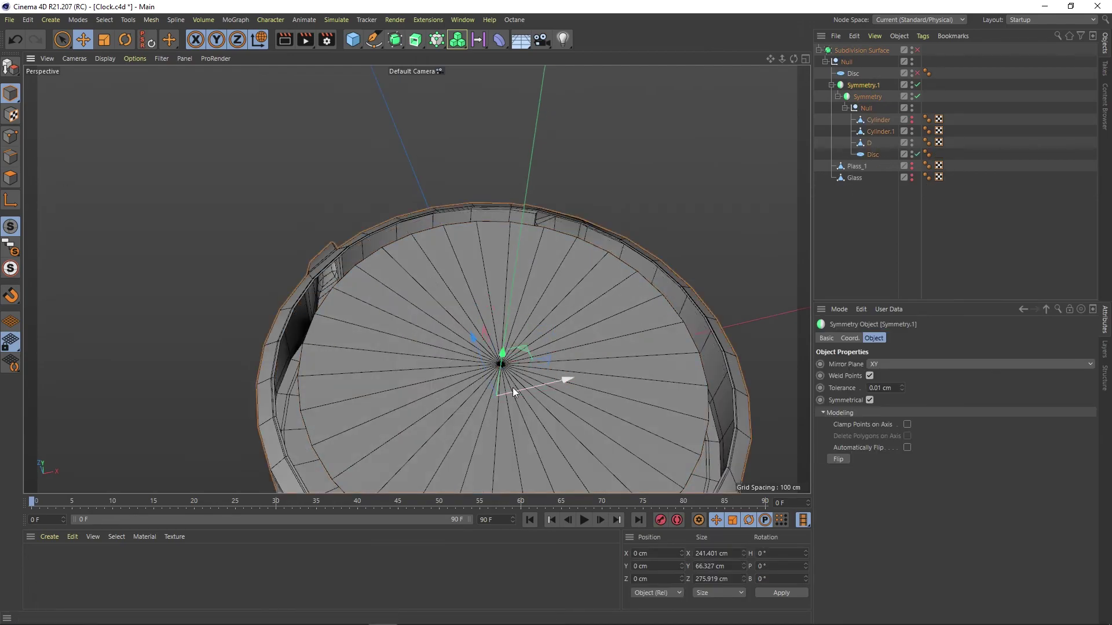
# - Duplicate the disc as the Plas cover and make it editable
pyautogui.click(512, 388)
pyautogui.moveTo(513, 387)
pyautogui.keyDown('alt'); pyautogui.mouseDown()
pyautogui.moveTo(720, 259)
pyautogui.moveTo(718, 290)
pyautogui.mouseUp(); pyautogui.keyUp('alt')
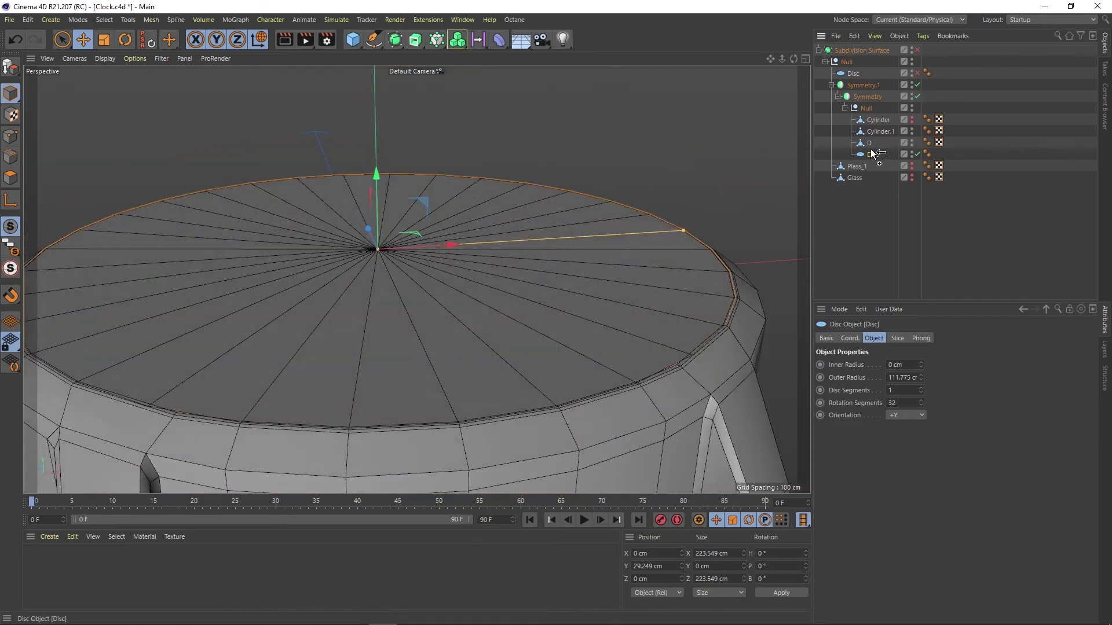
pyautogui.moveTo(872, 154); pyautogui.dragTo(873, 159)
pyautogui.scroll(3, 382, 239)
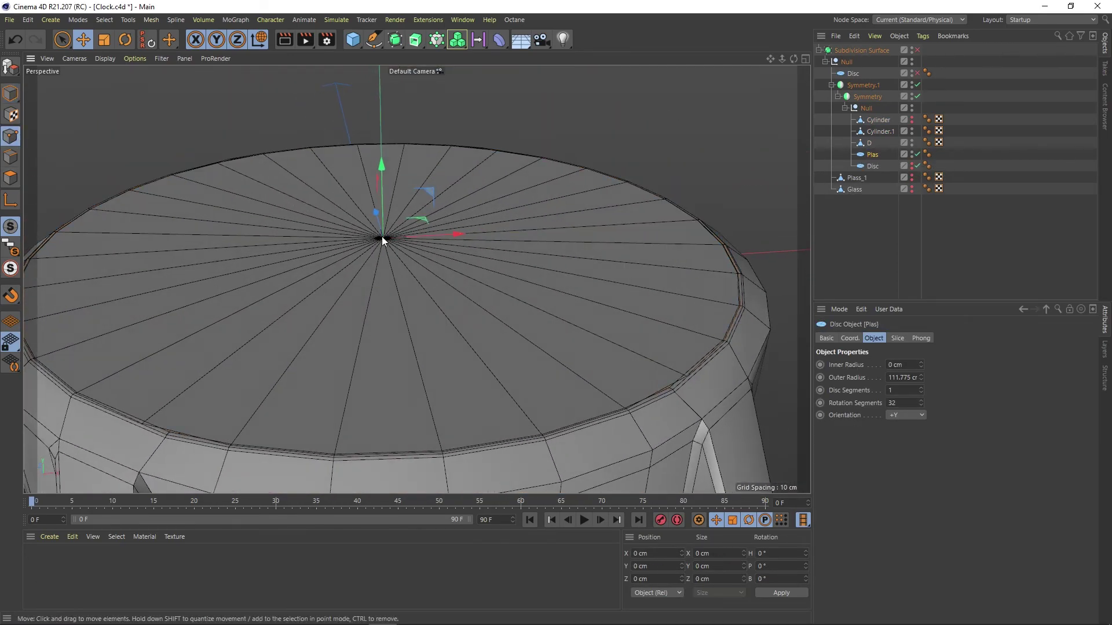
pyautogui.rightClick(434, 278)
pyautogui.click(463, 363)
pyautogui.middleClick(720, 297)
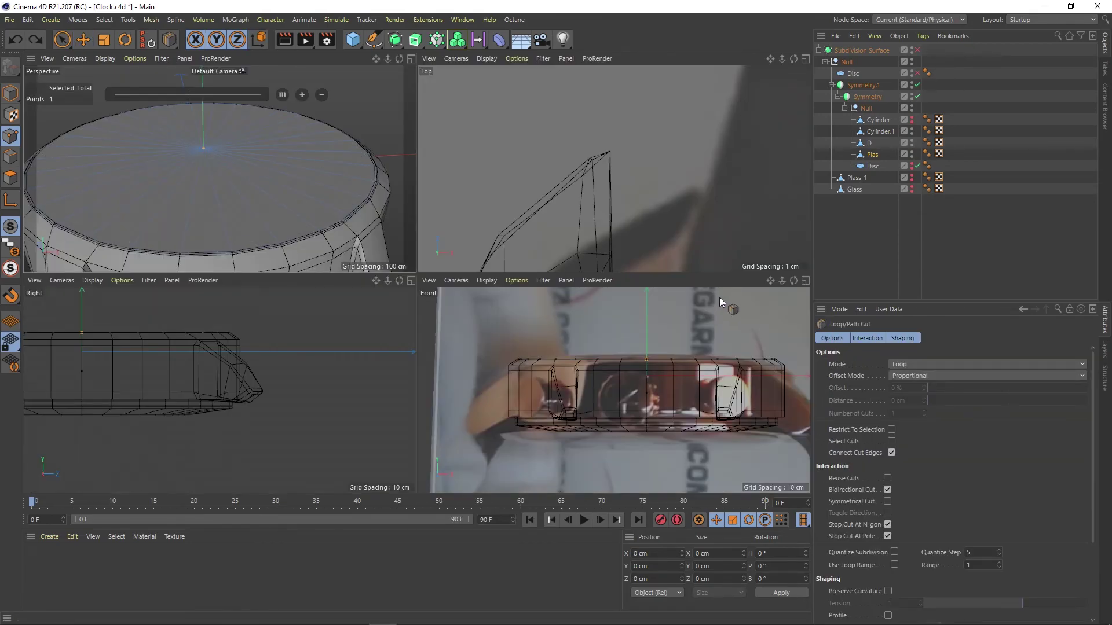
pyautogui.scroll(-3, 639, 111)
pyautogui.press('e')
pyautogui.middleClick(130, 190)
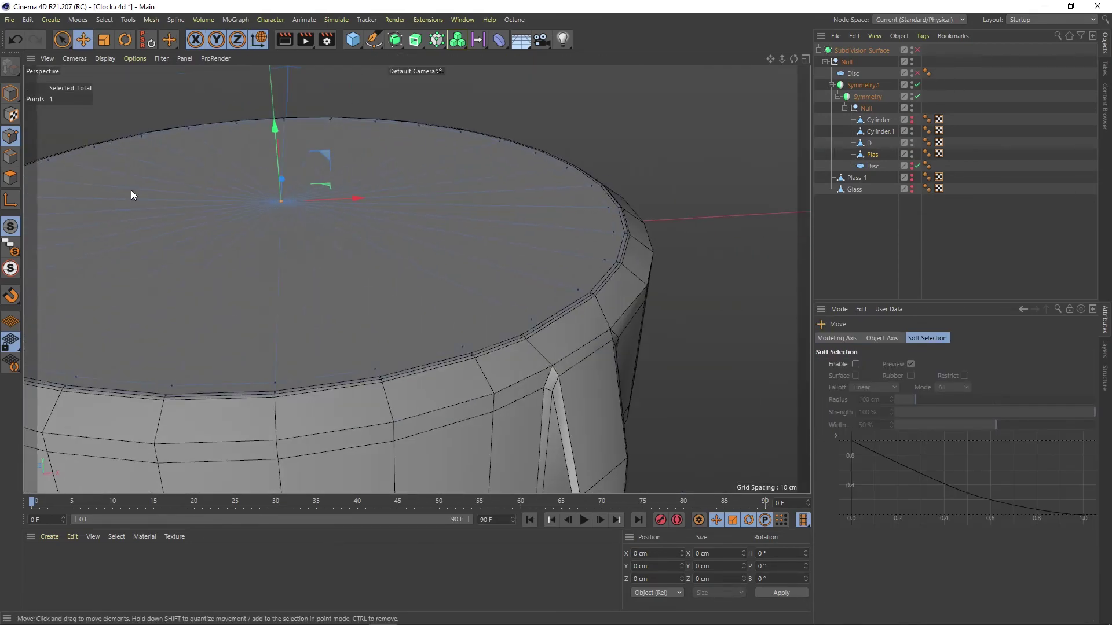
# - Loop-select the outer rim edges of Plas and scale them in slightly
pyautogui.press('Return')
pyautogui.press('u')
pyautogui.press('l')
pyautogui.scroll(3, 328, 248)
pyautogui.click(918, 50)
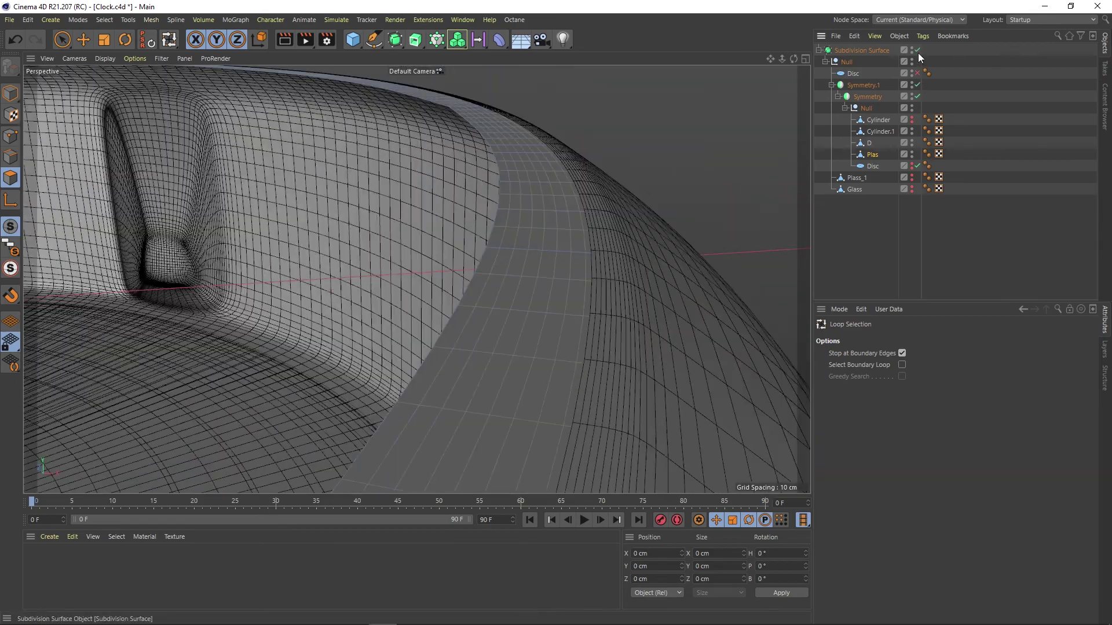
pyautogui.press('Return')
pyautogui.scroll(2, 593, 304)
pyautogui.click(593, 303)
pyautogui.press('t')
pyautogui.scroll(-2, 689, 245)
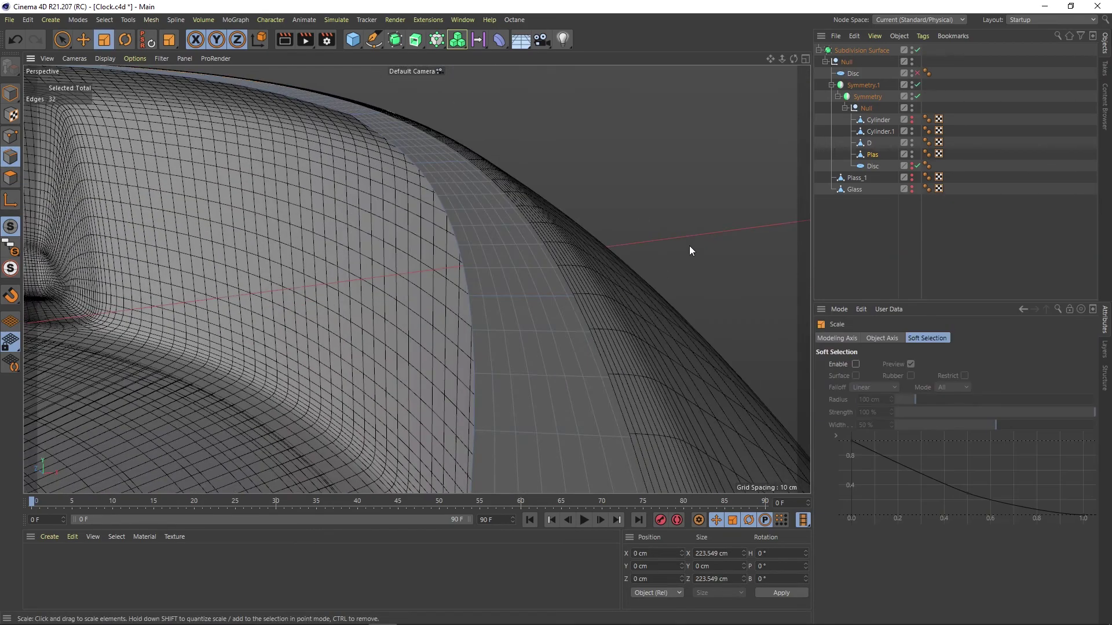
pyautogui.moveTo(690, 247); pyautogui.dragTo(686, 249)
pyautogui.press('s')
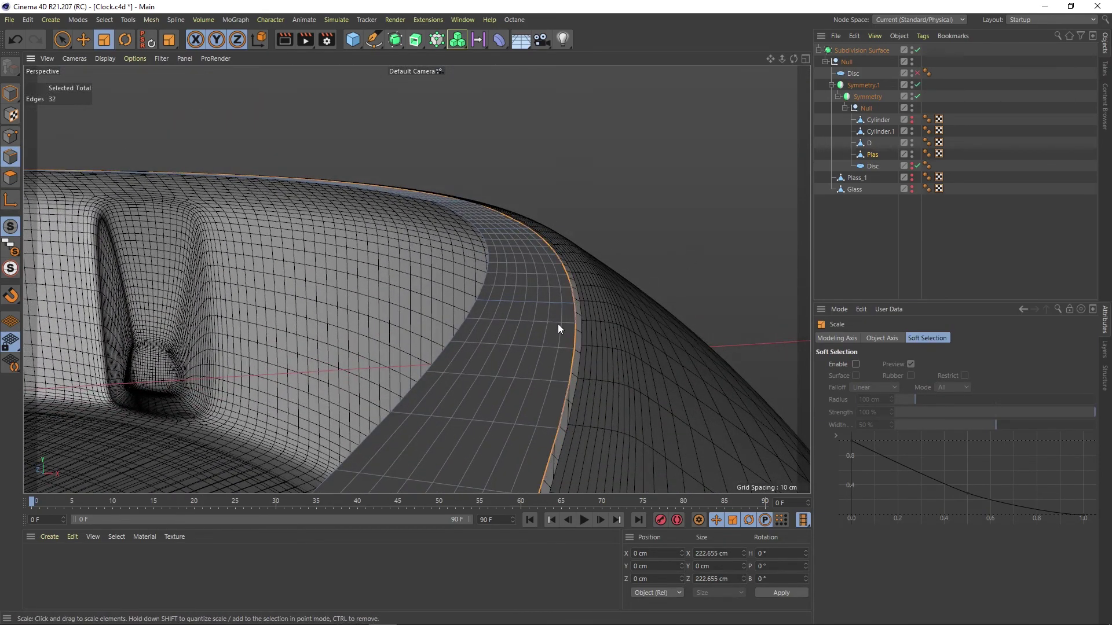
# - Extrude the Plas rim polygons inward into a thin lip
pyautogui.scroll(-3, 557, 329)
pyautogui.press('Return')
pyautogui.press('d')
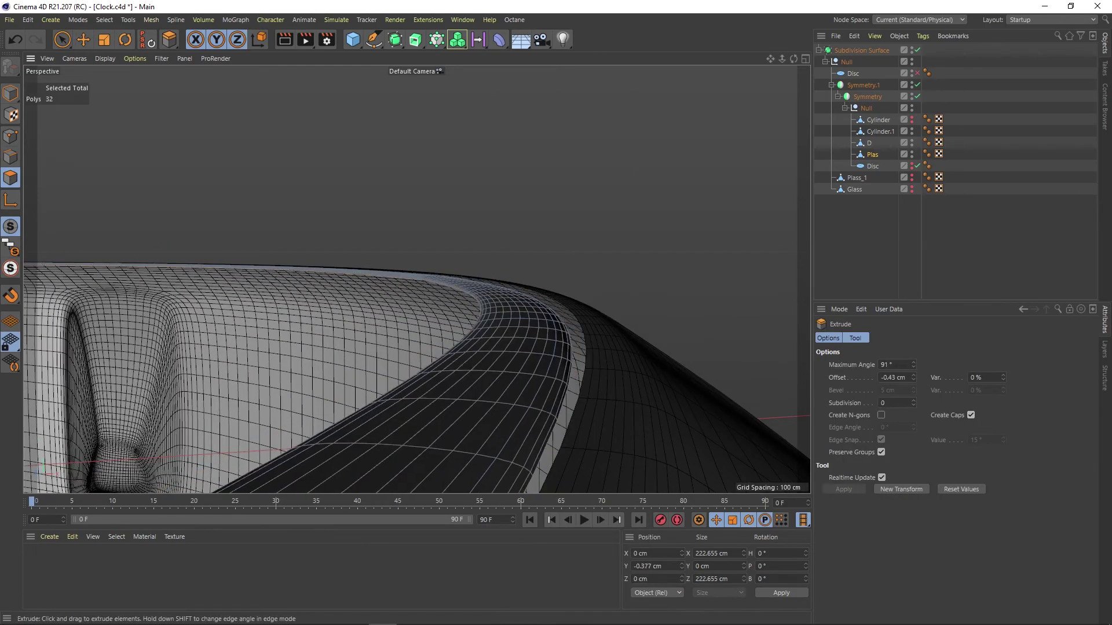
pyautogui.press('q')
pyautogui.moveTo(576, 262)
pyautogui.mouseDown()
pyautogui.moveTo(523, 311)
pyautogui.moveTo(398, 202)
pyautogui.mouseUp()
# - Add a loop cut along the Plas rim and slide it close to the edge
pyautogui.press('Return')
pyautogui.scroll(5, 519, 311)
pyautogui.press('k')
pyautogui.press('l')
pyautogui.keyDown('alt'); pyautogui.moveTo(455, 133); pyautogui.dragTo(386, 286); pyautogui.keyUp('alt')
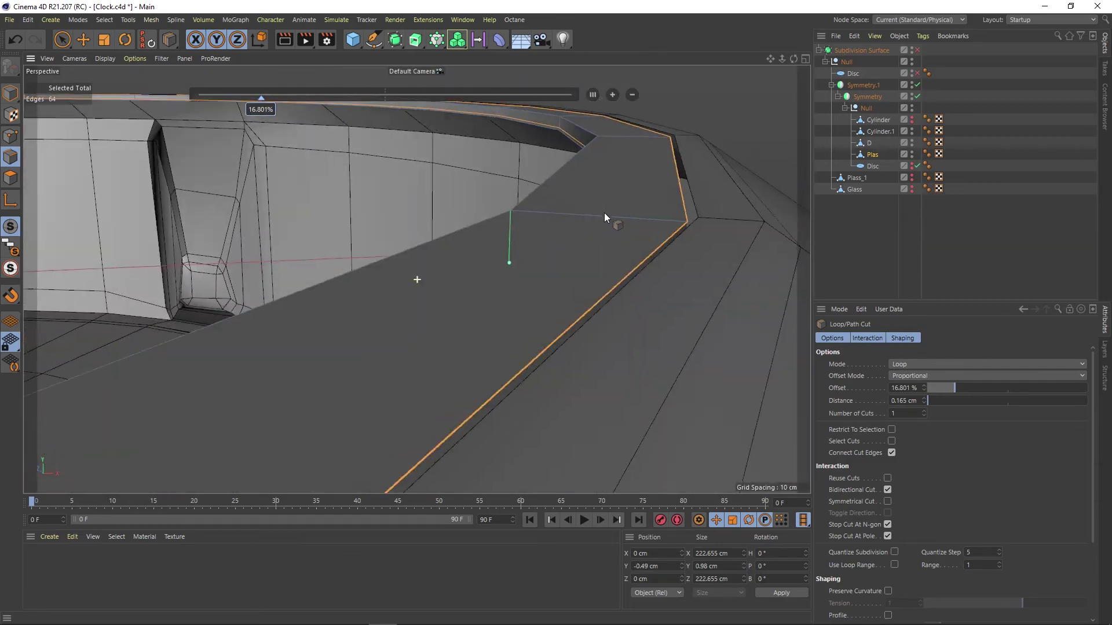
pyautogui.press('q')
pyautogui.moveTo(562, 224)
pyautogui.keyDown('alt'); pyautogui.mouseDown()
pyautogui.moveTo(505, 230)
pyautogui.moveTo(532, 229)
pyautogui.moveTo(538, 275)
pyautogui.moveTo(595, 202)
pyautogui.moveTo(586, 434)
pyautogui.moveTo(622, 255)
pyautogui.moveTo(618, 274)
pyautogui.moveTo(572, 222)
pyautogui.moveTo(509, 203)
pyautogui.moveTo(531, 184)
pyautogui.moveTo(613, 235)
pyautogui.moveTo(601, 221)
pyautogui.moveTo(606, 242)
pyautogui.moveTo(582, 239)
pyautogui.moveTo(613, 255)
pyautogui.moveTo(505, 227)
pyautogui.mouseUp(); pyautogui.keyUp('alt')
pyautogui.click(877, 131)
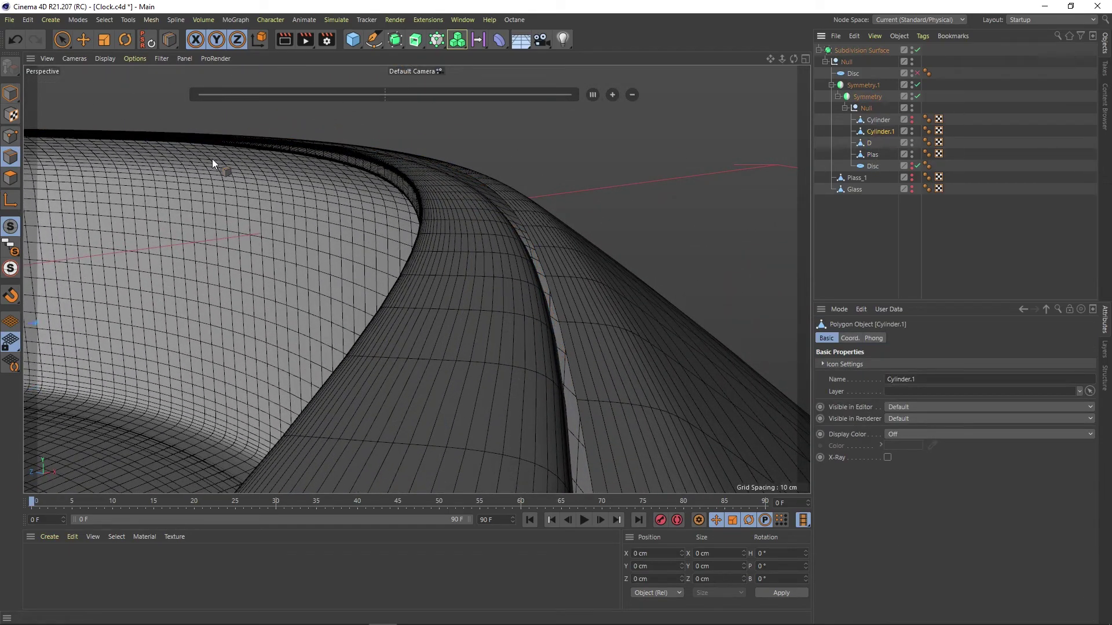
# - Loop-select the top rim edges of the Cylinder.1 case ring
pyautogui.moveTo(213, 164)
pyautogui.keyDown('alt'); pyautogui.mouseDown()
pyautogui.moveTo(352, 173)
pyautogui.moveTo(356, 235)
pyautogui.moveTo(67, 199)
pyautogui.moveTo(338, 239)
pyautogui.moveTo(401, 145)
pyautogui.moveTo(490, 138)
pyautogui.moveTo(495, 178)
pyautogui.moveTo(292, 238)
pyautogui.moveTo(417, 230)
pyautogui.moveTo(267, 352)
pyautogui.moveTo(452, 147)
pyautogui.moveTo(484, 173)
pyautogui.moveTo(537, 163)
pyautogui.moveTo(369, 200)
pyautogui.moveTo(259, 181)
pyautogui.moveTo(425, 212)
pyautogui.mouseUp(); pyautogui.keyUp('alt')
pyautogui.press('u')
pyautogui.press('l')
pyautogui.click(401, 145)
pyautogui.press('q')
pyautogui.press('e')
pyautogui.keyDown('shift'); pyautogui.click(417, 230); pyautogui.keyUp('shift')
pyautogui.press('q')
# - Move the selected rim edges down slightly in the Front view
pyautogui.press('F4')
pyautogui.moveTo(526, 281); pyautogui.dragTo(546, 372)
pyautogui.press('F1')
pyautogui.middleClick(174, 170)
pyautogui.moveTo(670, 426); pyautogui.dragTo(671, 441)
pyautogui.middleClick(290, 190)
pyautogui.moveTo(329, 306)
pyautogui.keyDown('alt'); pyautogui.mouseDown()
pyautogui.moveTo(348, 280)
pyautogui.moveTo(313, 272)
pyautogui.moveTo(346, 354)
pyautogui.mouseUp(); pyautogui.keyUp('alt')
# - Return to Model mode and orbit out to view the whole case
pyautogui.click(11, 93)
pyautogui.scroll(-5, 347, 355)
pyautogui.scroll(5, 387, 286)
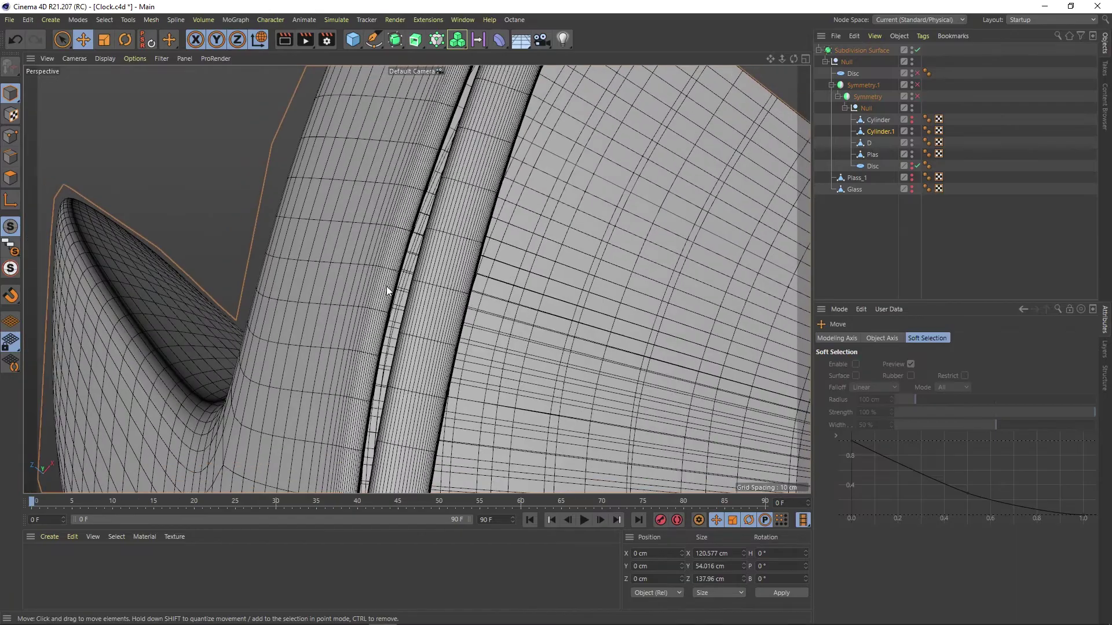
pyautogui.moveTo(387, 287)
pyautogui.keyDown('alt'); pyautogui.mouseDown()
pyautogui.moveTo(687, 275)
pyautogui.moveTo(577, 273)
pyautogui.mouseUp(); pyautogui.keyUp('alt')
pyautogui.press('9')
pyautogui.scroll(3, 591, 264)
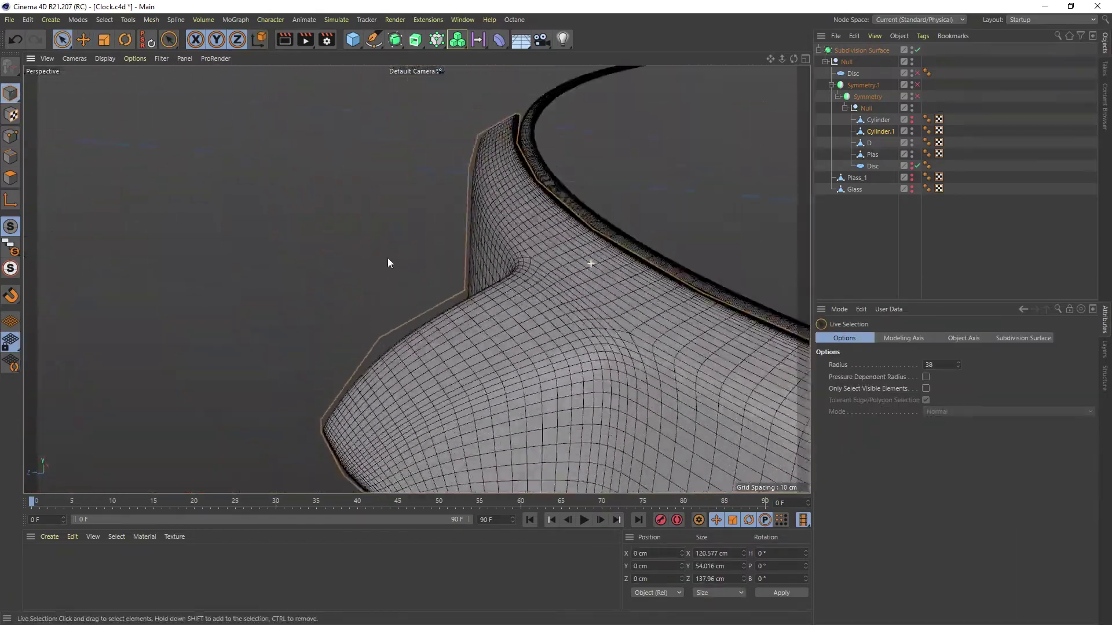
pyautogui.moveTo(388, 263)
pyautogui.keyDown('alt'); pyautogui.mouseDown()
pyautogui.moveTo(527, 327)
pyautogui.moveTo(137, 207)
pyautogui.mouseUp(); pyautogui.keyUp('alt')
pyautogui.scroll(-5, 472, 311)
# - Re-enable both Symmetry objects and duplicate the Disc as 'Glass'
pyautogui.press('e')
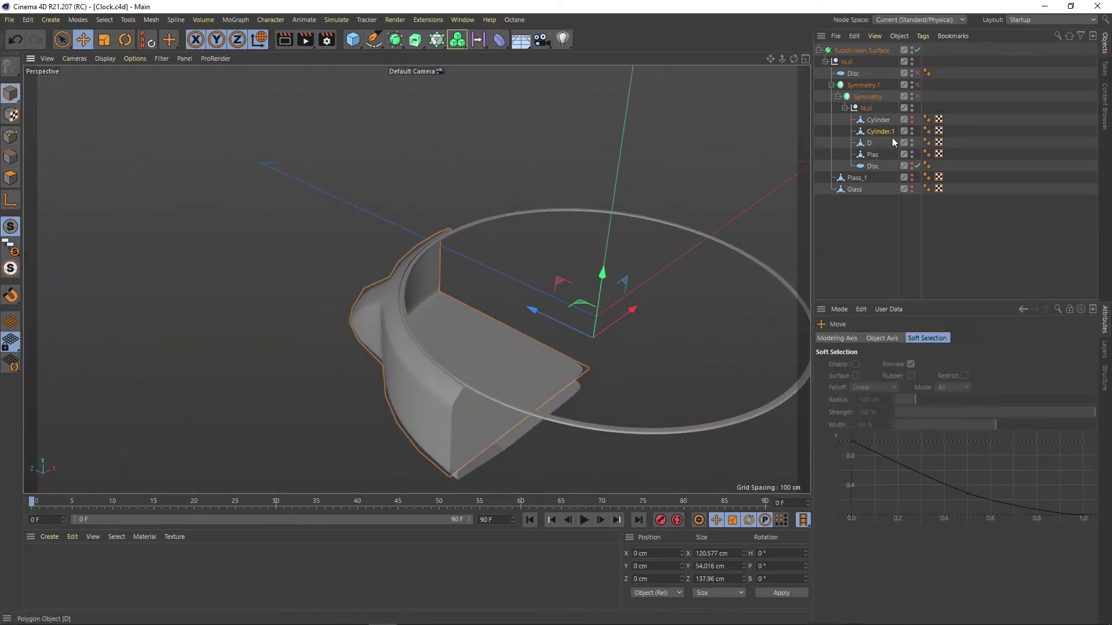
pyautogui.click(917, 84)
pyautogui.click(917, 96)
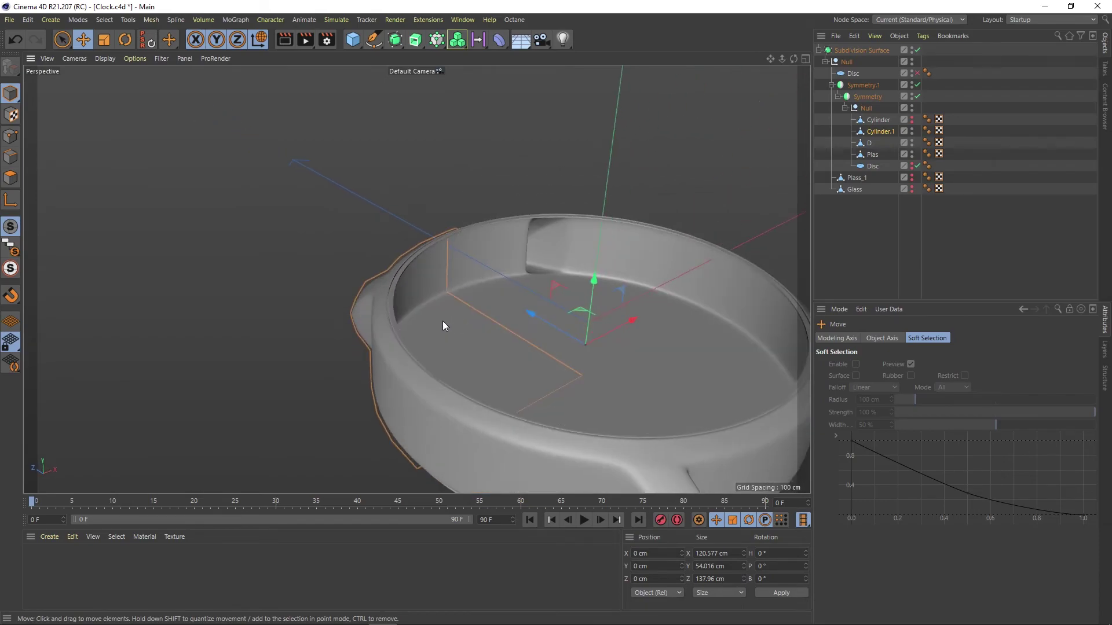
pyautogui.keyDown('ctrl'); pyautogui.moveTo(892, 167); pyautogui.dragTo(893, 168); pyautogui.keyUp('ctrl')
pyautogui.doubleClick(893, 166)
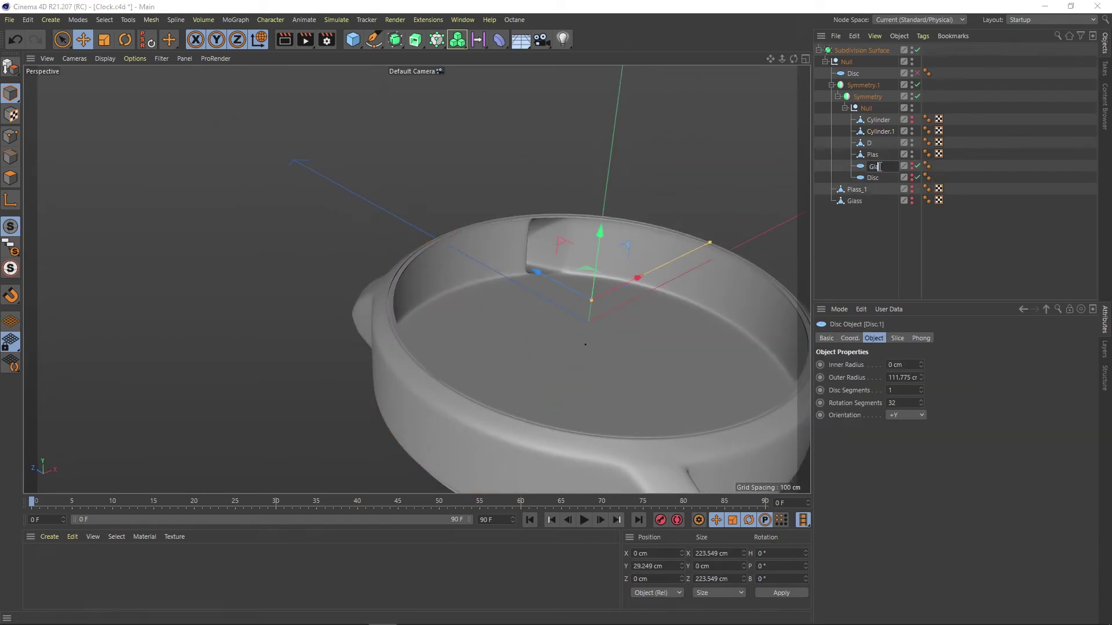
pyautogui.write('Glass')
pyautogui.press('Return')
# - Make Glass editable and scale it down slightly
pyautogui.press('c')
pyautogui.scroll(5, 398, 291)
pyautogui.press('t')
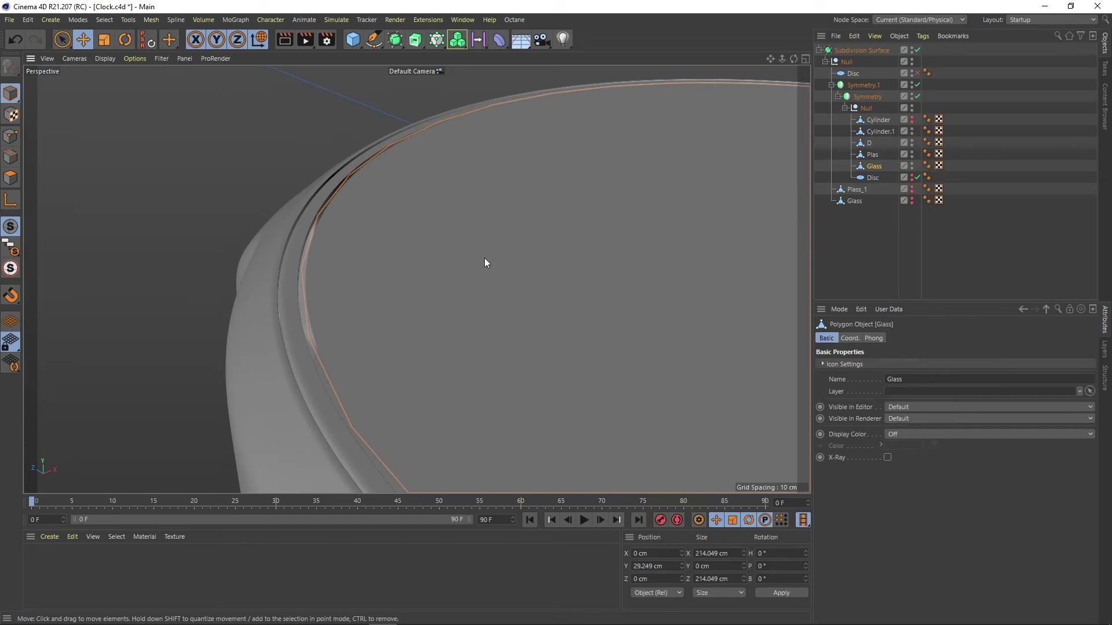
pyautogui.moveTo(484, 258); pyautogui.dragTo(439, 243)
# - Bevel the outer polygon loop of the Glass disc
pyautogui.press('Return')
pyautogui.keyDown('alt'); pyautogui.moveTo(390, 318); pyautogui.dragTo(554, 248); pyautogui.keyUp('alt')
pyautogui.press('u')
pyautogui.press('l')
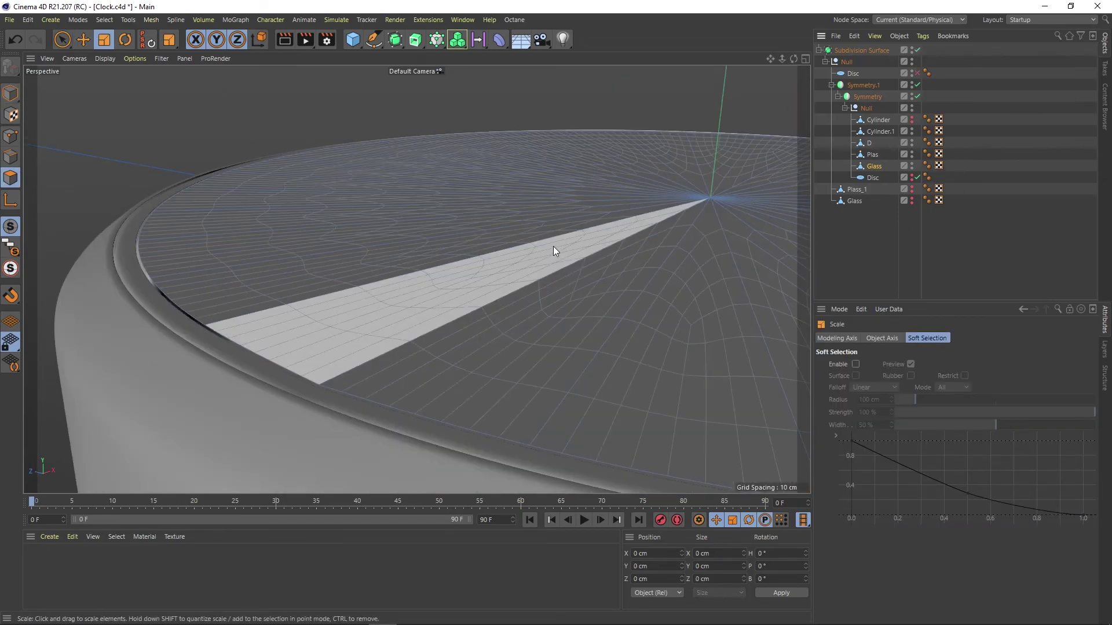
pyautogui.click(496, 291)
pyautogui.rightClick(496, 290)
pyautogui.click(538, 179)
pyautogui.moveTo(385, 301)
pyautogui.mouseDown()
pyautogui.moveTo(373, 405)
pyautogui.moveTo(350, 386)
pyautogui.moveTo(360, 361)
pyautogui.moveTo(355, 368)
pyautogui.moveTo(343, 319)
pyautogui.moveTo(310, 384)
pyautogui.moveTo(316, 352)
pyautogui.moveTo(288, 389)
pyautogui.moveTo(403, 373)
pyautogui.moveTo(428, 297)
pyautogui.moveTo(307, 248)
pyautogui.moveTo(110, 76)
pyautogui.moveTo(469, 248)
pyautogui.moveTo(643, 231)
pyautogui.mouseUp()
pyautogui.press('k')
pyautogui.press('l')
# - Move Plas and Glass out of the symmetry group, directly under the top Null
pyautogui.press('e')
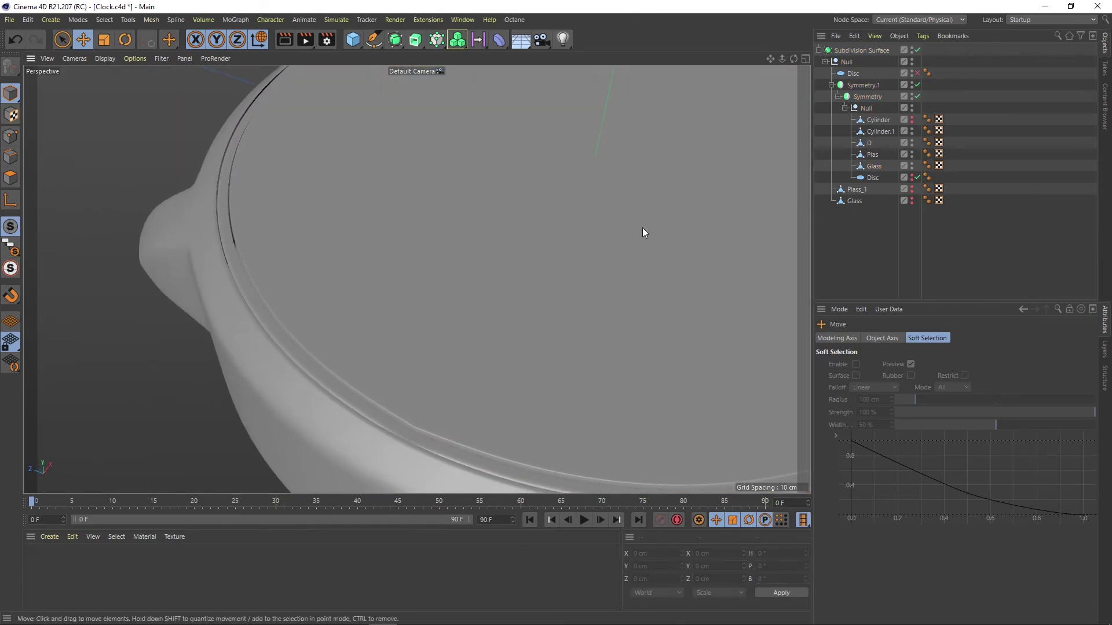
pyautogui.click(872, 178)
pyautogui.moveTo(871, 155); pyautogui.dragTo(851, 62)
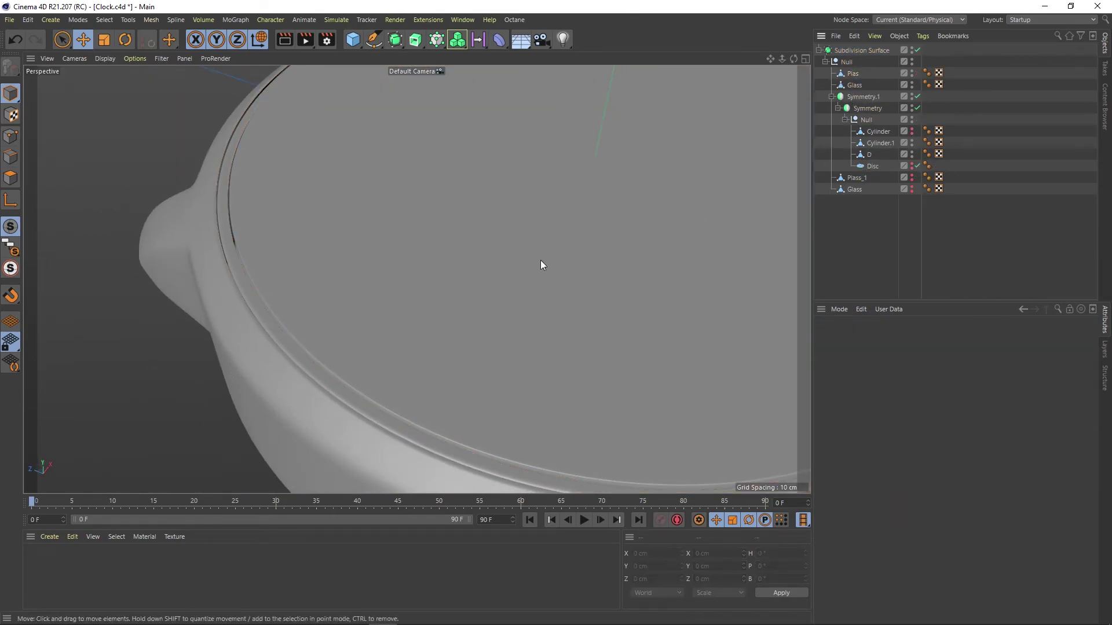
pyautogui.moveTo(541, 259)
pyautogui.keyDown('alt'); pyautogui.mouseDown()
pyautogui.moveTo(291, 259)
pyautogui.moveTo(406, 257)
pyautogui.mouseUp(); pyautogui.keyUp('alt')
pyautogui.click(452, 254)
pyautogui.press('F4')
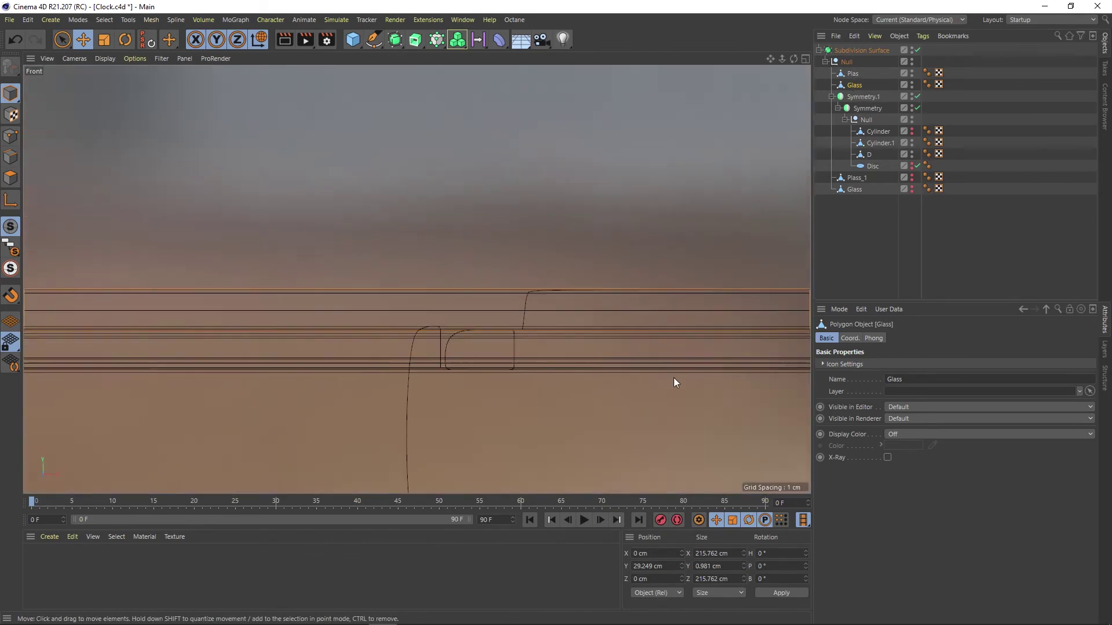
pyautogui.press('F1')
pyautogui.scroll(3, 366, 311)
pyautogui.press('t')
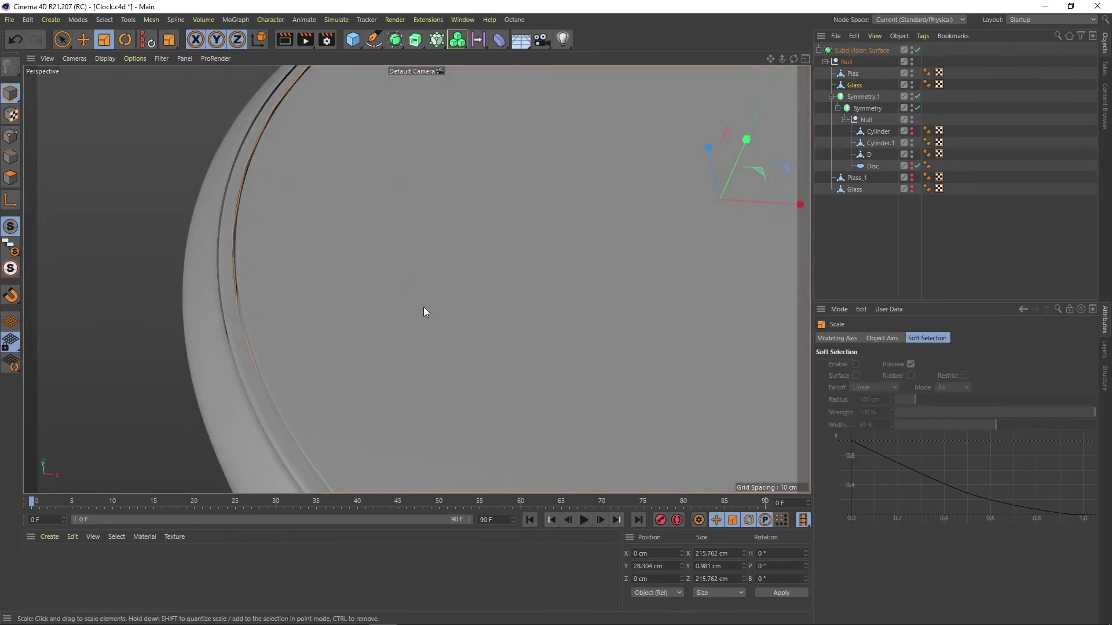
pyautogui.moveTo(423, 307)
pyautogui.keyDown('alt'); pyautogui.mouseDown()
pyautogui.moveTo(201, 225)
pyautogui.moveTo(349, 282)
pyautogui.moveTo(318, 233)
pyautogui.moveTo(367, 206)
pyautogui.moveTo(408, 231)
pyautogui.moveTo(408, 251)
pyautogui.mouseUp(); pyautogui.keyUp('alt')
# - Try Close Polygon Hole and a cut on Glass, then undo and redo the changes
pyautogui.hotkey('ctrl', 'a')
pyautogui.rightClick(262, 105)
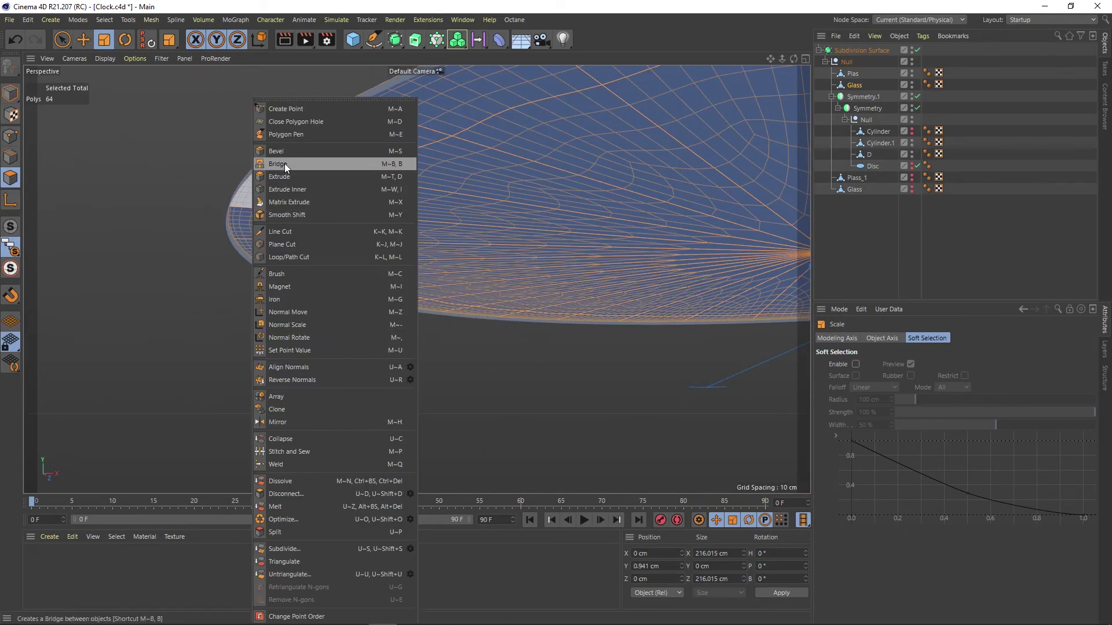
pyautogui.click(283, 152)
pyautogui.keyDown('alt'); pyautogui.moveTo(282, 152); pyautogui.dragTo(272, 214); pyautogui.keyUp('alt')
pyautogui.press('k')
pyautogui.press('l')
pyautogui.moveTo(269, 169)
pyautogui.keyDown('alt'); pyautogui.mouseDown()
pyautogui.moveTo(439, 221)
pyautogui.moveTo(467, 318)
pyautogui.moveTo(599, 204)
pyautogui.moveTo(648, 191)
pyautogui.moveTo(560, 259)
pyautogui.moveTo(641, 138)
pyautogui.moveTo(626, 240)
pyautogui.moveTo(651, 251)
pyautogui.mouseUp(); pyautogui.keyUp('alt')
pyautogui.click(917, 50)
pyautogui.press('e')
pyautogui.press('k')
pyautogui.press('k')
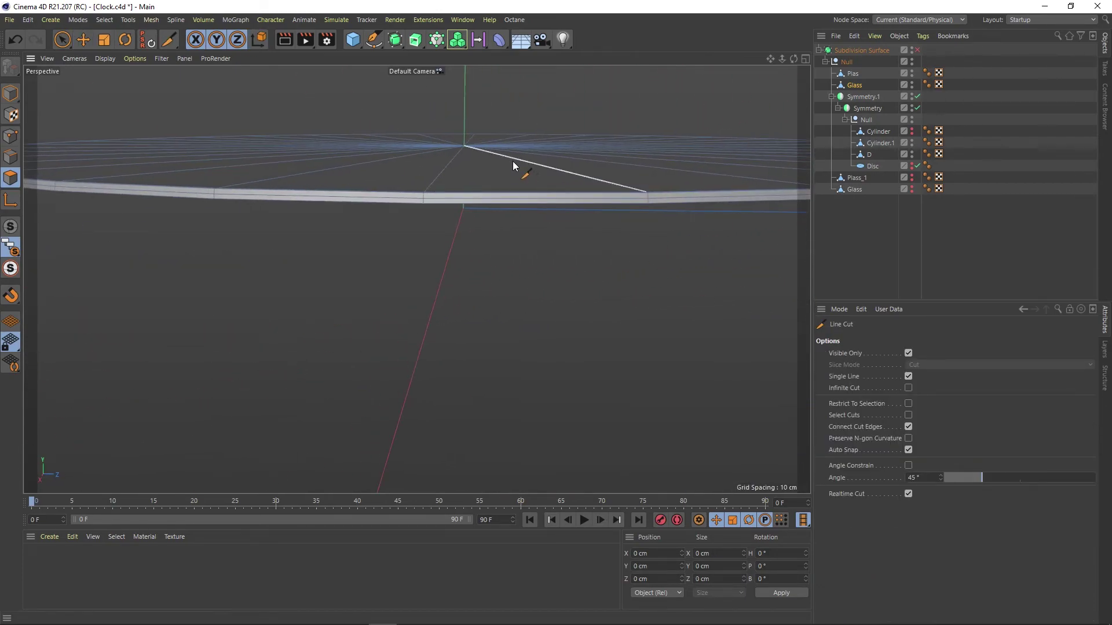
pyautogui.hotkey('ctrl', 'z')
pyautogui.hotkey('ctrl', 'z')
pyautogui.hotkey('ctrl', 'z')
pyautogui.hotkey('ctrl', 'z')
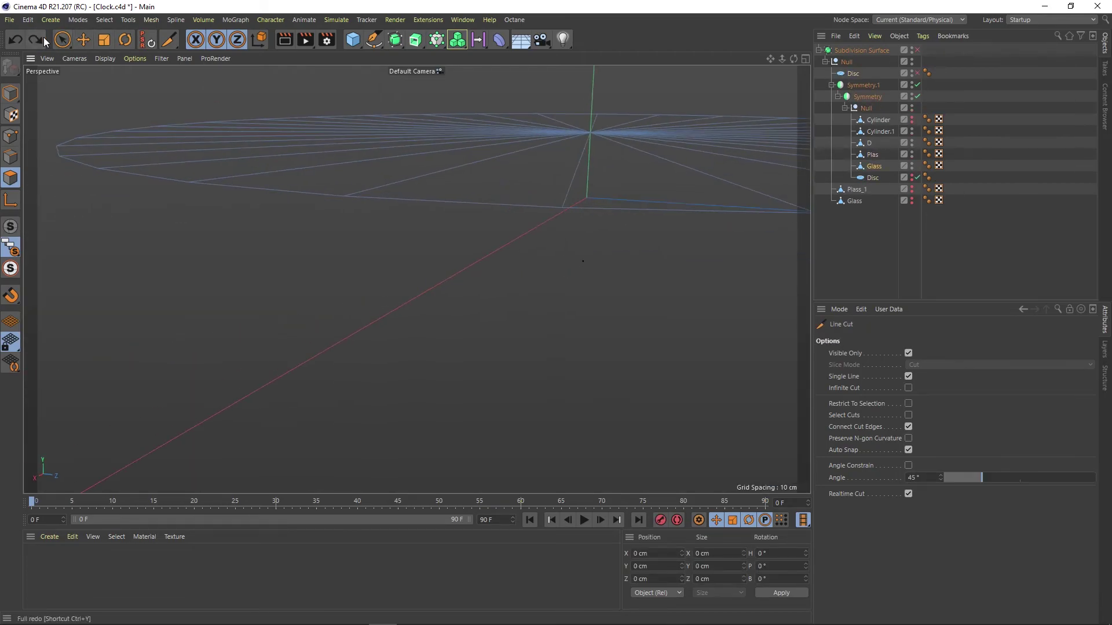
pyautogui.click(43, 37)
pyautogui.hotkey('ctrl', 'y')
pyautogui.hotkey('ctrl', 'y')
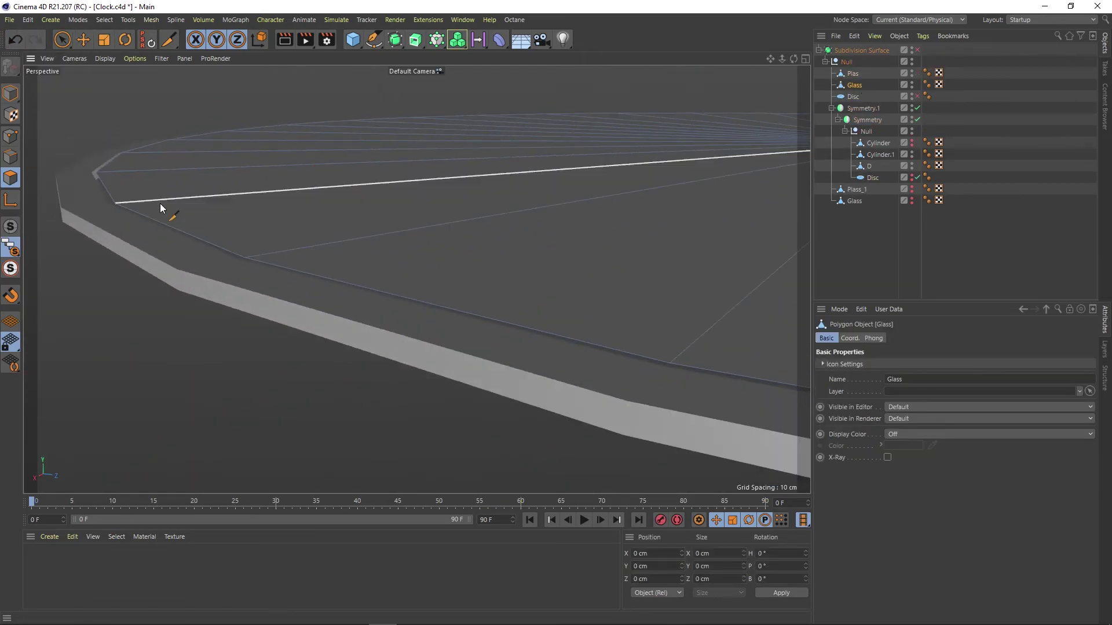
# - Extrude all Glass polygons by about 0.51 cm to thicken it
pyautogui.hotkey('ctrl', 'a')
pyautogui.rightClick(260, 101)
pyautogui.click(323, 199)
pyautogui.moveTo(237, 211); pyautogui.dragTo(236, 199)
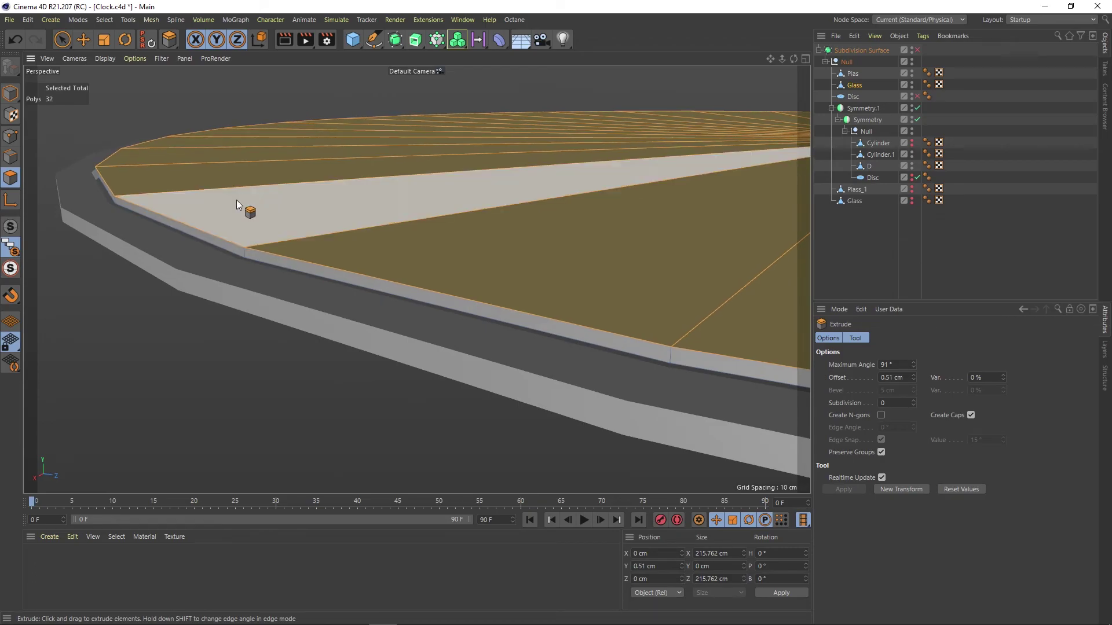
# - Add a loop cut close to the Glass rim, previewing with subdivision on
pyautogui.press('u')
pyautogui.press('l')
pyautogui.click(296, 186)
pyautogui.press('k')
pyautogui.press('l')
pyautogui.scroll(5, 234, 220)
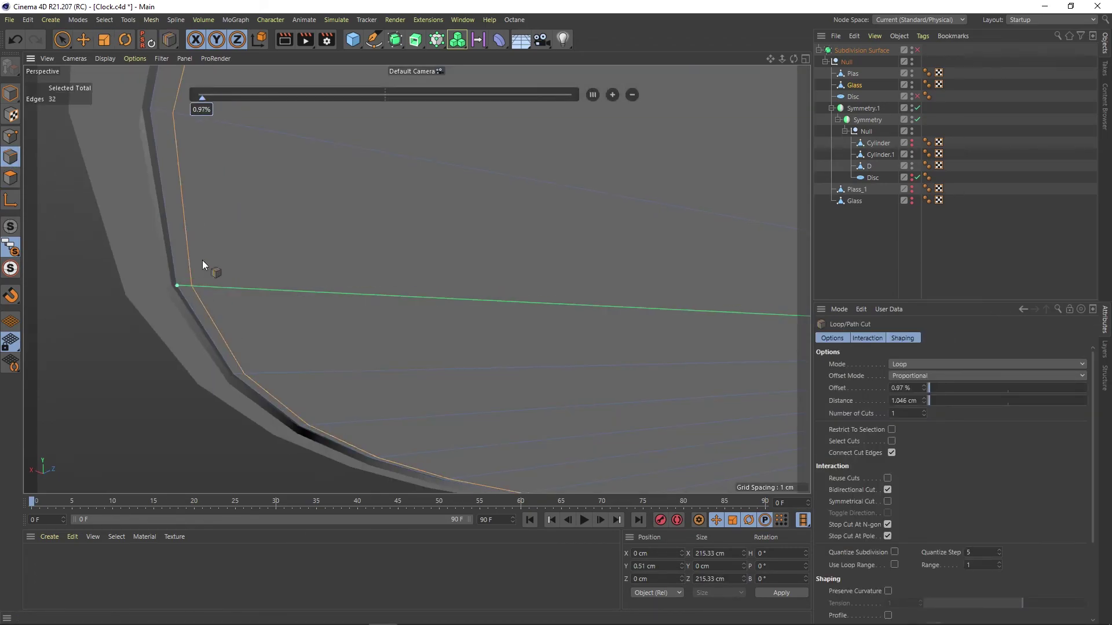
pyautogui.keyDown('alt'); pyautogui.moveTo(202, 266); pyautogui.dragTo(23, 111); pyautogui.keyUp('alt')
pyautogui.click(10, 178)
pyautogui.press('q')
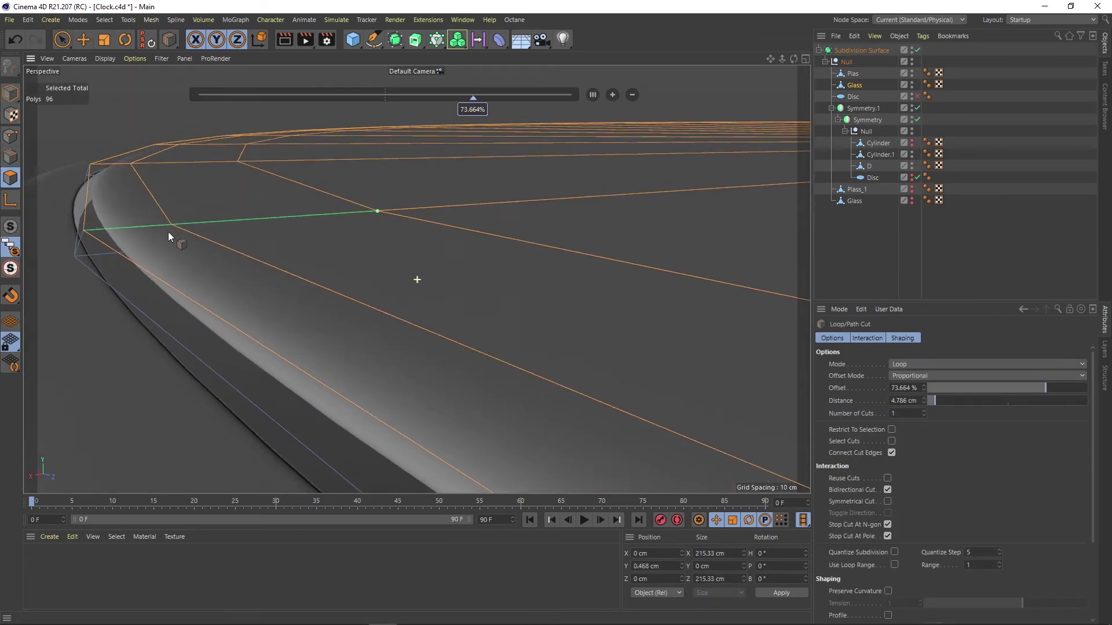
pyautogui.moveTo(168, 231)
pyautogui.keyDown('alt'); pyautogui.mouseDown()
pyautogui.moveTo(165, 200)
pyautogui.moveTo(124, 227)
pyautogui.moveTo(161, 258)
pyautogui.moveTo(215, 194)
pyautogui.mouseUp(); pyautogui.keyUp('alt')
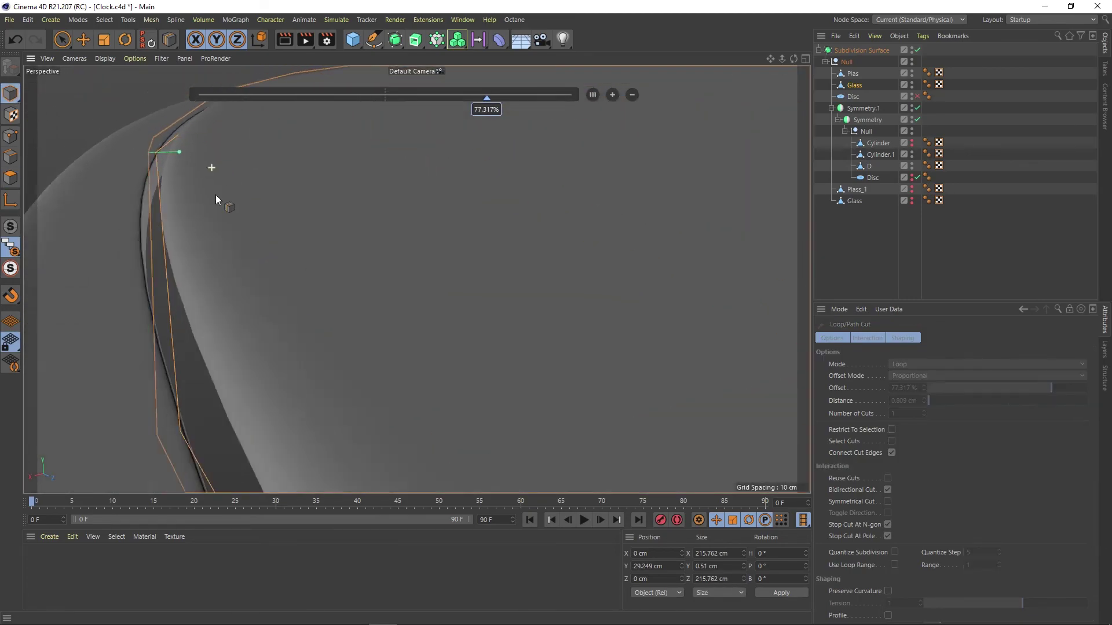
pyautogui.press('e')
# - Frame the watch in perspective and move Disc into the upper Null
pyautogui.press('F5')
pyautogui.middleClick(599, 342)
pyautogui.press('F1')
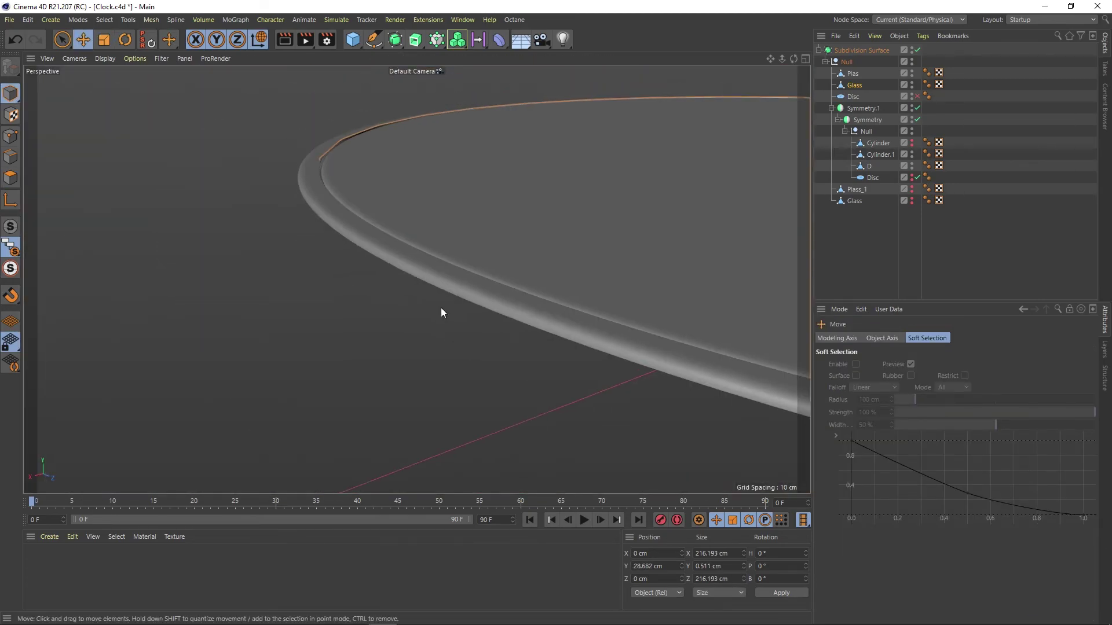
pyautogui.press('h')
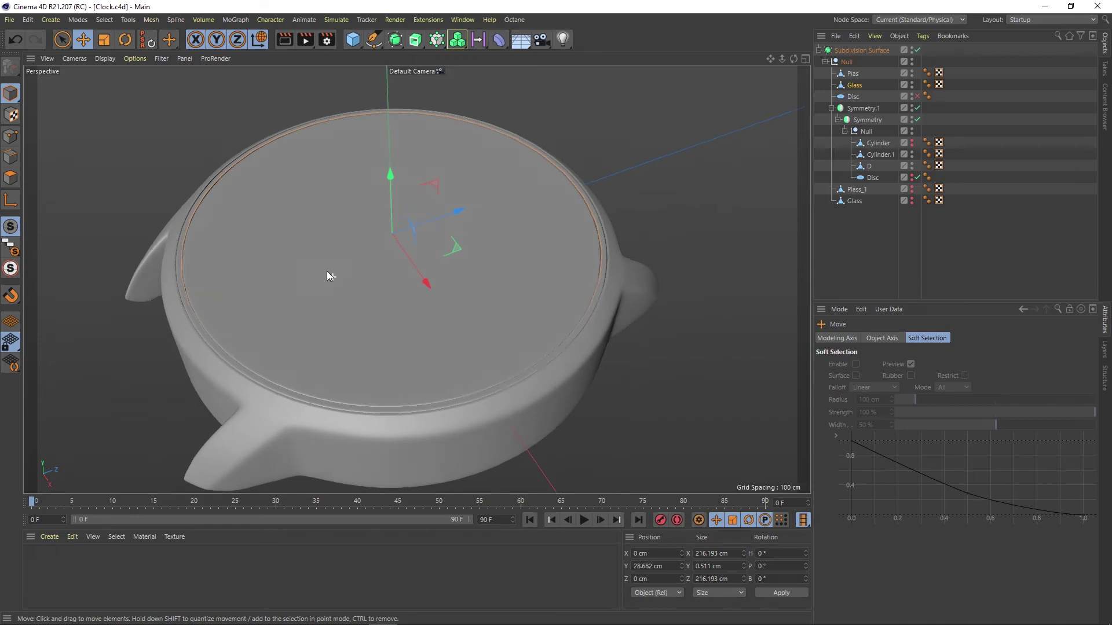
pyautogui.keyDown('alt'); pyautogui.moveTo(326, 276); pyautogui.dragTo(248, 223); pyautogui.keyUp('alt')
pyautogui.moveTo(872, 177); pyautogui.dragTo(851, 70)
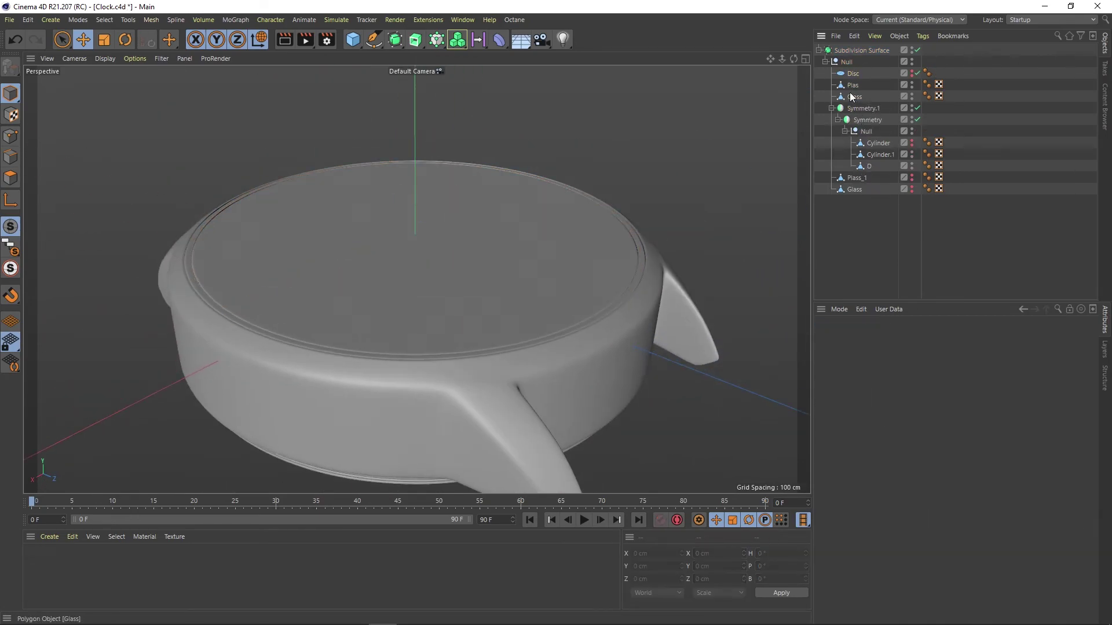
# - Group Disc, Plas and Glass under a new null named G
pyautogui.keyDown('shift'); pyautogui.click(853, 97); pyautogui.keyUp('shift')
pyautogui.hotkey('alt', 'g')
pyautogui.doubleClick(850, 72)
pyautogui.write('G')
pyautogui.press('Return')
pyautogui.press('o')
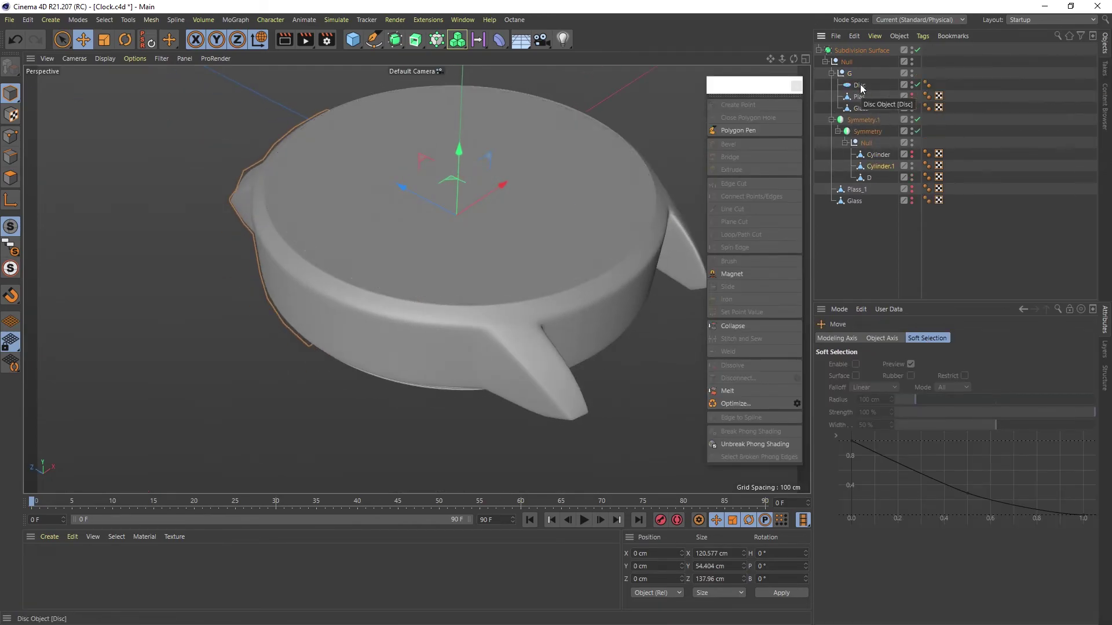
# - Make Disc.1 an editable copy and lower it slightly below the dial disc
pyautogui.click(861, 88)
pyautogui.press('F4')
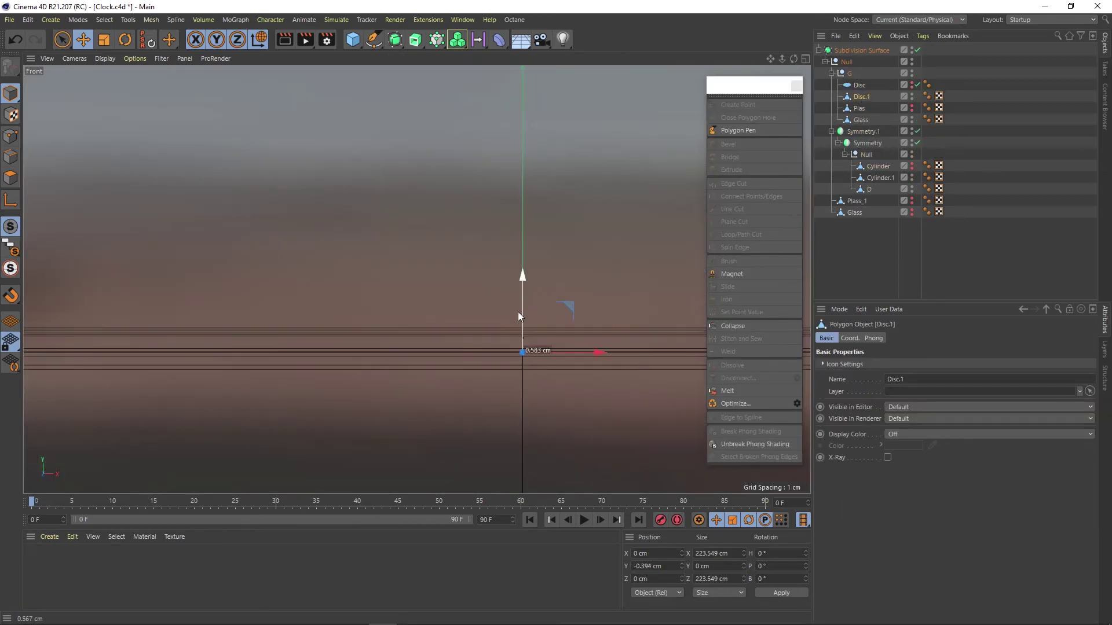
pyautogui.moveTo(518, 313); pyautogui.dragTo(522, 333)
pyautogui.press('F1')
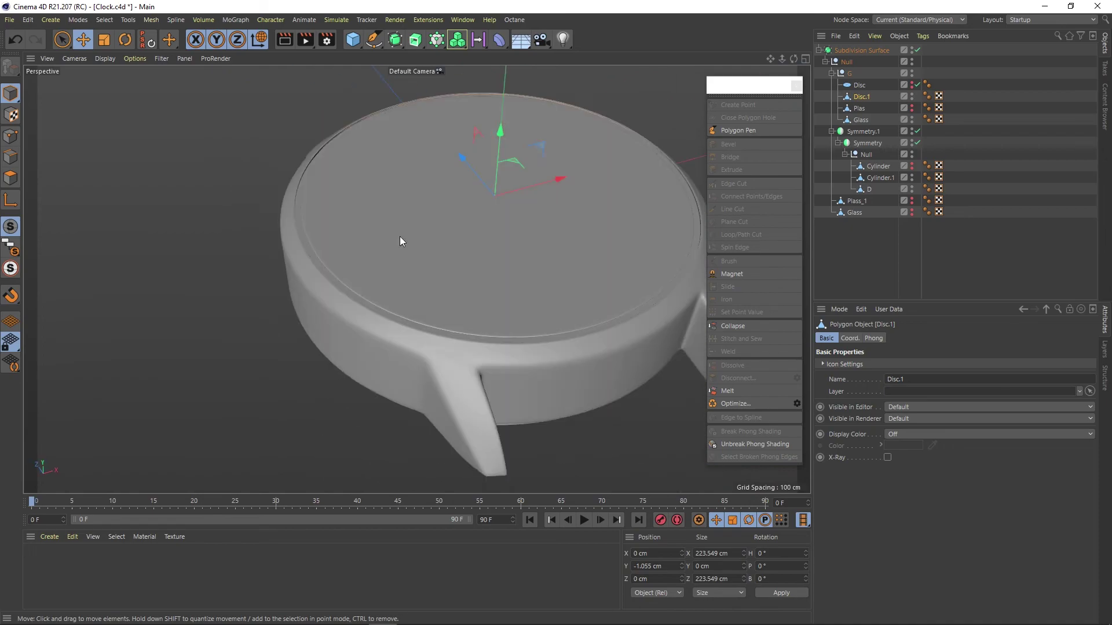
pyautogui.press('F5')
pyautogui.press('F1')
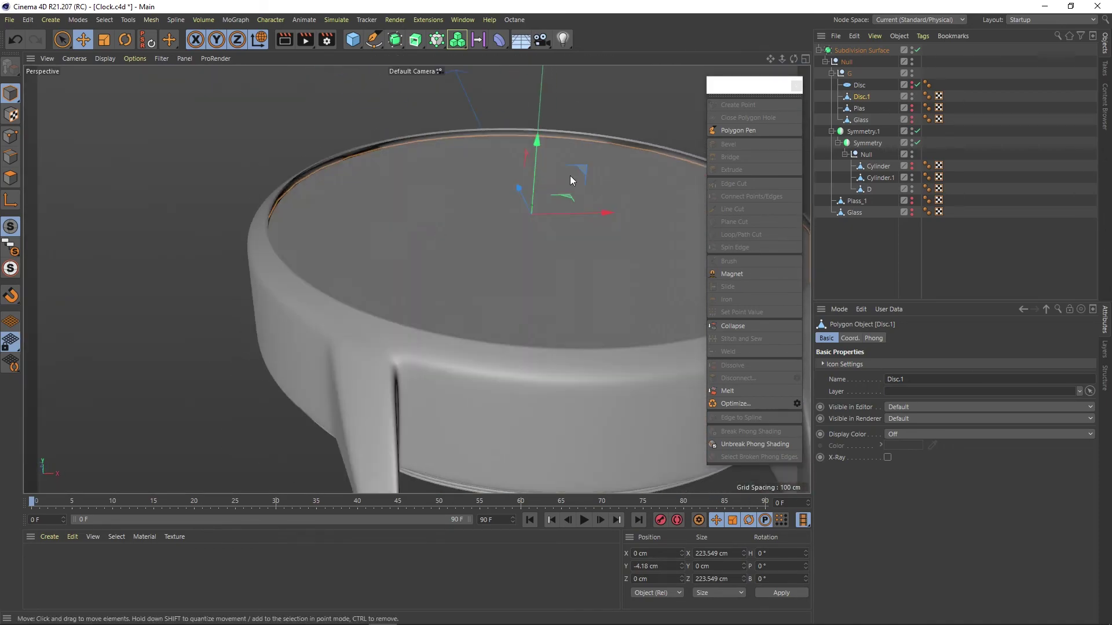
# - Add a cube above Disc.1 and scale it into a thin bar for the hour marks
pyautogui.moveTo(570, 175)
pyautogui.keyDown('alt'); pyautogui.mouseDown()
pyautogui.moveTo(407, 268)
pyautogui.moveTo(370, 301)
pyautogui.moveTo(436, 292)
pyautogui.moveTo(404, 221)
pyautogui.mouseUp(); pyautogui.keyUp('alt')
pyautogui.scroll(-3, 437, 287)
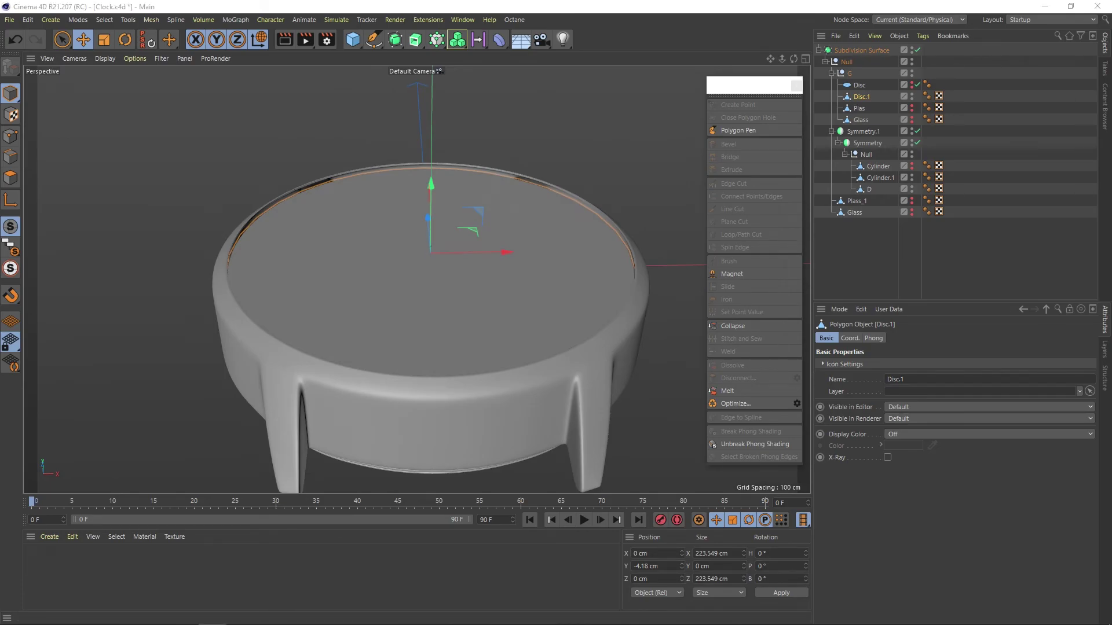
pyautogui.moveTo(406, 278)
pyautogui.keyDown('alt'); pyautogui.mouseDown()
pyautogui.moveTo(381, 335)
pyautogui.moveTo(423, 240)
pyautogui.mouseUp(); pyautogui.keyUp('alt')
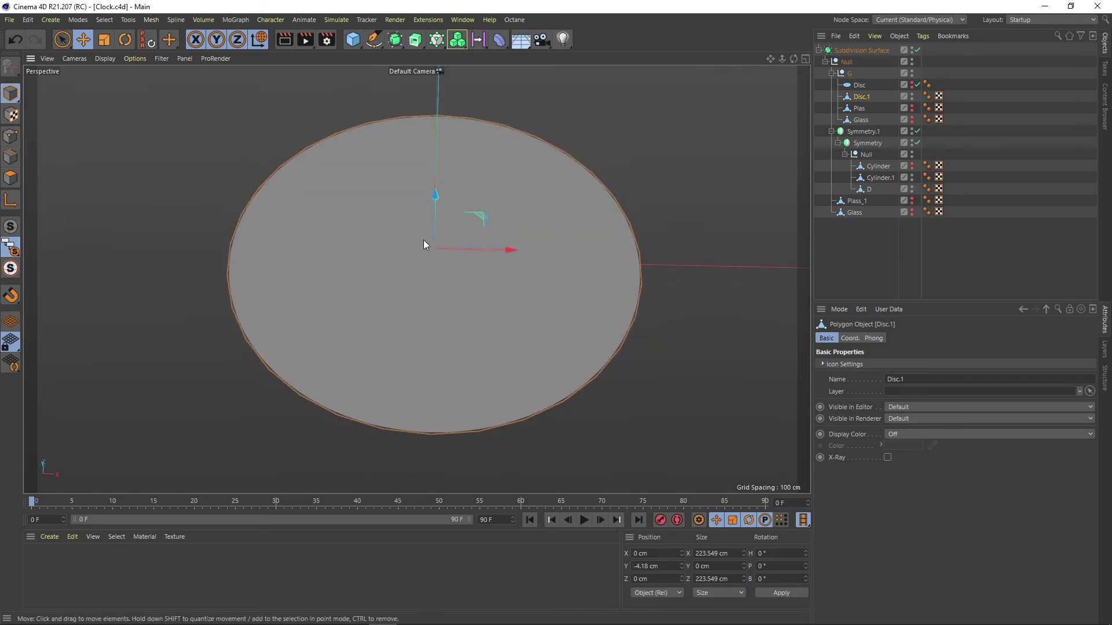
pyautogui.click(359, 43)
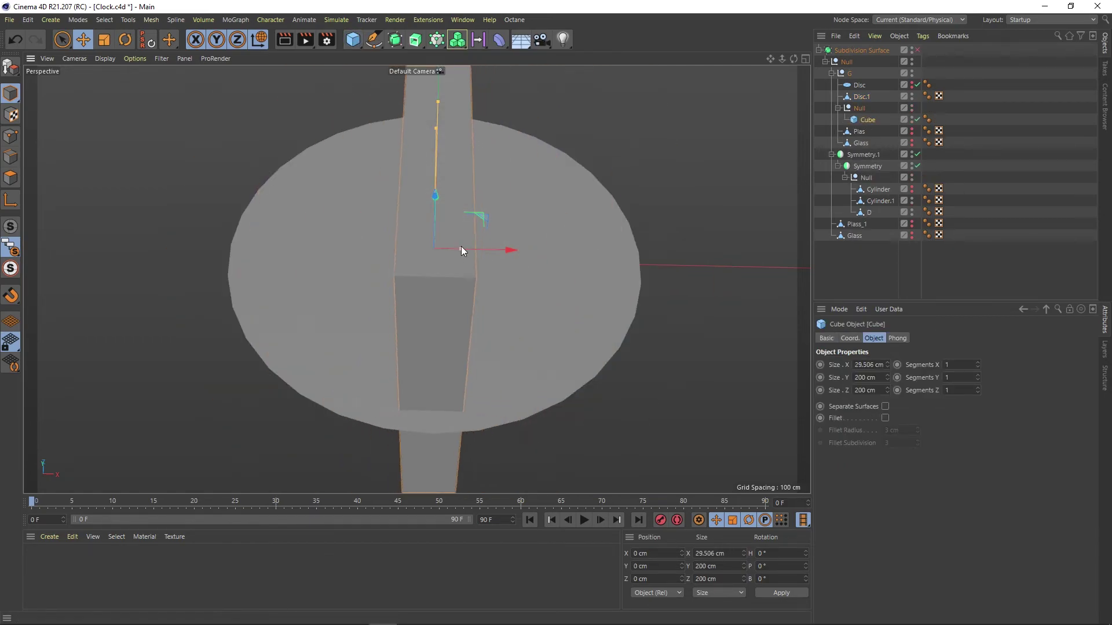
pyautogui.moveTo(461, 245)
pyautogui.keyDown('alt'); pyautogui.mouseDown()
pyautogui.moveTo(540, 352)
pyautogui.moveTo(526, 245)
pyautogui.moveTo(546, 244)
pyautogui.mouseUp(); pyautogui.keyUp('alt')
# - Wrap the cube in a Cloner set to Radial mode with 12 clones
pyautogui.keyDown('alt'); pyautogui.click(457, 39); pyautogui.keyUp('alt')
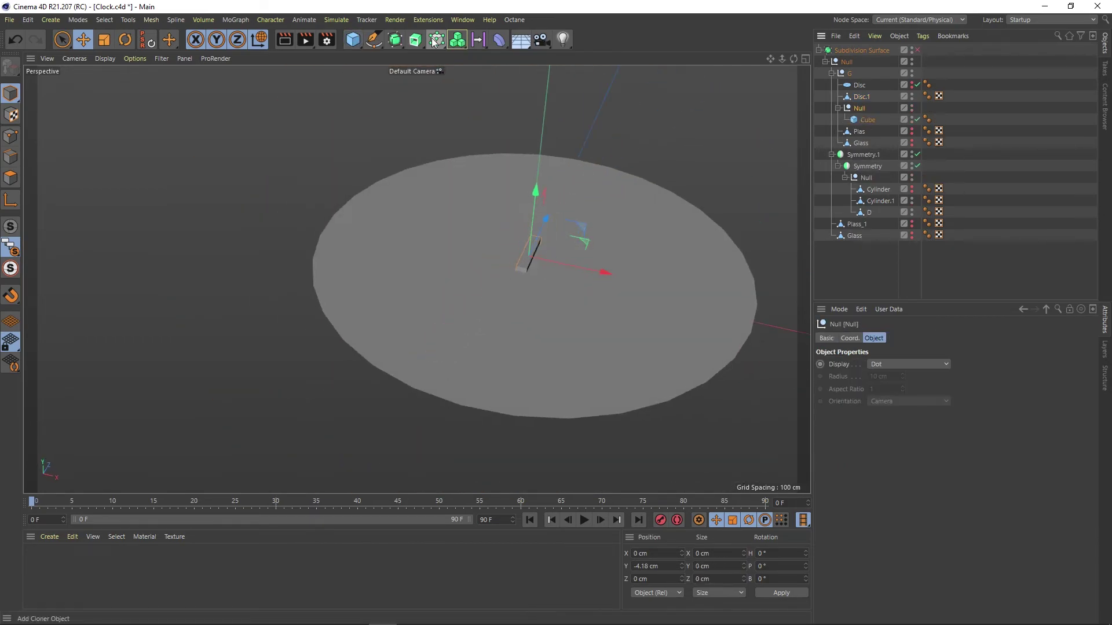
pyautogui.click(893, 364)
pyautogui.click(873, 390)
pyautogui.click(893, 364)
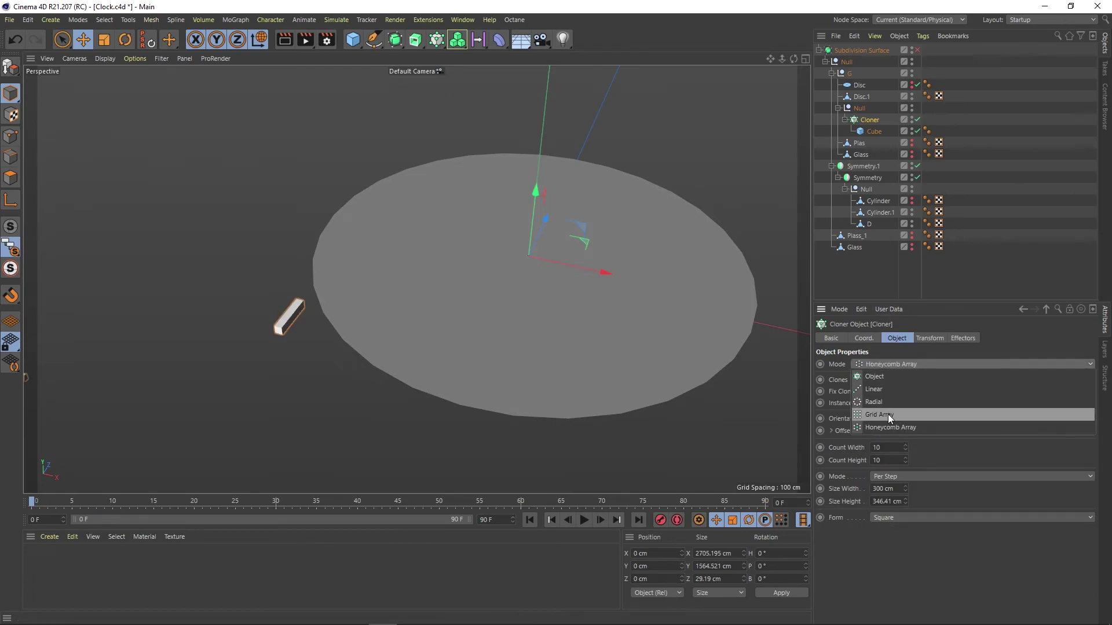
pyautogui.click(874, 402)
pyautogui.moveTo(894, 419)
pyautogui.mouseDown()
pyautogui.moveTo(914, 419)
pyautogui.moveTo(908, 434)
pyautogui.mouseUp()
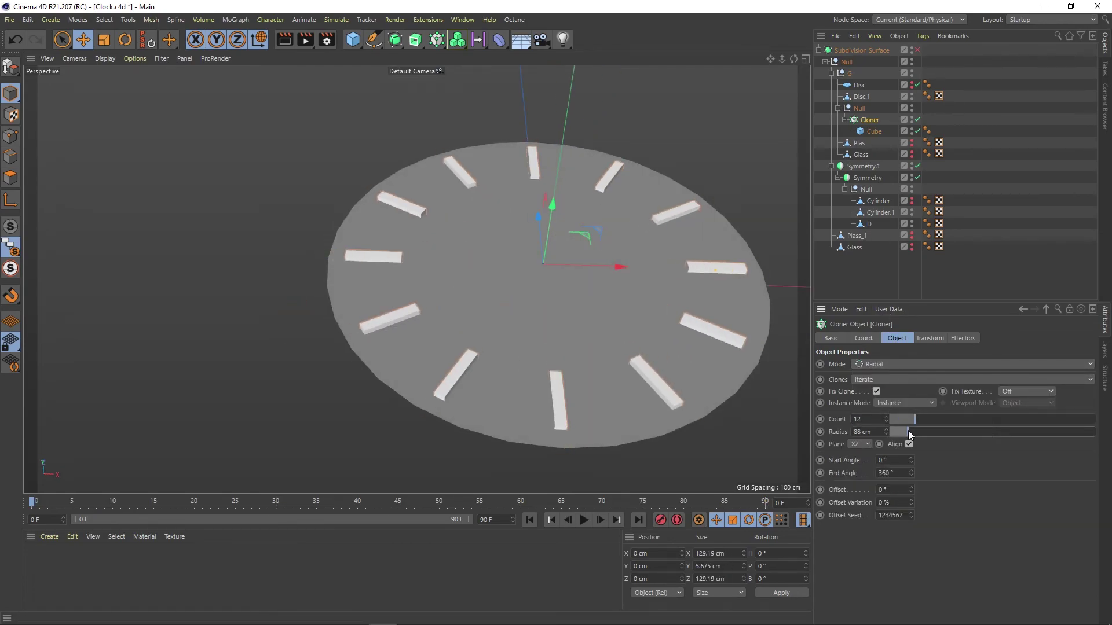
# - Size the hour-marker cube to 2 × 7 × 38 cm
pyautogui.click(874, 131)
pyautogui.scroll(3, 537, 296)
pyautogui.press('F2')
pyautogui.doubleClick(863, 365)
pyautogui.write('2')
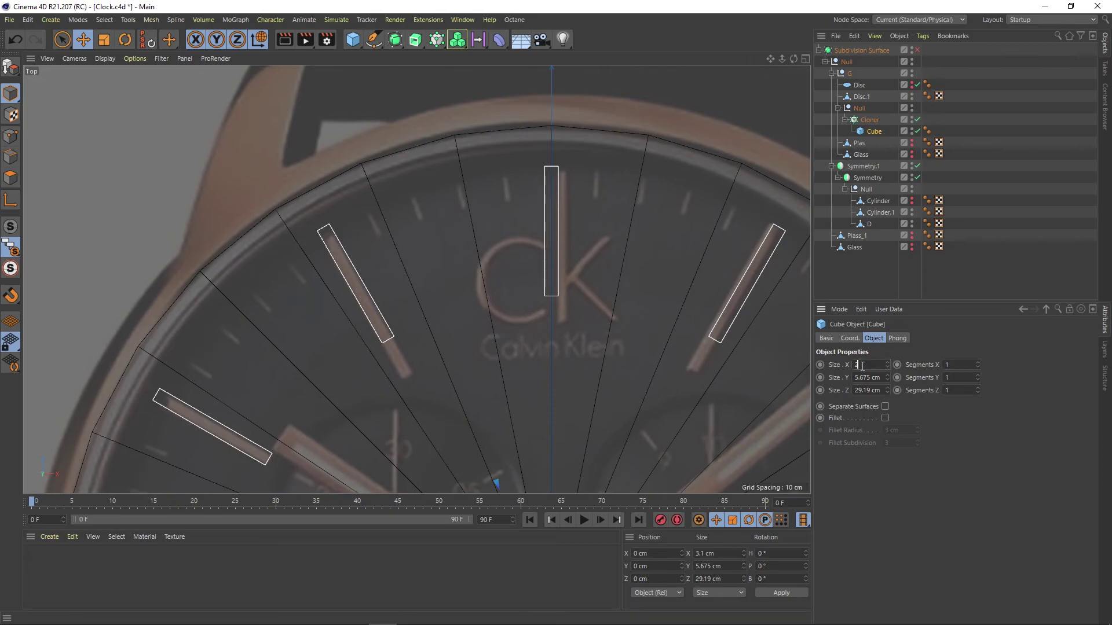
pyautogui.press('Return')
pyautogui.doubleClick(861, 378)
pyautogui.write('7')
pyautogui.press('Return')
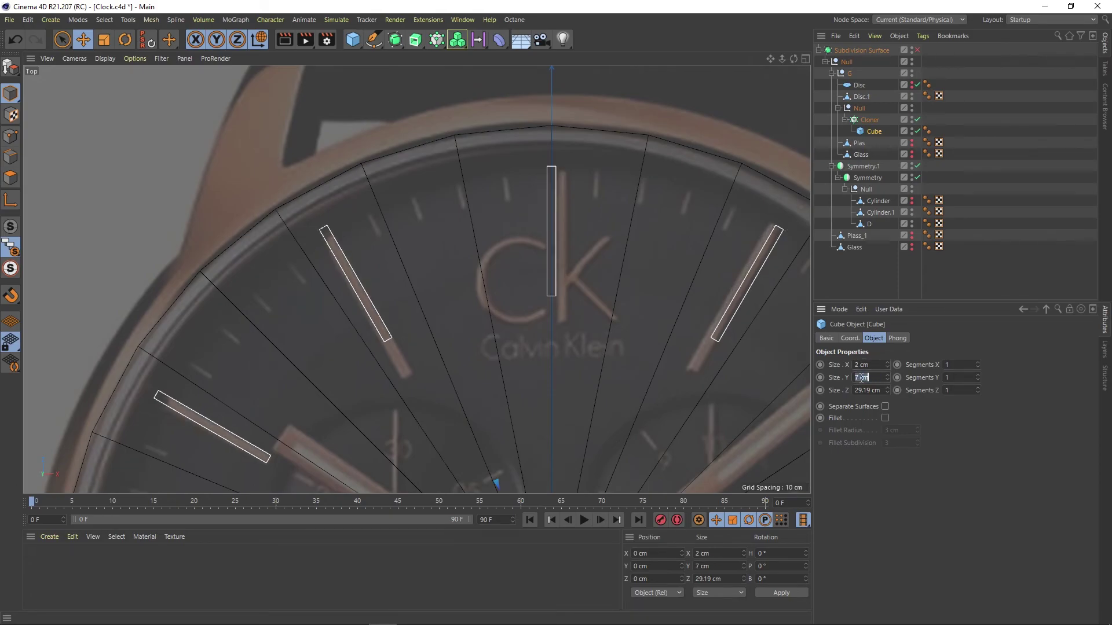
pyautogui.press('Tab')
pyautogui.write('38')
pyautogui.press('Return')
# - Pull the hour markers in to an 85 cm Cloner radius, then duplicate the Cloner
pyautogui.click(756, 282)
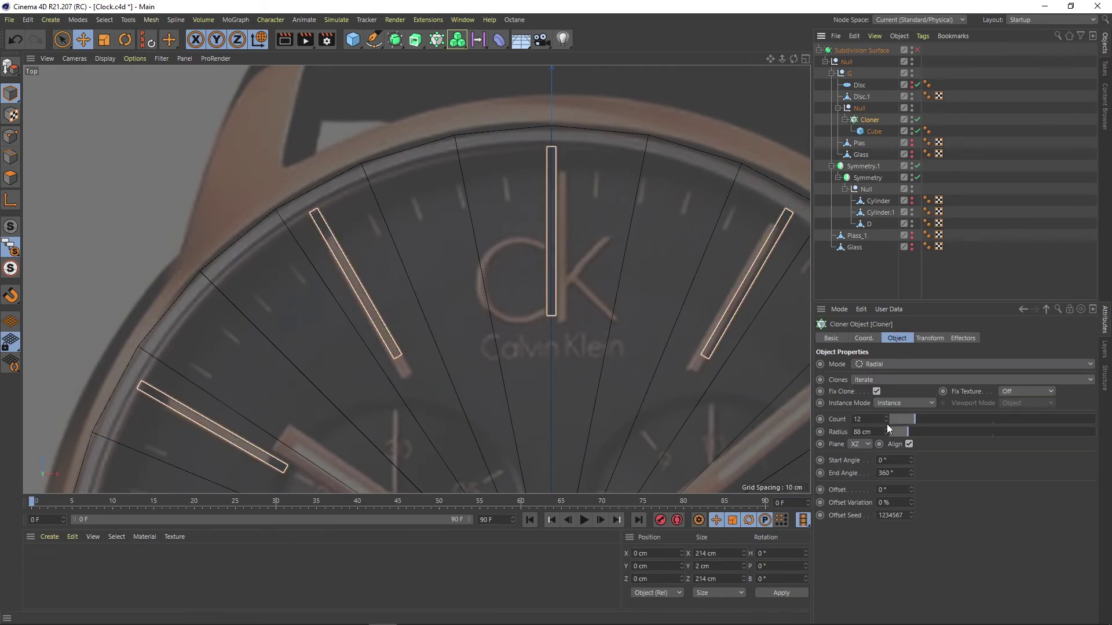
pyautogui.moveTo(887, 427); pyautogui.dragTo(886, 438)
pyautogui.middleClick(593, 329)
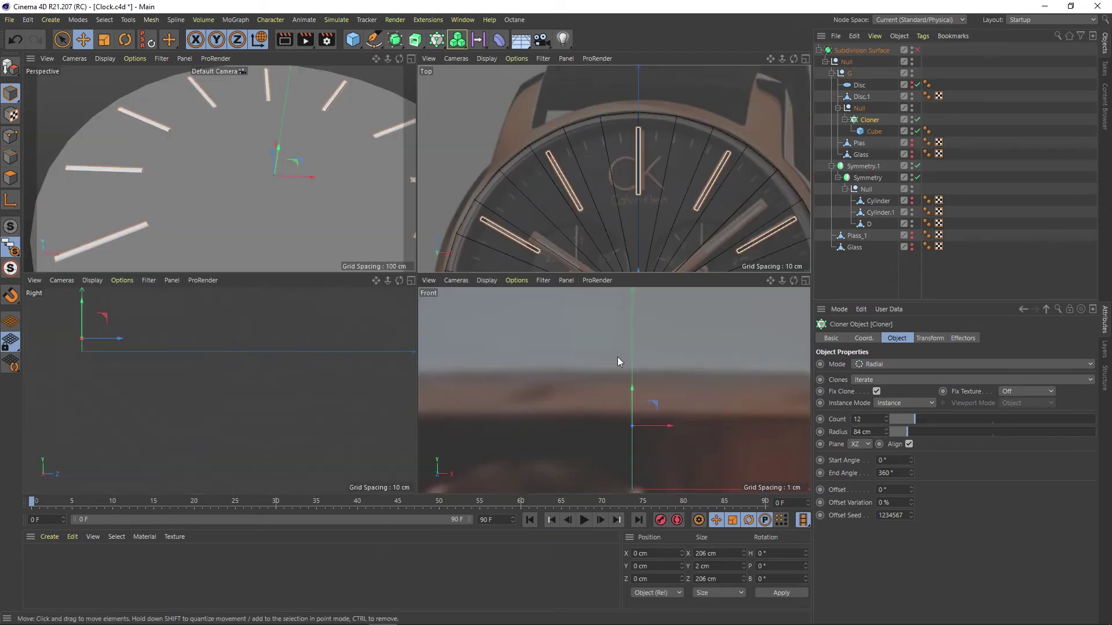
pyautogui.middleClick(367, 178)
pyautogui.scroll(-2, 442, 298)
pyautogui.scroll(1, 861, 432)
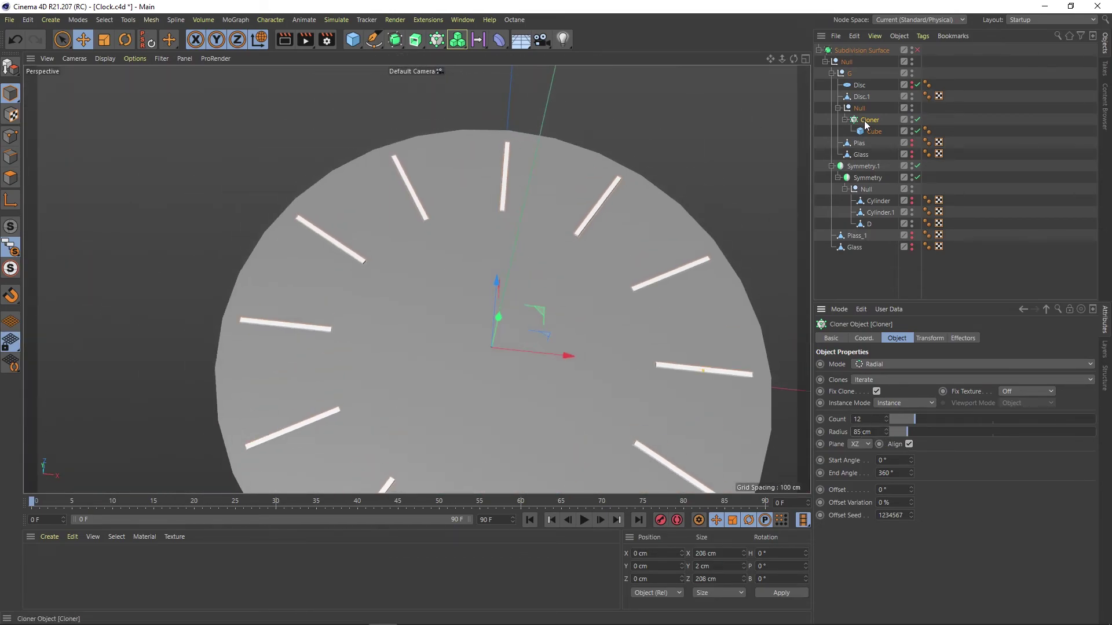
pyautogui.keyDown('ctrl'); pyautogui.moveTo(864, 121); pyautogui.dragTo(864, 116); pyautogui.keyUp('ctrl')
# - Give the duplicated Cloner 60 clones with 0.8 cm wide, 8 cm long ticks
pyautogui.doubleClick(869, 419)
pyautogui.write('60')
pyautogui.press('Return')
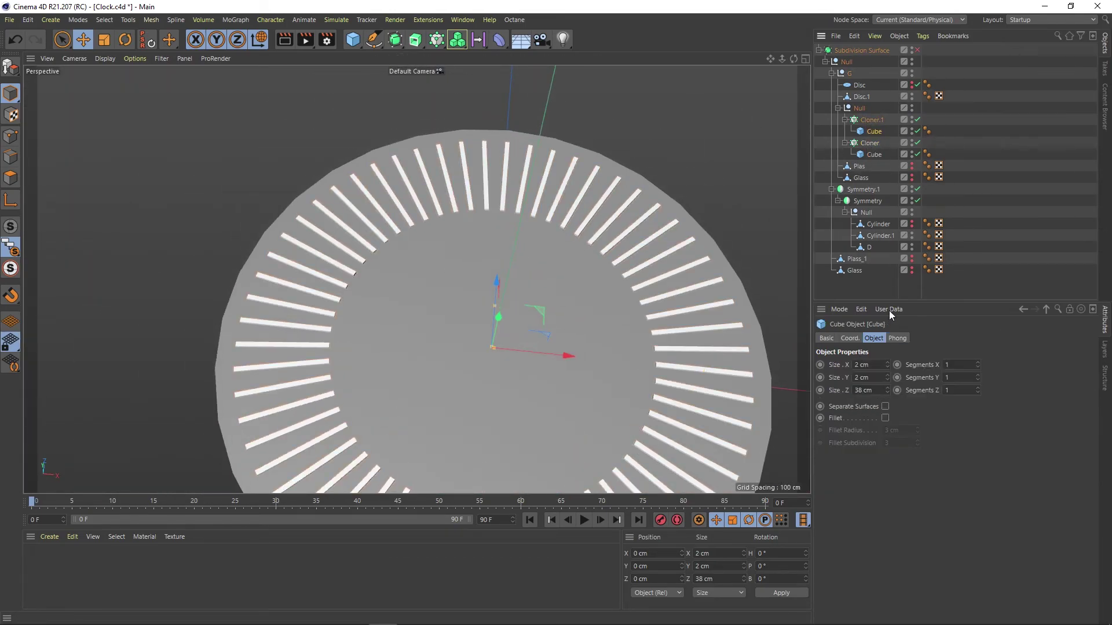
pyautogui.doubleClick(850, 391)
pyautogui.write('7')
pyautogui.press('Return')
pyautogui.press('F2')
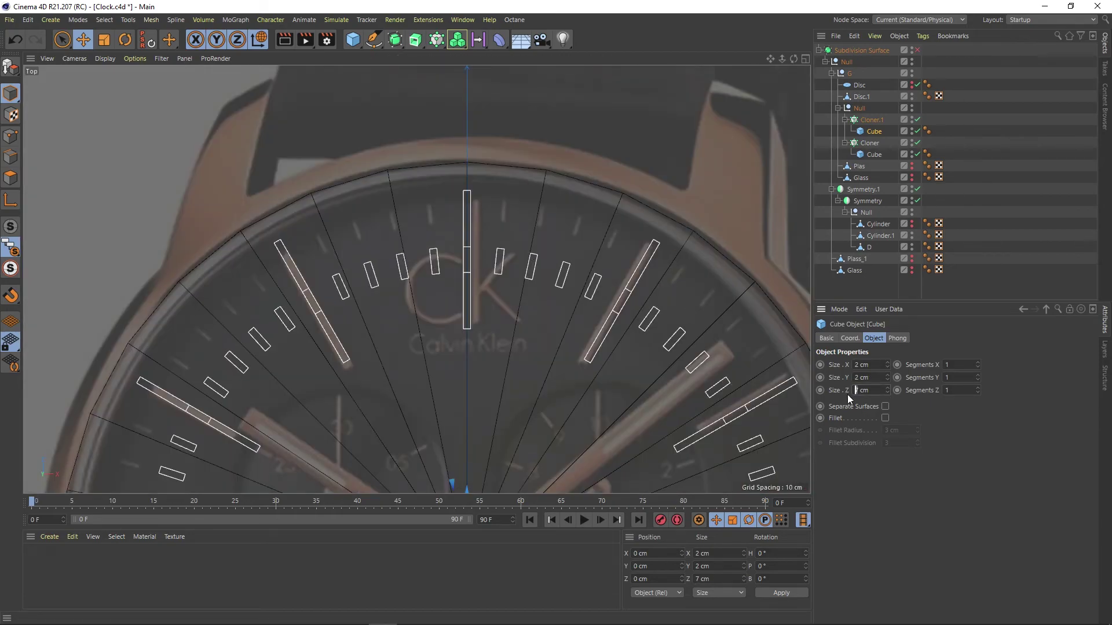
pyautogui.write('8')
pyautogui.press('Return')
pyautogui.doubleClick(868, 365)
pyautogui.write('0.8')
pyautogui.press('Return')
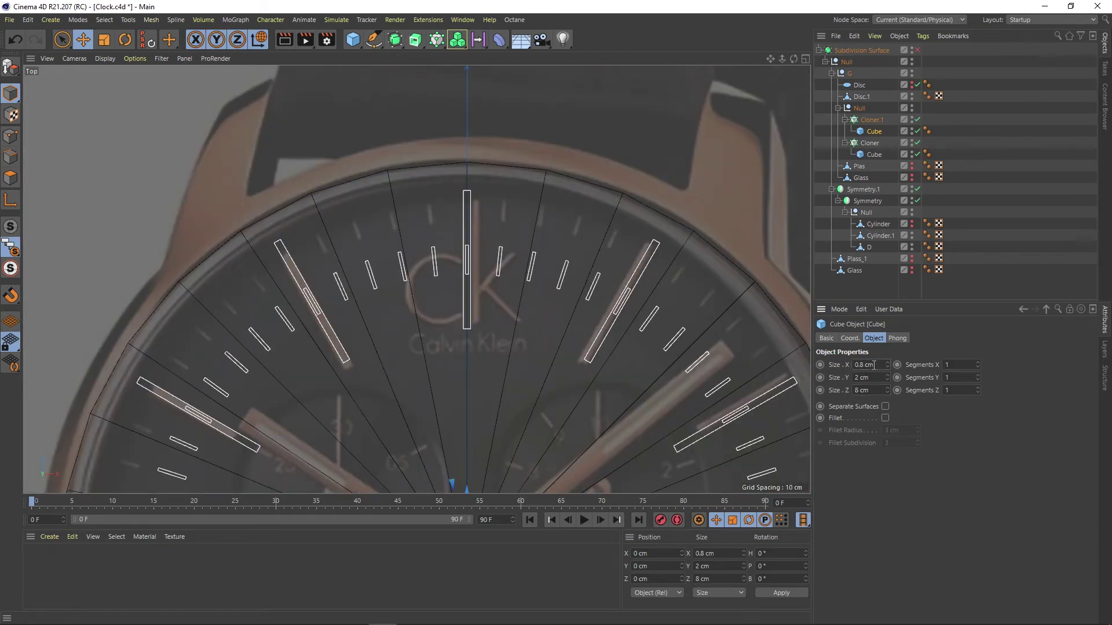
# - Push the minute-tick ring out to a 100 cm radius
pyautogui.press('F5')
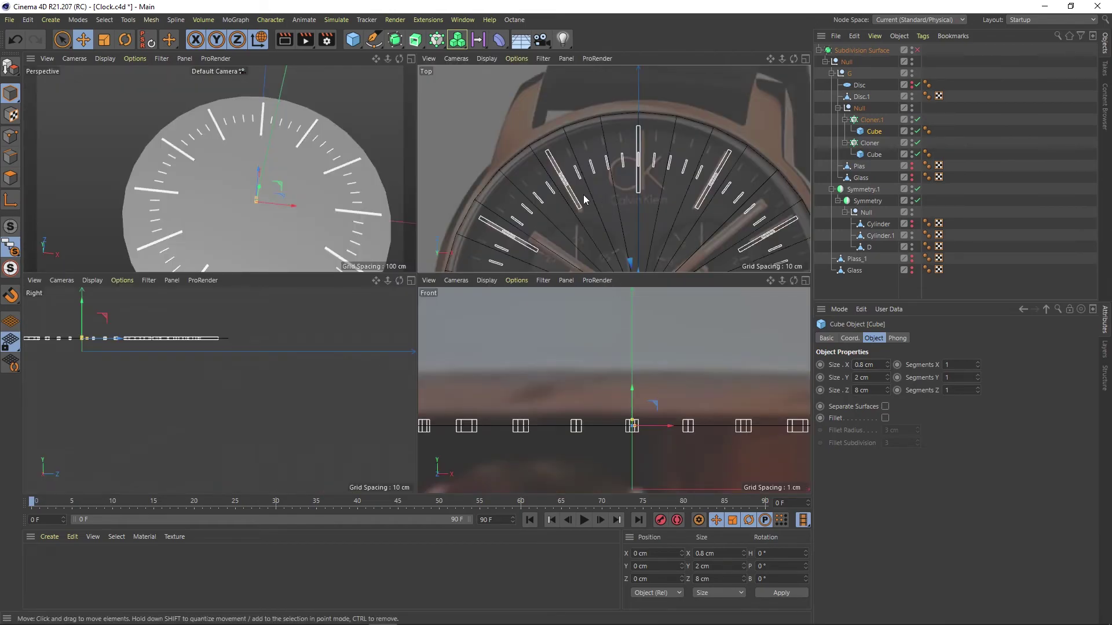
pyautogui.press('F2')
pyautogui.click(871, 119)
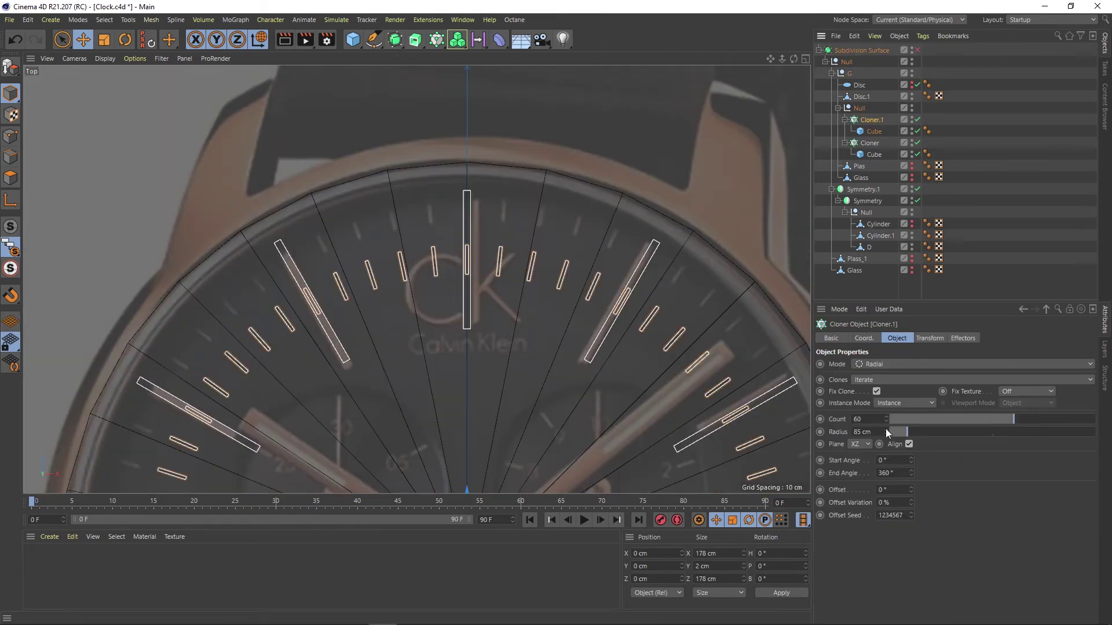
pyautogui.click(884, 429)
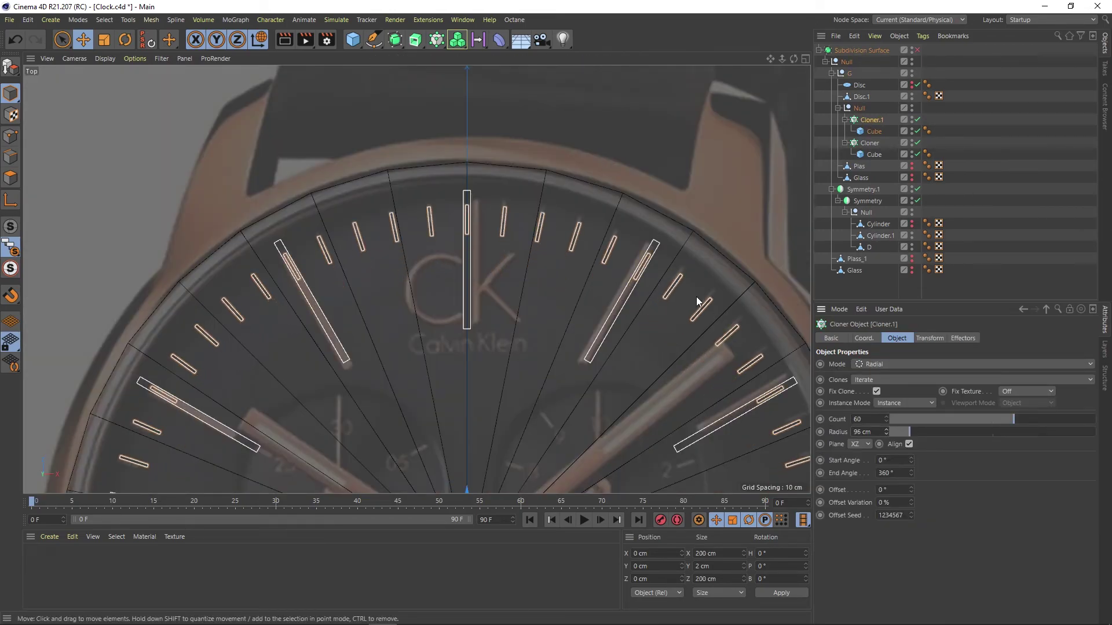
pyautogui.moveTo(886, 432); pyautogui.dragTo(886, 423)
pyautogui.press('F1')
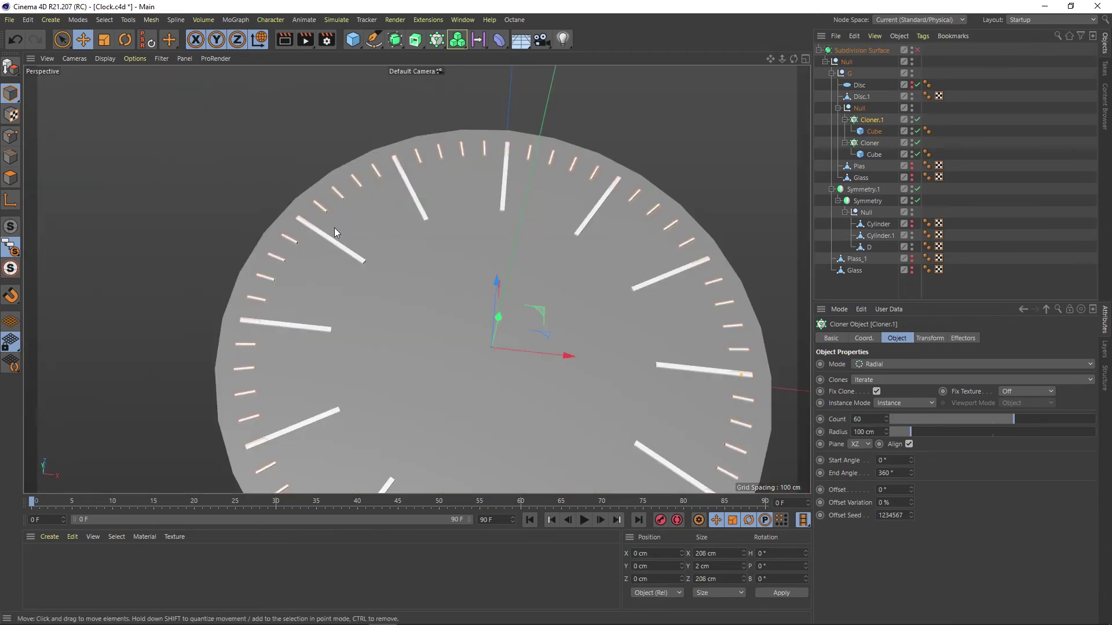
pyautogui.moveTo(335, 230)
pyautogui.keyDown('alt'); pyautogui.mouseDown()
pyautogui.moveTo(576, 283)
pyautogui.moveTo(516, 245)
pyautogui.moveTo(519, 234)
pyautogui.mouseUp(); pyautogui.keyUp('alt')
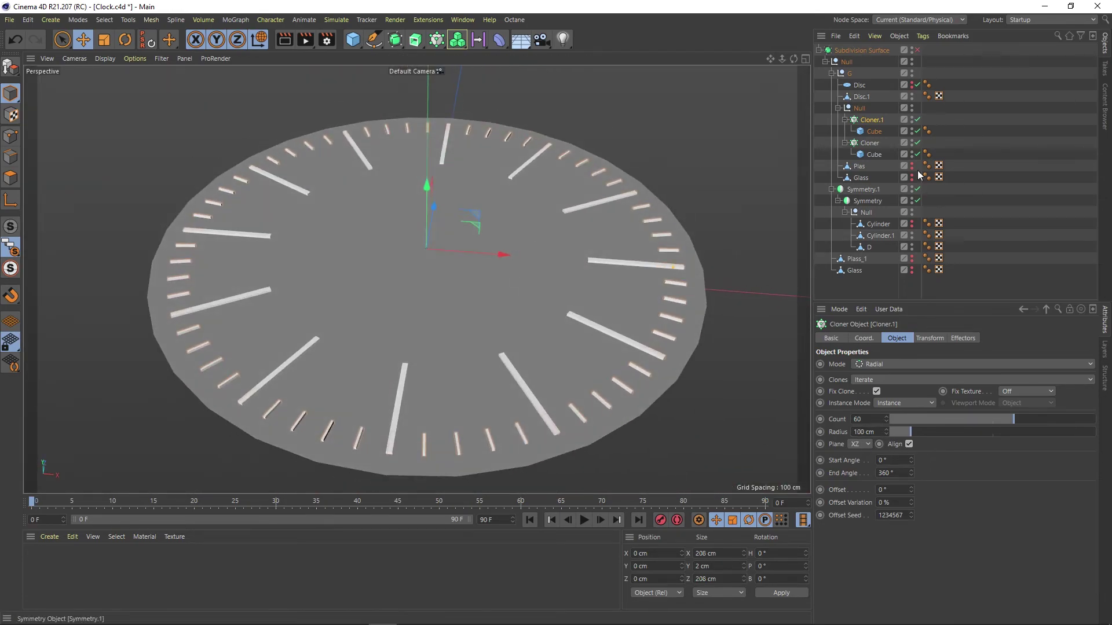
pyautogui.click(874, 131)
# - Enable subdivision smoothing and raise the hour-tick cube's segment counts
pyautogui.click(917, 49)
pyautogui.click(874, 154)
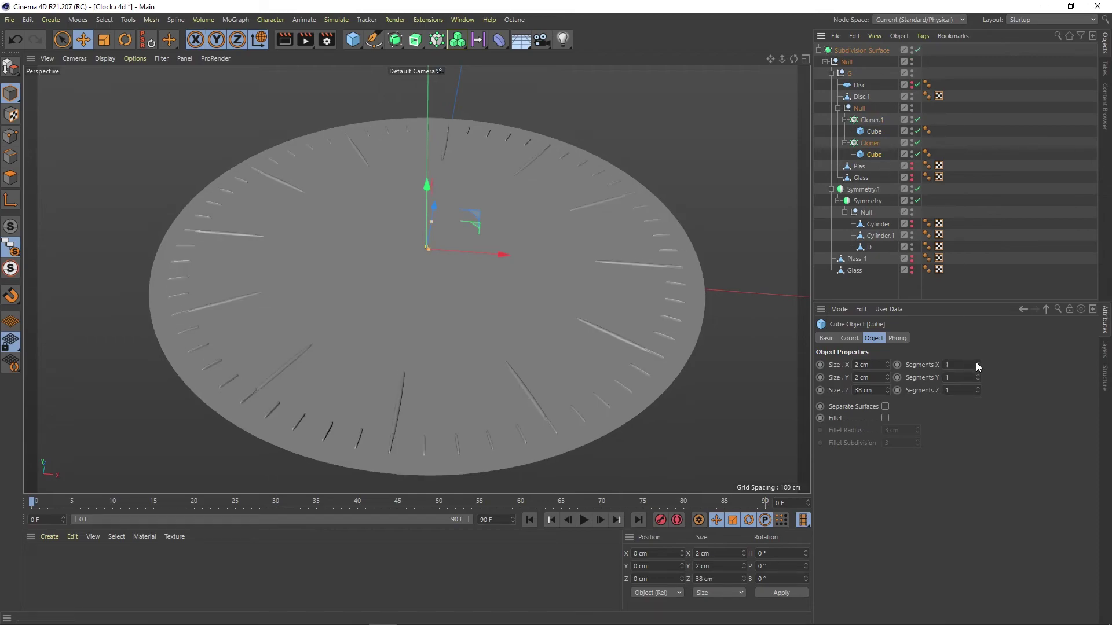
pyautogui.scroll(5, 538, 429)
pyautogui.click(977, 387)
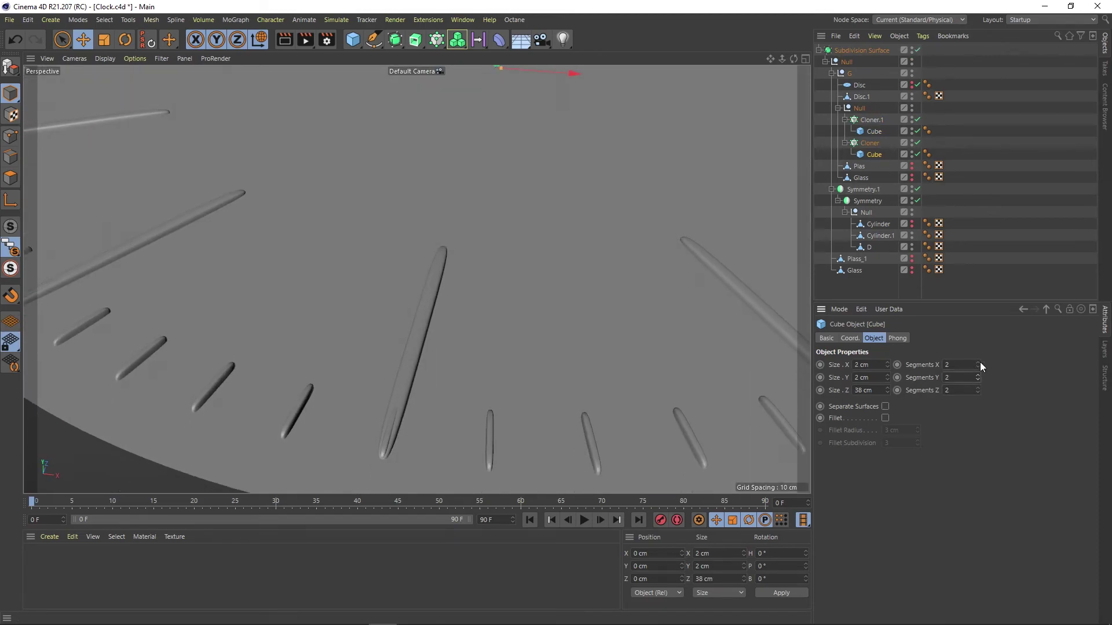
pyautogui.click(979, 363)
pyautogui.click(979, 363)
pyautogui.click(978, 376)
pyautogui.click(978, 392)
pyautogui.moveTo(685, 320)
pyautogui.keyDown('alt'); pyautogui.mouseDown()
pyautogui.moveTo(496, 417)
pyautogui.moveTo(432, 363)
pyautogui.mouseUp(); pyautogui.keyUp('alt')
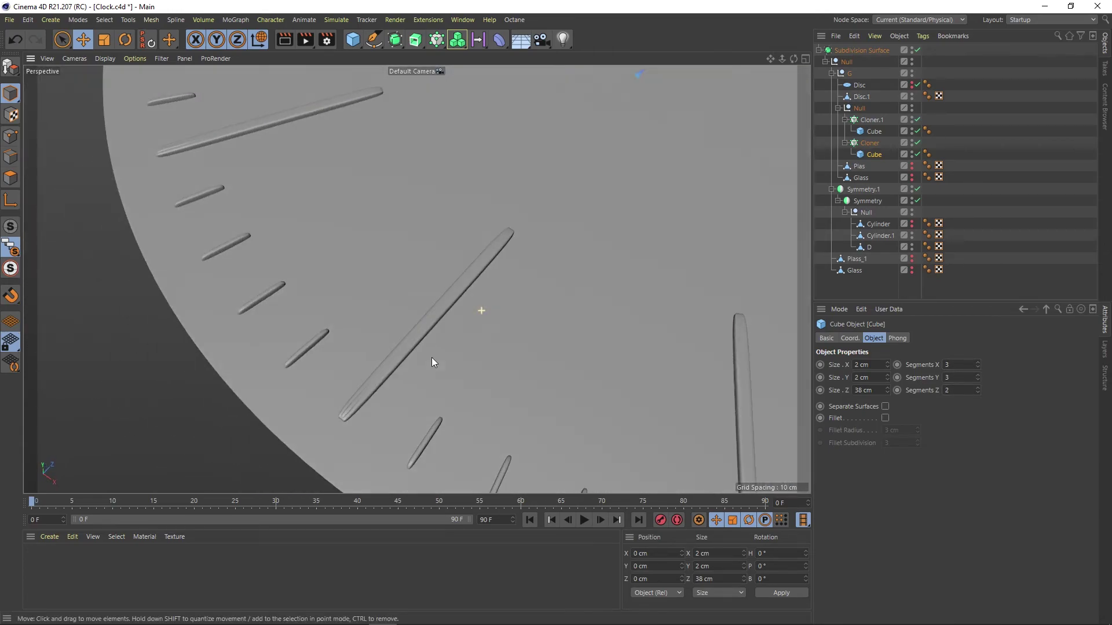
pyautogui.scroll(3, 491, 252)
# - Convert the hour-tick cube into an editable mesh and frame it
pyautogui.press('c')
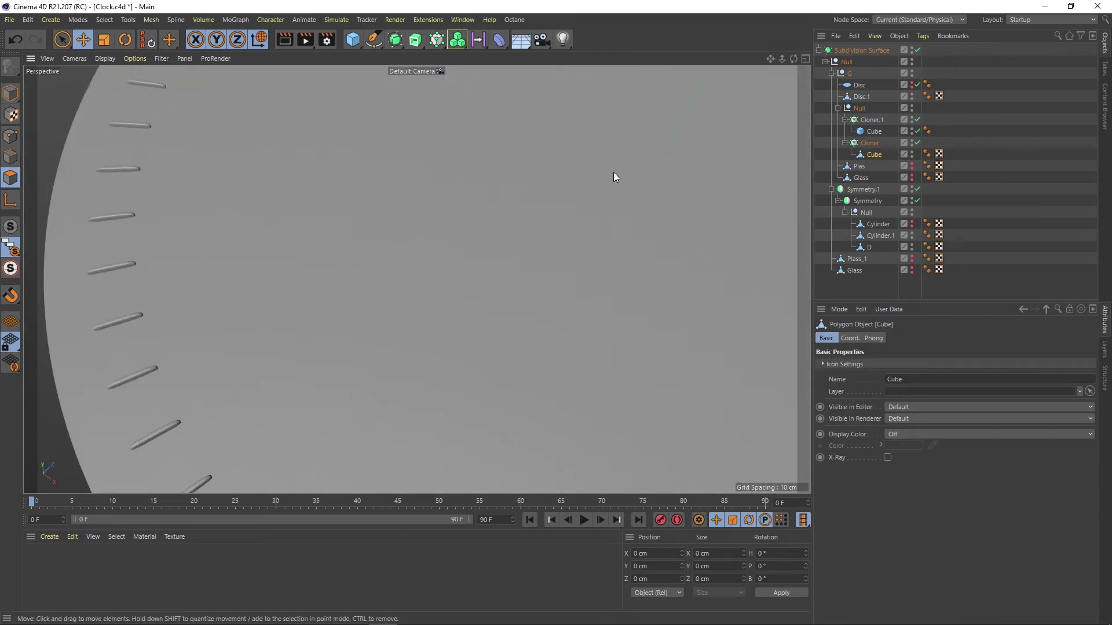
pyautogui.press('o')
pyautogui.press('k')
pyautogui.press('l')
pyautogui.scroll(-3, 348, 345)
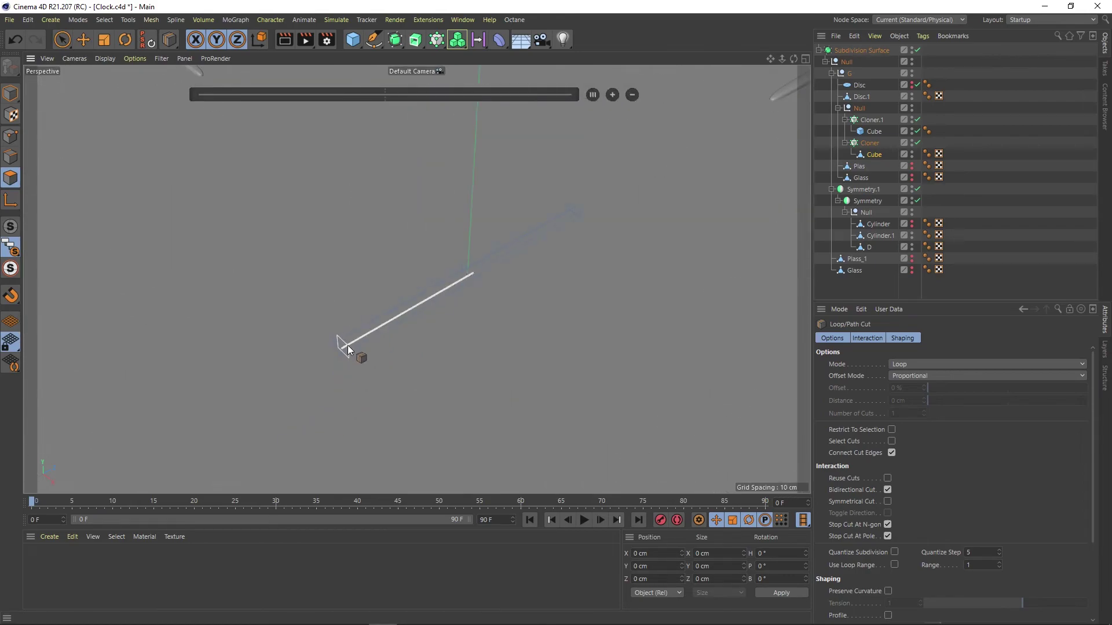
pyautogui.moveTo(347, 345)
pyautogui.keyDown('alt'); pyautogui.mouseDown()
pyautogui.moveTo(467, 336)
pyautogui.moveTo(468, 308)
pyautogui.mouseUp(); pyautogui.keyUp('alt')
pyautogui.scroll(5, 345, 397)
# - Select the tick's end edge loop and bevel it slightly
pyautogui.click(11, 157)
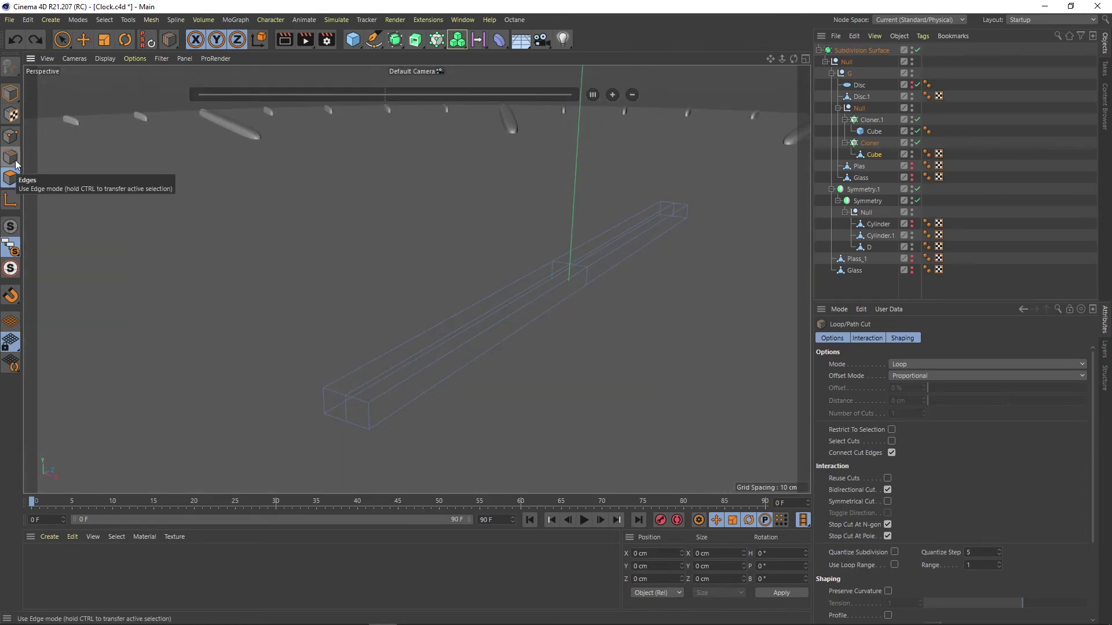
pyautogui.click(373, 398)
pyautogui.press('e')
pyautogui.press('o')
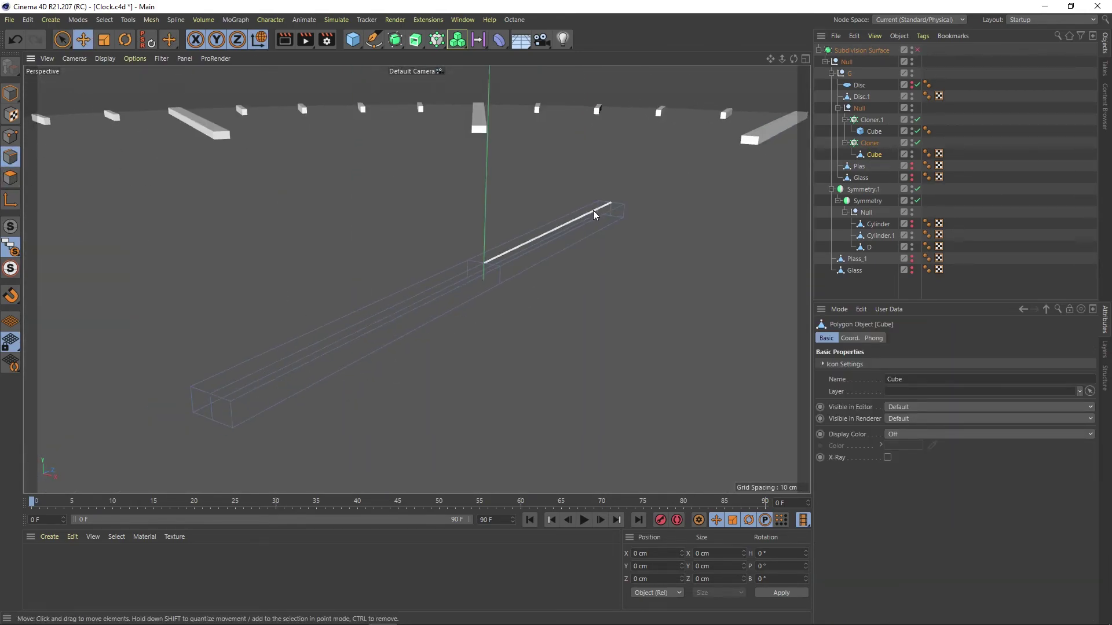
pyautogui.doubleClick(223, 411)
pyautogui.rightClick(229, 410)
pyautogui.click(236, 407)
pyautogui.keyDown('alt'); pyautogui.moveTo(235, 408); pyautogui.dragTo(589, 238); pyautogui.keyUp('alt')
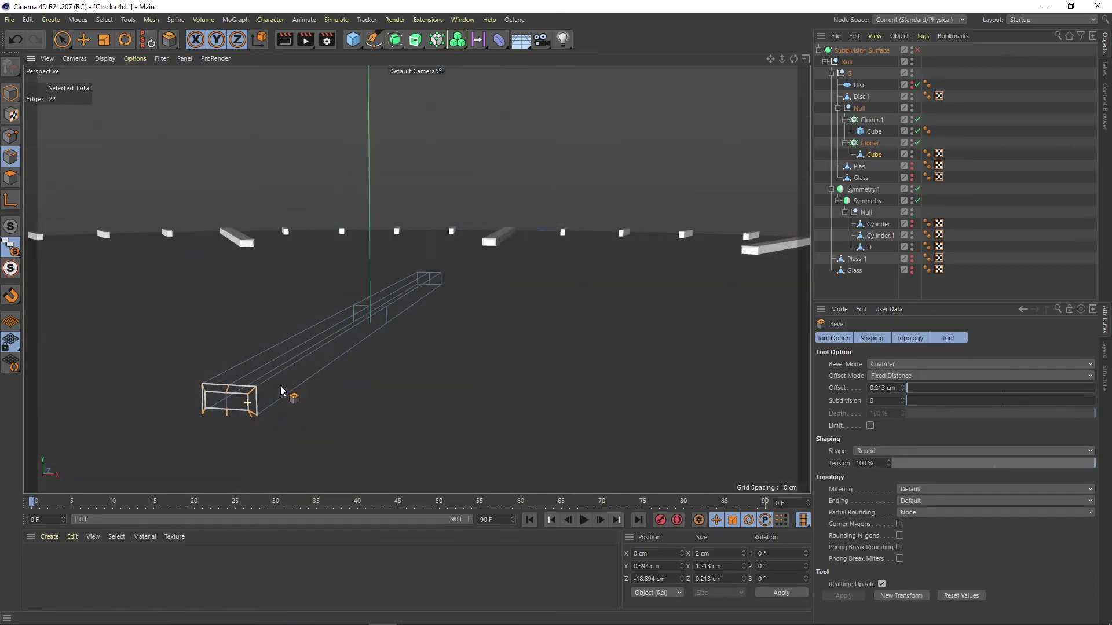
pyautogui.press('q')
pyautogui.press('q')
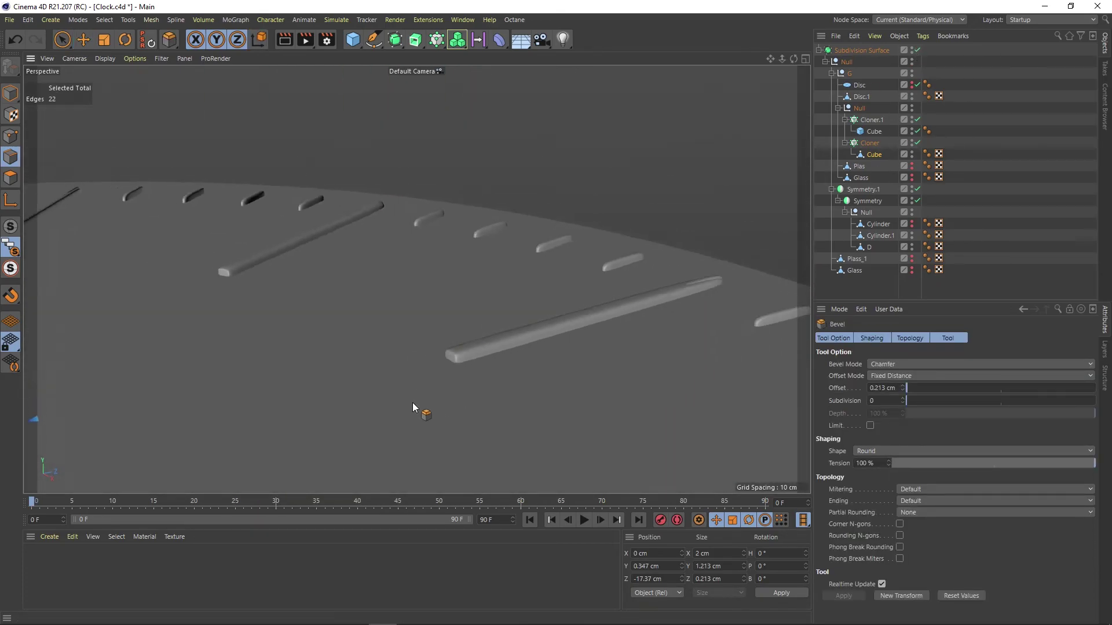
pyautogui.keyDown('alt'); pyautogui.moveTo(589, 238); pyautogui.dragTo(368, 297); pyautogui.keyUp('alt')
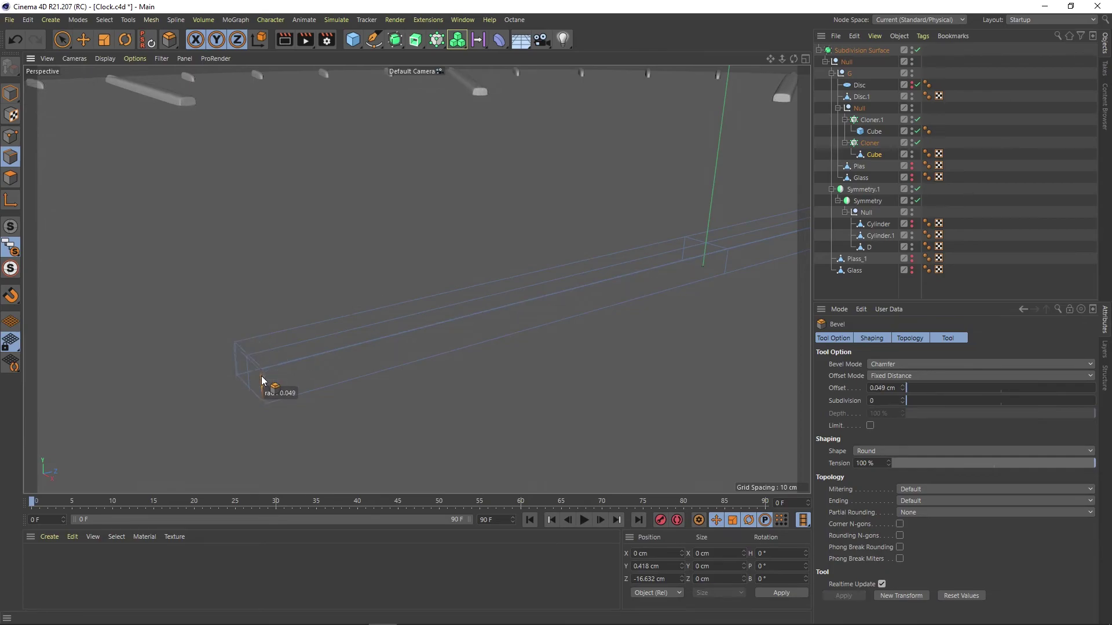
pyautogui.moveTo(266, 380)
pyautogui.keyDown('alt'); pyautogui.mouseDown()
pyautogui.moveTo(255, 361)
pyautogui.moveTo(286, 374)
pyautogui.mouseUp(); pyautogui.keyUp('alt')
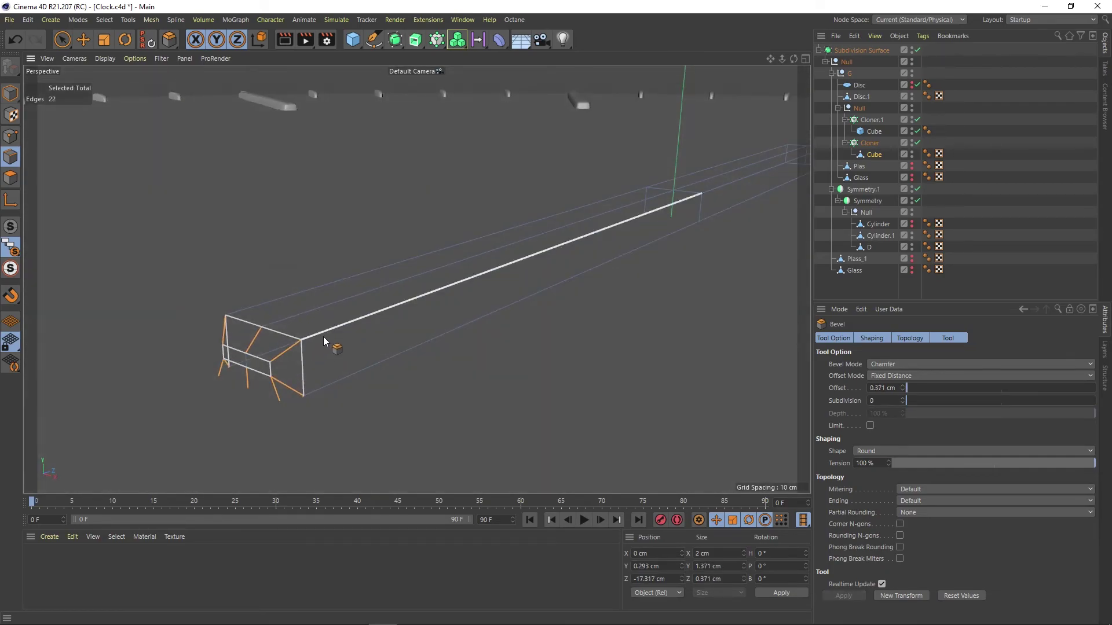
pyautogui.hotkey('ctrl', 'z')
# - Add an edge loop near the tick's front end and taper the front-end points
pyautogui.press('k')
pyautogui.press('l')
pyautogui.click(354, 305)
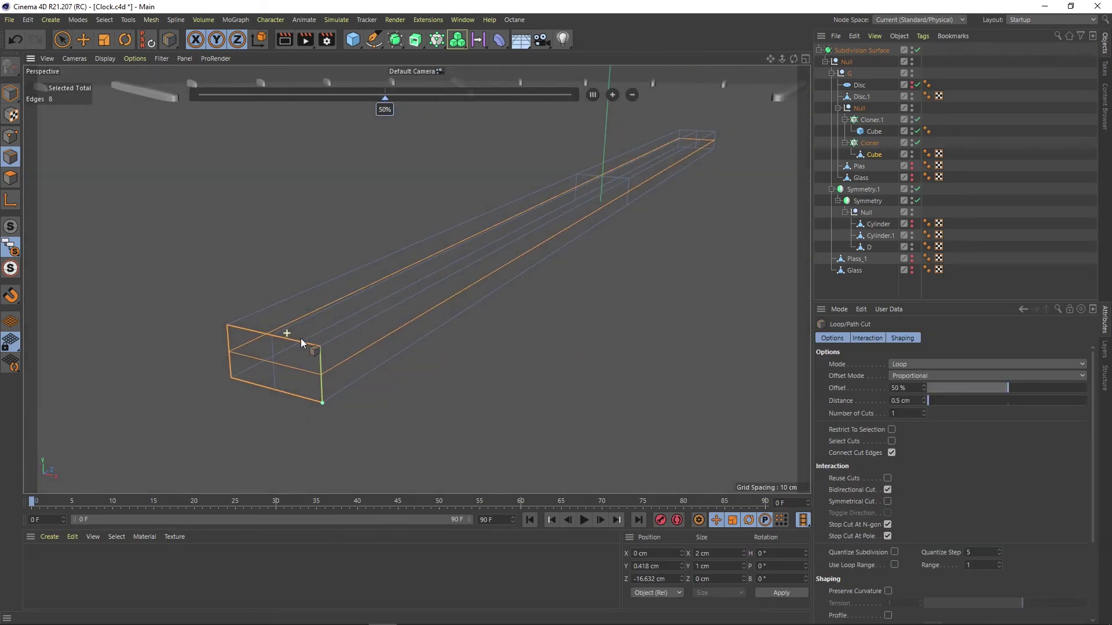
pyautogui.moveTo(301, 338)
pyautogui.mouseDown()
pyautogui.moveTo(62, 166)
pyautogui.moveTo(347, 335)
pyautogui.mouseUp()
pyautogui.click(10, 138)
pyautogui.press('t')
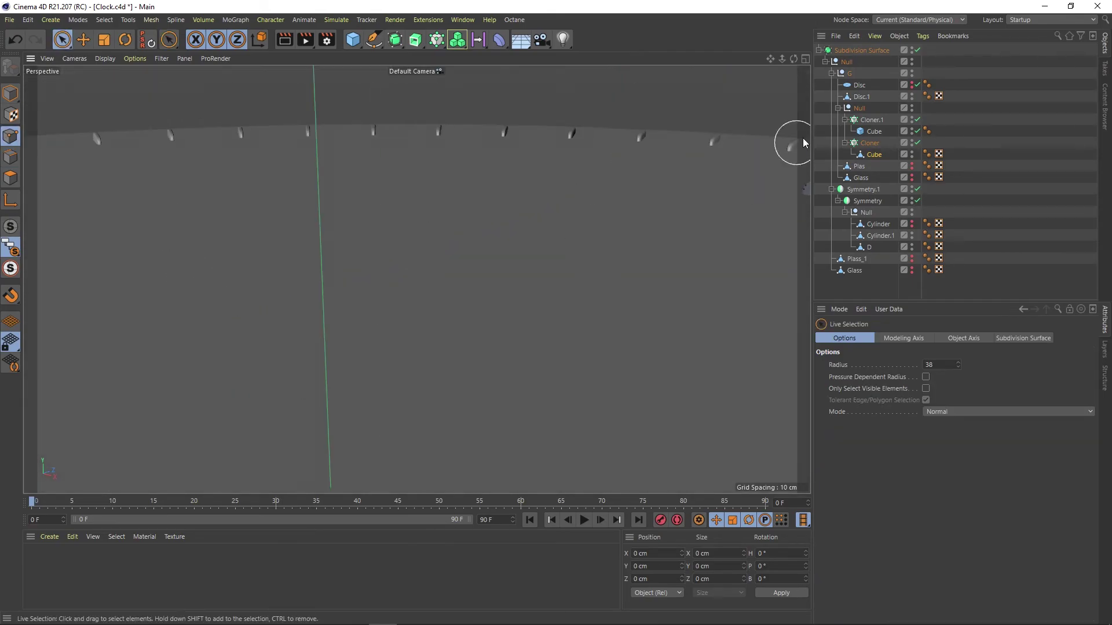
pyautogui.moveTo(216, 405); pyautogui.dragTo(252, 421)
pyautogui.moveTo(341, 398); pyautogui.dragTo(335, 398)
pyautogui.press('q')
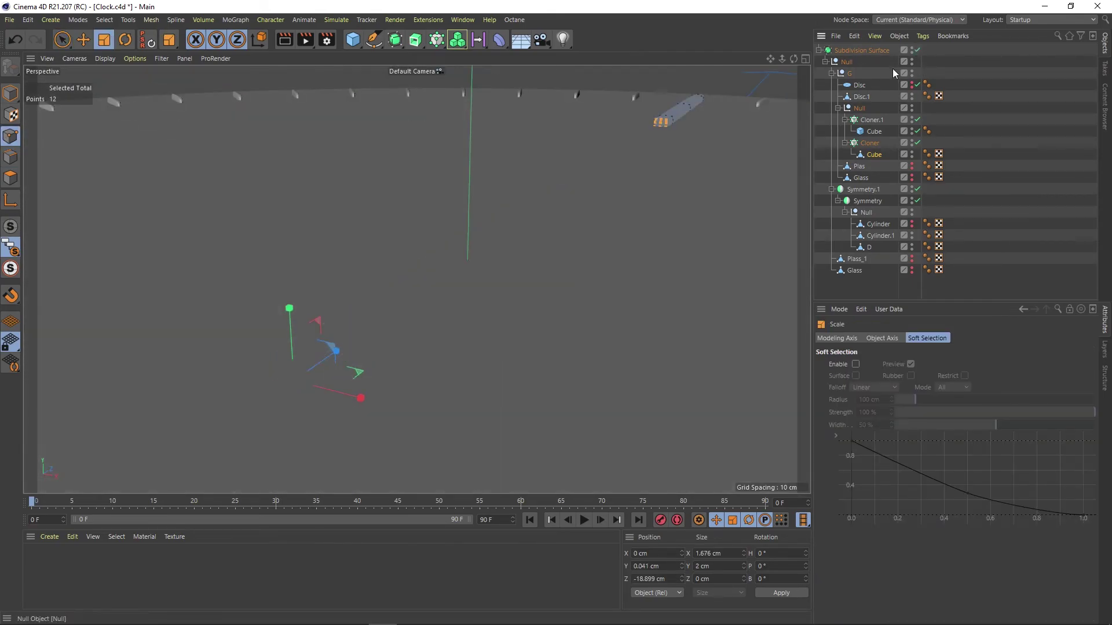
pyautogui.keyDown('alt'); pyautogui.moveTo(637, 243); pyautogui.dragTo(520, 349); pyautogui.keyUp('alt')
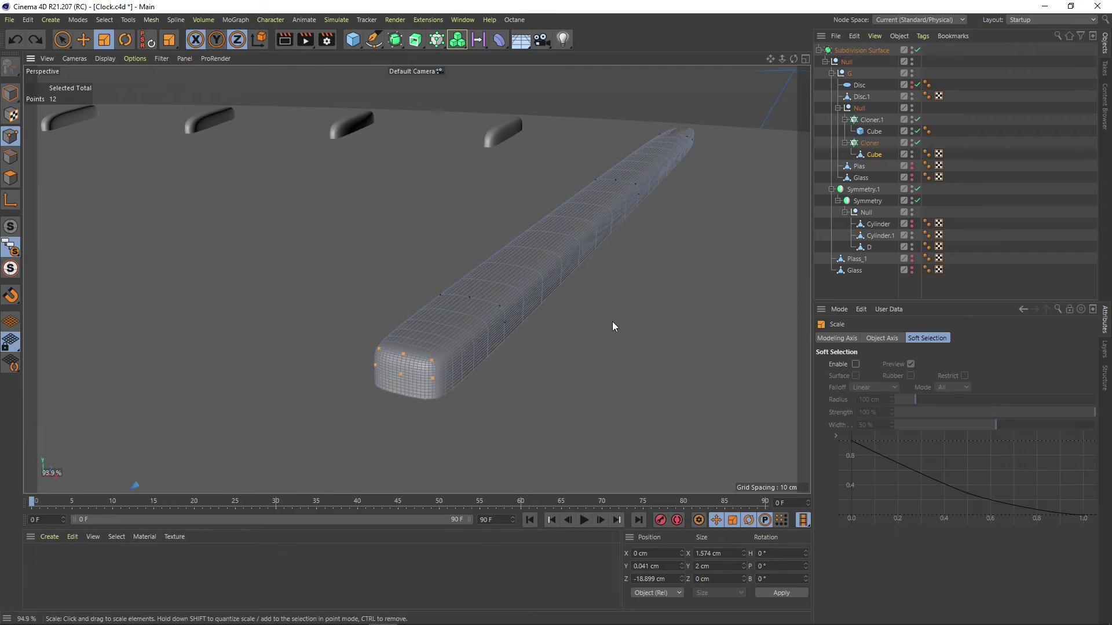
pyautogui.moveTo(613, 321); pyautogui.dragTo(436, 293)
pyautogui.press('s')
pyautogui.moveTo(324, 175)
pyautogui.keyDown('alt'); pyautogui.mouseDown()
pyautogui.moveTo(489, 353)
pyautogui.moveTo(434, 304)
pyautogui.moveTo(521, 233)
pyautogui.mouseUp(); pyautogui.keyUp('alt')
# - Select the far-end points too and scale both tick ends to about 70%
pyautogui.press('q')
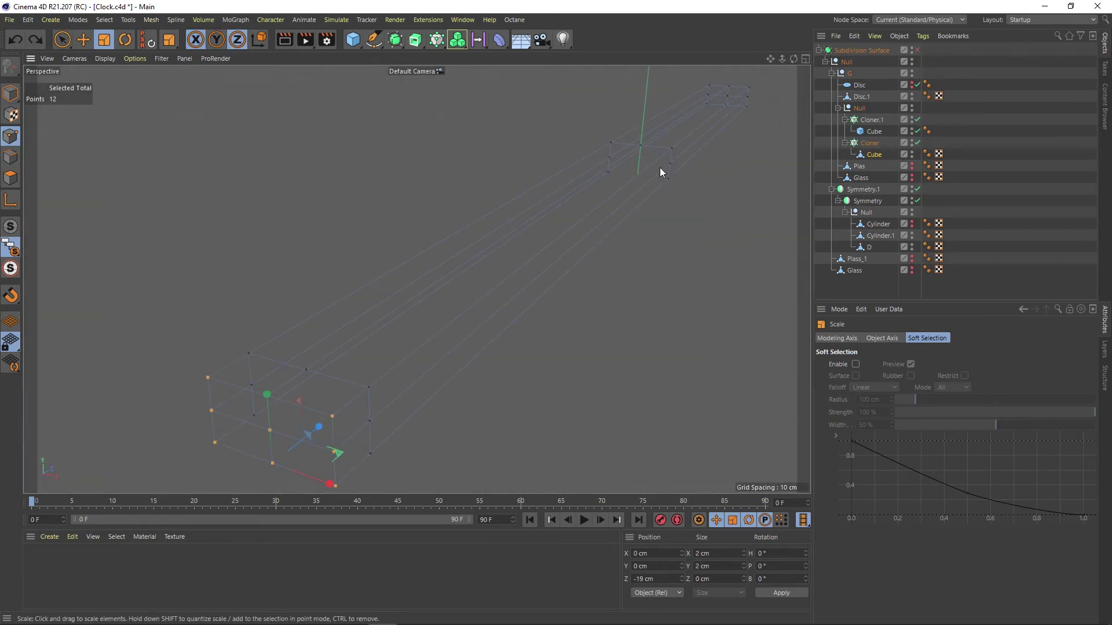
pyautogui.press('9')
pyautogui.keyDown('alt'); pyautogui.moveTo(659, 168); pyautogui.dragTo(565, 230); pyautogui.keyUp('alt')
pyautogui.moveTo(566, 231); pyautogui.dragTo(567, 219, button='middle')
pyautogui.keyDown('shift'); pyautogui.click(605, 224); pyautogui.keyUp('shift')
pyautogui.moveTo(605, 223)
pyautogui.keyDown('alt'); pyautogui.mouseDown()
pyautogui.moveTo(398, 109)
pyautogui.moveTo(357, 140)
pyautogui.moveTo(265, 295)
pyautogui.moveTo(333, 226)
pyautogui.mouseUp(); pyautogui.keyUp('alt')
pyautogui.press('q')
pyautogui.press('t')
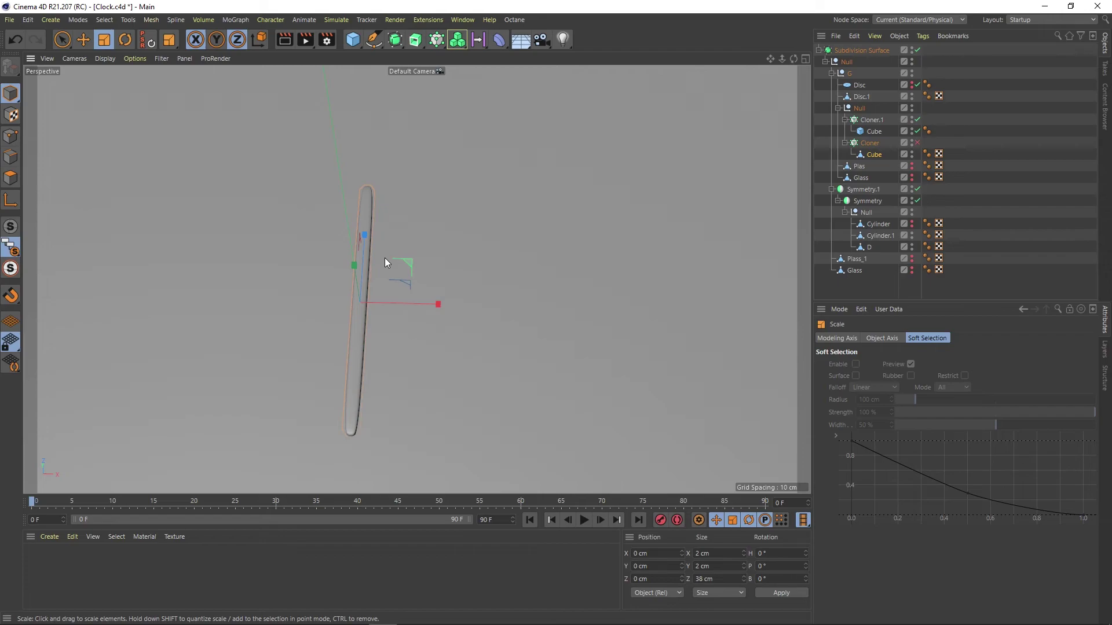
# - Re-enable the minute-tick Cloner, make its ticks 1 cm tall, and copy the dial disc into the Null
pyautogui.click(917, 142)
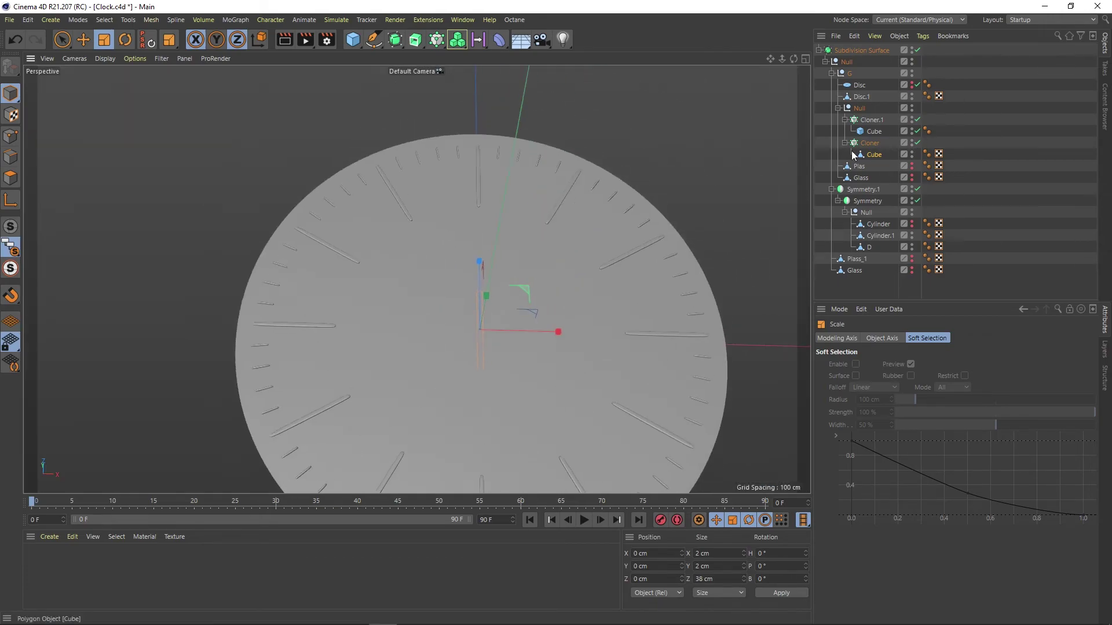
pyautogui.click(874, 131)
pyautogui.scroll(10, 666, 298)
pyautogui.click(886, 380)
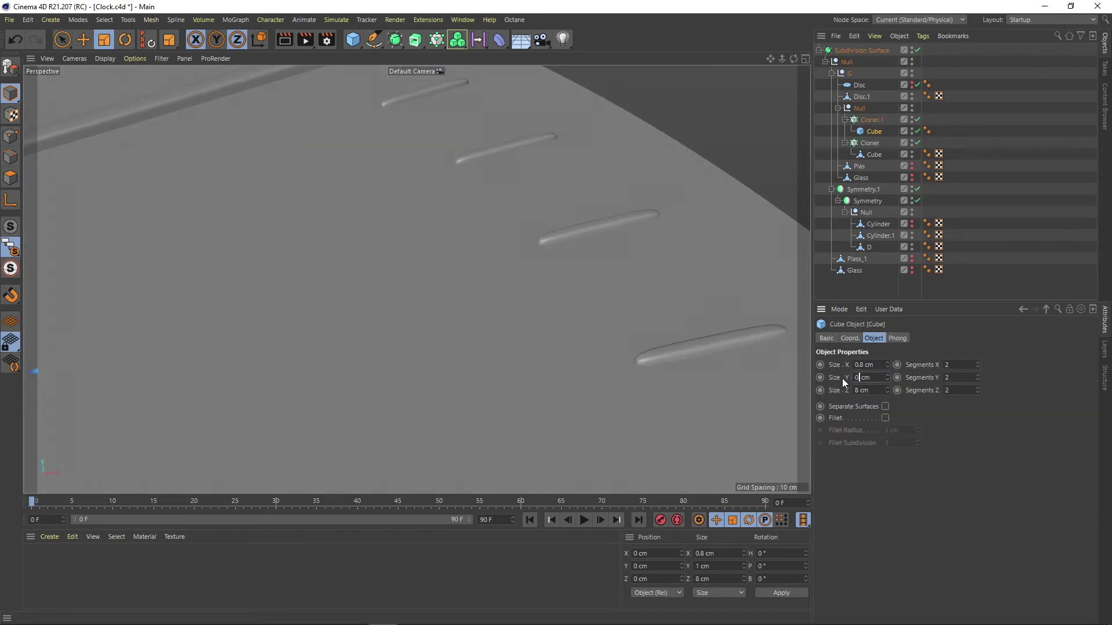
pyautogui.press('Return')
pyautogui.scroll(-5, 648, 300)
pyautogui.scroll(-5, 738, 357)
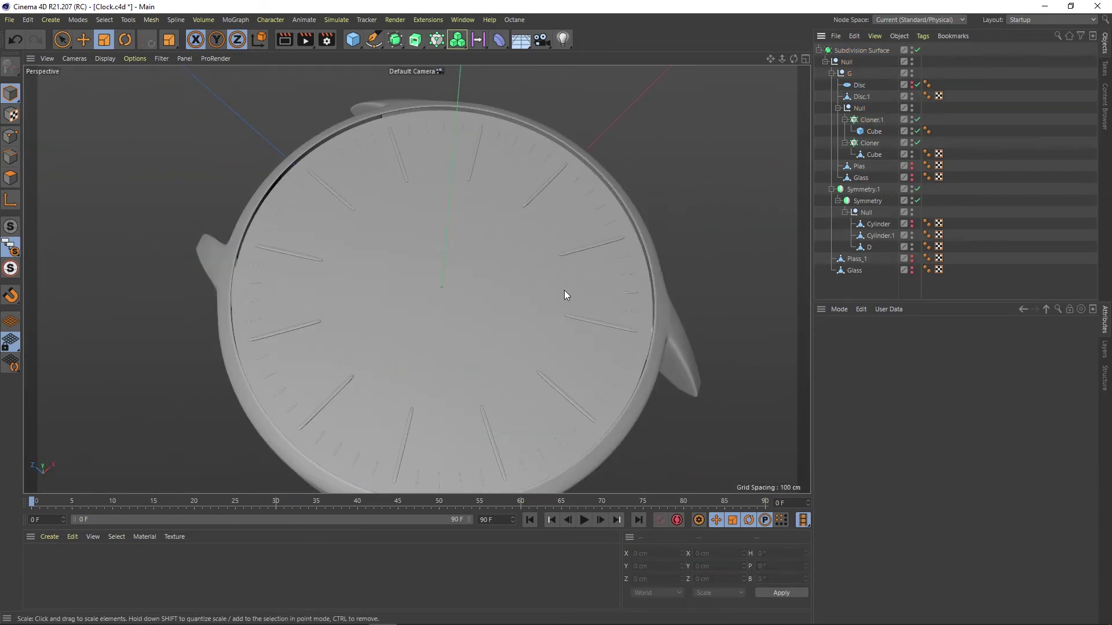
pyautogui.keyDown('alt'); pyautogui.moveTo(566, 295); pyautogui.dragTo(521, 232); pyautogui.keyUp('alt')
pyautogui.keyDown('ctrl'); pyautogui.moveTo(859, 84); pyautogui.dragTo(859, 108); pyautogui.keyUp('ctrl')
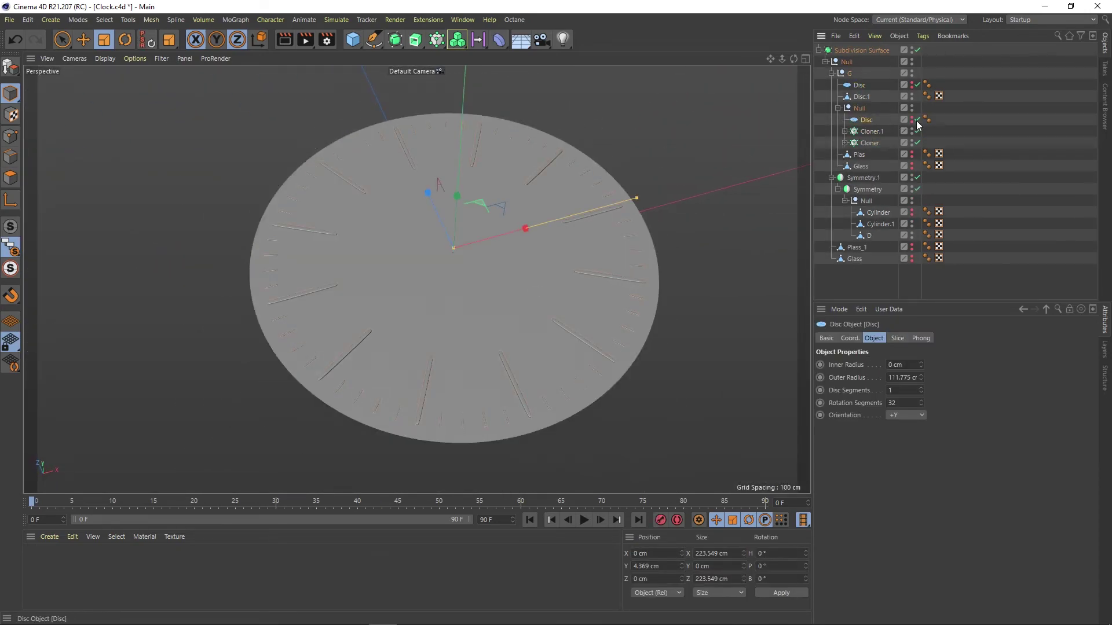
# - Clone the disc copy radially into three sub-dials, shrink them to 30 cm radius, and rotate one downward
pyautogui.keyDown('alt'); pyautogui.click(457, 39); pyautogui.keyUp('alt')
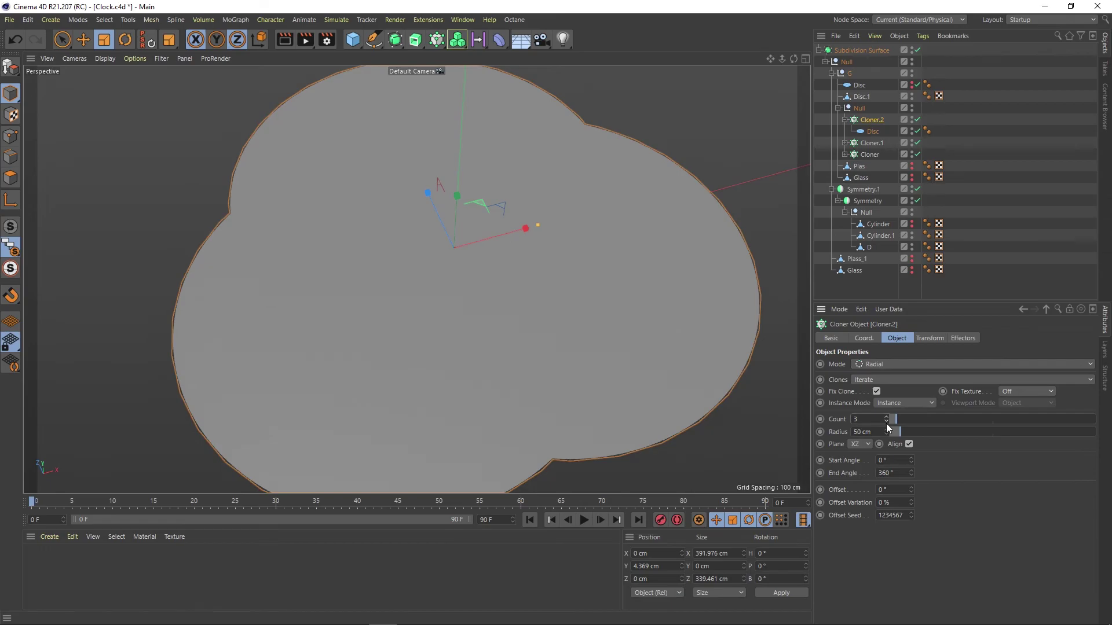
pyautogui.click(873, 131)
pyautogui.moveTo(505, 228); pyautogui.dragTo(529, 268)
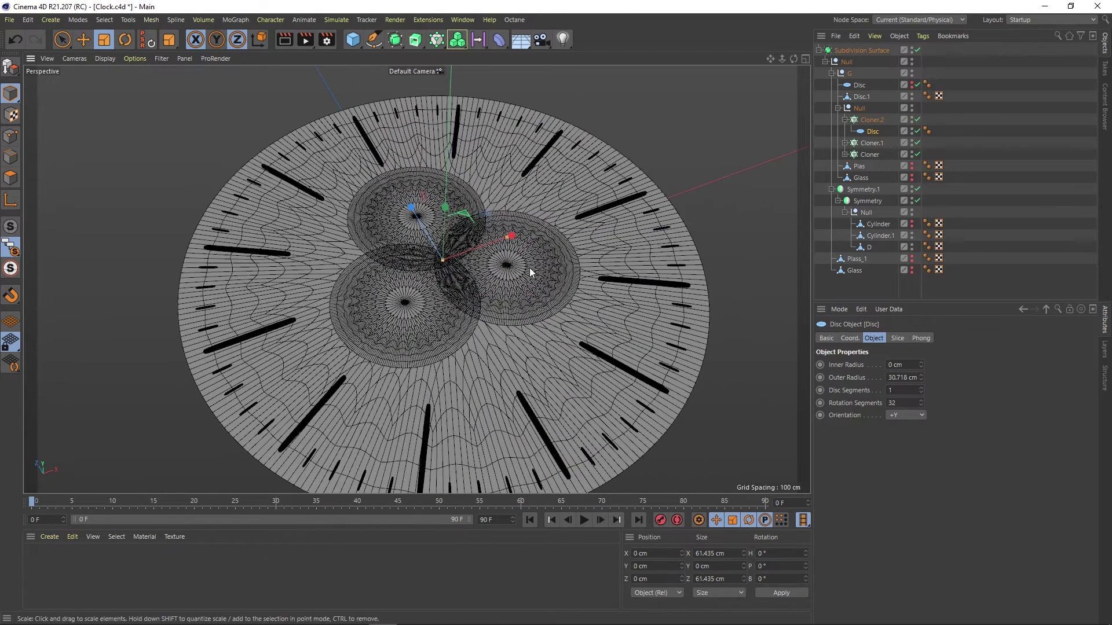
pyautogui.press('F2')
pyautogui.click(872, 119)
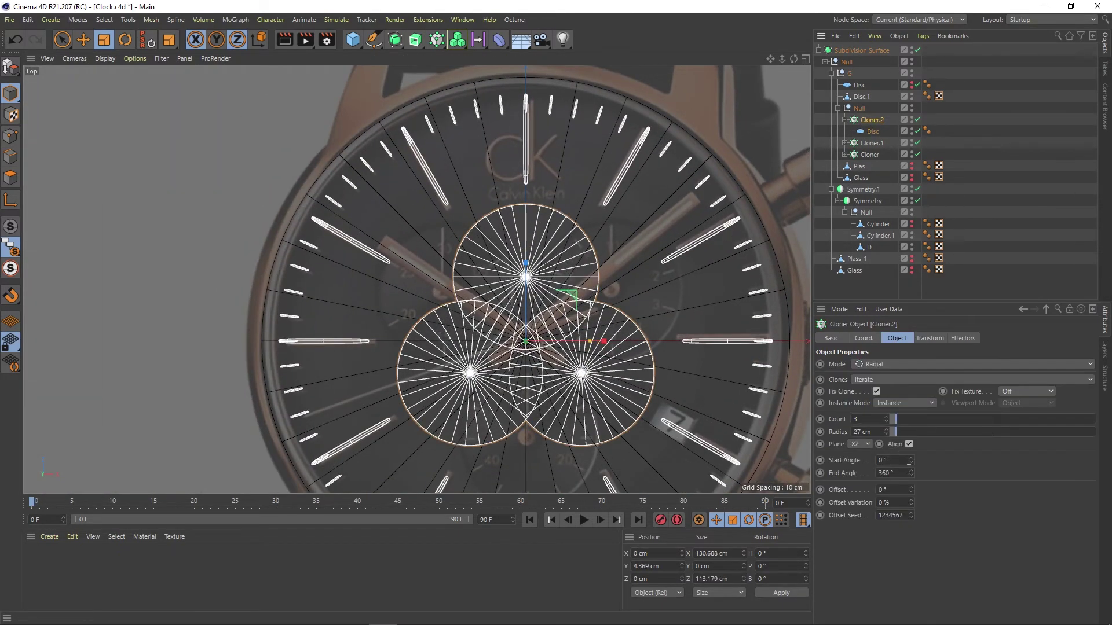
pyautogui.press('r')
pyautogui.moveTo(579, 312); pyautogui.dragTo(565, 411)
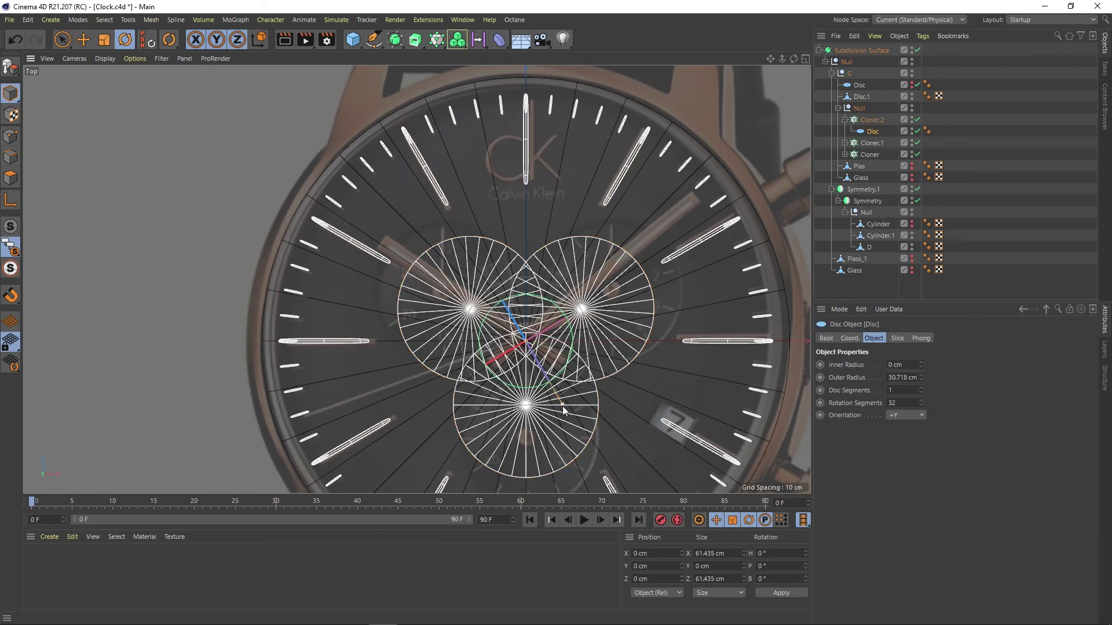
# - Spread the sub-dial cloner to a 41 cm radius, then return to the single perspective view
pyautogui.click(921, 338)
pyautogui.click(873, 120)
pyautogui.moveTo(895, 431); pyautogui.dragTo(898, 429)
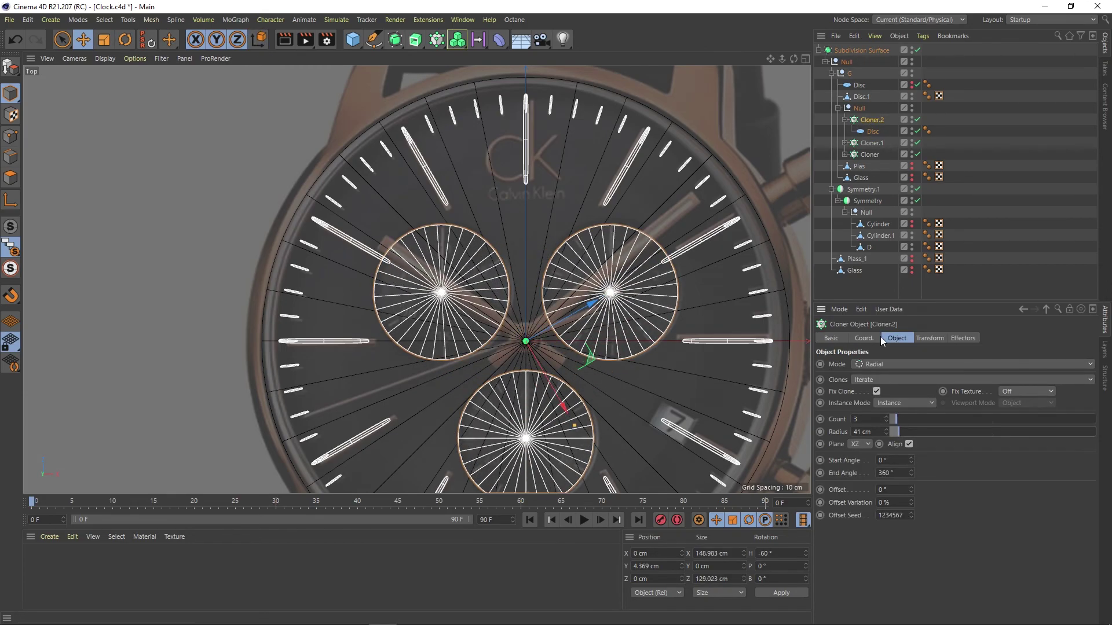
pyautogui.click(873, 131)
pyautogui.press('F5')
pyautogui.press('F1')
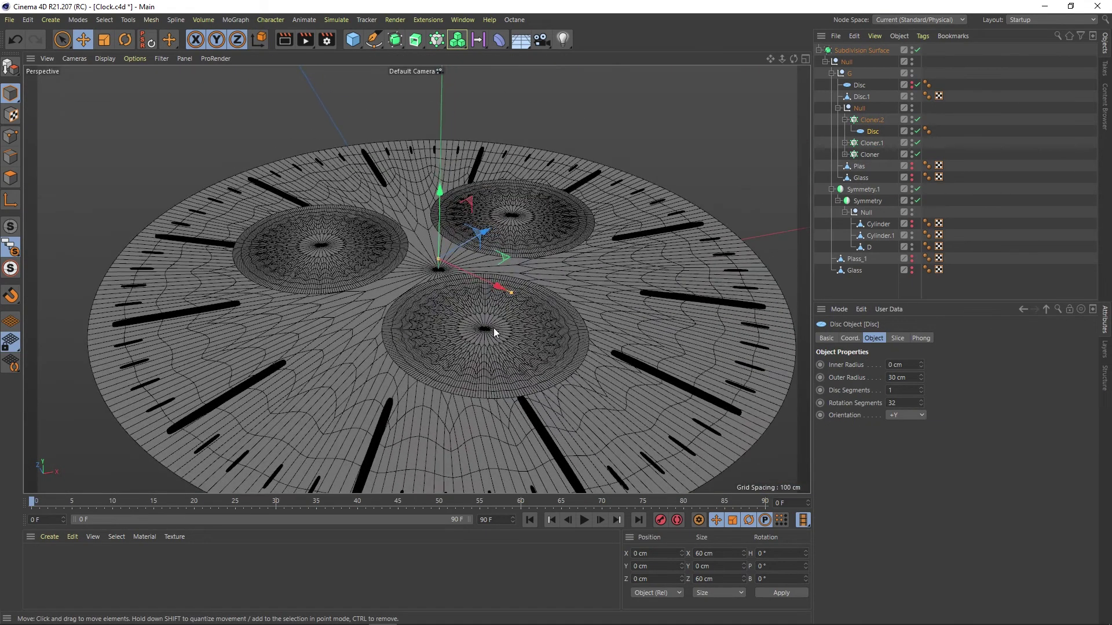
# - Select an inner edge loop of the Plas rim and raise it
pyautogui.click(105, 58)
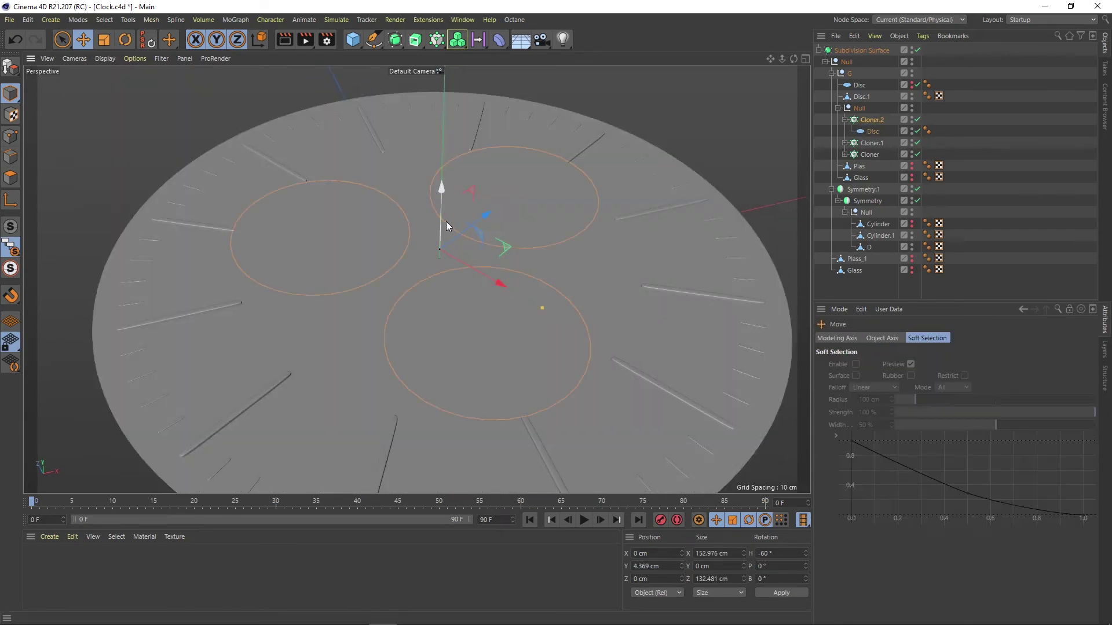
pyautogui.moveTo(446, 221)
pyautogui.keyDown('alt'); pyautogui.mouseDown()
pyautogui.moveTo(734, 169)
pyautogui.moveTo(441, 204)
pyautogui.moveTo(425, 139)
pyautogui.moveTo(472, 318)
pyautogui.mouseUp(); pyautogui.keyUp('alt')
pyautogui.scroll(5, 471, 318)
pyautogui.keyDown('alt'); pyautogui.moveTo(557, 231); pyautogui.dragTo(559, 238); pyautogui.keyUp('alt')
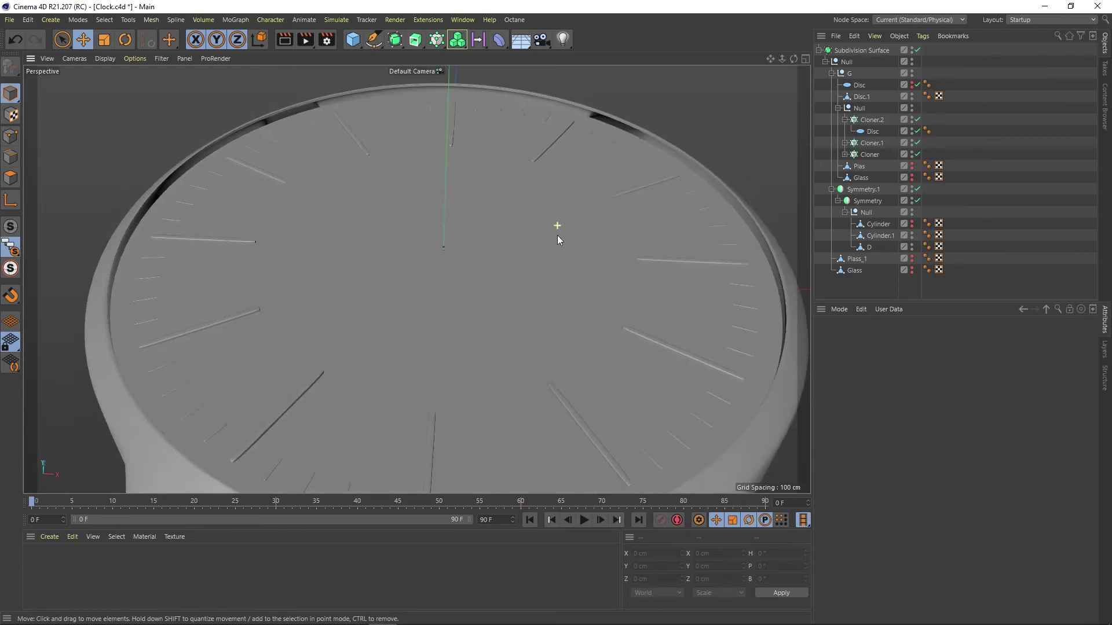
pyautogui.scroll(-5, 557, 239)
pyautogui.click(505, 206)
pyautogui.scroll(8, 395, 228)
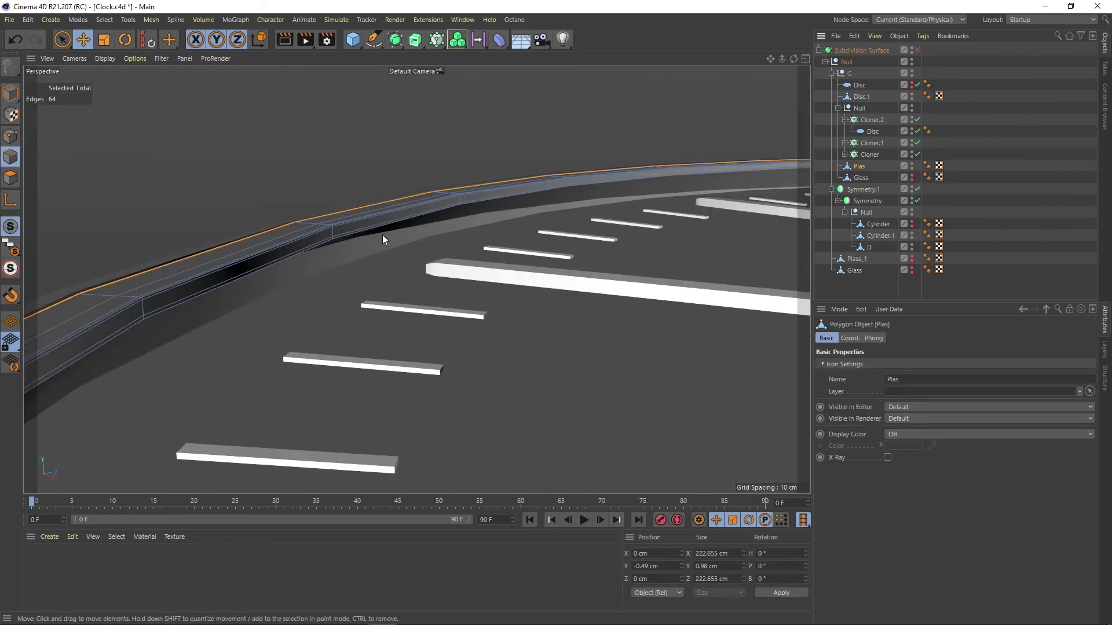
pyautogui.doubleClick(343, 250)
pyautogui.scroll(-6, 342, 250)
pyautogui.moveTo(677, 186); pyautogui.dragTo(679, 169)
# - Zoom out and view the watch from the top
pyautogui.scroll(-3, 453, 210)
pyautogui.scroll(-3, 422, 214)
pyautogui.scroll(-4, 459, 346)
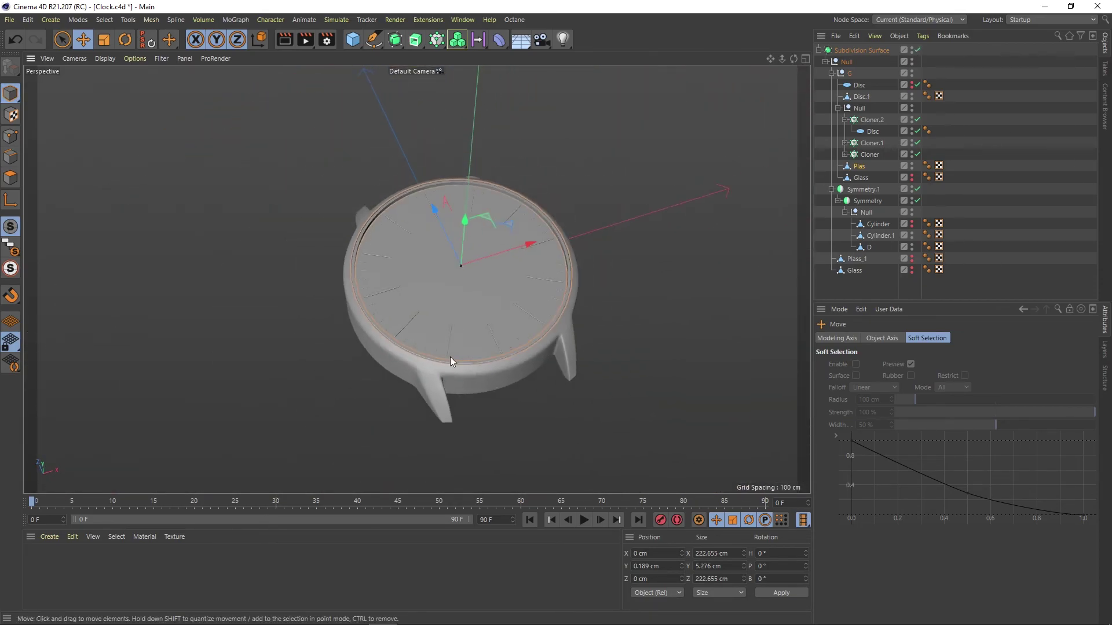
pyautogui.scroll(-3, 523, 251)
pyautogui.press('F2')
pyautogui.scroll(5, 524, 261)
# - Add a two-segment cube above the watch case and flatten it into a strap
pyautogui.click(351, 41)
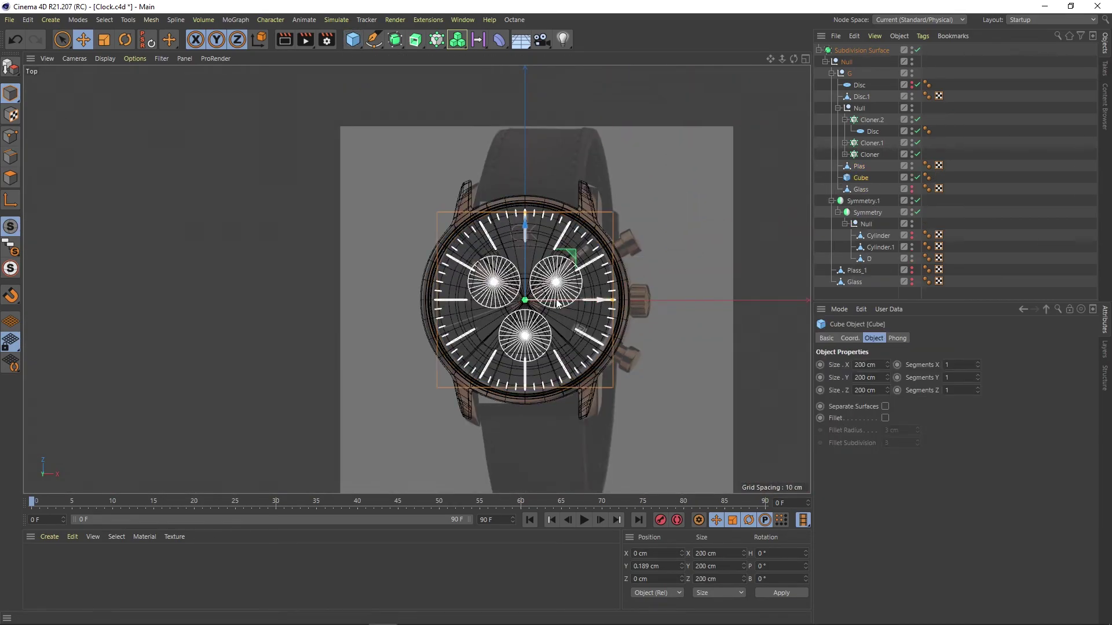
pyautogui.moveTo(558, 302); pyautogui.dragTo(547, 146)
pyautogui.keyDown('alt'); pyautogui.moveTo(547, 146); pyautogui.dragTo(558, 224, button='middle'); pyautogui.keyUp('alt')
pyautogui.moveTo(860, 178); pyautogui.dragTo(847, 61)
pyautogui.moveTo(621, 210); pyautogui.dragTo(593, 212)
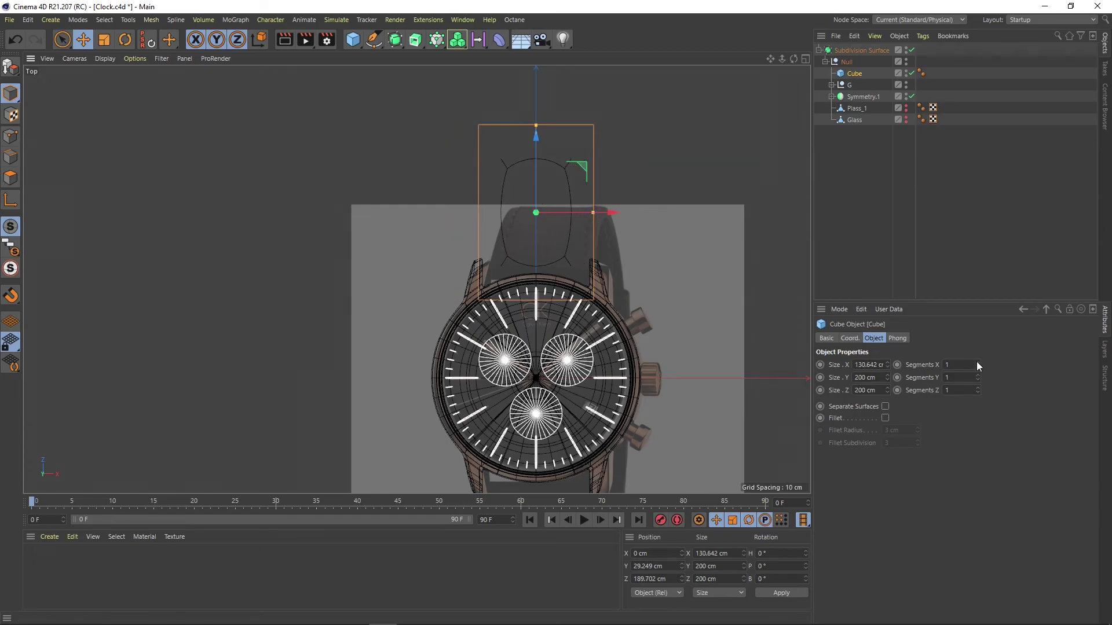
pyautogui.click(976, 365)
pyautogui.press('F1')
pyautogui.moveTo(214, 168)
pyautogui.mouseDown()
pyautogui.moveTo(365, 262)
pyautogui.moveTo(362, 405)
pyautogui.mouseUp()
# - Widen the strap, butt it against the case, and make it thinner
pyautogui.press('q')
pyautogui.press('F2')
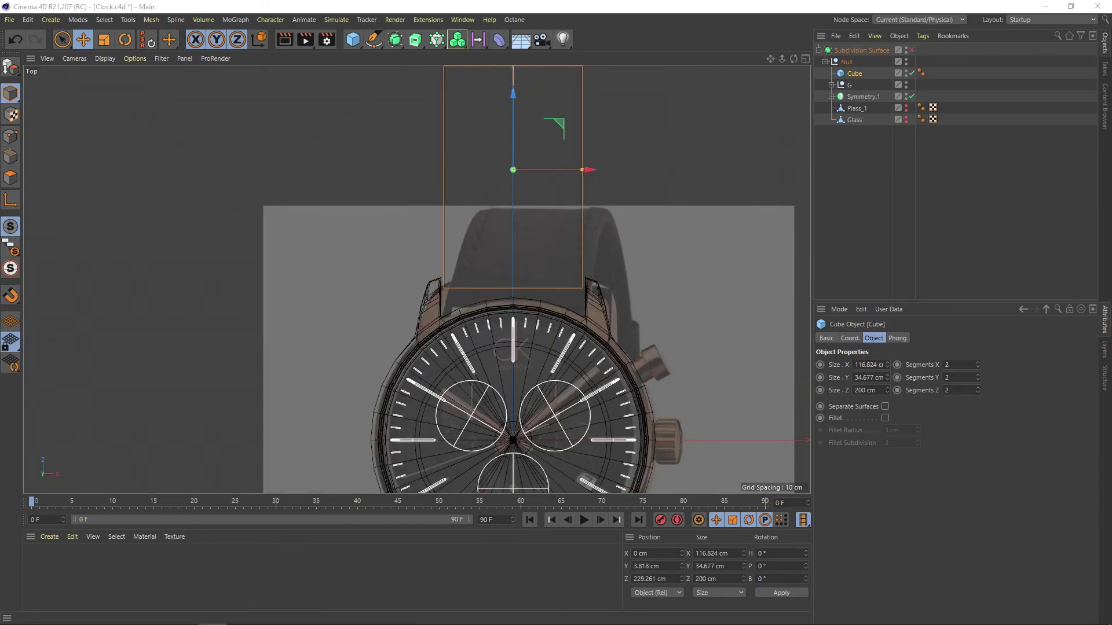
pyautogui.moveTo(582, 169); pyautogui.dragTo(583, 169)
pyautogui.moveTo(510, 134); pyautogui.dragTo(513, 153)
pyautogui.press('F5')
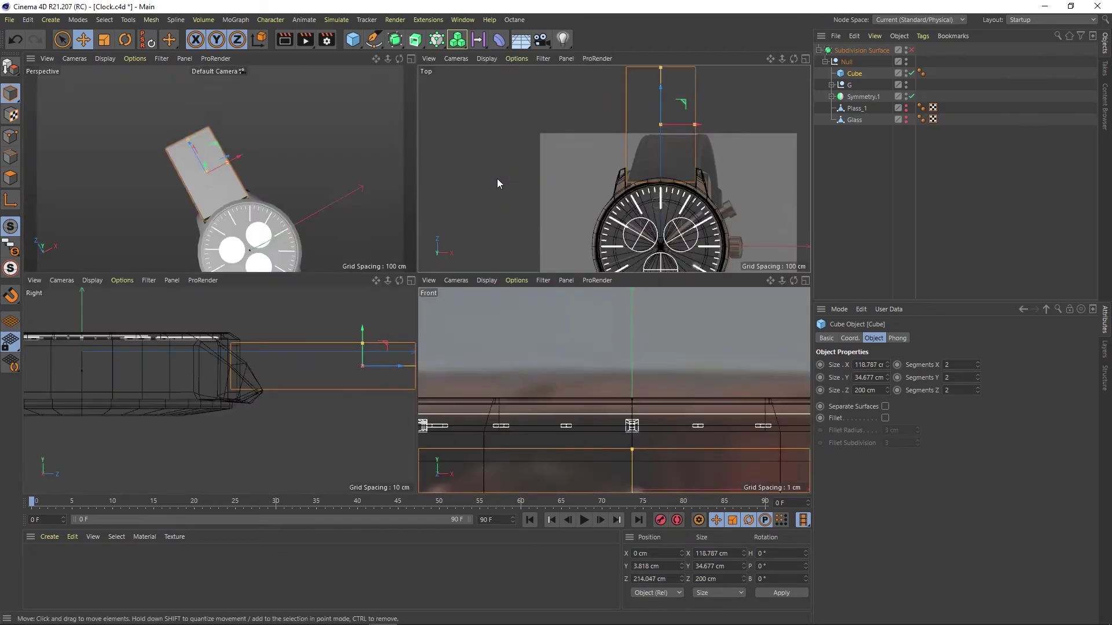
pyautogui.press('F1')
pyautogui.moveTo(624, 271)
pyautogui.keyDown('alt'); pyautogui.mouseDown()
pyautogui.moveTo(436, 269)
pyautogui.moveTo(500, 273)
pyautogui.moveTo(491, 289)
pyautogui.moveTo(407, 276)
pyautogui.moveTo(296, 195)
pyautogui.moveTo(422, 263)
pyautogui.mouseUp(); pyautogui.keyUp('alt')
# - Make the strap editable and taper its end points narrower
pyautogui.press('c')
pyautogui.press('9')
pyautogui.press('t')
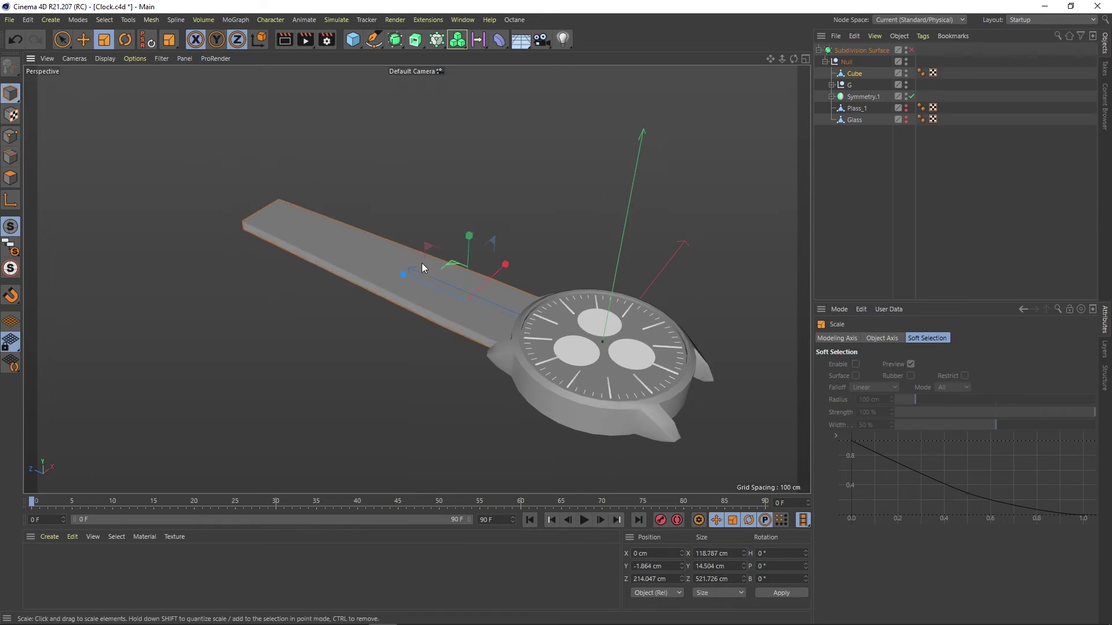
pyautogui.press('e')
pyautogui.hotkey('ctrl', 'c')
# - Duplicate the strap, rotate the copy 180°, and place it on the case's opposite side
pyautogui.hotkey('ctrl', 'v')
pyautogui.press('r')
pyautogui.moveTo(460, 324)
pyautogui.keyDown('shift'); pyautogui.mouseDown()
pyautogui.moveTo(544, 355)
pyautogui.moveTo(446, 286)
pyautogui.moveTo(500, 193)
pyautogui.mouseUp(); pyautogui.keyUp('shift')
pyautogui.press('e')
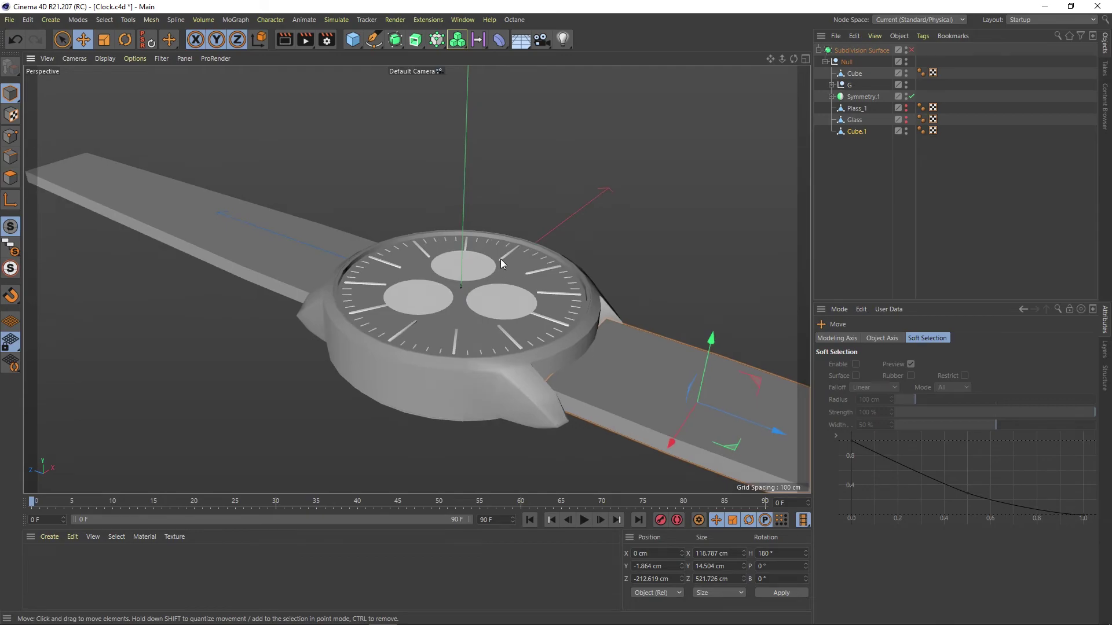
pyautogui.moveTo(501, 259)
pyautogui.keyDown('alt'); pyautogui.mouseDown()
pyautogui.moveTo(464, 279)
pyautogui.moveTo(620, 360)
pyautogui.moveTo(381, 260)
pyautogui.moveTo(512, 293)
pyautogui.moveTo(498, 345)
pyautogui.mouseUp(); pyautogui.keyUp('alt')
# - Cut a loop into the straps near the case and group both straps
pyautogui.press('k')
pyautogui.press('l')
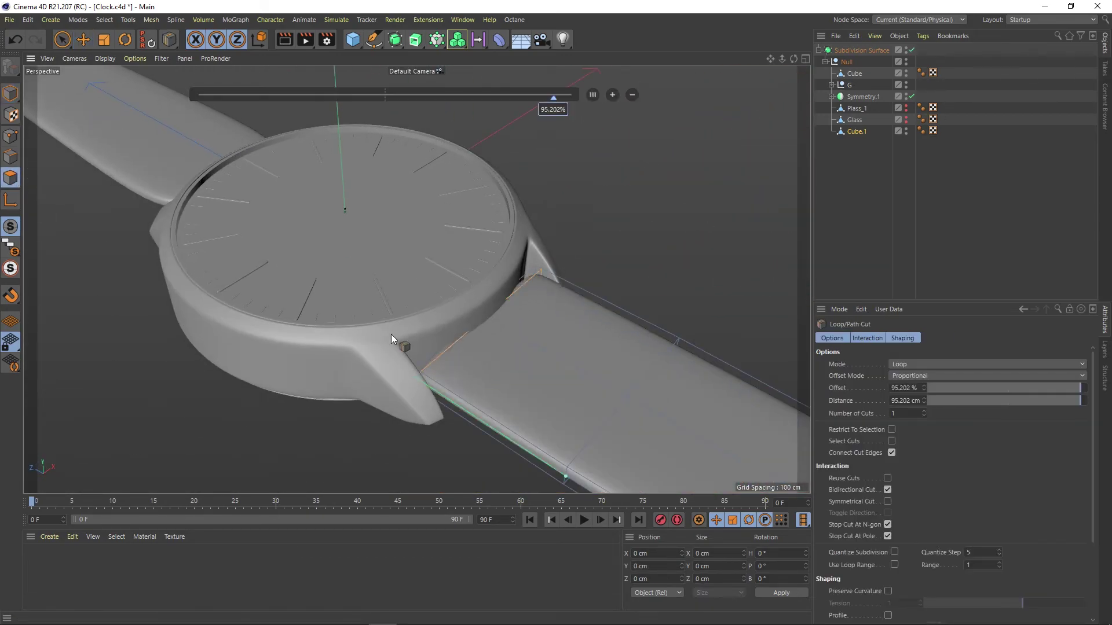
pyautogui.keyDown('alt'); pyautogui.moveTo(390, 335); pyautogui.dragTo(440, 301); pyautogui.keyUp('alt')
pyautogui.keyDown('ctrl'); pyautogui.click(854, 73); pyautogui.keyUp('ctrl')
pyautogui.moveTo(855, 131); pyautogui.dragTo(854, 75)
pyautogui.hotkey('alt', 'g')
# - Add a loop cut near the first strap's end and expand the dial's null group
pyautogui.click(861, 96)
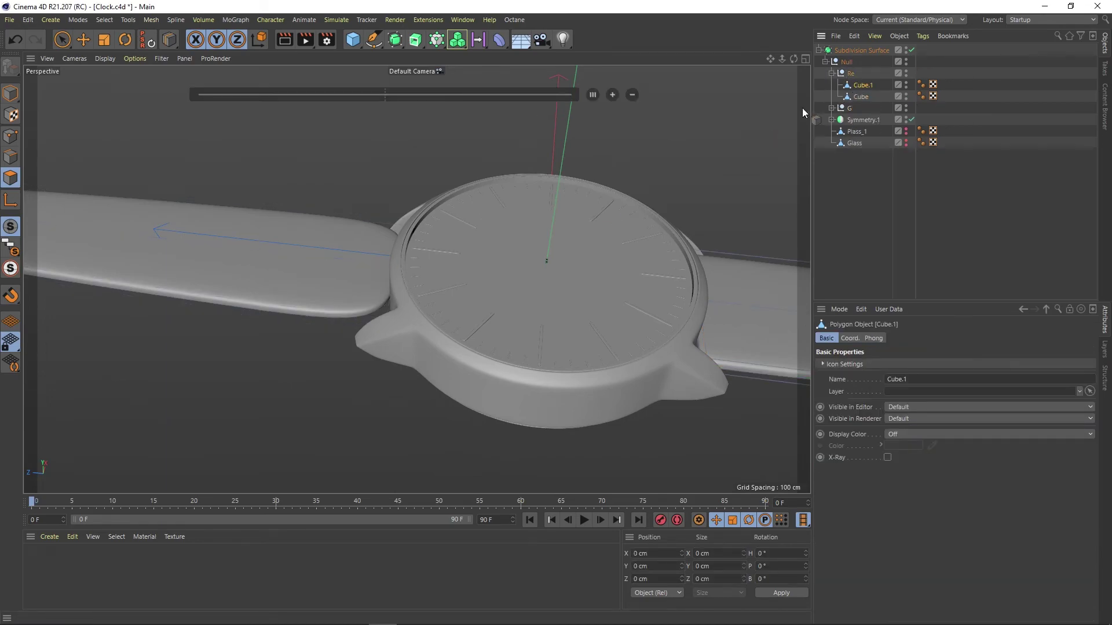
pyautogui.moveTo(378, 317)
pyautogui.keyDown('alt'); pyautogui.mouseDown()
pyautogui.moveTo(544, 277)
pyautogui.moveTo(557, 238)
pyautogui.moveTo(440, 278)
pyautogui.mouseUp(); pyautogui.keyUp('alt')
pyautogui.press('Return')
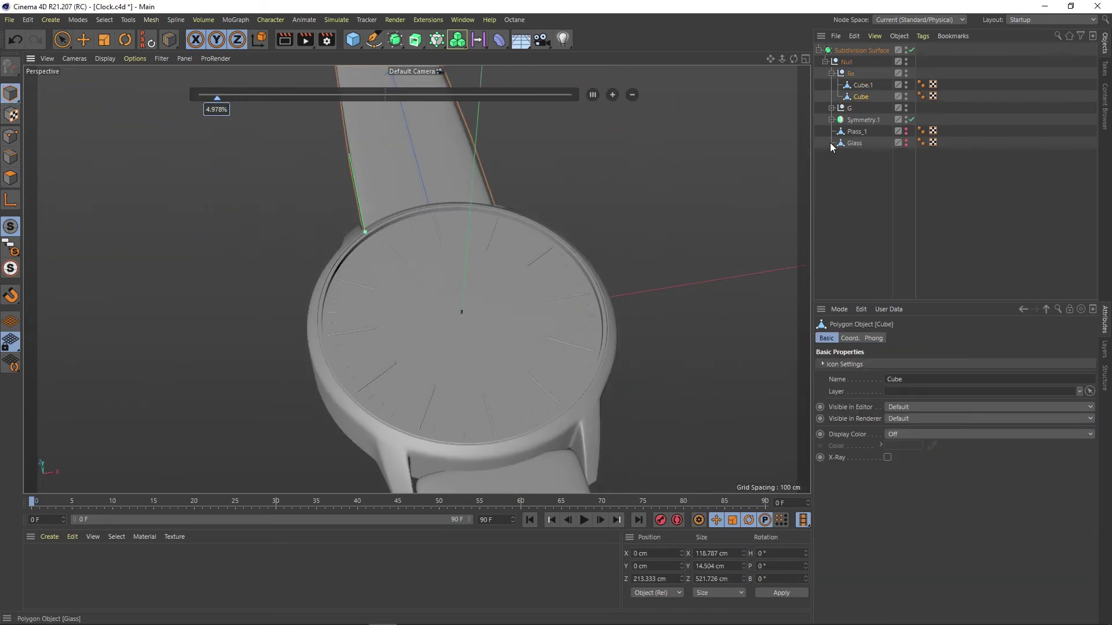
pyautogui.click(832, 73)
pyautogui.click(831, 84)
pyautogui.click(837, 119)
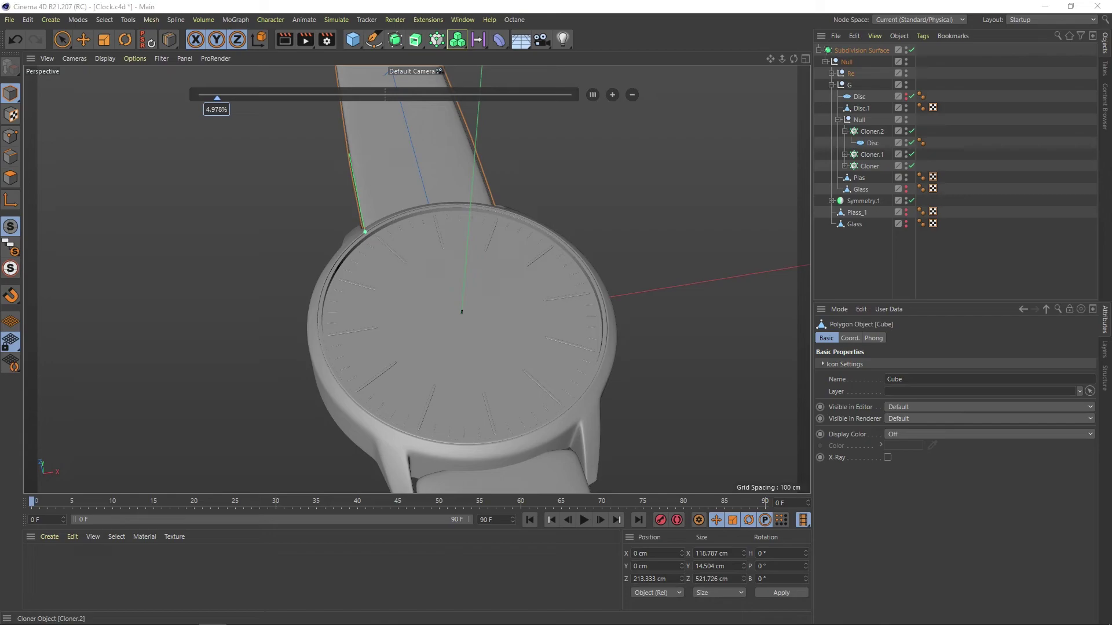
# - Rename the Disc.1 dial base to Base_Sidk
pyautogui.scroll(3, 493, 328)
pyautogui.press('e')
pyautogui.click(859, 97)
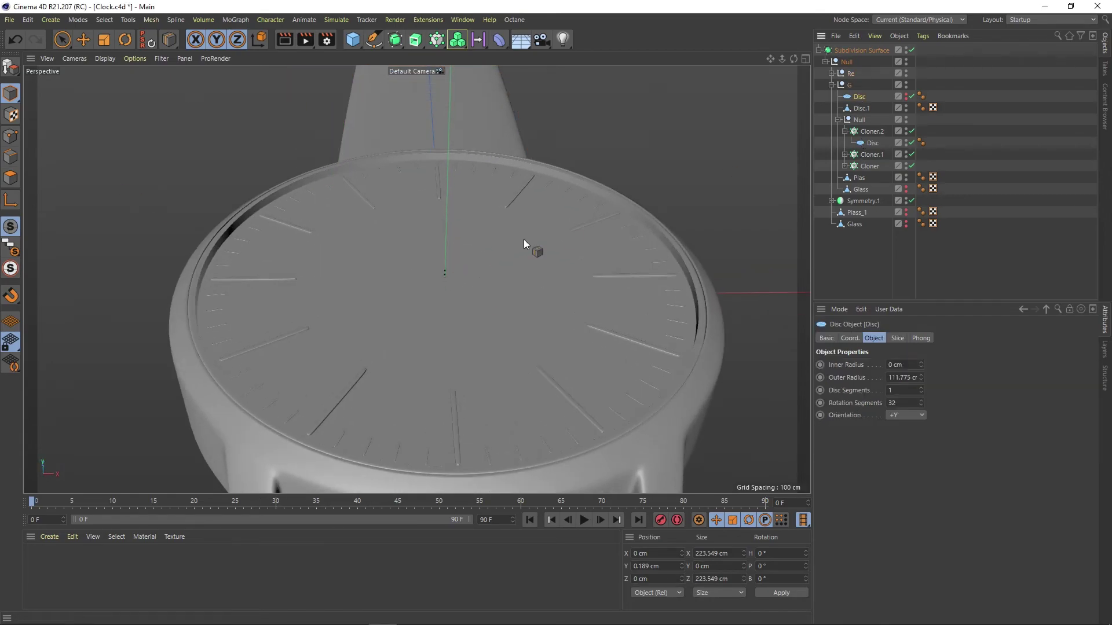
pyautogui.doubleClick(862, 108)
pyautogui.write('Base')
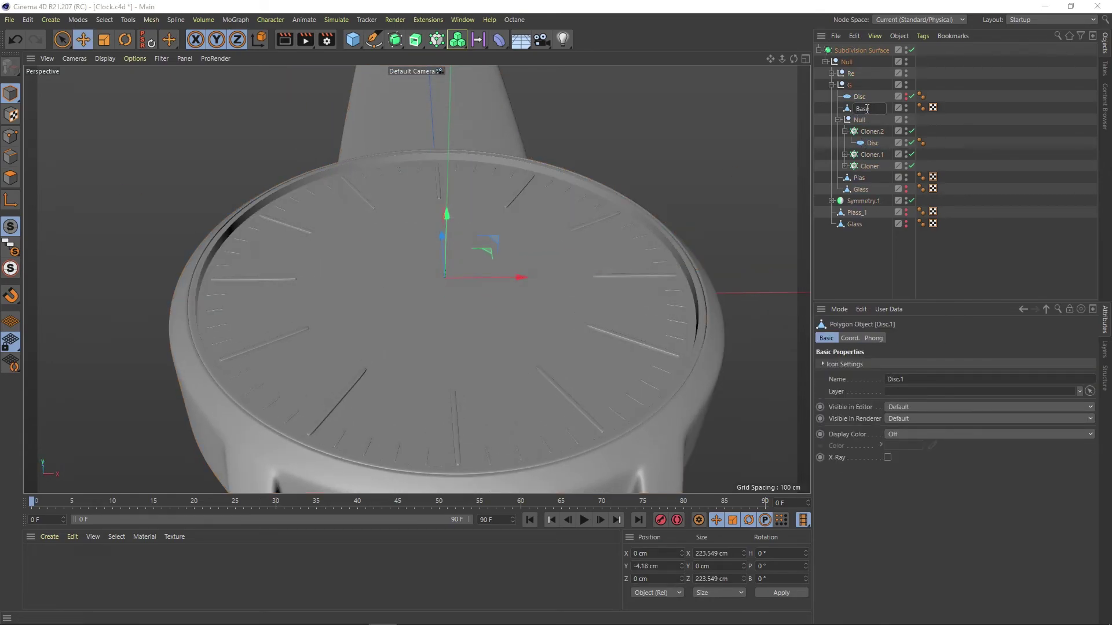
pyautogui.write('_Sidk')
pyautogui.press('Return')
# - Add a radial cloner of three discs, group it with the base, and add a Boole
pyautogui.keyDown('alt'); pyautogui.click(457, 39); pyautogui.keyUp('alt')
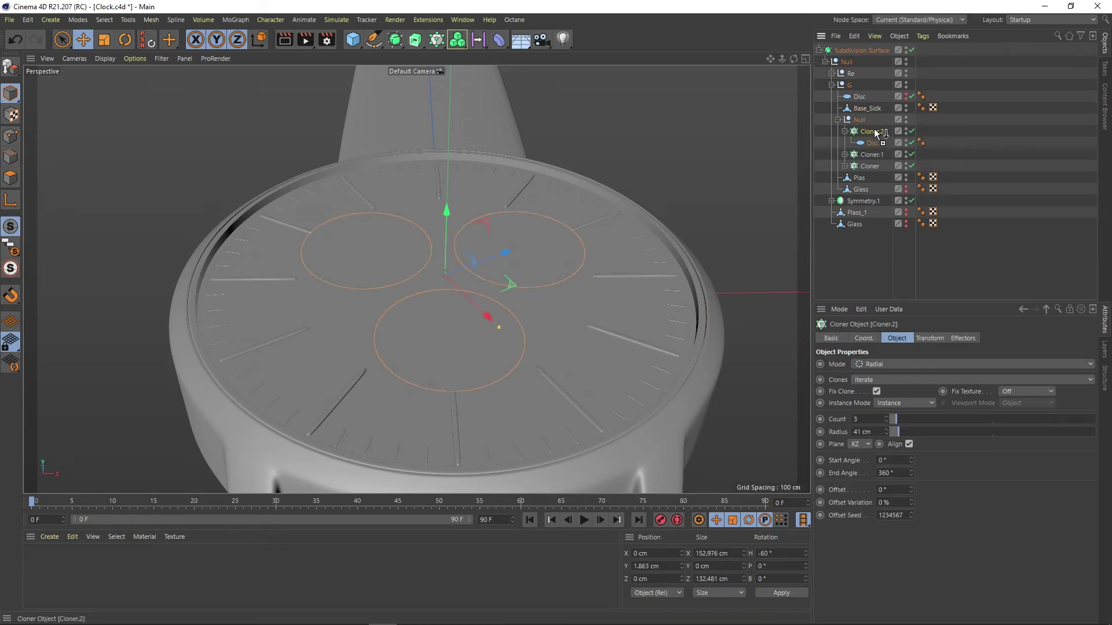
pyautogui.keyDown('ctrl'); pyautogui.click(869, 131); pyautogui.keyUp('ctrl')
pyautogui.hotkey('alt', 'g')
pyautogui.click(415, 39)
pyautogui.click(448, 75)
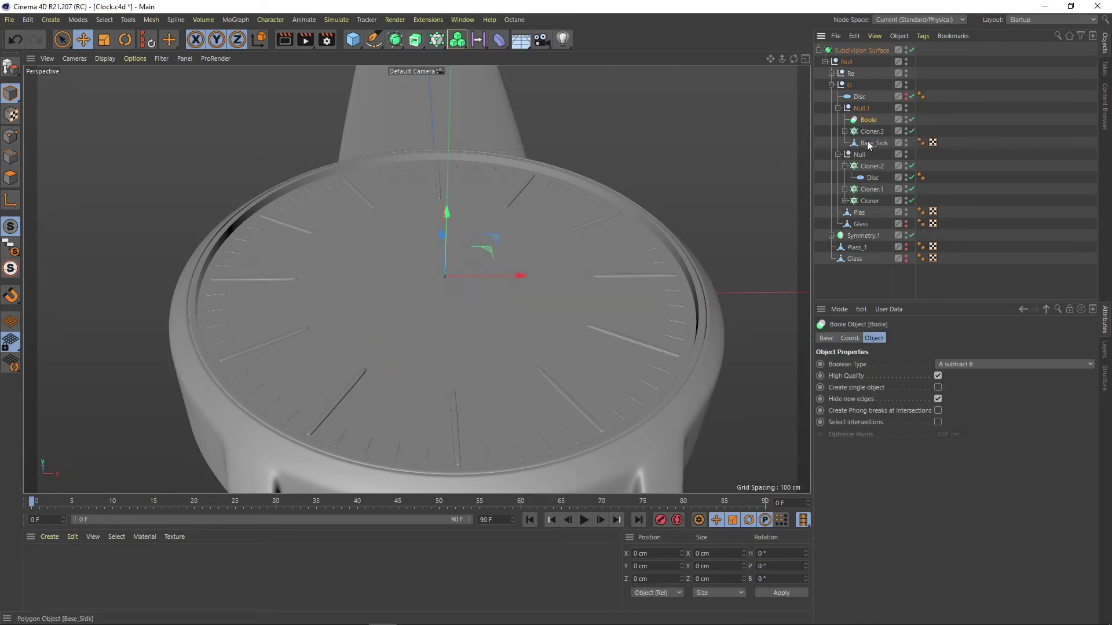
pyautogui.click(873, 142)
# - Make the cloned disc editable, extrude it into a thick cylinder, and add a loop cut
pyautogui.click(10, 178)
pyautogui.press('c')
pyautogui.press('u')
pyautogui.press('l')
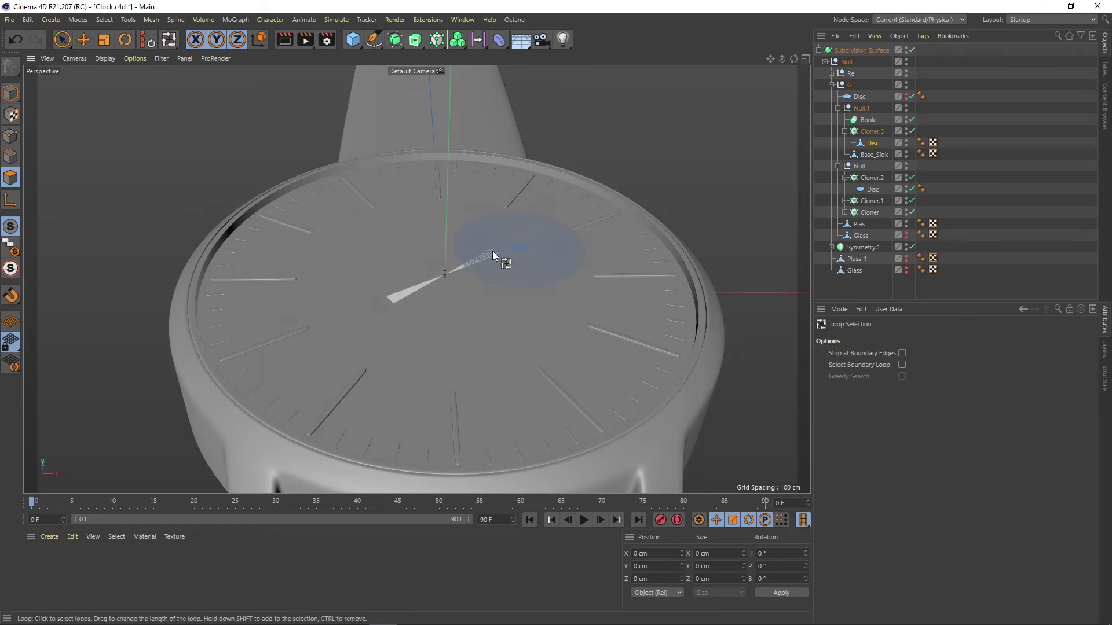
pyautogui.rightClick(493, 252)
pyautogui.click(504, 261)
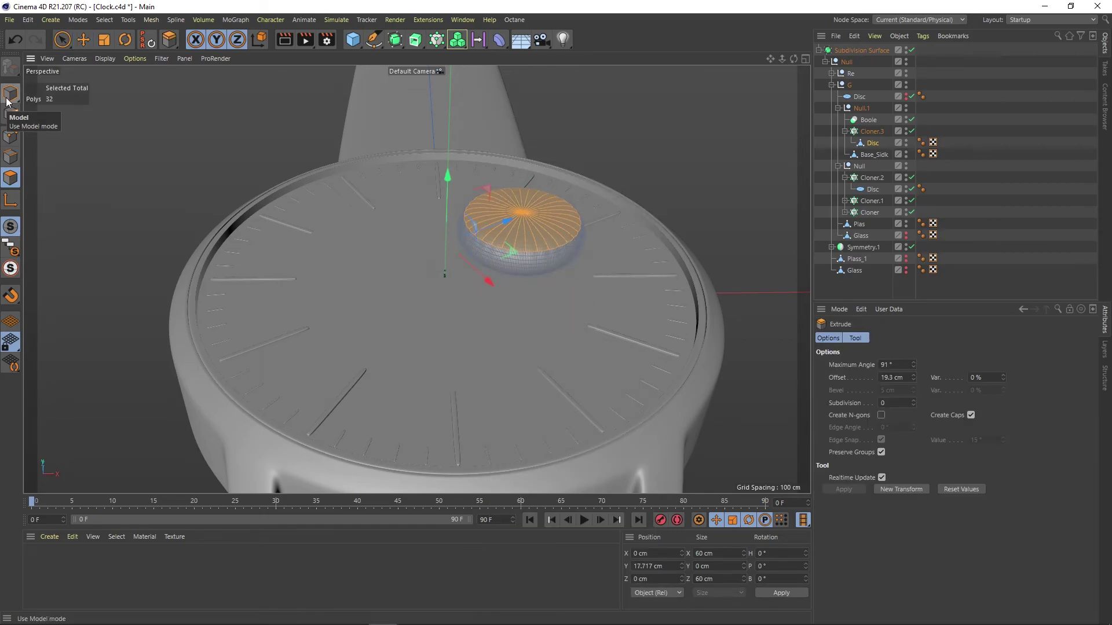
pyautogui.click(544, 245)
pyautogui.keyDown('alt'); pyautogui.moveTo(544, 244); pyautogui.dragTo(486, 221); pyautogui.keyUp('alt')
pyautogui.click(550, 329)
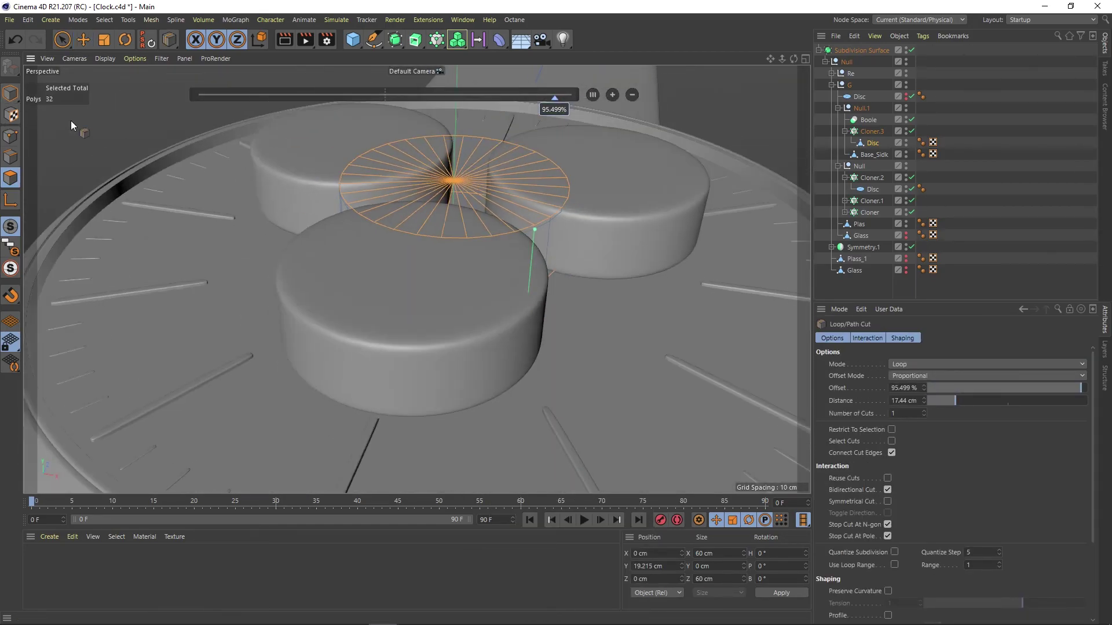
# - Put Base_Sidk first and the cloner second inside the Boole to subtract the discs
pyautogui.press('e')
pyautogui.moveTo(875, 133); pyautogui.dragTo(868, 124)
pyautogui.click(845, 177)
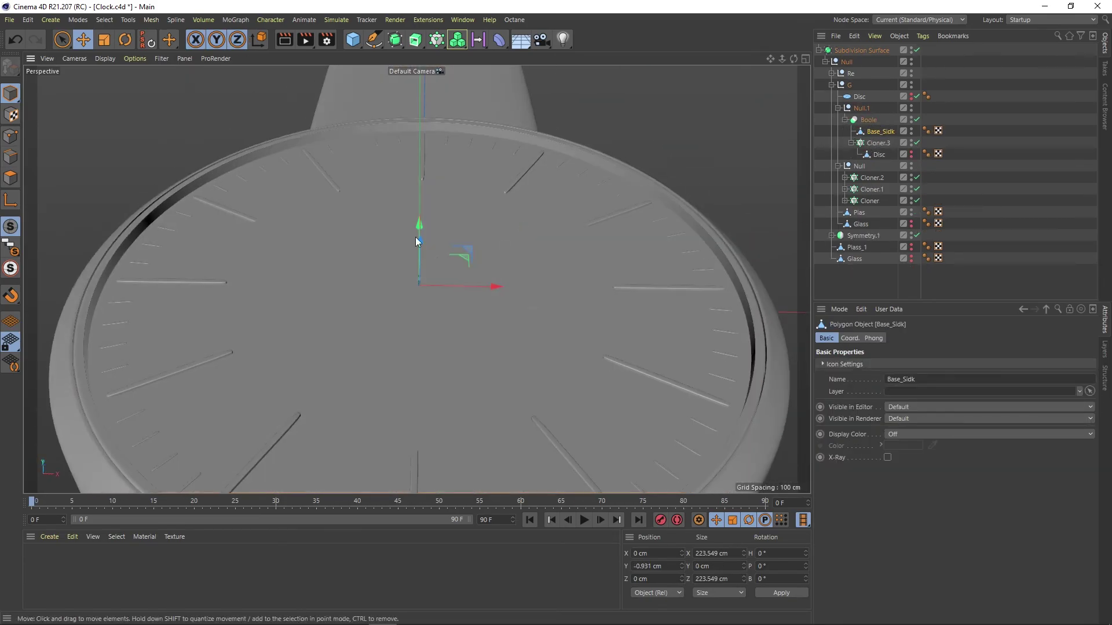
pyautogui.click(861, 108)
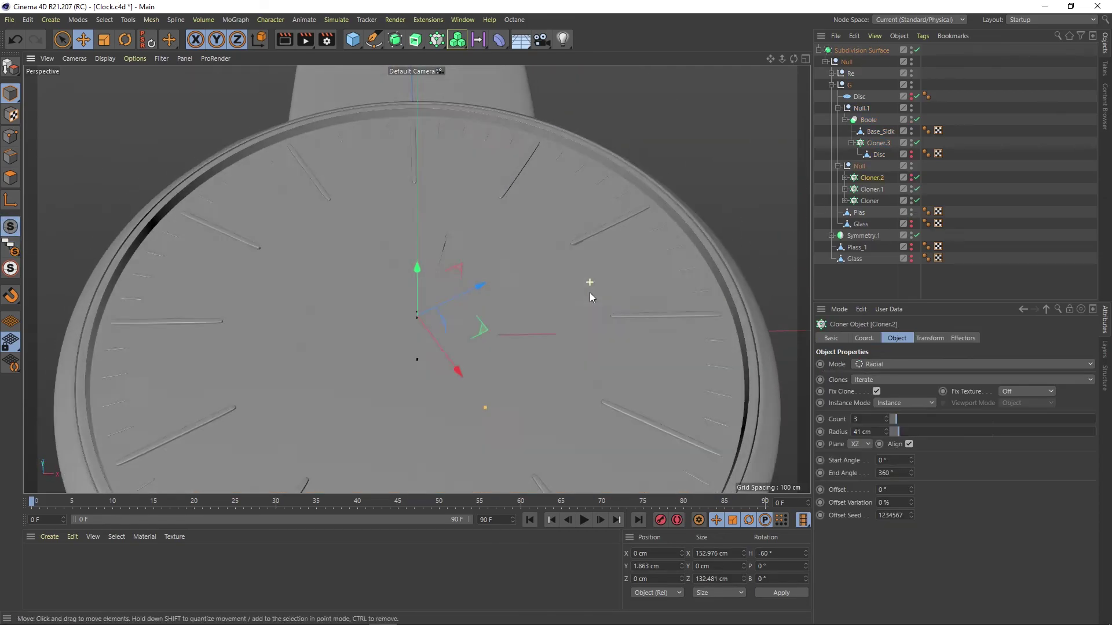
# - Set the viewport display to Gouraud Shading (Lines)
pyautogui.click(104, 59)
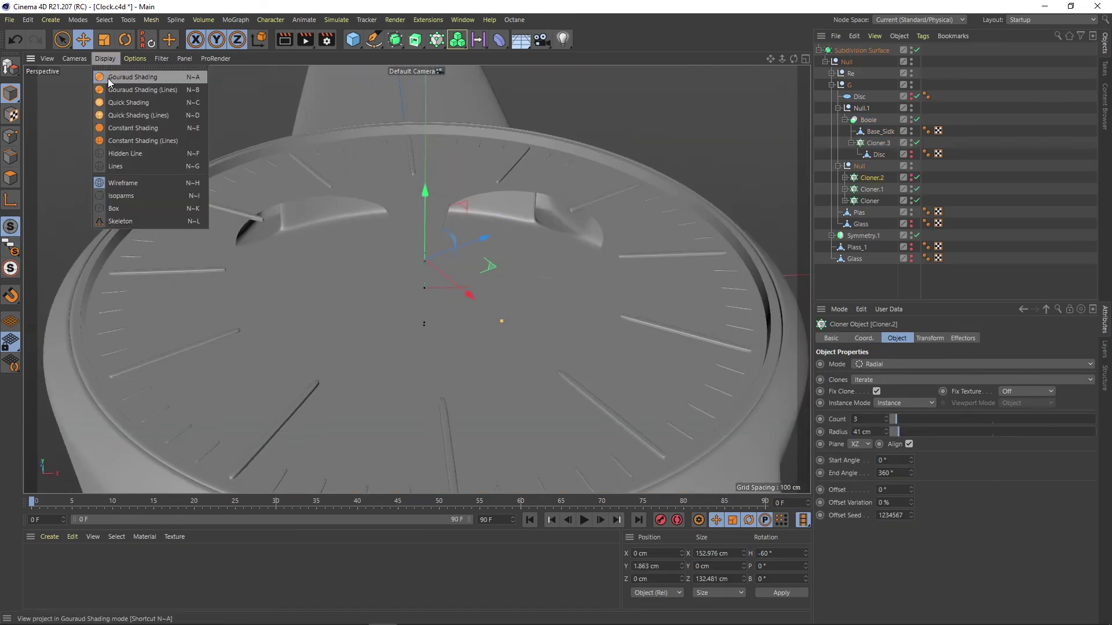
pyautogui.click(113, 78)
pyautogui.click(105, 59)
pyautogui.click(139, 90)
# - Move the Null.1 group above the Subdivision Surface in the hierarchy
pyautogui.click(825, 109)
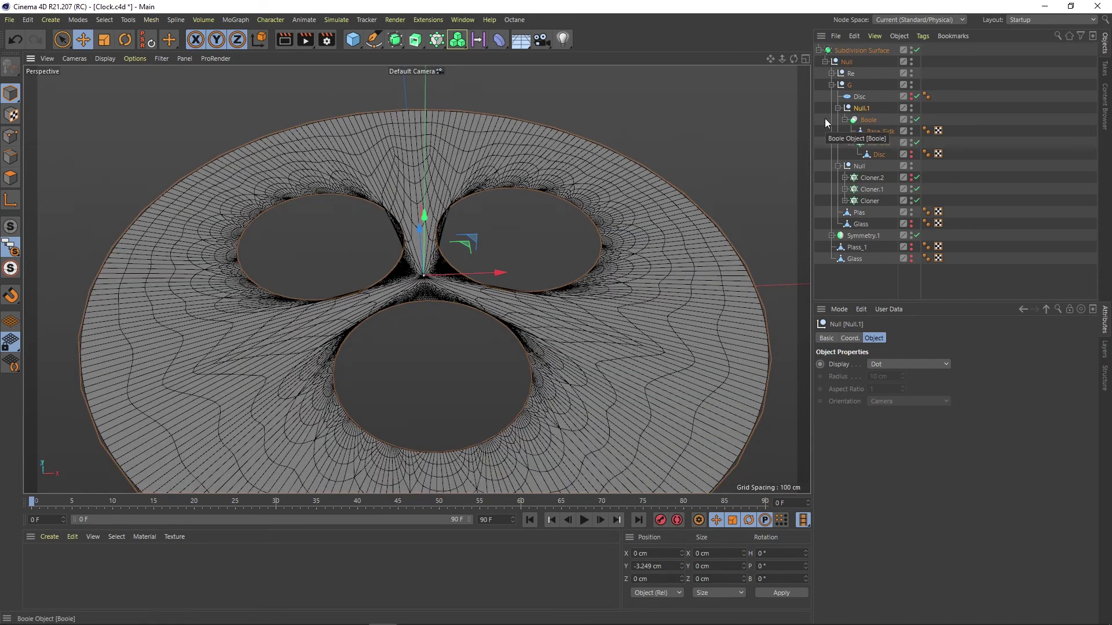
pyautogui.click(838, 108)
pyautogui.moveTo(861, 107); pyautogui.dragTo(839, 55)
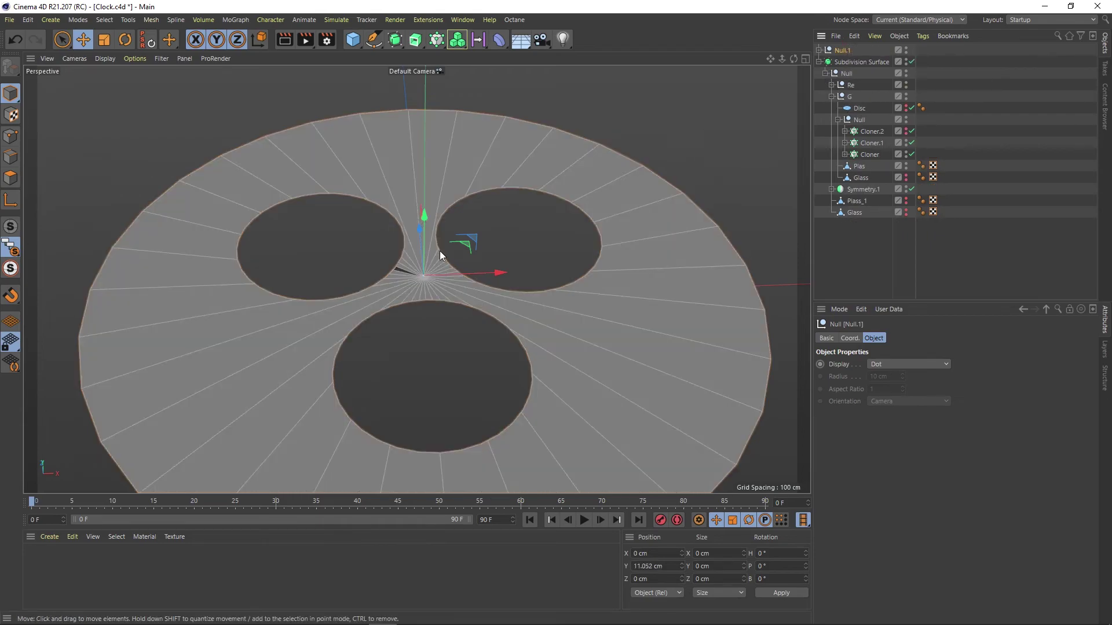
pyautogui.click(818, 50)
# - Enable High Quality on the Boole and then switch the boolean off
pyautogui.click(849, 62)
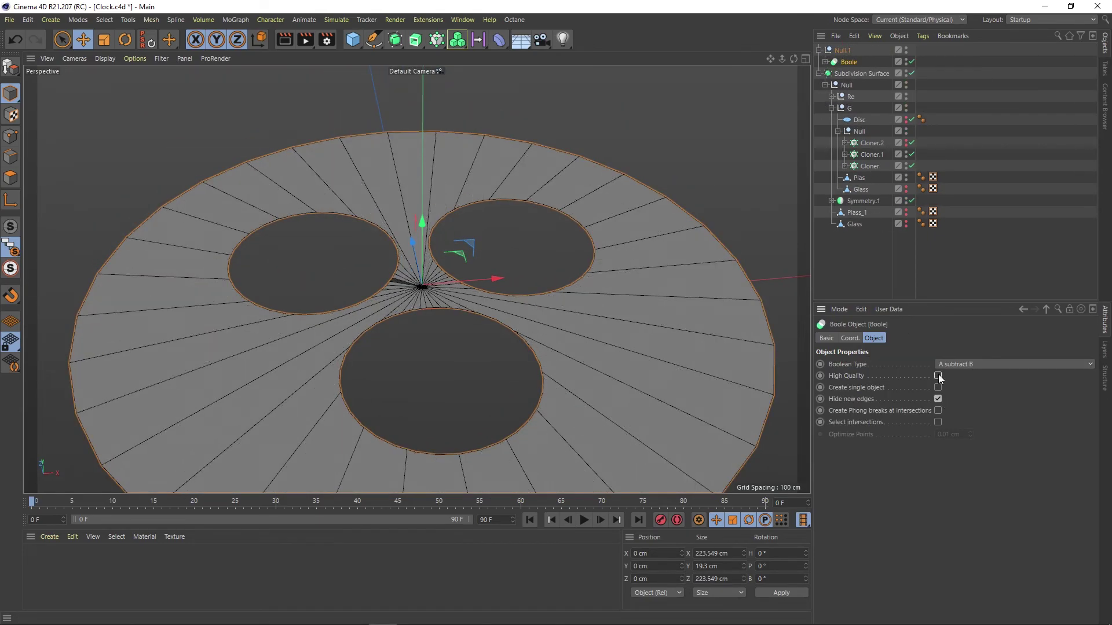
pyautogui.click(938, 364)
pyautogui.click(955, 364)
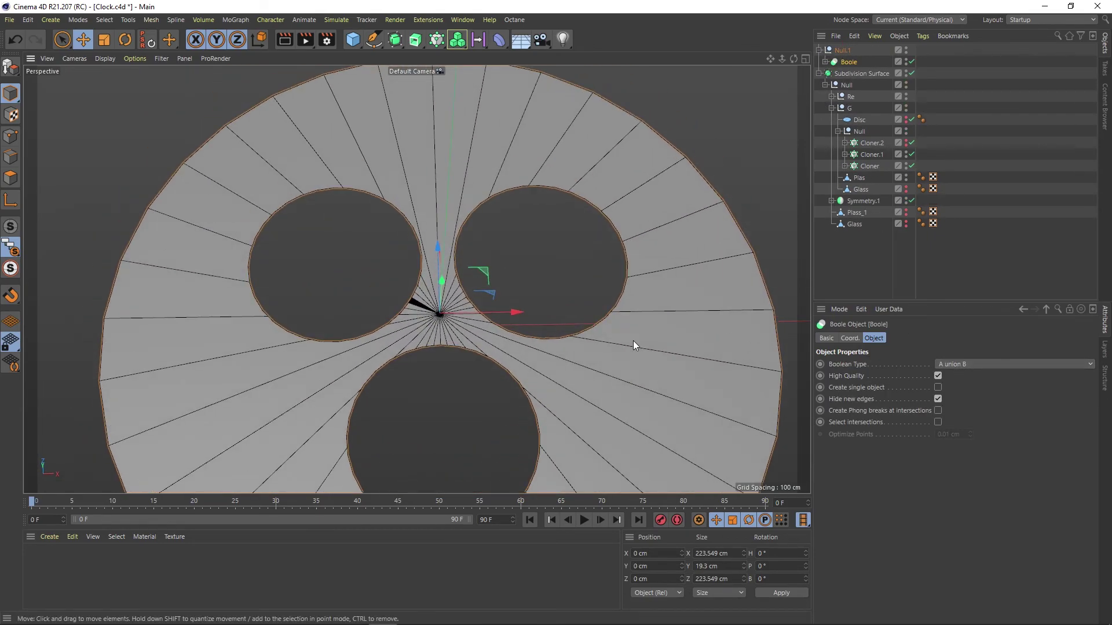
pyautogui.click(825, 62)
pyautogui.click(861, 73)
pyautogui.scroll(-2, 208, 186)
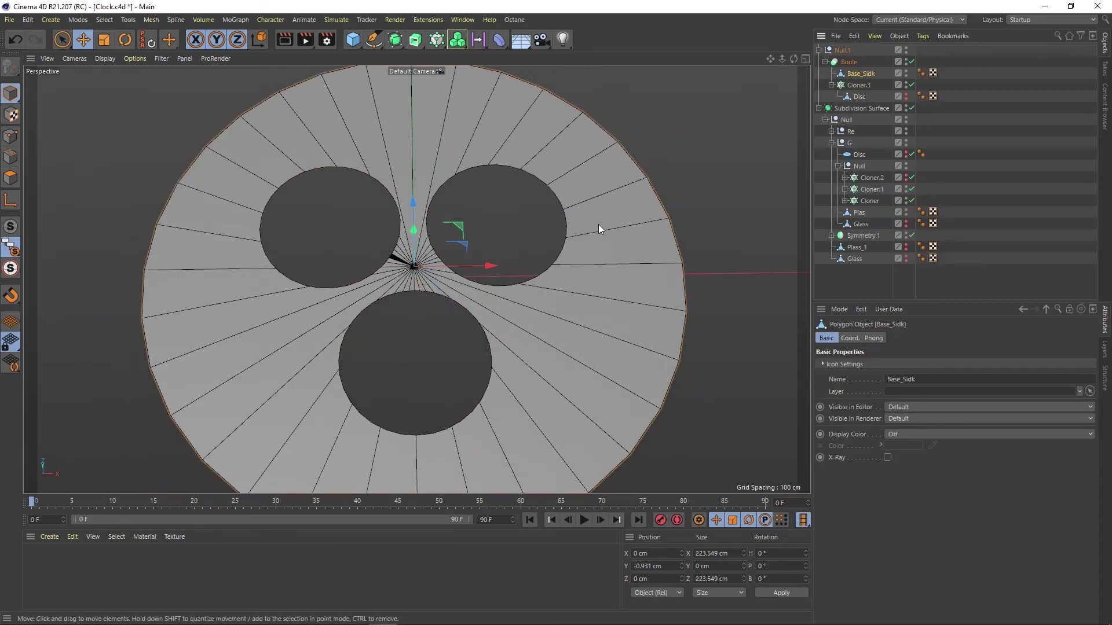
pyautogui.click(911, 61)
# - Select Base_Sidk's radial edges and dissolve them
pyautogui.press('9')
pyautogui.click(10, 157)
pyautogui.moveTo(405, 273)
pyautogui.mouseDown()
pyautogui.moveTo(362, 187)
pyautogui.moveTo(569, 263)
pyautogui.moveTo(346, 412)
pyautogui.mouseUp()
pyautogui.rightClick(345, 412)
pyautogui.click(352, 429)
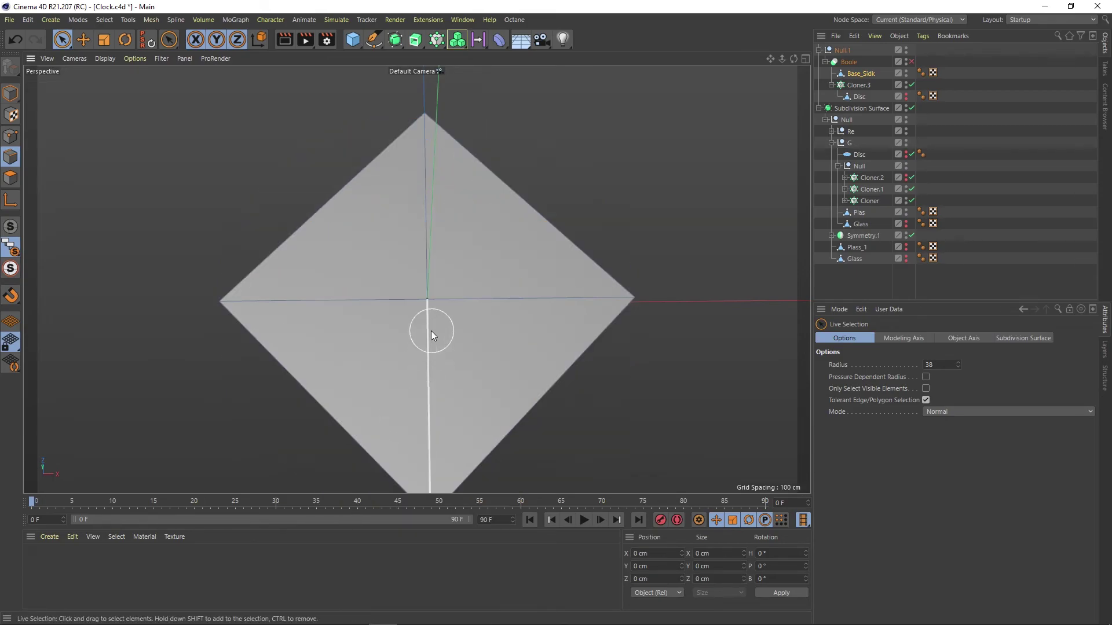
# - Bevel the disc's centre point outward into a wide ring of polygons
pyautogui.press('Return')
pyautogui.click(429, 300)
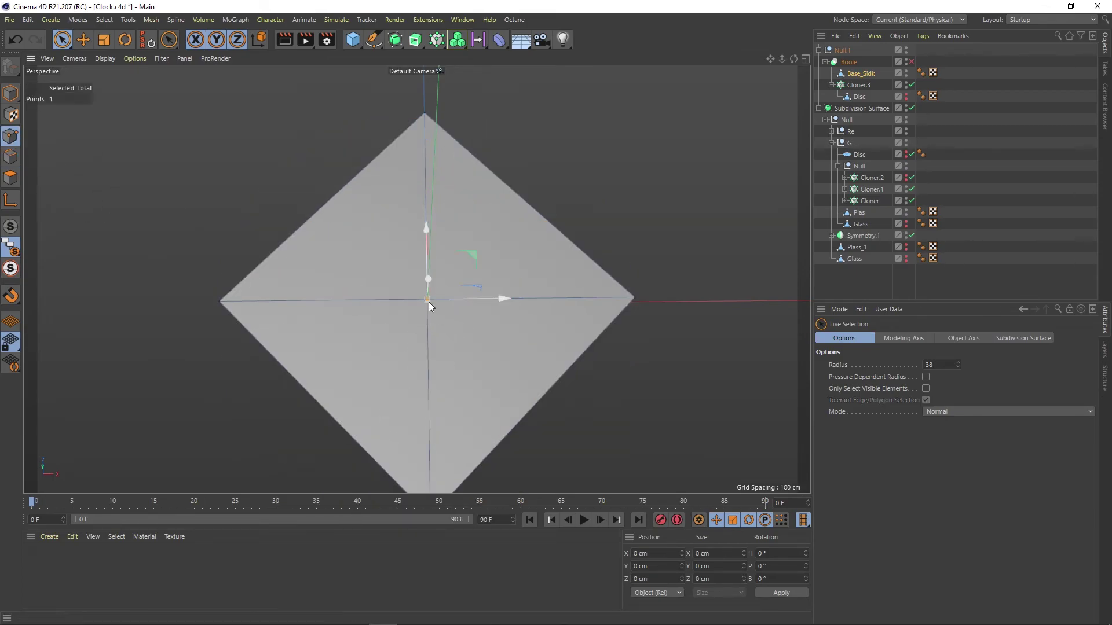
pyautogui.rightClick(429, 302)
pyautogui.click(452, 318)
pyautogui.moveTo(429, 299); pyautogui.dragTo(566, 229)
pyautogui.click(15, 39)
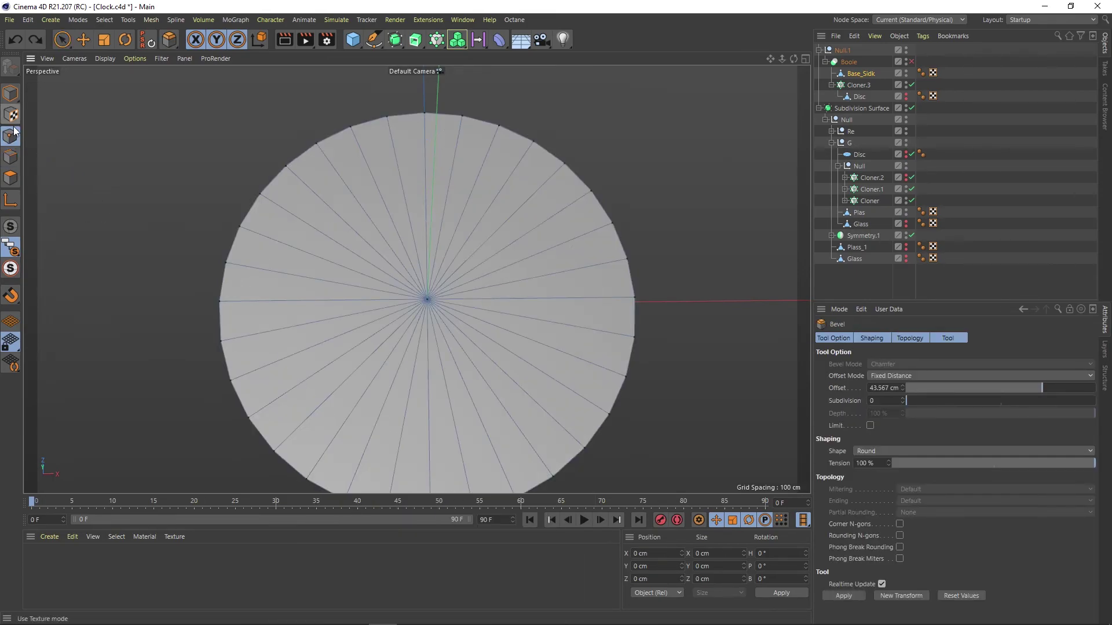
pyautogui.moveTo(353, 190)
pyautogui.mouseDown()
pyautogui.moveTo(557, 246)
pyautogui.moveTo(582, 232)
pyautogui.mouseUp()
# - Line Cut one vertical and several horizontal lines across the disc, undoing the topmost cut
pyautogui.press('k')
pyautogui.press('k')
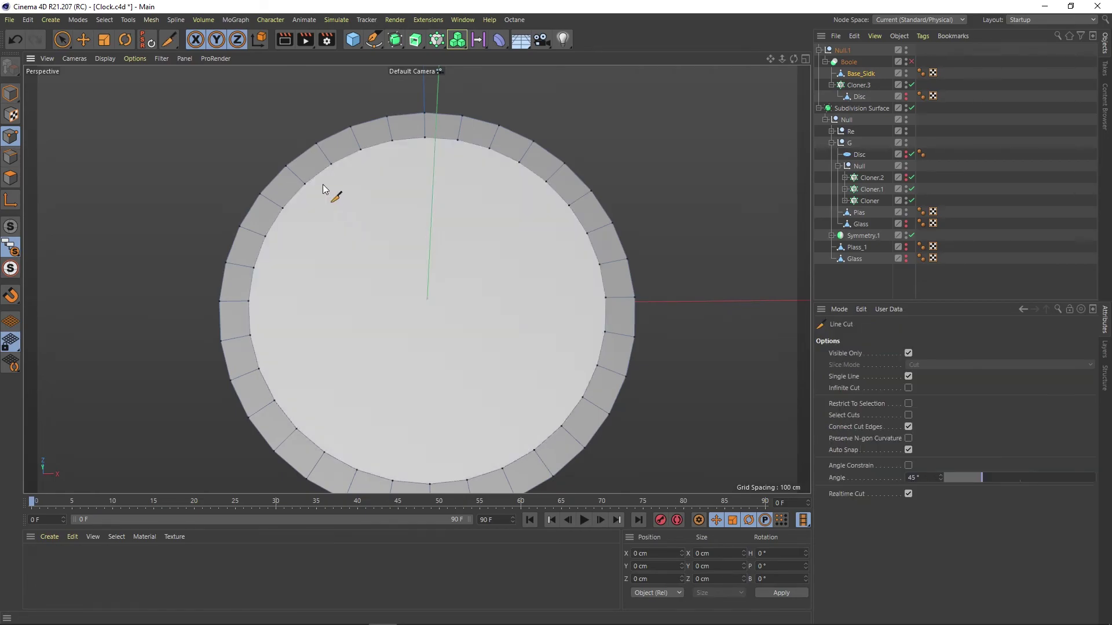
pyautogui.click(428, 137)
pyautogui.click(430, 484)
pyautogui.click(248, 301)
pyautogui.click(604, 299)
pyautogui.click(254, 267)
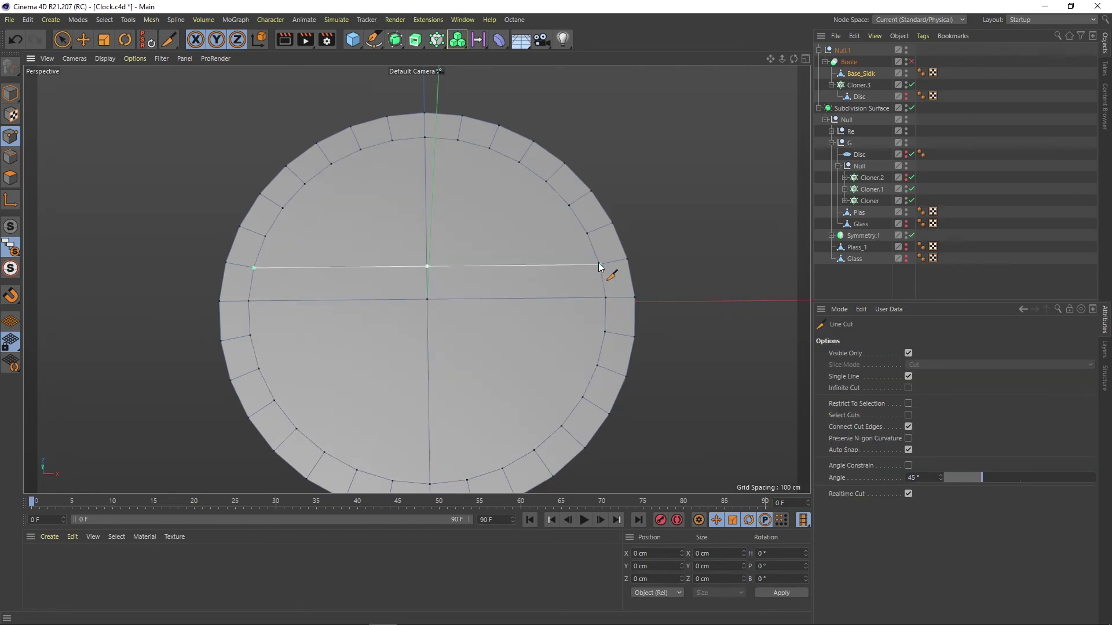
pyautogui.click(600, 264)
pyautogui.click(266, 236)
pyautogui.click(587, 232)
pyautogui.click(283, 207)
pyautogui.scroll(-2, 481, 168)
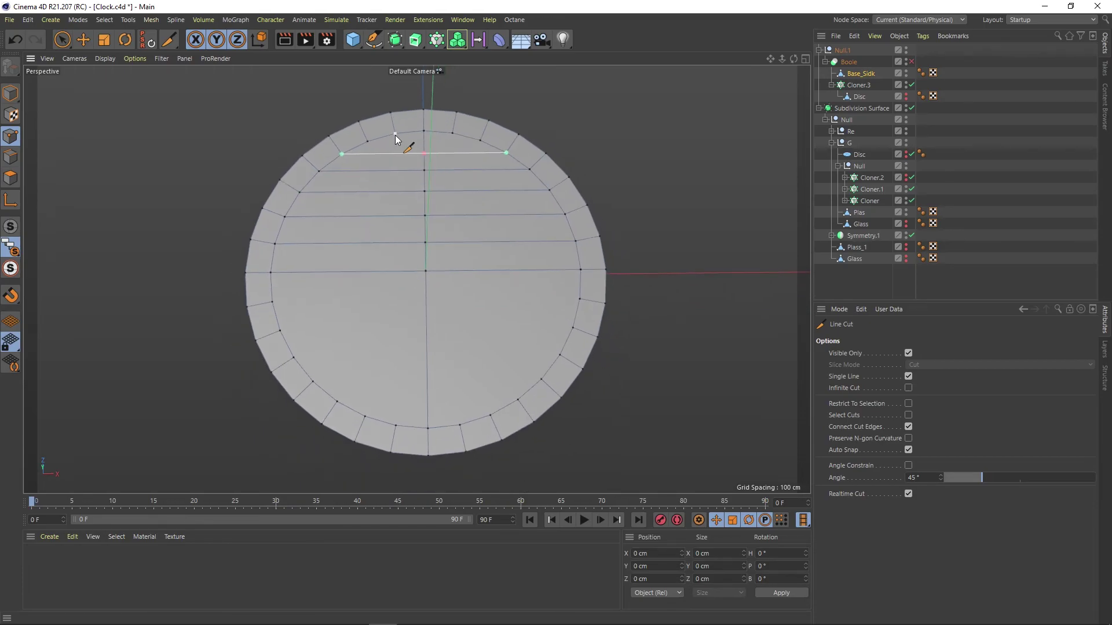
pyautogui.hotkey('ctrl', 'z')
# - Add further vertical and horizontal cuts to complete an even quad grid
pyautogui.click(396, 134)
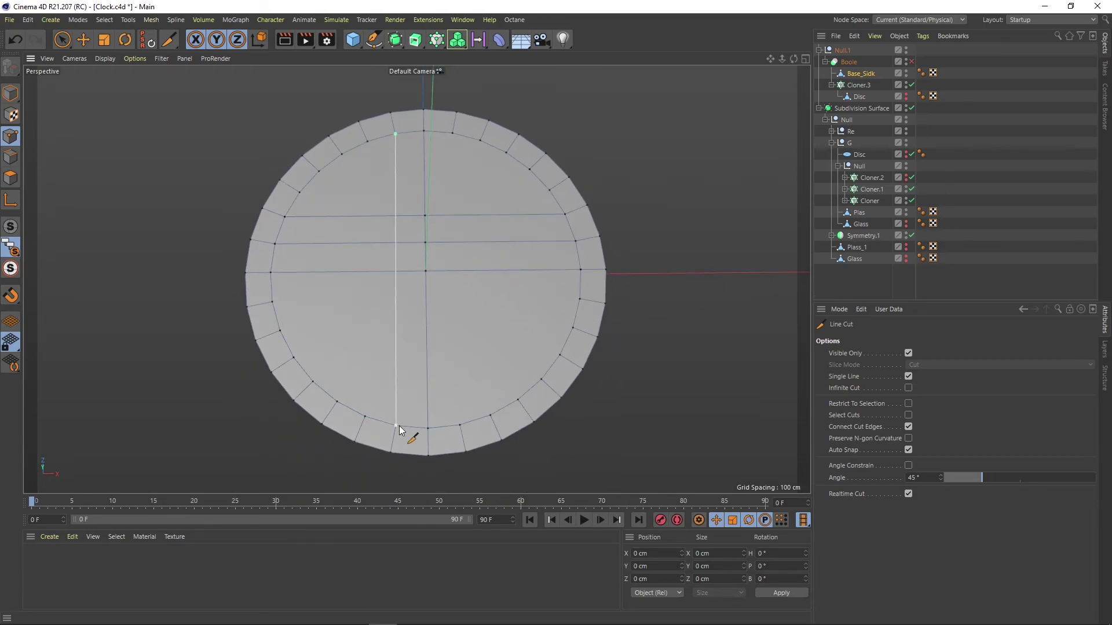
pyautogui.click(397, 428)
pyautogui.click(367, 141)
pyautogui.click(364, 417)
pyautogui.click(337, 401)
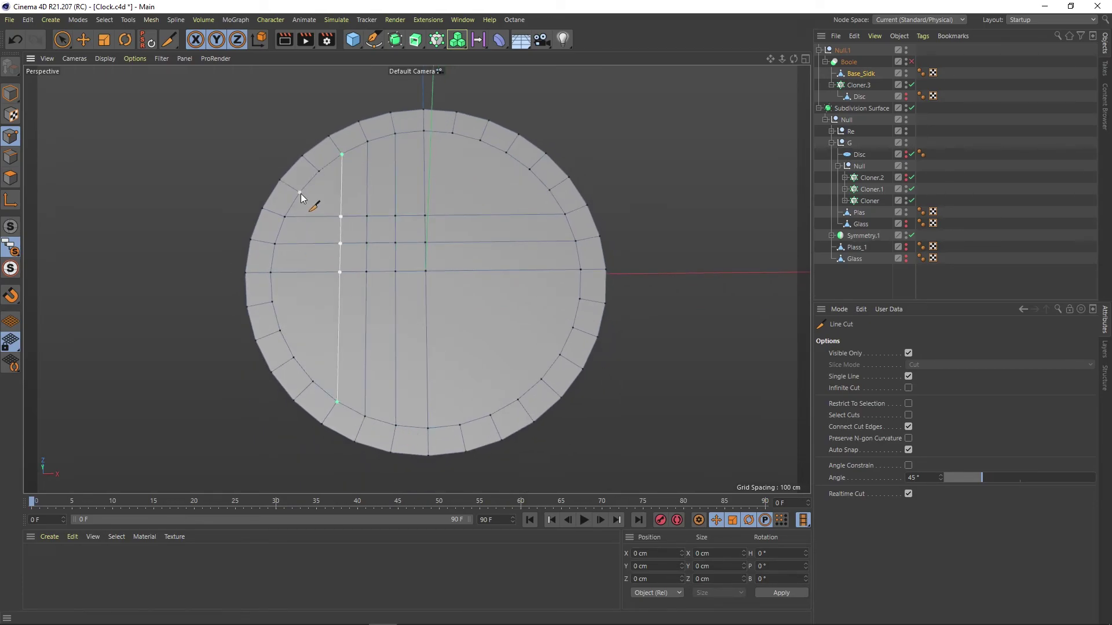
pyautogui.click(301, 193)
pyautogui.click(547, 191)
pyautogui.click(481, 141)
pyautogui.click(483, 287)
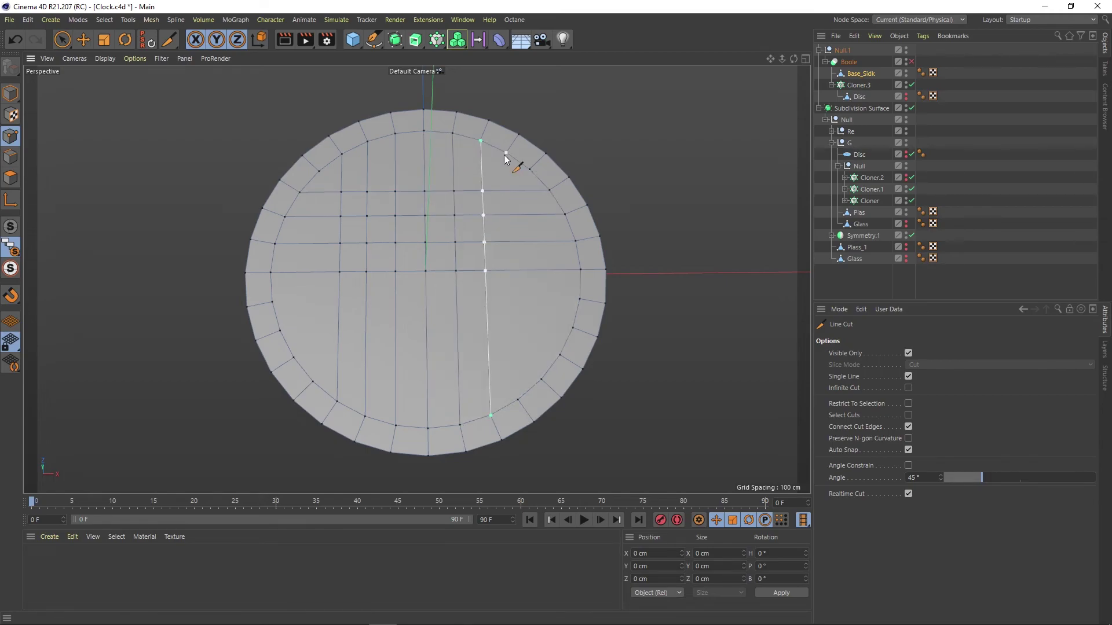
pyautogui.click(506, 154)
pyautogui.click(518, 400)
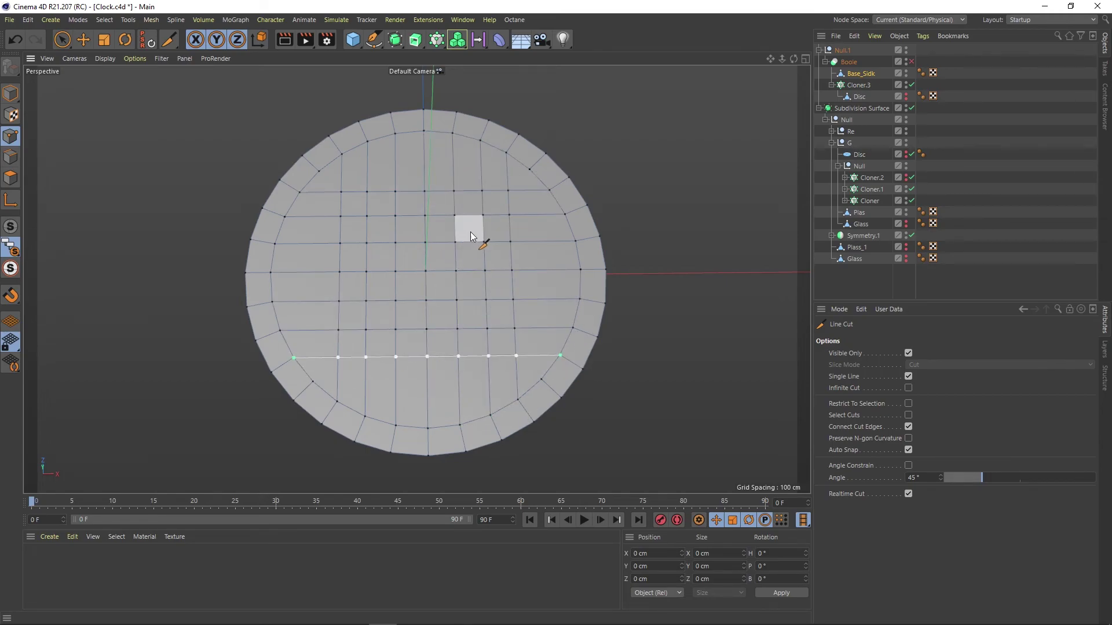
# - Try sliding an edge loop with Slide, then undo it
pyautogui.rightClick(370, 247)
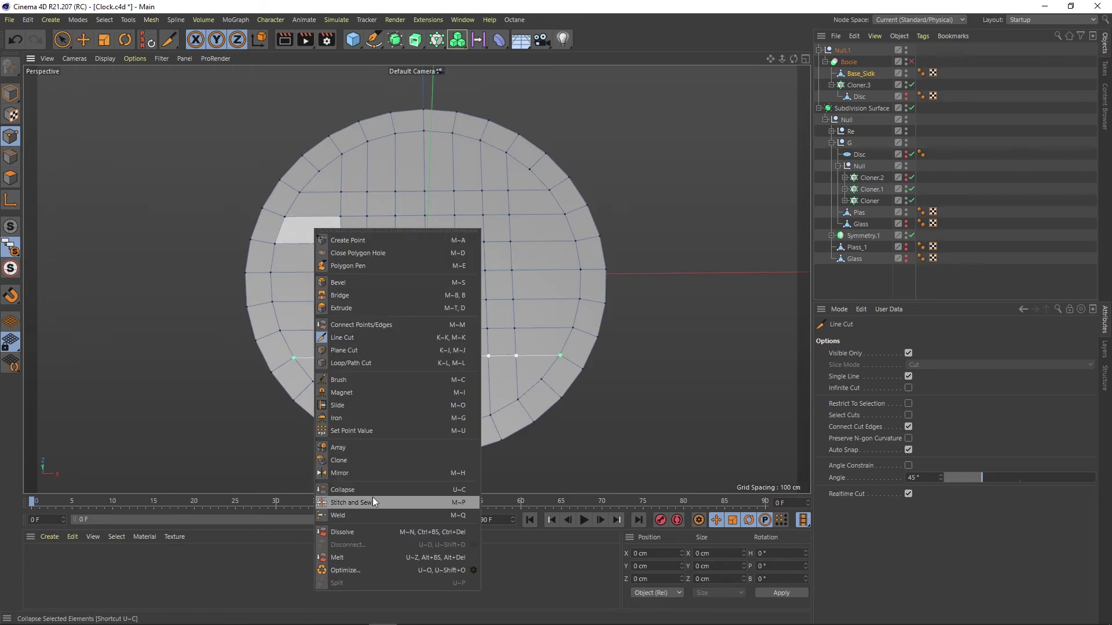
pyautogui.click(373, 497)
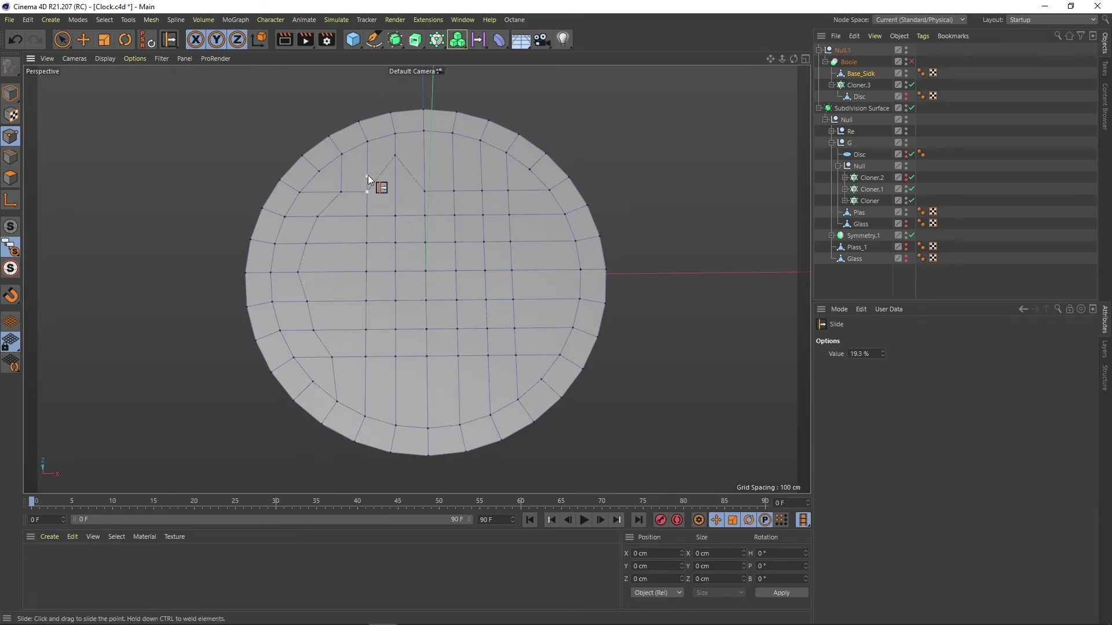
pyautogui.hotkey('ctrl', 'z')
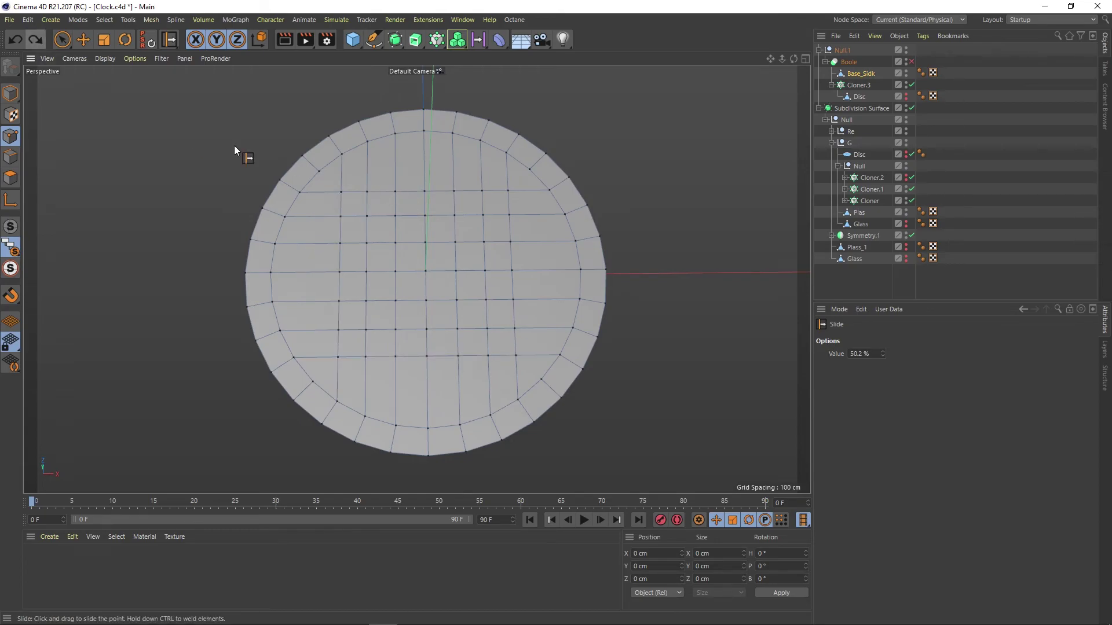
# - Add a Sphere, make it editable, and delete its lower half in Right view
pyautogui.click(353, 39)
pyautogui.click(452, 139)
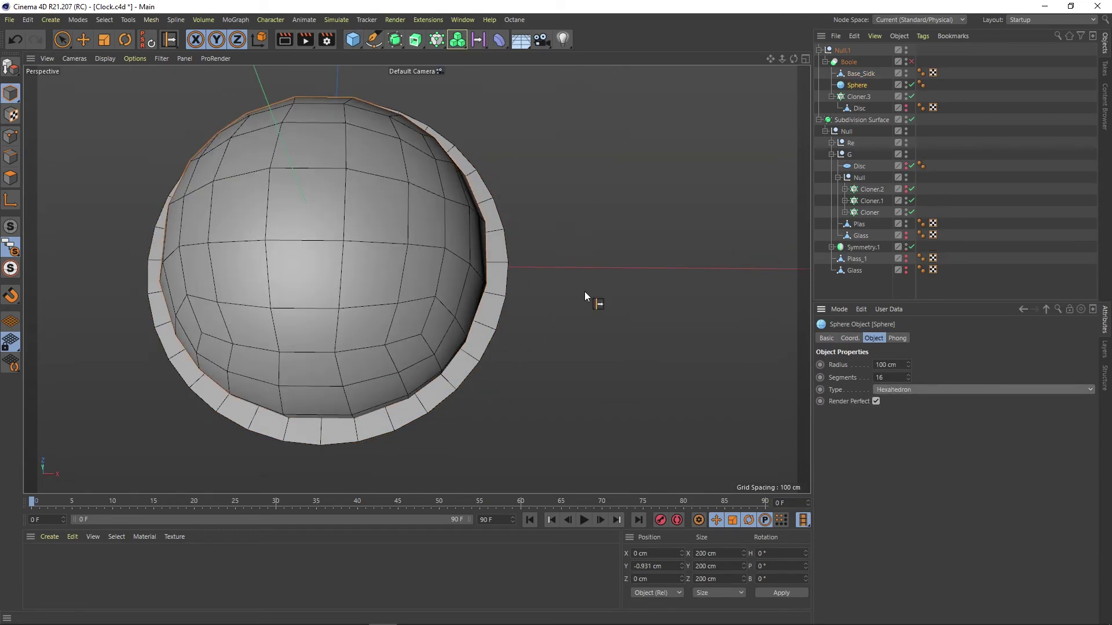
pyautogui.moveTo(304, 291); pyautogui.dragTo(634, 291)
pyautogui.press('c')
pyautogui.press('F3')
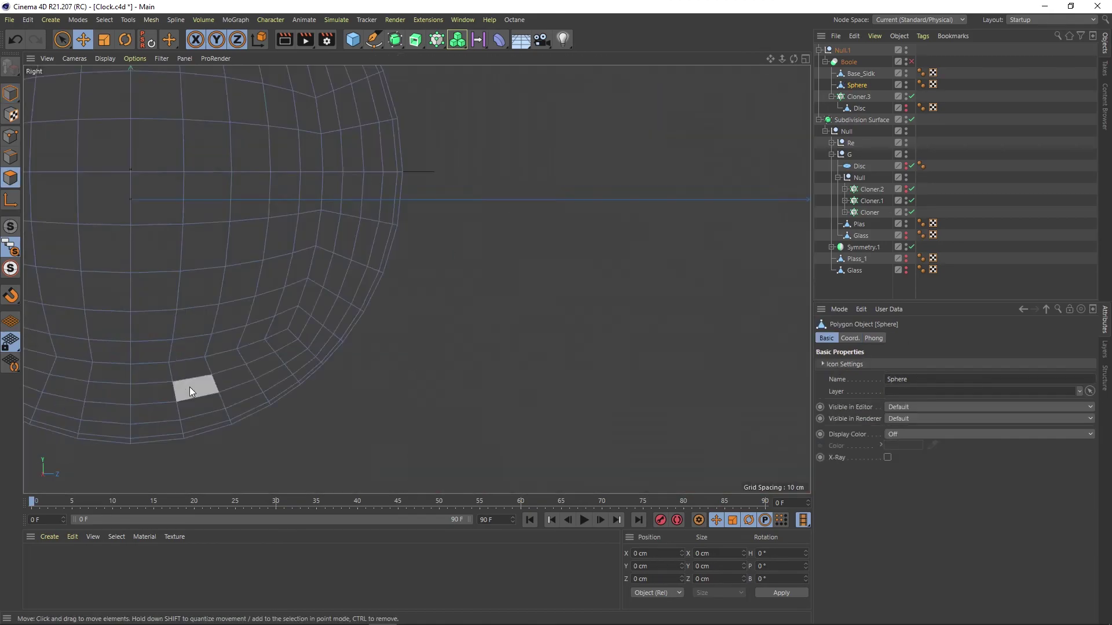
pyautogui.moveTo(190, 387); pyautogui.dragTo(384, 342)
pyautogui.press('Delete')
pyautogui.press('F1')
# - Scale the half-sphere flatter in Y and centre the dome over the disc
pyautogui.press('t')
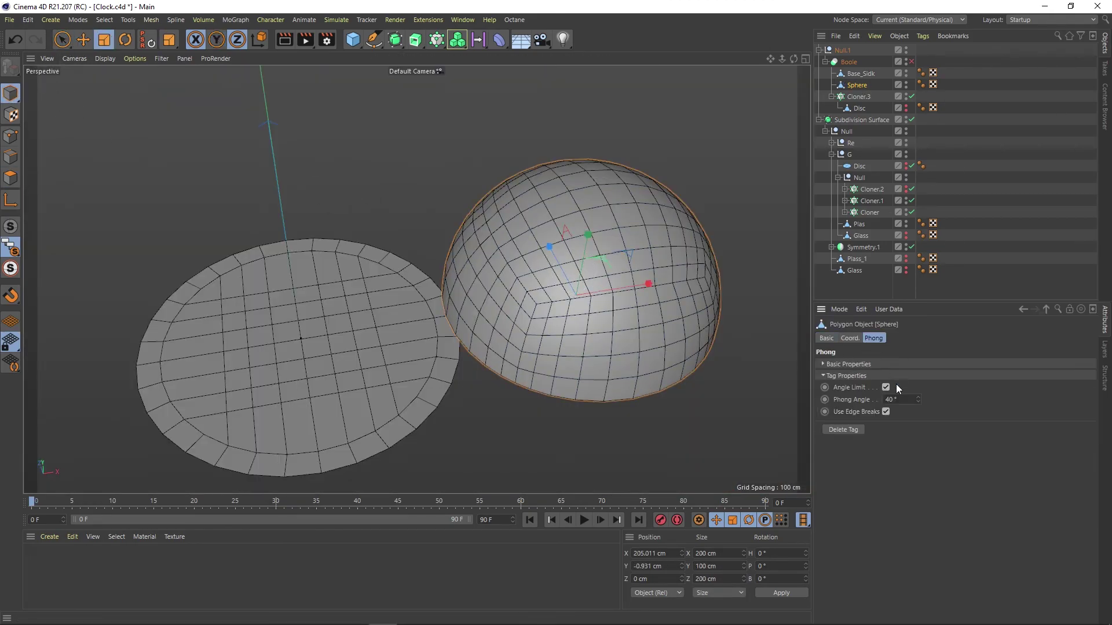
pyautogui.moveTo(584, 239)
pyautogui.mouseDown()
pyautogui.moveTo(591, 303)
pyautogui.moveTo(360, 286)
pyautogui.mouseUp()
pyautogui.press('e')
pyautogui.hotkey('ctrl', 'z')
pyautogui.hotkey('ctrl', 'y')
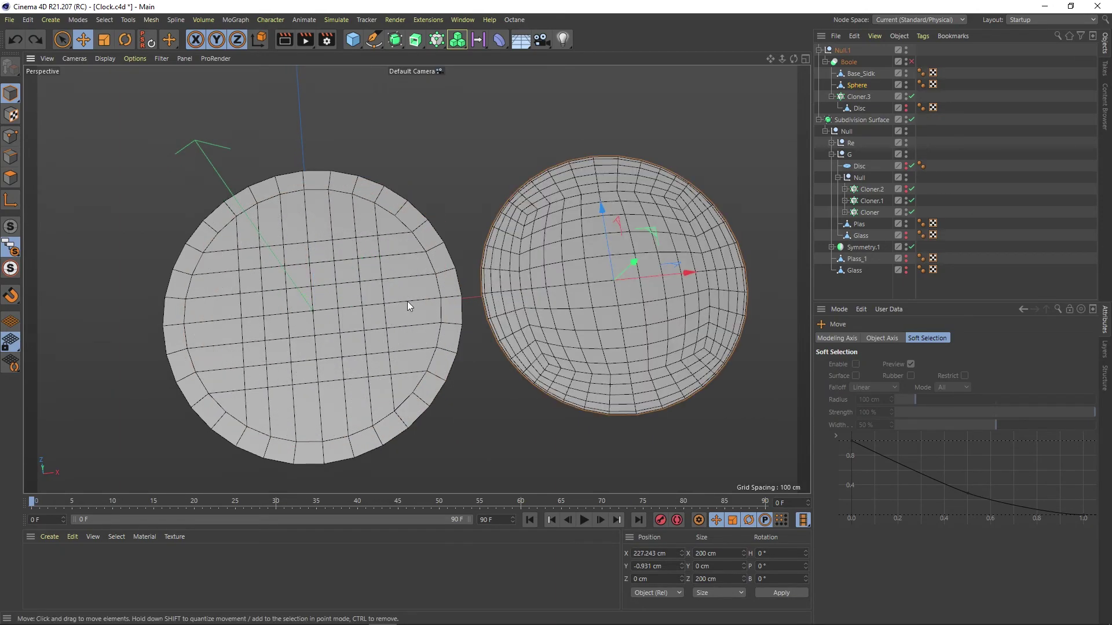
pyautogui.hotkey('ctrl', 'z')
pyautogui.hotkey('ctrl', 'z')
pyautogui.hotkey('ctrl', 'z')
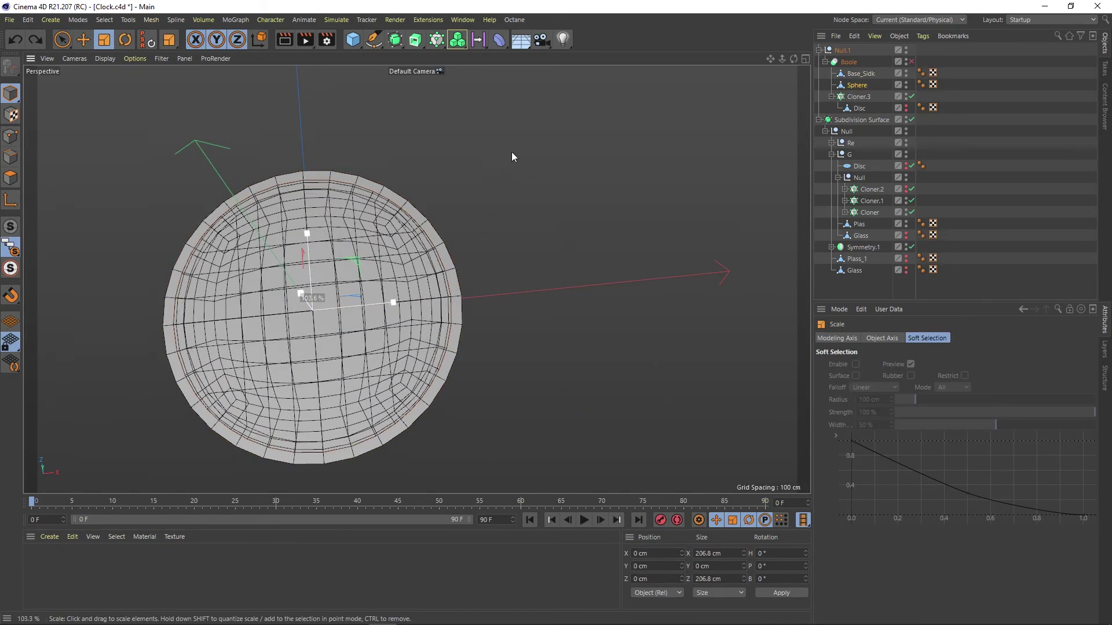
pyautogui.hotkey('ctrl', 'z')
pyautogui.hotkey('ctrl', 'z')
pyautogui.hotkey('ctrl', 'z')
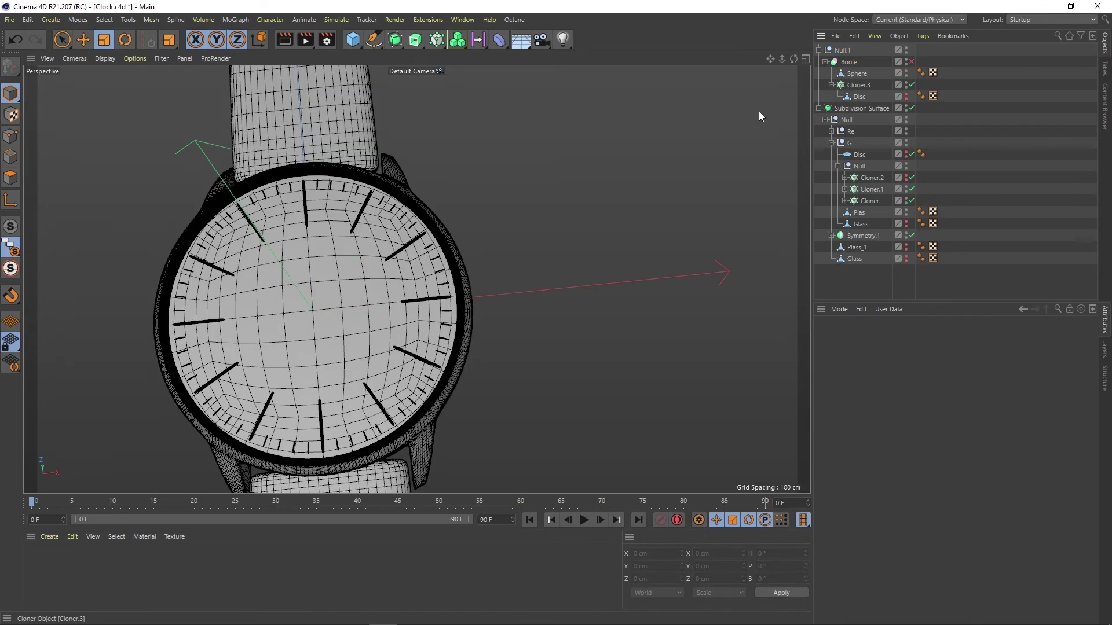
pyautogui.hotkey('ctrl', 'z')
pyautogui.hotkey('ctrl', 'z')
pyautogui.hotkey('ctrl', 'z')
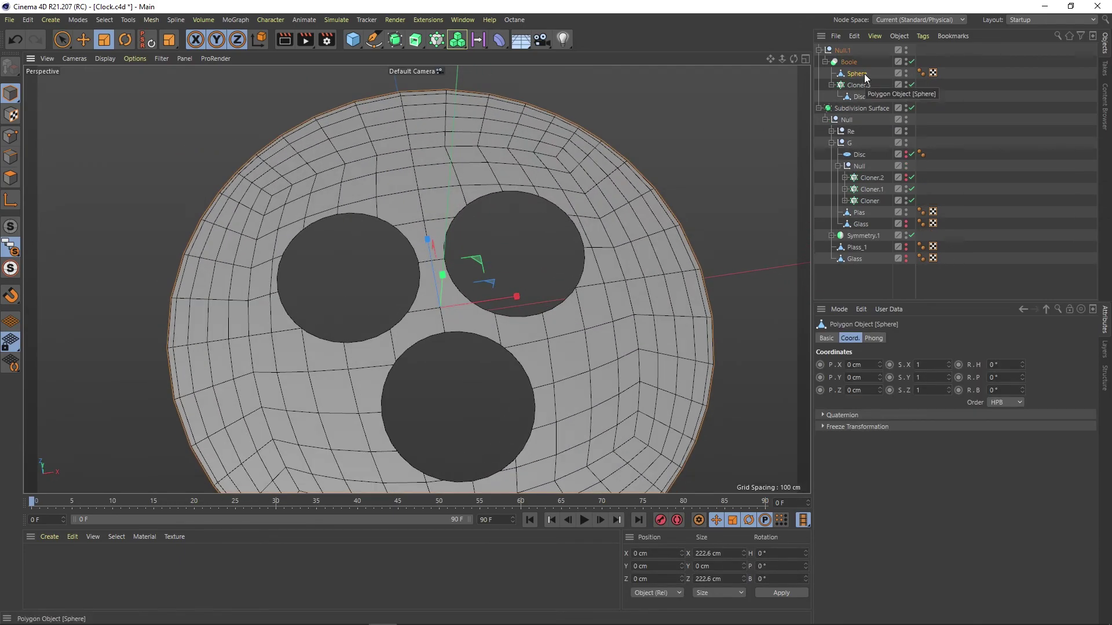
pyautogui.scroll(3, 450, 277)
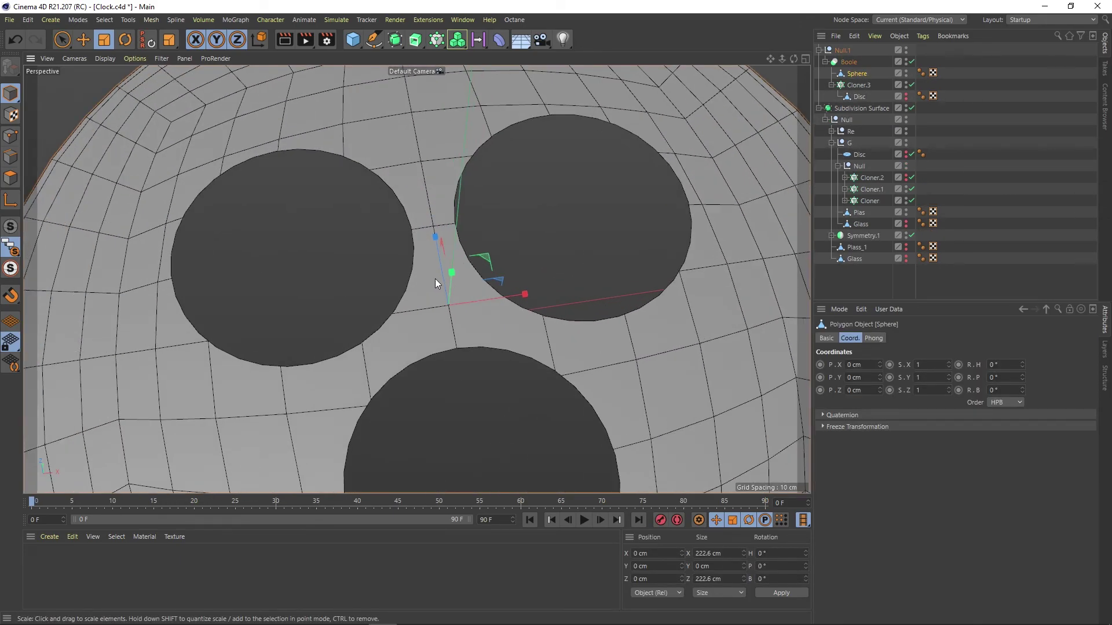
pyautogui.moveTo(436, 279)
pyautogui.keyDown('alt'); pyautogui.mouseDown()
pyautogui.moveTo(422, 186)
pyautogui.moveTo(432, 213)
pyautogui.moveTo(424, 278)
pyautogui.mouseUp(); pyautogui.keyUp('alt')
# - Show the sub-dial discs and rename Cloner.2 to Min_Time
pyautogui.keyDown('alt'); pyautogui.moveTo(424, 278); pyautogui.dragTo(433, 181, button='middle'); pyautogui.keyUp('alt')
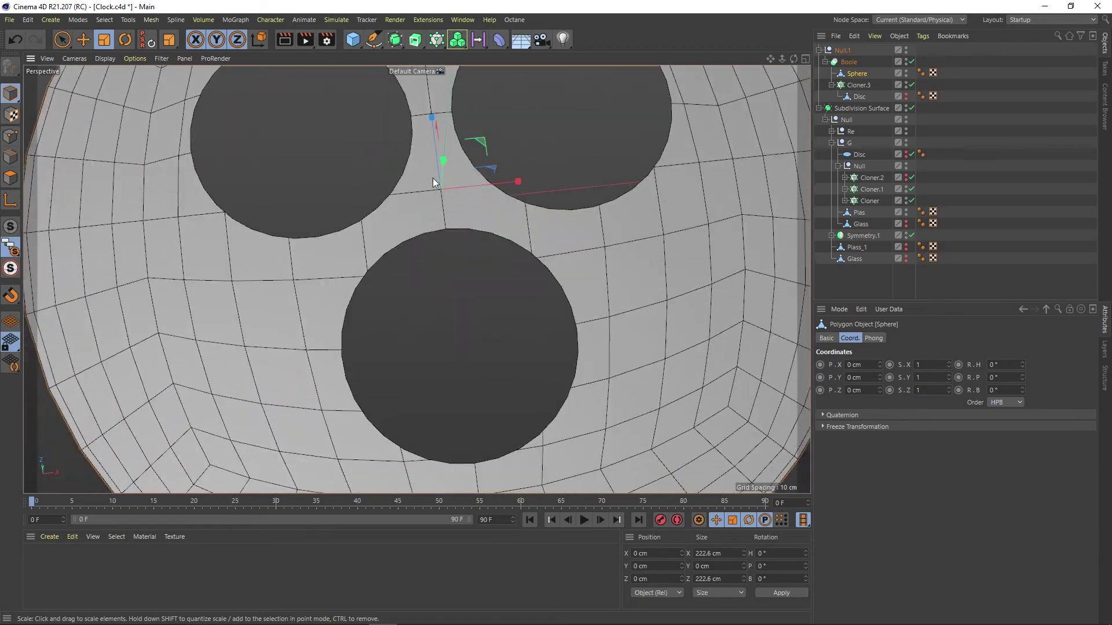
pyautogui.scroll(-5, 409, 206)
pyautogui.keyDown('alt'); pyautogui.moveTo(417, 211); pyautogui.dragTo(414, 176); pyautogui.keyUp('alt')
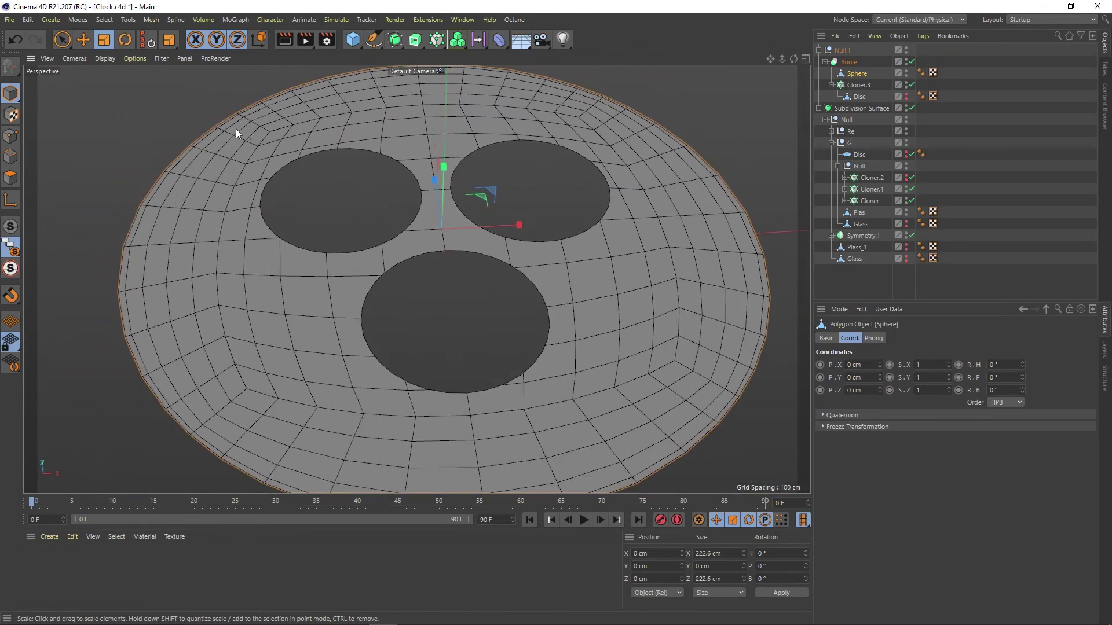
pyautogui.click(907, 181)
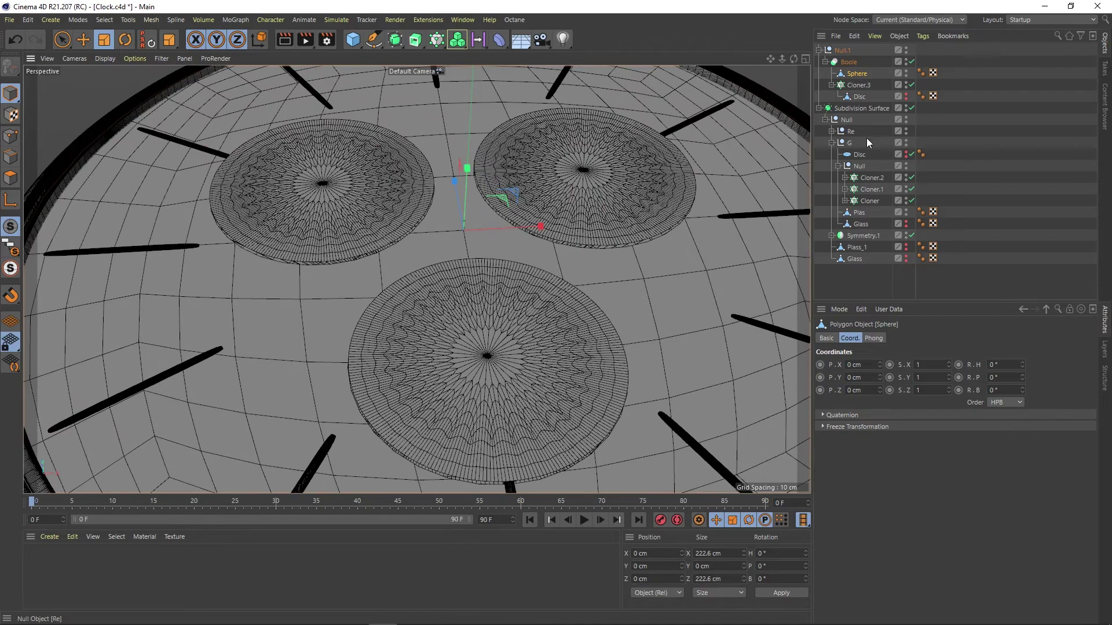
pyautogui.click(845, 179)
pyautogui.doubleClick(873, 178)
pyautogui.write('Min_Time')
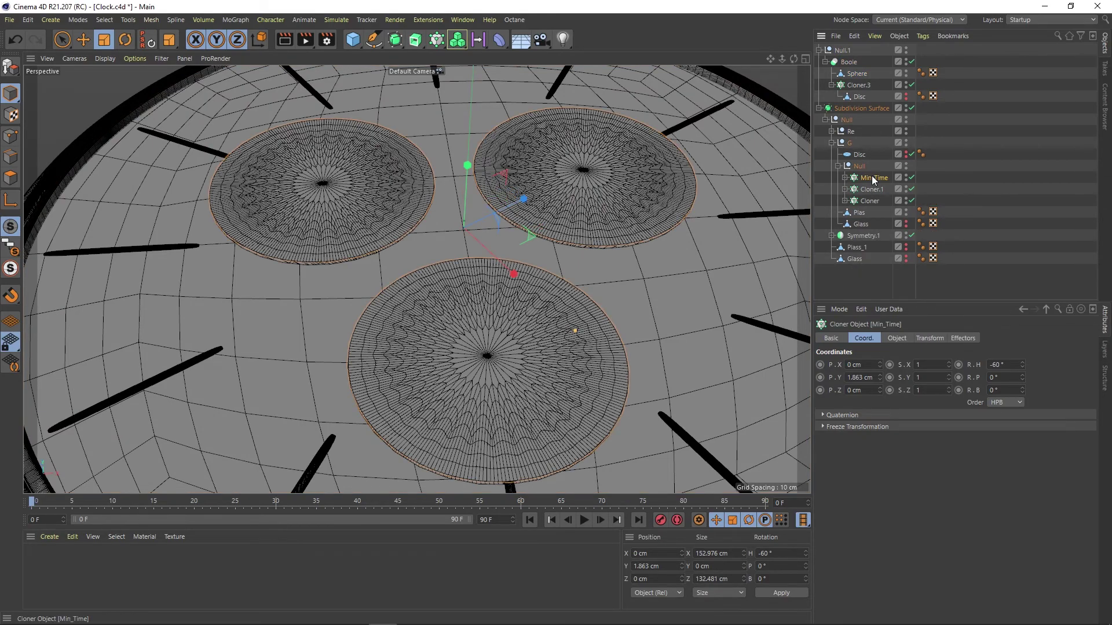
# - Lower Min_Time slightly, collapse the Boole into an object and delete Cloner.3
pyautogui.press('e')
pyautogui.moveTo(467, 166); pyautogui.dragTo(468, 206)
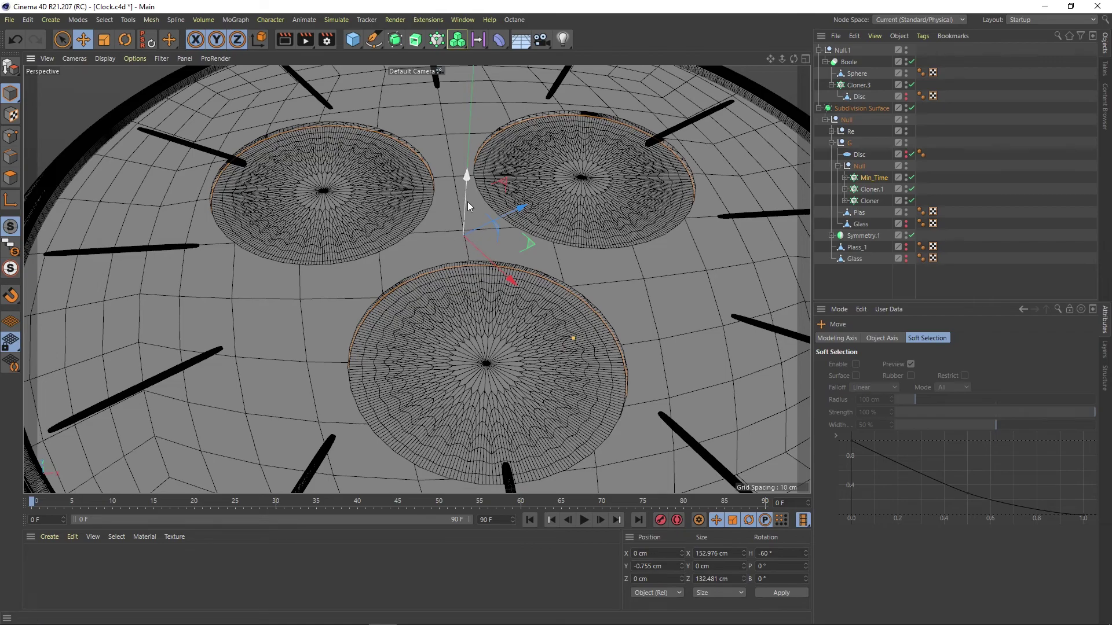
pyautogui.press('c')
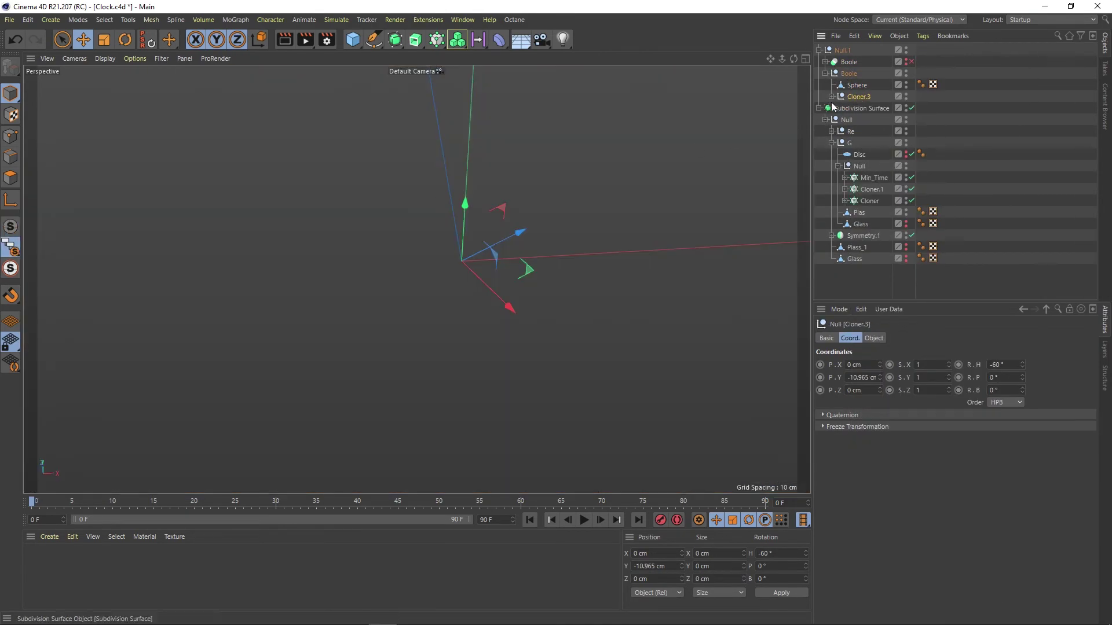
pyautogui.press('Delete')
# - Loop-select the three hole rims and move them slightly down in Y
pyautogui.click(856, 85)
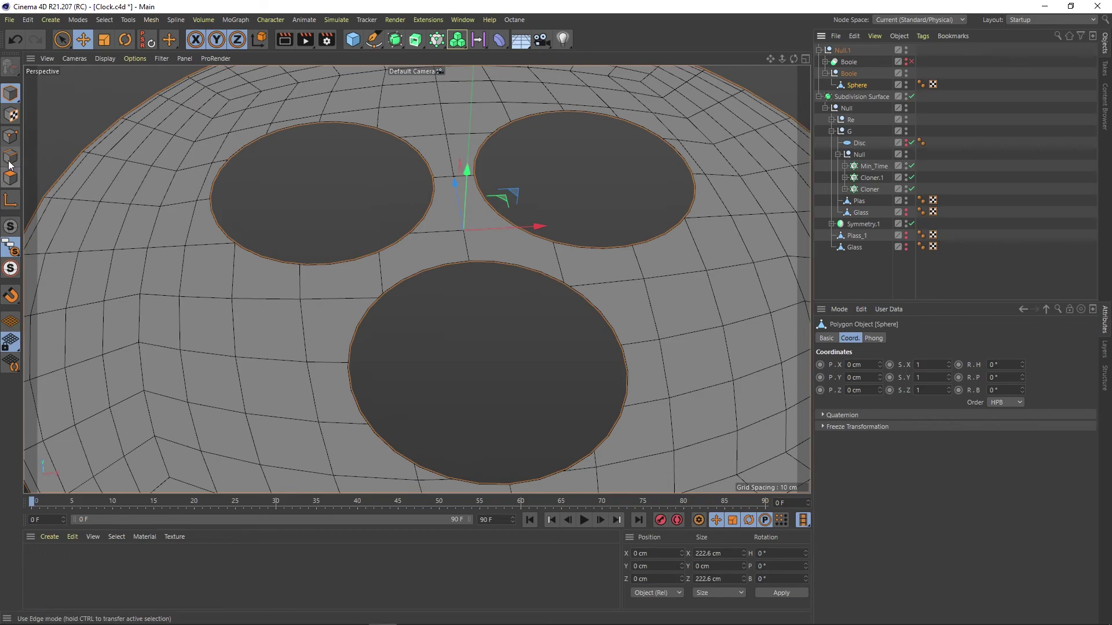
pyautogui.click(10, 156)
pyautogui.press('u')
pyautogui.press('l')
pyautogui.click(901, 352)
pyautogui.click(655, 238)
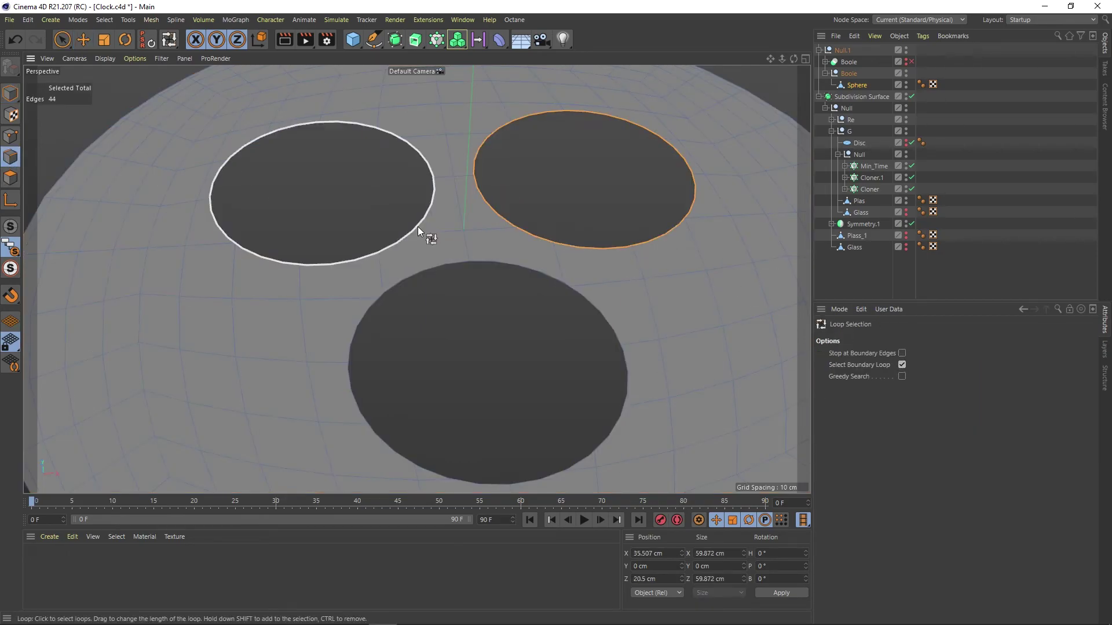
pyautogui.keyDown('shift'); pyautogui.click(423, 236); pyautogui.keyUp('shift')
pyautogui.keyDown('shift'); pyautogui.click(464, 264); pyautogui.keyUp('shift')
pyautogui.press('e')
pyautogui.moveTo(470, 191); pyautogui.dragTo(468, 204)
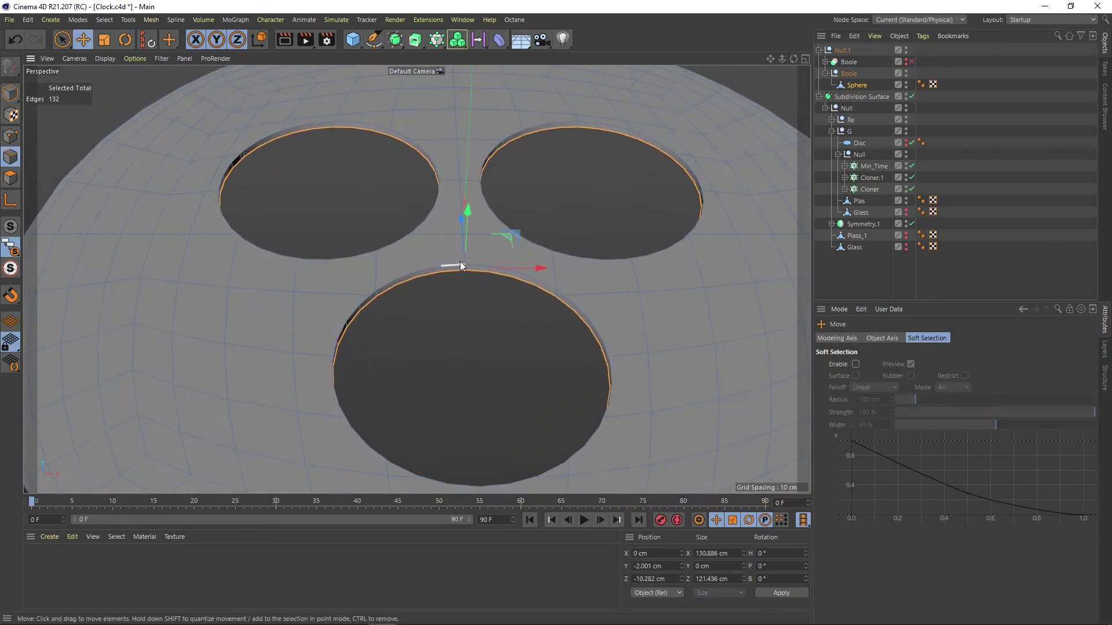
pyautogui.scroll(5, 452, 265)
pyautogui.scroll(2, 296, 237)
pyautogui.scroll(-4, 318, 285)
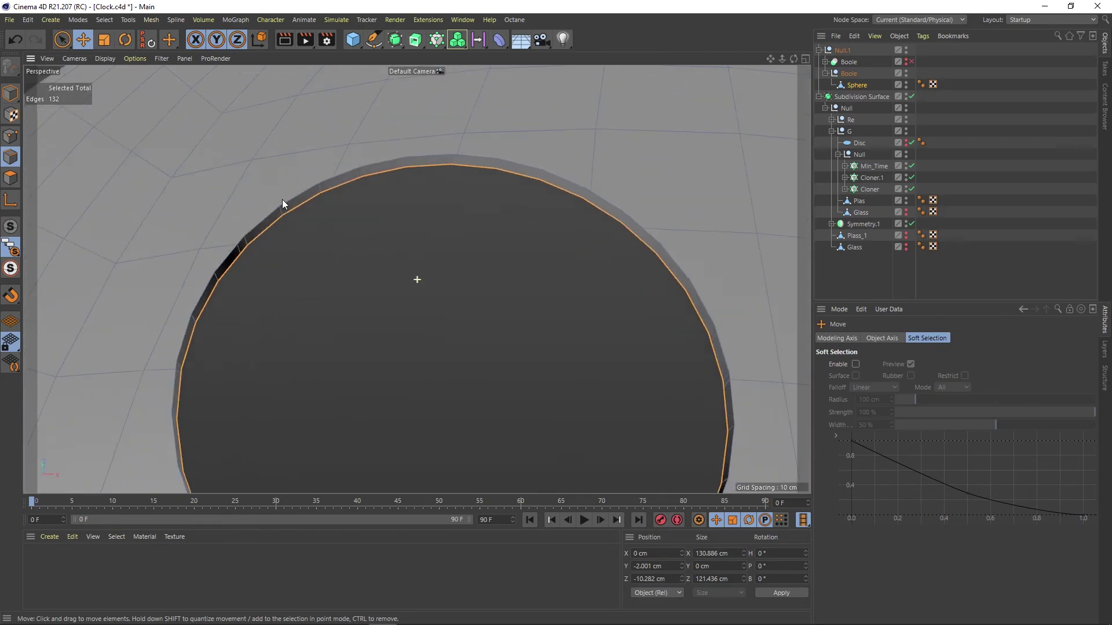
# - Nest the dome under a Subdivision Surface with its preview turned off
pyautogui.rightClick(292, 210)
pyautogui.press('Escape')
pyautogui.keyDown('alt'); pyautogui.click(395, 39); pyautogui.keyUp('alt')
pyautogui.keyDown('alt'); pyautogui.moveTo(463, 174); pyautogui.dragTo(566, 152); pyautogui.keyUp('alt')
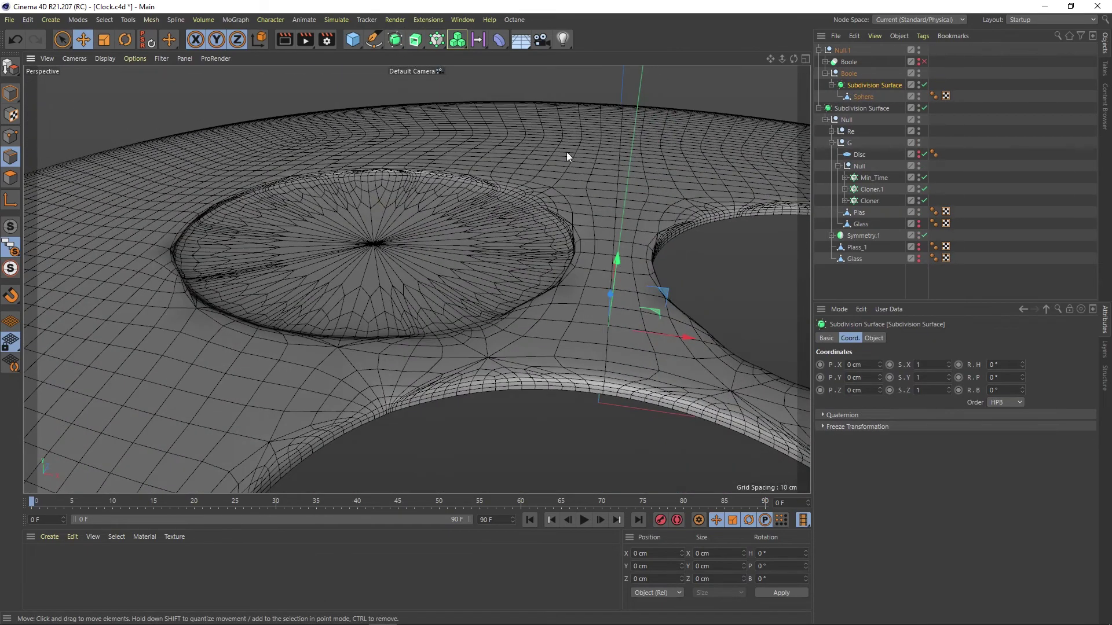
pyautogui.press('q')
pyautogui.scroll(3, 265, 231)
pyautogui.scroll(2, 356, 218)
pyautogui.scroll(-3, 356, 224)
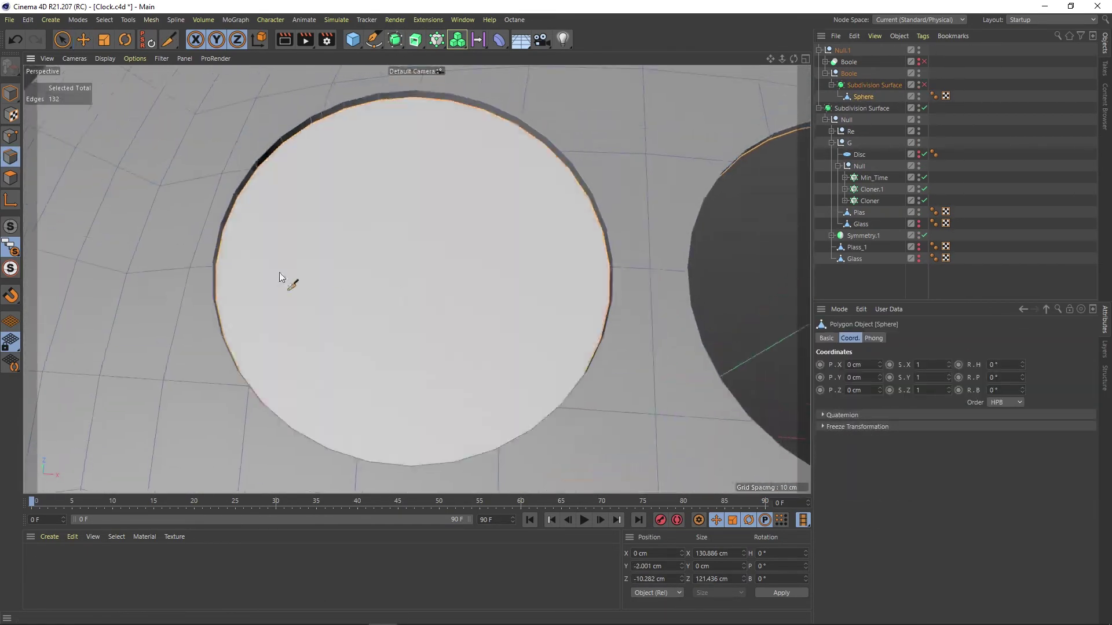
# - Knife a diagonal and a near-vertical cut across the capped hole, then re-enable subdivision
pyautogui.click(227, 280)
pyautogui.press('k')
pyautogui.moveTo(224, 330)
pyautogui.mouseDown()
pyautogui.moveTo(576, 214)
pyautogui.moveTo(318, 170)
pyautogui.moveTo(557, 429)
pyautogui.mouseUp()
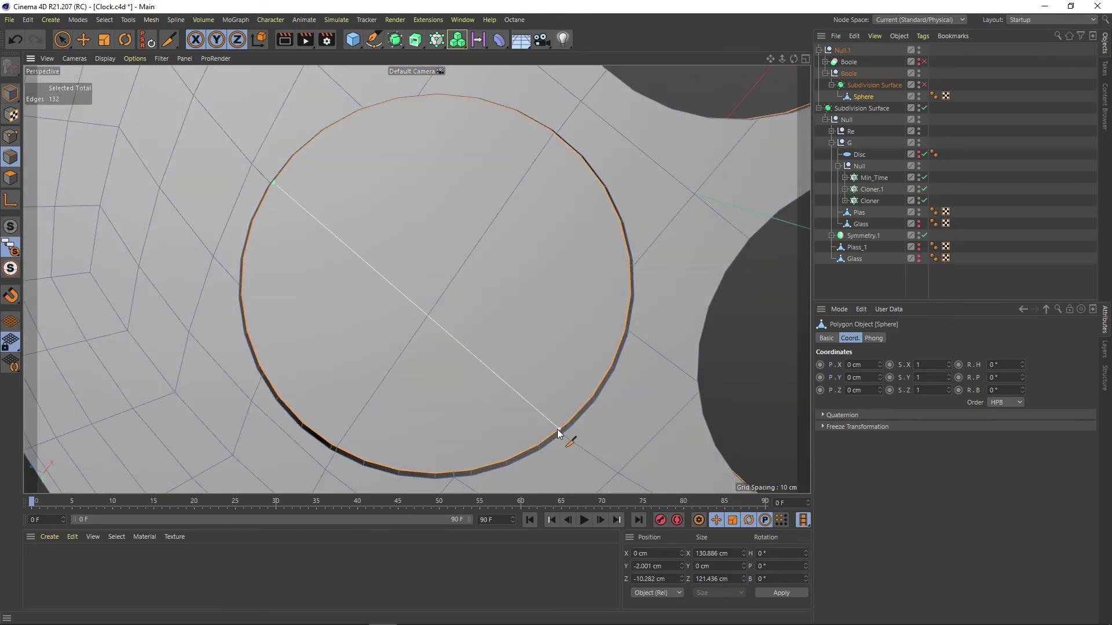
pyautogui.moveTo(607, 314)
pyautogui.keyDown('alt'); pyautogui.mouseDown()
pyautogui.moveTo(430, 198)
pyautogui.moveTo(288, 222)
pyautogui.moveTo(524, 195)
pyautogui.moveTo(314, 395)
pyautogui.mouseUp(); pyautogui.keyUp('alt')
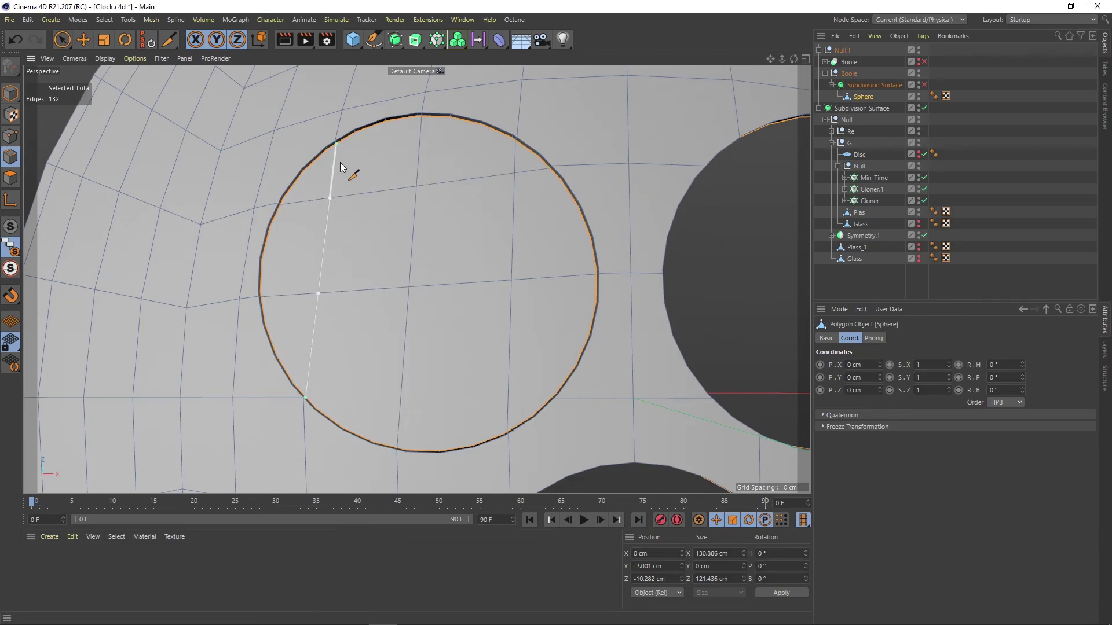
pyautogui.scroll(5, 335, 369)
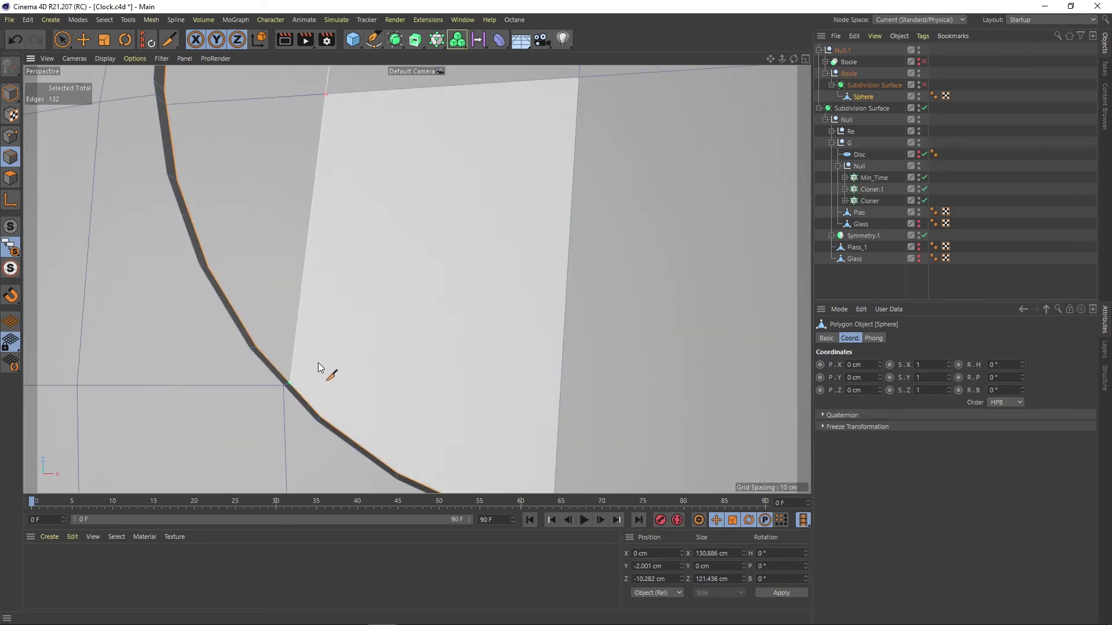
pyautogui.scroll(-3, 359, 367)
pyautogui.scroll(-2, 398, 367)
pyautogui.click(923, 85)
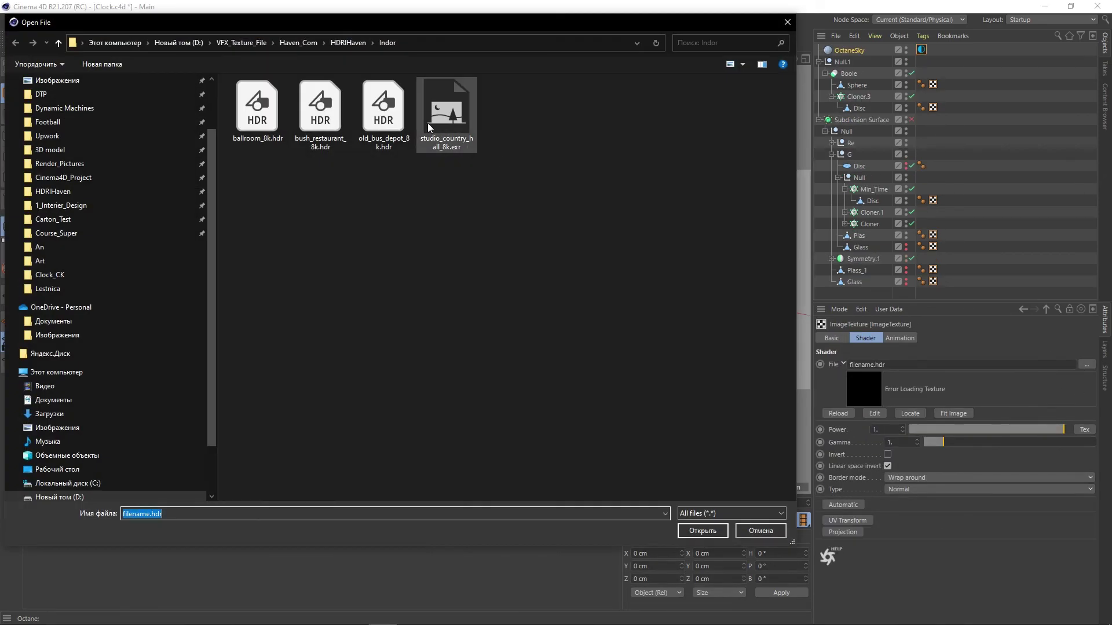
# - Load the studio HDR image into the Octane sky and orbit around the watch
pyautogui.click(440, 110)
pyautogui.click(702, 530)
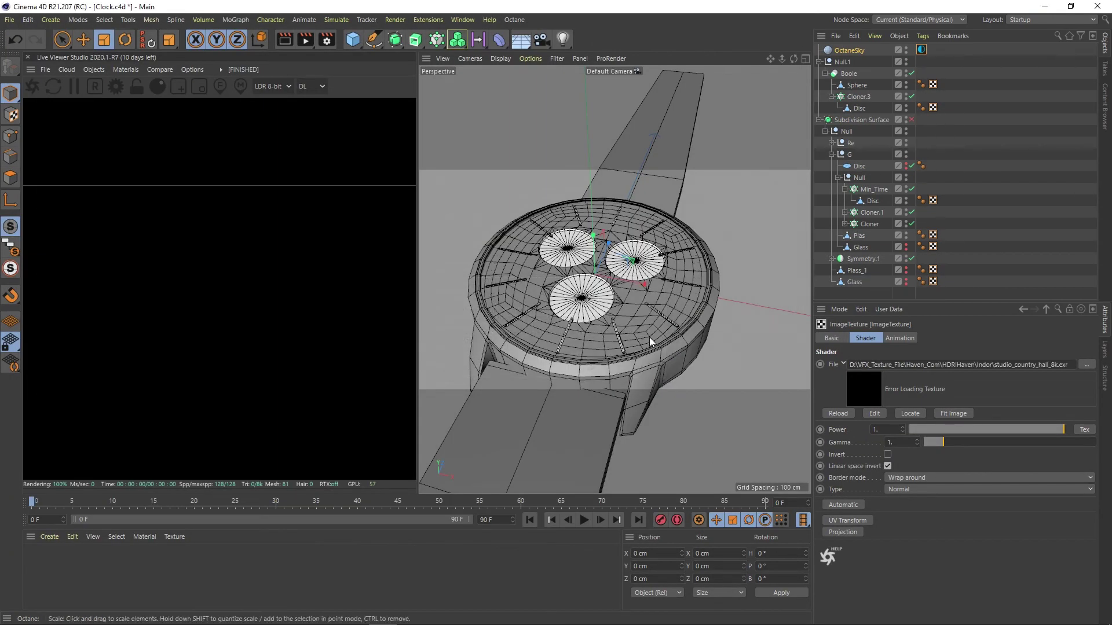
pyautogui.keyDown('alt'); pyautogui.moveTo(649, 335); pyautogui.dragTo(655, 300); pyautogui.keyUp('alt')
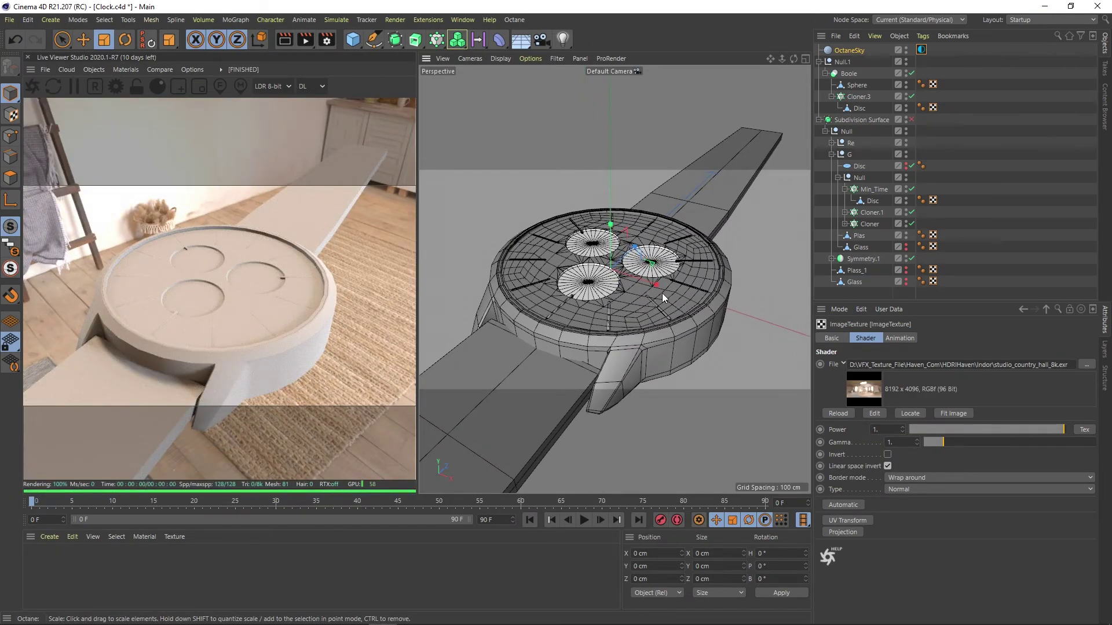
# - Create an Octane Metallic material and set a thin film layer in its editor
pyautogui.click(126, 70)
pyautogui.click(139, 152)
pyautogui.doubleClick(37, 559)
pyautogui.click(201, 316)
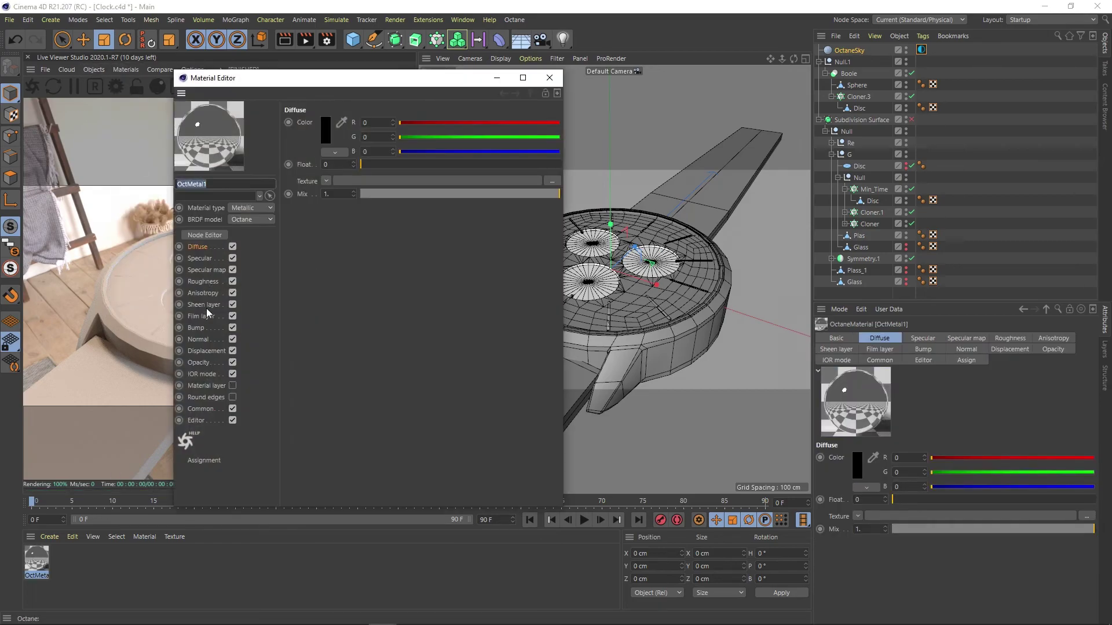
pyautogui.moveTo(365, 165); pyautogui.dragTo(379, 196)
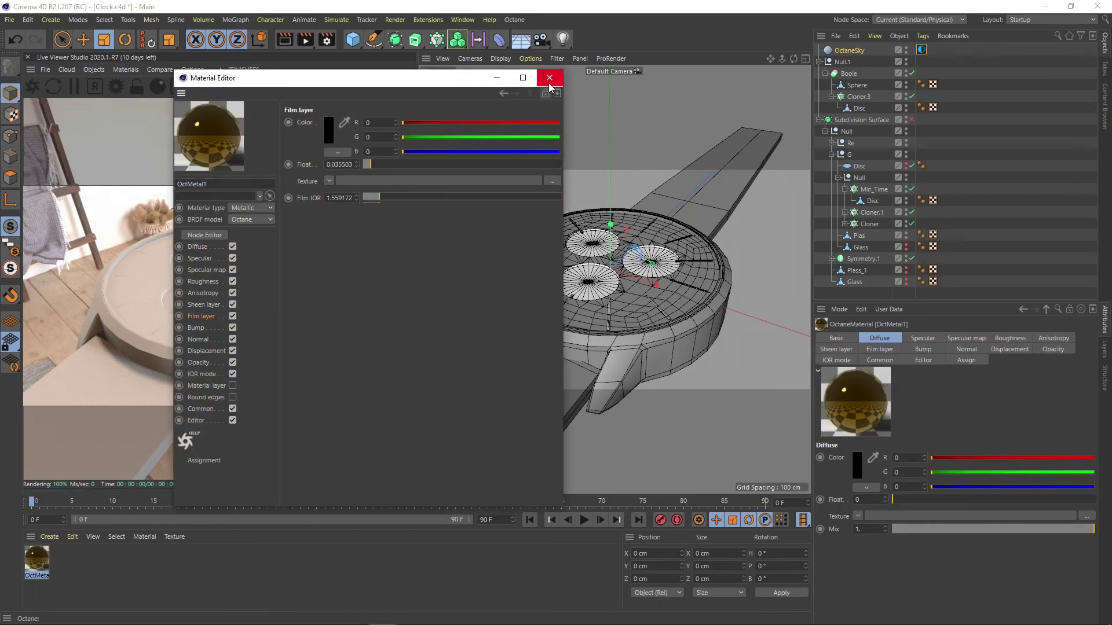
# - Switch the metal to RGB IOR mode and tune the red, green and blue values
pyautogui.click(204, 374)
pyautogui.click(410, 126)
pyautogui.click(436, 138)
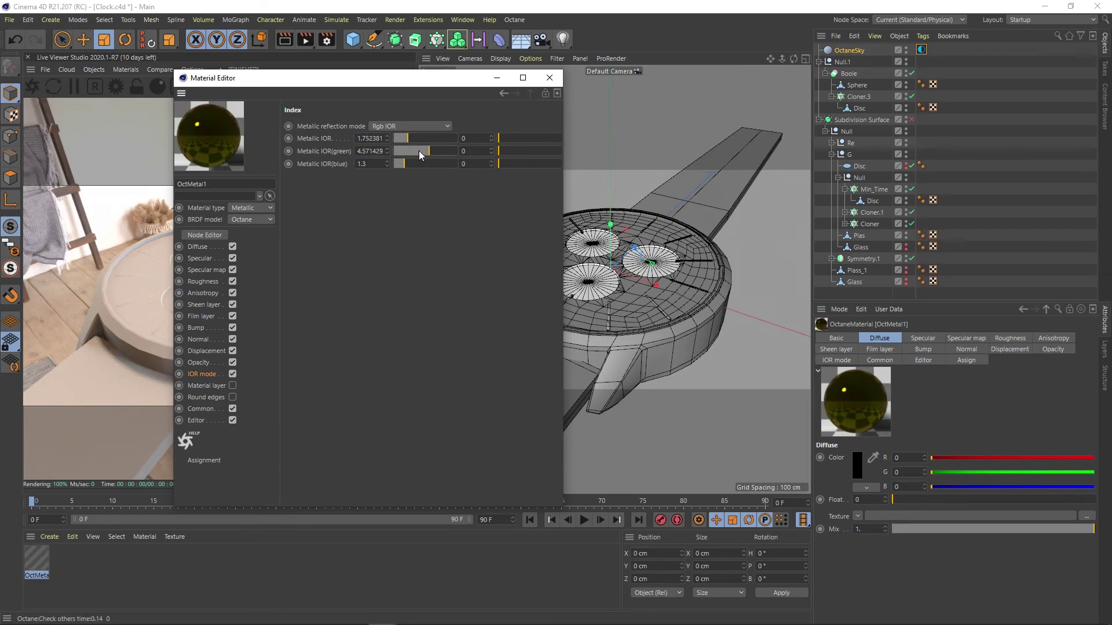
pyautogui.moveTo(504, 138)
pyautogui.mouseDown()
pyautogui.moveTo(551, 138)
pyautogui.moveTo(560, 163)
pyautogui.mouseUp()
pyautogui.moveTo(553, 137); pyautogui.dragTo(527, 140)
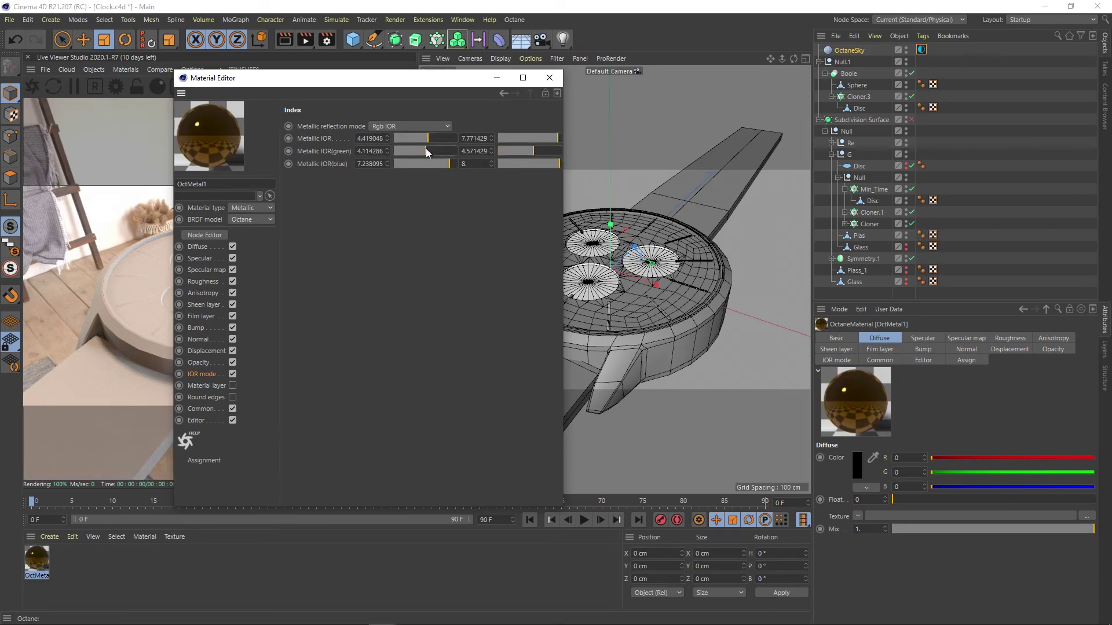
pyautogui.moveTo(410, 151)
pyautogui.mouseDown()
pyautogui.moveTo(394, 151)
pyautogui.moveTo(412, 163)
pyautogui.mouseUp()
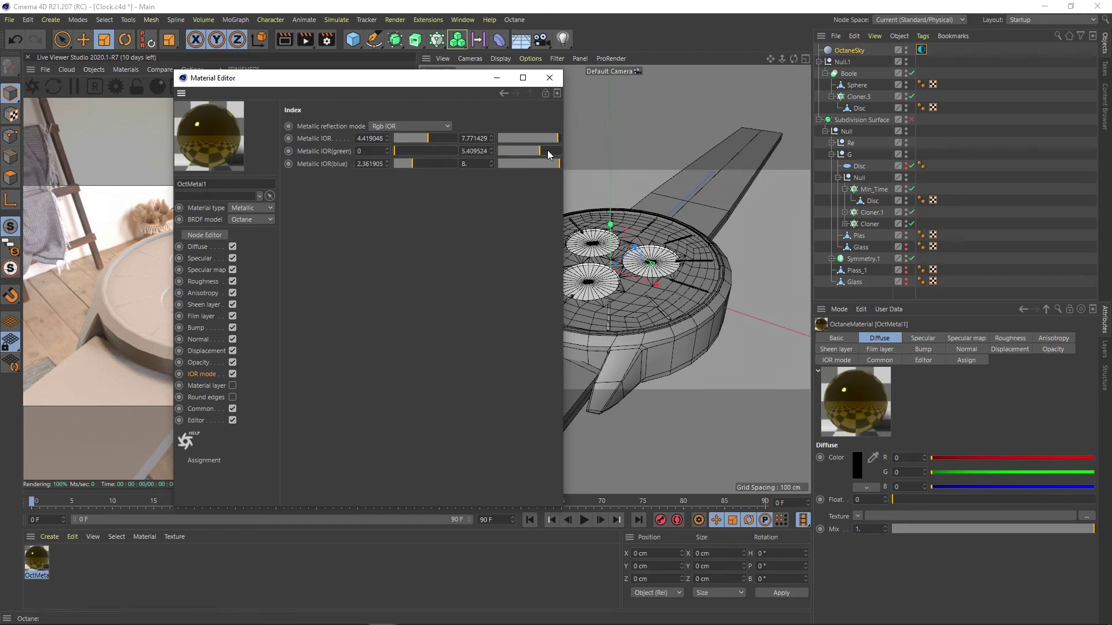
# - Thicken the film coating and rebalance the per-channel IOR values toward copper
pyautogui.click(200, 317)
pyautogui.moveTo(371, 197)
pyautogui.mouseDown()
pyautogui.moveTo(394, 197)
pyautogui.moveTo(381, 162)
pyautogui.moveTo(381, 196)
pyautogui.moveTo(511, 197)
pyautogui.mouseUp()
pyautogui.moveTo(382, 164)
pyautogui.mouseDown()
pyautogui.moveTo(397, 164)
pyautogui.moveTo(404, 198)
pyautogui.moveTo(440, 197)
pyautogui.mouseUp()
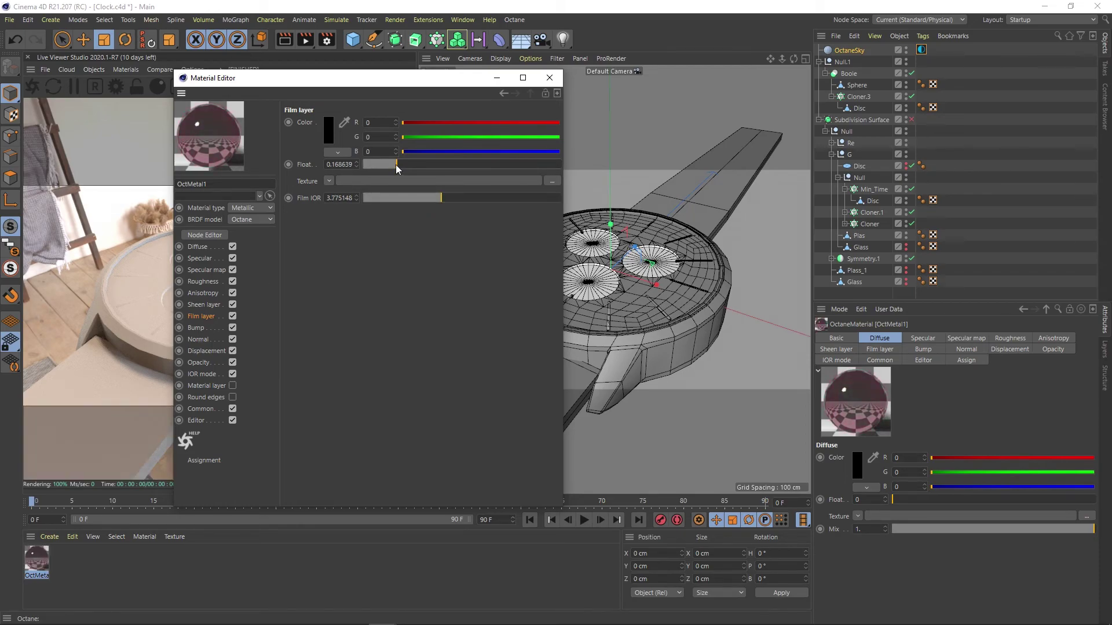
pyautogui.click(201, 374)
pyautogui.click(516, 150)
pyautogui.moveTo(550, 161); pyautogui.dragTo(516, 163)
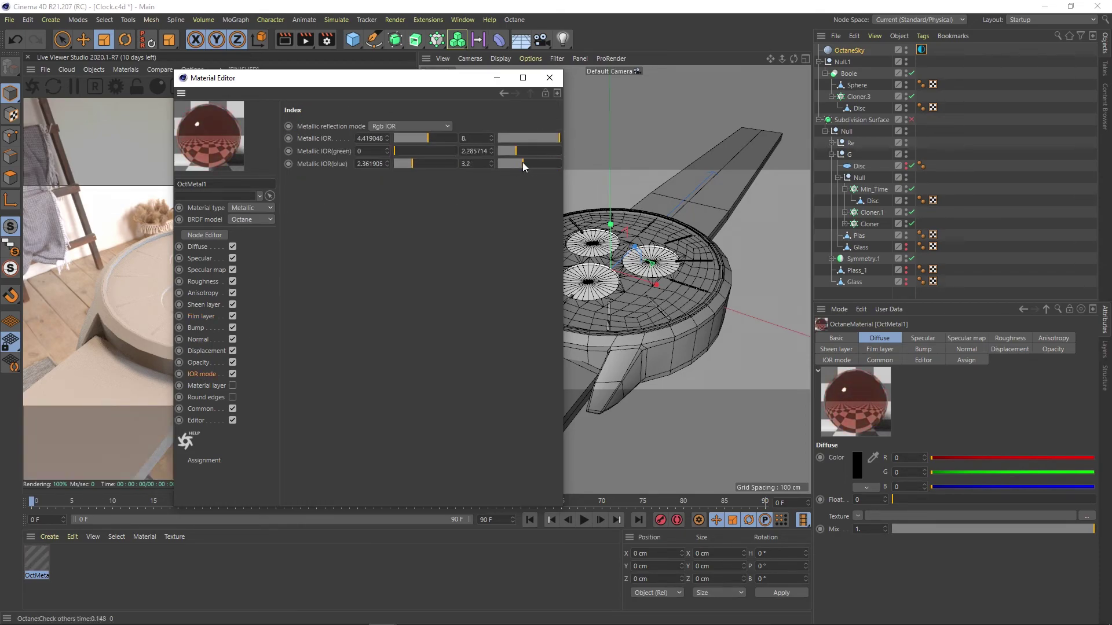
pyautogui.click(430, 151)
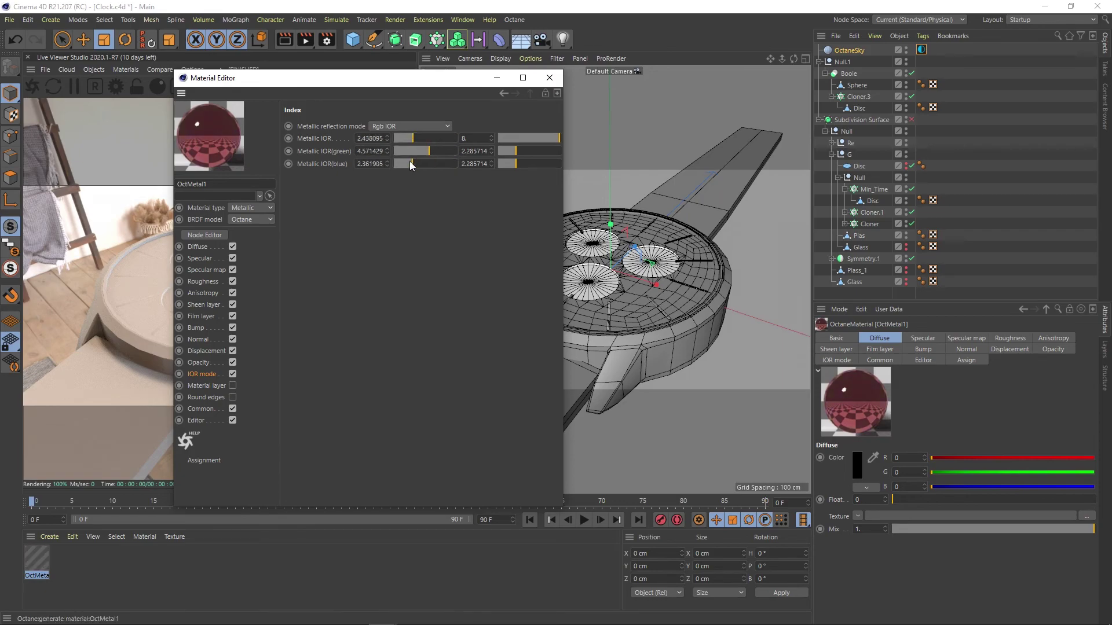
pyautogui.moveTo(505, 151); pyautogui.dragTo(548, 151)
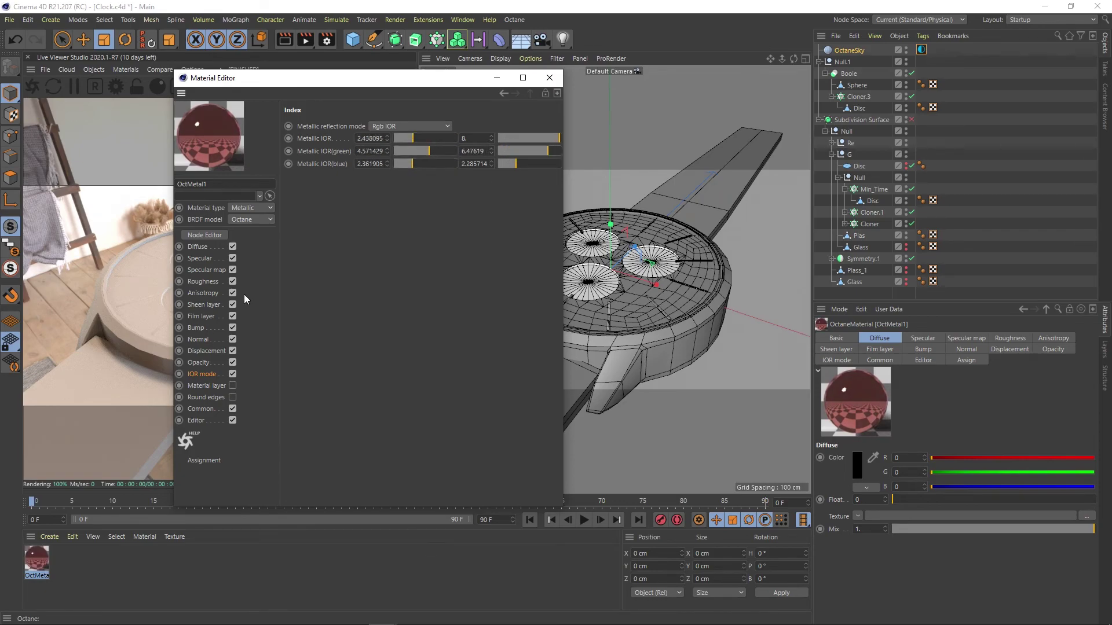
# - Thin the film layer almost to nothing and lower its index of refraction
pyautogui.click(201, 316)
pyautogui.click(395, 164)
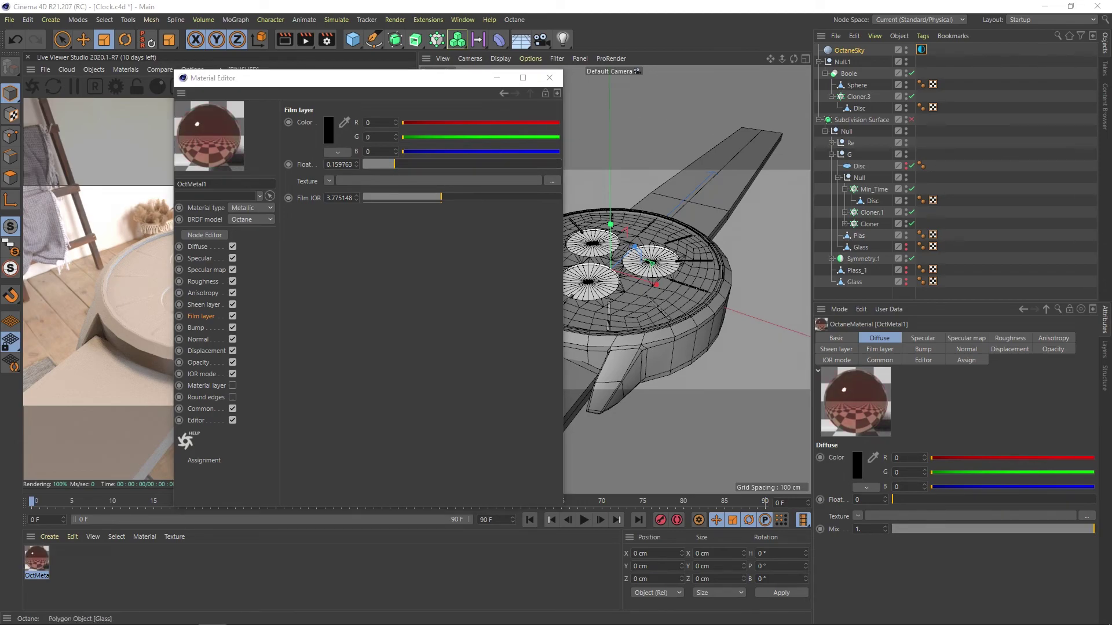
pyautogui.moveTo(395, 164); pyautogui.dragTo(366, 164)
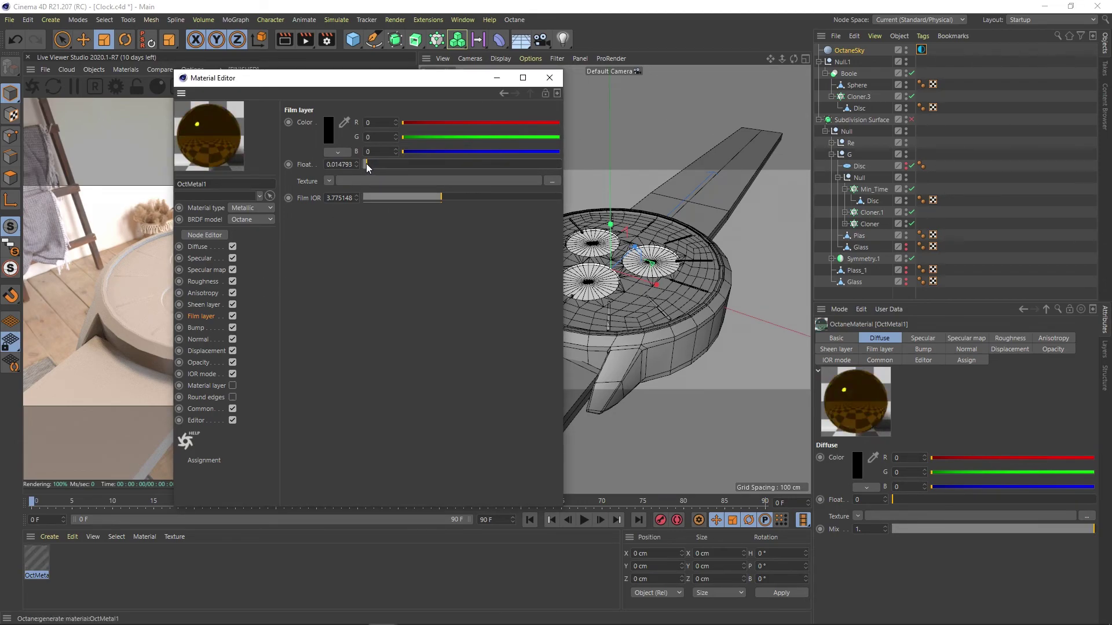
pyautogui.moveTo(424, 197); pyautogui.dragTo(377, 197)
pyautogui.click(366, 165)
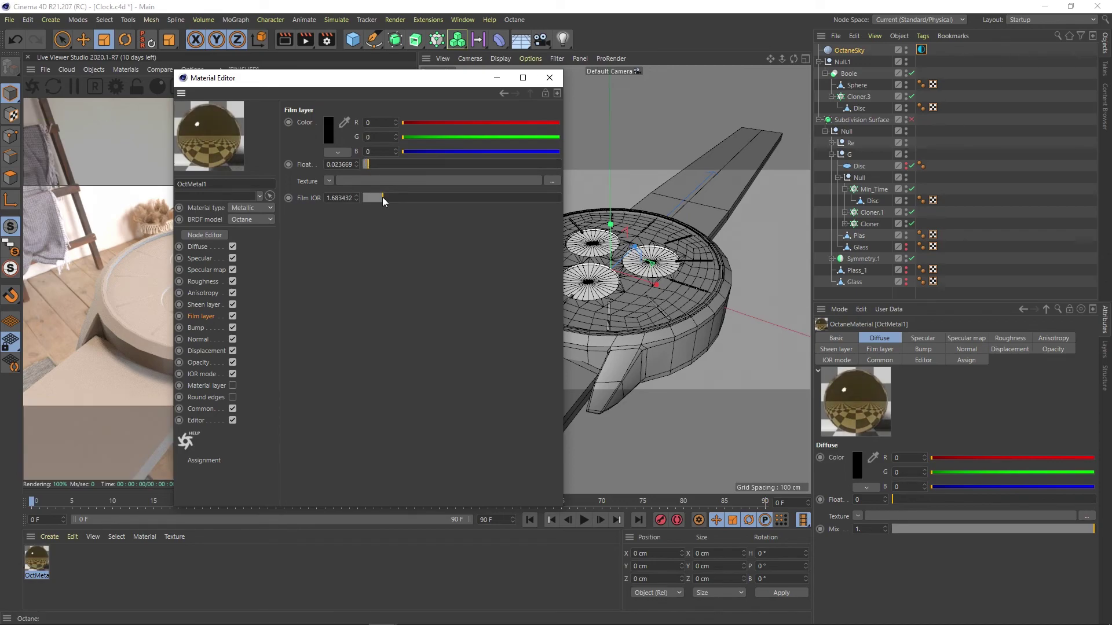
# - Close the Material Editor and re-enable the Subdivision Surface smoothing
pyautogui.click(549, 77)
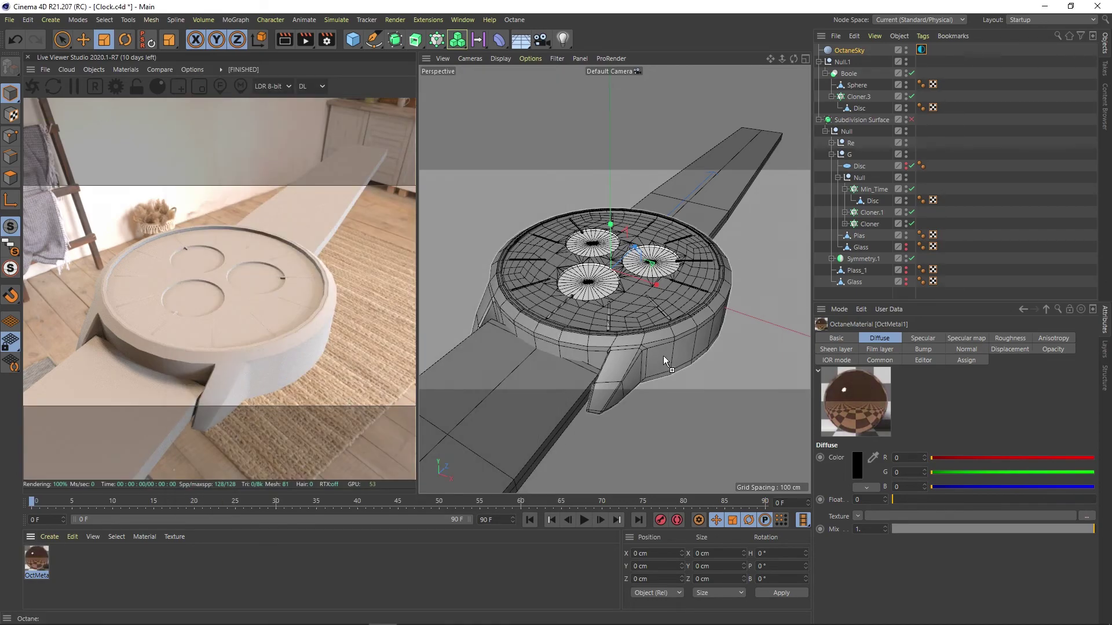
pyautogui.click(911, 119)
pyautogui.keyDown('alt'); pyautogui.moveTo(687, 341); pyautogui.dragTo(680, 310); pyautogui.keyUp('alt')
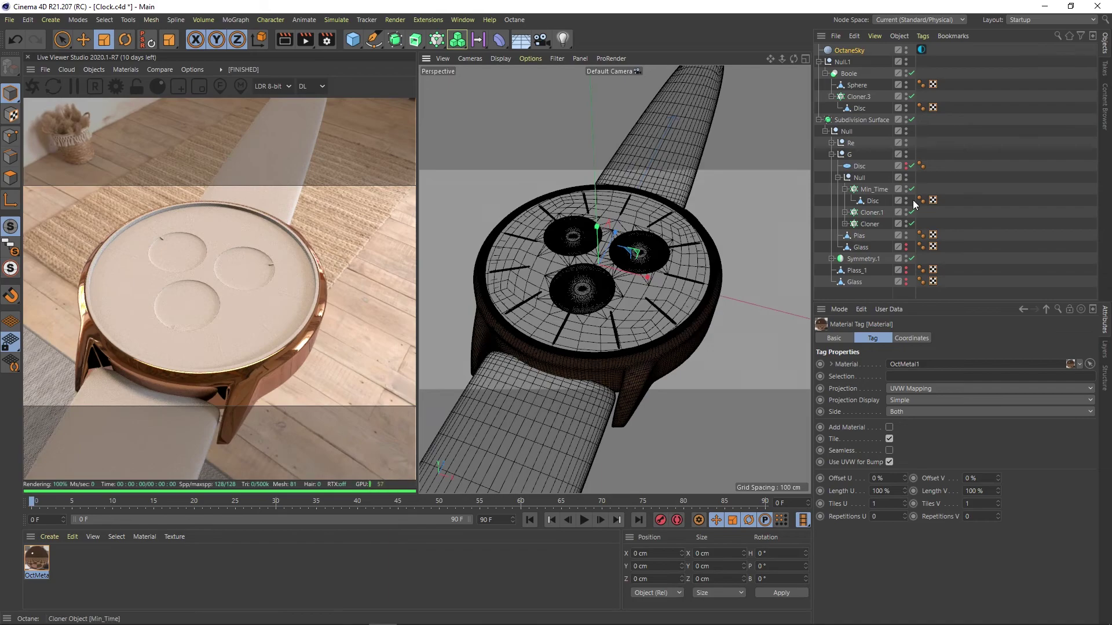
# - Apply copper OctMetal1 to the hour-marker Cloners and a duplicate of it to the dial face
pyautogui.click(871, 213)
pyautogui.moveTo(37, 559); pyautogui.dragTo(923, 226)
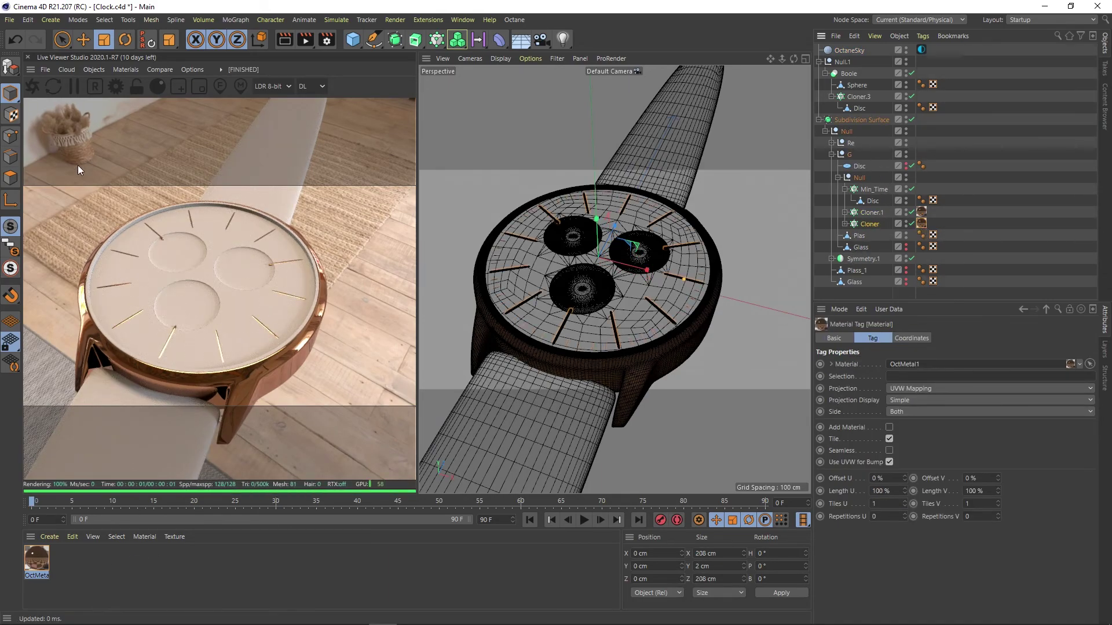
pyautogui.keyDown('ctrl'); pyautogui.moveTo(36, 559); pyautogui.dragTo(51, 568); pyautogui.keyUp('ctrl')
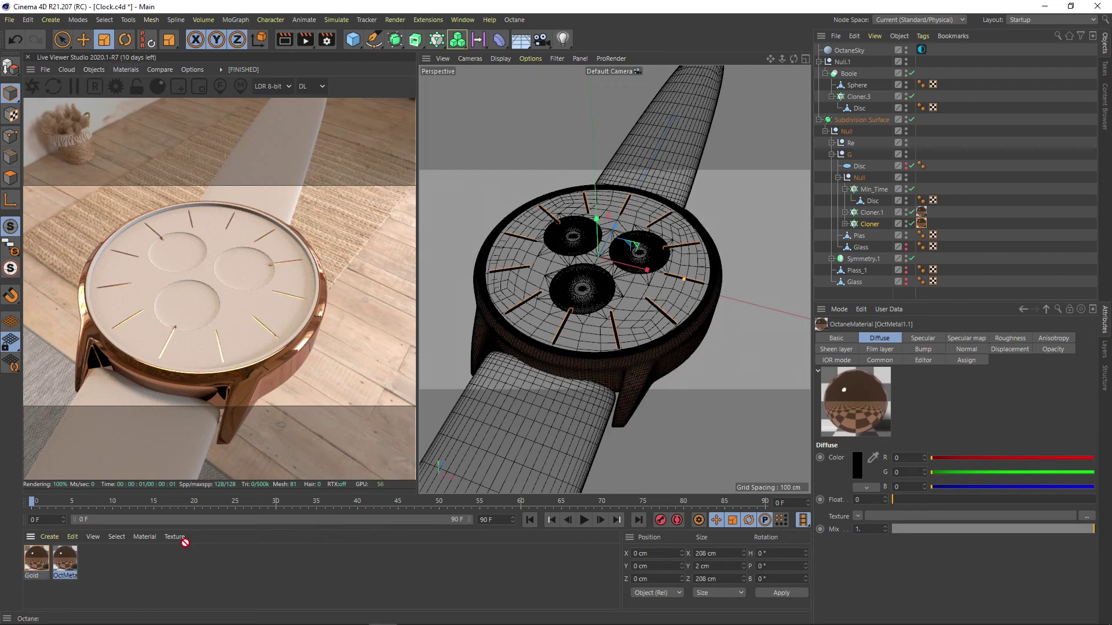
pyautogui.moveTo(861, 81); pyautogui.dragTo(851, 74)
# - Set the dial metal copy to IOR plus color mode, slight roughness and a reduced film layer
pyautogui.doubleClick(921, 73)
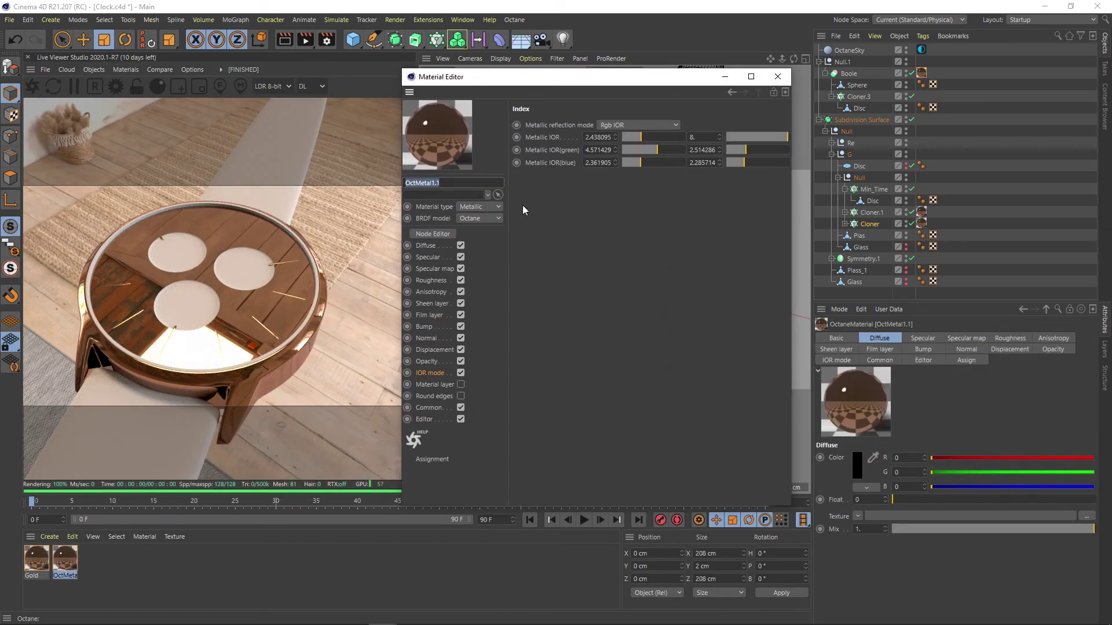
pyautogui.click(614, 137)
pyautogui.click(432, 280)
pyautogui.click(599, 163)
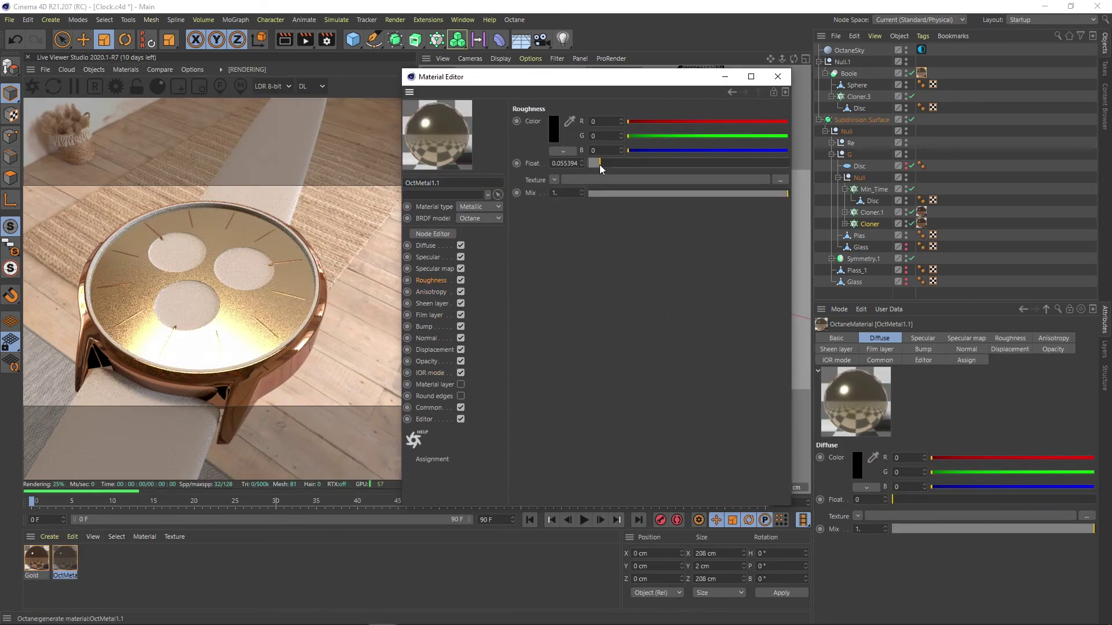
pyautogui.click(432, 315)
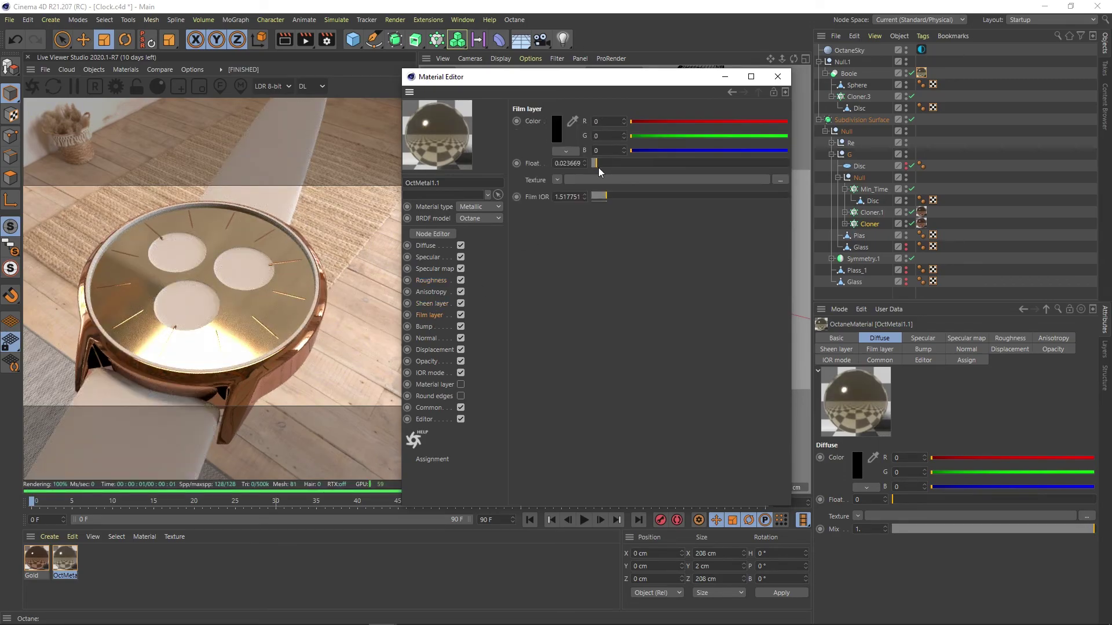
pyautogui.moveTo(600, 197); pyautogui.dragTo(603, 201)
pyautogui.click(429, 373)
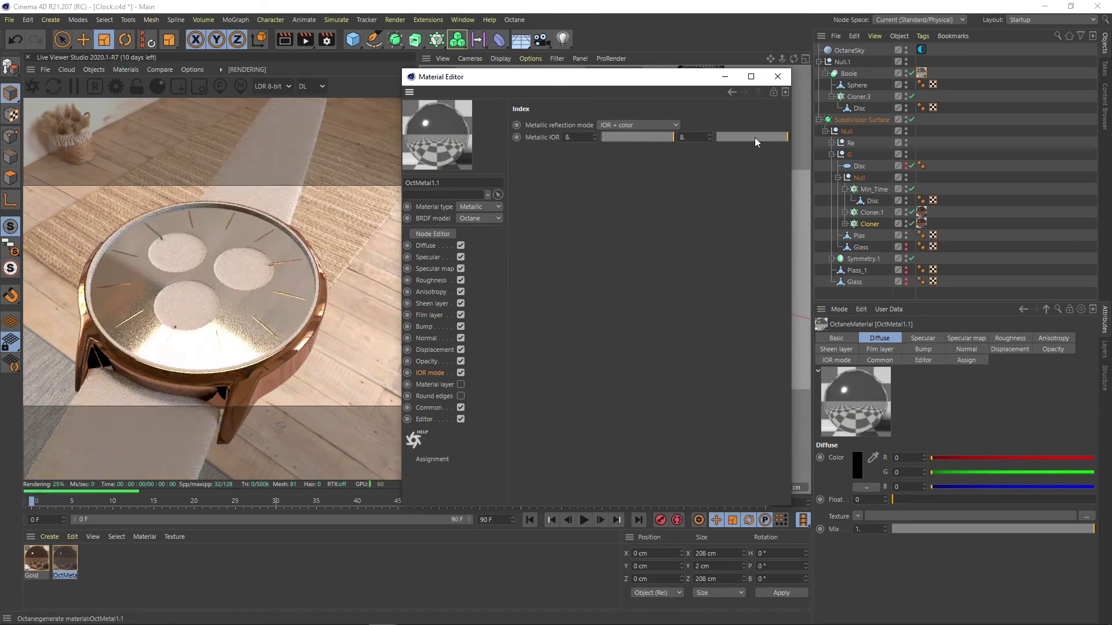
pyautogui.click(643, 125)
pyautogui.click(689, 137)
pyautogui.click(651, 125)
pyautogui.click(615, 150)
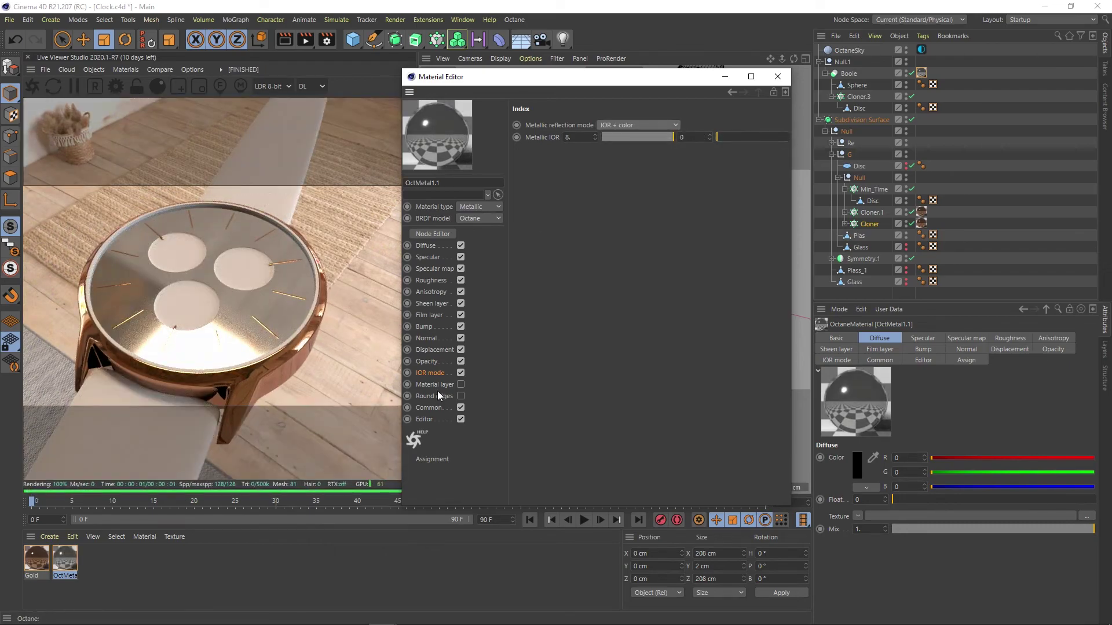
# - Lower the dial metal's IOR to darken it and set its roughness to about 0.13
pyautogui.click(426, 246)
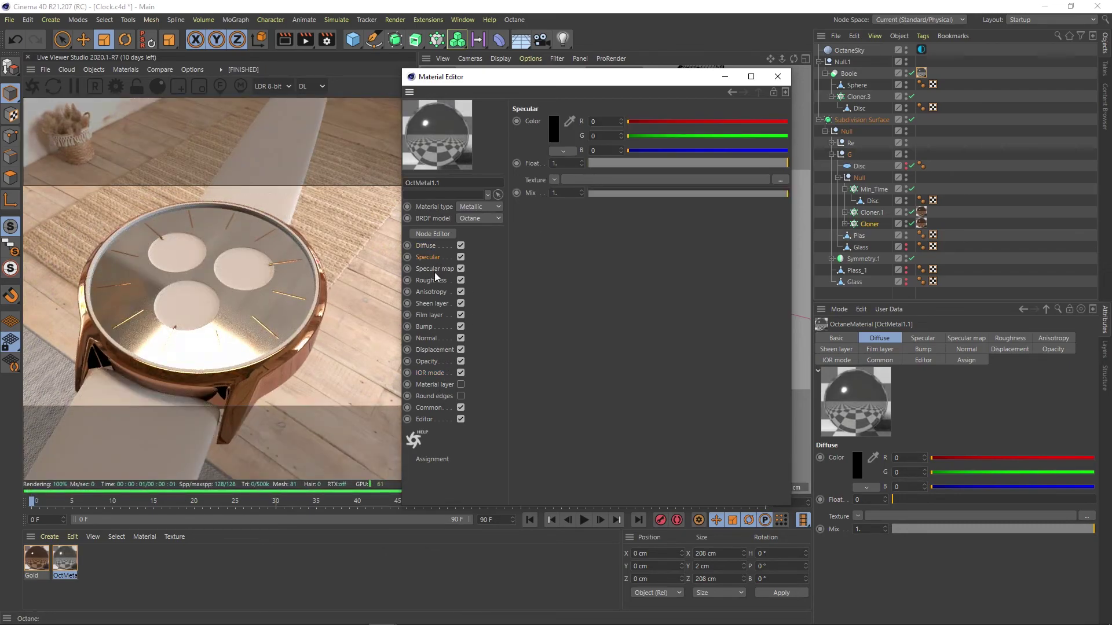
pyautogui.click(430, 373)
pyautogui.moveTo(613, 136); pyautogui.dragTo(620, 136)
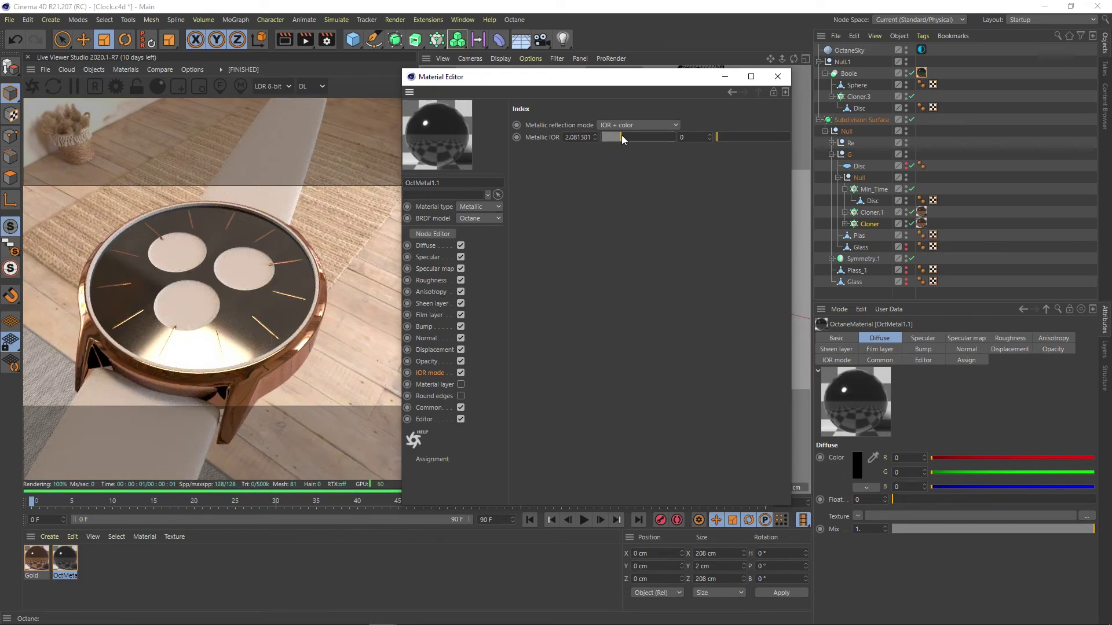
pyautogui.moveTo(551, 77); pyautogui.dragTo(834, 116)
pyautogui.moveTo(998, 176); pyautogui.dragTo(1006, 181)
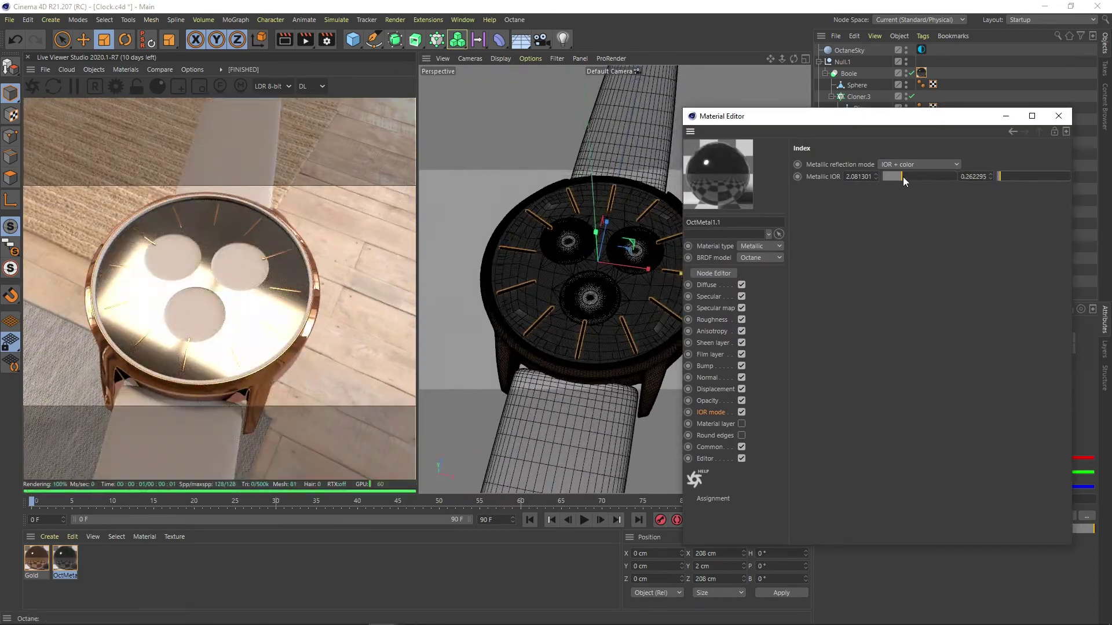
pyautogui.click(712, 319)
pyautogui.moveTo(921, 202)
pyautogui.mouseDown()
pyautogui.moveTo(1042, 205)
pyautogui.moveTo(895, 202)
pyautogui.mouseUp()
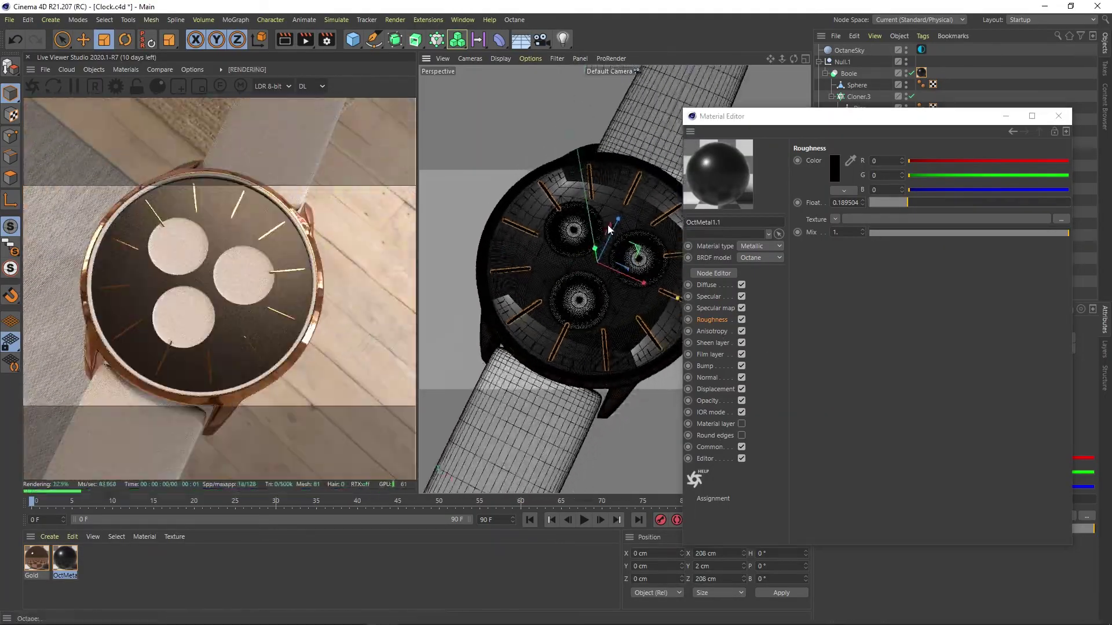
pyautogui.moveTo(637, 324)
pyautogui.keyDown('alt'); pyautogui.mouseDown()
pyautogui.moveTo(601, 272)
pyautogui.moveTo(613, 249)
pyautogui.mouseUp(); pyautogui.keyUp('alt')
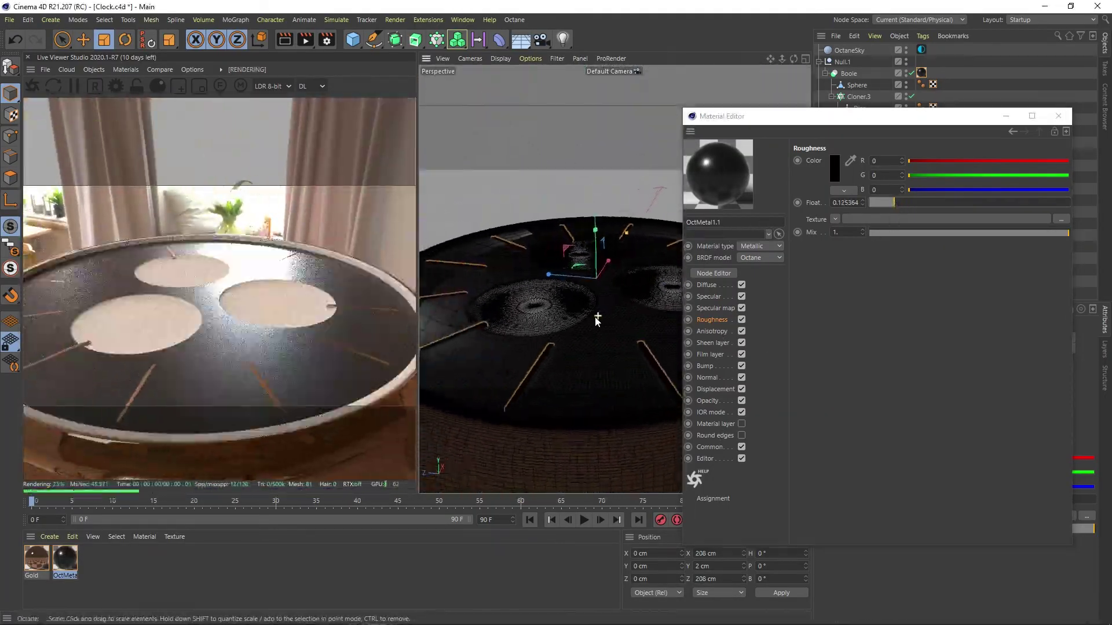
pyautogui.moveTo(894, 202); pyautogui.dragTo(898, 203)
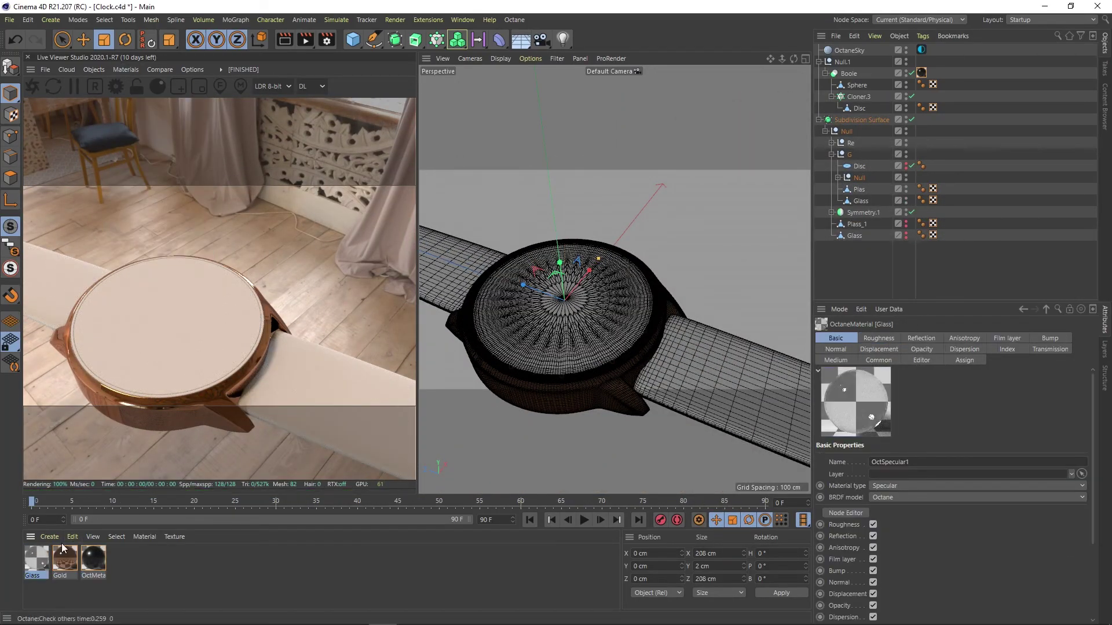
# - Apply a material to the Glass disc and inspect it up close from above
pyautogui.moveTo(867, 200); pyautogui.dragTo(868, 200)
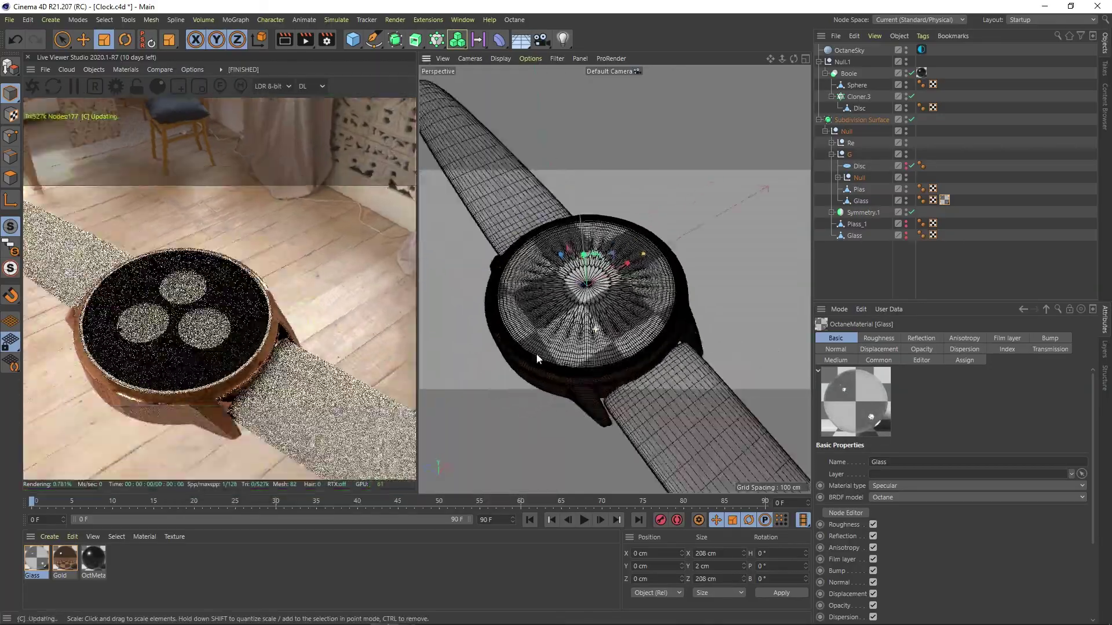
pyautogui.click(549, 78)
pyautogui.scroll(5, 583, 239)
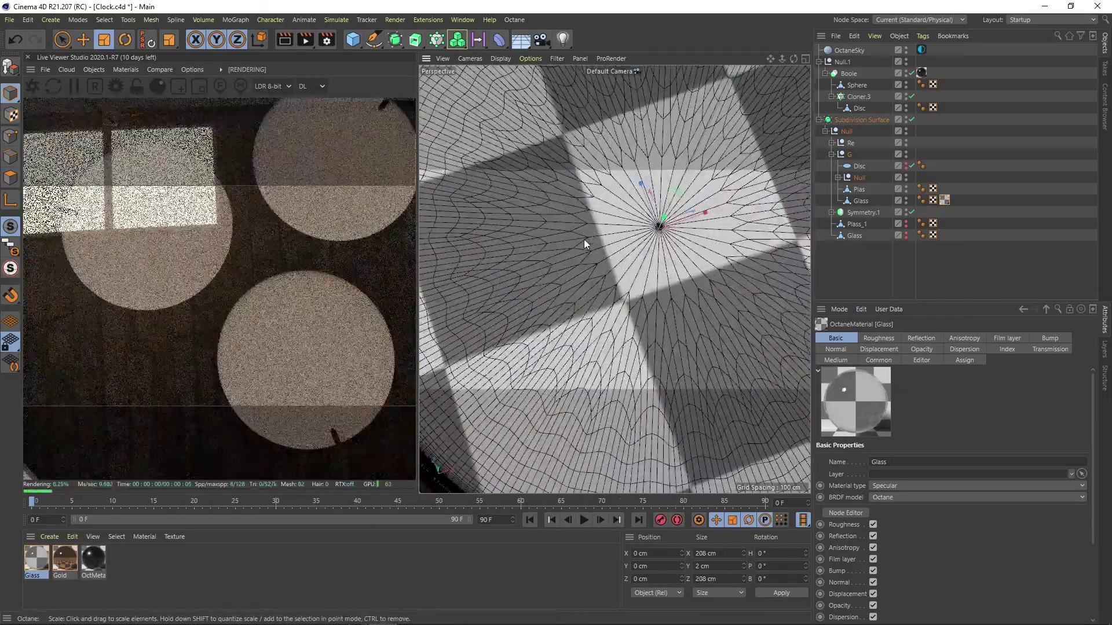
pyautogui.moveTo(584, 239)
pyautogui.keyDown('alt'); pyautogui.mouseDown()
pyautogui.moveTo(557, 262)
pyautogui.moveTo(594, 216)
pyautogui.mouseUp(); pyautogui.keyUp('alt')
pyautogui.scroll(3, 556, 262)
pyautogui.click(556, 262)
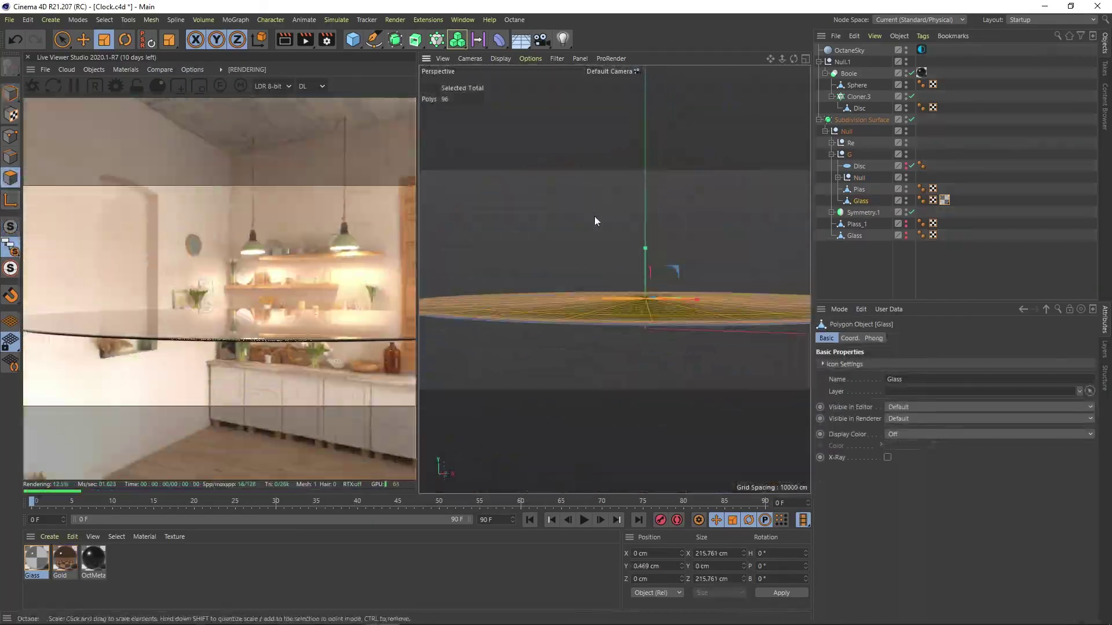
pyautogui.moveTo(576, 307)
pyautogui.keyDown('alt'); pyautogui.mouseDown()
pyautogui.moveTo(544, 283)
pyautogui.moveTo(592, 290)
pyautogui.moveTo(574, 199)
pyautogui.moveTo(587, 260)
pyautogui.moveTo(610, 248)
pyautogui.moveTo(586, 232)
pyautogui.moveTo(640, 233)
pyautogui.moveTo(630, 235)
pyautogui.mouseUp(); pyautogui.keyUp('alt')
pyautogui.scroll(3, 595, 223)
# - Create an Octane Specular material named 'plass' and assign it to the Plas object
pyautogui.click(103, 69)
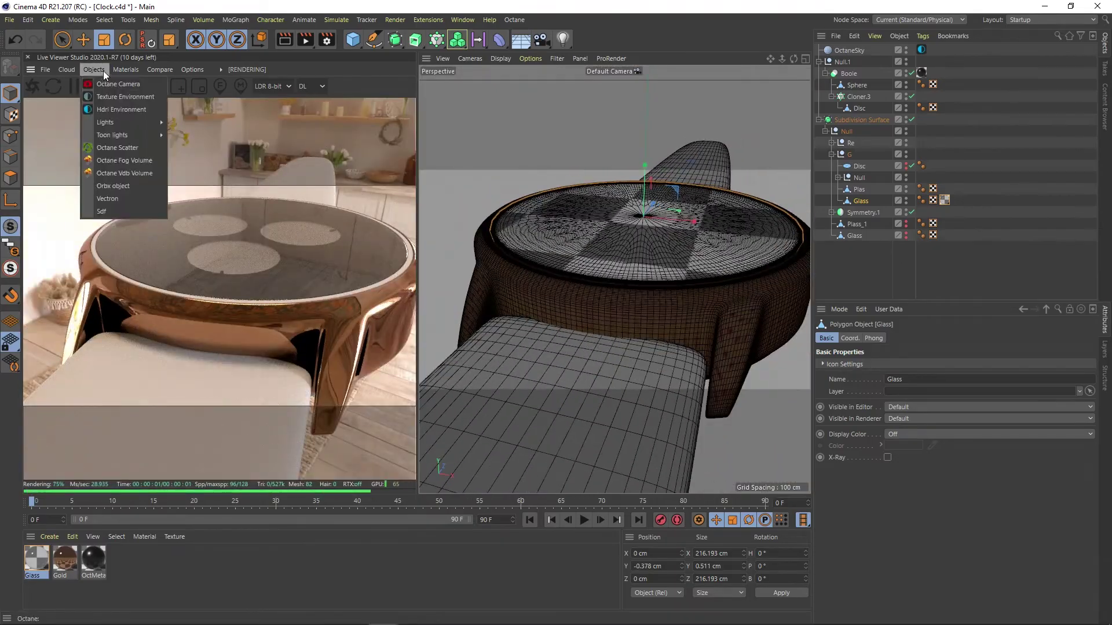
pyautogui.click(139, 103)
pyautogui.write('plass')
pyautogui.press('Return')
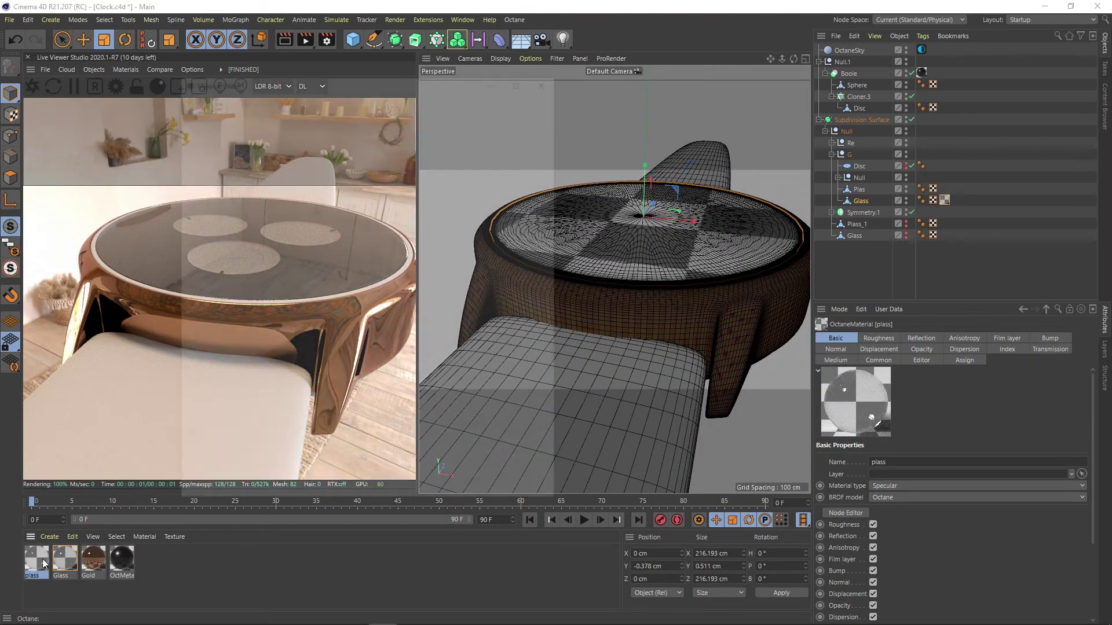
pyautogui.doubleClick(36, 557)
pyautogui.click(551, 77)
pyautogui.moveTo(88, 559)
pyautogui.mouseDown()
pyautogui.moveTo(634, 261)
pyautogui.moveTo(631, 288)
pyautogui.mouseUp()
# - Hide the Sphere and apply the OctMetal material to Min_Time and the other cloners
pyautogui.scroll(5, 772, 148)
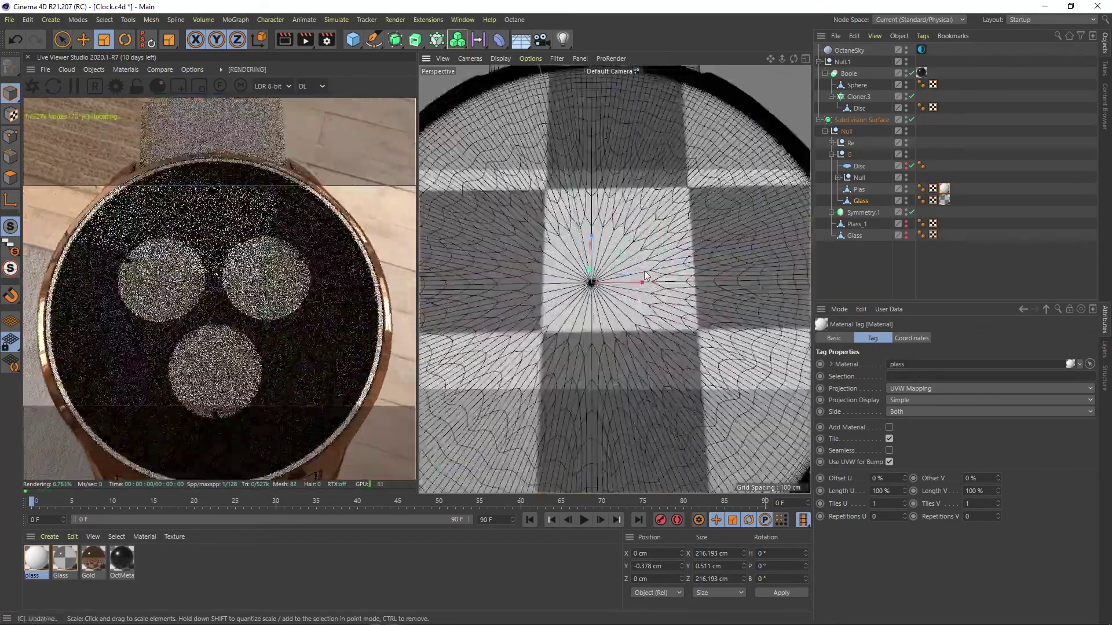
pyautogui.click(832, 96)
pyautogui.click(906, 82)
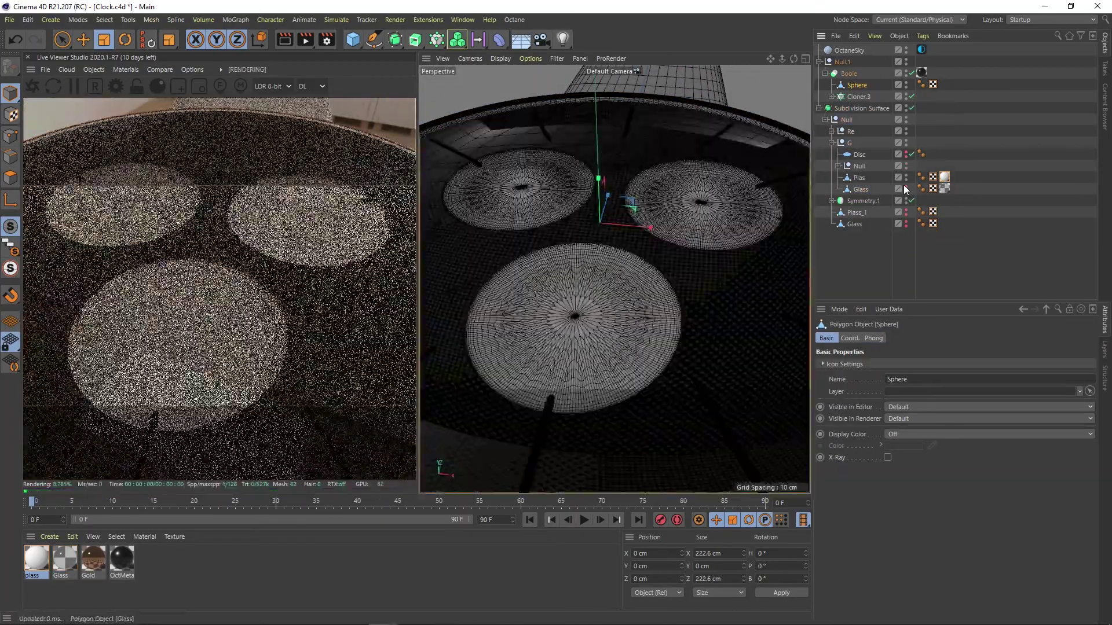
pyautogui.click(906, 87)
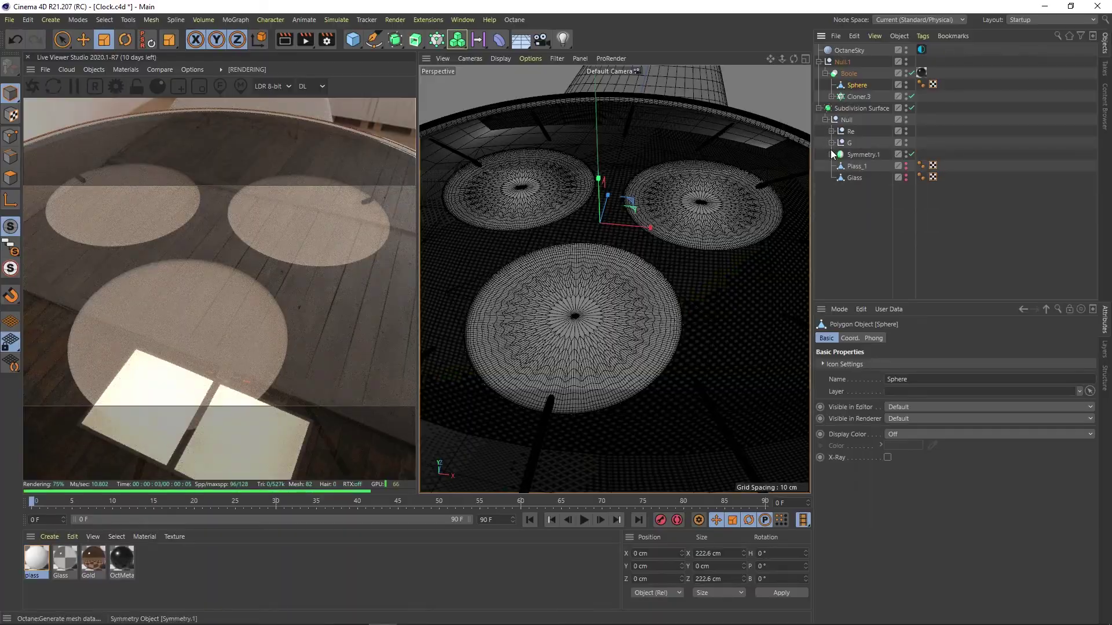
pyautogui.click(838, 166)
pyautogui.click(123, 560)
pyautogui.moveTo(123, 560); pyautogui.dragTo(885, 178)
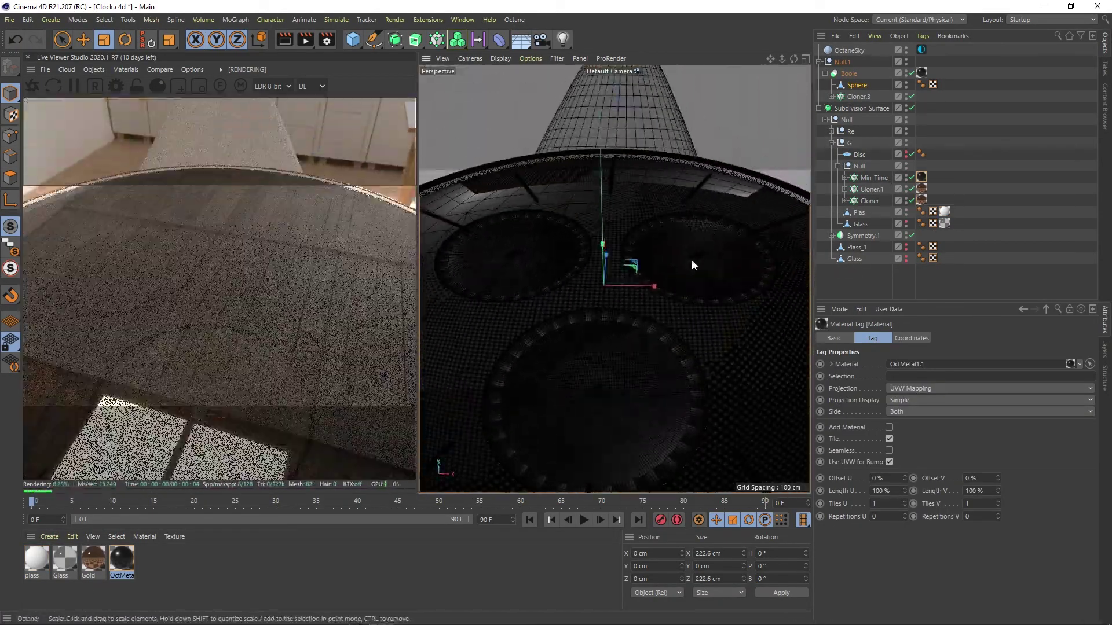
pyautogui.keyDown('alt'); pyautogui.moveTo(692, 259); pyautogui.dragTo(690, 320); pyautogui.keyUp('alt')
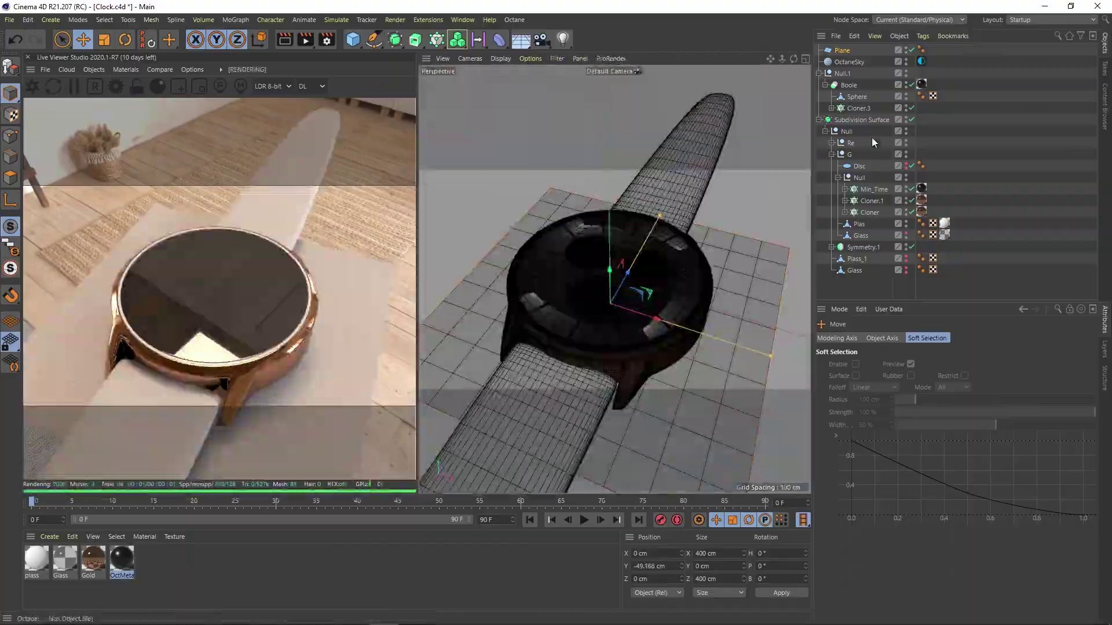
# - Create a new Octane Diffuse material for the floor plane under the watch
pyautogui.moveTo(675, 272)
pyautogui.keyDown('alt'); pyautogui.mouseDown()
pyautogui.moveTo(640, 213)
pyautogui.moveTo(617, 235)
pyautogui.moveTo(647, 256)
pyautogui.mouseUp(); pyautogui.keyUp('alt')
pyautogui.click(126, 68)
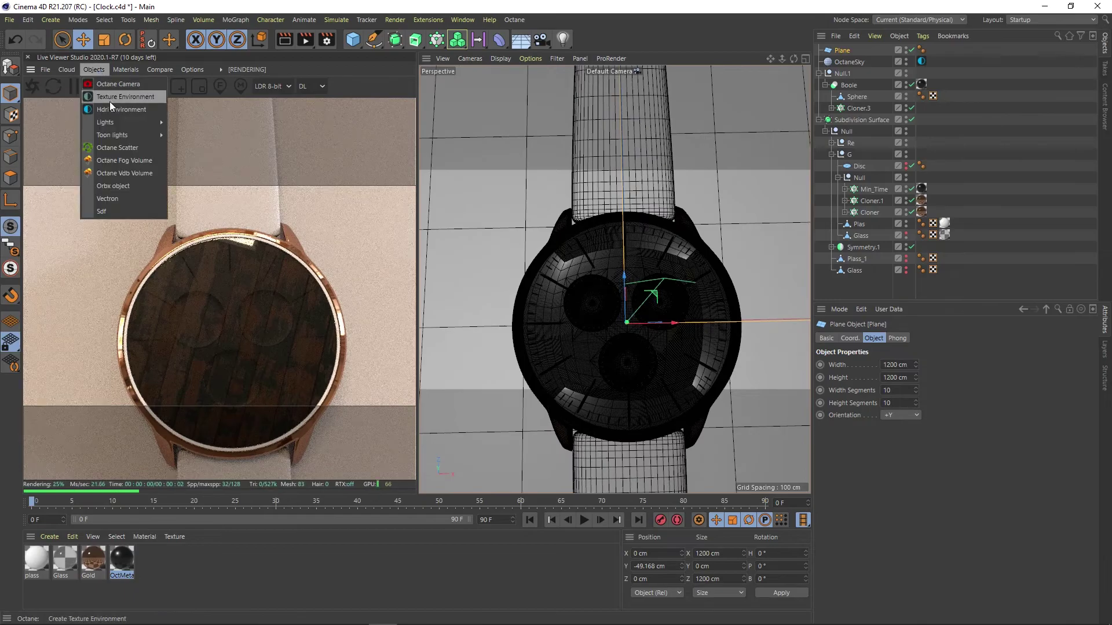
pyautogui.click(139, 87)
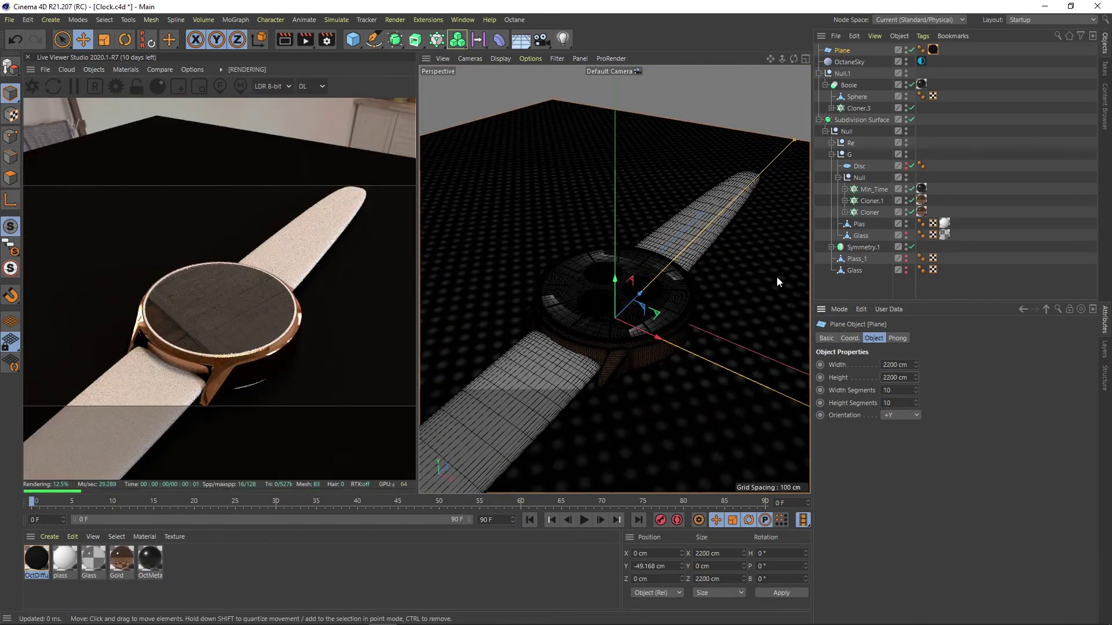
pyautogui.keyDown('alt'); pyautogui.moveTo(776, 276); pyautogui.dragTo(712, 256); pyautogui.keyUp('alt')
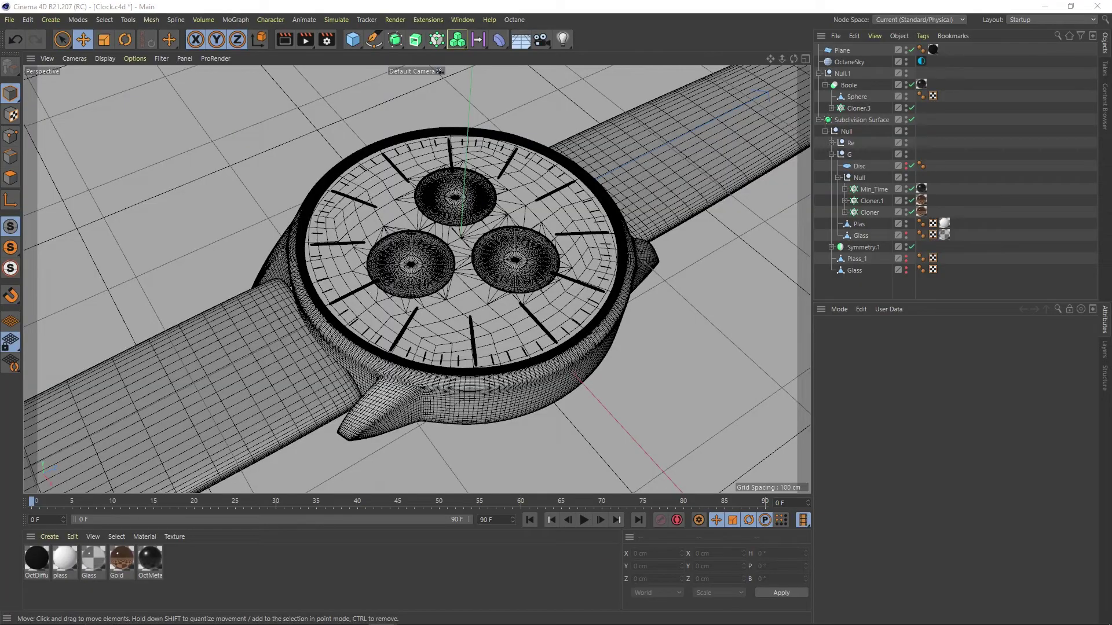
# - Add a cylinder and move it out along X to the side of the watch case
pyautogui.keyDown('alt'); pyautogui.moveTo(489, 242); pyautogui.dragTo(290, 256); pyautogui.keyUp('alt')
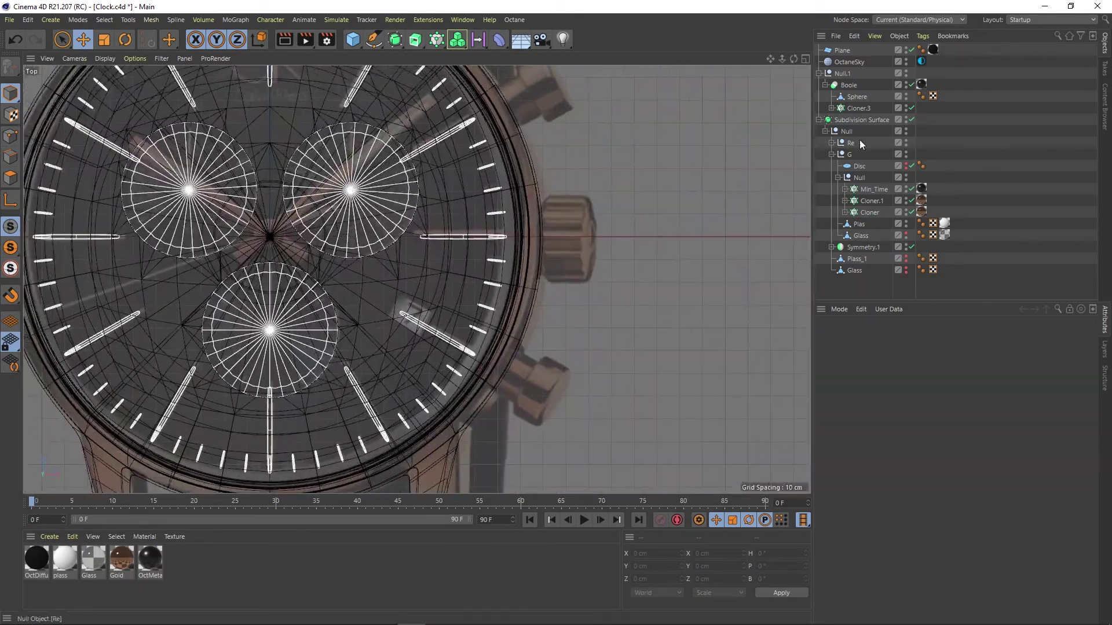
pyautogui.click(818, 119)
pyautogui.click(352, 39)
pyautogui.click(582, 56)
pyautogui.moveTo(316, 251); pyautogui.dragTo(602, 251)
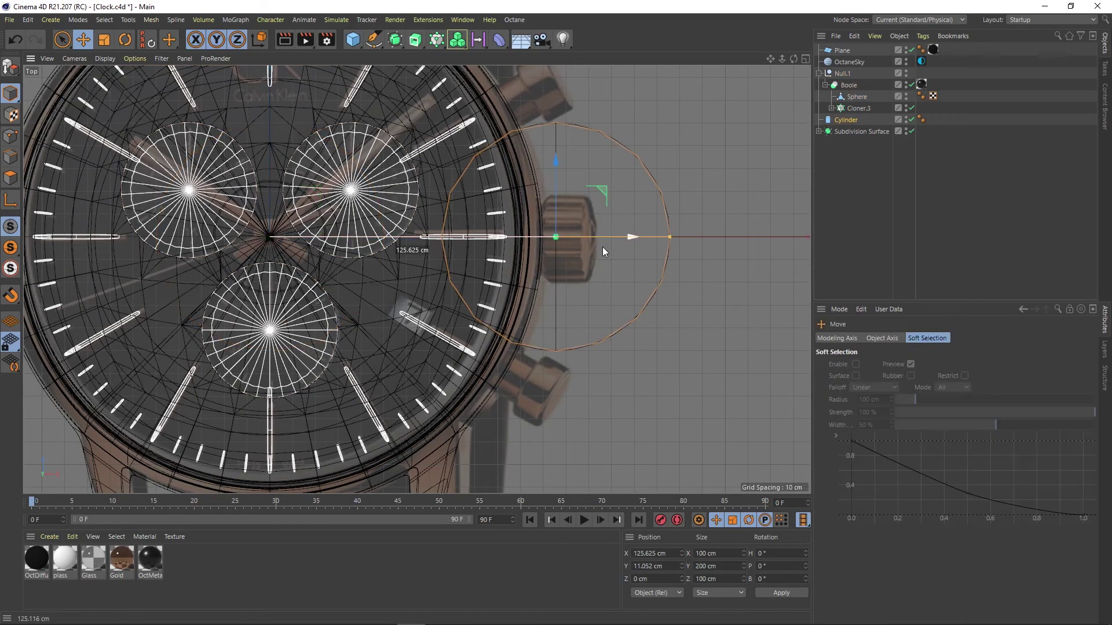
pyautogui.press('r')
pyautogui.press('F1')
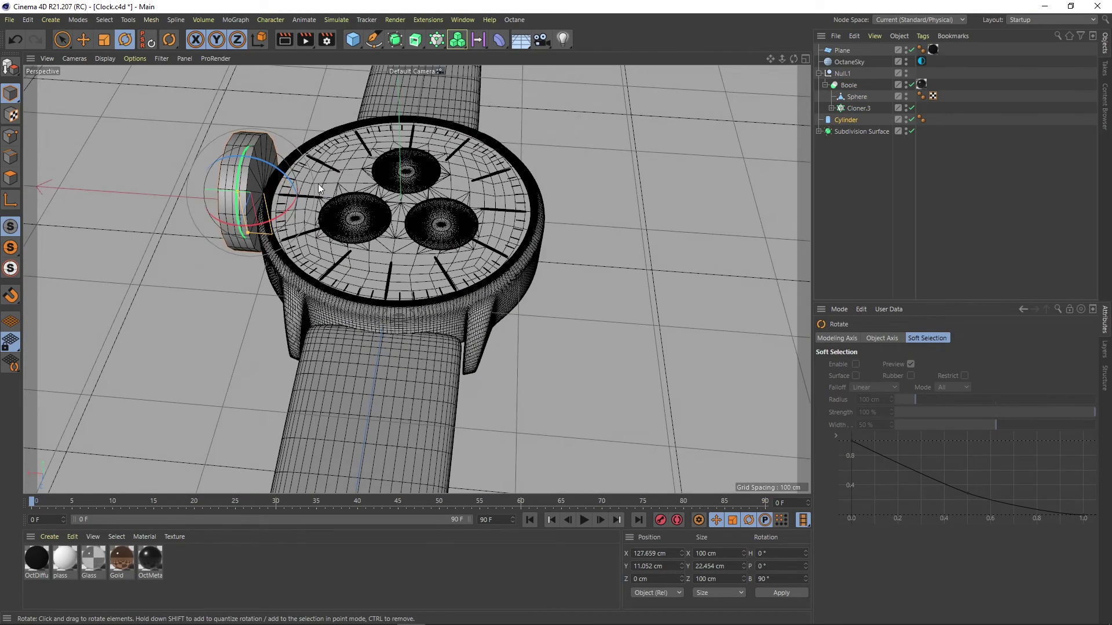
pyautogui.press('e')
pyautogui.moveTo(317, 183)
pyautogui.mouseDown()
pyautogui.moveTo(579, 191)
pyautogui.moveTo(436, 234)
pyautogui.moveTo(397, 213)
pyautogui.moveTo(683, 220)
pyautogui.mouseUp()
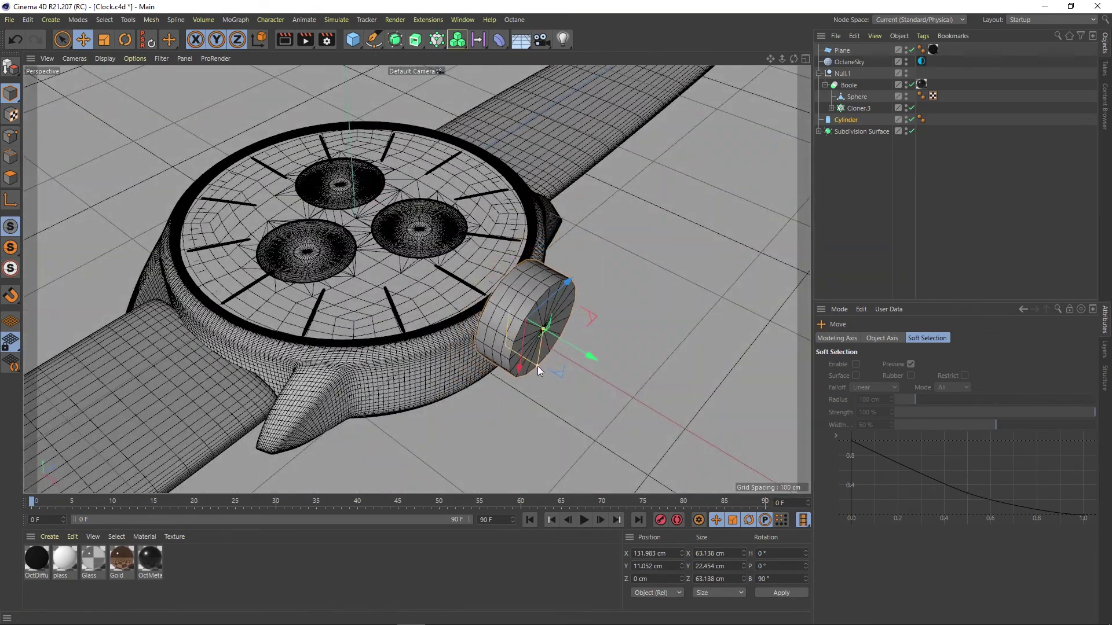
# - Resize the cylinder into a small 20 cm-radius crown beside the case and select the floor plane
pyautogui.click(537, 366)
pyautogui.press('F2')
pyautogui.moveTo(619, 258); pyautogui.dragTo(606, 255)
pyautogui.press('F1')
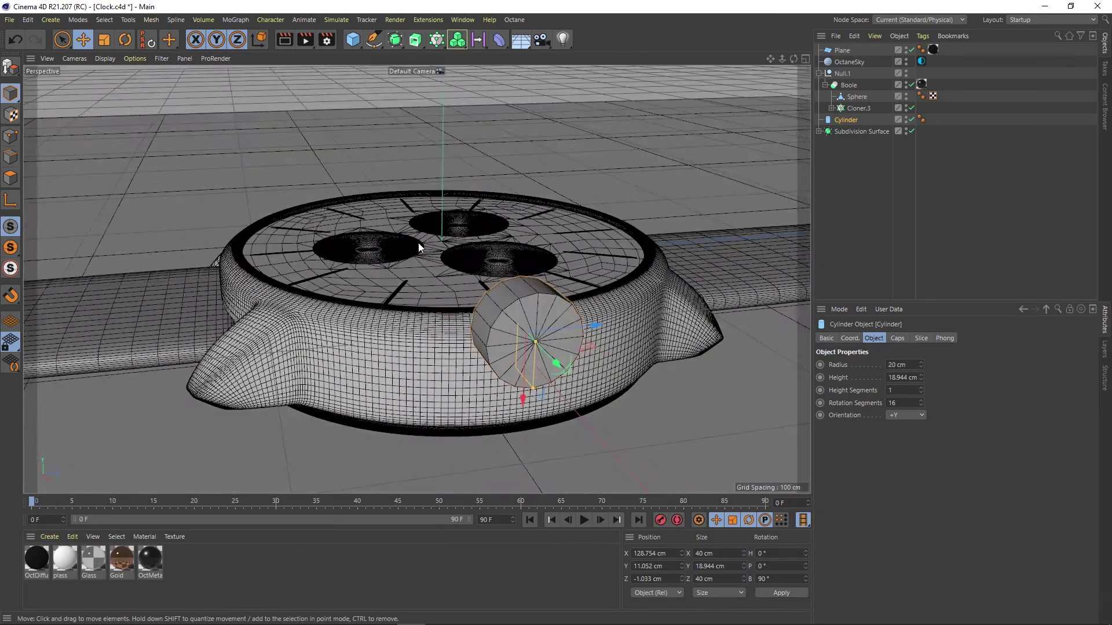
pyautogui.press('F5')
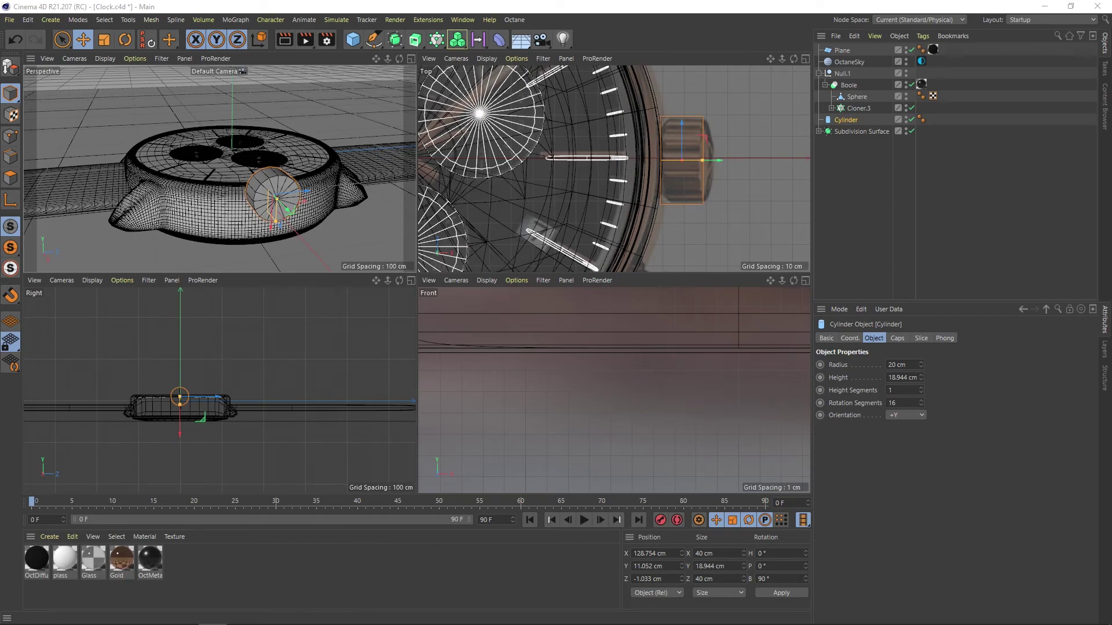
pyautogui.press('F1')
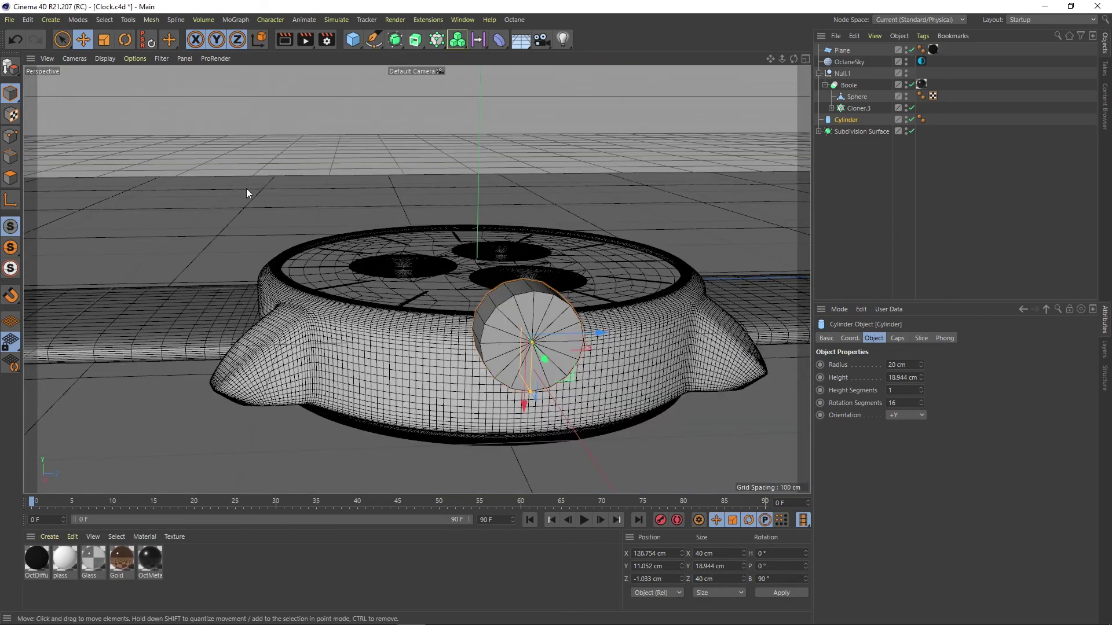
pyautogui.keyDown('alt'); pyautogui.moveTo(246, 189); pyautogui.dragTo(546, 360); pyautogui.keyUp('alt')
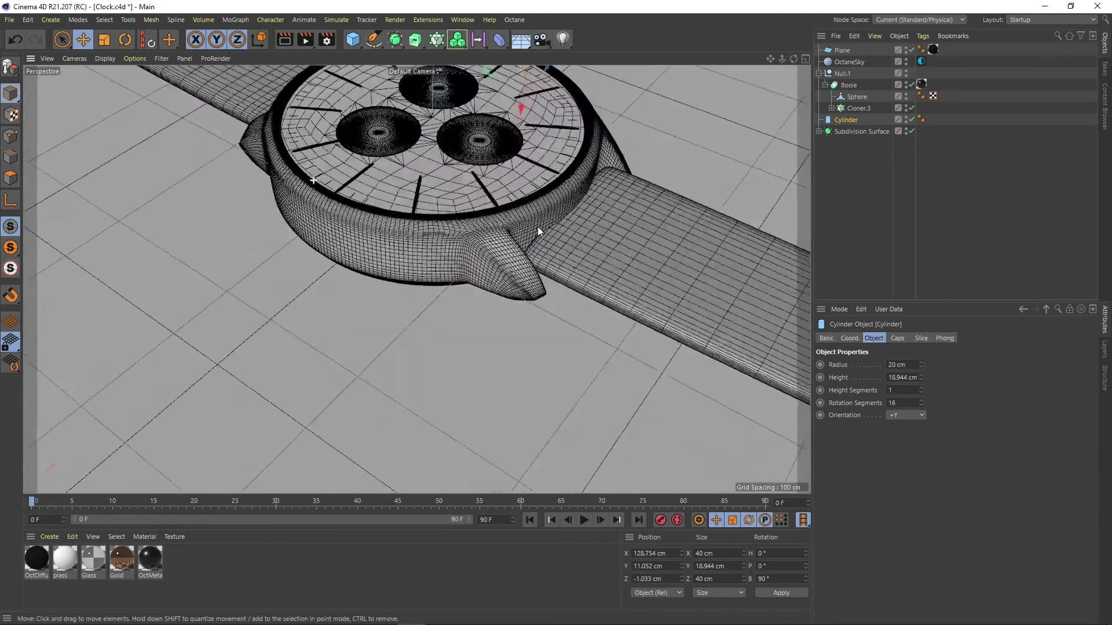
pyautogui.keyDown('alt'); pyautogui.moveTo(538, 227); pyautogui.dragTo(478, 239); pyautogui.keyUp('alt')
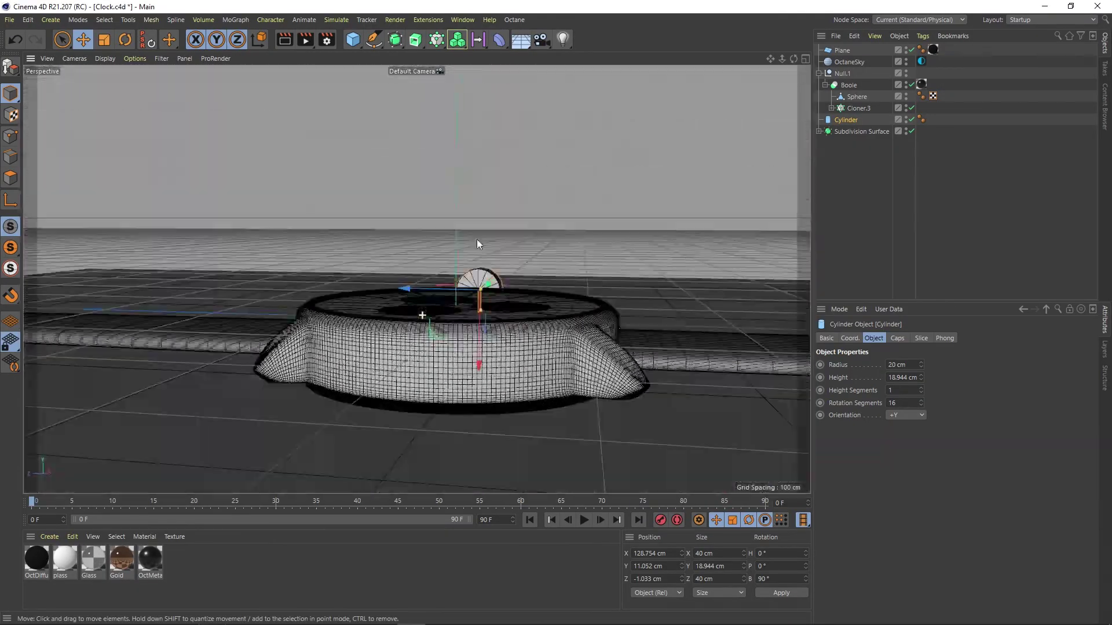
pyautogui.click(477, 239)
pyautogui.click(161, 59)
# - Put lug Cylinder.1 in point mode with Symmetry and subdivision smoothing turned off
pyautogui.keyDown('alt'); pyautogui.moveTo(166, 70); pyautogui.dragTo(425, 329); pyautogui.keyUp('alt')
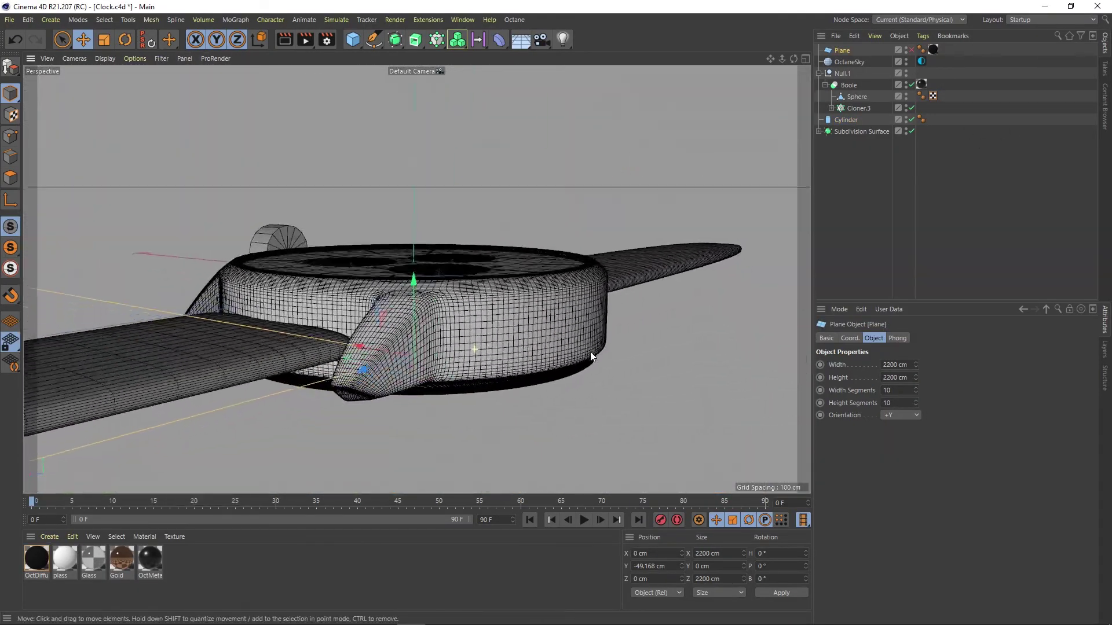
pyautogui.scroll(5, 425, 329)
pyautogui.click(368, 353)
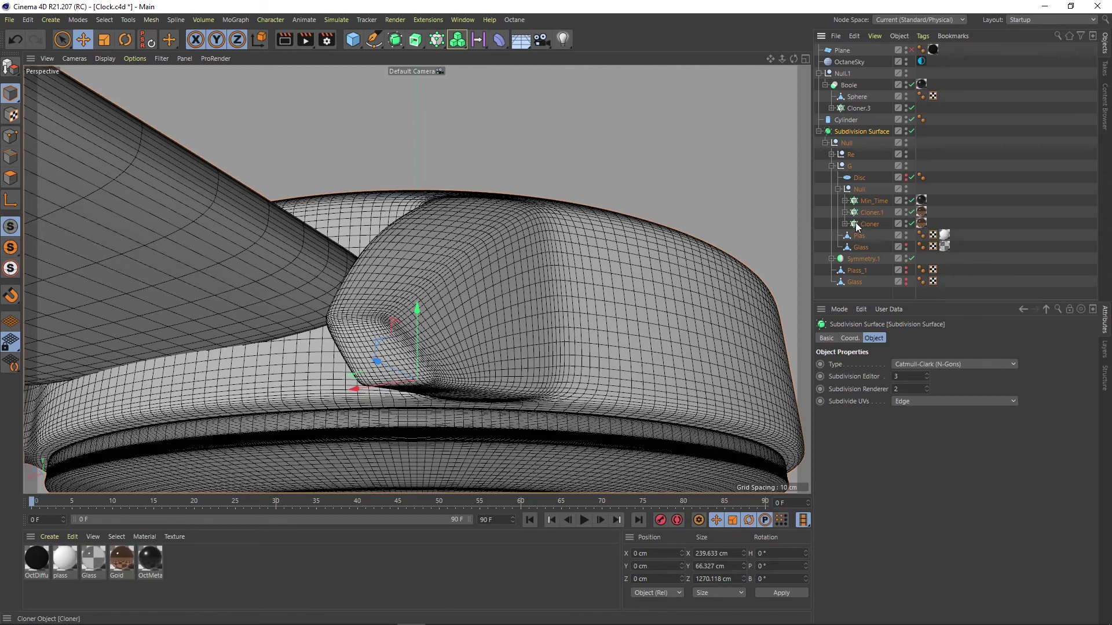
pyautogui.keyDown('alt'); pyautogui.moveTo(565, 266); pyautogui.dragTo(352, 245); pyautogui.keyUp('alt')
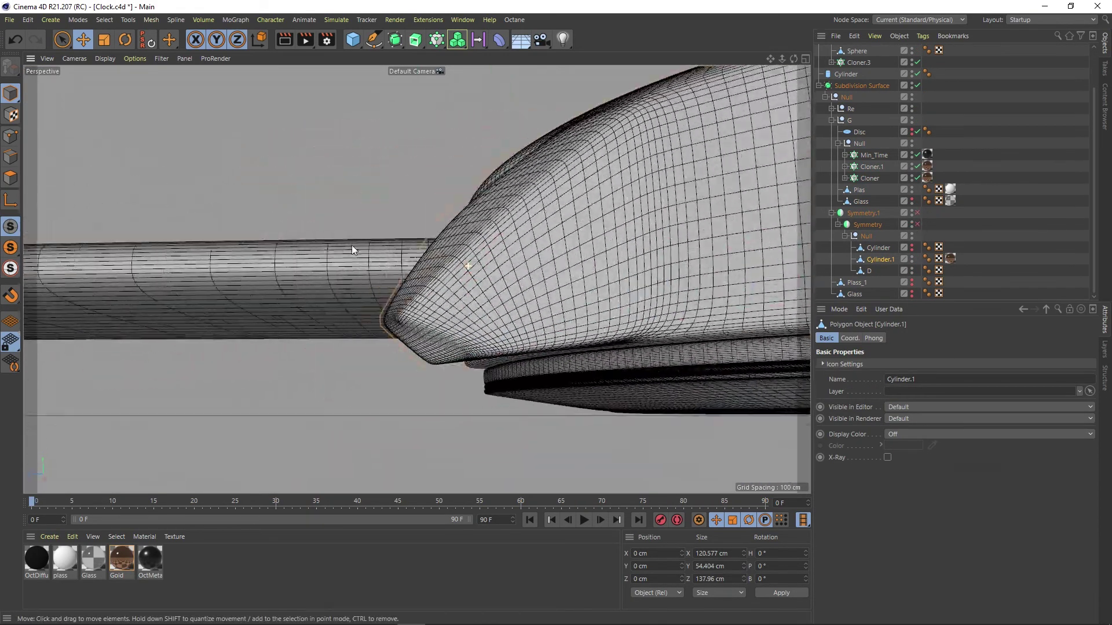
pyautogui.press('9')
pyautogui.click(918, 212)
pyautogui.click(917, 224)
pyautogui.click(832, 120)
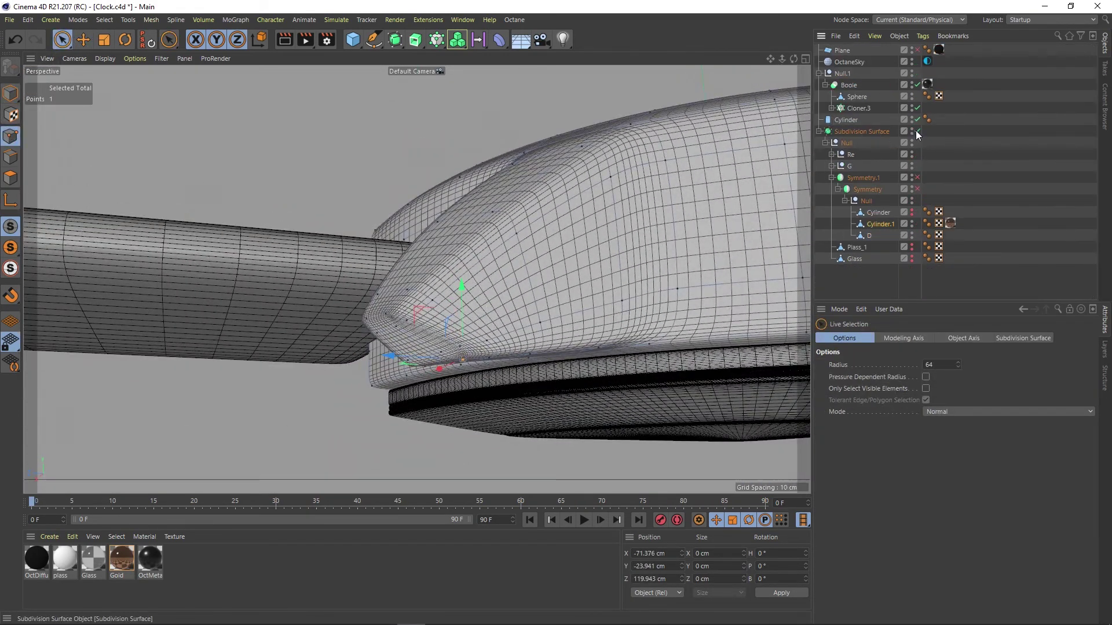
pyautogui.click(918, 131)
# - Select points at the lug tip, toggling smoothing to compare the cage with the result
pyautogui.press('e')
pyautogui.moveTo(426, 349)
pyautogui.keyDown('alt'); pyautogui.mouseDown()
pyautogui.moveTo(338, 308)
pyautogui.moveTo(402, 279)
pyautogui.moveTo(249, 405)
pyautogui.moveTo(408, 345)
pyautogui.moveTo(405, 273)
pyautogui.mouseUp(); pyautogui.keyUp('alt')
pyautogui.click(917, 131)
pyautogui.click(427, 211)
pyautogui.click(917, 130)
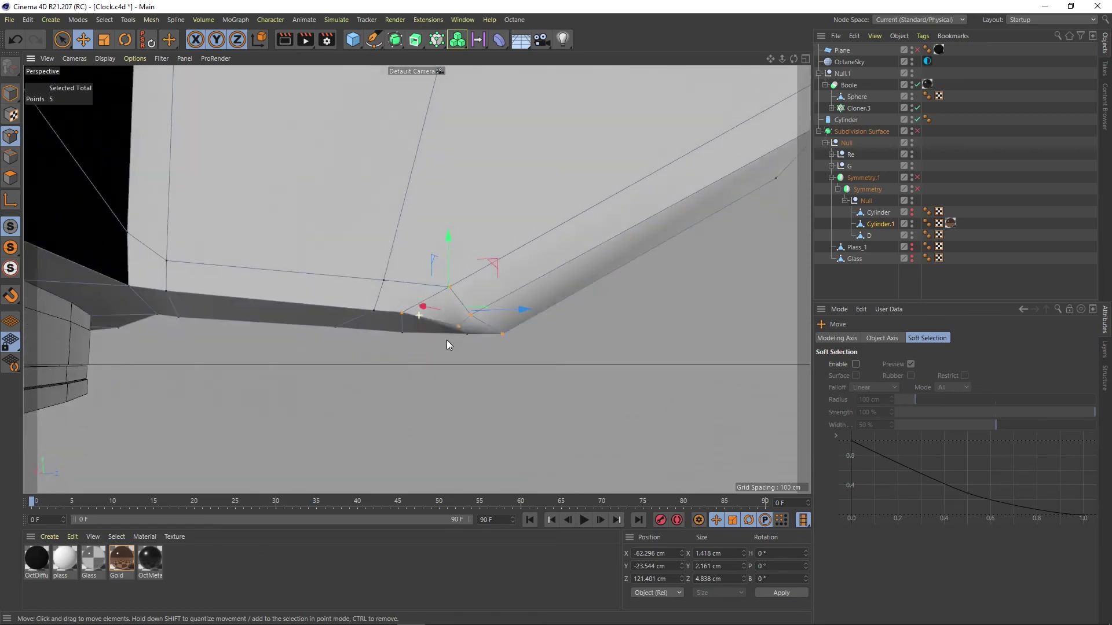
pyautogui.moveTo(450, 345)
pyautogui.keyDown('alt'); pyautogui.mouseDown()
pyautogui.moveTo(402, 271)
pyautogui.moveTo(450, 310)
pyautogui.moveTo(448, 223)
pyautogui.moveTo(429, 263)
pyautogui.moveTo(460, 323)
pyautogui.moveTo(349, 301)
pyautogui.moveTo(478, 355)
pyautogui.moveTo(415, 291)
pyautogui.moveTo(462, 348)
pyautogui.moveTo(534, 378)
pyautogui.moveTo(467, 265)
pyautogui.moveTo(398, 349)
pyautogui.moveTo(489, 288)
pyautogui.moveTo(446, 371)
pyautogui.moveTo(408, 400)
pyautogui.moveTo(381, 405)
pyautogui.moveTo(447, 356)
pyautogui.moveTo(387, 256)
pyautogui.moveTo(542, 384)
pyautogui.moveTo(508, 362)
pyautogui.moveTo(486, 367)
pyautogui.mouseUp(); pyautogui.keyUp('alt')
pyautogui.press('m')
pyautogui.press('o')
pyautogui.press('e')
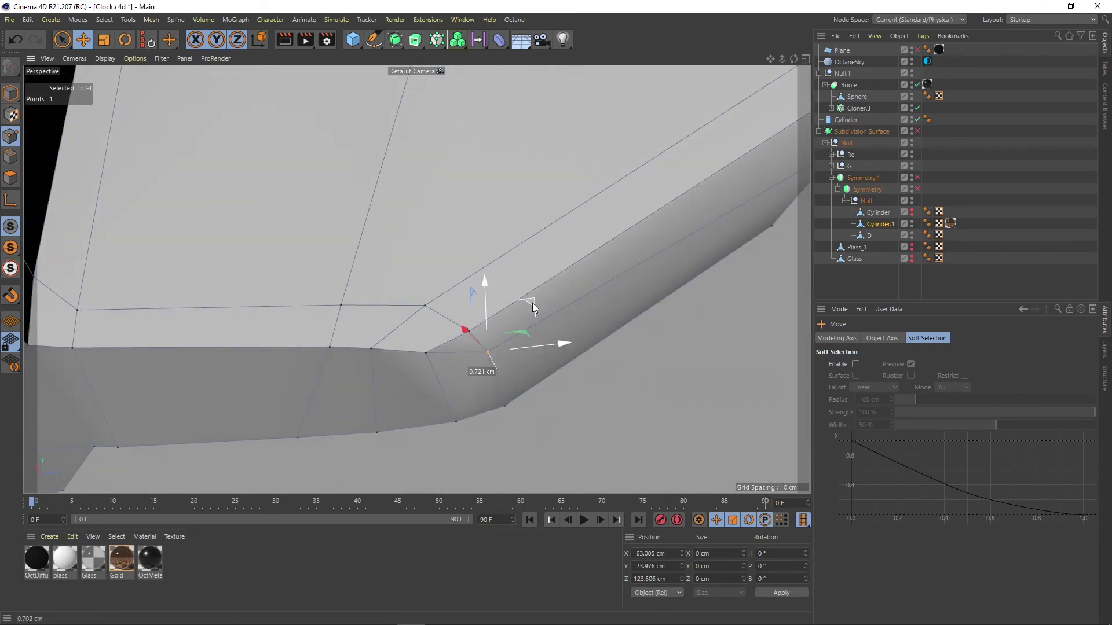
# - In four-view layout, move and slide a lug-tip point in toward the case and lower
pyautogui.middleClick(266, 236)
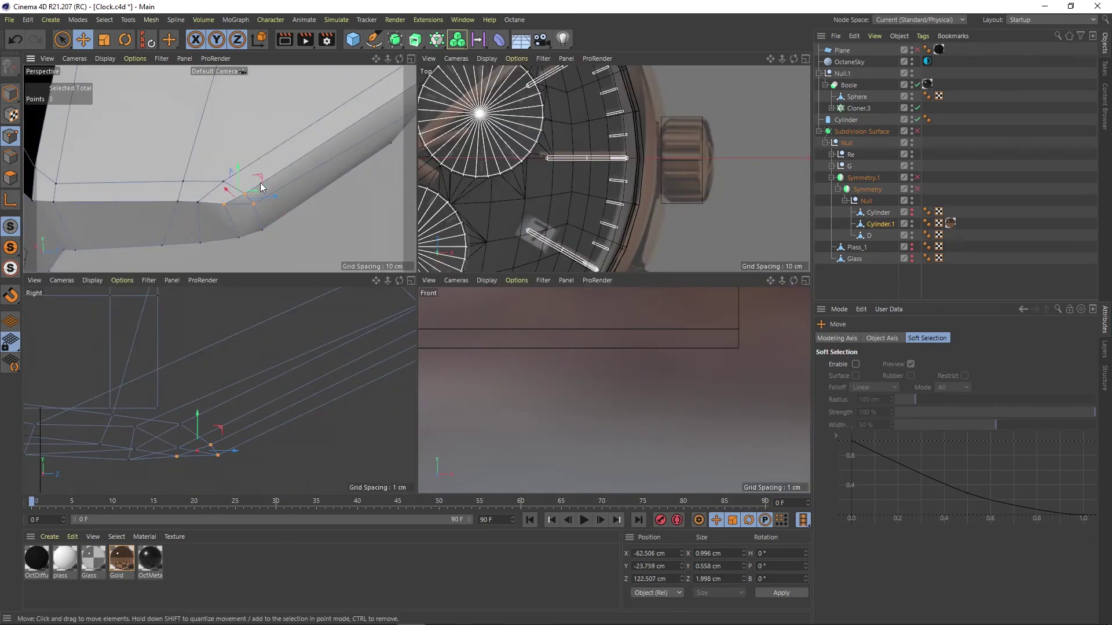
pyautogui.moveTo(259, 183)
pyautogui.mouseDown()
pyautogui.moveTo(198, 202)
pyautogui.moveTo(290, 207)
pyautogui.moveTo(218, 196)
pyautogui.mouseUp()
pyautogui.rightClick(259, 212)
pyautogui.click(293, 397)
pyautogui.press('e')
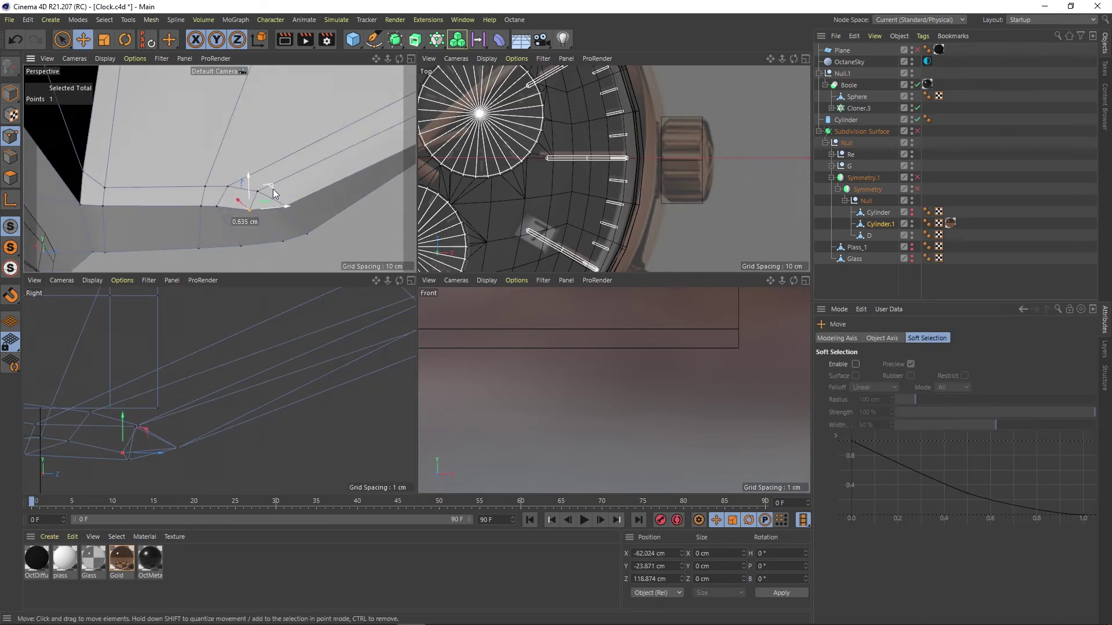
pyautogui.moveTo(277, 174)
pyautogui.keyDown('alt'); pyautogui.mouseDown()
pyautogui.moveTo(258, 210)
pyautogui.moveTo(286, 196)
pyautogui.moveTo(258, 232)
pyautogui.mouseUp(); pyautogui.keyUp('alt')
pyautogui.hotkey('ctrl', 'z')
pyautogui.moveTo(287, 193)
pyautogui.mouseDown()
pyautogui.moveTo(239, 208)
pyautogui.moveTo(247, 192)
pyautogui.moveTo(221, 216)
pyautogui.moveTo(223, 193)
pyautogui.mouseUp()
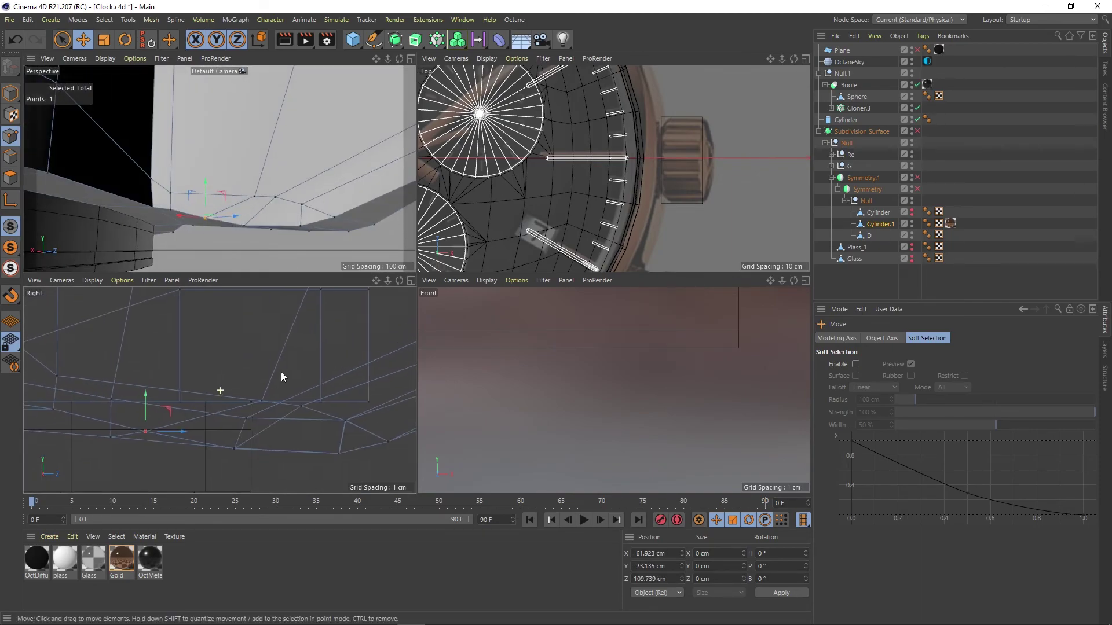
# - Nudge the point further along the lug, then slide another point while previewing smoothing
pyautogui.scroll(2, 280, 372)
pyautogui.keyDown('alt'); pyautogui.moveTo(281, 372); pyautogui.dragTo(287, 183); pyautogui.keyUp('alt')
pyautogui.moveTo(286, 183)
pyautogui.mouseDown()
pyautogui.moveTo(134, 220)
pyautogui.moveTo(355, 210)
pyautogui.moveTo(123, 186)
pyautogui.moveTo(197, 239)
pyautogui.moveTo(231, 227)
pyautogui.moveTo(194, 199)
pyautogui.moveTo(228, 204)
pyautogui.moveTo(210, 231)
pyautogui.moveTo(213, 258)
pyautogui.moveTo(232, 226)
pyautogui.moveTo(216, 234)
pyautogui.moveTo(173, 191)
pyautogui.moveTo(95, 187)
pyautogui.moveTo(385, 241)
pyautogui.moveTo(174, 174)
pyautogui.mouseUp()
pyautogui.press('q')
pyautogui.press('q')
pyautogui.click(186, 231)
pyautogui.press('m')
pyautogui.press('o')
pyautogui.press('q')
pyautogui.press('e')
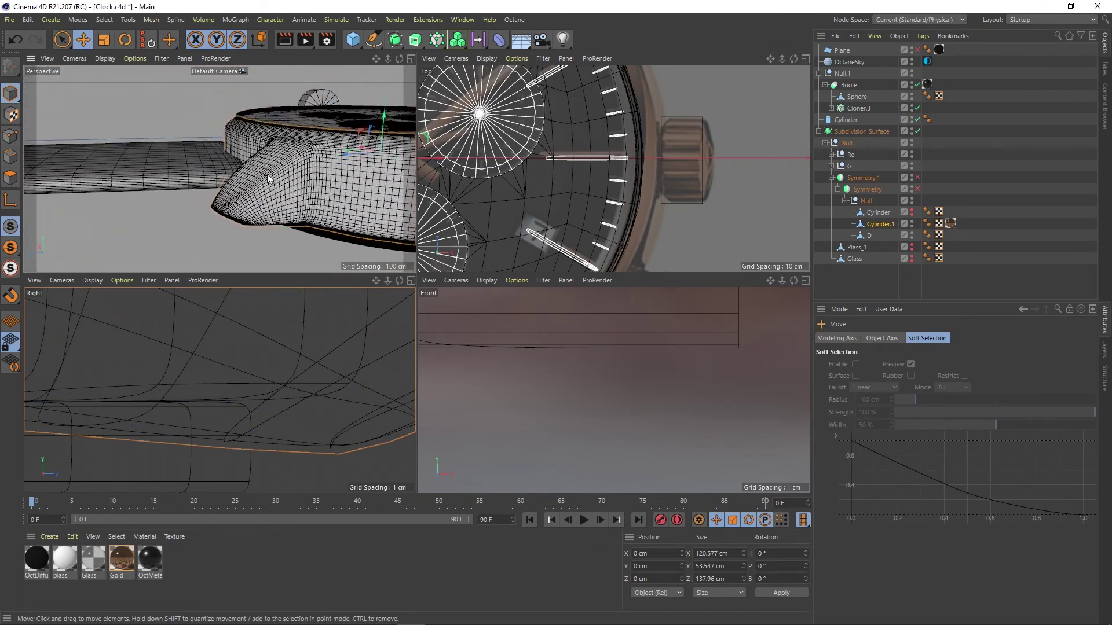
pyautogui.click(105, 59)
# - Show smooth shading and orbit the enlarged Perspective view in close under the case to a lug
pyautogui.click(128, 76)
pyautogui.moveTo(127, 77)
pyautogui.keyDown('alt'); pyautogui.mouseDown()
pyautogui.moveTo(199, 185)
pyautogui.moveTo(224, 161)
pyautogui.mouseUp(); pyautogui.keyUp('alt')
pyautogui.scroll(-3, 508, 161)
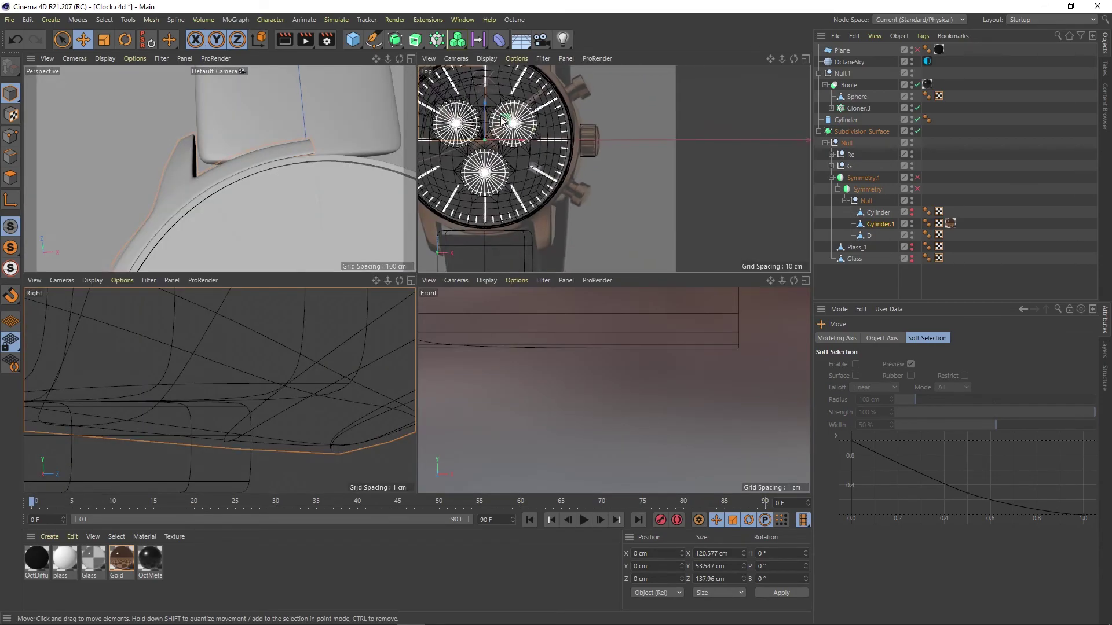
pyautogui.scroll(4, 508, 161)
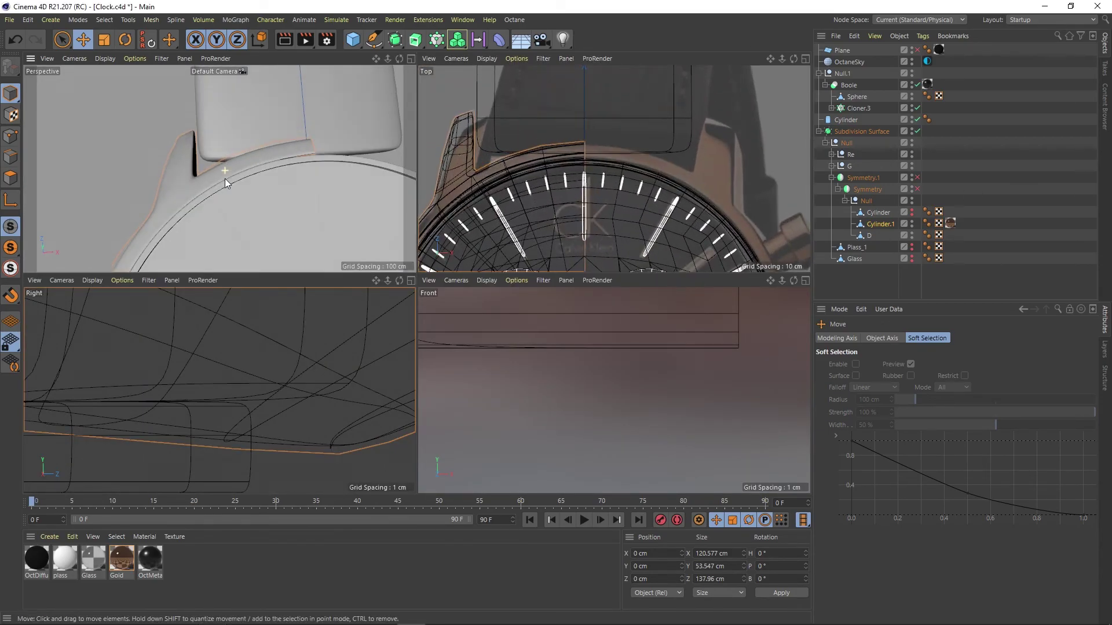
pyautogui.moveTo(225, 178)
pyautogui.keyDown('alt'); pyautogui.mouseDown()
pyautogui.moveTo(210, 196)
pyautogui.moveTo(420, 237)
pyautogui.moveTo(596, 198)
pyautogui.mouseUp(); pyautogui.keyUp('alt')
pyautogui.middleClick(209, 196)
pyautogui.moveTo(381, 223)
pyautogui.keyDown('alt'); pyautogui.mouseDown()
pyautogui.moveTo(458, 248)
pyautogui.moveTo(455, 300)
pyautogui.moveTo(381, 269)
pyautogui.mouseUp(); pyautogui.keyUp('alt')
pyautogui.keyDown('alt'); pyautogui.moveTo(380, 269); pyautogui.dragTo(495, 319, button='right'); pyautogui.keyUp('alt')
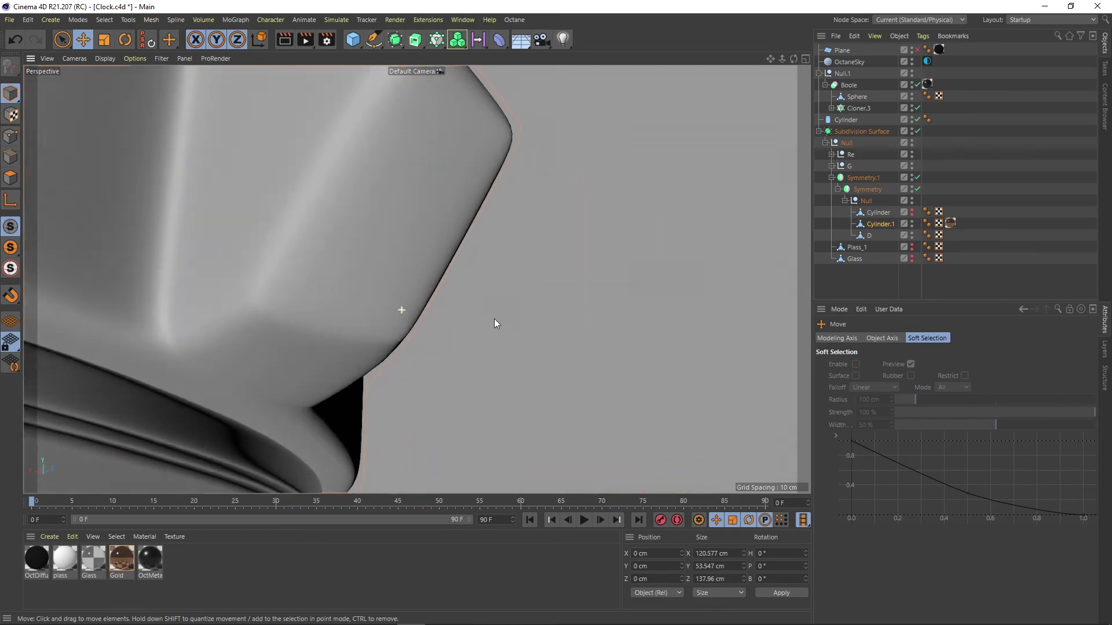
pyautogui.keyDown('alt'); pyautogui.moveTo(495, 319); pyautogui.dragTo(440, 325); pyautogui.keyUp('alt')
# - Hide subdivision smoothing, select a lug point in Points mode, then preview the smoothed lug
pyautogui.press('q')
pyautogui.keyDown('alt'); pyautogui.moveTo(440, 324); pyautogui.dragTo(328, 363, button='right'); pyautogui.keyUp('alt')
pyautogui.press('Return')
pyautogui.click(304, 354)
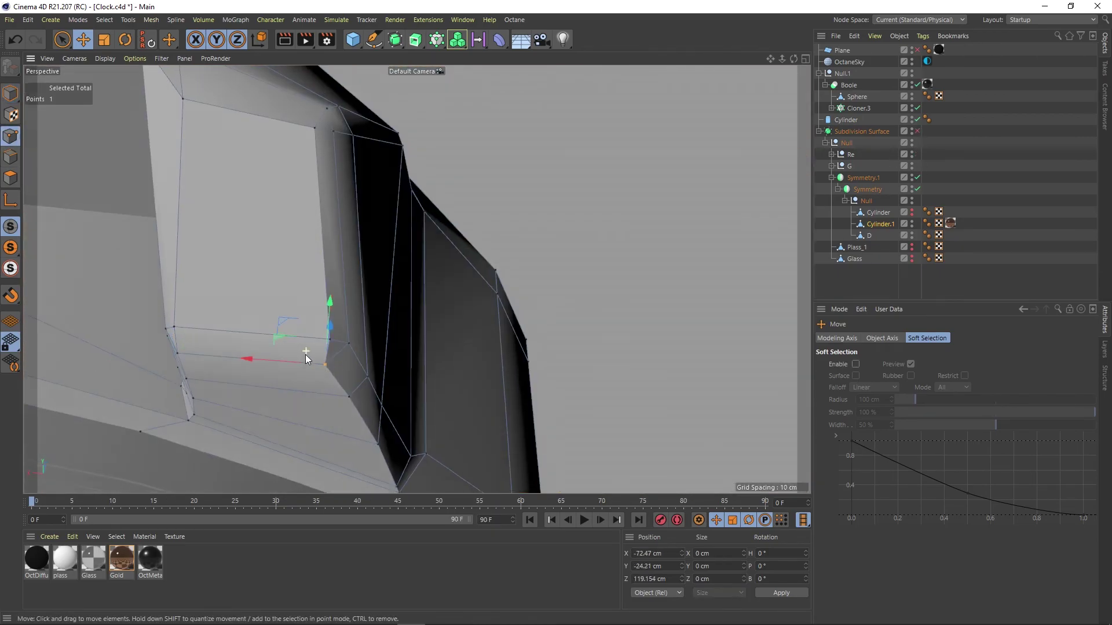
pyautogui.moveTo(304, 355)
pyautogui.keyDown('alt'); pyautogui.mouseDown()
pyautogui.moveTo(293, 315)
pyautogui.moveTo(383, 337)
pyautogui.mouseUp(); pyautogui.keyUp('alt')
pyautogui.press('q')
pyautogui.keyDown('alt'); pyautogui.moveTo(383, 337); pyautogui.dragTo(149, 211, button='right'); pyautogui.keyUp('alt')
pyautogui.press('Return')
# - Zoom in on the smoothed lug, then hide smoothing and return to Points mode on the lug cage
pyautogui.moveTo(149, 210)
pyautogui.keyDown('alt'); pyautogui.mouseDown()
pyautogui.moveTo(397, 248)
pyautogui.moveTo(472, 271)
pyautogui.mouseUp(); pyautogui.keyUp('alt')
pyautogui.keyDown('alt'); pyautogui.moveTo(473, 271); pyautogui.dragTo(517, 311, button='right'); pyautogui.keyUp('alt')
pyautogui.press('q')
pyautogui.moveTo(517, 311)
pyautogui.keyDown('alt'); pyautogui.mouseDown()
pyautogui.moveTo(535, 274)
pyautogui.moveTo(483, 331)
pyautogui.mouseUp(); pyautogui.keyUp('alt')
pyautogui.press('Return')
pyautogui.moveTo(483, 332)
pyautogui.keyDown('alt'); pyautogui.mouseDown(button='right')
pyautogui.moveTo(474, 327)
pyautogui.moveTo(500, 346)
pyautogui.mouseUp(button='right'); pyautogui.keyUp('alt')
# - Compare against the Front reference photo, then select several lug points and lower them
pyautogui.press('F4')
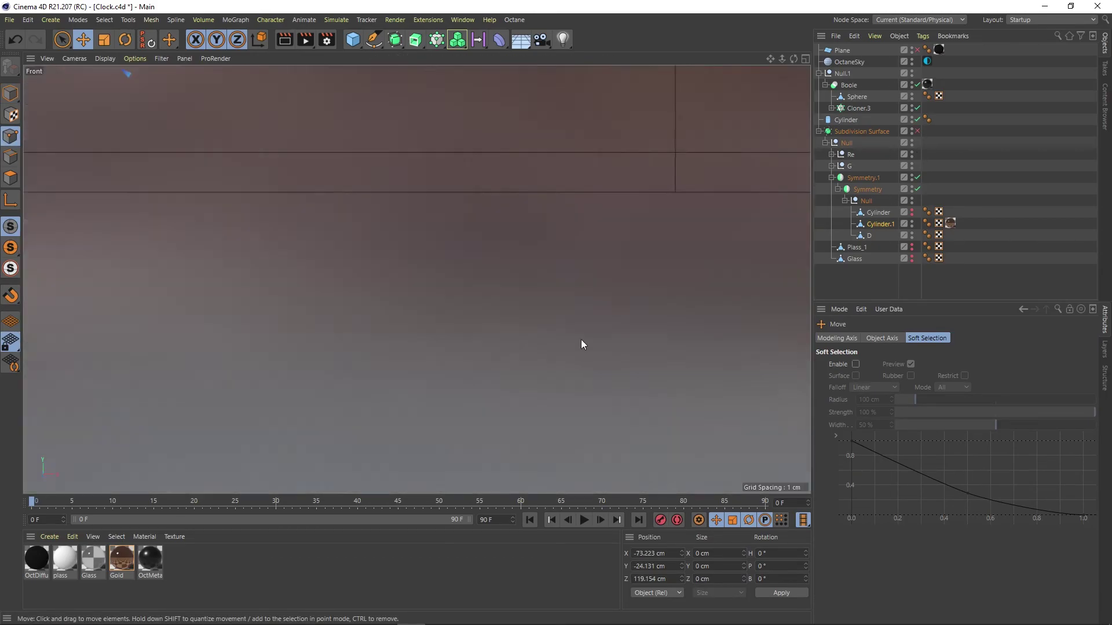
pyautogui.keyDown('alt'); pyautogui.moveTo(581, 339); pyautogui.dragTo(424, 304, button='right'); pyautogui.keyUp('alt')
pyautogui.keyDown('alt'); pyautogui.moveTo(424, 303); pyautogui.dragTo(471, 304, button='middle'); pyautogui.keyUp('alt')
pyautogui.press('F5')
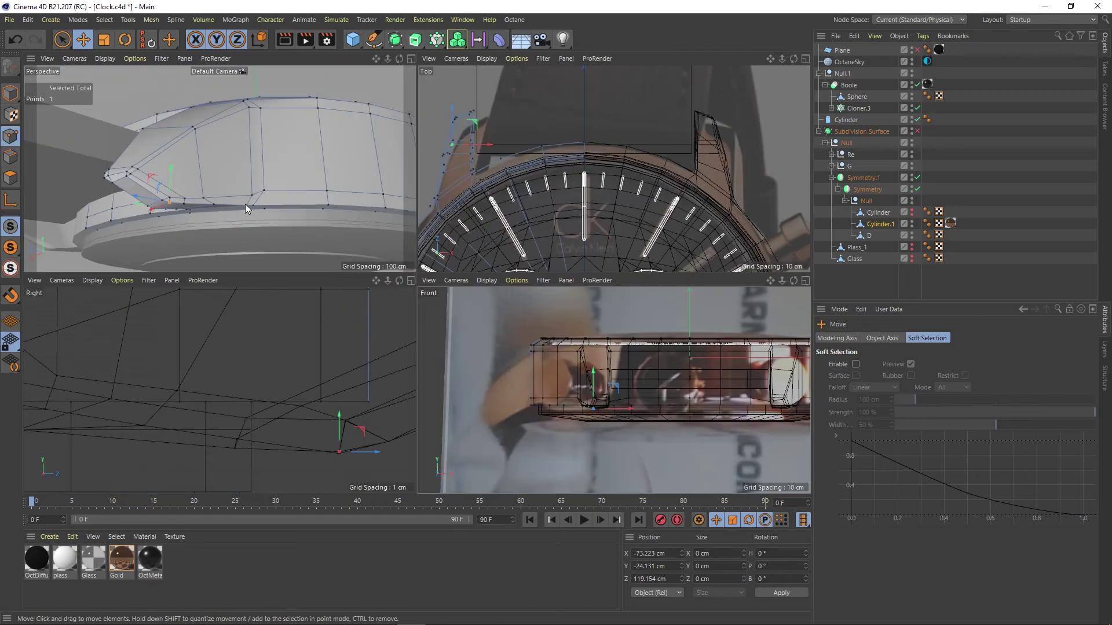
pyautogui.middleClick(245, 204)
pyautogui.keyDown('alt'); pyautogui.moveTo(391, 301); pyautogui.dragTo(399, 273); pyautogui.keyUp('alt')
pyautogui.keyDown('shift'); pyautogui.click(480, 345); pyautogui.keyUp('shift')
pyautogui.moveTo(480, 345)
pyautogui.keyDown('alt'); pyautogui.mouseDown()
pyautogui.moveTo(372, 310)
pyautogui.moveTo(349, 277)
pyautogui.moveTo(460, 357)
pyautogui.moveTo(408, 286)
pyautogui.moveTo(329, 318)
pyautogui.mouseUp(); pyautogui.keyUp('alt')
pyautogui.keyDown('shift'); pyautogui.click(407, 267); pyautogui.keyUp('shift')
pyautogui.keyDown('alt'); pyautogui.moveTo(475, 259); pyautogui.dragTo(557, 258); pyautogui.keyUp('alt')
# - Select more points at the lug tip and lower them in the Front view
pyautogui.press('F4')
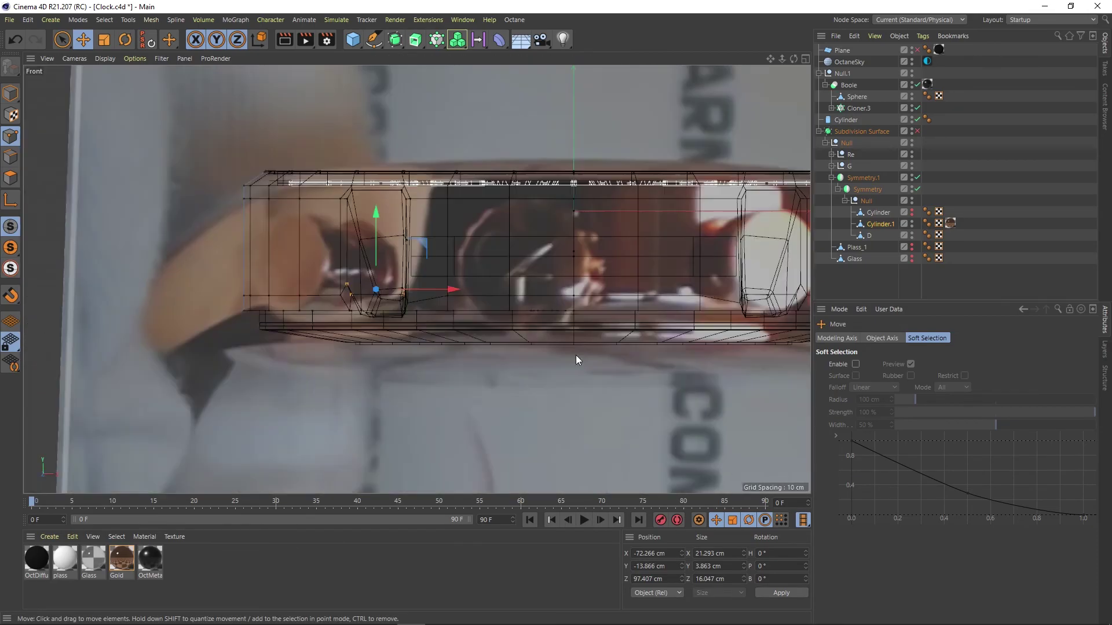
pyautogui.scroll(2, 576, 356)
pyautogui.scroll(2, 454, 287)
pyautogui.press('F1')
pyautogui.moveTo(417, 257)
pyautogui.keyDown('alt'); pyautogui.mouseDown()
pyautogui.moveTo(422, 336)
pyautogui.moveTo(656, 331)
pyautogui.moveTo(450, 264)
pyautogui.moveTo(309, 265)
pyautogui.moveTo(588, 310)
pyautogui.moveTo(327, 306)
pyautogui.moveTo(395, 225)
pyautogui.mouseUp(); pyautogui.keyUp('alt')
pyautogui.keyDown('shift'); pyautogui.click(374, 294); pyautogui.keyUp('shift')
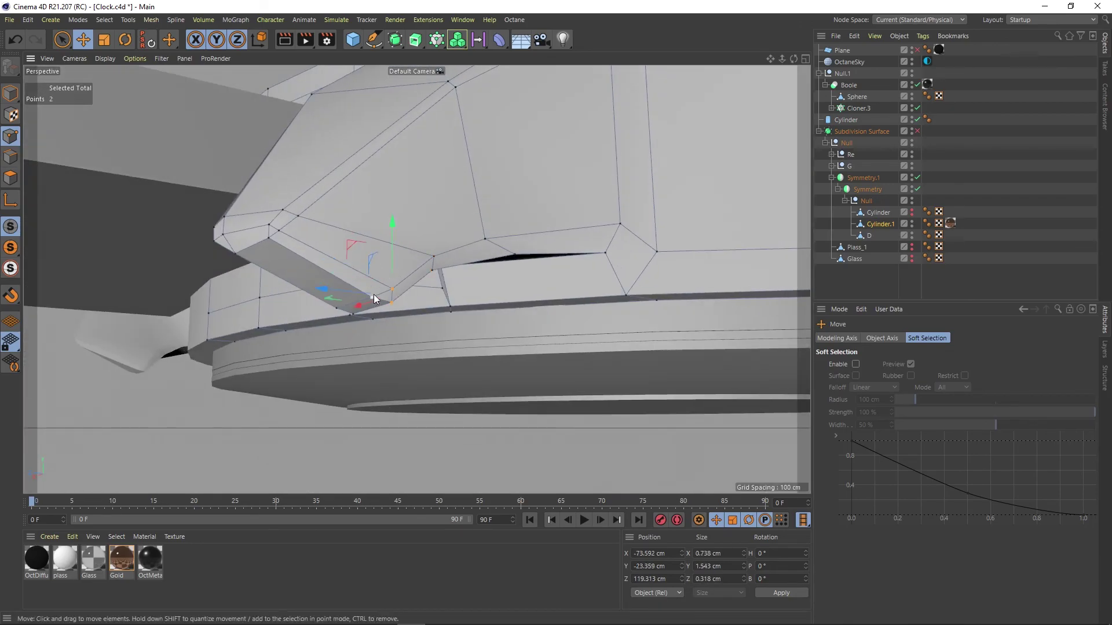
pyautogui.moveTo(374, 294)
pyautogui.keyDown('alt'); pyautogui.mouseDown()
pyautogui.moveTo(283, 297)
pyautogui.moveTo(210, 284)
pyautogui.moveTo(389, 193)
pyautogui.mouseUp(); pyautogui.keyUp('alt')
pyautogui.press('F5')
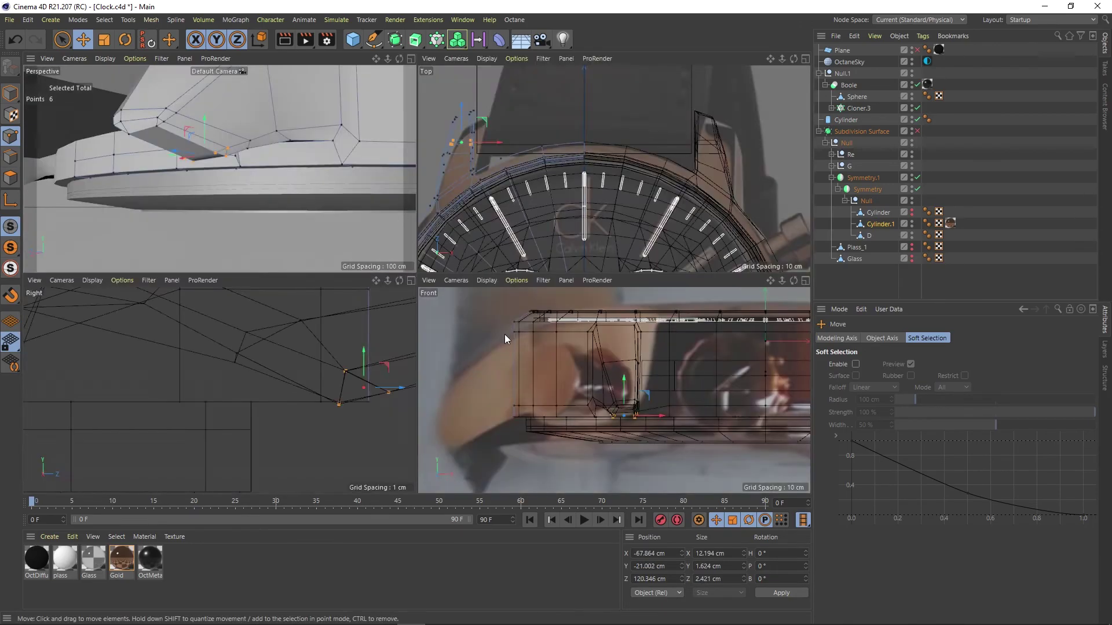
pyautogui.press('F4')
pyautogui.moveTo(422, 290); pyautogui.dragTo(421, 293)
# - Turn subdivision smoothing on to check the lowered lug against the reference, then off again
pyautogui.press('F1')
pyautogui.moveTo(252, 218)
pyautogui.keyDown('alt'); pyautogui.mouseDown()
pyautogui.moveTo(447, 265)
pyautogui.moveTo(380, 243)
pyautogui.moveTo(517, 203)
pyautogui.moveTo(377, 245)
pyautogui.moveTo(516, 234)
pyautogui.mouseUp(); pyautogui.keyUp('alt')
pyautogui.scroll(-2, 379, 242)
pyautogui.click(918, 131)
pyautogui.press('F4')
pyautogui.scroll(2, 474, 329)
pyautogui.press('F5')
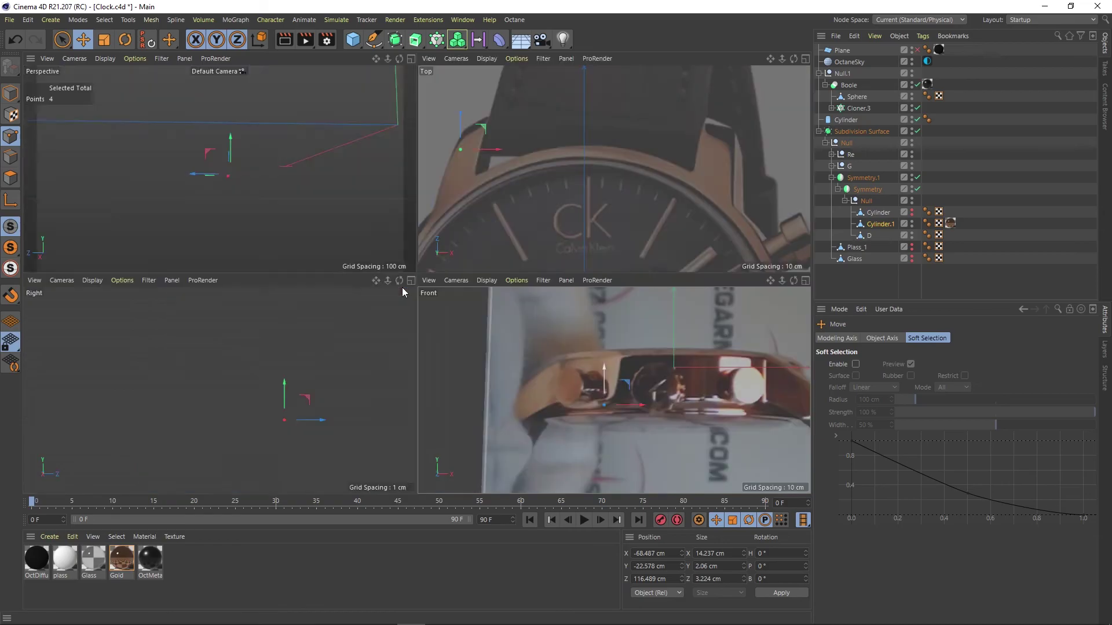
pyautogui.press('F1')
pyautogui.press('q')
# - Select a single point at the lug tip and move it to reshape the tip
pyautogui.moveTo(431, 319)
pyautogui.keyDown('alt'); pyautogui.mouseDown()
pyautogui.moveTo(441, 345)
pyautogui.moveTo(386, 289)
pyautogui.mouseUp(); pyautogui.keyUp('alt')
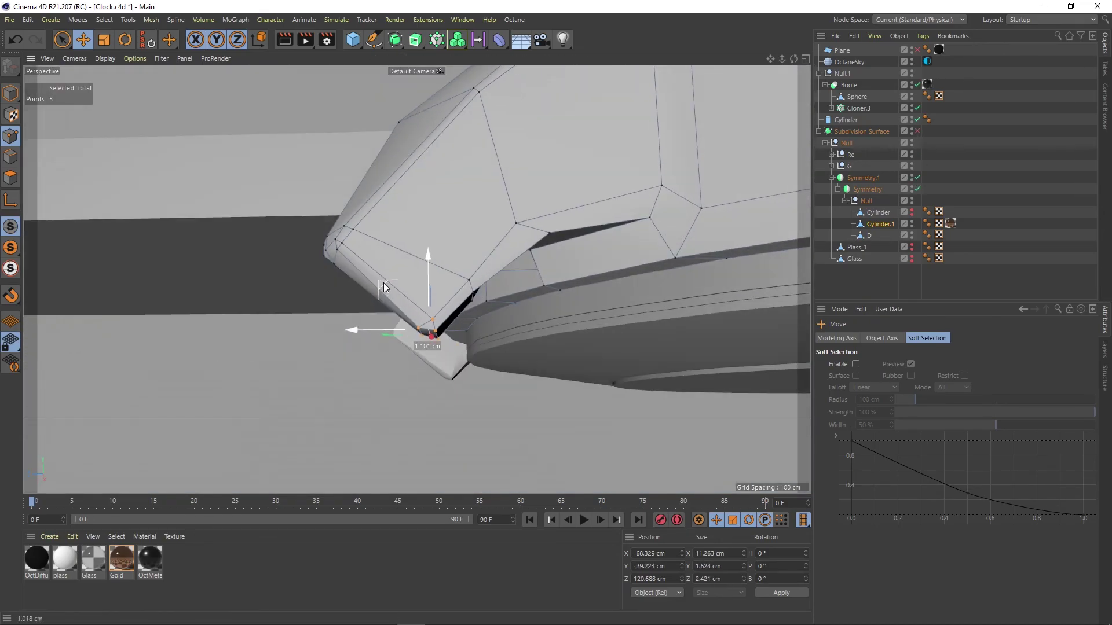
pyautogui.click(385, 290)
pyautogui.scroll(3, 383, 290)
pyautogui.click(402, 288)
pyautogui.press('F5')
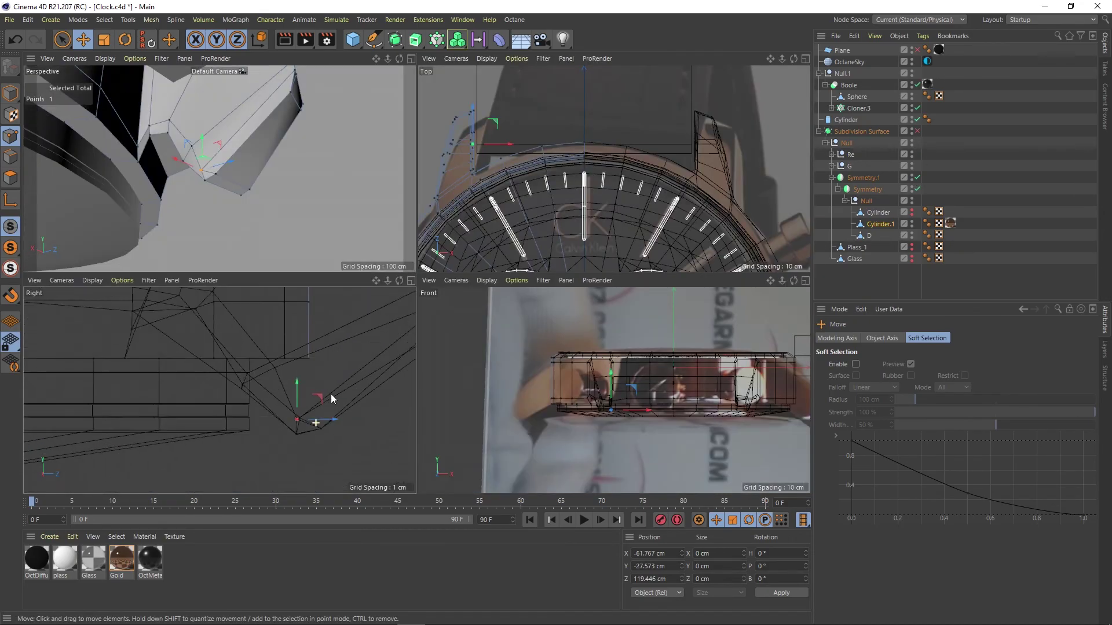
pyautogui.scroll(2, 331, 393)
pyautogui.scroll(2, 280, 444)
pyautogui.moveTo(280, 452); pyautogui.dragTo(404, 360)
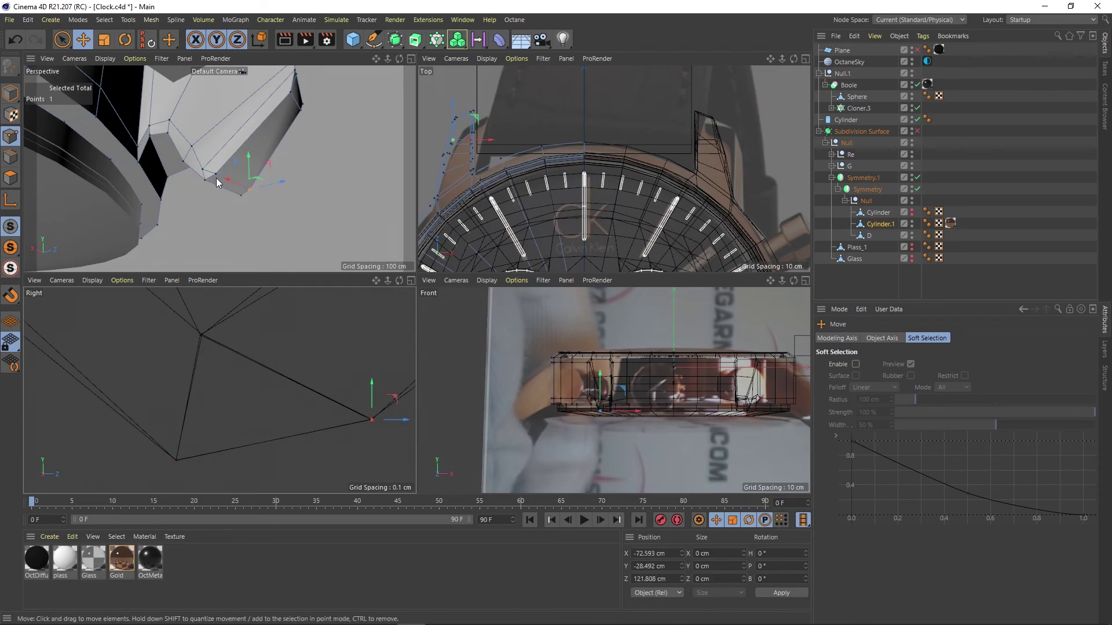
# - Select the points around the lug end in the four-view layout
pyautogui.press('F1')
pyautogui.scroll(3, 453, 303)
pyautogui.scroll(-3, 463, 313)
pyautogui.press('F5')
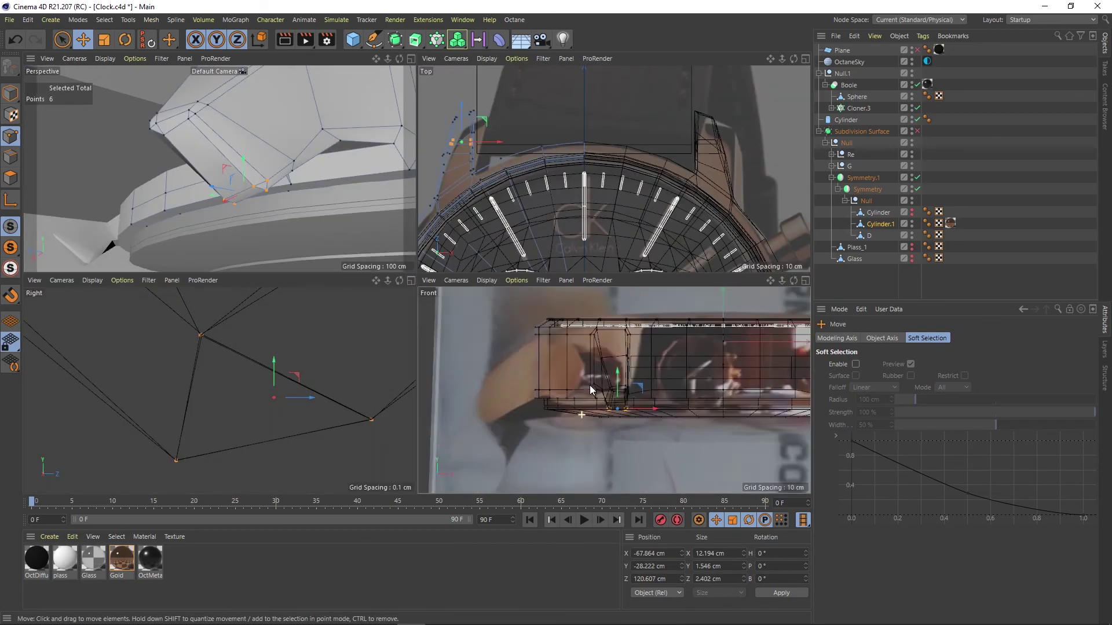
pyautogui.moveTo(589, 385); pyautogui.dragTo(658, 384)
pyautogui.press('F1')
# - Select one lug point and move it along the lug edge with smoothing on
pyautogui.moveTo(460, 277)
pyautogui.keyDown('alt'); pyautogui.mouseDown()
pyautogui.moveTo(662, 273)
pyautogui.moveTo(561, 303)
pyautogui.moveTo(264, 290)
pyautogui.moveTo(277, 213)
pyautogui.mouseUp(); pyautogui.keyUp('alt')
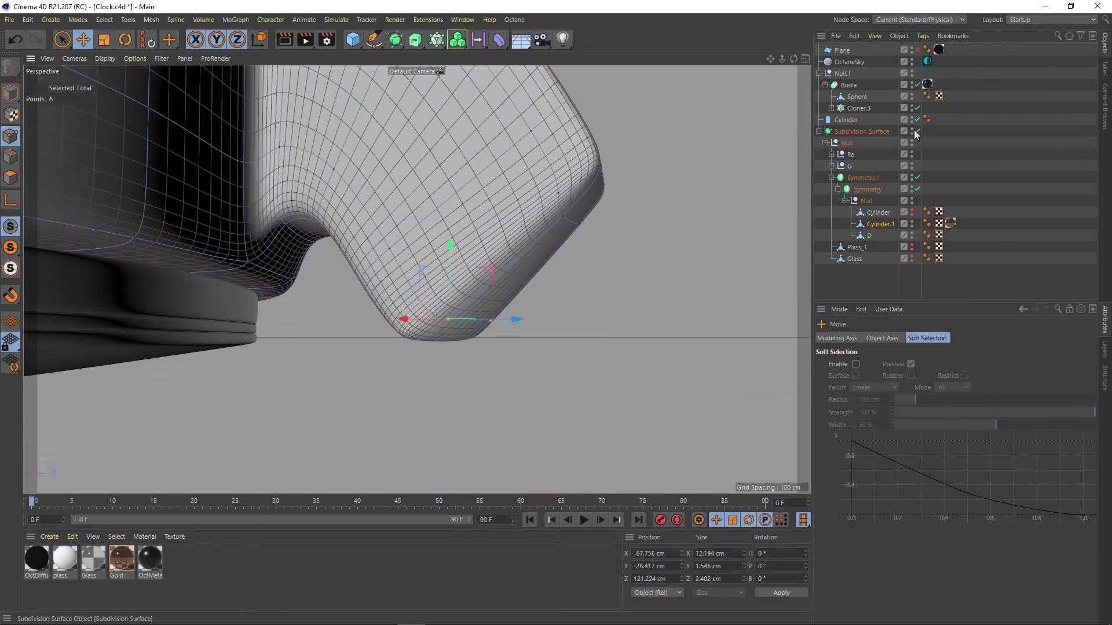
pyautogui.scroll(3, 277, 213)
pyautogui.click(303, 366)
pyautogui.moveTo(326, 313)
pyautogui.keyDown('alt'); pyautogui.mouseDown()
pyautogui.moveTo(287, 266)
pyautogui.moveTo(304, 265)
pyautogui.moveTo(211, 228)
pyautogui.mouseUp(); pyautogui.keyUp('alt')
pyautogui.click(917, 131)
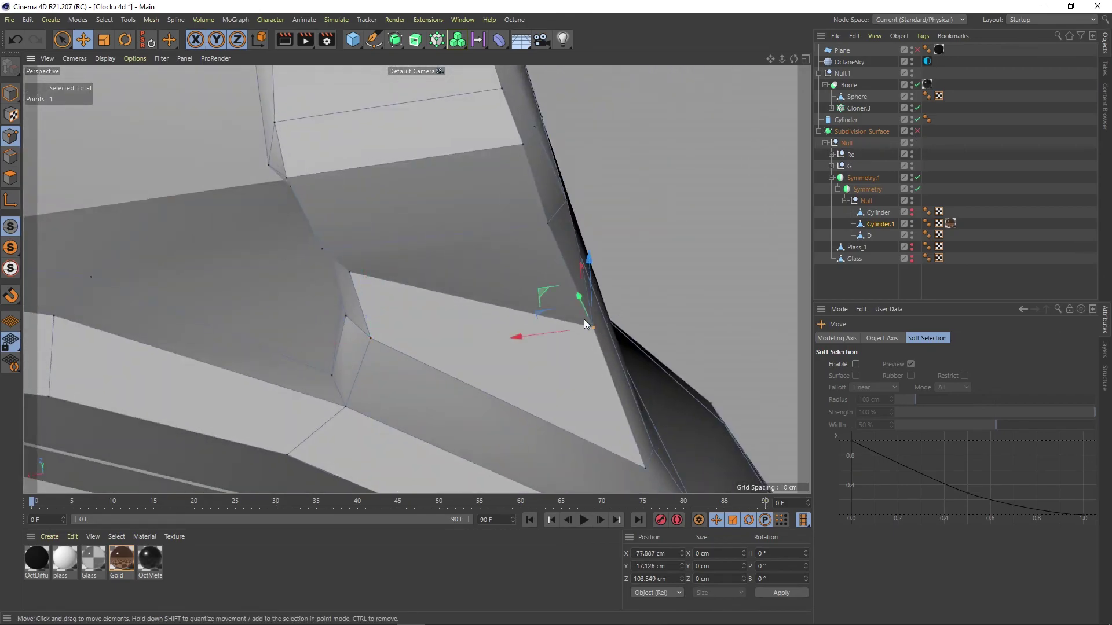
pyautogui.moveTo(356, 252)
pyautogui.keyDown('alt'); pyautogui.mouseDown()
pyautogui.moveTo(527, 282)
pyautogui.moveTo(505, 196)
pyautogui.moveTo(445, 238)
pyautogui.moveTo(468, 380)
pyautogui.moveTo(463, 291)
pyautogui.moveTo(509, 224)
pyautogui.moveTo(411, 293)
pyautogui.moveTo(491, 272)
pyautogui.moveTo(430, 273)
pyautogui.moveTo(705, 245)
pyautogui.moveTo(655, 253)
pyautogui.mouseUp(); pyautogui.keyUp('alt')
# - With smoothing off, raise and nudge the selected lug-tip point across the four views
pyautogui.press('q')
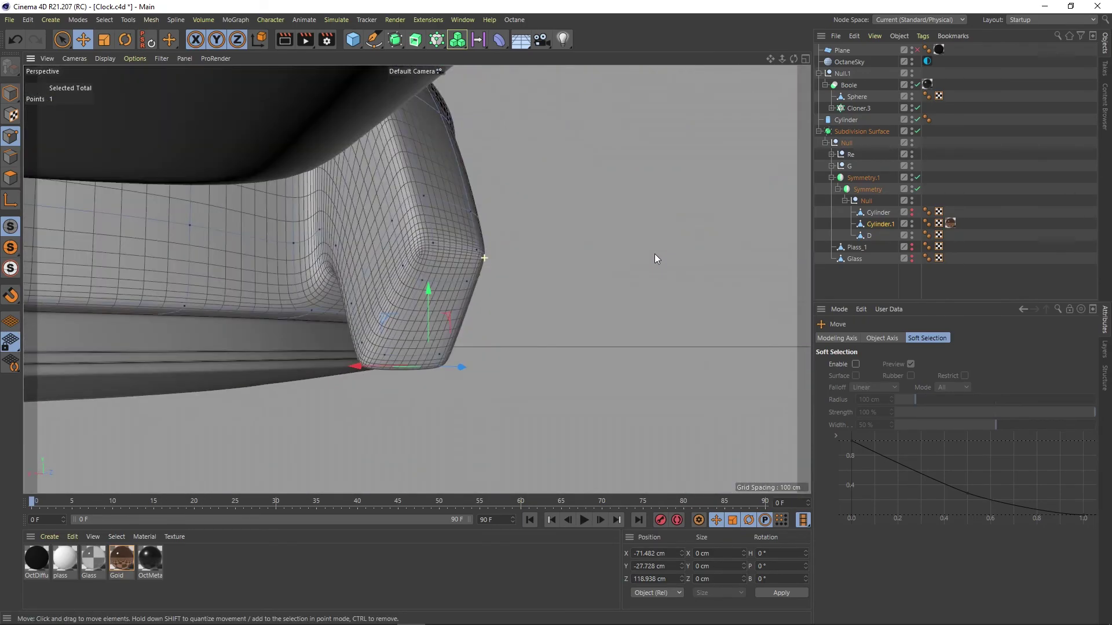
pyautogui.press('q')
pyautogui.moveTo(422, 151)
pyautogui.keyDown('alt'); pyautogui.mouseDown()
pyautogui.moveTo(301, 165)
pyautogui.moveTo(497, 297)
pyautogui.moveTo(488, 278)
pyautogui.moveTo(561, 263)
pyautogui.moveTo(579, 273)
pyautogui.mouseUp(); pyautogui.keyUp('alt')
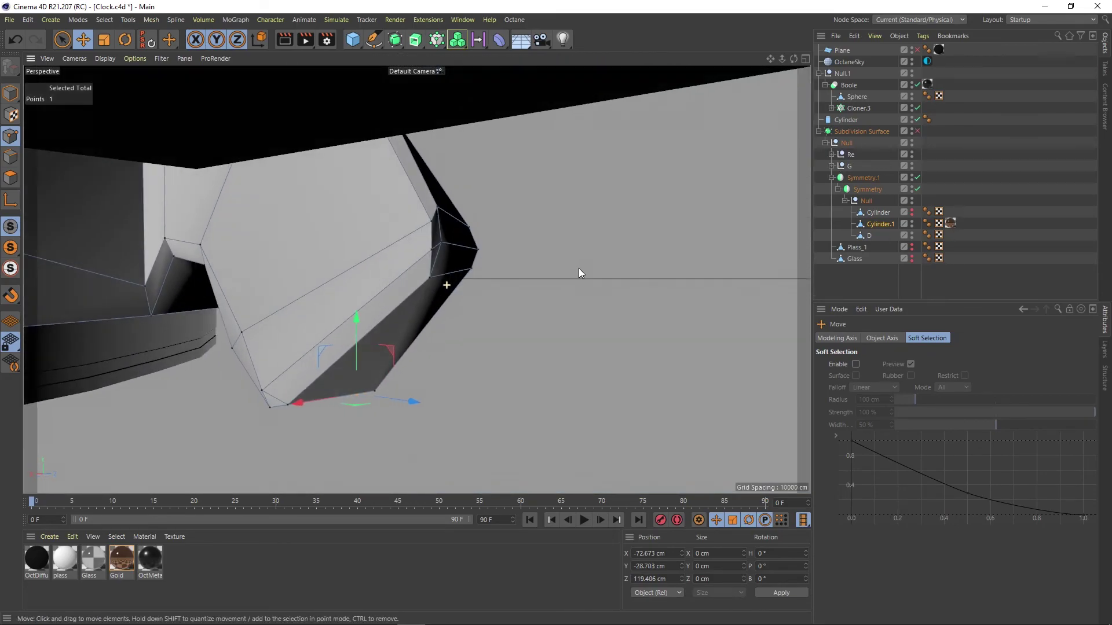
pyautogui.middleClick(405, 275)
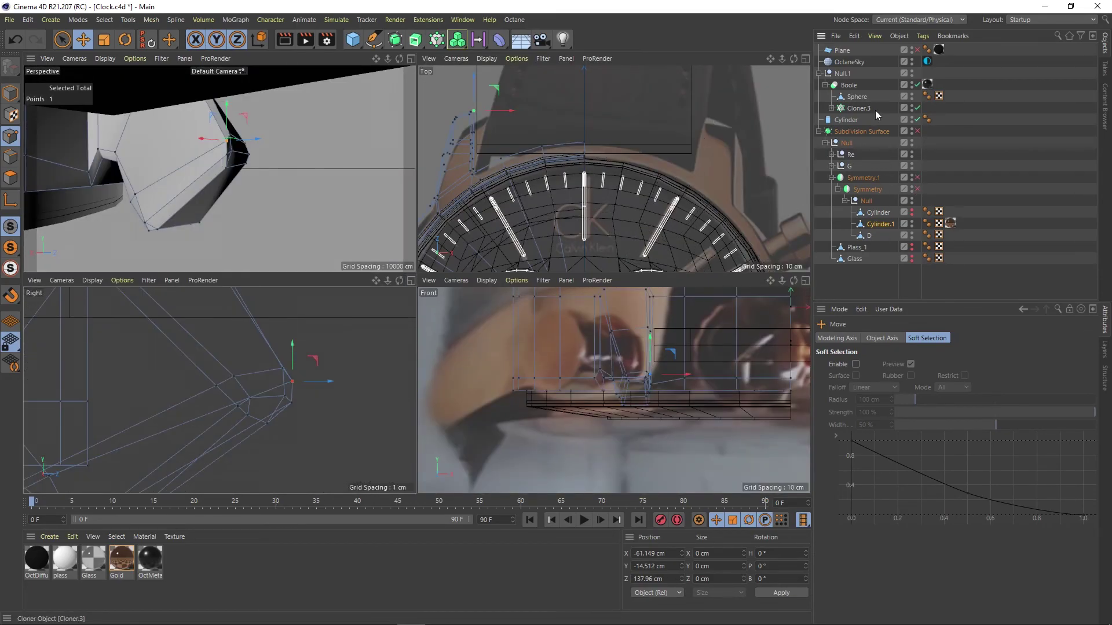
pyautogui.moveTo(243, 174)
pyautogui.keyDown('alt'); pyautogui.mouseDown()
pyautogui.moveTo(255, 211)
pyautogui.moveTo(297, 179)
pyautogui.moveTo(165, 184)
pyautogui.moveTo(261, 197)
pyautogui.moveTo(272, 226)
pyautogui.moveTo(228, 217)
pyautogui.moveTo(292, 178)
pyautogui.moveTo(404, 153)
pyautogui.moveTo(318, 223)
pyautogui.moveTo(271, 221)
pyautogui.mouseUp(); pyautogui.keyUp('alt')
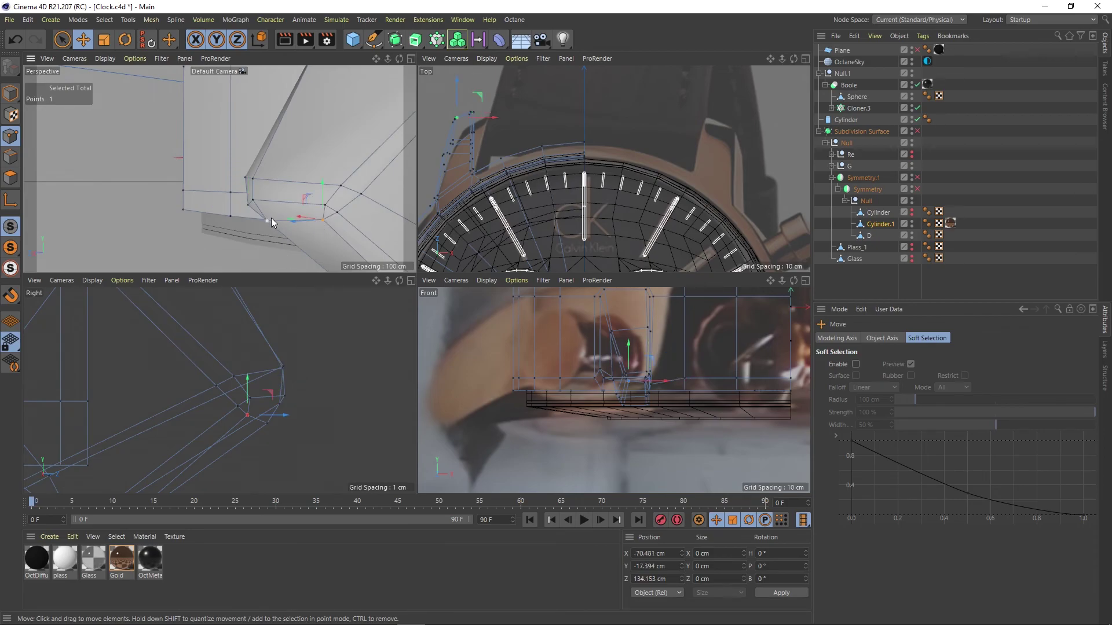
pyautogui.moveTo(266, 406); pyautogui.dragTo(254, 399)
pyautogui.moveTo(315, 211)
pyautogui.mouseDown()
pyautogui.moveTo(333, 209)
pyautogui.moveTo(268, 194)
pyautogui.moveTo(330, 207)
pyautogui.moveTo(332, 196)
pyautogui.moveTo(277, 193)
pyautogui.moveTo(336, 186)
pyautogui.moveTo(255, 158)
pyautogui.moveTo(234, 218)
pyautogui.moveTo(103, 238)
pyautogui.moveTo(350, 214)
pyautogui.mouseUp()
pyautogui.moveTo(275, 216)
pyautogui.keyDown('alt'); pyautogui.mouseDown()
pyautogui.moveTo(269, 356)
pyautogui.moveTo(267, 327)
pyautogui.mouseUp(); pyautogui.keyUp('alt')
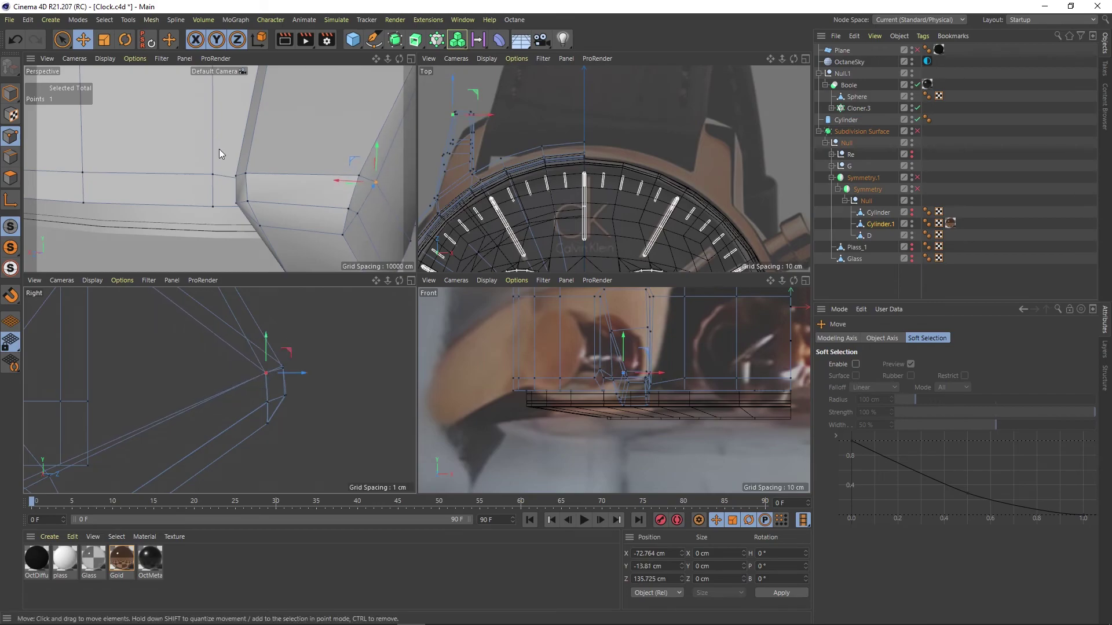
# - Select another lug point and raise it slightly in the side view
pyautogui.moveTo(219, 148)
pyautogui.keyDown('alt'); pyautogui.mouseDown()
pyautogui.moveTo(126, 190)
pyautogui.moveTo(176, 165)
pyautogui.mouseUp(); pyautogui.keyUp('alt')
pyautogui.scroll(-5, 212, 340)
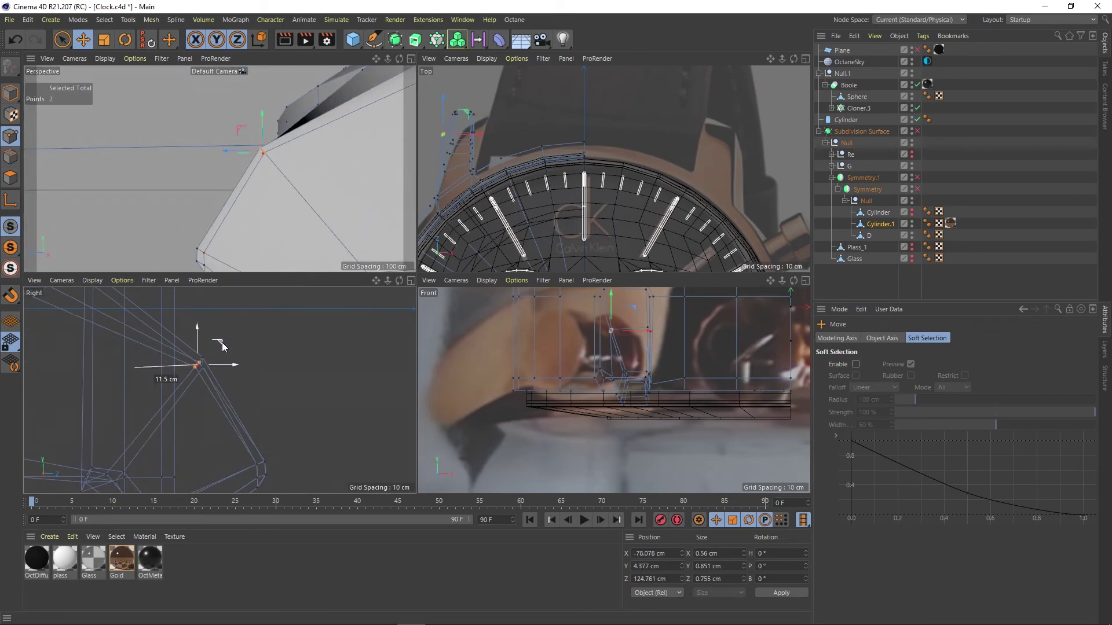
pyautogui.moveTo(223, 345); pyautogui.dragTo(225, 339)
pyautogui.keyDown('alt'); pyautogui.moveTo(395, 185); pyautogui.dragTo(220, 167); pyautogui.keyUp('alt')
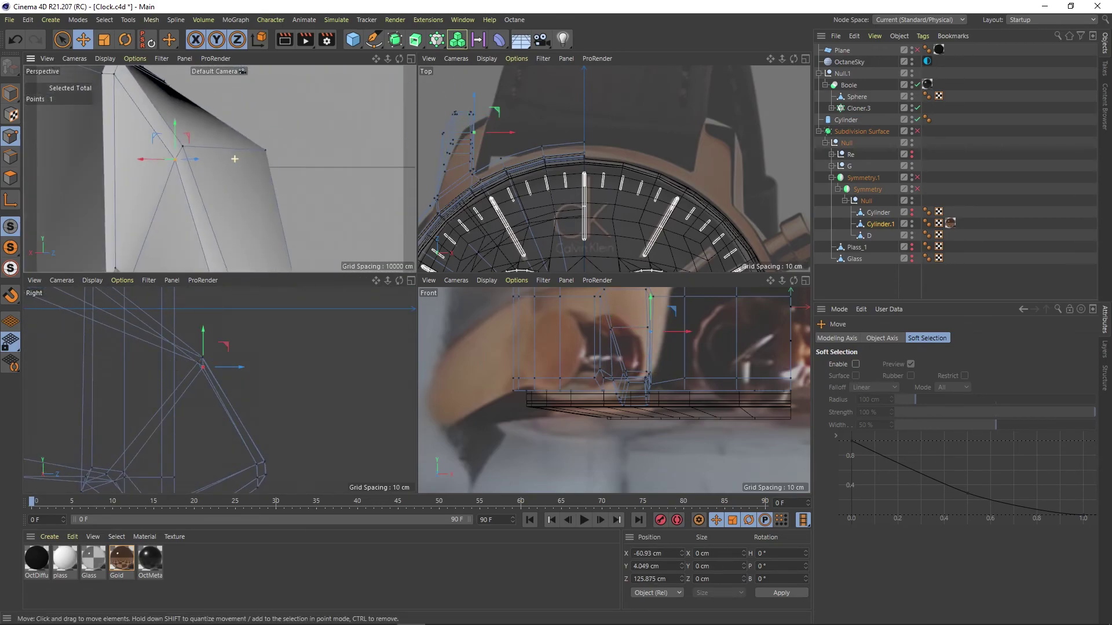
pyautogui.keyDown('alt'); pyautogui.moveTo(249, 172); pyautogui.dragTo(178, 178); pyautogui.keyUp('alt')
# - Slide an edge along the lug with the Slide tool, then preview the smoothed result
pyautogui.middleClick(196, 176)
pyautogui.keyDown('alt'); pyautogui.moveTo(441, 320); pyautogui.dragTo(670, 272); pyautogui.keyUp('alt')
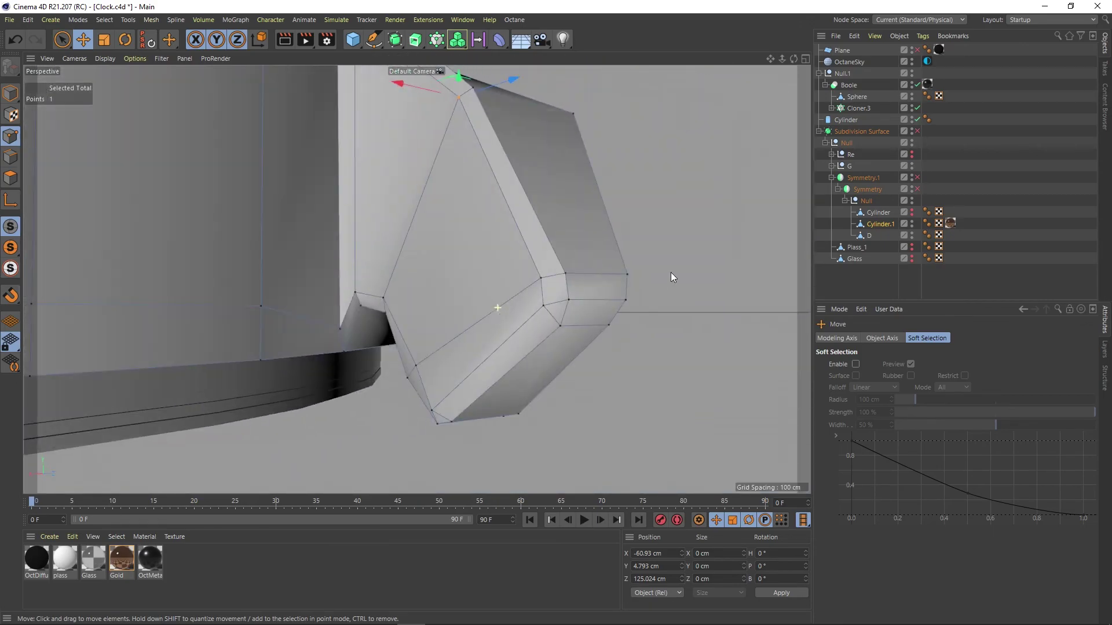
pyautogui.rightClick(560, 262)
pyautogui.click(594, 438)
pyautogui.keyDown('alt'); pyautogui.moveTo(568, 273); pyautogui.dragTo(715, 310); pyautogui.keyUp('alt')
pyautogui.click(917, 131)
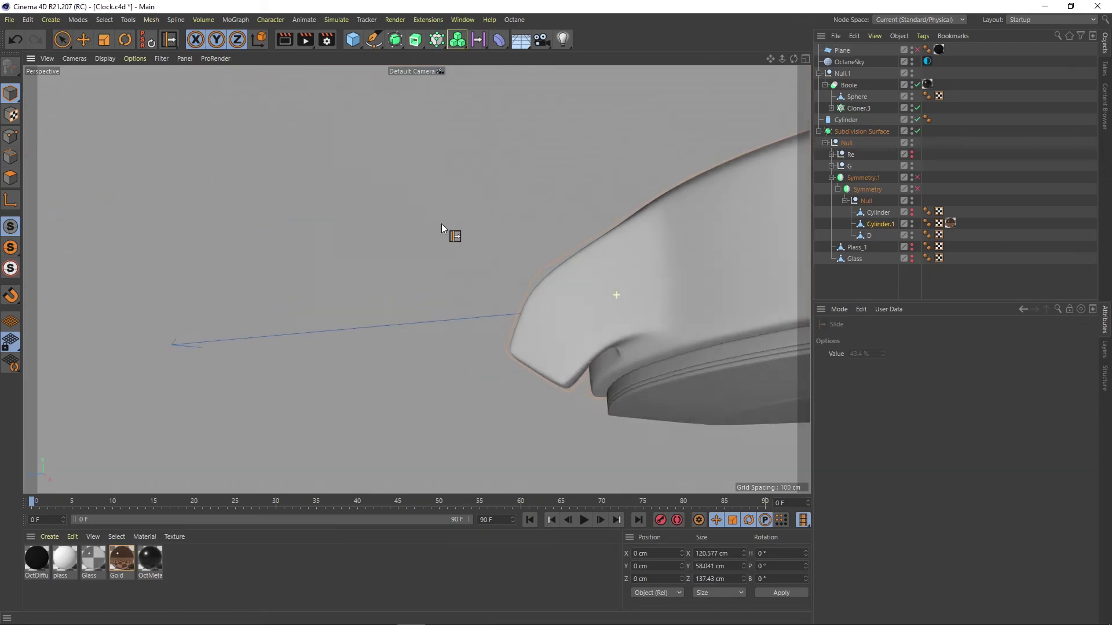
pyautogui.moveTo(445, 231)
pyautogui.keyDown('alt'); pyautogui.mouseDown()
pyautogui.moveTo(532, 281)
pyautogui.moveTo(541, 167)
pyautogui.mouseUp(); pyautogui.keyUp('alt')
# - Select points along the lug's top edge and rounded corner, toggling subdivision to see the cage
pyautogui.press('e')
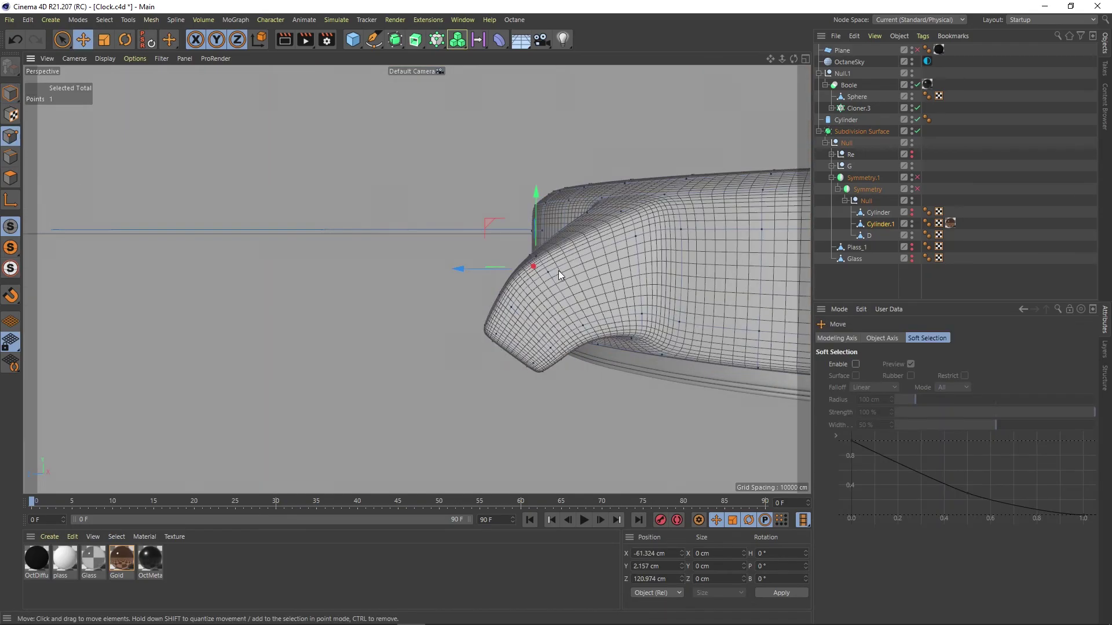
pyautogui.click(917, 131)
pyautogui.click(539, 262)
pyautogui.moveTo(859, 161)
pyautogui.keyDown('alt'); pyautogui.mouseDown()
pyautogui.moveTo(541, 263)
pyautogui.moveTo(469, 232)
pyautogui.mouseUp(); pyautogui.keyUp('alt')
pyautogui.keyDown('shift'); pyautogui.click(482, 241); pyautogui.keyUp('shift')
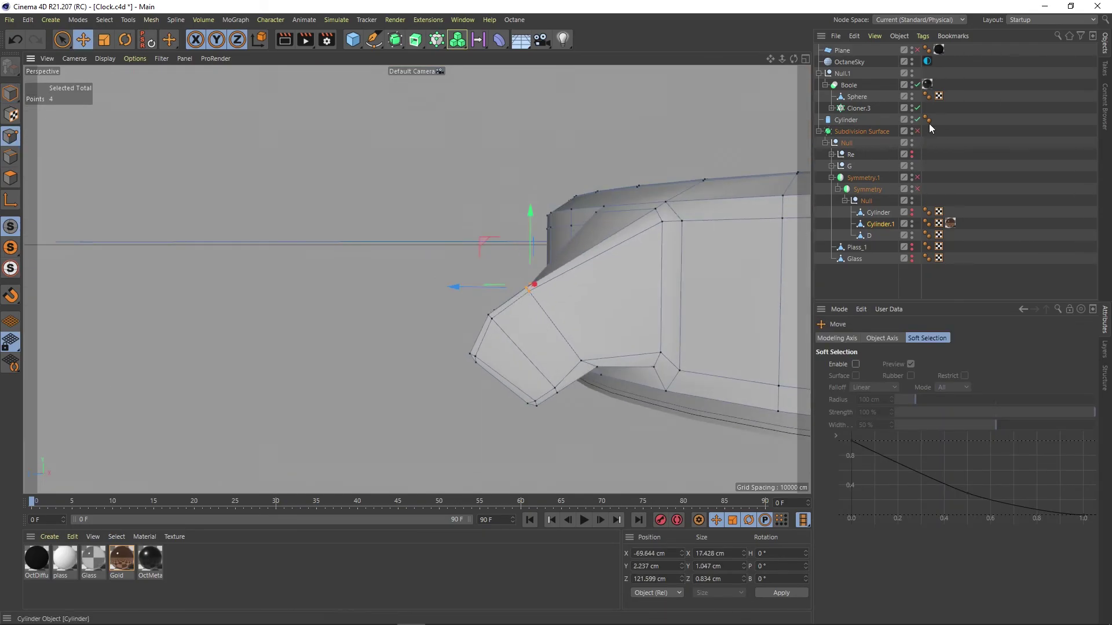
pyautogui.press('q')
pyautogui.moveTo(606, 358)
pyautogui.keyDown('alt'); pyautogui.mouseDown()
pyautogui.moveTo(700, 352)
pyautogui.moveTo(451, 283)
pyautogui.moveTo(519, 255)
pyautogui.mouseUp(); pyautogui.keyUp('alt')
pyautogui.scroll(3, 424, 299)
pyautogui.moveTo(424, 299)
pyautogui.keyDown('alt'); pyautogui.mouseDown()
pyautogui.moveTo(508, 345)
pyautogui.moveTo(495, 314)
pyautogui.mouseUp(); pyautogui.keyUp('alt')
pyautogui.keyDown('ctrl'); pyautogui.click(508, 345); pyautogui.keyUp('ctrl')
pyautogui.moveTo(558, 299)
pyautogui.keyDown('alt'); pyautogui.mouseDown()
pyautogui.moveTo(589, 360)
pyautogui.moveTo(492, 356)
pyautogui.mouseUp(); pyautogui.keyUp('alt')
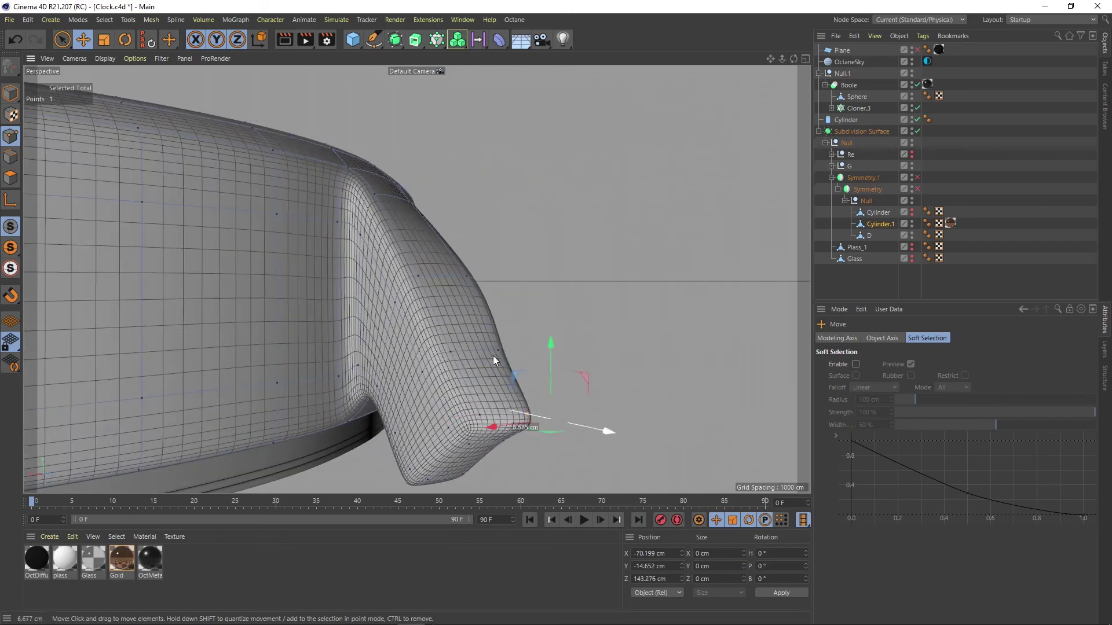
pyautogui.scroll(3, 476, 422)
pyautogui.scroll(5, 494, 401)
# - Select two corner points of the unsmoothed lug cage and inspect them in perspective
pyautogui.press('q')
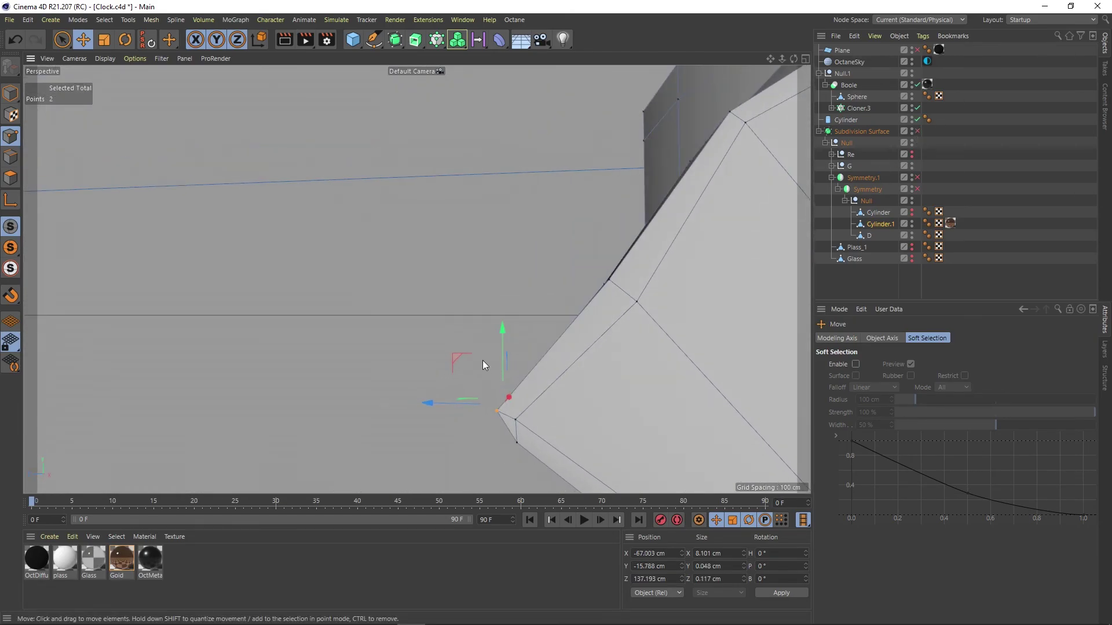
pyautogui.keyDown('ctrl'); pyautogui.click(541, 393); pyautogui.keyUp('ctrl')
pyautogui.scroll(3, 562, 352)
pyautogui.keyDown('shift'); pyautogui.click(586, 394); pyautogui.keyUp('shift')
pyautogui.middleClick(558, 376)
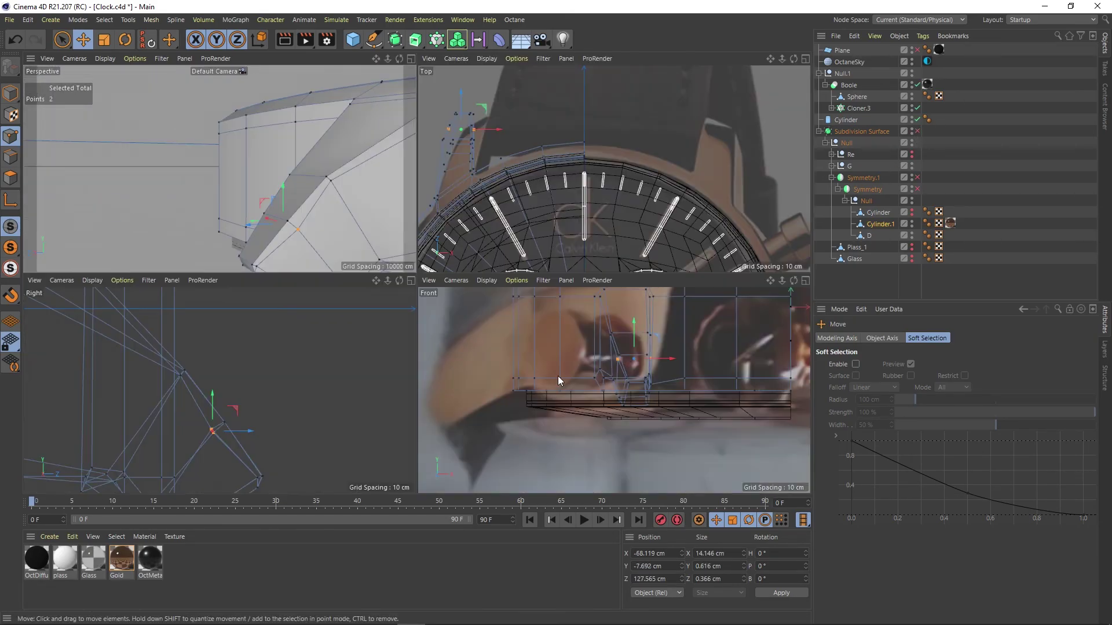
pyautogui.middleClick(301, 215)
pyautogui.moveTo(623, 404)
pyautogui.keyDown('alt'); pyautogui.mouseDown()
pyautogui.moveTo(621, 308)
pyautogui.moveTo(544, 407)
pyautogui.mouseUp(); pyautogui.keyUp('alt')
pyautogui.scroll(2, 522, 433)
pyautogui.scroll(-2, 549, 380)
pyautogui.scroll(-3, 553, 335)
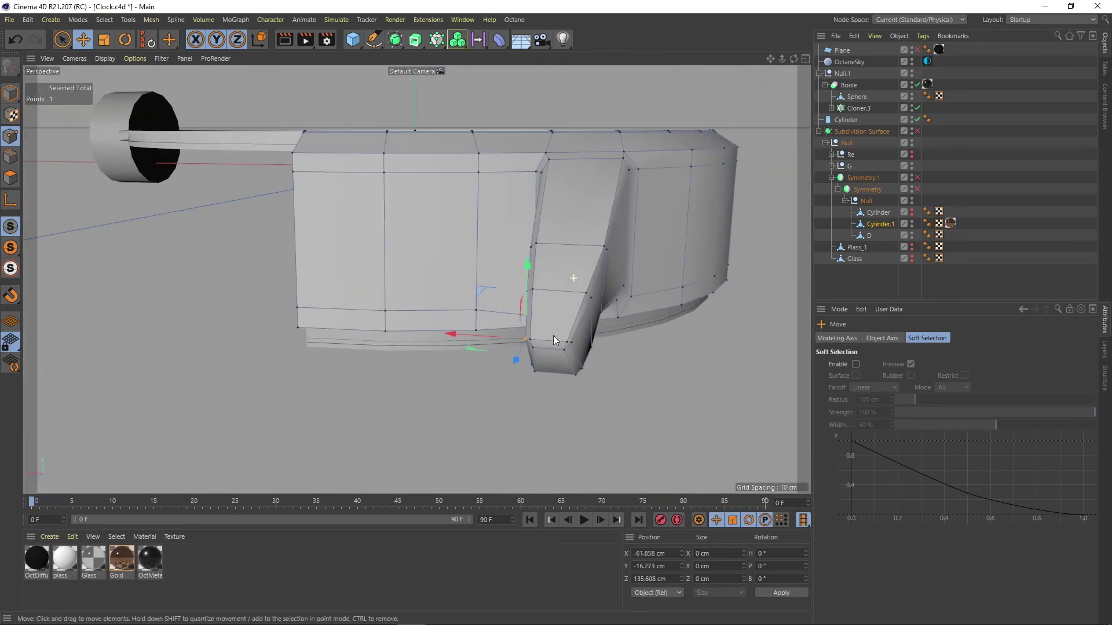
pyautogui.press('q')
pyautogui.moveTo(553, 335)
pyautogui.keyDown('alt'); pyautogui.mouseDown()
pyautogui.moveTo(378, 223)
pyautogui.moveTo(626, 315)
pyautogui.moveTo(423, 273)
pyautogui.moveTo(529, 248)
pyautogui.mouseUp(); pyautogui.keyUp('alt')
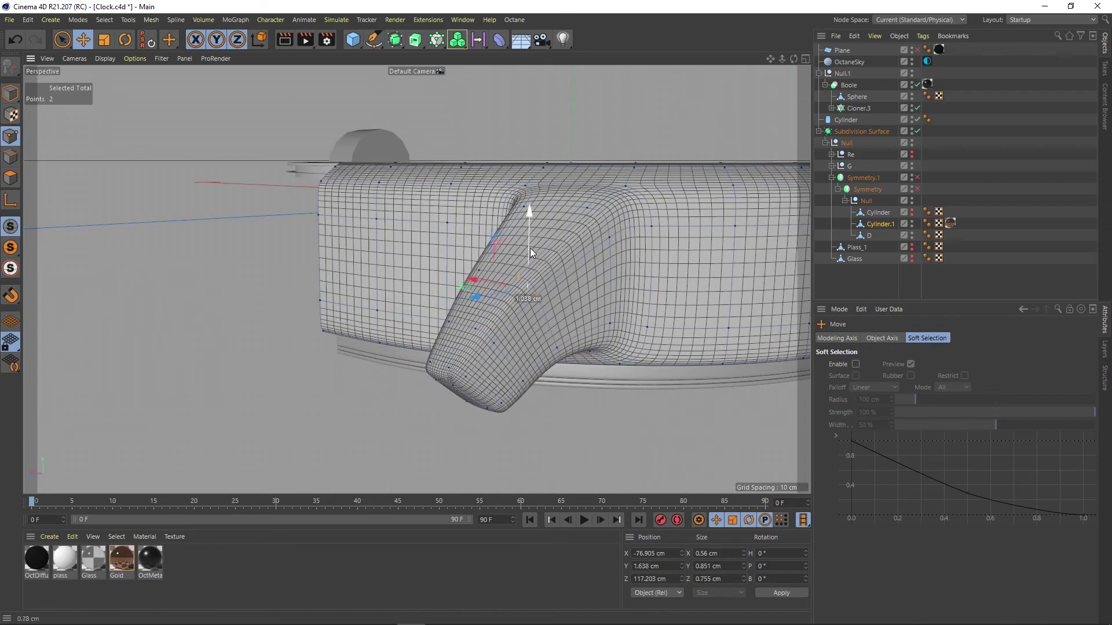
# - Shift the selected lug points outward in the Top view
pyautogui.press('q')
pyautogui.middleClick(468, 249)
pyautogui.middleClick(347, 231)
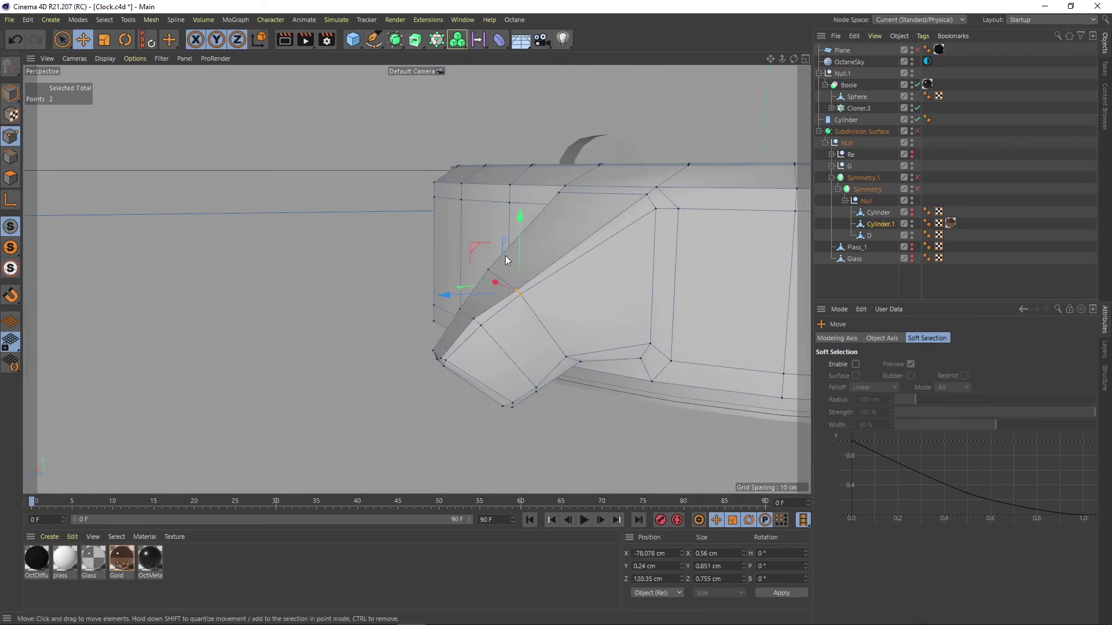
pyautogui.middleClick(505, 255)
pyautogui.middleClick(249, 220)
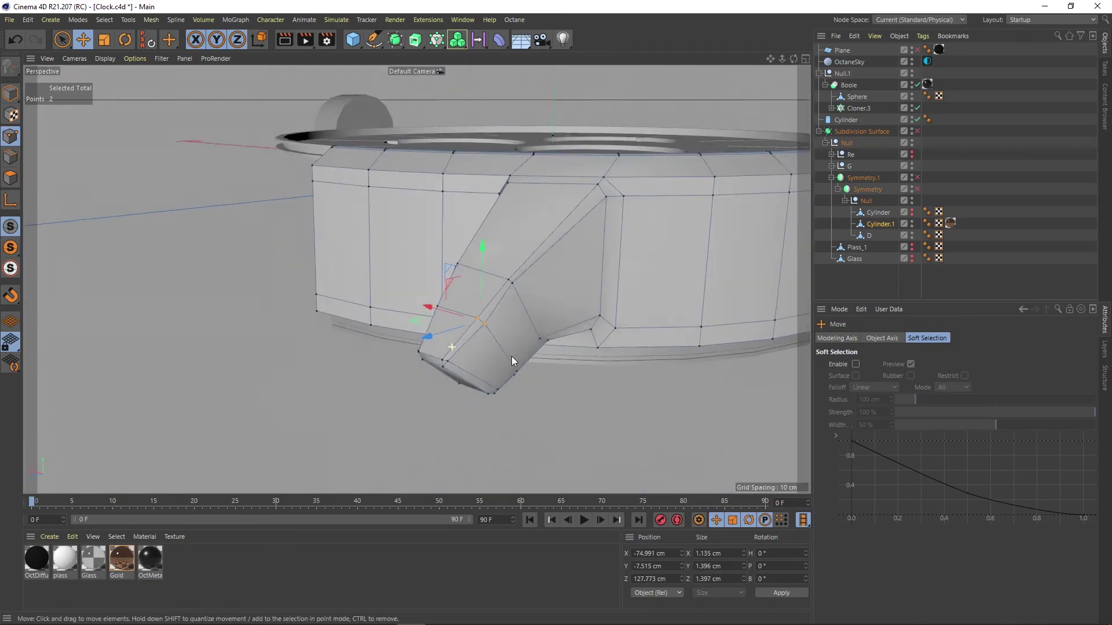
pyautogui.keyDown('alt'); pyautogui.moveTo(512, 357); pyautogui.dragTo(519, 395); pyautogui.keyUp('alt')
pyautogui.click(917, 131)
pyautogui.press('F2')
pyautogui.scroll(5, 311, 221)
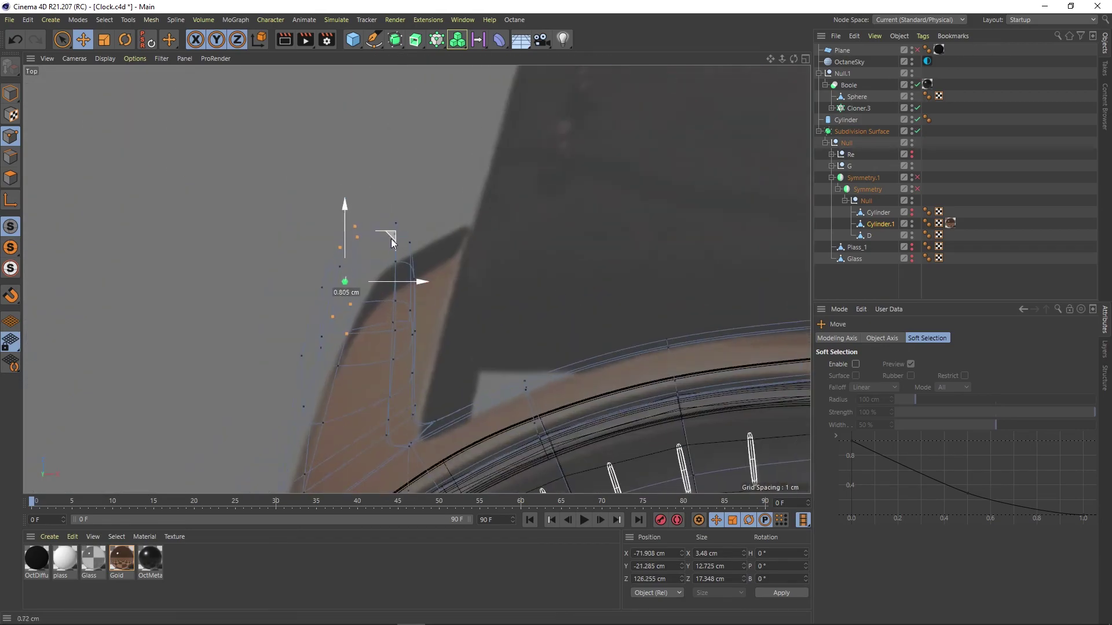
pyautogui.moveTo(391, 239); pyautogui.dragTo(380, 273)
pyautogui.press('F1')
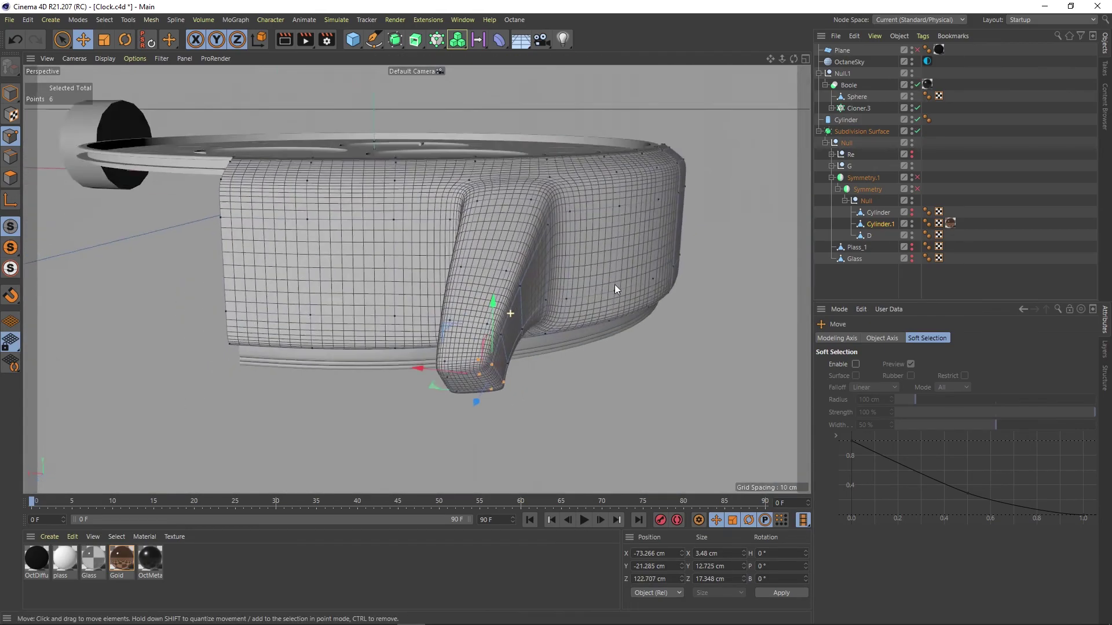
# - Move the two selected points to reshape the lug corner, previewing the smoothed result
pyautogui.keyDown('alt'); pyautogui.moveTo(614, 284); pyautogui.dragTo(442, 387); pyautogui.keyUp('alt')
pyautogui.click(918, 131)
pyautogui.keyDown('alt'); pyautogui.moveTo(579, 290); pyautogui.dragTo(509, 339); pyautogui.keyUp('alt')
pyautogui.scroll(5, 431, 352)
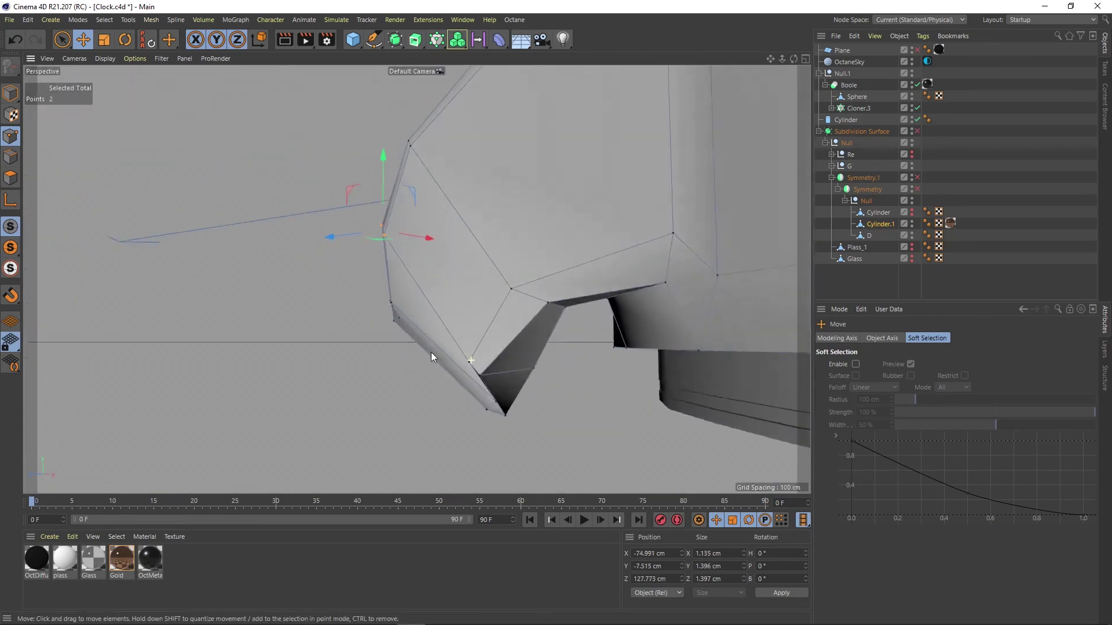
pyautogui.keyDown('alt'); pyautogui.moveTo(431, 352); pyautogui.dragTo(540, 315); pyautogui.keyUp('alt')
pyautogui.press('q')
pyautogui.press('q')
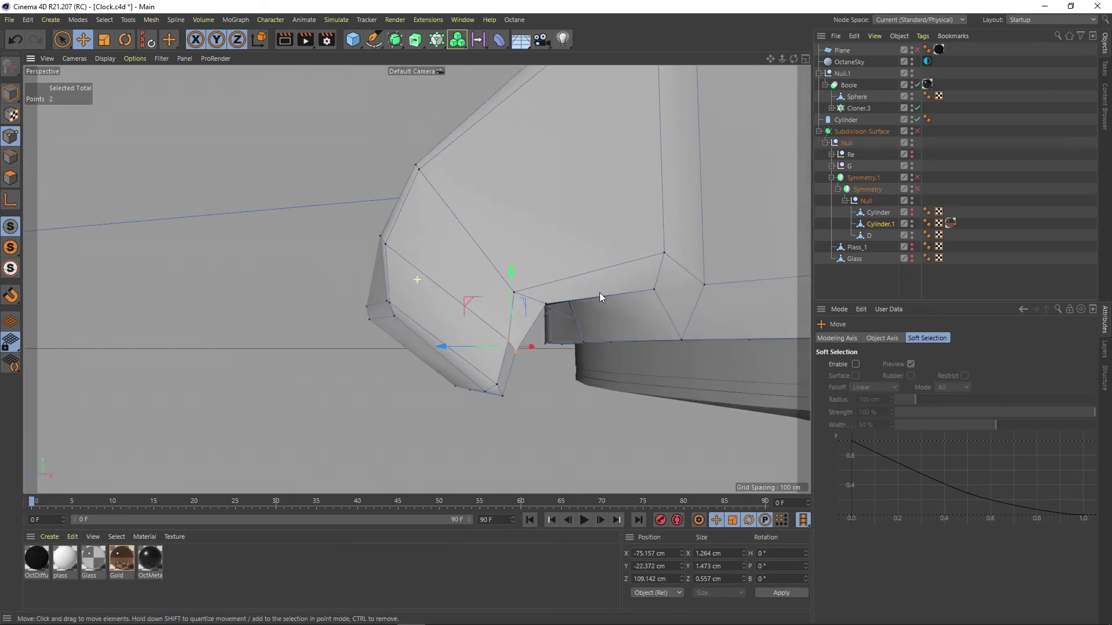
pyautogui.keyDown('alt'); pyautogui.moveTo(599, 293); pyautogui.dragTo(502, 296); pyautogui.keyUp('alt')
pyautogui.moveTo(602, 231)
pyautogui.keyDown('alt'); pyautogui.mouseDown()
pyautogui.moveTo(641, 287)
pyautogui.moveTo(524, 300)
pyautogui.moveTo(505, 335)
pyautogui.mouseUp(); pyautogui.keyUp('alt')
pyautogui.press('q')
pyautogui.scroll(-3, 505, 335)
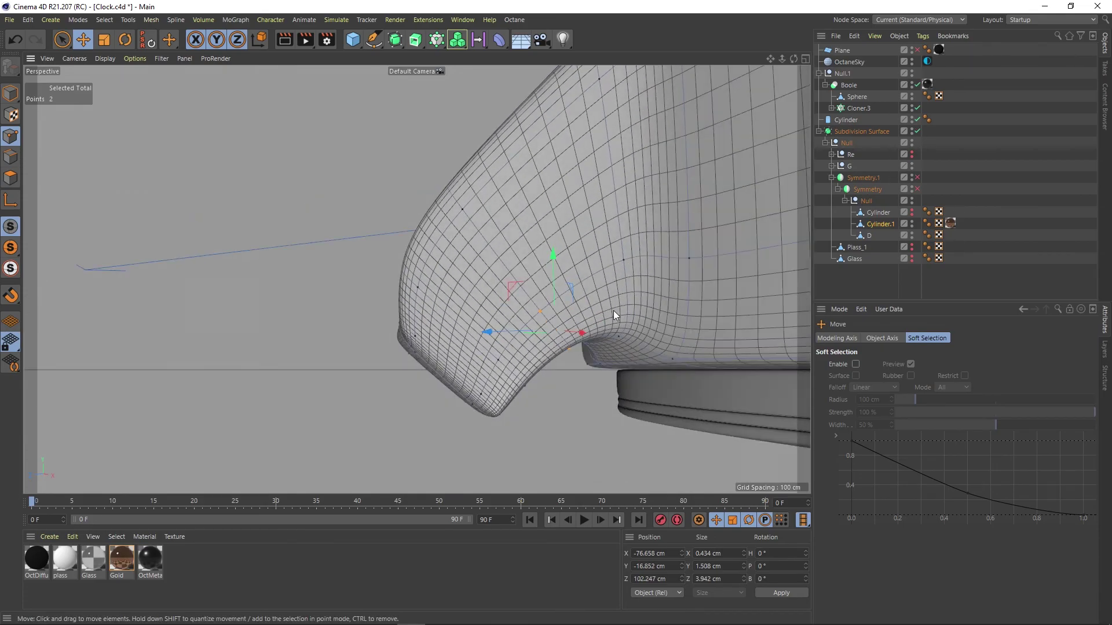
pyautogui.moveTo(613, 301)
pyautogui.keyDown('alt'); pyautogui.mouseDown()
pyautogui.moveTo(527, 301)
pyautogui.moveTo(447, 333)
pyautogui.mouseUp(); pyautogui.keyUp('alt')
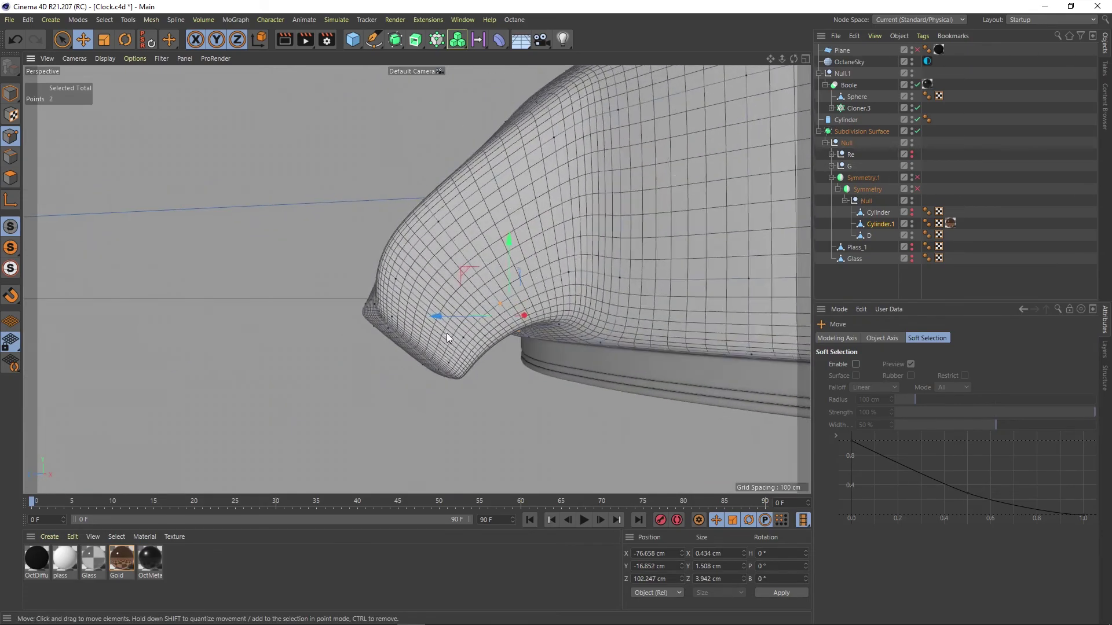
# - Select a single lug edge point and move it to tighten the lug corner
pyautogui.middleClick(274, 386)
pyautogui.middleClick(399, 231)
pyautogui.press('q')
pyautogui.scroll(3, 392, 238)
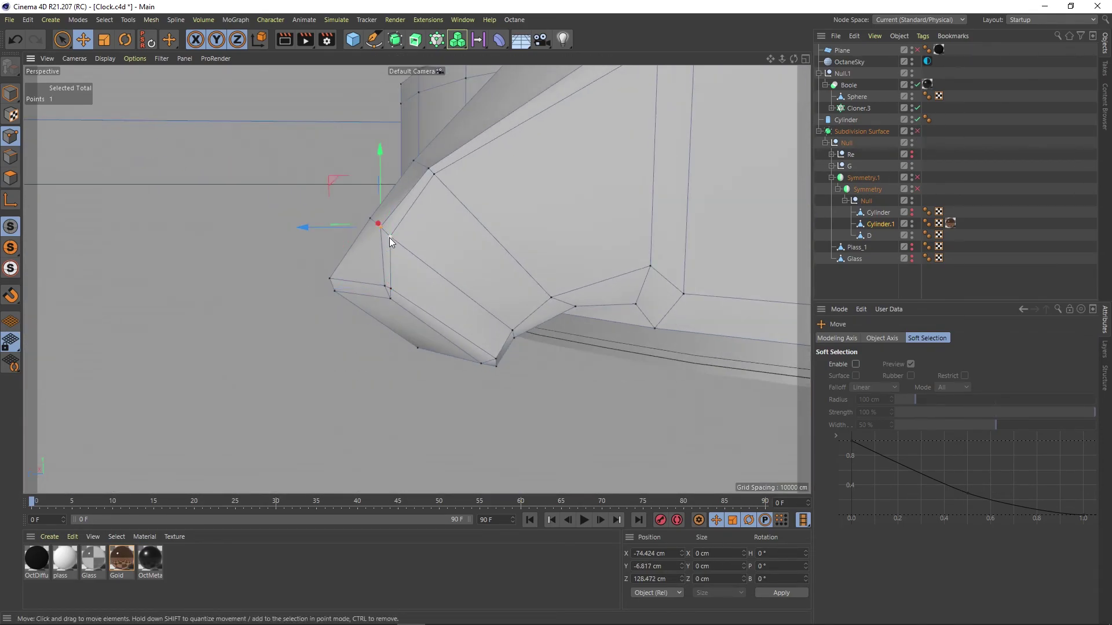
pyautogui.moveTo(428, 168)
pyautogui.keyDown('alt'); pyautogui.mouseDown()
pyautogui.moveTo(506, 155)
pyautogui.moveTo(440, 230)
pyautogui.mouseUp(); pyautogui.keyUp('alt')
pyautogui.click(427, 240)
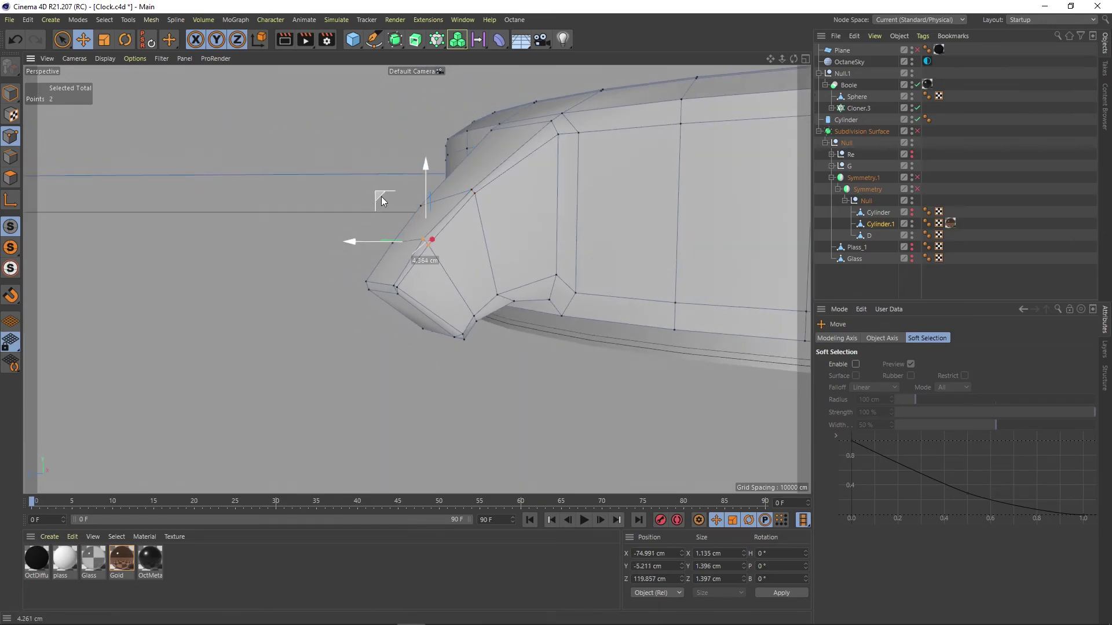
pyautogui.moveTo(379, 198)
pyautogui.keyDown('alt'); pyautogui.mouseDown()
pyautogui.moveTo(454, 249)
pyautogui.moveTo(470, 245)
pyautogui.mouseUp(); pyautogui.keyUp('alt')
pyautogui.moveTo(547, 270)
pyautogui.keyDown('alt'); pyautogui.mouseDown()
pyautogui.moveTo(624, 251)
pyautogui.moveTo(448, 267)
pyautogui.mouseUp(); pyautogui.keyUp('alt')
pyautogui.scroll(2, 464, 255)
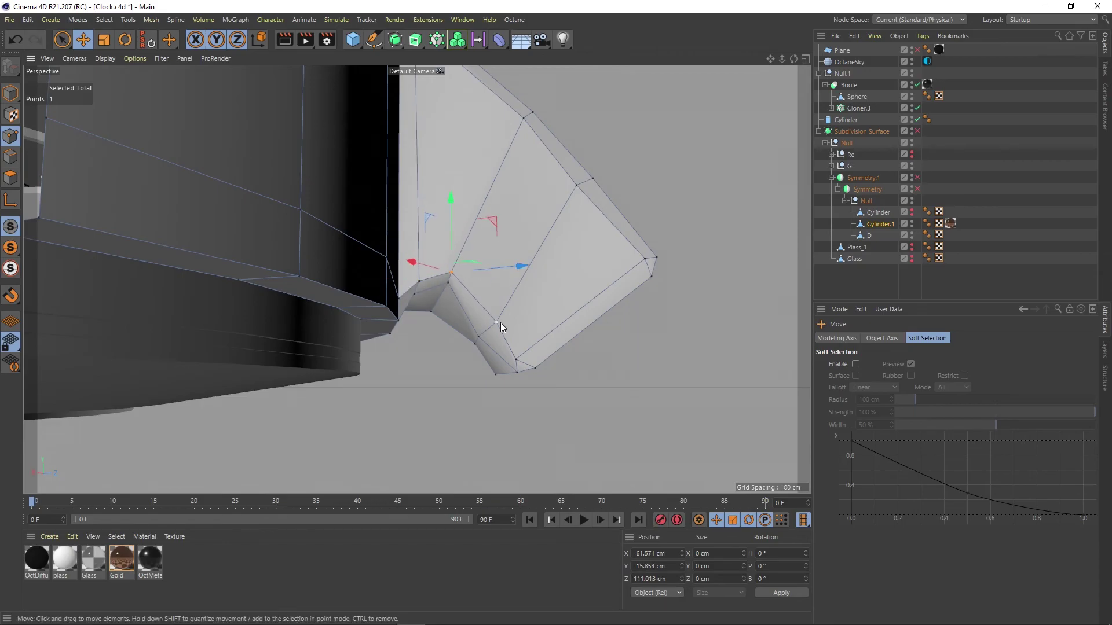
pyautogui.moveTo(501, 322); pyautogui.dragTo(538, 265)
pyautogui.middleClick(539, 265)
pyautogui.middleClick(273, 172)
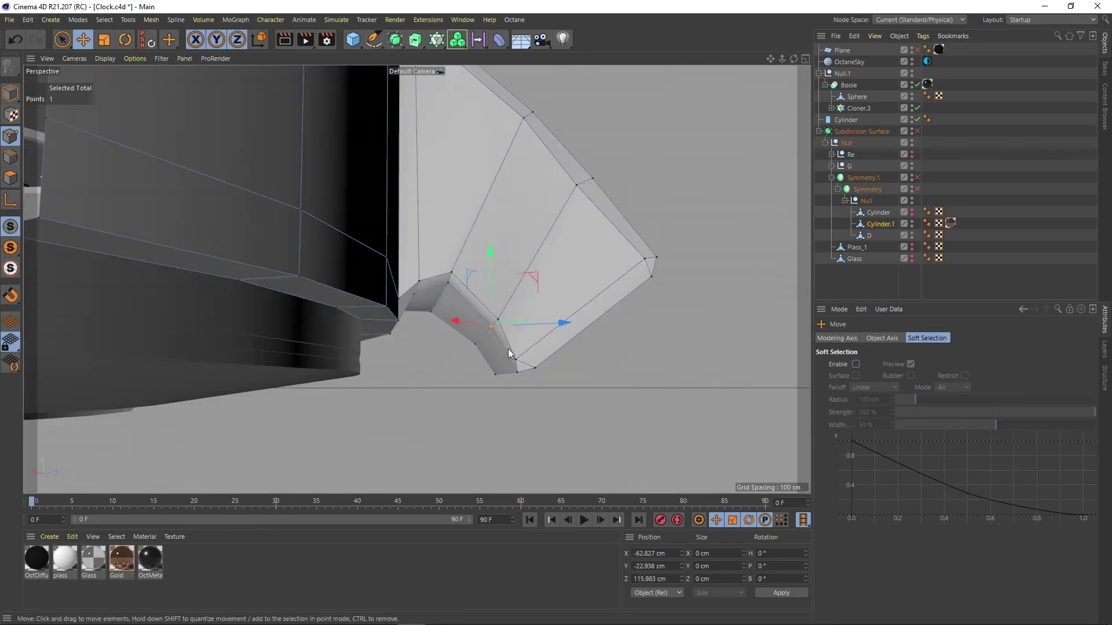
pyautogui.scroll(3, 470, 255)
pyautogui.moveTo(470, 255)
pyautogui.keyDown('alt'); pyautogui.mouseDown()
pyautogui.moveTo(534, 297)
pyautogui.moveTo(630, 282)
pyautogui.moveTo(550, 298)
pyautogui.moveTo(574, 311)
pyautogui.moveTo(620, 241)
pyautogui.moveTo(551, 272)
pyautogui.moveTo(440, 246)
pyautogui.moveTo(518, 373)
pyautogui.mouseUp(); pyautogui.keyUp('alt')
# - Set the selected lug point's coordinate to -61.767 and move it closer to the case
pyautogui.press('F2')
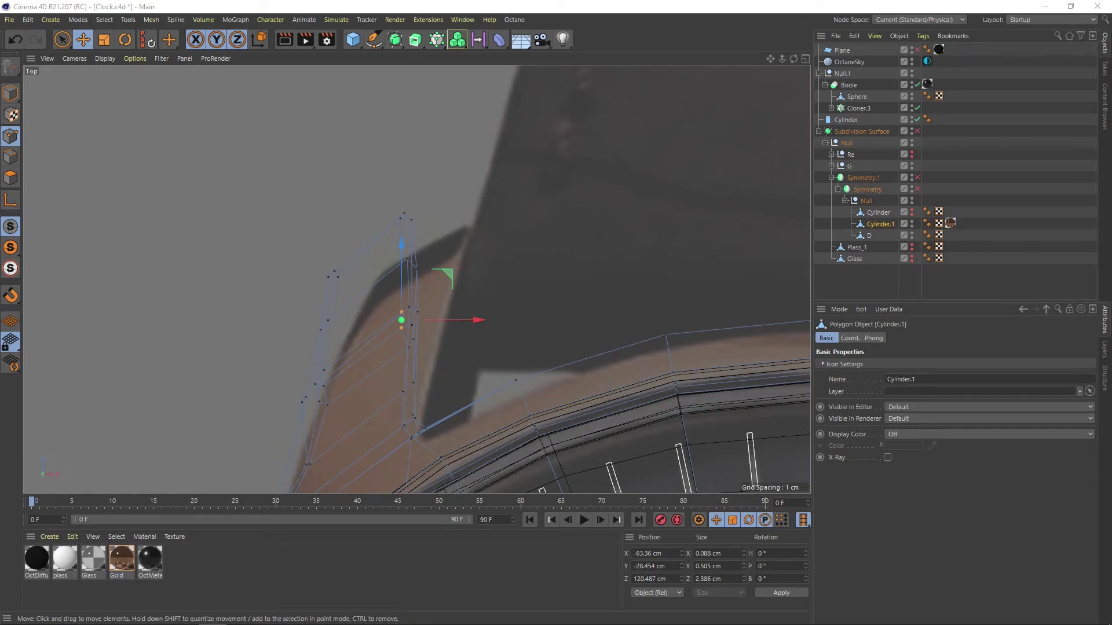
pyautogui.press('F1')
pyautogui.press('F5')
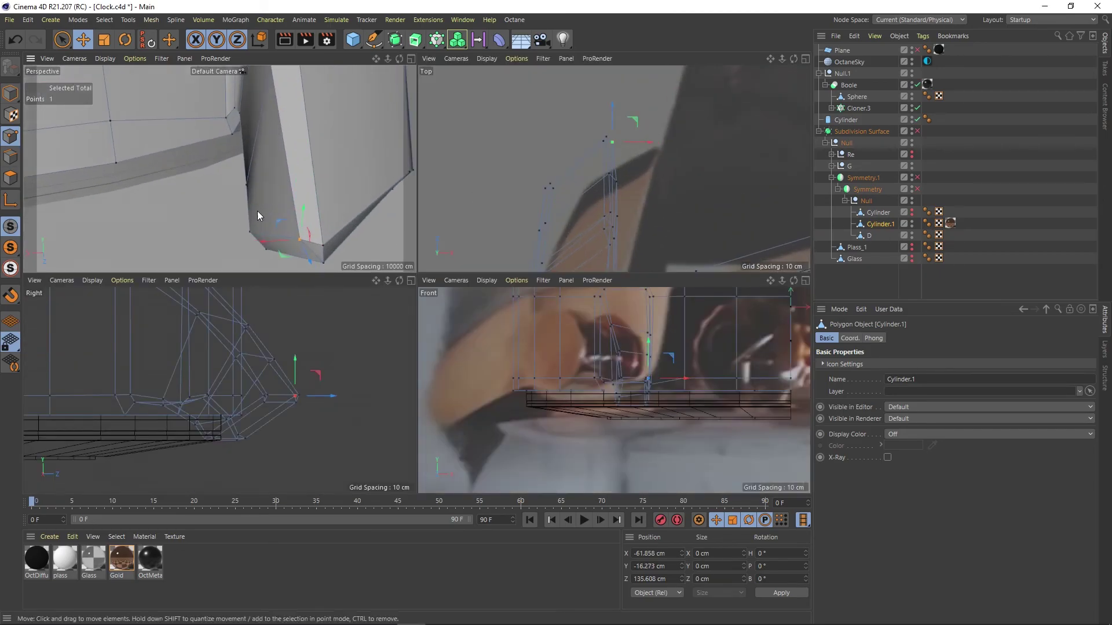
pyautogui.doubleClick(654, 566)
pyautogui.write('-61.767')
pyautogui.click(770, 591)
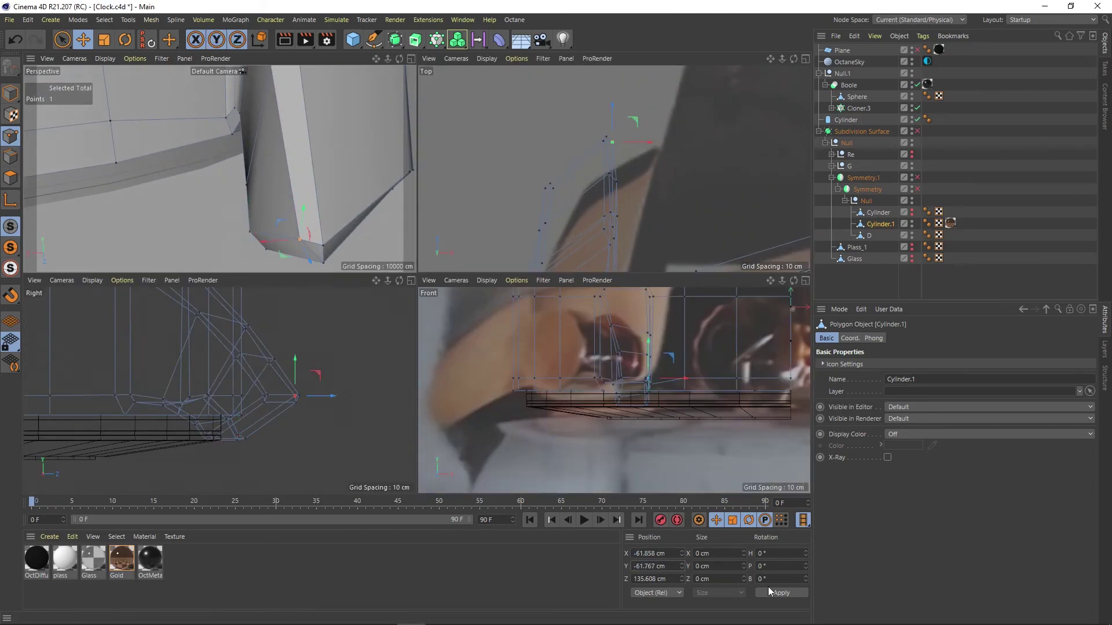
pyautogui.keyDown('alt'); pyautogui.moveTo(285, 177); pyautogui.dragTo(228, 221); pyautogui.keyUp('alt')
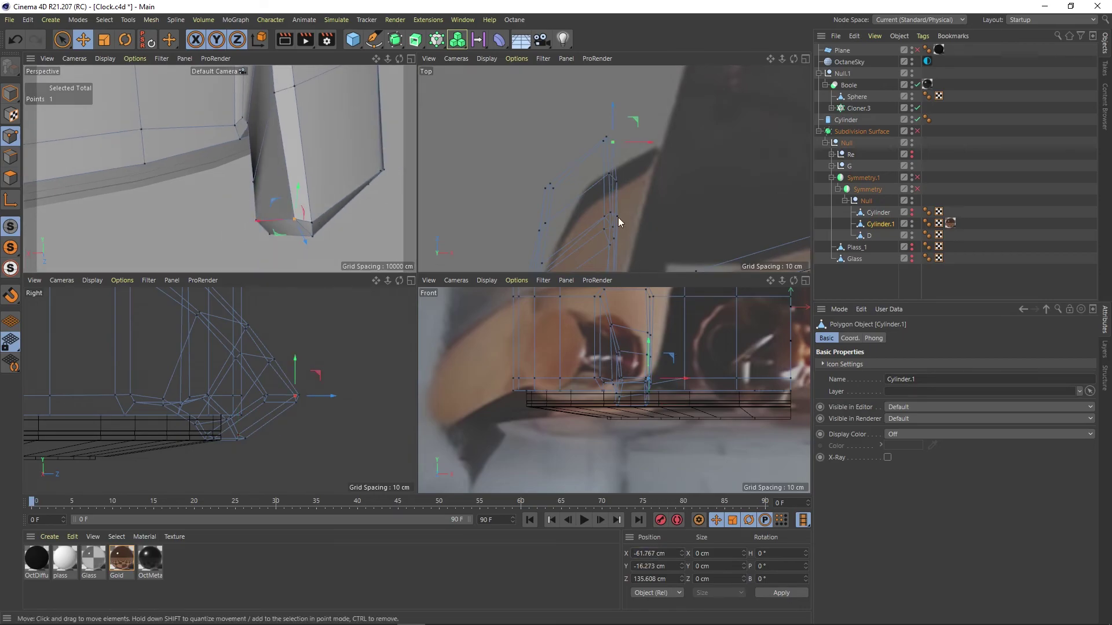
pyautogui.moveTo(272, 174); pyautogui.dragTo(242, 207)
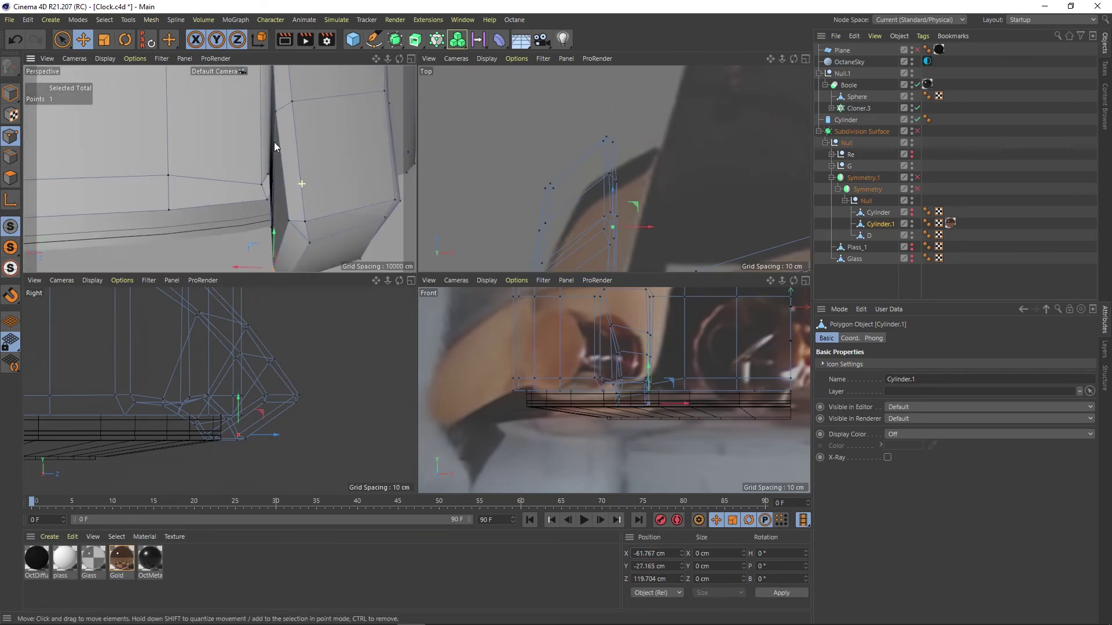
# - Raise the selected lug point, then lower it slightly at the lug corner
pyautogui.middleClick(275, 147)
pyautogui.keyDown('alt'); pyautogui.moveTo(568, 235); pyautogui.dragTo(592, 212); pyautogui.keyUp('alt')
pyautogui.middleClick(591, 212)
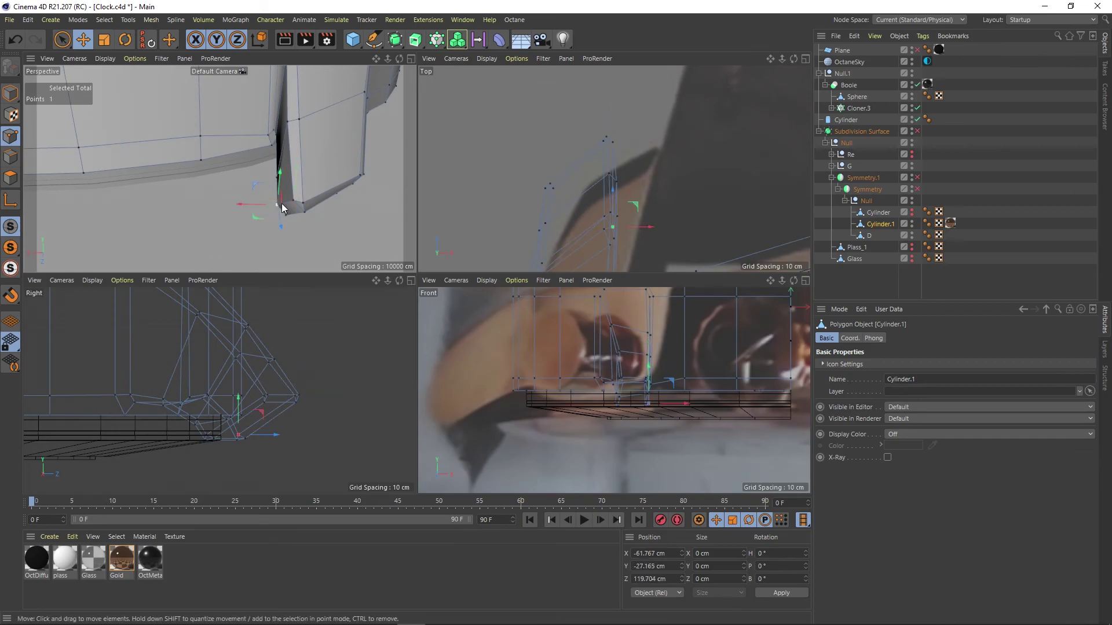
pyautogui.keyDown('alt'); pyautogui.moveTo(282, 208); pyautogui.dragTo(310, 191); pyautogui.keyUp('alt')
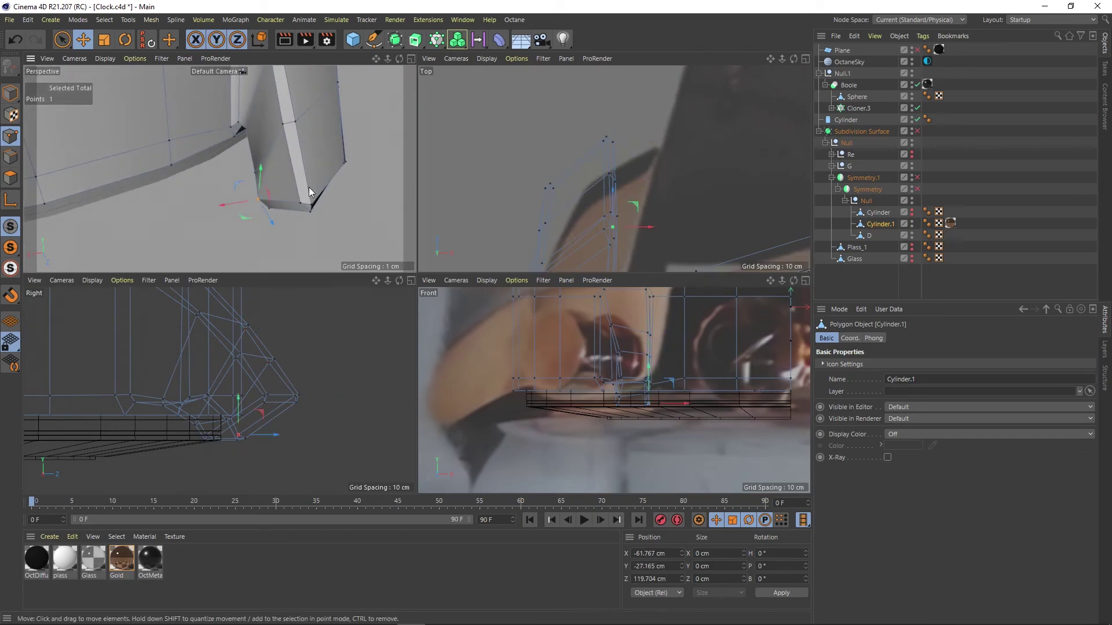
pyautogui.scroll(3, 644, 215)
pyautogui.moveTo(261, 197)
pyautogui.mouseDown()
pyautogui.moveTo(295, 180)
pyautogui.moveTo(277, 128)
pyautogui.mouseUp()
pyautogui.moveTo(305, 220)
pyautogui.mouseDown()
pyautogui.moveTo(291, 155)
pyautogui.moveTo(287, 238)
pyautogui.mouseUp()
# - Undo the last three point moves, restoring the smoothed lug shape
pyautogui.middleClick(297, 160)
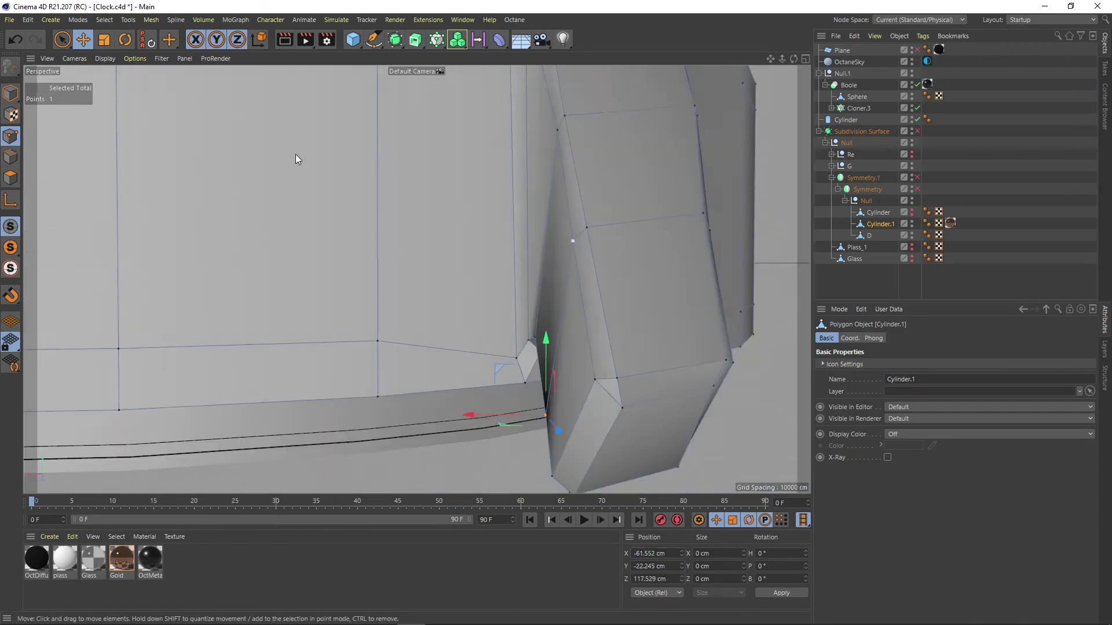
pyautogui.hotkey('ctrl', 'z')
pyautogui.moveTo(296, 160)
pyautogui.keyDown('alt'); pyautogui.mouseDown()
pyautogui.moveTo(595, 329)
pyautogui.moveTo(651, 197)
pyautogui.mouseUp(); pyautogui.keyUp('alt')
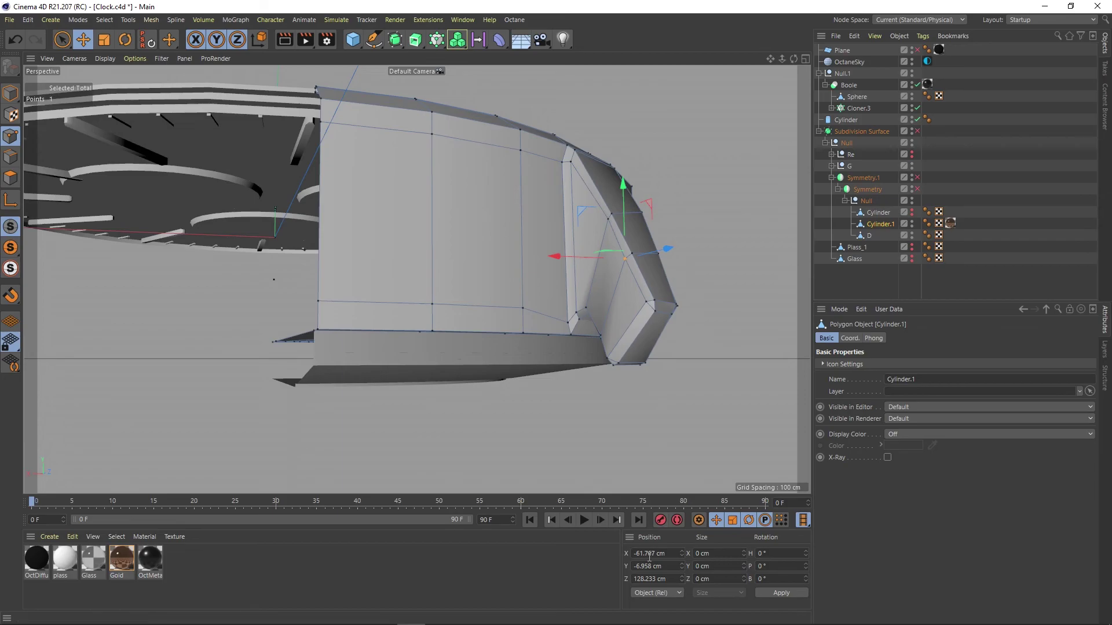
pyautogui.hotkey('ctrl', 'z')
pyautogui.scroll(5, 464, 260)
pyautogui.moveTo(463, 259)
pyautogui.keyDown('alt'); pyautogui.mouseDown()
pyautogui.moveTo(484, 269)
pyautogui.moveTo(629, 198)
pyautogui.mouseUp(); pyautogui.keyUp('alt')
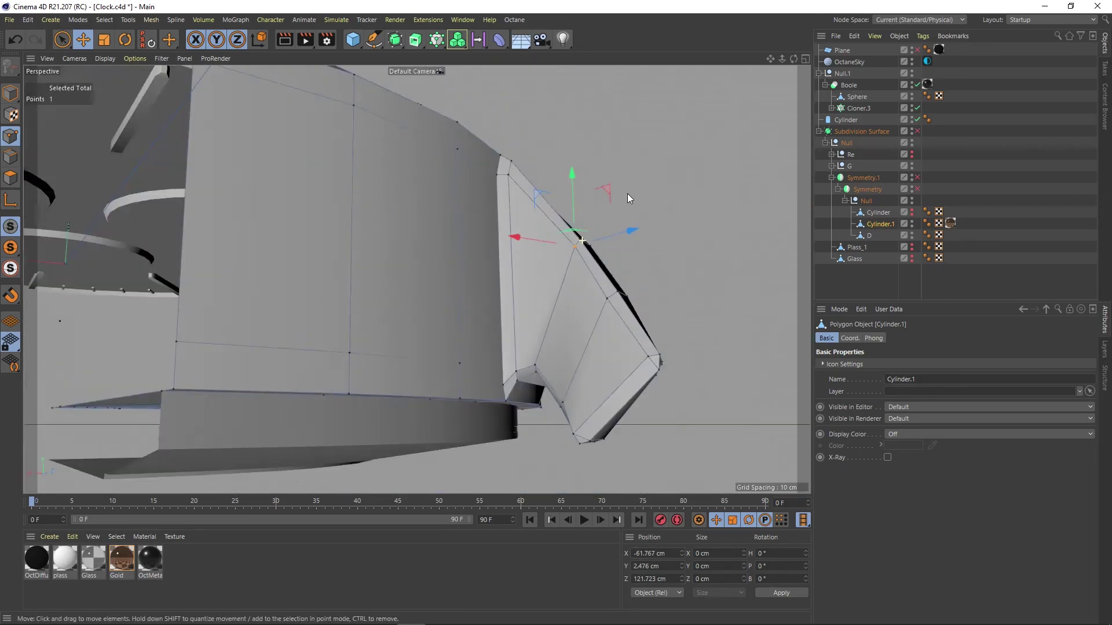
pyautogui.hotkey('ctrl', 'z')
pyautogui.scroll(-5, 627, 194)
pyautogui.keyDown('alt'); pyautogui.moveTo(585, 341); pyautogui.dragTo(703, 342); pyautogui.keyUp('alt')
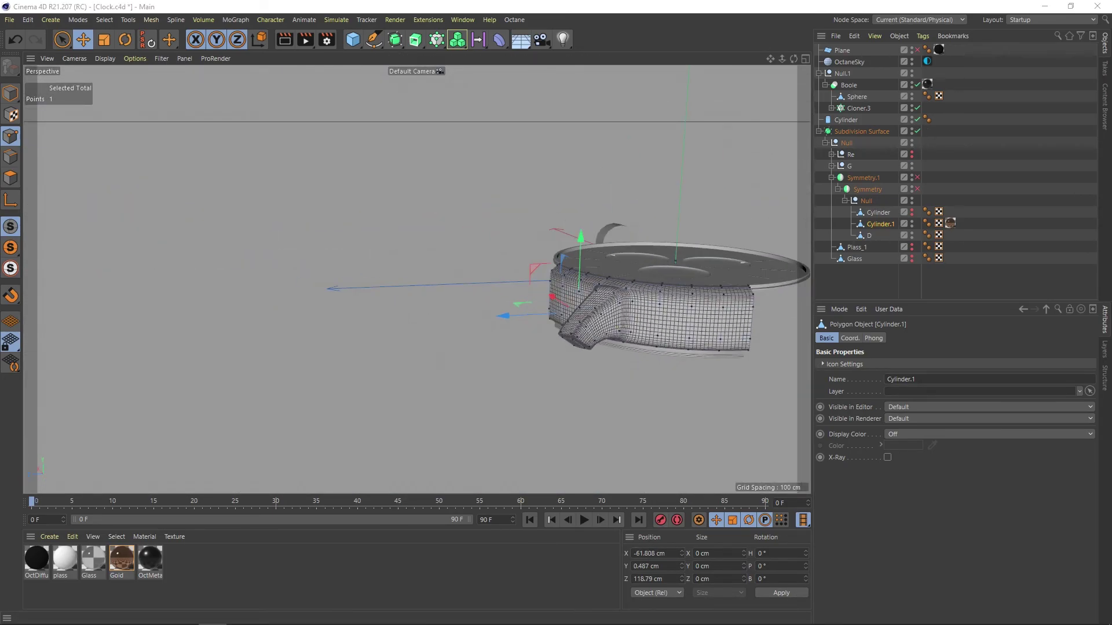
# - Paint-select points along the lug corner with Live Selection on the unsmoothed cage
pyautogui.scroll(2, 623, 305)
pyautogui.scroll(3, 596, 303)
pyautogui.scroll(3, 516, 304)
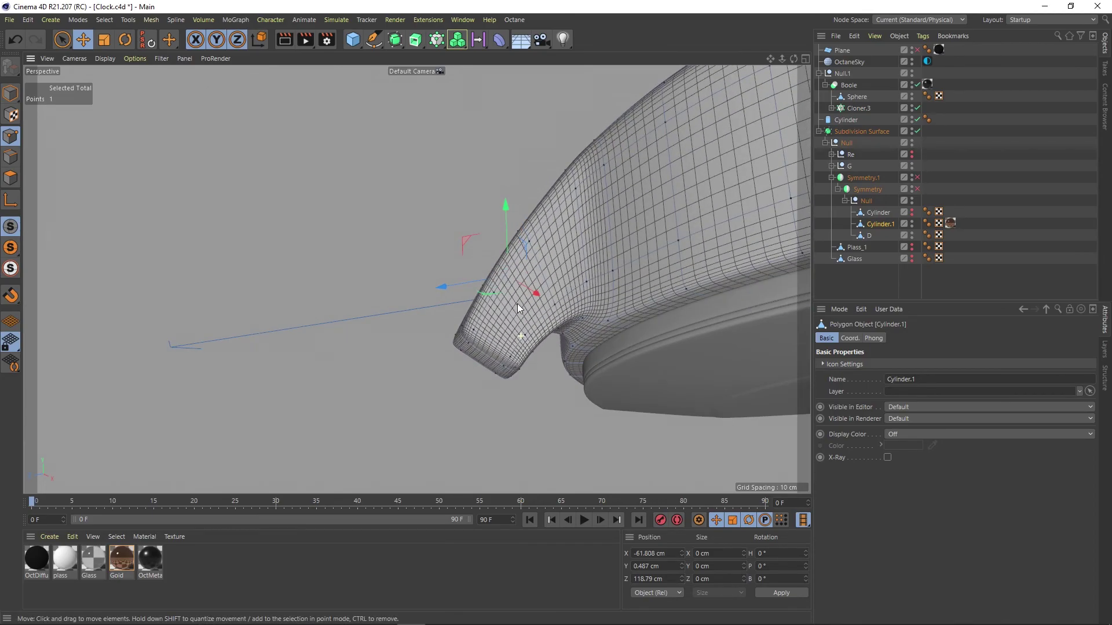
pyautogui.press('9')
pyautogui.press('q')
pyautogui.moveTo(510, 408)
pyautogui.keyDown('alt'); pyautogui.mouseDown()
pyautogui.moveTo(502, 375)
pyautogui.moveTo(534, 357)
pyautogui.moveTo(446, 292)
pyautogui.moveTo(366, 363)
pyautogui.mouseUp(); pyautogui.keyUp('alt')
pyautogui.press('q')
pyautogui.press('e')
pyautogui.scroll(-2, 492, 278)
pyautogui.scroll(3, 366, 364)
pyautogui.moveTo(461, 280)
pyautogui.keyDown('alt'); pyautogui.mouseDown()
pyautogui.moveTo(541, 302)
pyautogui.moveTo(579, 284)
pyautogui.moveTo(556, 296)
pyautogui.moveTo(666, 291)
pyautogui.moveTo(523, 307)
pyautogui.mouseUp(); pyautogui.keyUp('alt')
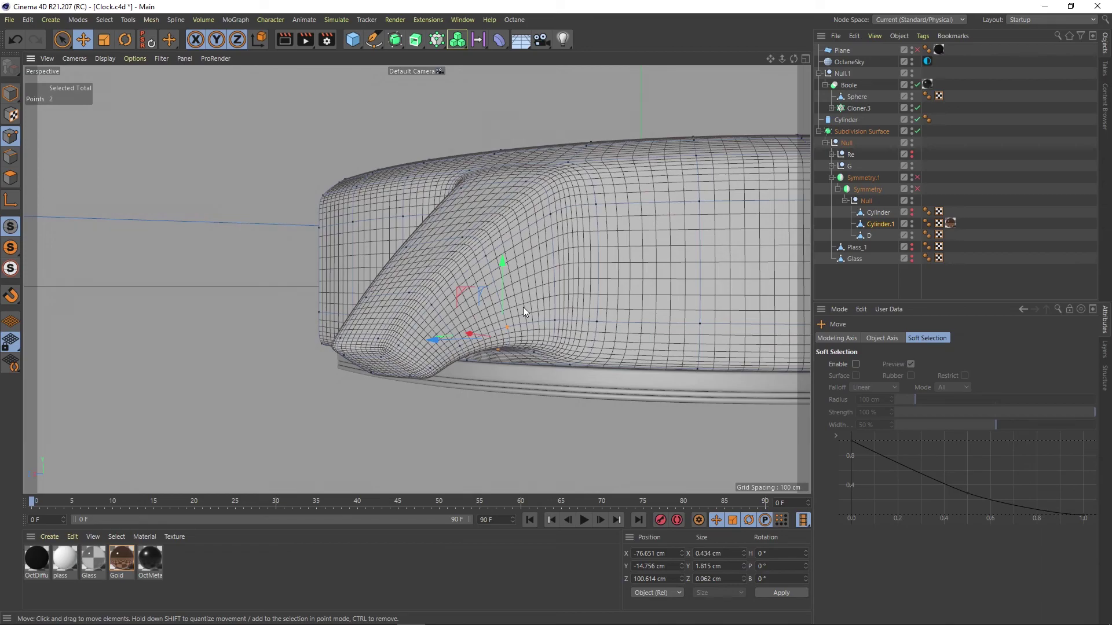
# - Turn off Subdivision Surface to expose the lug cage and pull one lug point outward in Top view
pyautogui.moveTo(523, 307)
pyautogui.keyDown('alt'); pyautogui.mouseDown()
pyautogui.moveTo(635, 315)
pyautogui.moveTo(703, 216)
pyautogui.mouseUp(); pyautogui.keyUp('alt')
pyautogui.press('q')
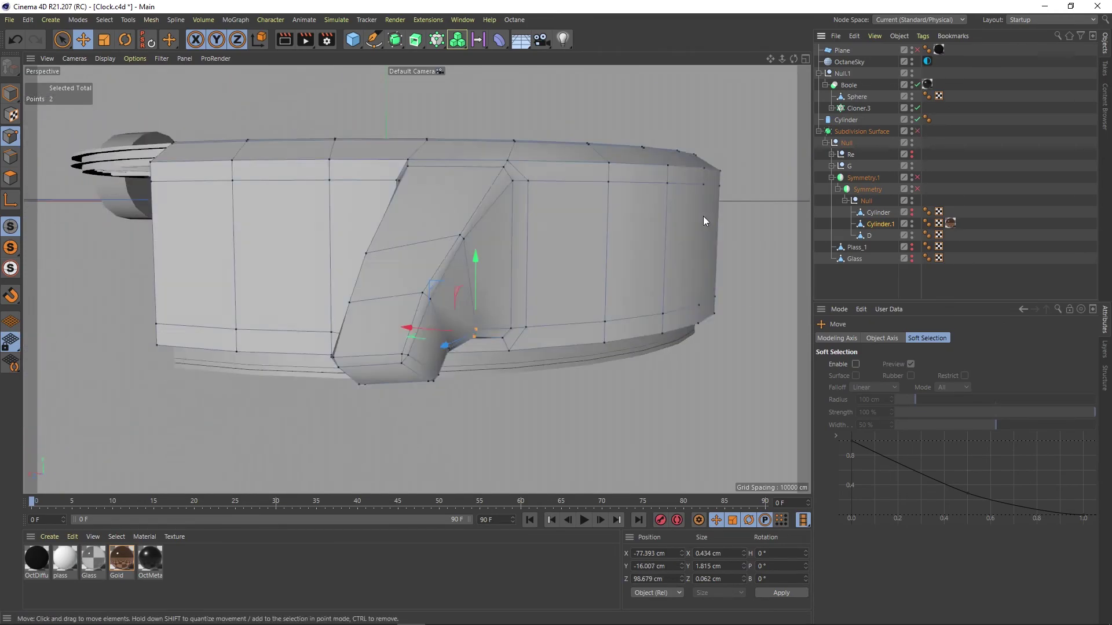
pyautogui.scroll(3, 538, 330)
pyautogui.keyDown('alt'); pyautogui.moveTo(538, 330); pyautogui.dragTo(553, 361, button='middle'); pyautogui.keyUp('alt')
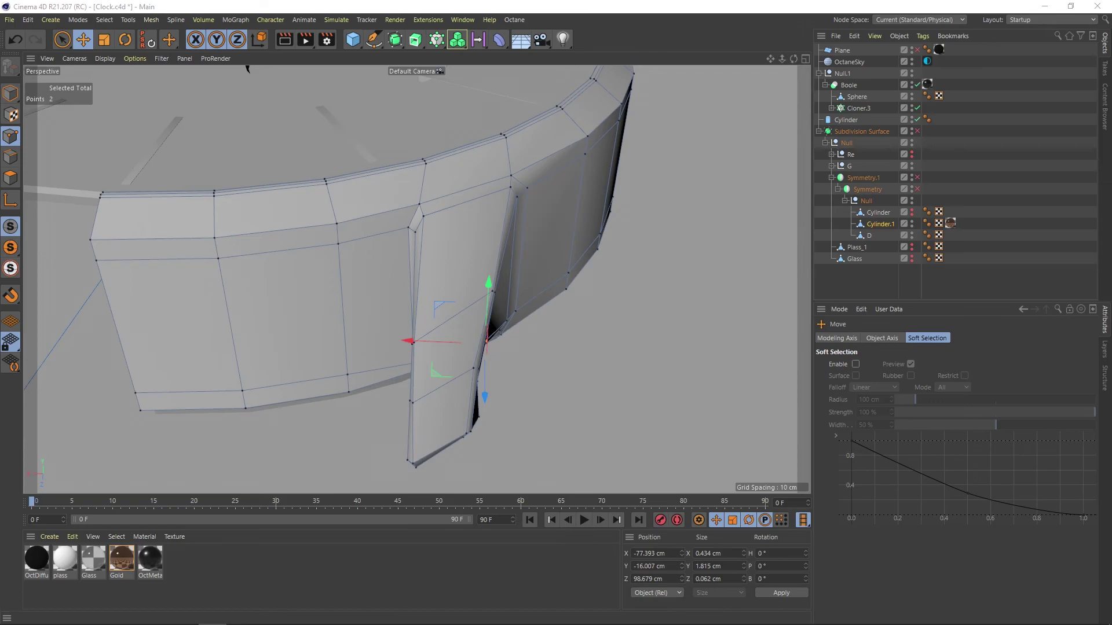
pyautogui.middleClick(530, 256)
pyautogui.click(638, 157)
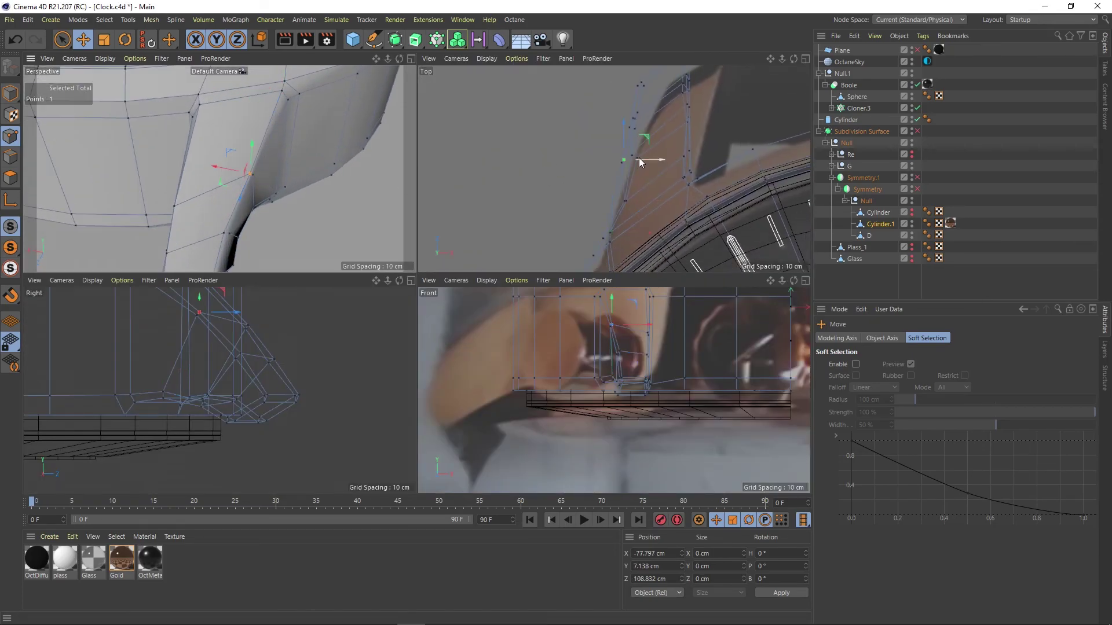
pyautogui.moveTo(640, 160); pyautogui.dragTo(667, 87)
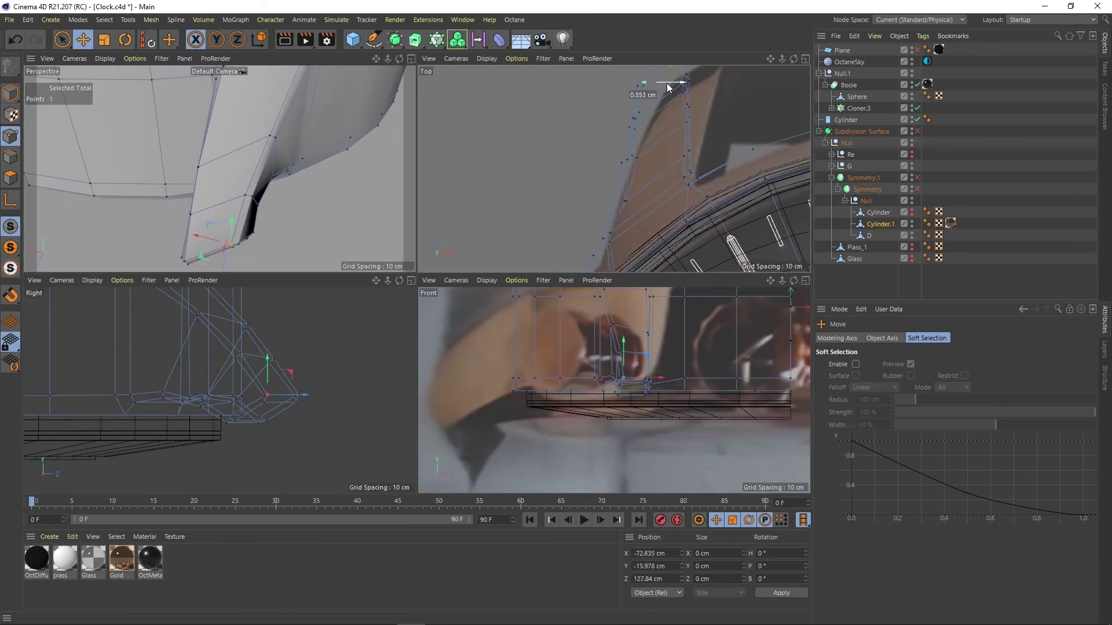
# - Select several more lug points in the Perspective view
pyautogui.keyDown('alt'); pyautogui.moveTo(273, 169); pyautogui.dragTo(304, 102); pyautogui.keyUp('alt')
pyautogui.click(270, 180)
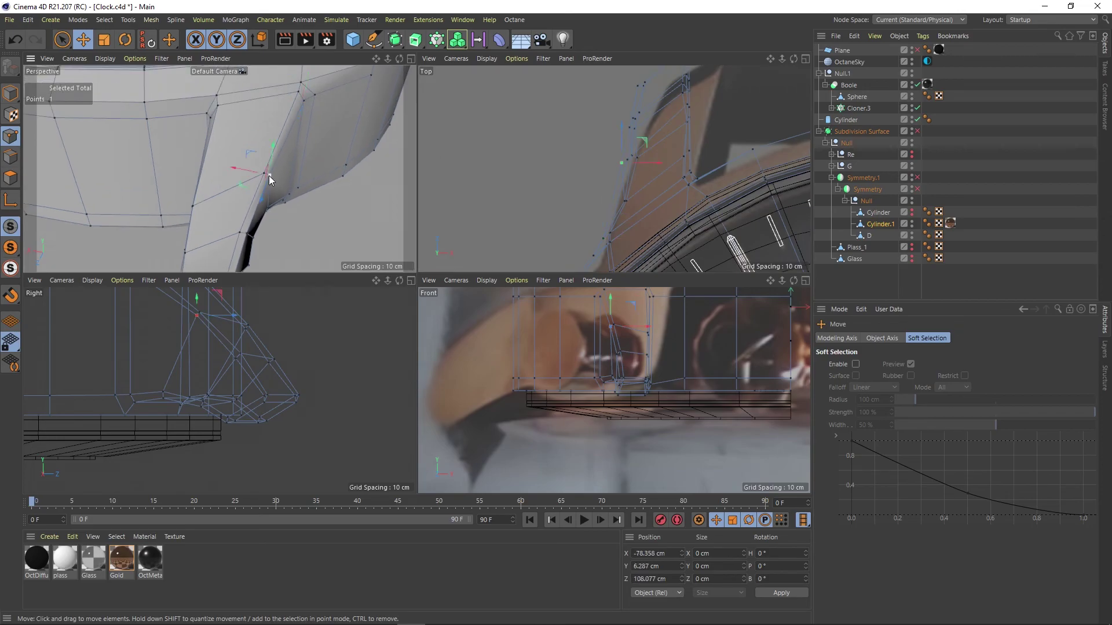
pyautogui.scroll(3, 541, 129)
pyautogui.click(285, 199)
pyautogui.moveTo(291, 154)
pyautogui.keyDown('alt'); pyautogui.mouseDown()
pyautogui.moveTo(284, 202)
pyautogui.moveTo(248, 215)
pyautogui.mouseUp(); pyautogui.keyUp('alt')
pyautogui.keyDown('shift'); pyautogui.click(266, 222); pyautogui.keyUp('shift')
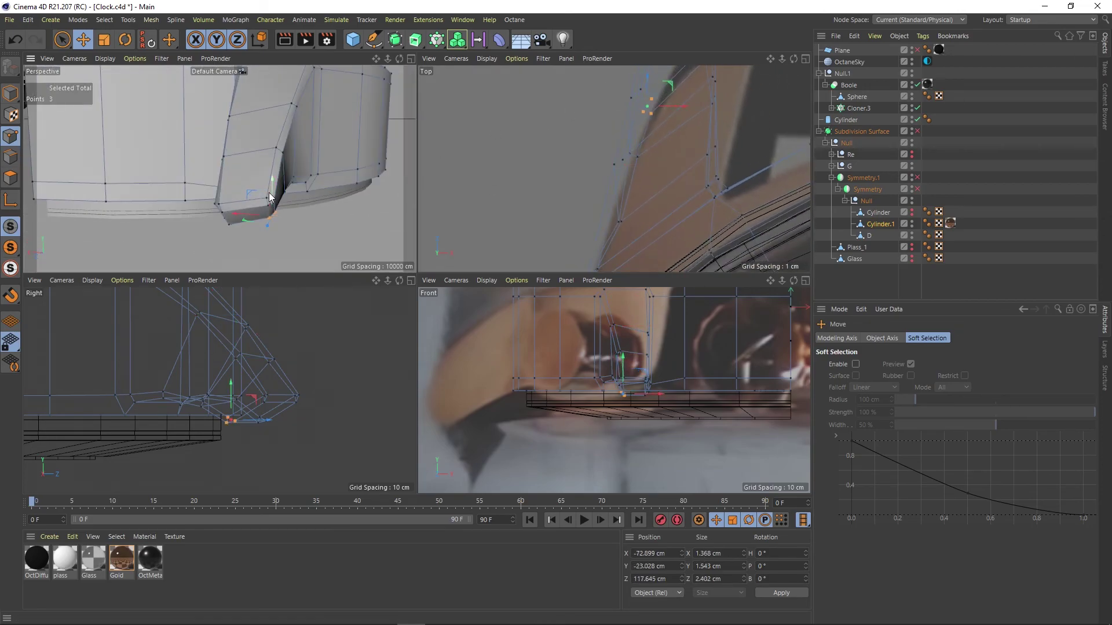
# - Shift the selected lug points slightly sideways in the Top view
pyautogui.middleClick(673, 171)
pyautogui.click(471, 161)
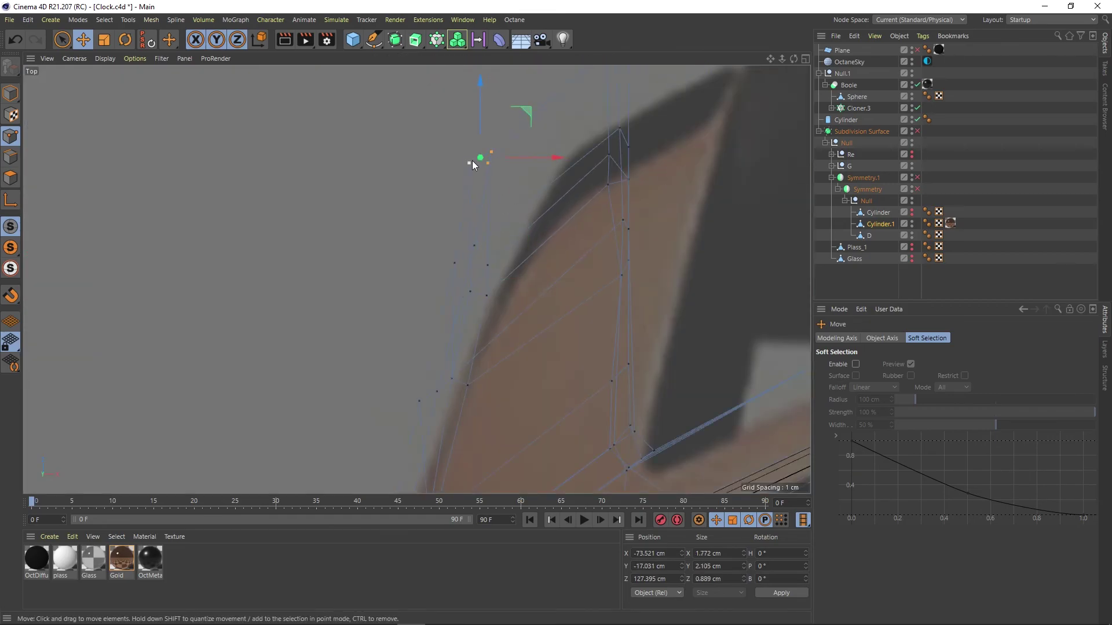
pyautogui.middleClick(471, 161)
pyautogui.moveTo(631, 203); pyautogui.dragTo(639, 205)
pyautogui.scroll(-2, 611, 204)
pyautogui.press('s')
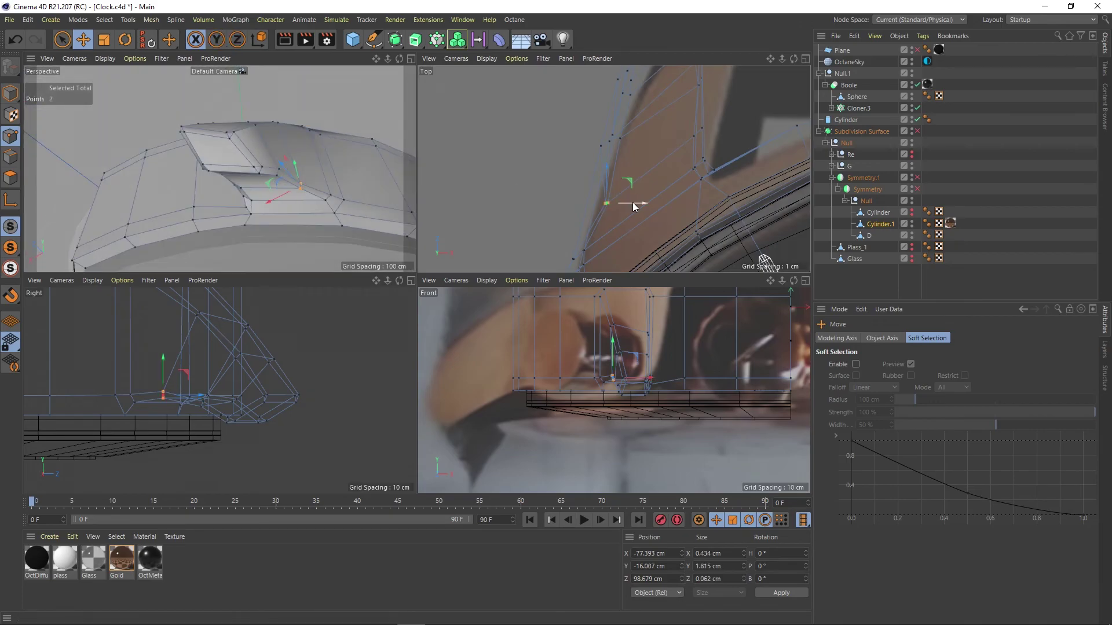
# - Select the upper lug edge points across the Top and Perspective views
pyautogui.click(603, 220)
pyautogui.middleClick(471, 190)
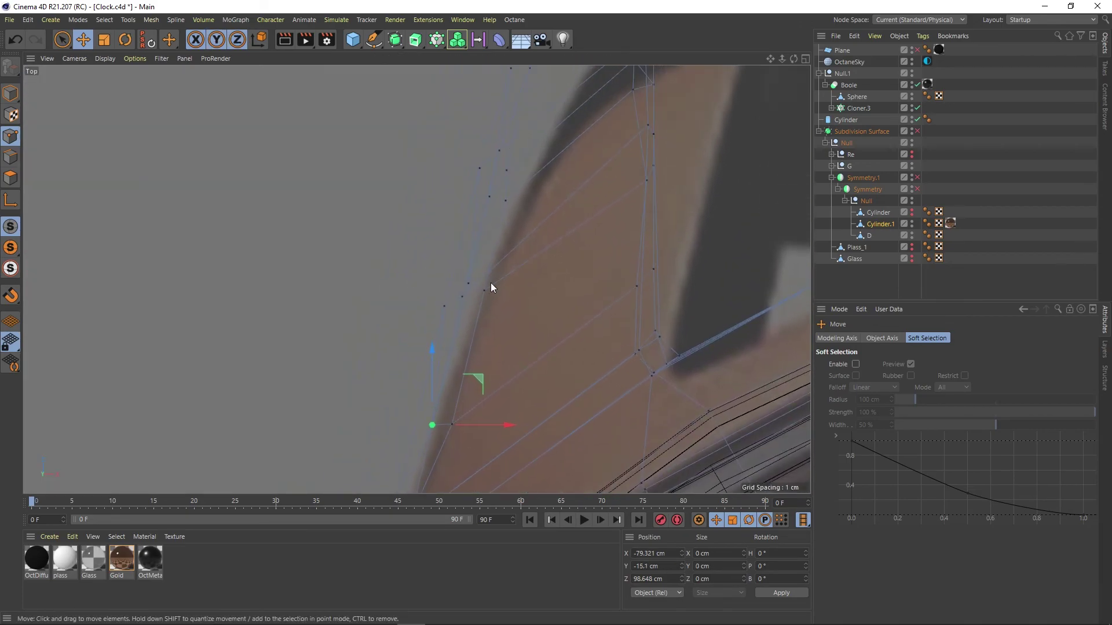
pyautogui.click(462, 296)
pyautogui.scroll(-2, 511, 173)
pyautogui.click(525, 180)
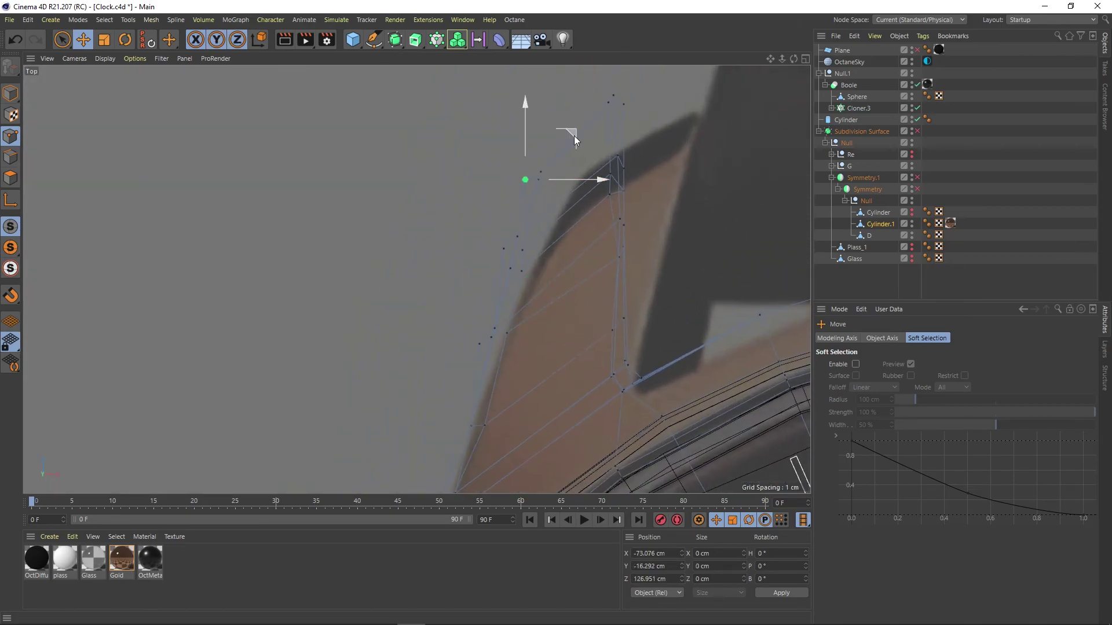
pyautogui.middleClick(390, 179)
pyautogui.scroll(3, 572, 342)
# - Select the points along the lug edge and save the watch file
pyautogui.press('q')
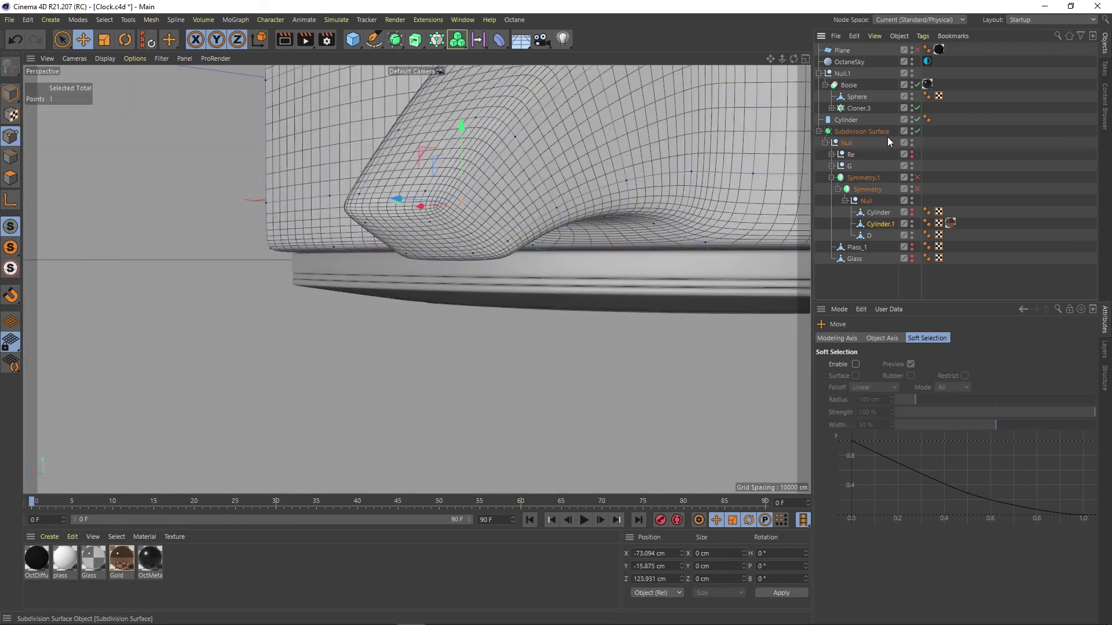
pyautogui.press('q')
pyautogui.scroll(3, 437, 157)
pyautogui.moveTo(402, 238)
pyautogui.mouseDown()
pyautogui.moveTo(627, 293)
pyautogui.moveTo(504, 224)
pyautogui.moveTo(457, 260)
pyautogui.mouseUp()
pyautogui.press('q')
pyautogui.press('q')
pyautogui.hotkey('ctrl', 's')
# - Activate the Slide tool (M~O) and orbit out to see the whole lug side
pyautogui.scroll(3, 401, 272)
pyautogui.press('m')
pyautogui.press('o')
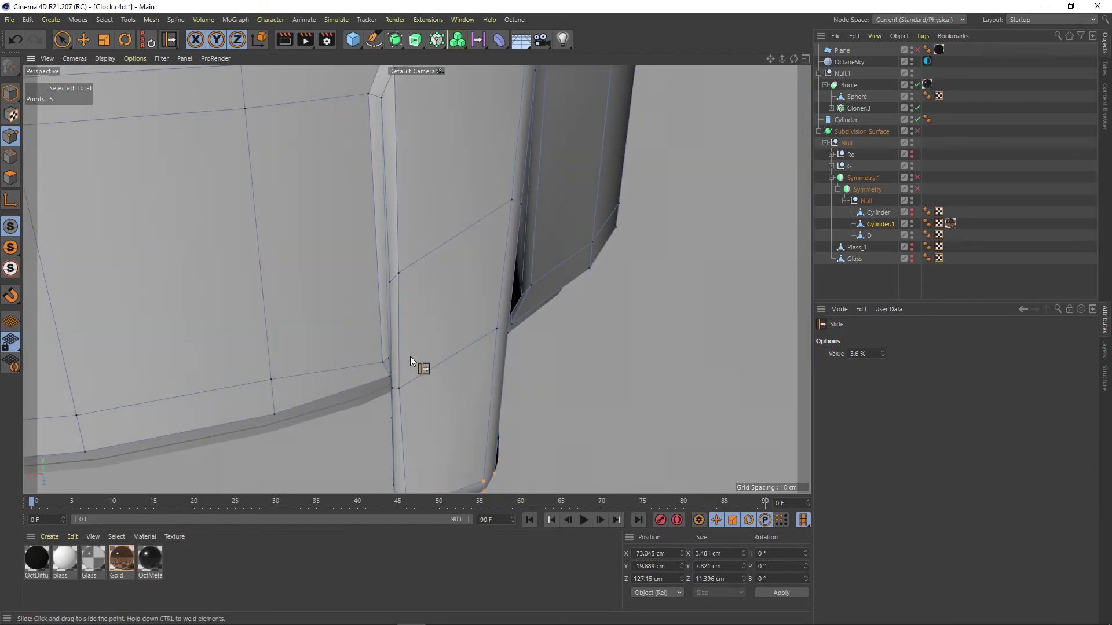
pyautogui.scroll(-3, 417, 301)
pyautogui.scroll(-5, 406, 232)
pyautogui.moveTo(388, 212)
pyautogui.keyDown('alt'); pyautogui.mouseDown()
pyautogui.moveTo(488, 312)
pyautogui.moveTo(575, 315)
pyautogui.moveTo(523, 207)
pyautogui.moveTo(506, 270)
pyautogui.moveTo(519, 240)
pyautogui.moveTo(370, 243)
pyautogui.moveTo(368, 260)
pyautogui.mouseUp(); pyautogui.keyUp('alt')
pyautogui.scroll(2, 492, 313)
pyautogui.scroll(2, 576, 316)
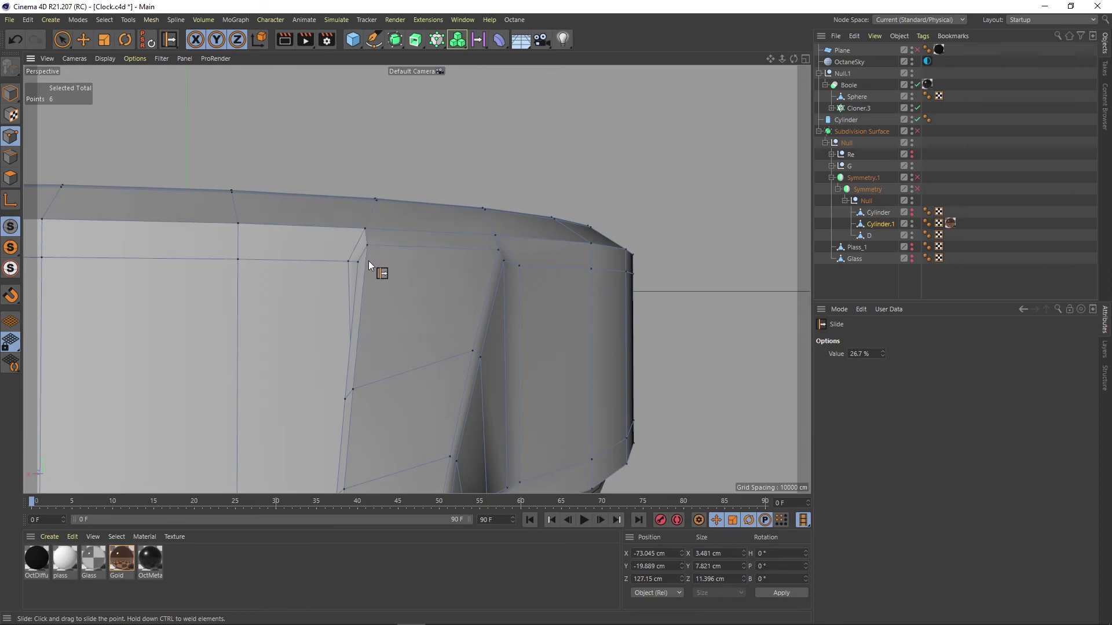
# - Lower the selected lug point slightly with the Move tool
pyautogui.middleClick(457, 276)
pyautogui.press('e')
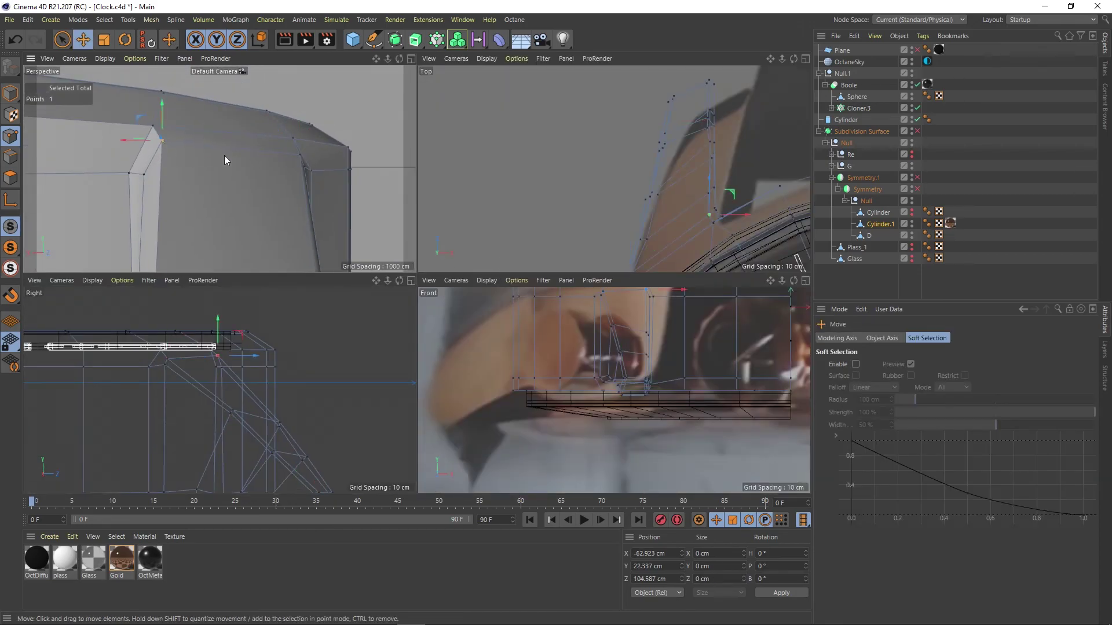
pyautogui.keyDown('alt'); pyautogui.moveTo(225, 160); pyautogui.dragTo(263, 150); pyautogui.keyUp('alt')
pyautogui.scroll(5, 282, 341)
pyautogui.moveTo(282, 333); pyautogui.dragTo(282, 340)
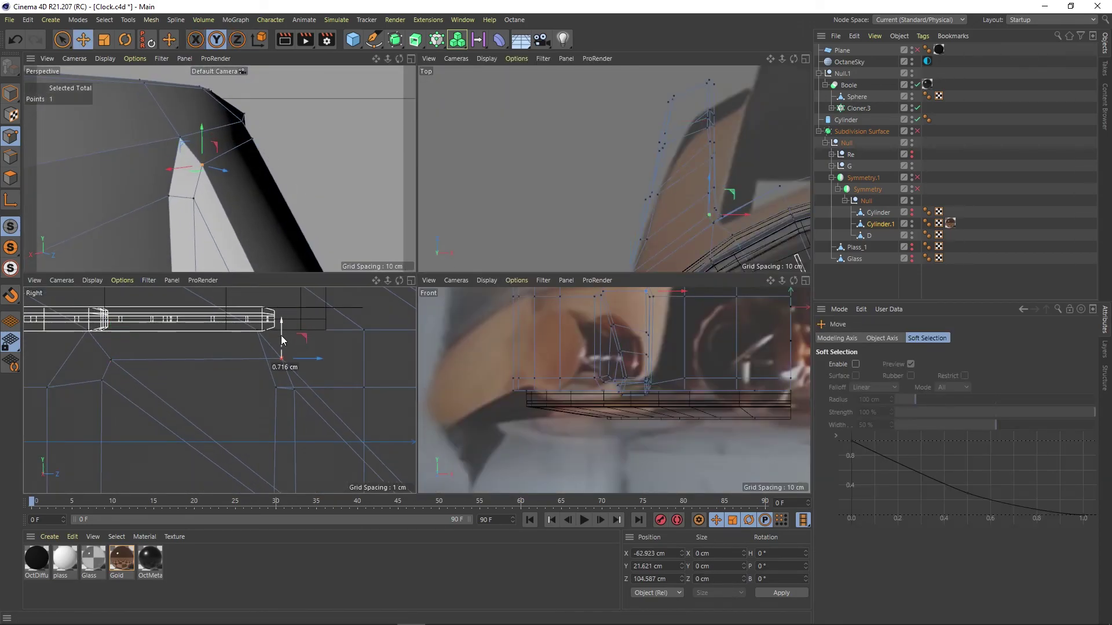
pyautogui.keyDown('alt'); pyautogui.moveTo(243, 192); pyautogui.dragTo(212, 204); pyautogui.keyUp('alt')
pyautogui.middleClick(212, 204)
pyautogui.keyDown('alt'); pyautogui.moveTo(349, 274); pyautogui.dragTo(340, 331); pyautogui.keyUp('alt')
# - Slide the lug point back and forth along its edge to refine the transition
pyautogui.press('m')
pyautogui.press('o')
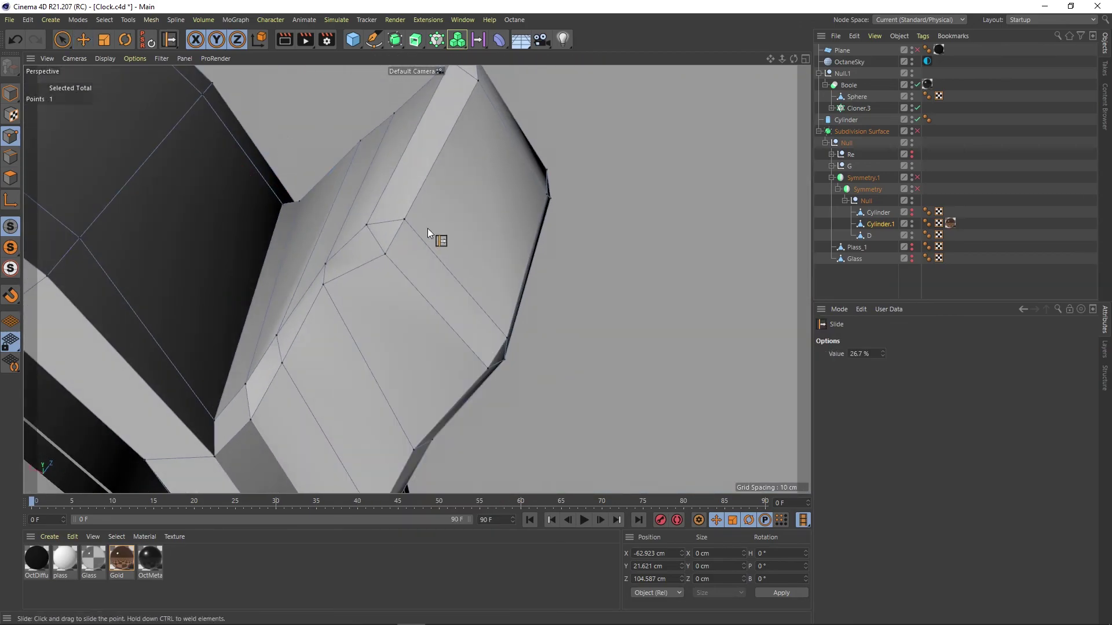
pyautogui.moveTo(427, 228)
pyautogui.keyDown('alt'); pyautogui.mouseDown()
pyautogui.moveTo(365, 367)
pyautogui.moveTo(330, 307)
pyautogui.moveTo(311, 397)
pyautogui.moveTo(391, 301)
pyautogui.moveTo(364, 235)
pyautogui.moveTo(400, 242)
pyautogui.moveTo(398, 318)
pyautogui.moveTo(435, 177)
pyautogui.moveTo(429, 334)
pyautogui.moveTo(433, 176)
pyautogui.moveTo(408, 154)
pyautogui.moveTo(493, 212)
pyautogui.mouseUp(); pyautogui.keyUp('alt')
pyautogui.moveTo(492, 212)
pyautogui.keyDown('alt'); pyautogui.mouseDown()
pyautogui.moveTo(448, 222)
pyautogui.moveTo(489, 195)
pyautogui.moveTo(383, 218)
pyautogui.moveTo(379, 149)
pyautogui.moveTo(474, 281)
pyautogui.mouseUp(); pyautogui.keyUp('alt')
pyautogui.keyDown('alt'); pyautogui.moveTo(473, 281); pyautogui.dragTo(471, 290); pyautogui.keyUp('alt')
pyautogui.moveTo(471, 290)
pyautogui.keyDown('alt'); pyautogui.mouseDown()
pyautogui.moveTo(467, 307)
pyautogui.moveTo(498, 375)
pyautogui.moveTo(476, 293)
pyautogui.moveTo(526, 304)
pyautogui.moveTo(390, 265)
pyautogui.moveTo(332, 186)
pyautogui.moveTo(573, 316)
pyautogui.mouseUp(); pyautogui.keyUp('alt')
pyautogui.moveTo(573, 316)
pyautogui.keyDown('alt'); pyautogui.mouseDown()
pyautogui.moveTo(509, 380)
pyautogui.moveTo(551, 218)
pyautogui.moveTo(471, 303)
pyautogui.moveTo(381, 320)
pyautogui.moveTo(456, 186)
pyautogui.moveTo(532, 408)
pyautogui.moveTo(734, 175)
pyautogui.moveTo(607, 194)
pyautogui.moveTo(549, 272)
pyautogui.moveTo(409, 270)
pyautogui.moveTo(624, 243)
pyautogui.mouseUp(); pyautogui.keyUp('alt')
pyautogui.press('e')
# - Re-enable Symmetry and Subdivision Surface, nudge two lug underside points, and switch to Front view
pyautogui.press('q')
pyautogui.press('q')
pyautogui.scroll(5, 624, 243)
pyautogui.click(10, 136)
pyautogui.press('q')
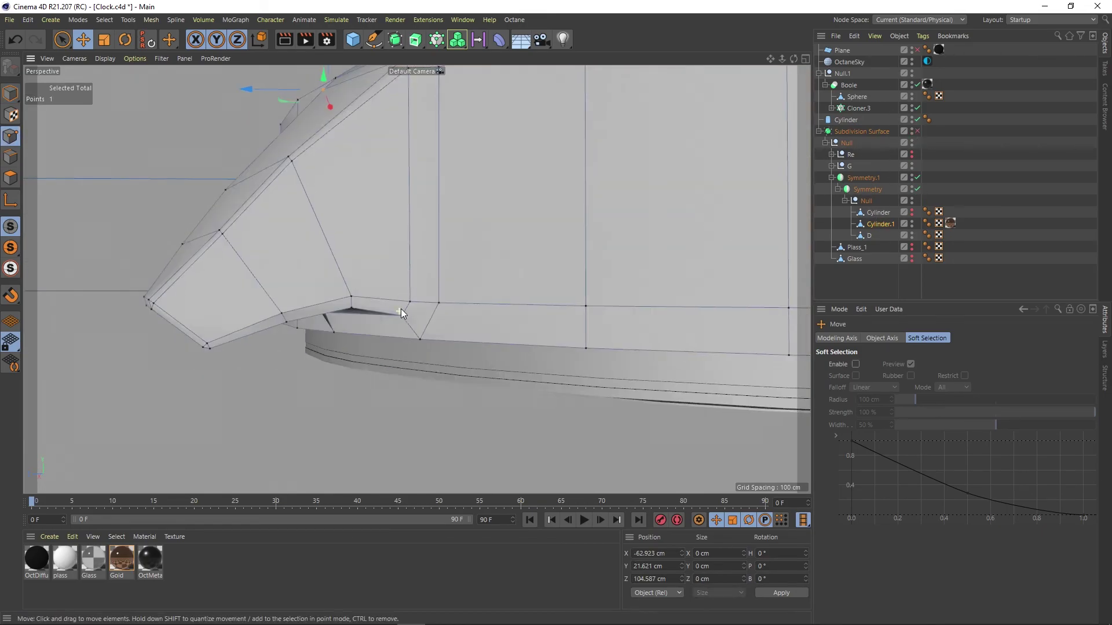
pyautogui.keyDown('alt'); pyautogui.moveTo(401, 313); pyautogui.dragTo(324, 291); pyautogui.keyUp('alt')
pyautogui.moveTo(324, 291)
pyautogui.keyDown('alt'); pyautogui.mouseDown()
pyautogui.moveTo(349, 311)
pyautogui.moveTo(636, 253)
pyautogui.moveTo(498, 226)
pyautogui.moveTo(470, 232)
pyautogui.moveTo(479, 246)
pyautogui.mouseUp(); pyautogui.keyUp('alt')
pyautogui.click(917, 132)
pyautogui.scroll(3, 472, 309)
pyautogui.press('F4')
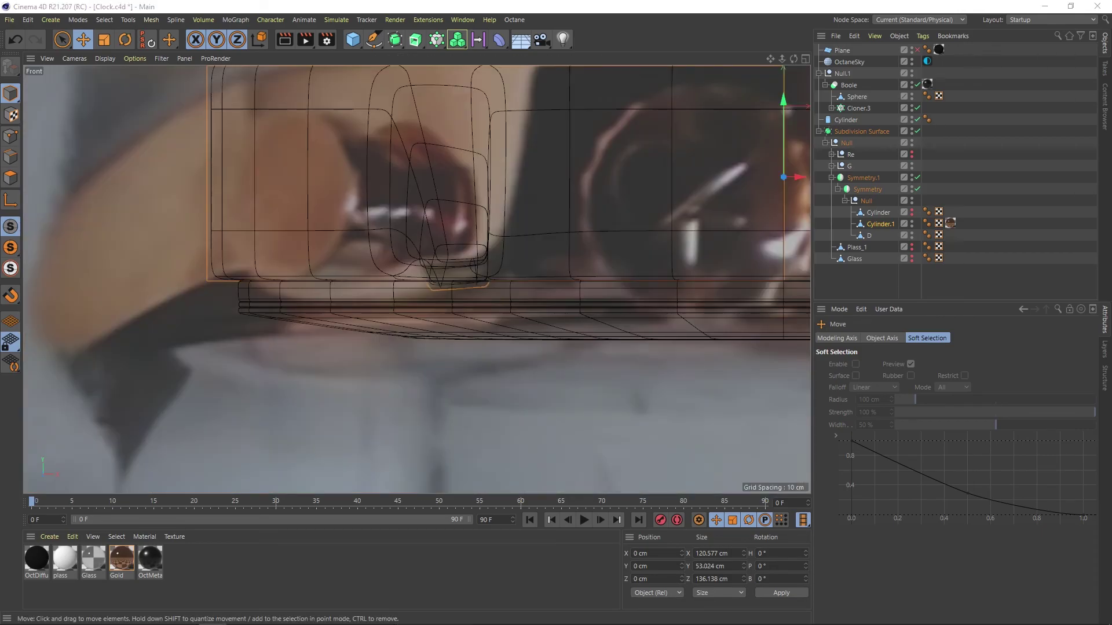
# - Expand the Re group in the Object Manager and select the Cylinder
pyautogui.scroll(-3, 624, 290)
pyautogui.scroll(3, 624, 290)
pyautogui.click(832, 178)
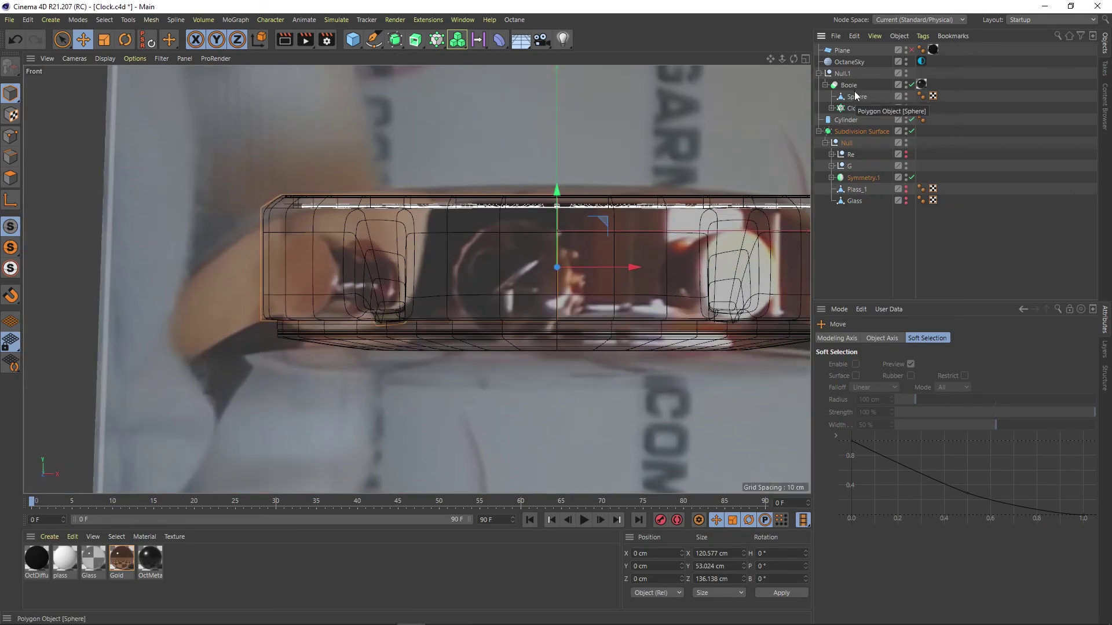
pyautogui.click(857, 96)
pyautogui.click(832, 154)
pyautogui.click(846, 120)
# - Move the Cylinder against the watch case side at the crown position
pyautogui.keyDown('alt'); pyautogui.moveTo(661, 219); pyautogui.dragTo(400, 242, button='middle'); pyautogui.keyUp('alt')
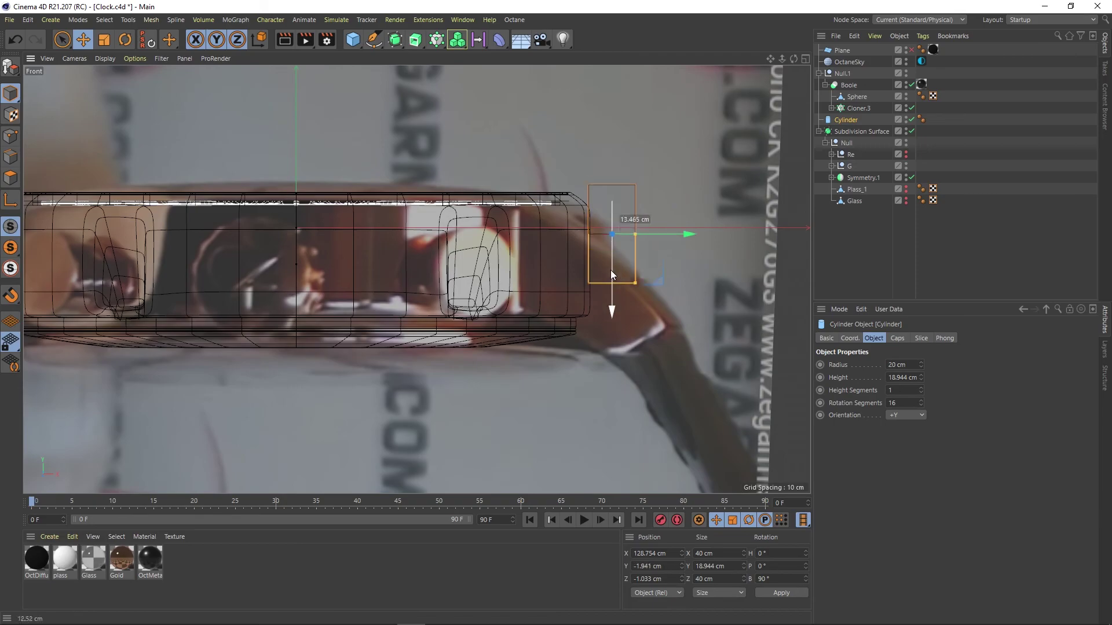
pyautogui.moveTo(610, 270); pyautogui.dragTo(320, 276)
pyautogui.moveTo(285, 308)
pyautogui.mouseDown()
pyautogui.moveTo(282, 329)
pyautogui.moveTo(658, 284)
pyautogui.mouseUp()
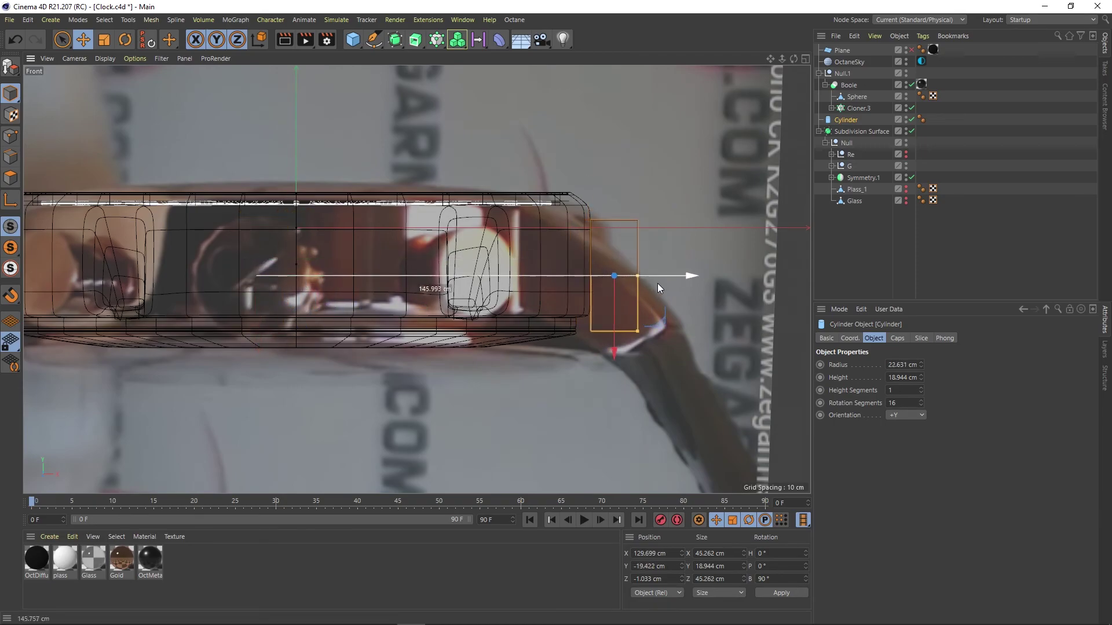
pyautogui.press('F2')
pyautogui.scroll(3, 611, 282)
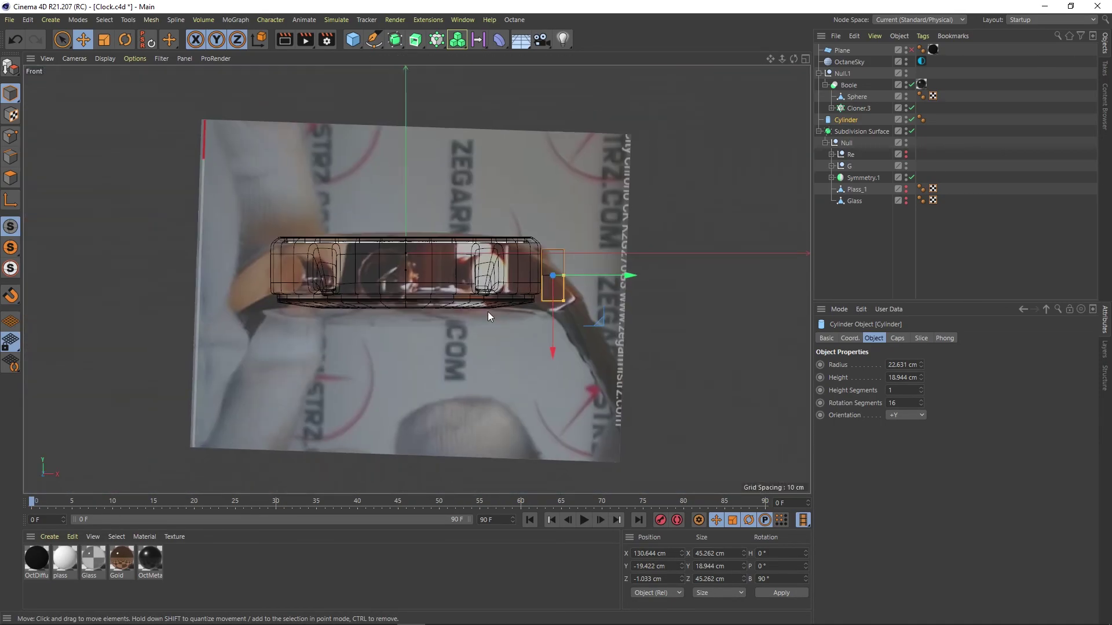
pyautogui.scroll(5, 690, 298)
pyautogui.hotkey('ctrl', 'z')
pyautogui.press('F1')
pyautogui.keyDown('alt'); pyautogui.moveTo(496, 293); pyautogui.dragTo(579, 248); pyautogui.keyUp('alt')
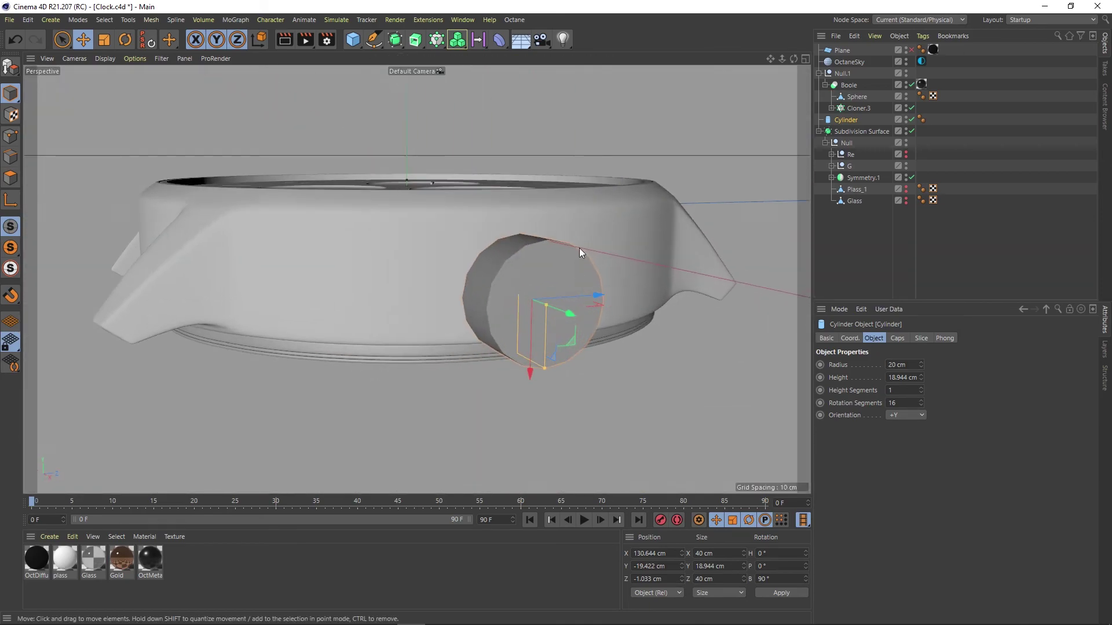
# - Group the cylinder under a null named Timer_Cintrol and duplicate the cylinder inside it
pyautogui.hotkey('alt', 'g')
pyautogui.doubleClick(843, 120)
pyautogui.write('Te')
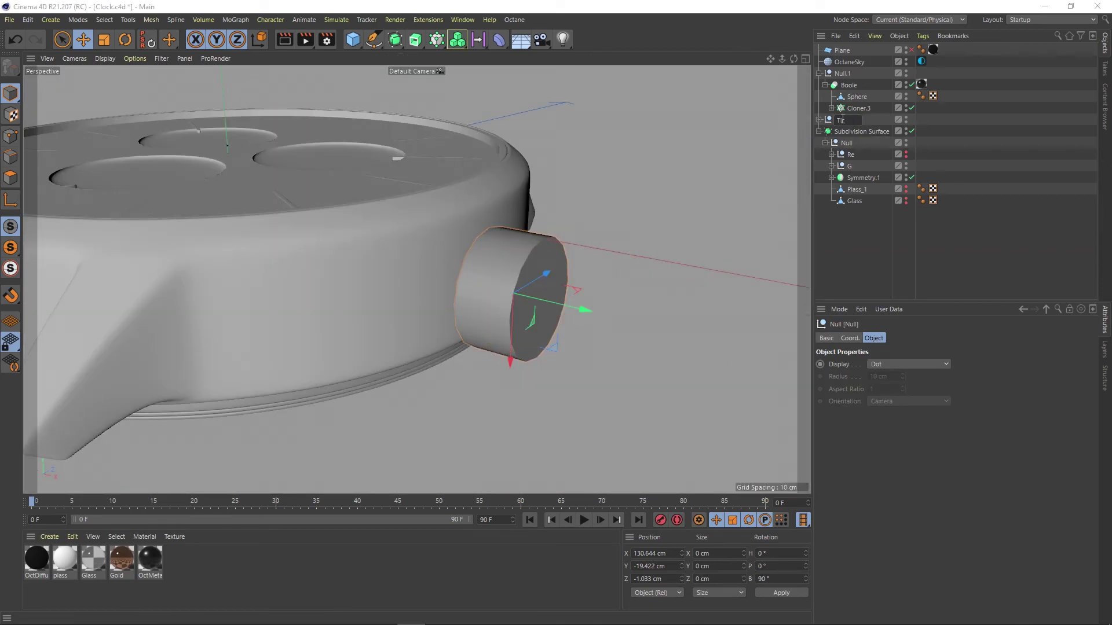
pyautogui.write('_Cintrol')
pyautogui.press('Return')
pyautogui.click(818, 120)
pyautogui.click(852, 132)
pyautogui.keyDown('ctrl'); pyautogui.moveTo(852, 132); pyautogui.dragTo(855, 120); pyautogui.keyUp('ctrl')
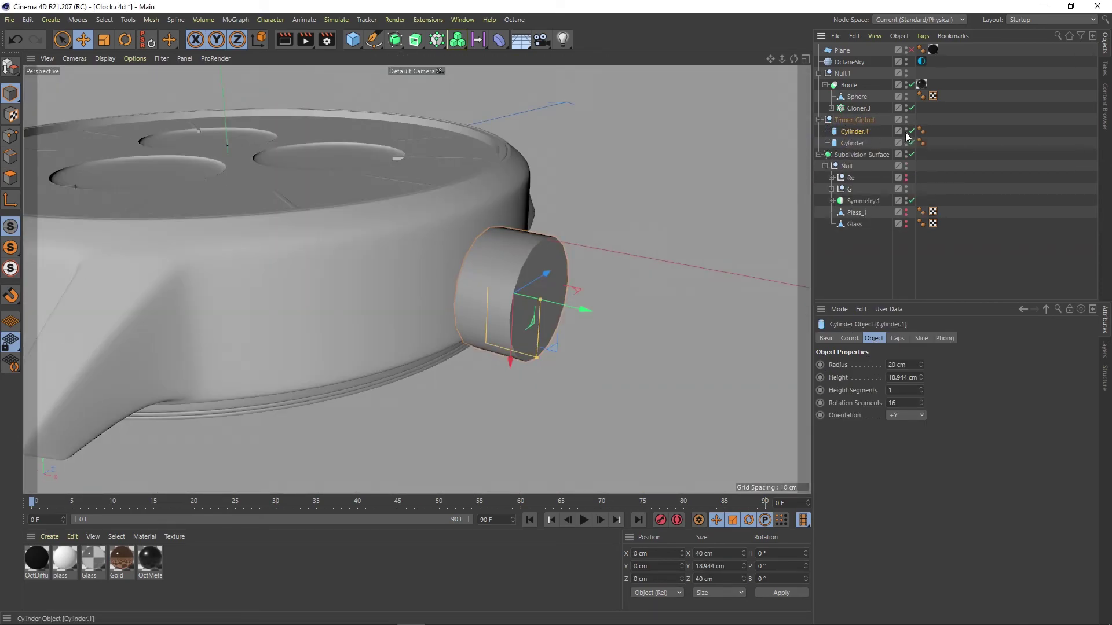
pyautogui.press('n')
pyautogui.press('b')
pyautogui.moveTo(560, 279)
pyautogui.keyDown('alt'); pyautogui.mouseDown()
pyautogui.moveTo(517, 270)
pyautogui.moveTo(487, 236)
pyautogui.mouseUp(); pyautogui.keyUp('alt')
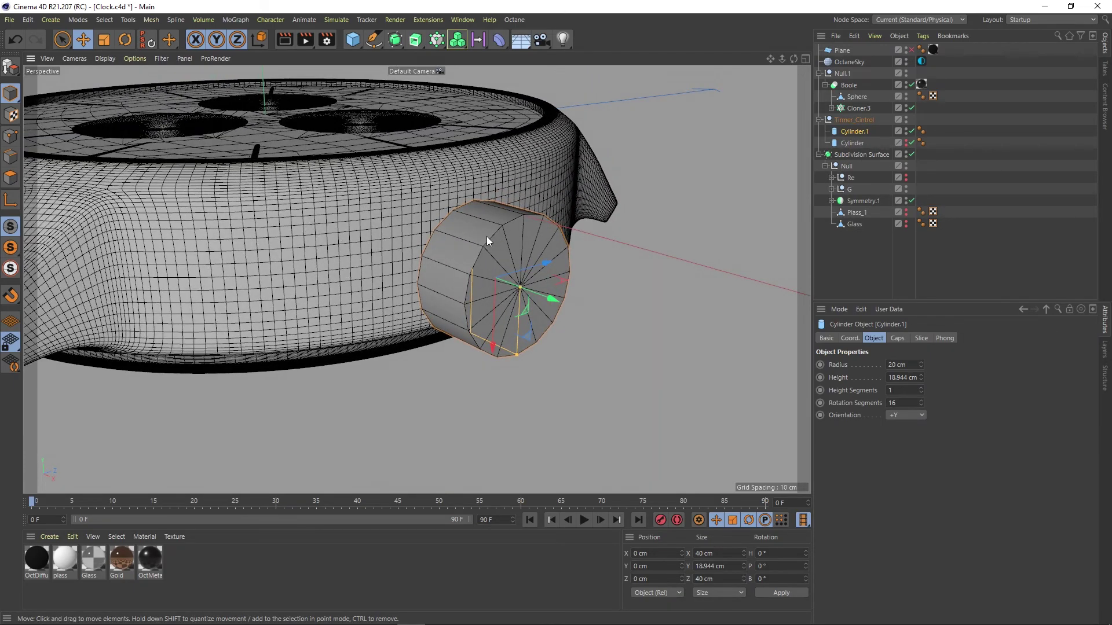
# - Make the copied cylinder editable and switch to edge selection
pyautogui.press('c')
pyautogui.click(11, 156)
pyautogui.press('9')
pyautogui.press('F2')
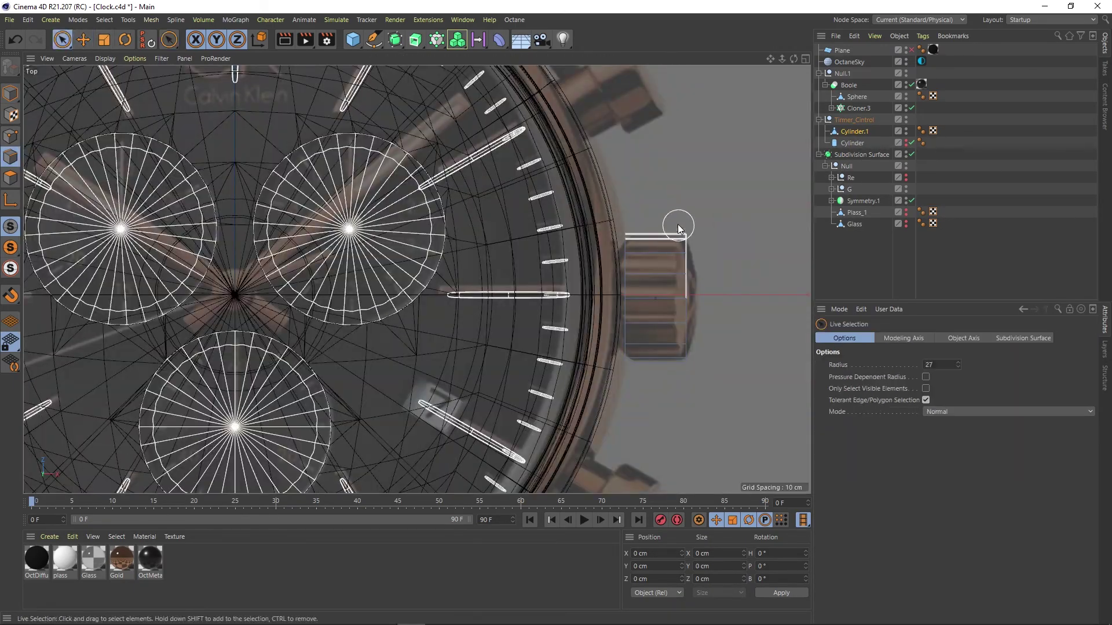
pyautogui.press('F1')
pyautogui.keyDown('alt'); pyautogui.moveTo(452, 242); pyautogui.dragTo(520, 213); pyautogui.keyUp('alt')
# - Bevel the cylinder's rim edge and widen the bevel
pyautogui.rightClick(460, 199)
pyautogui.click(498, 242)
pyautogui.moveTo(414, 232); pyautogui.dragTo(421, 231)
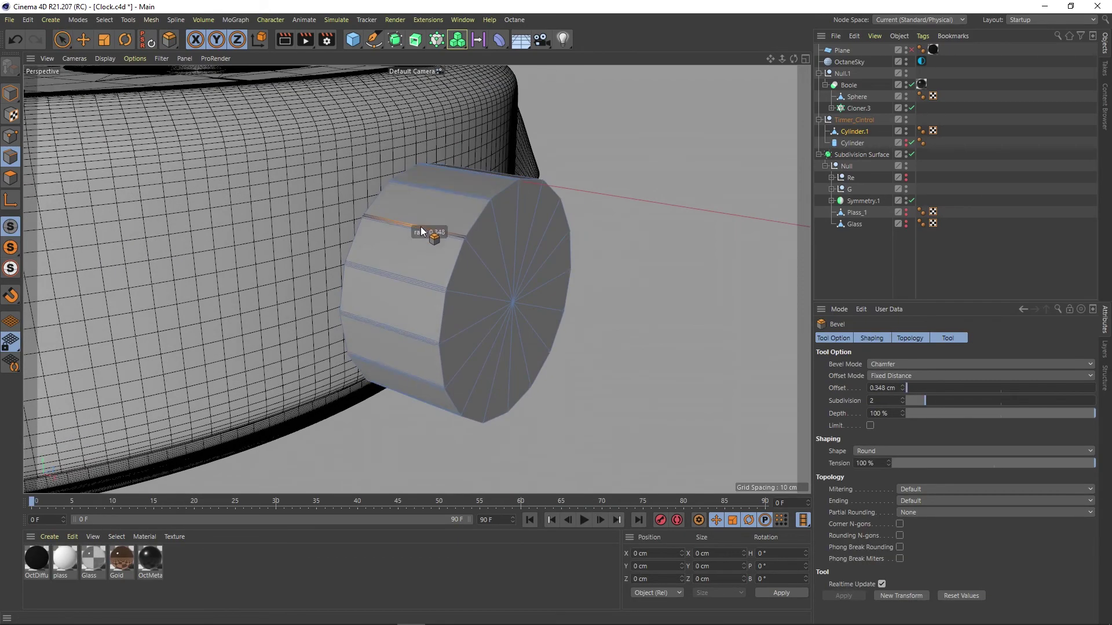
pyautogui.moveTo(925, 400); pyautogui.dragTo(904, 402)
pyautogui.moveTo(422, 232); pyautogui.dragTo(434, 230)
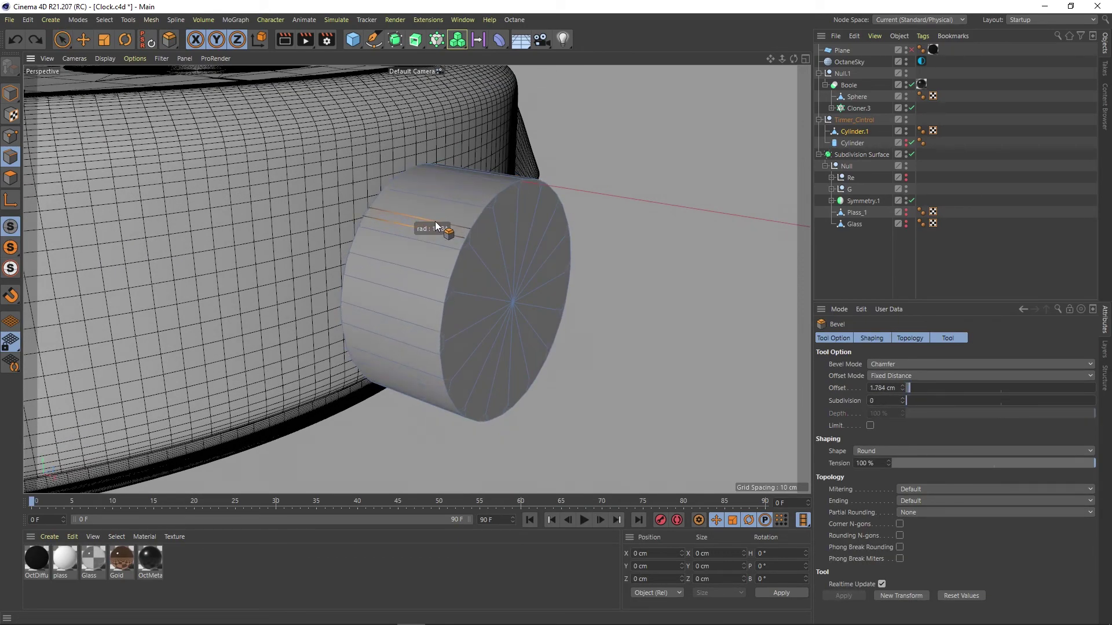
pyautogui.press('e')
pyautogui.keyDown('ctrl'); pyautogui.click(10, 177); pyautogui.keyUp('ctrl')
# - Extrude the selected side faces, then bevel them outward into raised ridges
pyautogui.rightClick(413, 220)
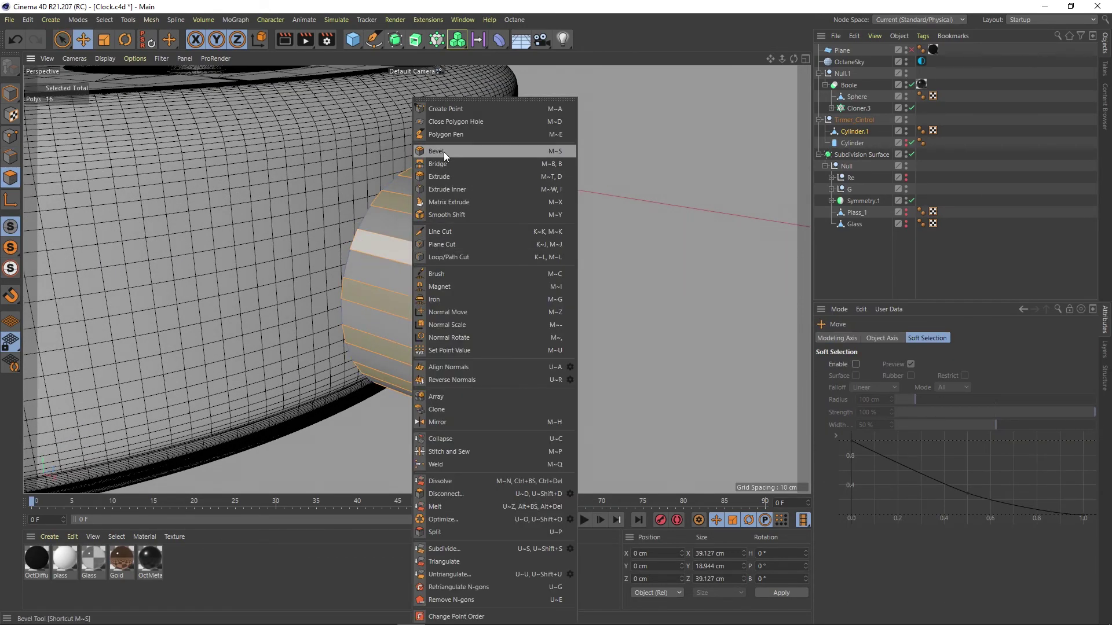
pyautogui.click(443, 176)
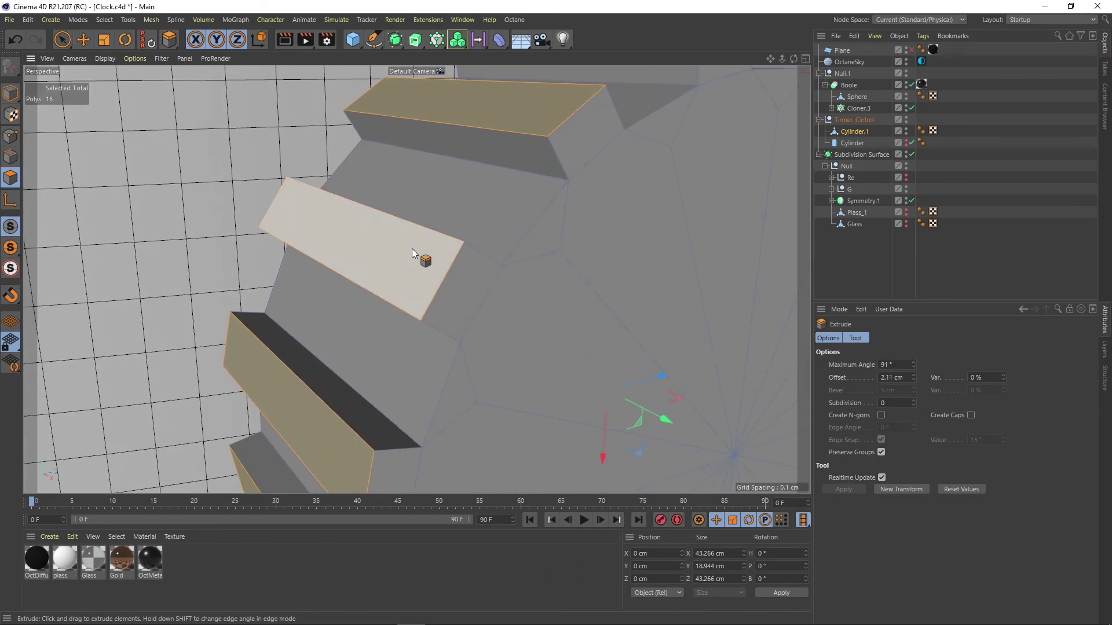
pyautogui.rightClick(412, 246)
pyautogui.click(403, 177)
pyautogui.moveTo(391, 232); pyautogui.dragTo(356, 233)
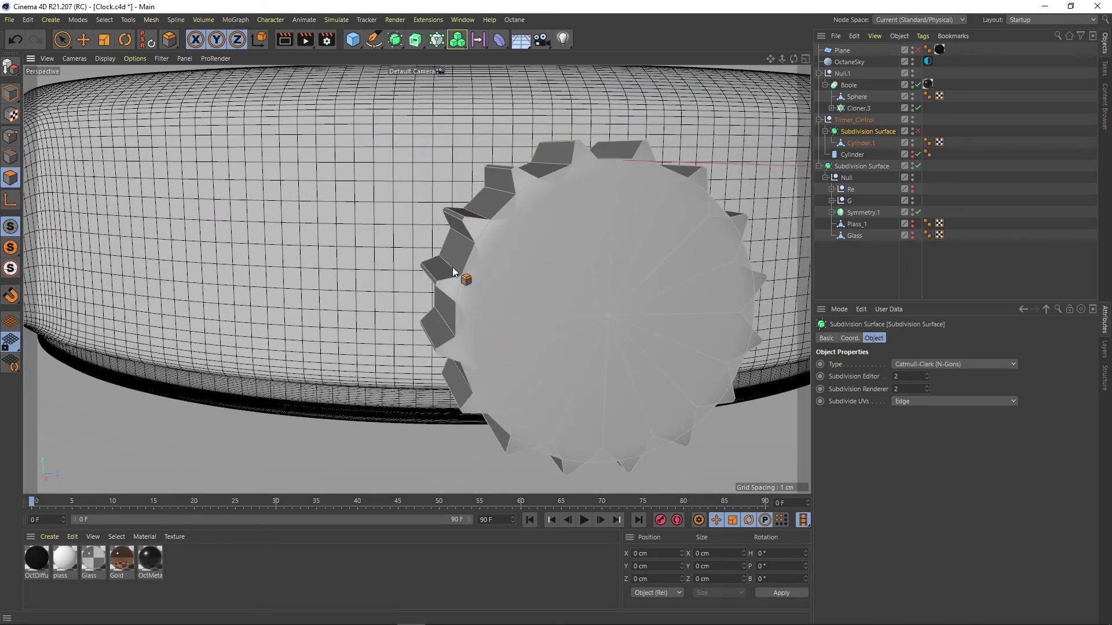
# - Extrude the side faces into taller gear teeth under the Subdivision Surface
pyautogui.hotkey('ctrl', 'z')
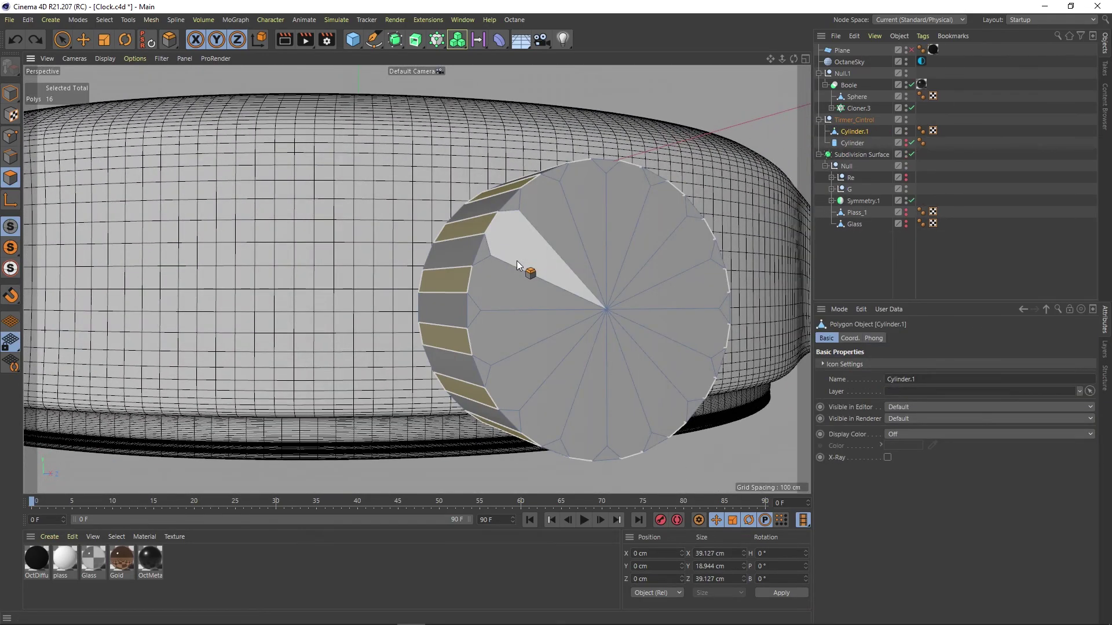
pyautogui.hotkey('ctrl', 'z')
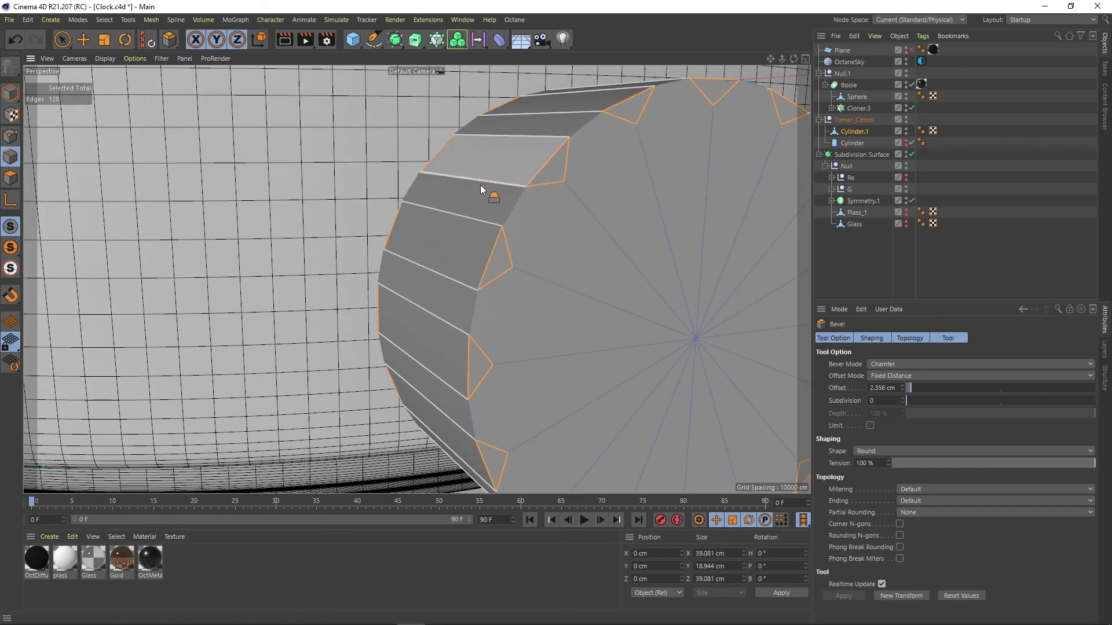
pyautogui.moveTo(403, 226)
pyautogui.mouseDown()
pyautogui.moveTo(442, 280)
pyautogui.moveTo(422, 293)
pyautogui.mouseUp()
pyautogui.hotkey('ctrl', 'z')
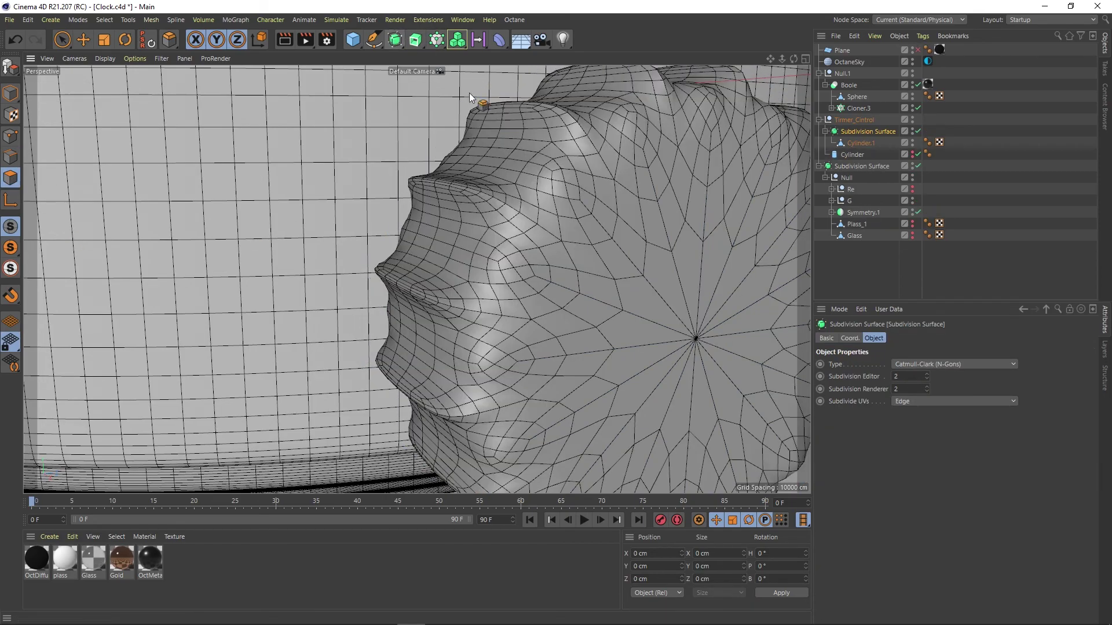
pyautogui.hotkey('ctrl', 'z')
pyautogui.hotkey('ctrl', 'z')
pyautogui.hotkey('ctrl', 'z')
pyautogui.hotkey('ctrl', 'y')
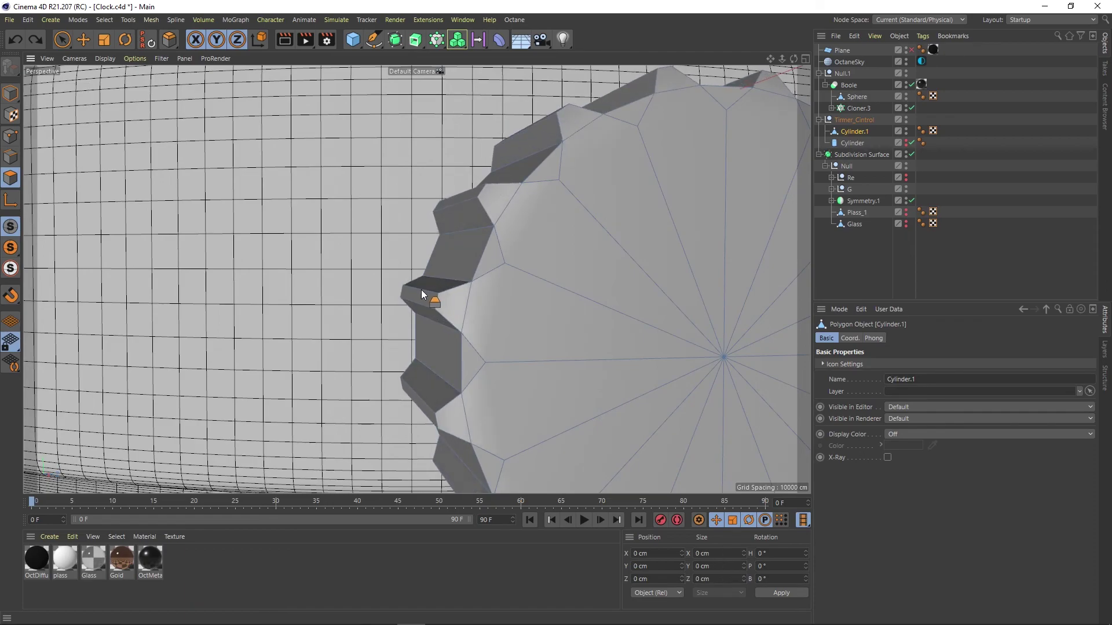
pyautogui.hotkey('ctrl', 'y')
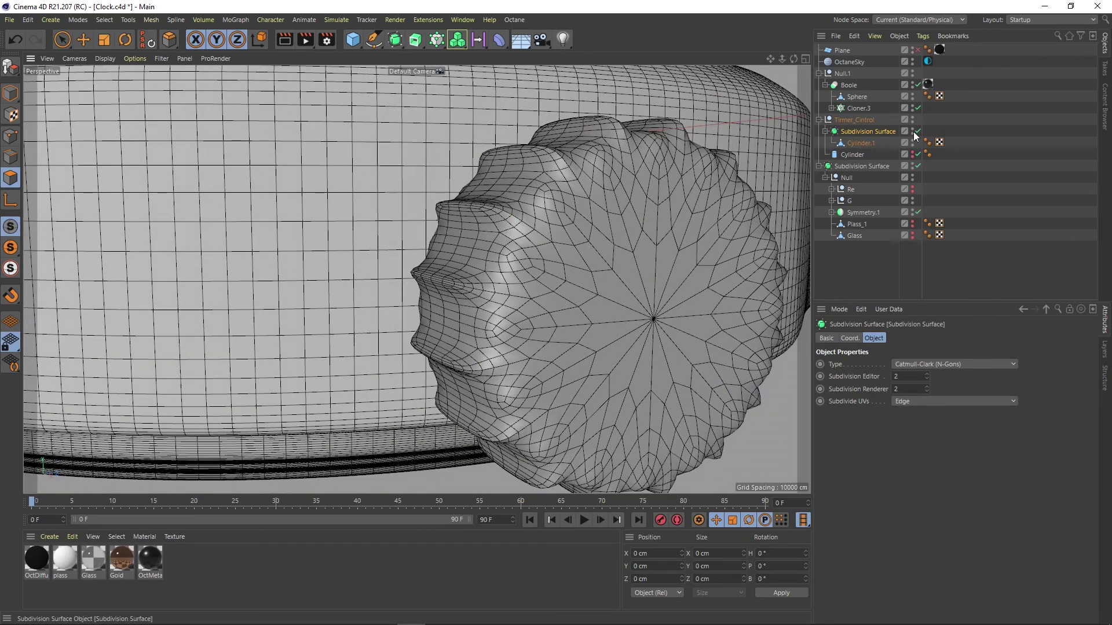
# - Scale the gear mesh up slightly in Top view with smoothing temporarily off
pyautogui.click(917, 131)
pyautogui.click(534, 175)
pyautogui.press('F2')
pyautogui.press('t')
pyautogui.moveTo(642, 283); pyautogui.dragTo(664, 282)
pyautogui.press('F1')
pyautogui.click(918, 131)
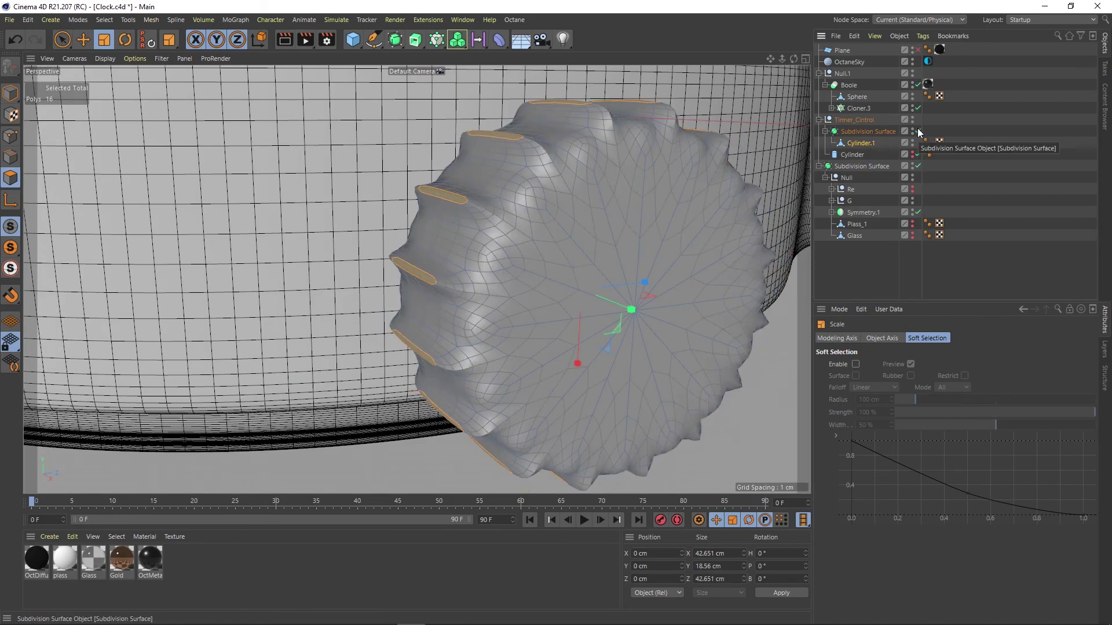
# - Add an edge loop around the gear with Loop/Path Cut (K~L) and re-enable smoothing
pyautogui.press('k')
pyautogui.press('l')
pyautogui.press('q')
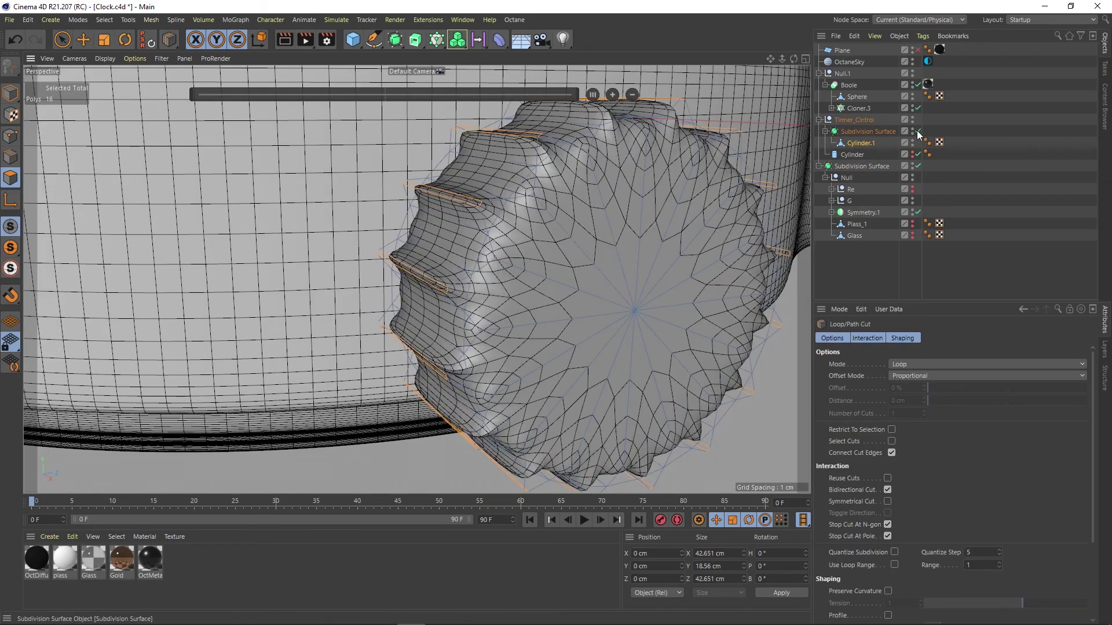
pyautogui.rightClick(527, 270)
pyautogui.press('Escape')
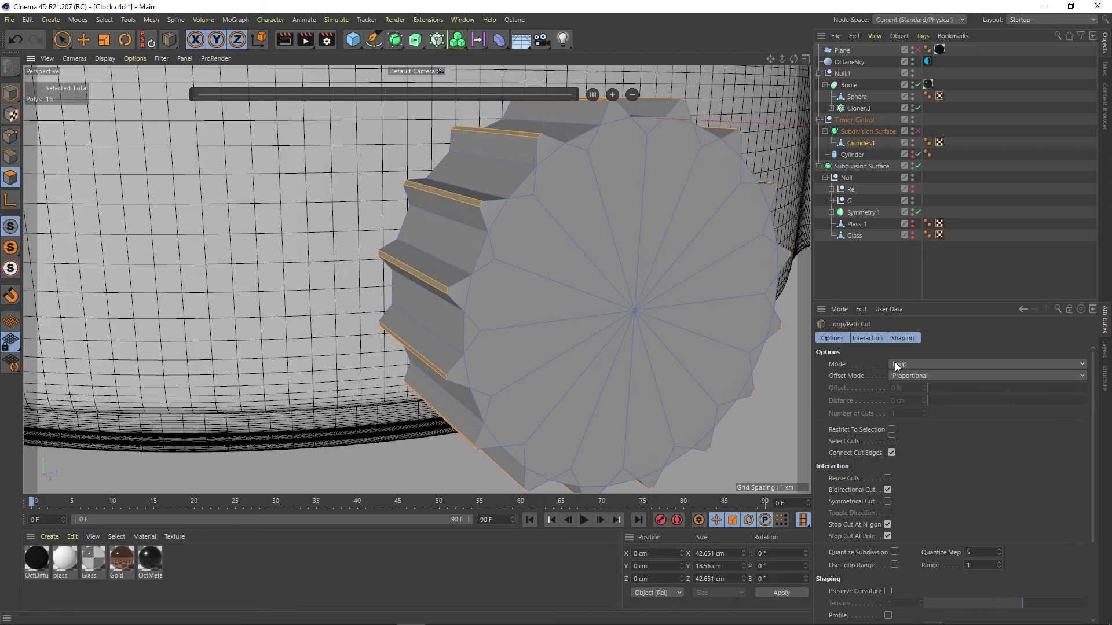
pyautogui.click(550, 280)
pyautogui.moveTo(550, 279)
pyautogui.keyDown('alt'); pyautogui.mouseDown()
pyautogui.moveTo(592, 277)
pyautogui.moveTo(440, 277)
pyautogui.moveTo(458, 245)
pyautogui.moveTo(521, 280)
pyautogui.mouseUp(); pyautogui.keyUp('alt')
pyautogui.press('q')
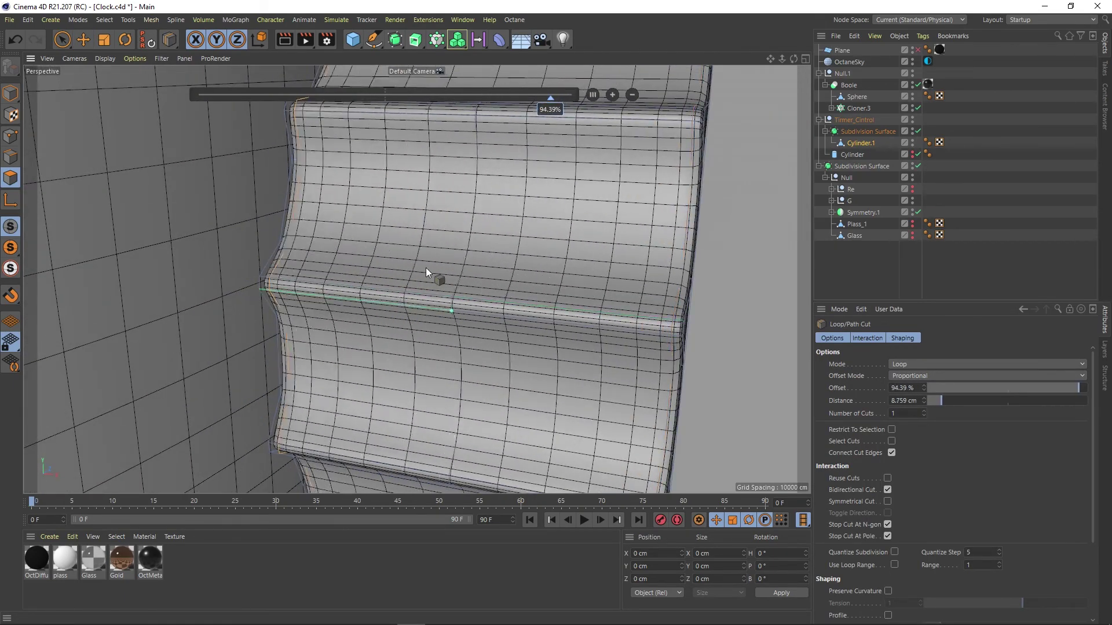
pyautogui.moveTo(426, 268)
pyautogui.keyDown('alt'); pyautogui.mouseDown()
pyautogui.moveTo(282, 228)
pyautogui.moveTo(405, 231)
pyautogui.mouseUp(); pyautogui.keyUp('alt')
pyautogui.click(10, 92)
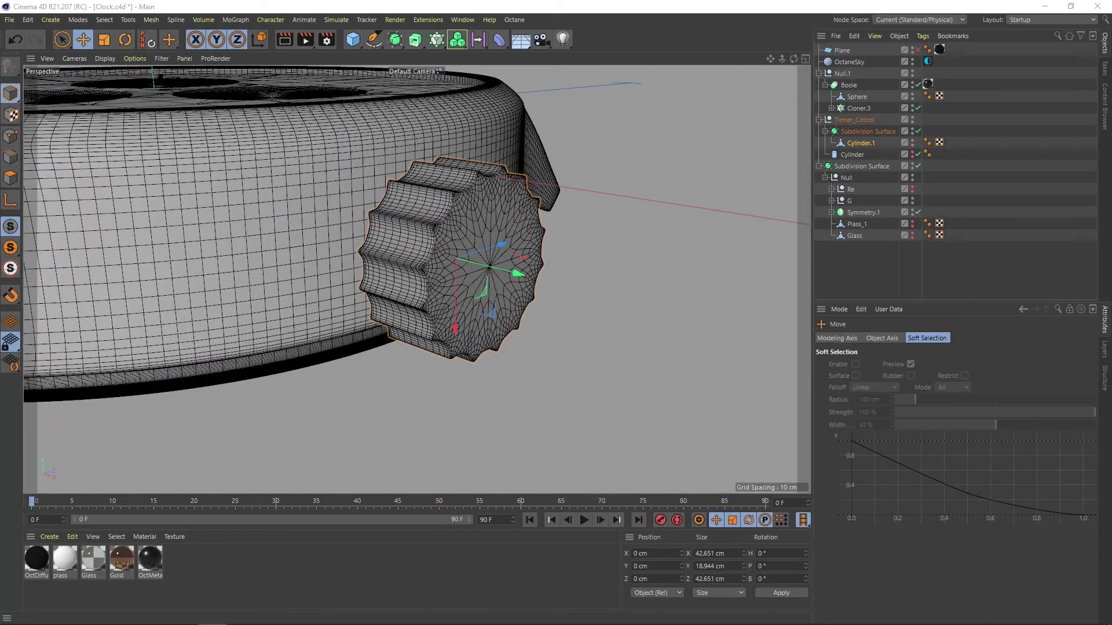
# - Inspect the gear face and Ctrl-drag a second copy of the cylinder
pyautogui.moveTo(670, 257)
pyautogui.keyDown('alt'); pyautogui.mouseDown()
pyautogui.moveTo(530, 211)
pyautogui.moveTo(540, 248)
pyautogui.moveTo(537, 211)
pyautogui.mouseUp(); pyautogui.keyUp('alt')
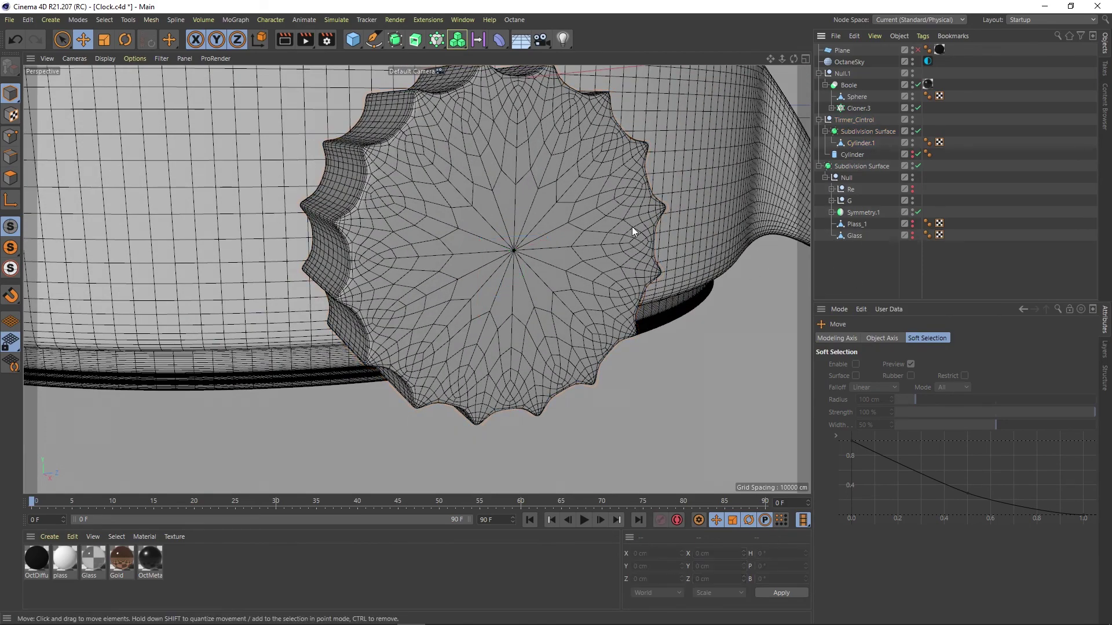
pyautogui.keyDown('alt'); pyautogui.moveTo(633, 228); pyautogui.dragTo(588, 241); pyautogui.keyUp('alt')
pyautogui.keyDown('ctrl'); pyautogui.moveTo(861, 142); pyautogui.dragTo(857, 152); pyautogui.keyUp('ctrl')
# - Group both cylinders, then shift the copied cylinder toward the case and widen its radius
pyautogui.hotkey('alt', 'g')
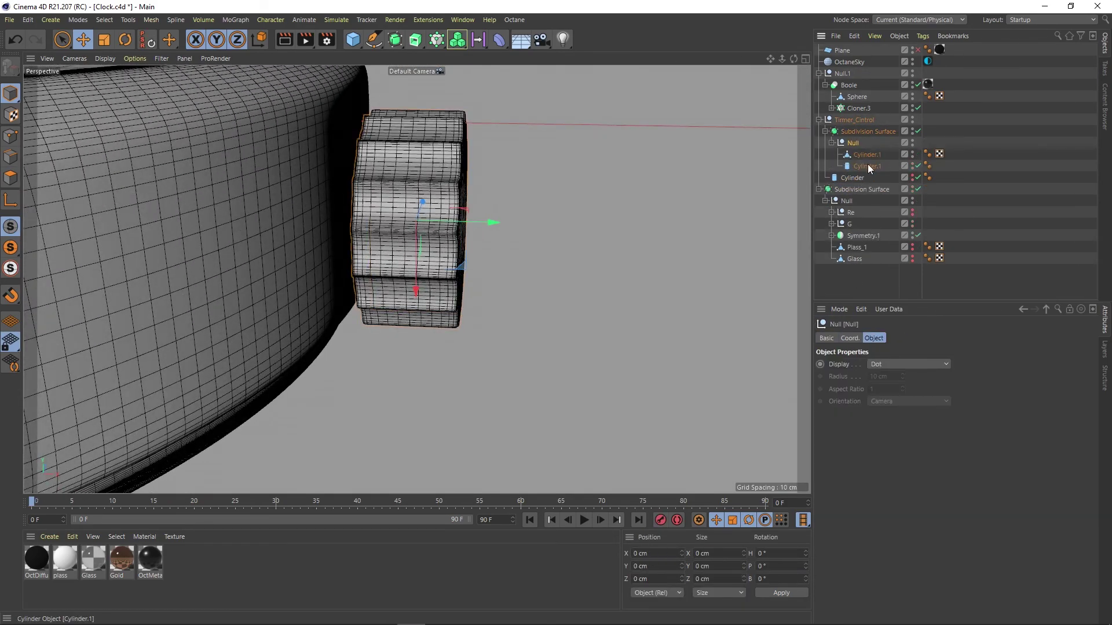
pyautogui.keyDown('alt'); pyautogui.moveTo(512, 189); pyautogui.dragTo(521, 191); pyautogui.keyUp('alt')
pyautogui.click(864, 164)
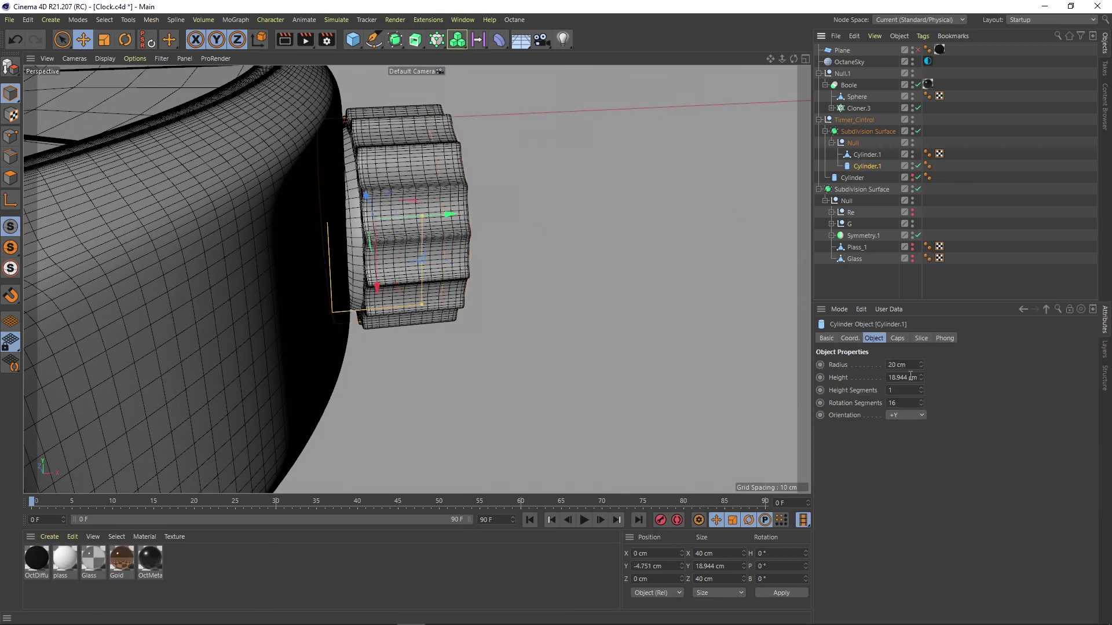
pyautogui.moveTo(400, 217); pyautogui.dragTo(392, 225)
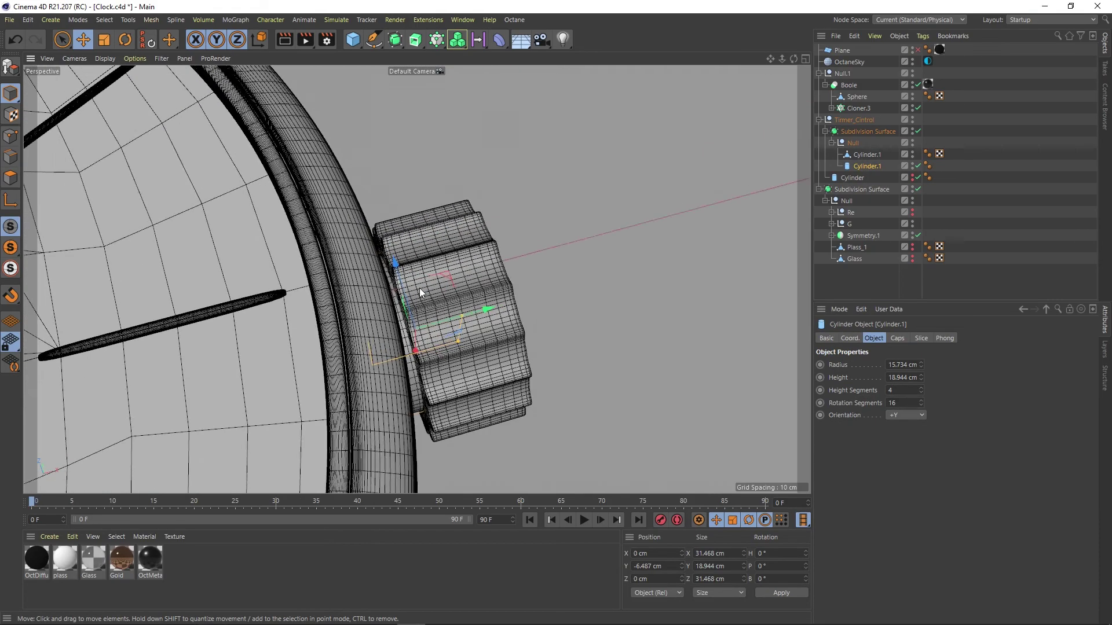
pyautogui.moveTo(420, 287)
pyautogui.keyDown('alt'); pyautogui.mouseDown()
pyautogui.moveTo(467, 341)
pyautogui.moveTo(459, 336)
pyautogui.mouseUp(); pyautogui.keyUp('alt')
# - Delete the resized trial cylinder from the crown group
pyautogui.scroll(3, 460, 335)
pyautogui.keyDown('alt'); pyautogui.moveTo(450, 283); pyautogui.dragTo(455, 298); pyautogui.keyUp('alt')
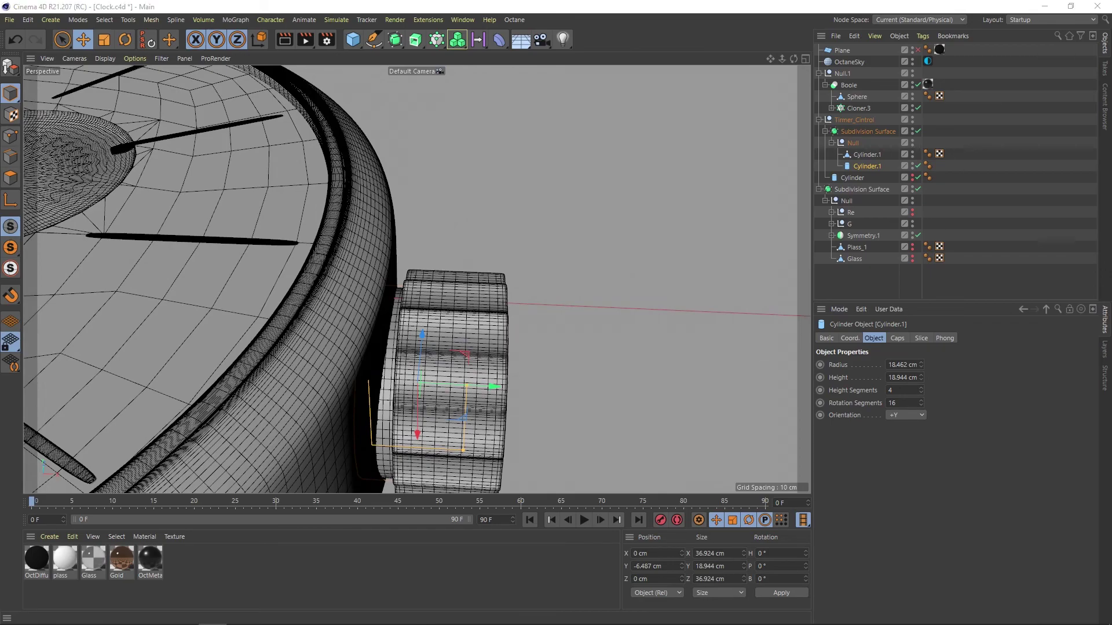
pyautogui.keyDown('alt'); pyautogui.moveTo(557, 318); pyautogui.dragTo(556, 307); pyautogui.keyUp('alt')
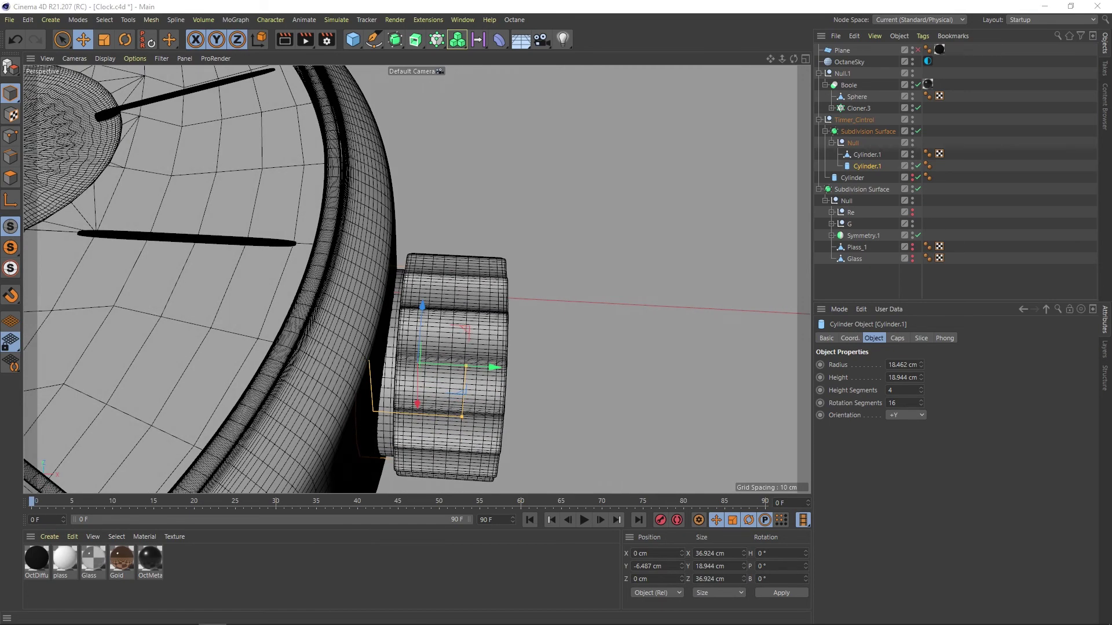
pyautogui.moveTo(443, 340)
pyautogui.keyDown('alt'); pyautogui.mouseDown()
pyautogui.moveTo(477, 242)
pyautogui.moveTo(473, 279)
pyautogui.mouseUp(); pyautogui.keyUp('alt')
pyautogui.press('Delete')
# - Put a copy of the plain cylinder into the Null above Cylinder.1 and view it from Top
pyautogui.click(521, 290)
pyautogui.scroll(5, 558, 304)
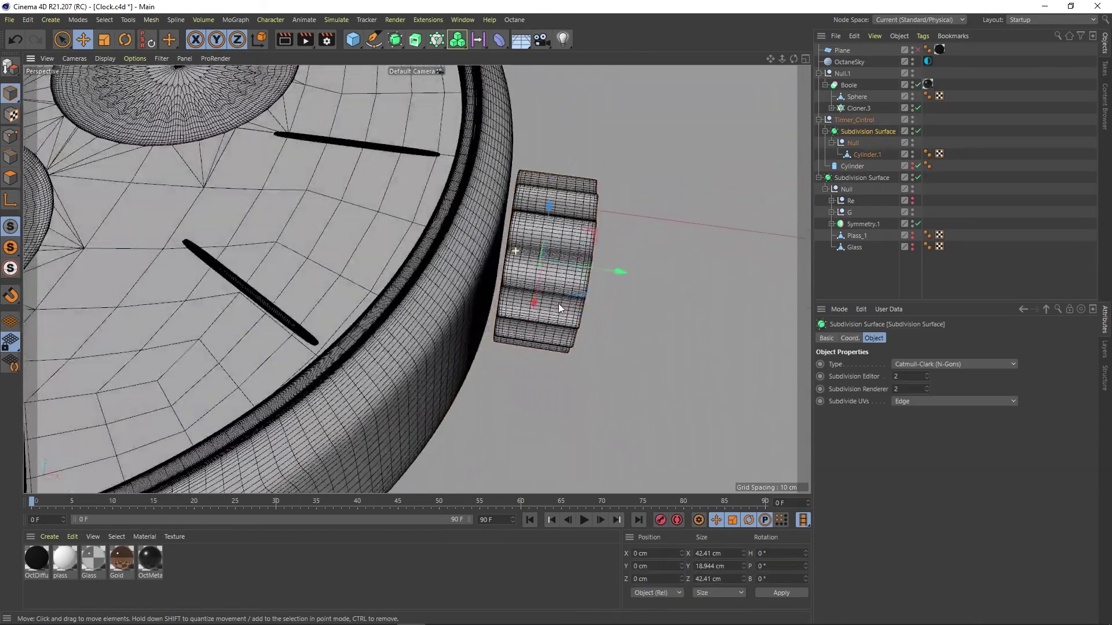
pyautogui.moveTo(572, 266)
pyautogui.keyDown('alt'); pyautogui.mouseDown()
pyautogui.moveTo(544, 301)
pyautogui.moveTo(596, 307)
pyautogui.moveTo(407, 152)
pyautogui.moveTo(428, 192)
pyautogui.mouseUp(); pyautogui.keyUp('alt')
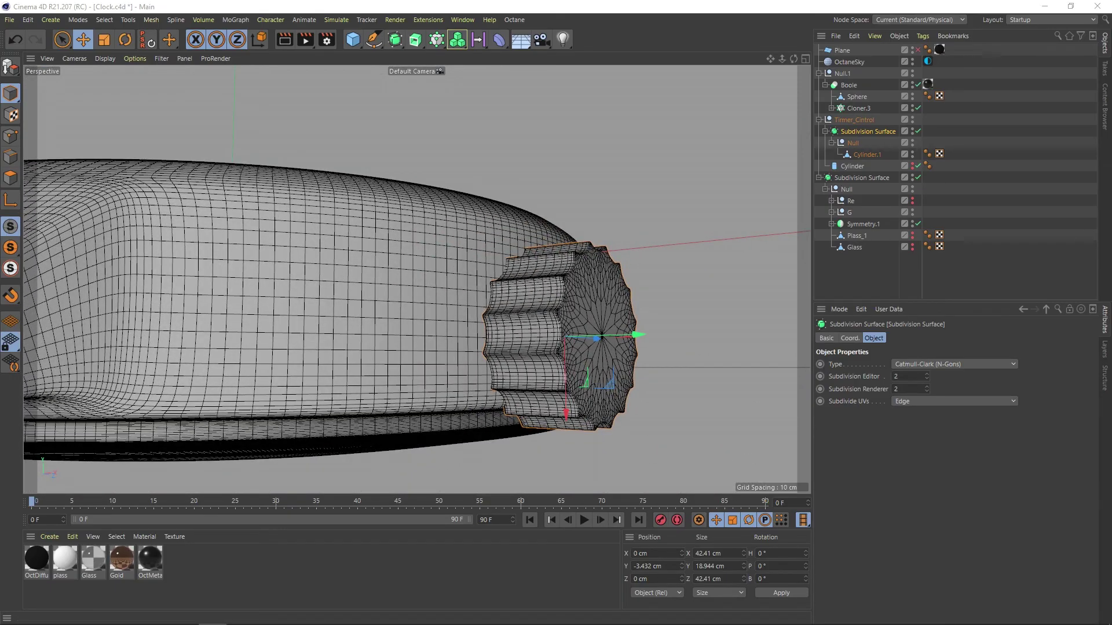
pyautogui.moveTo(498, 348)
pyautogui.keyDown('alt'); pyautogui.mouseDown()
pyautogui.moveTo(517, 338)
pyautogui.moveTo(463, 356)
pyautogui.moveTo(533, 314)
pyautogui.mouseUp(); pyautogui.keyUp('alt')
pyautogui.scroll(3, 533, 314)
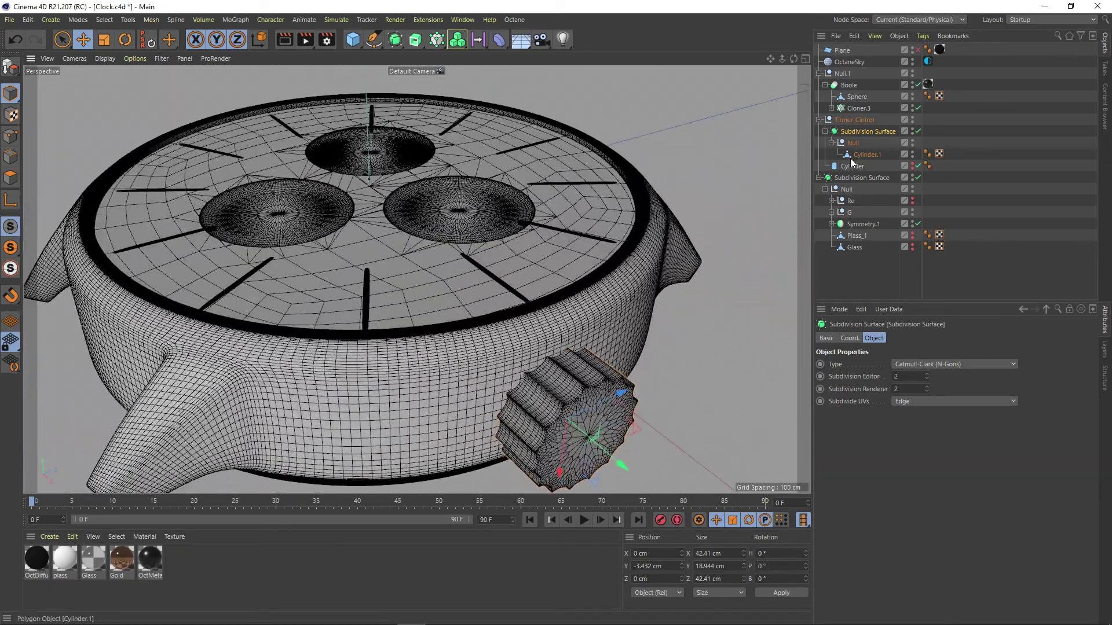
pyautogui.keyDown('ctrl'); pyautogui.moveTo(850, 164); pyautogui.dragTo(860, 155); pyautogui.keyUp('ctrl')
pyautogui.press('F2')
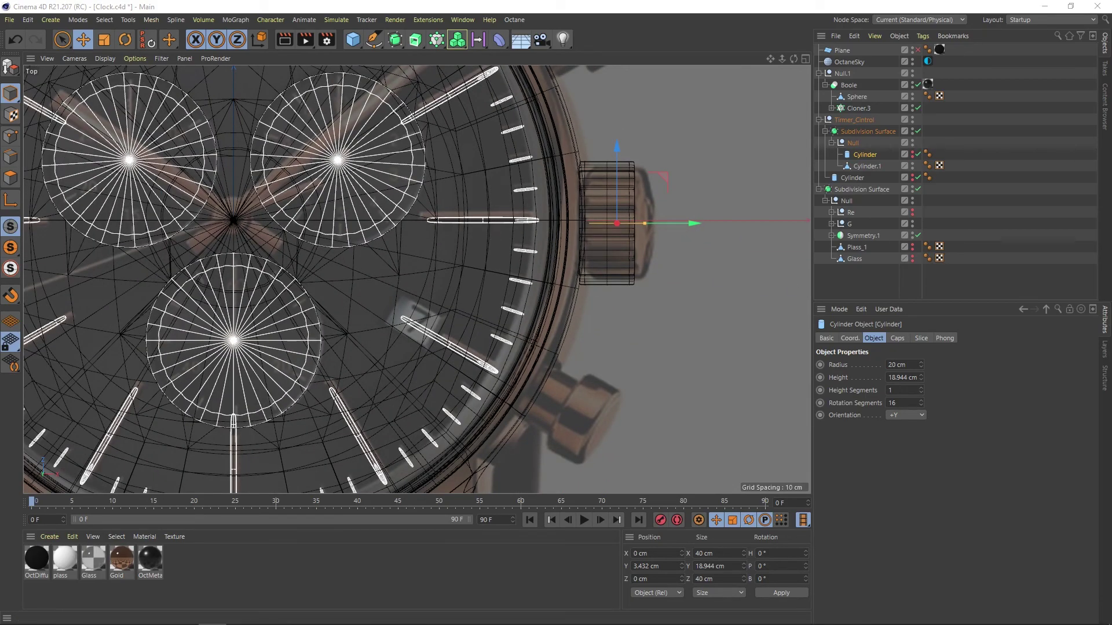
# - Wrap the cylinder in Symmetry, place it beside the crown, tilt it 30° and set radius 15
pyautogui.scroll(-3, 540, 198)
pyautogui.click(395, 40)
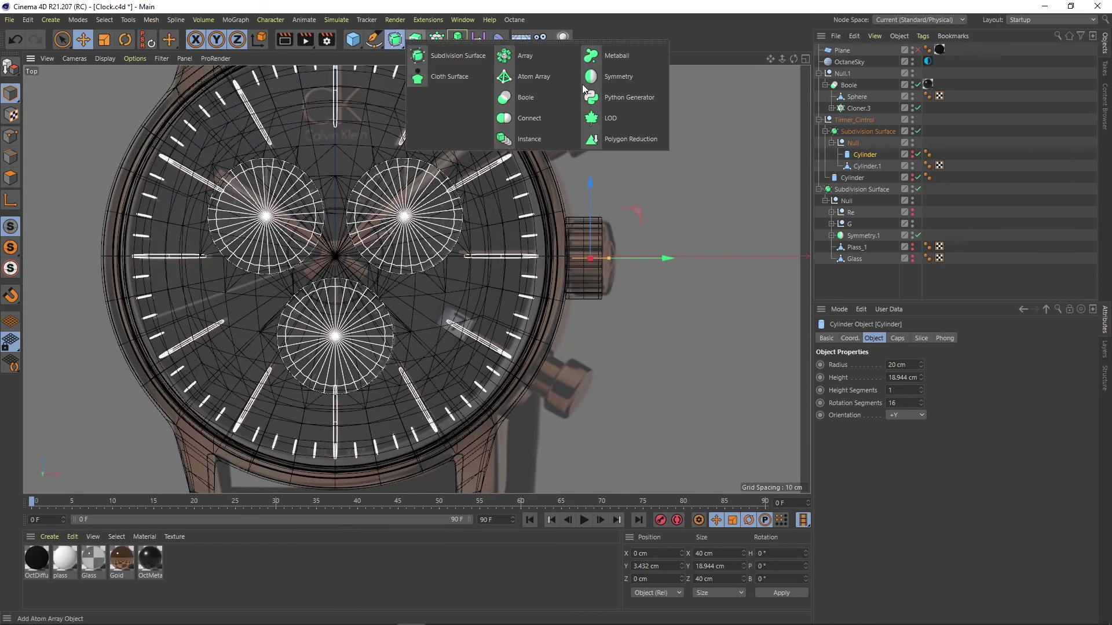
pyautogui.keyDown('alt'); pyautogui.click(590, 115); pyautogui.keyUp('alt')
pyautogui.moveTo(590, 257)
pyautogui.mouseDown()
pyautogui.moveTo(581, 340)
pyautogui.moveTo(619, 380)
pyautogui.mouseUp()
pyautogui.press('r')
pyautogui.scroll(3, 588, 350)
pyautogui.press('e')
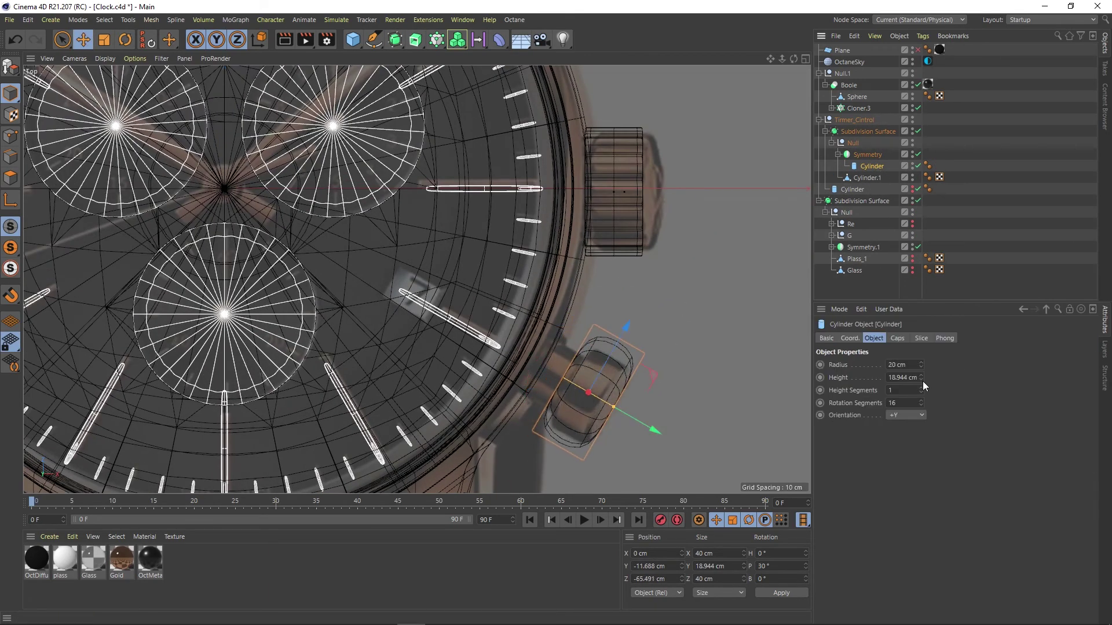
pyautogui.write('15')
pyautogui.moveTo(616, 351); pyautogui.dragTo(617, 350)
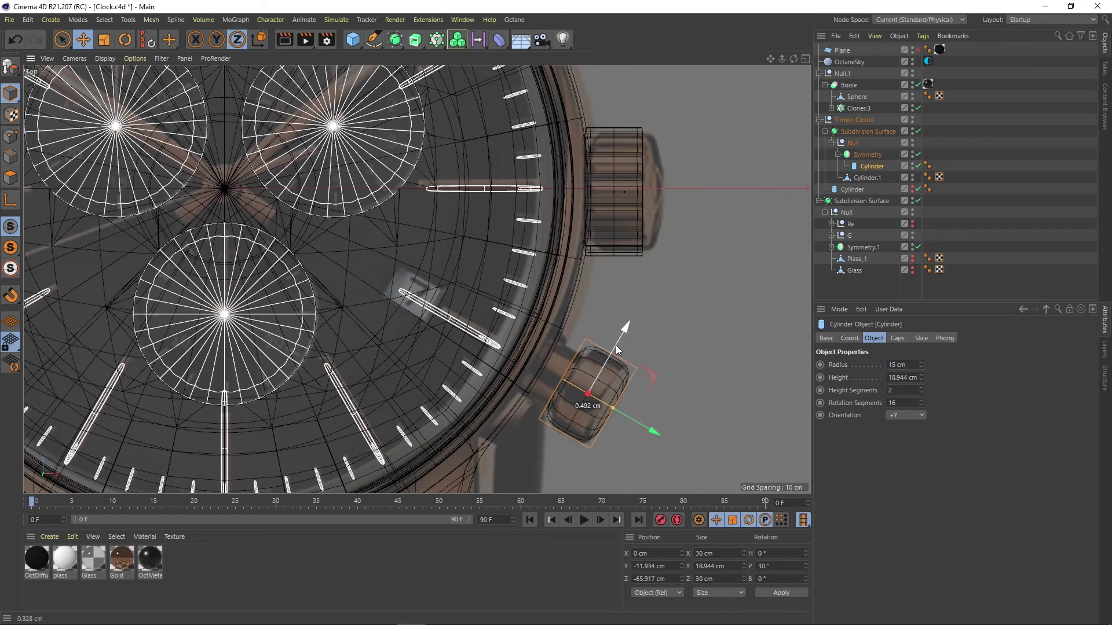
# - Add a stacked cylinder copy with radius 10 and group the two pusher cylinders
pyautogui.keyDown('ctrl'); pyautogui.moveTo(623, 415); pyautogui.dragTo(599, 405); pyautogui.keyUp('ctrl')
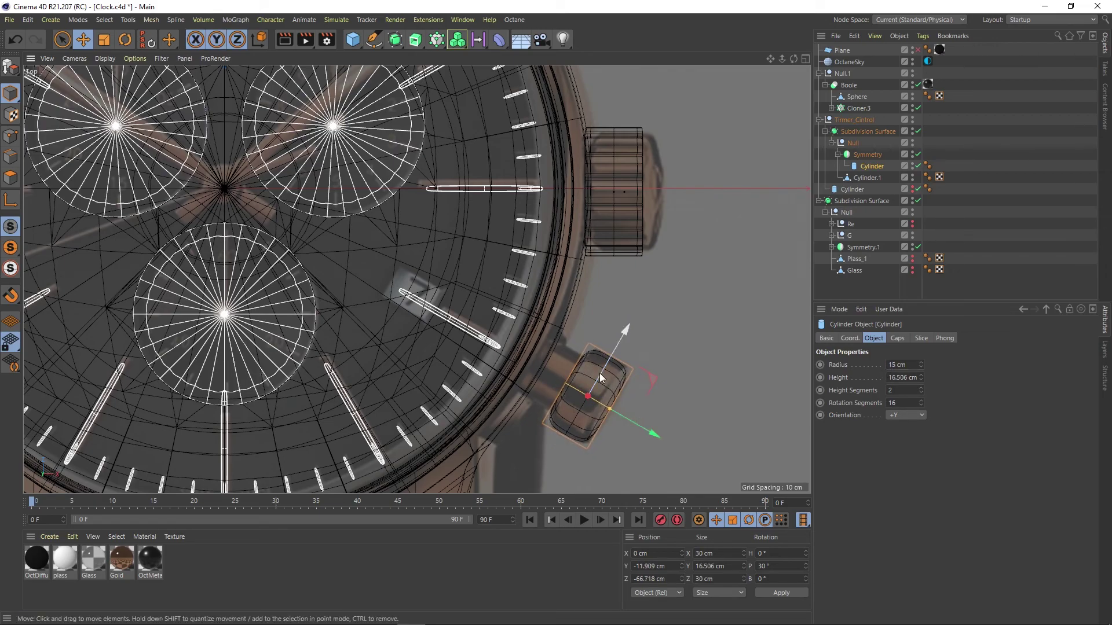
pyautogui.write('10')
pyautogui.press('Return')
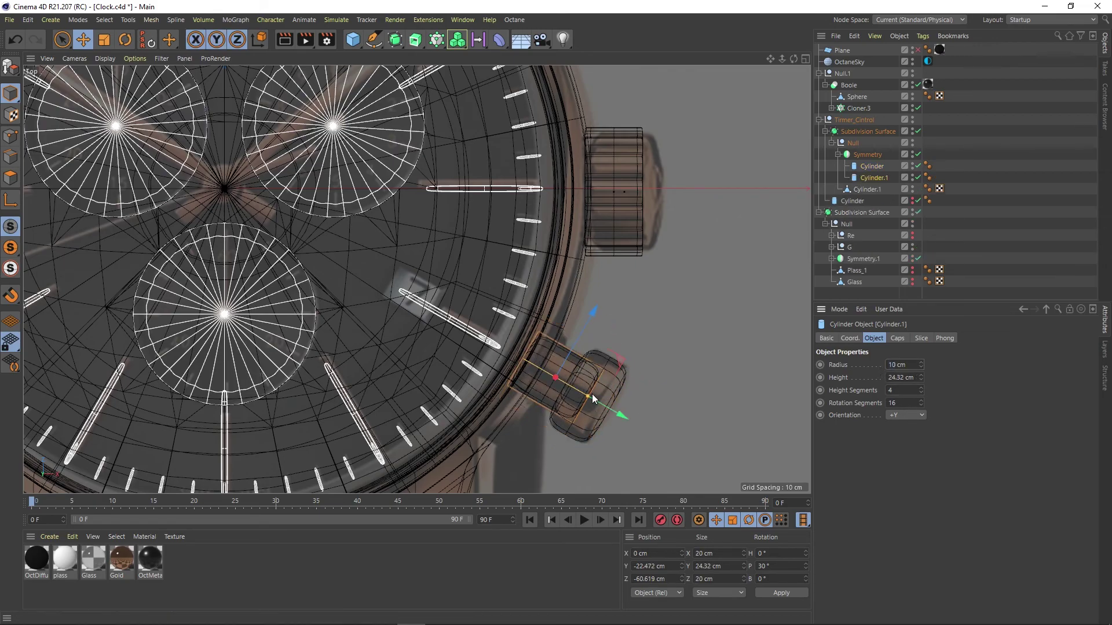
pyautogui.press('F1')
pyautogui.hotkey('alt', 'g')
# - Make the outer pusher cylinder editable and chamfer its rim edge loop by about 0.6 cm
pyautogui.press('o')
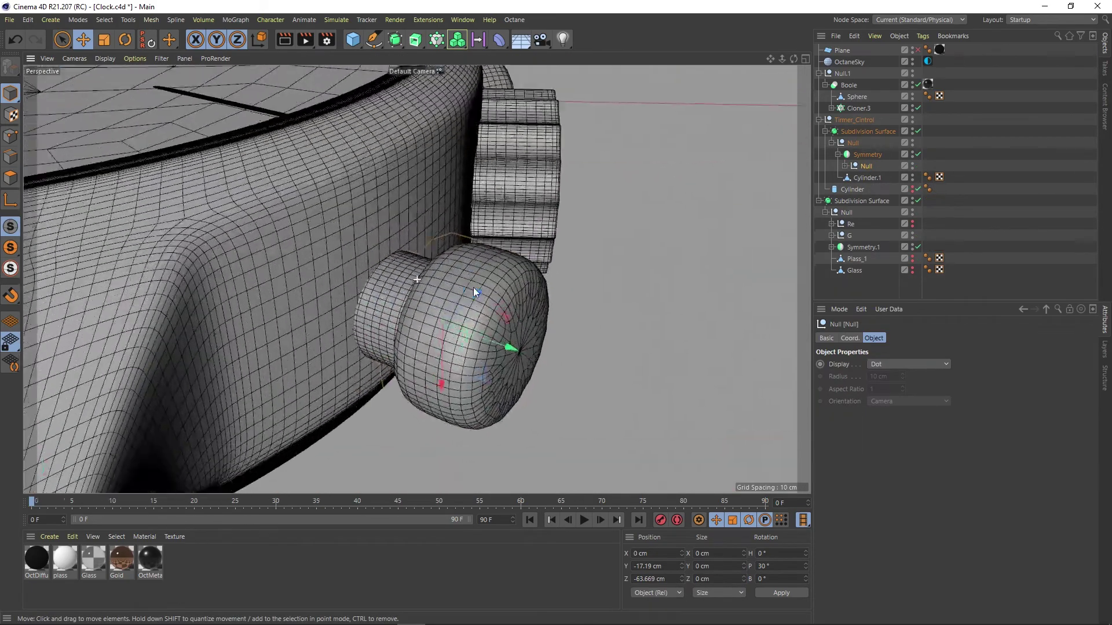
pyautogui.click(474, 287)
pyautogui.press('c')
pyautogui.scroll(1, 566, 283)
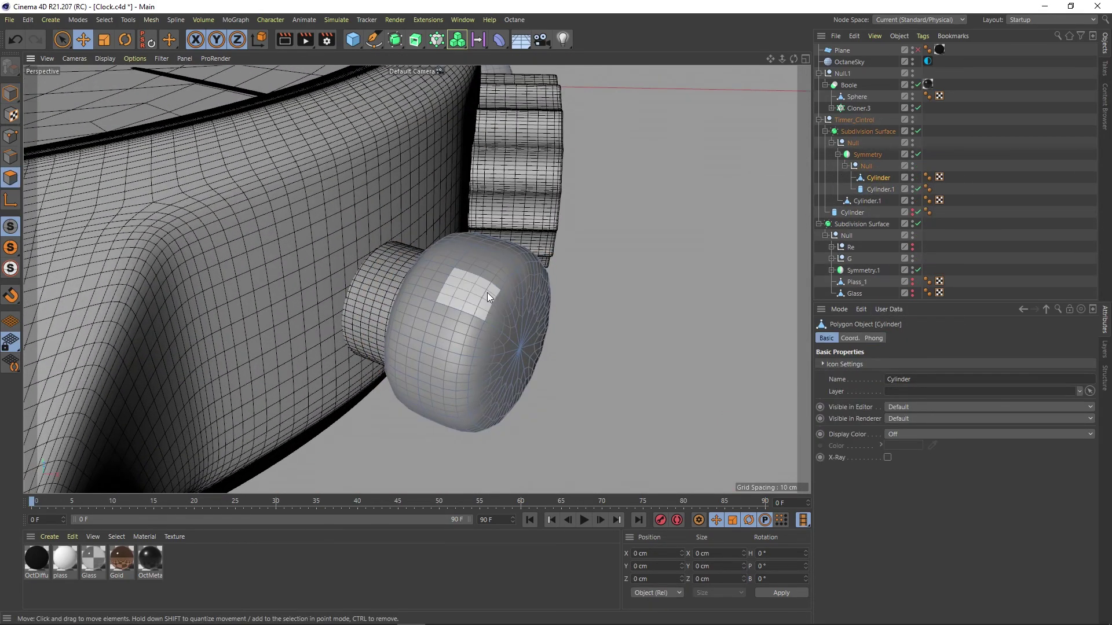
pyautogui.press('u')
pyautogui.press('l')
pyautogui.keyDown('shift'); pyautogui.click(404, 285); pyautogui.keyUp('shift')
pyautogui.press('m')
pyautogui.press('s')
pyautogui.moveTo(404, 285); pyautogui.dragTo(519, 292)
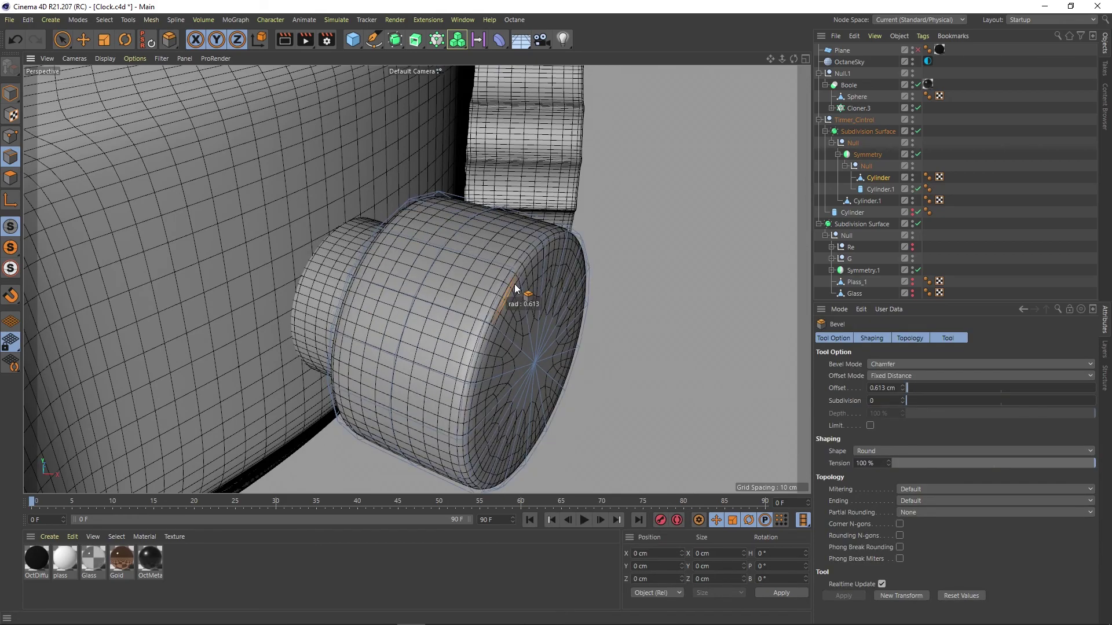
pyautogui.scroll(3, 535, 250)
# - Add an extra Loop/Path Cut edge loop around the knob, then return to the Move tool
pyautogui.keyDown('alt'); pyautogui.moveTo(536, 250); pyautogui.dragTo(515, 272); pyautogui.keyUp('alt')
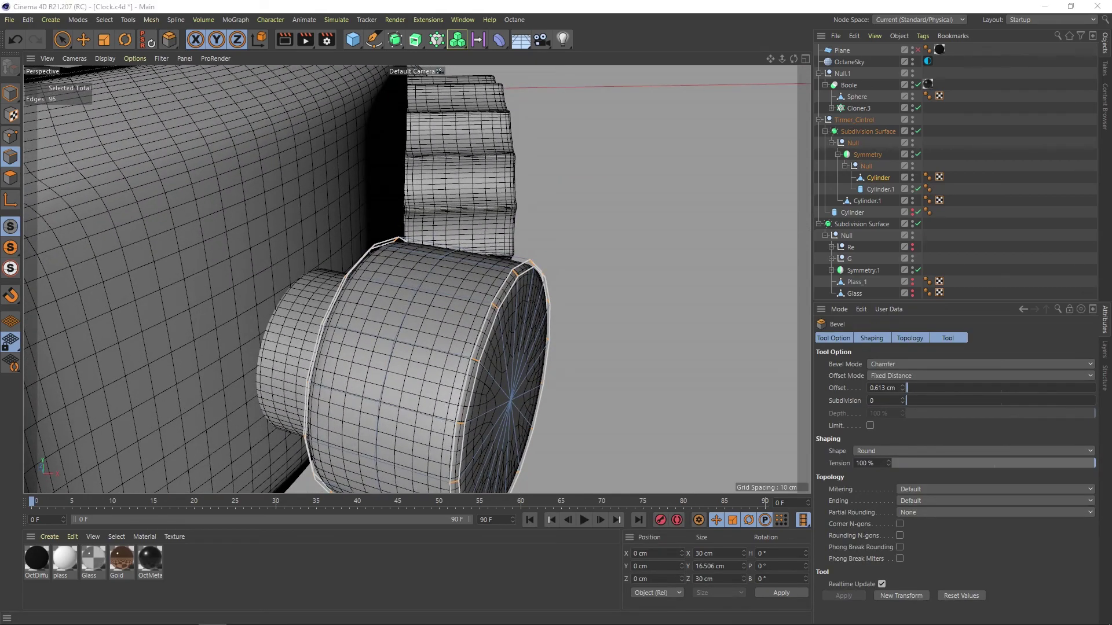
pyautogui.moveTo(764, 348)
pyautogui.keyDown('alt'); pyautogui.mouseDown()
pyautogui.moveTo(389, 307)
pyautogui.moveTo(491, 330)
pyautogui.moveTo(516, 373)
pyautogui.mouseUp(); pyautogui.keyUp('alt')
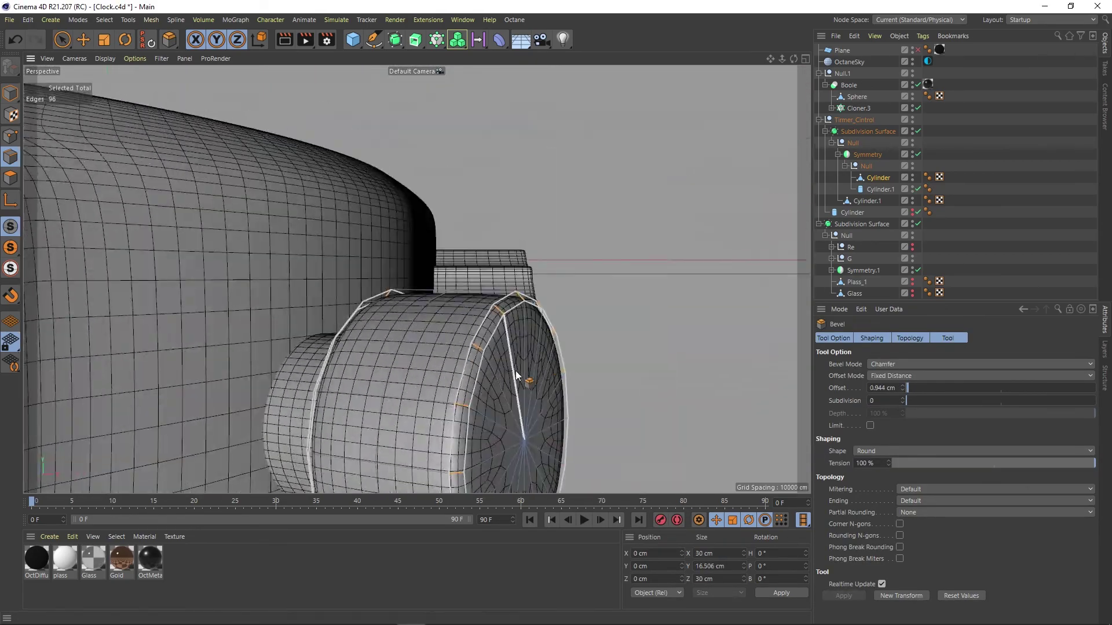
pyautogui.scroll(3, 475, 289)
pyautogui.press('k')
pyautogui.press('l')
pyautogui.moveTo(417, 338)
pyautogui.keyDown('alt'); pyautogui.mouseDown()
pyautogui.moveTo(369, 328)
pyautogui.moveTo(566, 263)
pyautogui.moveTo(567, 290)
pyautogui.moveTo(551, 272)
pyautogui.moveTo(458, 367)
pyautogui.mouseUp(); pyautogui.keyUp('alt')
pyautogui.scroll(3, 368, 328)
pyautogui.scroll(-5, 367, 327)
pyautogui.press('e')
pyautogui.scroll(-2, 551, 273)
pyautogui.scroll(-5, 458, 367)
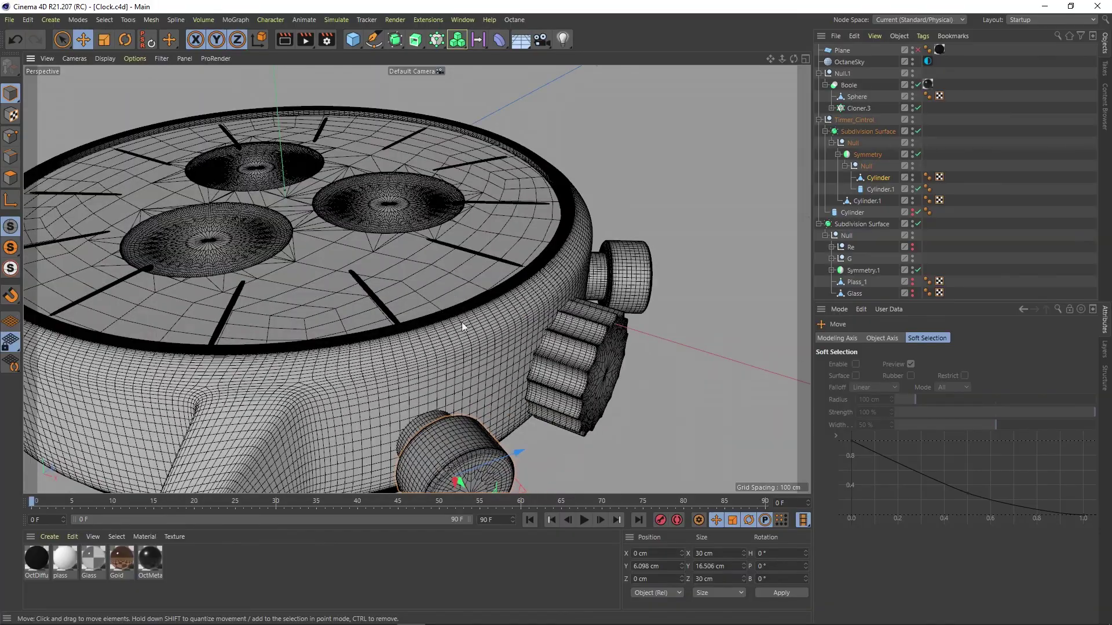
pyautogui.scroll(-1, 471, 254)
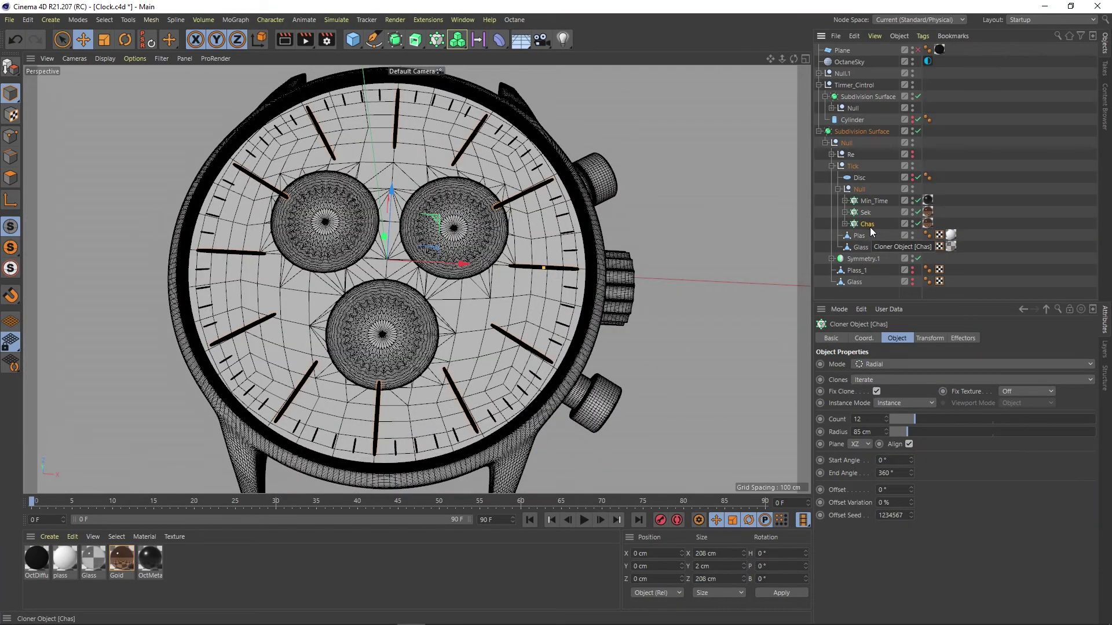
# - Isolate the Cube hour-tick stick under Chas, hiding Timer_Cintrol and Null.1
pyautogui.click(845, 224)
pyautogui.click(873, 235)
pyautogui.scroll(3, 600, 270)
pyautogui.scroll(3, 505, 262)
pyautogui.scroll(3, 413, 271)
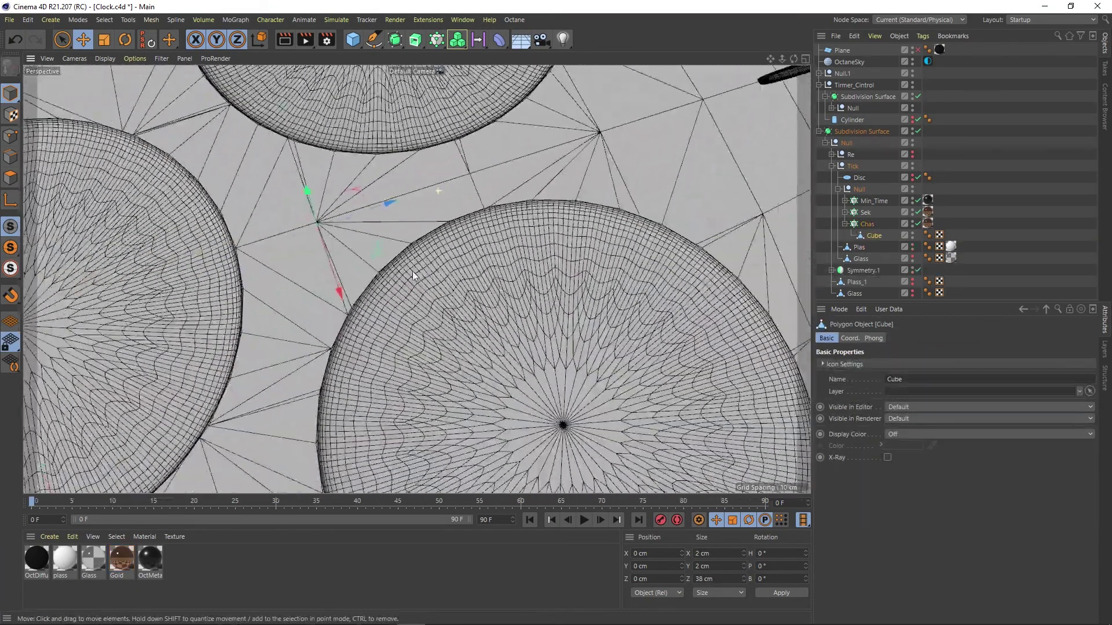
pyautogui.scroll(3, 412, 271)
pyautogui.moveTo(912, 86); pyautogui.dragTo(913, 74)
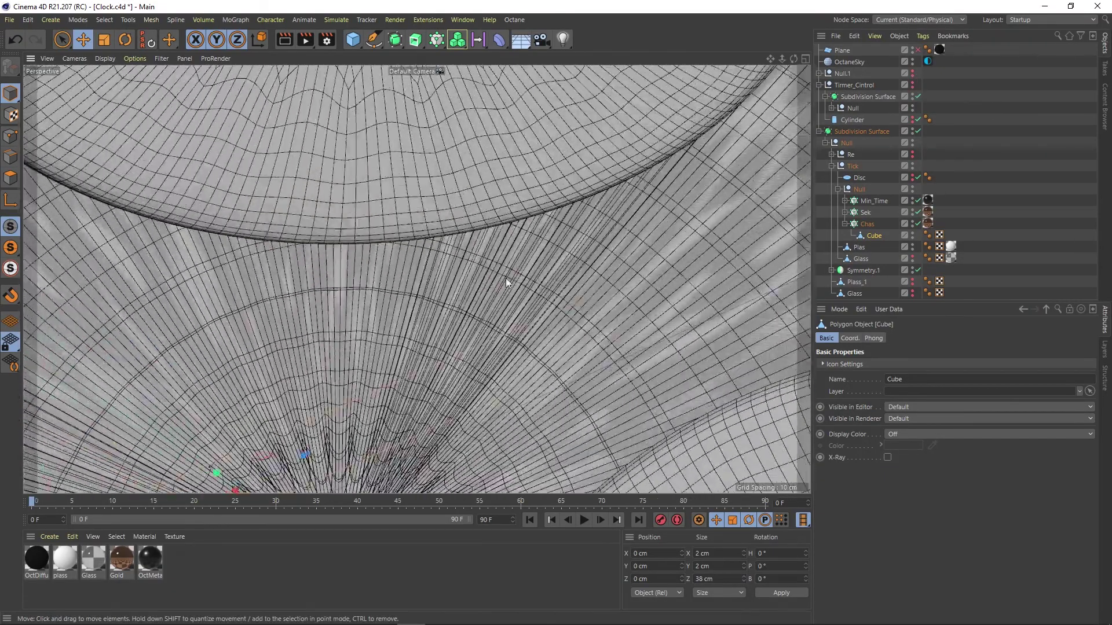
pyautogui.scroll(-3, 507, 245)
pyautogui.scroll(-3, 565, 190)
pyautogui.scroll(-2, 565, 190)
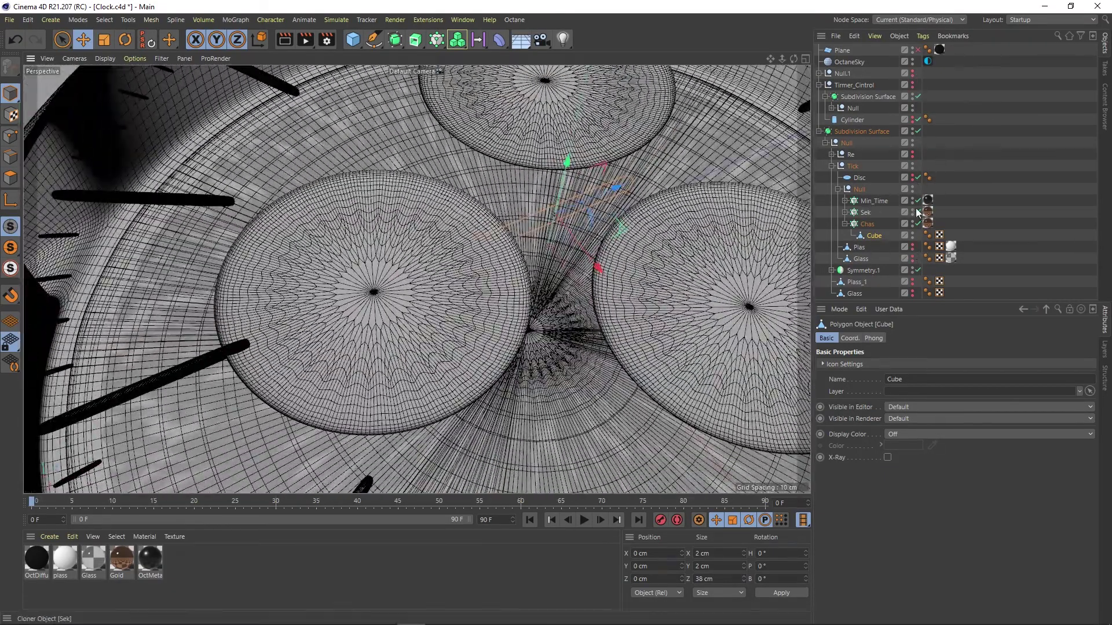
pyautogui.moveTo(892, 304); pyautogui.dragTo(892, 367)
pyautogui.click(862, 131)
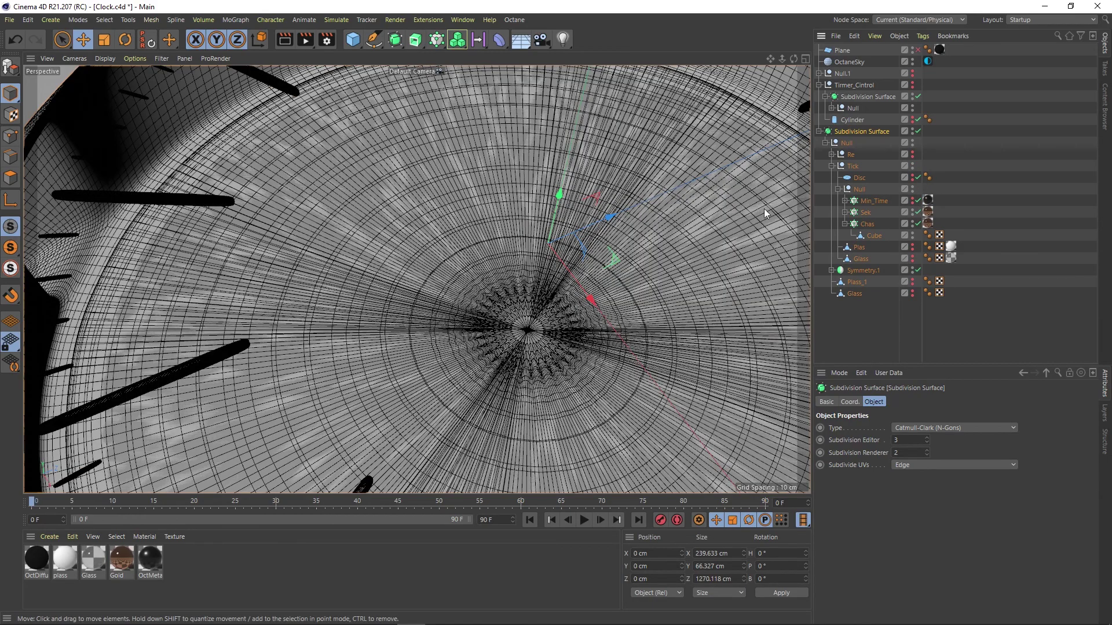
pyautogui.scroll(-5, 764, 208)
pyautogui.click(917, 223)
pyautogui.click(874, 235)
pyautogui.scroll(3, 779, 246)
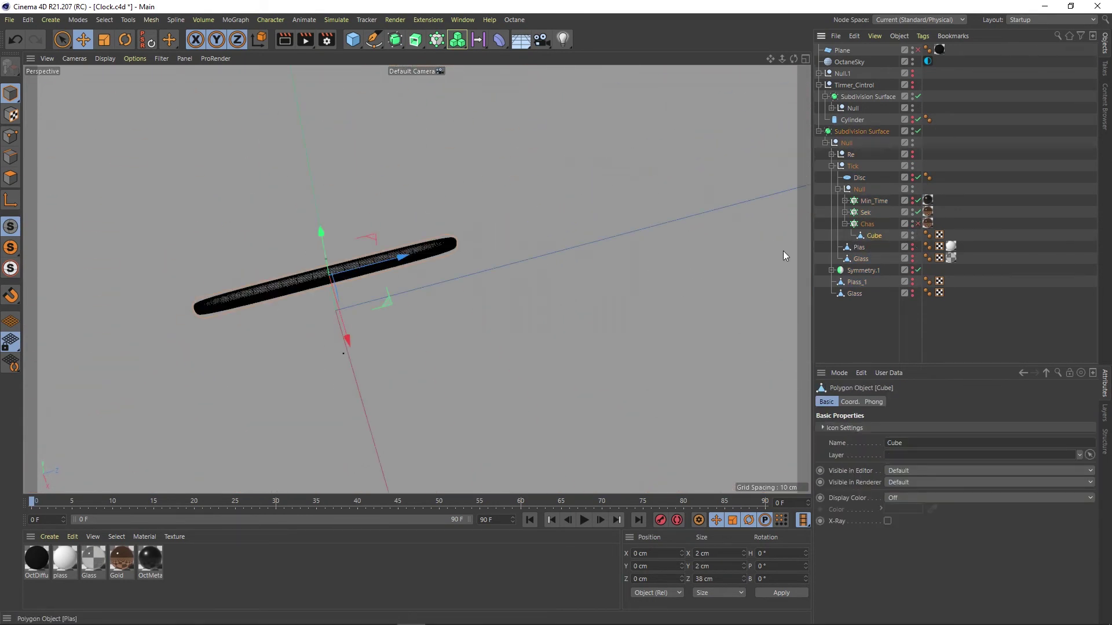
pyautogui.scroll(3, 783, 251)
pyautogui.scroll(-3, 445, 266)
pyautogui.click(917, 223)
# - Cut tight edge loops near both ends of the stick with Loop/Path Cut
pyautogui.press('k')
pyautogui.press('l')
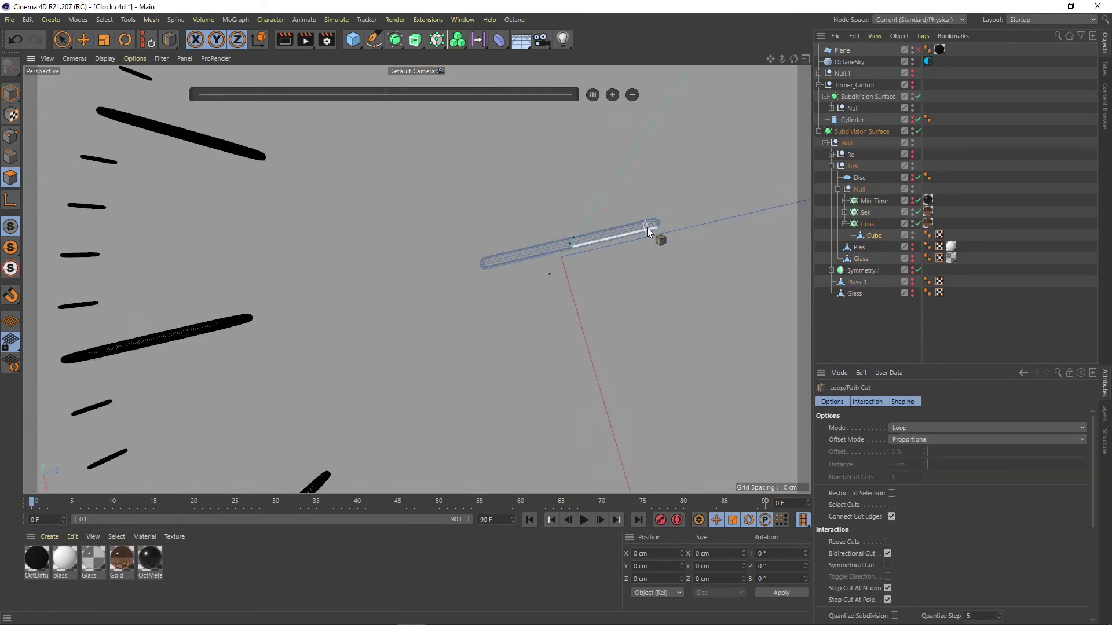
pyautogui.scroll(5, 651, 231)
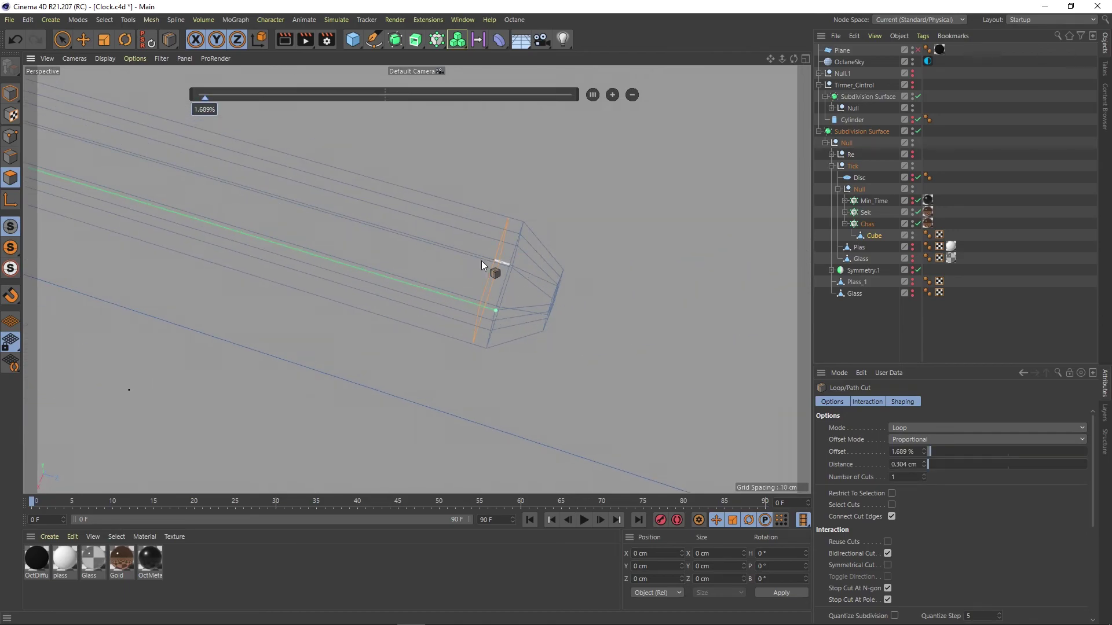
pyautogui.press('space')
pyautogui.click(874, 237)
pyautogui.scroll(-2, 445, 231)
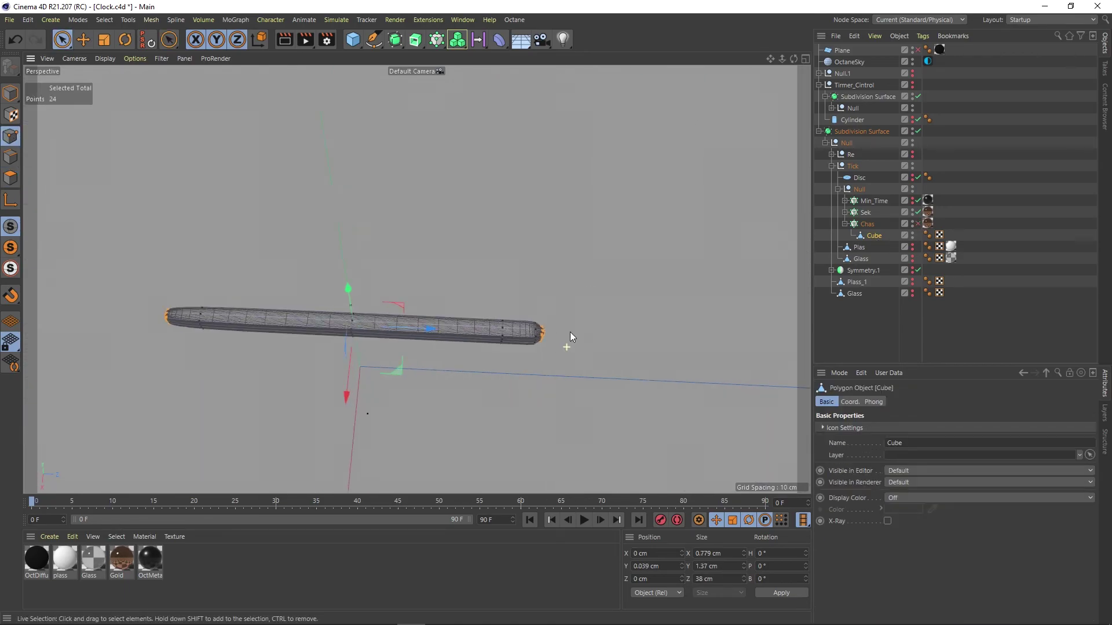
pyautogui.scroll(2, 569, 340)
pyautogui.scroll(2, 532, 380)
pyautogui.scroll(-2, 372, 310)
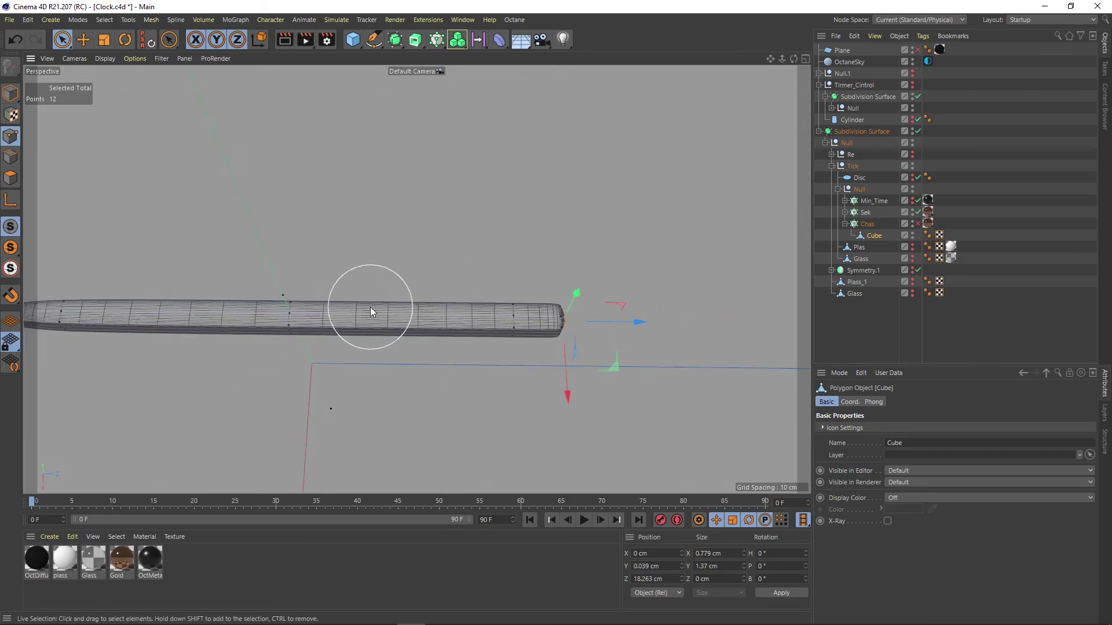
pyautogui.scroll(5, 503, 308)
pyautogui.press('q')
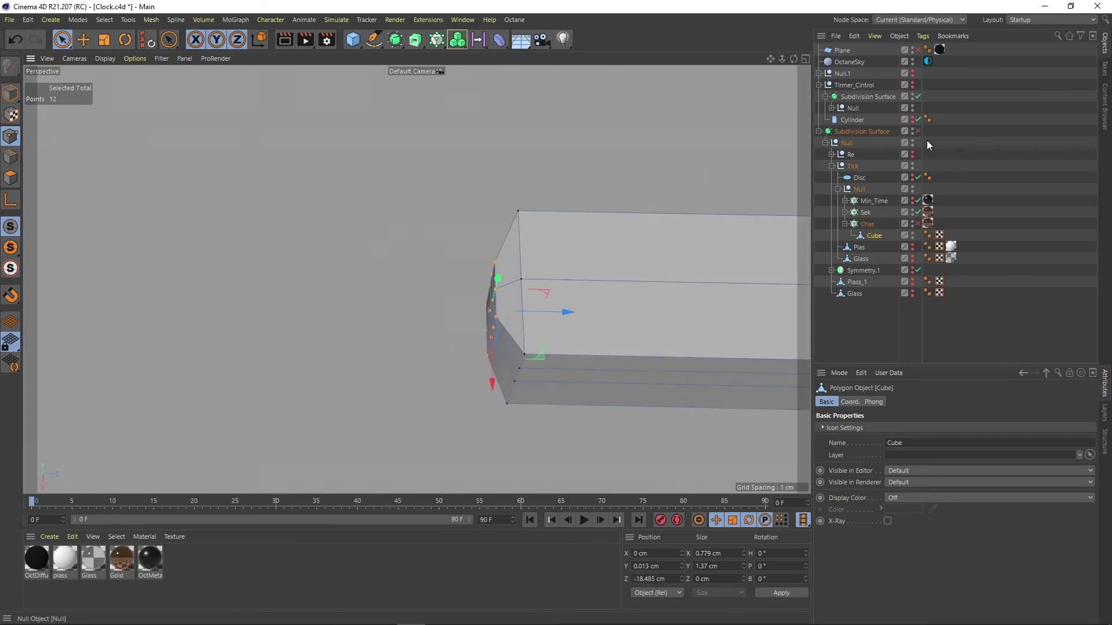
pyautogui.press('q')
pyautogui.press('k')
pyautogui.press('l')
pyautogui.scroll(-3, 457, 307)
pyautogui.moveTo(351, 305)
pyautogui.keyDown('alt'); pyautogui.mouseDown()
pyautogui.moveTo(676, 227)
pyautogui.moveTo(492, 346)
pyautogui.mouseUp(); pyautogui.keyUp('alt')
pyautogui.scroll(-3, 346, 191)
# - Flatten the stick to Size Y 1.418 cm
pyautogui.press('e')
pyautogui.keyDown('alt'); pyautogui.moveTo(346, 191); pyautogui.dragTo(438, 267); pyautogui.keyUp('alt')
pyautogui.scroll(-3, 438, 268)
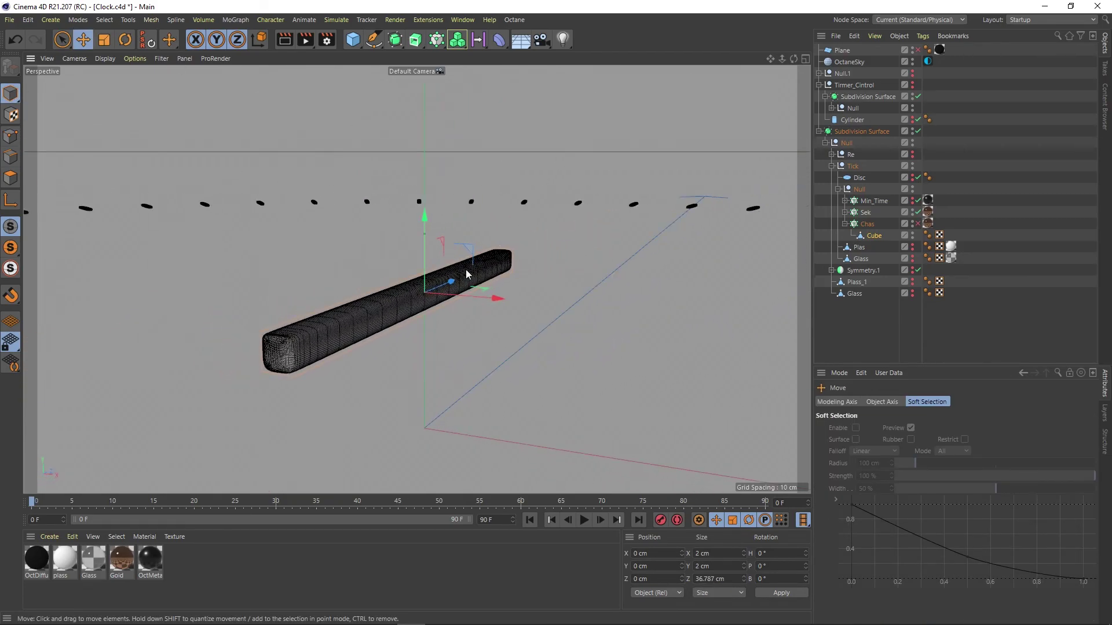
pyautogui.moveTo(244, 197)
pyautogui.keyDown('alt'); pyautogui.mouseDown()
pyautogui.moveTo(328, 398)
pyautogui.moveTo(499, 291)
pyautogui.mouseUp(); pyautogui.keyUp('alt')
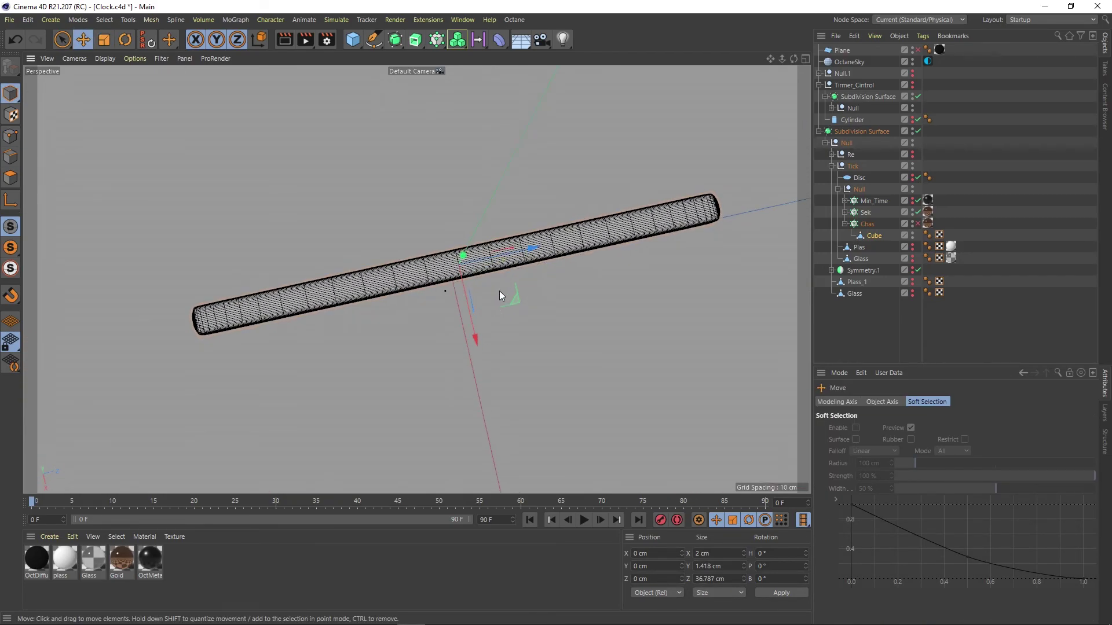
# - Make an editable copy of the Chas cloner's ticks and re-enable the Sek cloner
pyautogui.hotkey('ctrl', 'z')
pyautogui.click(867, 224)
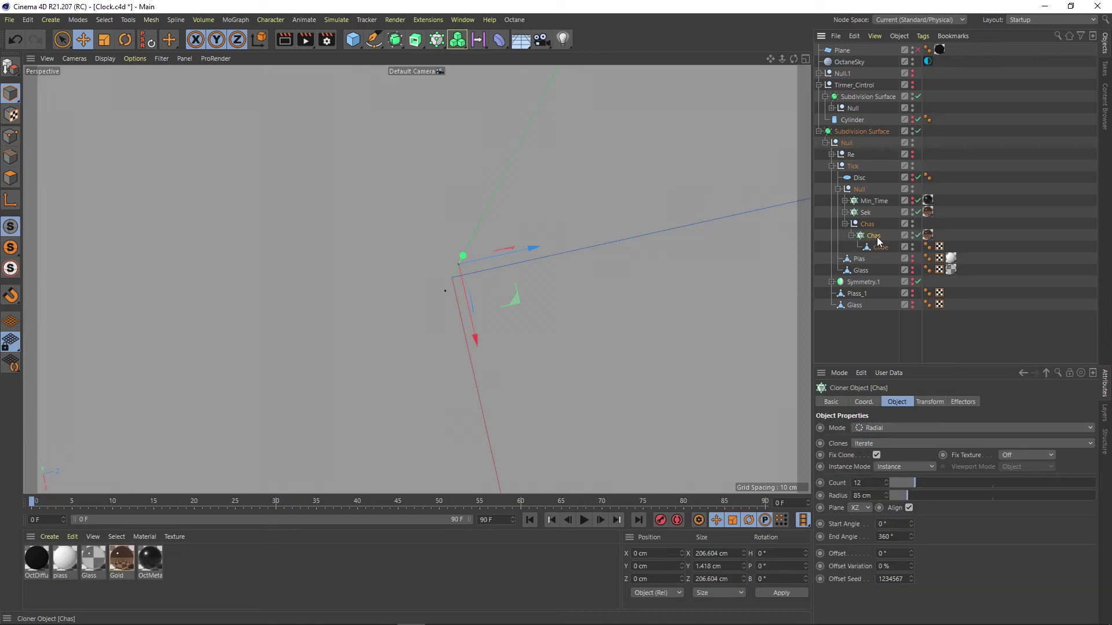
pyautogui.moveTo(878, 242); pyautogui.dragTo(871, 232)
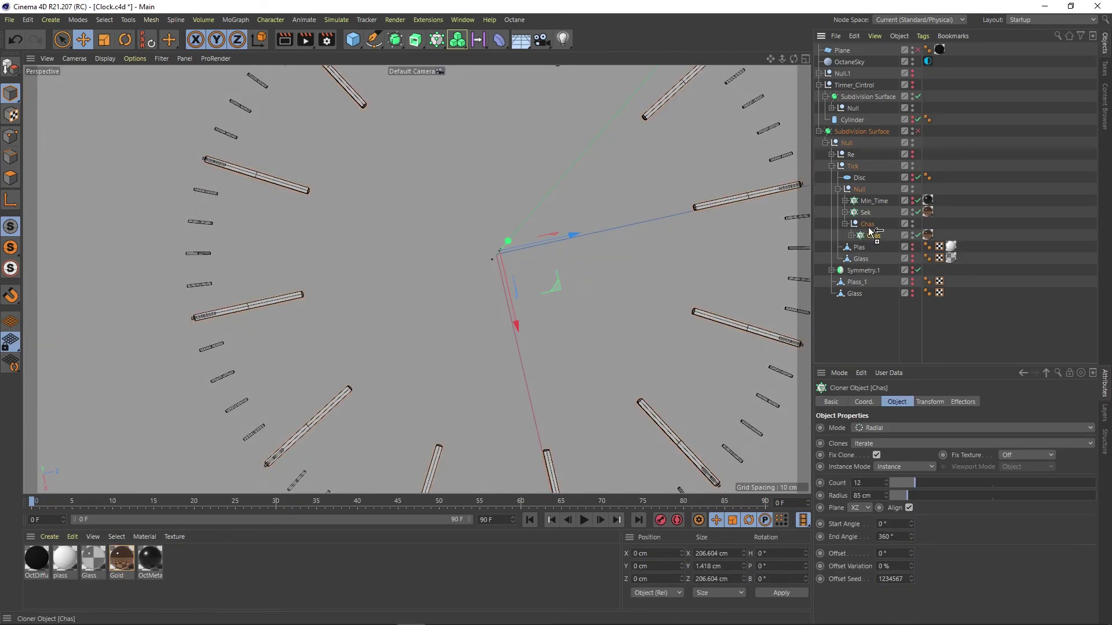
pyautogui.press('c')
pyautogui.moveTo(454, 387)
pyautogui.keyDown('alt'); pyautogui.mouseDown()
pyautogui.moveTo(504, 330)
pyautogui.moveTo(485, 391)
pyautogui.moveTo(532, 290)
pyautogui.mouseUp(); pyautogui.keyUp('alt')
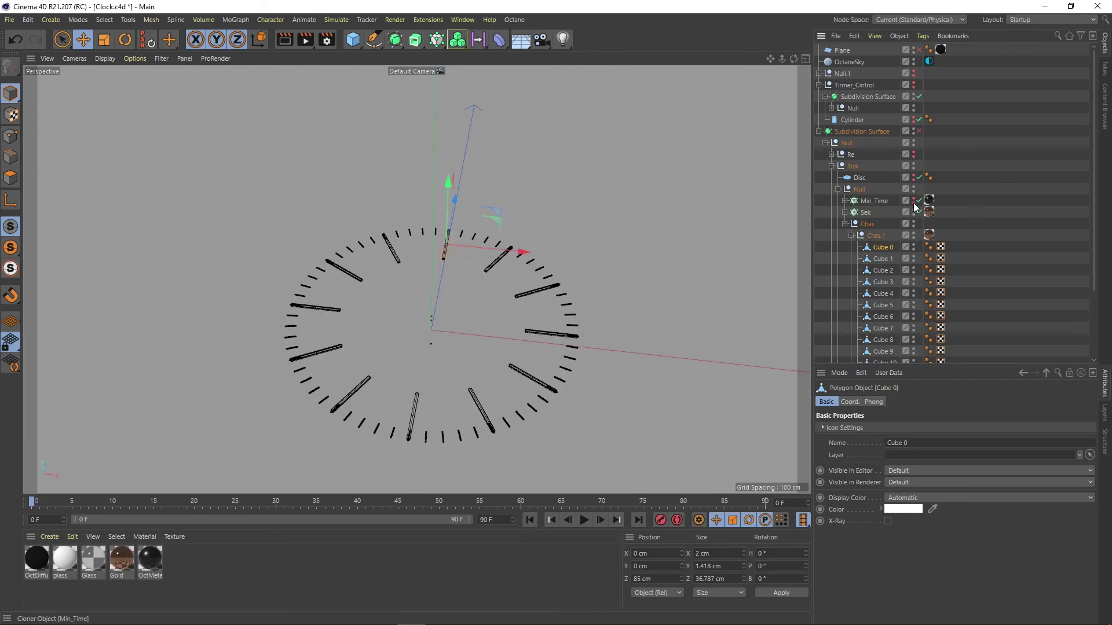
pyautogui.click(919, 212)
pyautogui.click(528, 375)
pyautogui.scroll(5, 537, 405)
pyautogui.press('9')
pyautogui.press('F2')
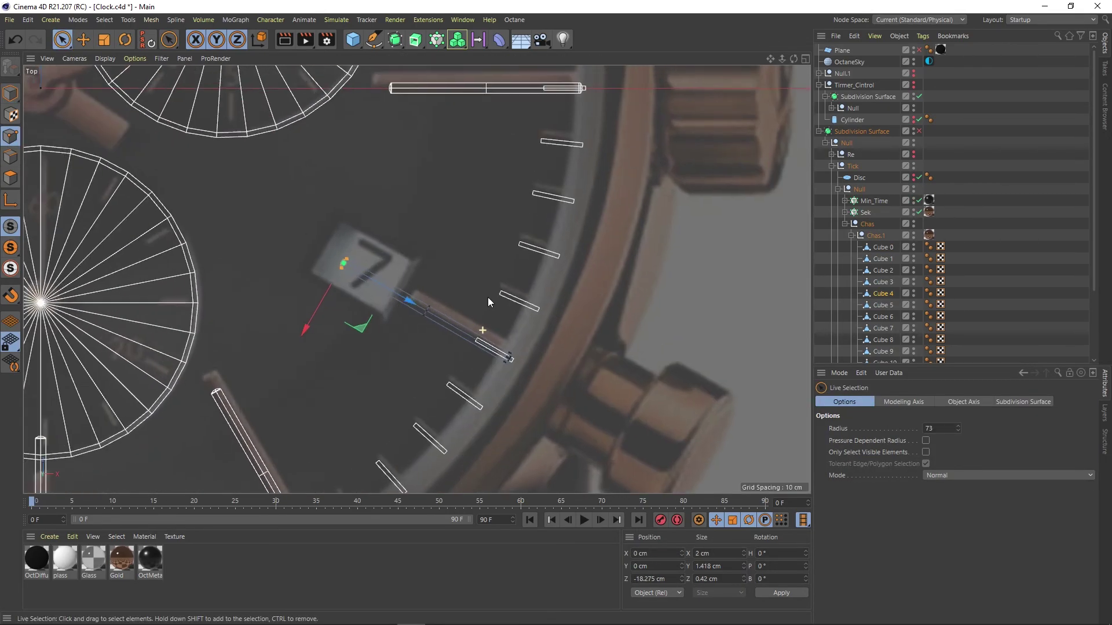
pyautogui.press('e')
pyautogui.press('F1')
# - Group the Sek cloner into a null and rename the duplicate, undoing and redoing the grouping
pyautogui.click(919, 131)
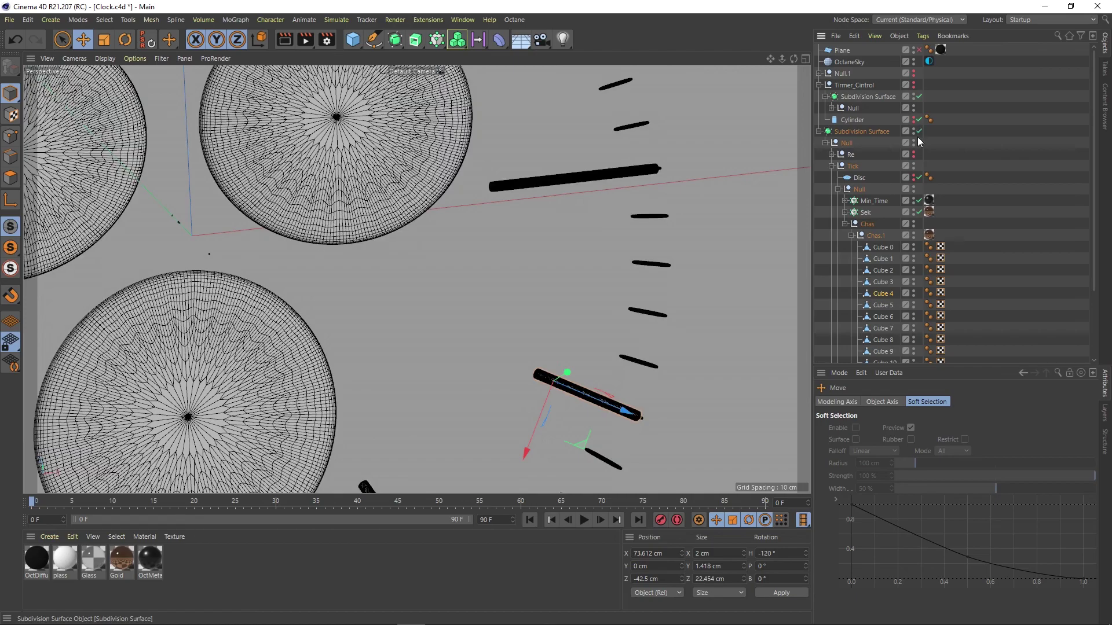
pyautogui.click(866, 212)
pyautogui.hotkey('alt', 'g')
pyautogui.doubleClick(871, 225)
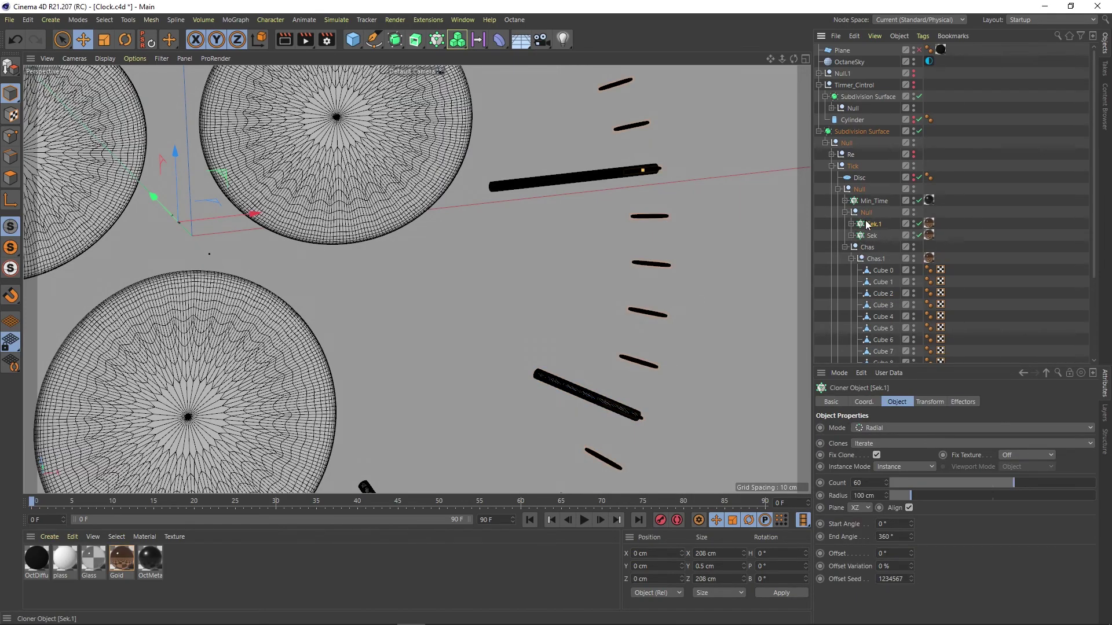
pyautogui.keyDown('alt'); pyautogui.moveTo(660, 224); pyautogui.dragTo(646, 179, button='middle'); pyautogui.keyUp('alt')
pyautogui.click(874, 259)
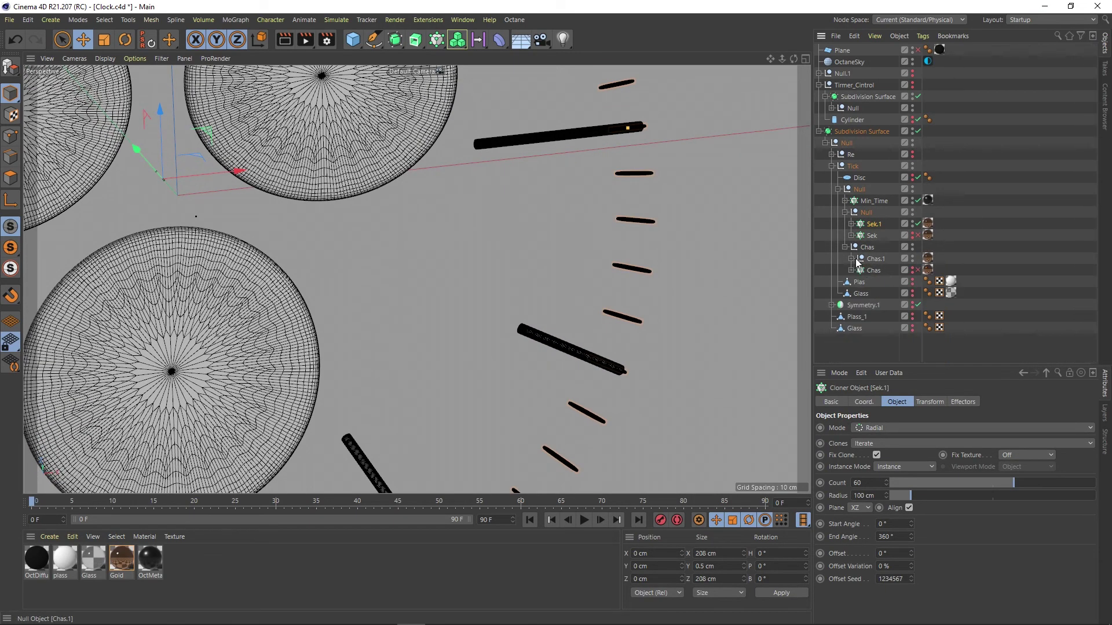
pyautogui.press('t')
pyautogui.keyDown('alt'); pyautogui.moveTo(526, 278); pyautogui.dragTo(480, 242); pyautogui.keyUp('alt')
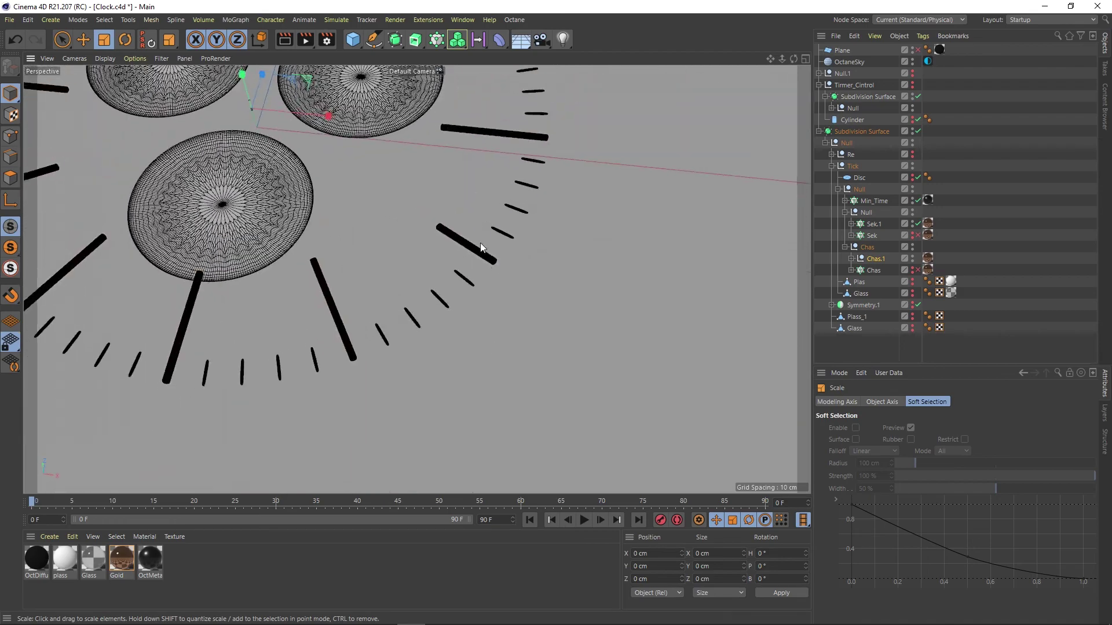
pyautogui.hotkey('ctrl', 'z')
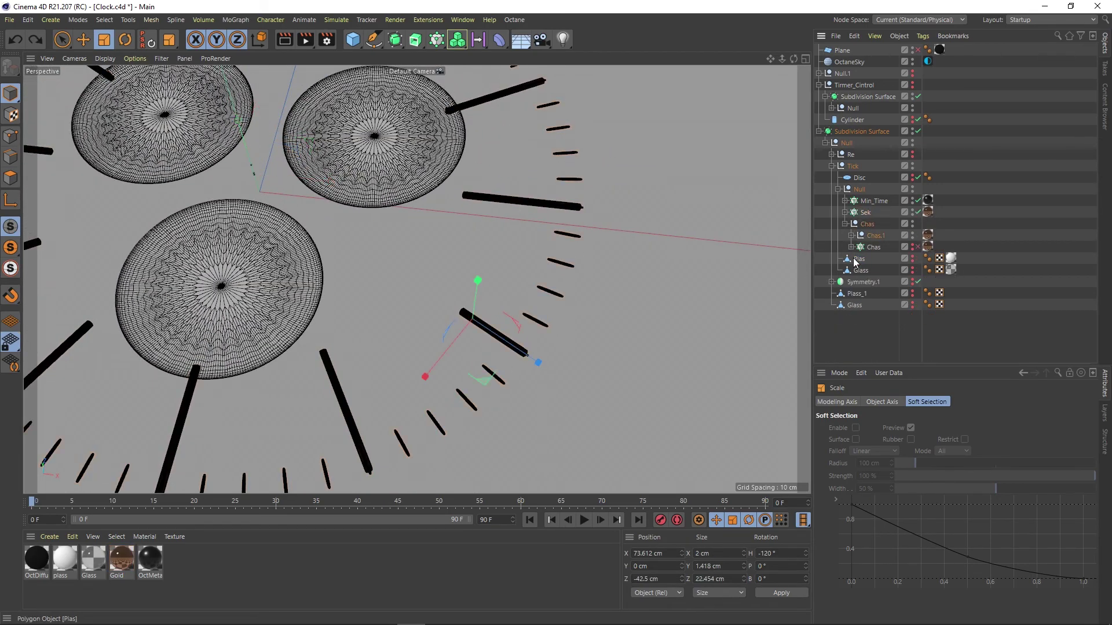
pyautogui.hotkey('ctrl', 'z')
pyautogui.click(37, 38)
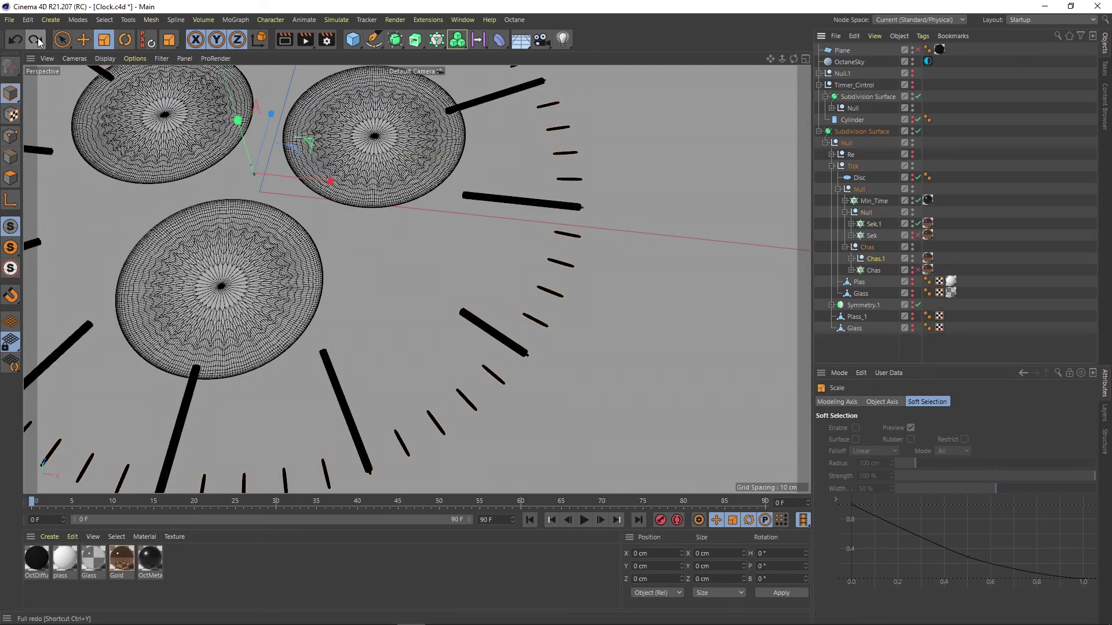
# - Make the Cube inside Sek.1 editable polygons
pyautogui.click(850, 223)
pyautogui.click(880, 235)
pyautogui.press('o')
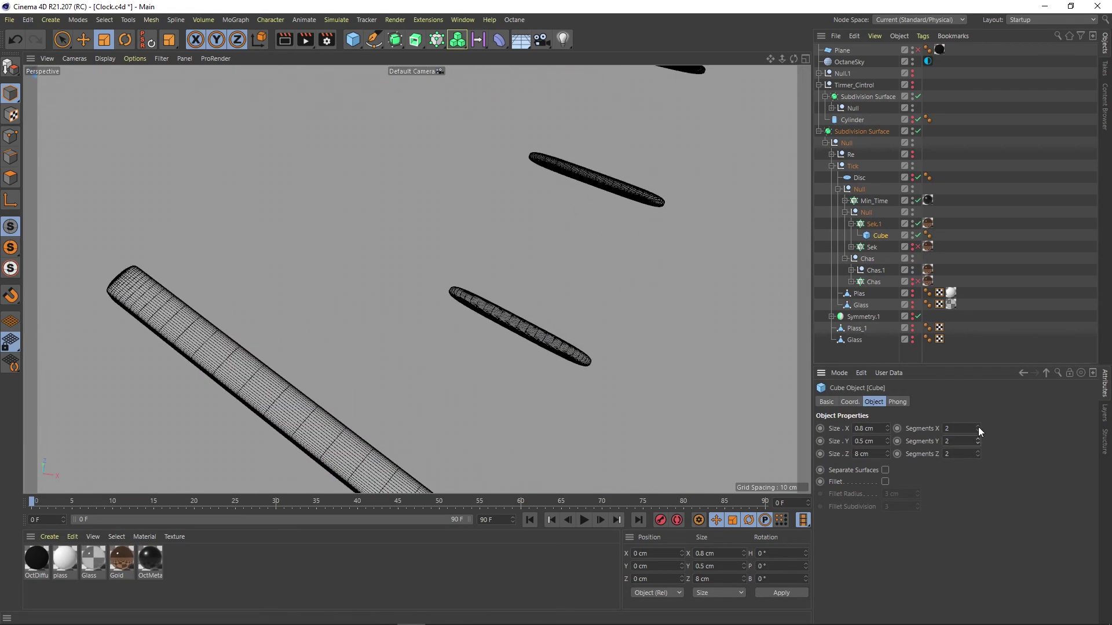
pyautogui.press('c')
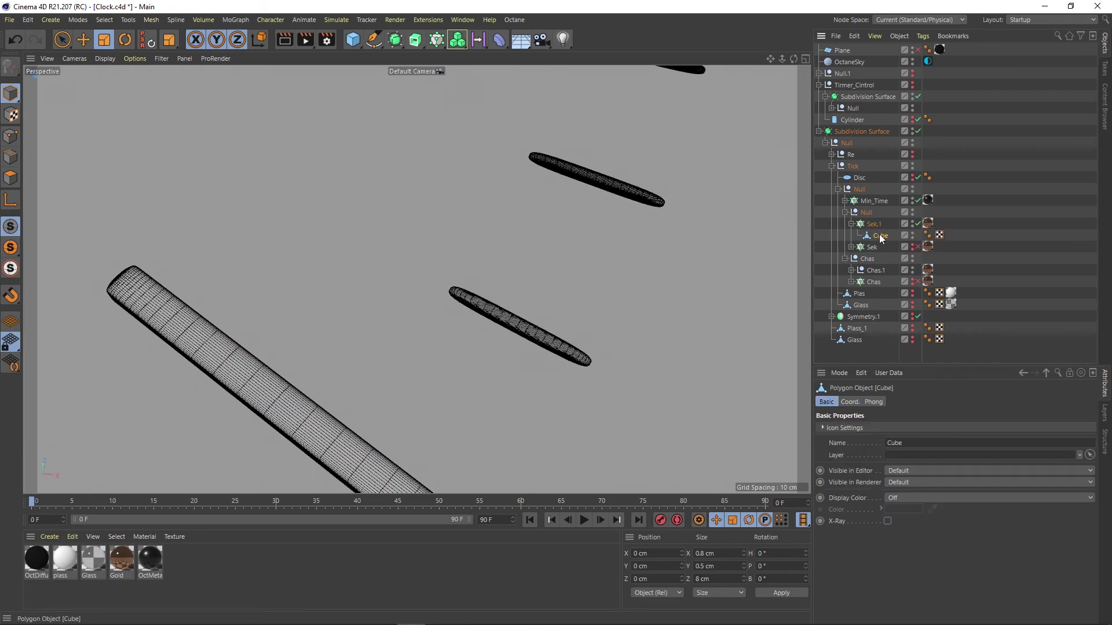
pyautogui.moveTo(531, 226)
pyautogui.keyDown('alt'); pyautogui.mouseDown()
pyautogui.moveTo(410, 301)
pyautogui.moveTo(276, 290)
pyautogui.moveTo(479, 164)
pyautogui.moveTo(387, 189)
pyautogui.mouseUp(); pyautogui.keyUp('alt')
pyautogui.press('d')
pyautogui.press('e')
pyautogui.moveTo(142, 155)
pyautogui.keyDown('alt'); pyautogui.mouseDown()
pyautogui.moveTo(341, 248)
pyautogui.moveTo(249, 148)
pyautogui.moveTo(638, 231)
pyautogui.moveTo(27, 183)
pyautogui.mouseUp(); pyautogui.keyUp('alt')
# - Cut an edge loop near the hand bar's end, then select Chas.1 with the Move tool
pyautogui.press('k')
pyautogui.press('l')
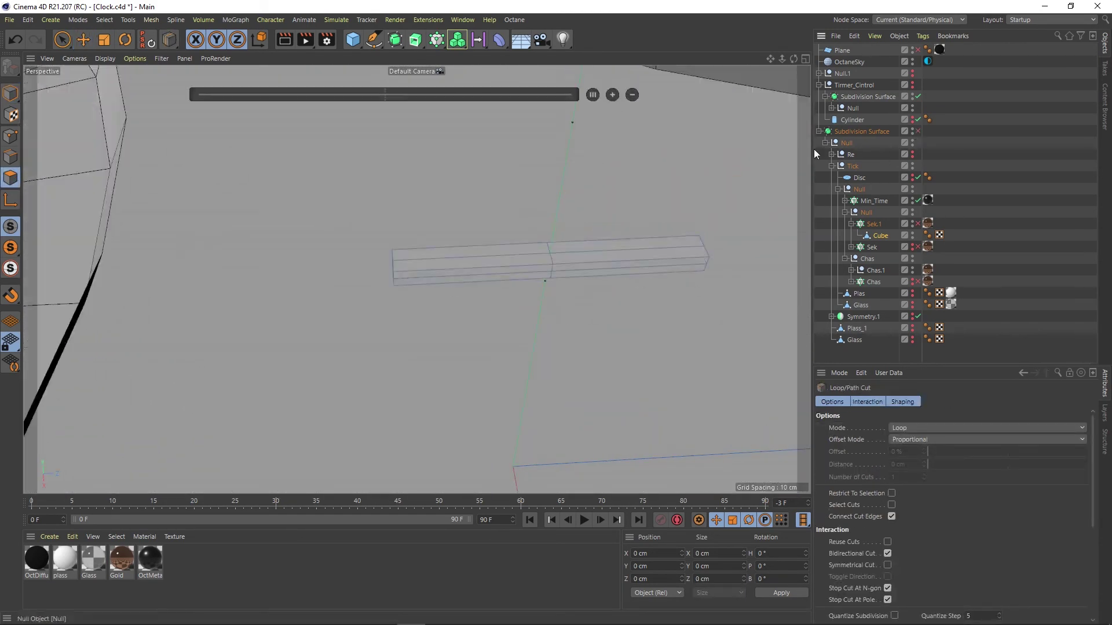
pyautogui.press('o')
pyautogui.press('h')
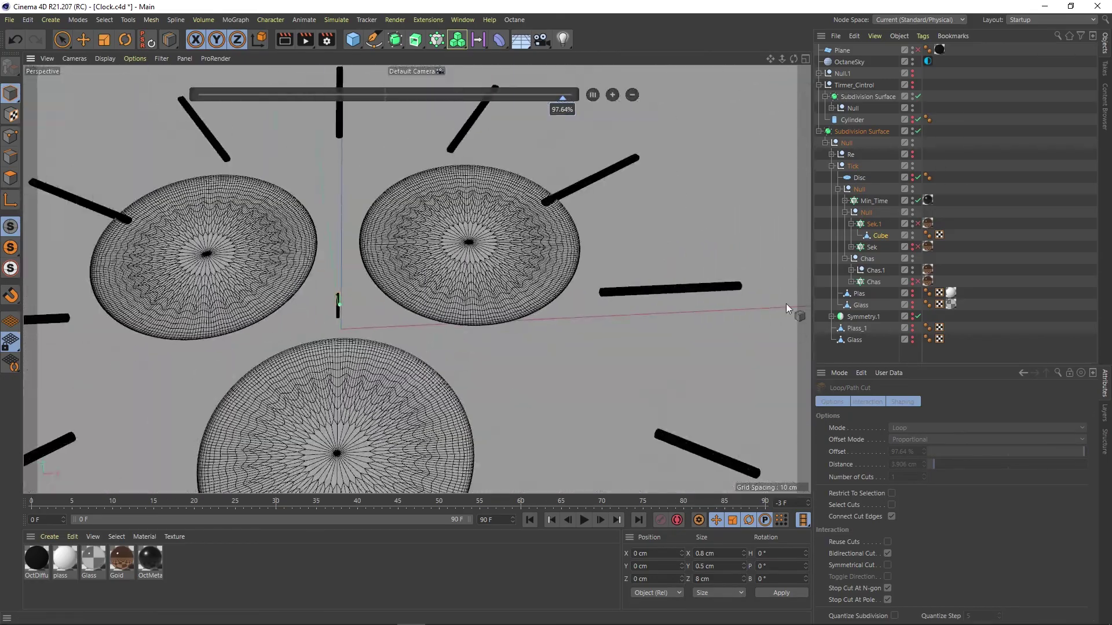
pyautogui.moveTo(510, 278)
pyautogui.keyDown('alt'); pyautogui.mouseDown()
pyautogui.moveTo(531, 258)
pyautogui.moveTo(607, 379)
pyautogui.mouseUp(); pyautogui.keyUp('alt')
pyautogui.scroll(5, 606, 379)
pyautogui.click(869, 269)
pyautogui.press('e')
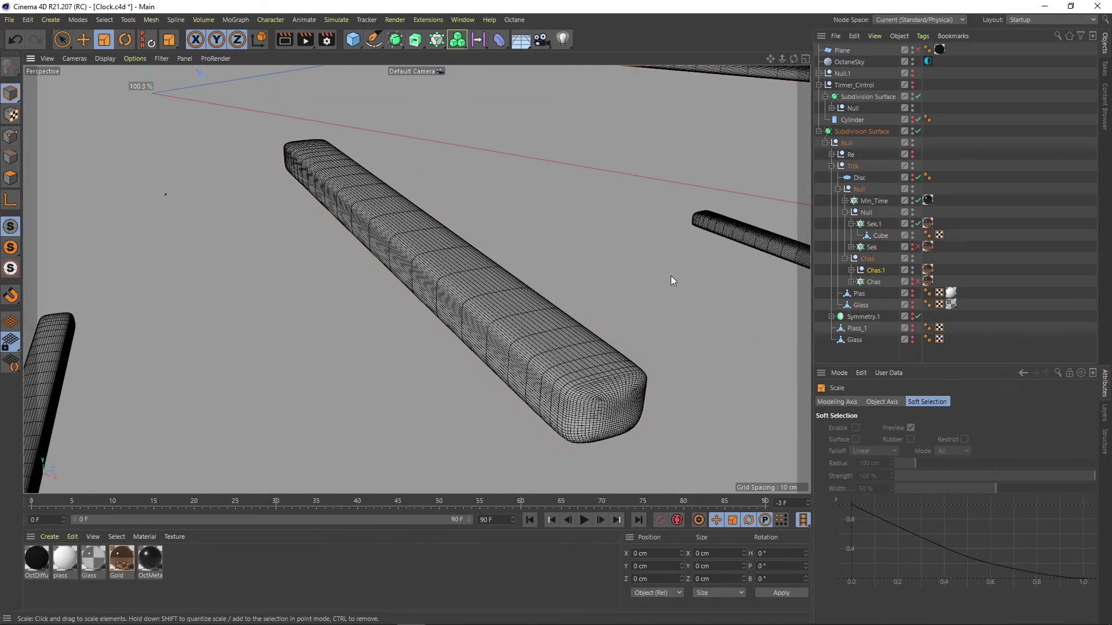
pyautogui.press('o')
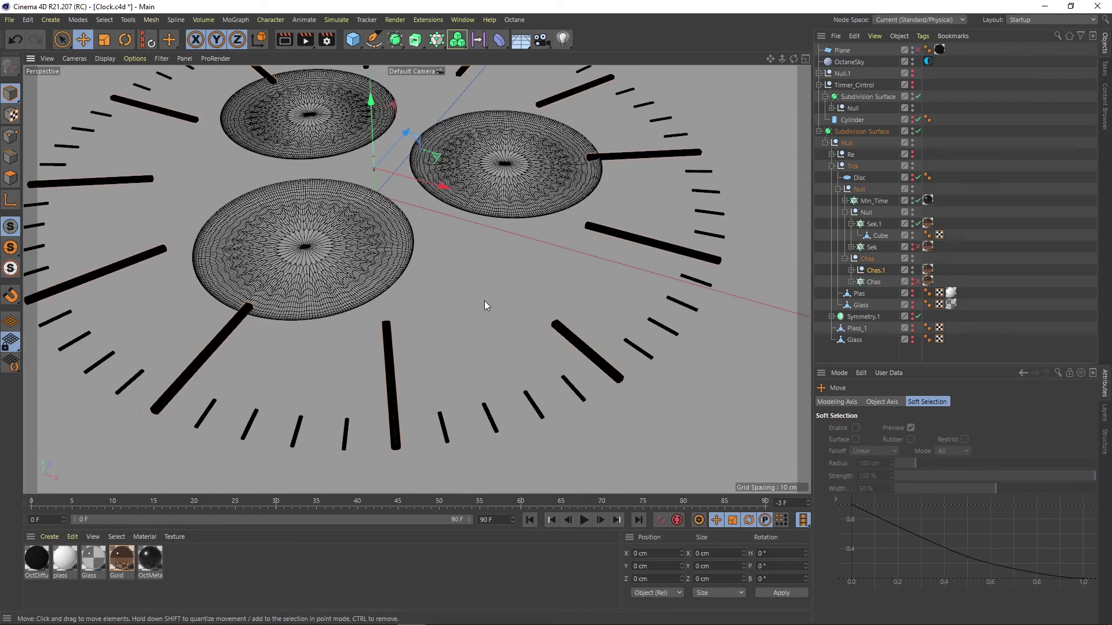
pyautogui.keyDown('alt'); pyautogui.moveTo(484, 300); pyautogui.dragTo(472, 355); pyautogui.keyUp('alt')
pyautogui.scroll(3, 438, 282)
# - Add a Null group for the hands and place the first bar on a hand in the photo
pyautogui.moveTo(352, 39); pyautogui.dragTo(849, 167)
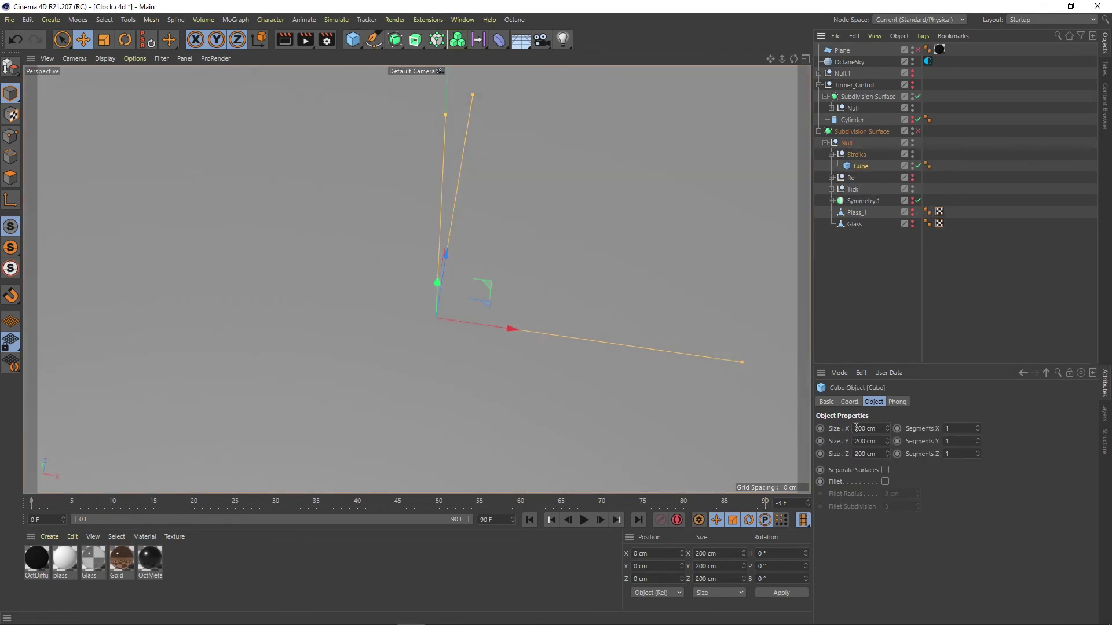
pyautogui.scroll(2, 547, 372)
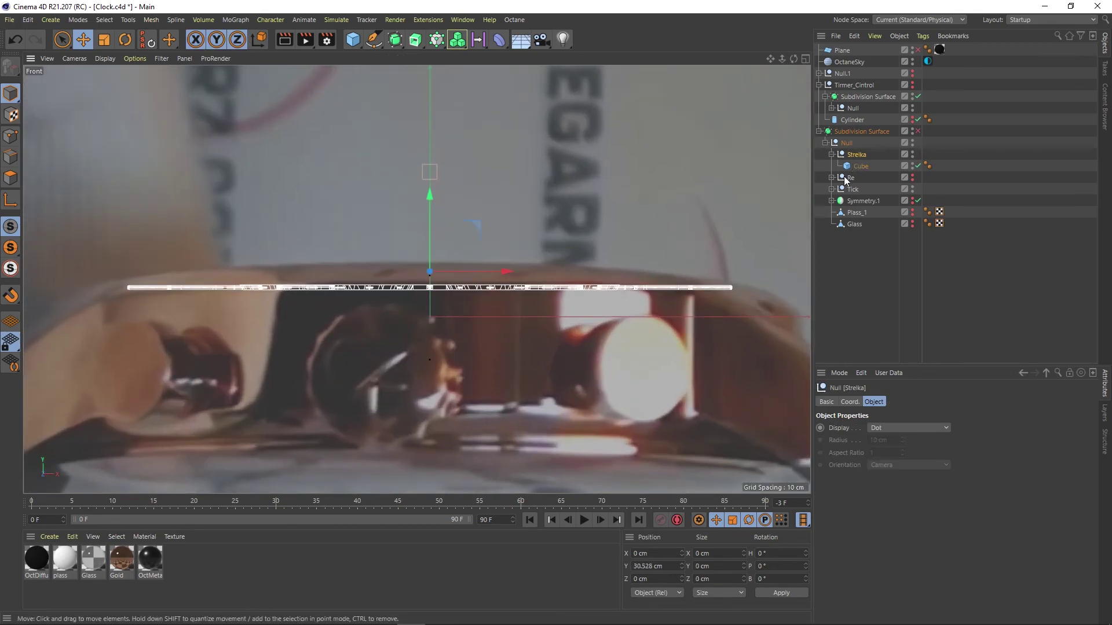
pyautogui.middleClick(415, 211)
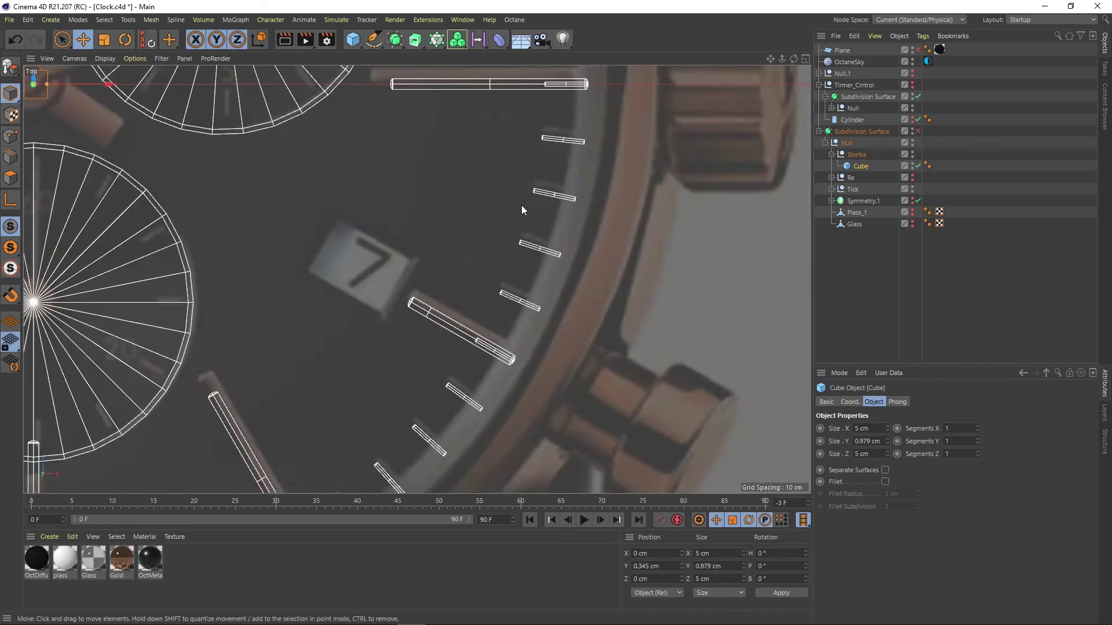
pyautogui.keyDown('alt'); pyautogui.moveTo(663, 265); pyautogui.dragTo(465, 209); pyautogui.keyUp('alt')
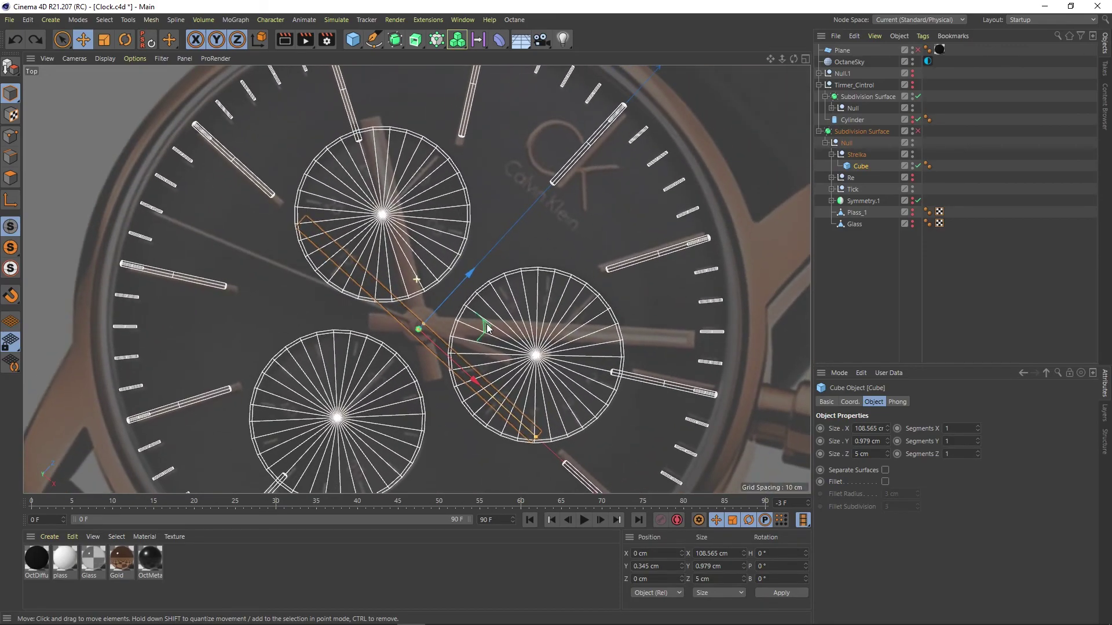
pyautogui.keyDown('alt'); pyautogui.moveTo(531, 295); pyautogui.dragTo(421, 356); pyautogui.keyUp('alt')
pyautogui.moveTo(545, 331)
pyautogui.keyDown('alt'); pyautogui.mouseDown()
pyautogui.moveTo(541, 322)
pyautogui.moveTo(582, 295)
pyautogui.mouseUp(); pyautogui.keyUp('alt')
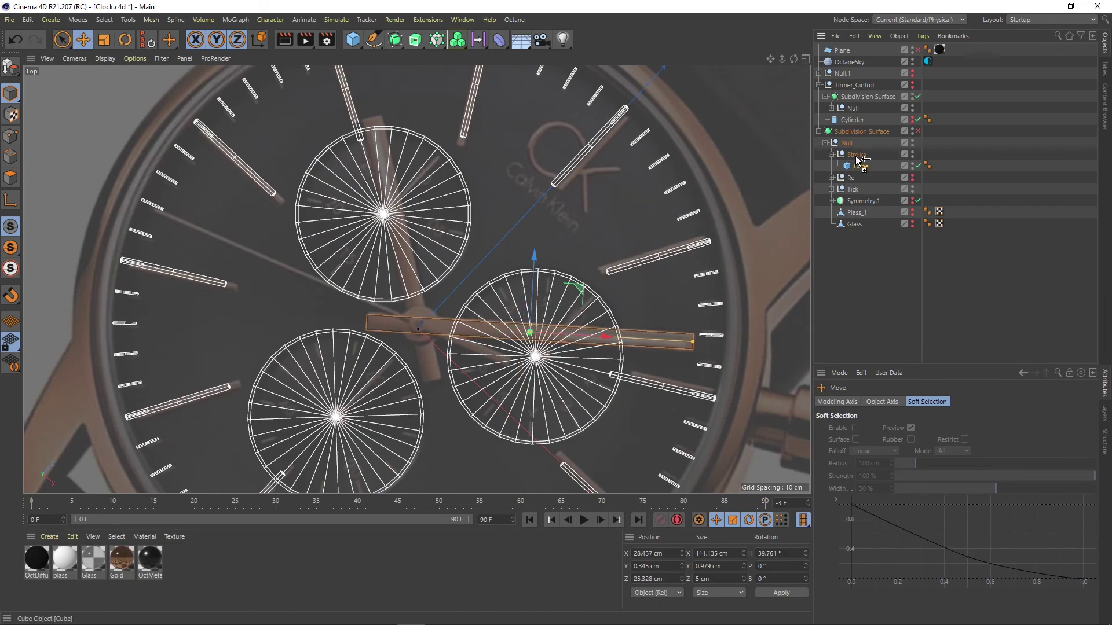
# - Duplicate the bar as Cube.1, turn it about 107° onto the vertical hand, with Z size 7
pyautogui.keyDown('ctrl'); pyautogui.moveTo(858, 161); pyautogui.dragTo(860, 166); pyautogui.keyUp('ctrl')
pyautogui.keyDown('alt'); pyautogui.moveTo(518, 280); pyautogui.dragTo(595, 246); pyautogui.keyUp('alt')
pyautogui.press('r')
pyautogui.moveTo(442, 191); pyautogui.dragTo(368, 214)
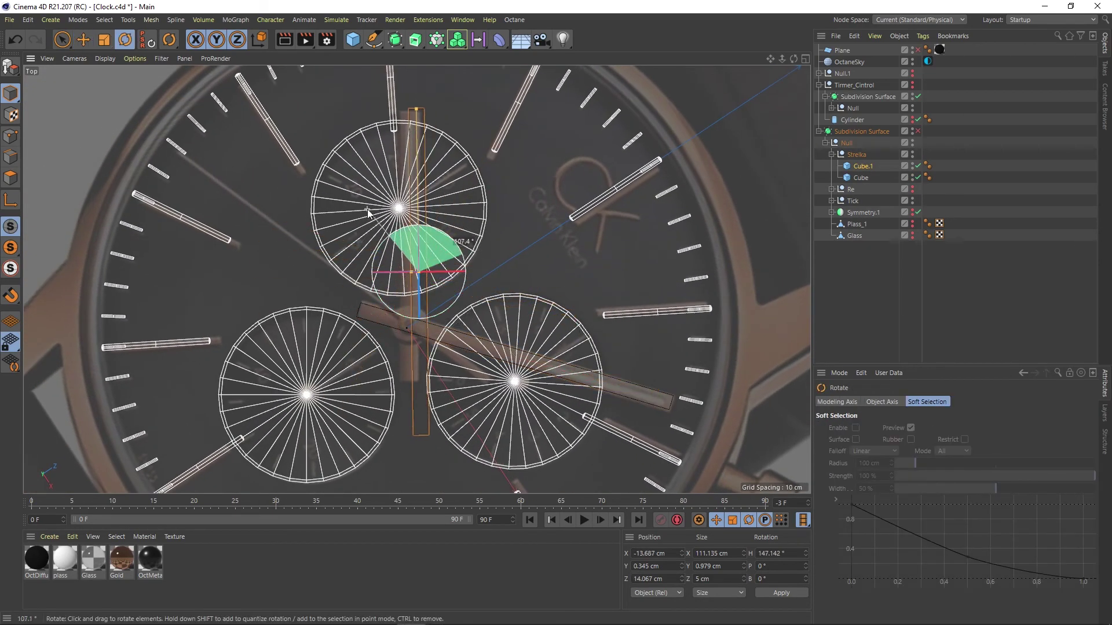
pyautogui.press('e')
pyautogui.moveTo(405, 168); pyautogui.dragTo(396, 139)
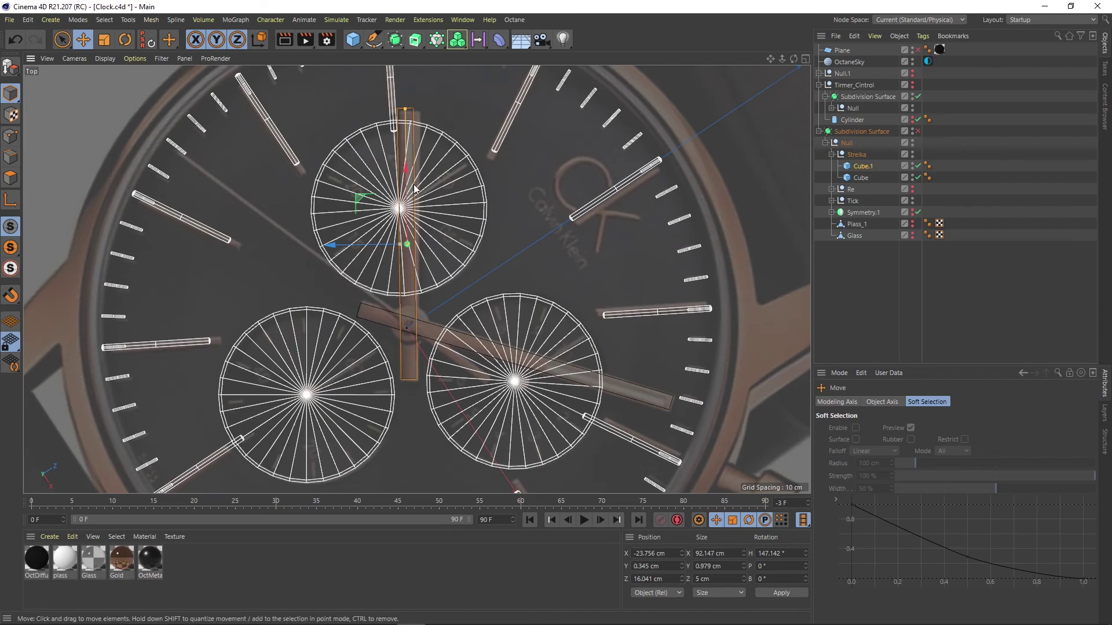
pyautogui.click(817, 183)
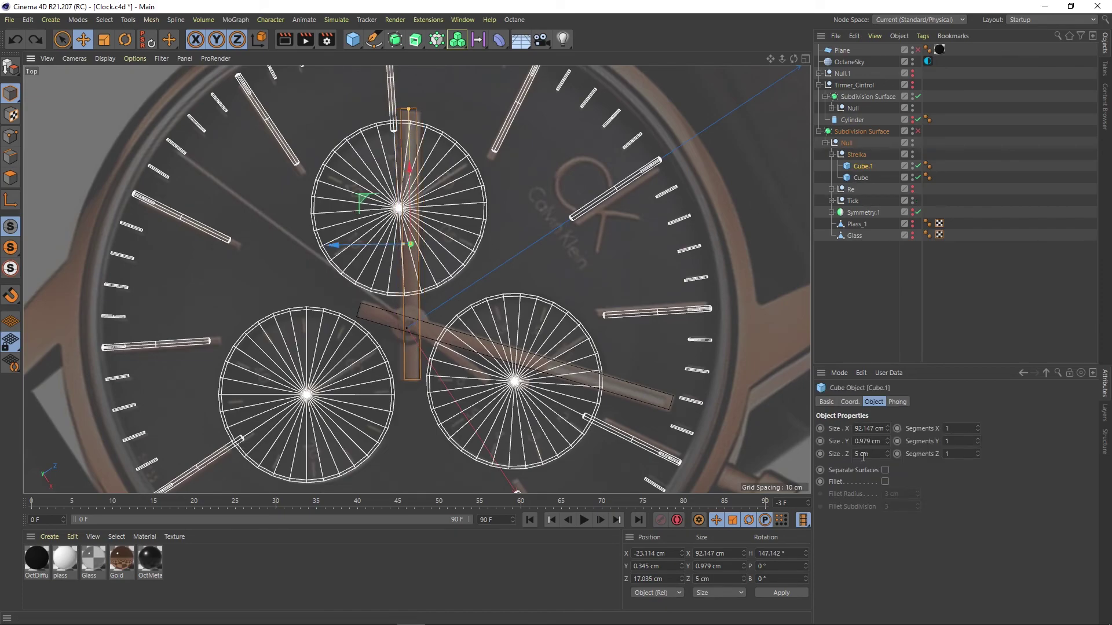
pyautogui.write('7')
pyautogui.press('Return')
# - Duplicate the bar as Cube.2, position it on another hand, and select it
pyautogui.moveTo(411, 243)
pyautogui.keyDown('ctrl'); pyautogui.mouseDown()
pyautogui.moveTo(423, 225)
pyautogui.moveTo(342, 218)
pyautogui.moveTo(502, 255)
pyautogui.moveTo(434, 206)
pyautogui.mouseUp(); pyautogui.keyUp('ctrl')
pyautogui.press('r')
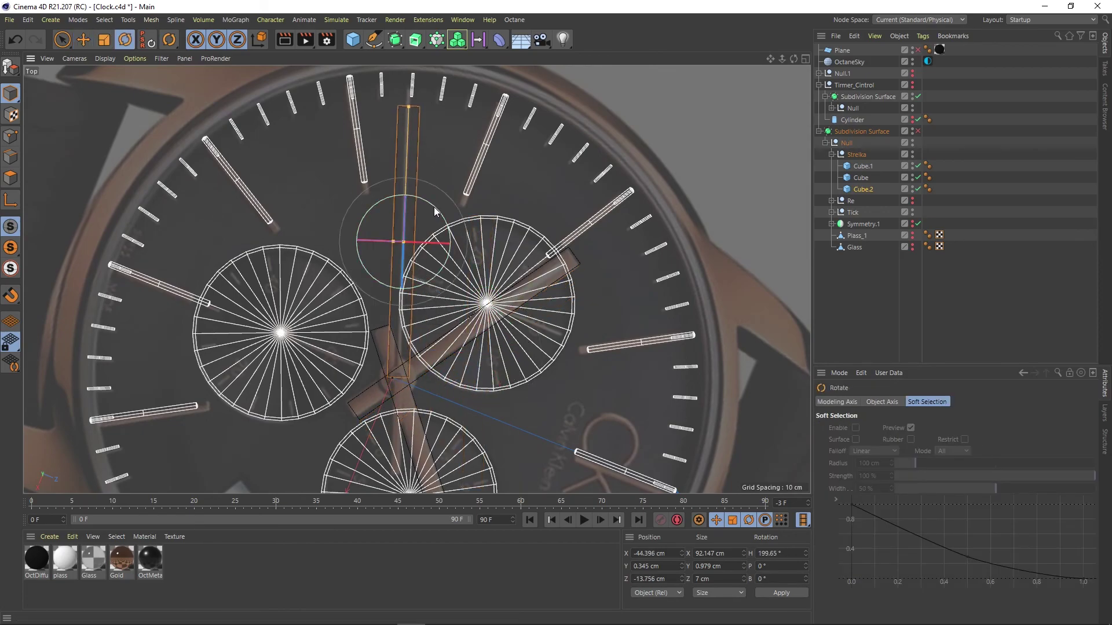
pyautogui.press('e')
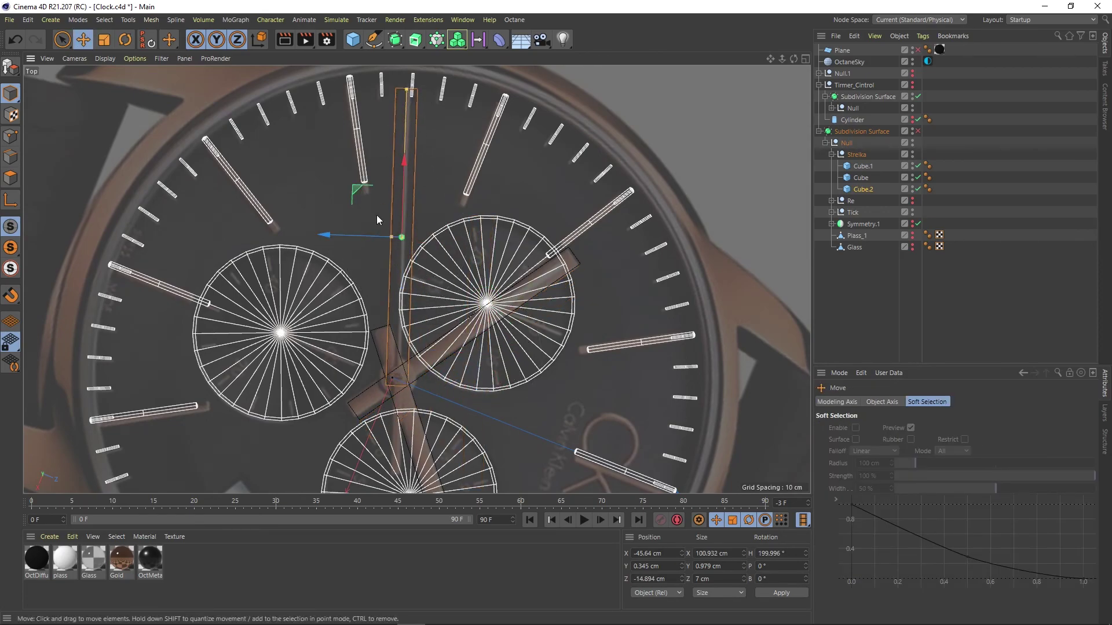
pyautogui.keyDown('alt'); pyautogui.moveTo(382, 260); pyautogui.dragTo(413, 126, button='middle'); pyautogui.keyUp('alt')
pyautogui.click(413, 139)
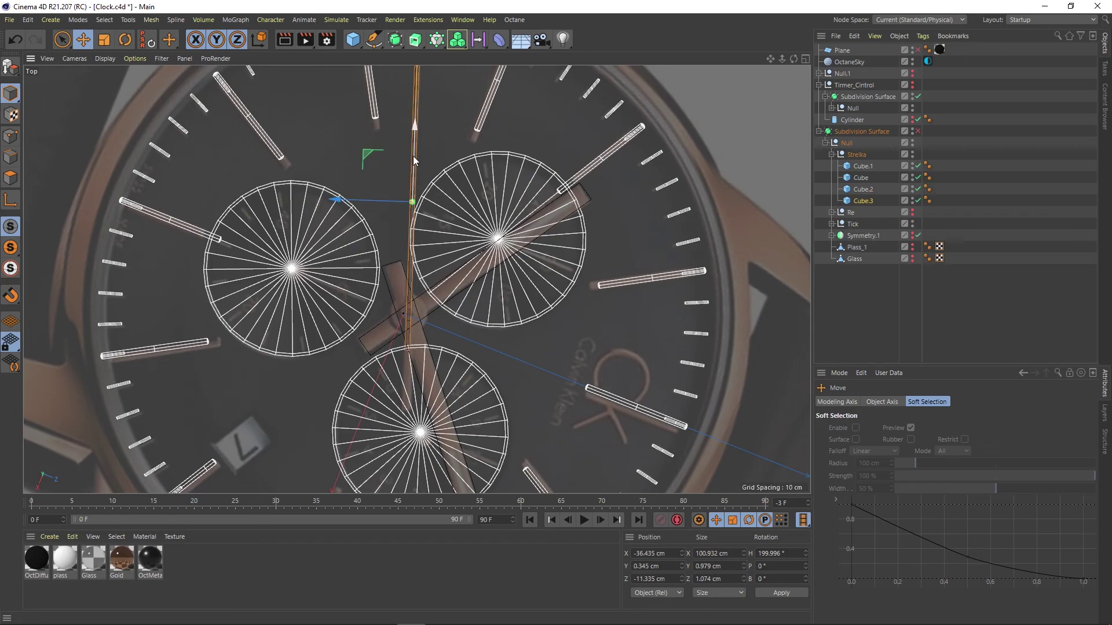
pyautogui.click(410, 165)
# - Make Cube.2 editable and scale its points into a long bar 1.55 cm wide
pyautogui.press('c')
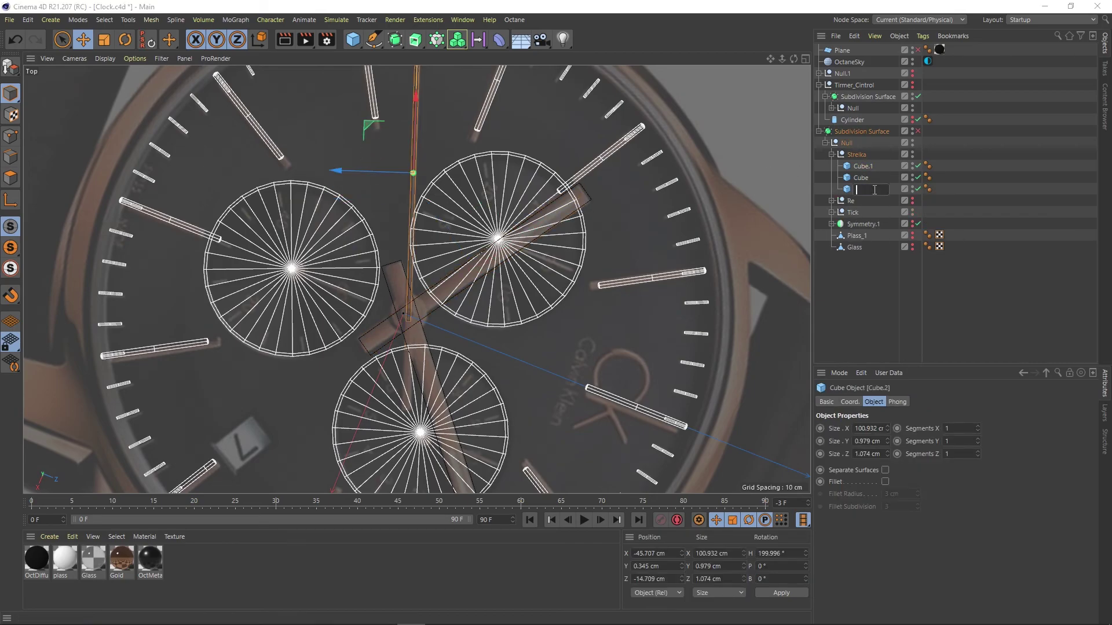
pyautogui.press('9')
pyautogui.scroll(3, 428, 203)
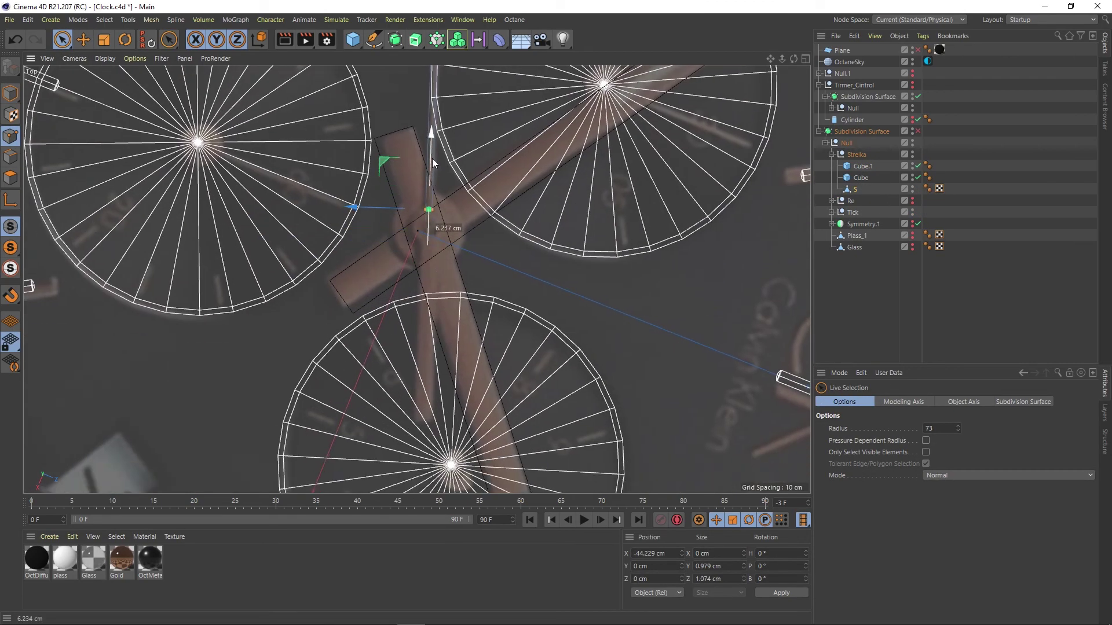
pyautogui.scroll(3, 406, 278)
pyautogui.scroll(-1, 405, 197)
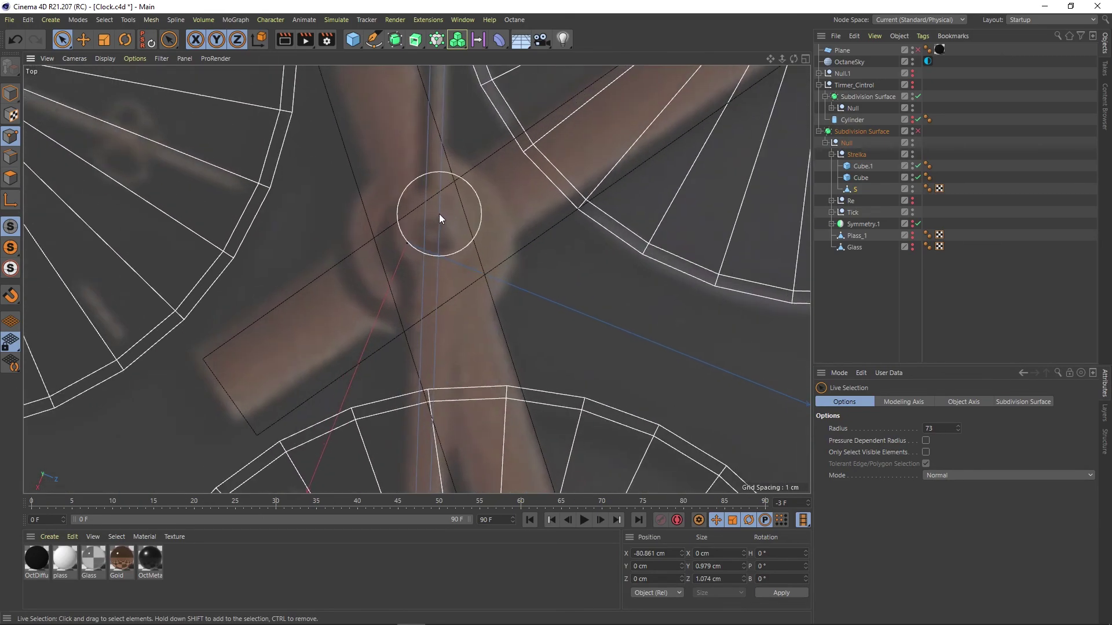
pyautogui.scroll(-4, 437, 243)
pyautogui.press('e')
pyautogui.press('F1')
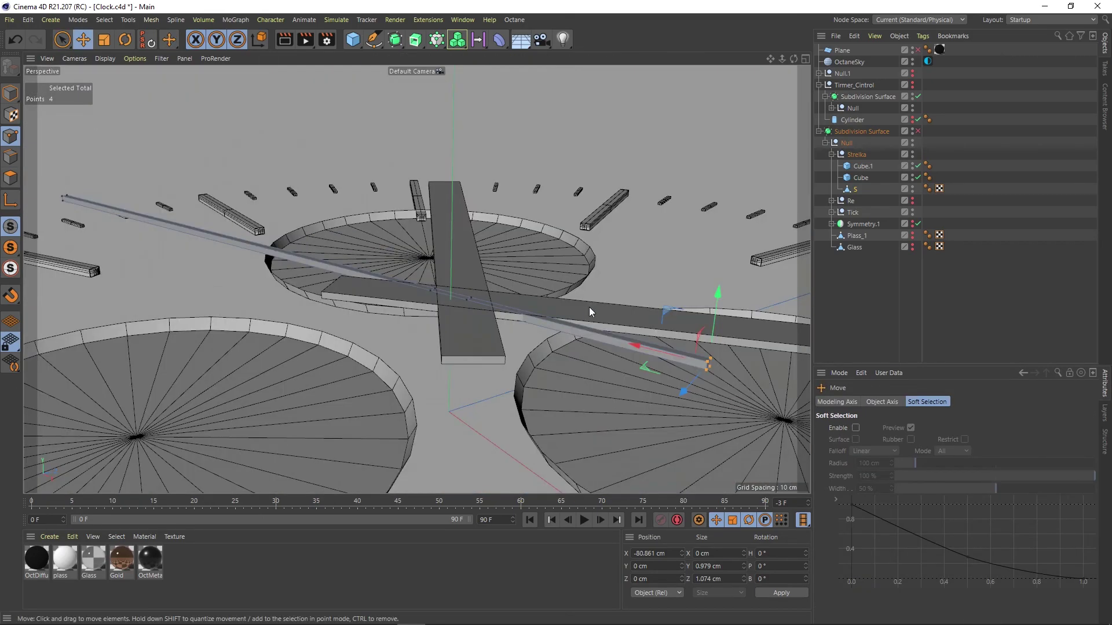
pyautogui.keyDown('alt'); pyautogui.moveTo(438, 281); pyautogui.dragTo(453, 313); pyautogui.keyUp('alt')
pyautogui.press('F2')
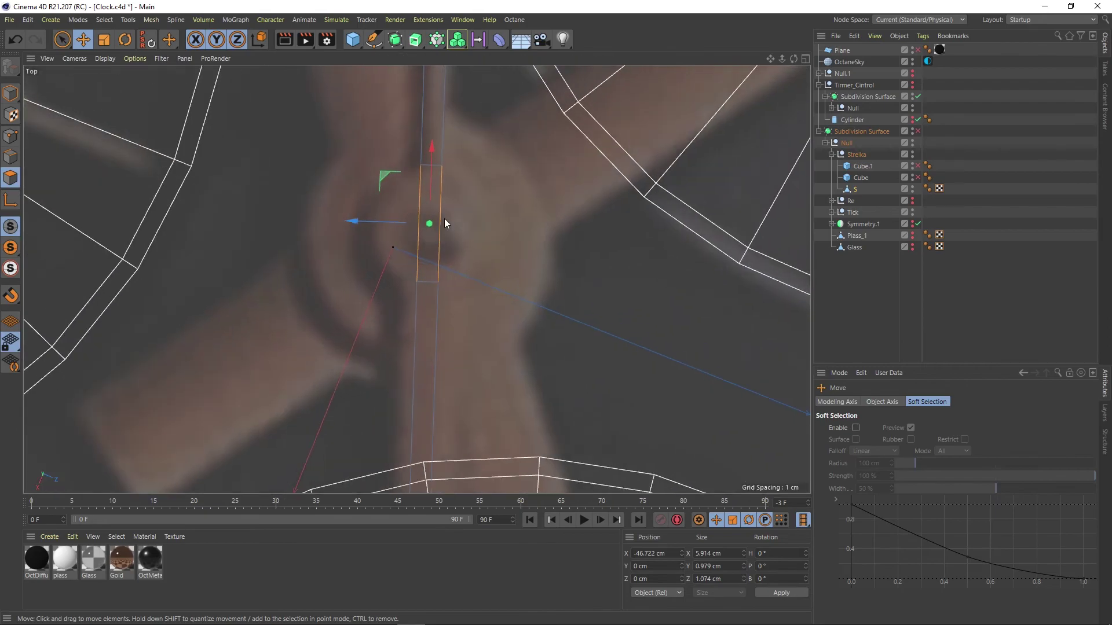
pyautogui.moveTo(383, 218); pyautogui.dragTo(340, 220)
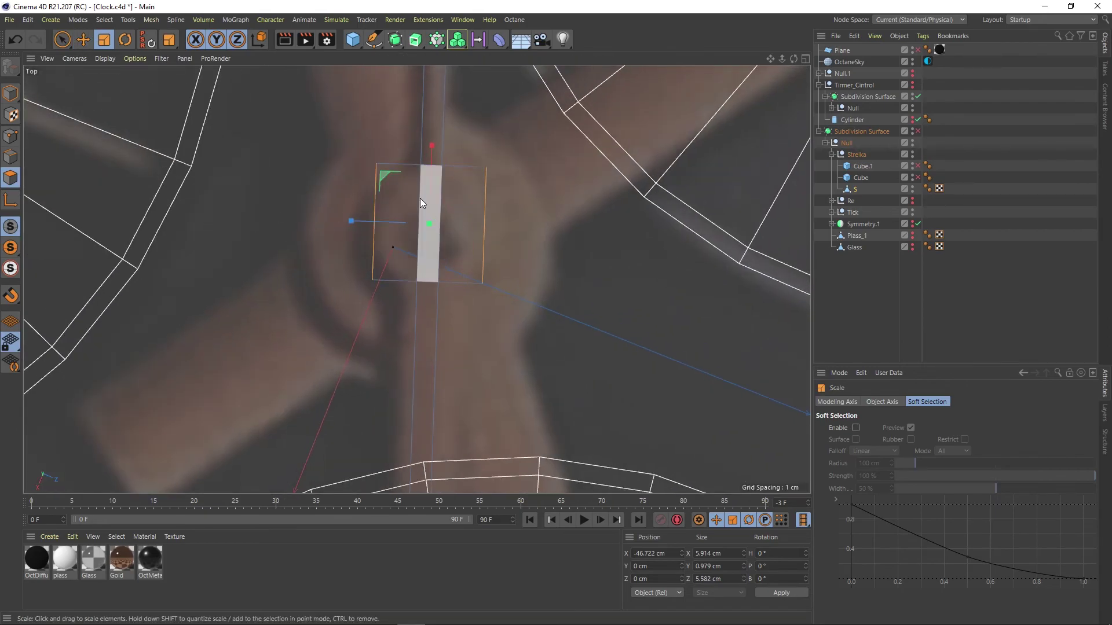
pyautogui.moveTo(432, 160); pyautogui.dragTo(432, 202)
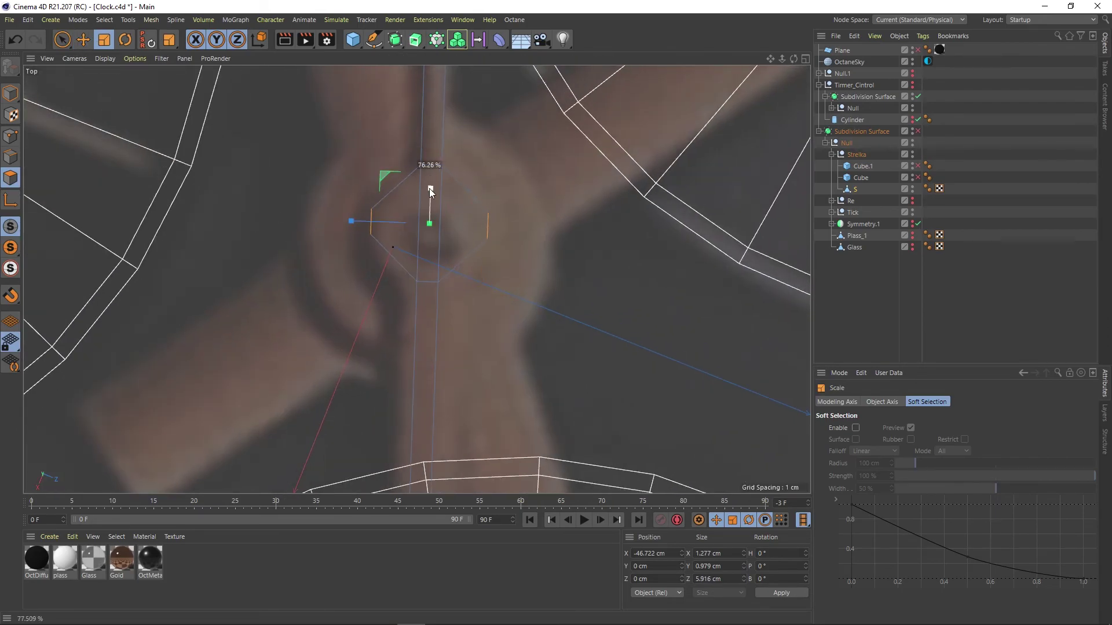
pyautogui.moveTo(429, 181); pyautogui.dragTo(427, 166)
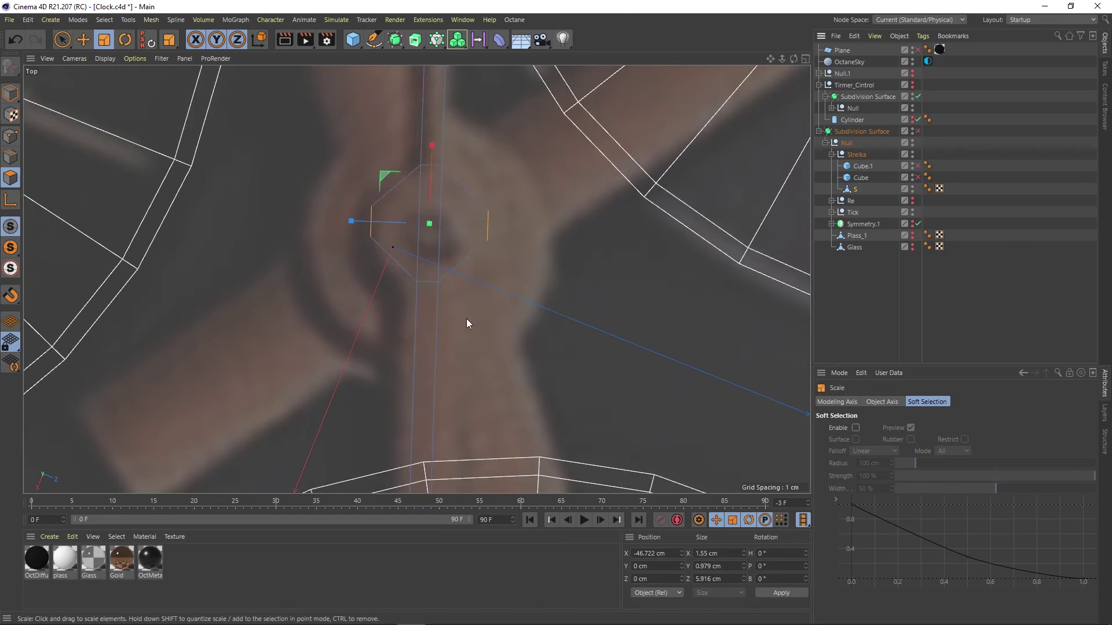
# - Loop-cut across the hand and enlarge the hub points to about 171%
pyautogui.press('k')
pyautogui.press('l')
pyautogui.click(442, 286)
pyautogui.middleClick(307, 199)
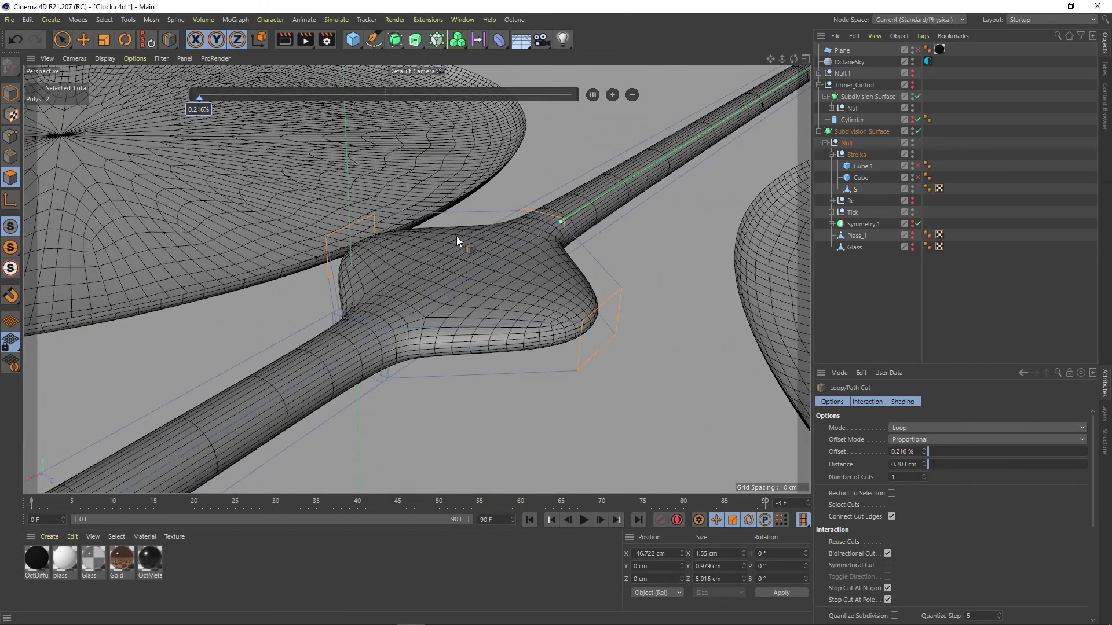
pyautogui.scroll(5, 456, 236)
pyautogui.press('e')
pyautogui.click(401, 350)
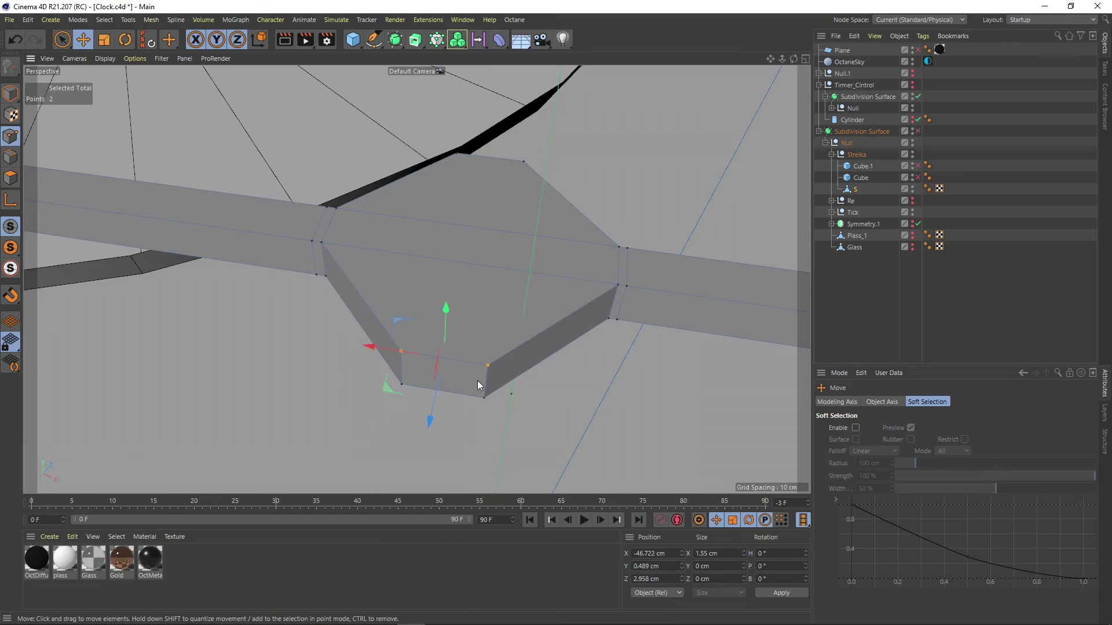
pyautogui.moveTo(477, 381)
pyautogui.keyDown('alt'); pyautogui.mouseDown()
pyautogui.moveTo(491, 213)
pyautogui.moveTo(565, 192)
pyautogui.mouseUp(); pyautogui.keyUp('alt')
pyautogui.press('F2')
pyautogui.press('t')
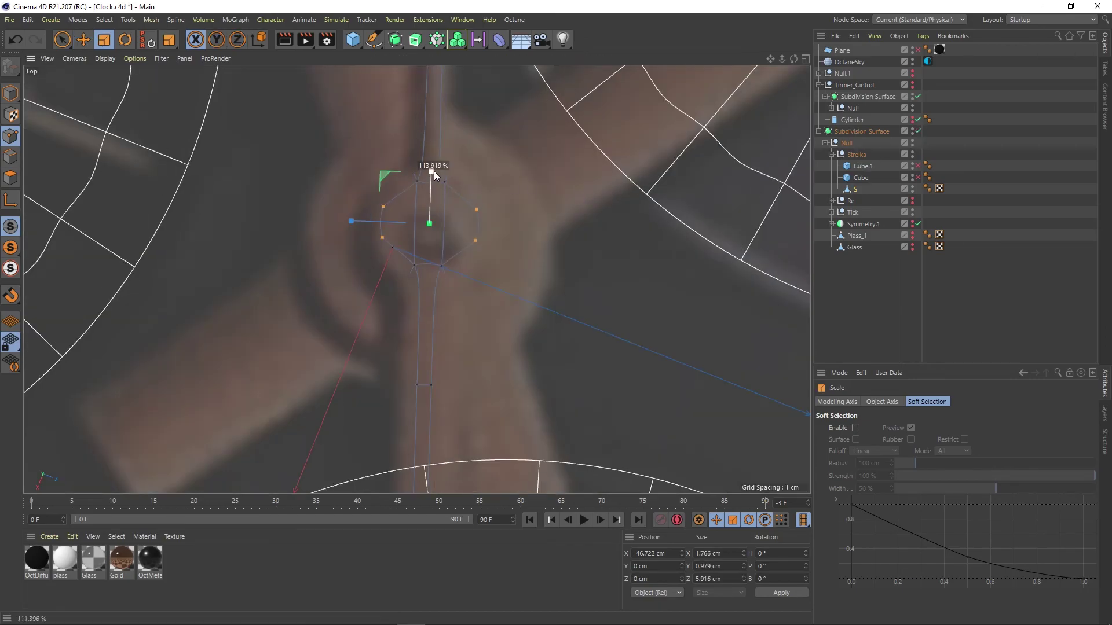
pyautogui.middleClick(431, 171)
pyautogui.press('F1')
pyautogui.moveTo(504, 230)
pyautogui.mouseDown()
pyautogui.moveTo(541, 224)
pyautogui.moveTo(392, 259)
pyautogui.mouseUp()
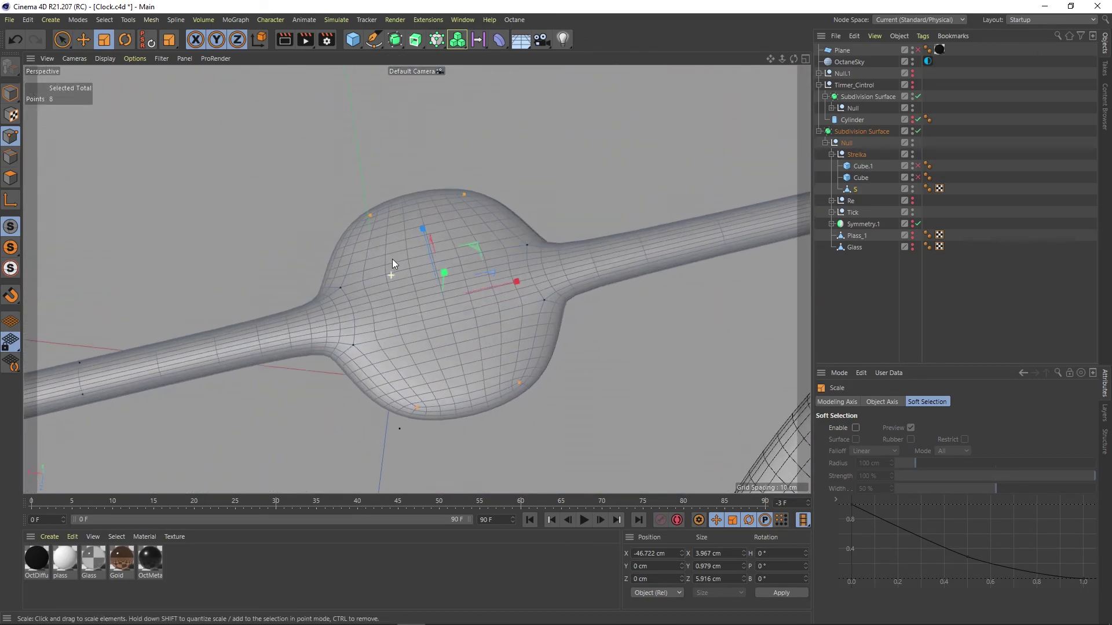
# - Loop-cut through the hub's middle and widen its points to about 130% for a round bulge
pyautogui.press('k')
pyautogui.press('l')
pyautogui.click(479, 415)
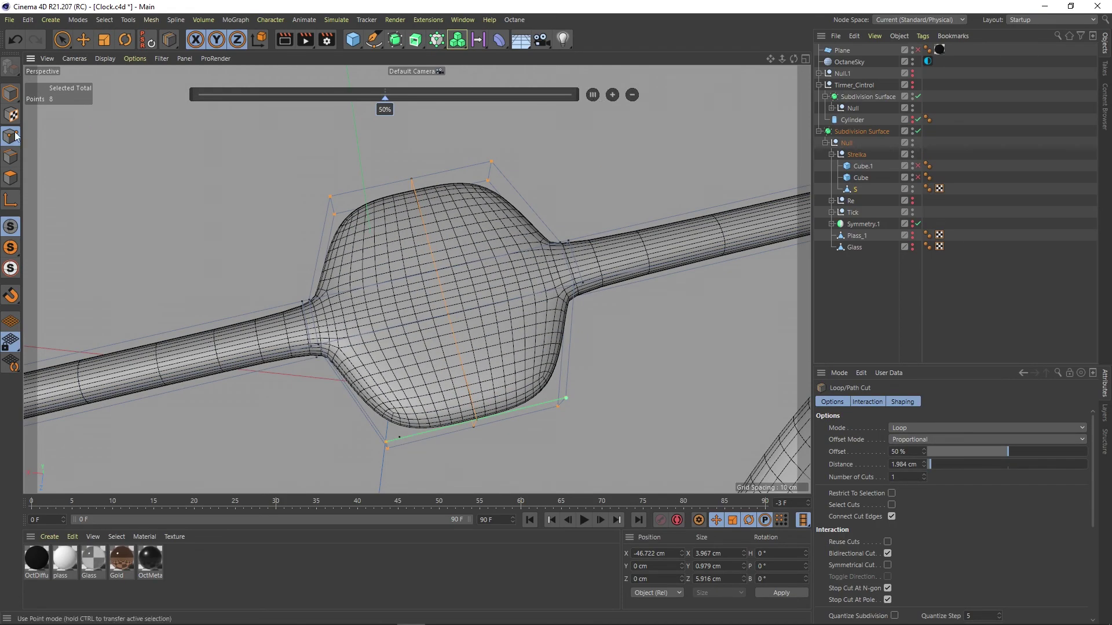
pyautogui.press('F2')
pyautogui.press('t')
pyautogui.moveTo(338, 236); pyautogui.dragTo(371, 169)
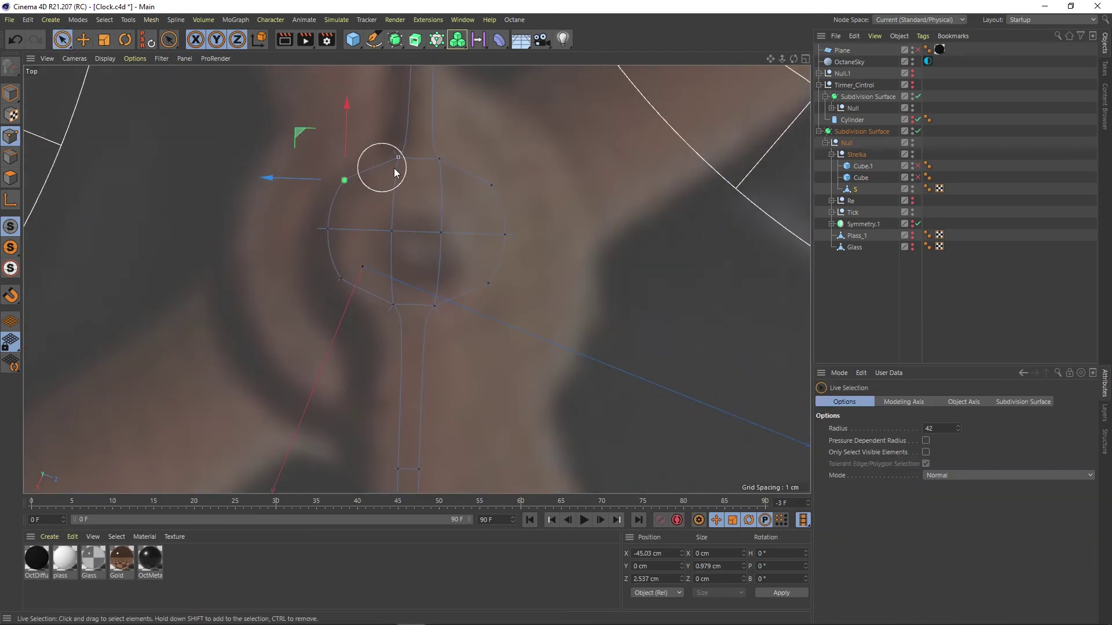
pyautogui.moveTo(352, 39); pyautogui.dragTo(462, 76)
# - Add a Disc for the hub, scale it to about three quarters, and nudge it into place
pyautogui.click(388, 76)
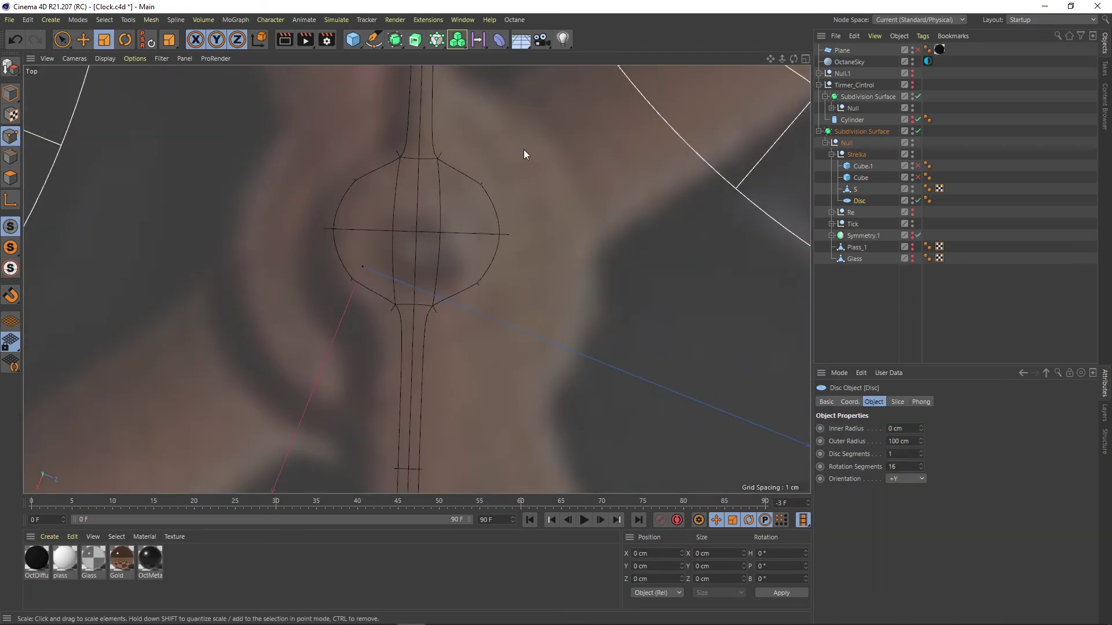
pyautogui.scroll(-5, 523, 149)
pyautogui.moveTo(441, 313); pyautogui.dragTo(419, 332)
pyautogui.scroll(3, 506, 273)
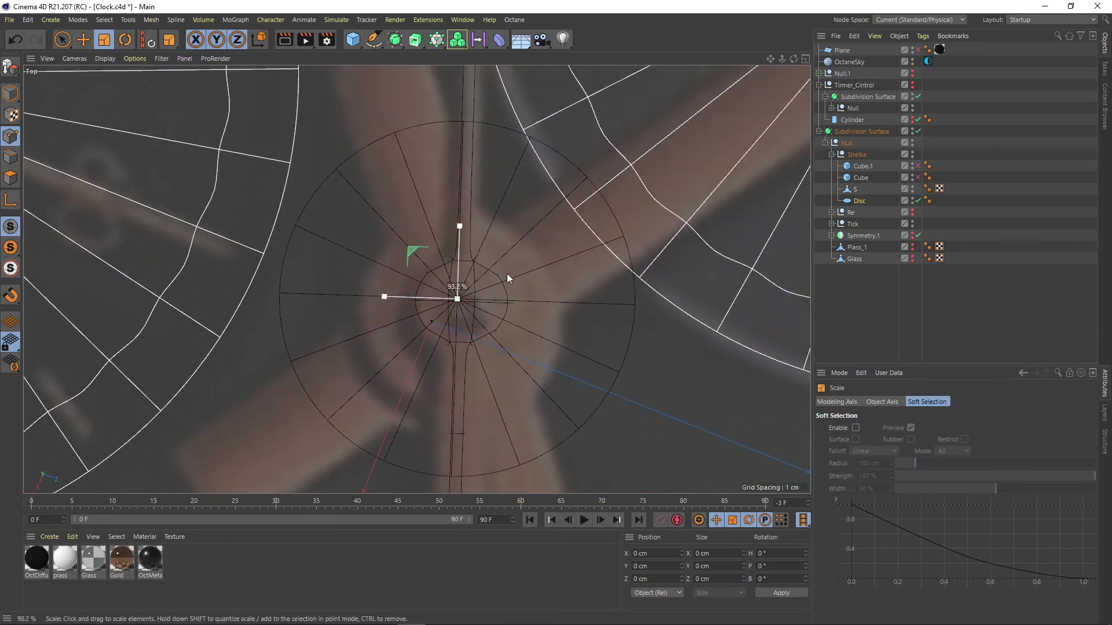
pyautogui.scroll(3, 454, 273)
pyautogui.press('F1')
pyautogui.scroll(-2, 422, 296)
pyautogui.press('q')
pyautogui.press('e')
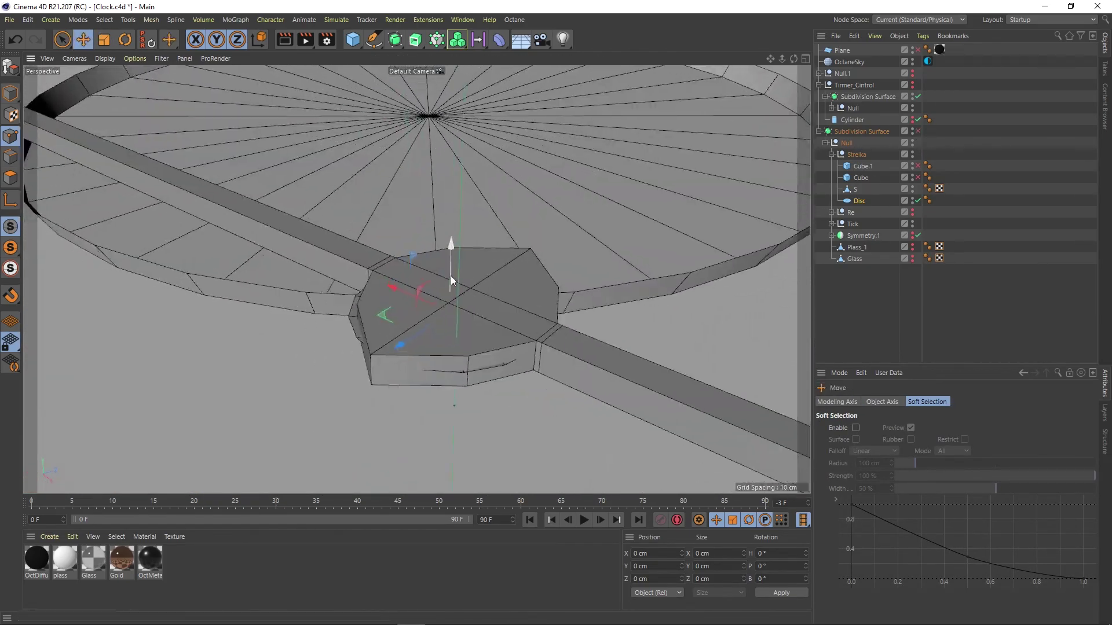
pyautogui.scroll(3, 503, 306)
pyautogui.scroll(2, 503, 306)
pyautogui.moveTo(457, 287); pyautogui.dragTo(423, 293)
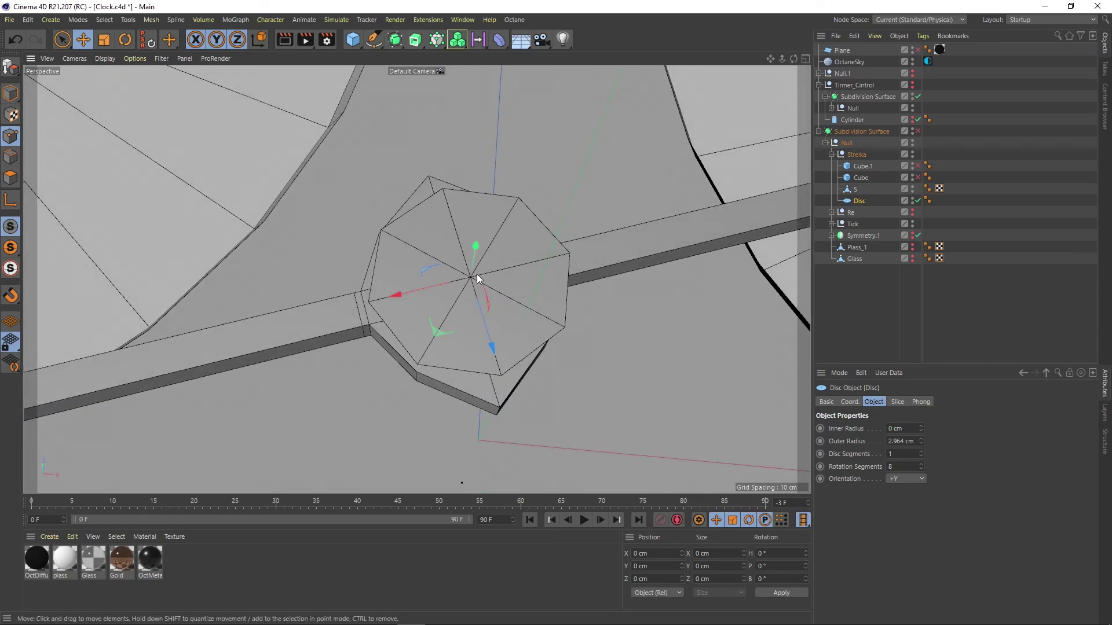
# - In Top view, stretch the hub points to about 110% and pull them in along one axis
pyautogui.click(871, 401)
pyautogui.moveTo(521, 266)
pyautogui.keyDown('alt'); pyautogui.mouseDown()
pyautogui.moveTo(527, 202)
pyautogui.moveTo(540, 204)
pyautogui.mouseUp(); pyautogui.keyUp('alt')
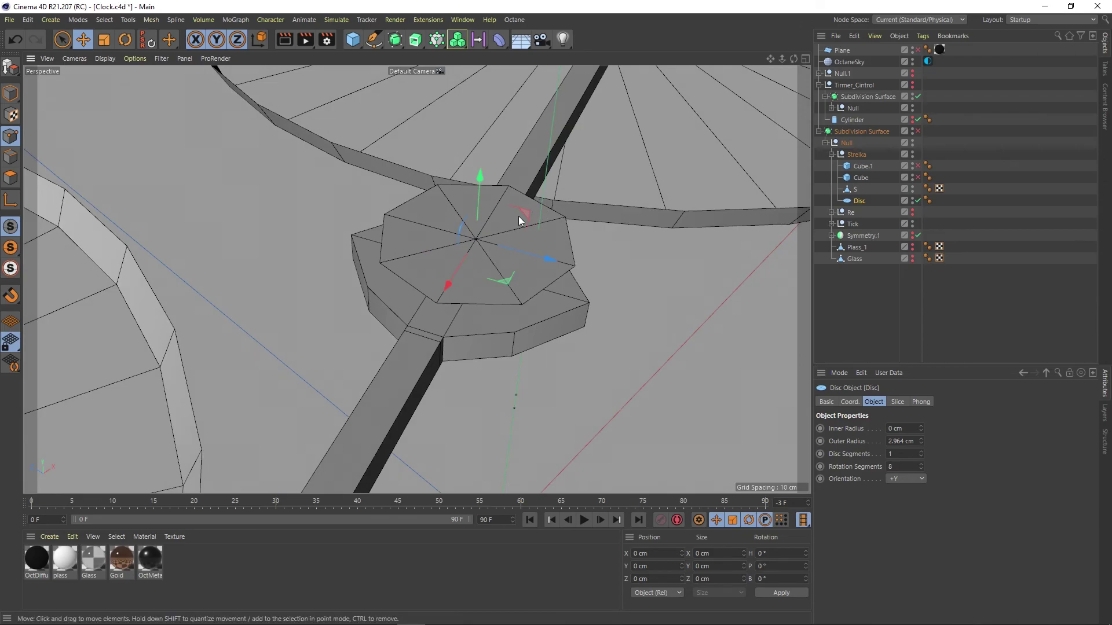
pyautogui.middleClick(519, 217)
pyautogui.middleClick(542, 235)
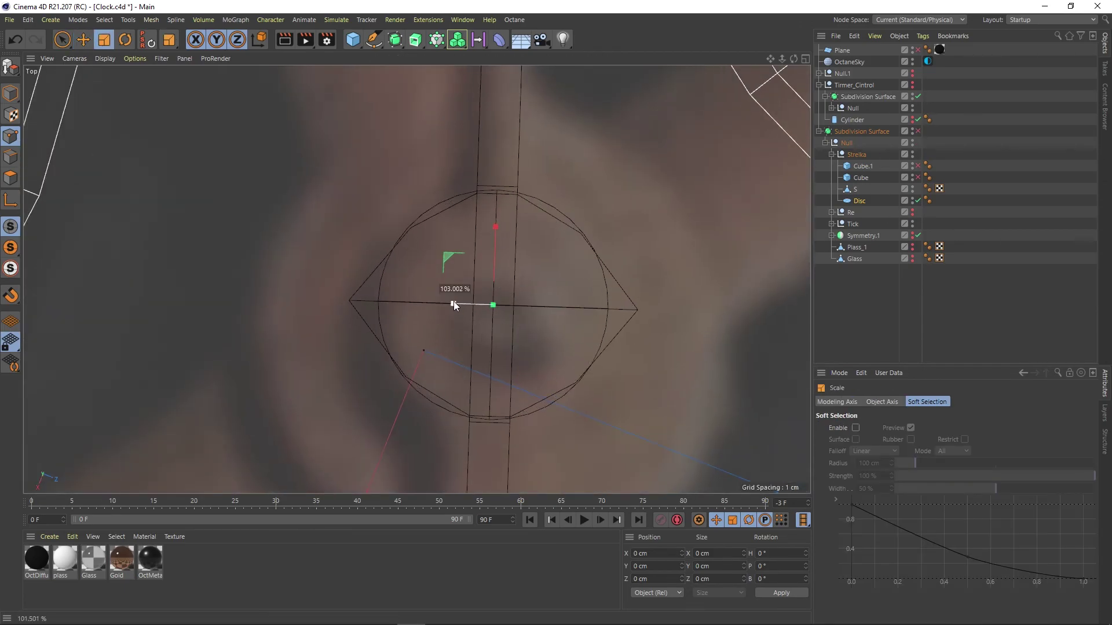
pyautogui.press('9')
pyautogui.press('t')
pyautogui.moveTo(496, 242); pyautogui.dragTo(495, 261)
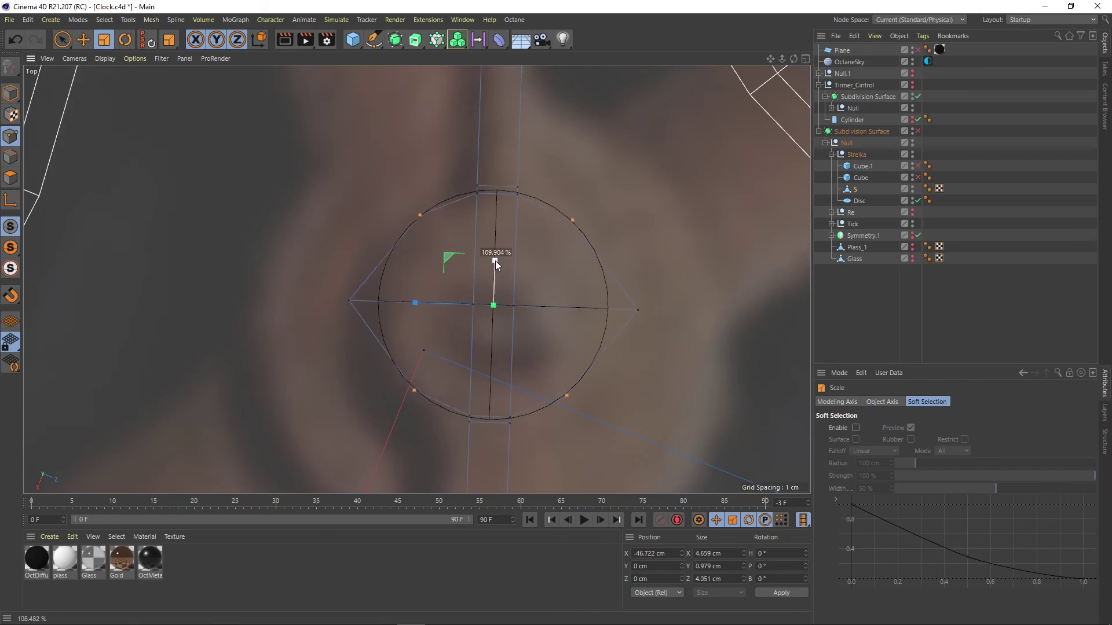
pyautogui.moveTo(415, 303); pyautogui.dragTo(431, 305)
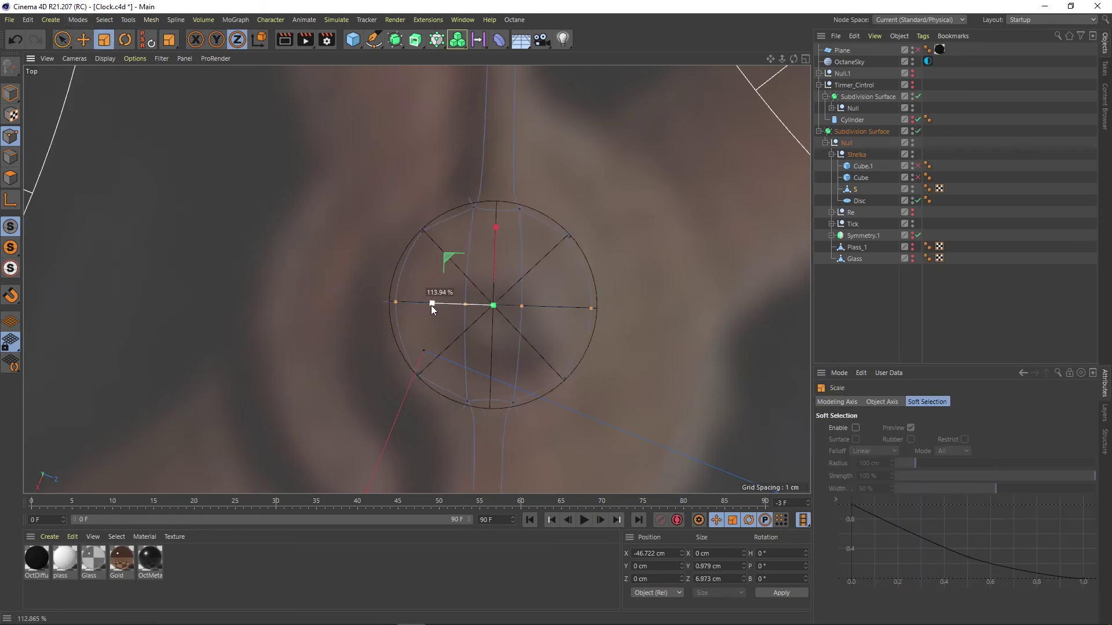
pyautogui.middleClick(431, 305)
pyautogui.middleClick(338, 203)
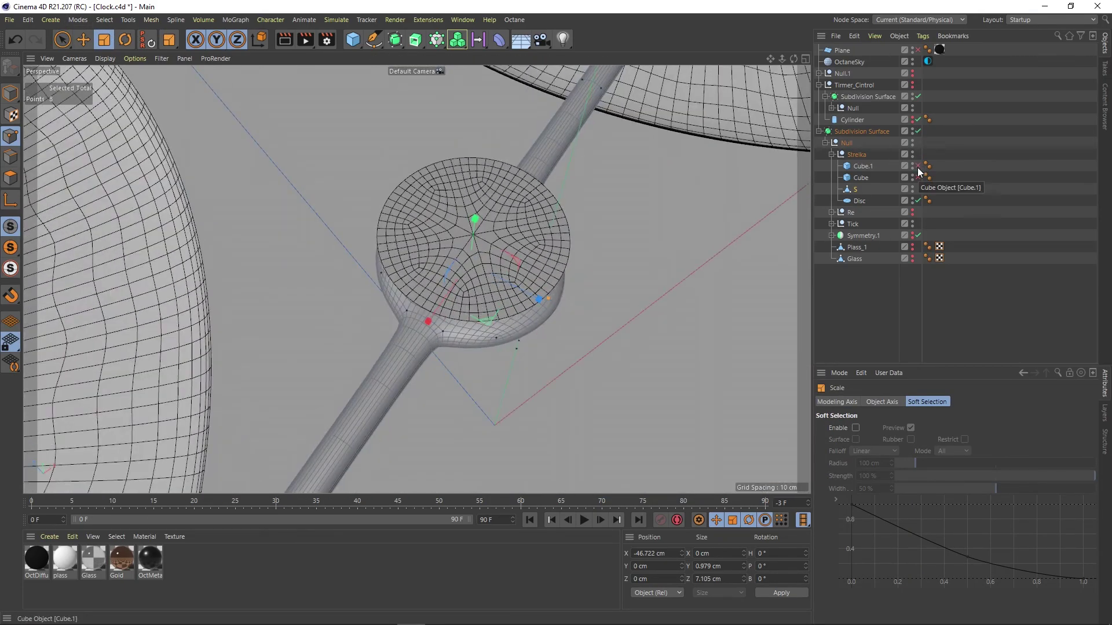
# - With subdivision off, select the hub's top octagon faces and split them into copy S.1
pyautogui.click(918, 201)
pyautogui.scroll(3, 505, 252)
pyautogui.press('q')
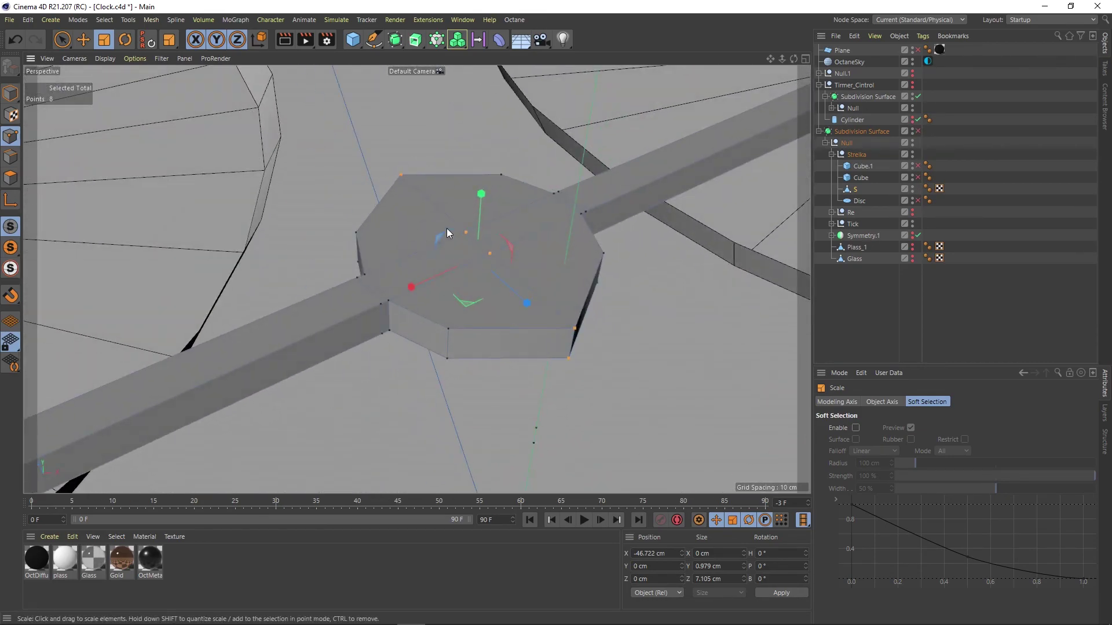
pyautogui.click(67, 43)
pyautogui.moveTo(481, 235); pyautogui.dragTo(540, 277)
pyautogui.click(151, 20)
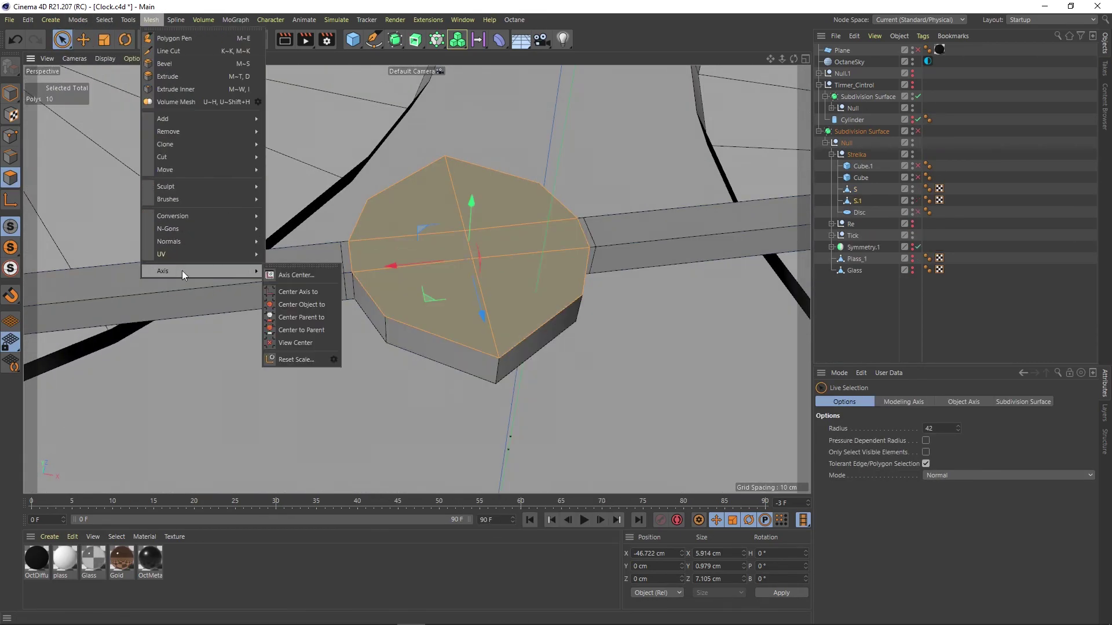
pyautogui.click(301, 315)
pyautogui.keyDown('alt'); pyautogui.moveTo(561, 214); pyautogui.dragTo(440, 348); pyautogui.keyUp('alt')
pyautogui.scroll(3, 436, 394)
pyautogui.keyDown('alt'); pyautogui.moveTo(437, 394); pyautogui.dragTo(452, 371); pyautogui.keyUp('alt')
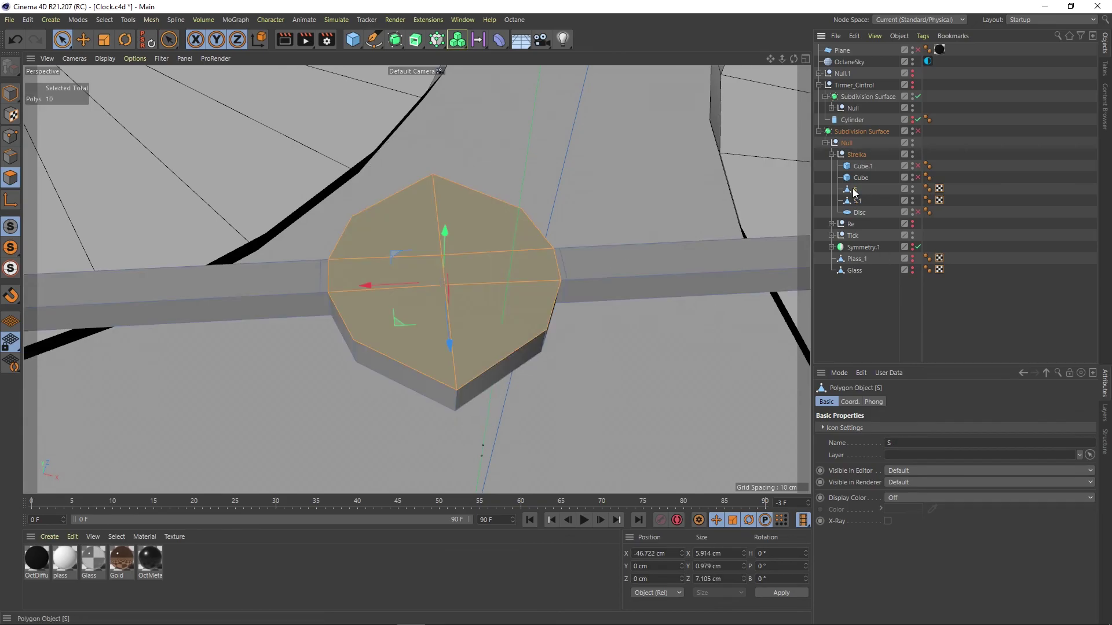
pyautogui.click(854, 201)
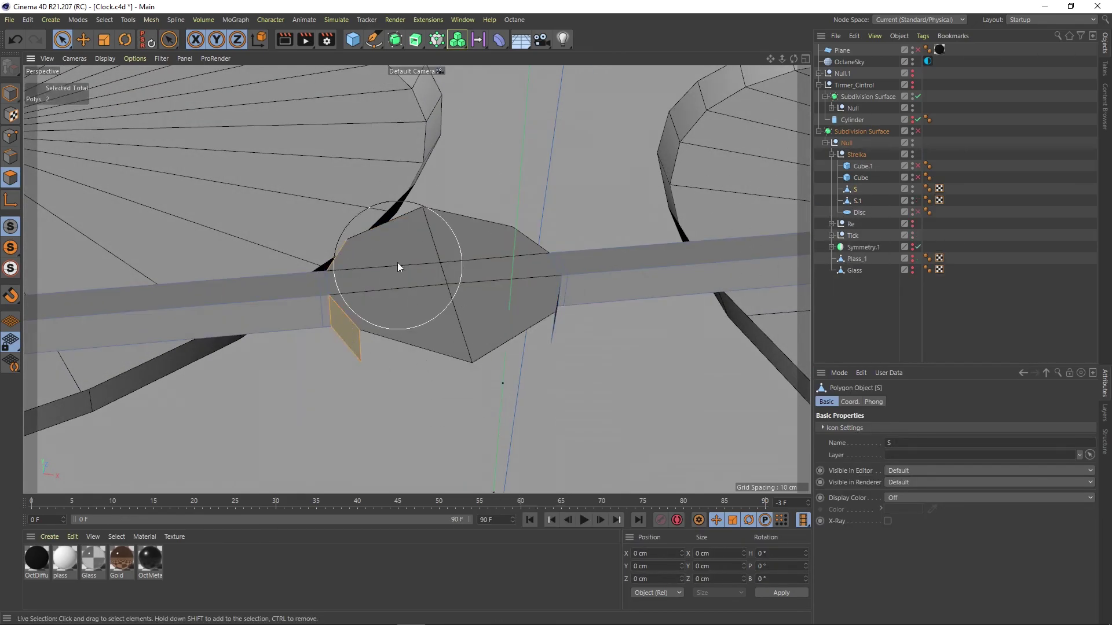
pyautogui.keyDown('alt'); pyautogui.moveTo(479, 349); pyautogui.dragTo(422, 235); pyautogui.keyUp('alt')
pyautogui.hotkey('ctrl', 'z')
pyautogui.keyDown('alt'); pyautogui.moveTo(435, 386); pyautogui.dragTo(62, 111); pyautogui.keyUp('alt')
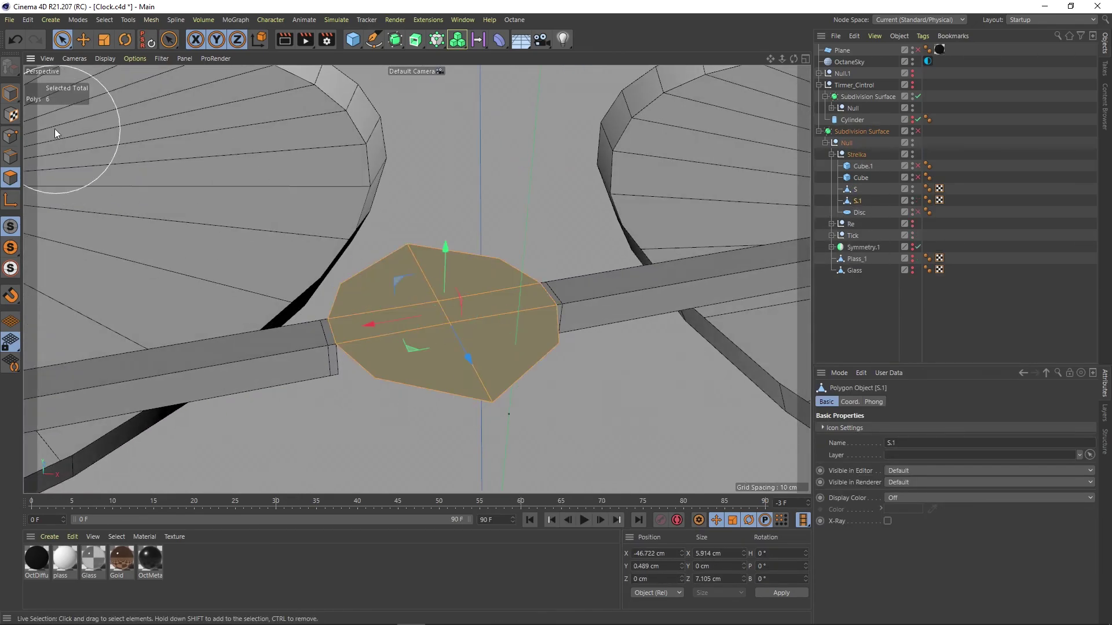
pyautogui.click(151, 19)
pyautogui.press('Escape')
# - Add a new Disc with outer radius 2 and make polygon copies of the hand and disc
pyautogui.click(353, 39)
pyautogui.click(405, 79)
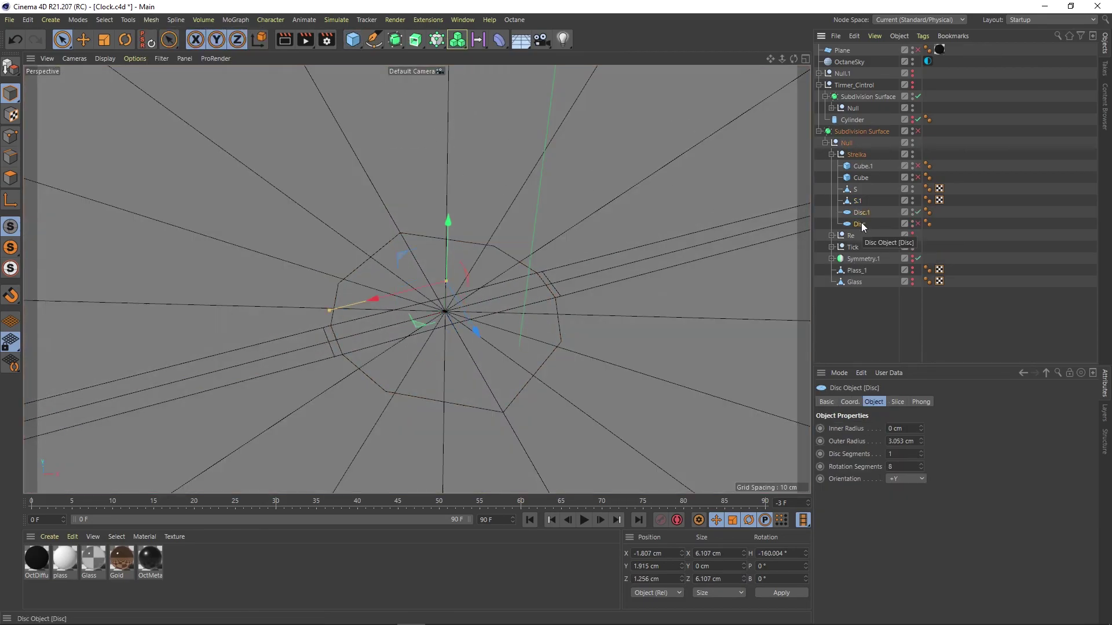
pyautogui.click(894, 428)
pyautogui.write('2')
pyautogui.press('Return')
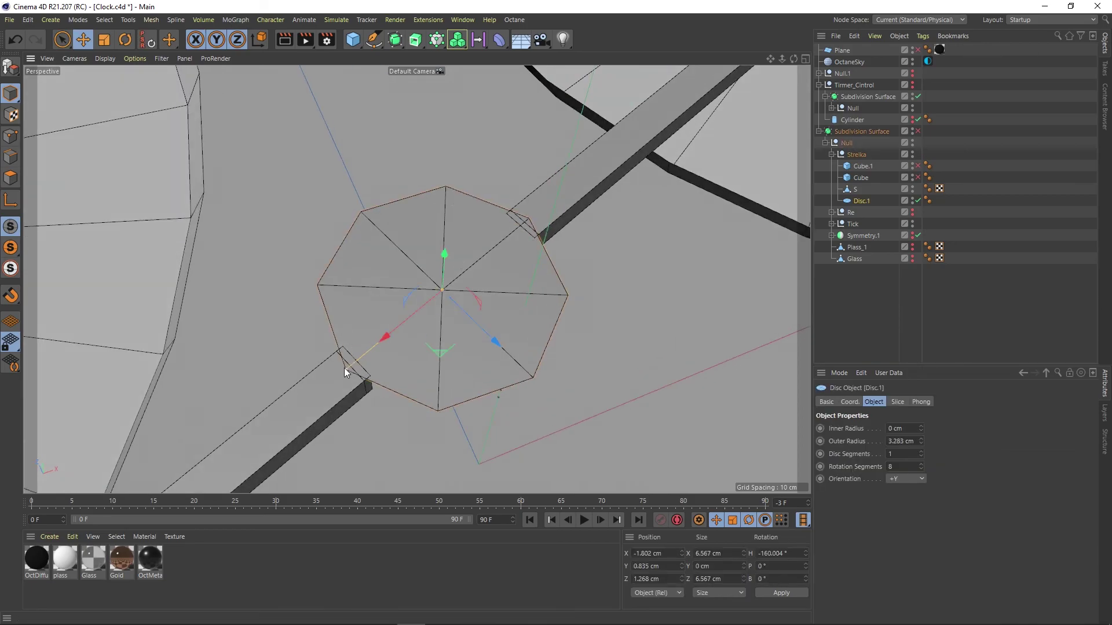
pyautogui.moveTo(405, 335)
pyautogui.keyDown('alt'); pyautogui.mouseDown()
pyautogui.moveTo(461, 356)
pyautogui.moveTo(355, 329)
pyautogui.mouseUp(); pyautogui.keyUp('alt')
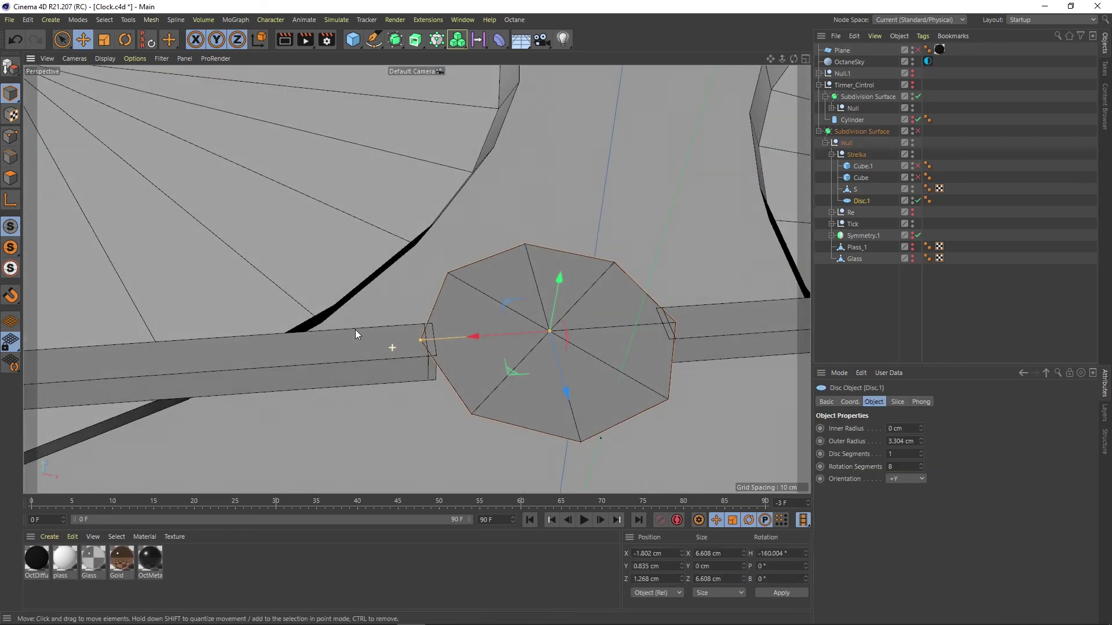
pyautogui.rightClick(856, 201)
pyautogui.click(923, 470)
# - Cut a loop across the bar at 50% and move an end point toward the hub
pyautogui.press('k')
pyautogui.press('l')
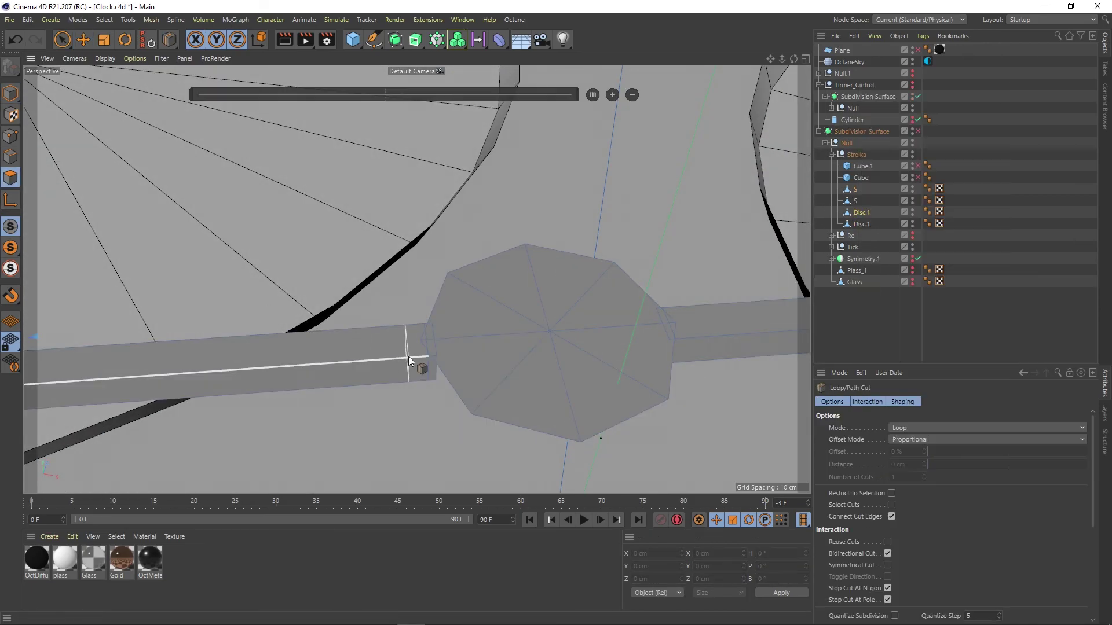
pyautogui.click(408, 356)
pyautogui.keyDown('alt'); pyautogui.moveTo(419, 344); pyautogui.dragTo(394, 303); pyautogui.keyUp('alt')
pyautogui.scroll(2, 428, 339)
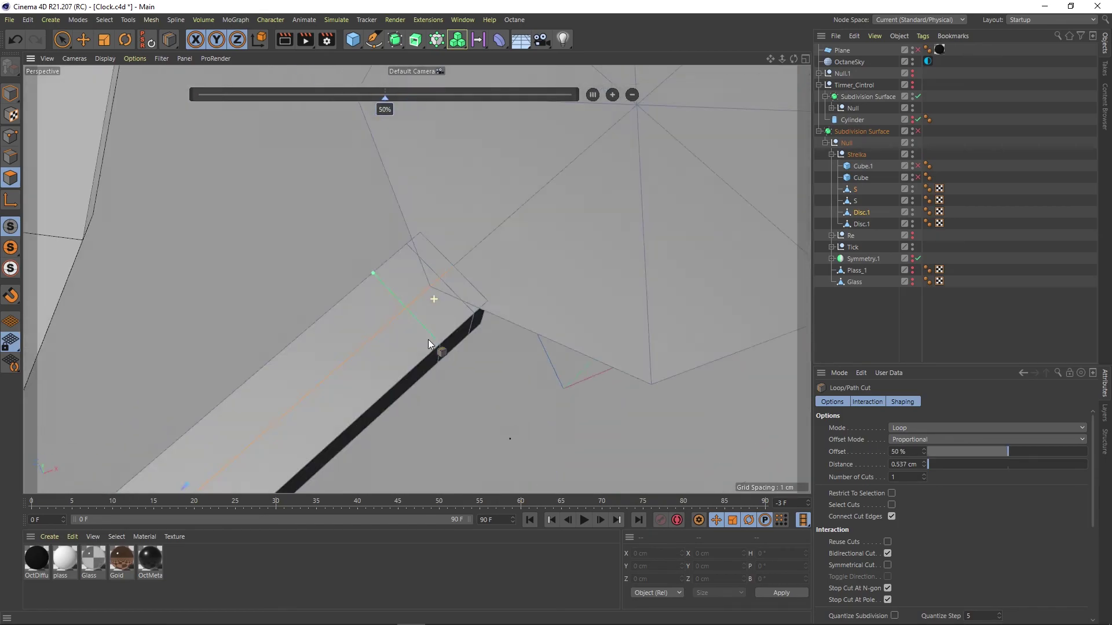
pyautogui.keyDown('alt'); pyautogui.moveTo(428, 339); pyautogui.dragTo(303, 305); pyautogui.keyUp('alt')
pyautogui.press('e')
pyautogui.click(472, 336)
pyautogui.moveTo(494, 338)
pyautogui.keyDown('alt'); pyautogui.mouseDown()
pyautogui.moveTo(596, 381)
pyautogui.moveTo(527, 353)
pyautogui.moveTo(480, 377)
pyautogui.moveTo(637, 289)
pyautogui.mouseUp(); pyautogui.keyUp('alt')
pyautogui.press('m')
pyautogui.press('o')
# - Delete the duplicate hand and Disc.1 copies, leaving the combined S object selected
pyautogui.click(862, 224)
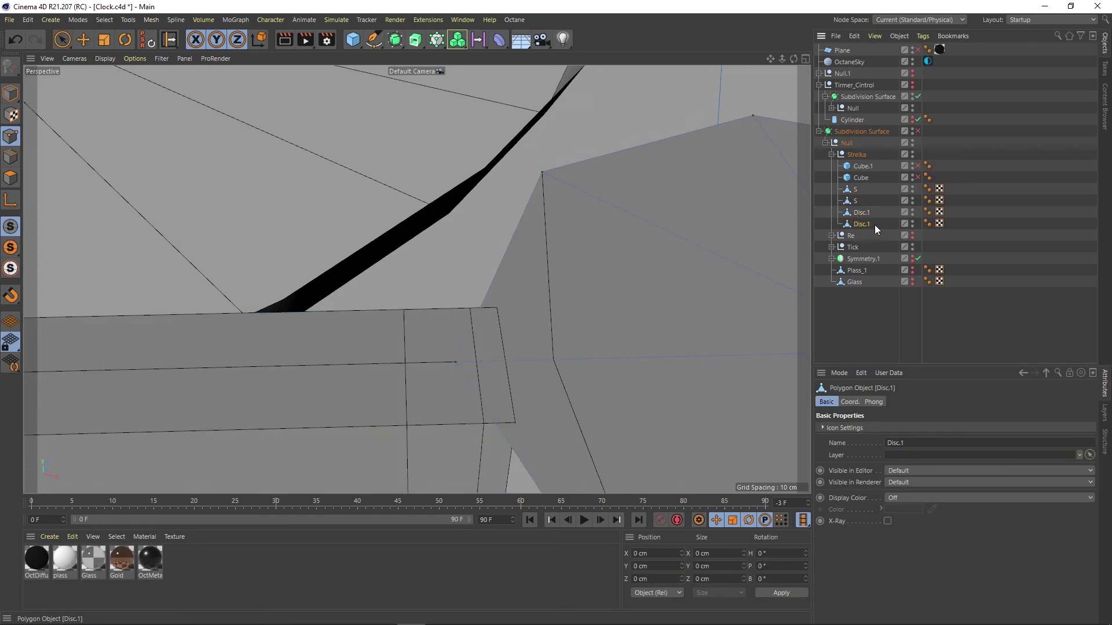
pyautogui.hotkey('ctrl', 'z')
pyautogui.hotkey('ctrl', 'z')
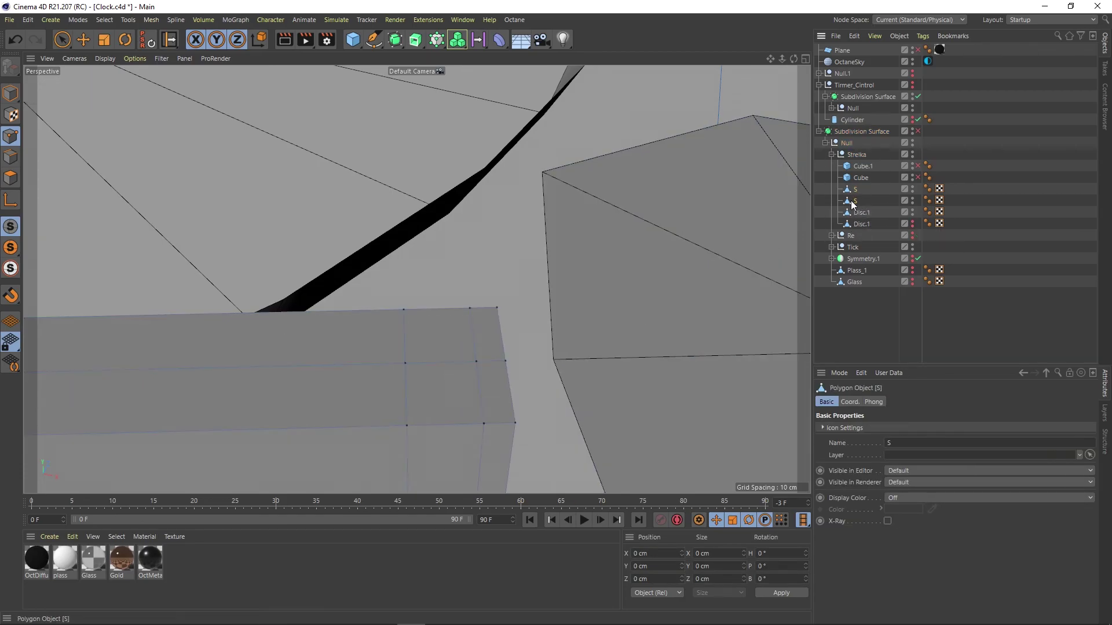
pyautogui.hotkey('ctrl', 'z')
pyautogui.hotkey('ctrl', 'z')
pyautogui.hotkey('ctrl', 'z')
pyautogui.press('e')
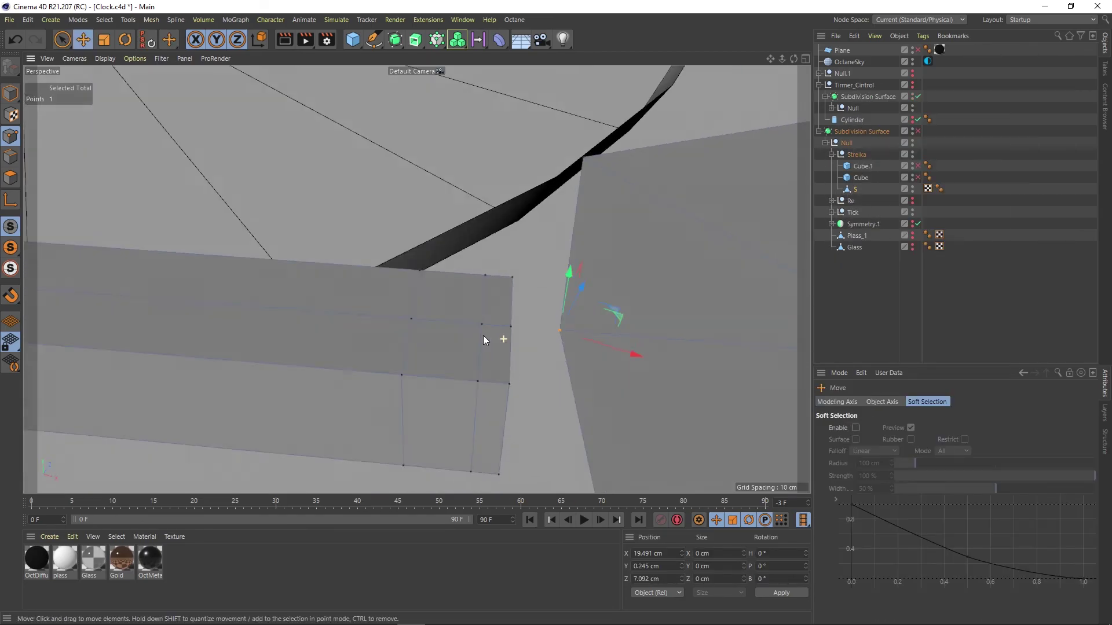
pyautogui.moveTo(483, 336)
pyautogui.keyDown('alt'); pyautogui.mouseDown()
pyautogui.moveTo(501, 326)
pyautogui.moveTo(661, 458)
pyautogui.mouseUp(); pyautogui.keyUp('alt')
pyautogui.hotkey('ctrl', 'z')
pyautogui.hotkey('ctrl', 'z')
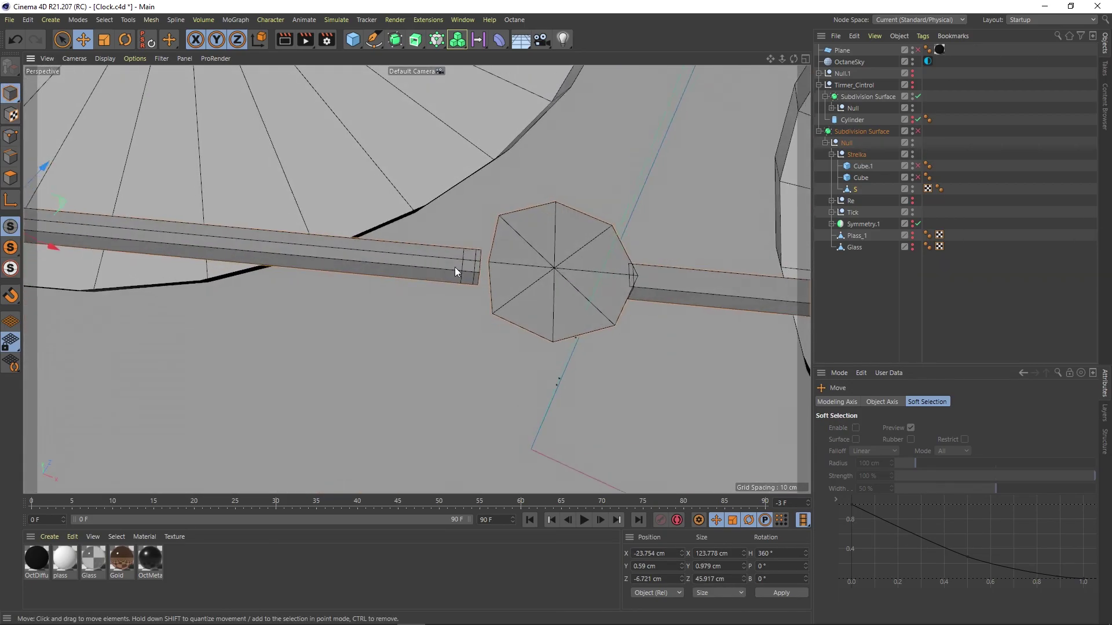
pyautogui.hotkey('ctrl', 'z')
pyautogui.hotkey('ctrl', 'z')
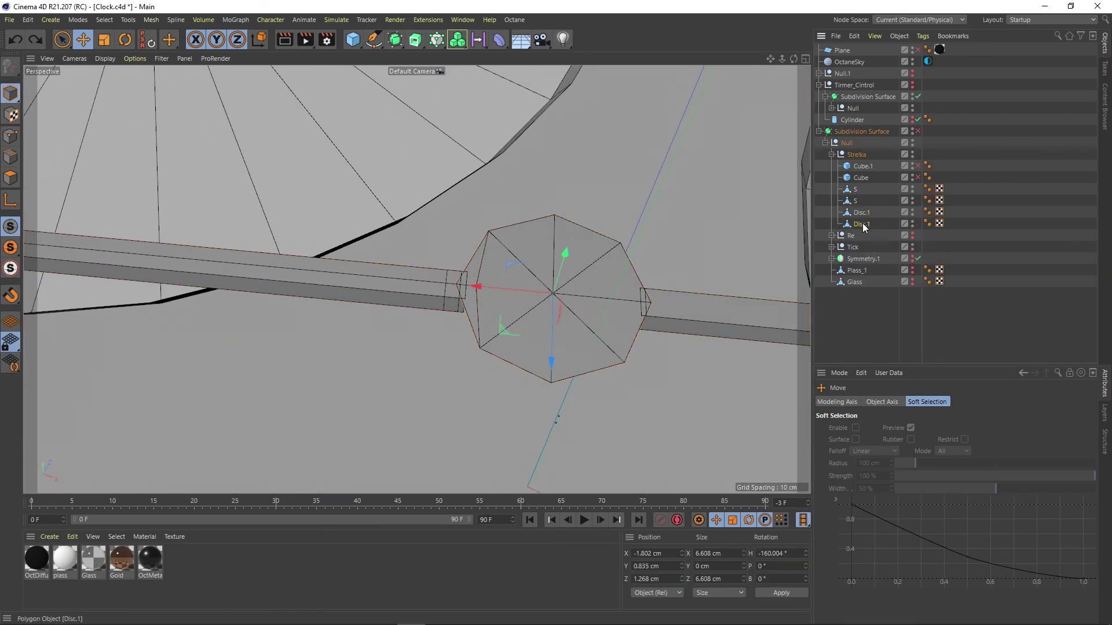
pyautogui.press('Delete')
pyautogui.click(857, 201)
pyautogui.rightClick(859, 204)
# - Maximize the Top view and frame the selected hand
pyautogui.click(927, 232)
pyautogui.middleClick(608, 211)
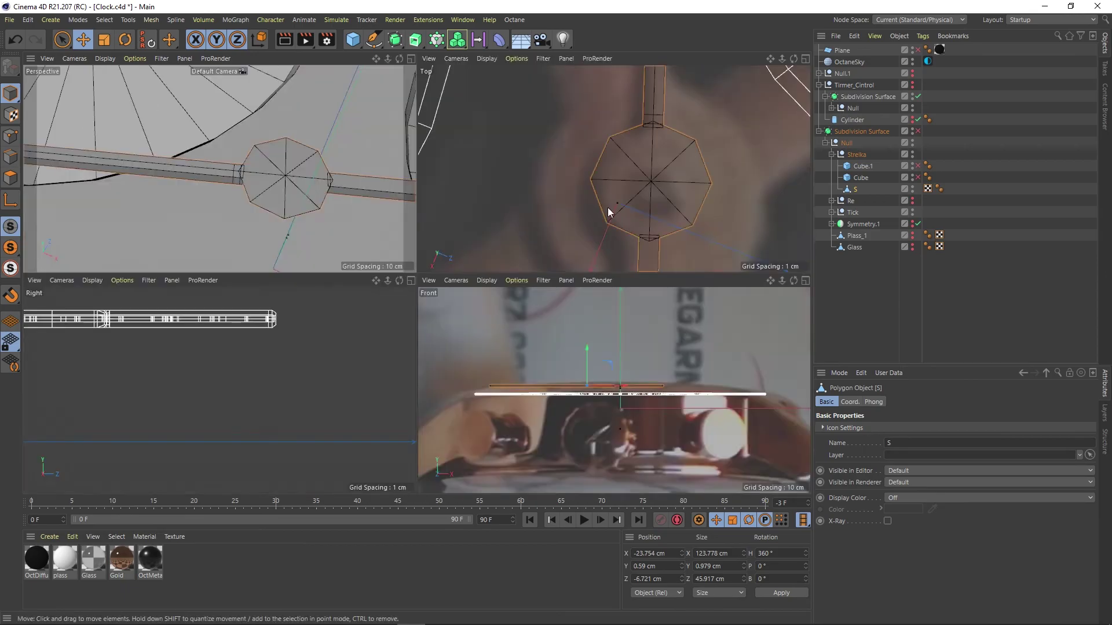
pyautogui.middleClick(614, 249)
pyautogui.scroll(-2, 579, 327)
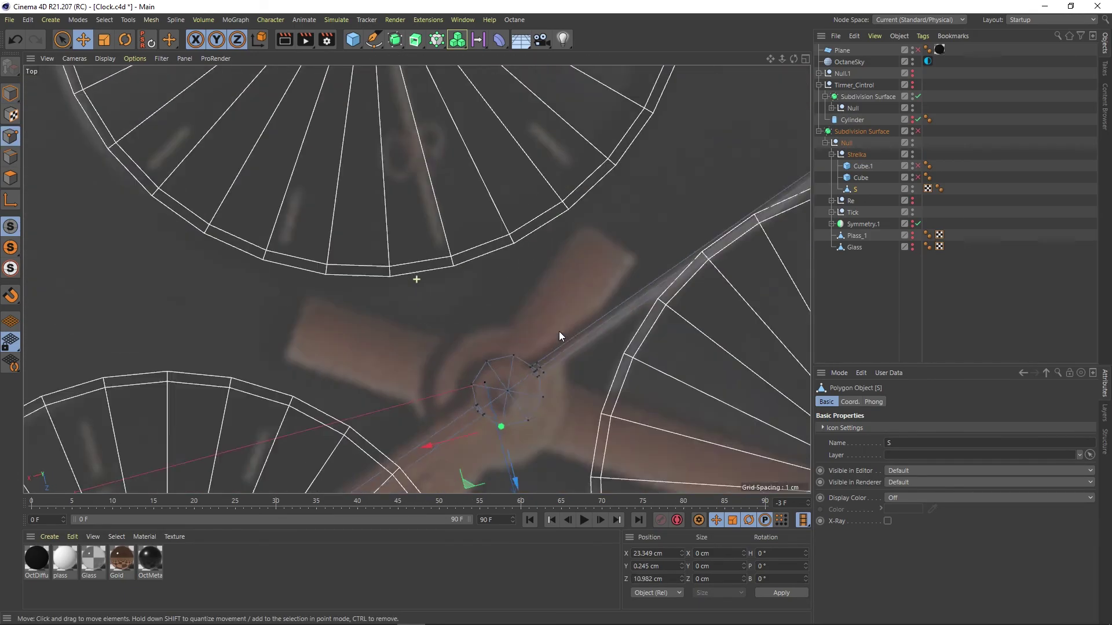
pyautogui.scroll(-2, 543, 335)
pyautogui.scroll(-3, 505, 294)
pyautogui.scroll(-2, 478, 280)
pyautogui.scroll(5, 492, 298)
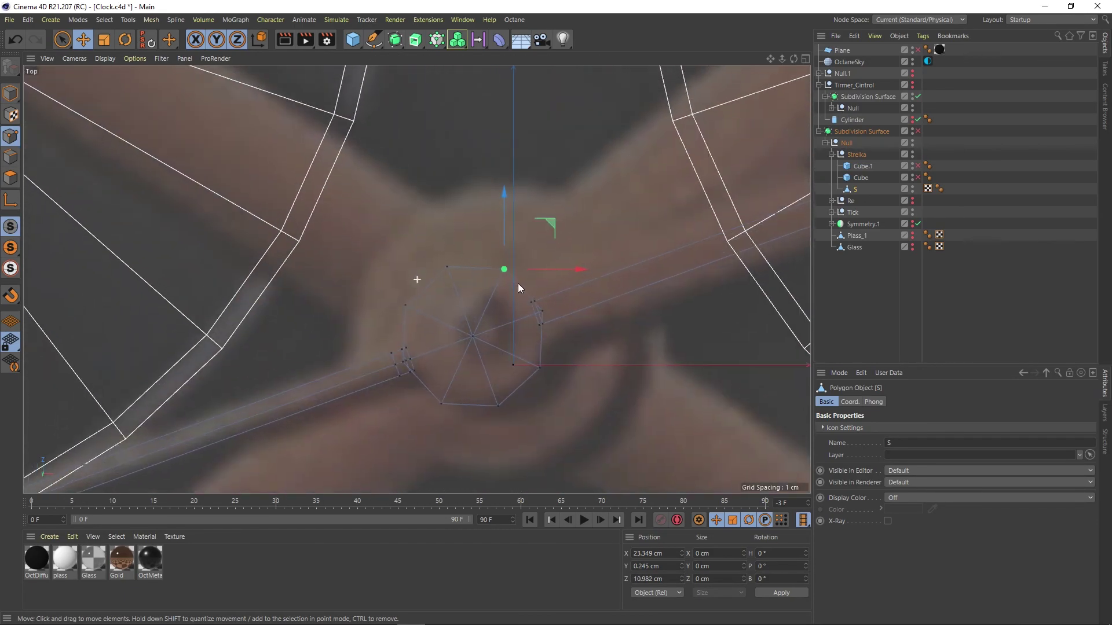
pyautogui.scroll(3, 519, 286)
pyautogui.press('o')
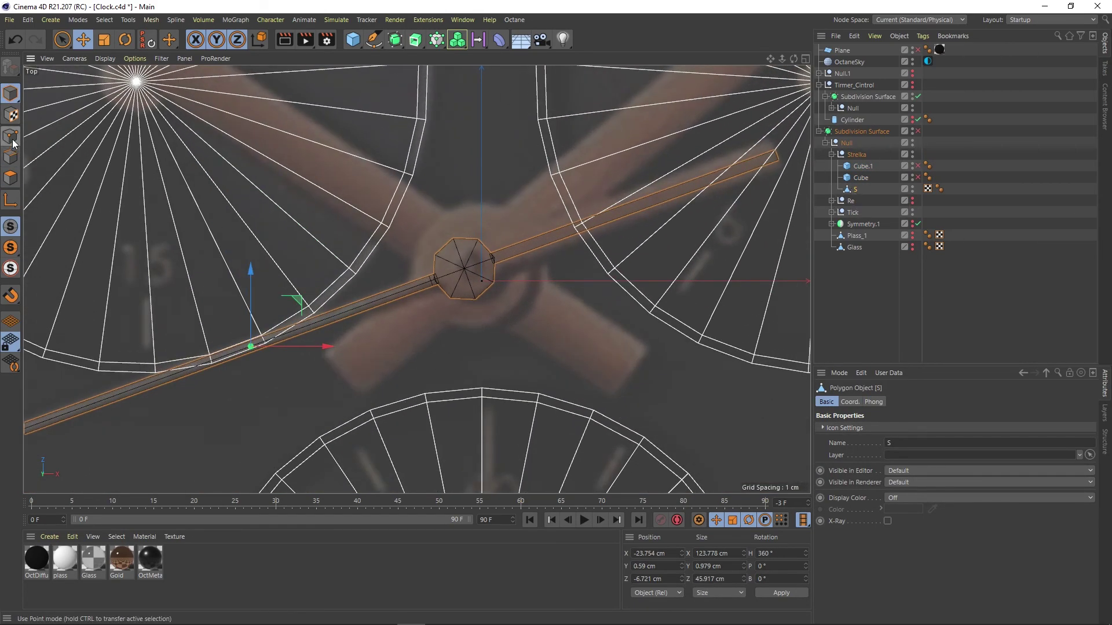
pyautogui.scroll(3, 460, 240)
# - Duplicate the hand as S.1 grouped in a Null, and set S's heading to 0°
pyautogui.rightClick(469, 269)
pyautogui.click(492, 371)
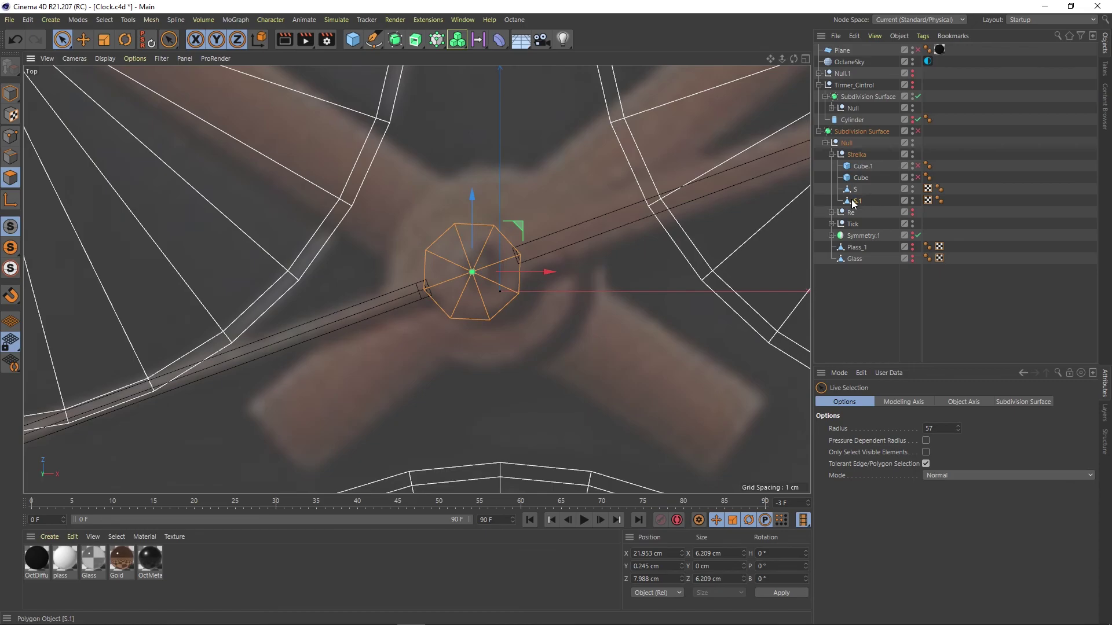
pyautogui.hotkey('alt', 'g')
pyautogui.click(856, 189)
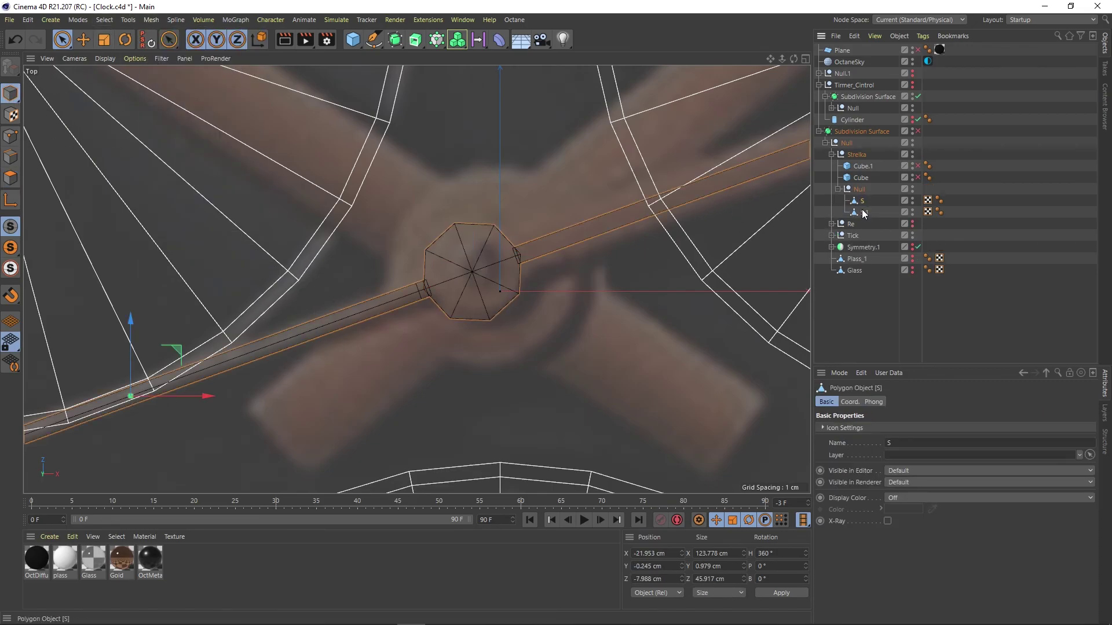
pyautogui.moveTo(863, 213); pyautogui.dragTo(860, 203)
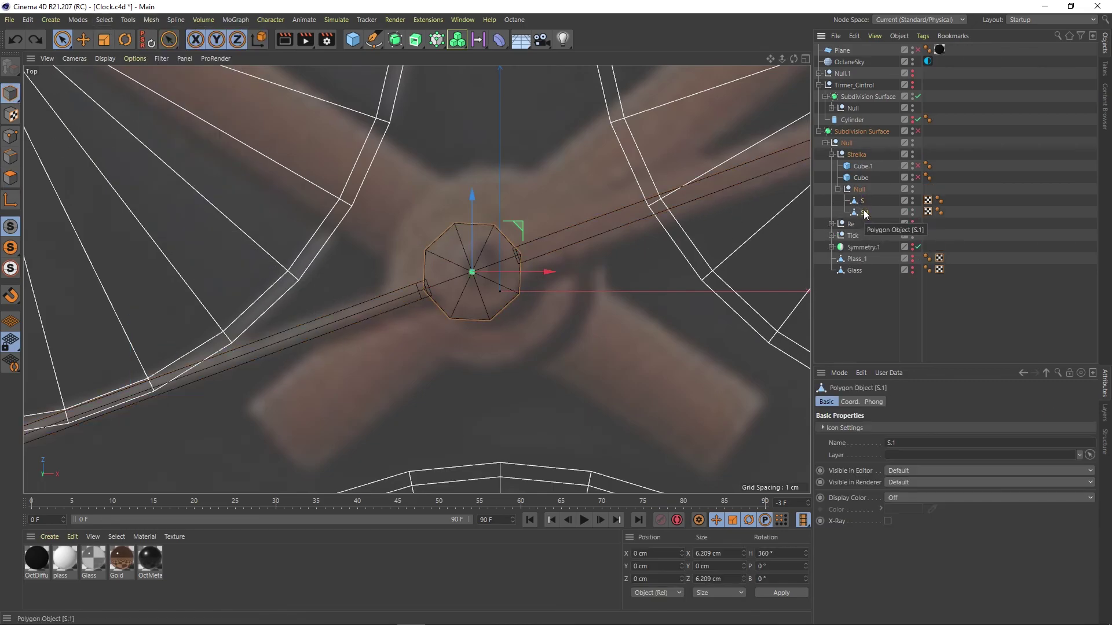
pyautogui.click(765, 553)
pyautogui.write('0')
pyautogui.press('Return')
# - Reset hand S's axis centre, position and rotation to zero via Mesh > Axis Center
pyautogui.keyDown('alt'); pyautogui.moveTo(490, 261); pyautogui.dragTo(522, 270, button='middle'); pyautogui.keyUp('alt')
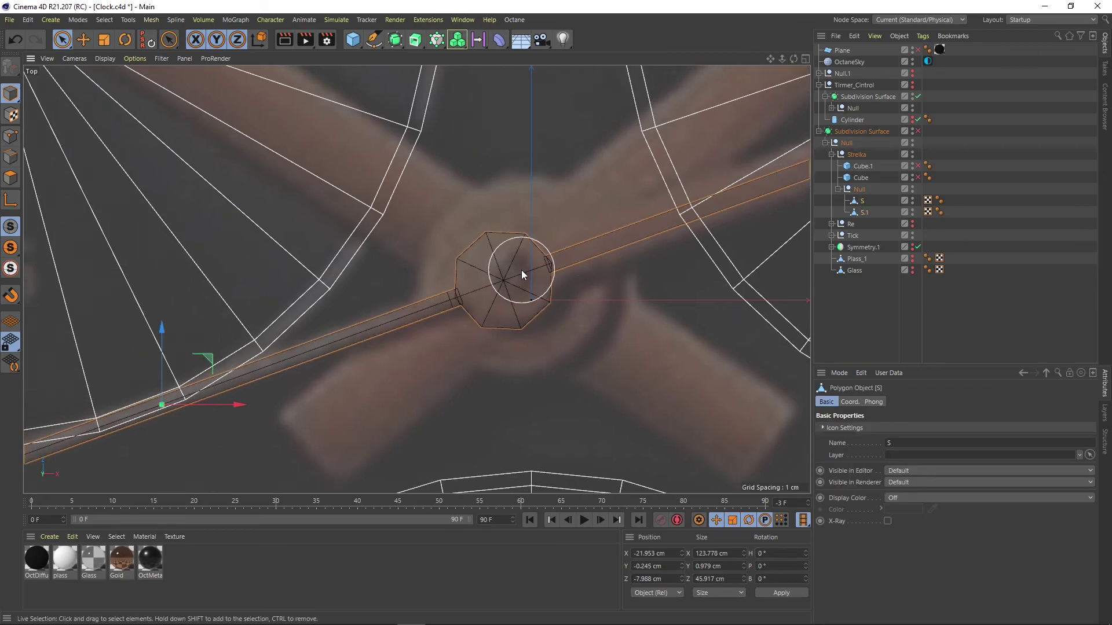
pyautogui.press('r')
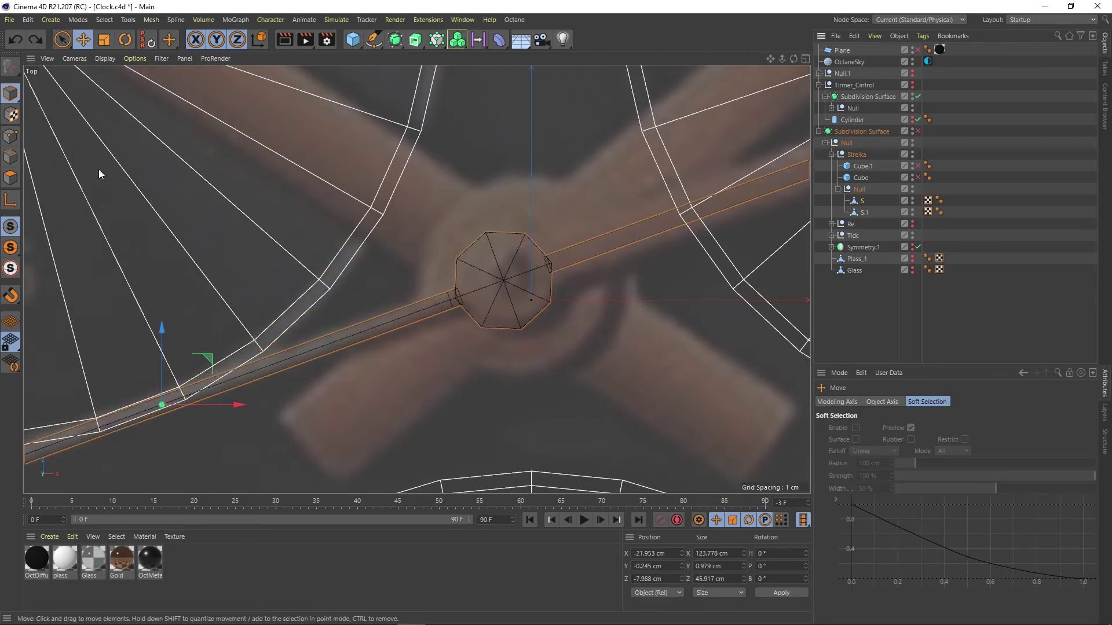
pyautogui.click(104, 19)
pyautogui.click(104, 20)
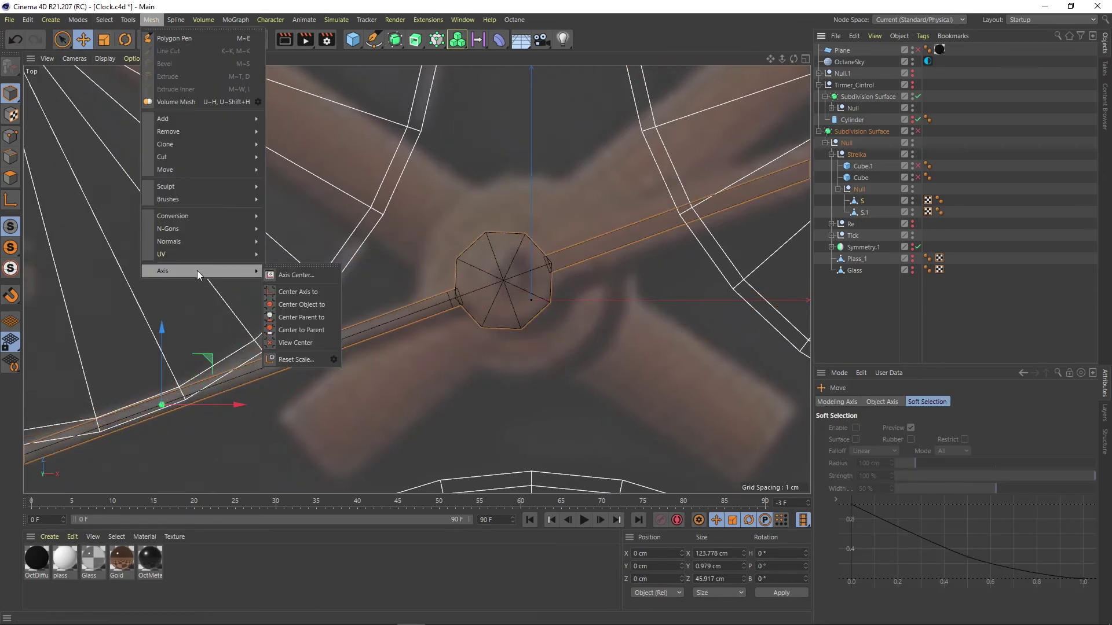
pyautogui.click(295, 320)
pyautogui.click(861, 201)
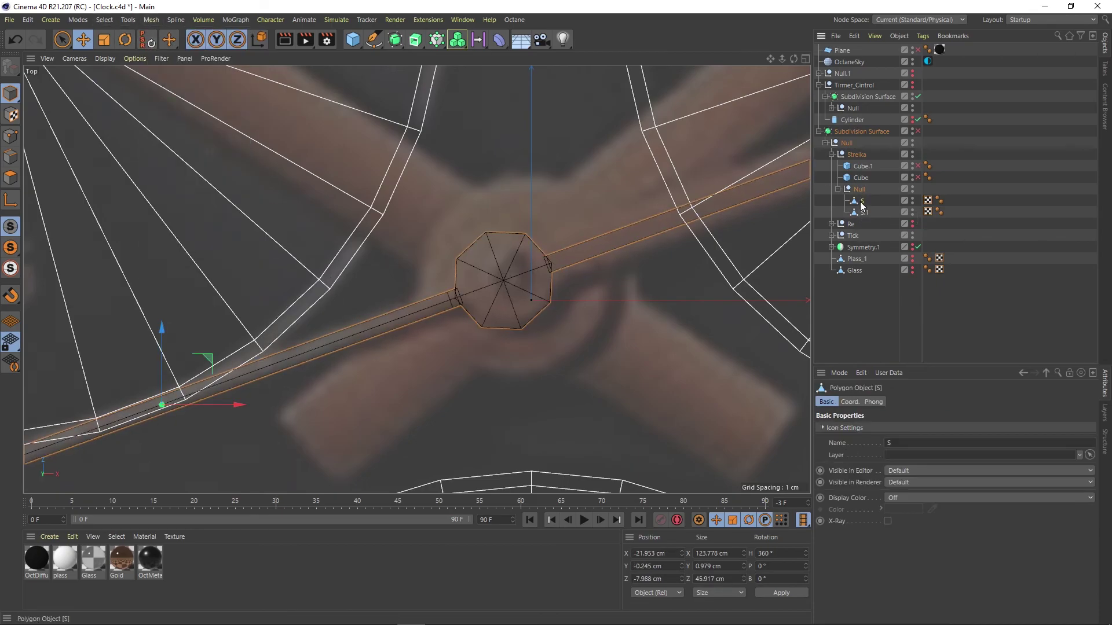
pyautogui.click(151, 20)
pyautogui.click(305, 346)
pyautogui.click(151, 19)
pyautogui.click(301, 271)
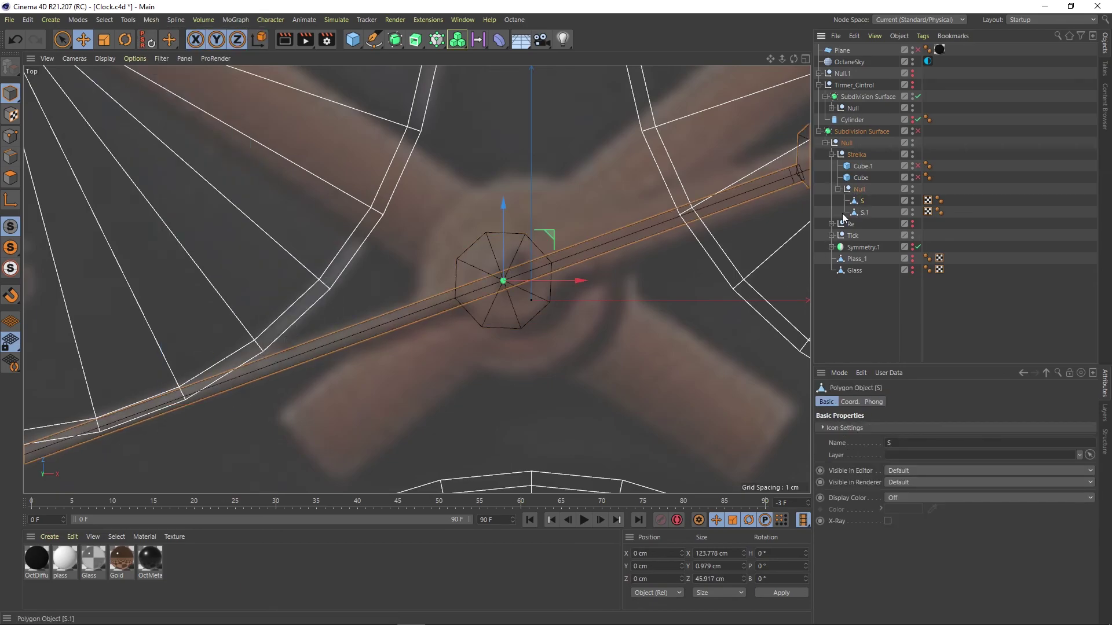
pyautogui.scroll(-3, 626, 223)
# - Enable Axis editing and snap the pivot to the octagonal hub's centre at the origin
pyautogui.press('l')
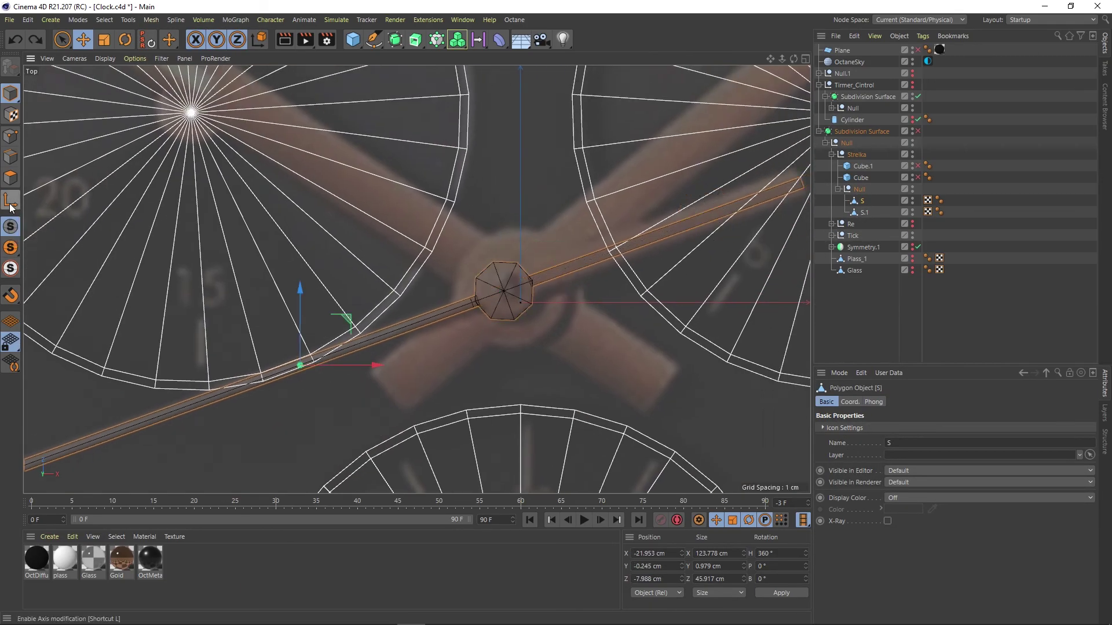
pyautogui.click(151, 20)
pyautogui.click(276, 263)
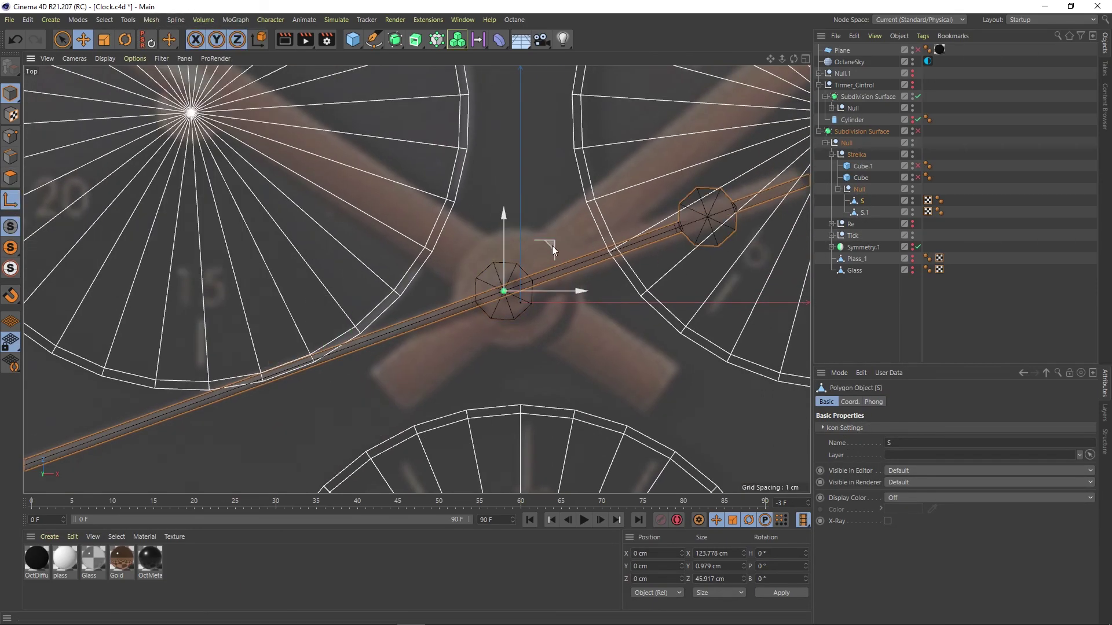
pyautogui.click(10, 198)
pyautogui.scroll(2, 548, 245)
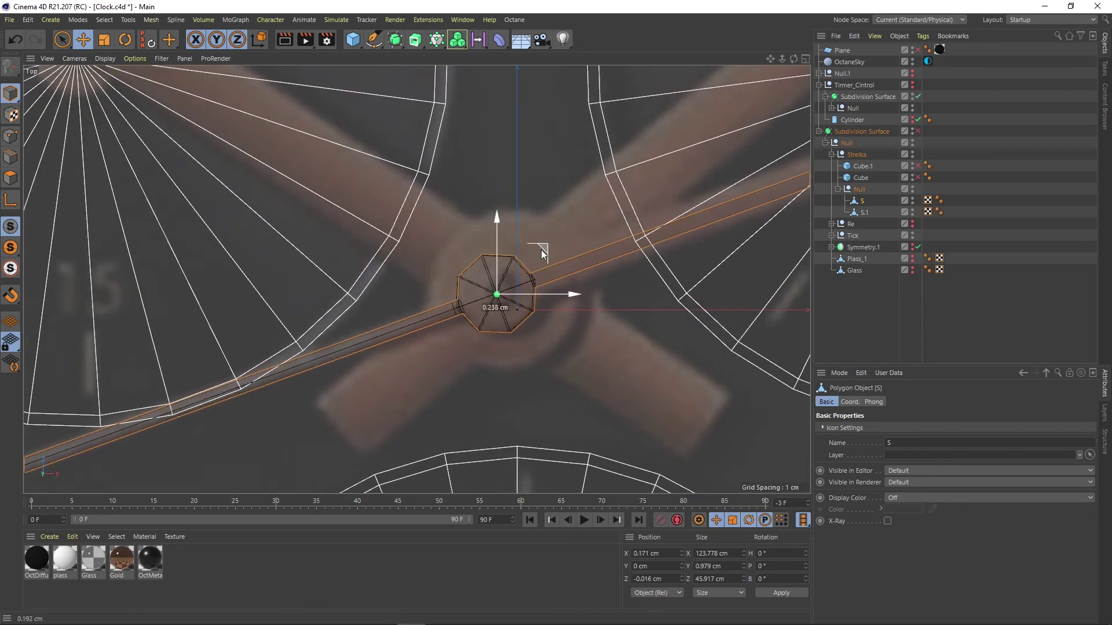
pyautogui.click(859, 190)
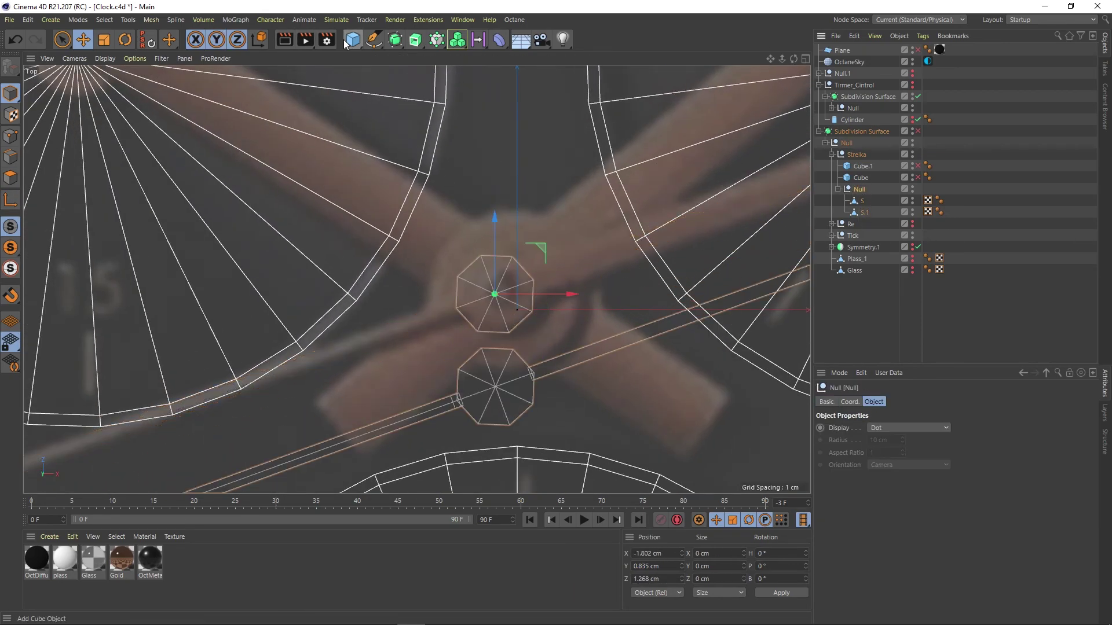
# - Add a Plane under the Null as a thin strip: Width 171.756 cm, Height 1.831 cm, 2 Height Segments
pyautogui.moveTo(343, 39); pyautogui.dragTo(406, 63)
pyautogui.click(500, 200)
pyautogui.scroll(-6, 500, 200)
pyautogui.scroll(-3, 432, 107)
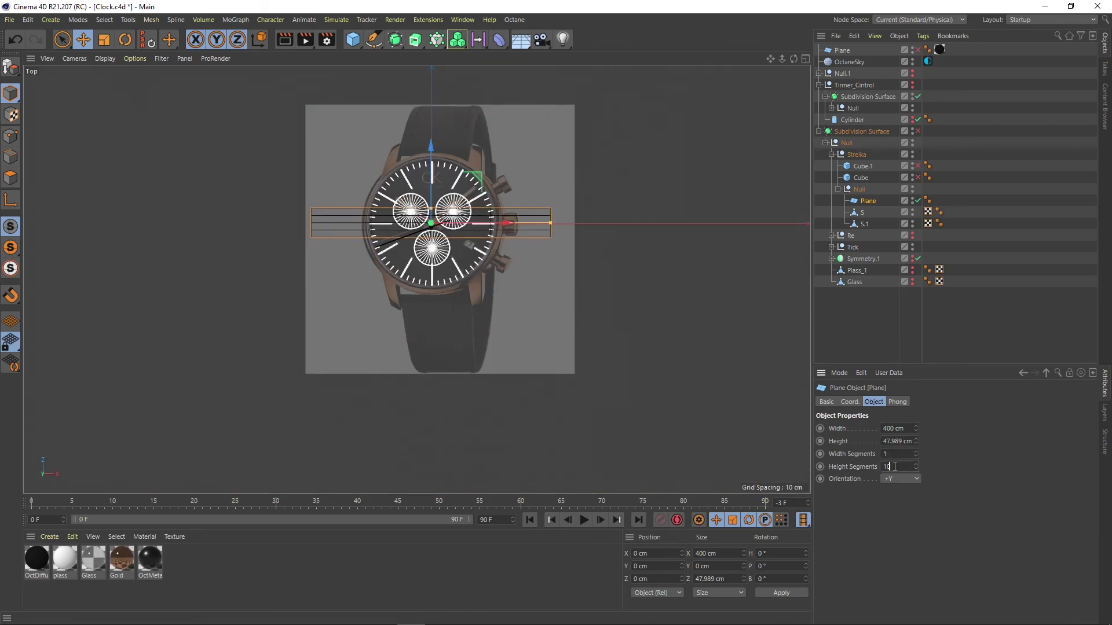
pyautogui.hotkey('ctrl', 'z')
pyautogui.scroll(4, 434, 226)
pyautogui.scroll(5, 453, 178)
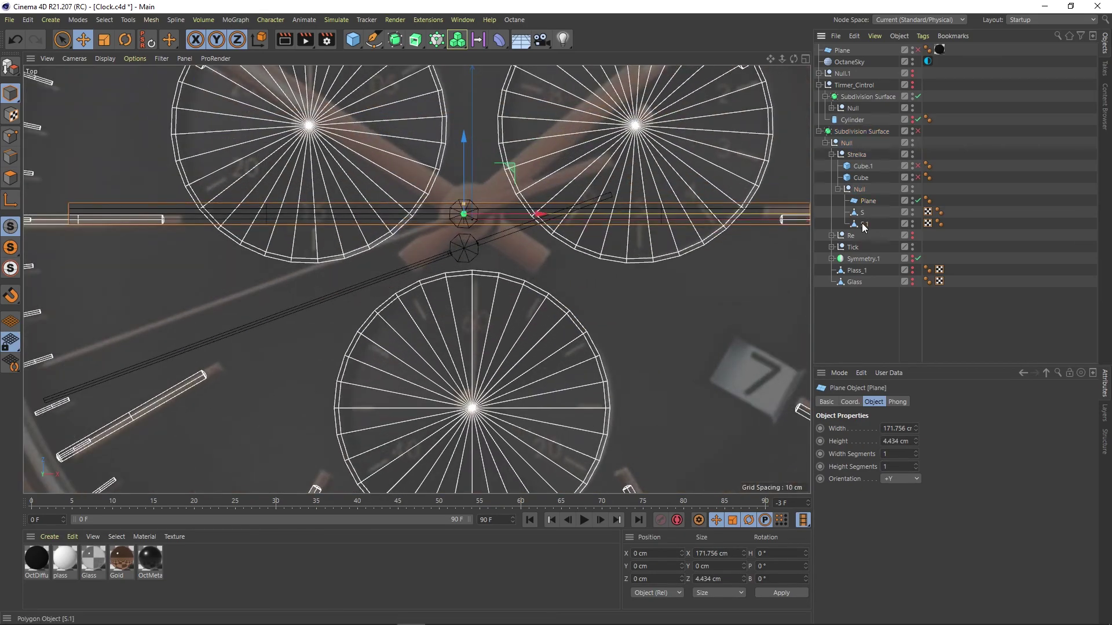
# - Rotate the old hand S around the dial away from the new strip plane
pyautogui.click(863, 225)
pyautogui.press('r')
pyautogui.moveTo(495, 223); pyautogui.dragTo(242, 258)
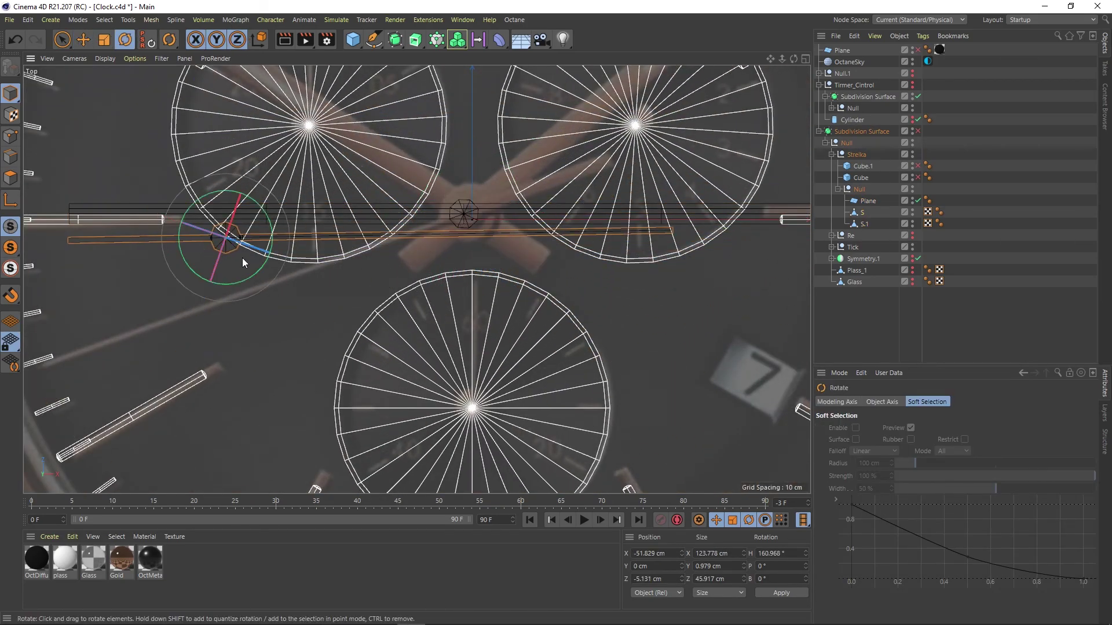
pyautogui.scroll(3, 459, 190)
pyautogui.click(464, 208)
pyautogui.scroll(4, 469, 194)
pyautogui.press('e')
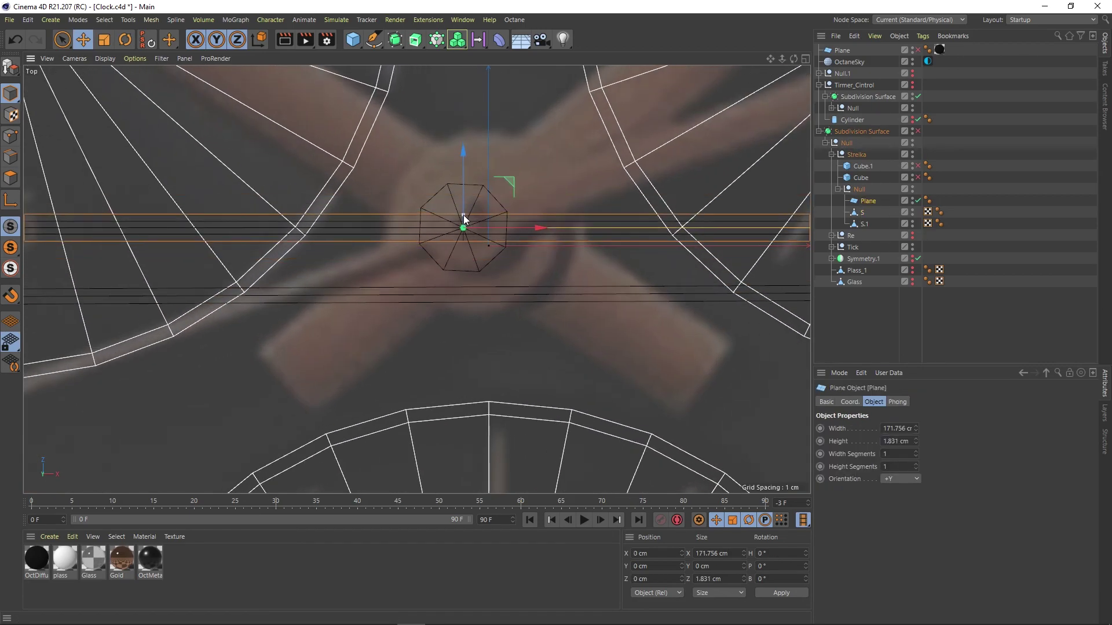
pyautogui.scroll(5, 464, 218)
pyautogui.click(864, 223)
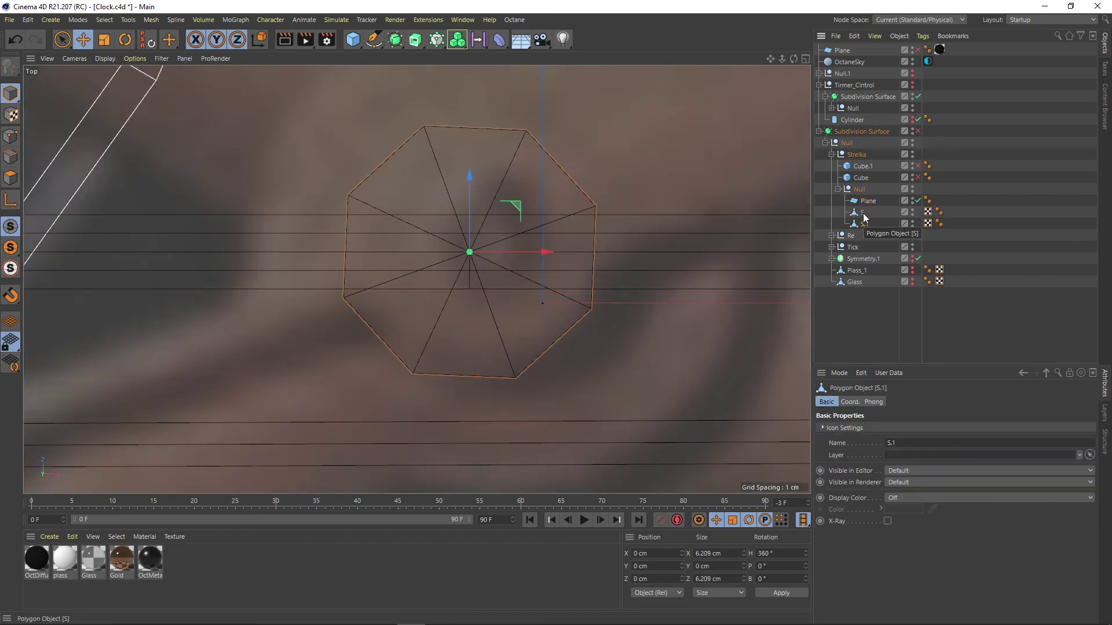
pyautogui.click(864, 202)
# - Switch to the Perspective view and delete the old hand object S
pyautogui.press('F1')
pyautogui.scroll(4, 457, 271)
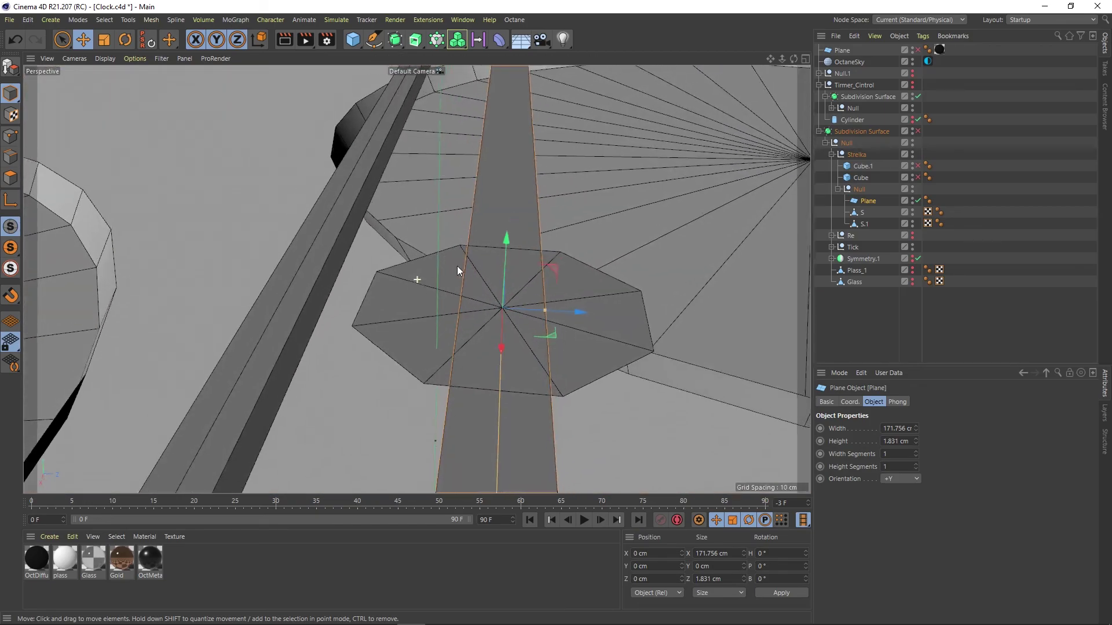
pyautogui.click(862, 213)
pyautogui.press('Delete')
pyautogui.click(864, 213)
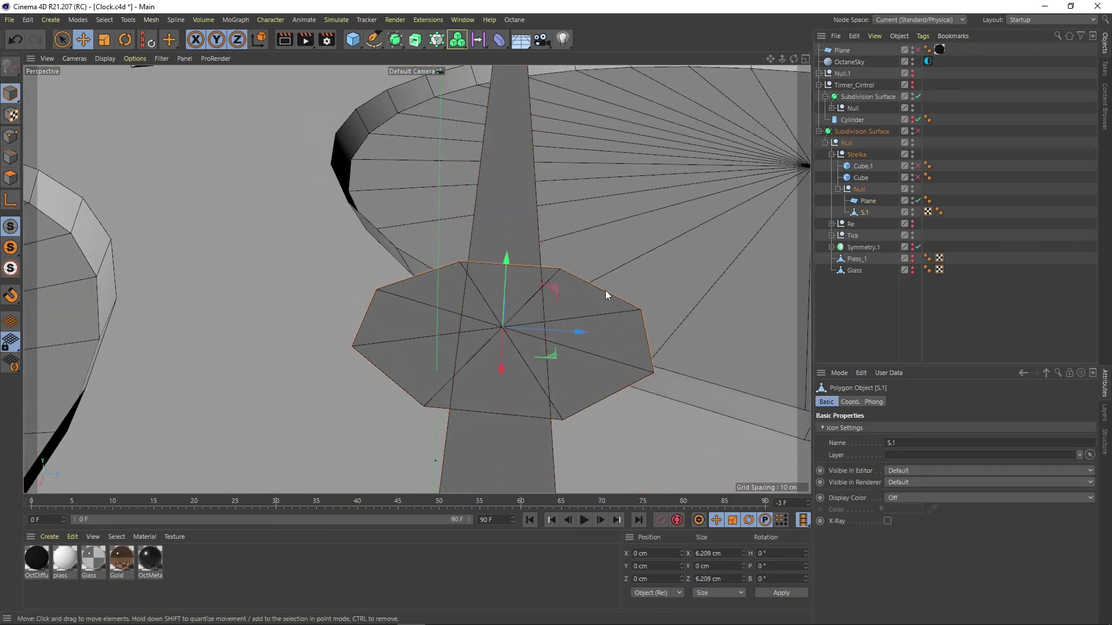
# - Shift the strip plane along its length and orbit around the hub to check it
pyautogui.moveTo(716, 276)
pyautogui.keyDown('alt'); pyautogui.mouseDown()
pyautogui.moveTo(523, 319)
pyautogui.moveTo(464, 318)
pyautogui.mouseUp(); pyautogui.keyUp('alt')
pyautogui.click(522, 318)
pyautogui.press('F2')
pyautogui.press('F1')
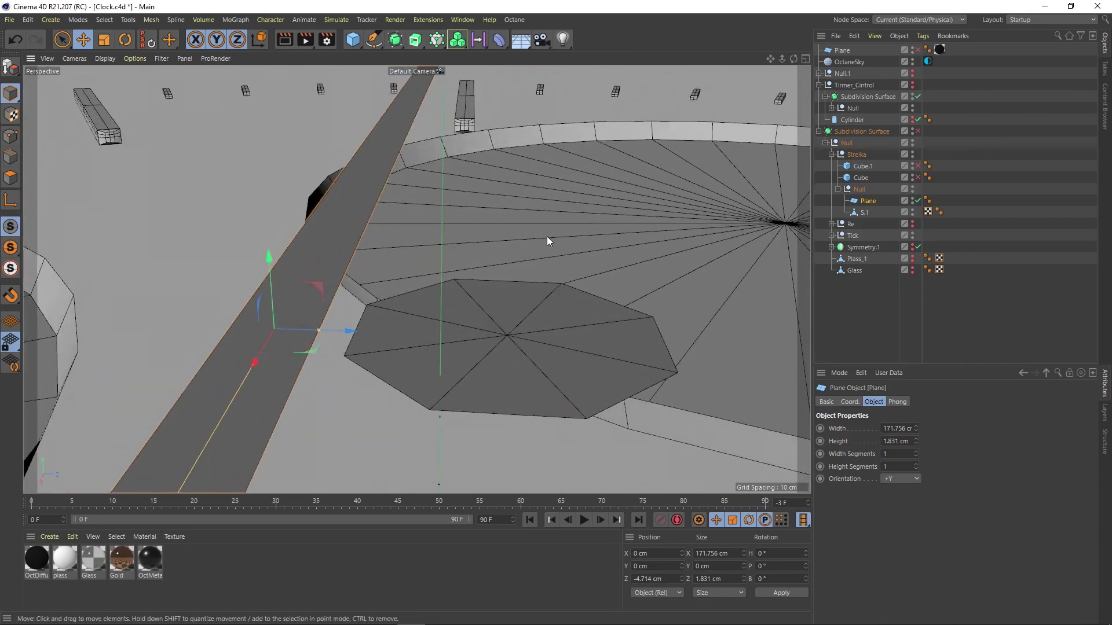
pyautogui.moveTo(547, 241)
pyautogui.keyDown('alt'); pyautogui.mouseDown()
pyautogui.moveTo(617, 343)
pyautogui.moveTo(106, 187)
pyautogui.mouseUp(); pyautogui.keyUp('alt')
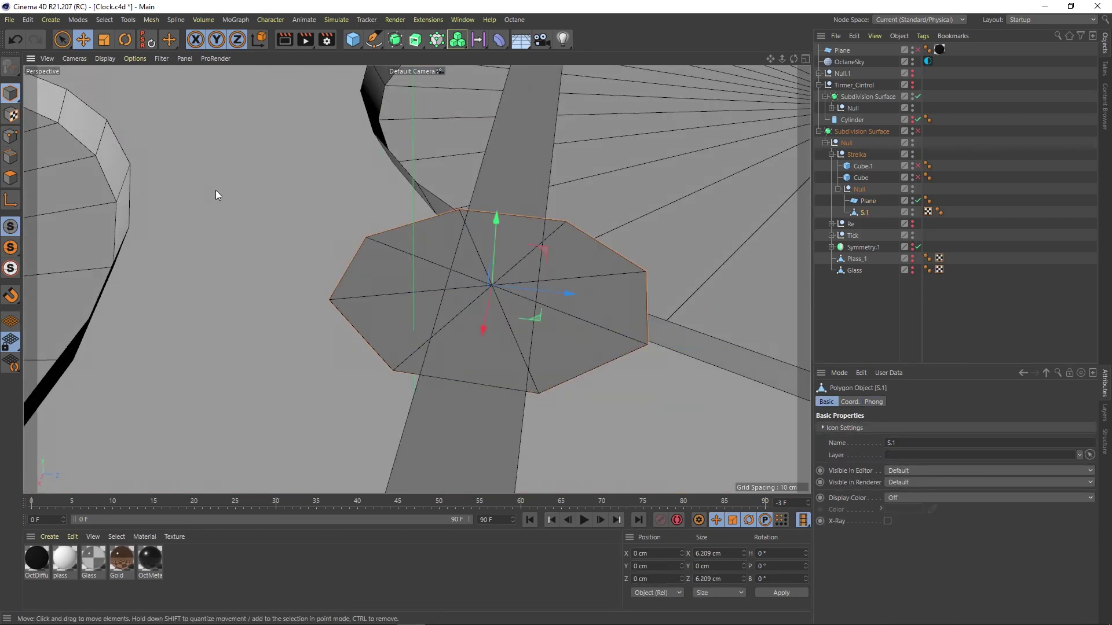
pyautogui.keyDown('alt'); pyautogui.moveTo(442, 244); pyautogui.dragTo(579, 232); pyautogui.keyUp('alt')
pyautogui.click(869, 201)
pyautogui.keyDown('alt'); pyautogui.moveTo(579, 300); pyautogui.dragTo(501, 231); pyautogui.keyUp('alt')
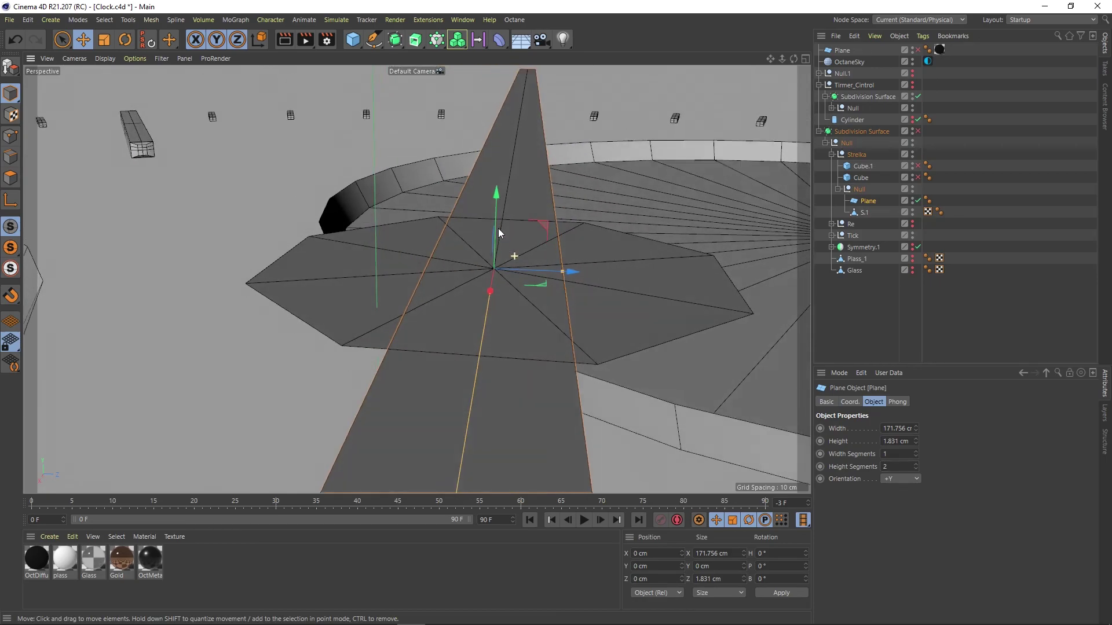
pyautogui.click(495, 271)
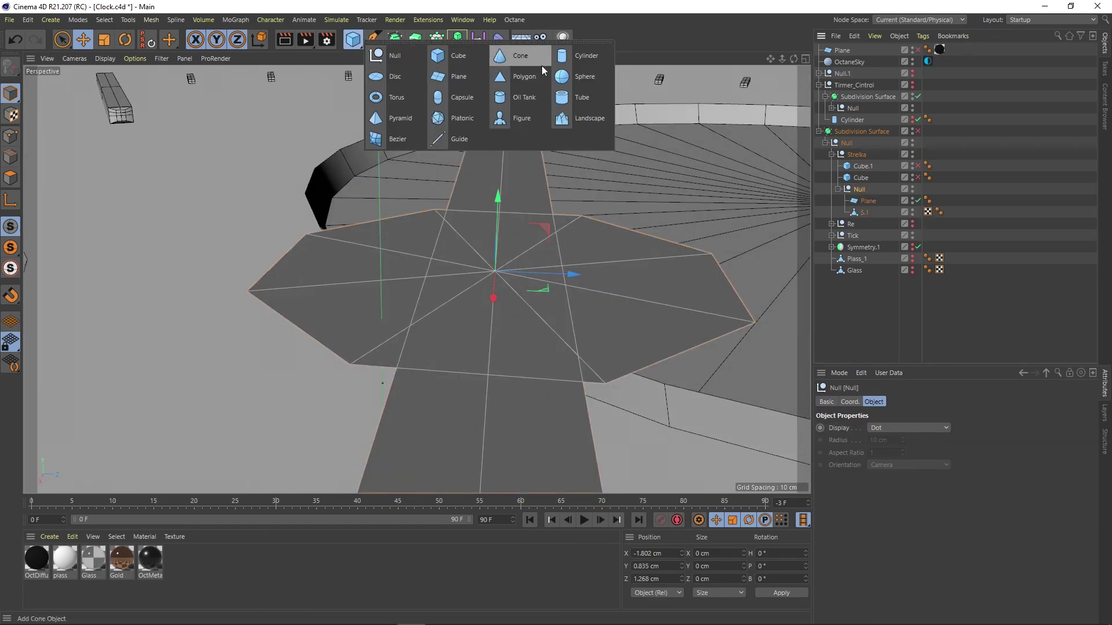
# - Add a hub-sized Disc at the top of the Null with 8 rotation segments
pyautogui.moveTo(351, 45); pyautogui.dragTo(520, 97)
pyautogui.moveTo(754, 392)
pyautogui.mouseDown()
pyautogui.moveTo(479, 363)
pyautogui.moveTo(480, 337)
pyautogui.mouseUp()
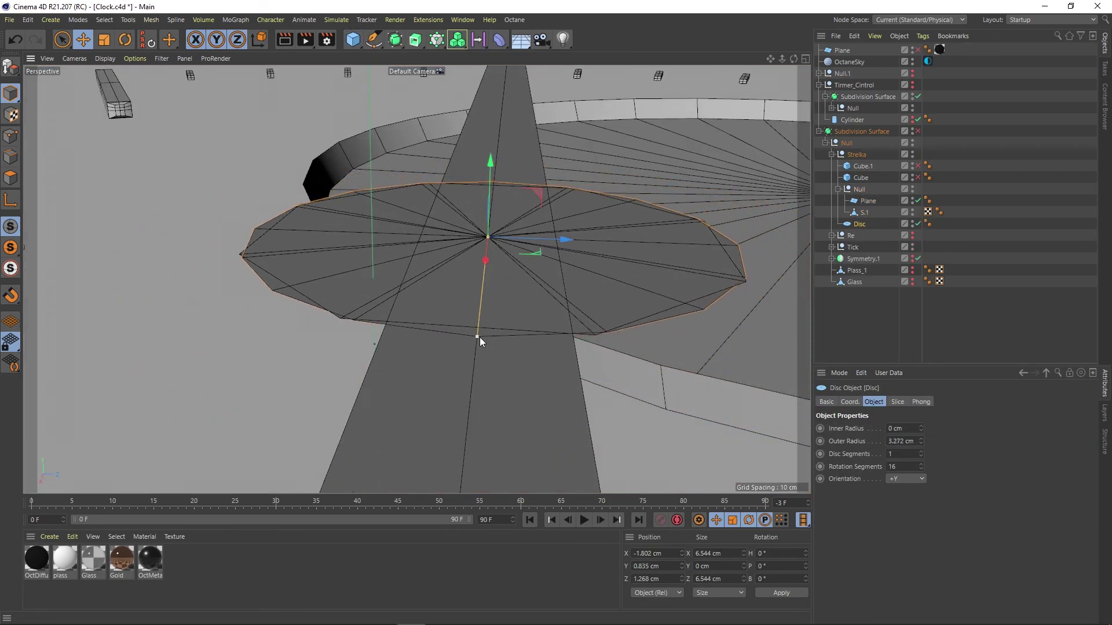
pyautogui.moveTo(860, 224); pyautogui.dragTo(859, 189)
pyautogui.write('8')
pyautogui.press('Return')
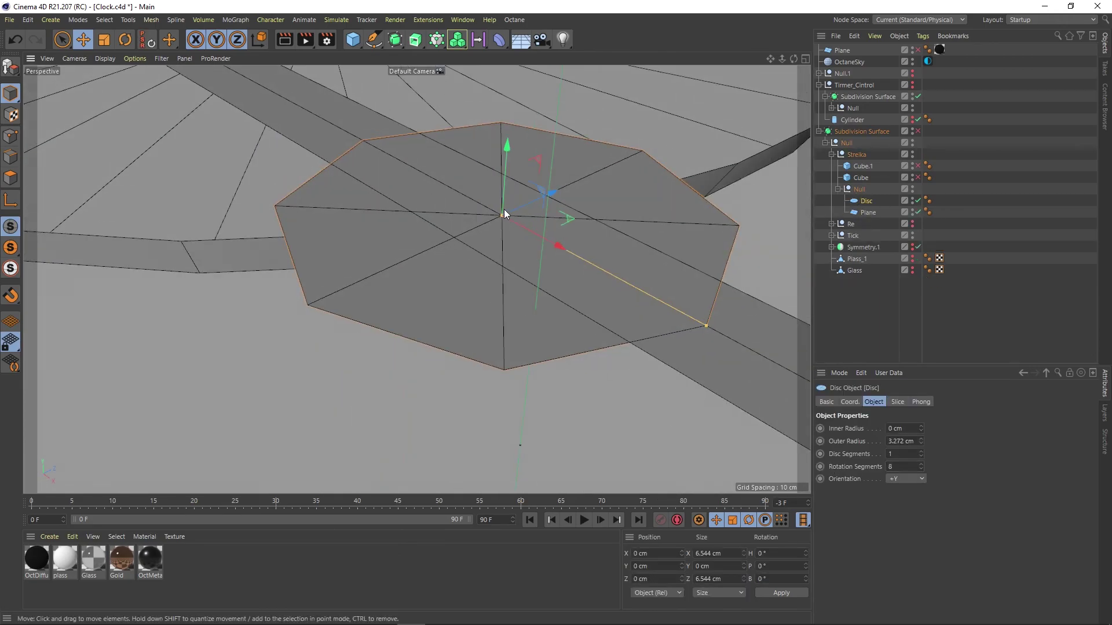
pyautogui.keyDown('alt'); pyautogui.moveTo(504, 210); pyautogui.dragTo(653, 388); pyautogui.keyUp('alt')
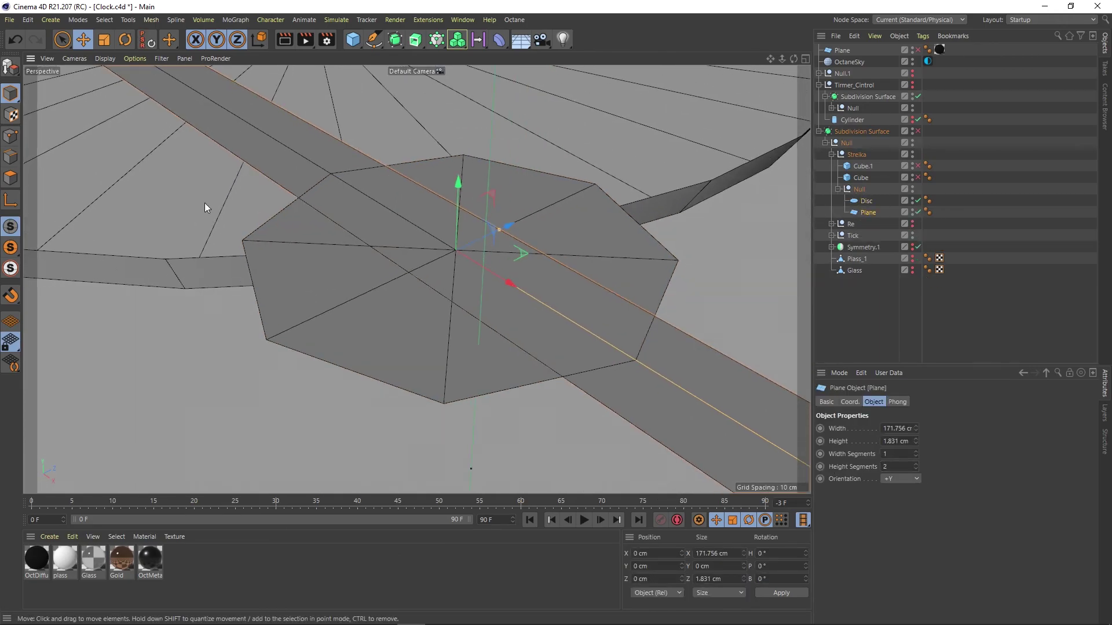
pyautogui.keyDown('alt'); pyautogui.moveTo(204, 203); pyautogui.dragTo(561, 340); pyautogui.keyUp('alt')
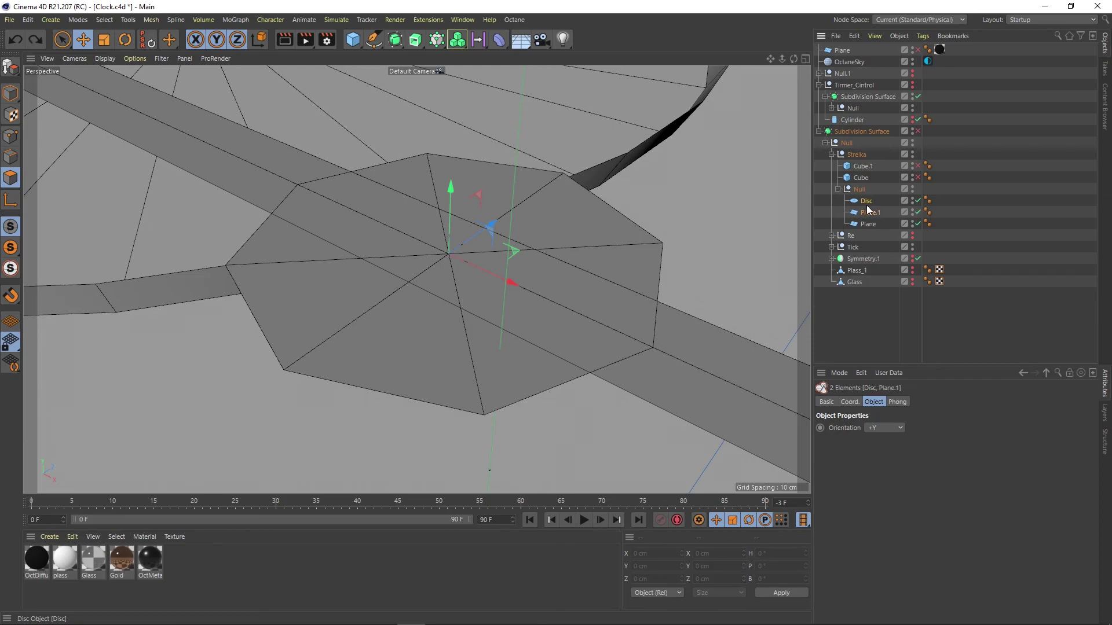
# - Make the disc and strip copy editable and merge them with Connect Objects + Delete
pyautogui.press('c')
pyautogui.press('k')
pyautogui.press('l')
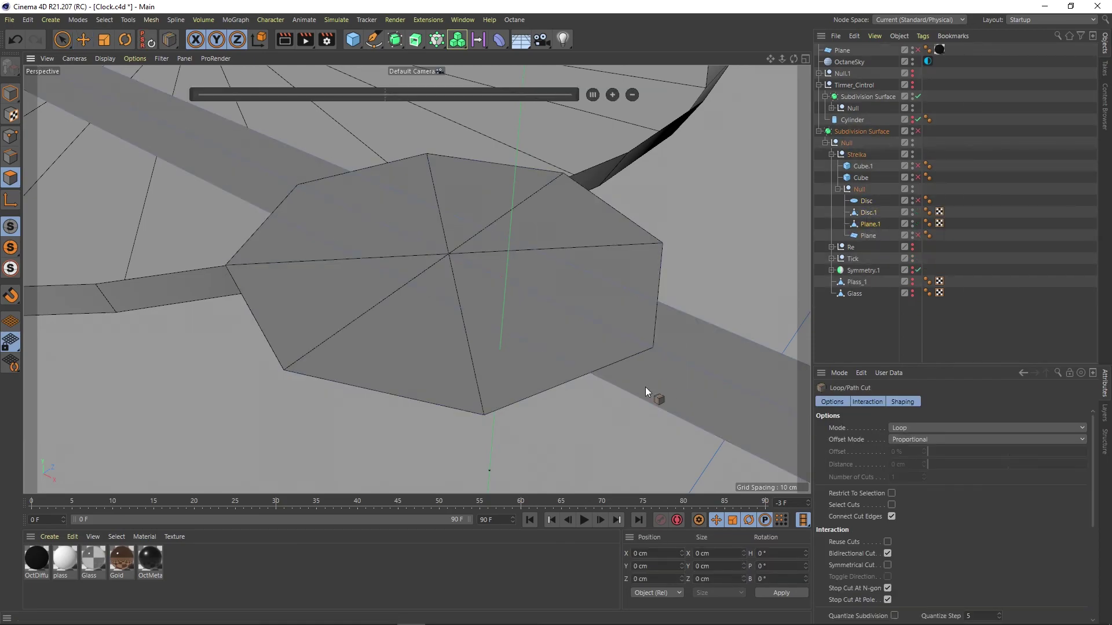
pyautogui.press('space')
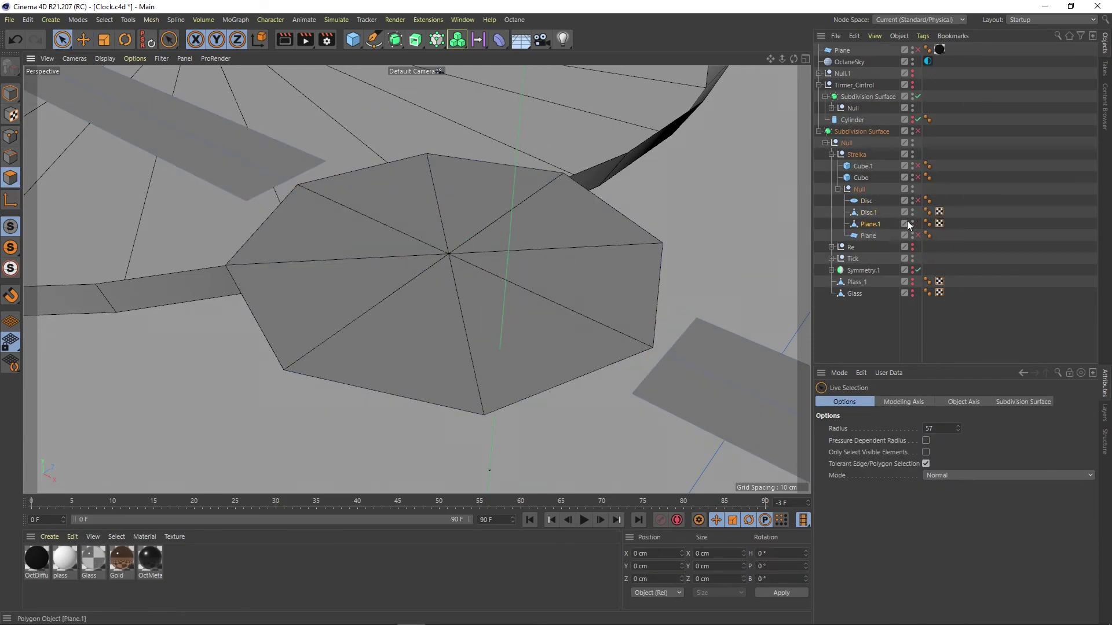
pyautogui.rightClick(907, 221)
pyautogui.click(904, 436)
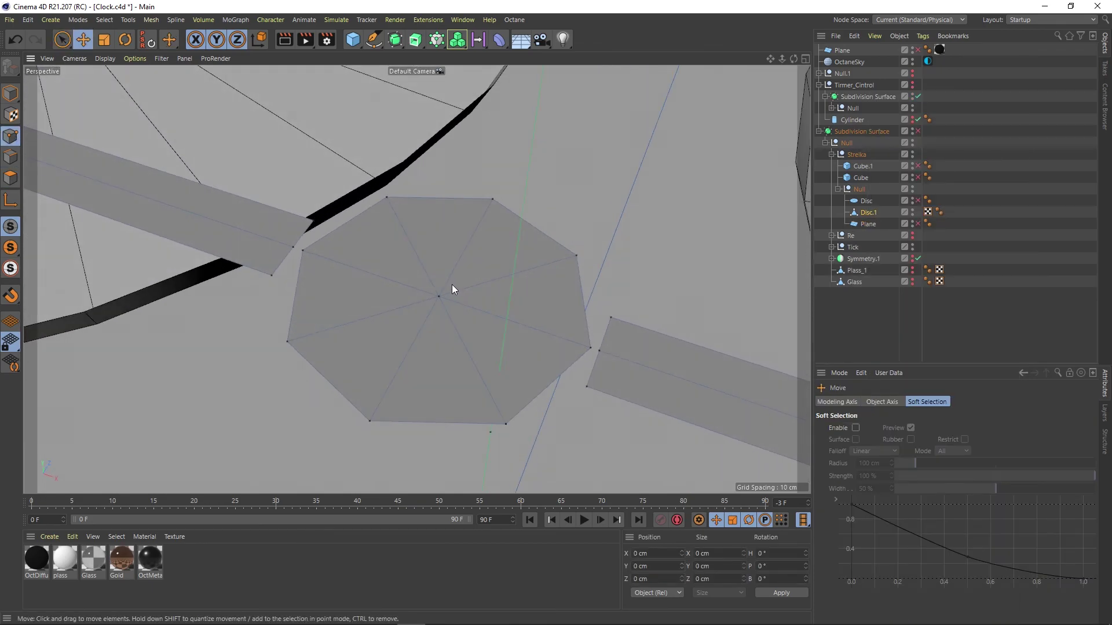
# - Switch to edge mode and orbit around the merged octagonal hub
pyautogui.moveTo(447, 275)
pyautogui.keyDown('alt'); pyautogui.mouseDown()
pyautogui.moveTo(545, 287)
pyautogui.moveTo(533, 297)
pyautogui.moveTo(553, 300)
pyautogui.moveTo(434, 325)
pyautogui.moveTo(406, 238)
pyautogui.mouseUp(); pyautogui.keyUp('alt')
pyautogui.press('k')
pyautogui.press('k')
pyautogui.press('e')
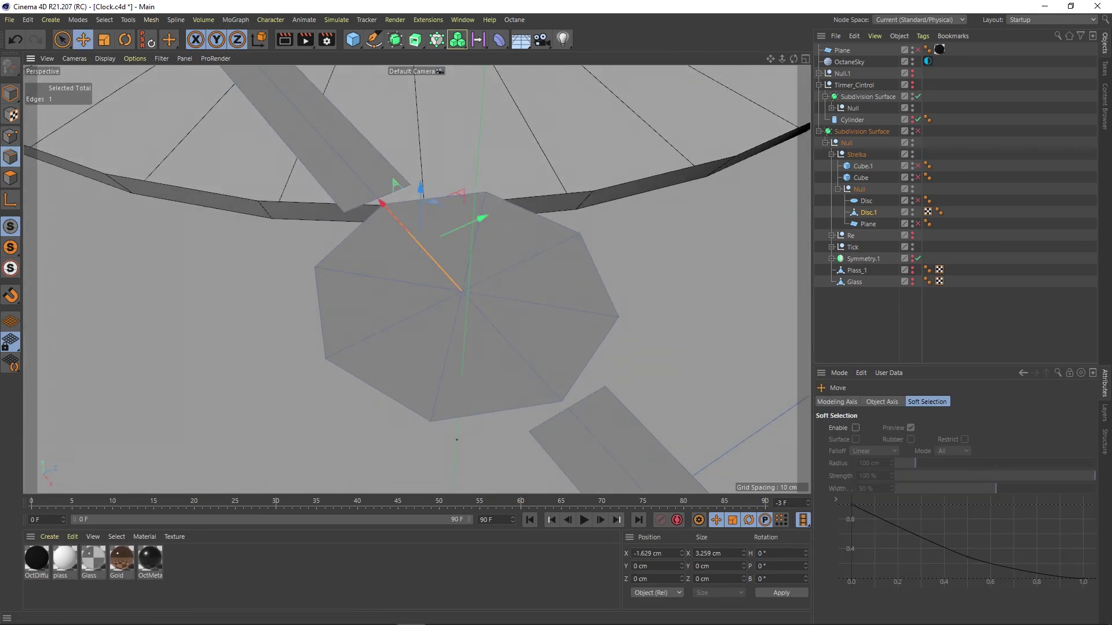
pyautogui.moveTo(464, 290)
pyautogui.keyDown('alt'); pyautogui.mouseDown()
pyautogui.moveTo(554, 270)
pyautogui.moveTo(540, 276)
pyautogui.moveTo(502, 248)
pyautogui.moveTo(419, 260)
pyautogui.moveTo(344, 242)
pyautogui.mouseUp(); pyautogui.keyUp('alt')
# - Bridge the strip's end to the octagon's edge and add an edge loop at the junction
pyautogui.press('b')
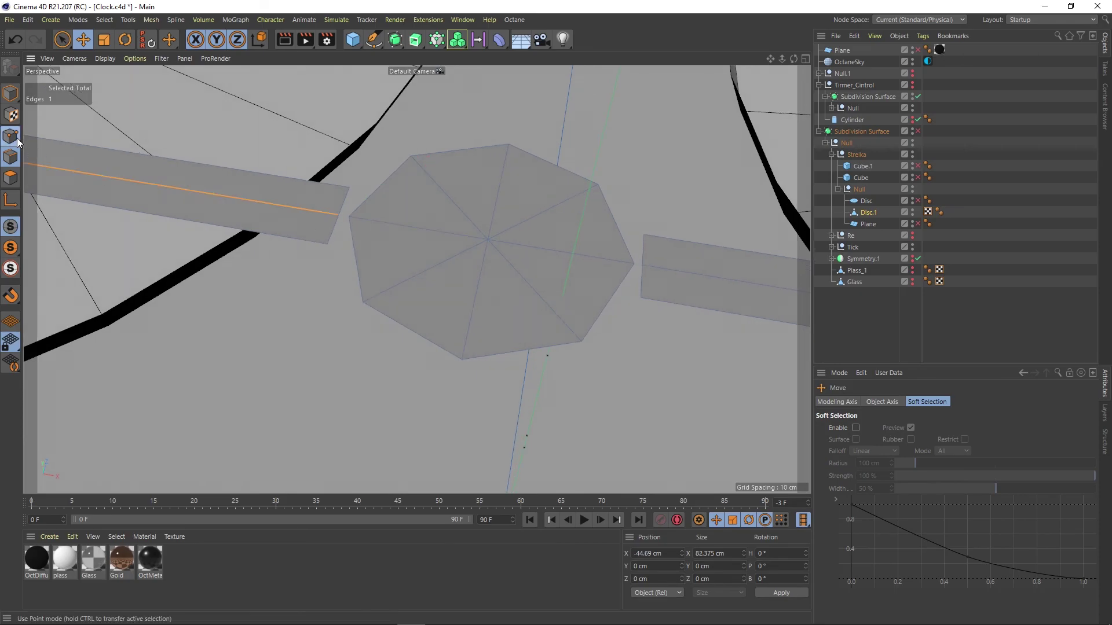
pyautogui.press('q')
pyautogui.click(918, 131)
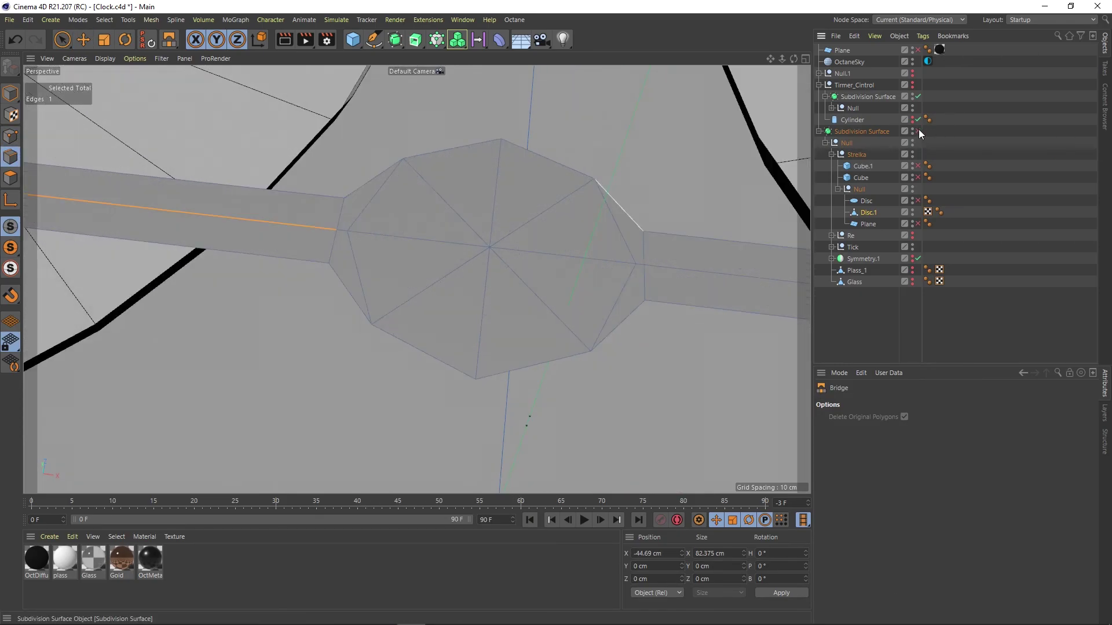
pyautogui.click(918, 131)
pyautogui.press('k')
pyautogui.press('l')
pyautogui.click(625, 263)
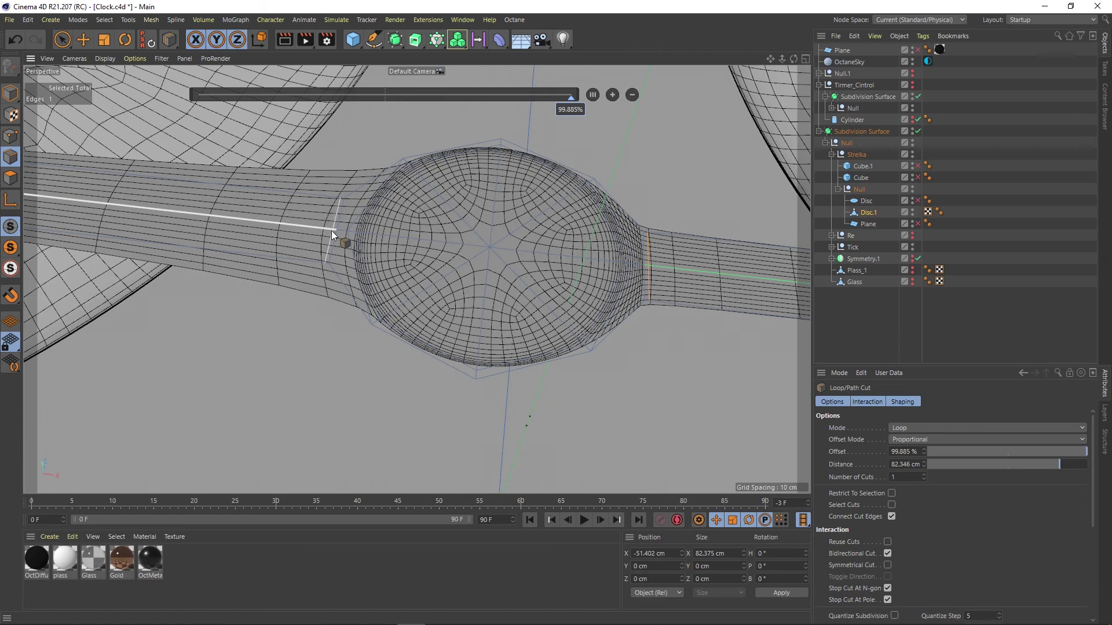
pyautogui.moveTo(332, 231)
pyautogui.keyDown('alt'); pyautogui.mouseDown()
pyautogui.moveTo(436, 287)
pyautogui.moveTo(239, 172)
pyautogui.mouseUp(); pyautogui.keyUp('alt')
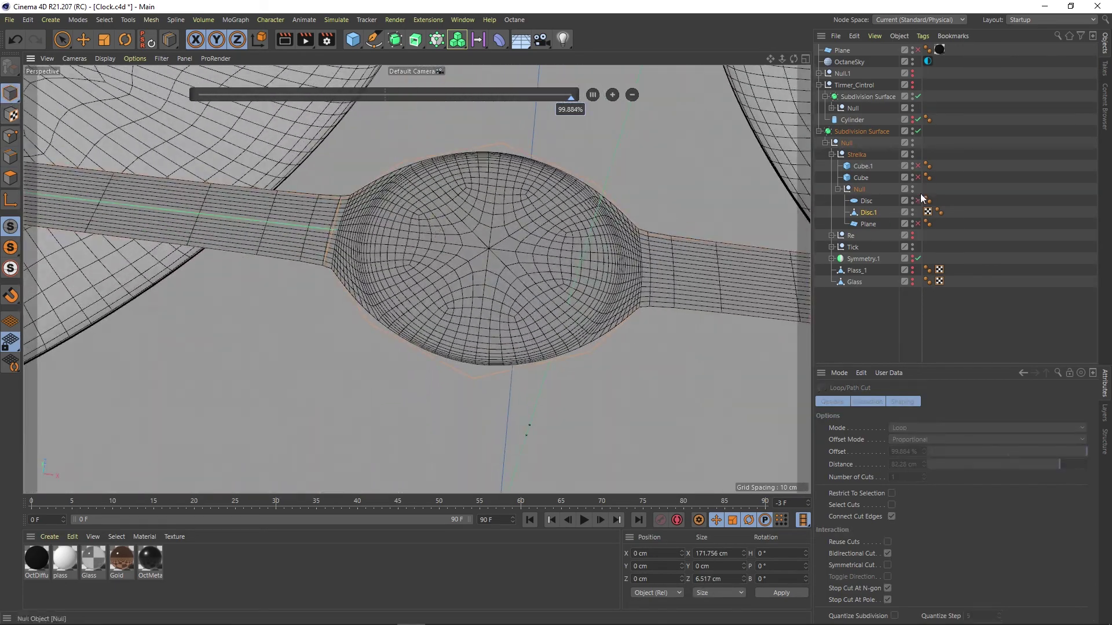
# - With subdivision off, paint-select the hub points and scale them inward, then check the smoothing
pyautogui.click(917, 130)
pyautogui.press('Return')
pyautogui.press('9')
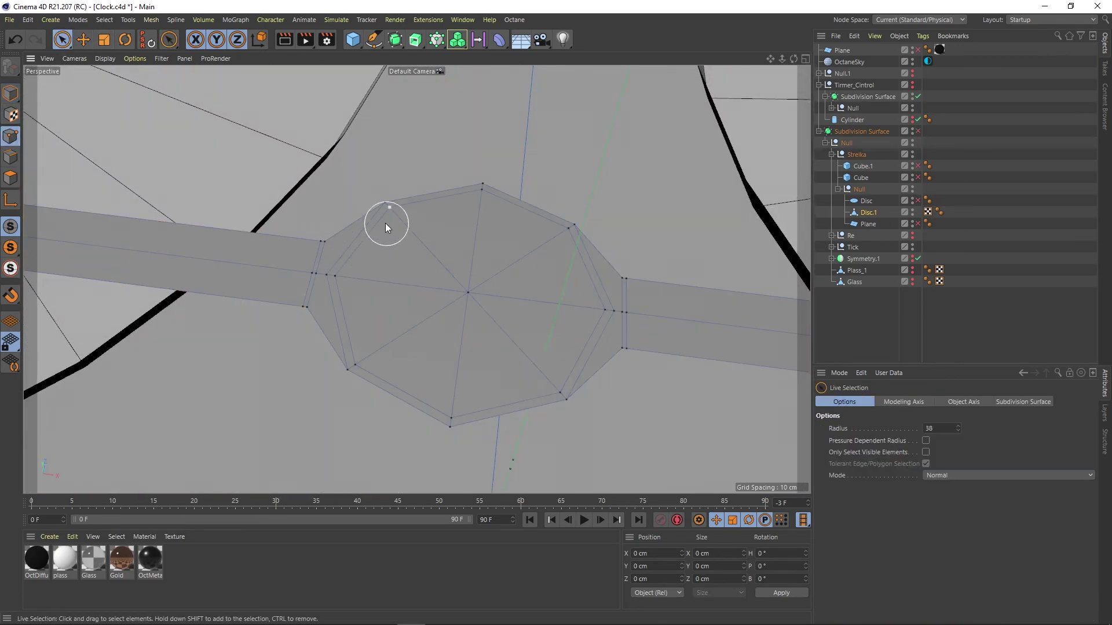
pyautogui.scroll(3, 332, 238)
pyautogui.scroll(3, 700, 242)
pyautogui.press('t')
pyautogui.moveTo(449, 328); pyautogui.dragTo(512, 307)
pyautogui.click(918, 132)
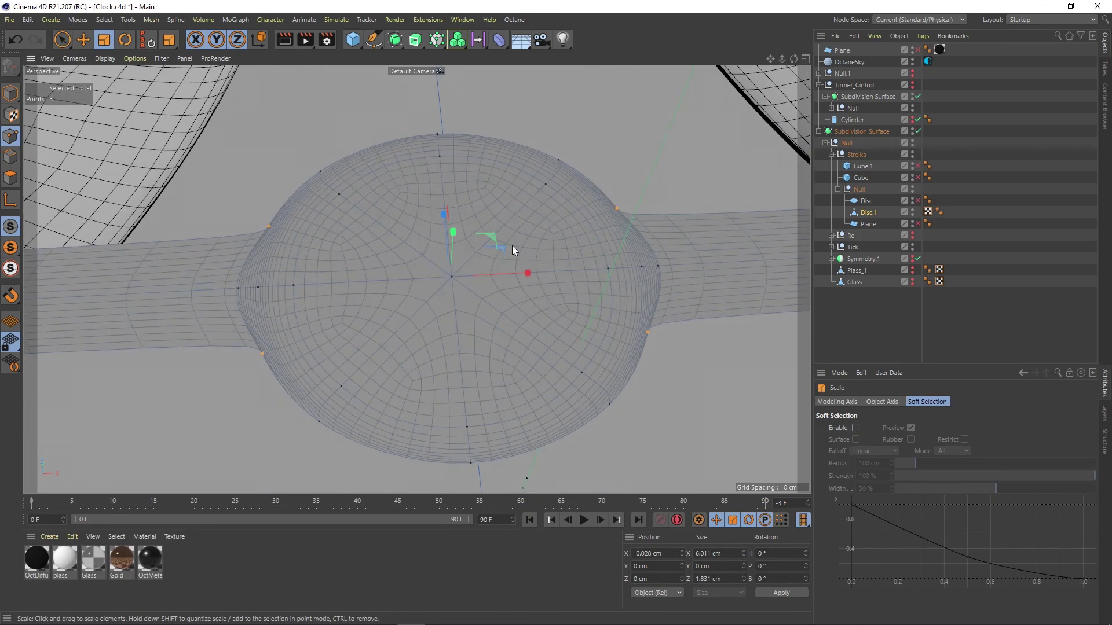
pyautogui.press('q')
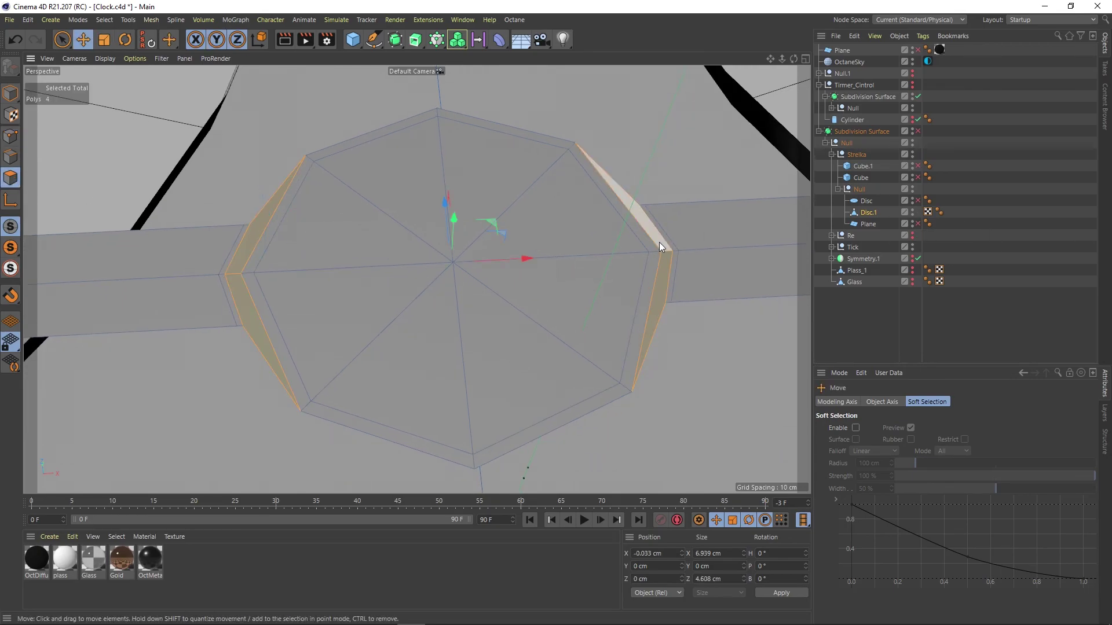
# - Select the junction points on the left and right sides of the hub
pyautogui.keyDown('alt'); pyautogui.moveTo(659, 242); pyautogui.dragTo(527, 259); pyautogui.keyUp('alt')
pyautogui.moveTo(206, 292); pyautogui.dragTo(246, 318)
pyautogui.rightClick(283, 266)
pyautogui.click(283, 268)
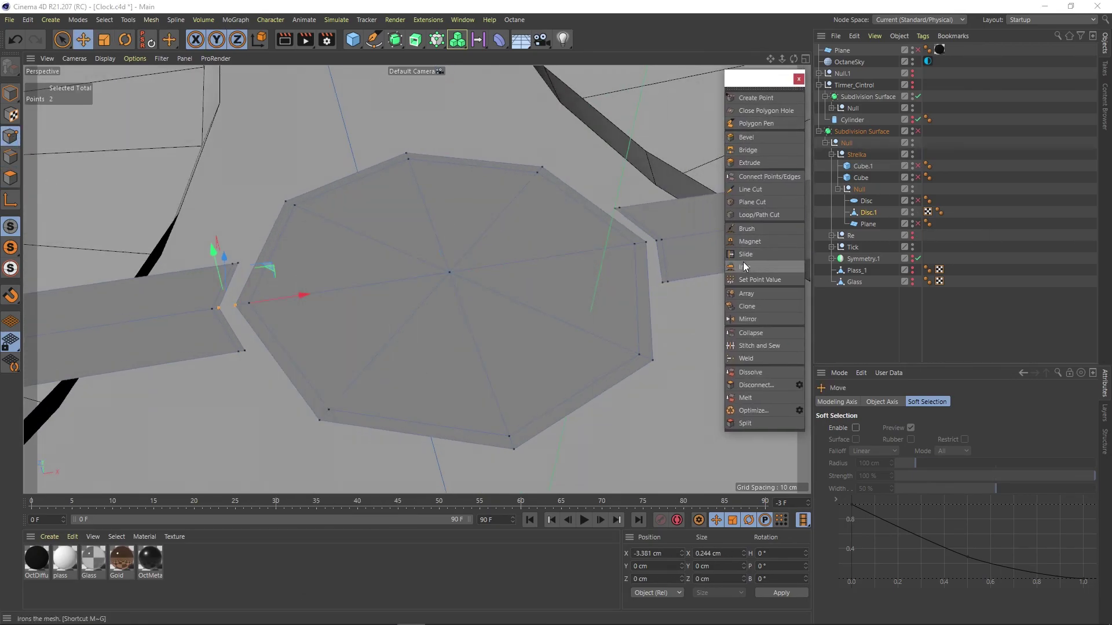
pyautogui.click(647, 243)
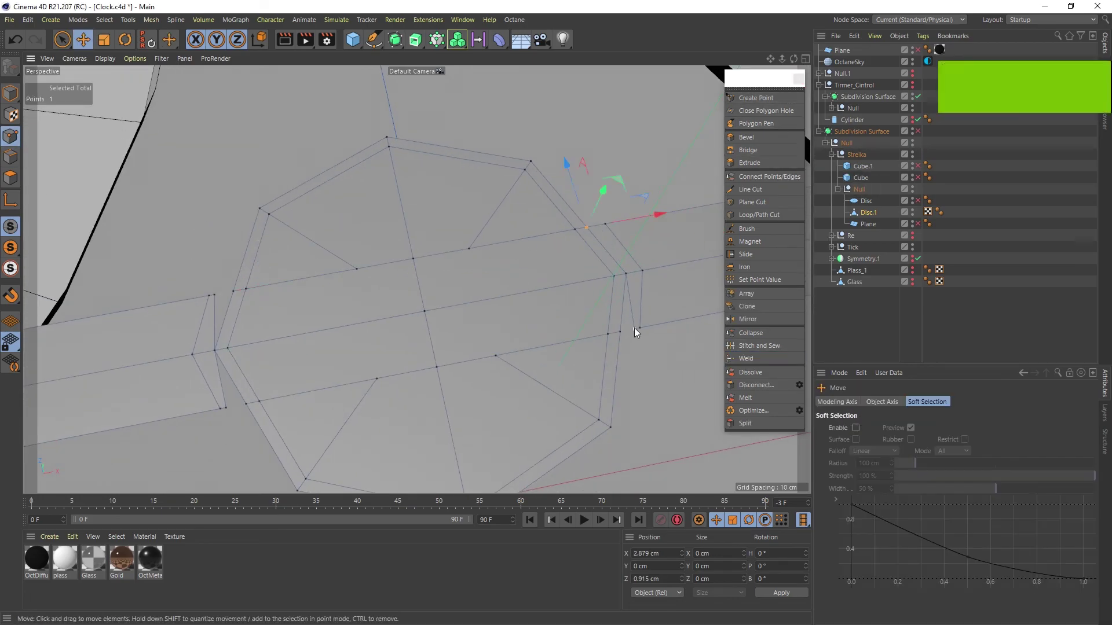
pyautogui.click(233, 291)
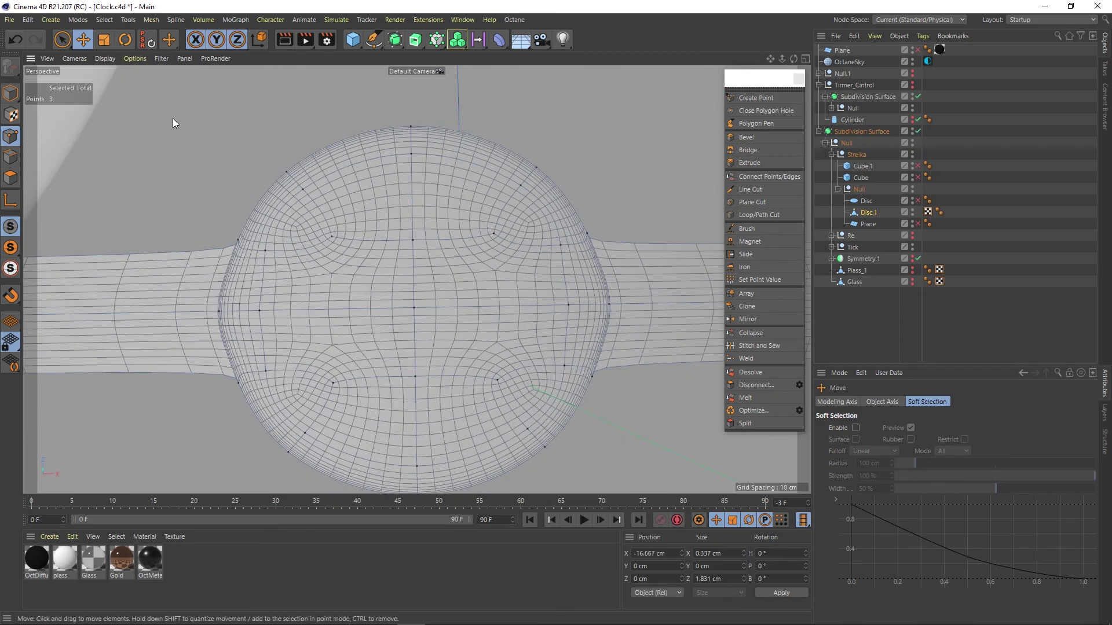
pyautogui.keyDown('alt'); pyautogui.moveTo(343, 196); pyautogui.dragTo(509, 220); pyautogui.keyUp('alt')
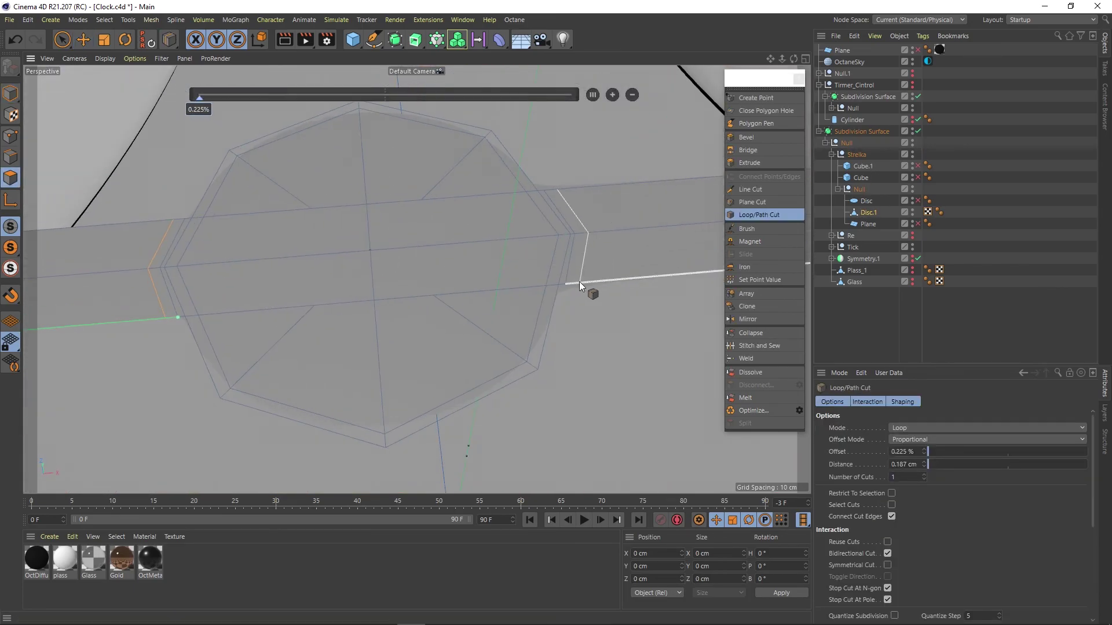
pyautogui.scroll(3, 579, 282)
# - Slide the junction points and line-cut a new edge across the hub
pyautogui.press('e')
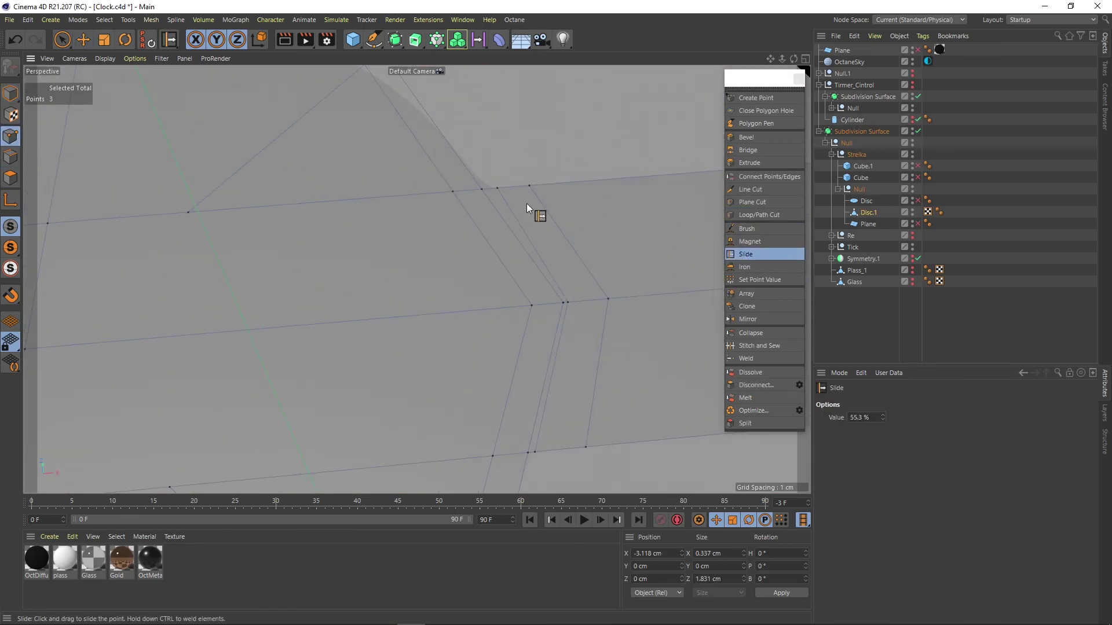
pyautogui.press('m')
pyautogui.press('o')
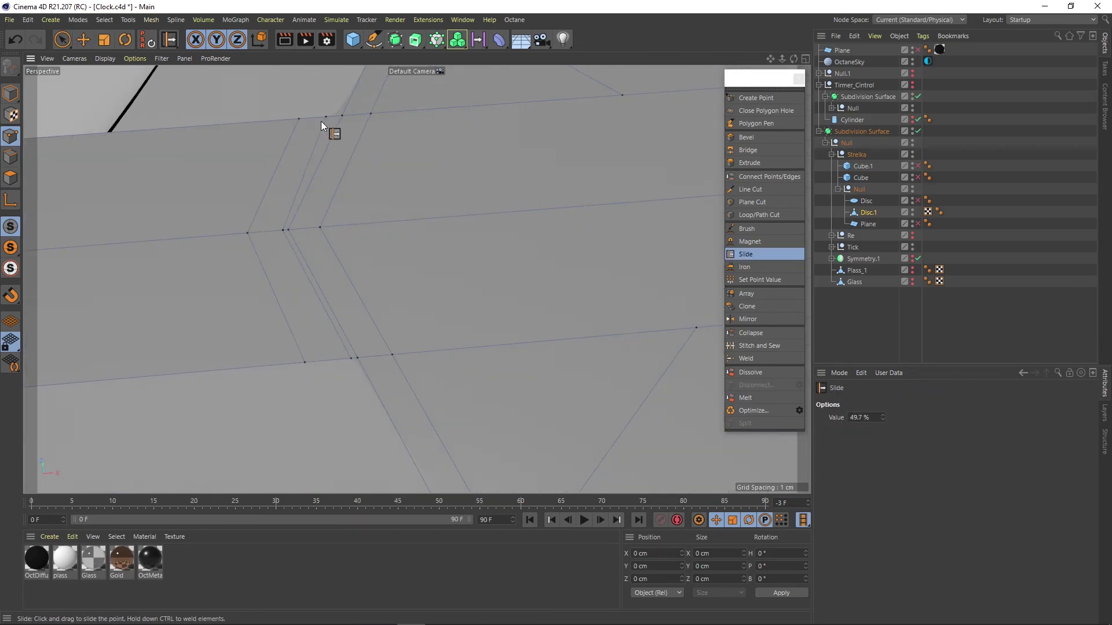
pyautogui.scroll(-5, 321, 120)
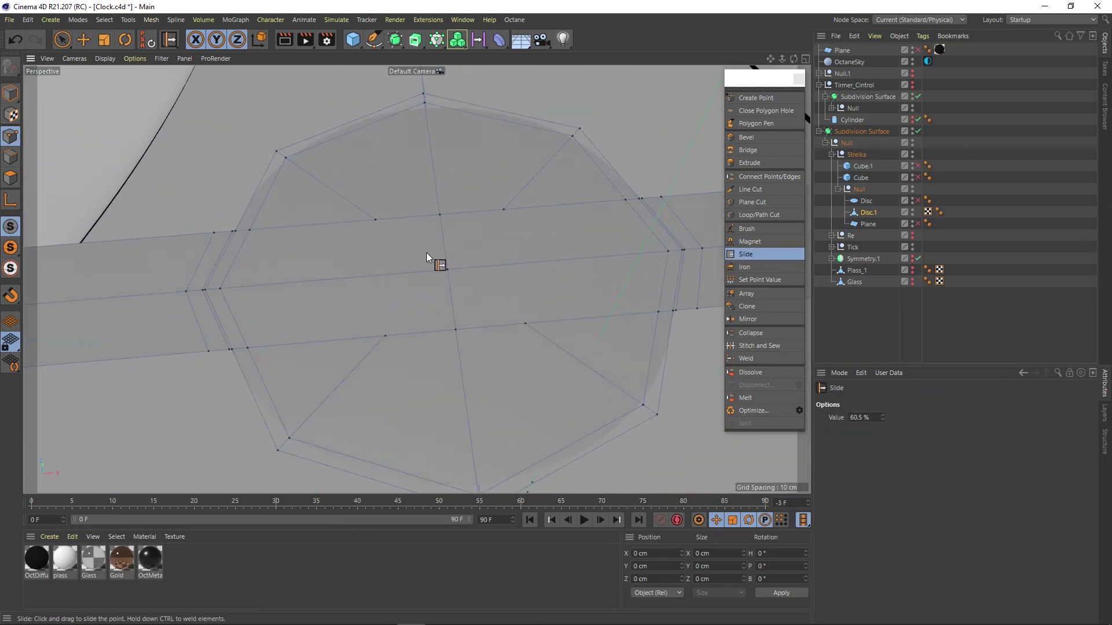
pyautogui.press('k')
pyautogui.press('k')
pyautogui.click(504, 210)
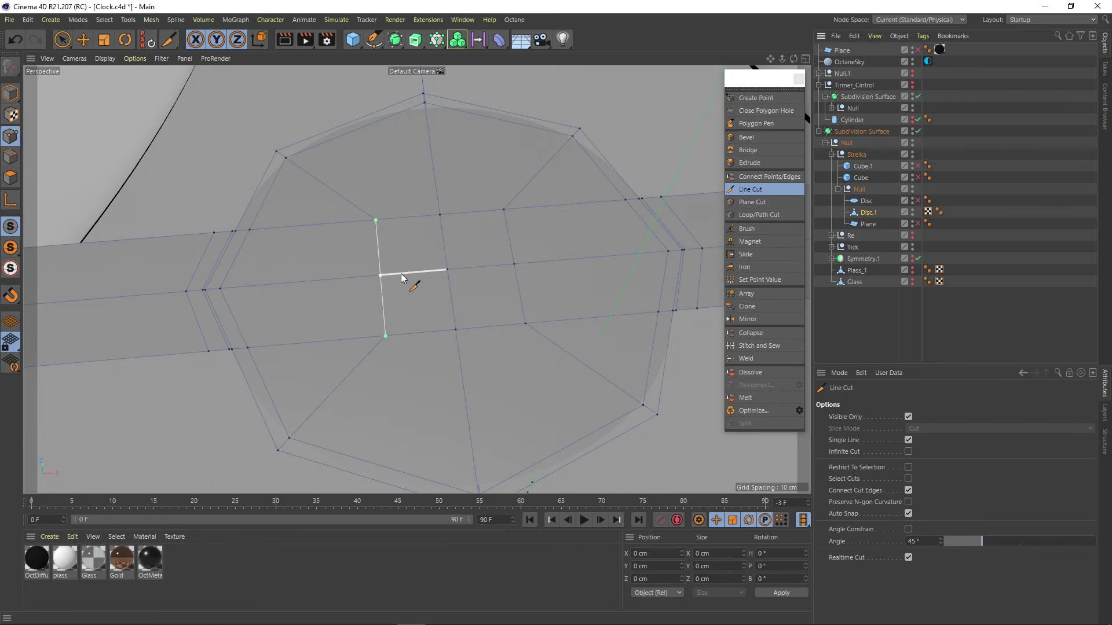
pyautogui.press('e')
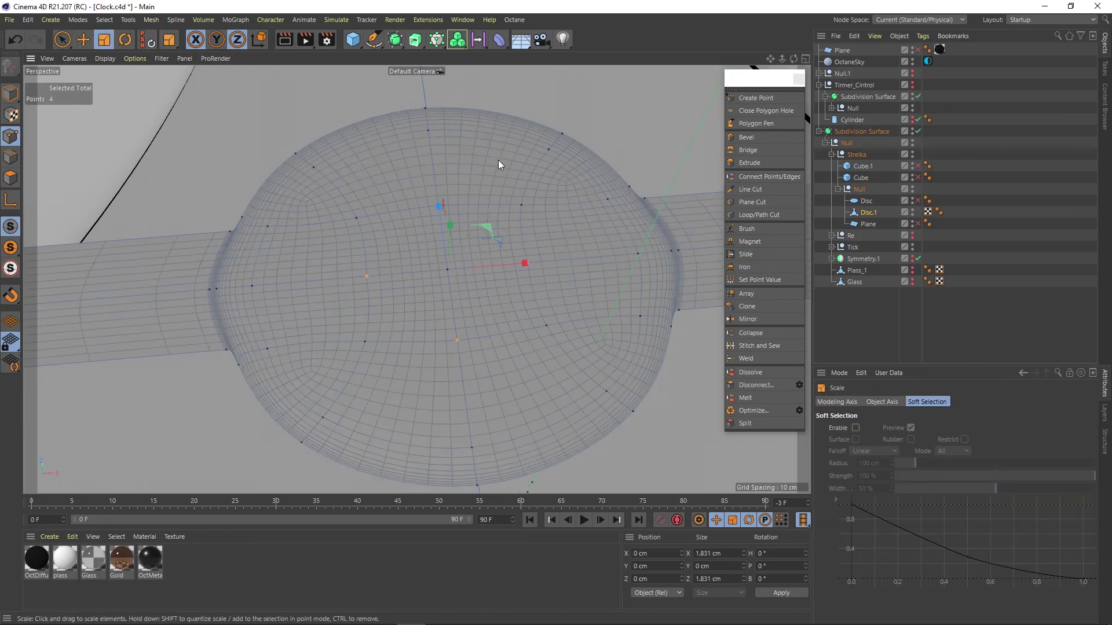
pyautogui.click(918, 132)
pyautogui.press('e')
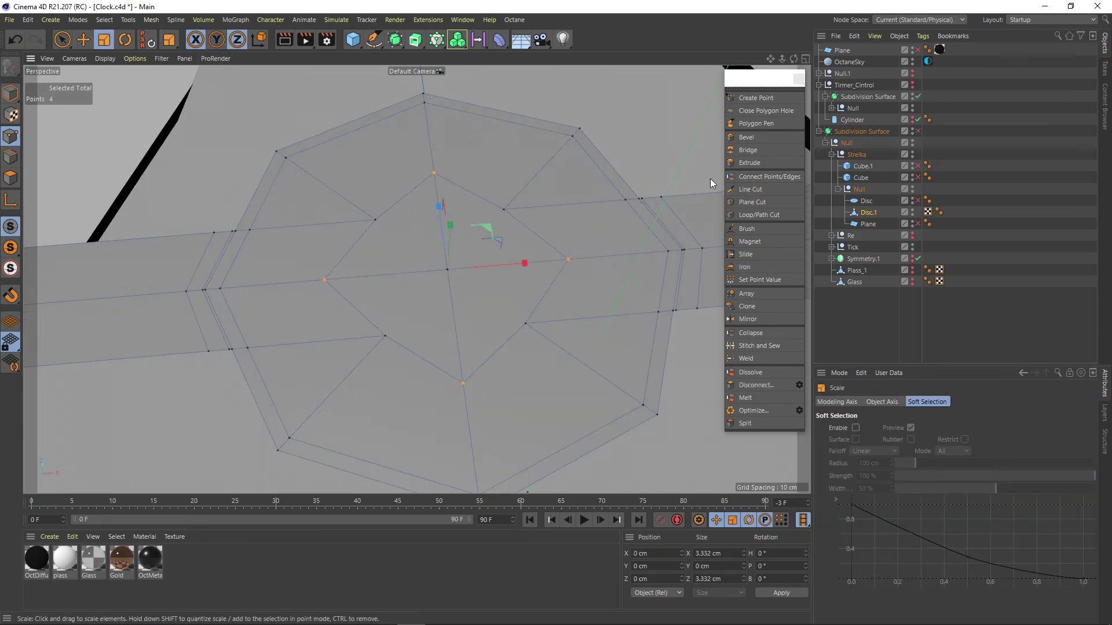
pyautogui.press('q')
pyautogui.click(10, 93)
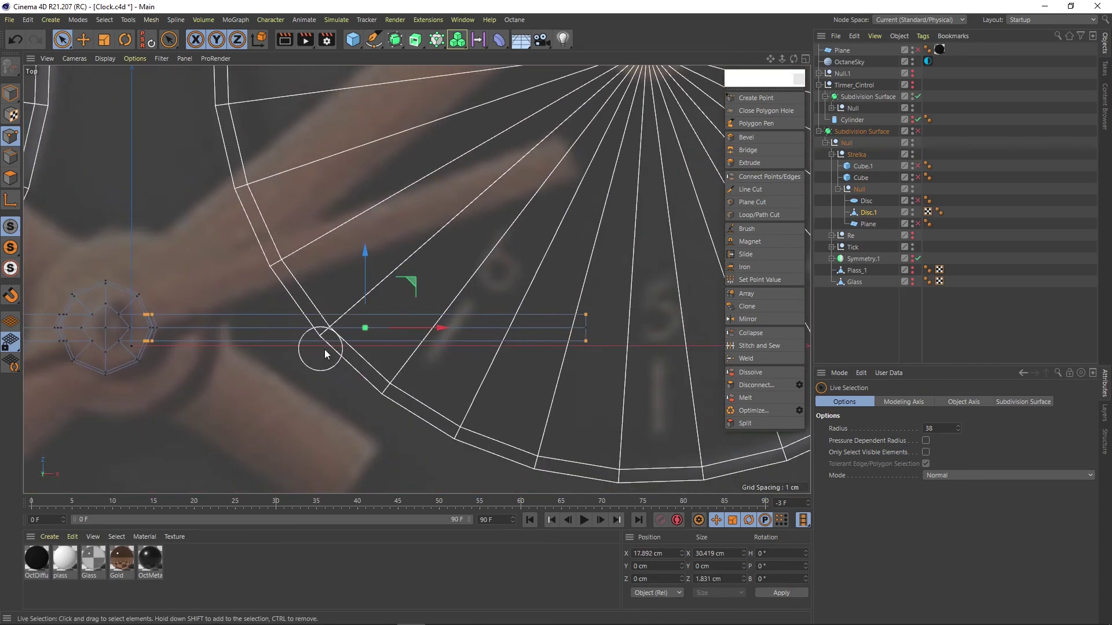
# - Scale the selected hub points farther apart and re-enable subdivision
pyautogui.press('t')
pyautogui.moveTo(404, 285); pyautogui.dragTo(401, 263)
pyautogui.click(917, 131)
pyautogui.press('k')
pyautogui.press('l')
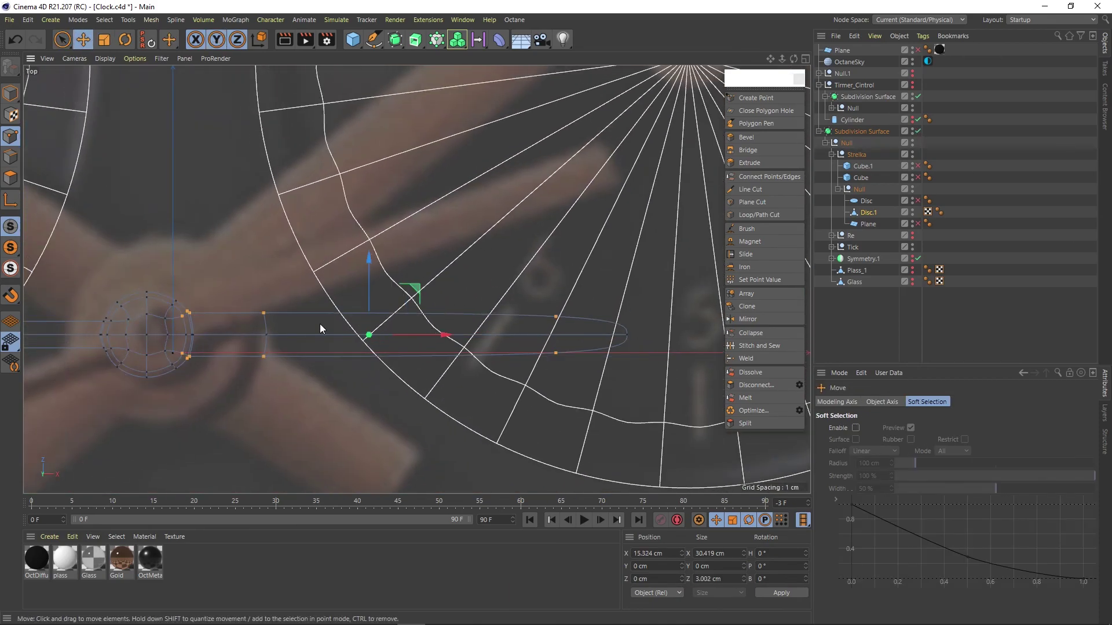
pyautogui.scroll(3, 555, 330)
pyautogui.scroll(-2, 599, 340)
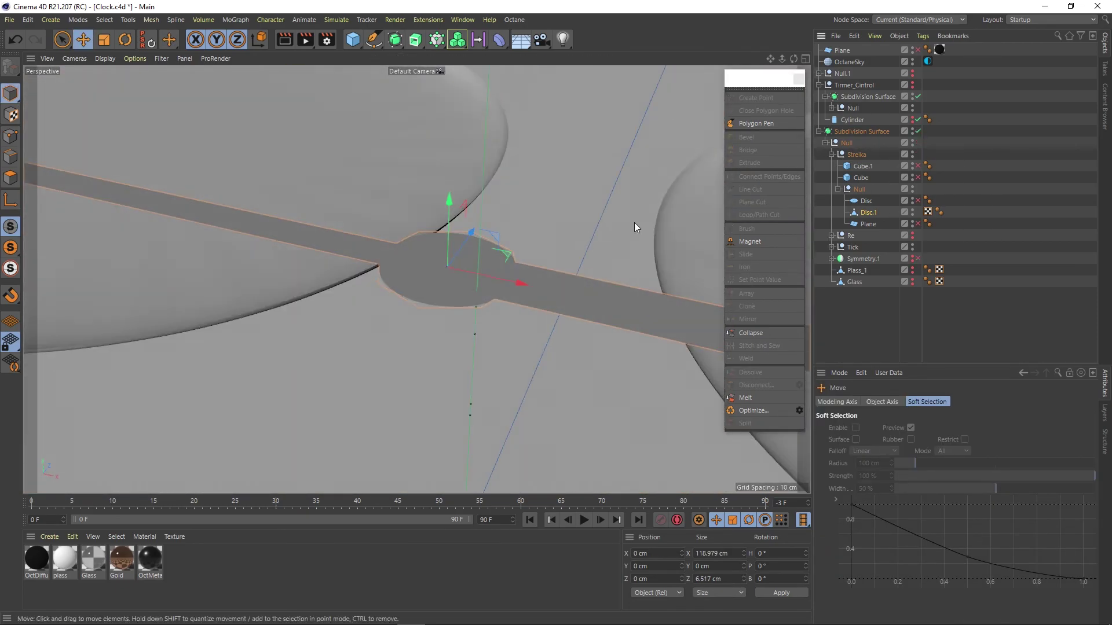
pyautogui.click(12, 136)
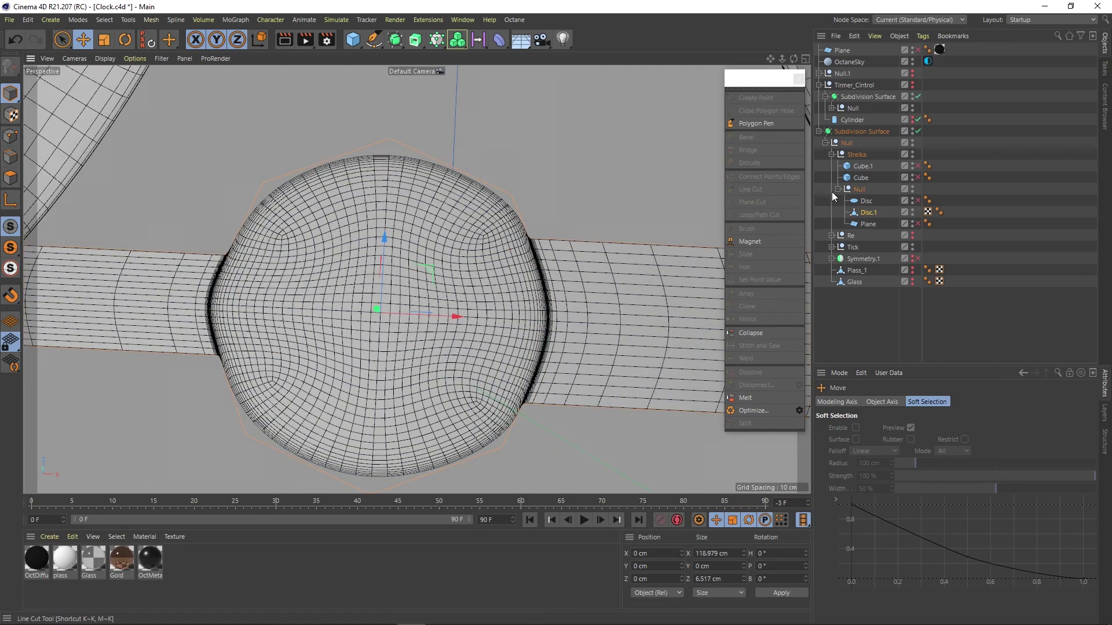
# - With smoothing off, add a Disc of 3 cm outer radius and make it editable
pyautogui.press('q')
pyautogui.click(353, 39)
pyautogui.click(412, 81)
pyautogui.doubleClick(903, 442)
pyautogui.write('3')
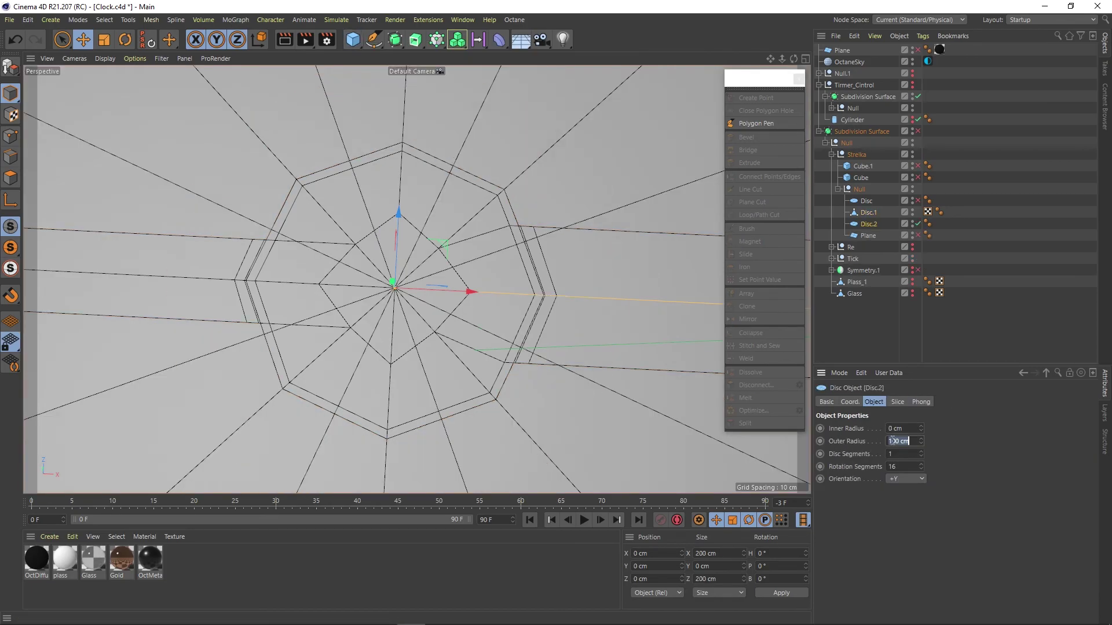
pyautogui.press('Return')
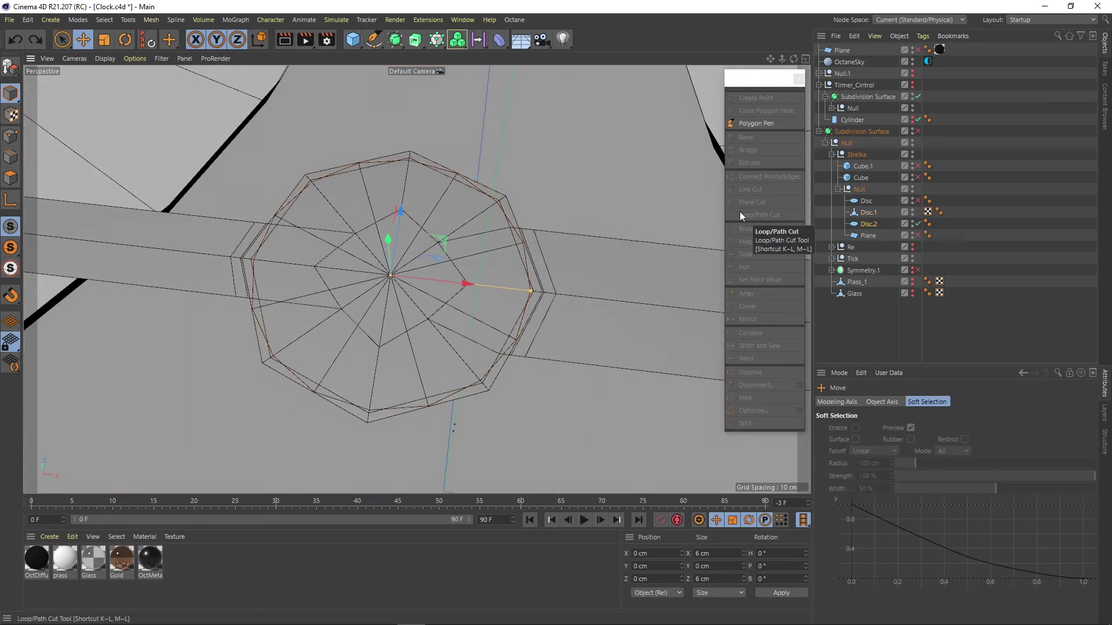
pyautogui.press('c')
# - Delete Disc.1's old hub polygons and connect Disc.2 into Disc.1
pyautogui.click(868, 211)
pyautogui.press('9')
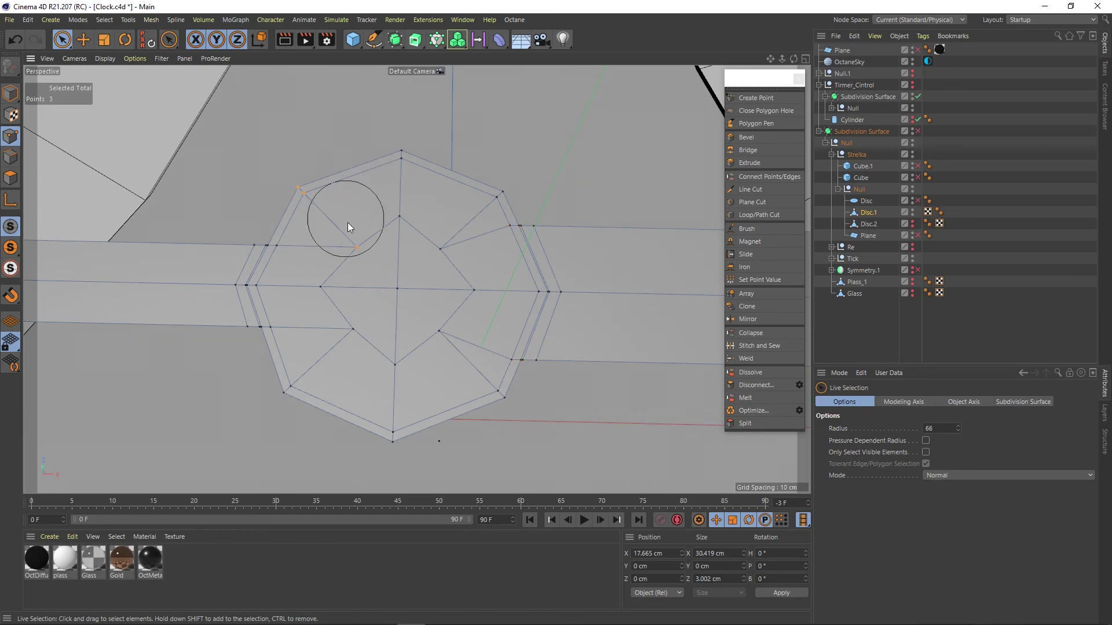
pyautogui.moveTo(377, 197)
pyautogui.mouseDown()
pyautogui.moveTo(308, 279)
pyautogui.moveTo(454, 385)
pyautogui.moveTo(407, 179)
pyautogui.mouseUp()
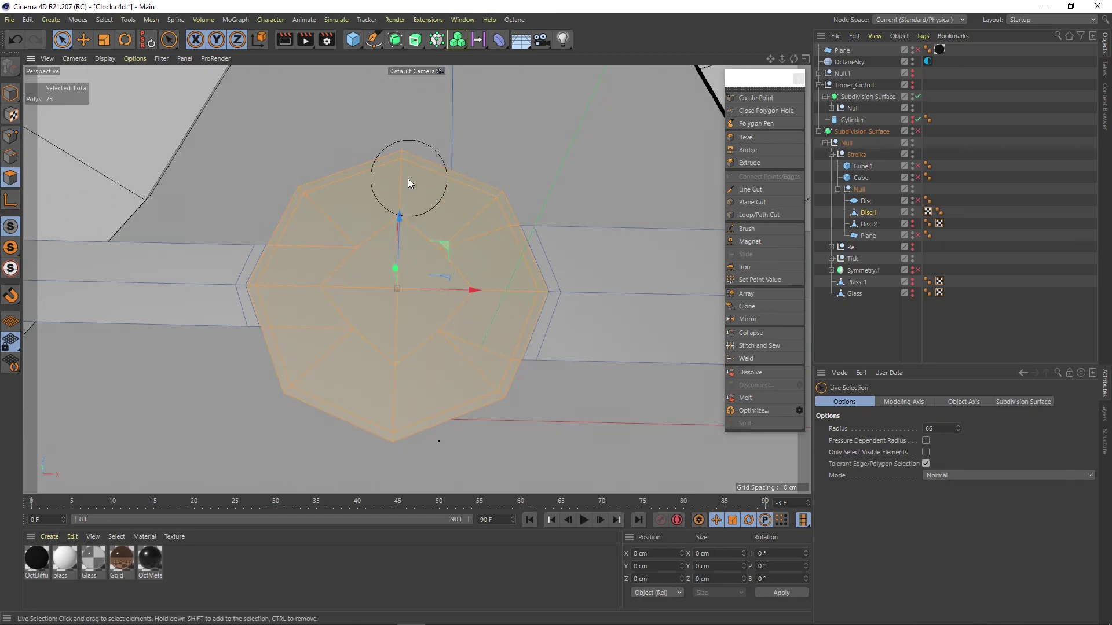
pyautogui.press('Delete')
pyautogui.keyDown('ctrl'); pyautogui.click(868, 220); pyautogui.keyUp('ctrl')
pyautogui.rightClick(869, 219)
pyautogui.click(890, 440)
# - Weld the seam points joining the hub rim to the hand plane
pyautogui.click(10, 136)
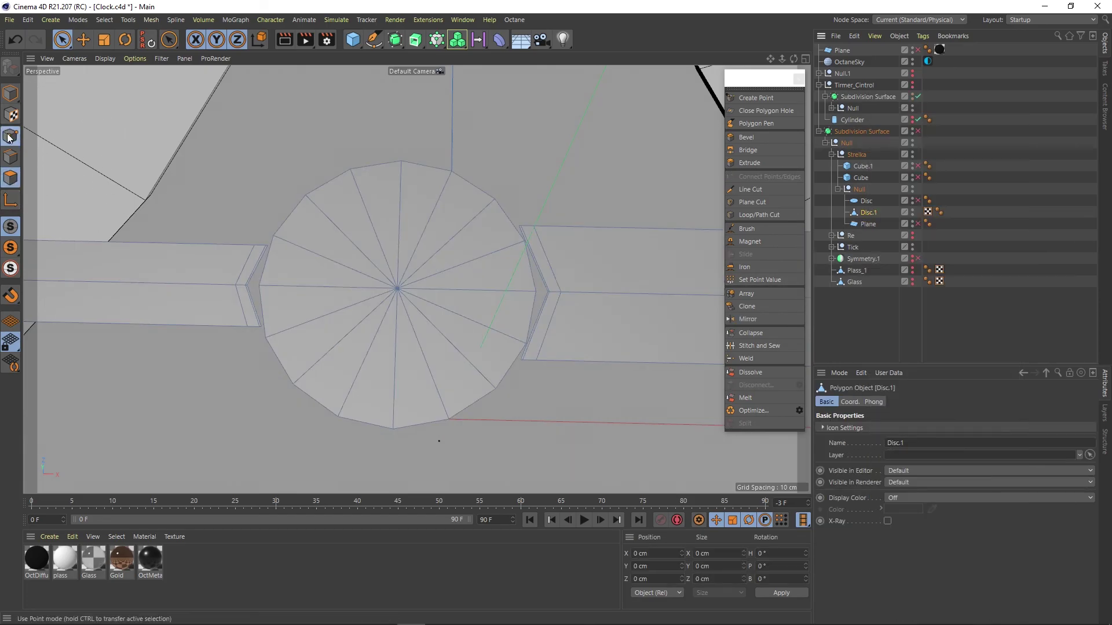
pyautogui.scroll(5, 269, 269)
pyautogui.press('m')
pyautogui.press('q')
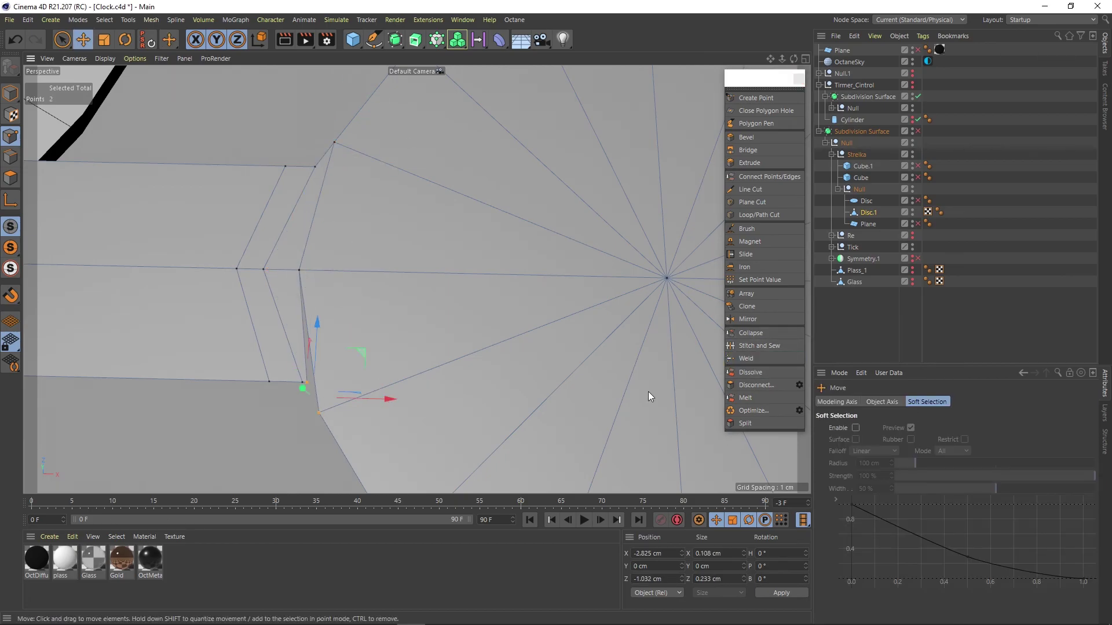
pyautogui.scroll(-5, 460, 245)
pyautogui.click(483, 220)
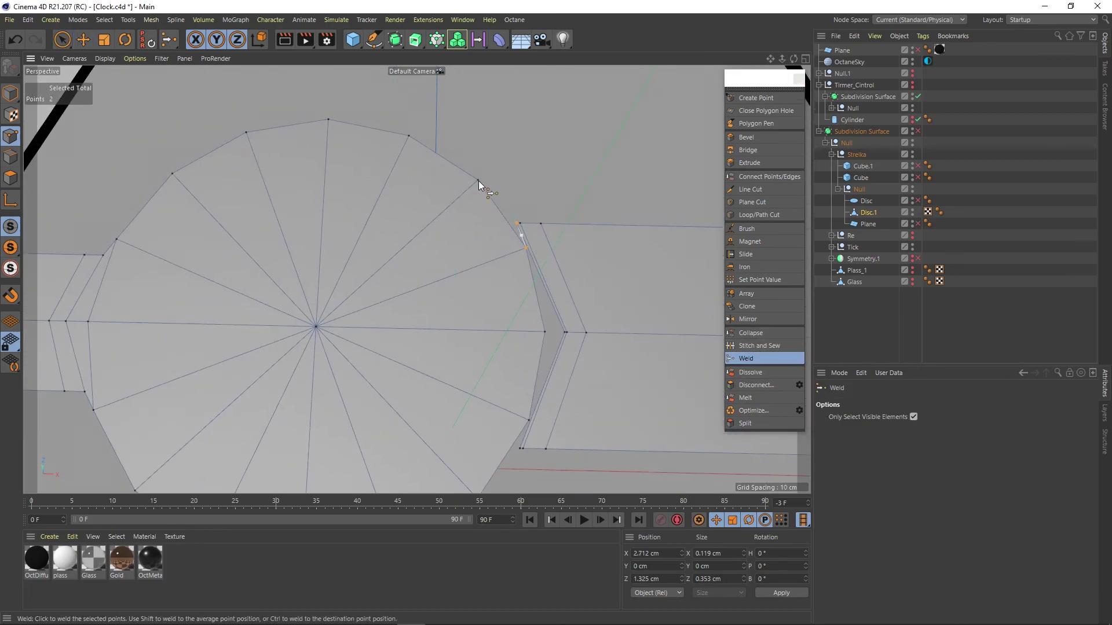
pyautogui.press('e')
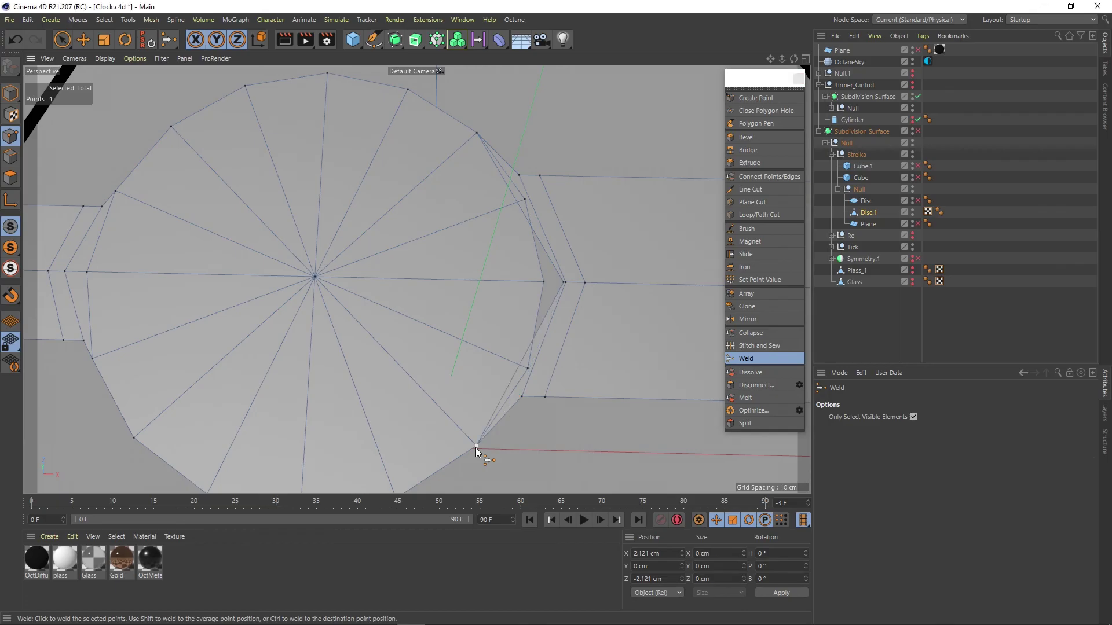
pyautogui.click(543, 282)
# - Turn subdivision on to check the hub, then undo a trial rotation
pyautogui.click(918, 130)
pyautogui.scroll(-3, 500, 195)
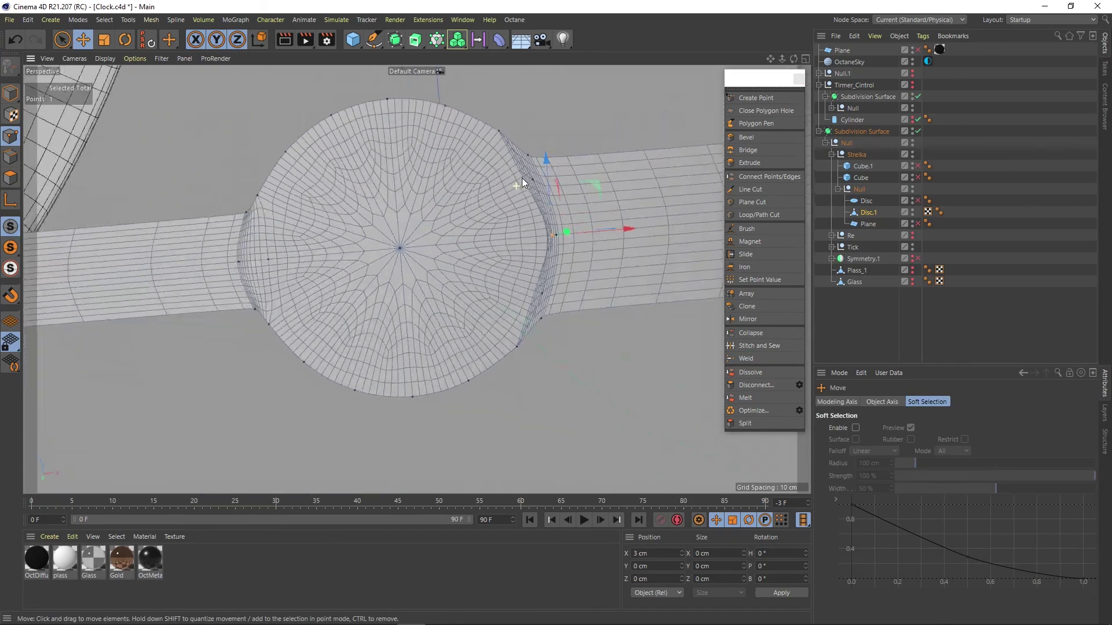
pyautogui.press('r')
pyautogui.moveTo(440, 174); pyautogui.dragTo(310, 227)
pyautogui.hotkey('ctrl', 'z')
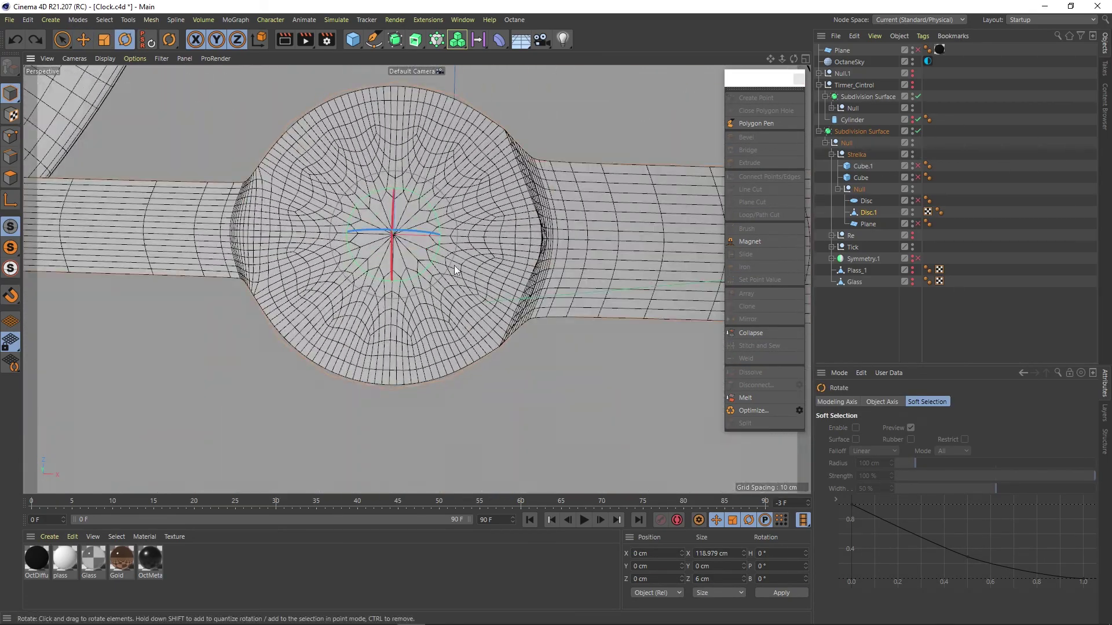
pyautogui.hotkey('ctrl', 'z')
pyautogui.scroll(3, 422, 209)
# - Cut an edge loop across the hand band near the joint
pyautogui.hotkey('ctrl', 'z')
pyautogui.press('k')
pyautogui.press('l')
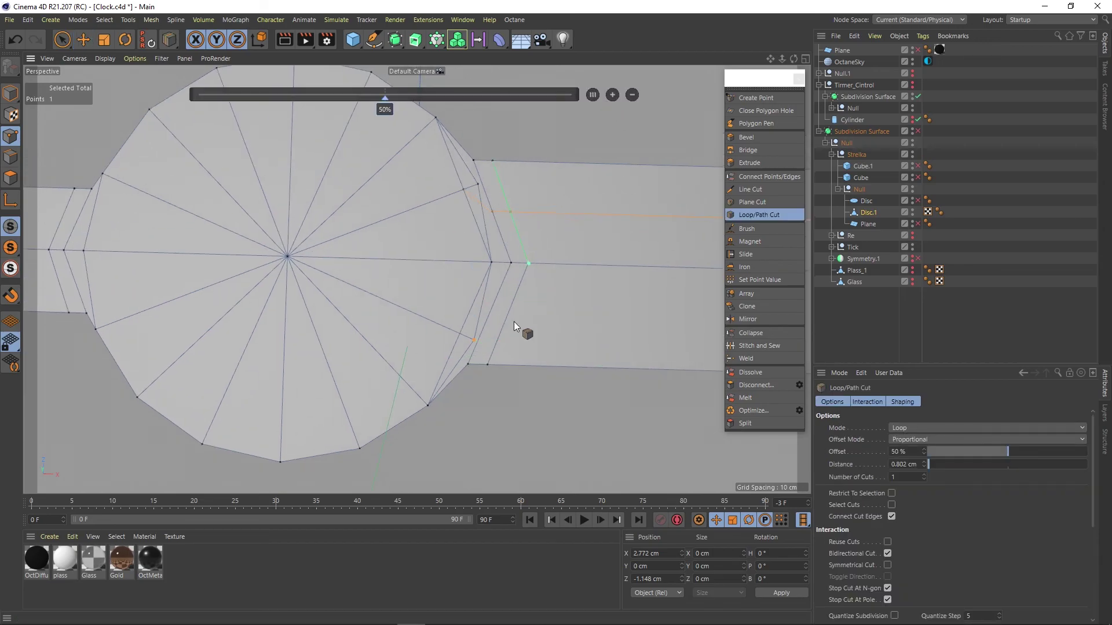
pyautogui.click(514, 321)
pyautogui.press('e')
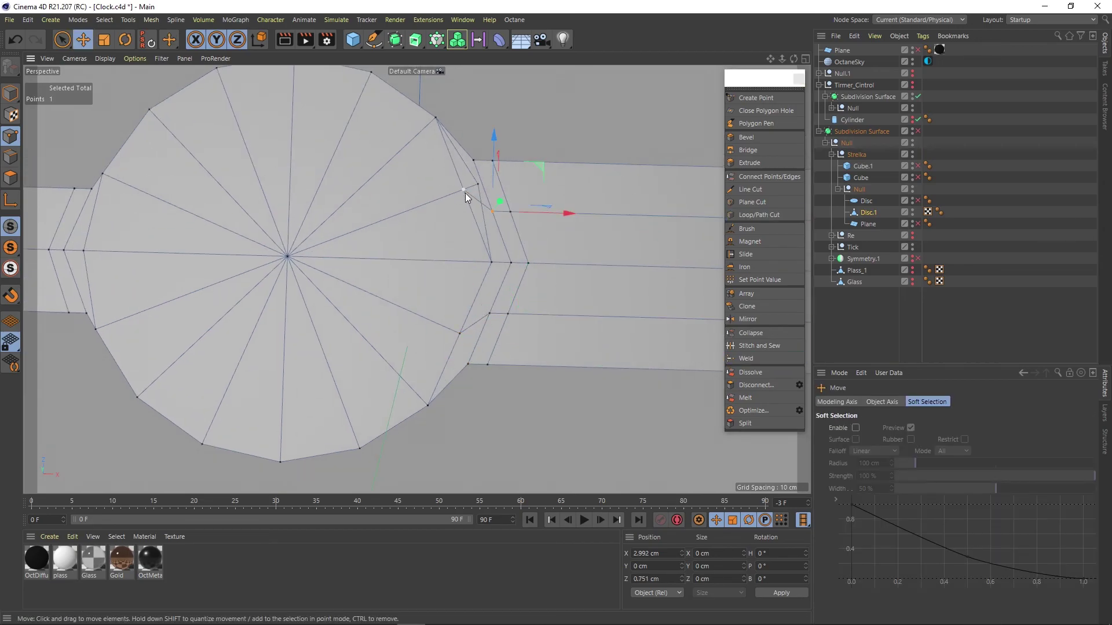
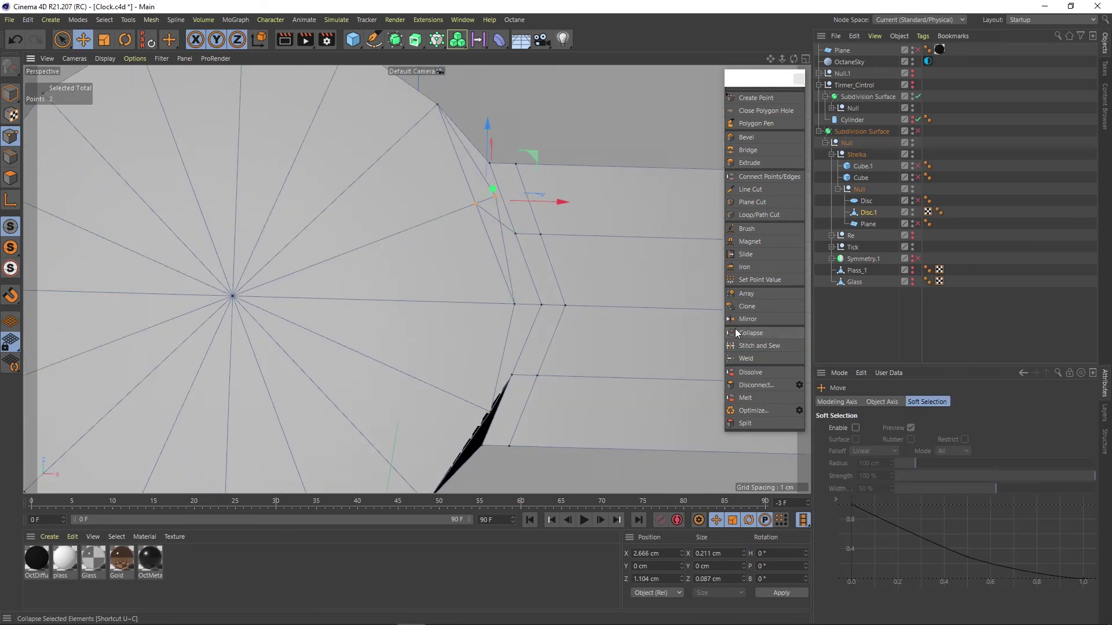
# - Merge the hub points into one and move the tip points to close the black sliver
pyautogui.click(737, 333)
pyautogui.scroll(-2, 499, 302)
pyautogui.click(499, 343)
pyautogui.scroll(2, 499, 392)
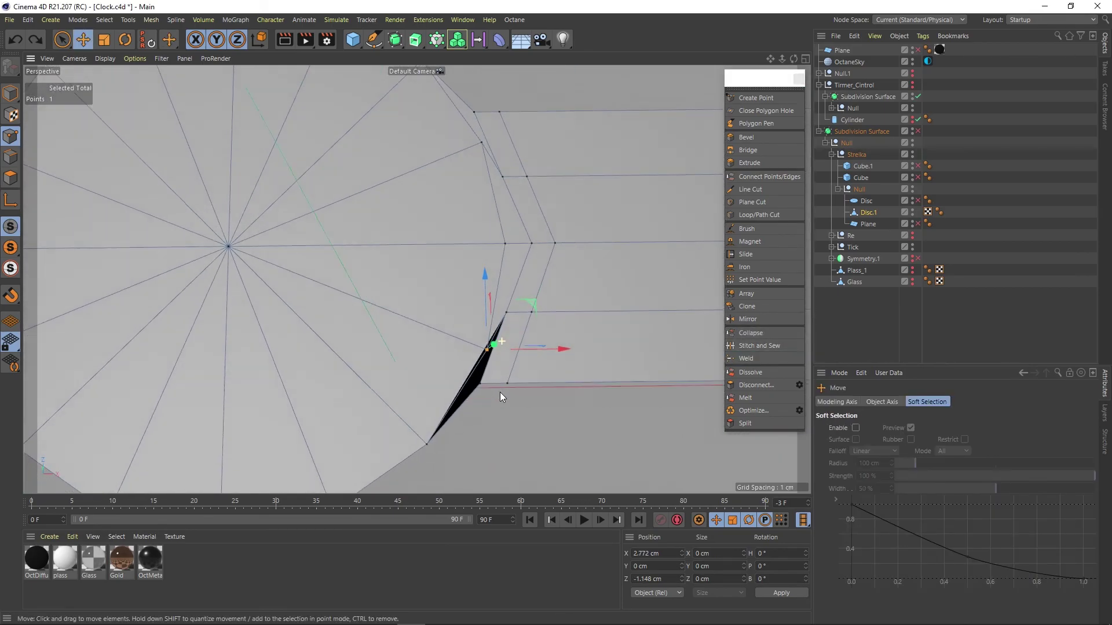
pyautogui.scroll(3, 504, 371)
pyautogui.moveTo(472, 335); pyautogui.dragTo(550, 249)
pyautogui.scroll(-2, 521, 243)
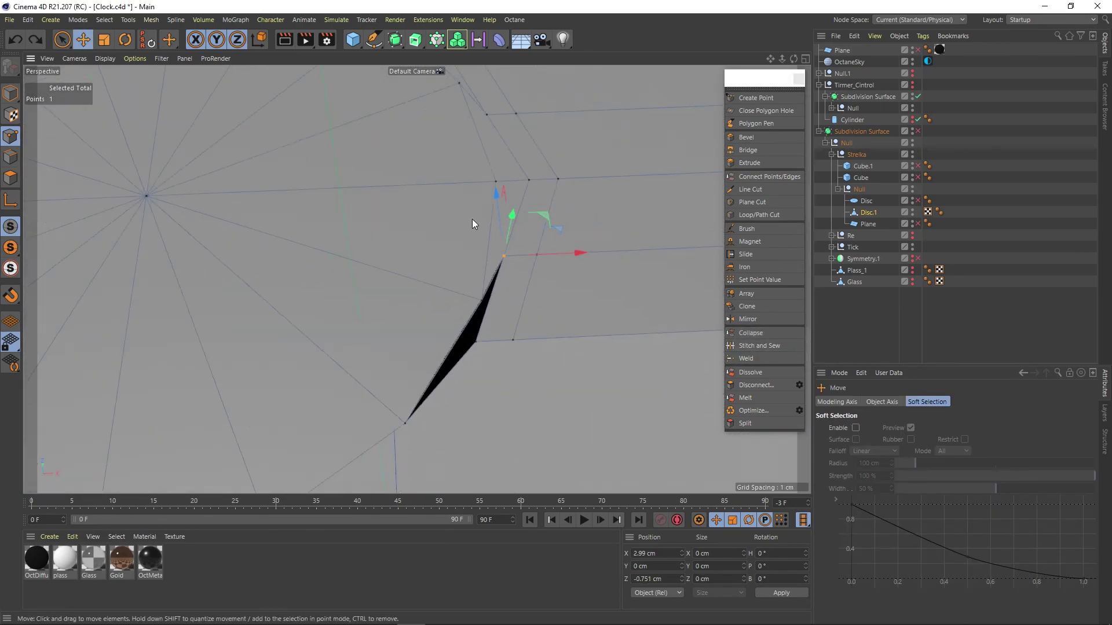
pyautogui.scroll(2, 336, 188)
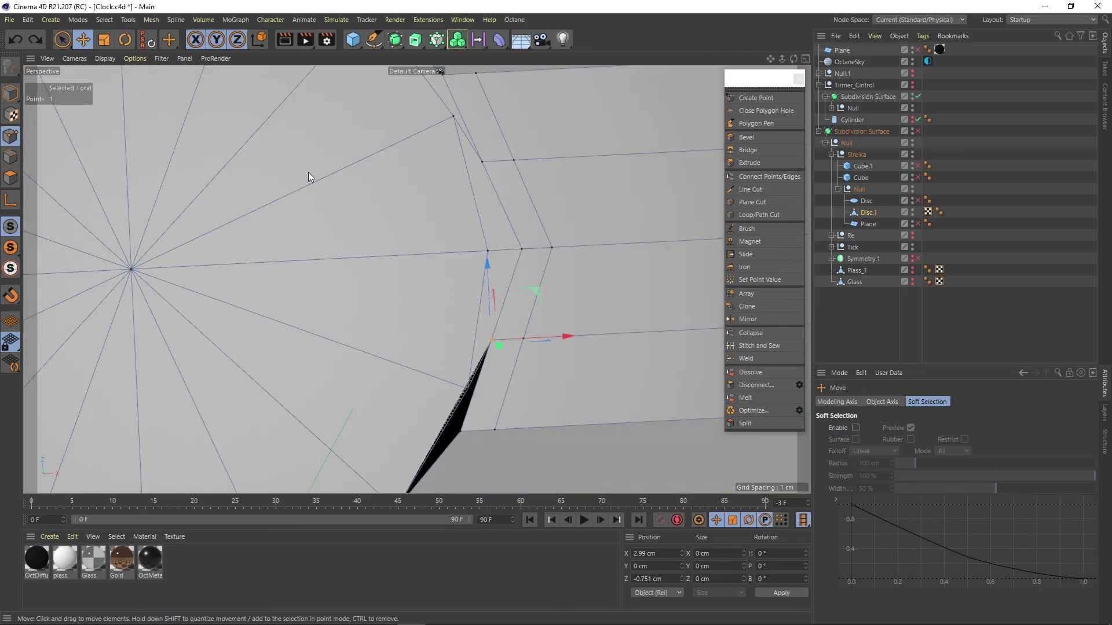
pyautogui.scroll(-3, 309, 176)
pyautogui.keyDown('shift'); pyautogui.click(467, 183); pyautogui.keyUp('shift')
pyautogui.moveTo(513, 272); pyautogui.dragTo(528, 272)
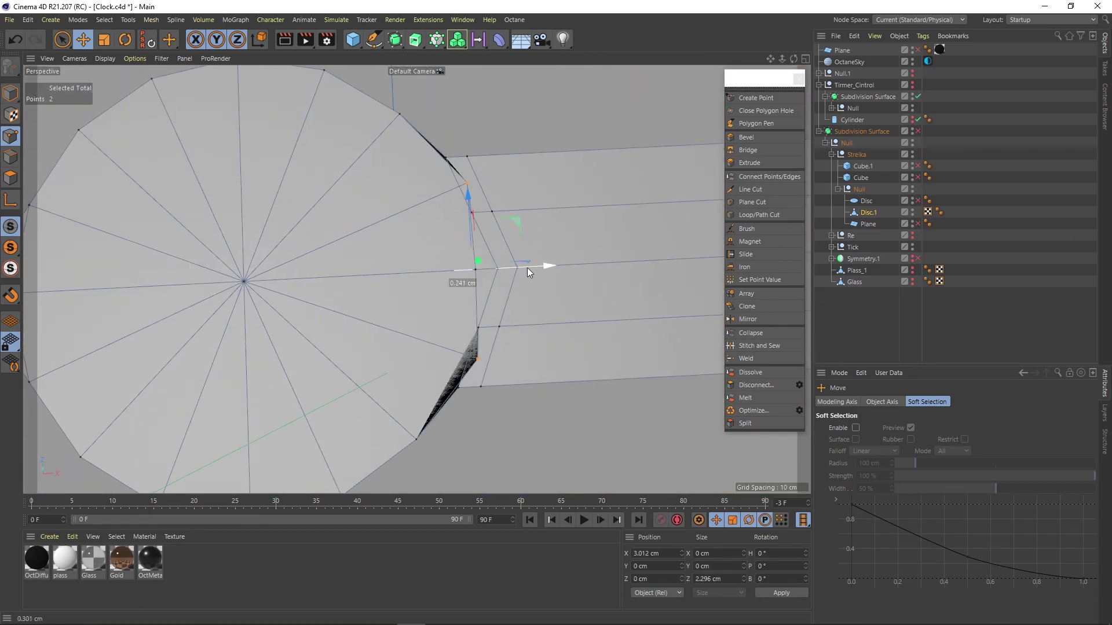
# - Enable subdivision smoothing and extrude the hand polygons 0.65 cm thicker
pyautogui.press('q')
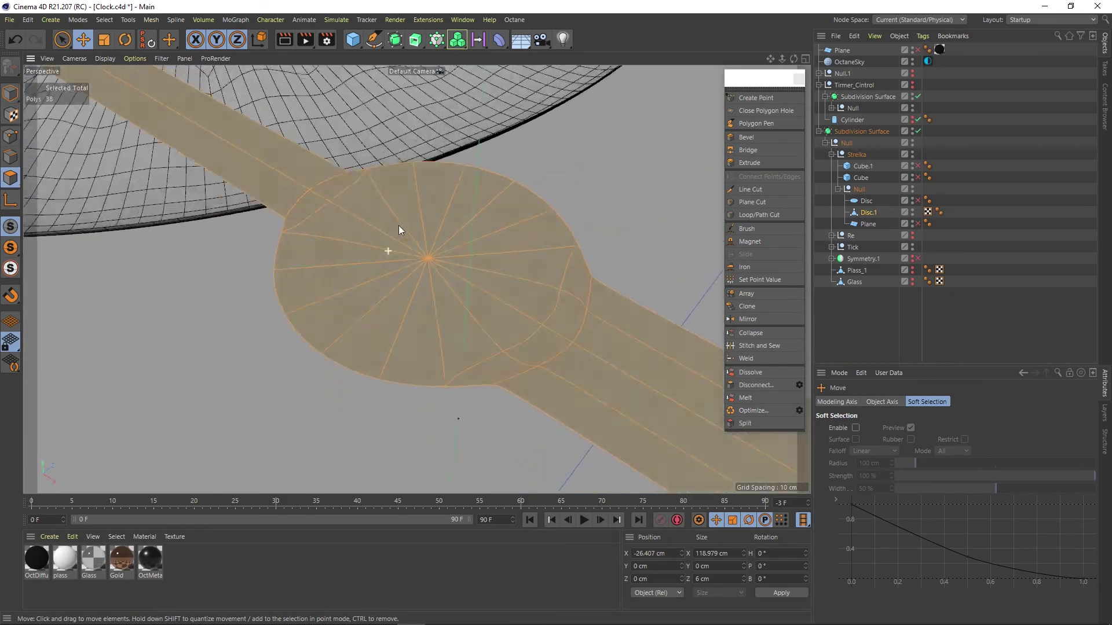
pyautogui.rightClick(398, 227)
pyautogui.click(358, 235)
pyautogui.moveTo(357, 235); pyautogui.dragTo(394, 235)
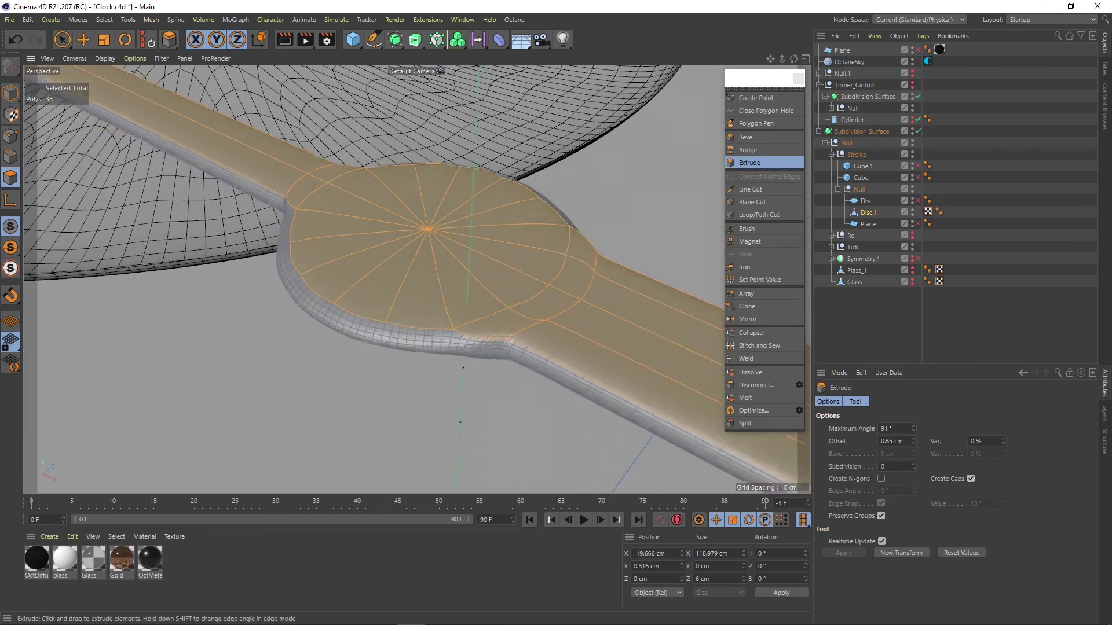
# - Brush-select the four points at the hand's end and turn smoothing back on
pyautogui.keyDown('alt'); pyautogui.moveTo(398, 280); pyautogui.dragTo(460, 398); pyautogui.keyUp('alt')
pyautogui.press('k')
pyautogui.press('l')
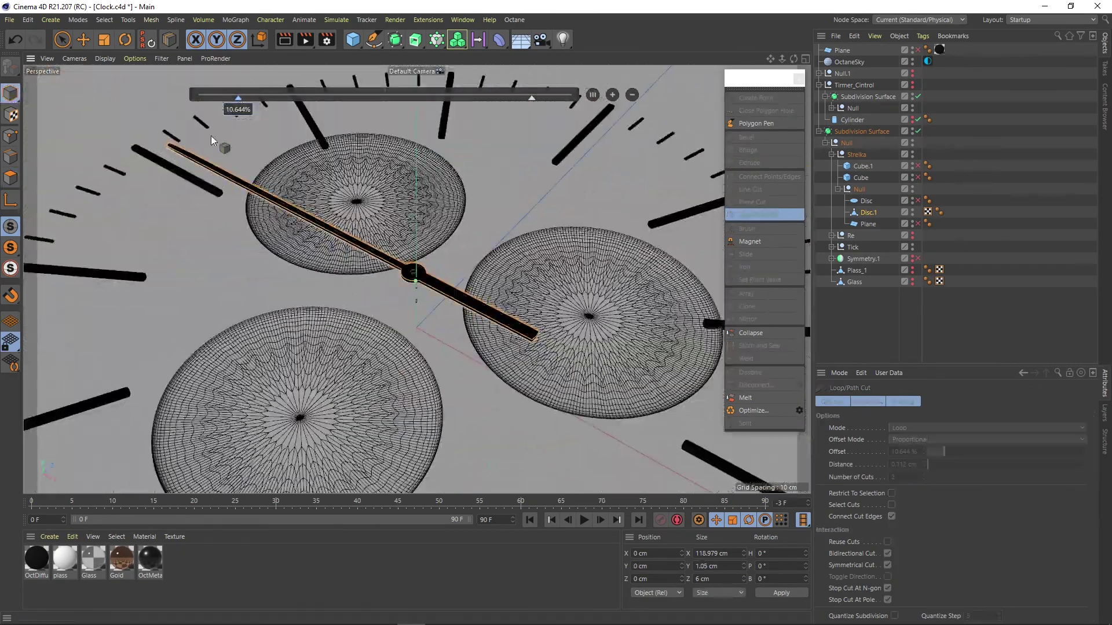
pyautogui.press('e')
pyautogui.keyDown('alt'); pyautogui.moveTo(373, 313); pyautogui.dragTo(404, 203); pyautogui.keyUp('alt')
pyautogui.keyDown('alt'); pyautogui.moveTo(405, 204); pyautogui.dragTo(359, 262, button='right'); pyautogui.keyUp('alt')
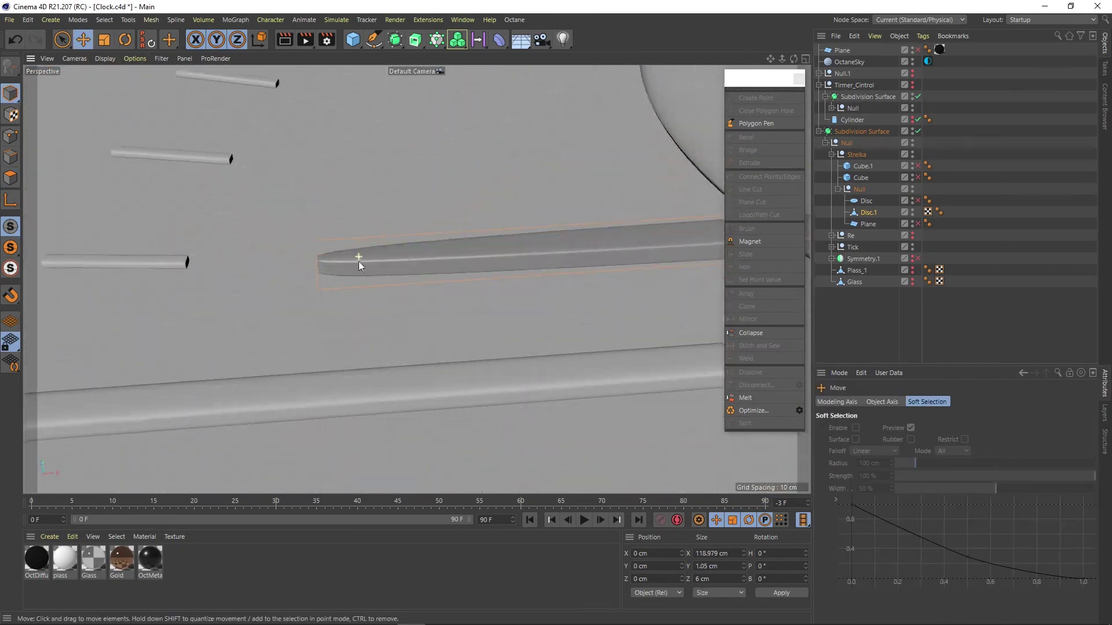
pyautogui.press('space')
pyautogui.keyDown('alt'); pyautogui.moveTo(509, 272); pyautogui.dragTo(472, 285); pyautogui.keyUp('alt')
pyautogui.press('9')
pyautogui.keyDown('alt'); pyautogui.moveTo(268, 240); pyautogui.dragTo(262, 297); pyautogui.keyUp('alt')
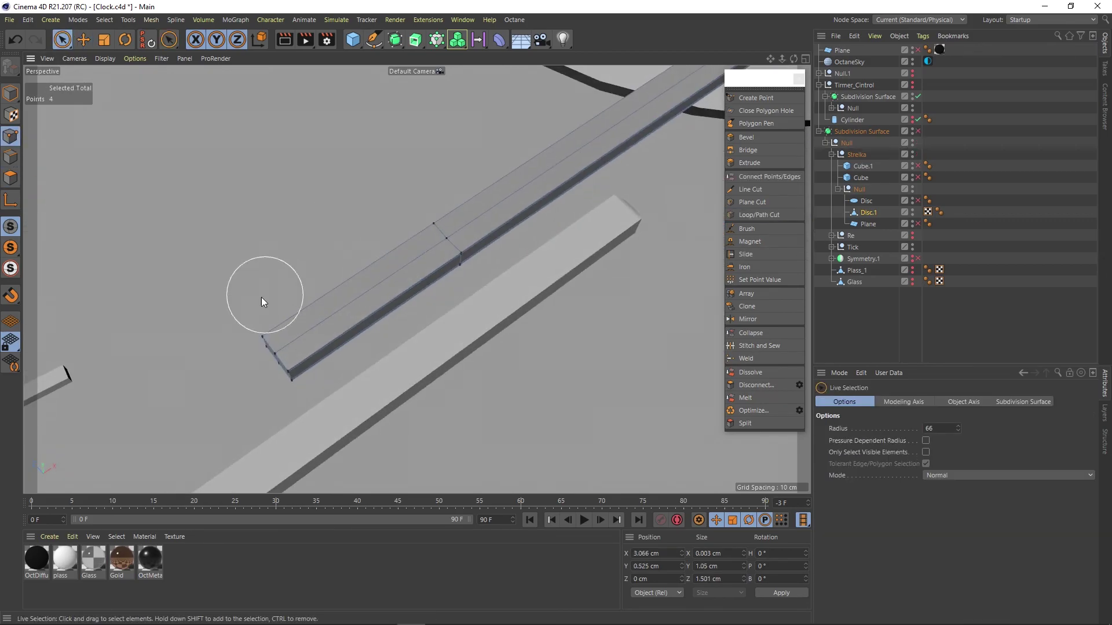
pyautogui.press('e')
pyautogui.click(11, 93)
pyautogui.press('q')
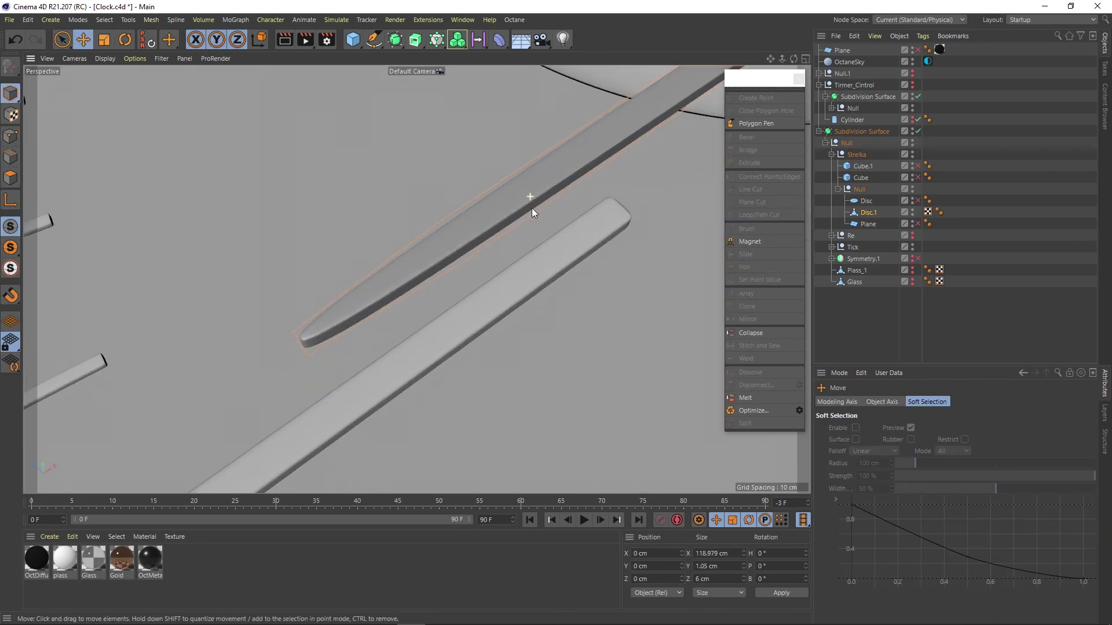
# - With smoothing off, select the two tip points of the hand in the top view
pyautogui.moveTo(532, 208)
pyautogui.keyDown('alt'); pyautogui.mouseDown()
pyautogui.moveTo(504, 223)
pyautogui.moveTo(571, 335)
pyautogui.mouseUp(); pyautogui.keyUp('alt')
pyautogui.scroll(-5, 524, 228)
pyautogui.scroll(8, 517, 246)
pyautogui.scroll(5, 465, 329)
pyautogui.press('q')
pyautogui.press('9')
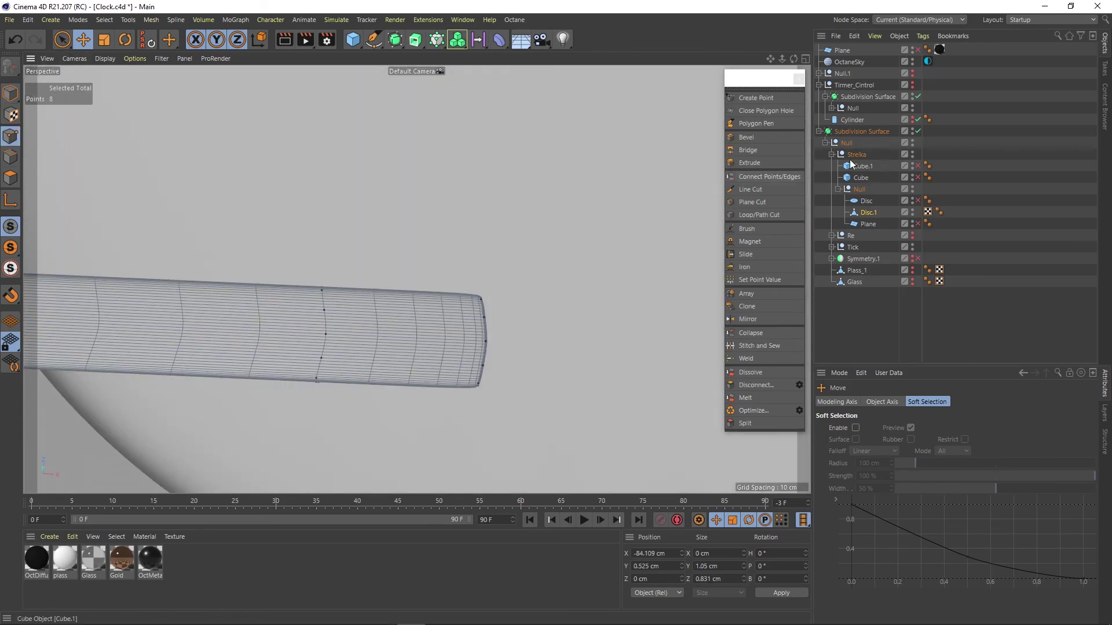
pyautogui.press('9')
pyautogui.scroll(-3, 474, 322)
pyautogui.press('F2')
pyautogui.scroll(-5, 409, 317)
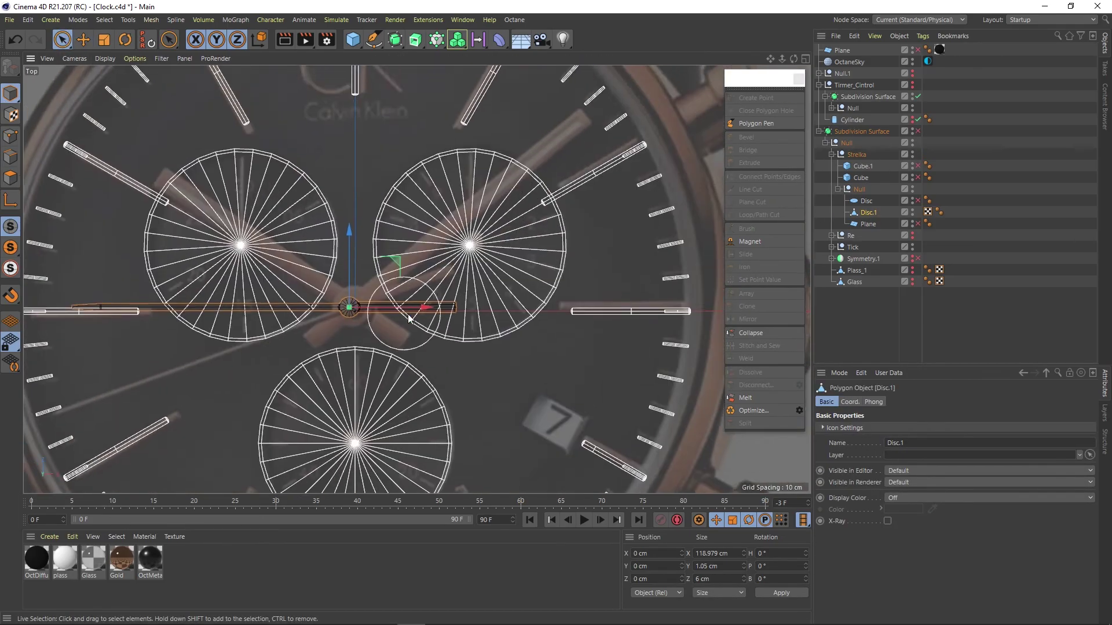
pyautogui.scroll(10, 408, 317)
pyautogui.click(11, 136)
pyautogui.click(464, 281)
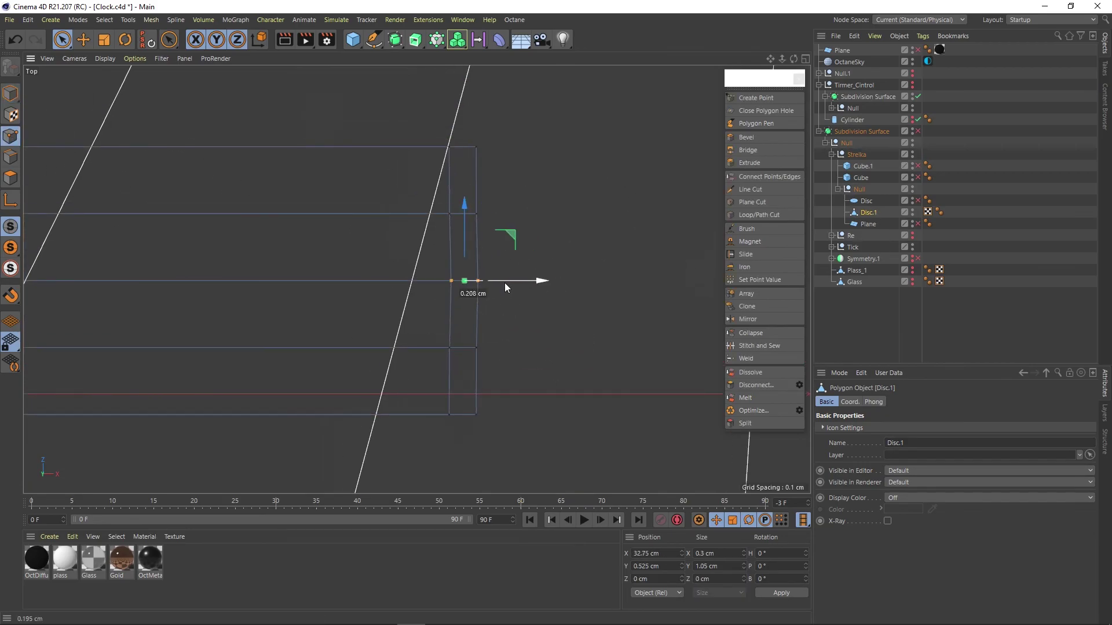
pyautogui.scroll(-3, 466, 187)
pyautogui.press('F5')
pyautogui.press('F1')
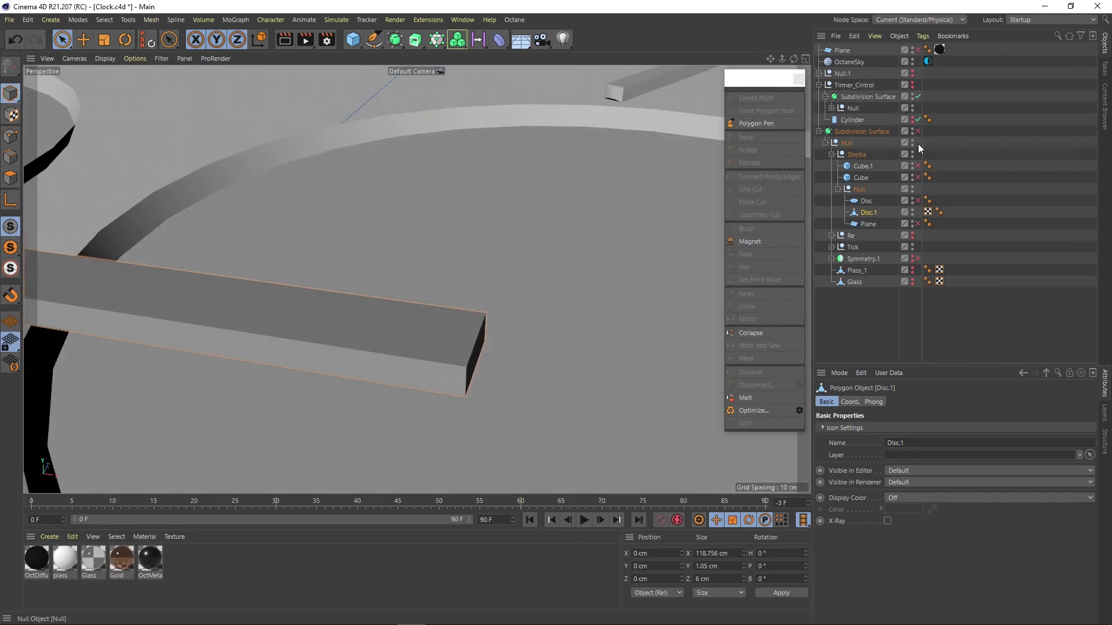
# - Scale up the hand's end to thicken the tip and slide a point along its edge
pyautogui.press('o')
pyautogui.keyDown('alt'); pyautogui.moveTo(520, 332); pyautogui.dragTo(311, 307); pyautogui.keyUp('alt')
pyautogui.press('Return')
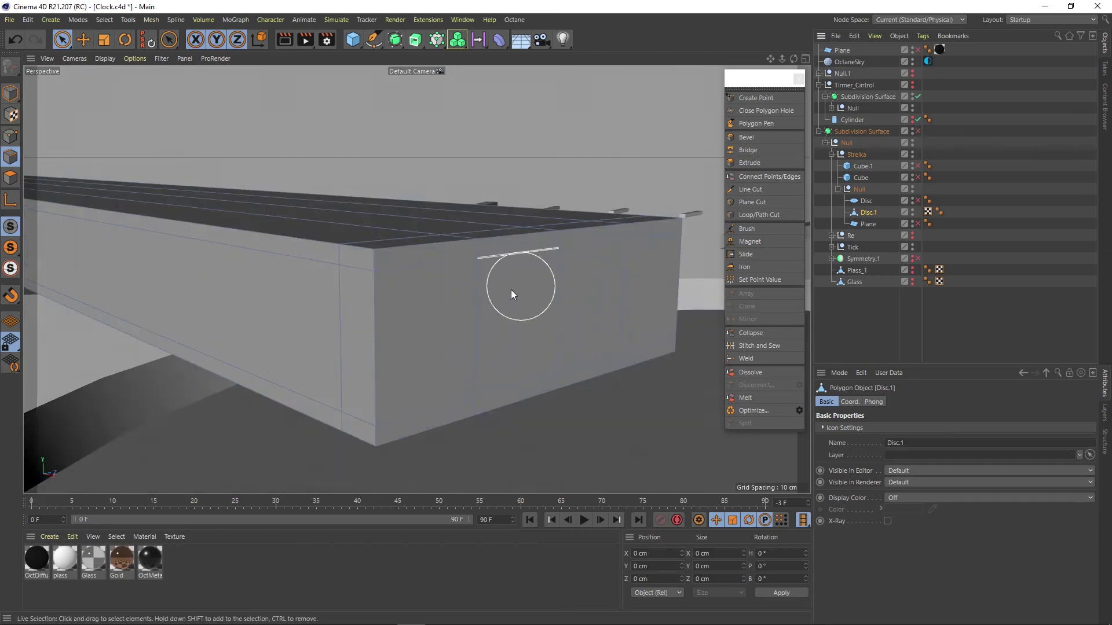
pyautogui.moveTo(510, 289)
pyautogui.keyDown('alt'); pyautogui.mouseDown()
pyautogui.moveTo(430, 289)
pyautogui.moveTo(256, 197)
pyautogui.moveTo(324, 230)
pyautogui.moveTo(540, 209)
pyautogui.moveTo(556, 267)
pyautogui.moveTo(595, 297)
pyautogui.moveTo(533, 318)
pyautogui.moveTo(561, 335)
pyautogui.mouseUp(); pyautogui.keyUp('alt')
pyautogui.click(376, 270)
pyautogui.press('e')
pyautogui.press('t')
pyautogui.moveTo(560, 335)
pyautogui.keyDown('alt'); pyautogui.mouseDown()
pyautogui.moveTo(325, 169)
pyautogui.moveTo(428, 297)
pyautogui.moveTo(447, 273)
pyautogui.moveTo(404, 355)
pyautogui.mouseUp(); pyautogui.keyUp('alt')
pyautogui.press('o')
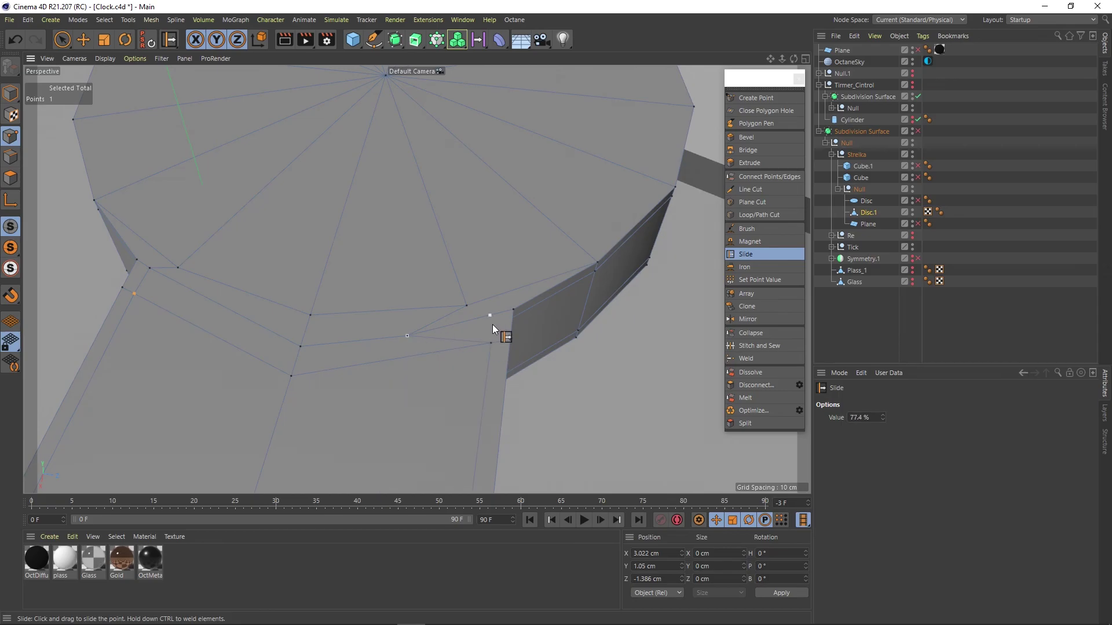
pyautogui.keyDown('alt'); pyautogui.moveTo(493, 329); pyautogui.dragTo(386, 255); pyautogui.keyUp('alt')
pyautogui.scroll(-5, 391, 393)
pyautogui.scroll(5, 391, 393)
pyautogui.press('e')
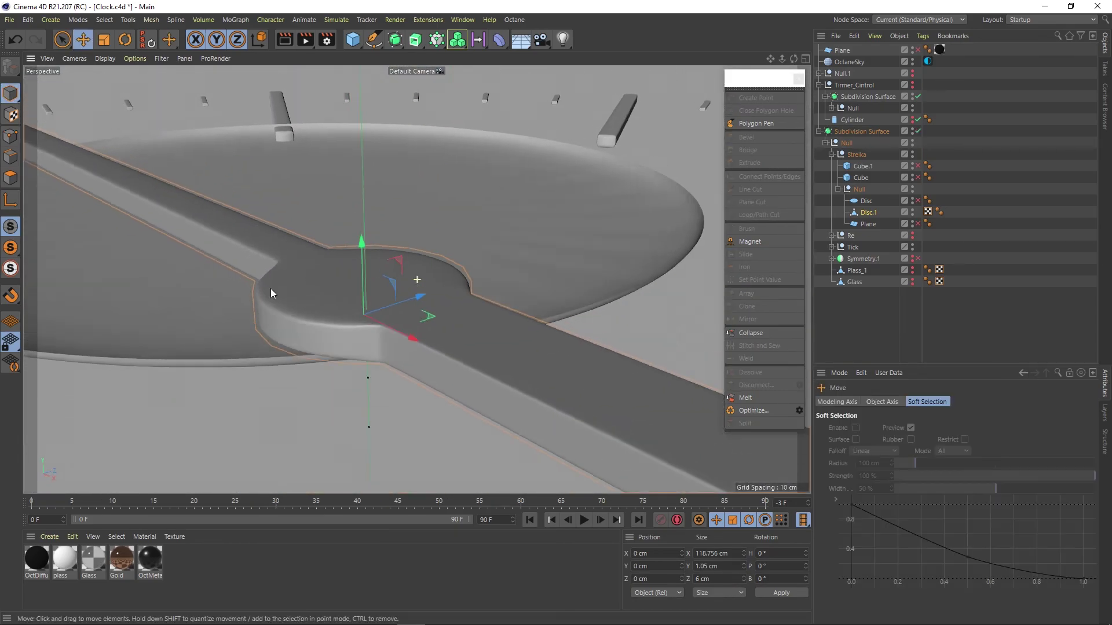
# - Unhide the second clock hand in the Object Manager
pyautogui.press('F4')
pyautogui.press('F2')
pyautogui.press('Return')
pyautogui.press('F3')
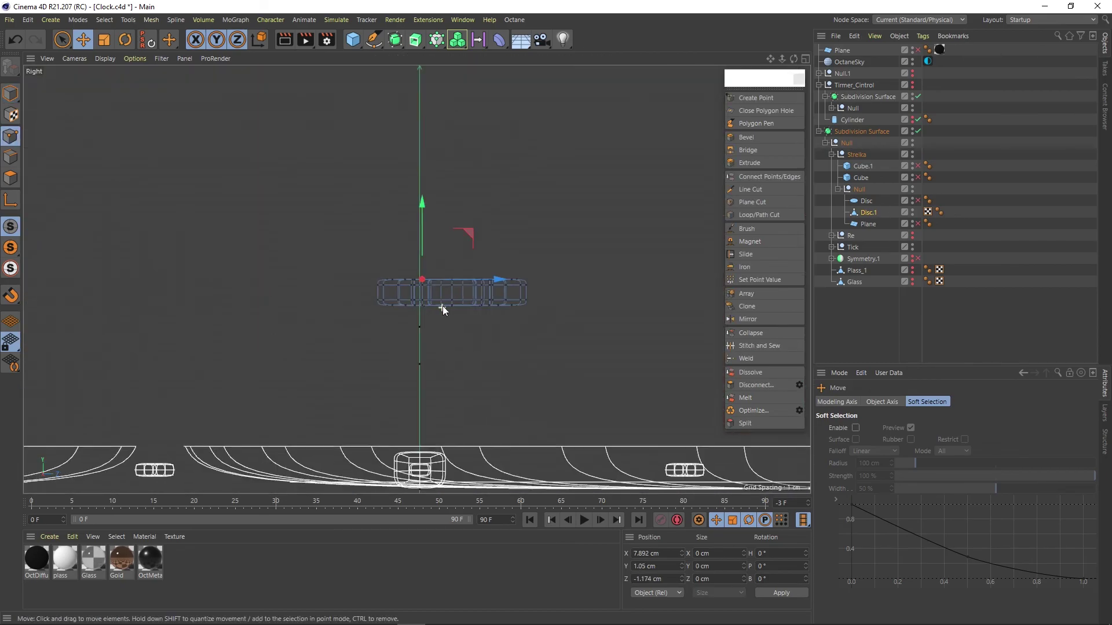
pyautogui.press('9')
pyautogui.press('e')
pyautogui.press('F1')
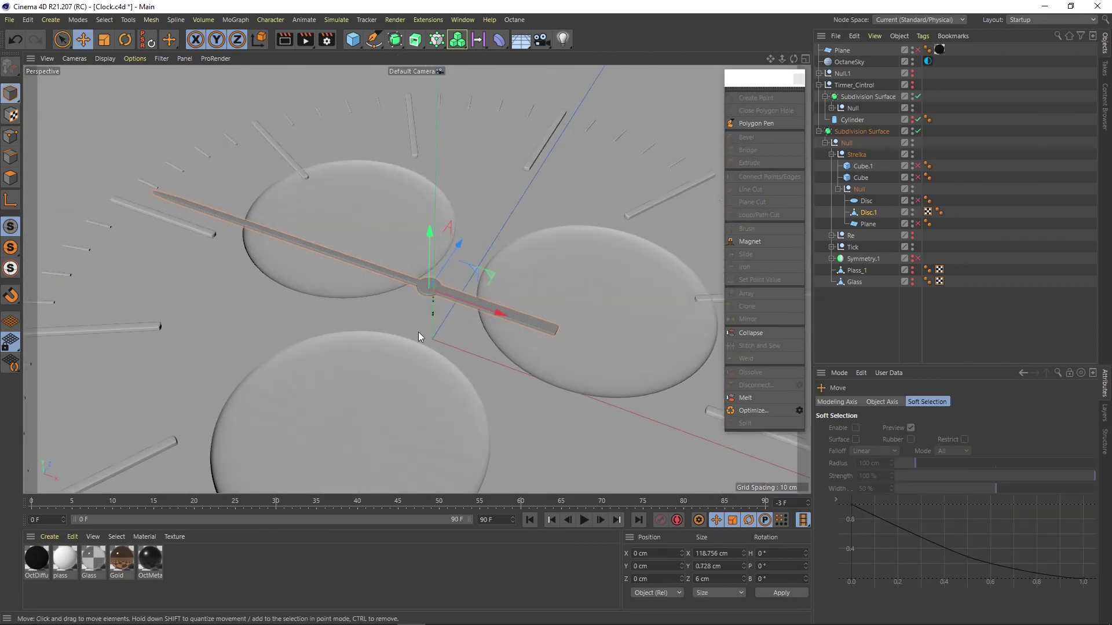
pyautogui.click(918, 178)
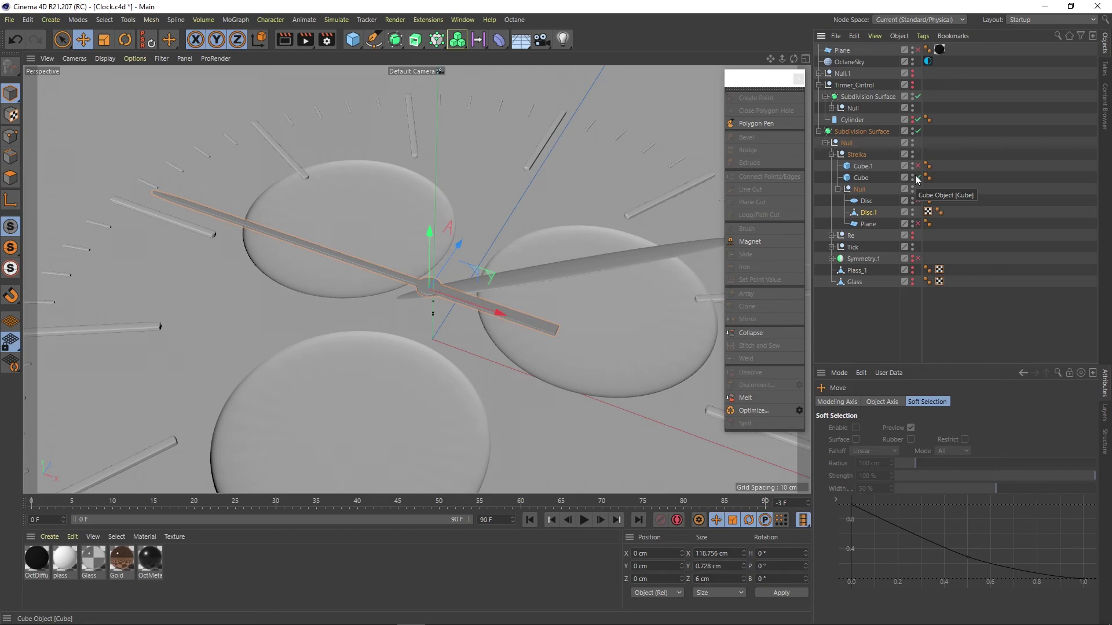
# - Make the second clock hand editable and apply Bevel to it
pyautogui.click(860, 177)
pyautogui.press('c')
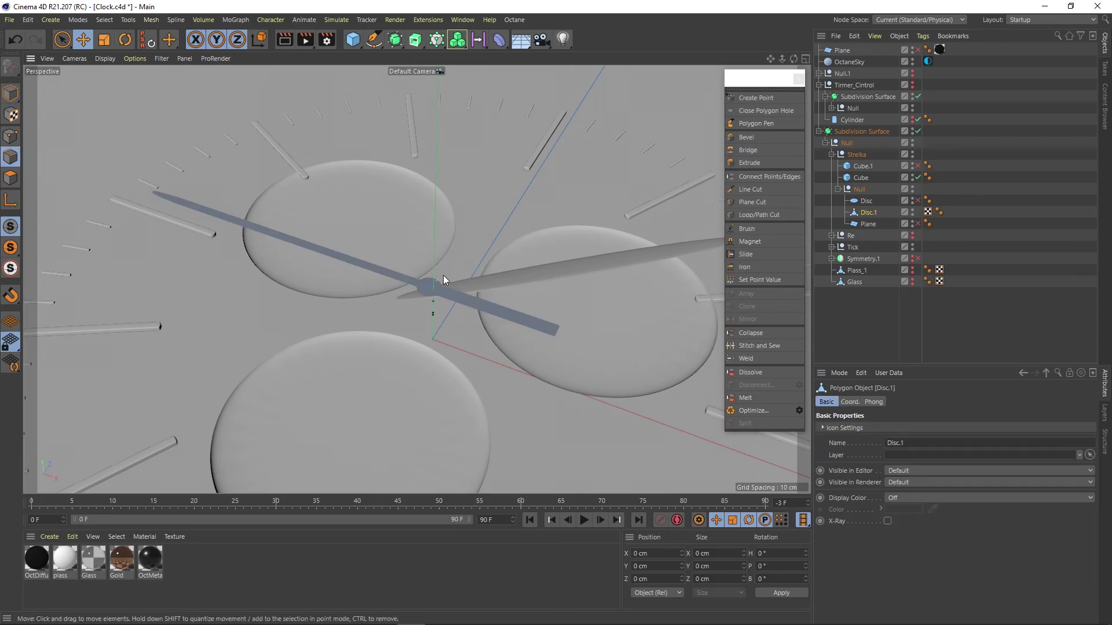
pyautogui.scroll(5, 458, 286)
pyautogui.scroll(5, 376, 232)
pyautogui.rightClick(347, 239)
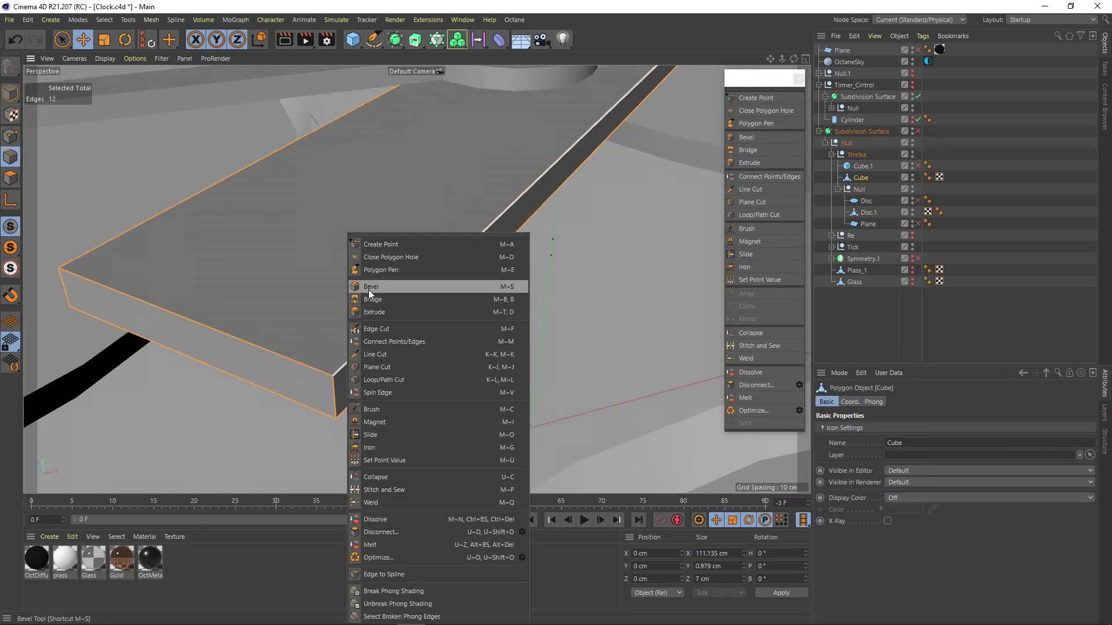
pyautogui.click(368, 286)
# - Cut edge loops close to the second hand's long edges and near its end
pyautogui.scroll(-5, 345, 364)
pyautogui.click(11, 176)
pyautogui.press('k')
pyautogui.press('l')
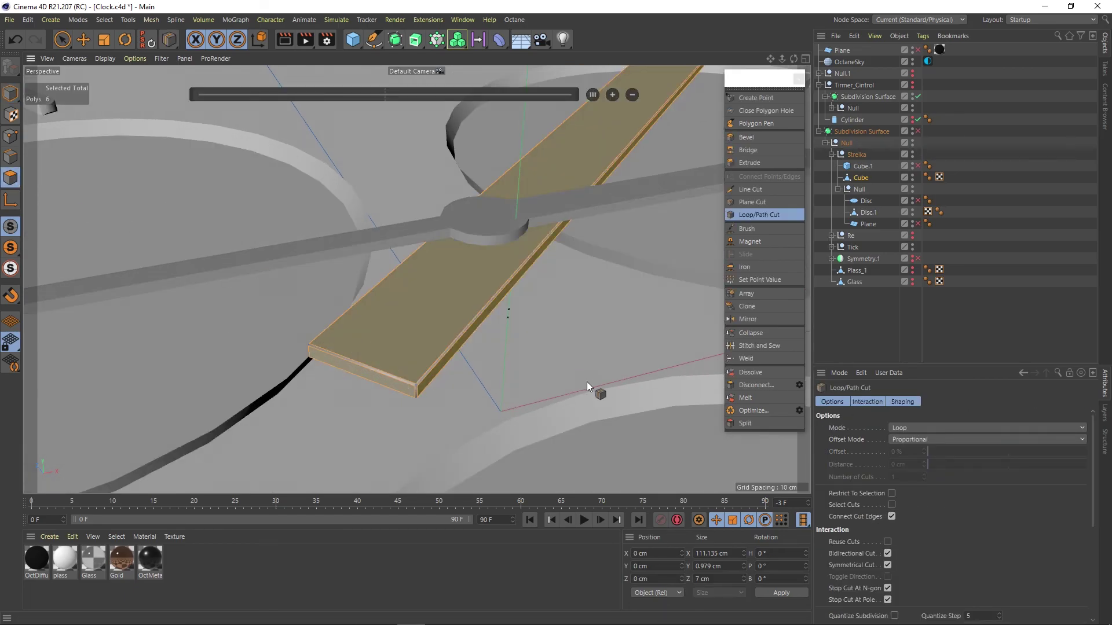
pyautogui.click(547, 210)
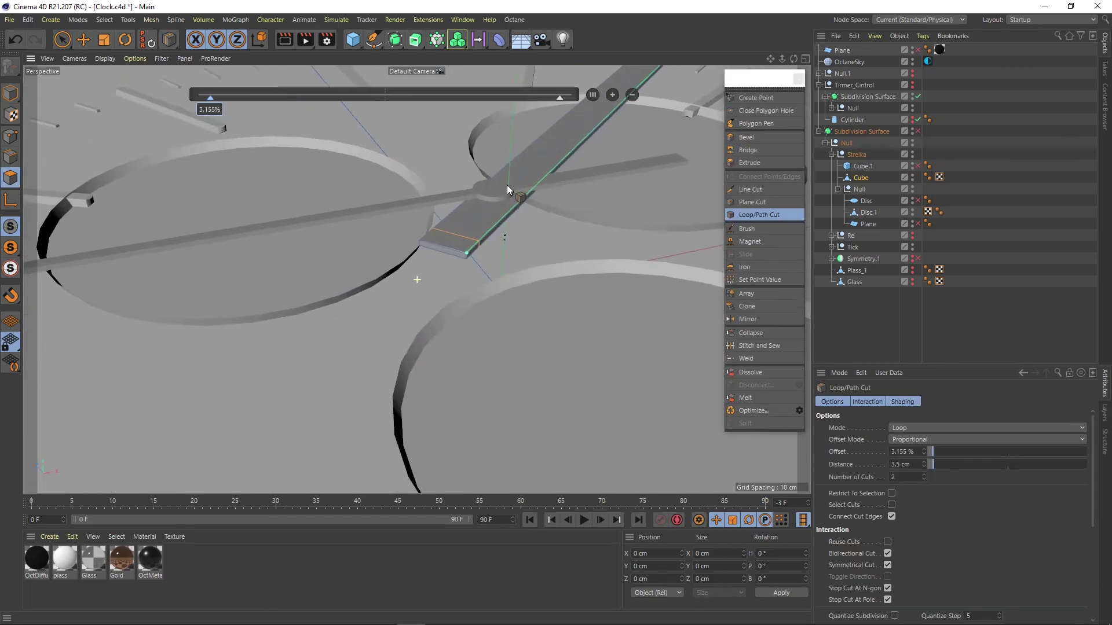
pyautogui.keyDown('alt'); pyautogui.moveTo(510, 192); pyautogui.dragTo(447, 333); pyautogui.keyUp('alt')
pyautogui.scroll(5, 447, 333)
pyautogui.press('e')
pyautogui.moveTo(575, 396)
pyautogui.keyDown('alt'); pyautogui.mouseDown()
pyautogui.moveTo(370, 389)
pyautogui.moveTo(416, 375)
pyautogui.mouseUp(); pyautogui.keyUp('alt')
pyautogui.scroll(3, 401, 378)
pyautogui.press('k')
pyautogui.press('l')
pyautogui.click(401, 416)
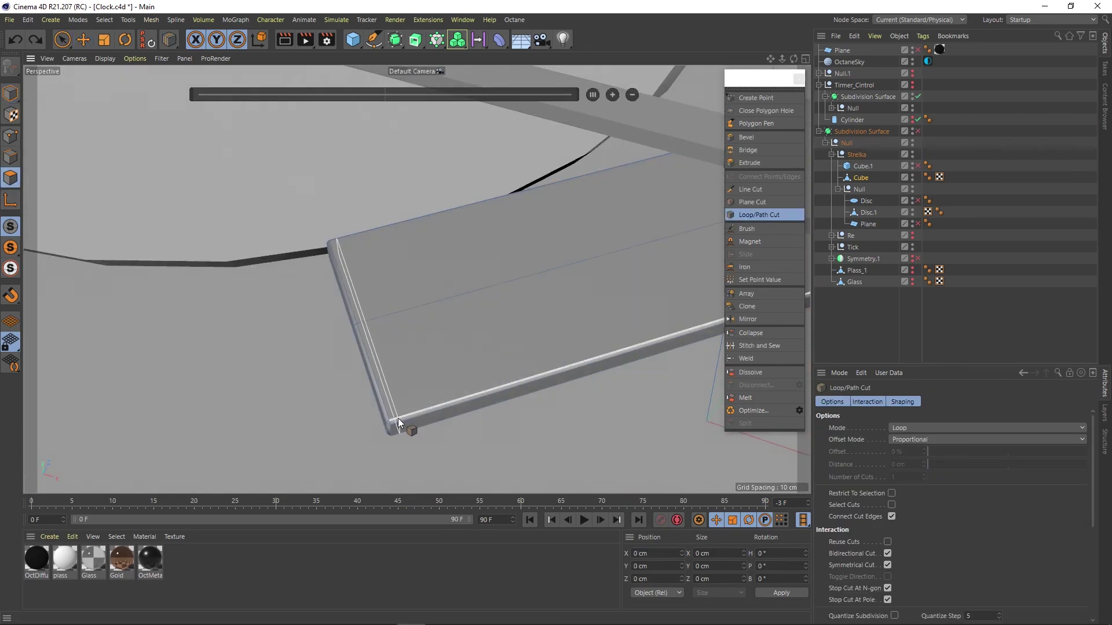
pyautogui.press('e')
# - Turn on smoothing for the second hand and make it narrower in the top view
pyautogui.click(917, 131)
pyautogui.scroll(3, 481, 360)
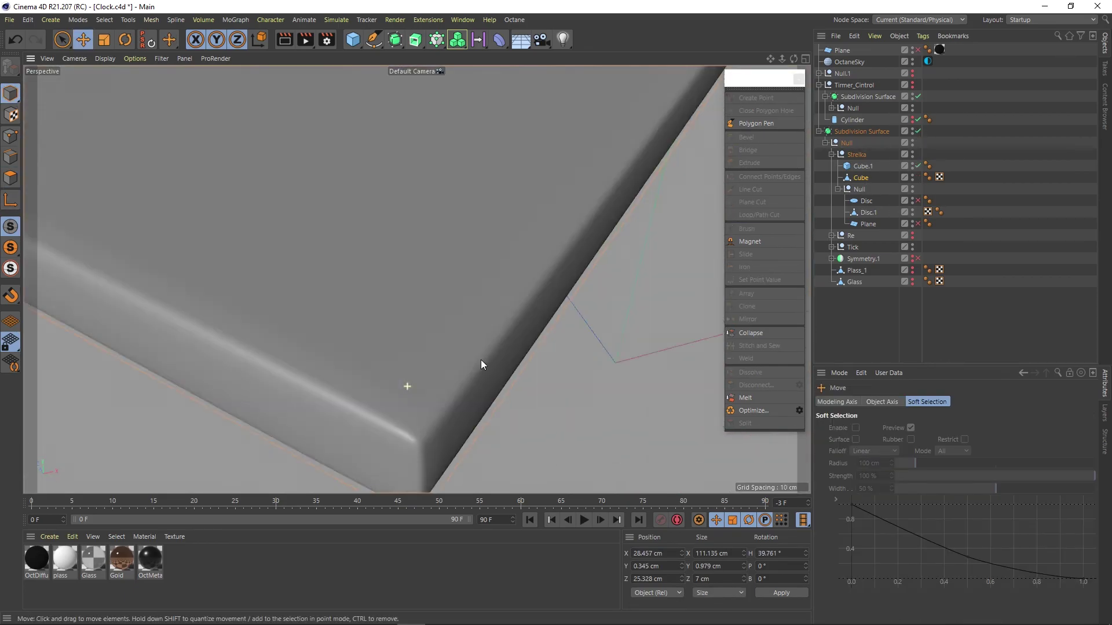
pyautogui.moveTo(480, 360)
pyautogui.keyDown('alt'); pyautogui.mouseDown()
pyautogui.moveTo(314, 336)
pyautogui.moveTo(443, 328)
pyautogui.moveTo(419, 477)
pyautogui.moveTo(489, 378)
pyautogui.moveTo(412, 399)
pyautogui.moveTo(489, 396)
pyautogui.mouseUp(); pyautogui.keyUp('alt')
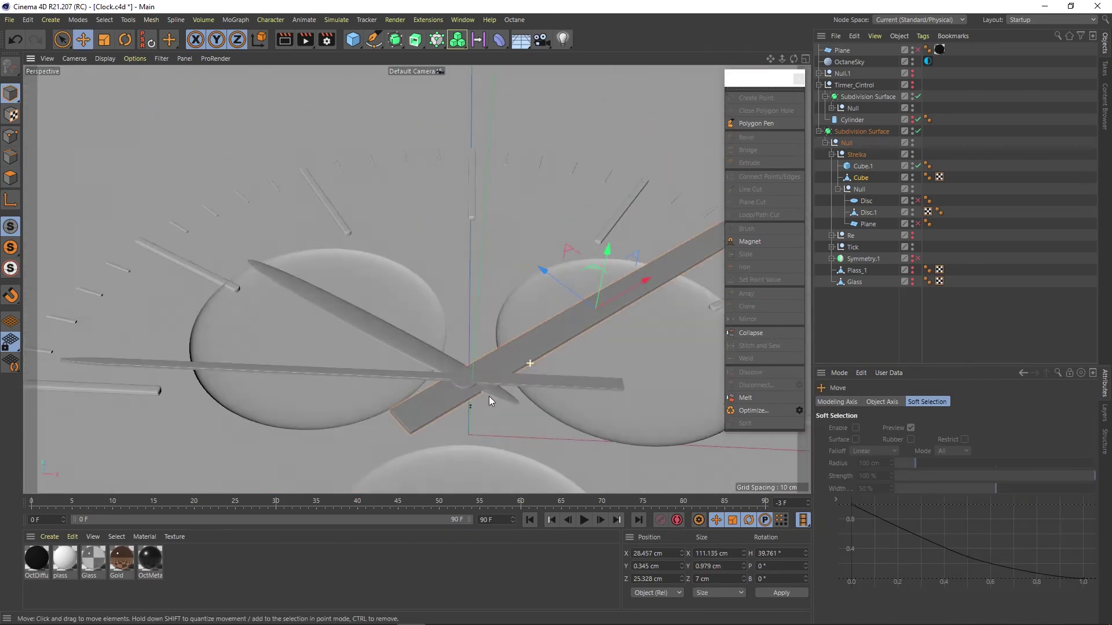
pyautogui.press('F2')
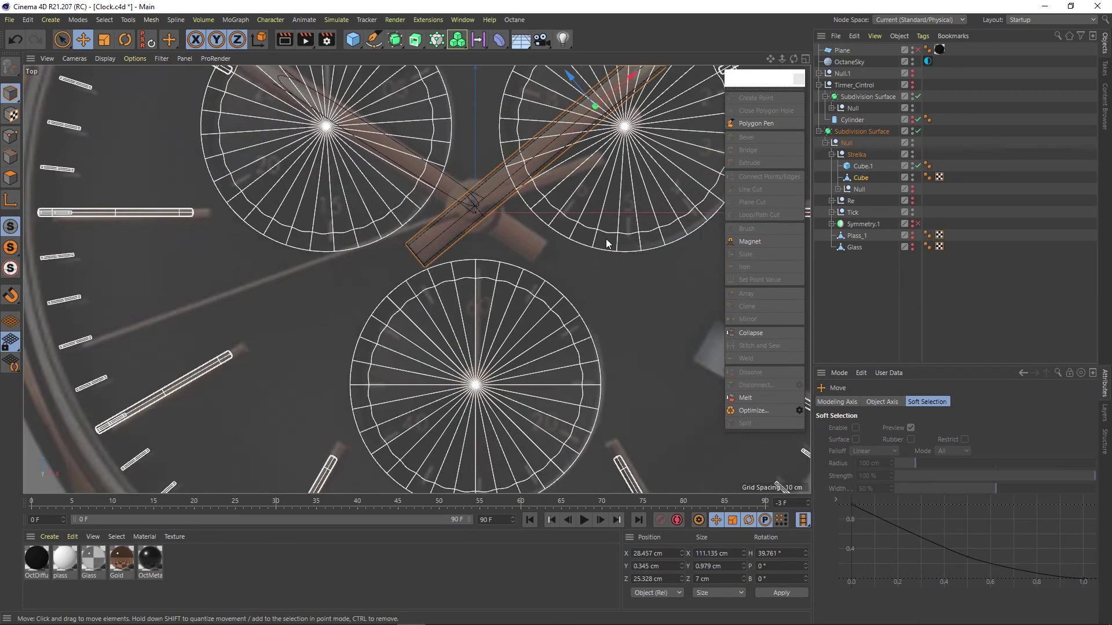
pyautogui.scroll(3, 606, 238)
pyautogui.scroll(3, 554, 280)
pyautogui.scroll(-3, 430, 311)
pyautogui.moveTo(278, 364); pyautogui.dragTo(435, 313)
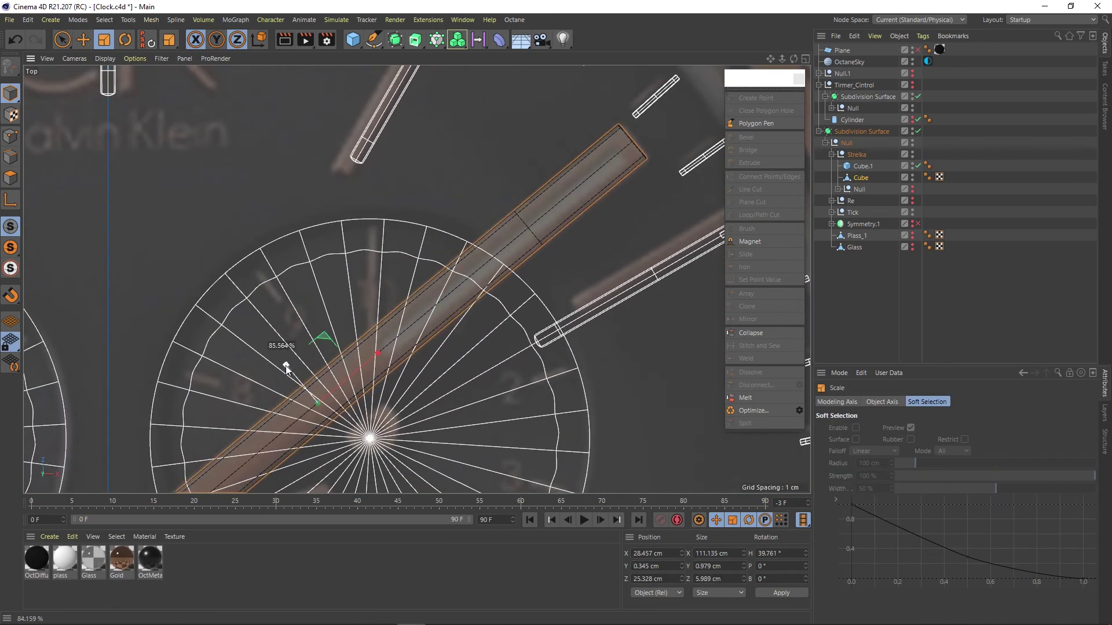
# - Bevel the second hand and select the polygons along its top face
pyautogui.press('k')
pyautogui.press('l')
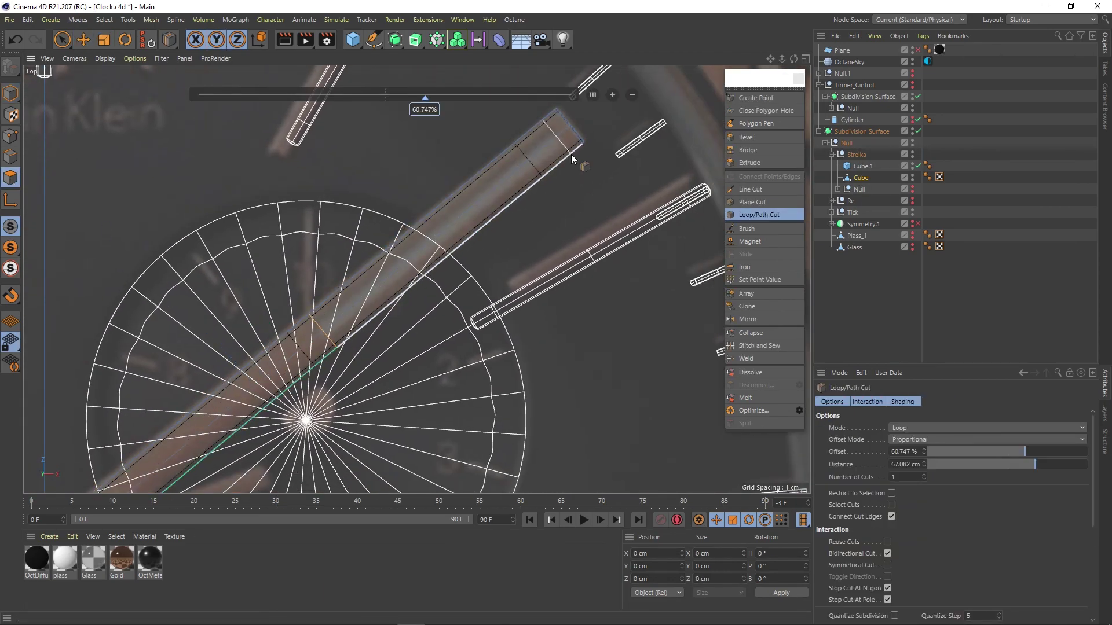
pyautogui.scroll(2, 565, 191)
pyautogui.scroll(3, 561, 222)
pyautogui.rightClick(551, 234)
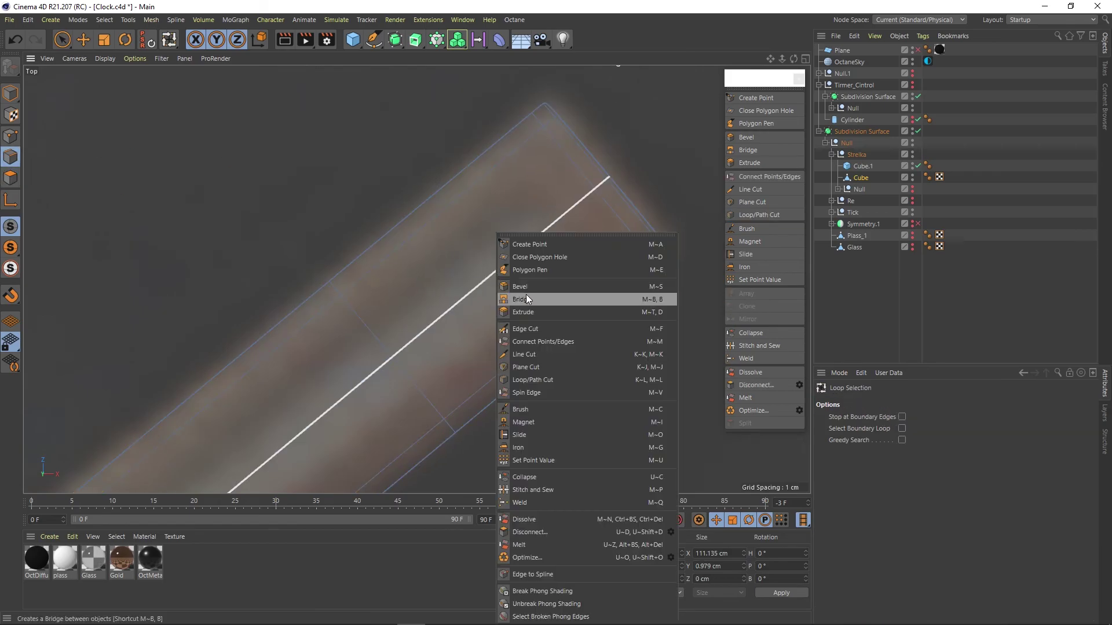
pyautogui.click(579, 293)
pyautogui.click(532, 293)
pyautogui.press('F1')
# - Orbit to the clock hand's top view, then cancel a trial loop cut and return to four viewports
pyautogui.press('e')
pyautogui.keyDown('alt'); pyautogui.moveTo(402, 339); pyautogui.dragTo(425, 343); pyautogui.keyUp('alt')
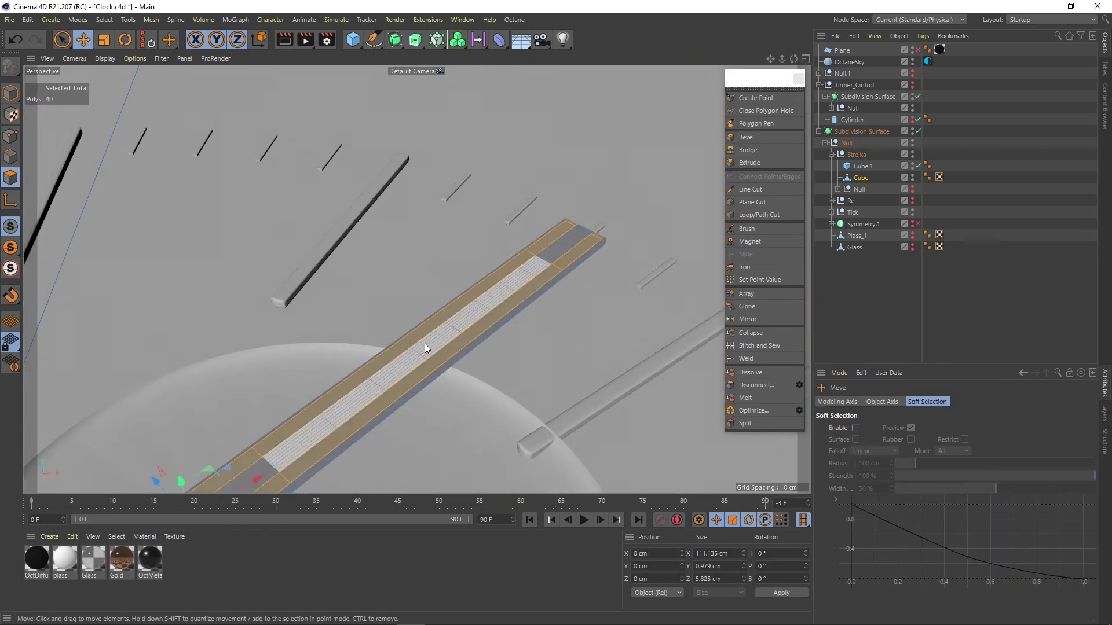
pyautogui.middleClick(658, 207)
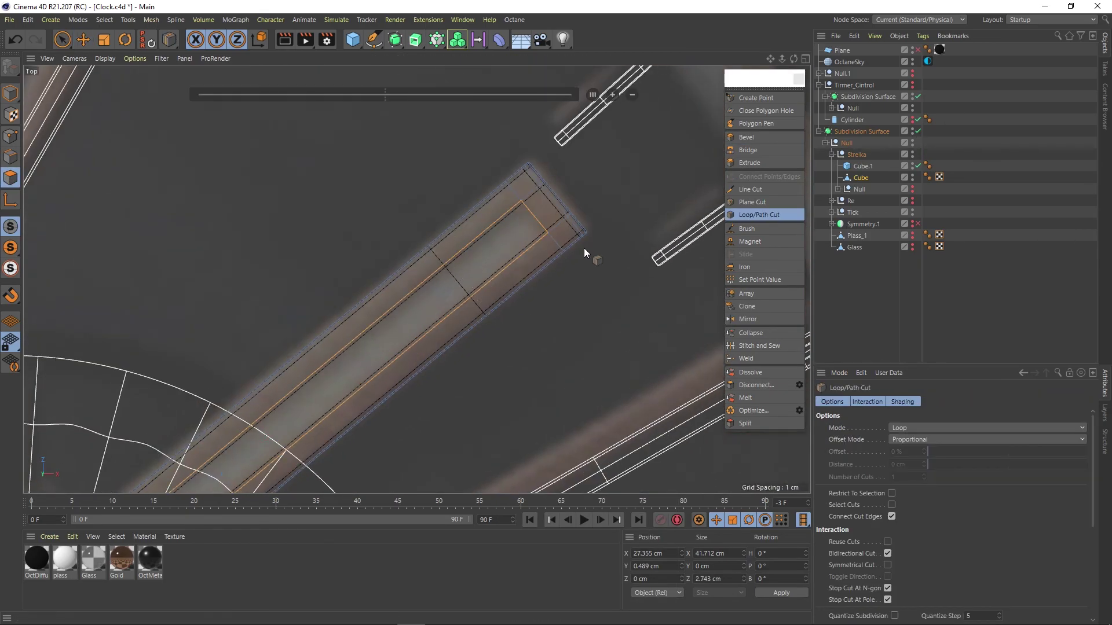
pyautogui.click(758, 215)
pyautogui.scroll(3, 526, 236)
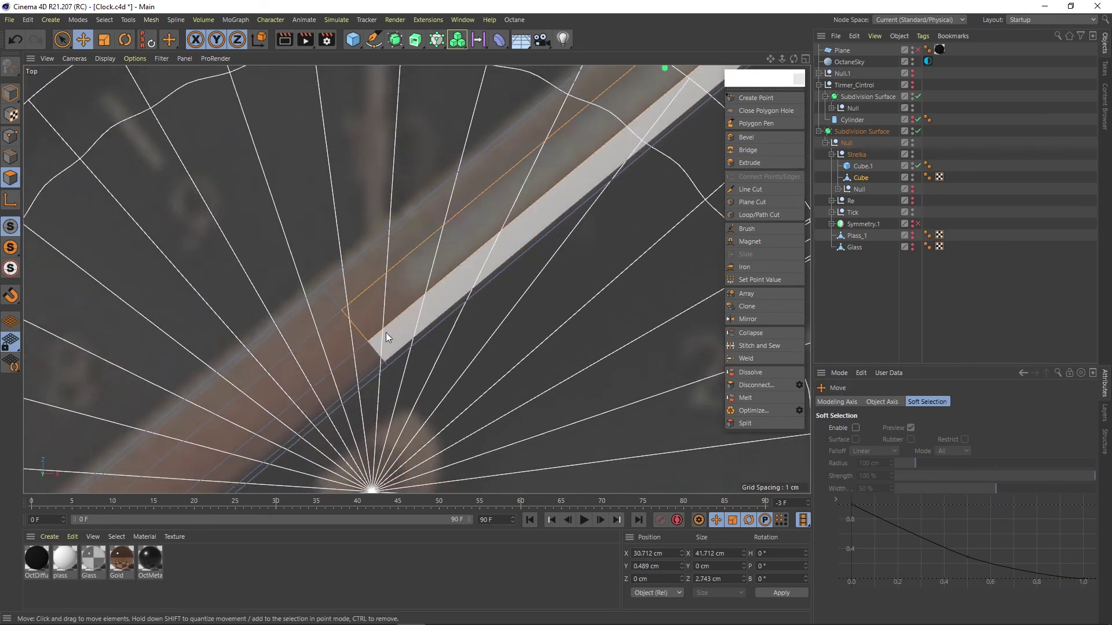
pyautogui.scroll(2, 386, 333)
pyautogui.press('e')
pyautogui.scroll(-5, 481, 278)
pyautogui.middleClick(411, 325)
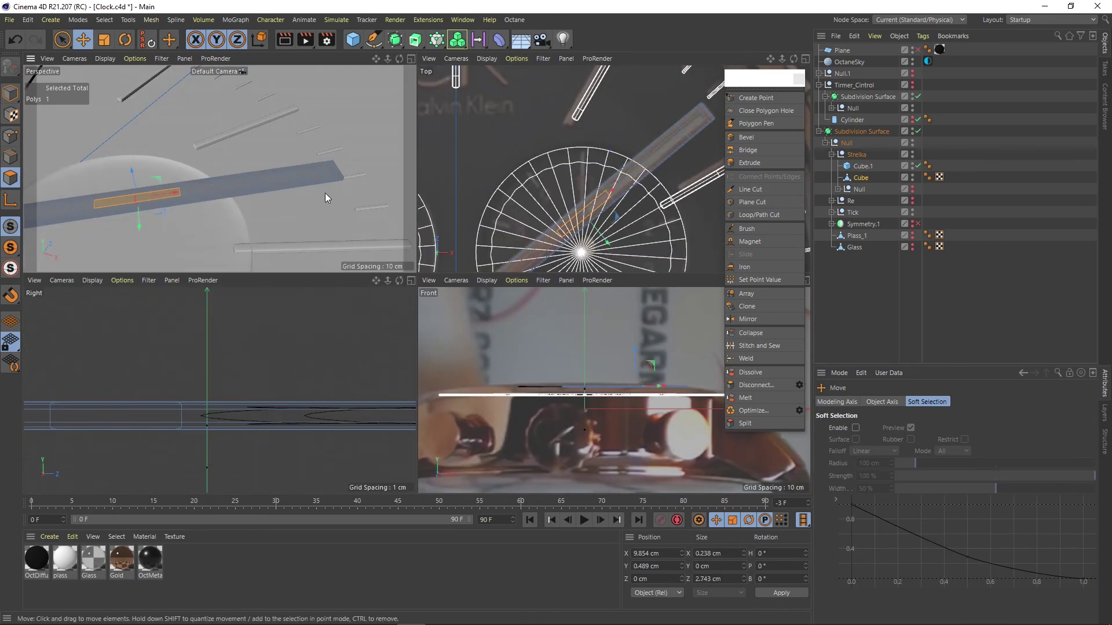
# - Select a strip of three polygons along the top of the hand
pyautogui.click(918, 131)
pyautogui.scroll(3, 237, 158)
pyautogui.keyDown('shift'); pyautogui.click(283, 206); pyautogui.keyUp('shift')
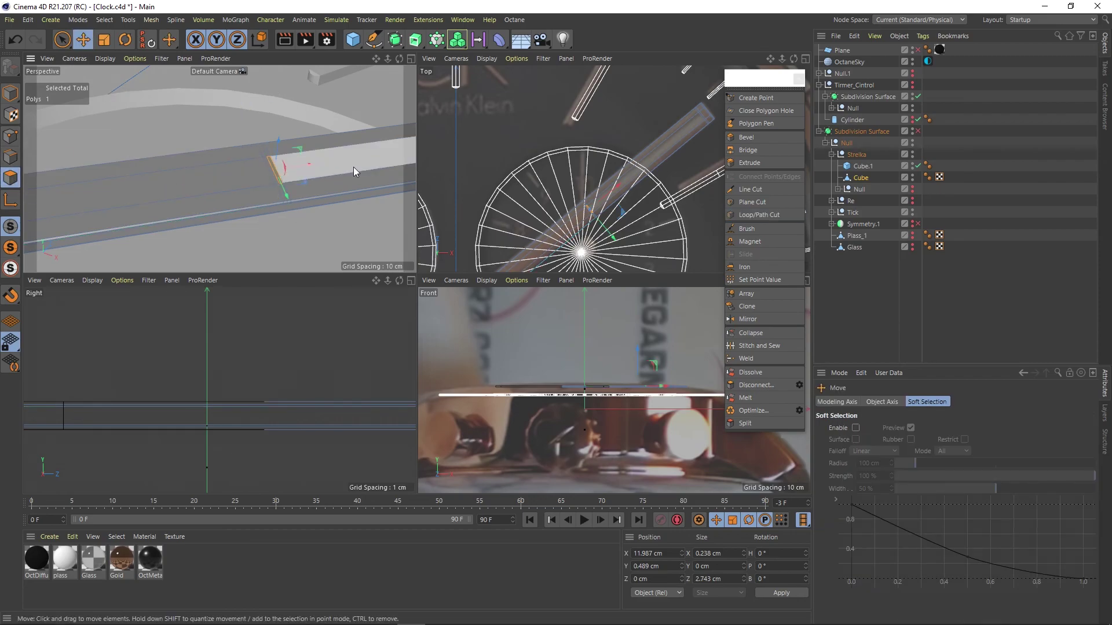
pyautogui.click(917, 131)
pyautogui.scroll(3, 329, 148)
pyautogui.keyDown('shift'); pyautogui.click(370, 186); pyautogui.keyUp('shift')
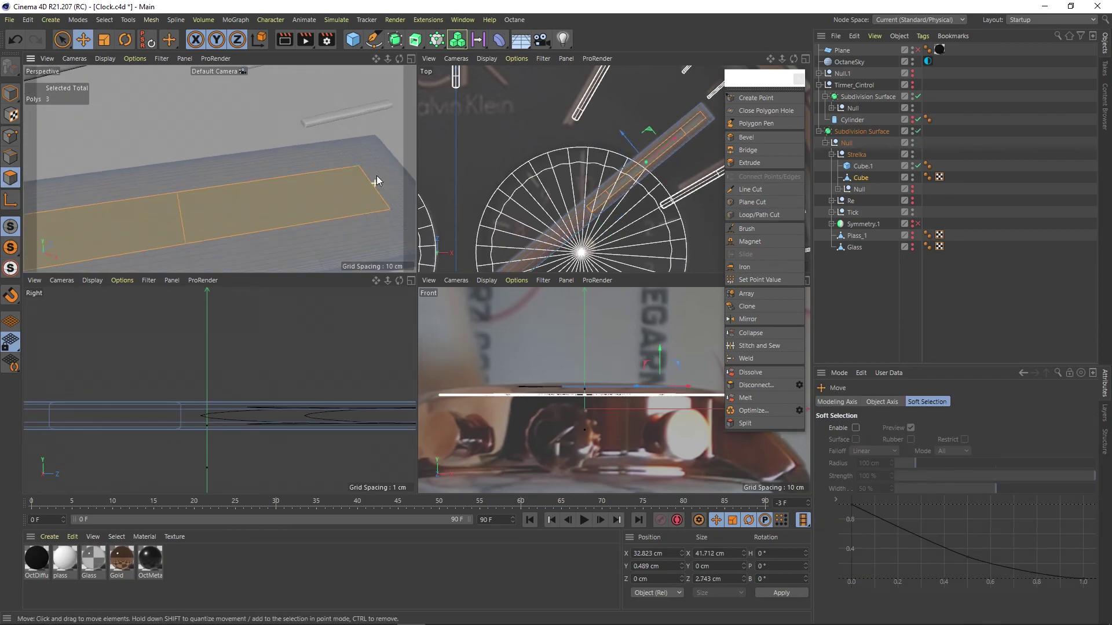
pyautogui.scroll(3, 376, 176)
pyautogui.scroll(-4, 180, 201)
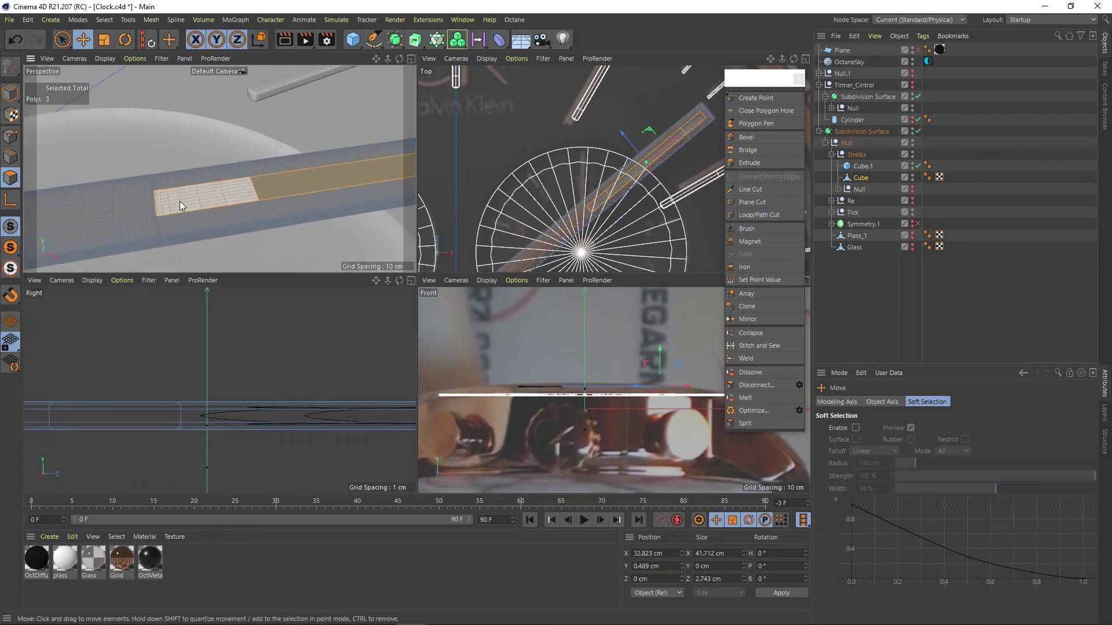
pyautogui.middleClick(238, 185)
pyautogui.scroll(3, 294, 348)
# - Inset the top strip with Extrude Inner and move it down into a recess
pyautogui.press('i')
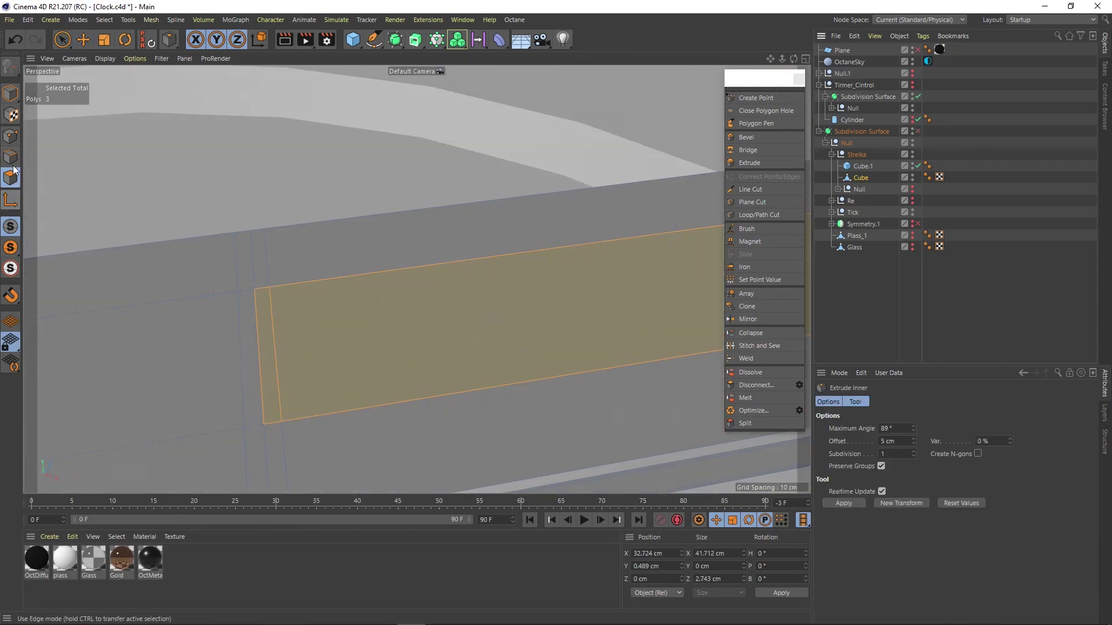
pyautogui.rightClick(256, 239)
pyautogui.click(322, 516)
pyautogui.press('e')
pyautogui.middleClick(296, 287)
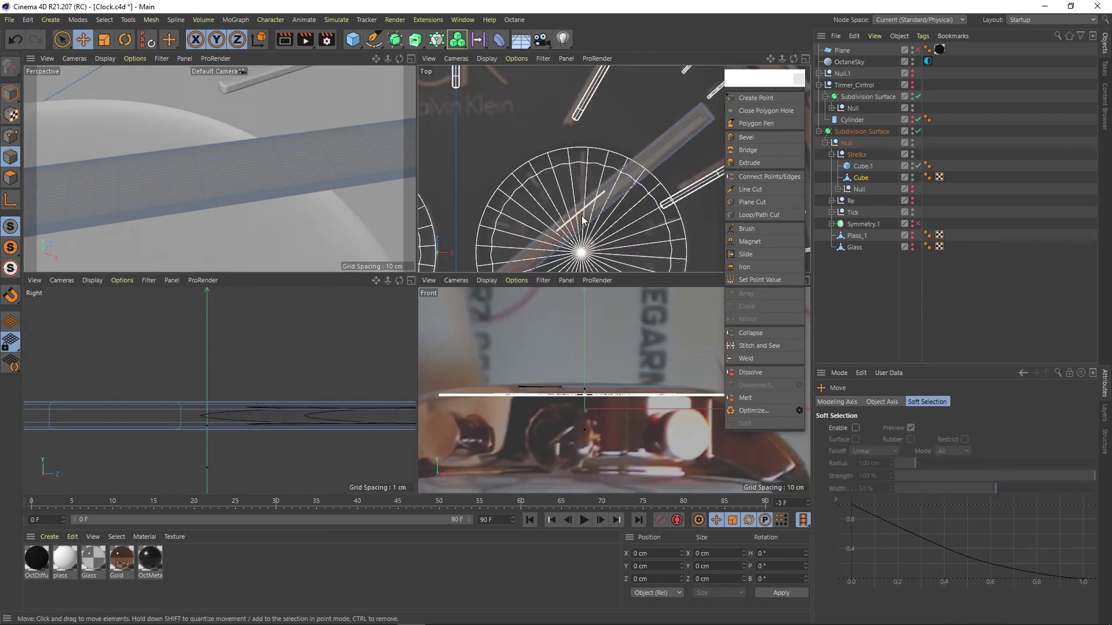
pyautogui.middleClick(283, 202)
pyautogui.keyDown('alt'); pyautogui.moveTo(574, 214); pyautogui.dragTo(441, 168); pyautogui.keyUp('alt')
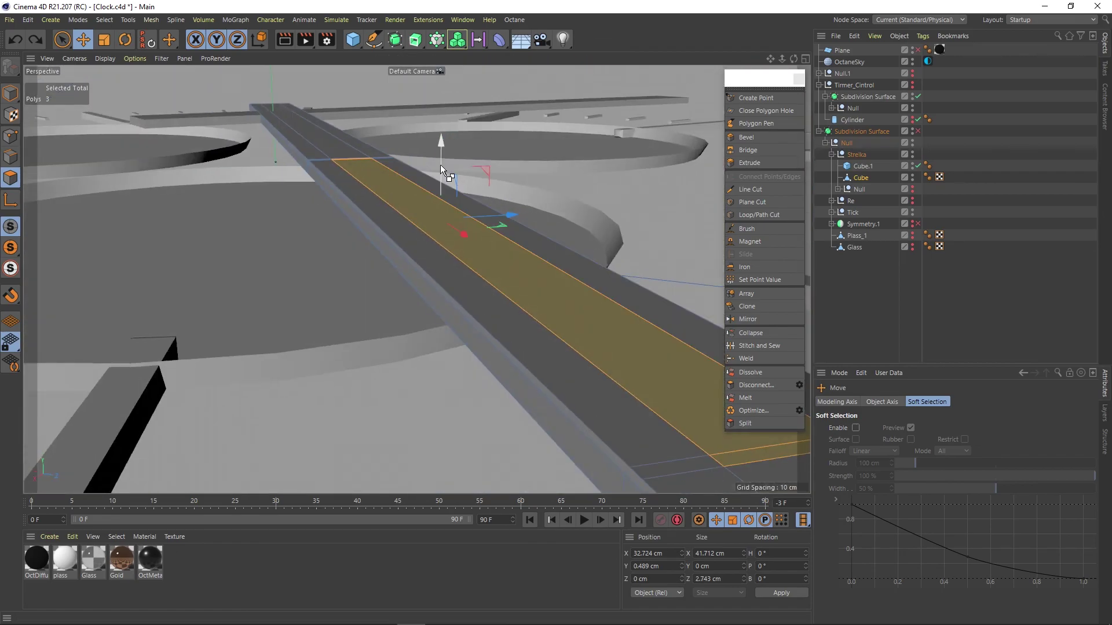
pyautogui.press('q')
pyautogui.press('s')
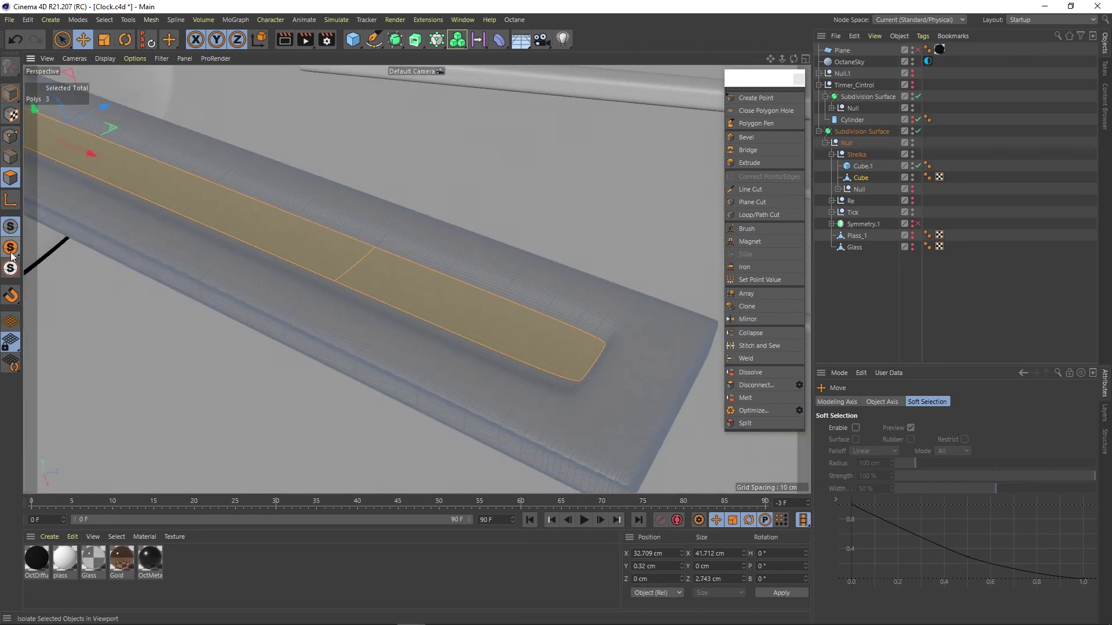
pyautogui.press('q')
# - Add a loop cut near the end of the recess
pyautogui.press('k')
pyautogui.press('l')
pyautogui.moveTo(453, 289)
pyautogui.keyDown('alt'); pyautogui.mouseDown()
pyautogui.moveTo(626, 349)
pyautogui.moveTo(523, 316)
pyautogui.moveTo(606, 343)
pyautogui.moveTo(547, 196)
pyautogui.moveTo(548, 226)
pyautogui.moveTo(596, 204)
pyautogui.moveTo(562, 186)
pyautogui.moveTo(561, 174)
pyautogui.moveTo(447, 278)
pyautogui.moveTo(330, 333)
pyautogui.moveTo(290, 300)
pyautogui.moveTo(431, 221)
pyautogui.moveTo(318, 290)
pyautogui.moveTo(683, 165)
pyautogui.moveTo(585, 216)
pyautogui.moveTo(522, 359)
pyautogui.mouseUp(); pyautogui.keyUp('alt')
pyautogui.click(533, 193)
pyautogui.scroll(5, 490, 242)
# - Switch to edge loop selection and preview the new cut with subdivision smoothing
pyautogui.press('u')
pyautogui.press('l')
pyautogui.scroll(3, 384, 284)
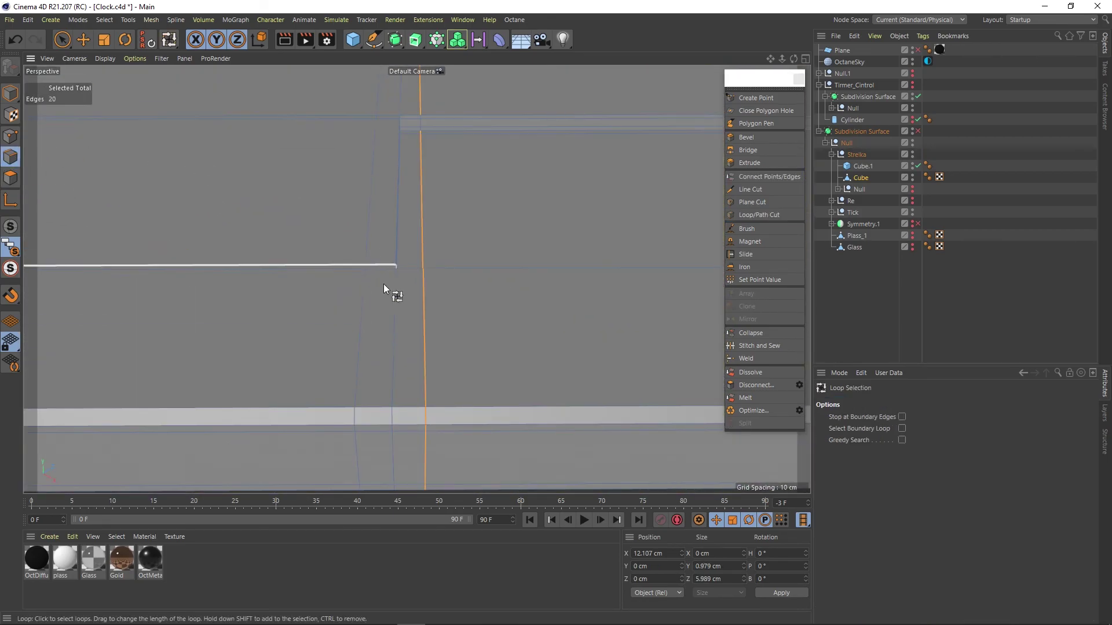
pyautogui.scroll(-5, 475, 224)
pyautogui.moveTo(475, 223)
pyautogui.keyDown('alt'); pyautogui.mouseDown()
pyautogui.moveTo(414, 210)
pyautogui.moveTo(450, 270)
pyautogui.mouseUp(); pyautogui.keyUp('alt')
pyautogui.press('e')
pyautogui.scroll(5, 450, 270)
pyautogui.press('q')
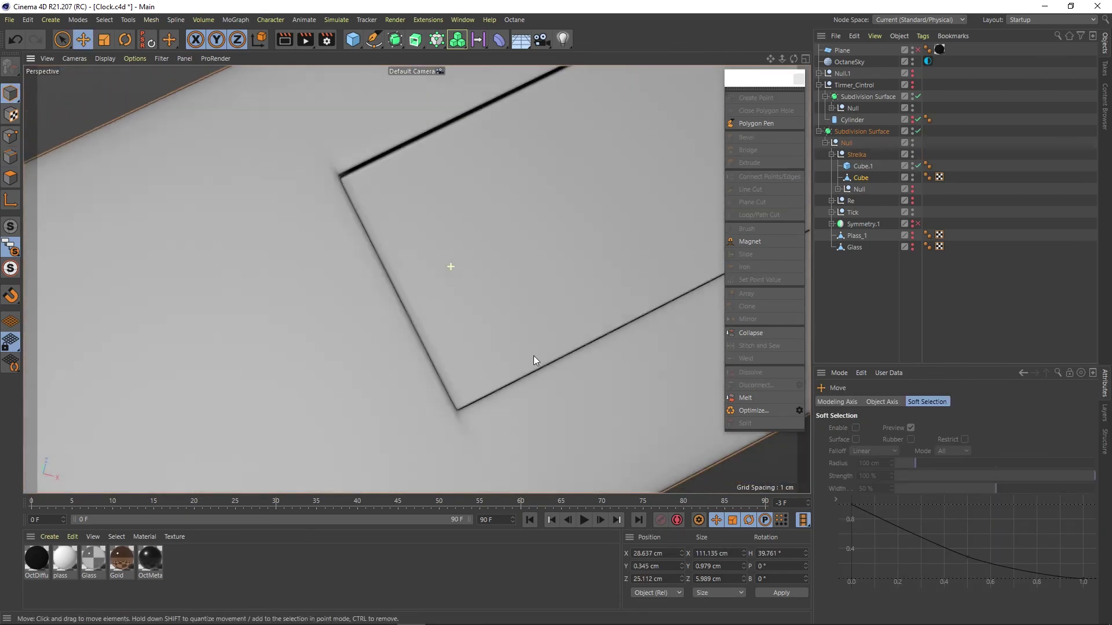
pyautogui.scroll(-4, 533, 356)
pyautogui.keyDown('alt'); pyautogui.moveTo(533, 355); pyautogui.dragTo(112, 99); pyautogui.keyUp('alt')
pyautogui.scroll(5, 347, 310)
pyautogui.click(918, 131)
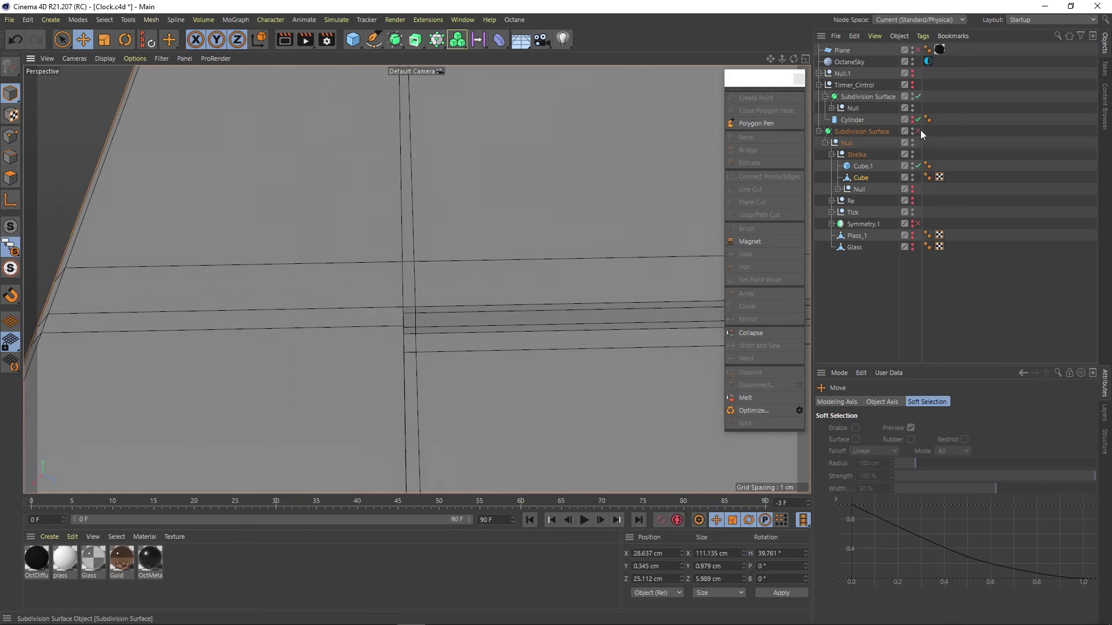
# - Add another loop cut beside the recess edge
pyautogui.press('k')
pyautogui.press('l')
pyautogui.keyDown('alt'); pyautogui.moveTo(390, 315); pyautogui.dragTo(399, 312); pyautogui.keyUp('alt')
pyautogui.scroll(-3, 400, 311)
pyautogui.click(918, 131)
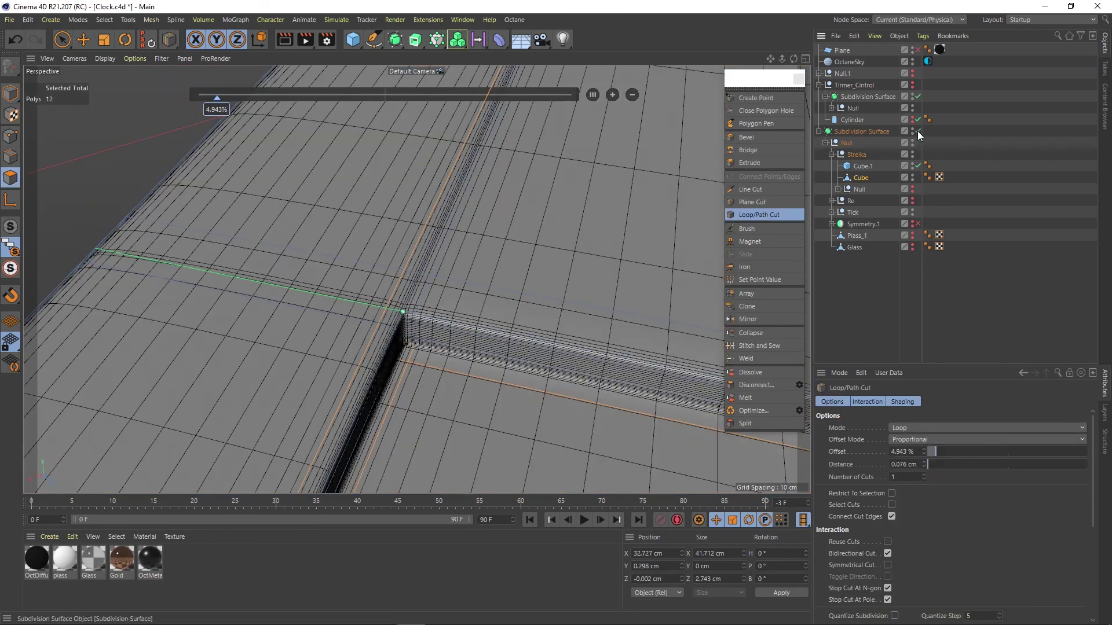
pyautogui.scroll(5, 284, 258)
# - Inspect the recess corner with subdivision smoothing toggled off and back on
pyautogui.moveTo(284, 258)
pyautogui.keyDown('alt'); pyautogui.mouseDown()
pyautogui.moveTo(64, 195)
pyautogui.moveTo(297, 284)
pyautogui.mouseUp(); pyautogui.keyUp('alt')
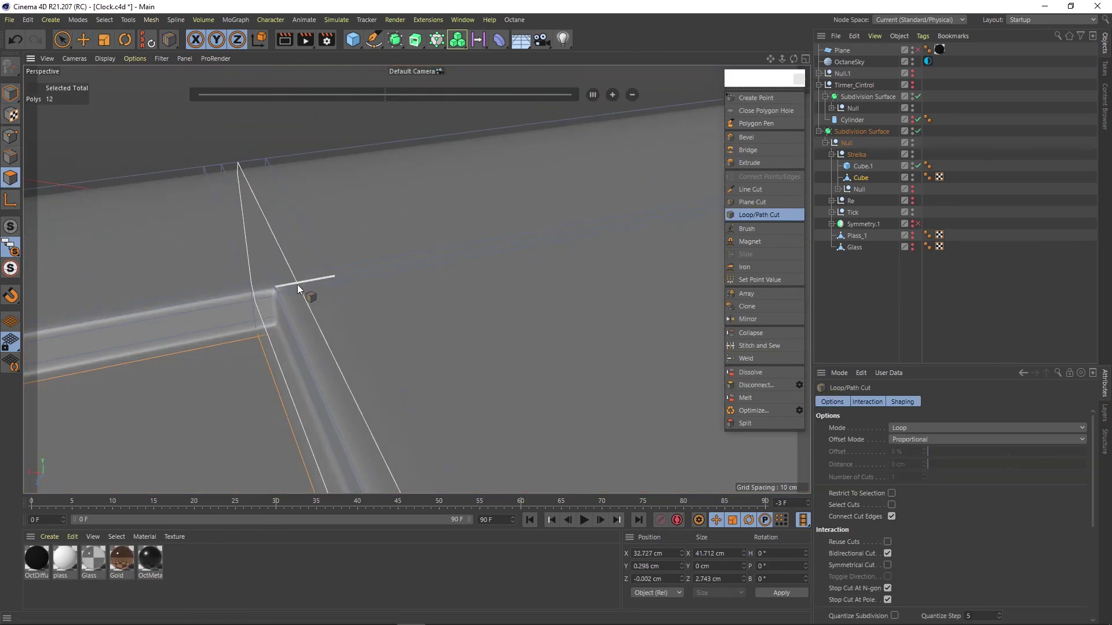
pyautogui.scroll(3, 298, 284)
pyautogui.scroll(-3, 449, 220)
pyautogui.press('q')
pyautogui.moveTo(448, 220)
pyautogui.keyDown('alt'); pyautogui.mouseDown()
pyautogui.moveTo(464, 232)
pyautogui.moveTo(499, 359)
pyautogui.moveTo(496, 408)
pyautogui.mouseUp(); pyautogui.keyUp('alt')
pyautogui.scroll(3, 451, 379)
pyautogui.press('e')
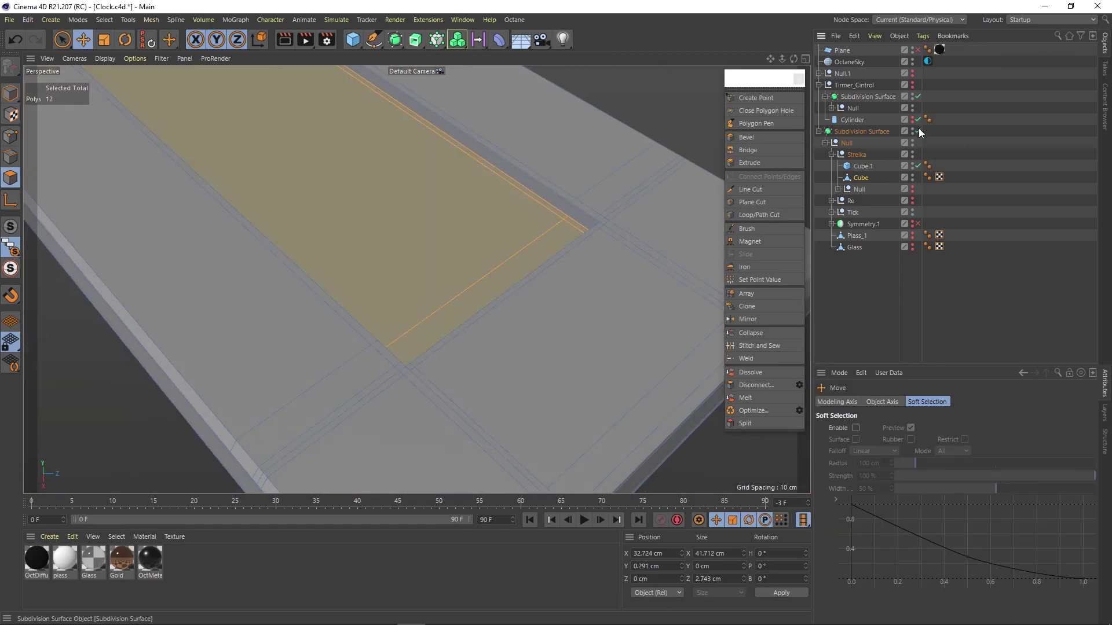
pyautogui.click(918, 132)
pyautogui.keyDown('alt'); pyautogui.moveTo(278, 179); pyautogui.dragTo(359, 283); pyautogui.keyUp('alt')
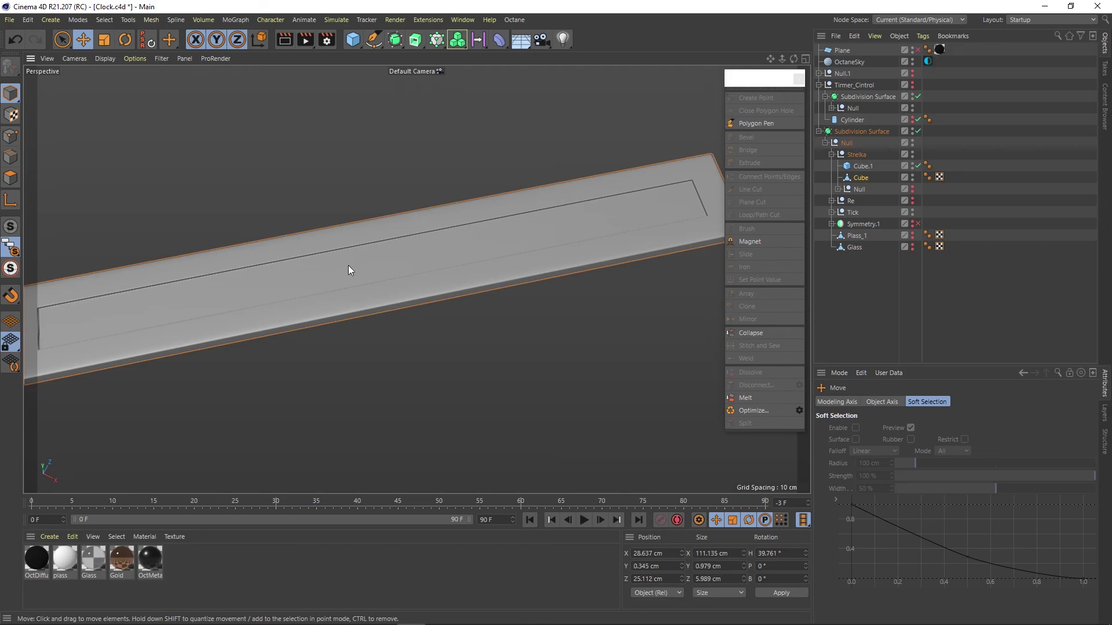
pyautogui.scroll(-3, 348, 265)
# - Check the tightened hand in the four-viewport, top and side views, ending in perspective
pyautogui.press('F5')
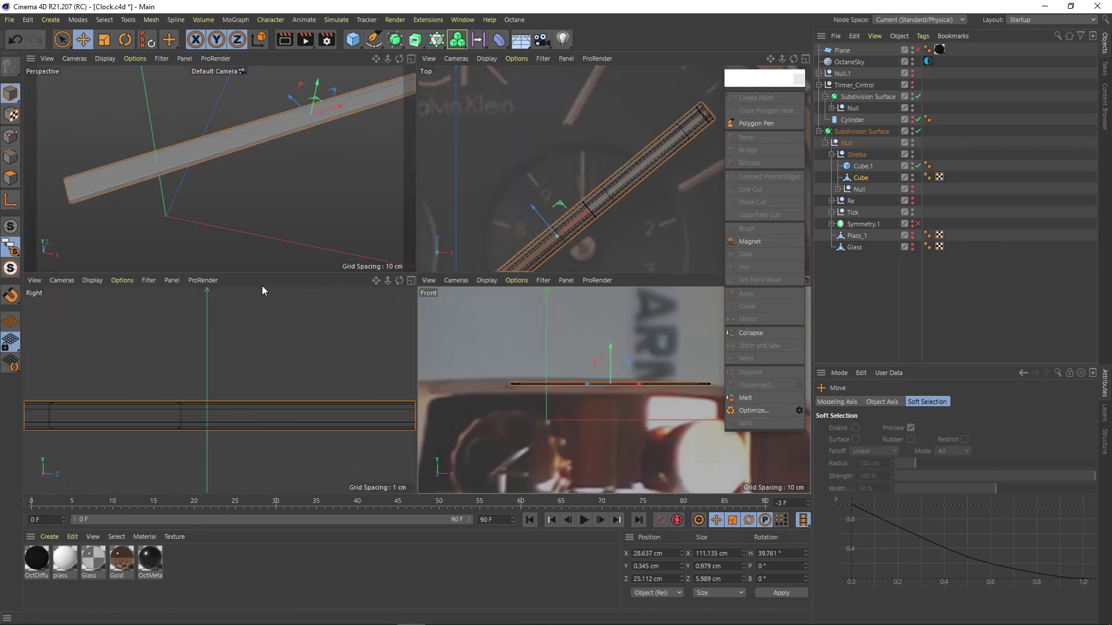
pyautogui.middleClick(571, 241)
pyautogui.middleClick(296, 391)
pyautogui.middleClick(297, 390)
pyautogui.scroll(3, 297, 385)
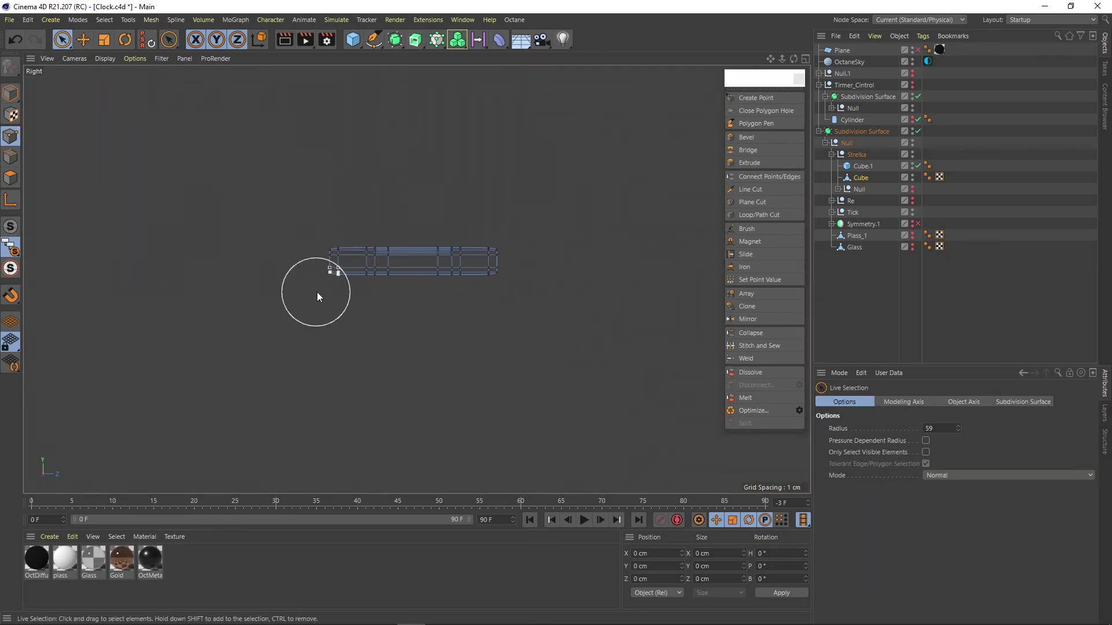
pyautogui.press('F1')
# - Duplicate the hand bar, then undo a trial rotation of Cube.1
pyautogui.scroll(-2, 505, 175)
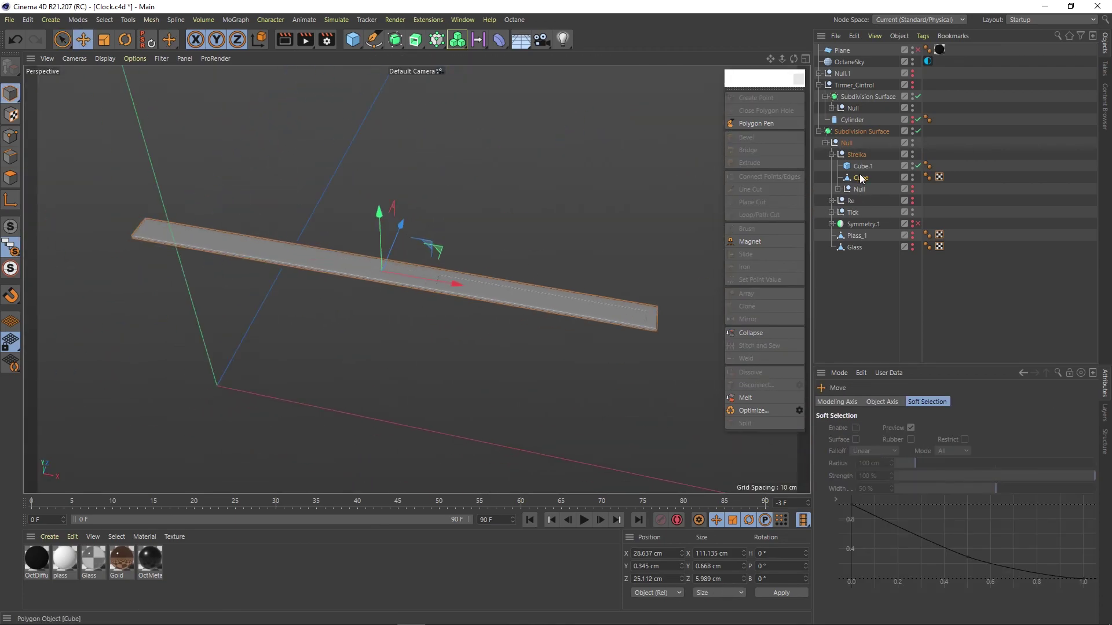
pyautogui.keyDown('ctrl'); pyautogui.moveTo(860, 174); pyautogui.dragTo(854, 168); pyautogui.keyUp('ctrl')
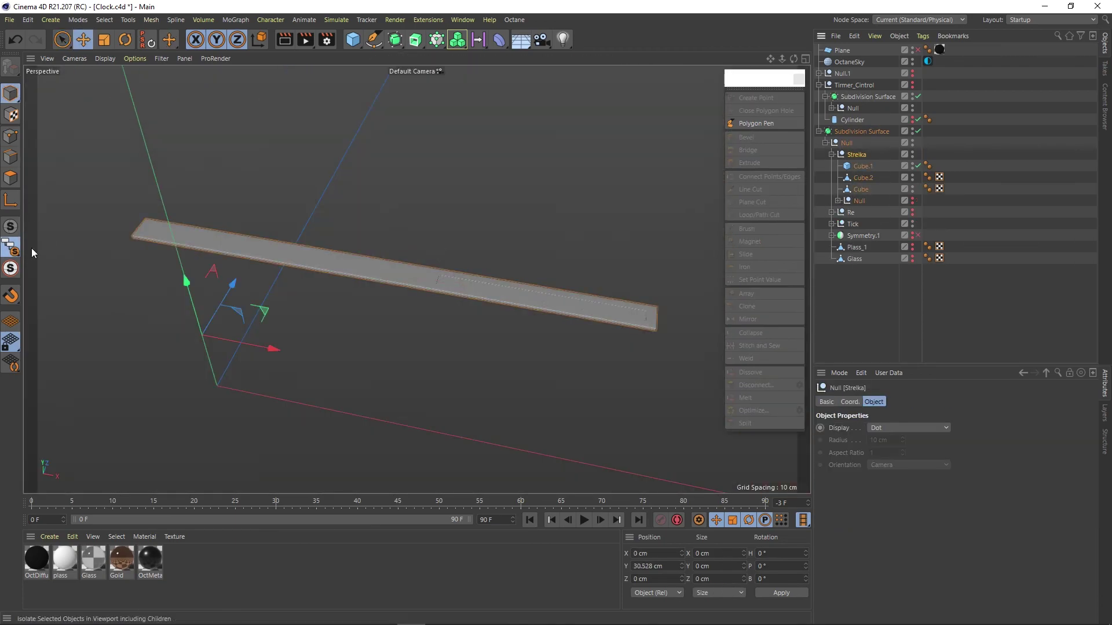
pyautogui.click(863, 166)
pyautogui.press('r')
pyautogui.moveTo(301, 272); pyautogui.dragTo(249, 301)
pyautogui.doubleClick(770, 555)
pyautogui.hotkey('ctrl', 'z')
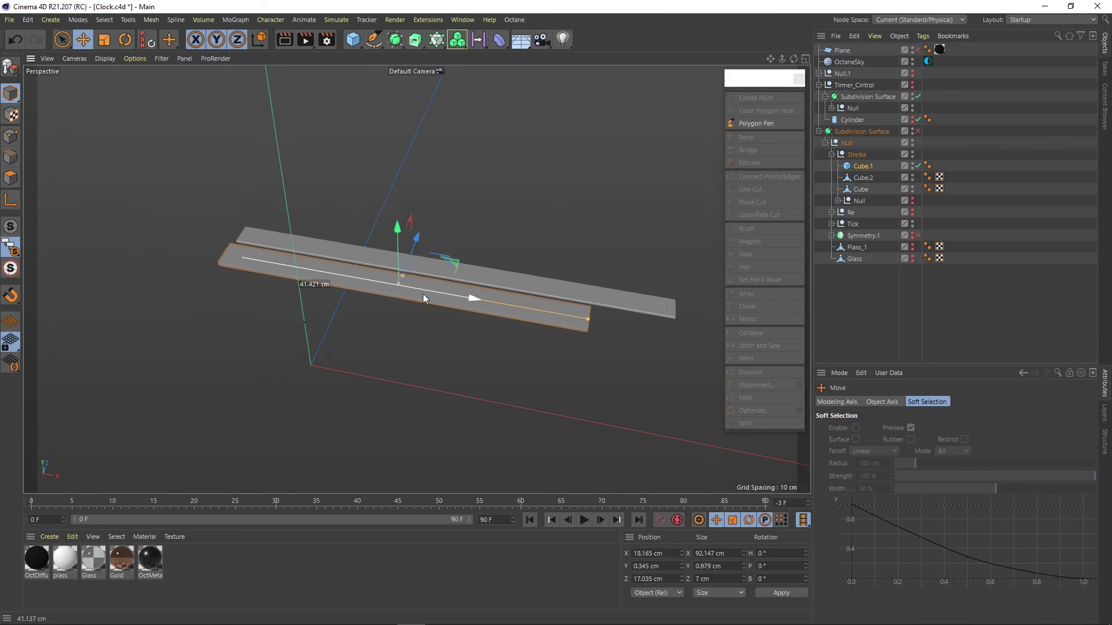
# - Move Cube.2 down below the other bars and paint-select its right-end points
pyautogui.keyDown('alt'); pyautogui.moveTo(423, 293); pyautogui.dragTo(485, 262); pyautogui.keyUp('alt')
pyautogui.press('e')
pyautogui.click(862, 180)
pyautogui.moveTo(378, 212); pyautogui.dragTo(378, 266)
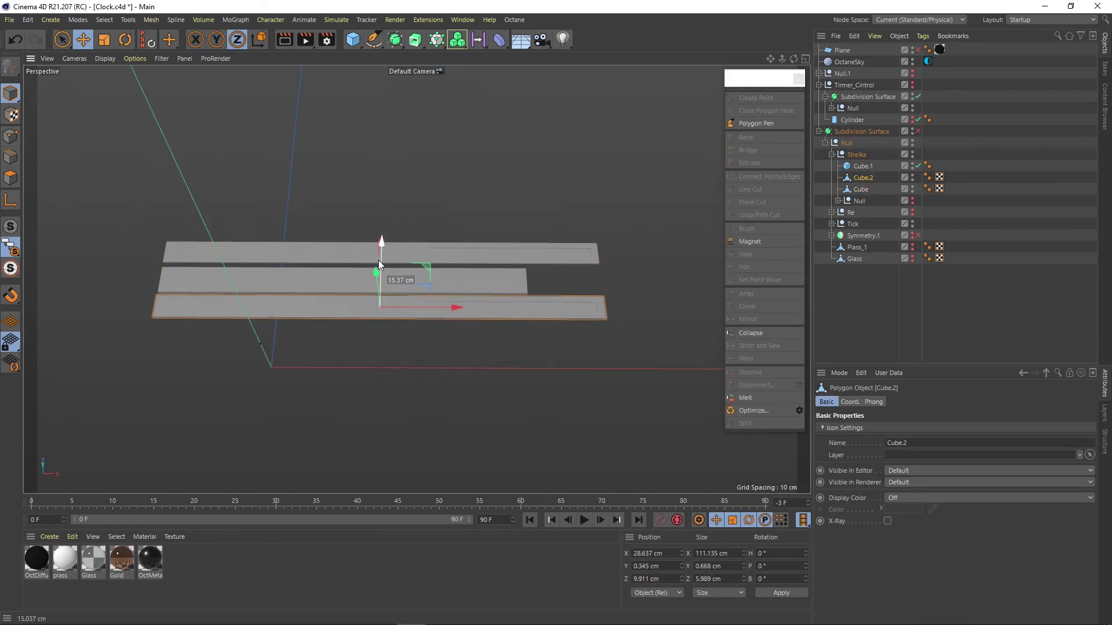
pyautogui.click(10, 136)
pyautogui.click(62, 40)
pyautogui.keyDown('shift'); pyautogui.click(596, 313); pyautogui.keyUp('shift')
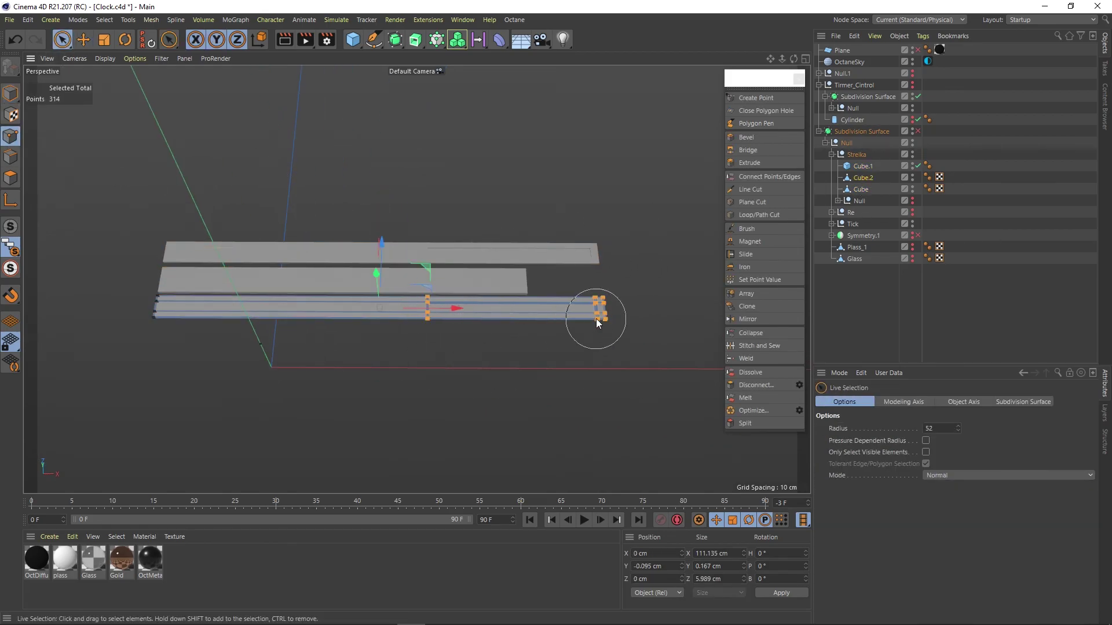
# - Delete the extra Cube.1 bar
pyautogui.press('F2')
pyautogui.click(11, 93)
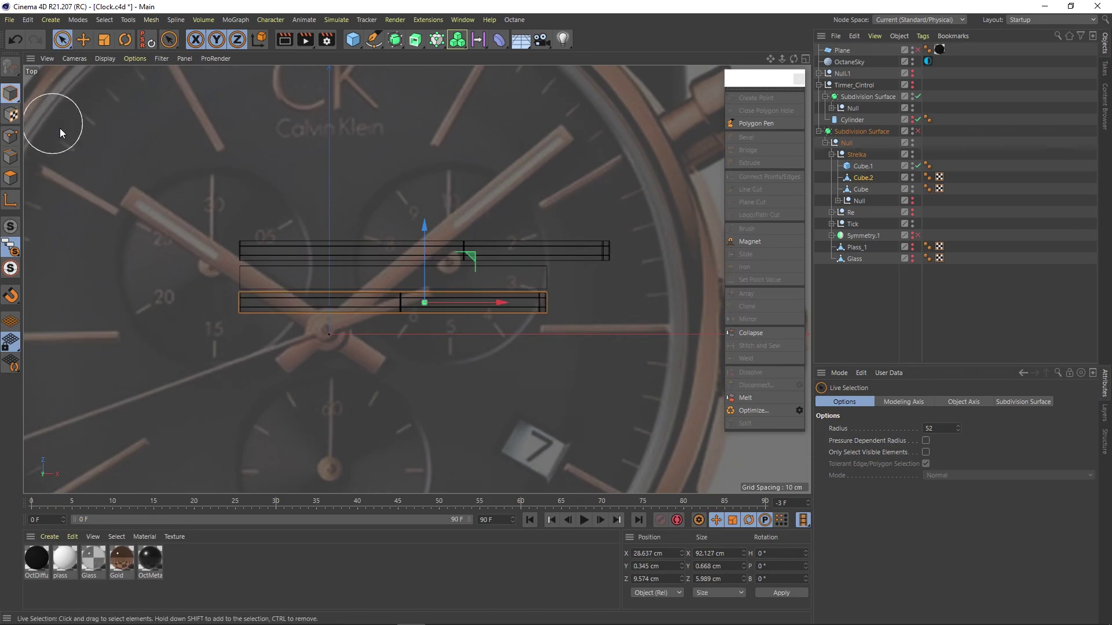
pyautogui.press('F1')
pyautogui.press('e')
pyautogui.click(863, 169)
pyautogui.press('Delete')
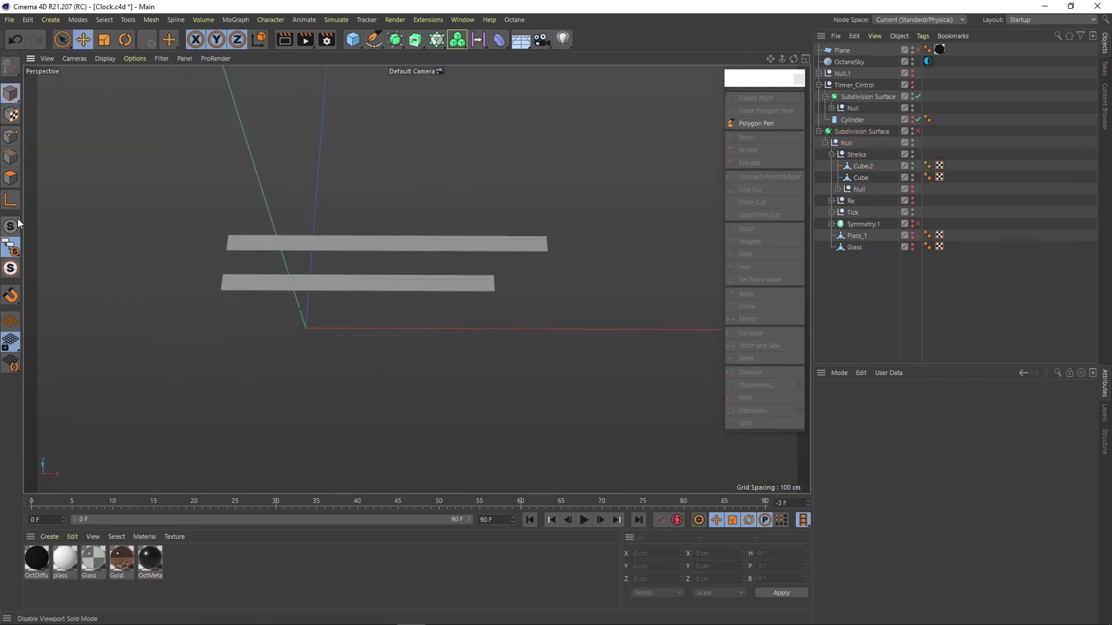
# - Select the lower bar Cube.2 and the upper bar Cube from oblique and top views
pyautogui.keyDown('alt'); pyautogui.moveTo(405, 232); pyautogui.dragTo(366, 199); pyautogui.keyUp('alt')
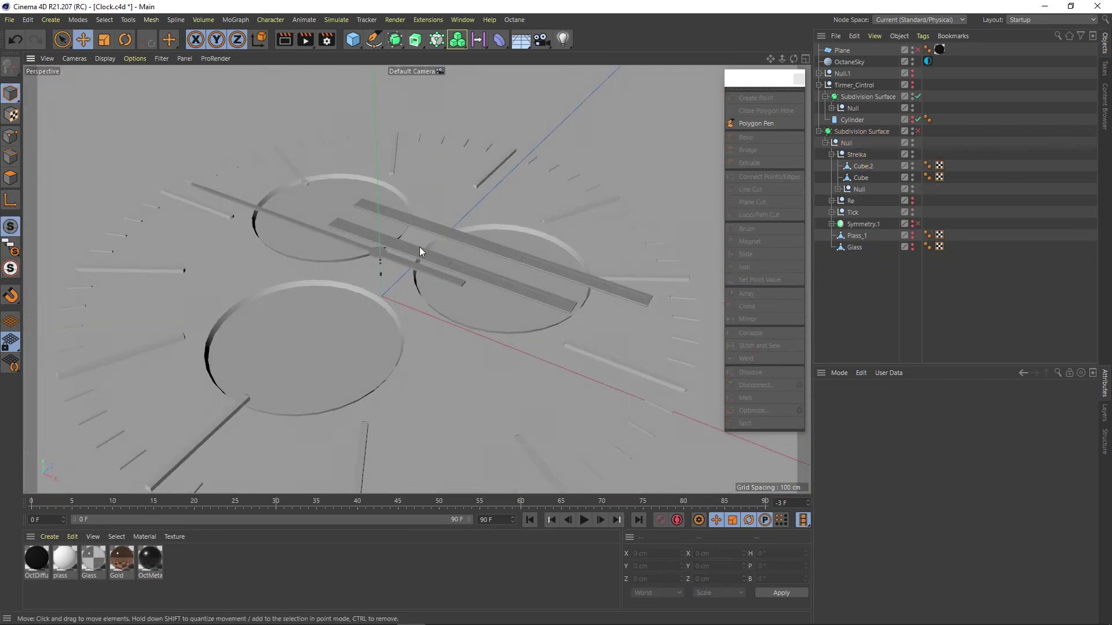
pyautogui.click(405, 238)
pyautogui.keyDown('alt'); pyautogui.moveTo(394, 247); pyautogui.dragTo(479, 255); pyautogui.keyUp('alt')
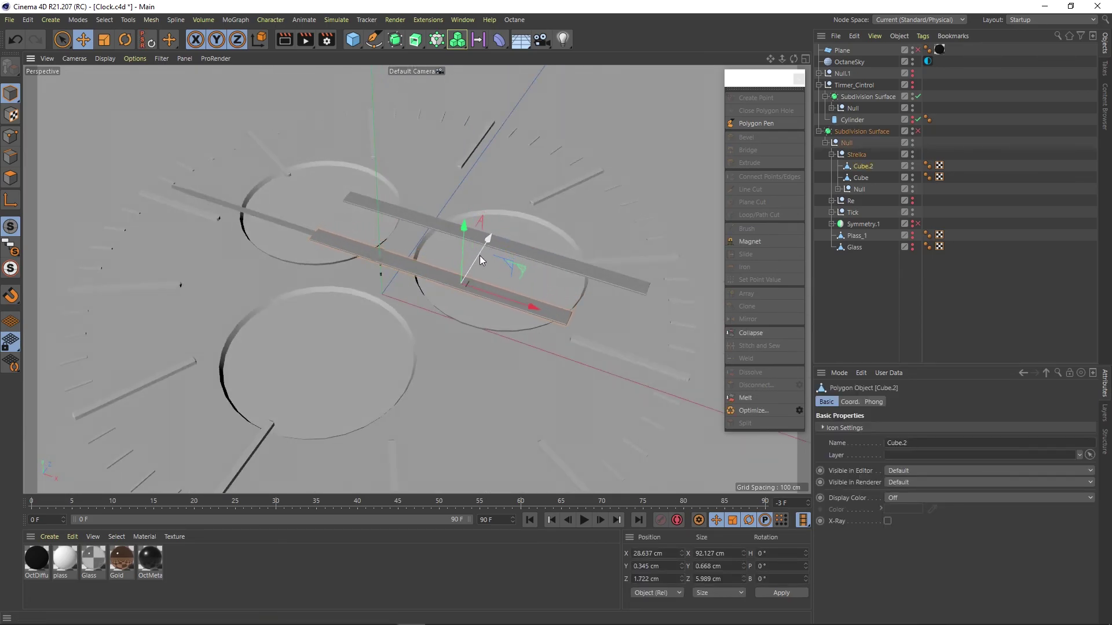
pyautogui.middleClick(481, 255)
pyautogui.click(499, 255)
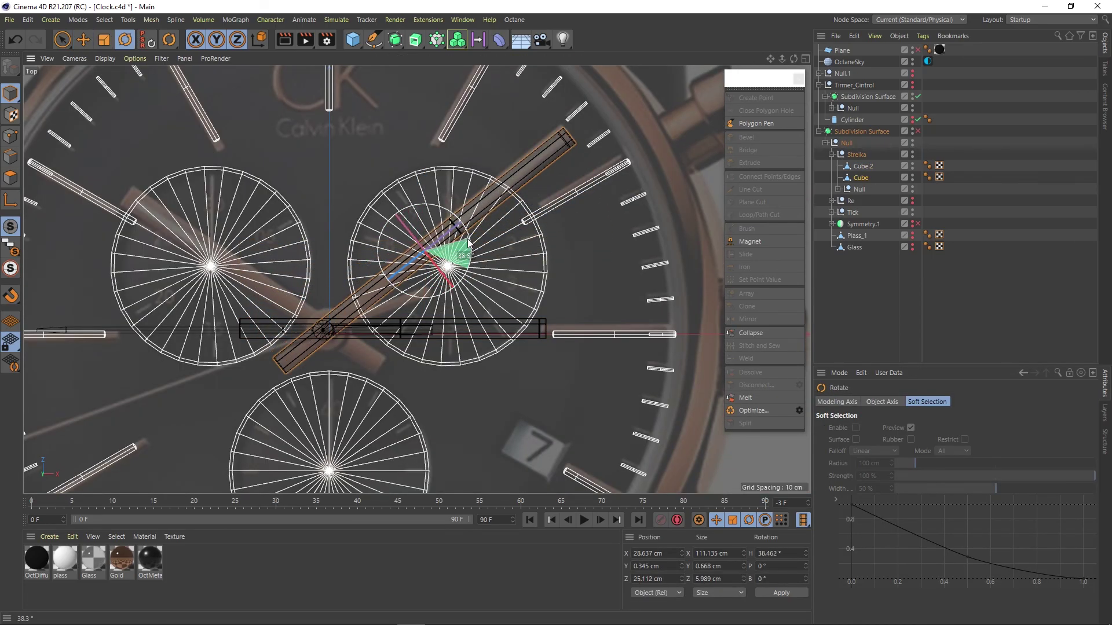
# - Rotate the long hand to about 146° heading and check it in perspective
pyautogui.click(463, 325)
pyautogui.moveTo(346, 291); pyautogui.dragTo(324, 348)
pyautogui.press('e')
pyautogui.moveTo(357, 334); pyautogui.dragTo(447, 337)
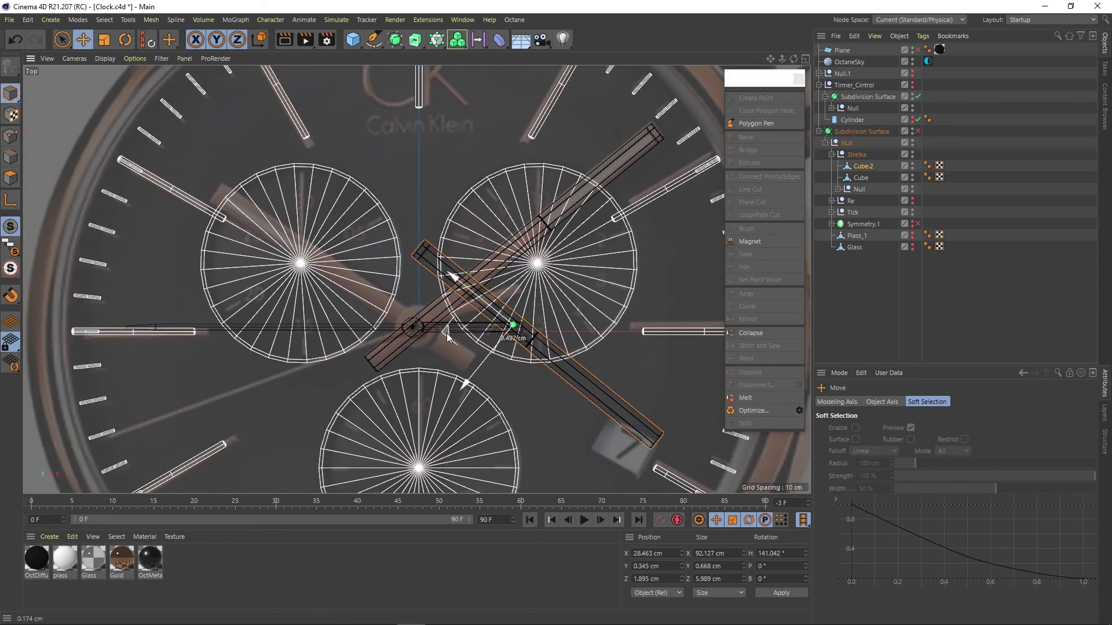
pyautogui.press('F1')
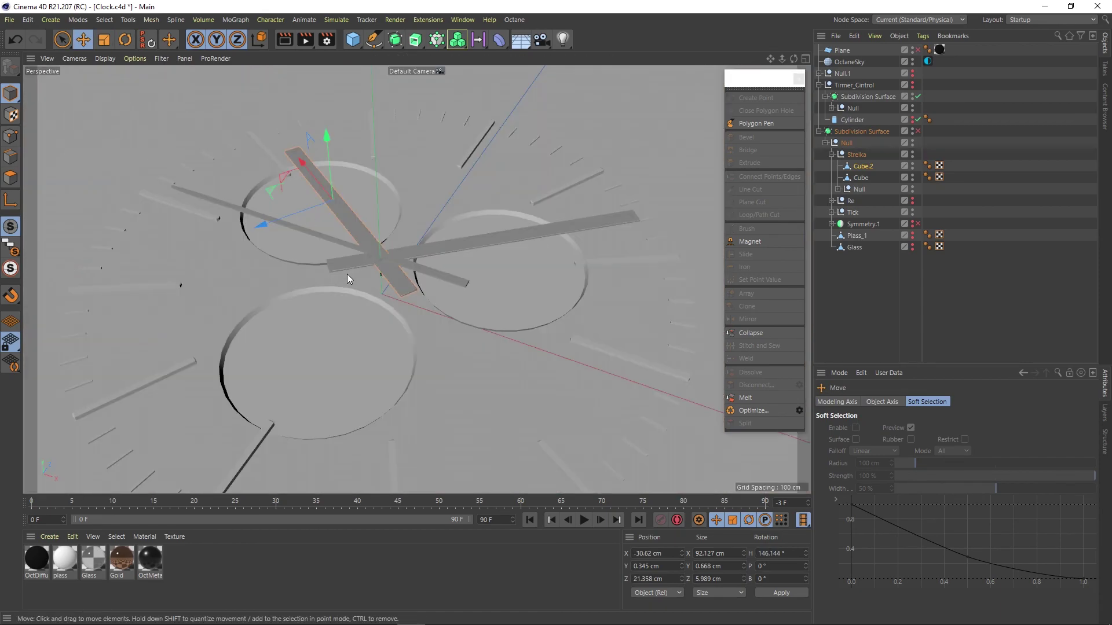
pyautogui.moveTo(351, 276)
pyautogui.keyDown('alt'); pyautogui.mouseDown()
pyautogui.moveTo(398, 213)
pyautogui.moveTo(271, 145)
pyautogui.moveTo(374, 265)
pyautogui.mouseUp(); pyautogui.keyUp('alt')
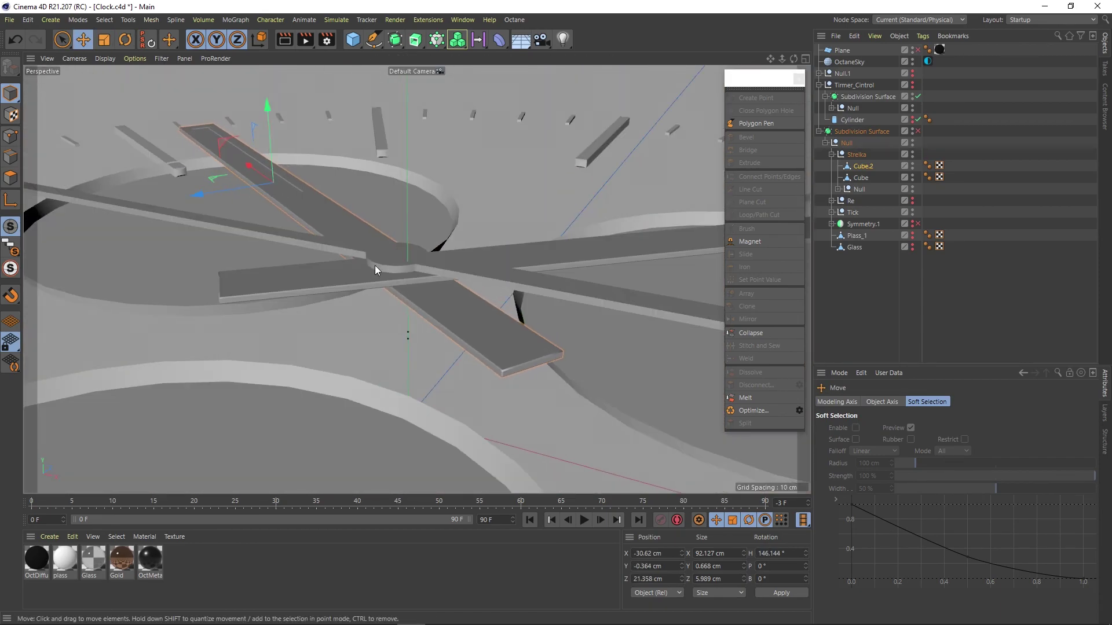
# - Raise the Cube hand slightly in Front view so the hands stack without intersecting
pyautogui.press('F4')
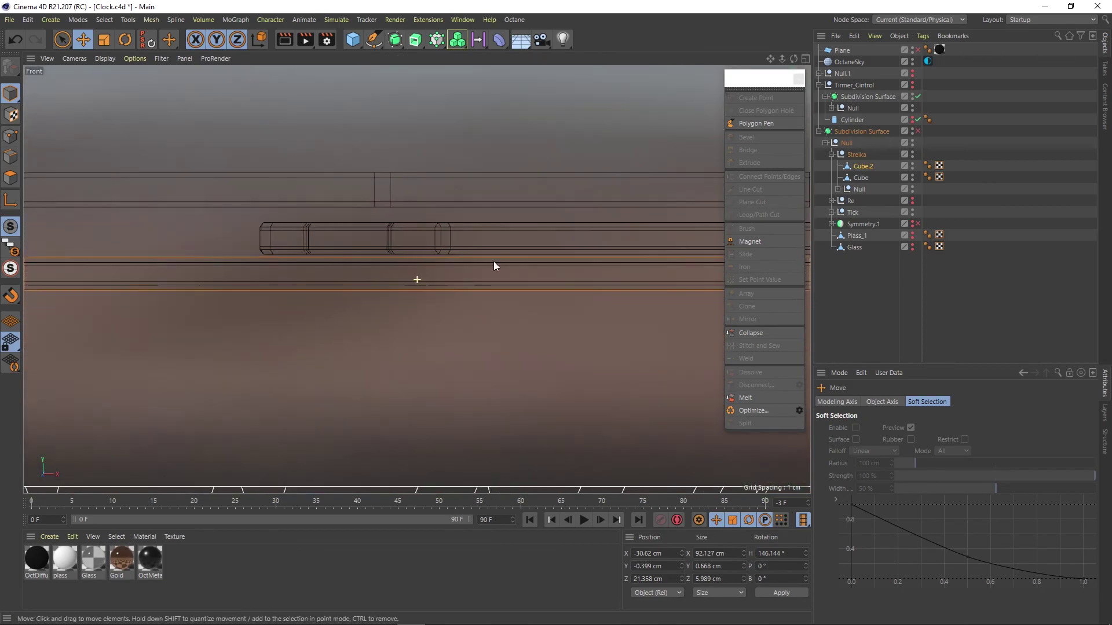
pyautogui.click(417, 225)
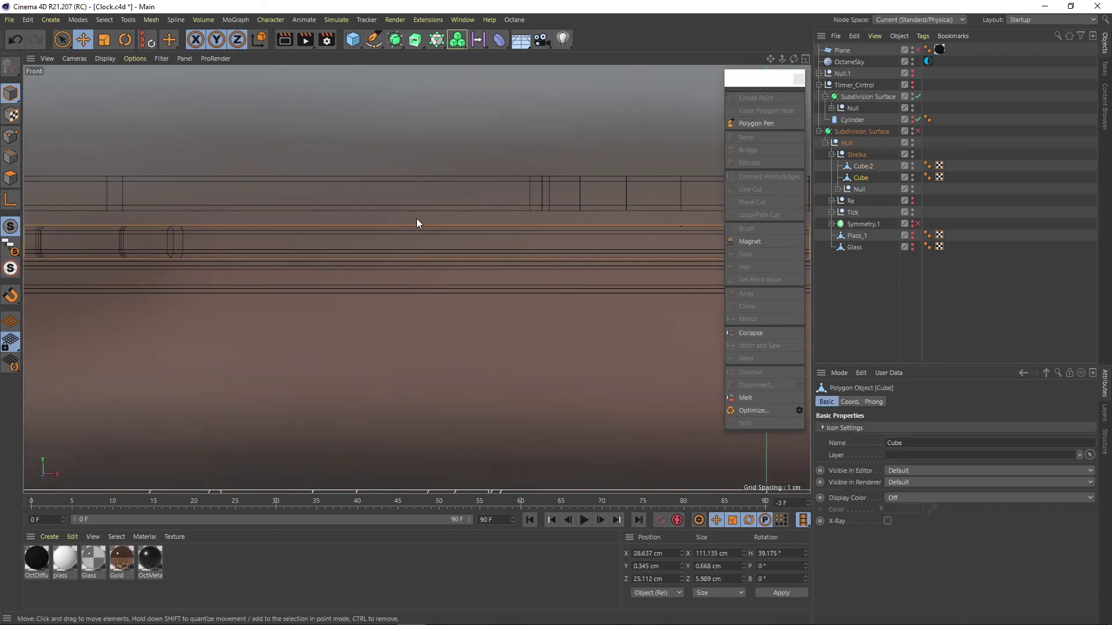
pyautogui.moveTo(681, 201); pyautogui.dragTo(680, 200)
pyautogui.press('F1')
pyautogui.moveTo(427, 315)
pyautogui.keyDown('alt'); pyautogui.mouseDown()
pyautogui.moveTo(426, 276)
pyautogui.moveTo(477, 301)
pyautogui.mouseUp(); pyautogui.keyUp('alt')
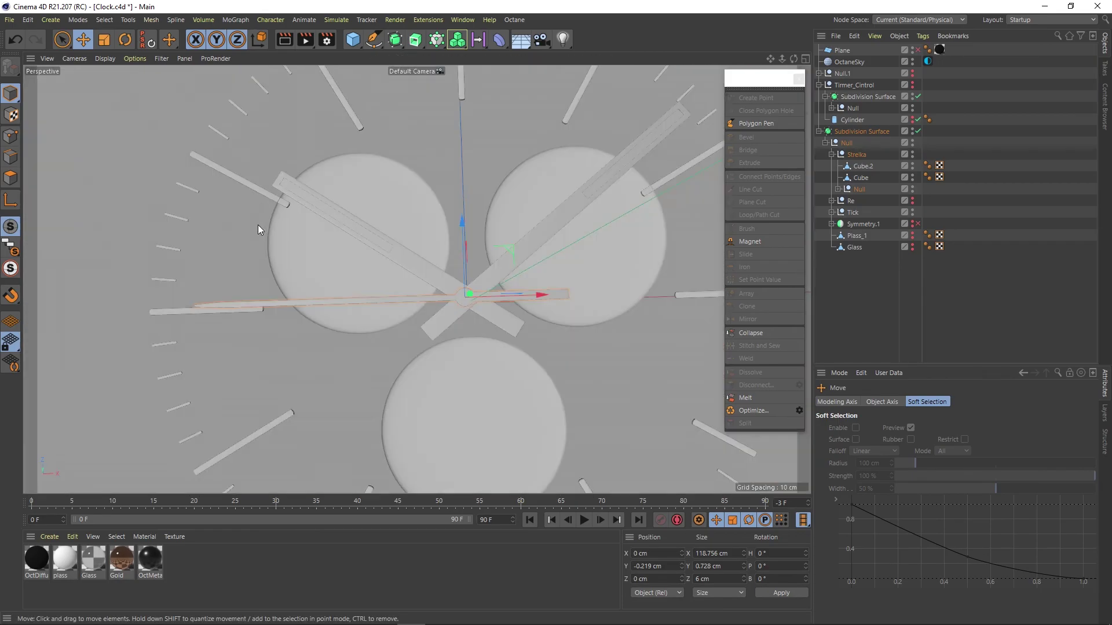
# - In Point mode and top view, scale the hand's junction points narrower along Z
pyautogui.scroll(5, 258, 225)
pyautogui.click(10, 136)
pyautogui.scroll(3, 330, 292)
pyautogui.scroll(3, 391, 281)
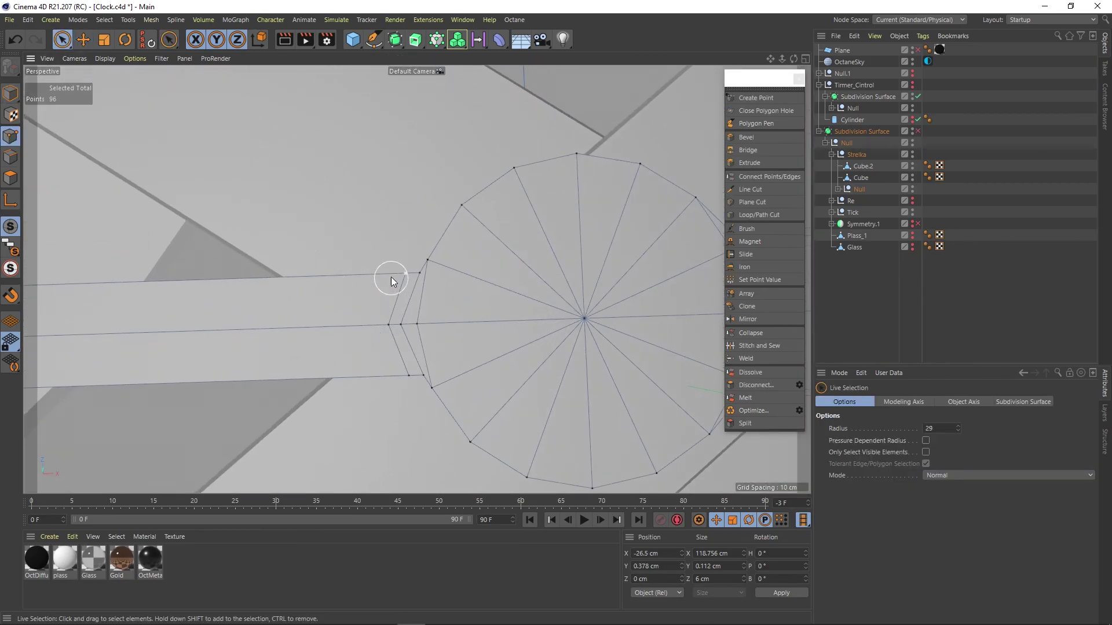
pyautogui.scroll(-3, 588, 268)
pyautogui.scroll(-3, 556, 303)
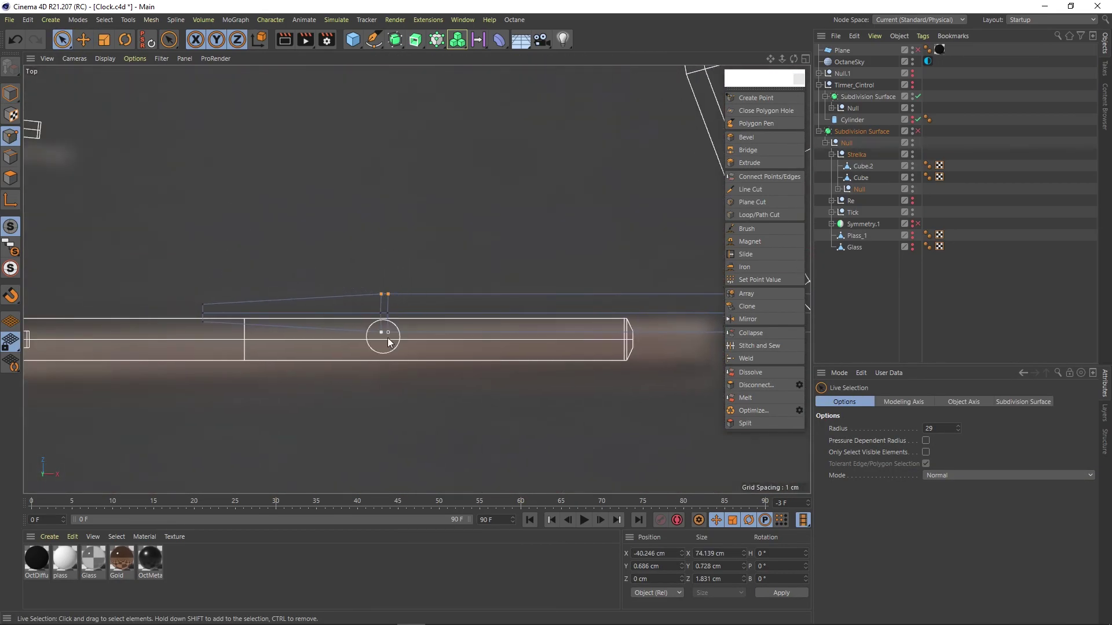
pyautogui.press('F2')
pyautogui.press('t')
pyautogui.scroll(3, 430, 305)
pyautogui.moveTo(352, 213); pyautogui.dragTo(353, 250)
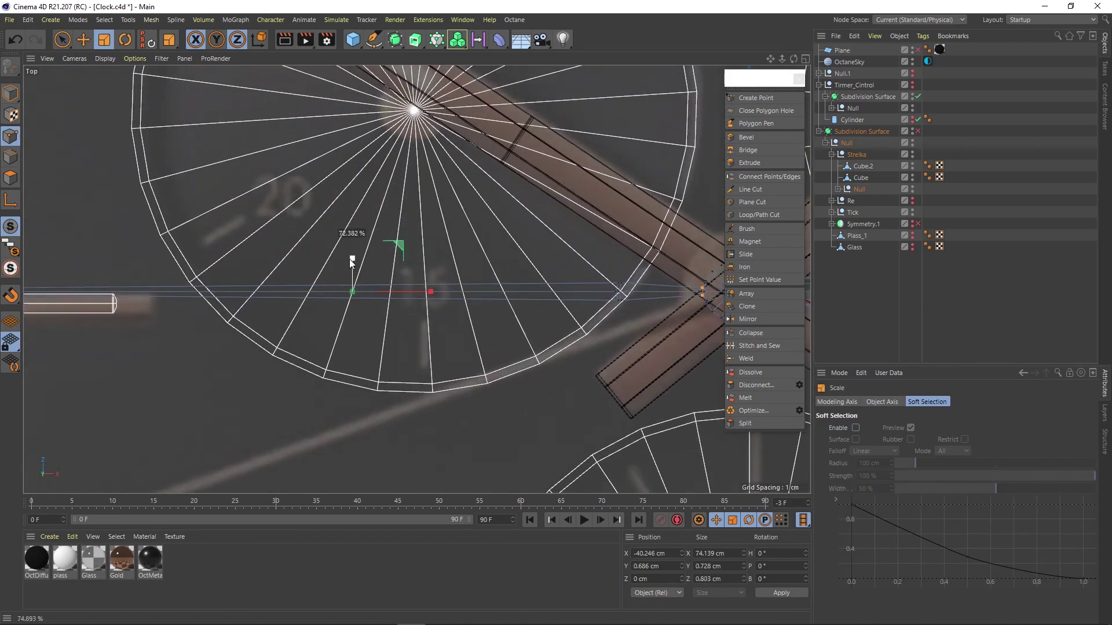
# - Move the junction point to close the gap, previewing the hand with smoothing on
pyautogui.press('F1')
pyautogui.press('e')
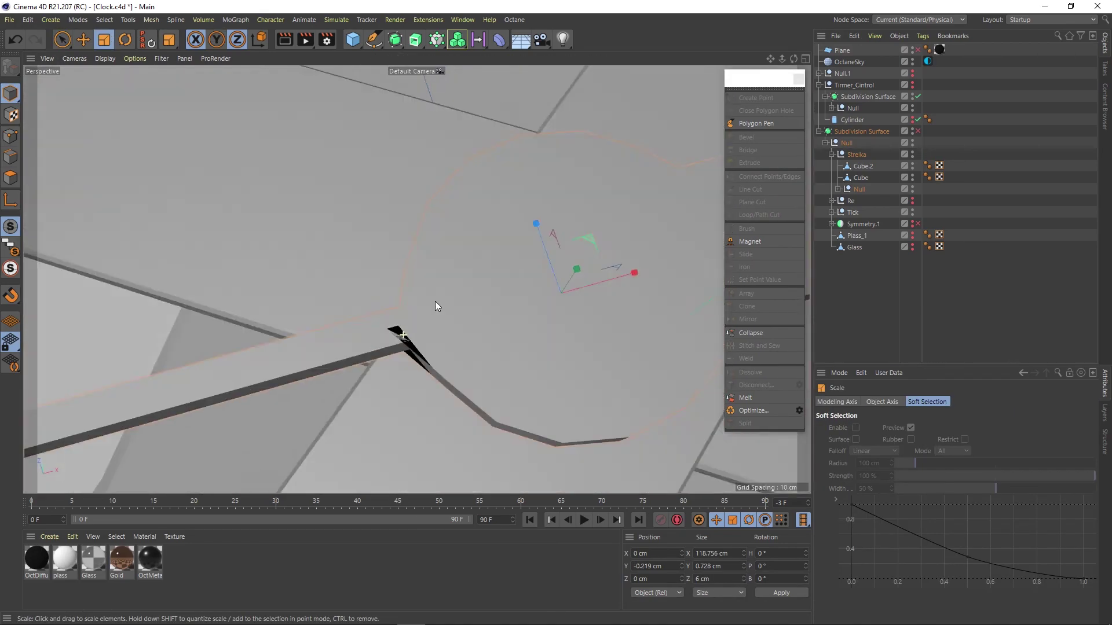
pyautogui.scroll(3, 435, 302)
pyautogui.scroll(-2, 439, 290)
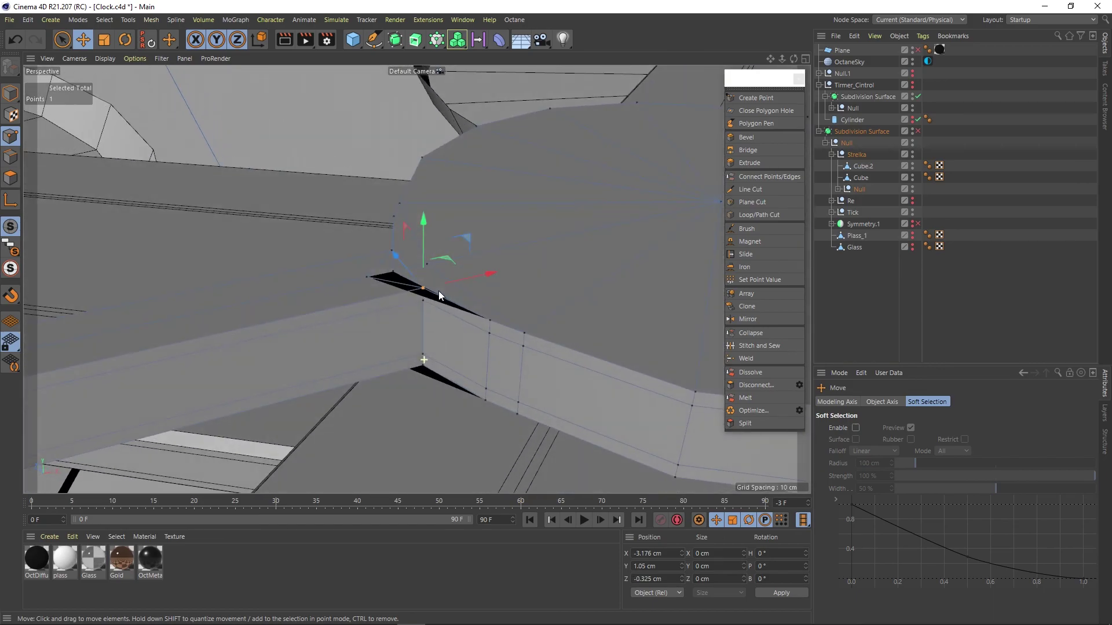
pyautogui.moveTo(430, 306)
pyautogui.mouseDown()
pyautogui.moveTo(441, 181)
pyautogui.moveTo(450, 319)
pyautogui.moveTo(502, 302)
pyautogui.moveTo(569, 371)
pyautogui.moveTo(610, 196)
pyautogui.moveTo(459, 225)
pyautogui.moveTo(401, 256)
pyautogui.mouseUp()
pyautogui.scroll(2, 382, 273)
pyautogui.click(918, 131)
pyautogui.moveTo(666, 200)
pyautogui.keyDown('alt'); pyautogui.mouseDown()
pyautogui.moveTo(470, 247)
pyautogui.moveTo(506, 201)
pyautogui.moveTo(602, 276)
pyautogui.moveTo(529, 190)
pyautogui.moveTo(483, 190)
pyautogui.moveTo(634, 207)
pyautogui.moveTo(572, 221)
pyautogui.mouseUp(); pyautogui.keyUp('alt')
pyautogui.click(918, 132)
# - Expand the Null, select Disc.1 and nudge its junction points into place
pyautogui.click(838, 190)
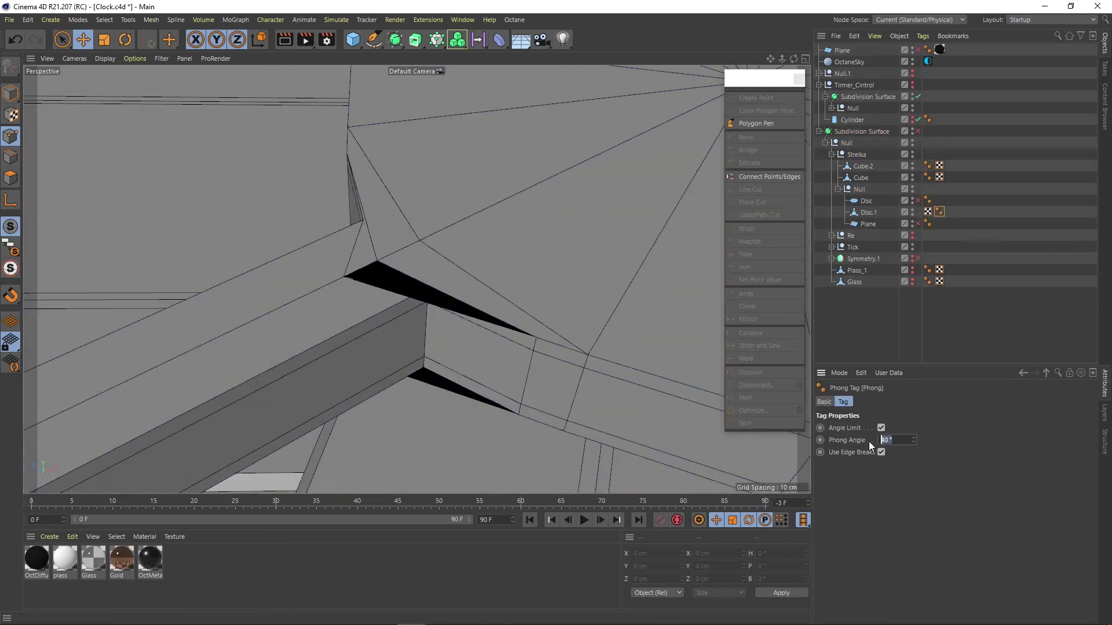
pyautogui.keyDown('alt'); pyautogui.moveTo(454, 276); pyautogui.dragTo(395, 217); pyautogui.keyUp('alt')
pyautogui.click(406, 249)
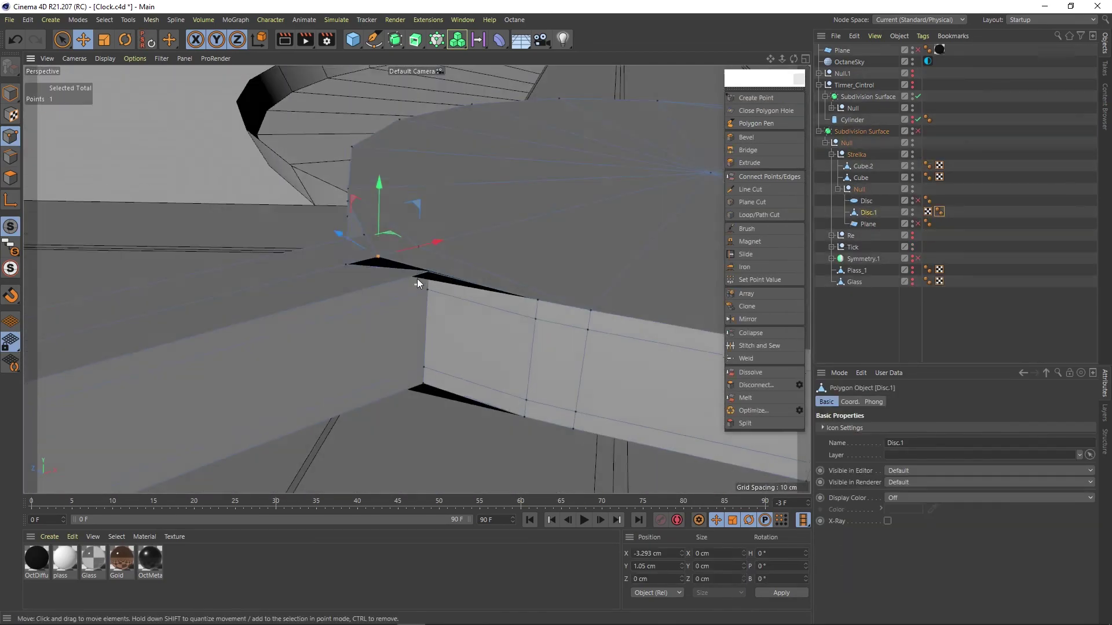
pyautogui.moveTo(417, 279)
pyautogui.keyDown('alt'); pyautogui.mouseDown()
pyautogui.moveTo(369, 255)
pyautogui.moveTo(346, 315)
pyautogui.moveTo(347, 245)
pyautogui.moveTo(394, 266)
pyautogui.moveTo(431, 161)
pyautogui.moveTo(381, 265)
pyautogui.moveTo(280, 266)
pyautogui.mouseUp(); pyautogui.keyUp('alt')
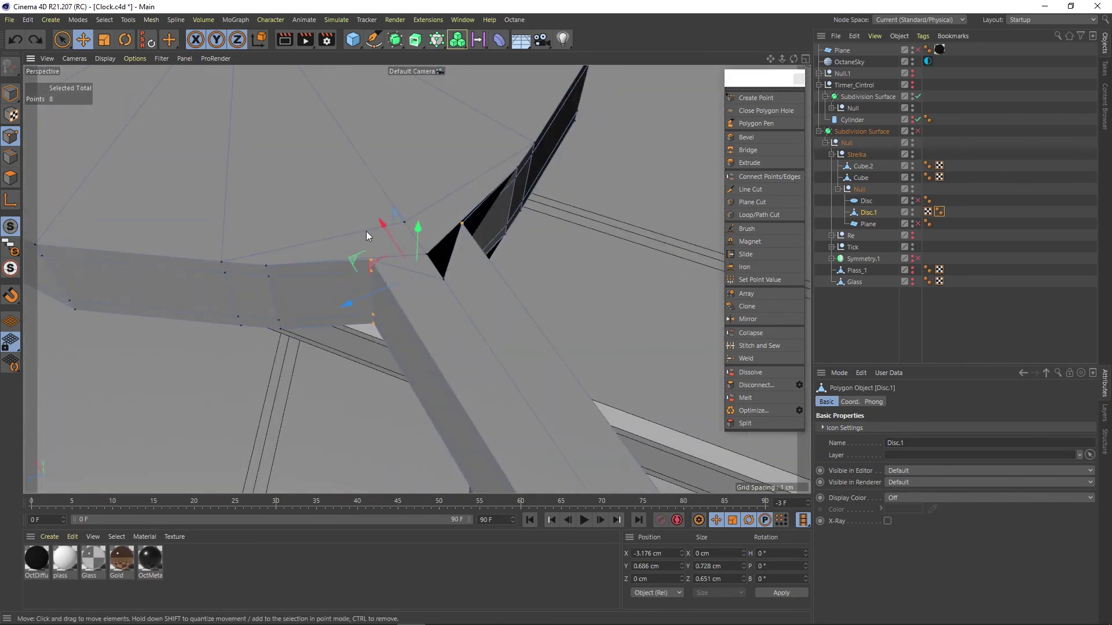
pyautogui.moveTo(366, 231)
pyautogui.keyDown('alt'); pyautogui.mouseDown()
pyautogui.moveTo(281, 318)
pyautogui.moveTo(293, 263)
pyautogui.moveTo(486, 196)
pyautogui.mouseUp(); pyautogui.keyUp('alt')
pyautogui.click(479, 189)
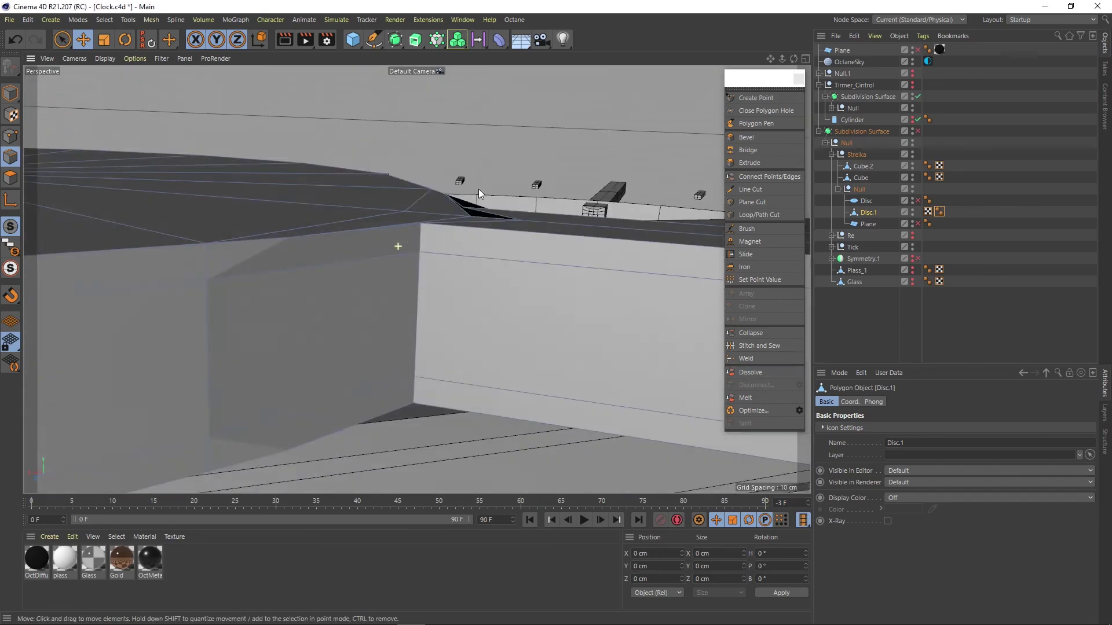
pyautogui.moveTo(328, 301)
pyautogui.keyDown('alt'); pyautogui.mouseDown()
pyautogui.moveTo(337, 288)
pyautogui.moveTo(281, 287)
pyautogui.mouseUp(); pyautogui.keyUp('alt')
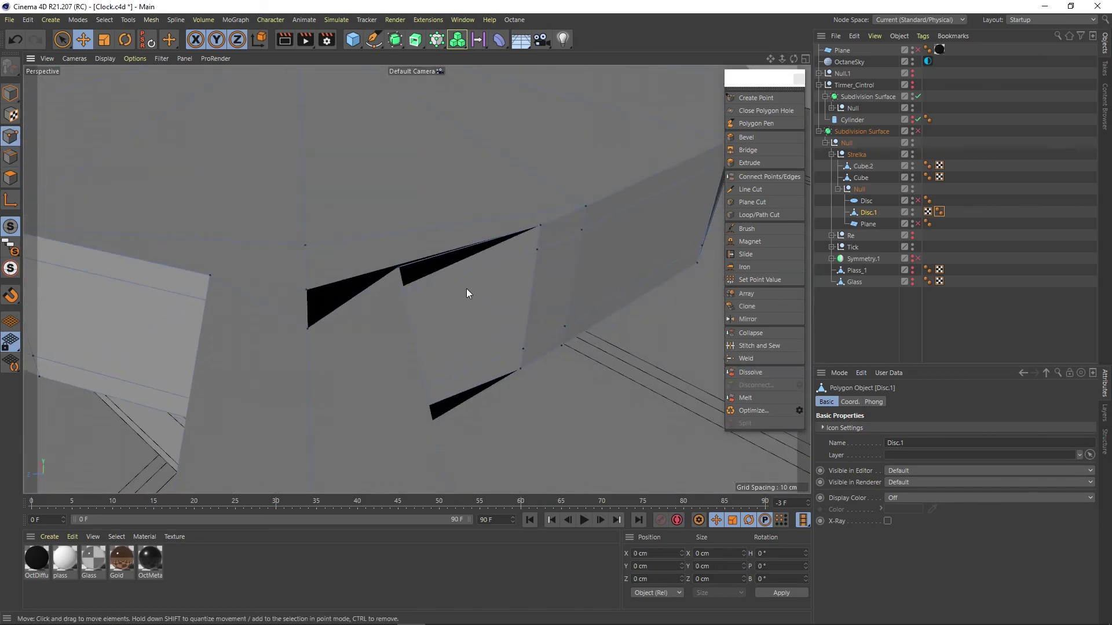
pyautogui.moveTo(468, 293)
pyautogui.keyDown('alt'); pyautogui.mouseDown()
pyautogui.moveTo(529, 385)
pyautogui.moveTo(360, 295)
pyautogui.moveTo(699, 266)
pyautogui.mouseUp(); pyautogui.keyUp('alt')
# - Bridge the gap, cut a new edge between hub points, and close the polygon hole on Disc.1
pyautogui.click(747, 150)
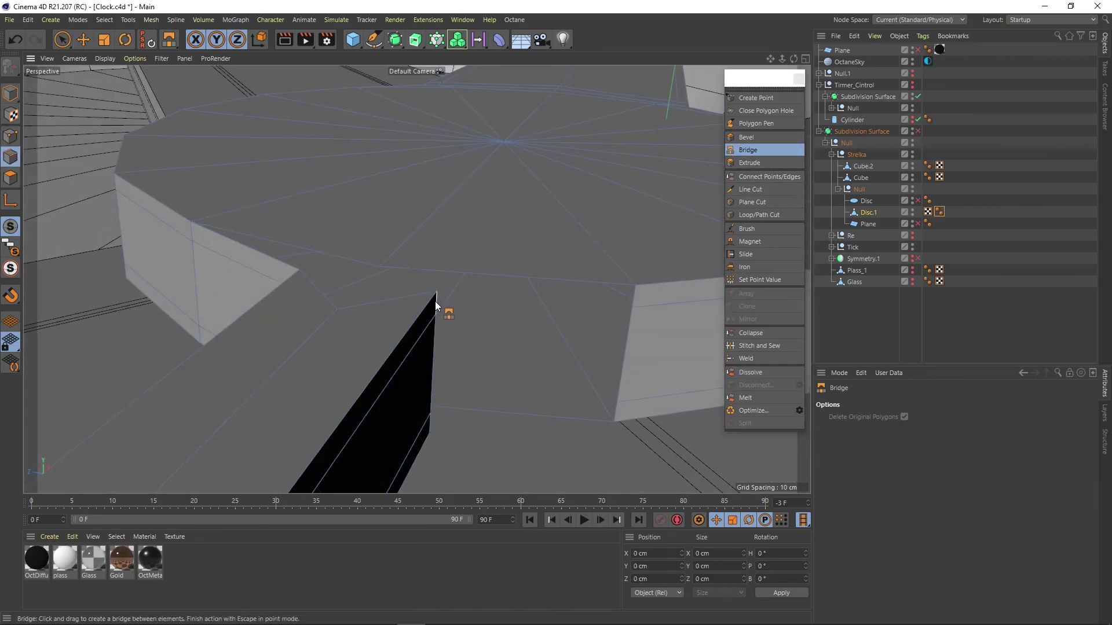
pyautogui.moveTo(435, 305)
pyautogui.keyDown('alt'); pyautogui.mouseDown()
pyautogui.moveTo(436, 374)
pyautogui.moveTo(443, 306)
pyautogui.mouseUp(); pyautogui.keyUp('alt')
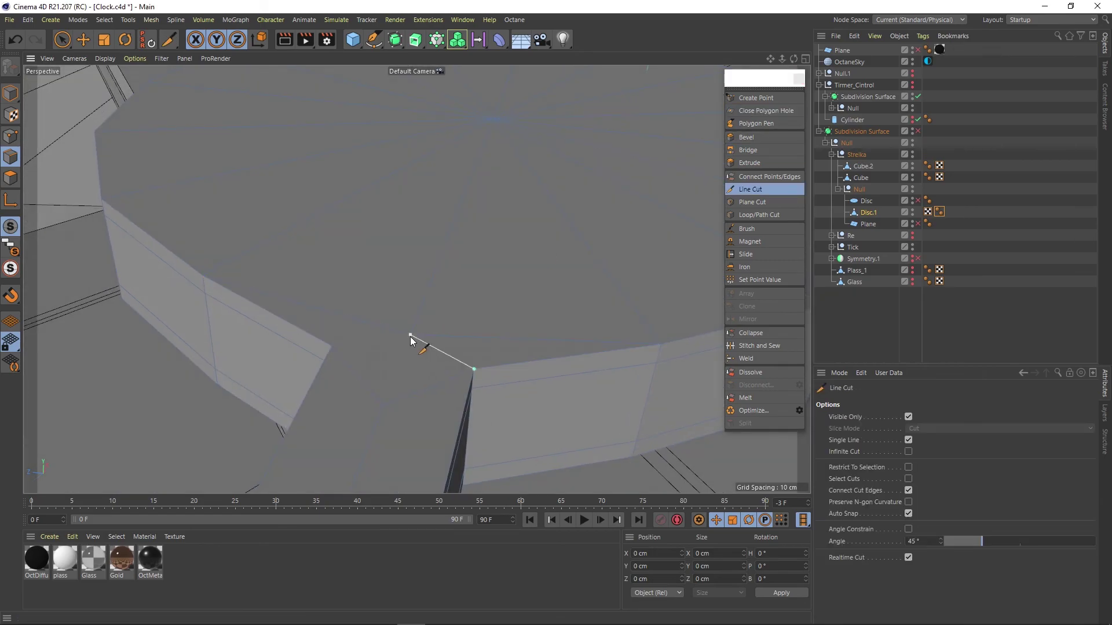
pyautogui.moveTo(409, 338)
pyautogui.keyDown('alt'); pyautogui.mouseDown()
pyautogui.moveTo(919, 132)
pyautogui.moveTo(389, 239)
pyautogui.mouseUp(); pyautogui.keyUp('alt')
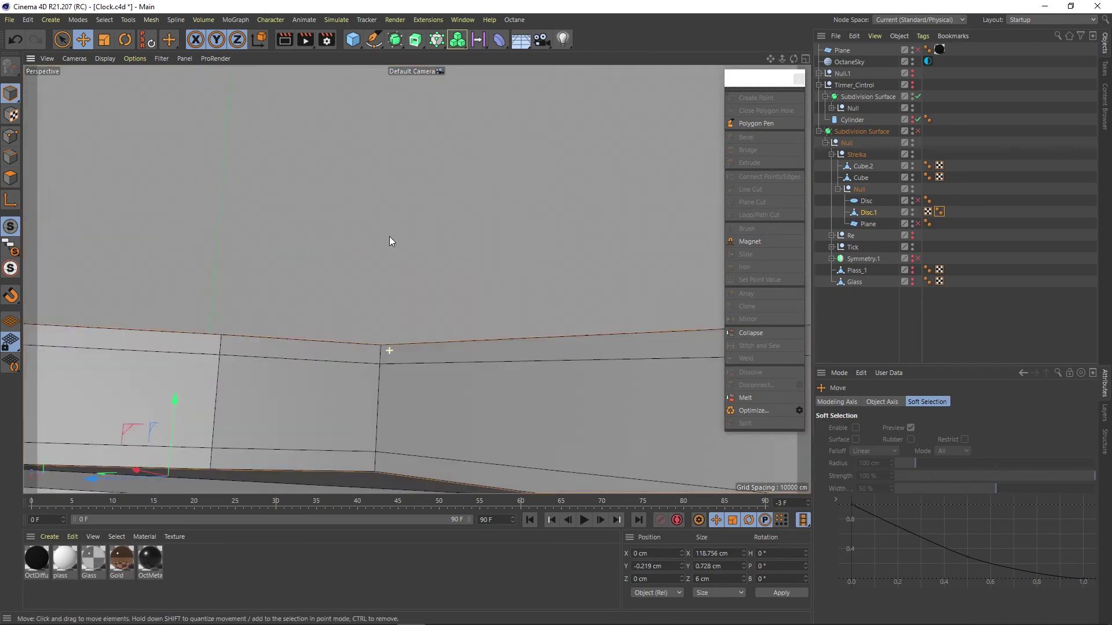
pyautogui.press('e')
pyautogui.keyDown('alt'); pyautogui.moveTo(358, 408); pyautogui.dragTo(479, 283); pyautogui.keyUp('alt')
pyautogui.press('m')
pyautogui.press('d')
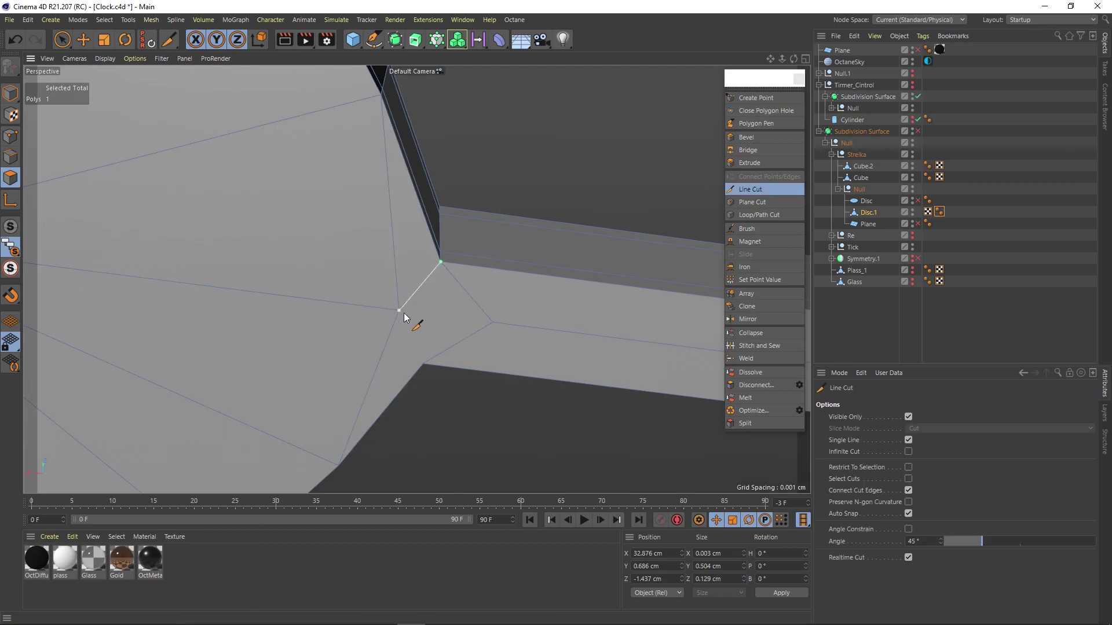
pyautogui.moveTo(400, 312)
pyautogui.keyDown('alt'); pyautogui.mouseDown()
pyautogui.moveTo(467, 304)
pyautogui.moveTo(434, 276)
pyautogui.moveTo(464, 278)
pyautogui.moveTo(488, 373)
pyautogui.moveTo(426, 314)
pyautogui.mouseUp(); pyautogui.keyUp('alt')
# - Add an edge loop along the bar and check the mesh with Subdivision Surface on
pyautogui.press('k')
pyautogui.press('l')
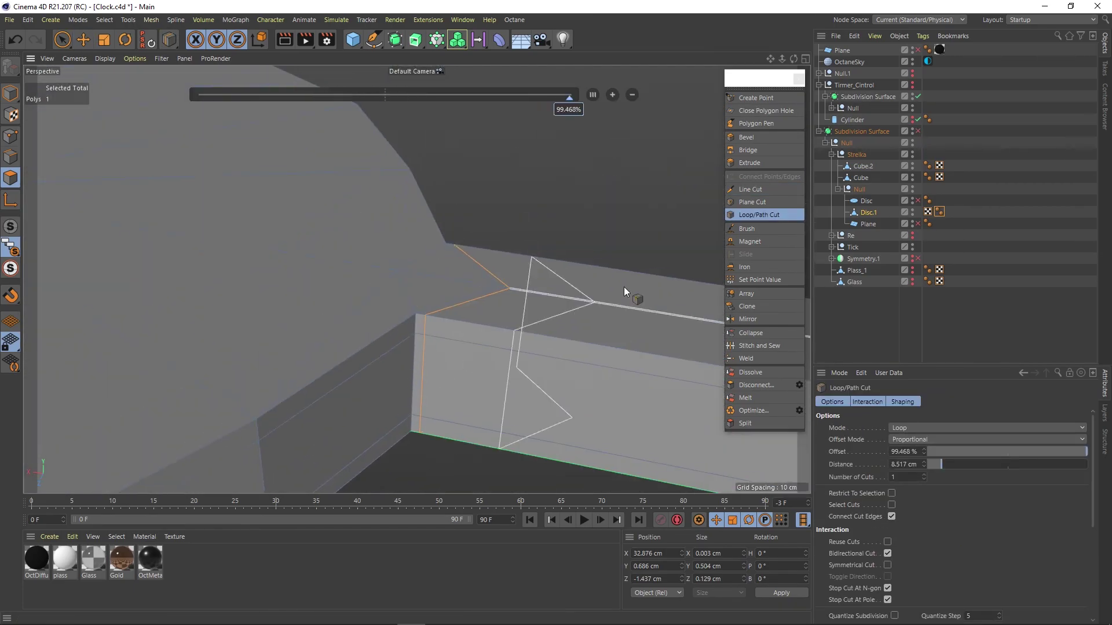
pyautogui.press('q')
pyautogui.scroll(-3, 624, 286)
pyautogui.press('e')
pyautogui.moveTo(624, 287)
pyautogui.keyDown('alt'); pyautogui.mouseDown()
pyautogui.moveTo(373, 284)
pyautogui.moveTo(422, 254)
pyautogui.mouseUp(); pyautogui.keyUp('alt')
# - Reset the viewports to a maximised perspective showing the whole clock face
pyautogui.scroll(-5, 422, 255)
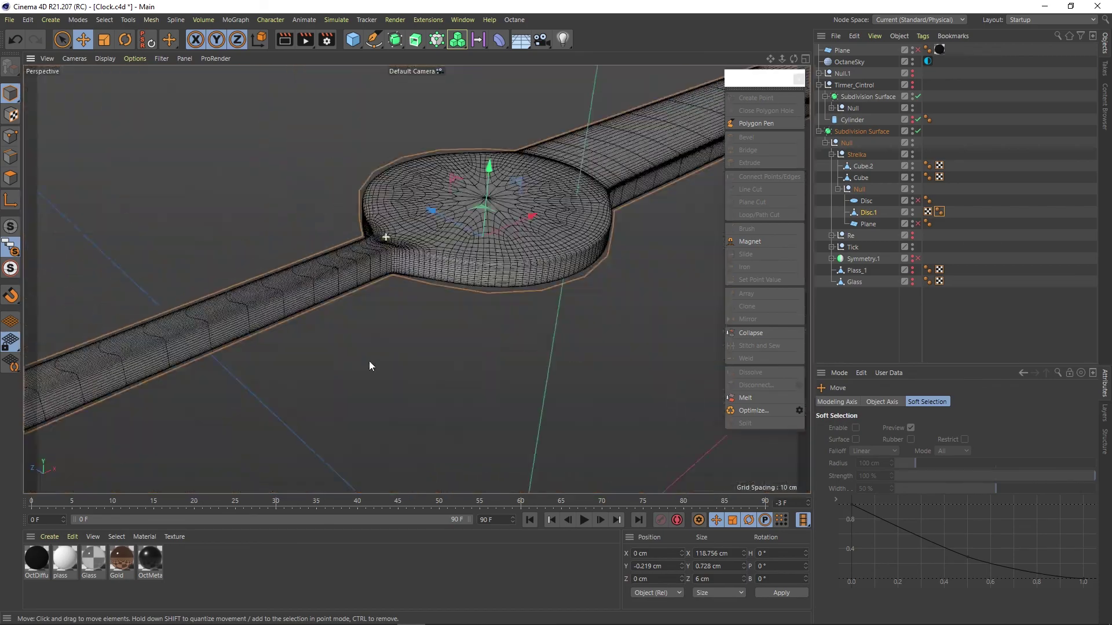
pyautogui.press('q')
pyautogui.press('F3')
pyautogui.press('9')
pyautogui.middleClick(349, 229)
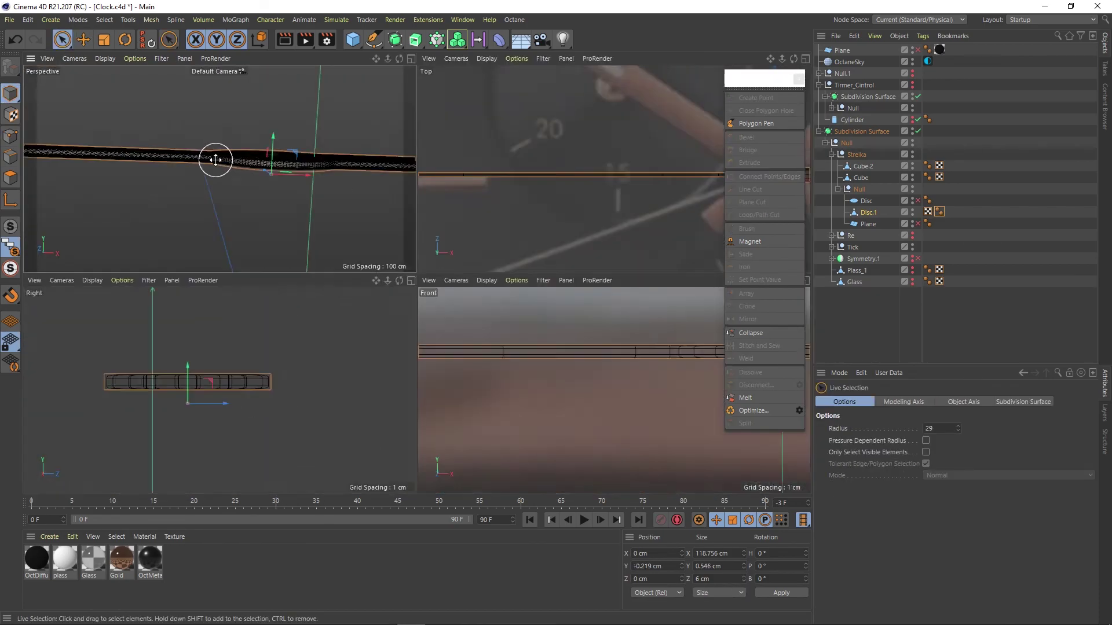
pyautogui.middleClick(218, 157)
pyautogui.press('e')
pyautogui.click(10, 93)
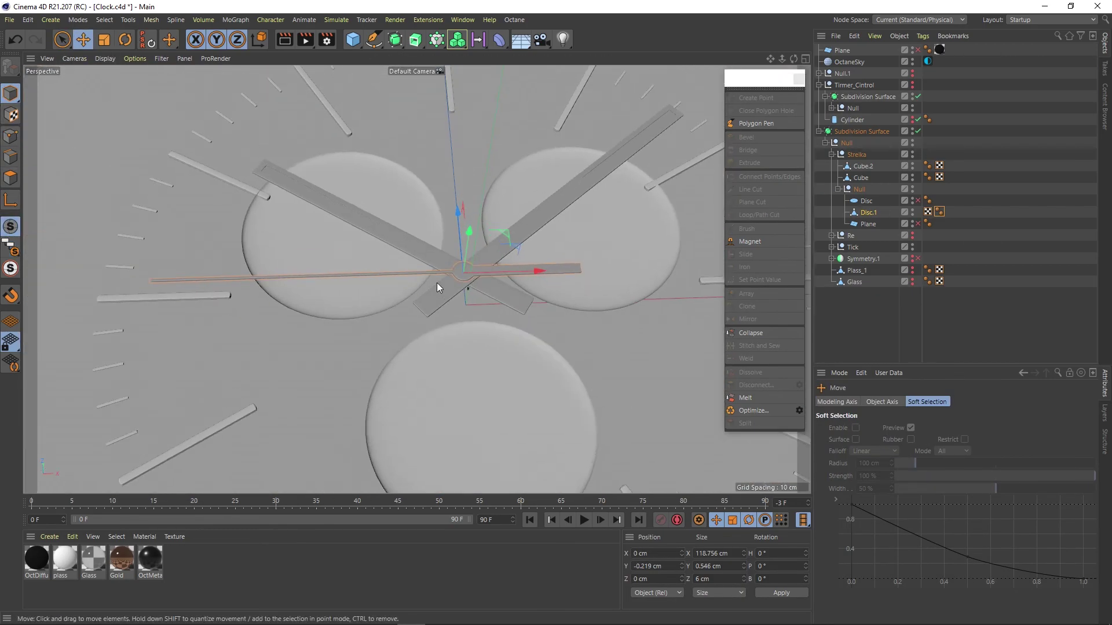
pyautogui.keyDown('alt'); pyautogui.moveTo(348, 278); pyautogui.dragTo(414, 348); pyautogui.keyUp('alt')
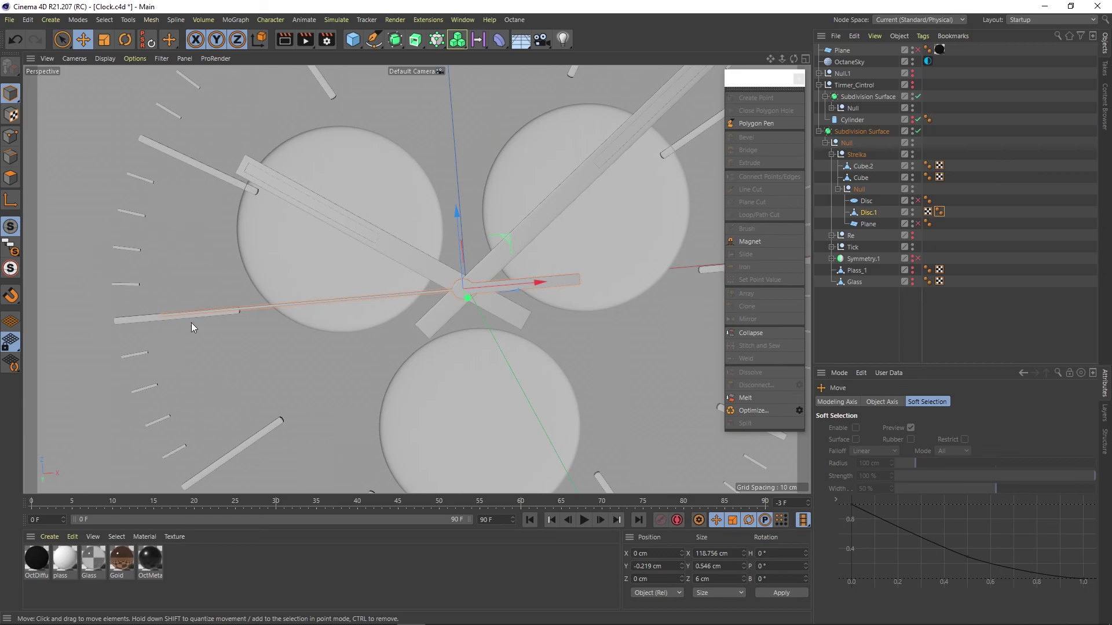
# - Check the points from the top view, then return to perspective in object mode
pyautogui.middleClick(193, 323)
pyautogui.press('F2')
pyautogui.press('Return')
pyautogui.press('9')
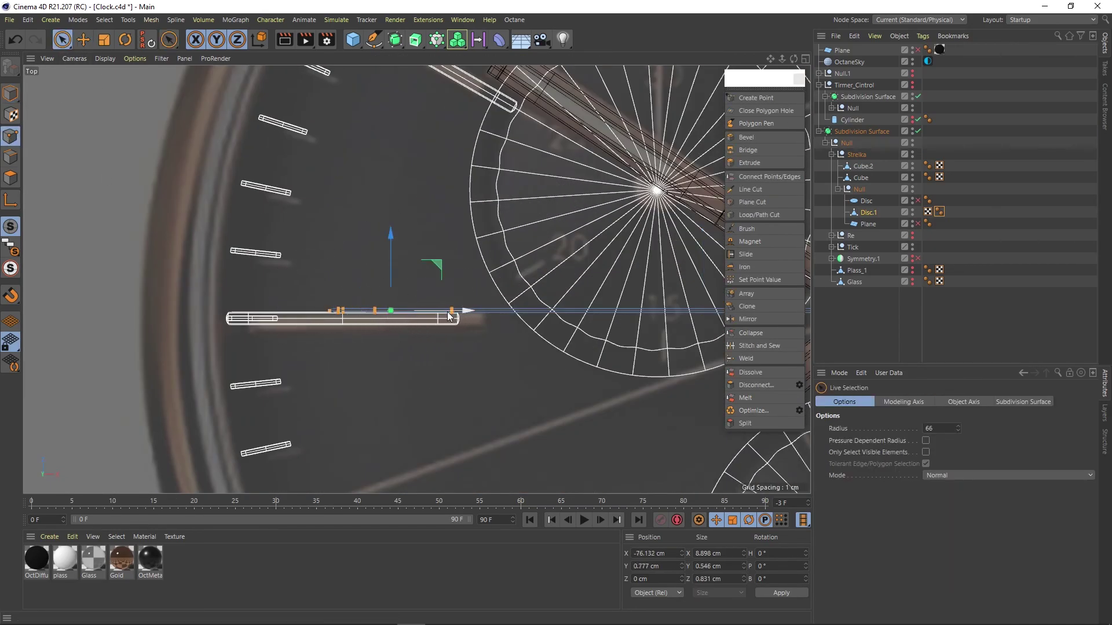
pyautogui.scroll(-3, 351, 314)
pyautogui.scroll(-3, 351, 314)
pyautogui.press('F1')
pyautogui.press('e')
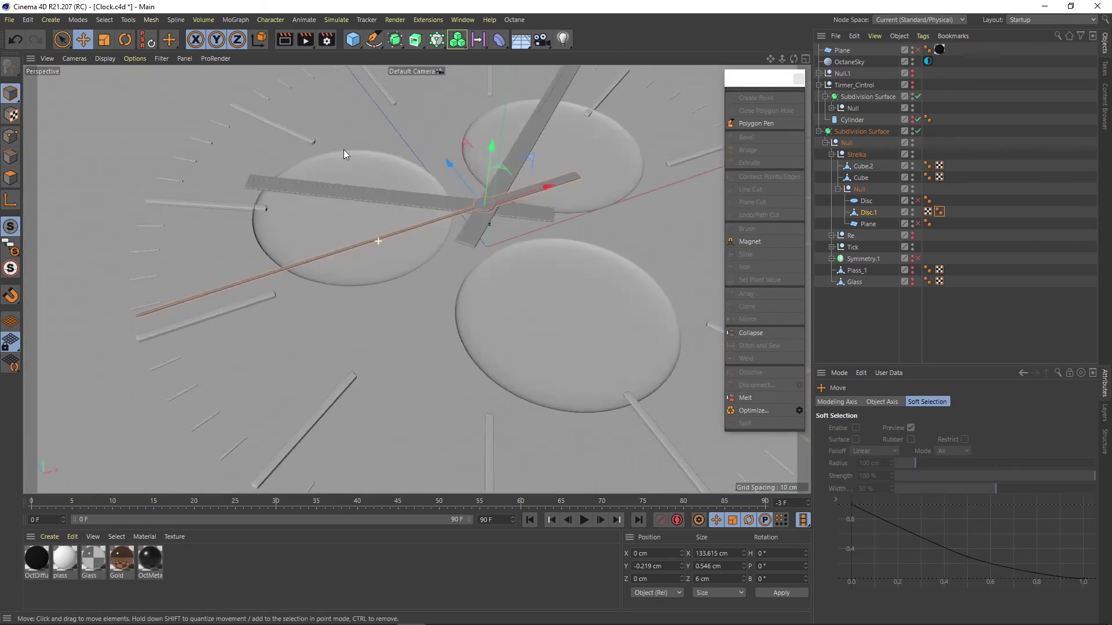
pyautogui.scroll(5, 497, 276)
# - Add a cylinder as the hands' hub pin, scaled to fit the hub and lengthened downward
pyautogui.hotkey('ctrl', 'v')
pyautogui.press('t')
pyautogui.moveTo(582, 186); pyautogui.dragTo(388, 233)
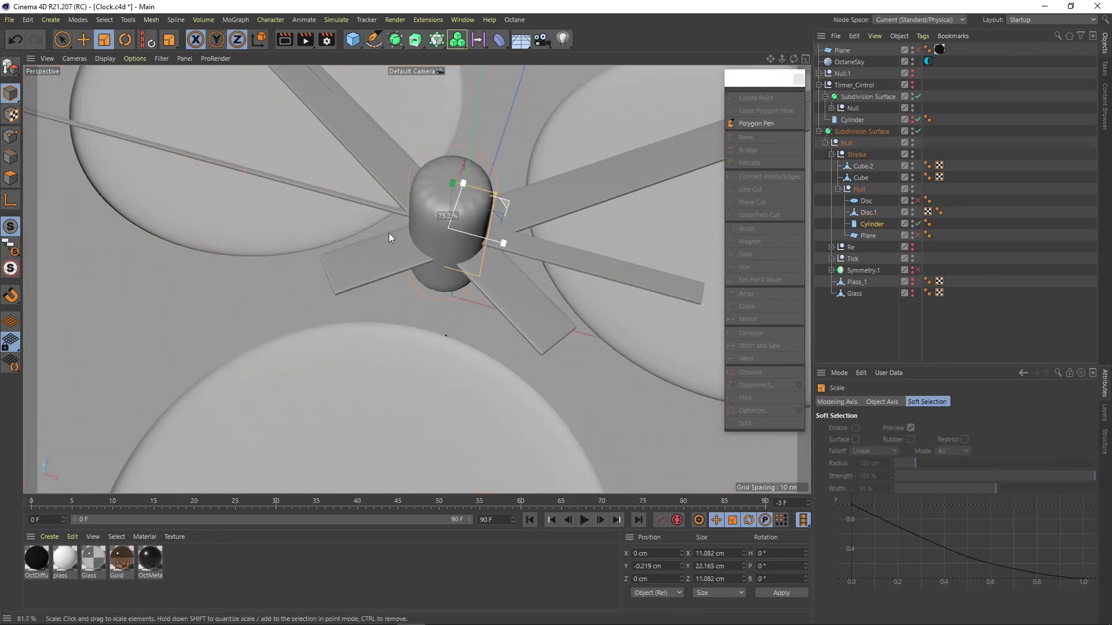
pyautogui.press('F2')
pyautogui.scroll(5, 551, 359)
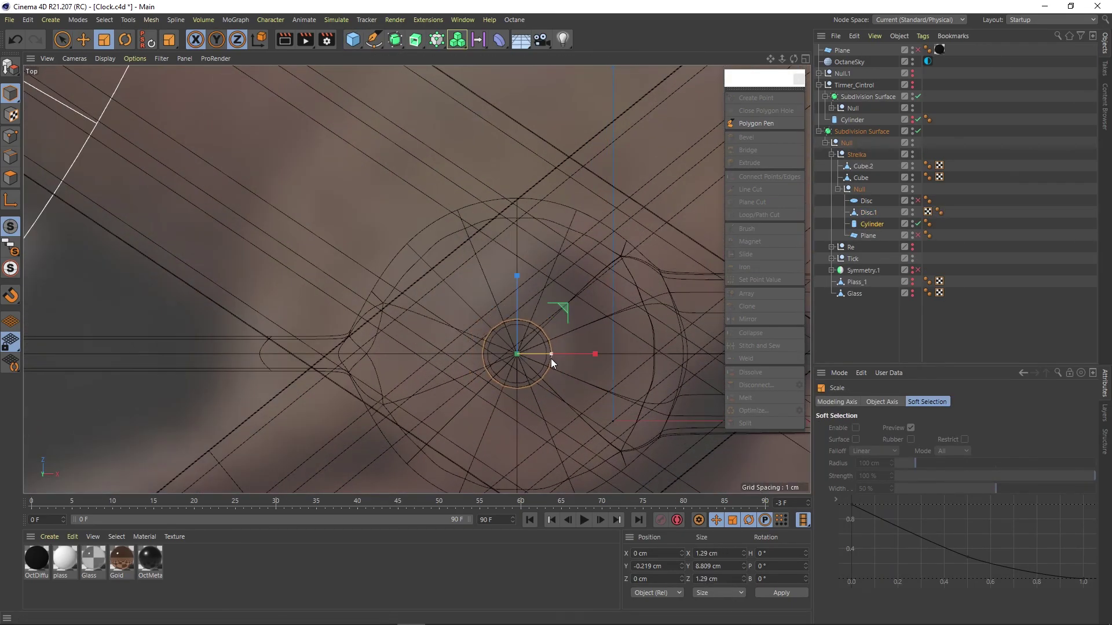
pyautogui.moveTo(551, 359); pyautogui.dragTo(557, 359)
pyautogui.press('F1')
pyautogui.moveTo(452, 176); pyautogui.dragTo(442, 290)
pyautogui.press('e')
pyautogui.scroll(-3, 423, 371)
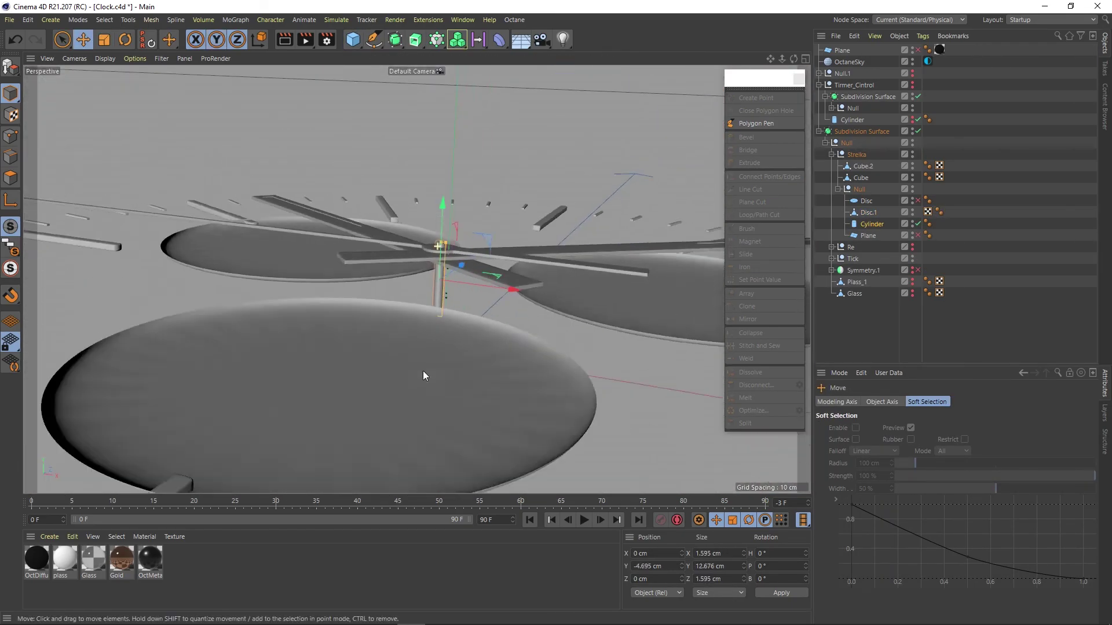
pyautogui.scroll(3, 422, 371)
# - Make the hub cylinder editable and add a loop cut to it
pyautogui.click(2, 183)
pyautogui.press('c')
pyautogui.scroll(5, 496, 137)
pyautogui.press('k')
pyautogui.press('l')
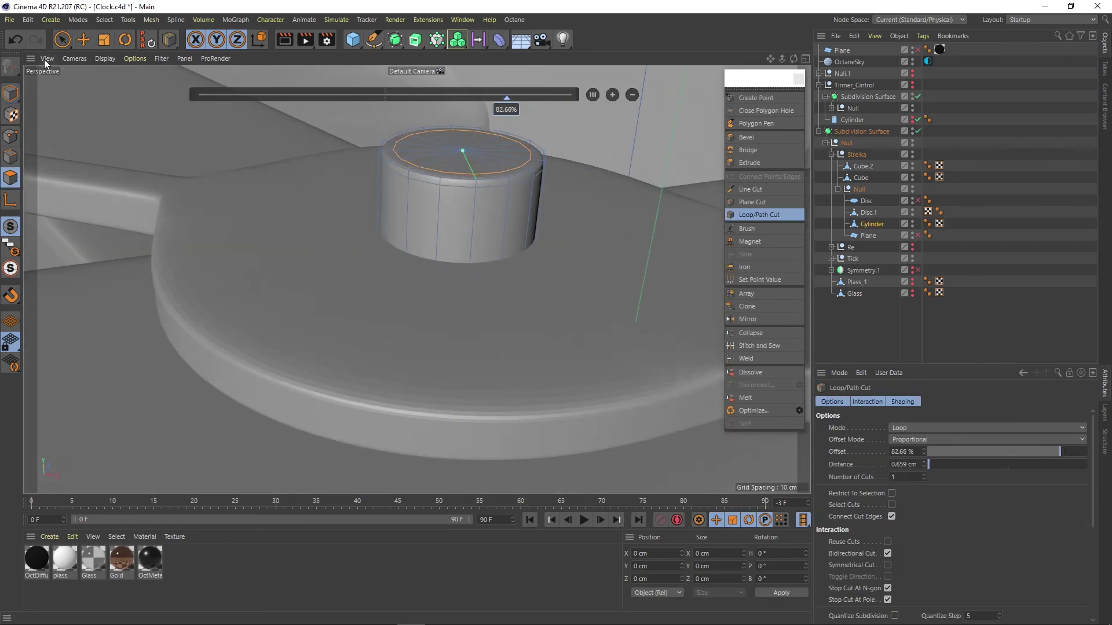
pyautogui.press('space')
# - Add another loop cut on the disc and orbit in onto the clock face
pyautogui.press('Return')
pyautogui.press('F5')
pyautogui.press('F1')
pyautogui.scroll(5, 440, 253)
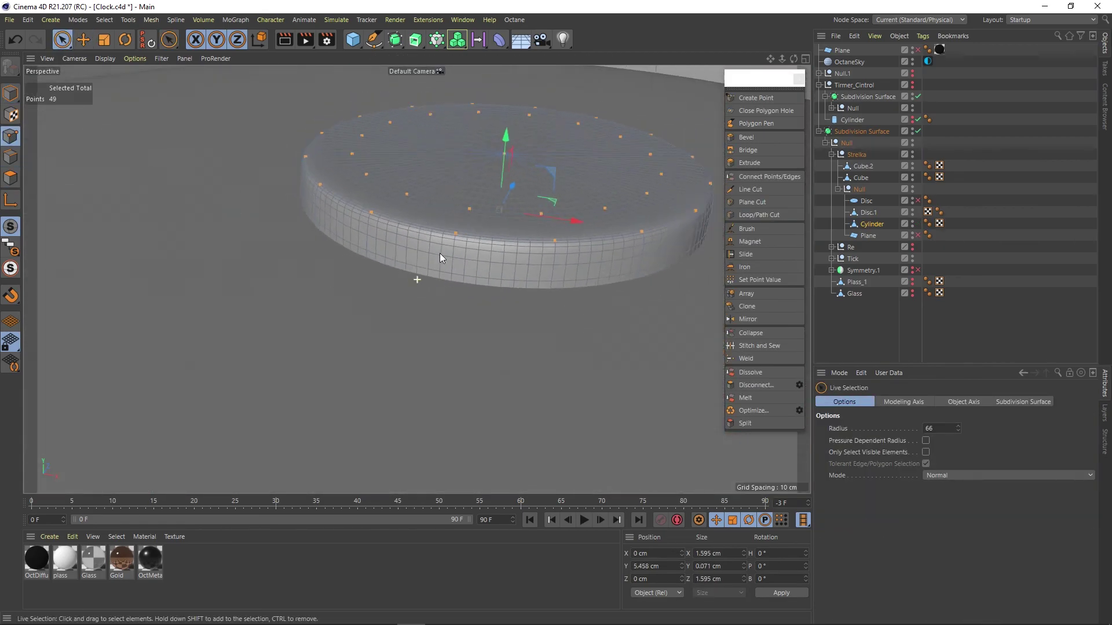
pyautogui.scroll(2, 521, 223)
pyautogui.press('k')
pyautogui.press('l')
pyautogui.click(447, 296)
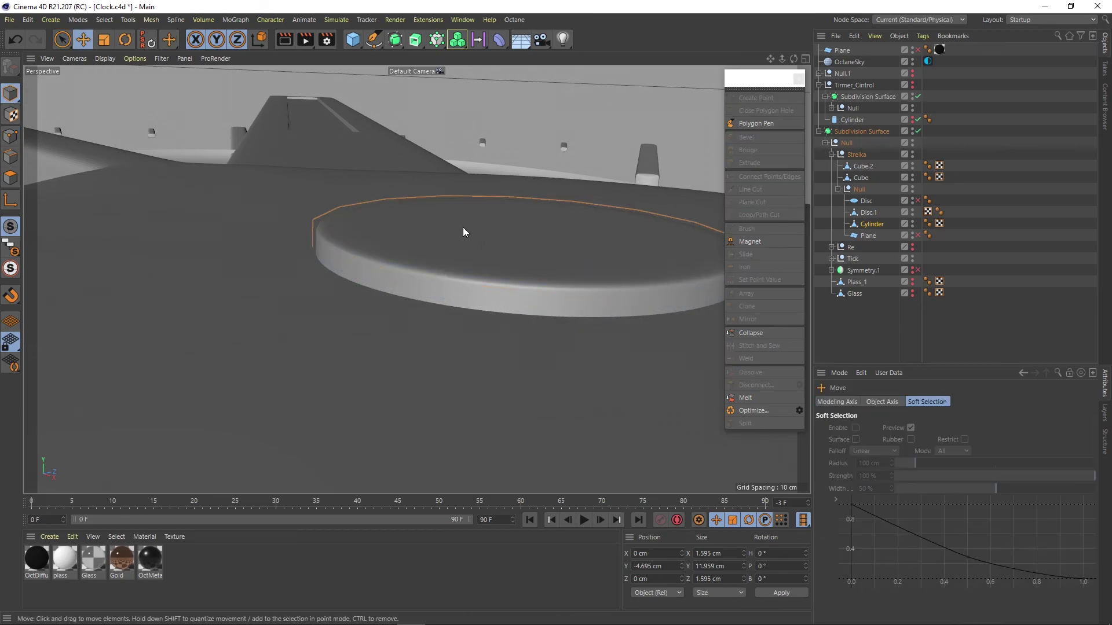
pyautogui.moveTo(464, 227)
pyautogui.keyDown('alt'); pyautogui.mouseDown()
pyautogui.moveTo(420, 347)
pyautogui.moveTo(423, 290)
pyautogui.mouseUp(); pyautogui.keyUp('alt')
pyautogui.keyDown('alt'); pyautogui.moveTo(446, 431); pyautogui.dragTo(437, 269); pyautogui.keyUp('alt')
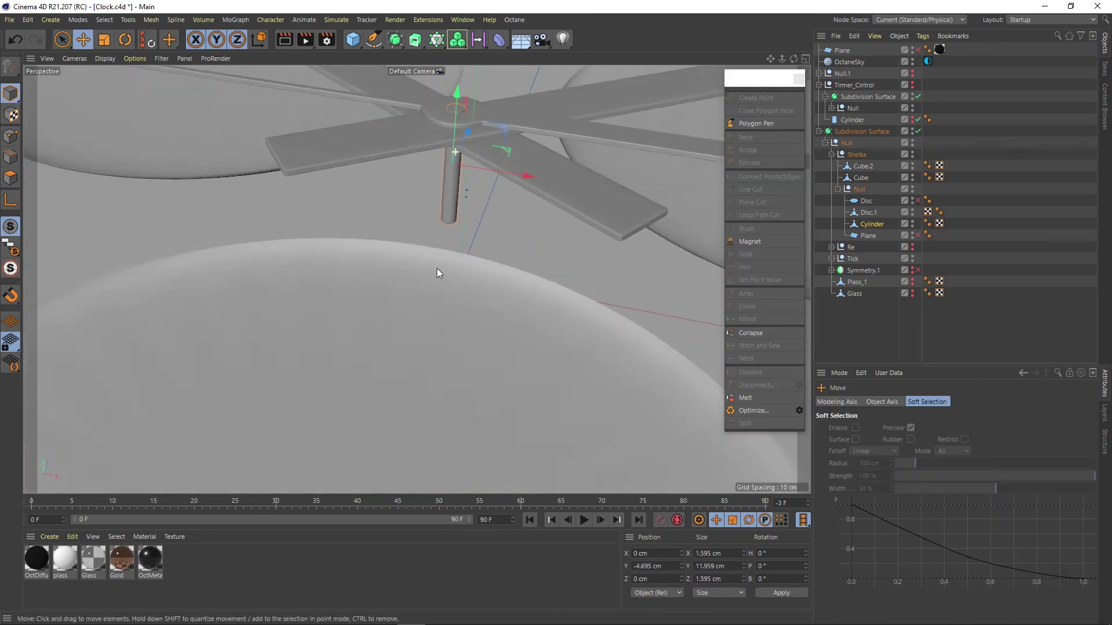
# - Enable Symmetry.1, expand Tick, and group Plass_1 and Glass into a null named Copu
pyautogui.click(918, 271)
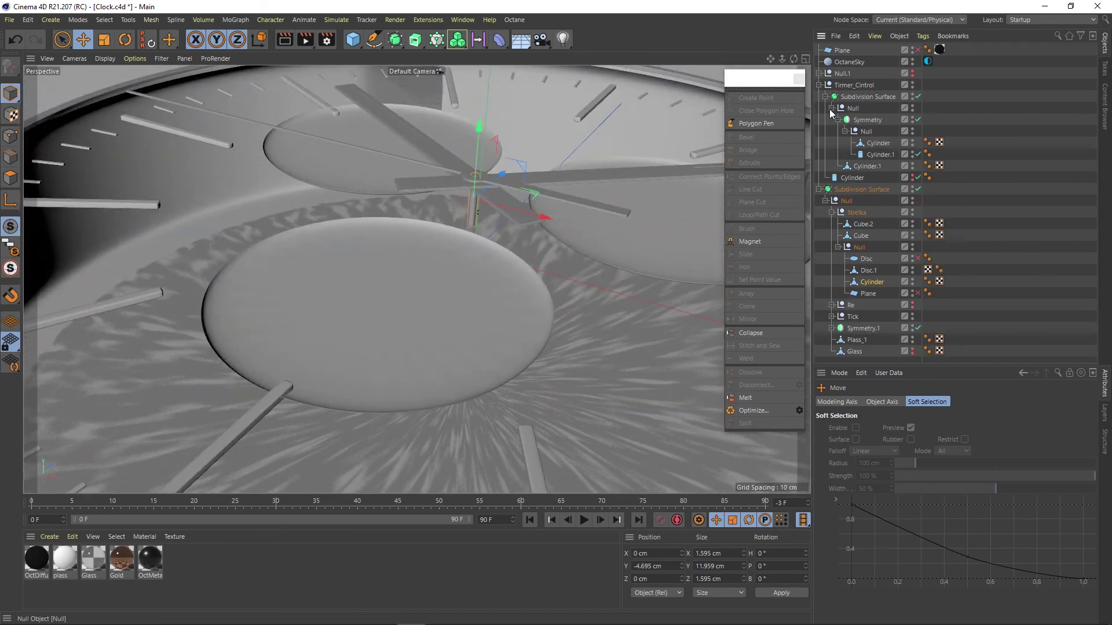
pyautogui.click(831, 108)
pyautogui.click(832, 259)
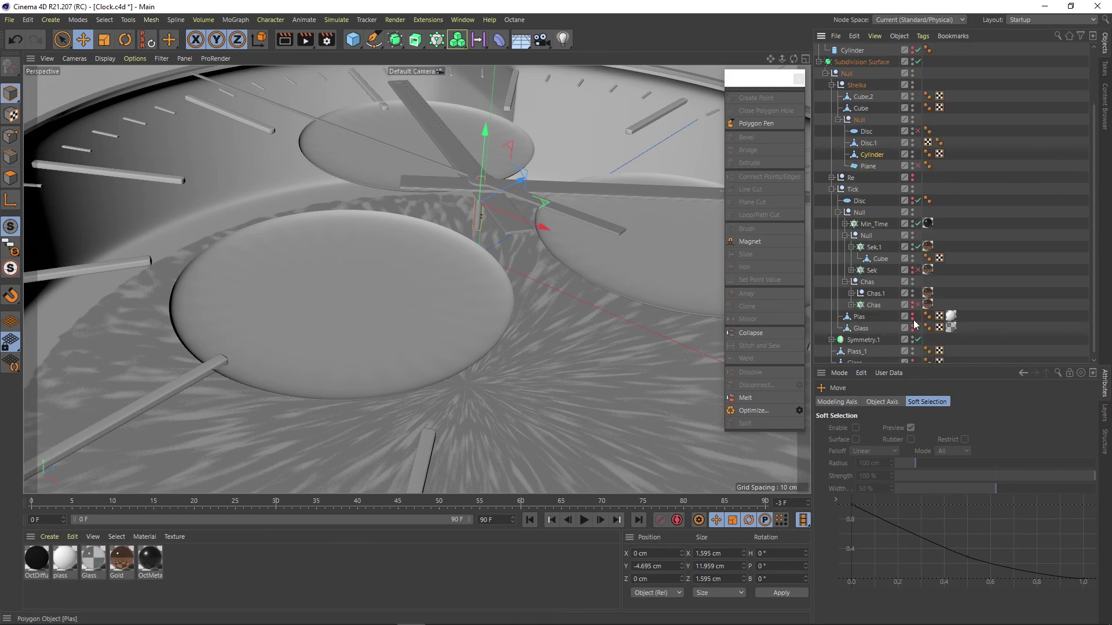
pyautogui.click(854, 361)
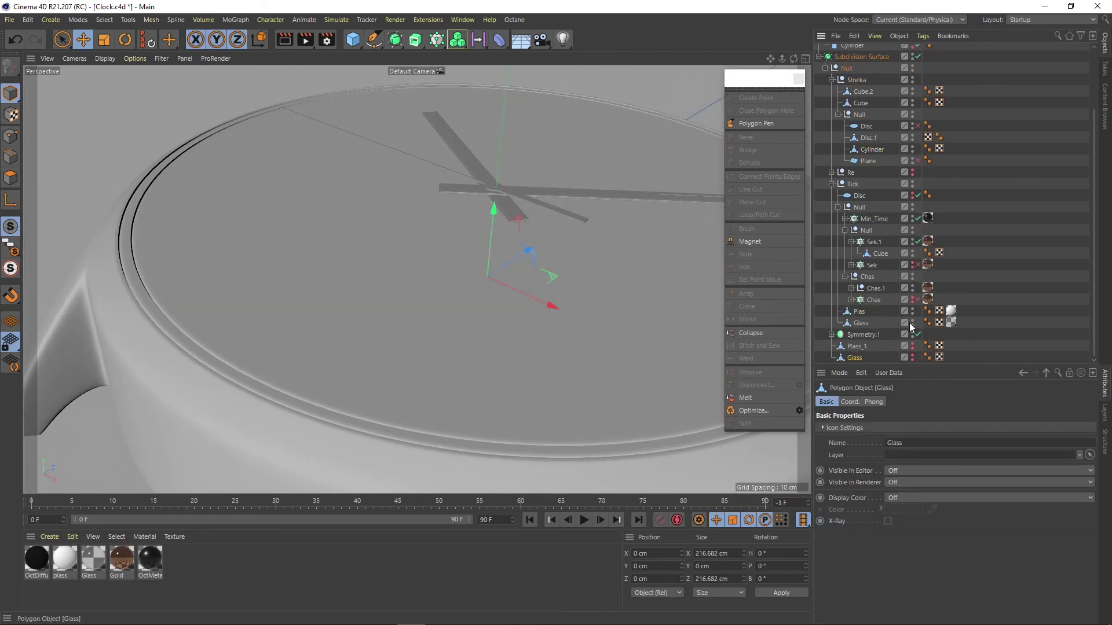
pyautogui.hotkey('ctrl', 'z')
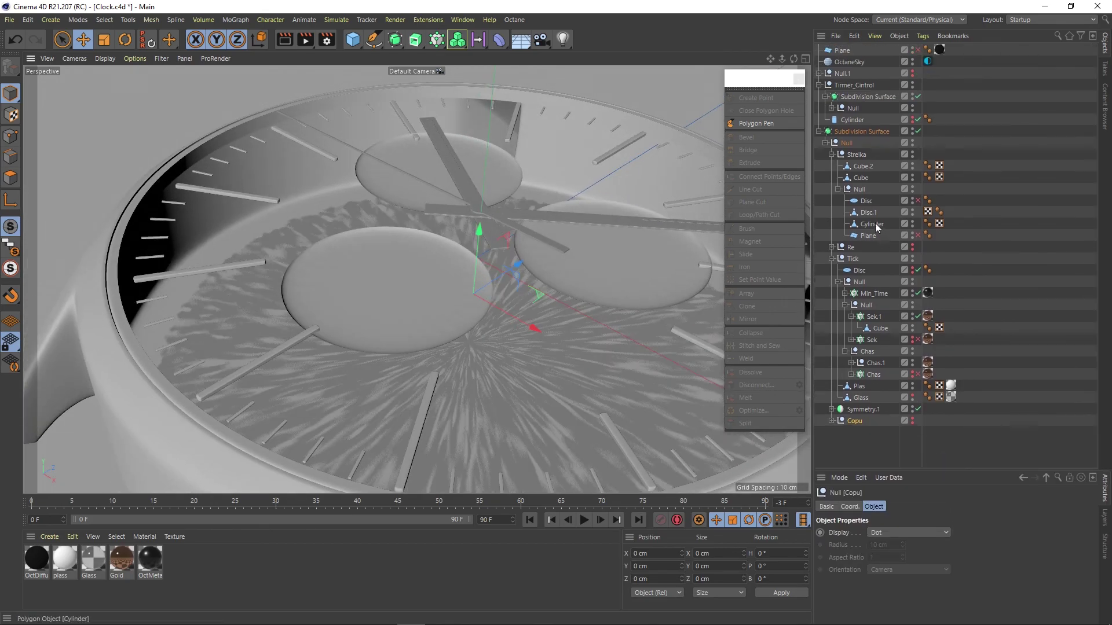
# - Check OctMetal1.1's Assignment, select its object and rename it Disk_Black
pyautogui.click(844, 294)
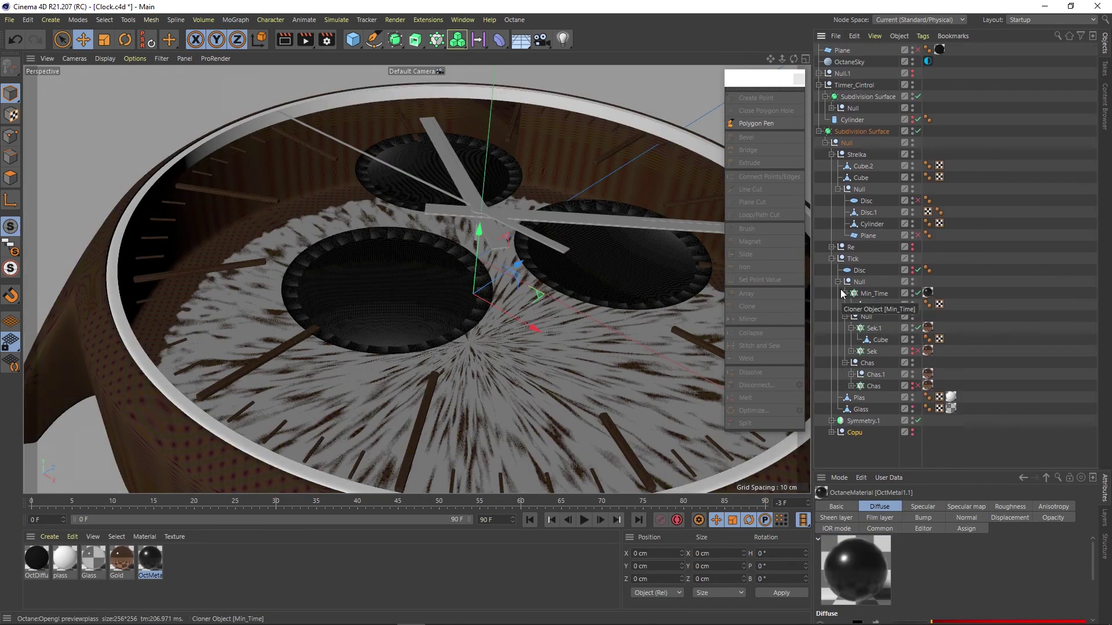
pyautogui.doubleClick(162, 551)
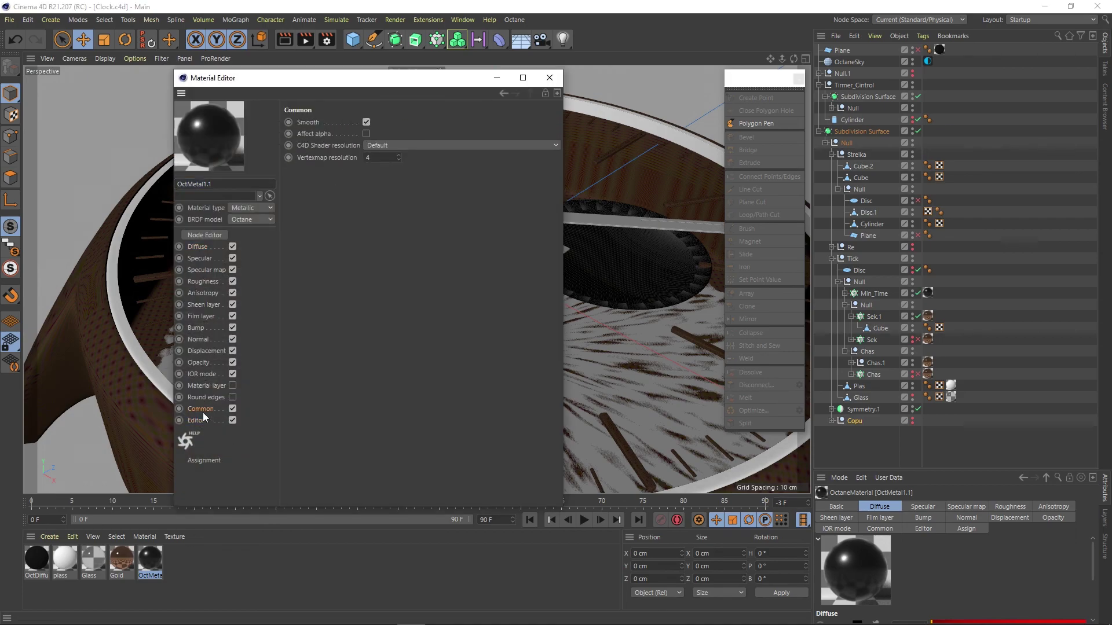
pyautogui.click(342, 128)
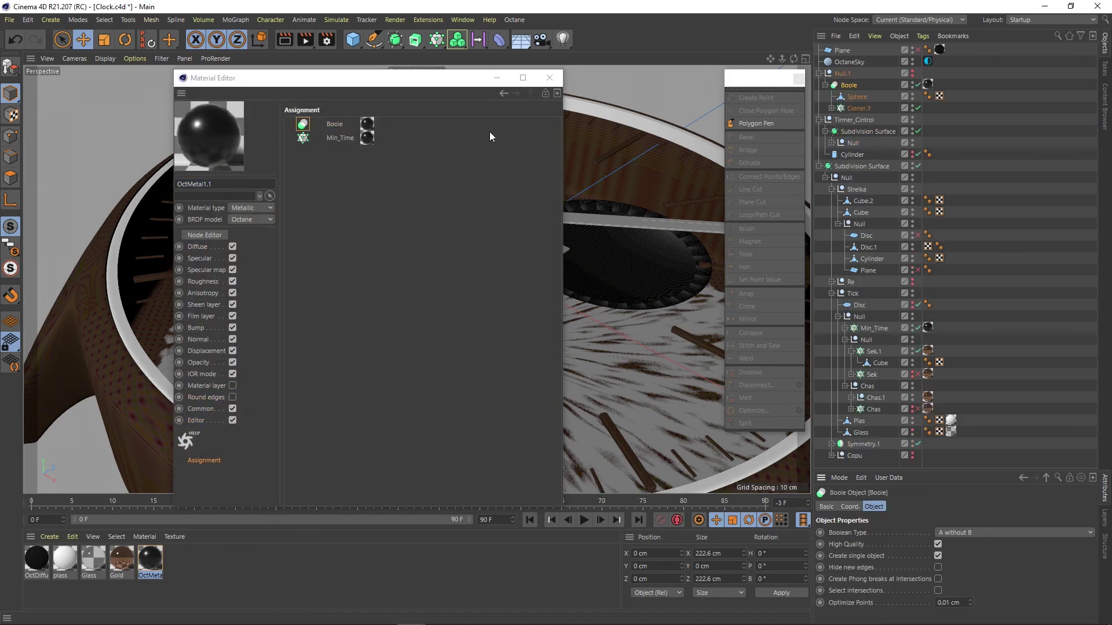
pyautogui.click(549, 78)
pyautogui.write('Isk_Basa')
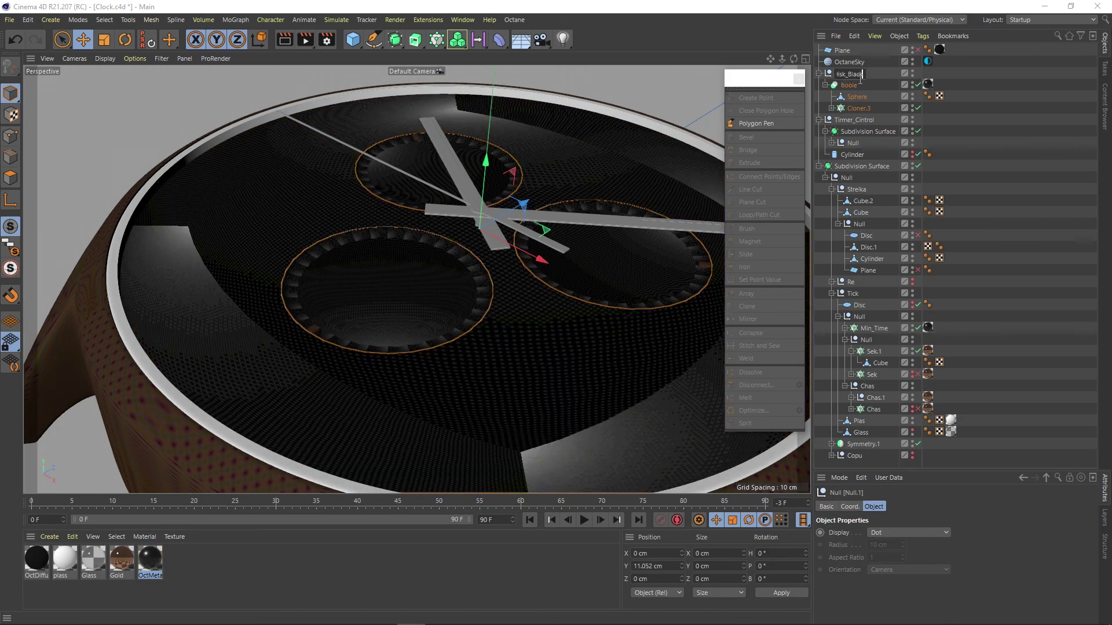
pyautogui.write('k')
pyautogui.press('Return')
# - Tidy the object tree to show Min_Time, Sek and Chas, and zoom onto the hand bar
pyautogui.scroll(5, 444, 253)
pyautogui.scroll(-5, 397, 231)
pyautogui.keyDown('alt'); pyautogui.moveTo(367, 252); pyautogui.dragTo(433, 201); pyautogui.keyUp('alt')
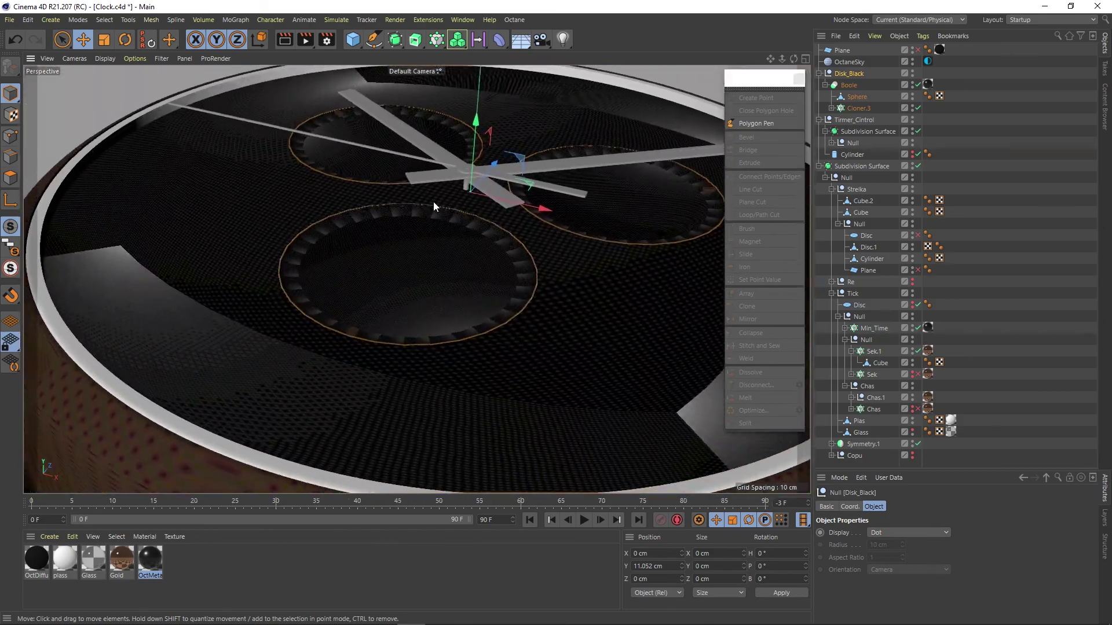
pyautogui.click(859, 293)
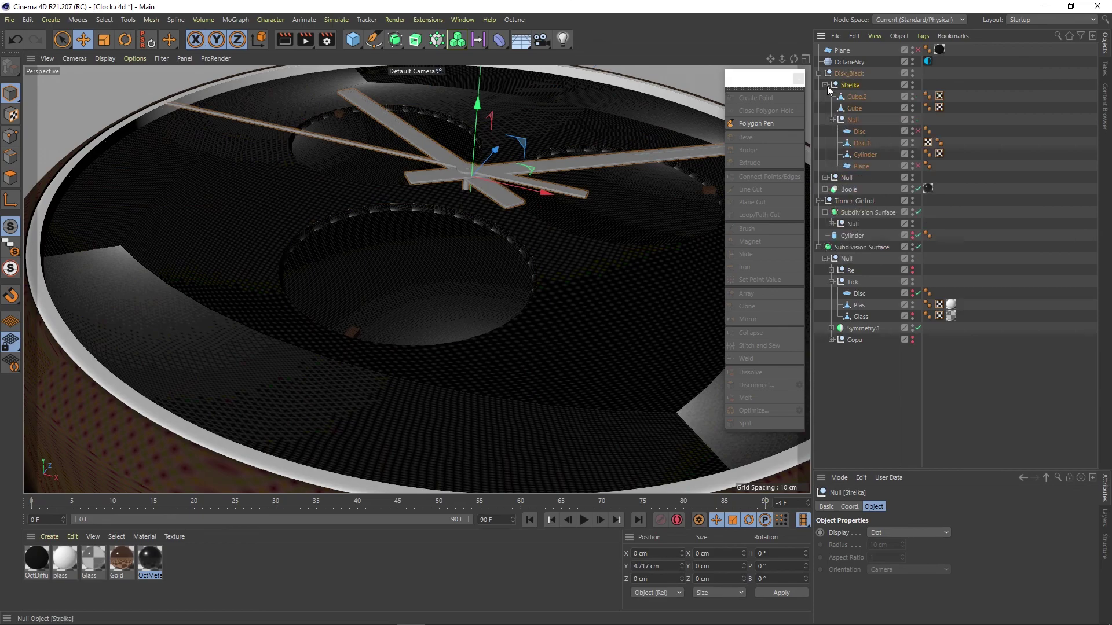
pyautogui.click(825, 84)
pyautogui.click(847, 96)
pyautogui.click(825, 96)
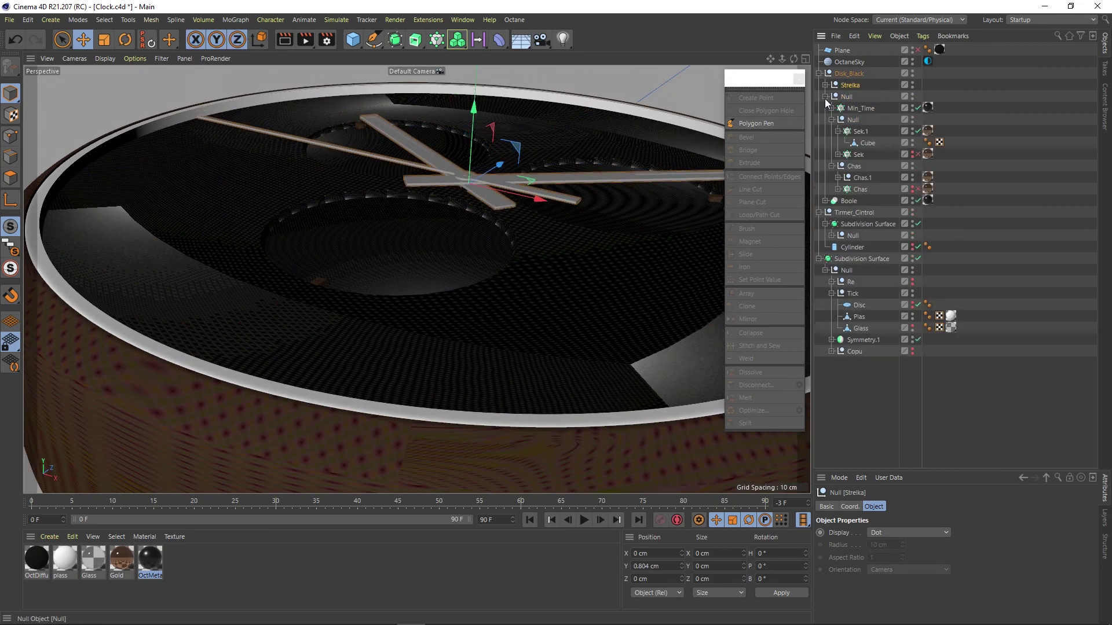
pyautogui.keyDown('alt'); pyautogui.moveTo(454, 144); pyautogui.dragTo(505, 261); pyautogui.keyUp('alt')
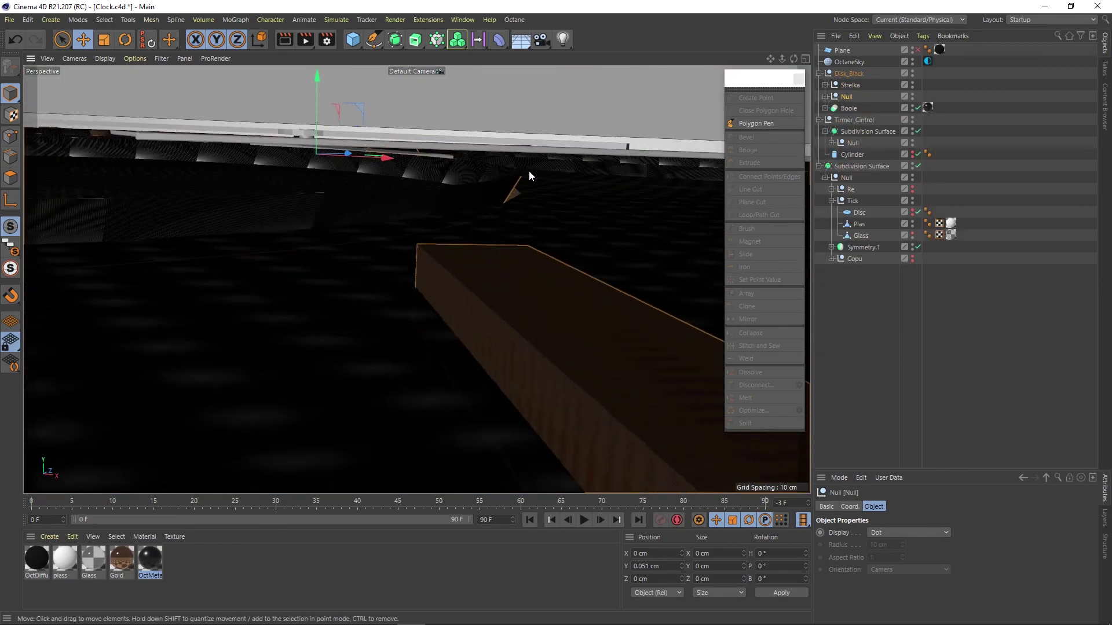
pyautogui.keyDown('alt'); pyautogui.moveTo(529, 171); pyautogui.dragTo(653, 345); pyautogui.keyUp('alt')
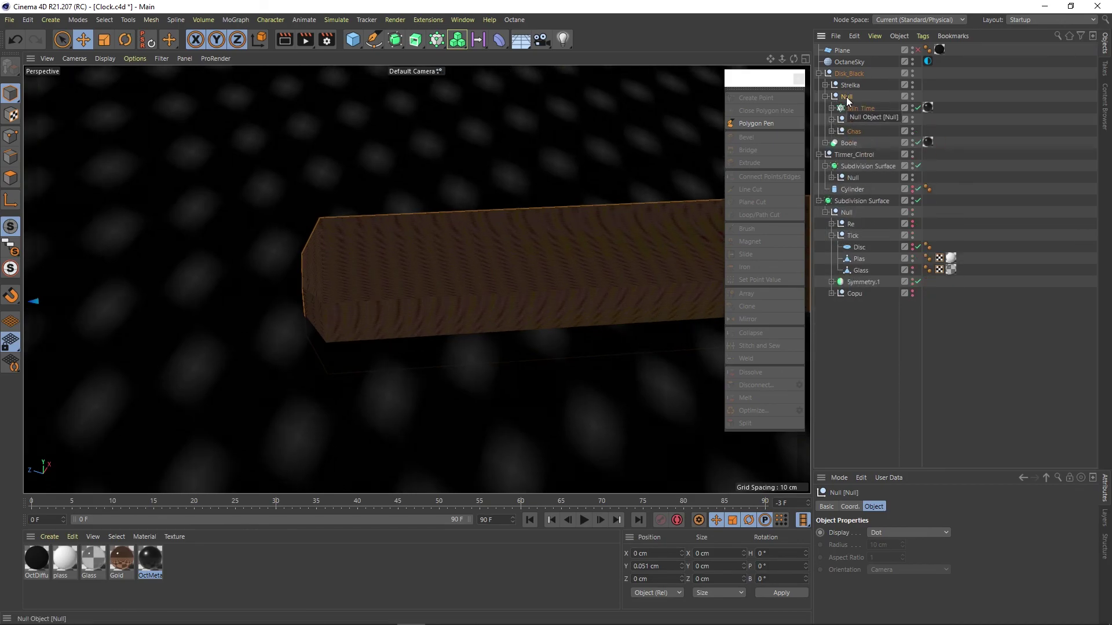
# - Wrap the hands null in a Subdivision Surface and raise the Boole slightly along Y
pyautogui.hotkey('alt', 's')
pyautogui.click(853, 108)
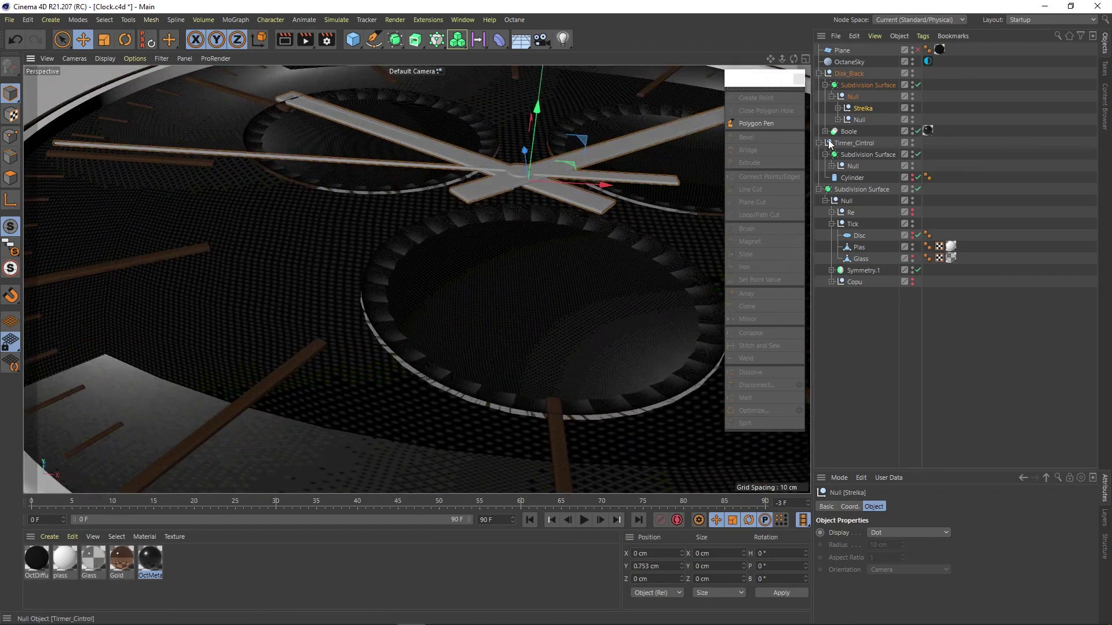
pyautogui.scroll(5, 363, 198)
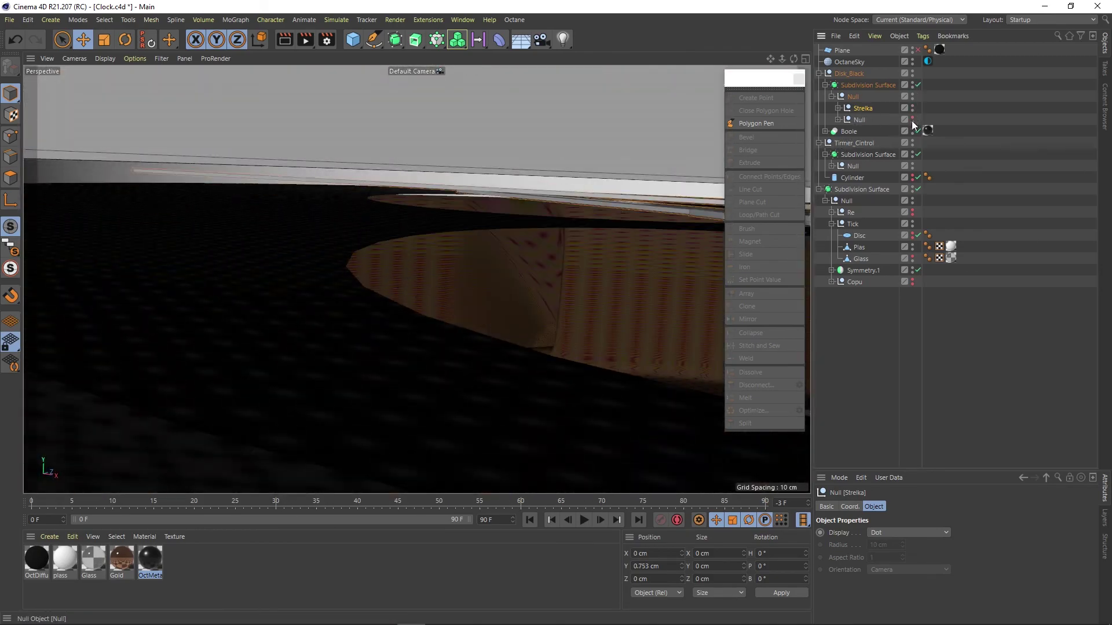
pyautogui.click(838, 119)
pyautogui.click(874, 131)
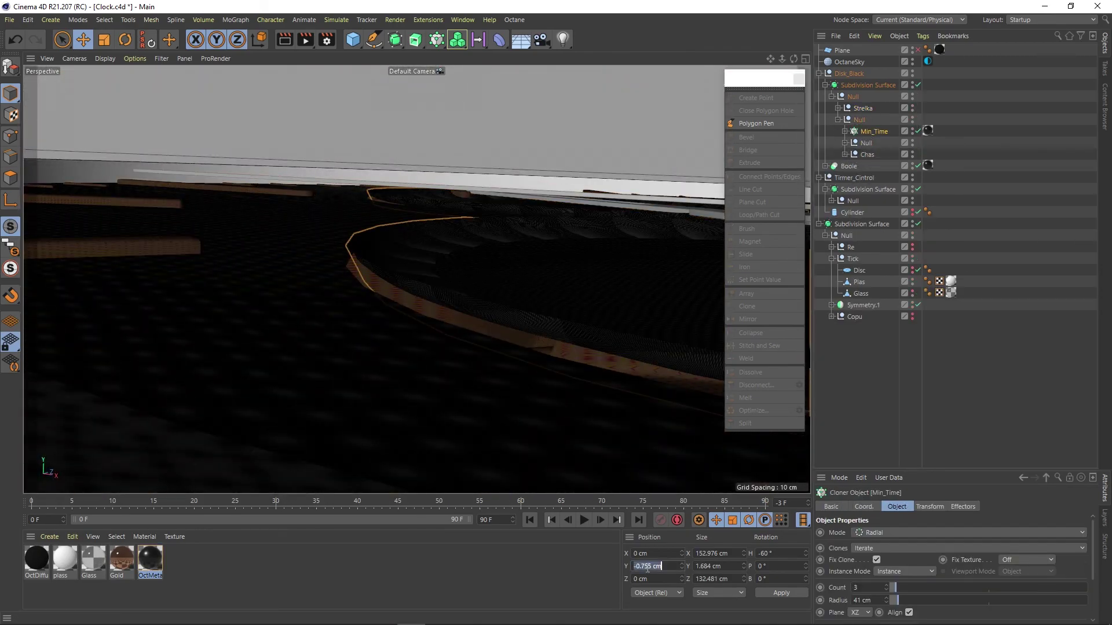
pyautogui.click(826, 166)
pyautogui.click(858, 189)
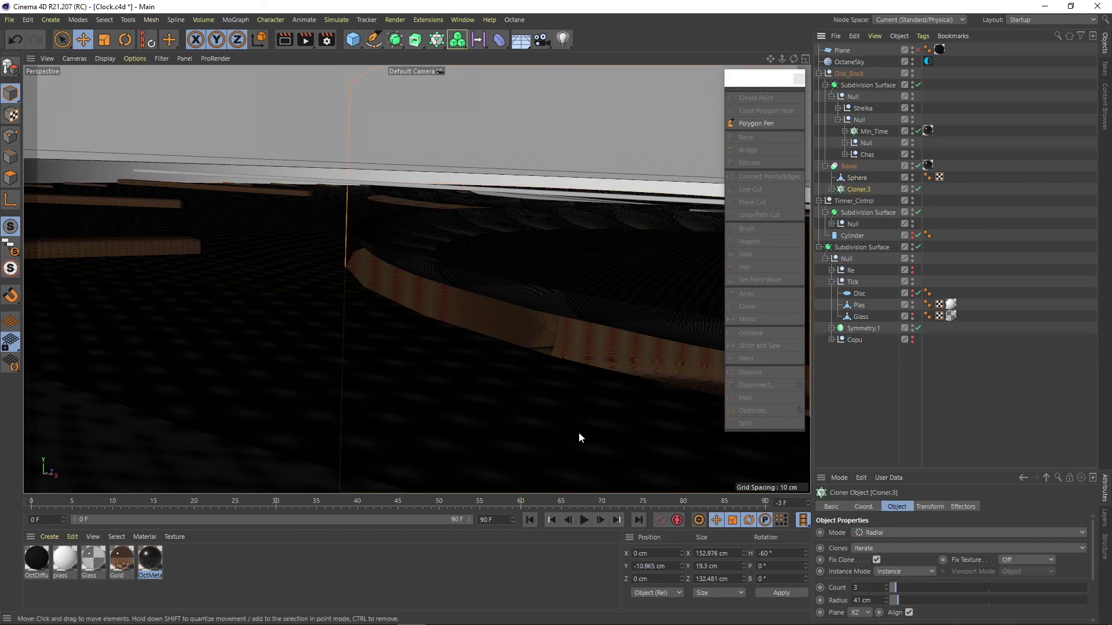
pyautogui.click(849, 167)
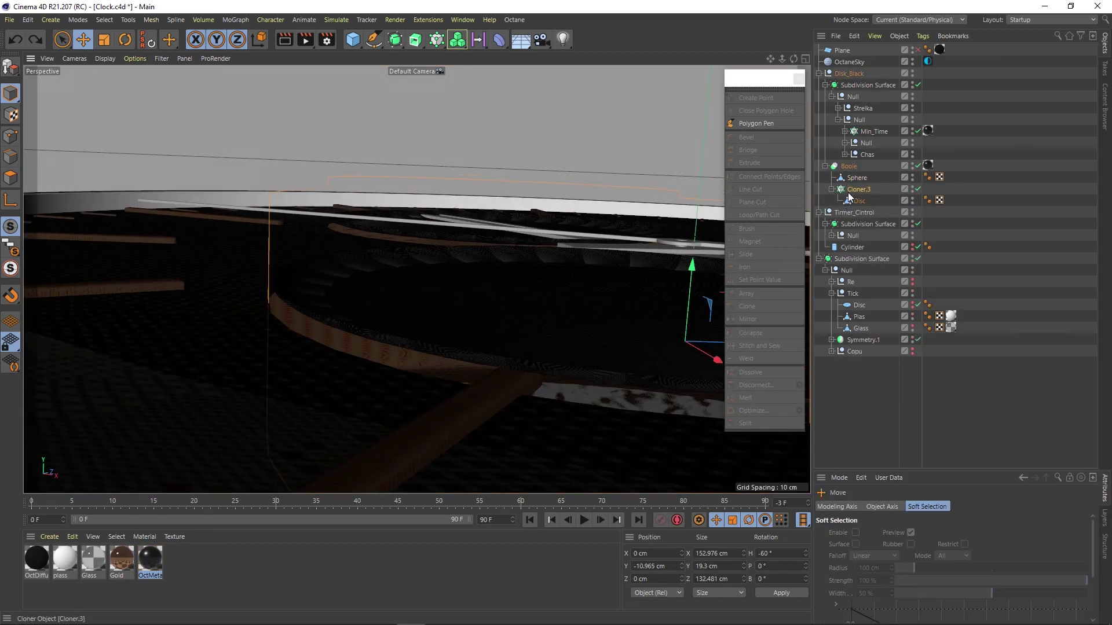
pyautogui.moveTo(718, 324); pyautogui.dragTo(696, 232)
pyautogui.click(873, 132)
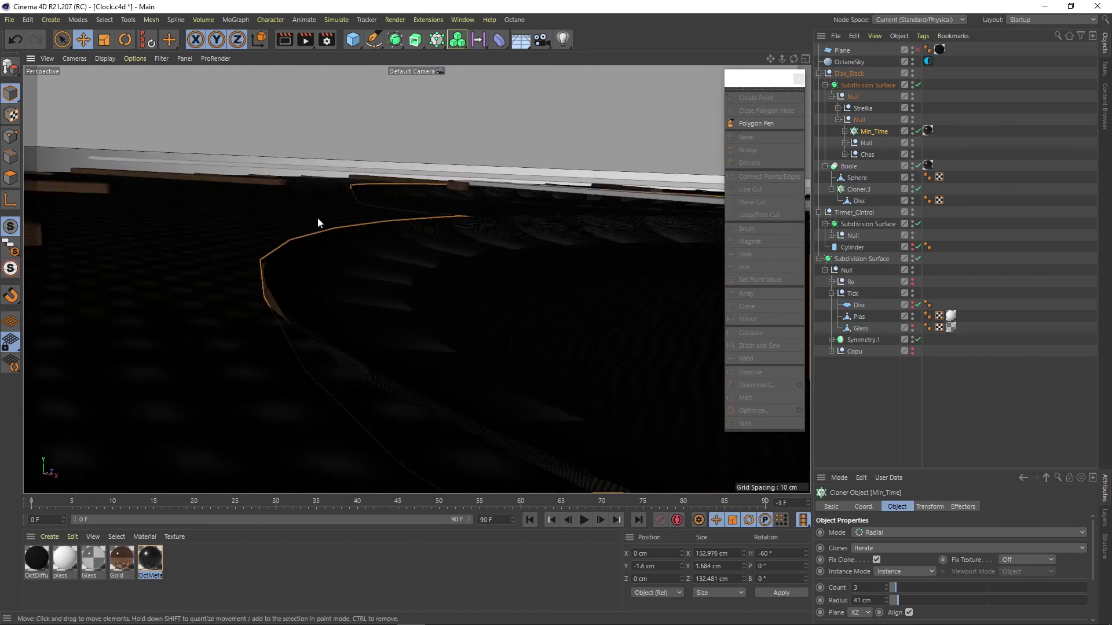
# - Check the disc from the front and perspective views with adjusted viewport shading
pyautogui.press('F4')
pyautogui.press('F1')
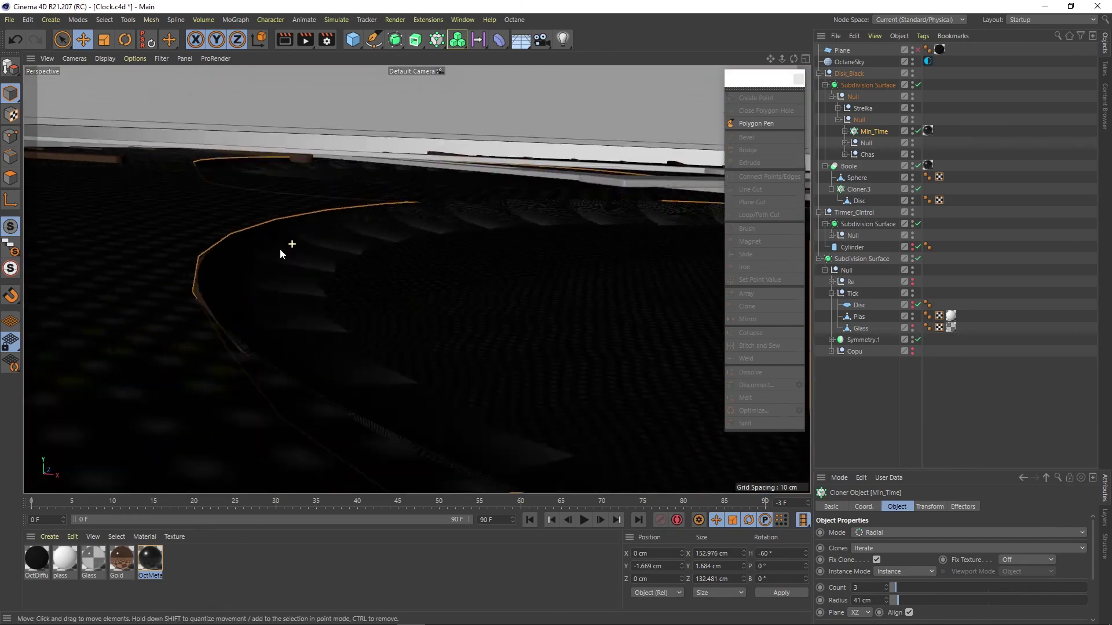
pyautogui.click(105, 58)
pyautogui.moveTo(232, 327)
pyautogui.keyDown('alt'); pyautogui.mouseDown()
pyautogui.moveTo(231, 318)
pyautogui.moveTo(303, 390)
pyautogui.moveTo(325, 382)
pyautogui.mouseUp(); pyautogui.keyUp('alt')
# - Wrap Boole in Subdivision Surface.1, disable it, and show the mesh wireframe lines
pyautogui.click(849, 167)
pyautogui.keyDown('alt'); pyautogui.click(395, 40); pyautogui.keyUp('alt')
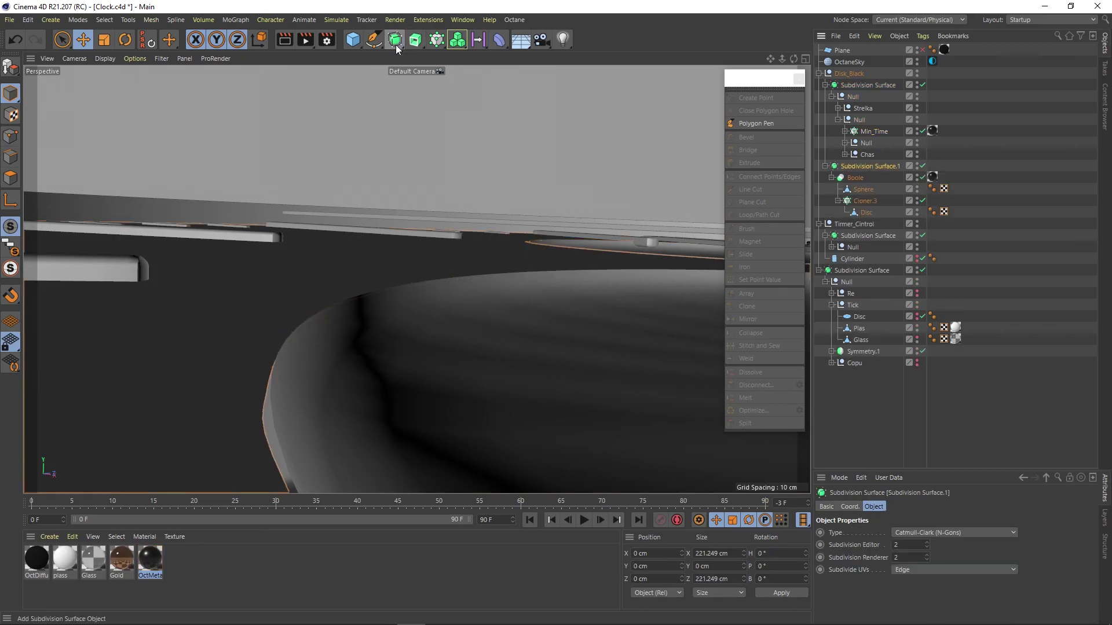
pyautogui.moveTo(297, 313)
pyautogui.keyDown('alt'); pyautogui.mouseDown()
pyautogui.moveTo(352, 322)
pyautogui.moveTo(382, 246)
pyautogui.moveTo(284, 230)
pyautogui.mouseUp(); pyautogui.keyUp('alt')
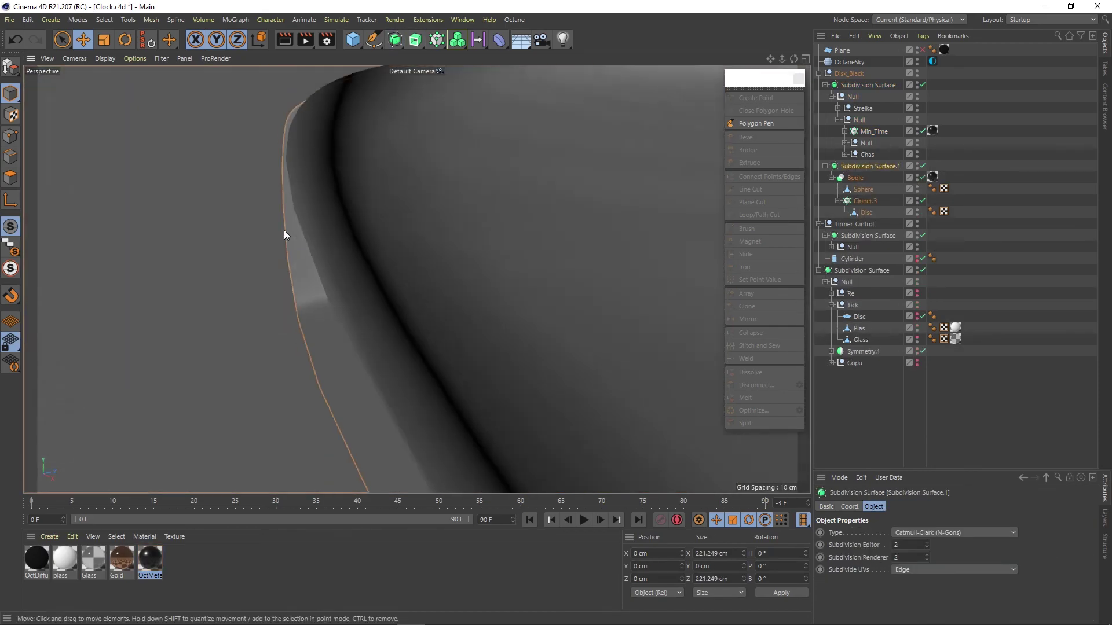
pyautogui.click(105, 59)
pyautogui.click(113, 87)
pyautogui.press('q')
pyautogui.moveTo(370, 166)
pyautogui.keyDown('alt'); pyautogui.mouseDown()
pyautogui.moveTo(395, 244)
pyautogui.moveTo(408, 211)
pyautogui.moveTo(432, 221)
pyautogui.moveTo(411, 245)
pyautogui.moveTo(418, 328)
pyautogui.mouseUp(); pyautogui.keyUp('alt')
pyautogui.press('F5')
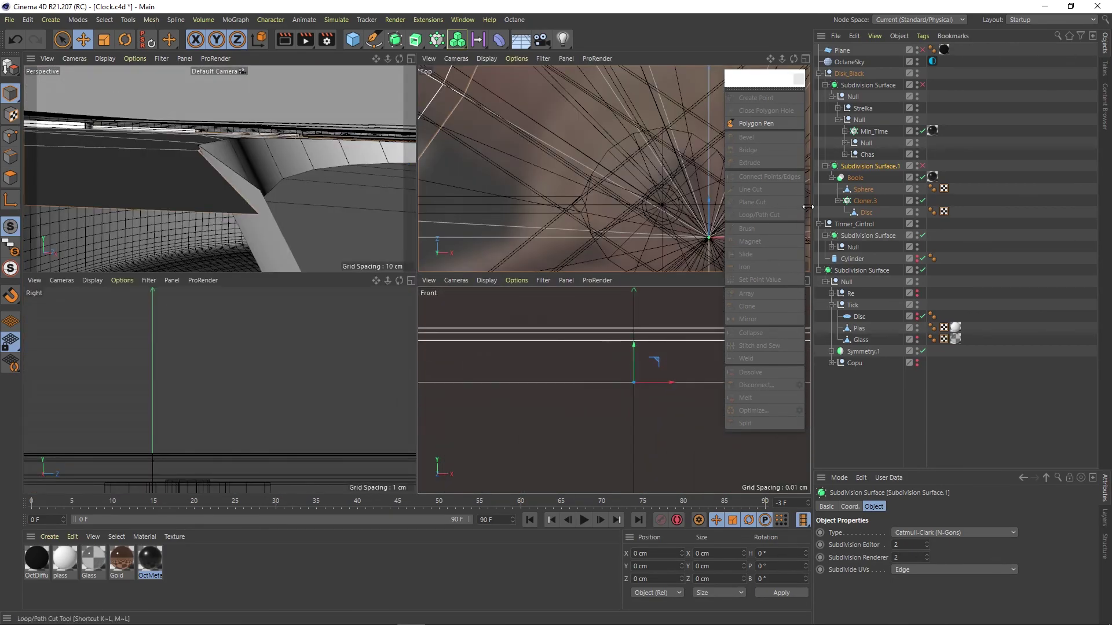
# - Lift Boole slightly along Y in Front view to about 0.066 cm, then return to perspective
pyautogui.moveTo(635, 362); pyautogui.dragTo(636, 359)
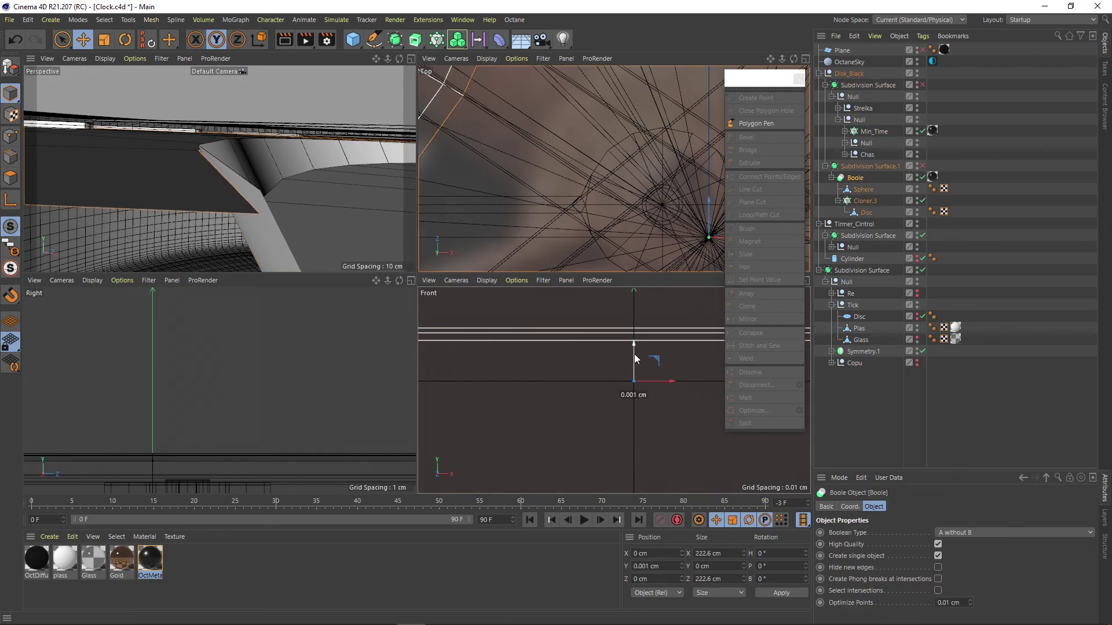
pyautogui.scroll(2, 185, 141)
pyautogui.scroll(2, 630, 335)
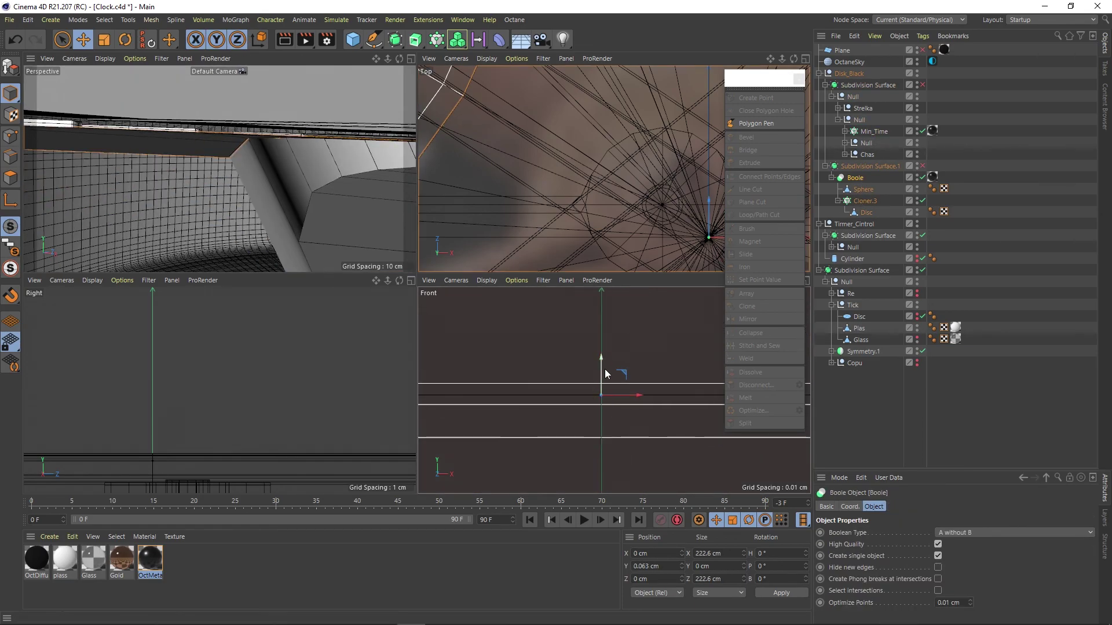
pyautogui.moveTo(602, 382); pyautogui.dragTo(604, 359)
pyautogui.keyDown('alt'); pyautogui.moveTo(348, 203); pyautogui.dragTo(280, 129); pyautogui.keyUp('alt')
pyautogui.press('F1')
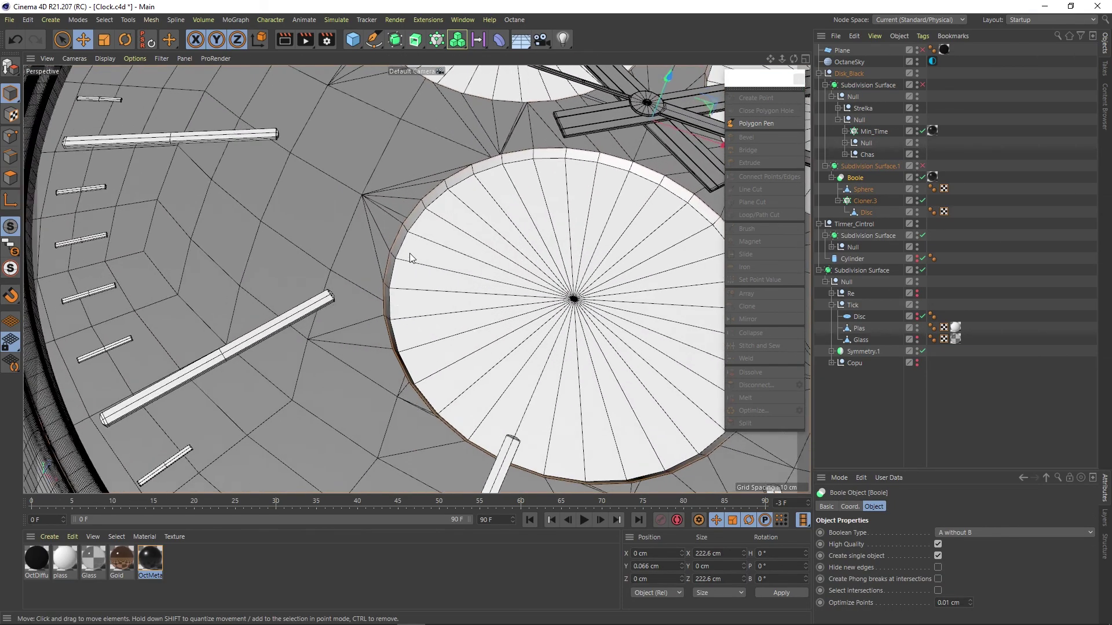
pyautogui.keyDown('alt'); pyautogui.moveTo(396, 297); pyautogui.dragTo(334, 252); pyautogui.keyUp('alt')
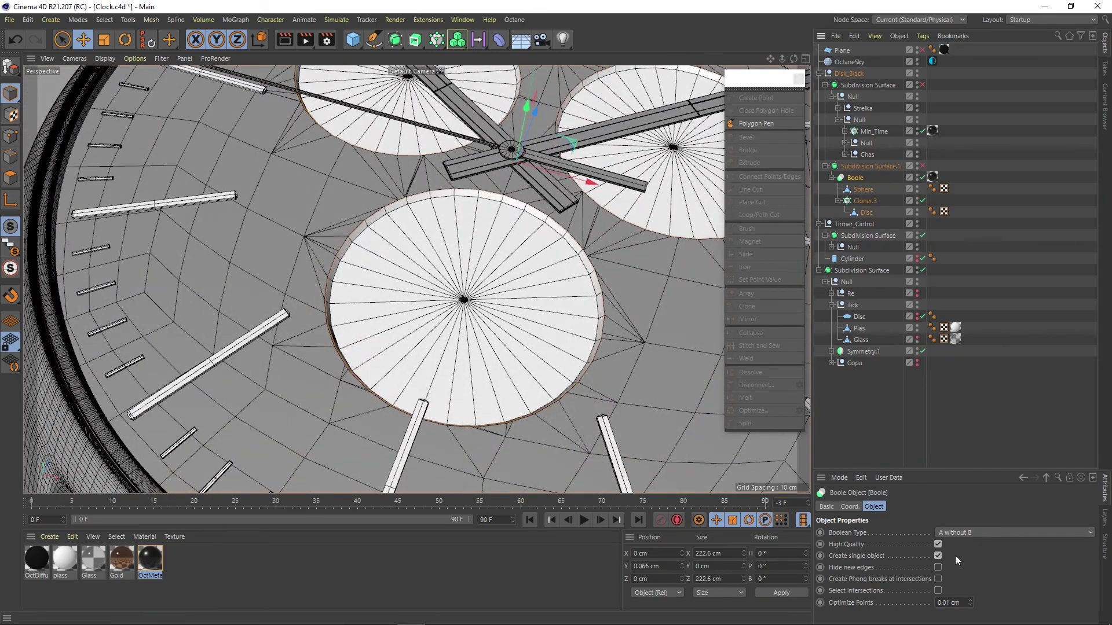
pyautogui.keyDown('alt'); pyautogui.moveTo(770, 442); pyautogui.dragTo(408, 211); pyautogui.keyUp('alt')
pyautogui.scroll(-3, 409, 211)
# - Expand Boole's children and select the Disc inside Cloner.3
pyautogui.click(832, 178)
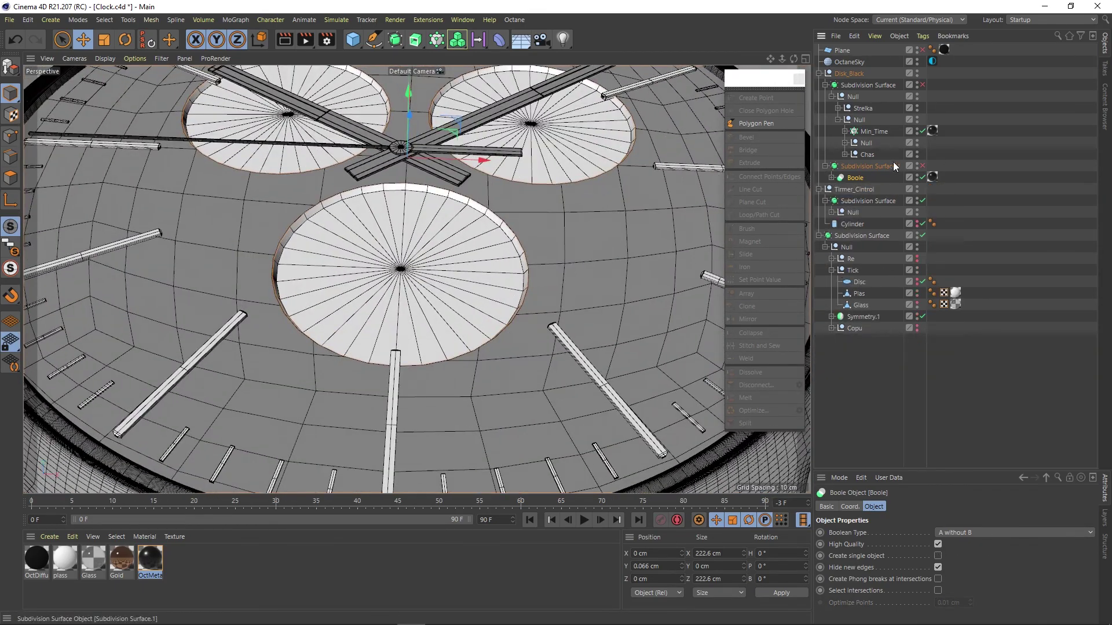
pyautogui.click(832, 178)
pyautogui.click(866, 191)
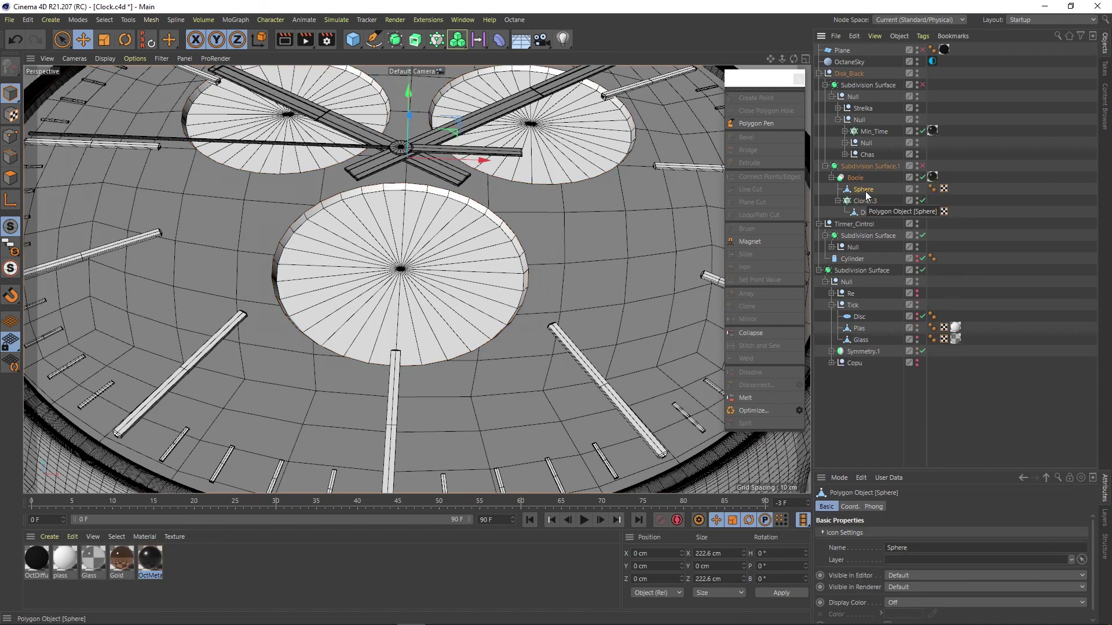
pyautogui.click(871, 214)
pyautogui.scroll(-3, 511, 179)
# - Add a Subdivision Surface over the cloned Disc and group it under a null (Alt+G)
pyautogui.press('o')
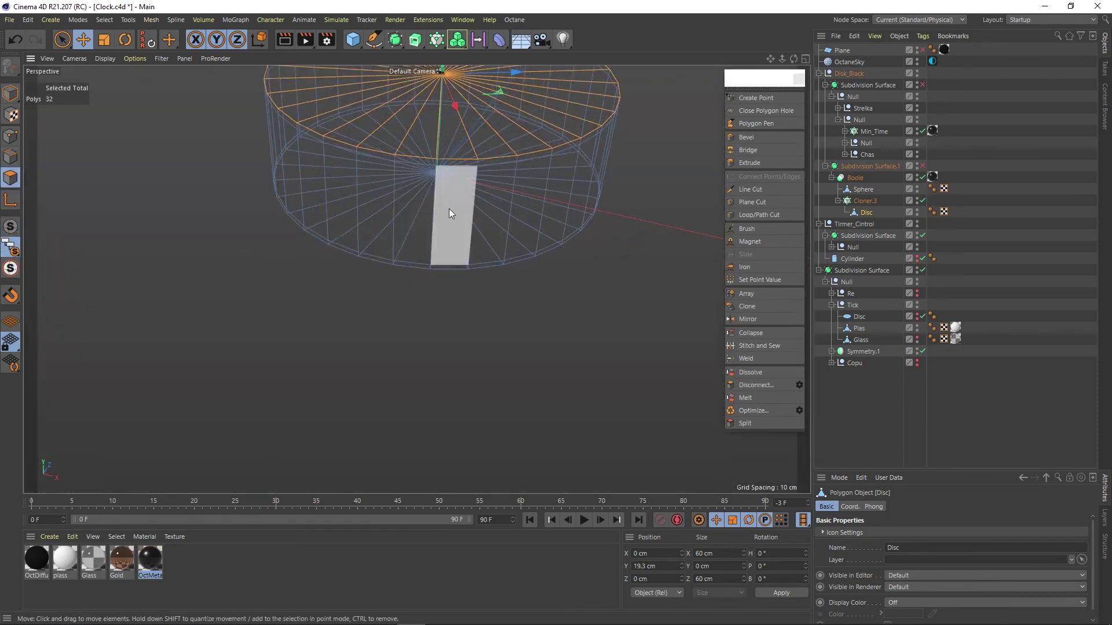
pyautogui.keyDown('alt'); pyautogui.moveTo(449, 209); pyautogui.dragTo(828, 184); pyautogui.keyUp('alt')
pyautogui.keyDown('alt'); pyautogui.click(394, 40); pyautogui.keyUp('alt')
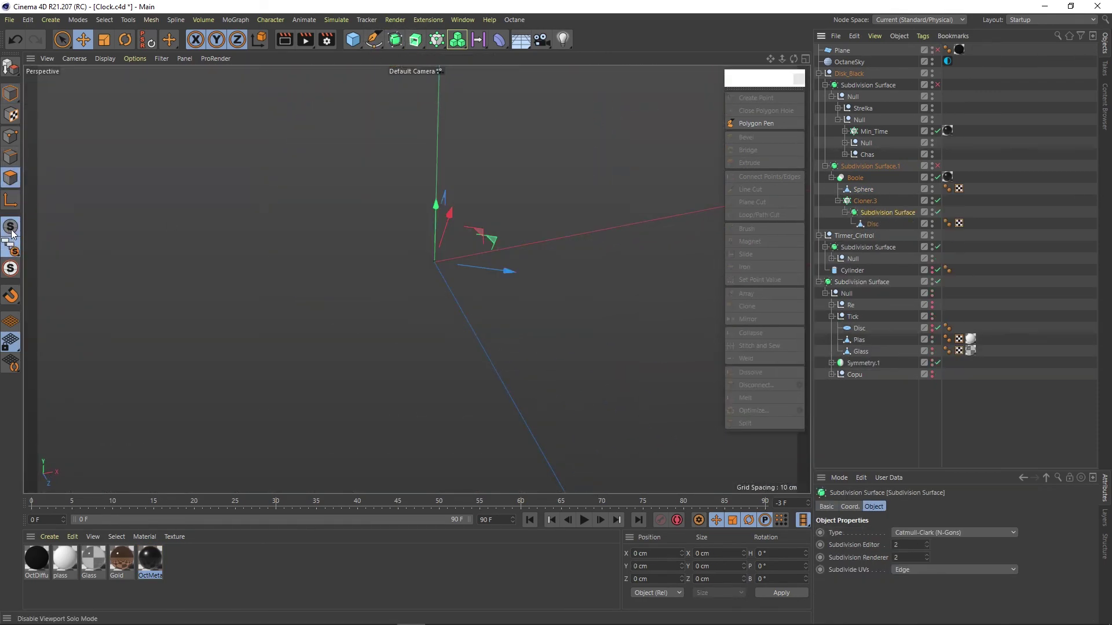
pyautogui.hotkey('ctrl', 'z')
pyautogui.hotkey('alt', 'g')
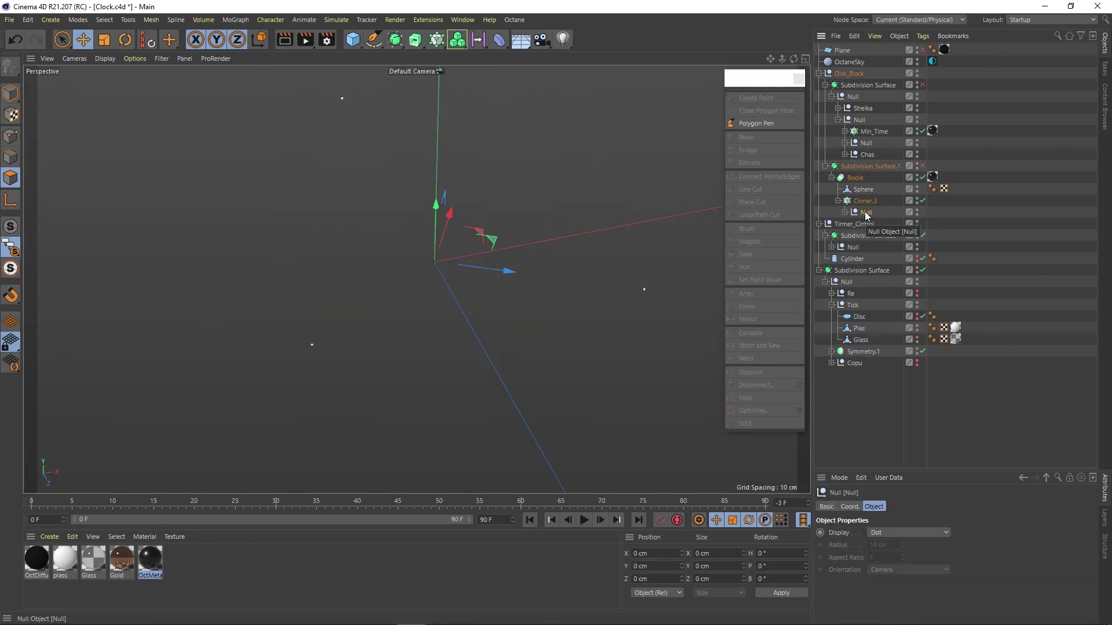
# - Select the subdivision surface inside the new null and re-enable the dial's smoothing
pyautogui.click(9, 229)
pyautogui.click(845, 212)
pyautogui.click(895, 224)
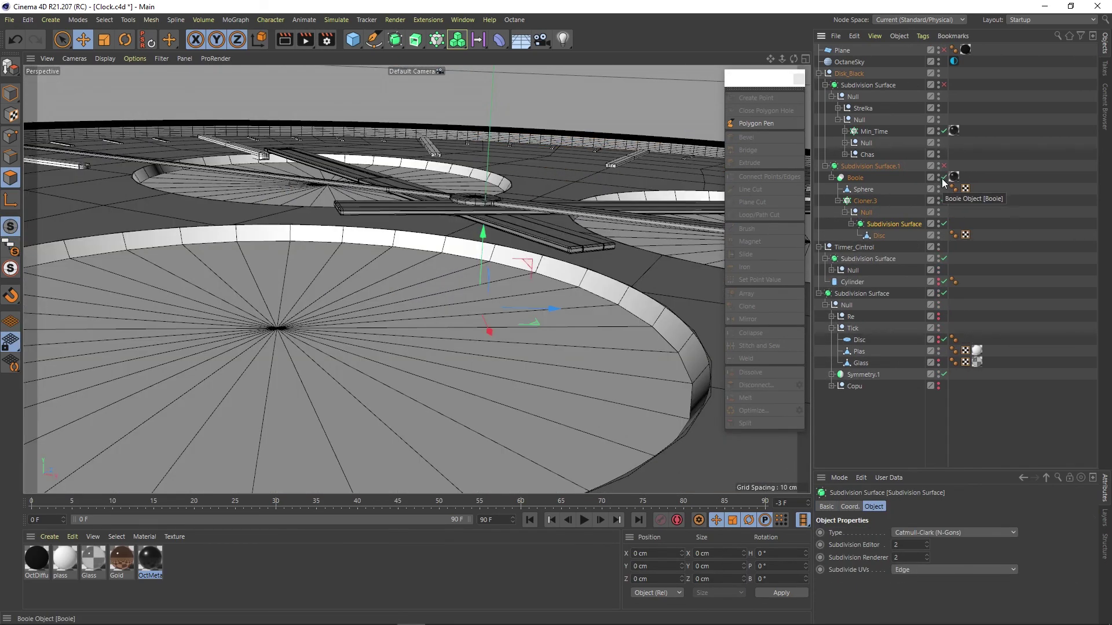
pyautogui.keyDown('alt'); pyautogui.moveTo(359, 347); pyautogui.dragTo(393, 301); pyautogui.keyUp('alt')
pyautogui.click(944, 84)
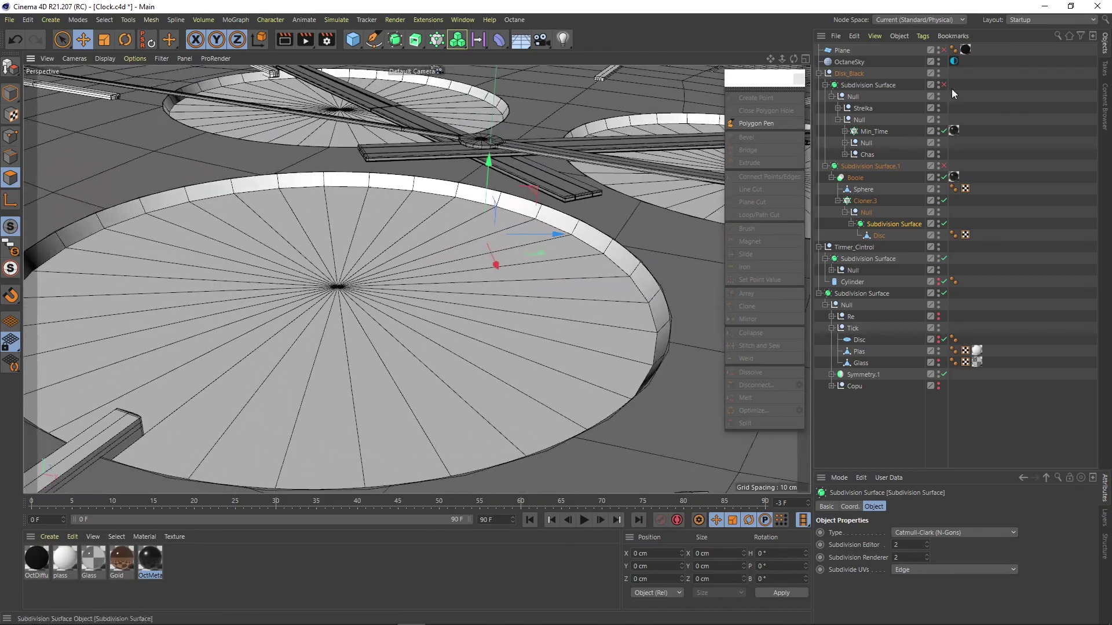
pyautogui.scroll(5, 657, 301)
pyautogui.moveTo(507, 338)
pyautogui.keyDown('alt'); pyautogui.mouseDown()
pyautogui.moveTo(429, 219)
pyautogui.moveTo(116, 180)
pyautogui.moveTo(317, 269)
pyautogui.mouseUp(); pyautogui.keyUp('alt')
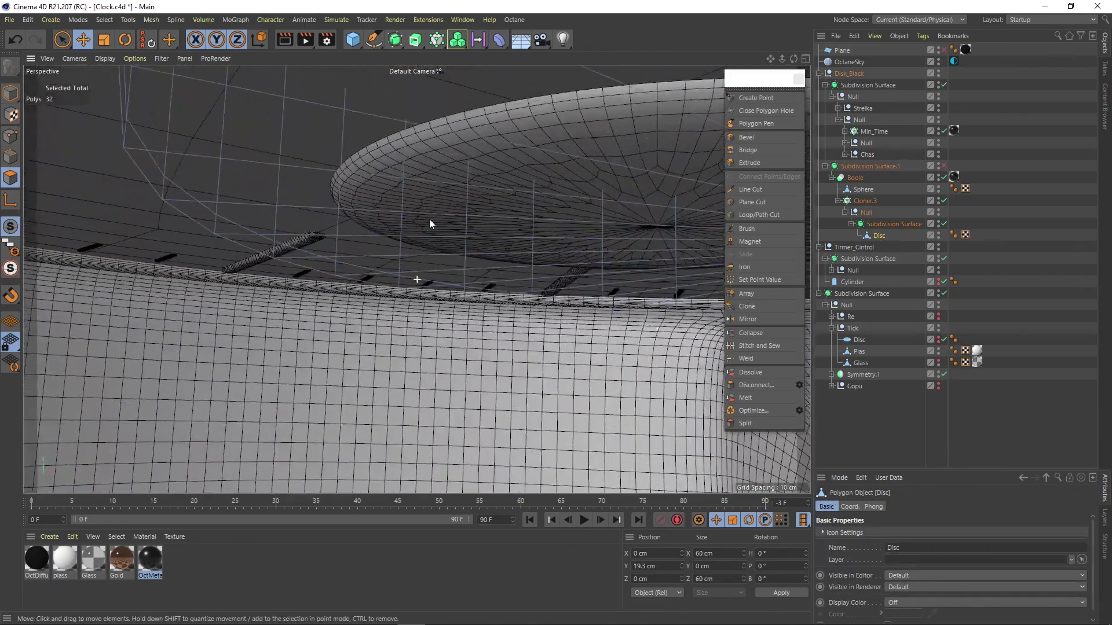
# - Try a loop cut around the disc, then return to the Move tool
pyautogui.press('k')
pyautogui.press('l')
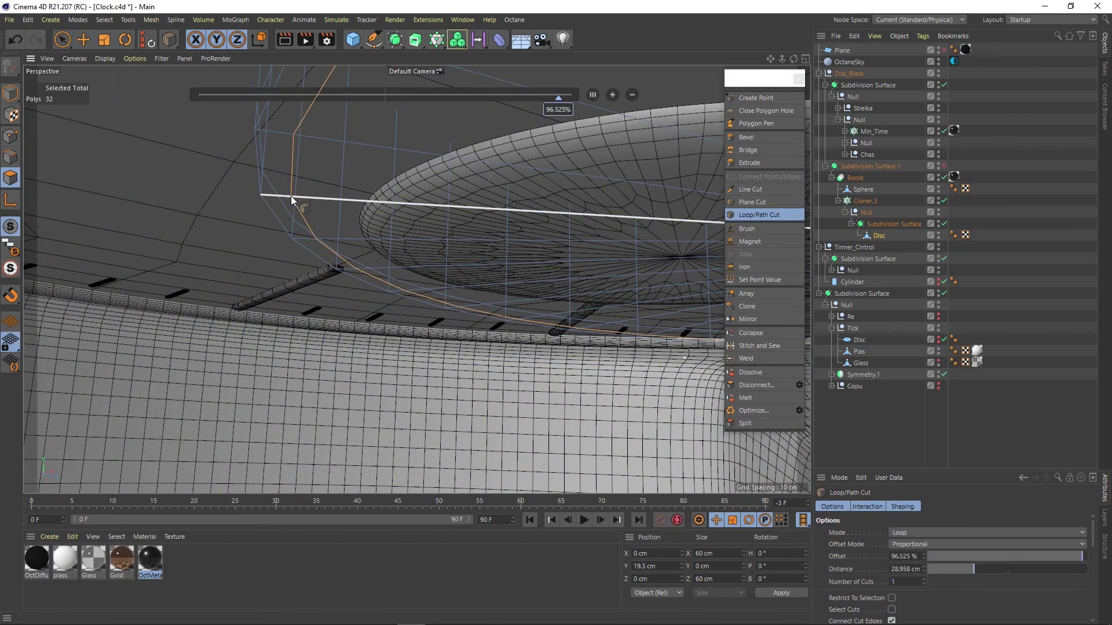
pyautogui.scroll(3, 369, 214)
pyautogui.press('e')
pyautogui.scroll(-5, 509, 266)
pyautogui.moveTo(510, 266)
pyautogui.keyDown('alt'); pyautogui.mouseDown()
pyautogui.moveTo(551, 242)
pyautogui.moveTo(494, 248)
pyautogui.moveTo(506, 312)
pyautogui.moveTo(488, 303)
pyautogui.moveTo(454, 329)
pyautogui.moveTo(369, 291)
pyautogui.moveTo(329, 231)
pyautogui.mouseUp(); pyautogui.keyUp('alt')
# - Turn off the Boole and select the disc's rim edge loop for scaling
pyautogui.click(944, 178)
pyautogui.doubleClick(454, 328)
pyautogui.press('u')
pyautogui.press('l')
pyautogui.click(340, 291)
pyautogui.scroll(2, 452, 259)
pyautogui.press('t')
# - Move the inner disc polygons down on Y to form a recessed rim
pyautogui.press('q')
pyautogui.press('e')
pyautogui.moveTo(567, 342); pyautogui.dragTo(523, 228)
pyautogui.press('k')
pyautogui.press('l')
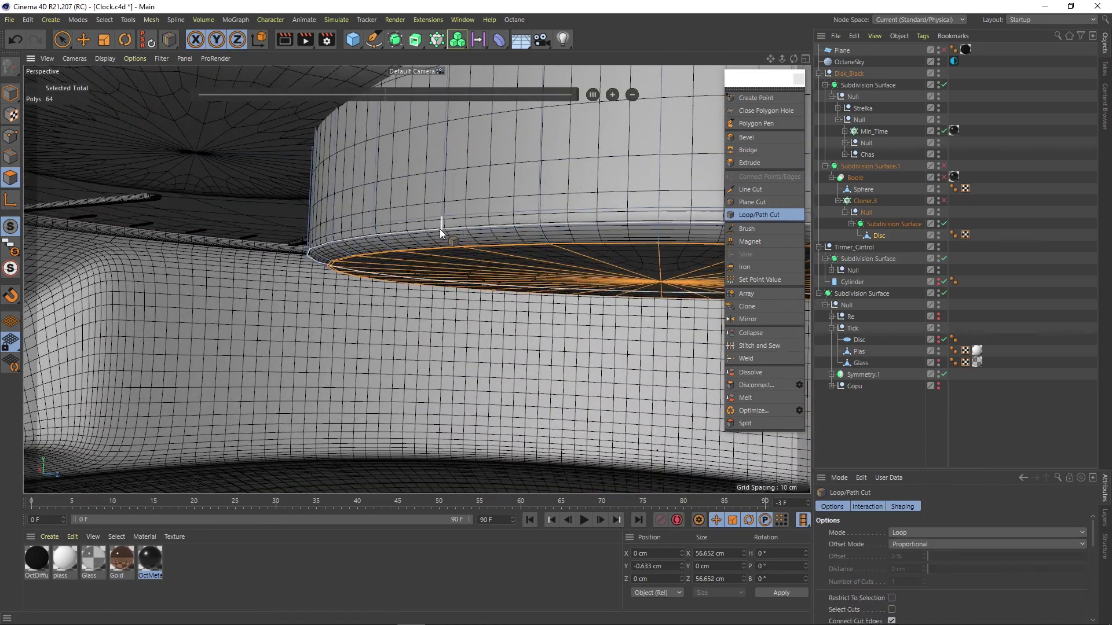
pyautogui.press('e')
pyautogui.moveTo(446, 236)
pyautogui.keyDown('alt'); pyautogui.mouseDown()
pyautogui.moveTo(454, 266)
pyautogui.moveTo(593, 249)
pyautogui.moveTo(377, 246)
pyautogui.moveTo(389, 186)
pyautogui.moveTo(522, 200)
pyautogui.mouseUp(); pyautogui.keyUp('alt')
pyautogui.scroll(-3, 389, 185)
pyautogui.scroll(5, 384, 201)
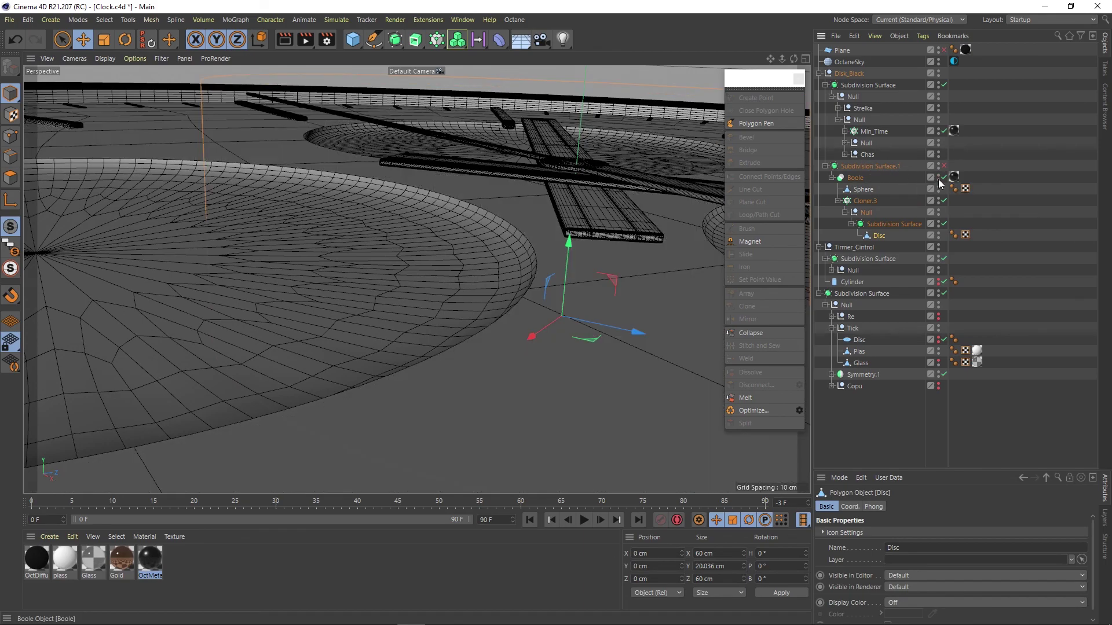
# - Preview a loop cut along the disc edge, drop it, and undo the last two changes
pyautogui.press('k')
pyautogui.press('l')
pyautogui.scroll(3, 487, 179)
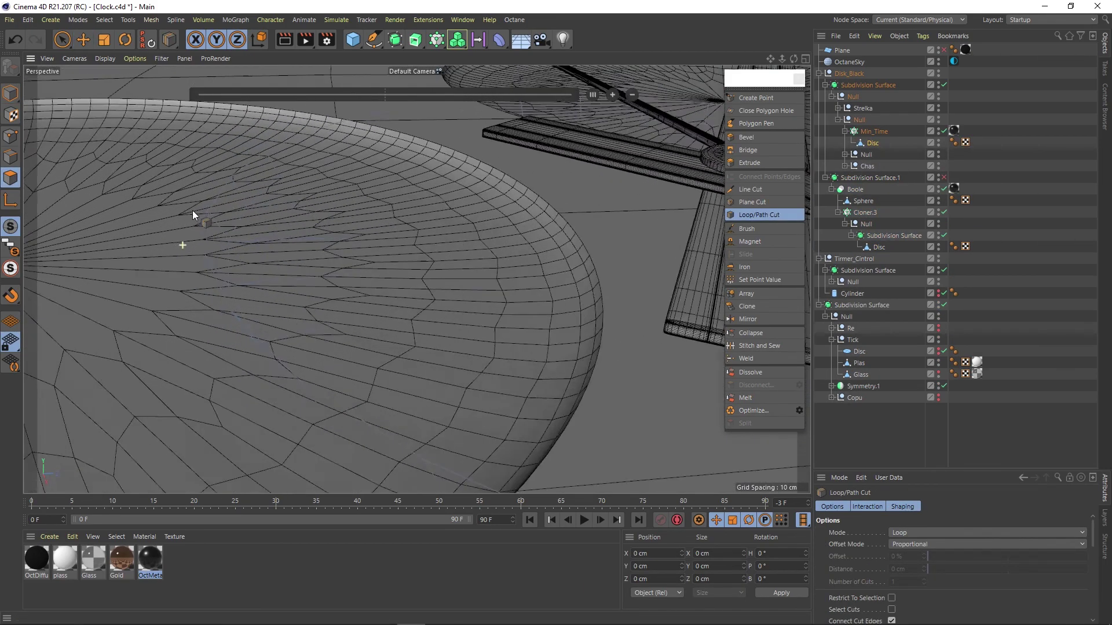
pyautogui.scroll(2, 192, 210)
pyautogui.press('e')
pyautogui.scroll(-3, 345, 223)
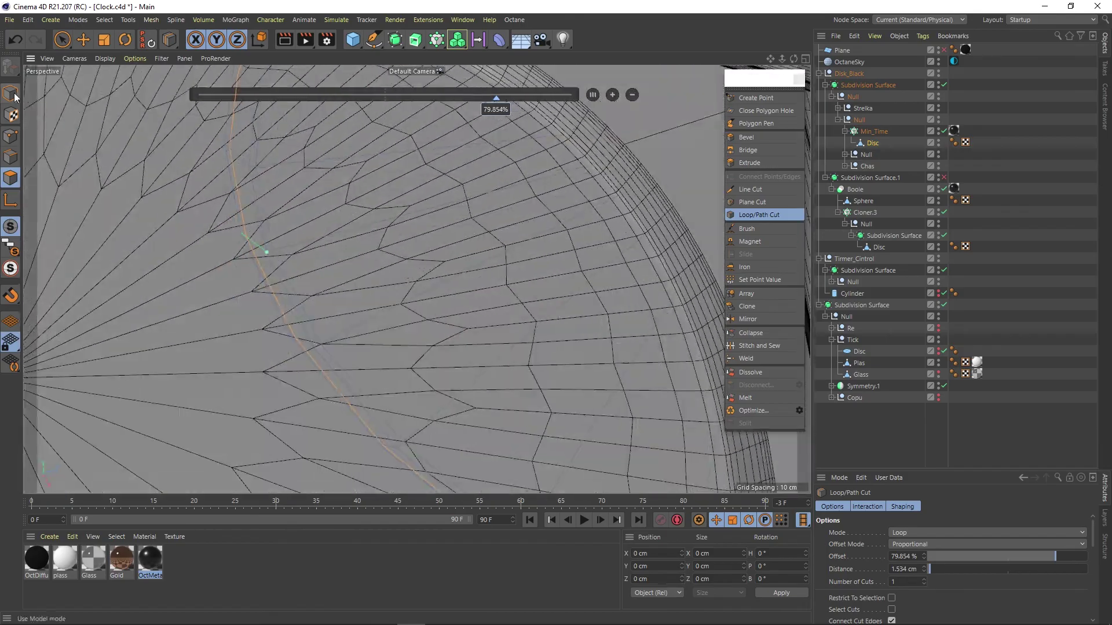
pyautogui.scroll(-3, 540, 212)
pyautogui.scroll(-3, 540, 212)
pyautogui.keyDown('alt'); pyautogui.moveTo(428, 377); pyautogui.dragTo(435, 323); pyautogui.keyUp('alt')
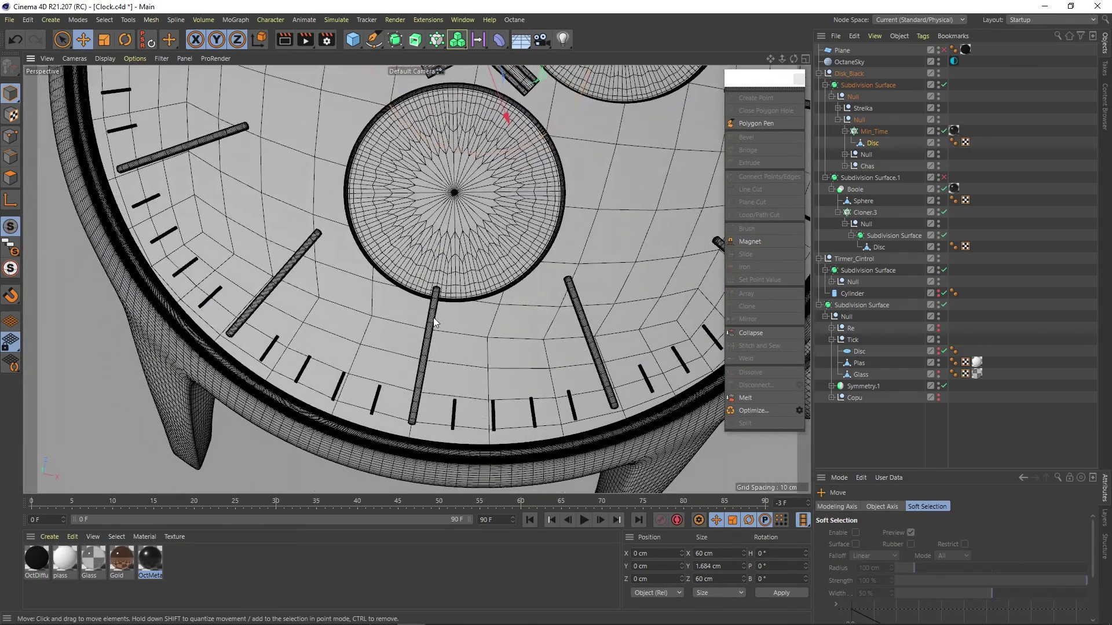
pyautogui.hotkey('ctrl', 'z')
pyautogui.hotkey('ctrl', 'z')
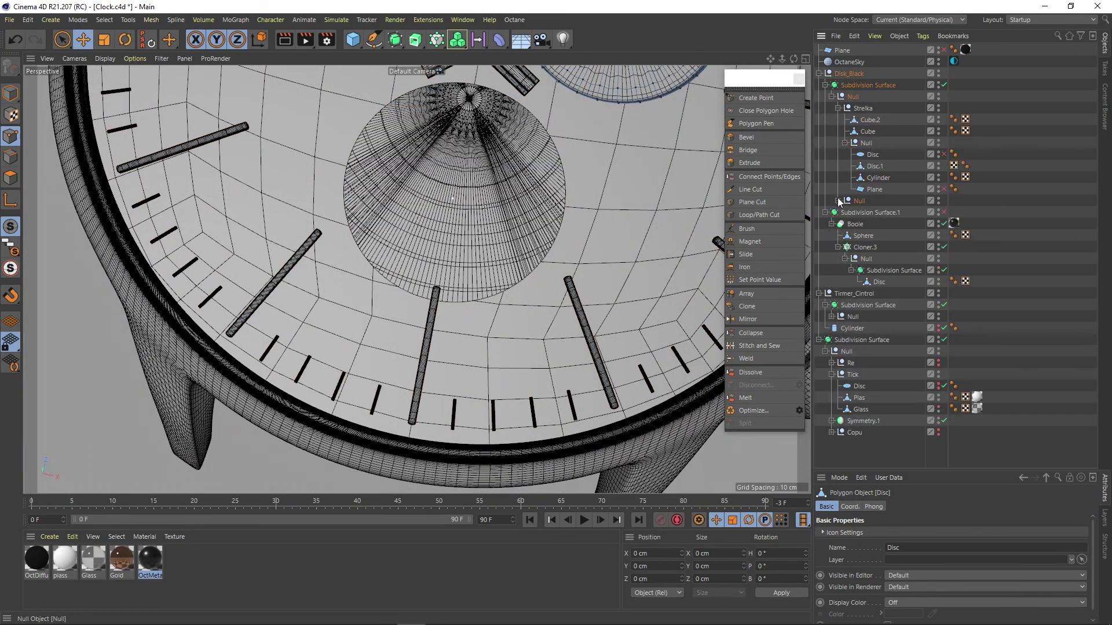
pyautogui.hotkey('ctrl', 'z')
pyautogui.hotkey('ctrl', 'z')
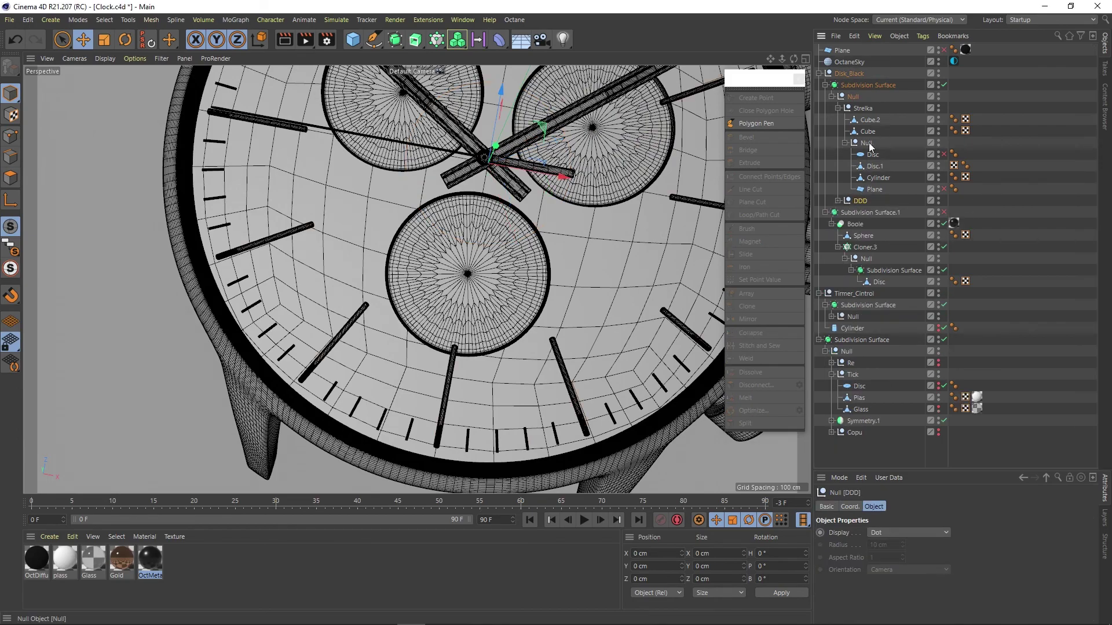
# - Collapse Strelka and expand DDD, its null and Sek to select Sek's Cube
pyautogui.click(869, 120)
pyautogui.click(837, 109)
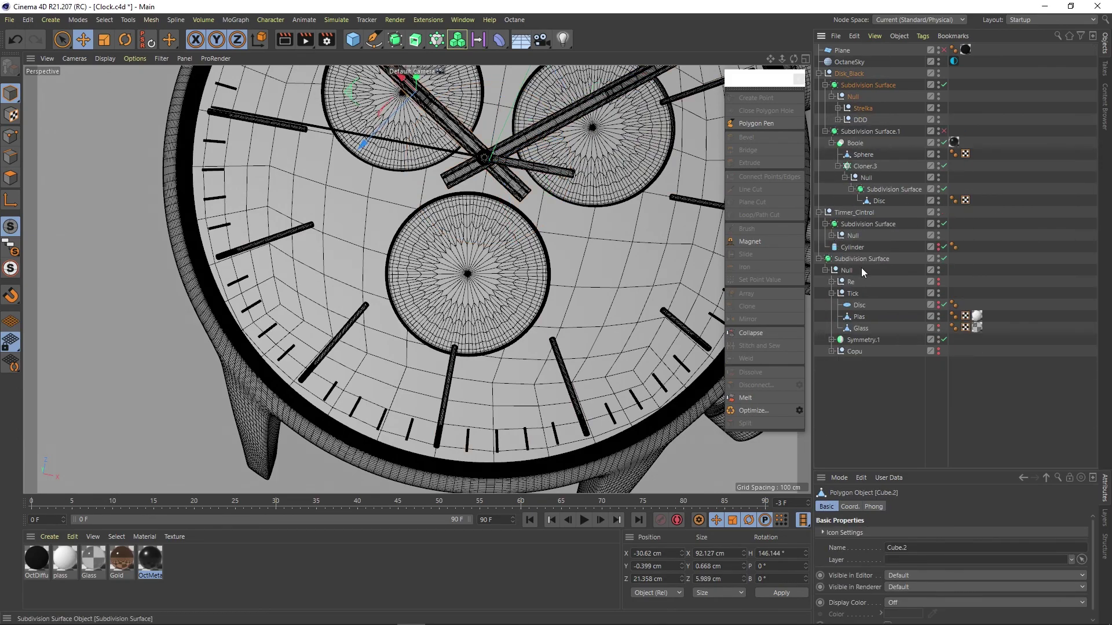
pyautogui.click(867, 85)
pyautogui.click(838, 120)
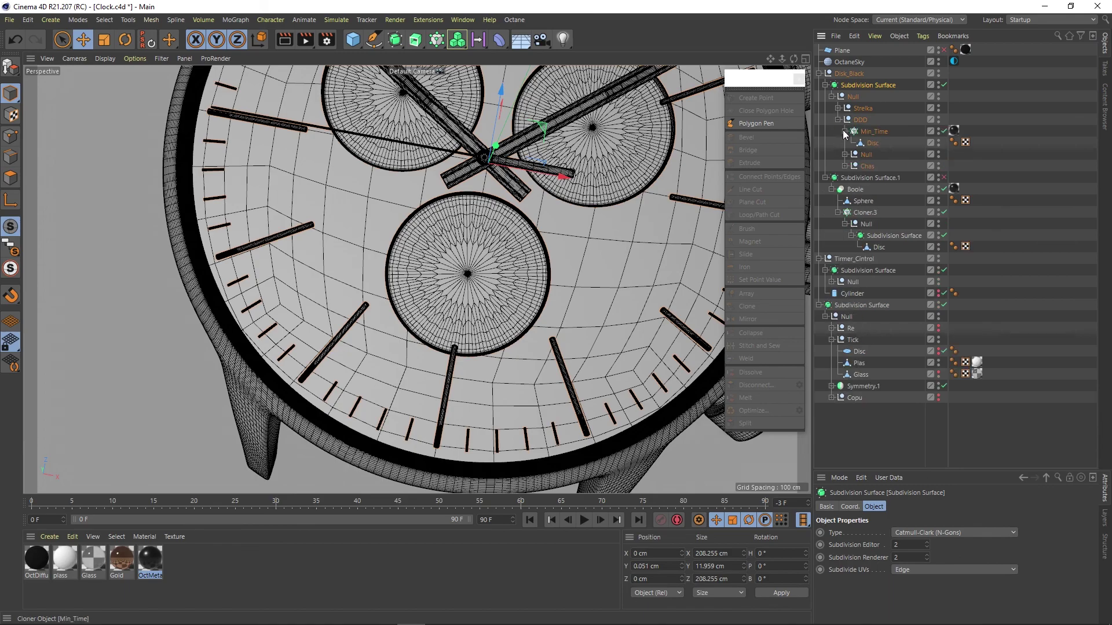
pyautogui.click(845, 155)
pyautogui.click(873, 192)
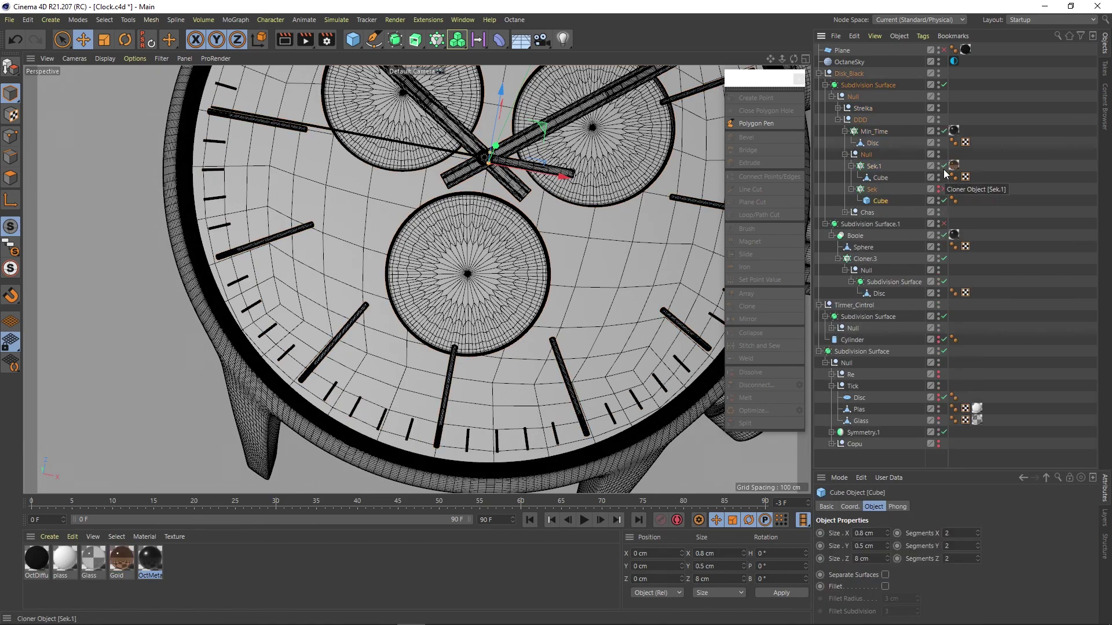
pyautogui.click(845, 212)
pyautogui.click(885, 305)
pyautogui.press('o')
pyautogui.click(11, 136)
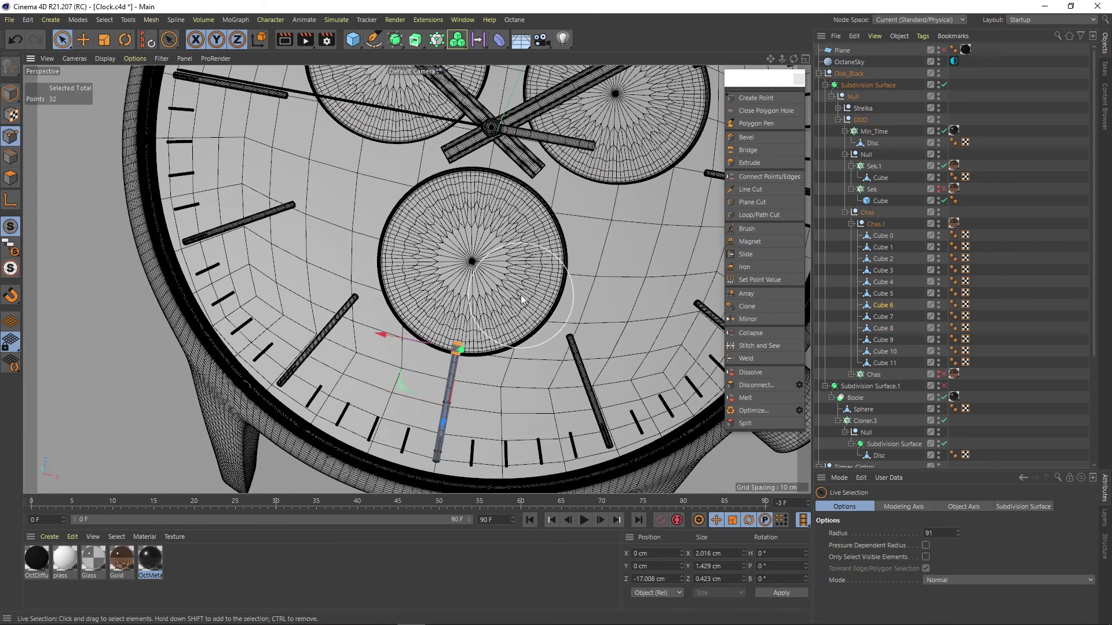
pyautogui.press('F2')
pyautogui.press('F5')
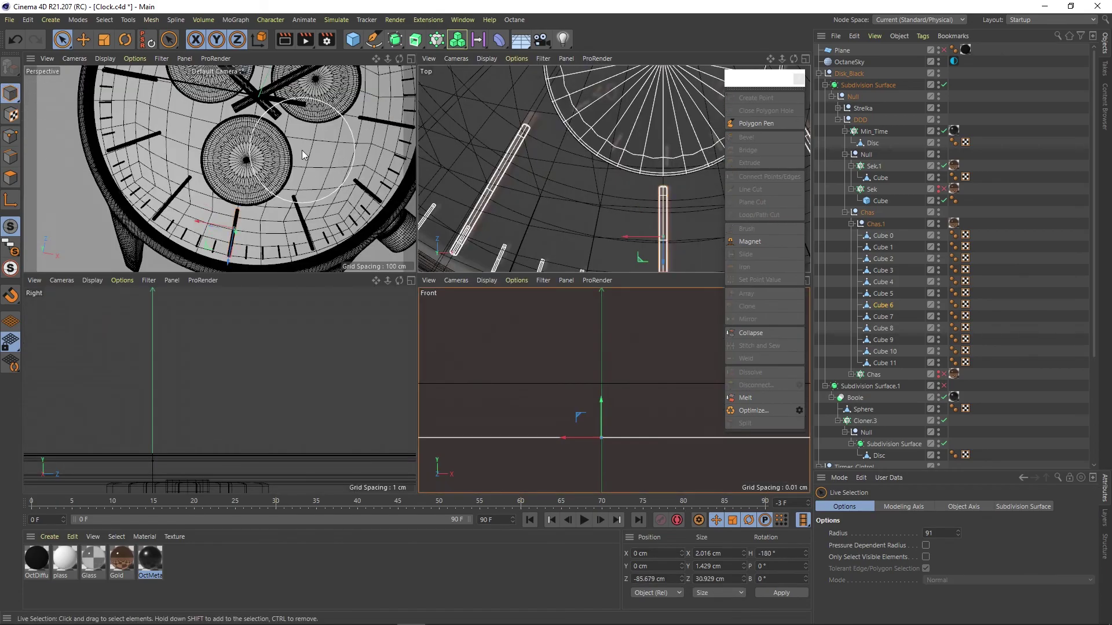
pyautogui.scroll(-3, 516, 210)
pyautogui.click(883, 259)
pyautogui.press('o')
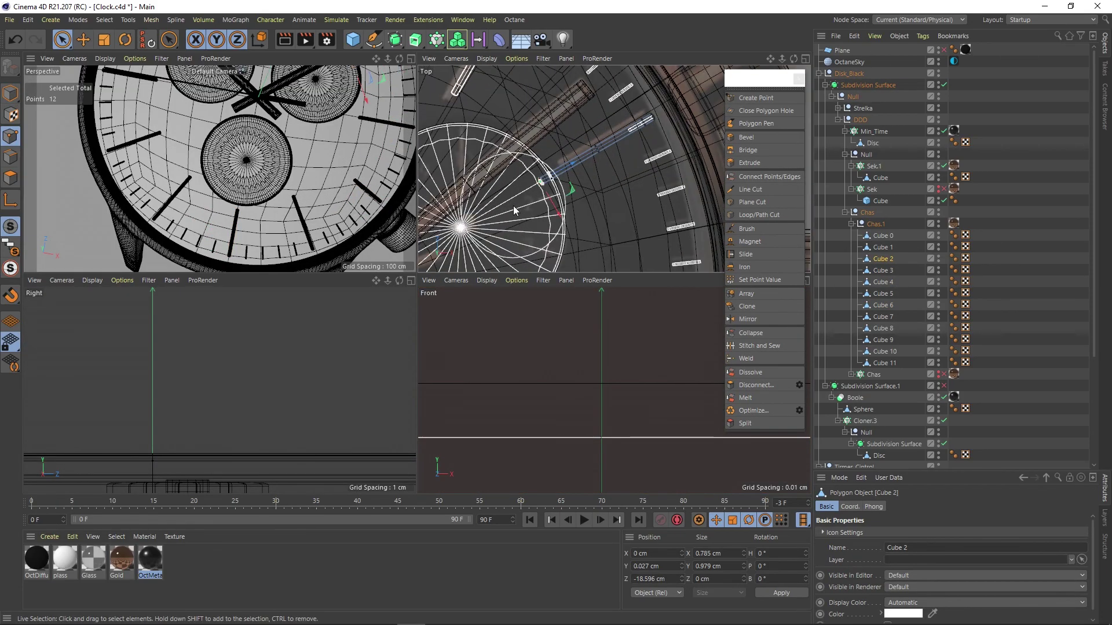
pyautogui.press('F1')
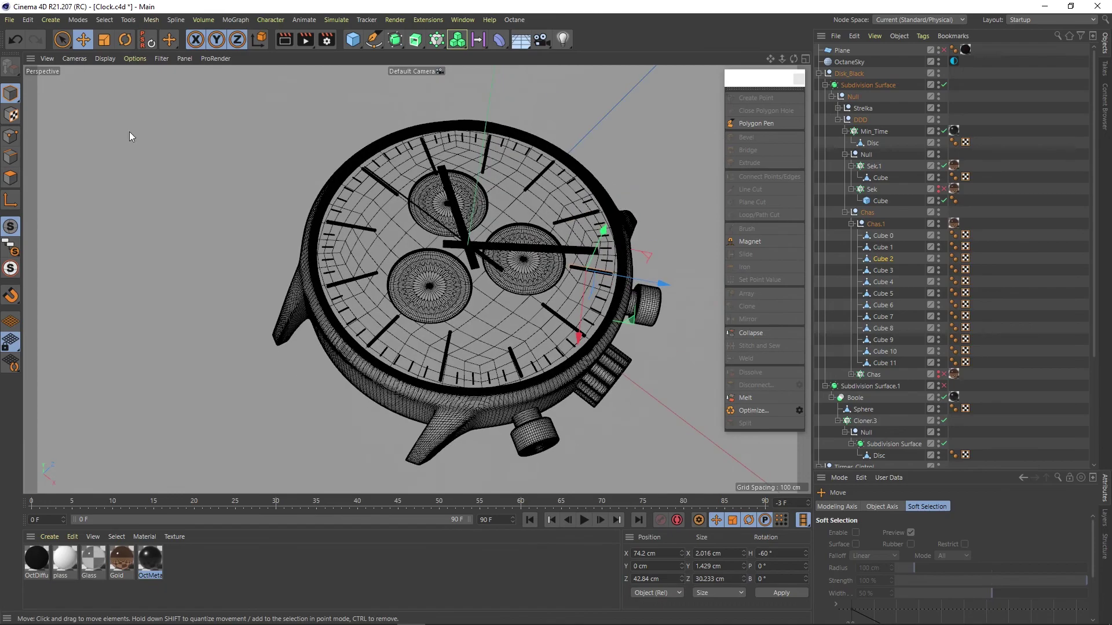
pyautogui.press('e')
pyautogui.scroll(3, 495, 152)
pyautogui.scroll(3, 490, 337)
pyautogui.scroll(3, 454, 249)
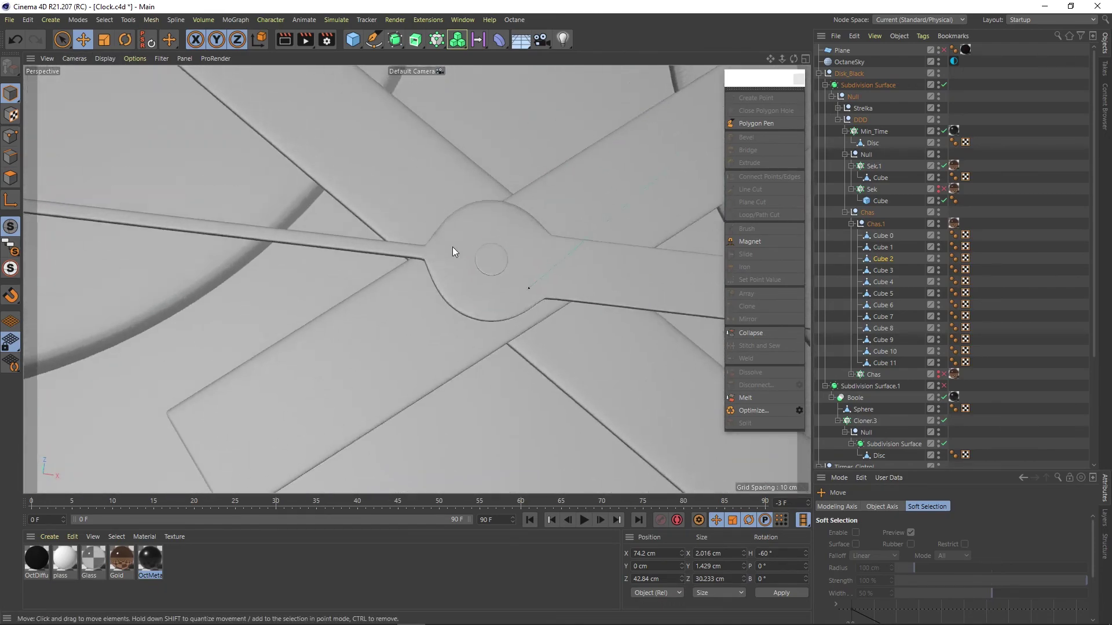
pyautogui.scroll(2, 540, 161)
pyautogui.click(542, 194)
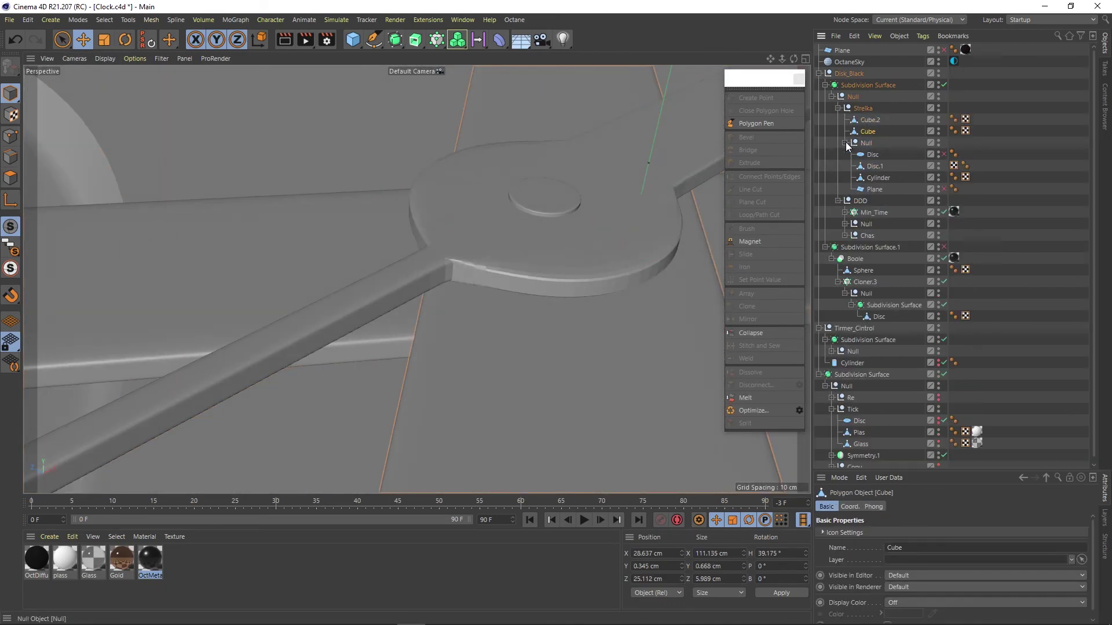
# - Frame the Disc.1 hub and disable the dial's smoothing to see its raw mesh
pyautogui.click(874, 166)
pyautogui.press('o')
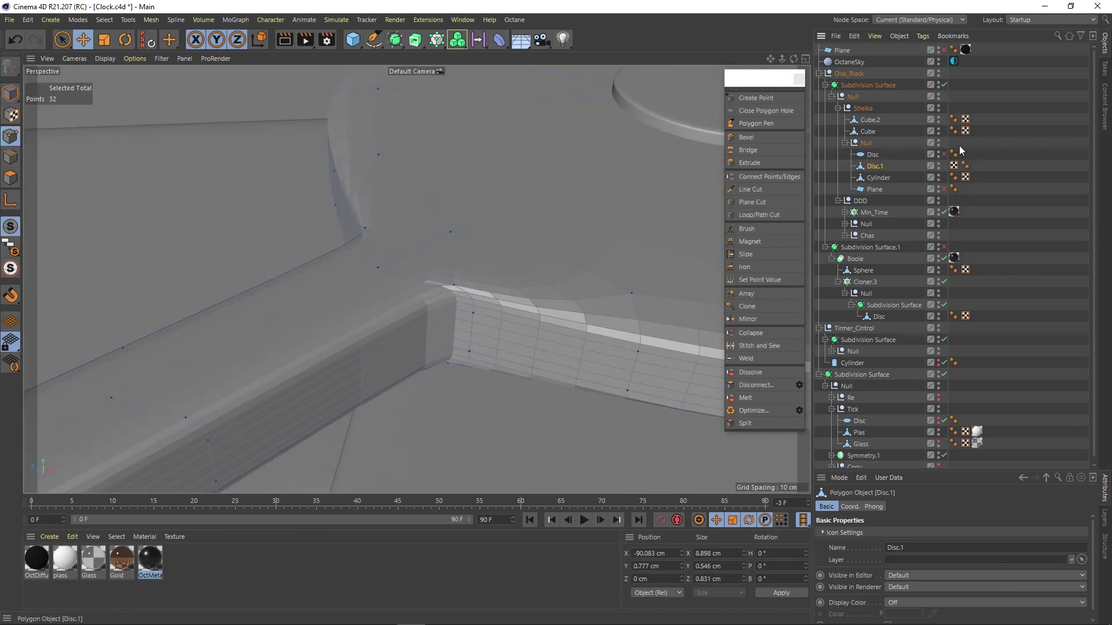
pyautogui.click(944, 85)
pyautogui.scroll(2, 529, 260)
pyautogui.scroll(2, 526, 204)
pyautogui.scroll(2, 419, 256)
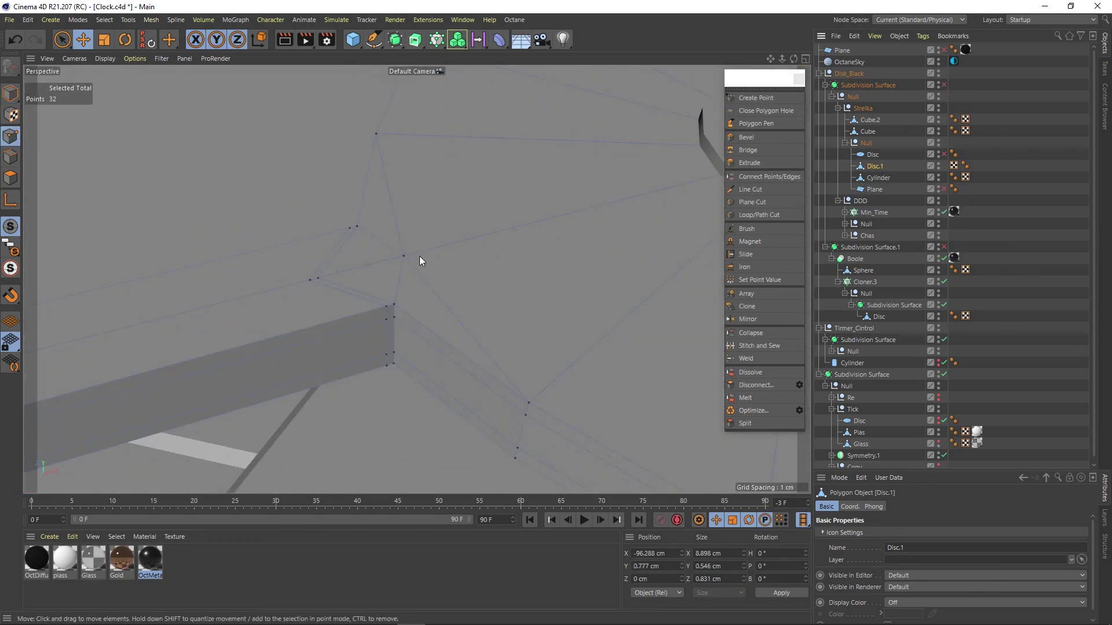
pyautogui.scroll(-5, 420, 256)
# - Line Cut a new edge across the Disc.1 hub
pyautogui.press('k')
pyautogui.press('k')
pyautogui.click(305, 285)
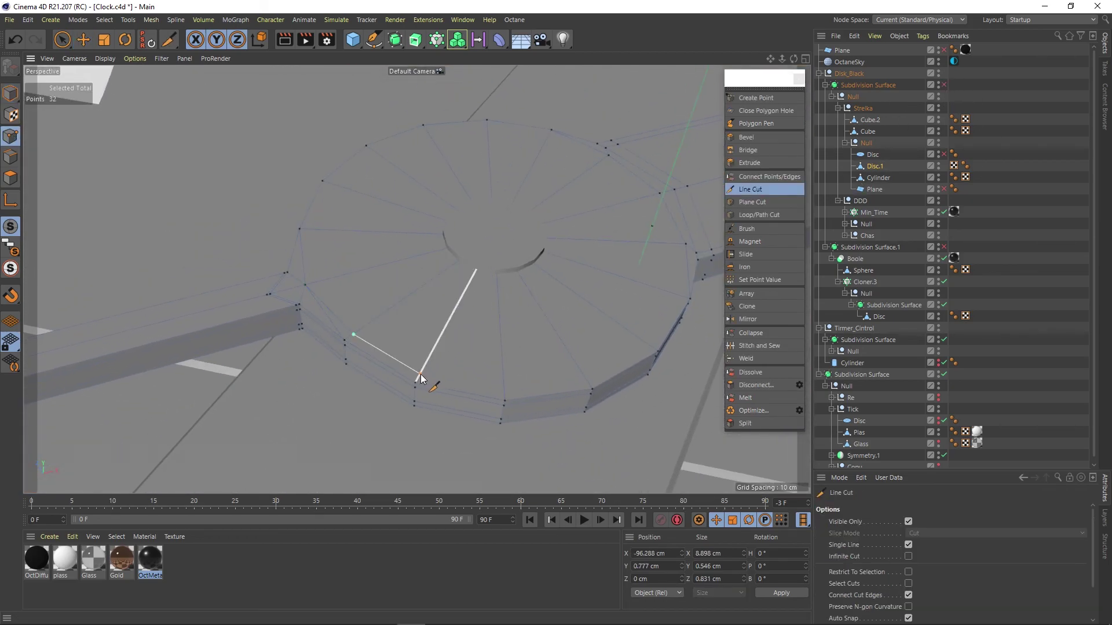
pyautogui.click(588, 381)
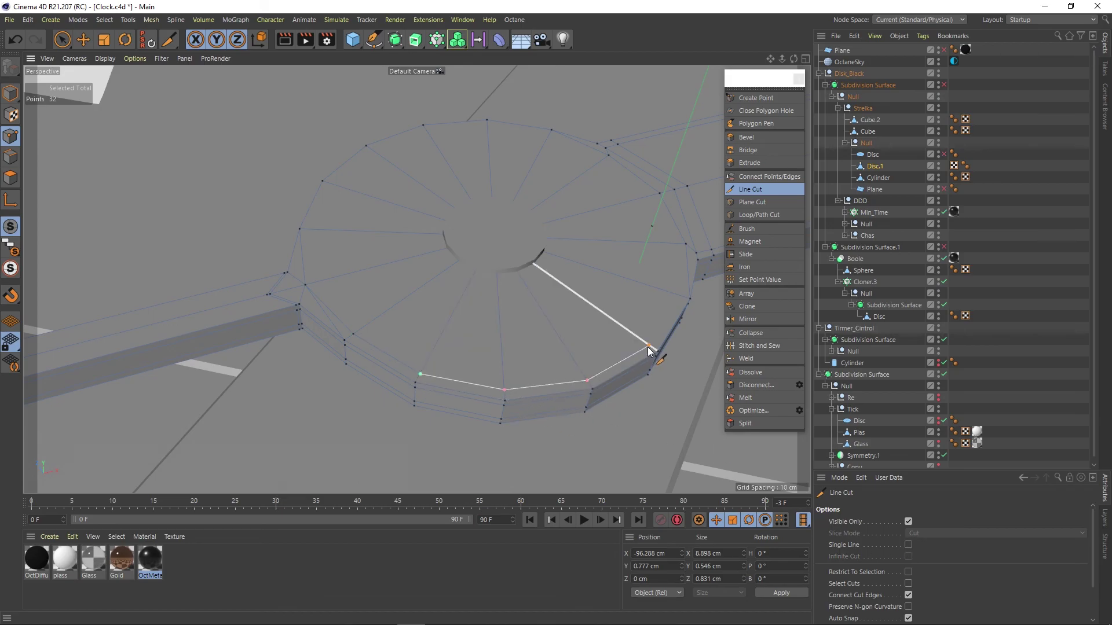
pyautogui.keyDown('alt'); pyautogui.moveTo(617, 295); pyautogui.dragTo(475, 331); pyautogui.keyUp('alt')
pyautogui.press('e')
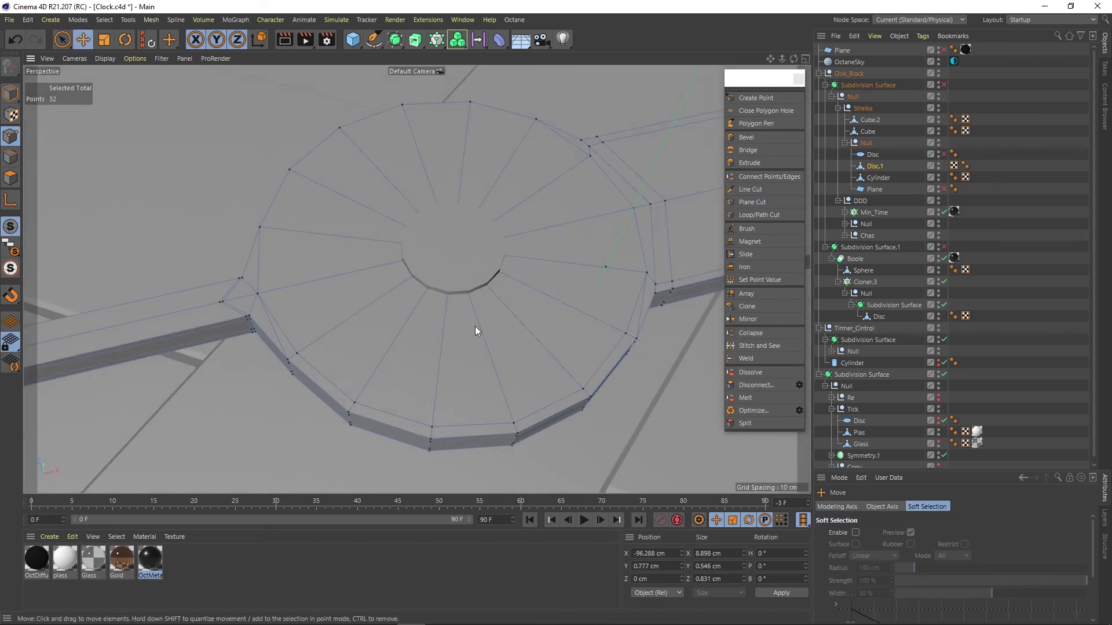
pyautogui.scroll(3, 249, 286)
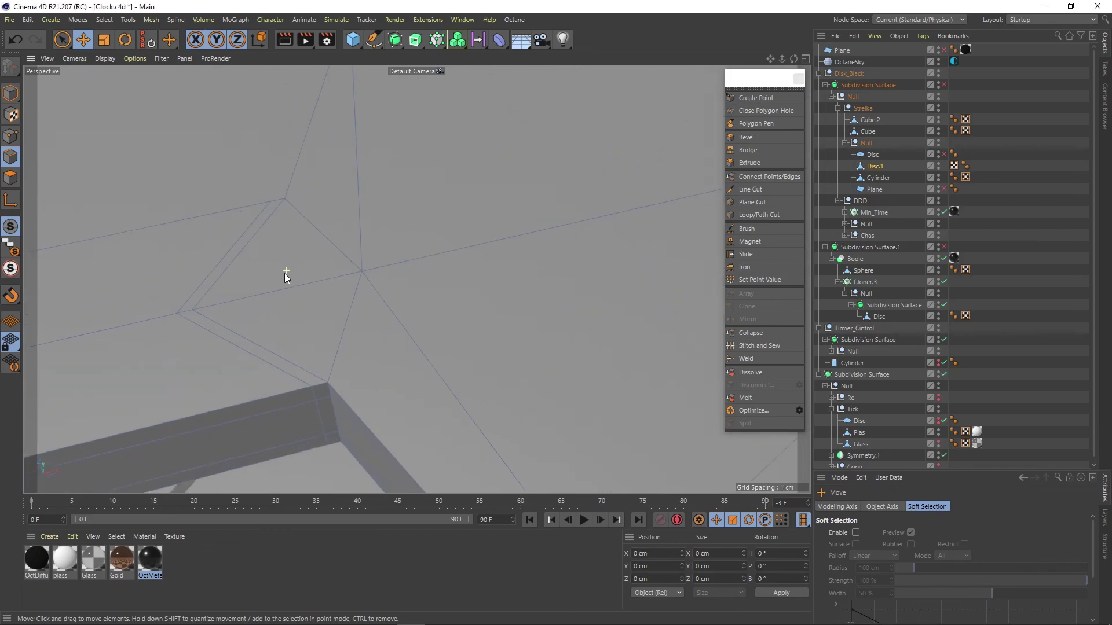
pyautogui.scroll(-1, 283, 274)
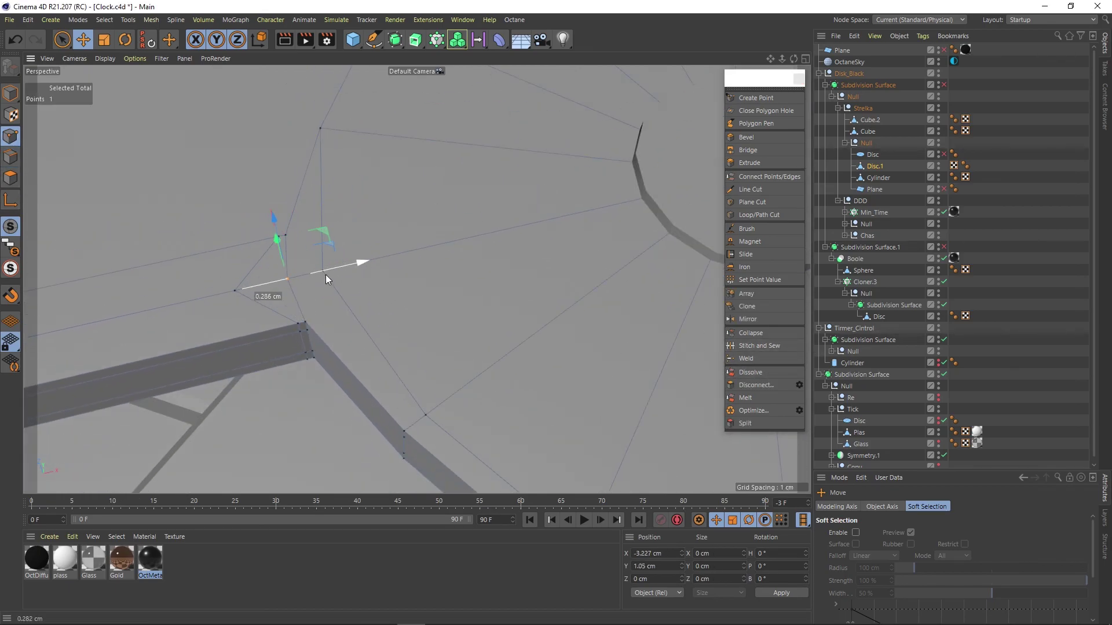
pyautogui.scroll(-4, 325, 275)
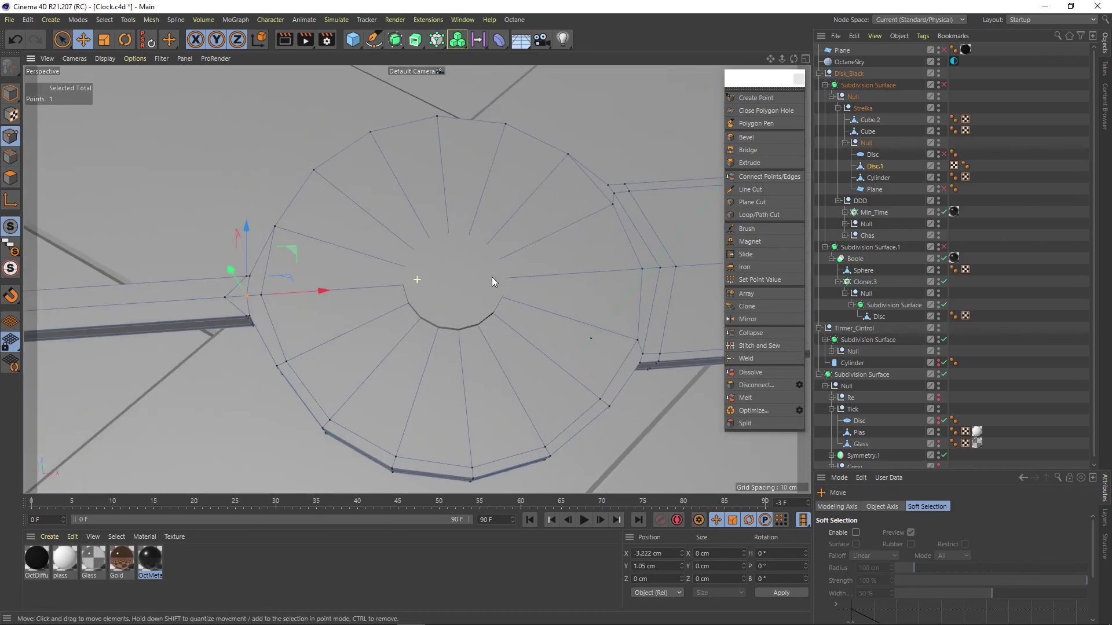
# - Clear the point and edge selections and retry the Line Cut
pyautogui.click(242, 181)
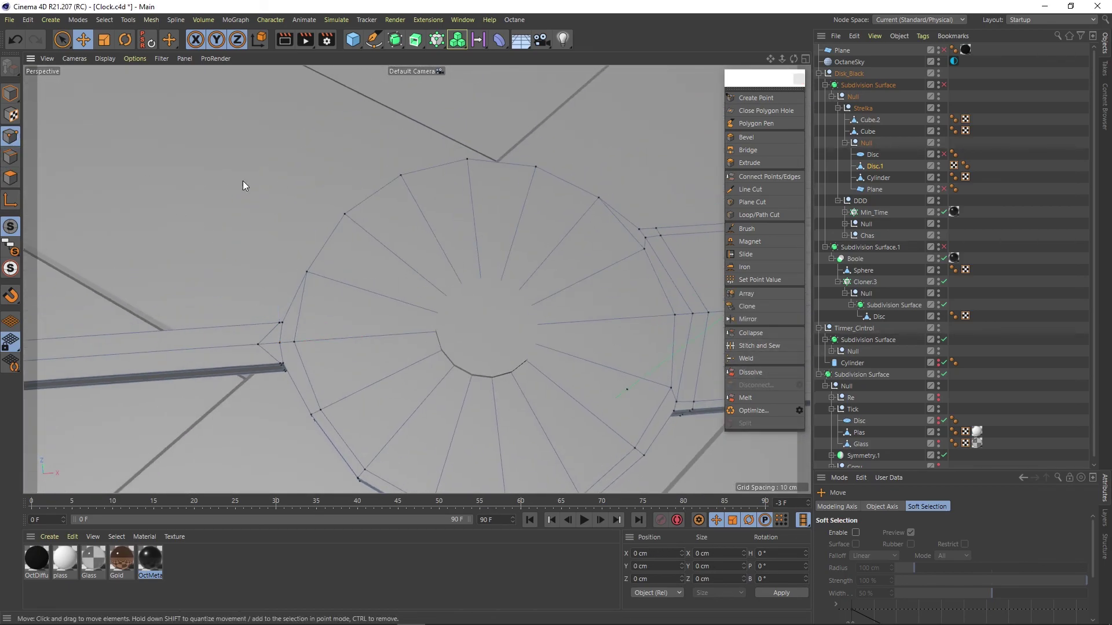
pyautogui.press('k')
pyautogui.press('k')
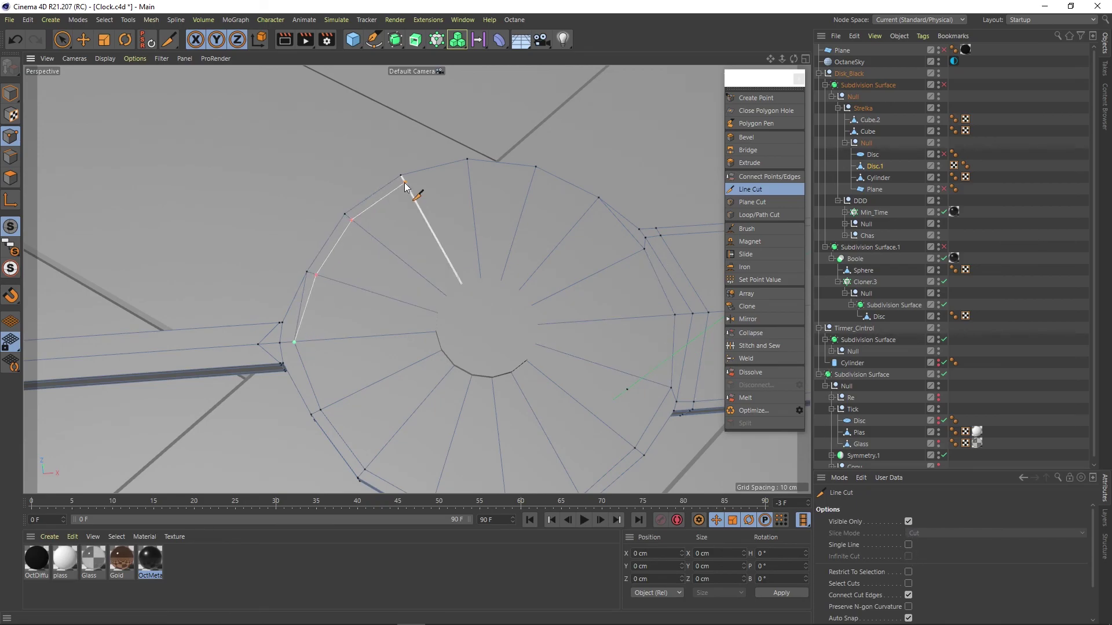
pyautogui.press('e')
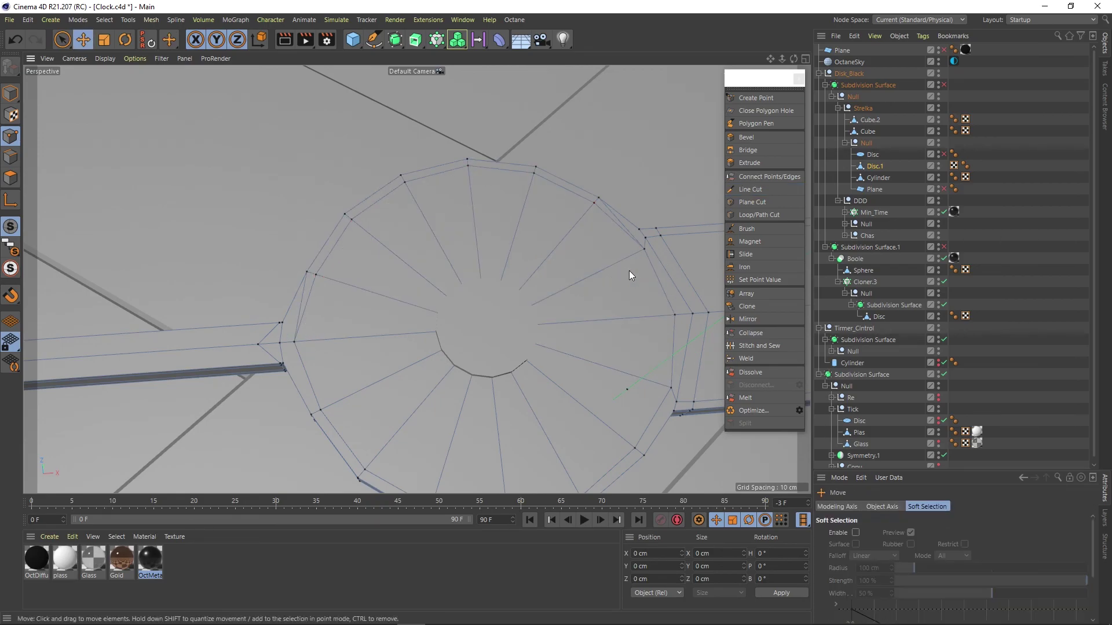
pyautogui.click(520, 291)
pyautogui.keyDown('alt'); pyautogui.moveTo(520, 291); pyautogui.dragTo(275, 328); pyautogui.keyUp('alt')
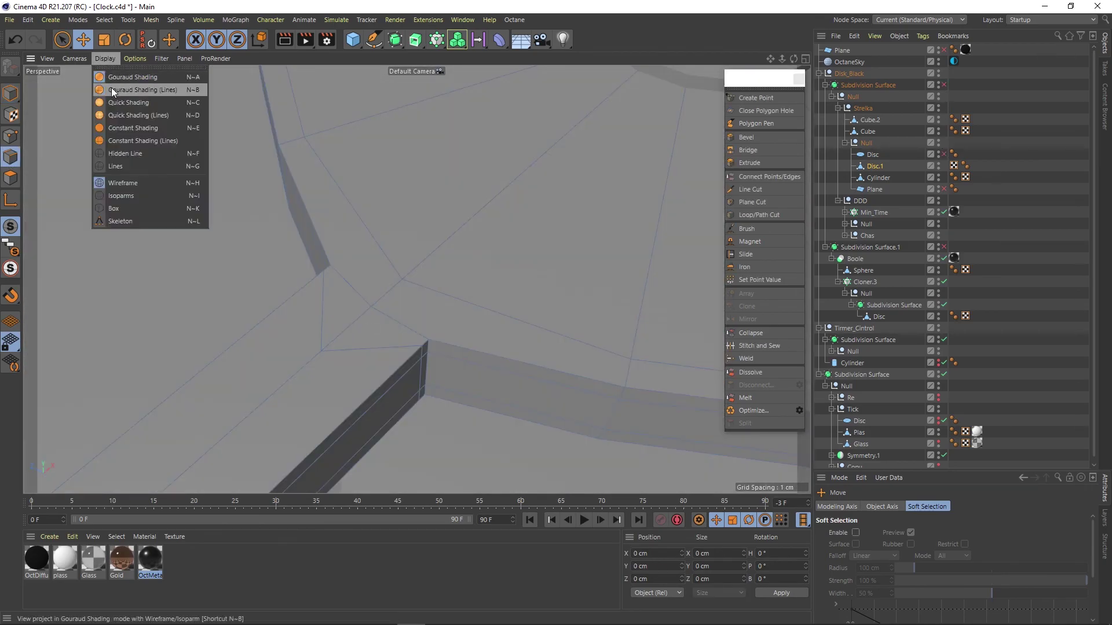
# - Set Gouraud Shading (Lines), cut edges at the corner vertex, and turn on editor subdivision 3 and smoothing
pyautogui.click(135, 58)
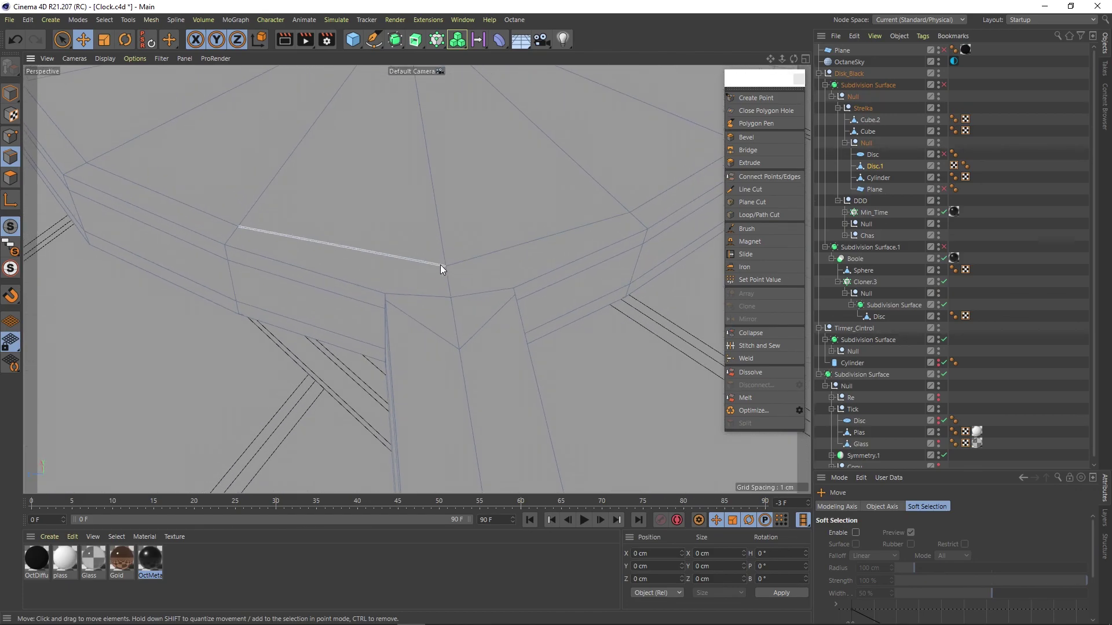
pyautogui.press('k')
pyautogui.press('k')
pyautogui.click(423, 230)
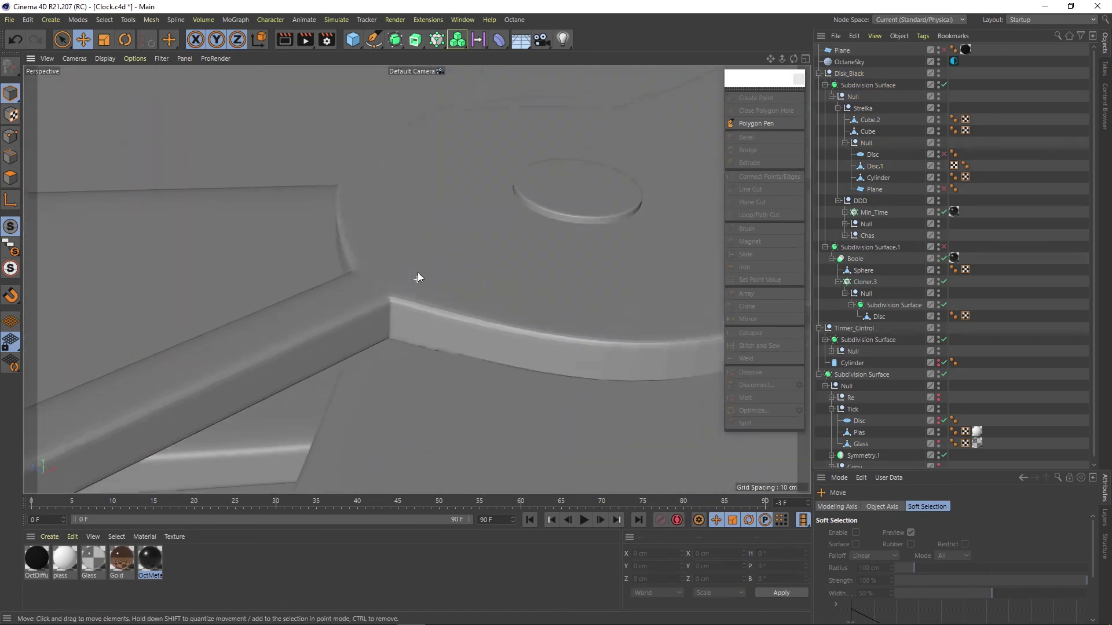
pyautogui.click(926, 542)
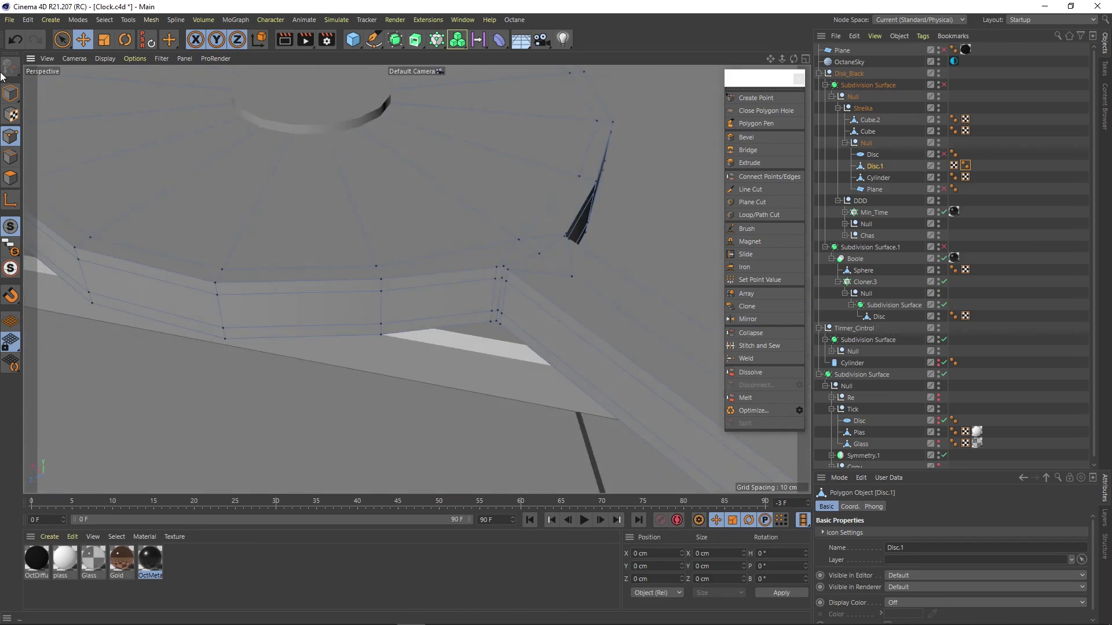
pyautogui.press('k')
pyautogui.press('k')
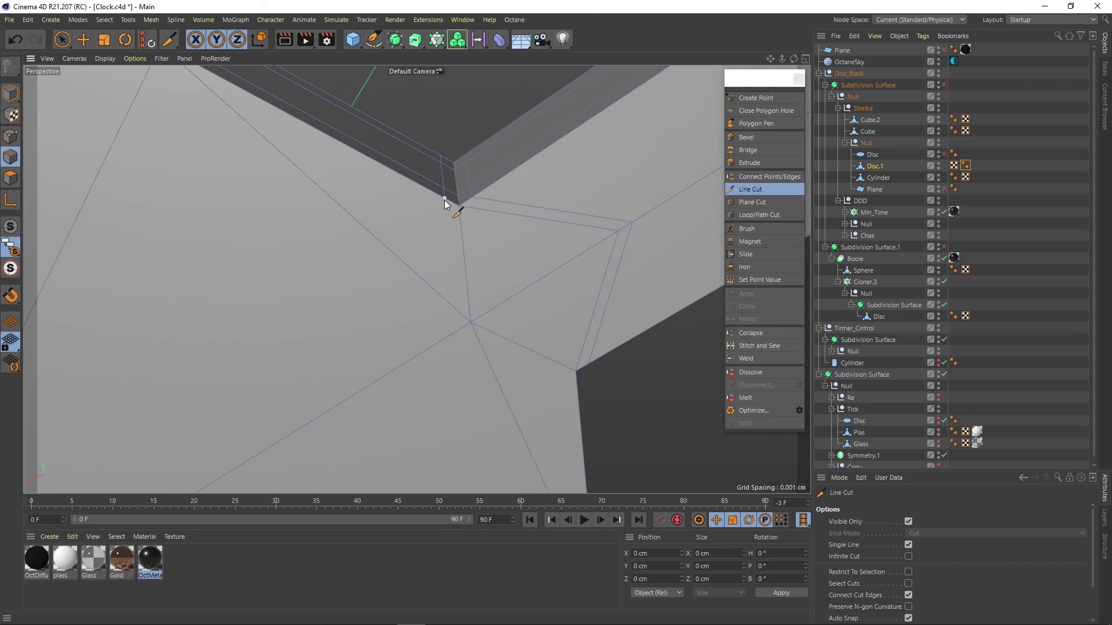
pyautogui.click(459, 206)
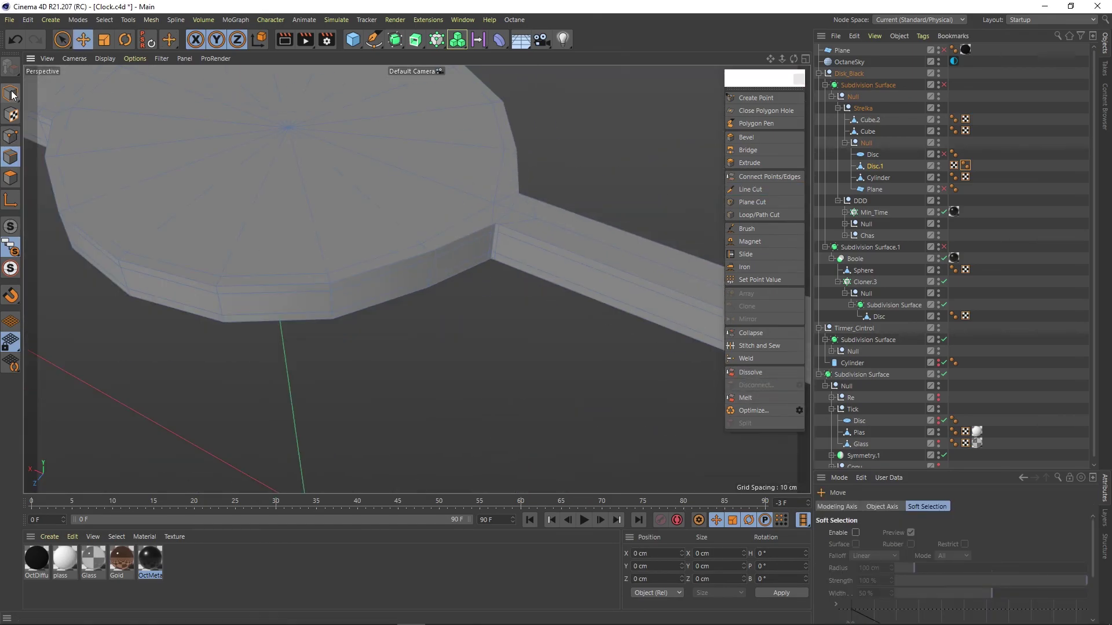
pyautogui.click(944, 84)
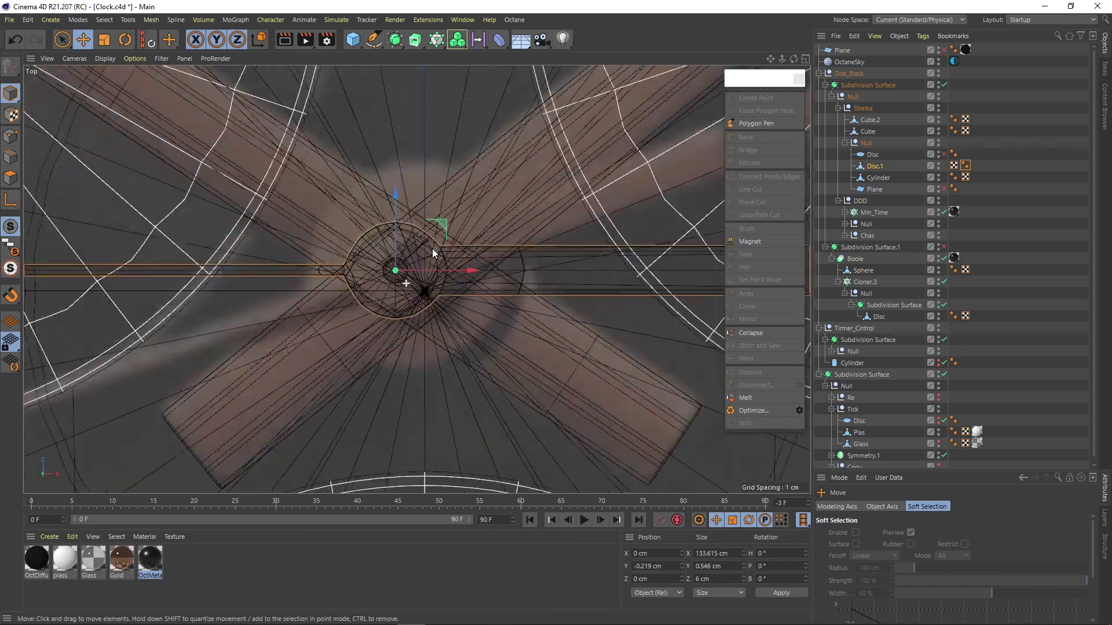
# - Select the Strelka null, then inspect the hands and dial while selecting Boole and Disk_Black
pyautogui.click(863, 108)
pyautogui.click(866, 143)
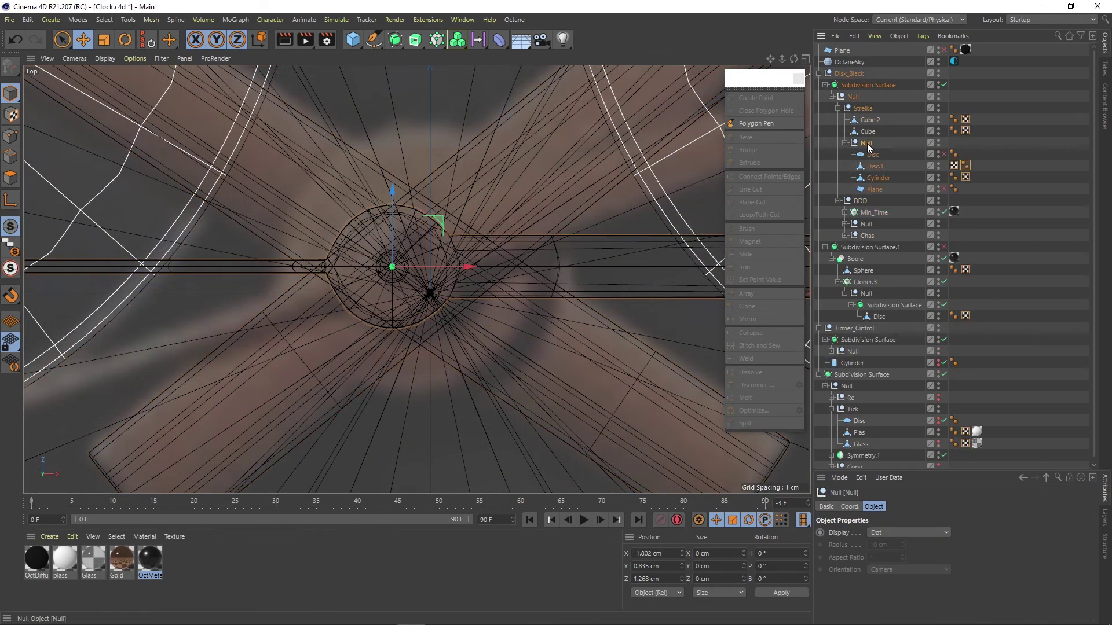
pyautogui.press('F1')
pyautogui.moveTo(516, 257)
pyautogui.keyDown('alt'); pyautogui.mouseDown()
pyautogui.moveTo(491, 266)
pyautogui.moveTo(493, 311)
pyautogui.mouseUp(); pyautogui.keyUp('alt')
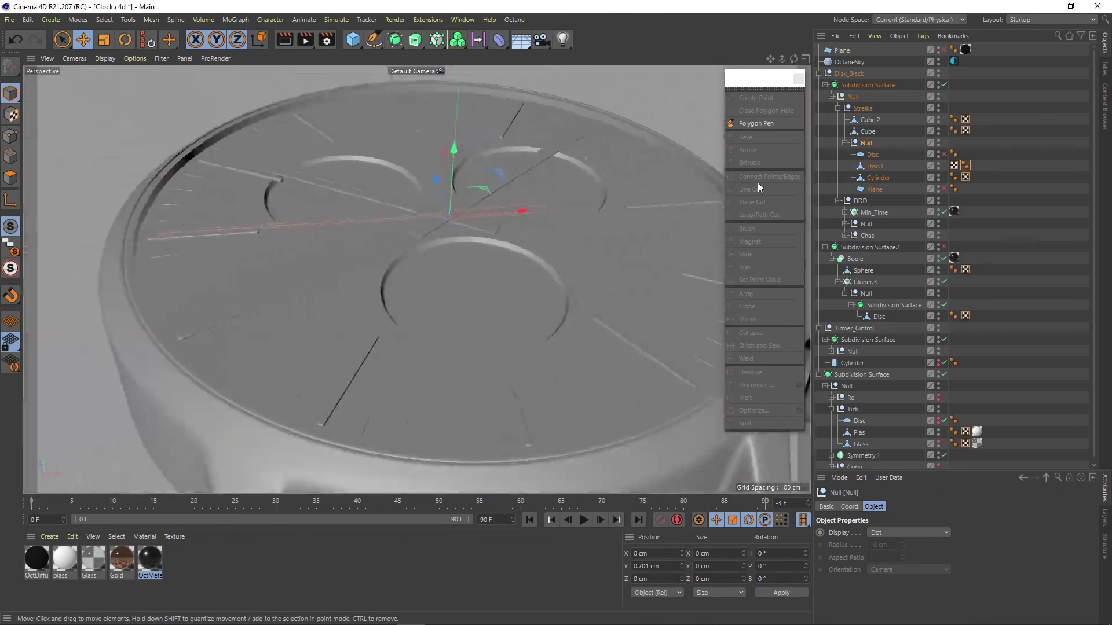
pyautogui.click(585, 302)
pyautogui.keyDown('alt'); pyautogui.moveTo(586, 299); pyautogui.dragTo(280, 265); pyautogui.keyUp('alt')
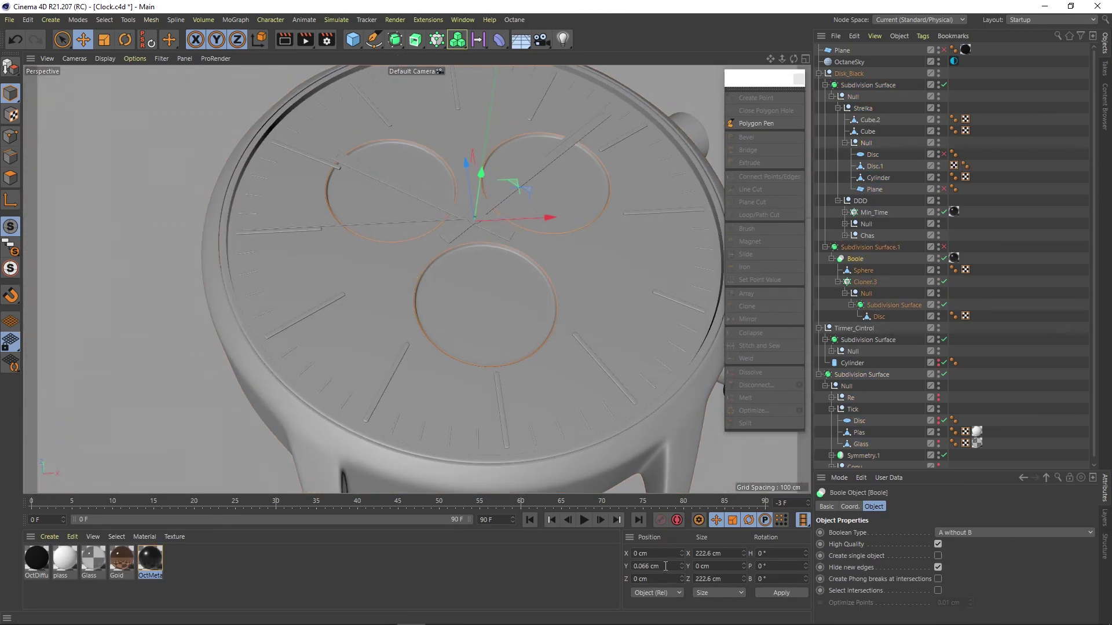
pyautogui.moveTo(441, 280)
pyautogui.keyDown('alt'); pyautogui.mouseDown()
pyautogui.moveTo(571, 298)
pyautogui.moveTo(434, 303)
pyautogui.moveTo(550, 259)
pyautogui.mouseUp(); pyautogui.keyUp('alt')
pyautogui.click(434, 303)
# - Collapse Subdivision Surface.1 and DDD, and expand Strelka to list Cube.2, Cube and Null
pyautogui.click(825, 86)
pyautogui.click(863, 97)
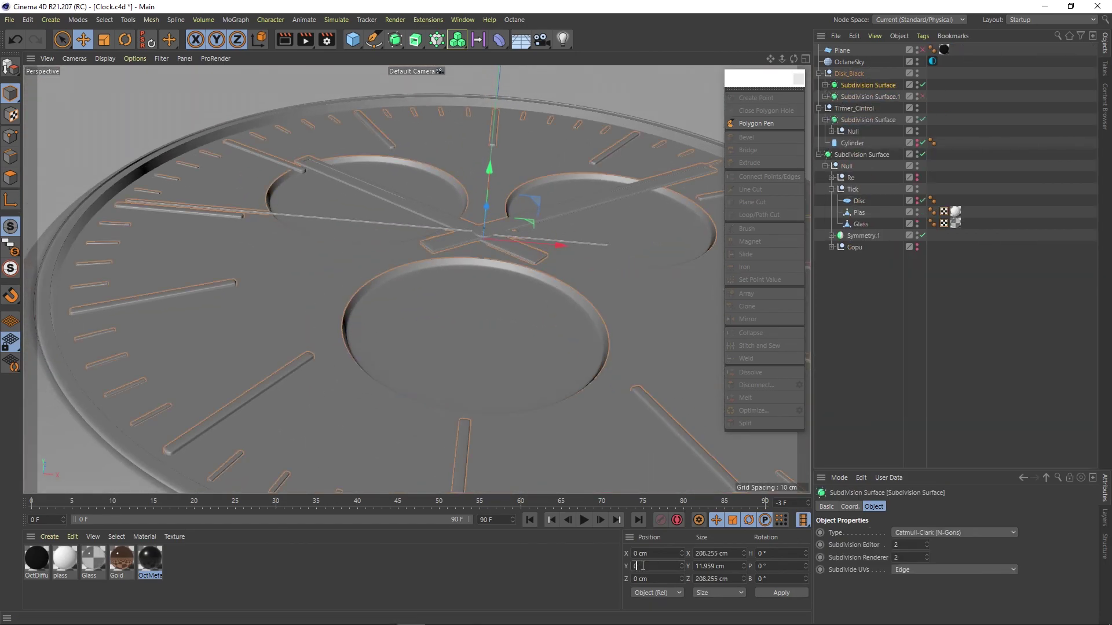
pyautogui.click(825, 85)
pyautogui.click(838, 108)
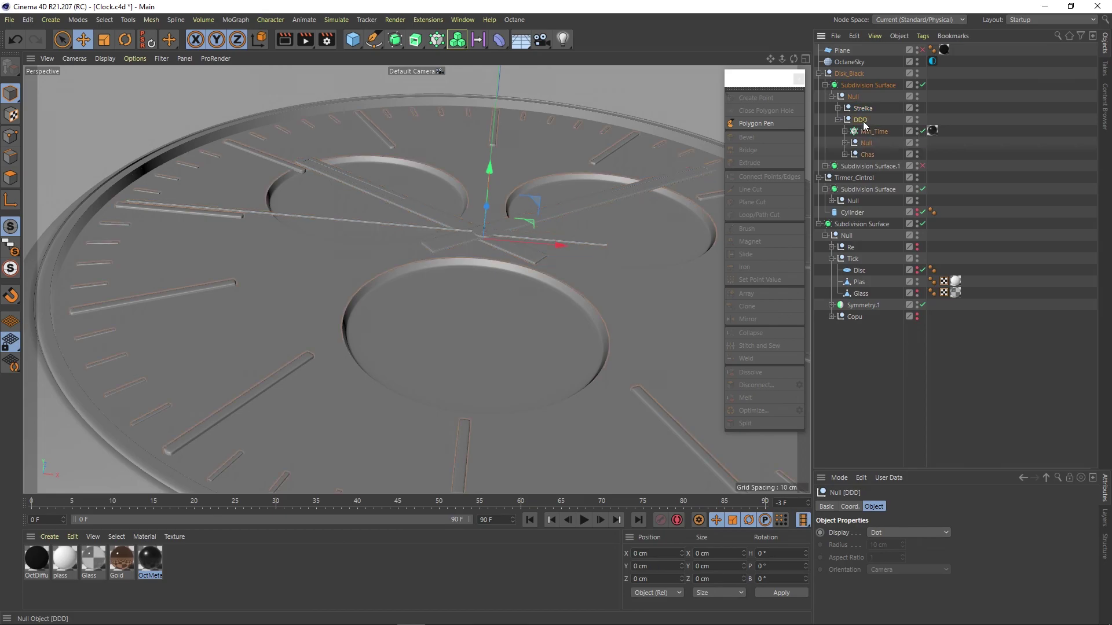
pyautogui.click(838, 120)
pyautogui.click(838, 108)
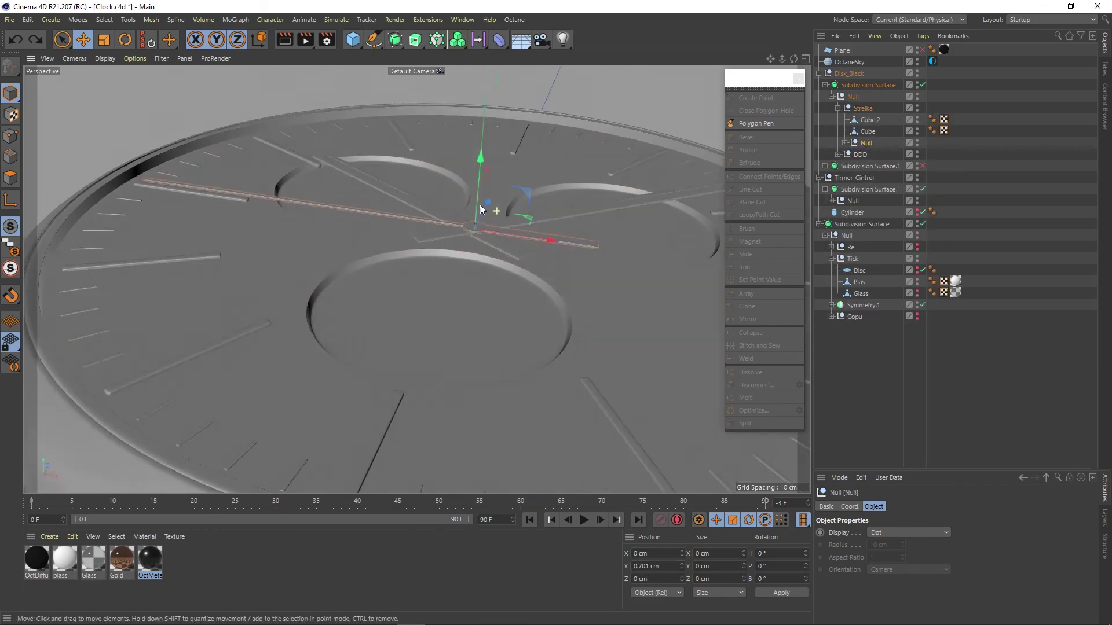
# - Slide the Cube.2 clock hand sideways and add the Cube hand to the selection
pyautogui.click(854, 97)
pyautogui.click(864, 120)
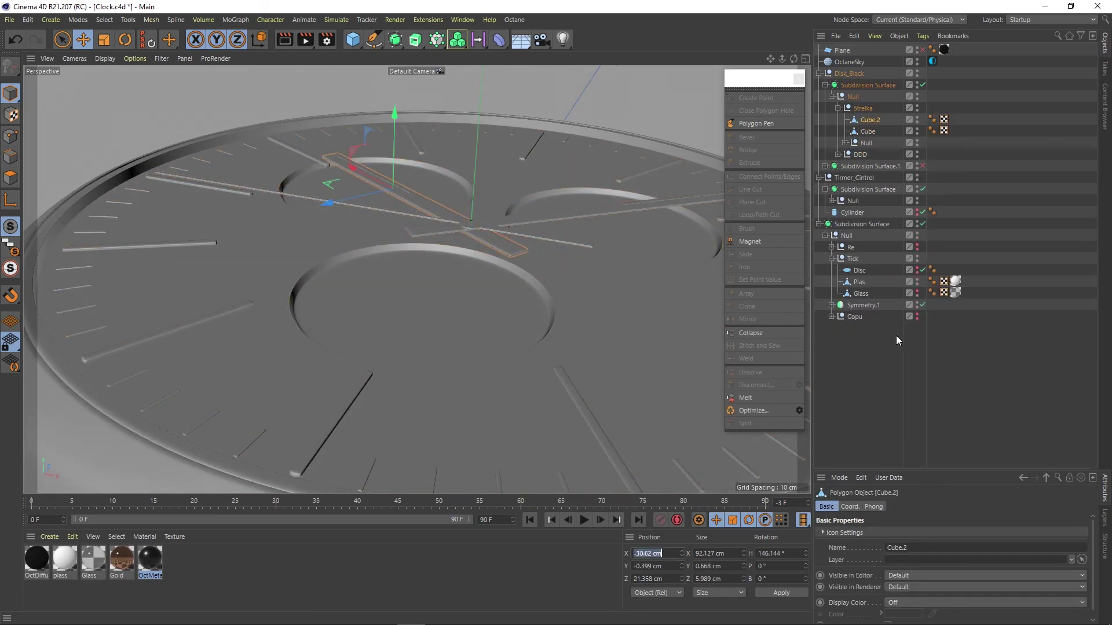
pyautogui.moveTo(356, 191); pyautogui.dragTo(413, 214)
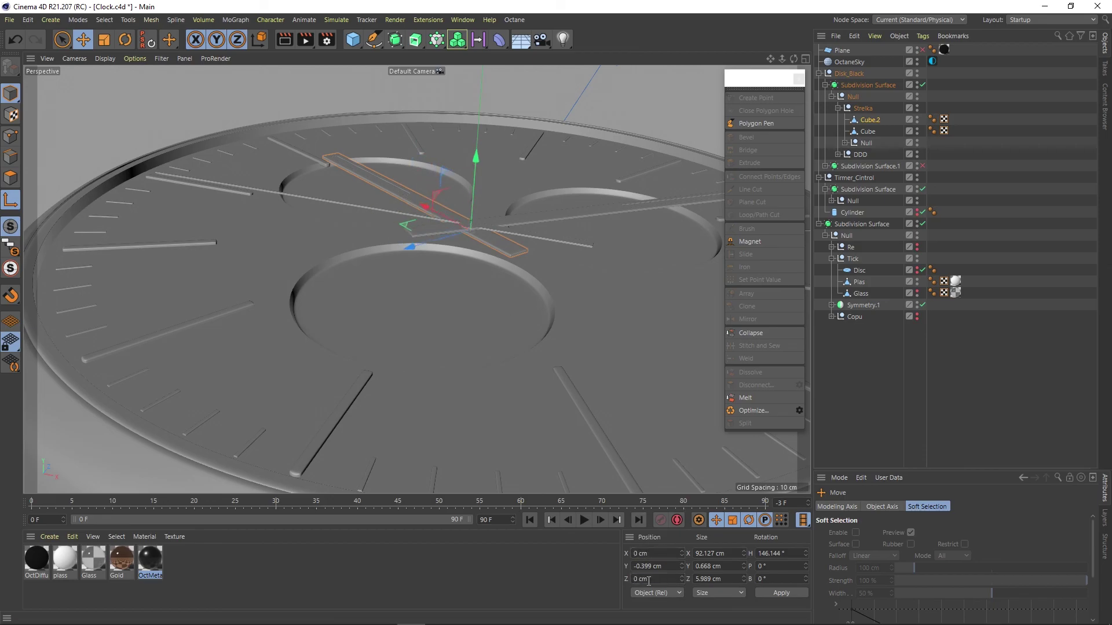
pyautogui.keyDown('ctrl'); pyautogui.click(867, 131); pyautogui.keyUp('ctrl')
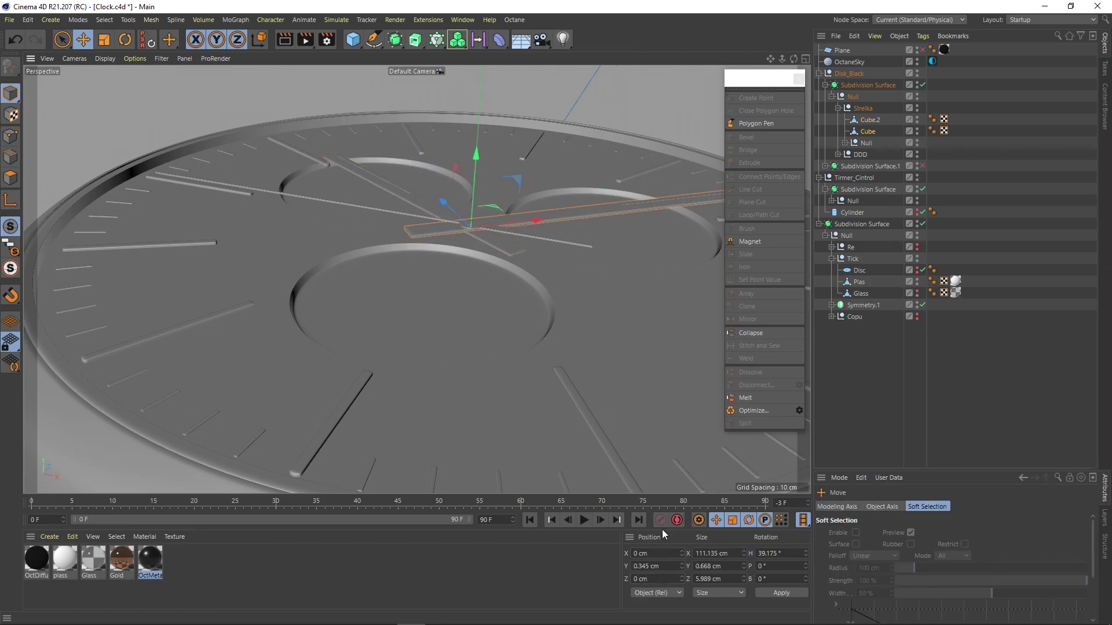
pyautogui.scroll(5, 504, 236)
pyautogui.keyDown('alt'); pyautogui.moveTo(504, 237); pyautogui.dragTo(493, 349); pyautogui.keyUp('alt')
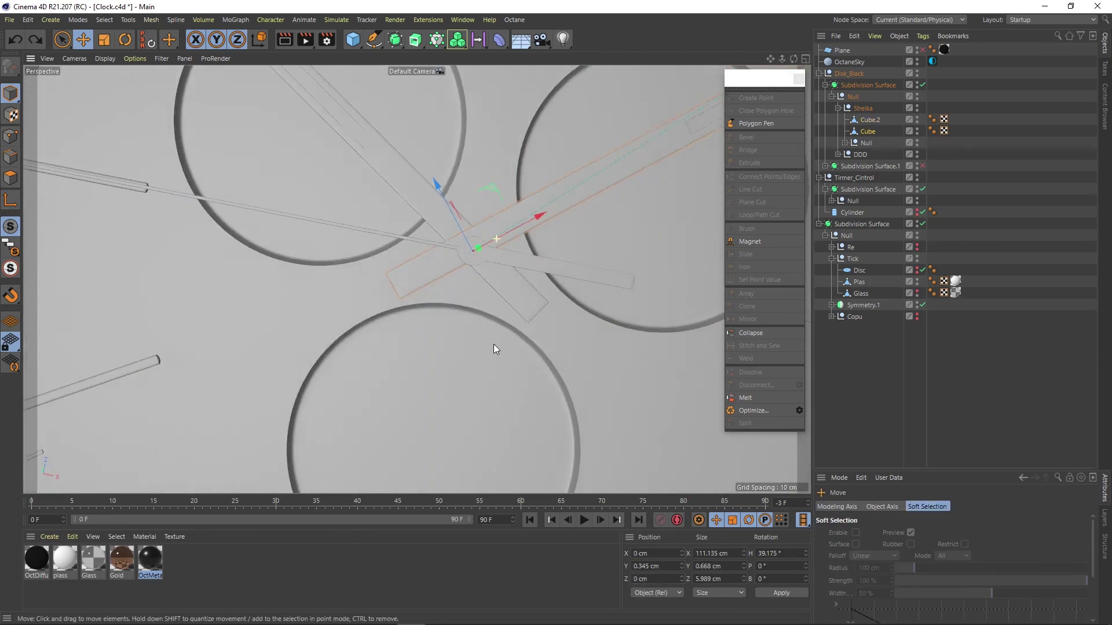
# - In top view, place a loop cut along the Cube hand of the Strelka hands group
pyautogui.press('F2')
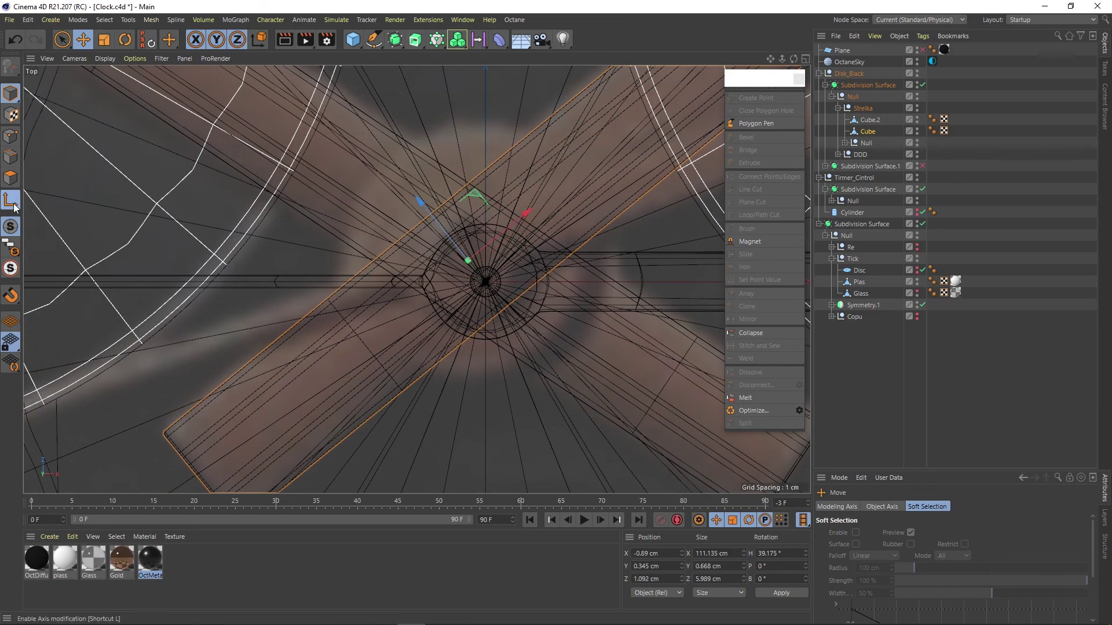
pyautogui.click(529, 304)
pyautogui.scroll(2, 523, 266)
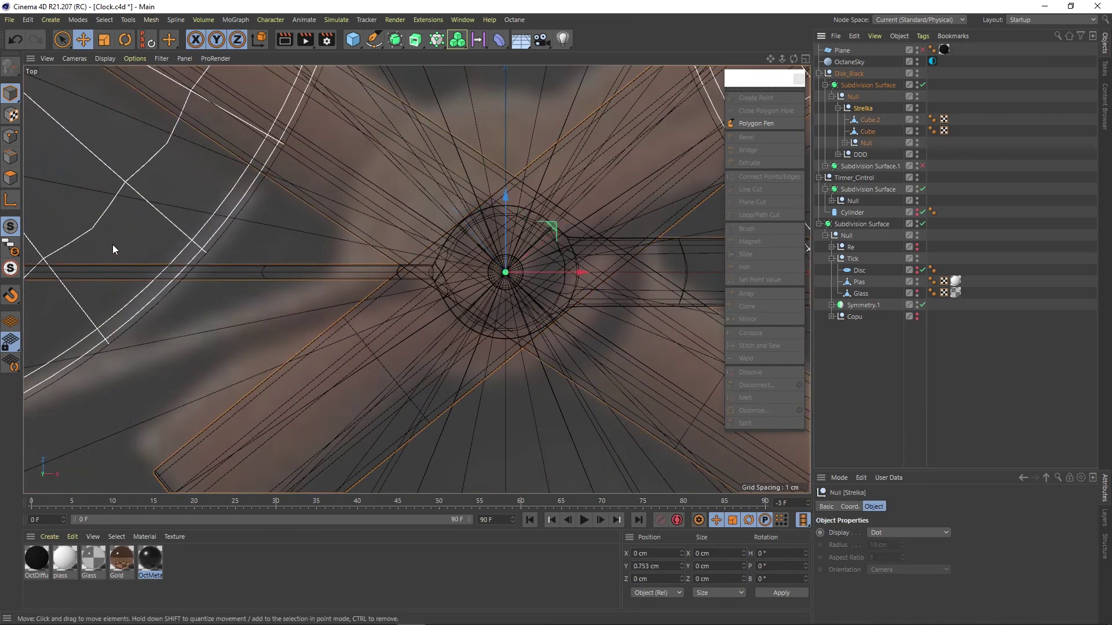
pyautogui.click(491, 276)
pyautogui.keyDown('alt'); pyautogui.moveTo(491, 277); pyautogui.dragTo(545, 189, button='middle'); pyautogui.keyUp('alt')
pyautogui.press('k')
pyautogui.press('l')
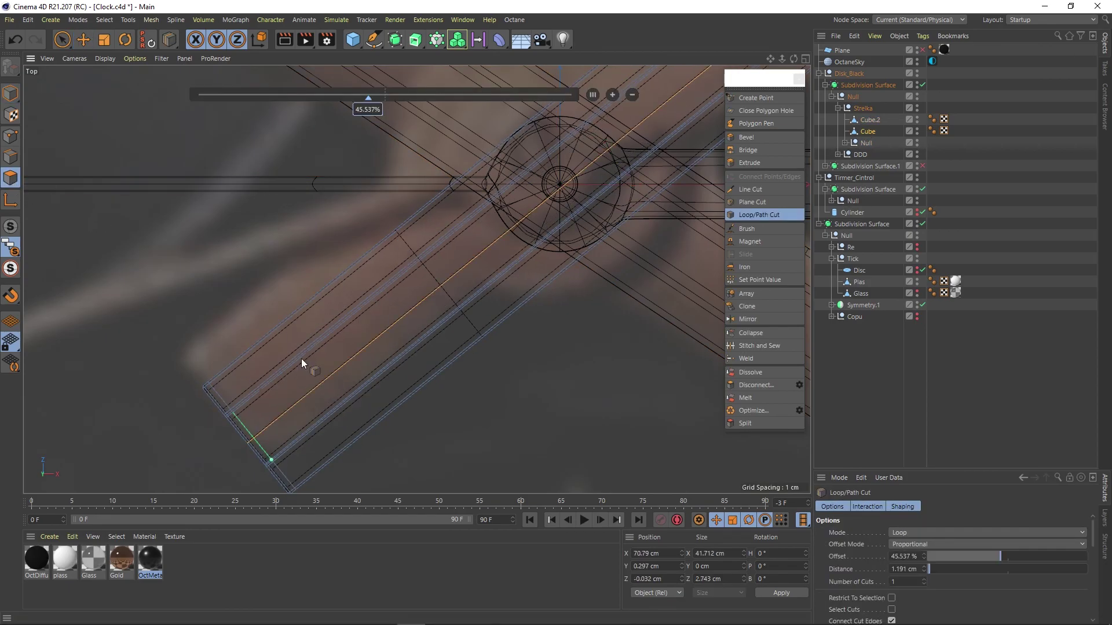
# - Nudge the selected point on the Cube hand slightly
pyautogui.scroll(-3, 301, 364)
pyautogui.scroll(5, 549, 147)
pyautogui.press('e')
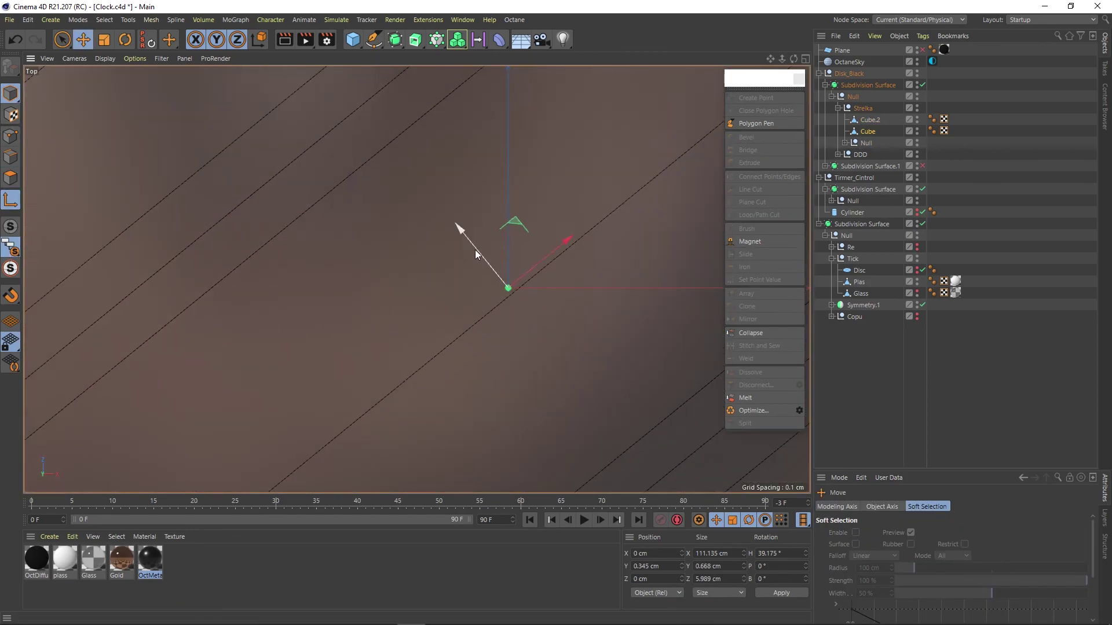
pyautogui.moveTo(475, 254)
pyautogui.mouseDown()
pyautogui.moveTo(487, 255)
pyautogui.moveTo(453, 302)
pyautogui.moveTo(463, 318)
pyautogui.mouseUp()
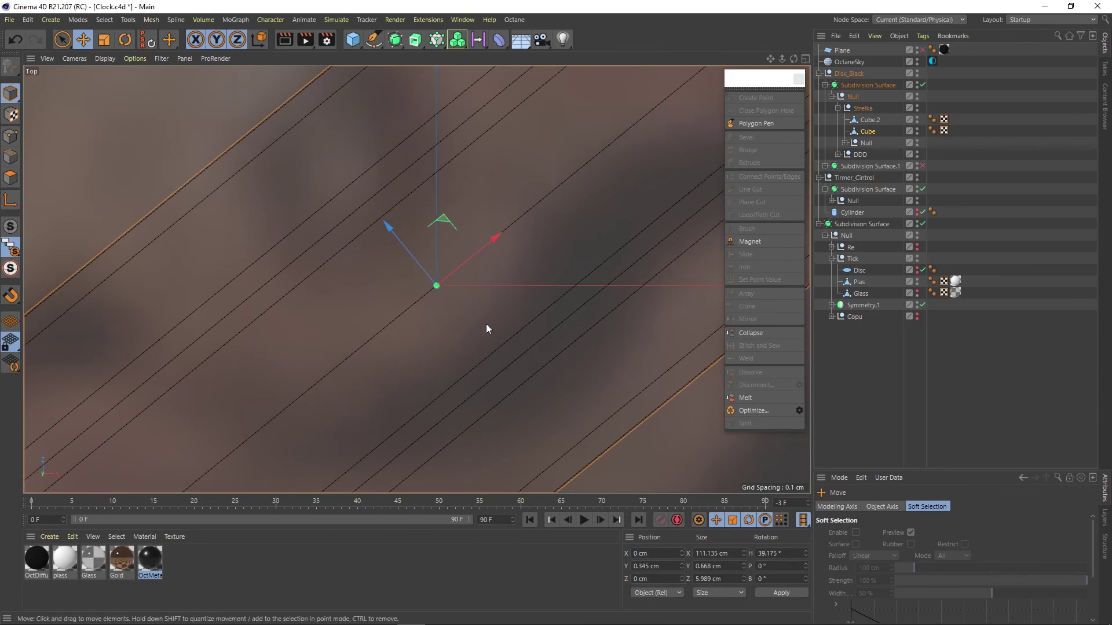
pyautogui.scroll(-4, 469, 272)
# - Isolate the Cube.2 hand and select an edge along it
pyautogui.click(867, 142)
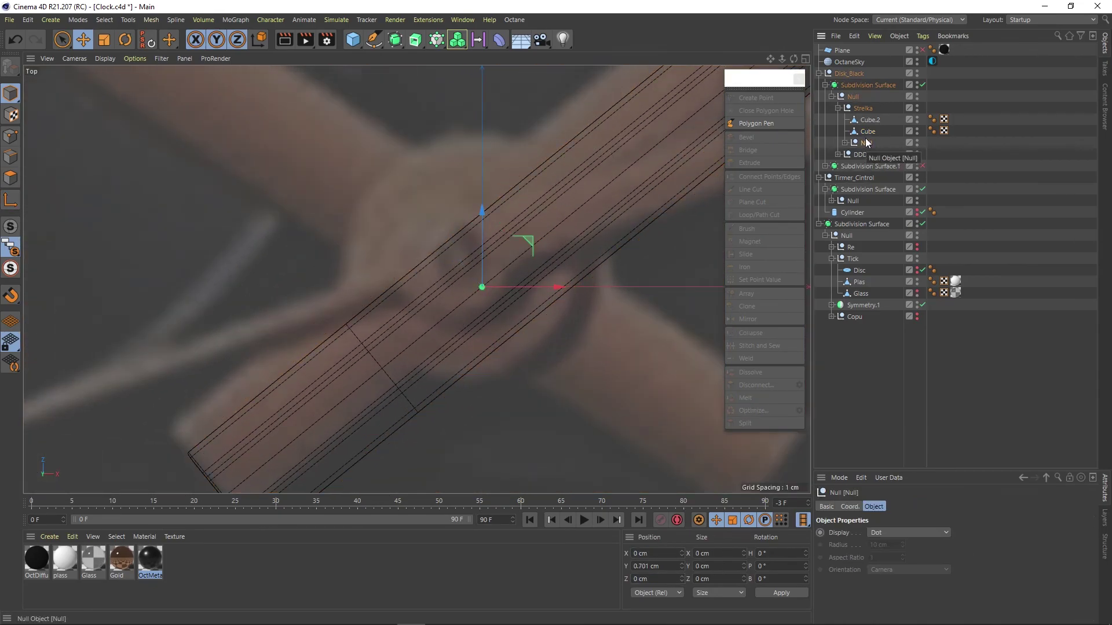
pyautogui.click(870, 119)
pyautogui.scroll(-3, 522, 236)
pyautogui.click(594, 405)
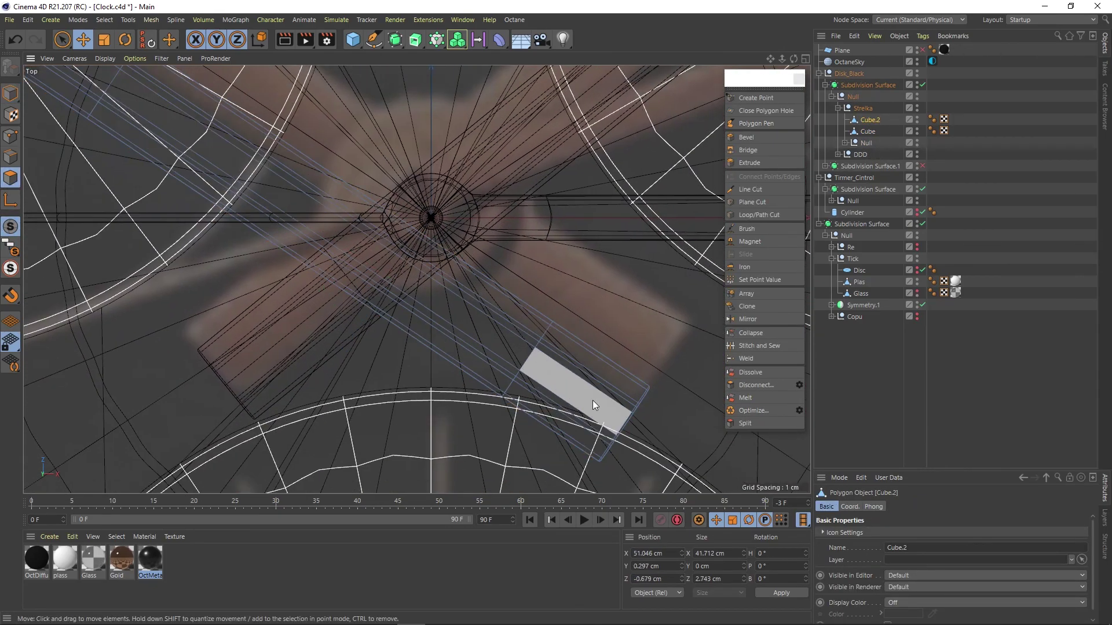
pyautogui.click(10, 199)
pyautogui.click(10, 247)
pyautogui.click(338, 277)
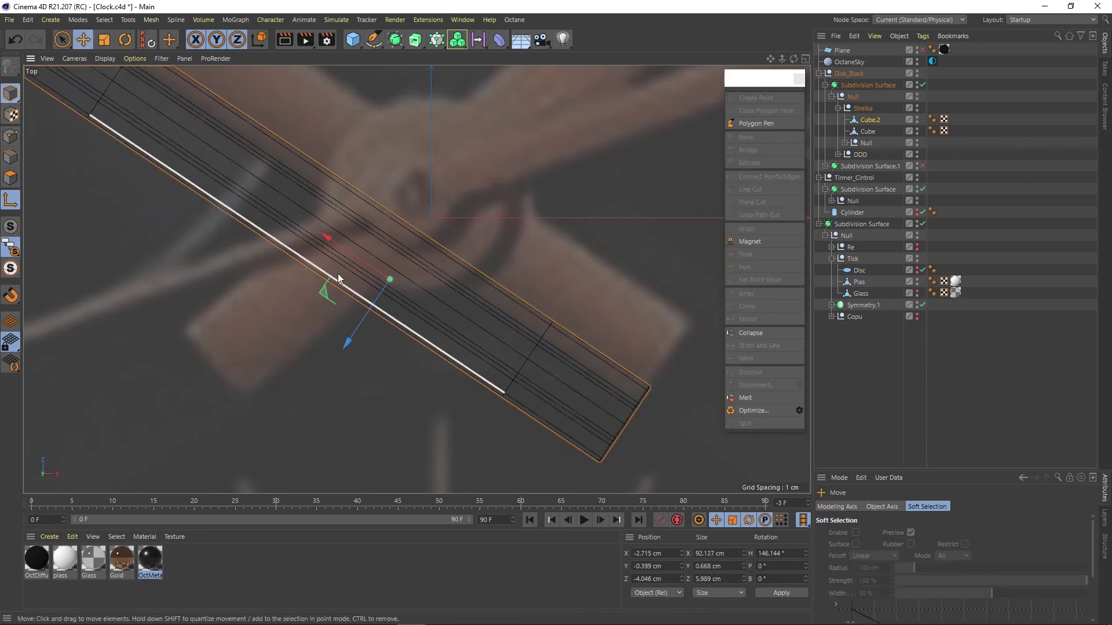
# - Return to perspective and show wireframe lines over the shaded model
pyautogui.scroll(5, 338, 277)
pyautogui.scroll(3, 468, 262)
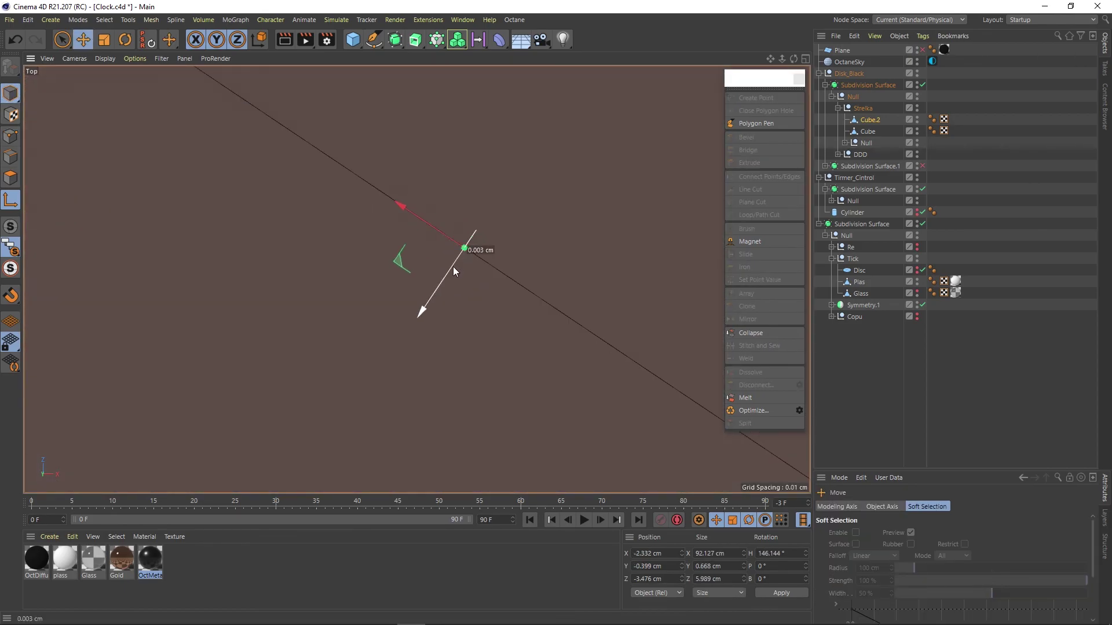
pyautogui.scroll(-5, 453, 267)
pyautogui.scroll(-3, 549, 364)
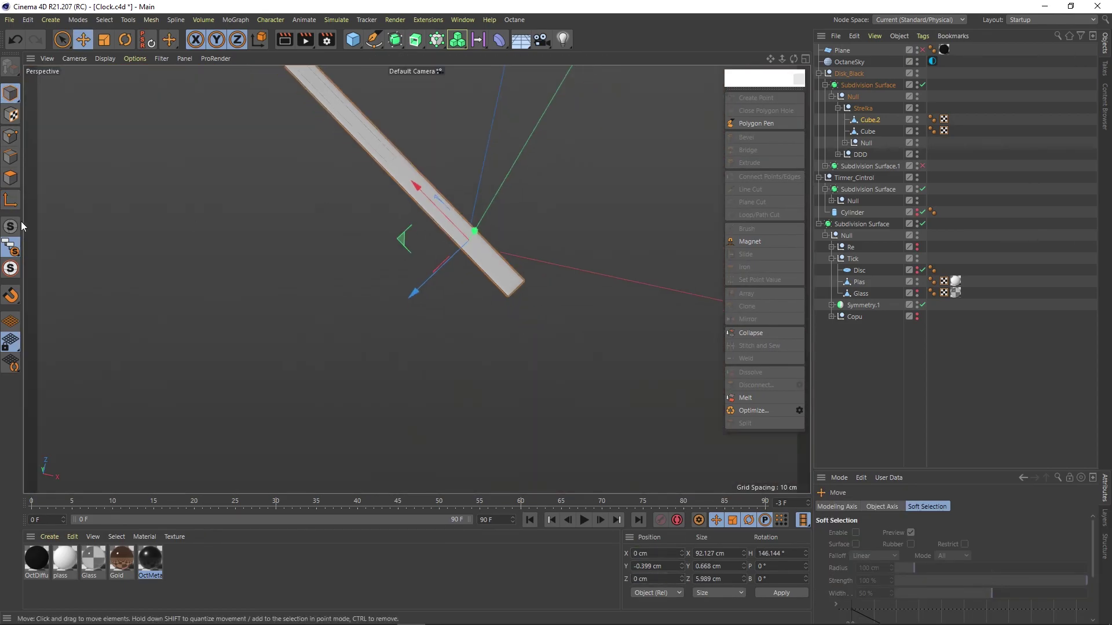
pyautogui.scroll(-3, 474, 300)
pyautogui.press('F1')
pyautogui.press('r')
pyautogui.click(105, 58)
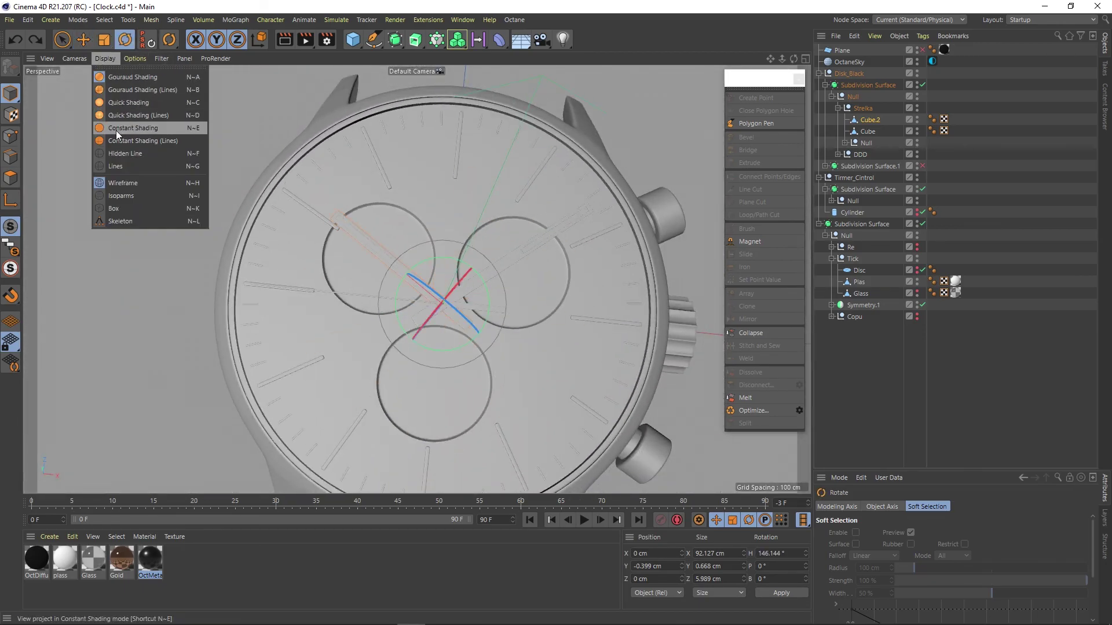
pyautogui.click(116, 131)
# - Rotate the clock hand around the dial centre and check it from top and perspective
pyautogui.moveTo(103, 66)
pyautogui.keyDown('alt'); pyautogui.mouseDown()
pyautogui.moveTo(311, 163)
pyautogui.moveTo(426, 359)
pyautogui.mouseUp(); pyautogui.keyUp('alt')
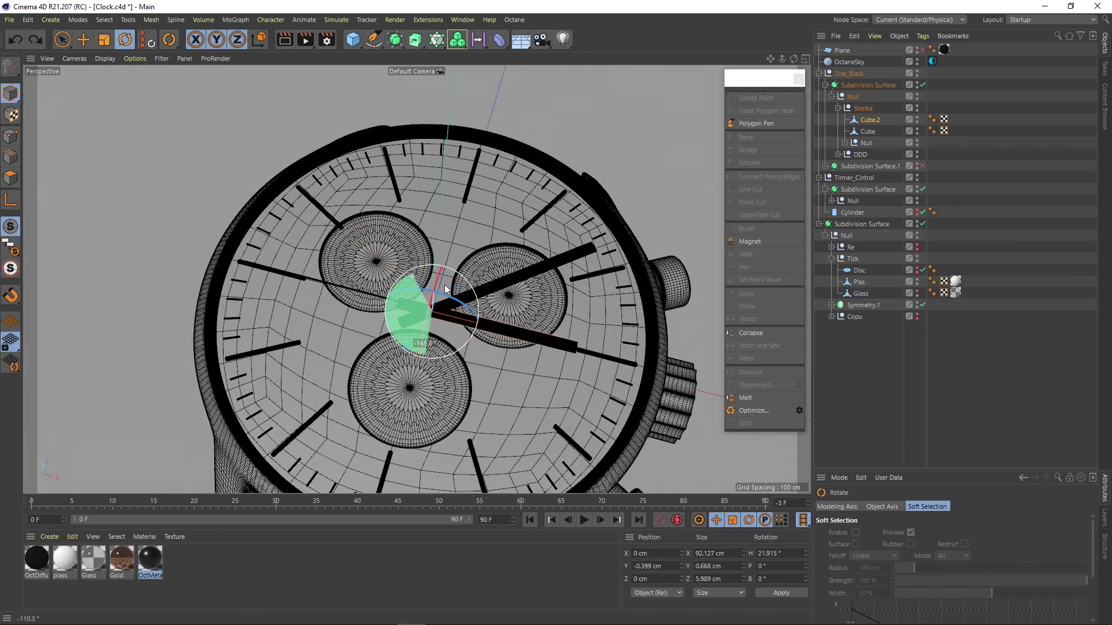
pyautogui.moveTo(546, 315); pyautogui.dragTo(438, 361)
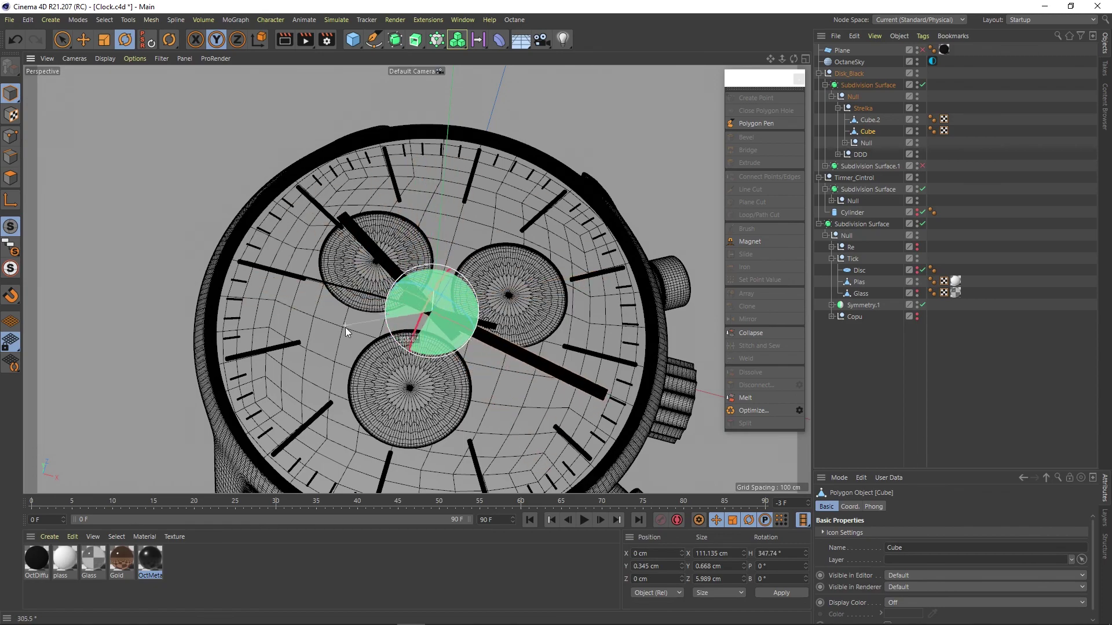
pyautogui.press('F2')
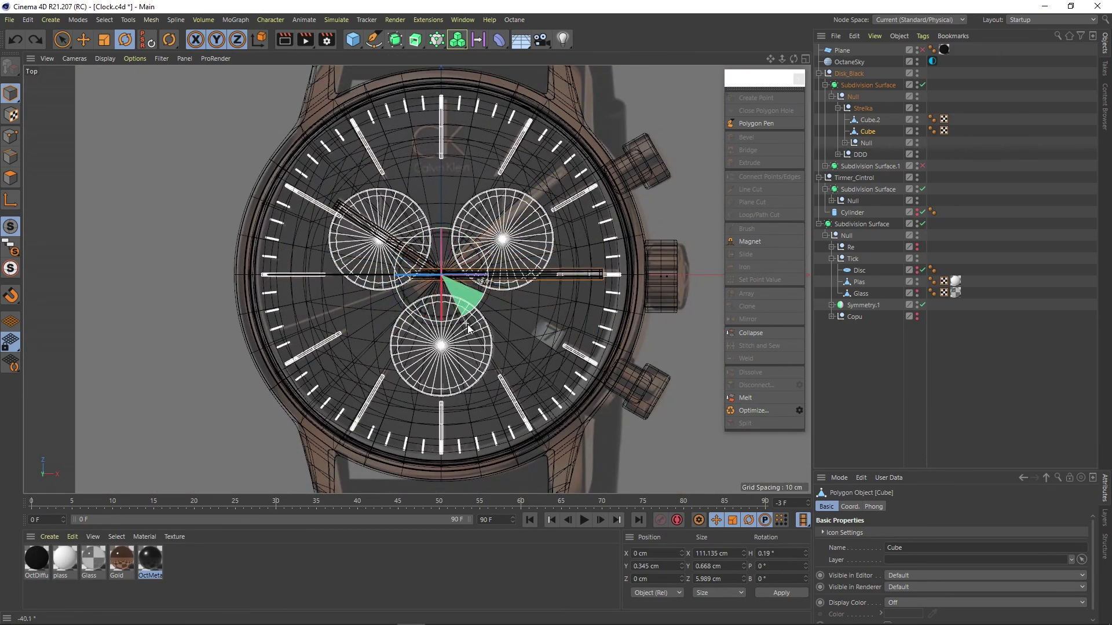
pyautogui.press('F1')
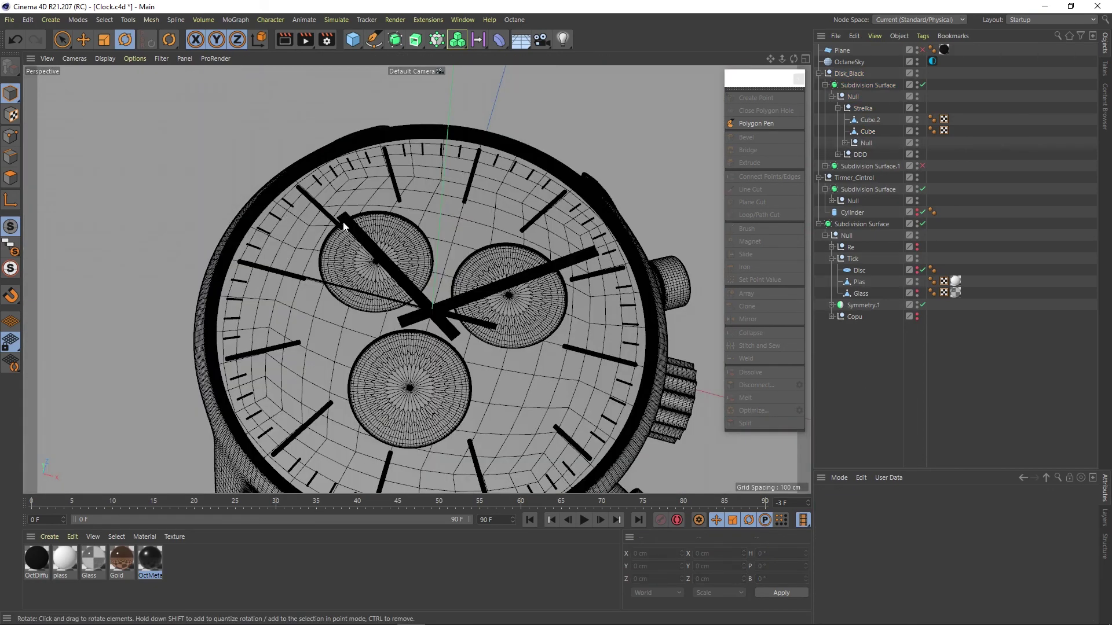
pyautogui.keyDown('alt'); pyautogui.moveTo(529, 314); pyautogui.dragTo(339, 218); pyautogui.keyUp('alt')
pyautogui.moveTo(493, 283)
pyautogui.keyDown('alt'); pyautogui.mouseDown()
pyautogui.moveTo(579, 243)
pyautogui.moveTo(495, 232)
pyautogui.mouseUp(); pyautogui.keyUp('alt')
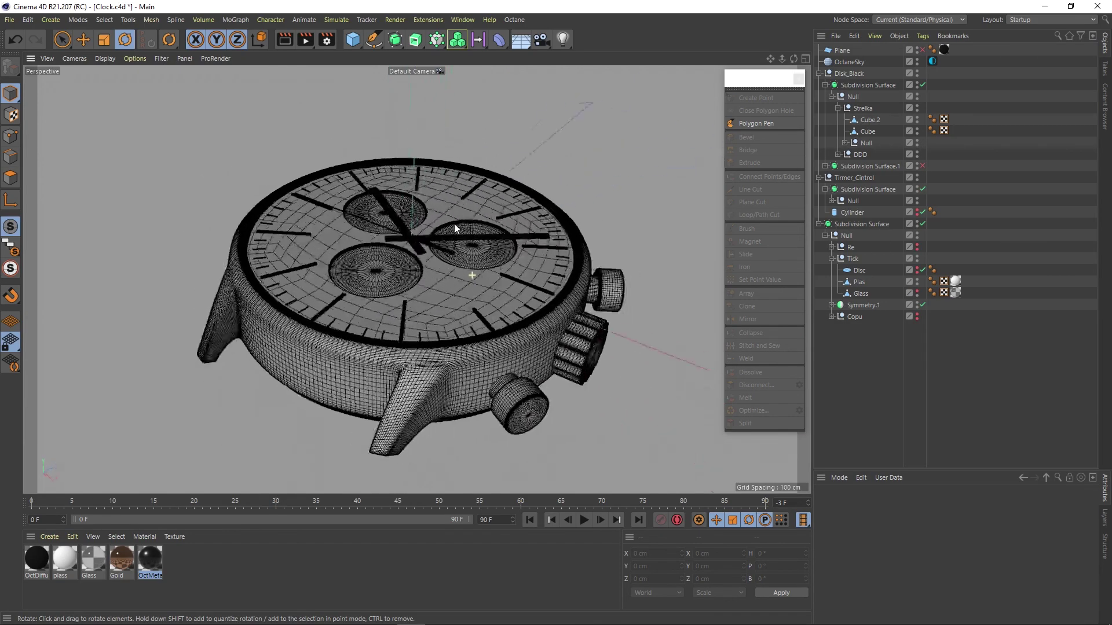
pyautogui.scroll(5, 498, 254)
pyautogui.scroll(2, 446, 237)
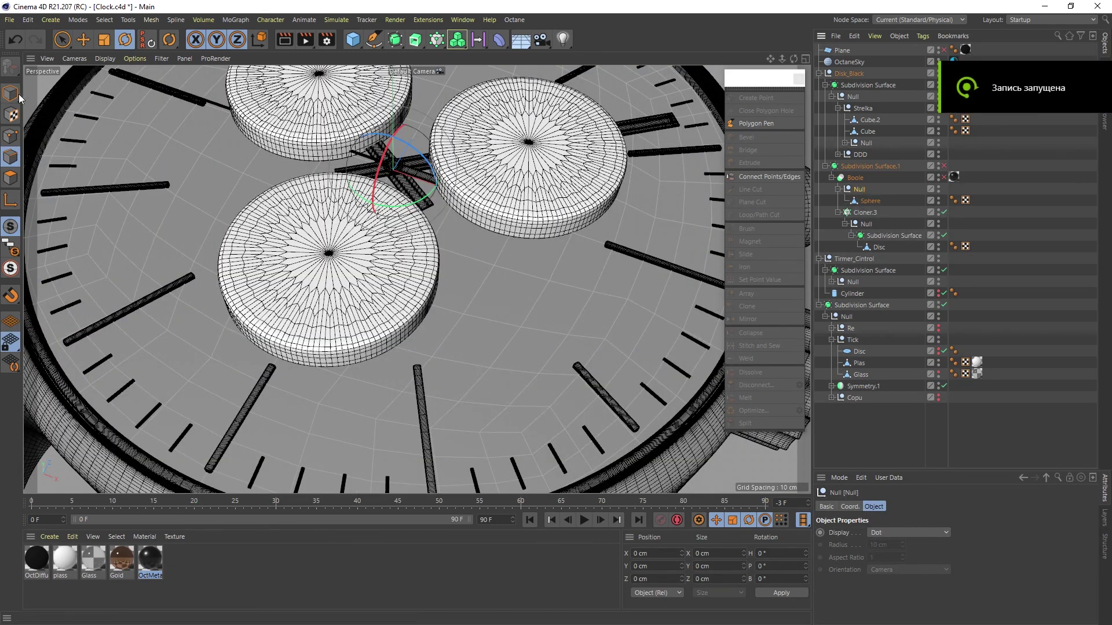
# - Add a Disc beside the sphere in the Boole, enable the Boole, and make the disc editable
pyautogui.click(352, 39)
pyautogui.click(382, 110)
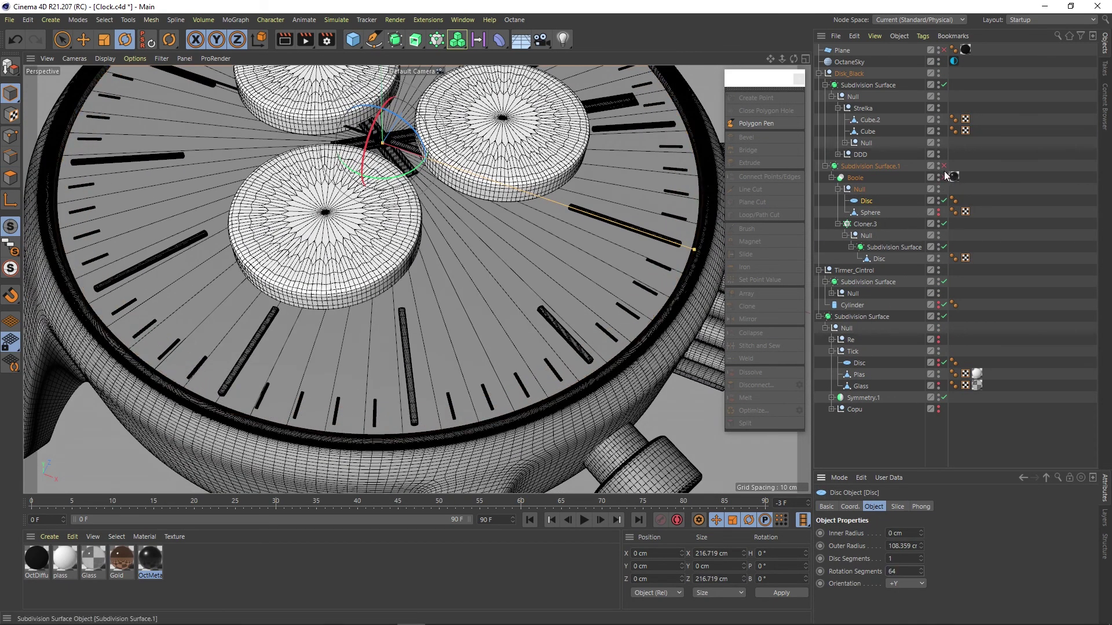
pyautogui.click(944, 177)
pyautogui.press('c')
# - Collapse the Cloner.3 hierarchy and select the Glass object
pyautogui.press('k')
pyautogui.press('l')
pyautogui.scroll(3, 452, 325)
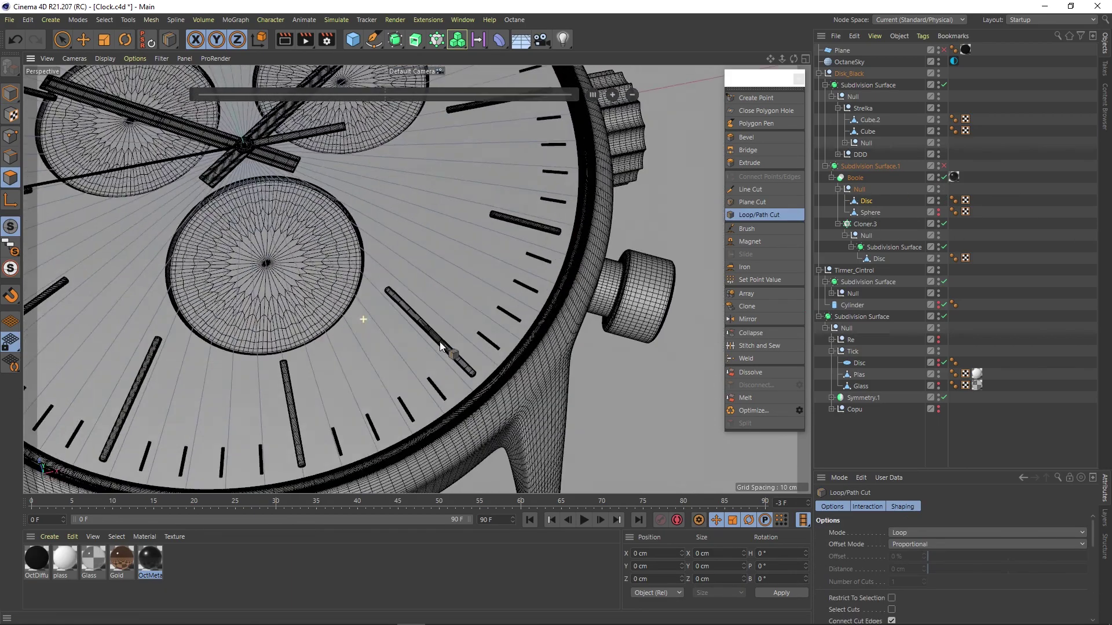
pyautogui.scroll(-3, 439, 343)
pyautogui.scroll(5, 532, 311)
pyautogui.scroll(-1, 475, 291)
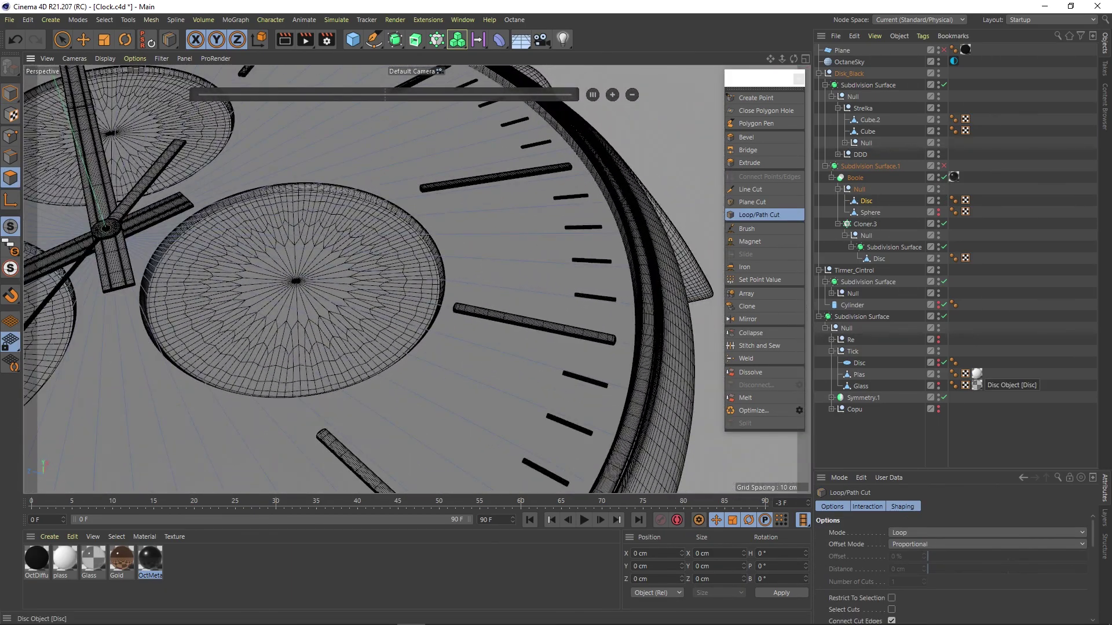
pyautogui.scroll(-5, 406, 278)
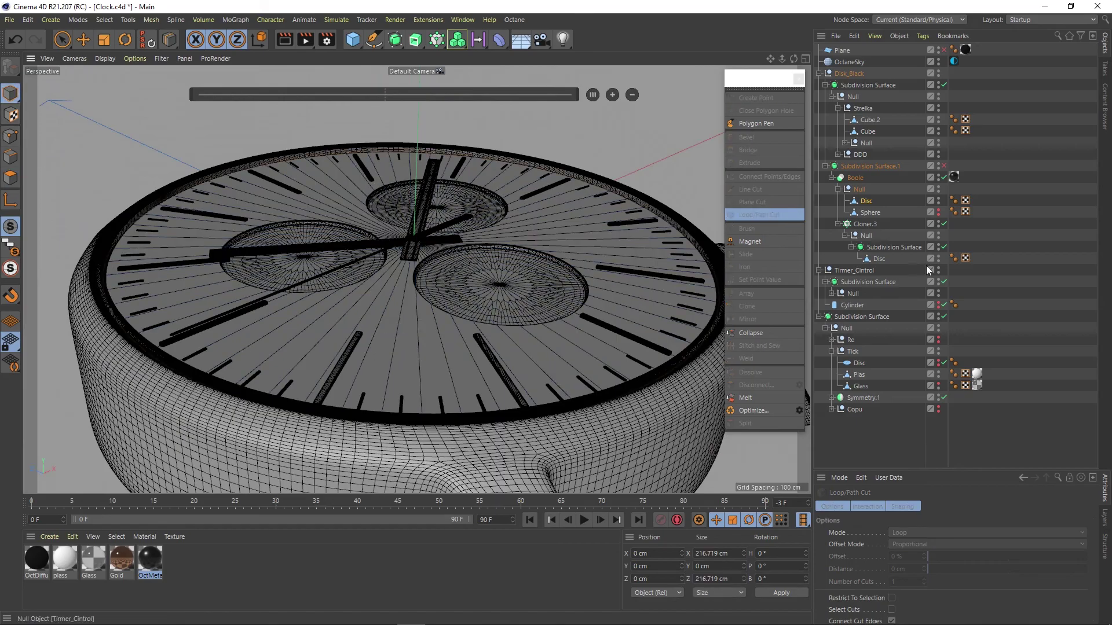
pyautogui.click(838, 224)
pyautogui.click(860, 352)
# - Switch viewports and orbit to frame the glass in perspective
pyautogui.moveTo(385, 249)
pyautogui.keyDown('alt'); pyautogui.mouseDown()
pyautogui.moveTo(426, 322)
pyautogui.moveTo(382, 325)
pyautogui.mouseUp(); pyautogui.keyUp('alt')
pyautogui.middleClick(380, 333)
pyautogui.middleClick(635, 186)
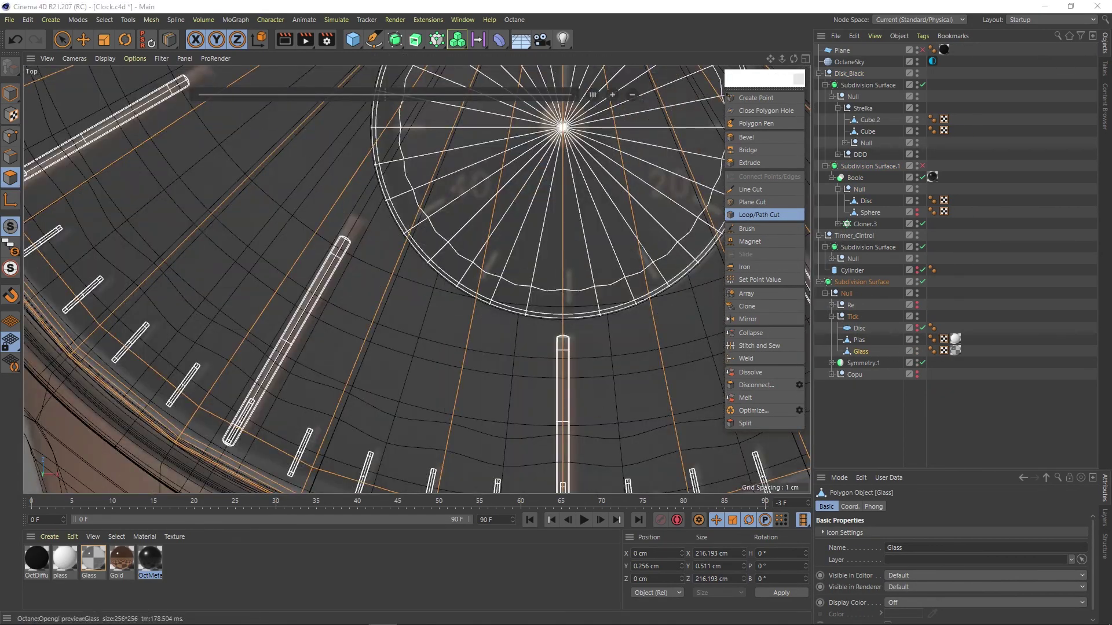
pyautogui.press('e')
pyautogui.press('F1')
pyautogui.moveTo(422, 371)
pyautogui.keyDown('alt'); pyautogui.mouseDown()
pyautogui.moveTo(426, 264)
pyautogui.moveTo(545, 227)
pyautogui.moveTo(503, 278)
pyautogui.moveTo(467, 262)
pyautogui.moveTo(471, 288)
pyautogui.mouseUp(); pyautogui.keyUp('alt')
# - Add a loop cut near the glass edge and switch to edge-loop selection
pyautogui.press('k')
pyautogui.press('l')
pyautogui.click(398, 313)
pyautogui.scroll(3, 296, 309)
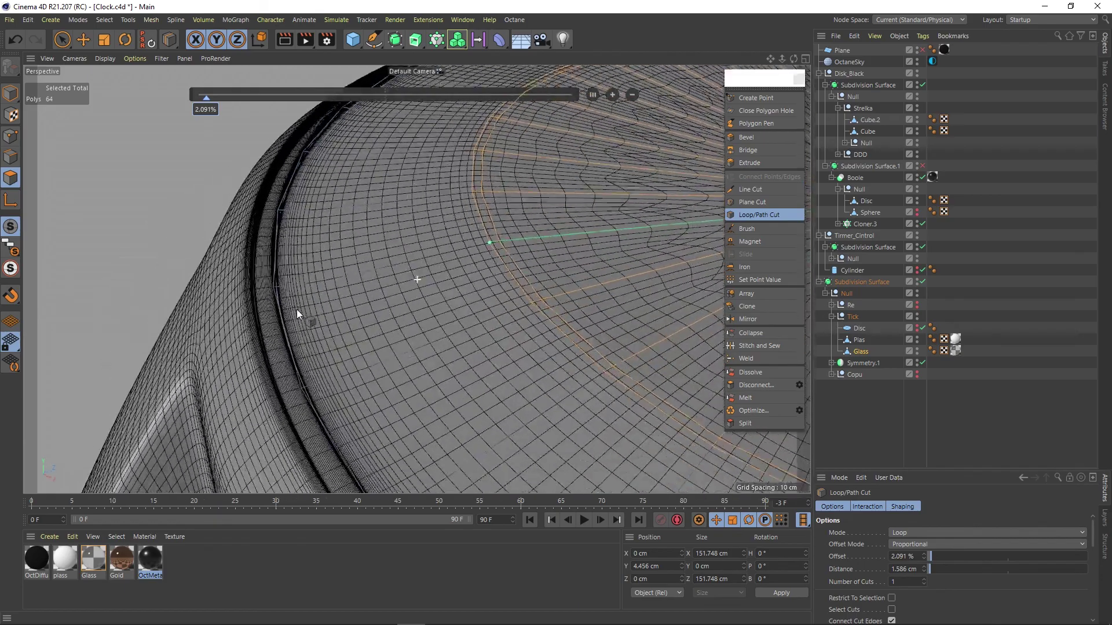
pyautogui.click(11, 157)
pyautogui.rightClick(410, 238)
pyautogui.click(448, 529)
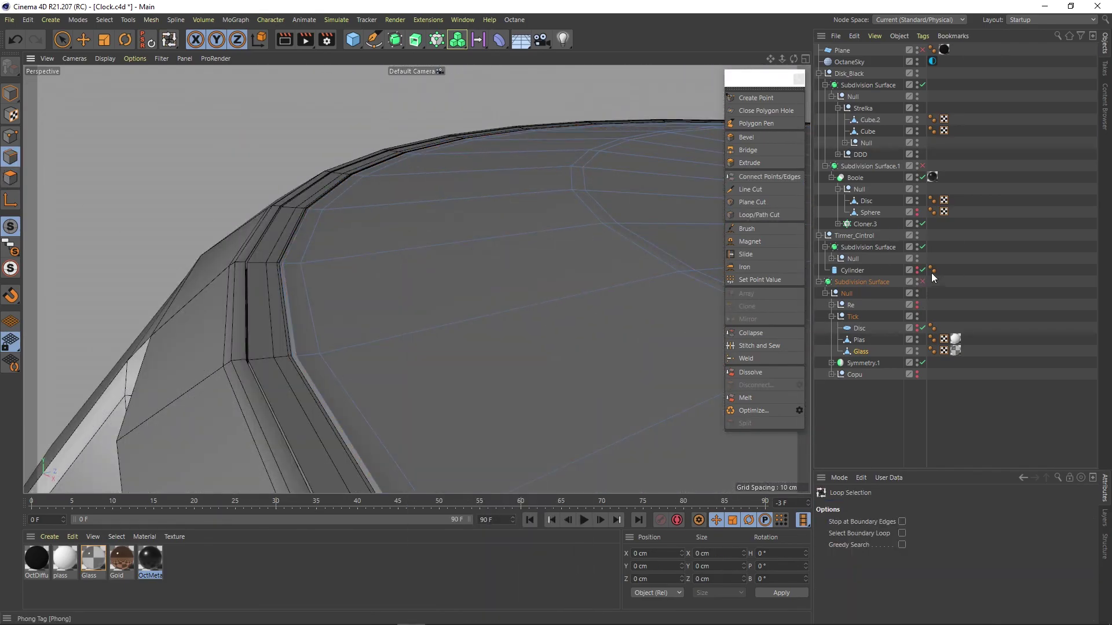
pyautogui.scroll(-2, 478, 307)
# - Cut another edge loop on the glass and slide it close to the rim
pyautogui.press('k')
pyautogui.press('l')
pyautogui.click(520, 301)
pyautogui.moveTo(520, 301)
pyautogui.keyDown('alt'); pyautogui.mouseDown()
pyautogui.moveTo(369, 363)
pyautogui.moveTo(13, 103)
pyautogui.mouseUp(); pyautogui.keyUp('alt')
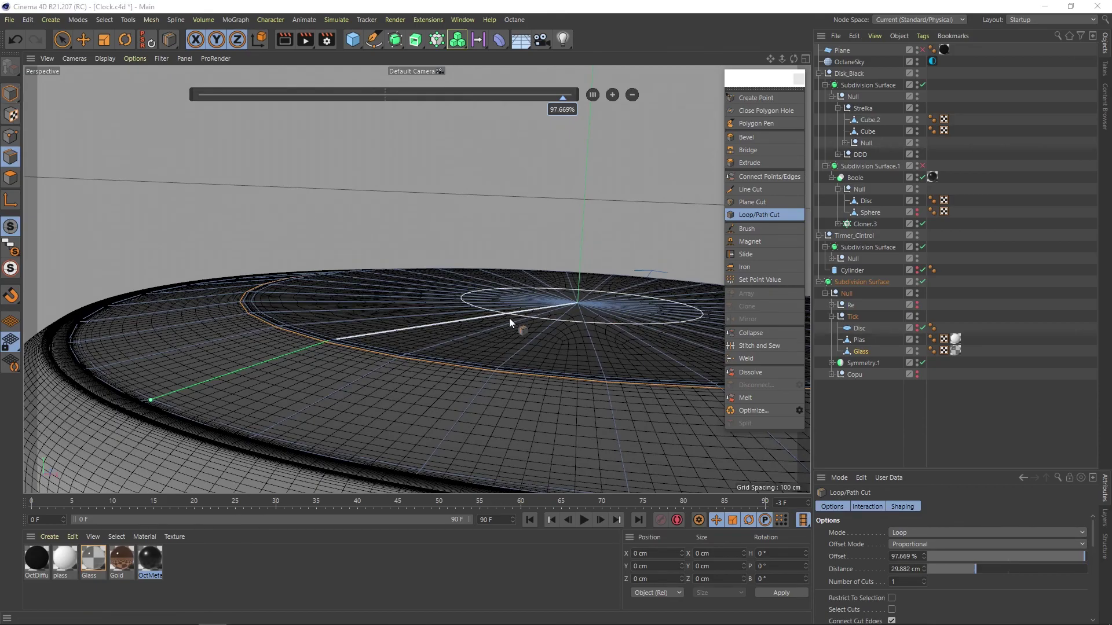
pyautogui.press('e')
pyautogui.keyDown('alt'); pyautogui.moveTo(509, 317); pyautogui.dragTo(457, 352); pyautogui.keyUp('alt')
# - Check the rim cuts in front view, deselect the glass and orbit the shaded watch
pyautogui.press('F5')
pyautogui.press('F4')
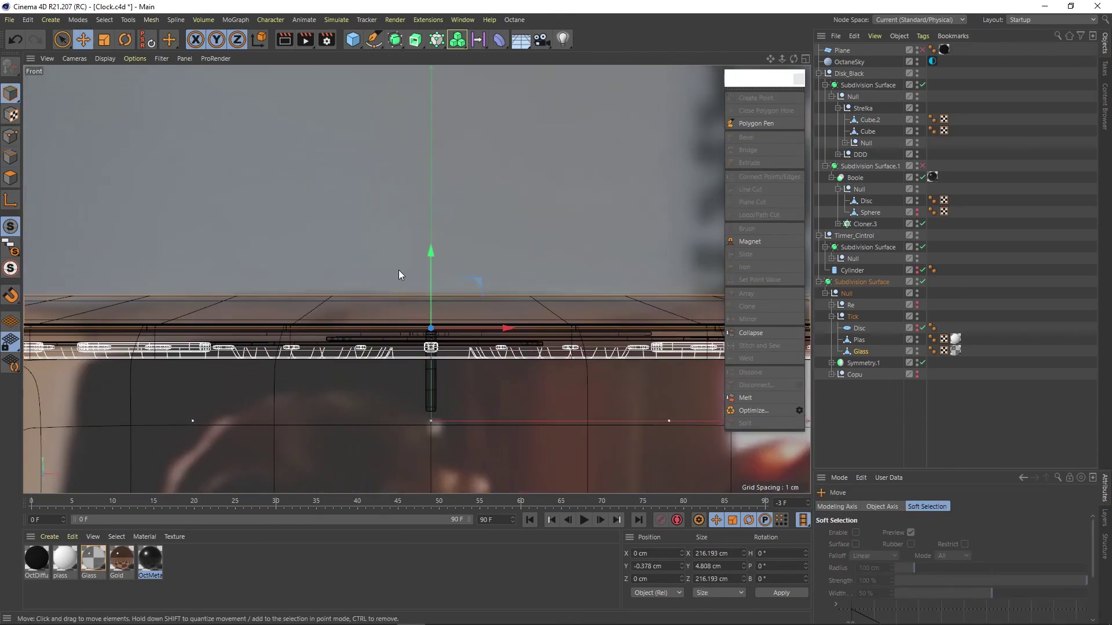
pyautogui.scroll(-2, 687, 284)
pyautogui.click(499, 286)
pyautogui.press('F1')
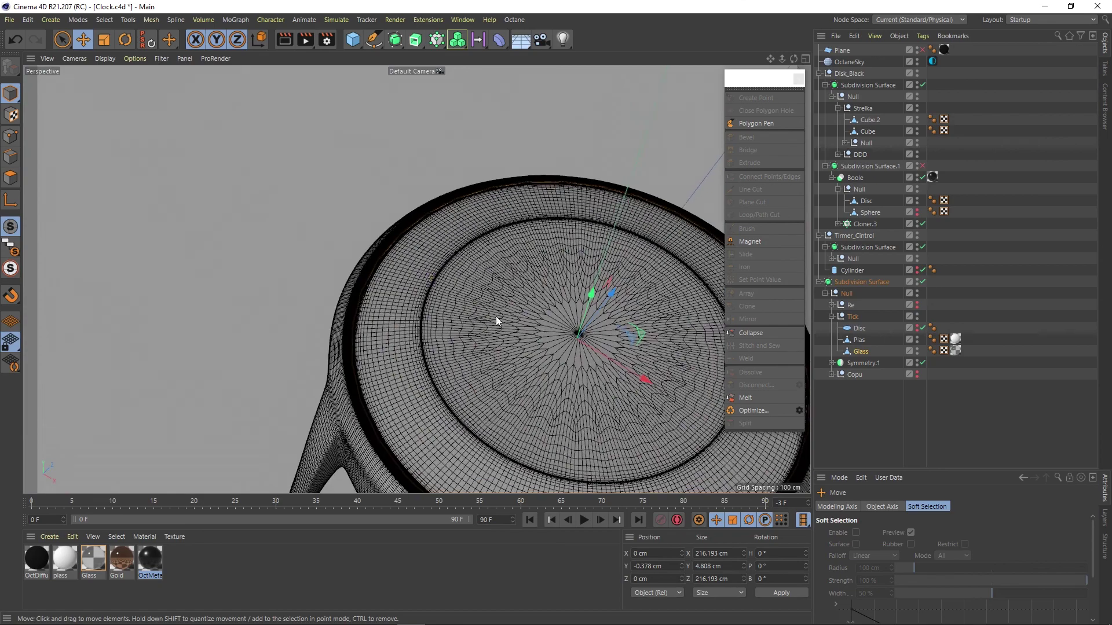
pyautogui.scroll(-2, 496, 316)
pyautogui.keyDown('alt'); pyautogui.moveTo(472, 259); pyautogui.dragTo(417, 231); pyautogui.keyUp('alt')
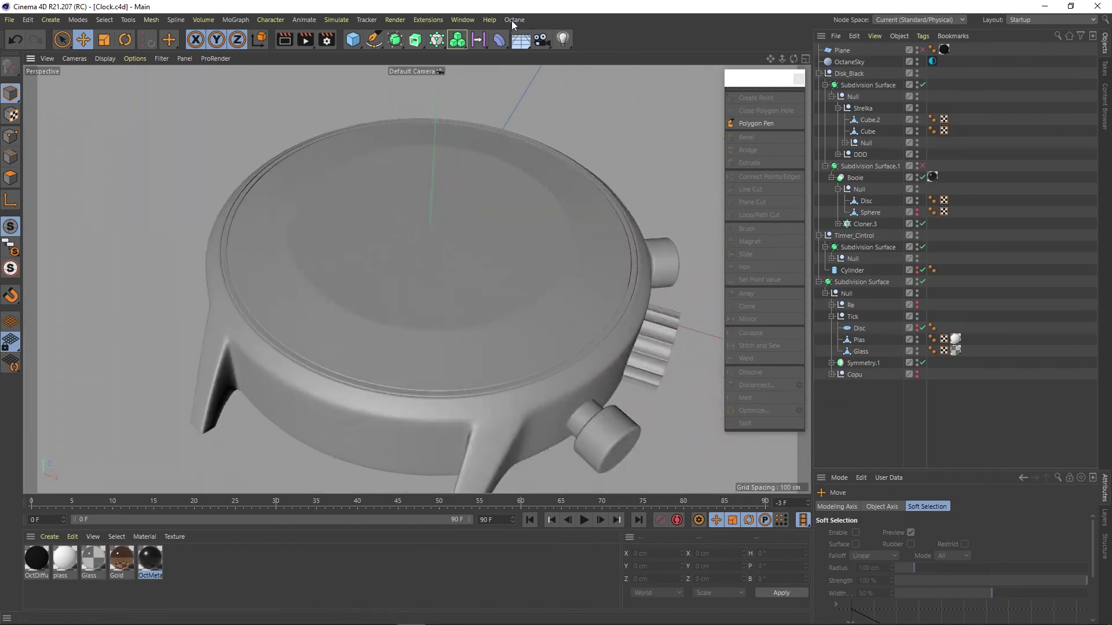
# - Start an Octane Live Viewer render of the watch
pyautogui.click(515, 20)
pyautogui.click(533, 33)
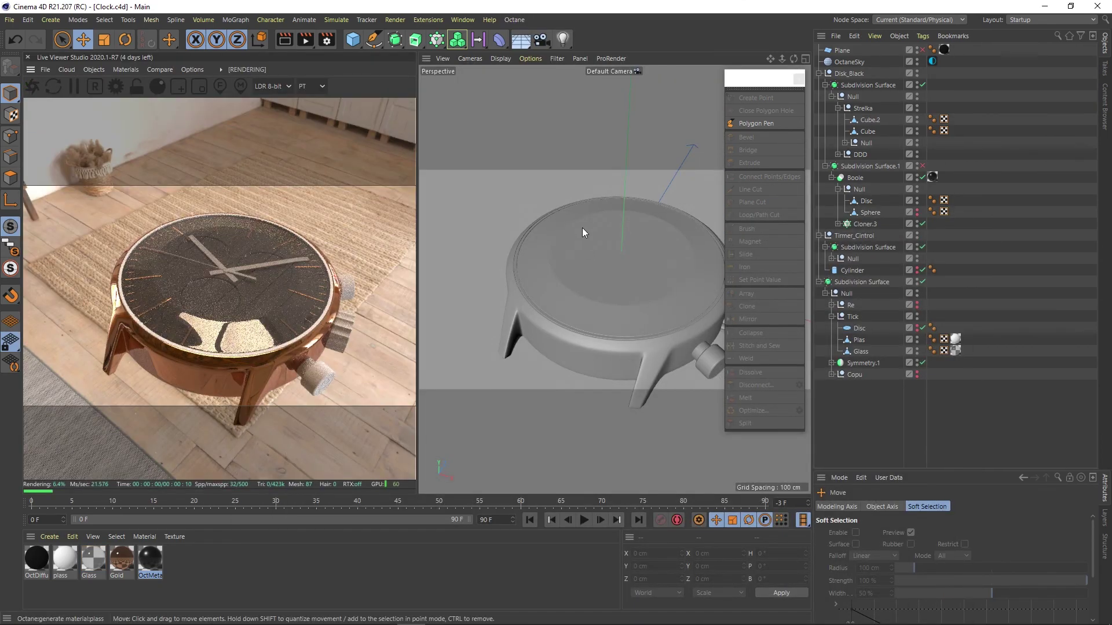
pyautogui.hotkey('ctrl', 'b')
pyautogui.click(821, 26)
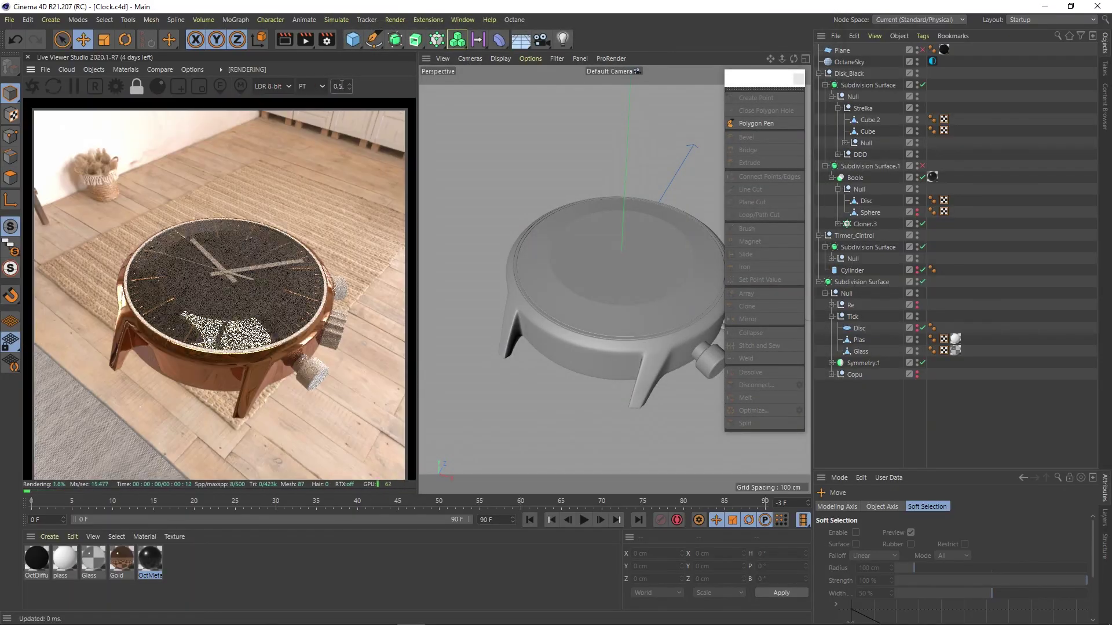
# - Select the Glass object and toggle the lower subdivision surface off and back on
pyautogui.scroll(5, 586, 286)
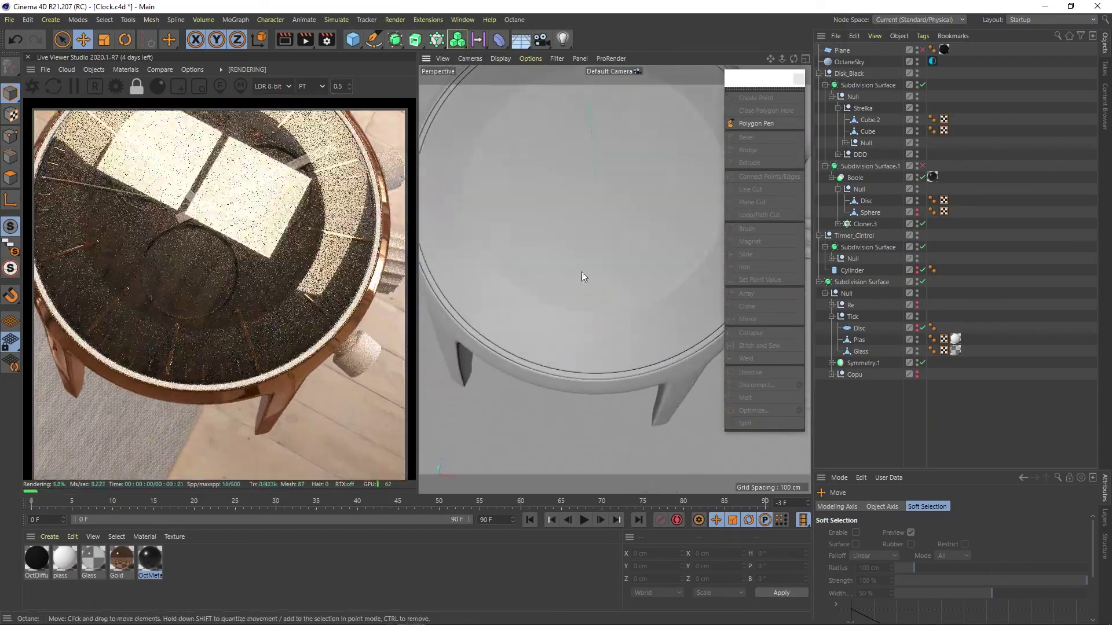
pyautogui.keyDown('alt'); pyautogui.moveTo(581, 273); pyautogui.dragTo(602, 255); pyautogui.keyUp('alt')
pyautogui.click(614, 260)
pyautogui.click(923, 281)
pyautogui.press('F4')
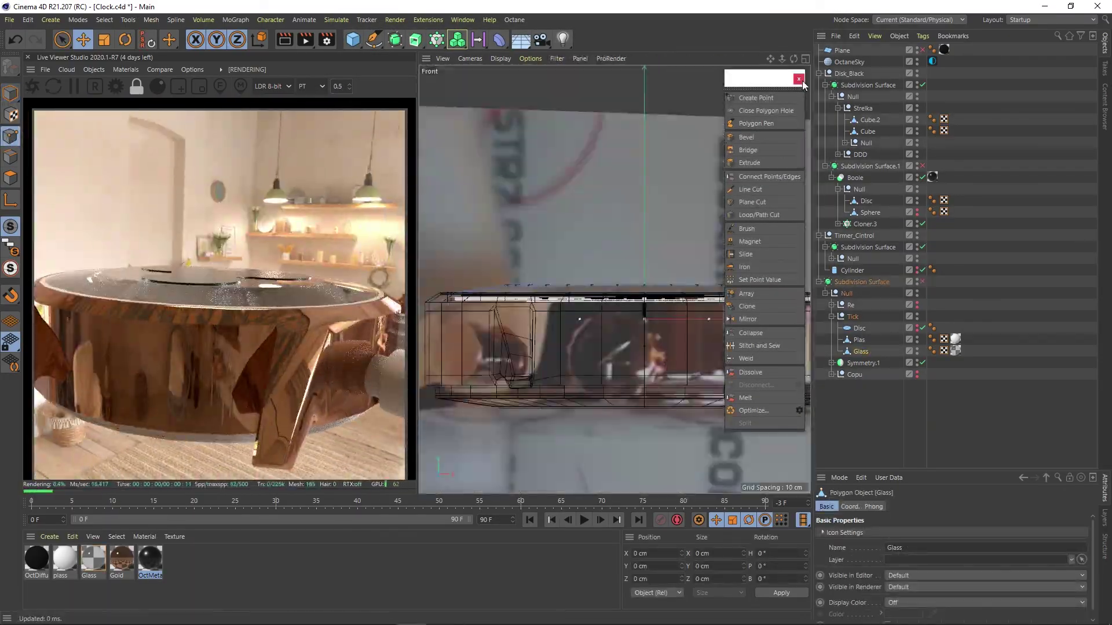
pyautogui.press('9')
pyautogui.press('t')
pyautogui.press('q')
pyautogui.press('F1')
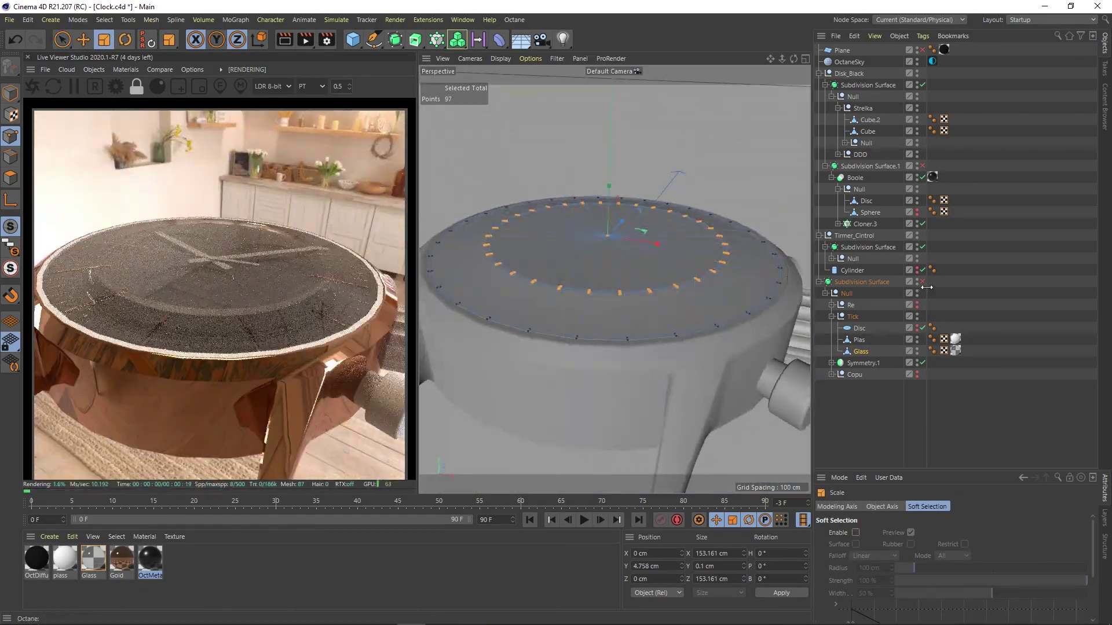
# - Orbit low over the glass edge and add a loop cut on the glass rim
pyautogui.moveTo(718, 171)
pyautogui.keyDown('alt'); pyautogui.mouseDown()
pyautogui.moveTo(496, 186)
pyautogui.moveTo(547, 231)
pyautogui.mouseUp(); pyautogui.keyUp('alt')
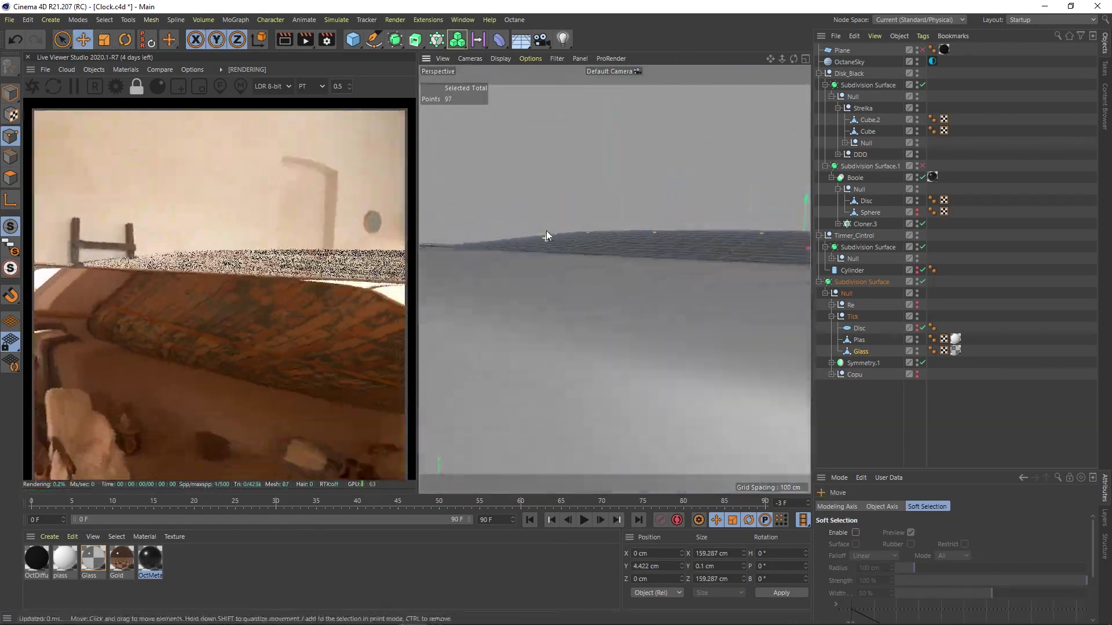
pyautogui.hotkey('ctrl', 'shift', 'z')
pyautogui.press('e')
pyautogui.moveTo(607, 289)
pyautogui.keyDown('alt'); pyautogui.mouseDown()
pyautogui.moveTo(470, 251)
pyautogui.moveTo(592, 276)
pyautogui.mouseUp(); pyautogui.keyUp('alt')
pyautogui.press('k')
pyautogui.press('l')
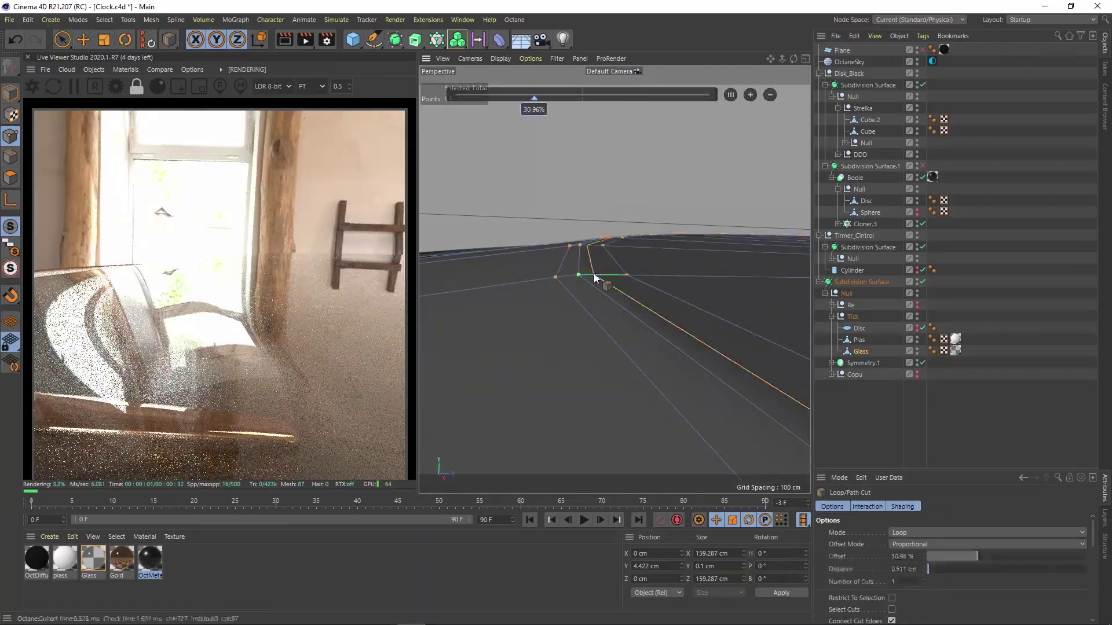
pyautogui.scroll(3, 614, 302)
pyautogui.click(10, 161)
# - Loop-select the edge at the glass rim and bevel it
pyautogui.press('u')
pyautogui.press('l')
pyautogui.click(608, 281)
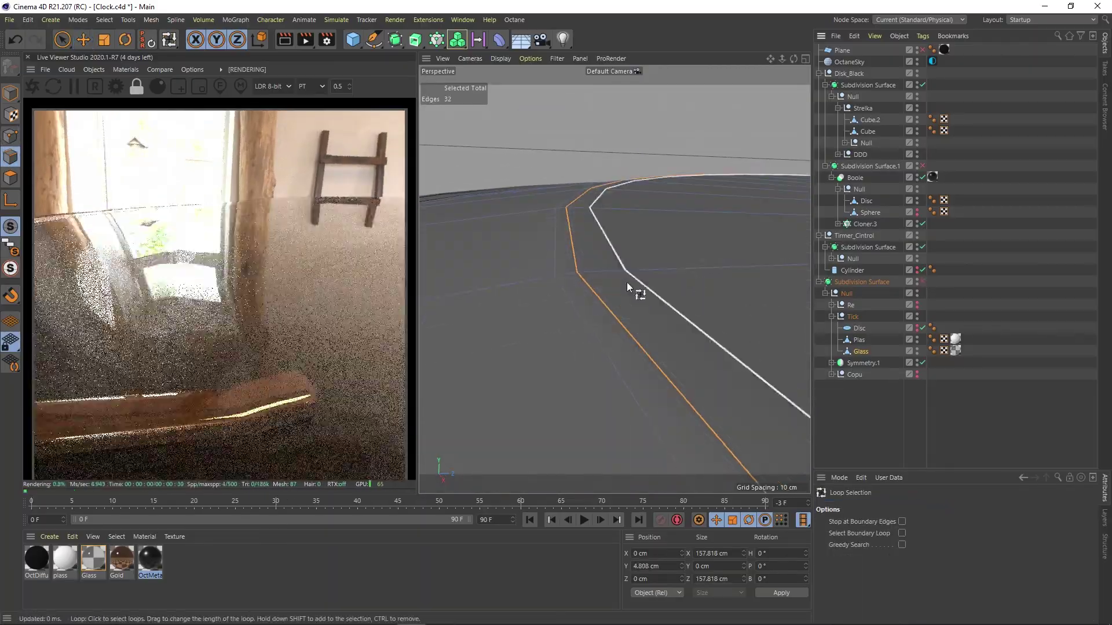
pyautogui.press('m')
pyautogui.press('s')
pyautogui.moveTo(627, 282); pyautogui.dragTo(603, 290)
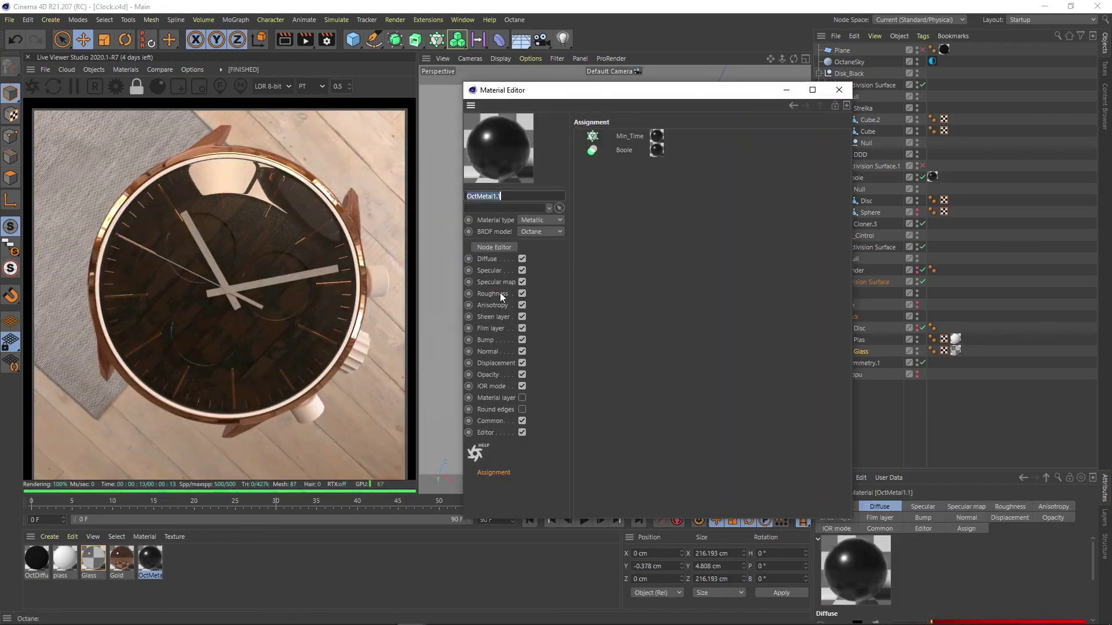
# - Enable the material's rounded edges channel and review its shader settings
pyautogui.click(493, 317)
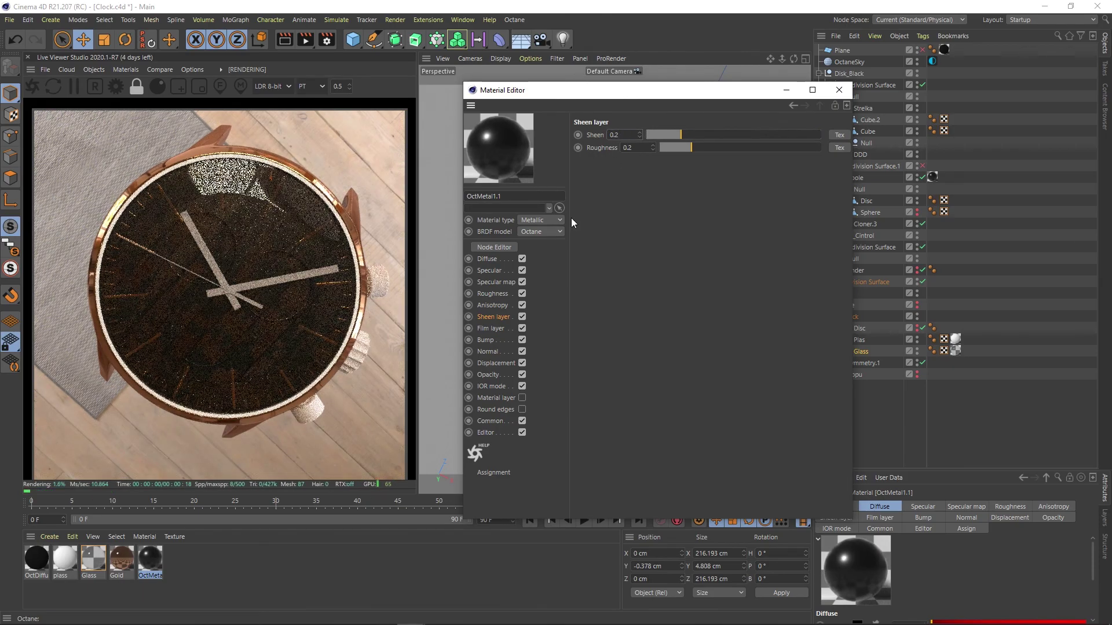
pyautogui.click(490, 328)
pyautogui.click(501, 398)
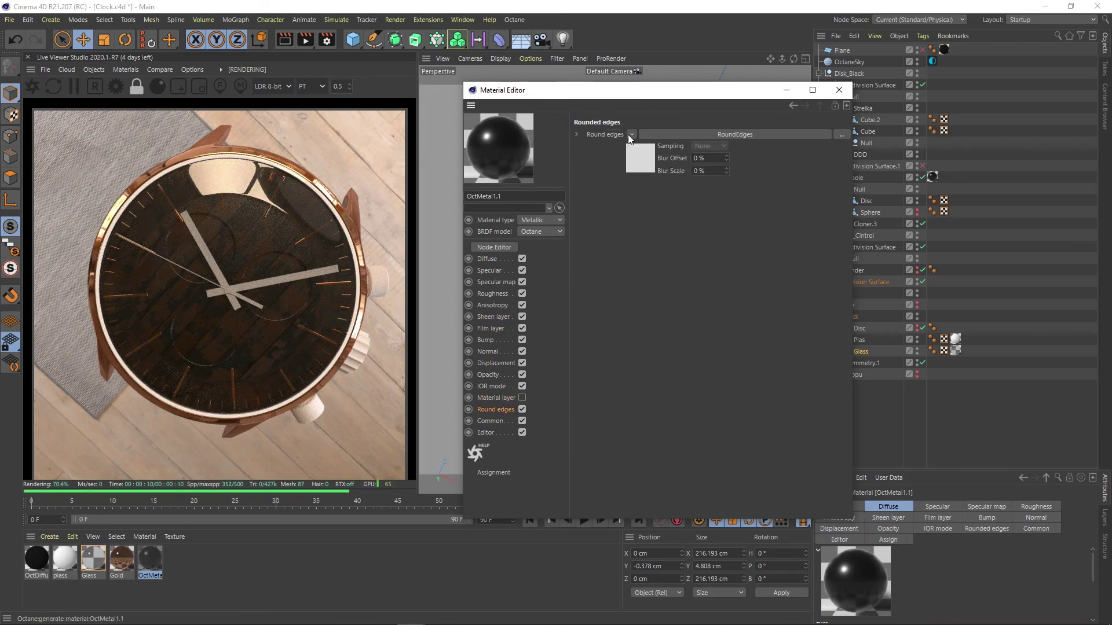
pyautogui.click(640, 151)
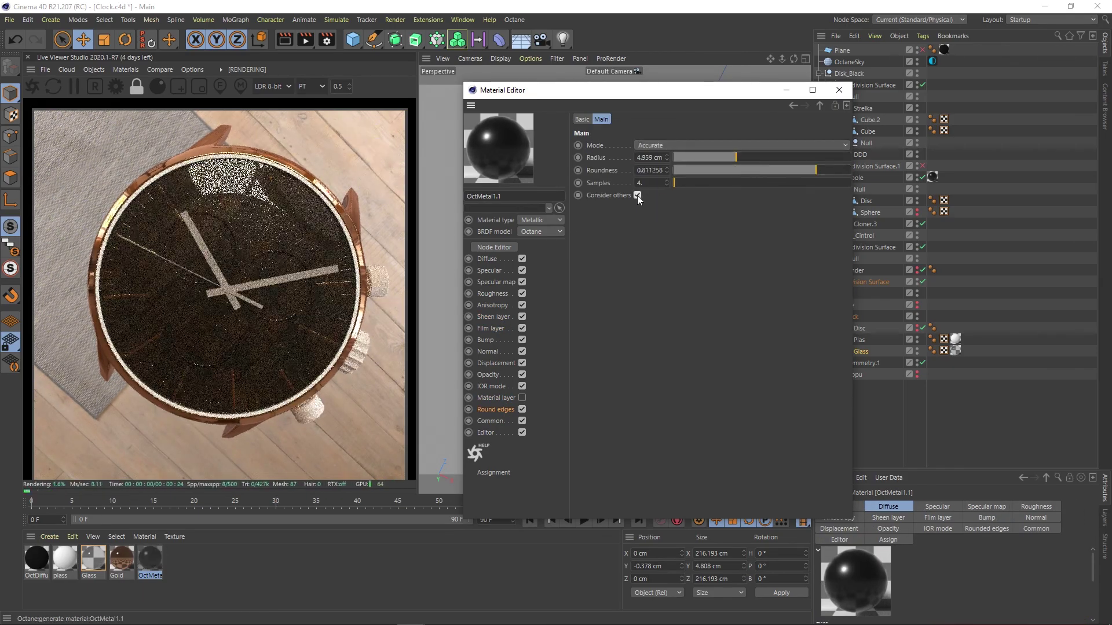
pyautogui.click(510, 409)
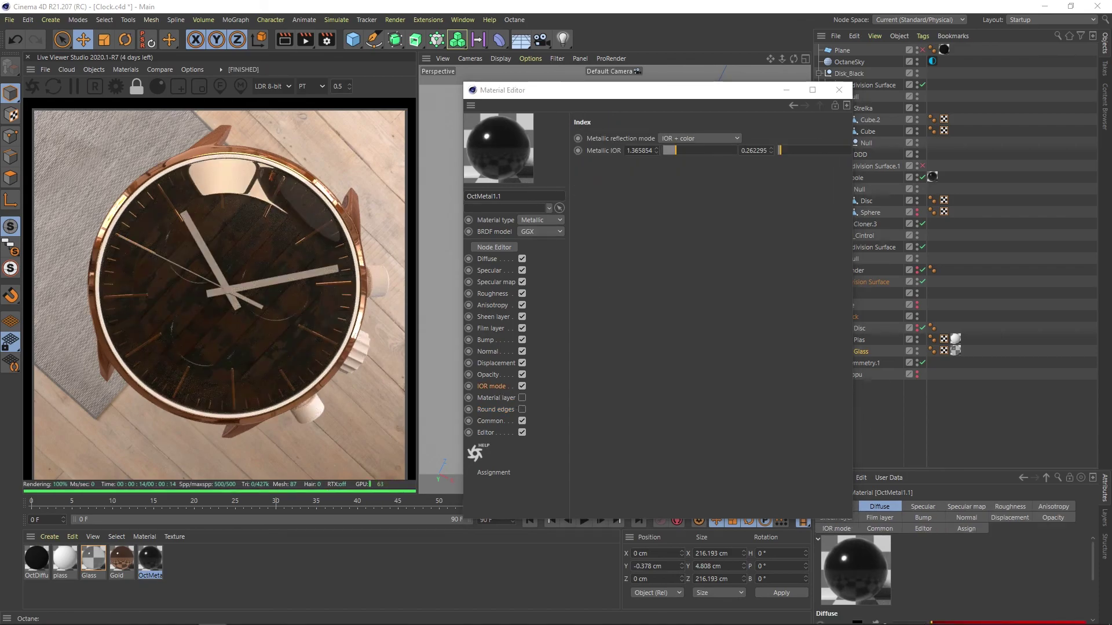
# - Make the material Glossy with a GGX BRDF and adjust its roughness
pyautogui.click(540, 232)
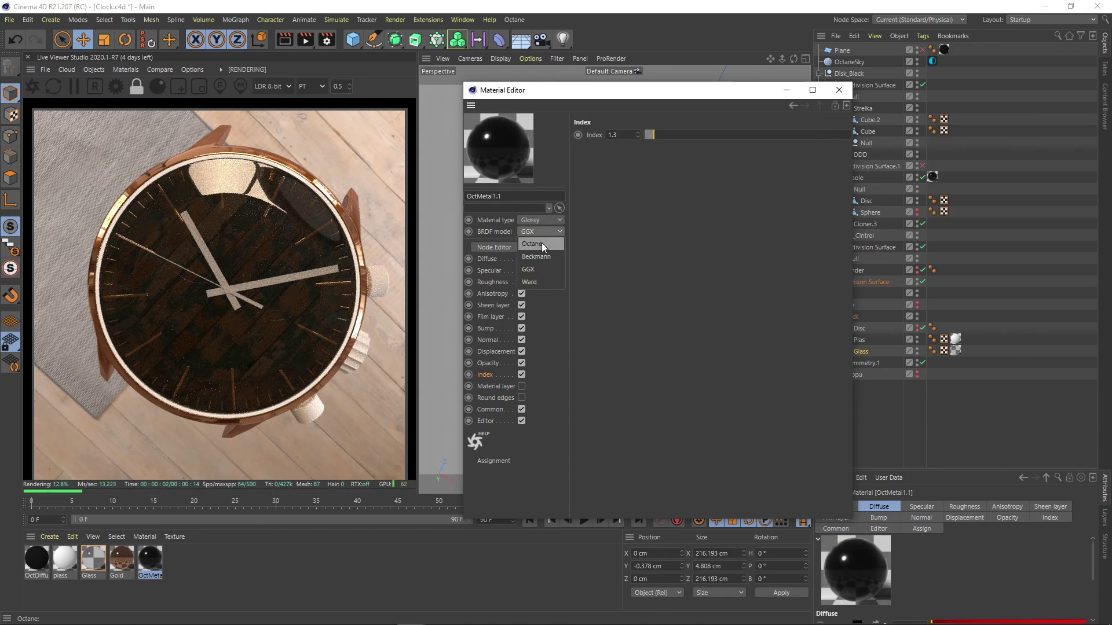
pyautogui.click(542, 269)
pyautogui.scroll(-1, 539, 223)
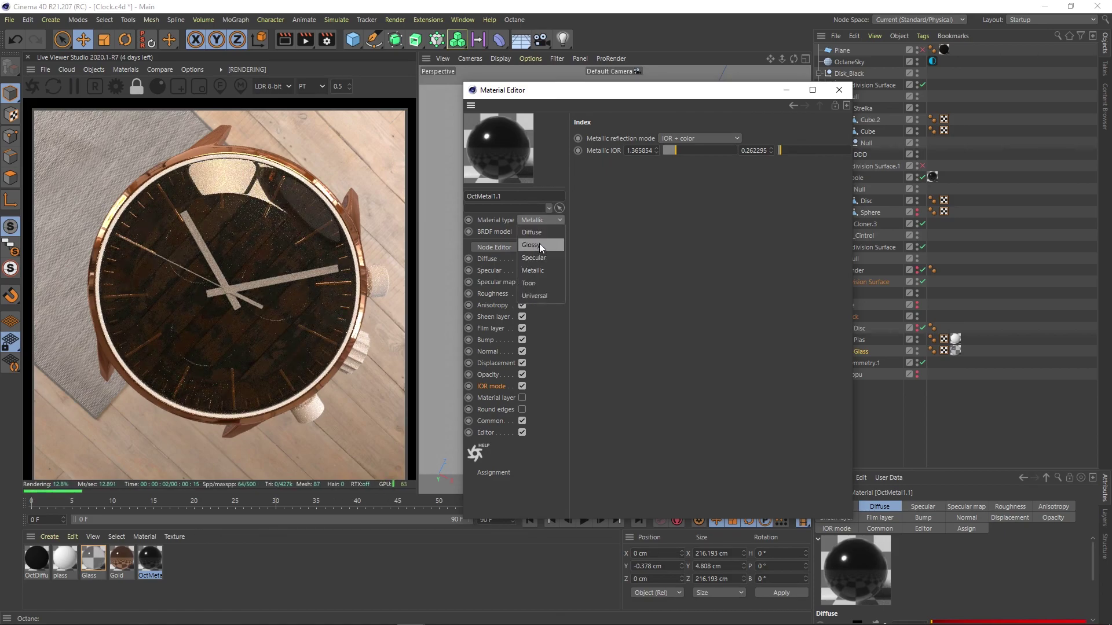
pyautogui.click(540, 246)
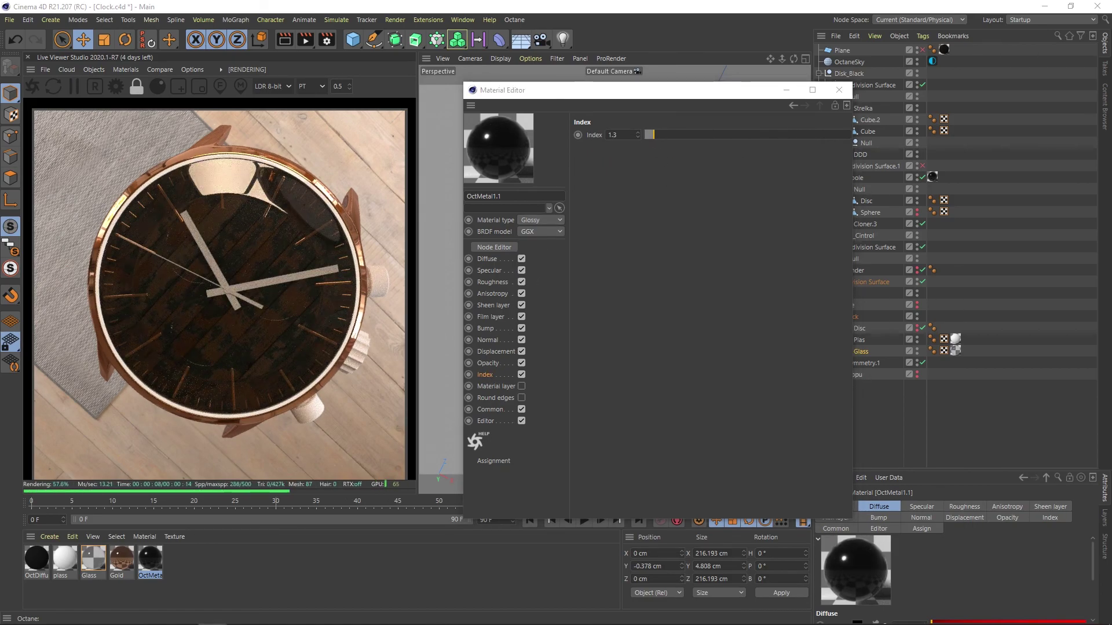
pyautogui.click(492, 282)
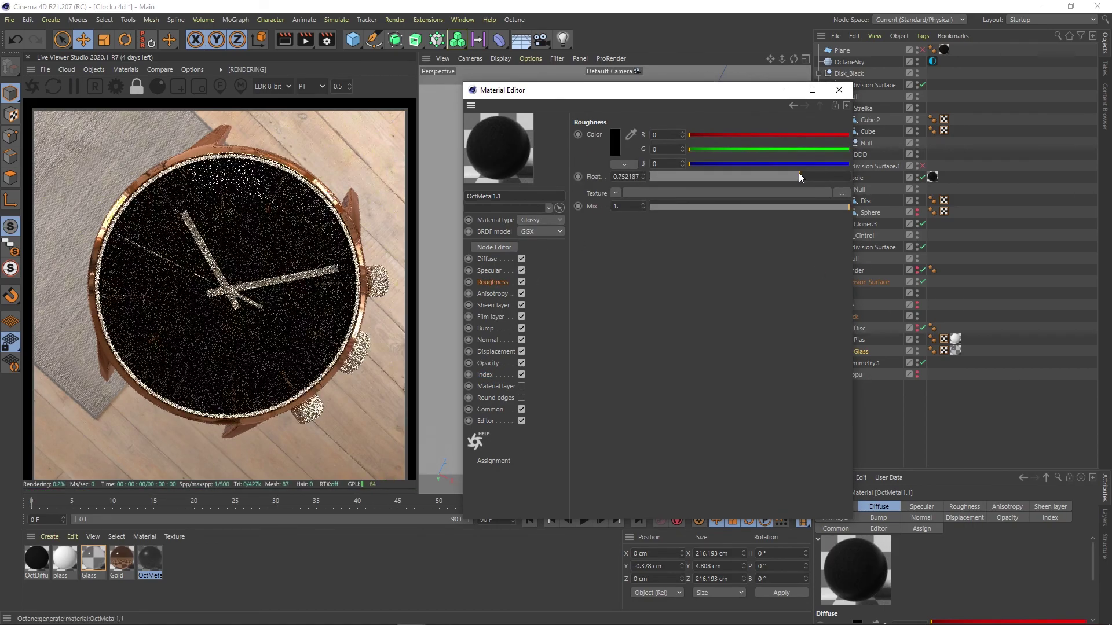
pyautogui.moveTo(799, 177); pyautogui.dragTo(695, 179)
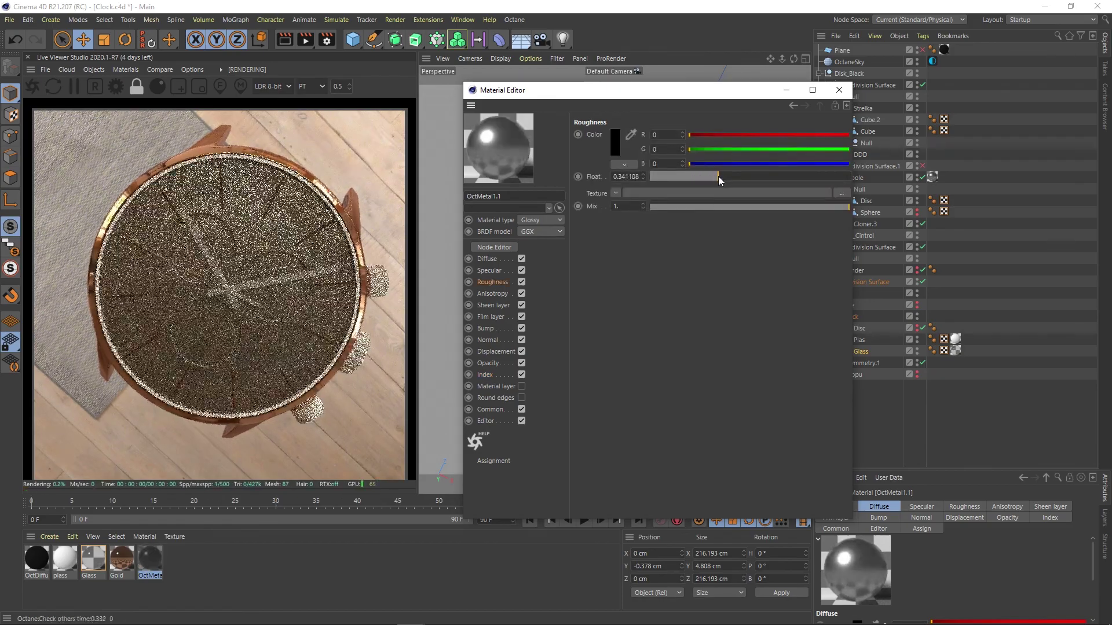
# - Show the anisotropy settings, then shrink the test disc and place it above the watch's upper left
pyautogui.click(492, 294)
pyautogui.moveTo(776, 132); pyautogui.dragTo(811, 133)
pyautogui.moveTo(637, 90); pyautogui.dragTo(544, 87)
pyautogui.moveTo(440, 87); pyautogui.dragTo(711, 106)
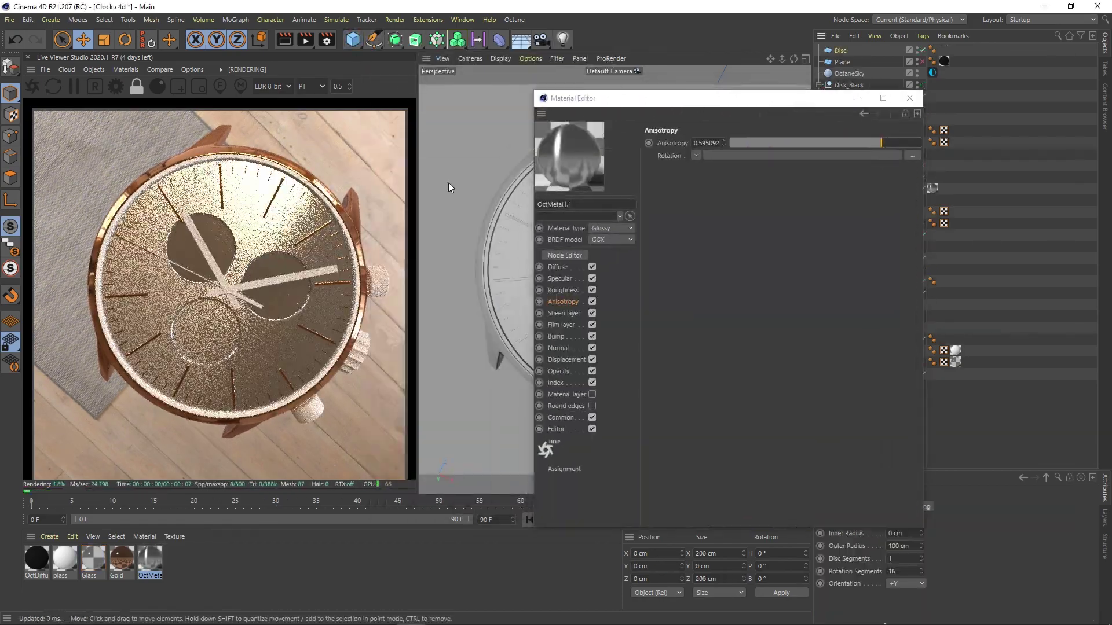
pyautogui.middleClick(492, 353)
pyautogui.moveTo(507, 476); pyautogui.dragTo(509, 440)
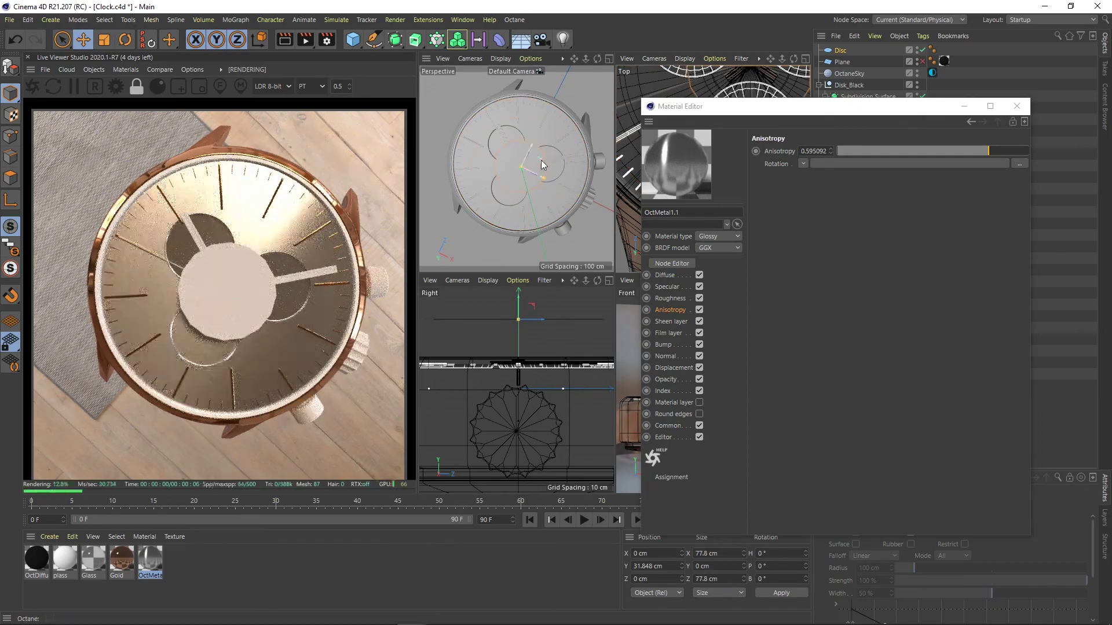
pyautogui.moveTo(521, 168); pyautogui.dragTo(463, 125)
# - Apply OctMetal1.1 to the test disc and set its anisotropy to 0.62
pyautogui.moveTo(799, 106); pyautogui.dragTo(637, 114)
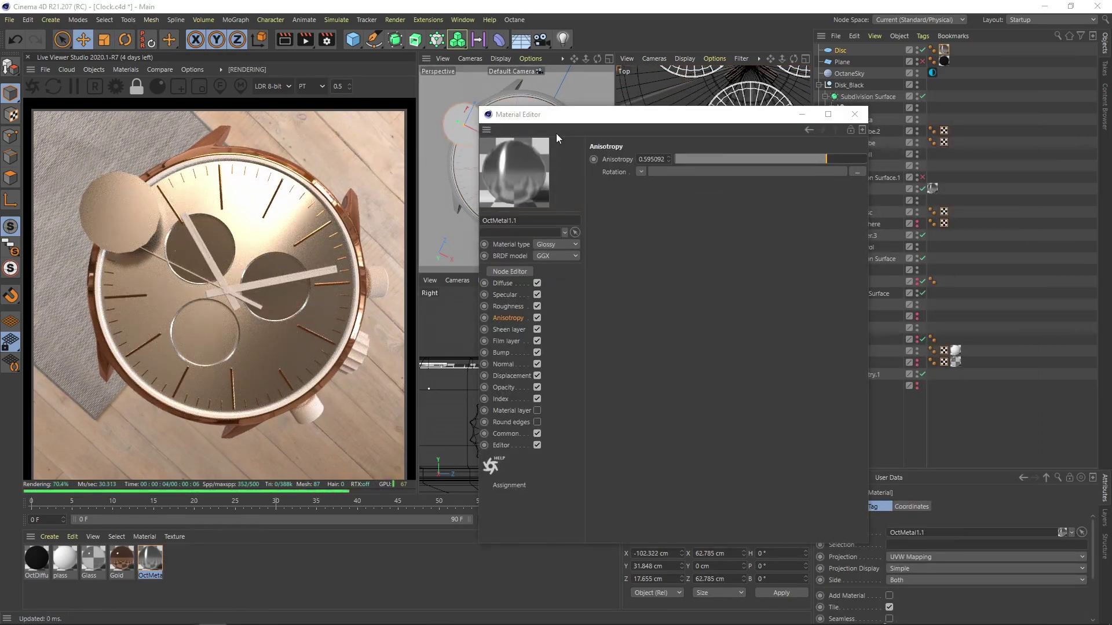
pyautogui.doubleClick(652, 158)
pyautogui.write('0.62')
pyautogui.press('Return')
# - Wire a Noise node into OctMetal1.1's roughness and add a Transform node to it
pyautogui.click(510, 272)
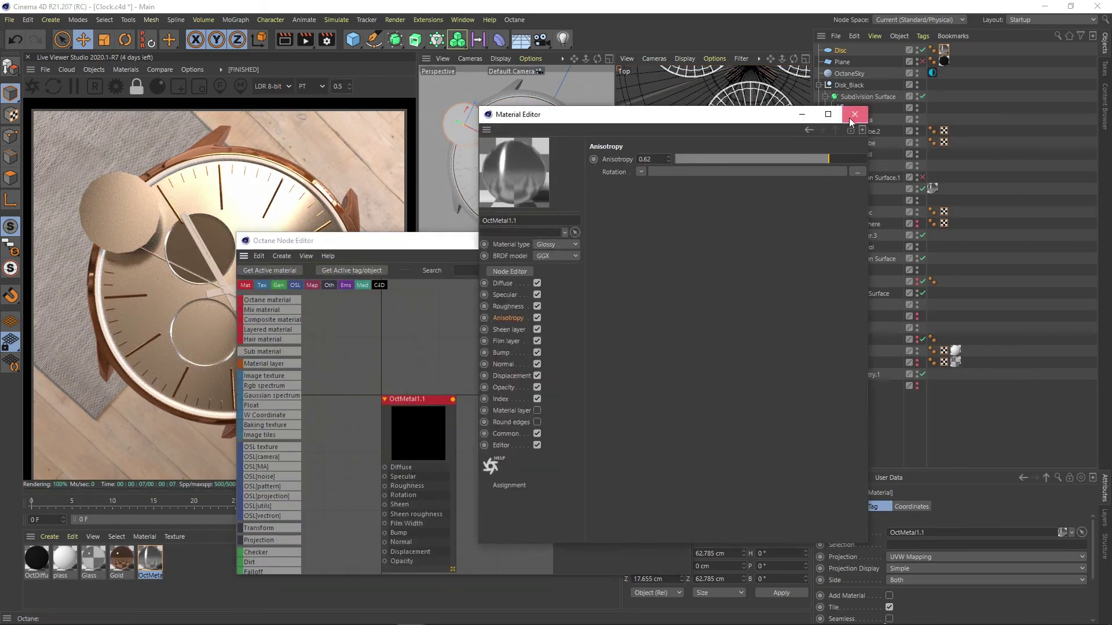
pyautogui.moveTo(476, 416); pyautogui.dragTo(729, 317)
pyautogui.moveTo(659, 360); pyautogui.dragTo(733, 289)
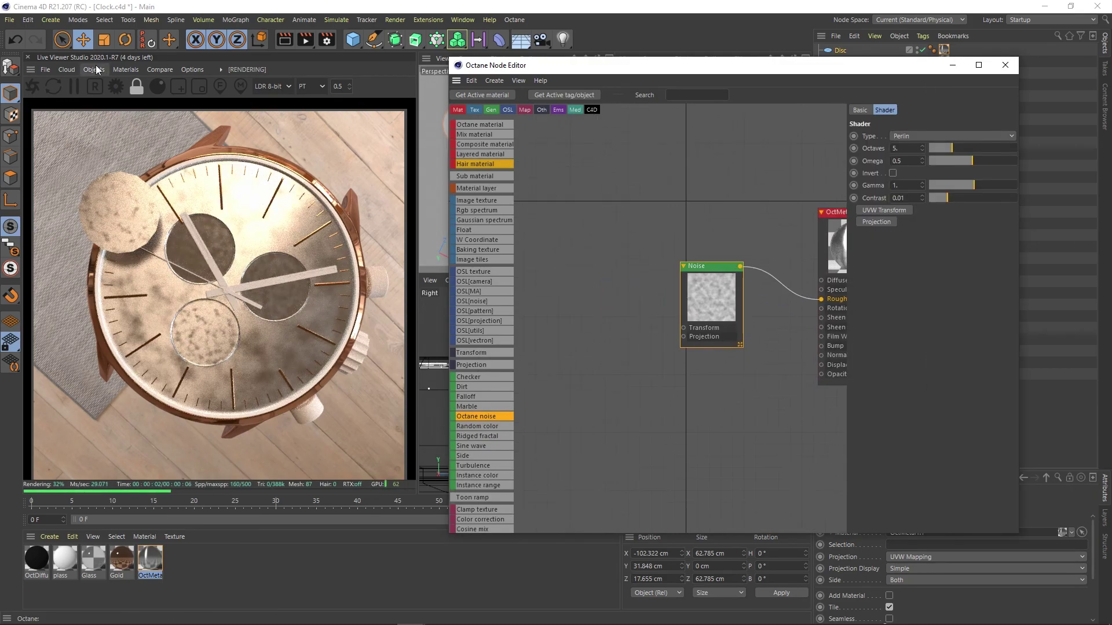
pyautogui.moveTo(471, 353); pyautogui.dragTo(684, 336)
# - Give the noise a Spherical texture projection and lower the projection's Y scale
pyautogui.click(958, 136)
pyautogui.click(945, 160)
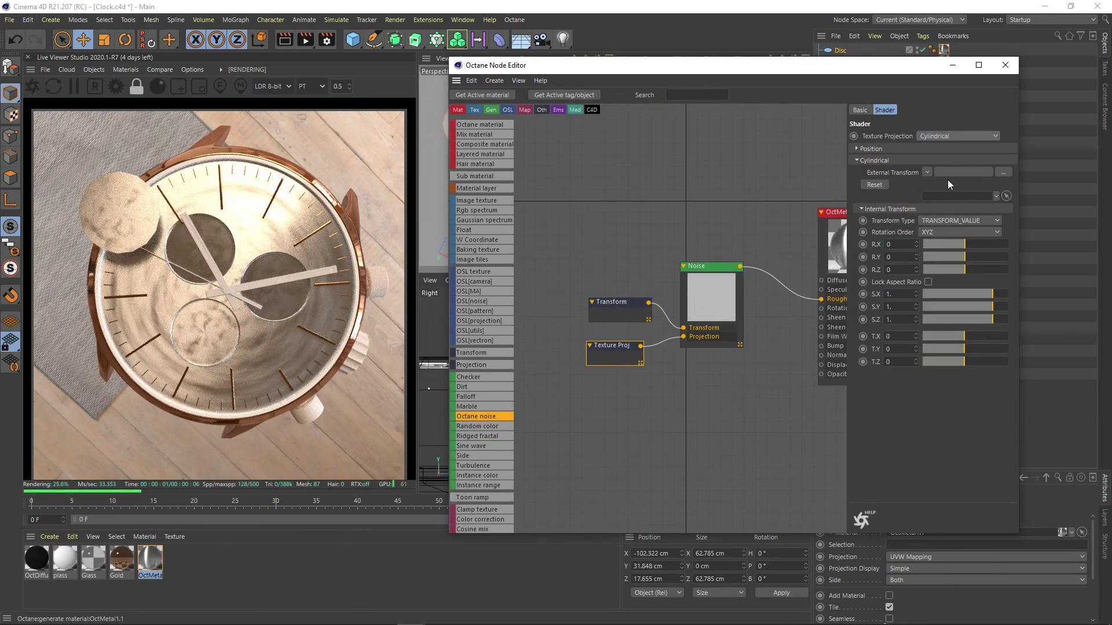
pyautogui.click(927, 138)
pyautogui.click(935, 223)
pyautogui.click(971, 307)
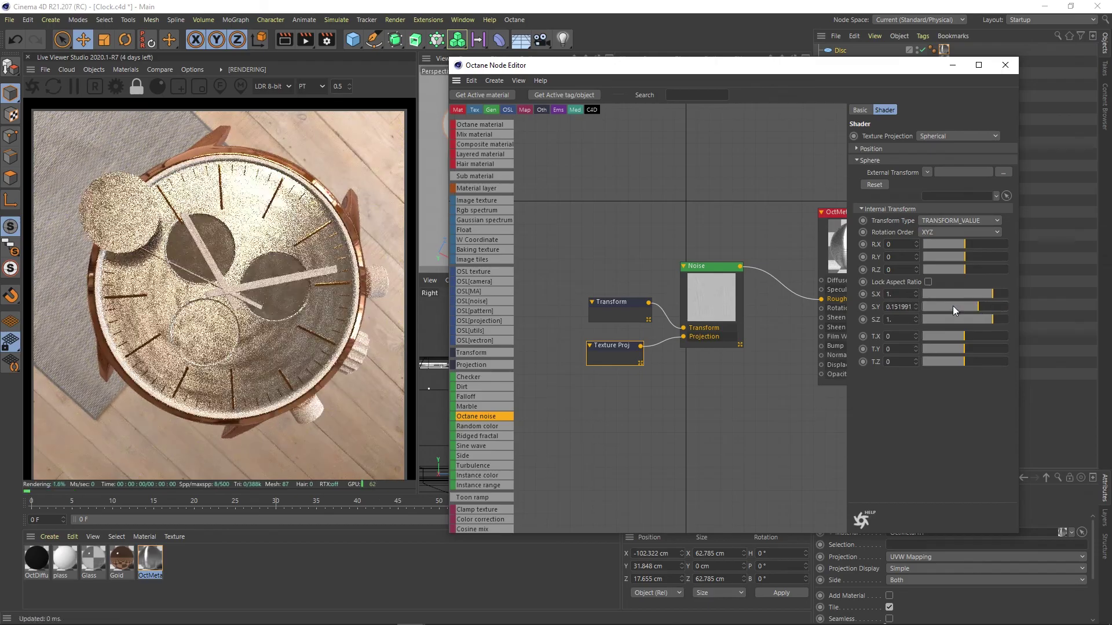
pyautogui.moveTo(955, 311)
pyautogui.mouseDown()
pyautogui.moveTo(975, 321)
pyautogui.moveTo(960, 323)
pyautogui.mouseUp()
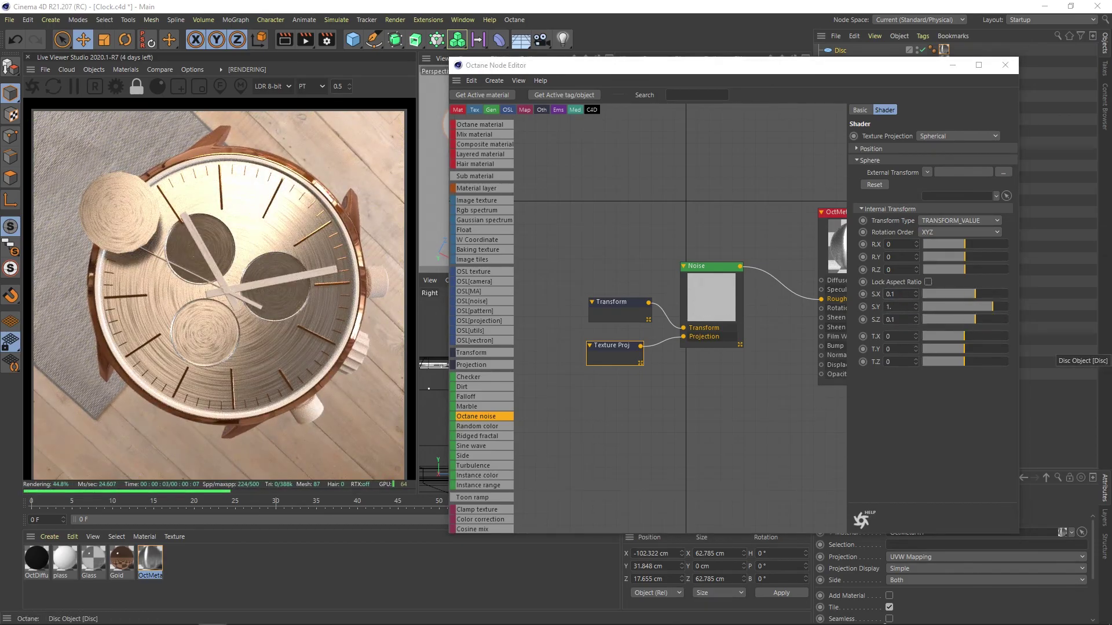
# - Reduce the noise transform scale and stretch it along Y, previewing the noise alone
pyautogui.click(706, 321)
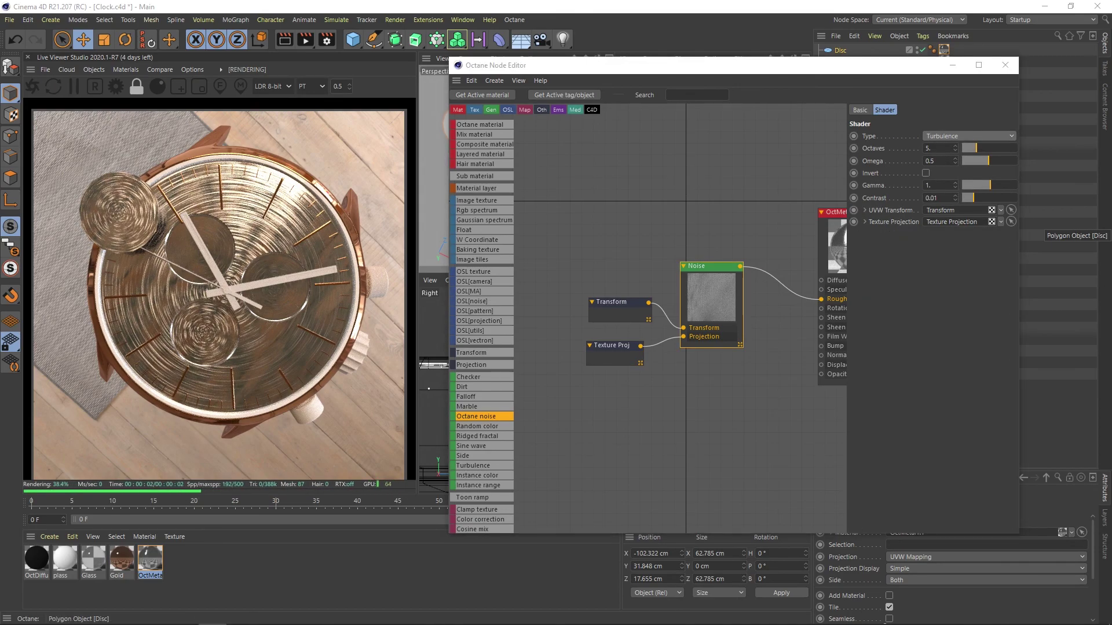
pyautogui.click(1011, 221)
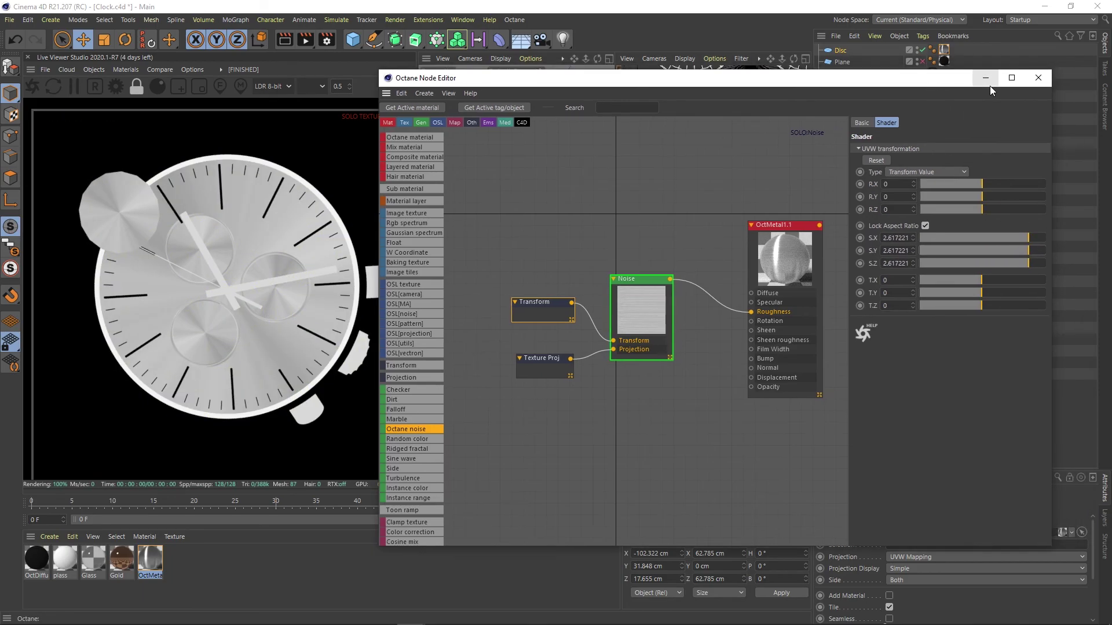
pyautogui.moveTo(1023, 251)
pyautogui.mouseDown()
pyautogui.moveTo(1033, 238)
pyautogui.moveTo(1009, 236)
pyautogui.moveTo(1030, 237)
pyautogui.moveTo(1014, 263)
pyautogui.mouseUp()
pyautogui.click(648, 305)
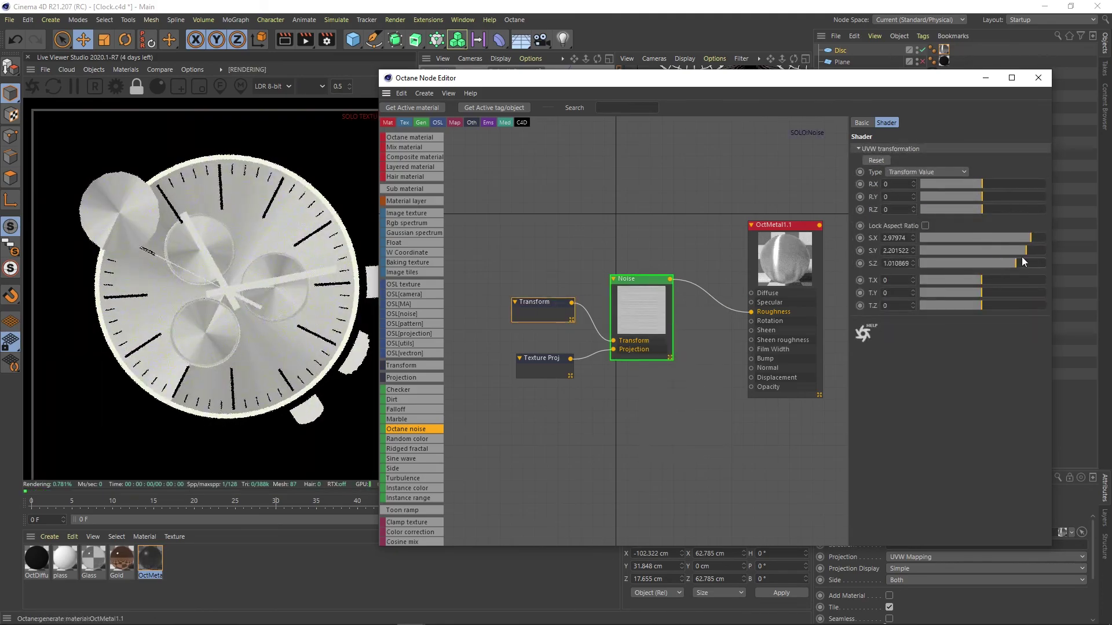
pyautogui.moveTo(999, 250); pyautogui.dragTo(1040, 252)
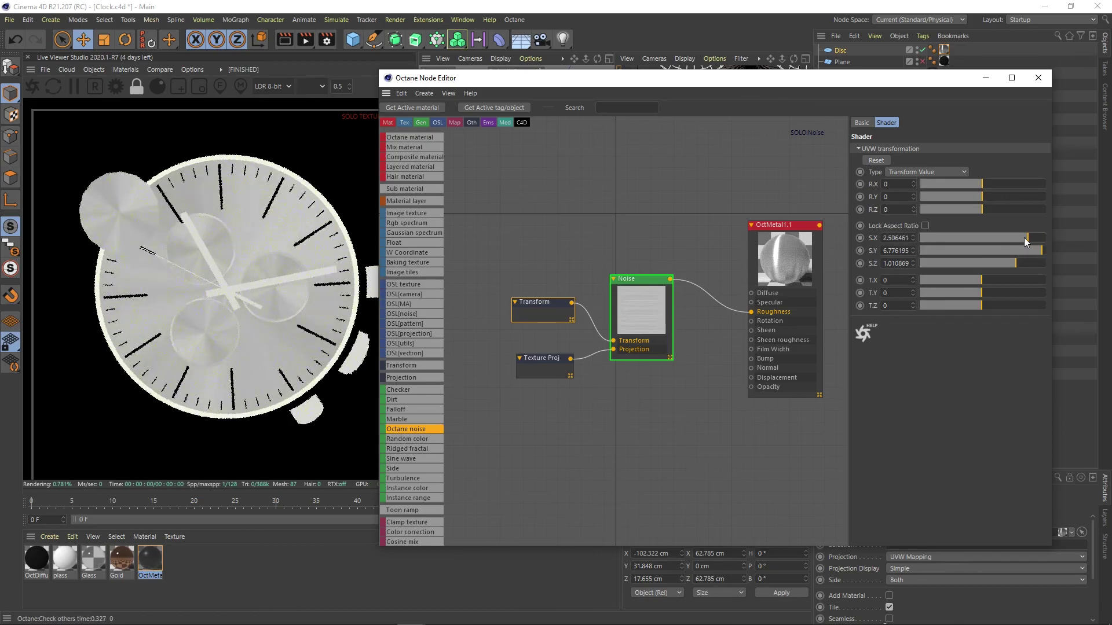
pyautogui.click(541, 364)
# - Lock the projection's aspect ratio and set its scale to 1000
pyautogui.click(647, 305)
pyautogui.click(930, 296)
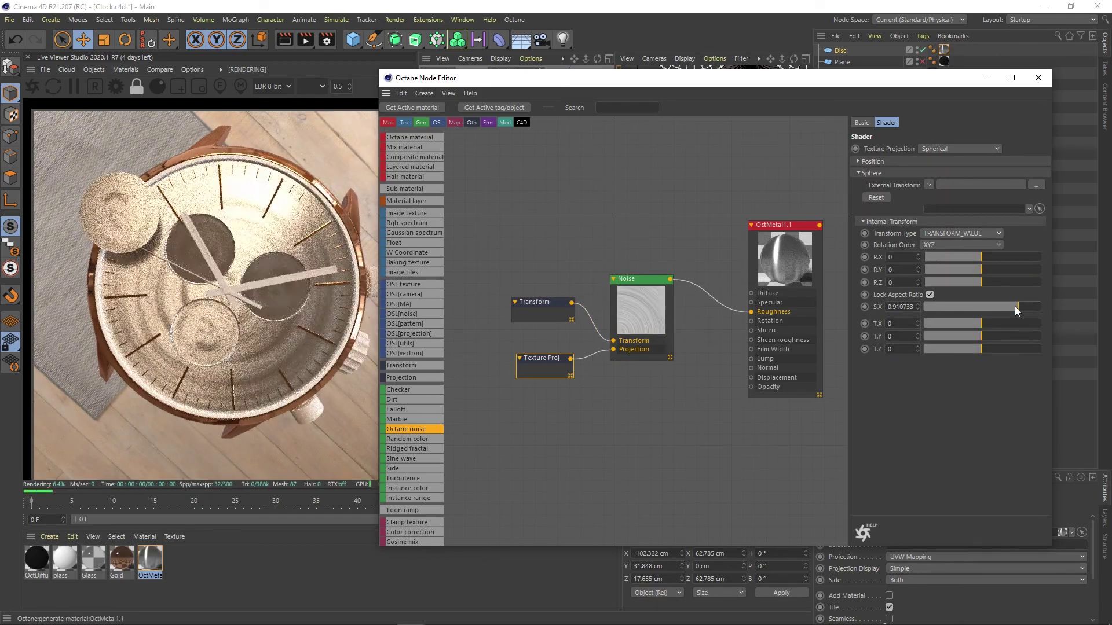
pyautogui.moveTo(1015, 307); pyautogui.dragTo(972, 308)
pyautogui.doubleClick(900, 307)
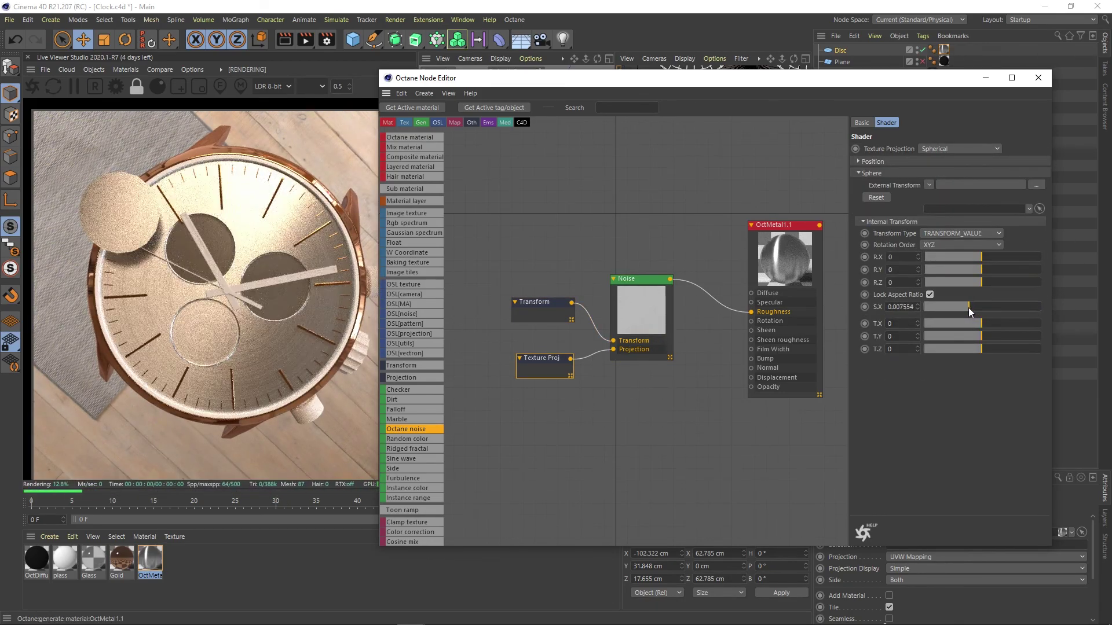
pyautogui.write('1000')
pyautogui.press('Return')
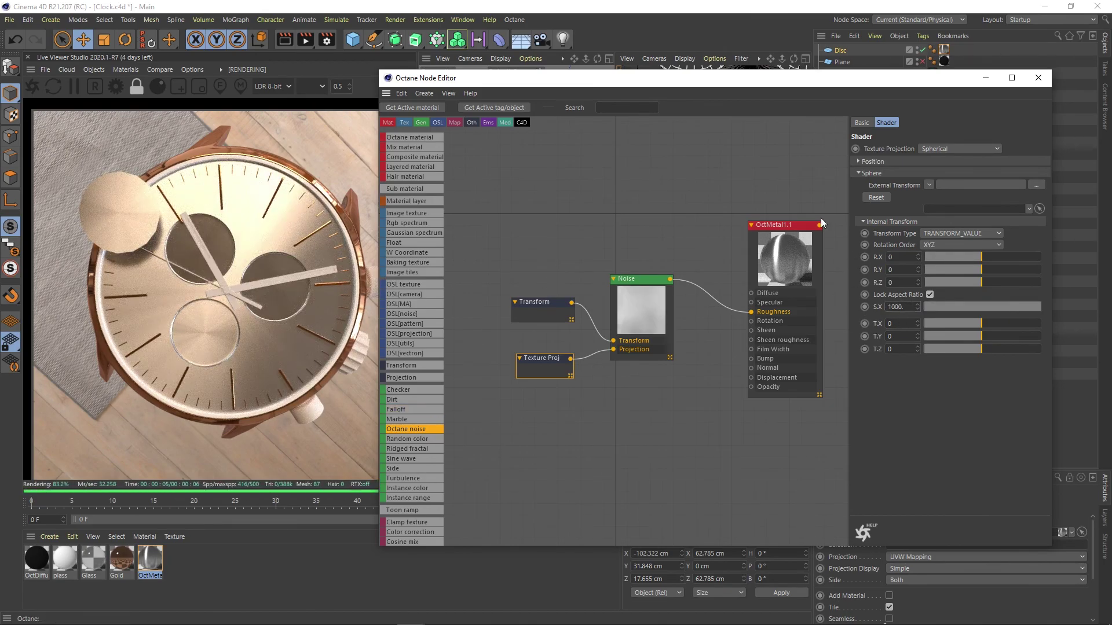
# - Save the scene and raise OctMetal1.1's sheen and index
pyautogui.click(811, 224)
pyautogui.hotkey('ctrl', 's')
pyautogui.moveTo(948, 250)
pyautogui.mouseDown()
pyautogui.moveTo(961, 250)
pyautogui.moveTo(936, 252)
pyautogui.moveTo(950, 253)
pyautogui.moveTo(921, 230)
pyautogui.mouseUp()
pyautogui.click(951, 133)
pyautogui.click(999, 144)
# - Duplicate the Min_Time cloner and convert the copy into separate discs with C
pyautogui.click(985, 78)
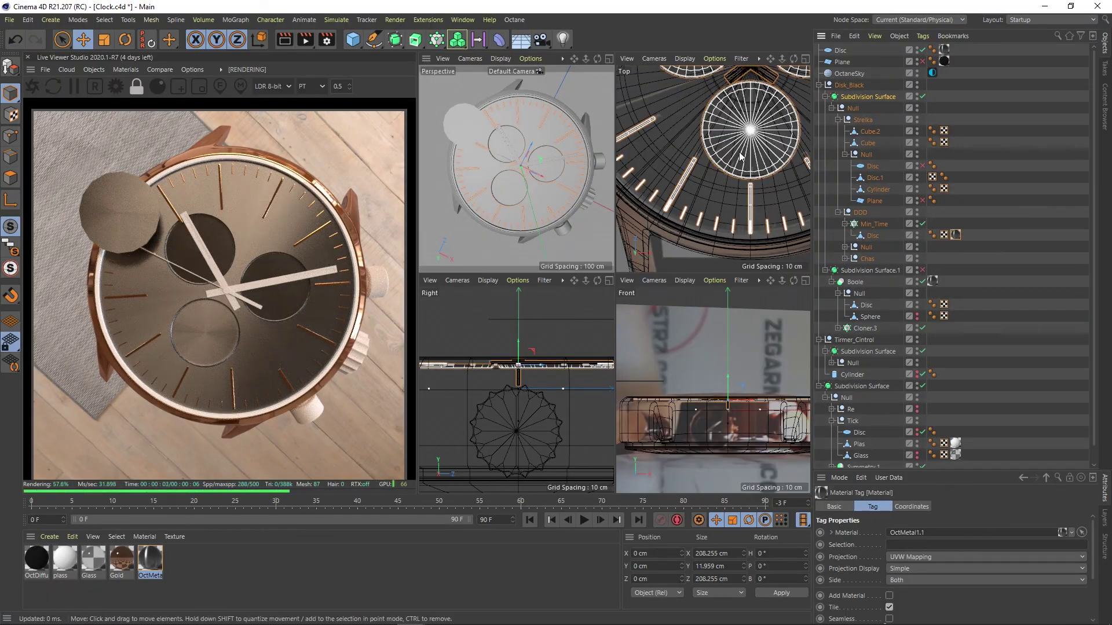
pyautogui.middleClick(572, 195)
pyautogui.keyDown('alt'); pyautogui.moveTo(573, 195); pyautogui.dragTo(510, 232); pyautogui.keyUp('alt')
pyautogui.keyDown('ctrl'); pyautogui.moveTo(875, 224); pyautogui.dragTo(899, 253); pyautogui.keyUp('ctrl')
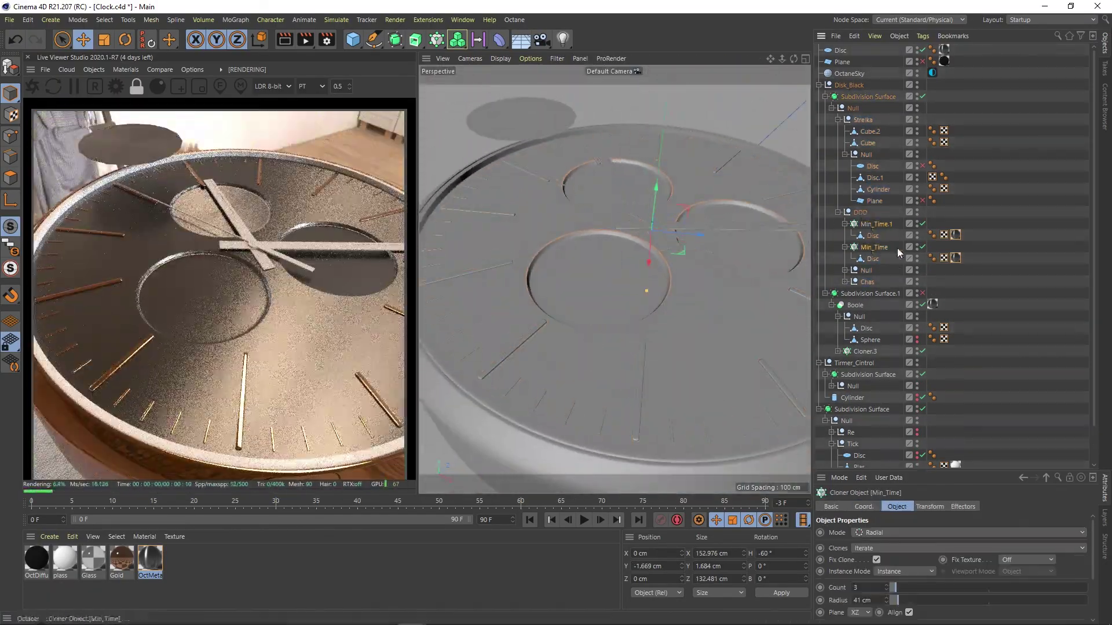
pyautogui.click(922, 247)
pyautogui.press('c')
# - Disable the original Min_Time cloner and check Disc 1's material tag
pyautogui.keyDown('alt'); pyautogui.moveTo(753, 243); pyautogui.dragTo(714, 261); pyautogui.keyUp('alt')
pyautogui.click(955, 257)
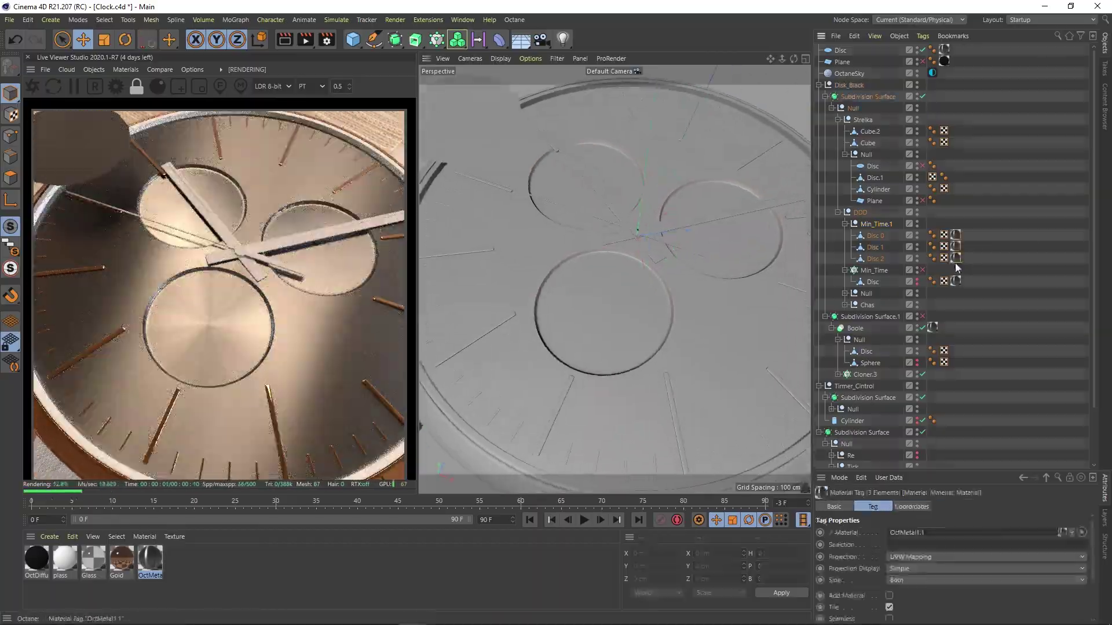
pyautogui.click(875, 236)
pyautogui.scroll(5, 665, 220)
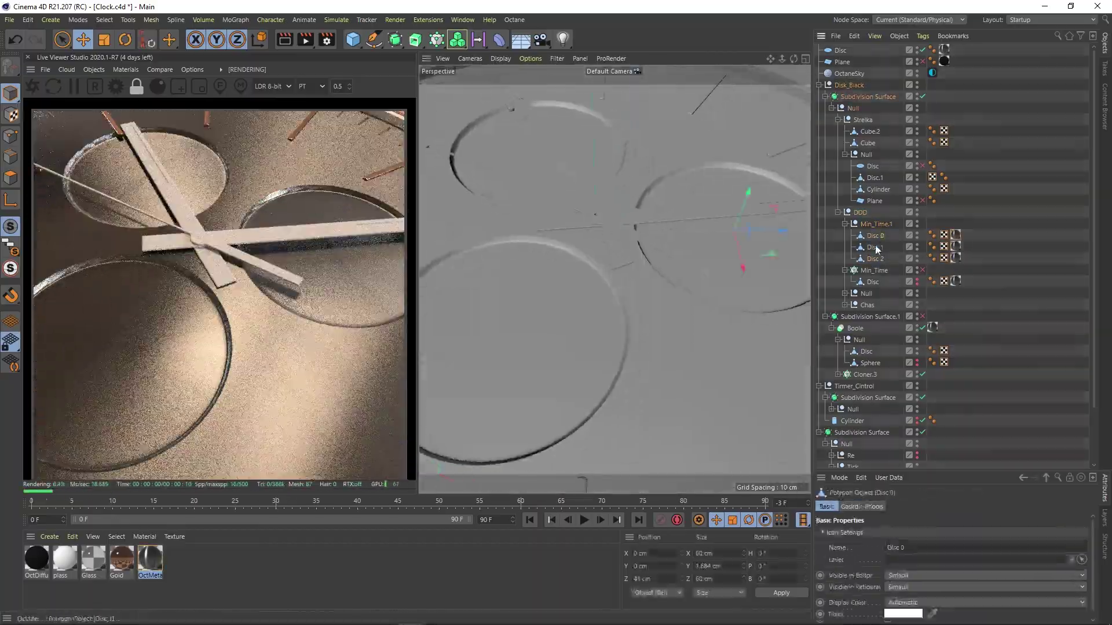
pyautogui.click(875, 248)
pyautogui.click(955, 246)
pyautogui.moveTo(613, 270)
pyautogui.keyDown('alt'); pyautogui.mouseDown()
pyautogui.moveTo(605, 226)
pyautogui.moveTo(637, 377)
pyautogui.moveTo(703, 286)
pyautogui.mouseUp(); pyautogui.keyUp('alt')
pyautogui.scroll(-3, 604, 226)
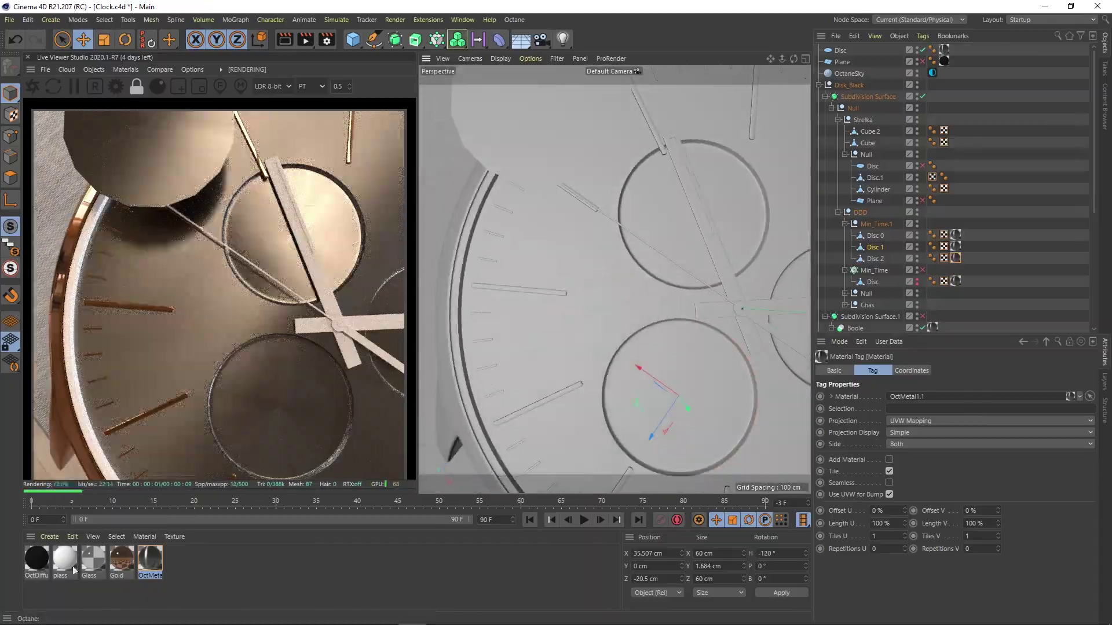
# - Lower OctMetal1.1's anisotropy to about 0.44
pyautogui.doubleClick(150, 559)
pyautogui.moveTo(347, 75); pyautogui.dragTo(776, 74)
pyautogui.moveTo(903, 120)
pyautogui.mouseDown()
pyautogui.moveTo(954, 120)
pyautogui.moveTo(927, 121)
pyautogui.mouseUp()
pyautogui.moveTo(753, 75); pyautogui.dragTo(828, 77)
pyautogui.keyDown('alt'); pyautogui.moveTo(521, 244); pyautogui.dragTo(591, 289); pyautogui.keyUp('alt')
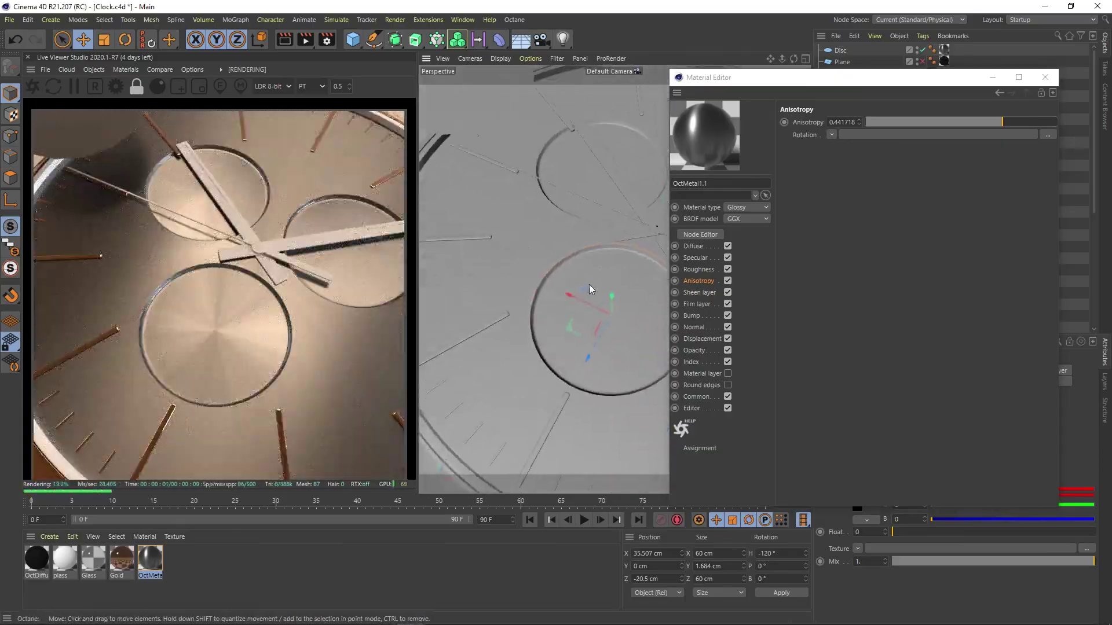
# - Raise OctMetal1.1's anisotropy again and set its roughness amount
pyautogui.moveTo(1002, 122); pyautogui.dragTo(1018, 123)
pyautogui.click(698, 269)
pyautogui.click(955, 164)
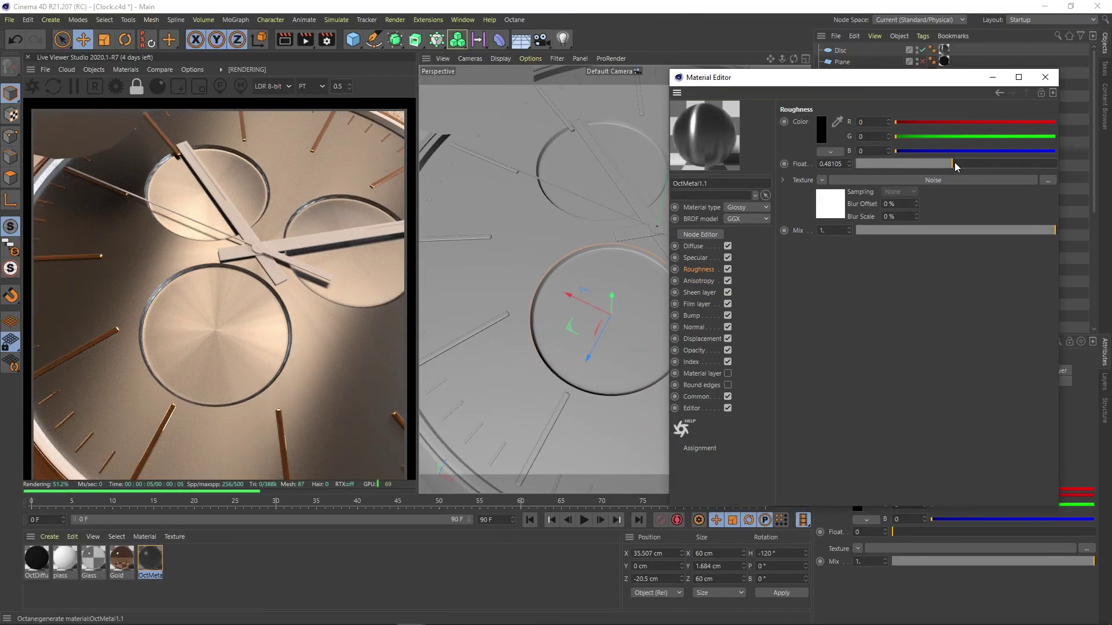
pyautogui.click(700, 363)
# - Widen the noise Transform along X and set its Z scale to 1
pyautogui.click(700, 235)
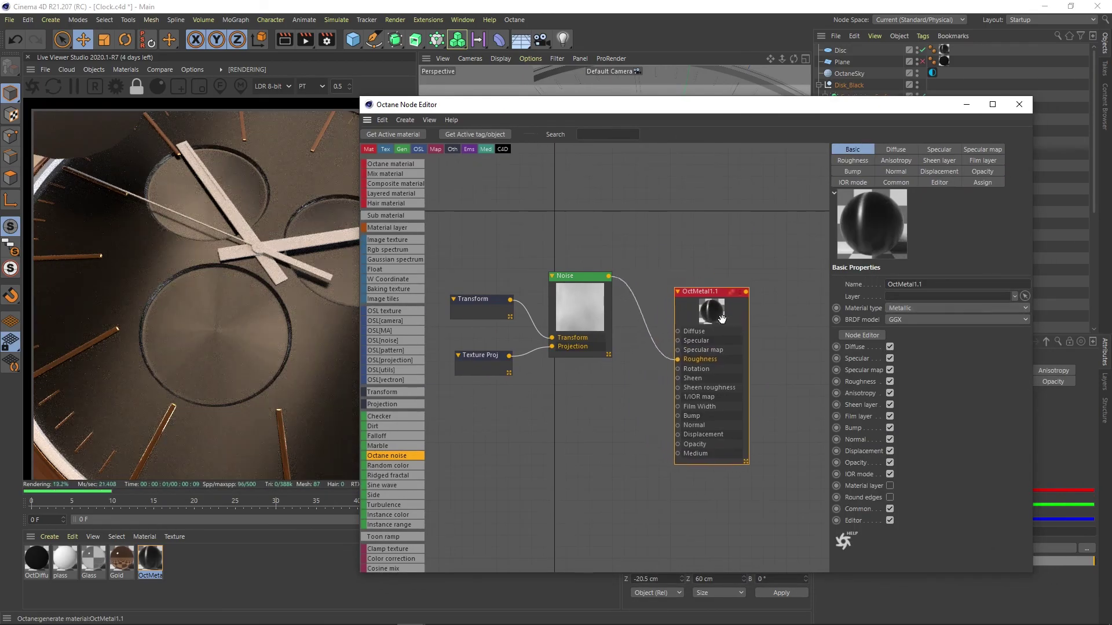
pyautogui.click(503, 304)
pyautogui.moveTo(1014, 267); pyautogui.dragTo(966, 293)
pyautogui.doubleClick(877, 290)
pyautogui.write('1')
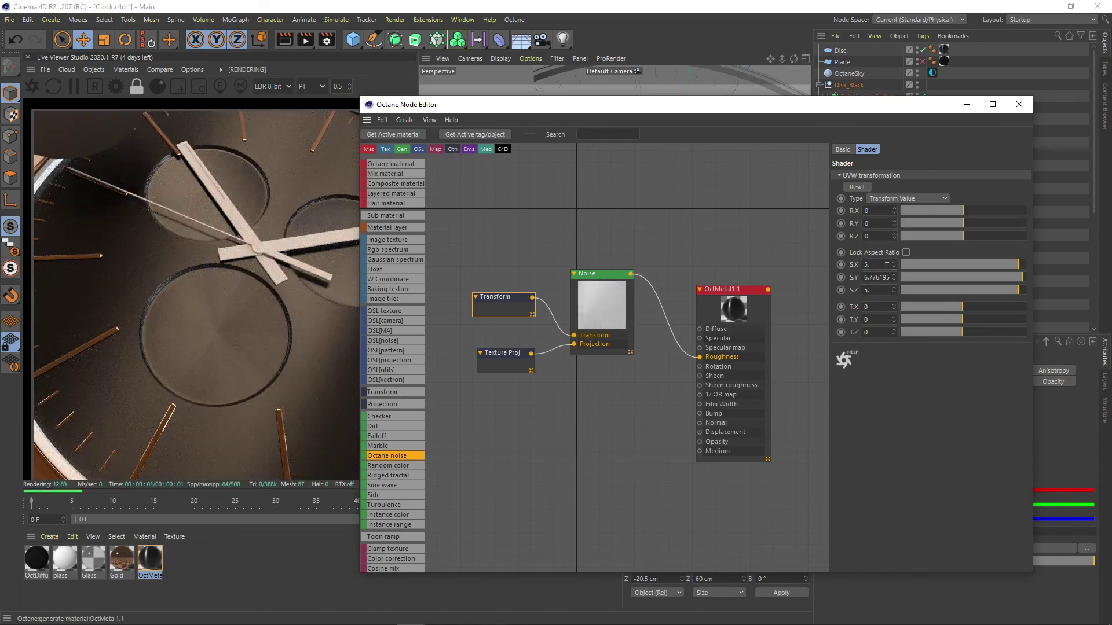
pyautogui.click(1019, 104)
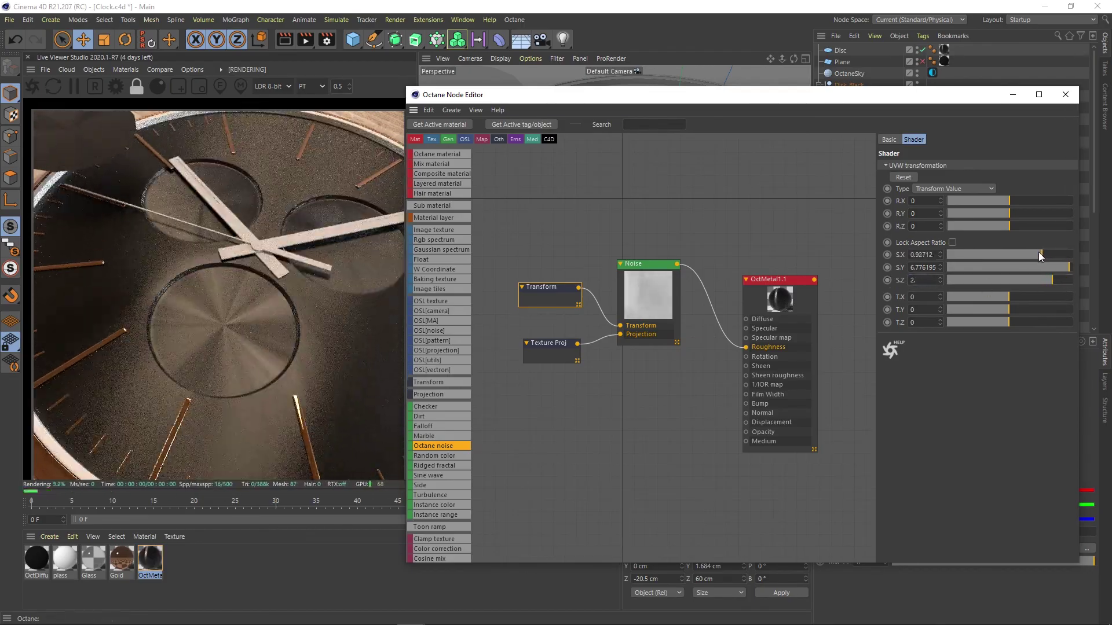
# - Increase the noise X scale, invert the noise, and raise its octaves
pyautogui.moveTo(1039, 253)
pyautogui.mouseDown()
pyautogui.moveTo(1024, 251)
pyautogui.moveTo(1052, 229)
pyautogui.mouseUp()
pyautogui.click(672, 289)
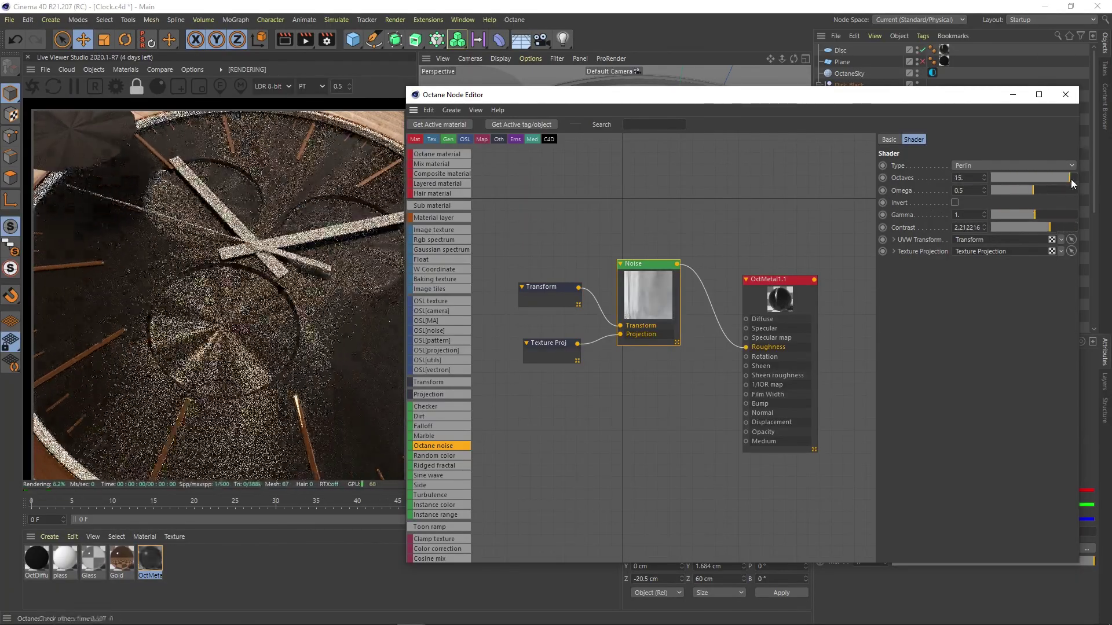
pyautogui.click(549, 286)
pyautogui.moveTo(1046, 254); pyautogui.dragTo(1050, 254)
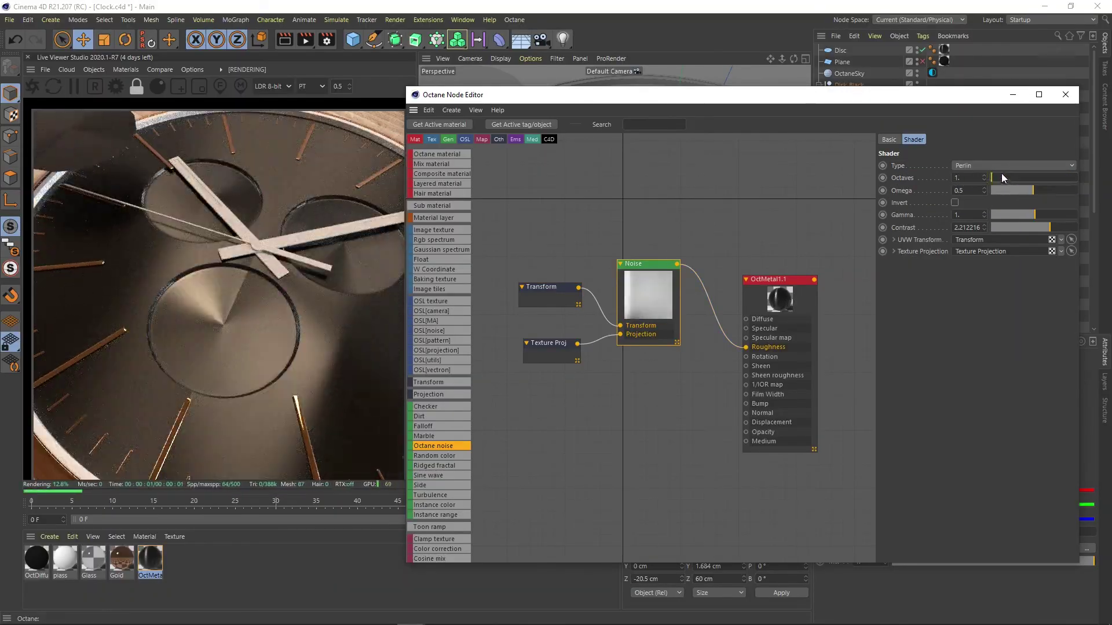
pyautogui.click(954, 202)
pyautogui.moveTo(997, 178); pyautogui.dragTo(1013, 180)
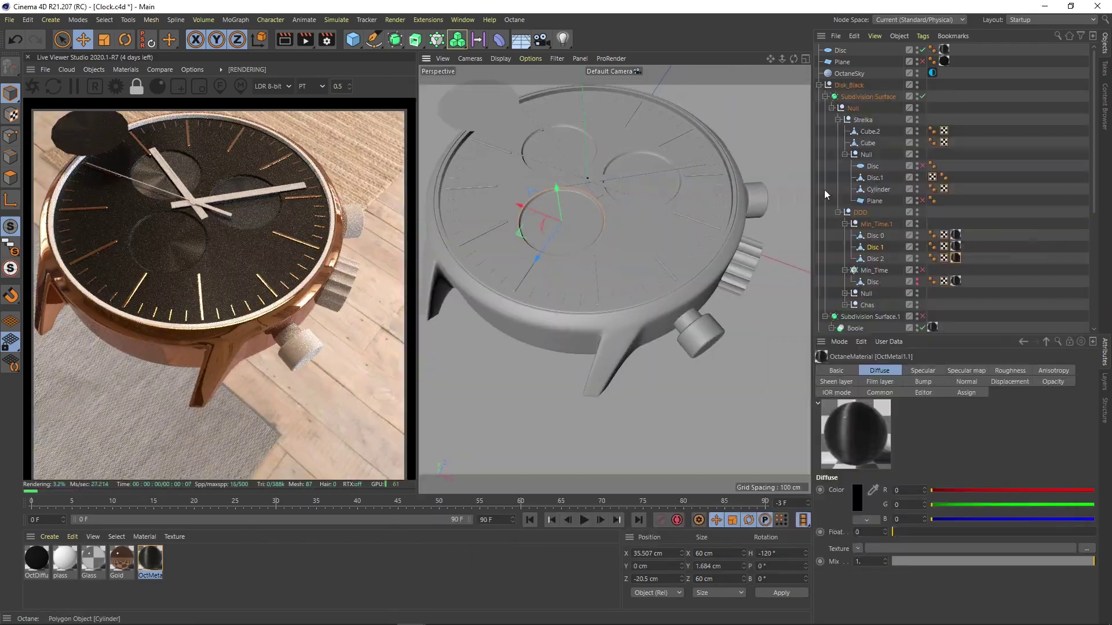
# - Duplicate the OctMetal material into OctMetal1 and view its roughness settings
pyautogui.moveTo(932, 340); pyautogui.dragTo(932, 385)
pyautogui.scroll(-2, 868, 232)
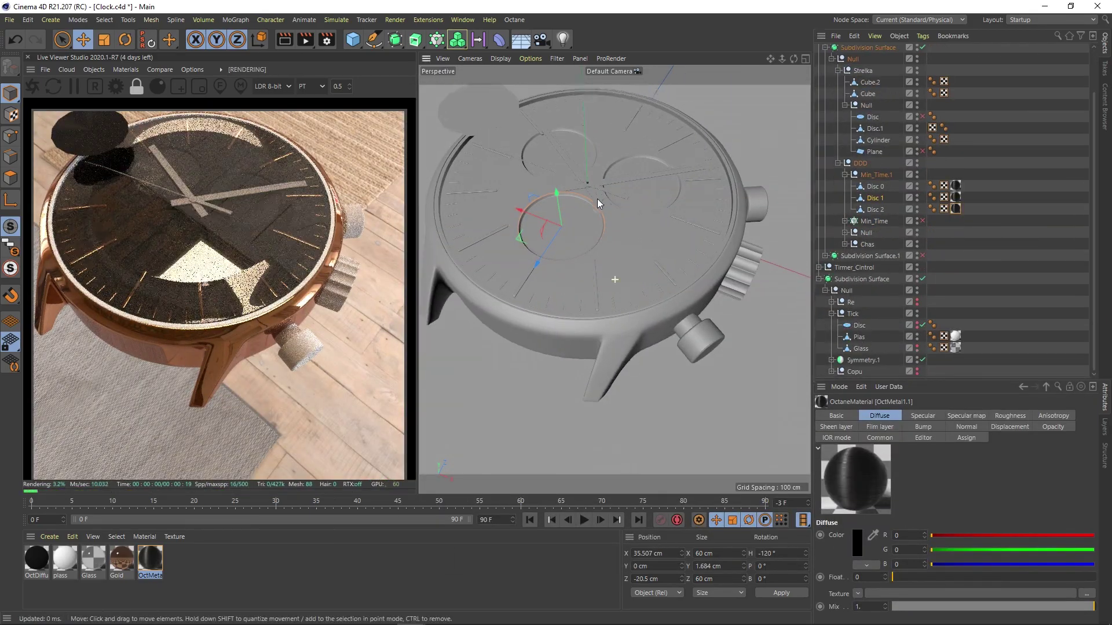
pyautogui.moveTo(579, 220)
pyautogui.keyDown('alt'); pyautogui.mouseDown()
pyautogui.moveTo(608, 264)
pyautogui.moveTo(604, 290)
pyautogui.moveTo(650, 268)
pyautogui.moveTo(665, 290)
pyautogui.mouseUp(); pyautogui.keyUp('alt')
pyautogui.scroll(4, 608, 265)
pyautogui.scroll(-3, 650, 268)
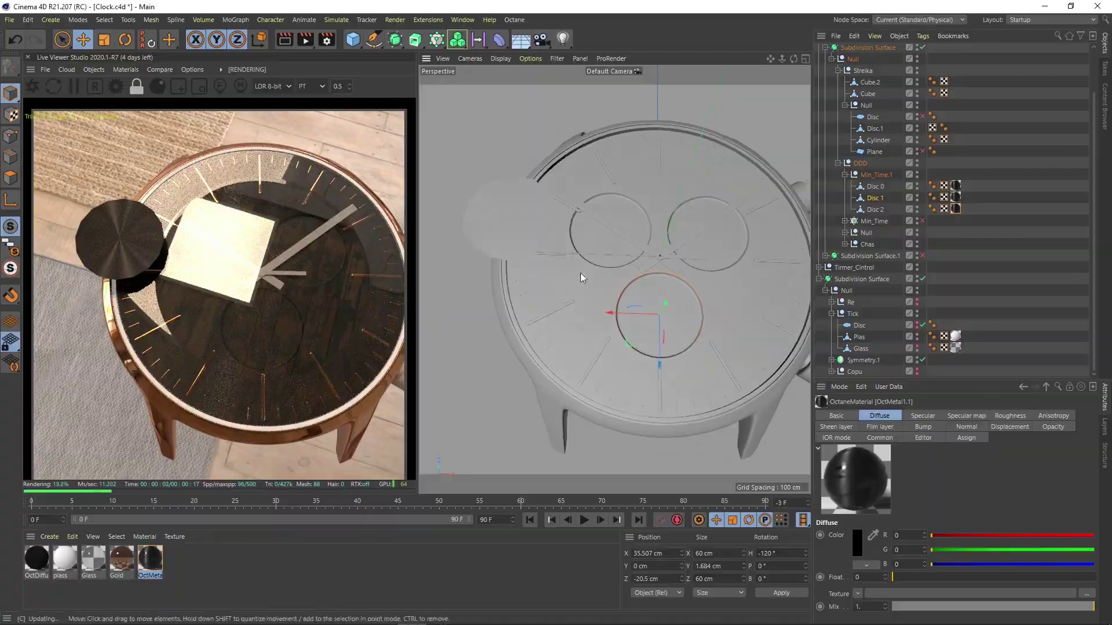
pyautogui.scroll(3, 580, 273)
pyautogui.moveTo(614, 265)
pyautogui.keyDown('alt'); pyautogui.mouseDown()
pyautogui.moveTo(682, 239)
pyautogui.moveTo(589, 245)
pyautogui.moveTo(593, 375)
pyautogui.moveTo(637, 289)
pyautogui.moveTo(579, 324)
pyautogui.mouseUp(); pyautogui.keyUp('alt')
pyautogui.scroll(2, 593, 375)
pyautogui.keyDown('ctrl'); pyautogui.moveTo(150, 559); pyautogui.dragTo(178, 559); pyautogui.keyUp('ctrl')
pyautogui.doubleClick(178, 559)
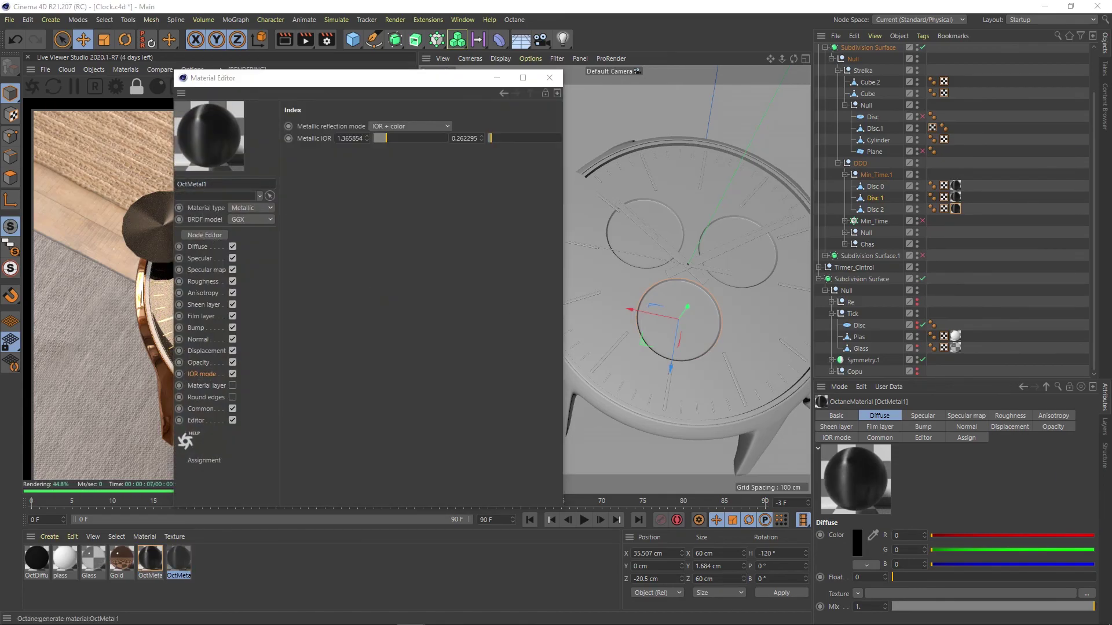
pyautogui.moveTo(290, 78); pyautogui.dragTo(676, 48)
pyautogui.click(589, 253)
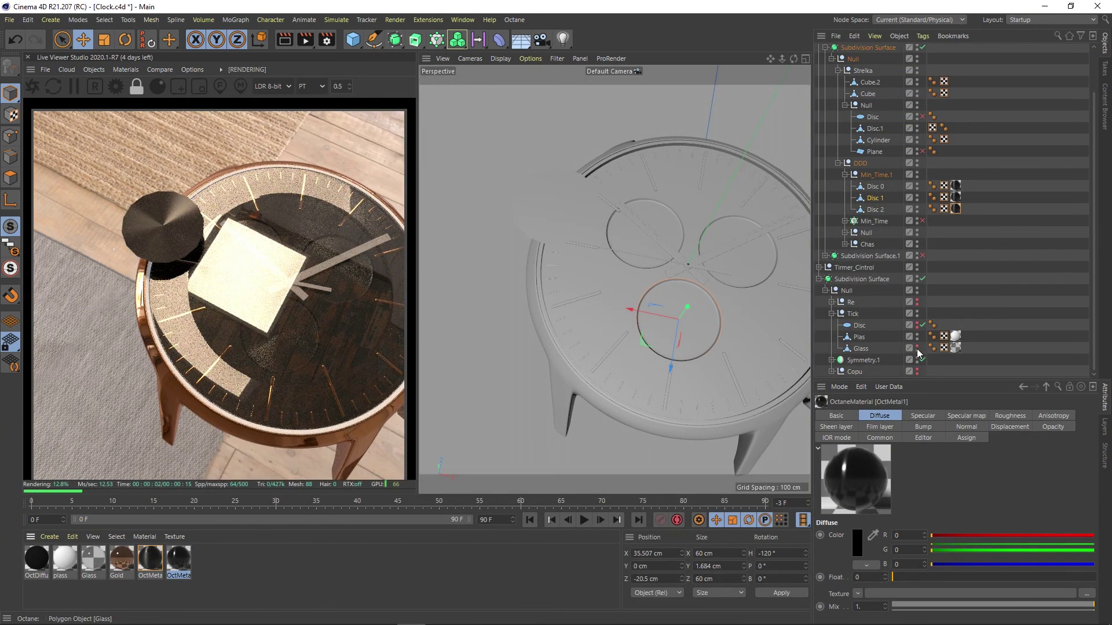
# - Confirm the Boole's dial disc carries OctMetal1 and open that material's settings
pyautogui.keyDown('alt'); pyautogui.moveTo(750, 311); pyautogui.dragTo(668, 335); pyautogui.keyUp('alt')
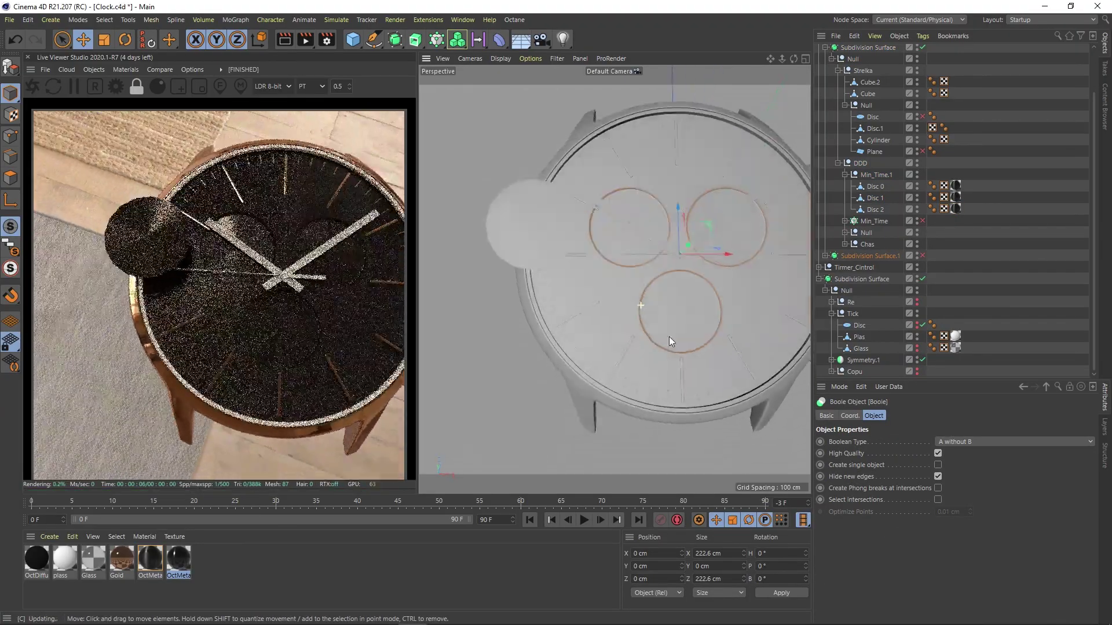
pyautogui.scroll(5, 581, 261)
pyautogui.keyDown('alt'); pyautogui.moveTo(581, 262); pyautogui.dragTo(579, 318); pyautogui.keyUp('alt')
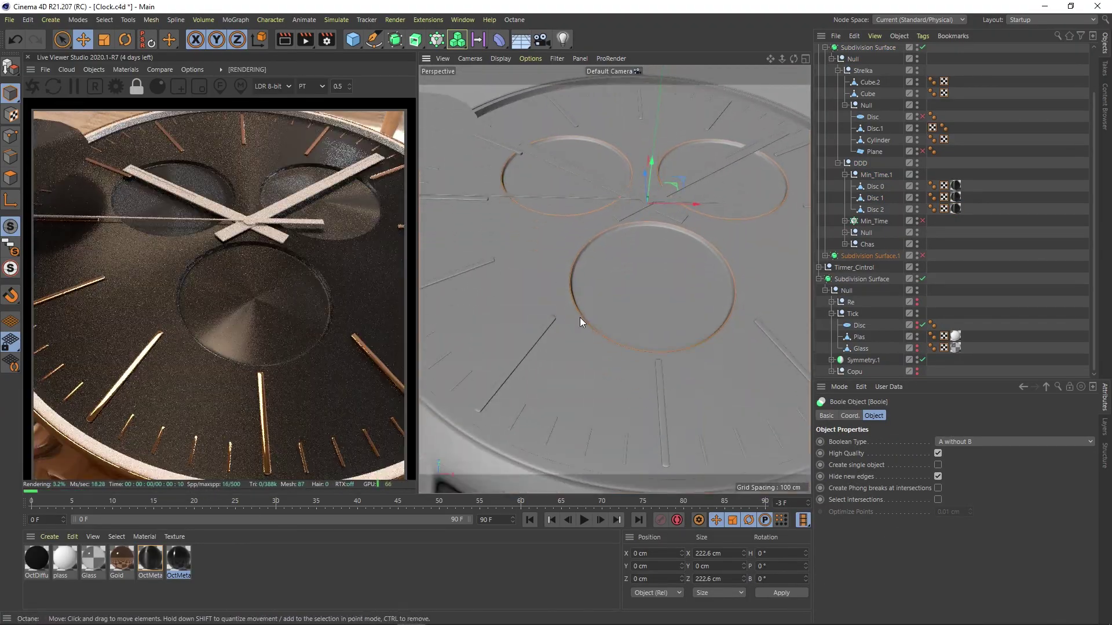
pyautogui.click(824, 255)
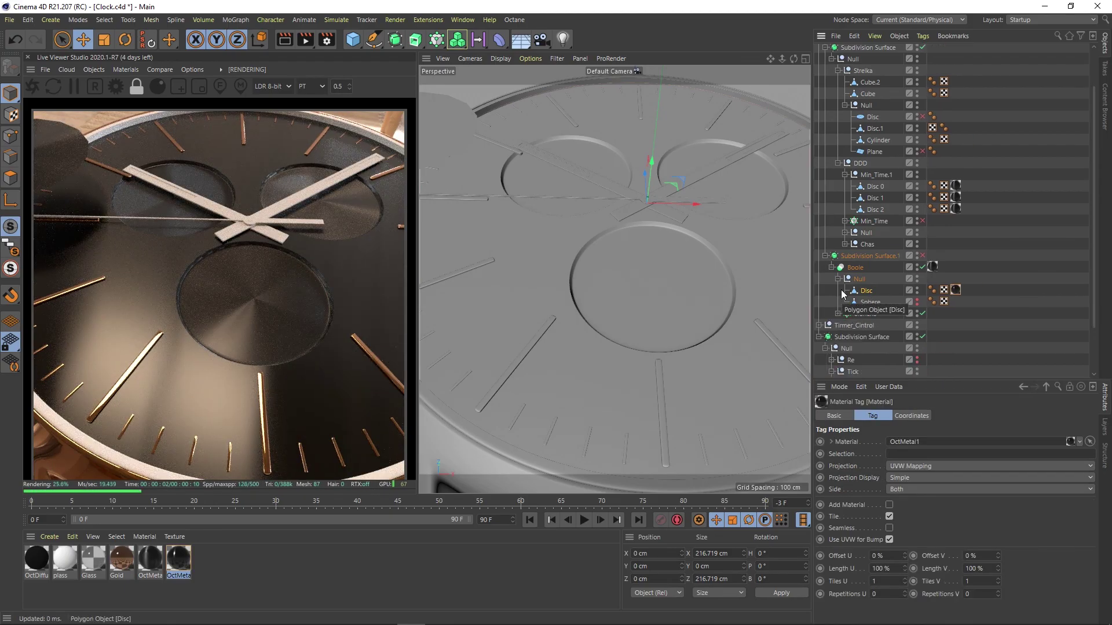
pyautogui.doubleClick(932, 267)
pyautogui.scroll(-3, 672, 306)
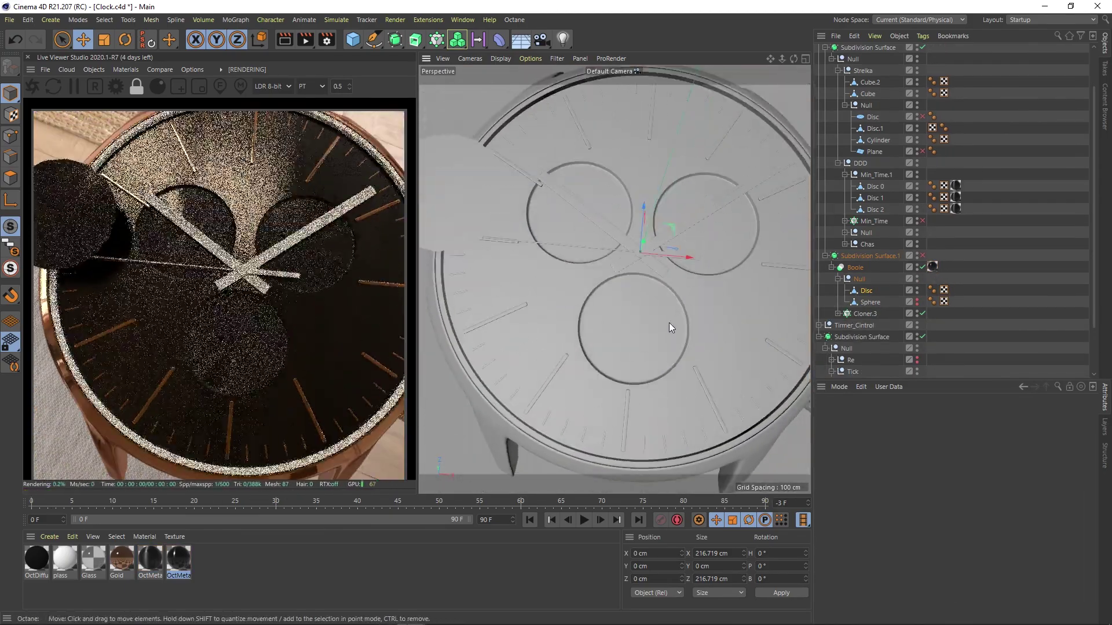
# - Adjust OctMetal1's roughness and raise its anisotropy to about 0.99
pyautogui.moveTo(604, 175)
pyautogui.mouseDown()
pyautogui.moveTo(667, 173)
pyautogui.moveTo(640, 174)
pyautogui.mouseUp()
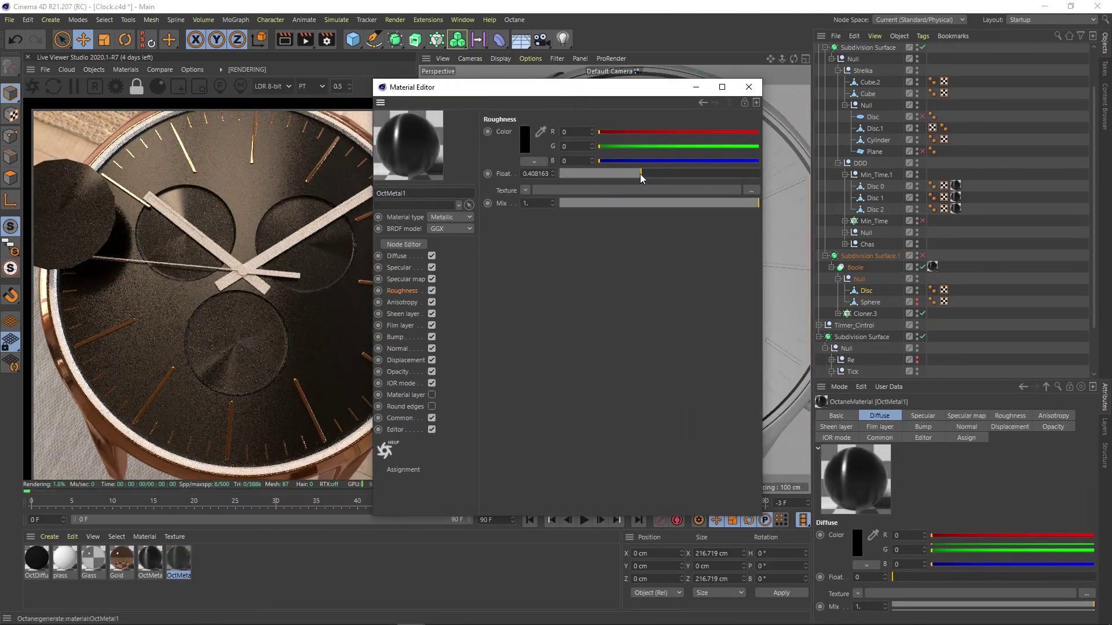
pyautogui.click(402, 384)
pyautogui.click(399, 314)
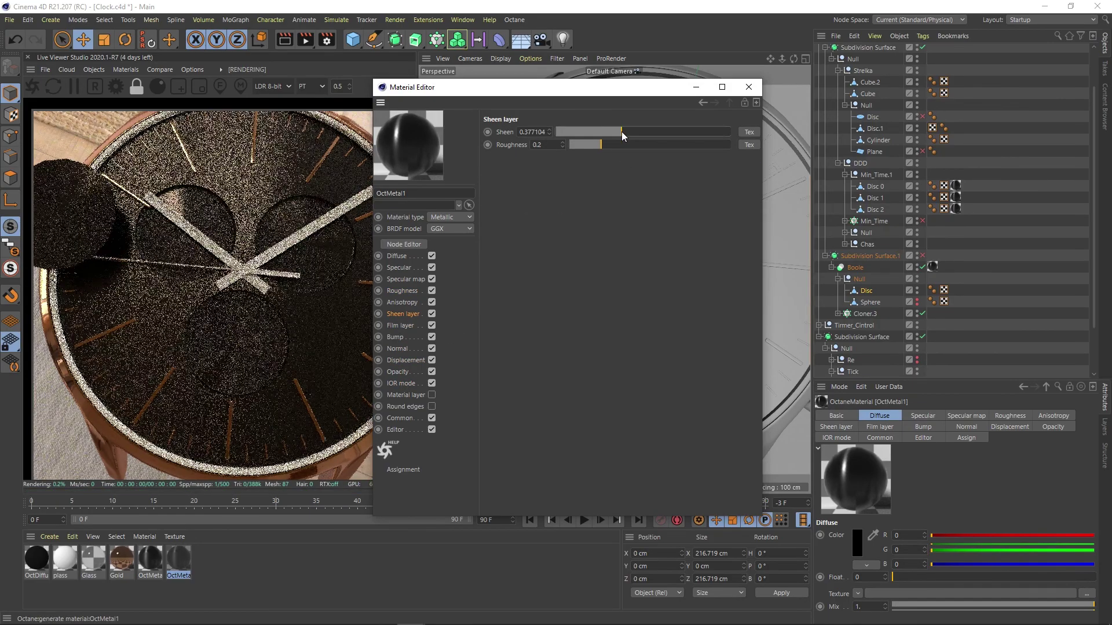
pyautogui.moveTo(621, 131); pyautogui.dragTo(756, 131)
# - Load a Noise shader into the anisotropy Rotation, replacing a trial Transform shader
pyautogui.click(535, 145)
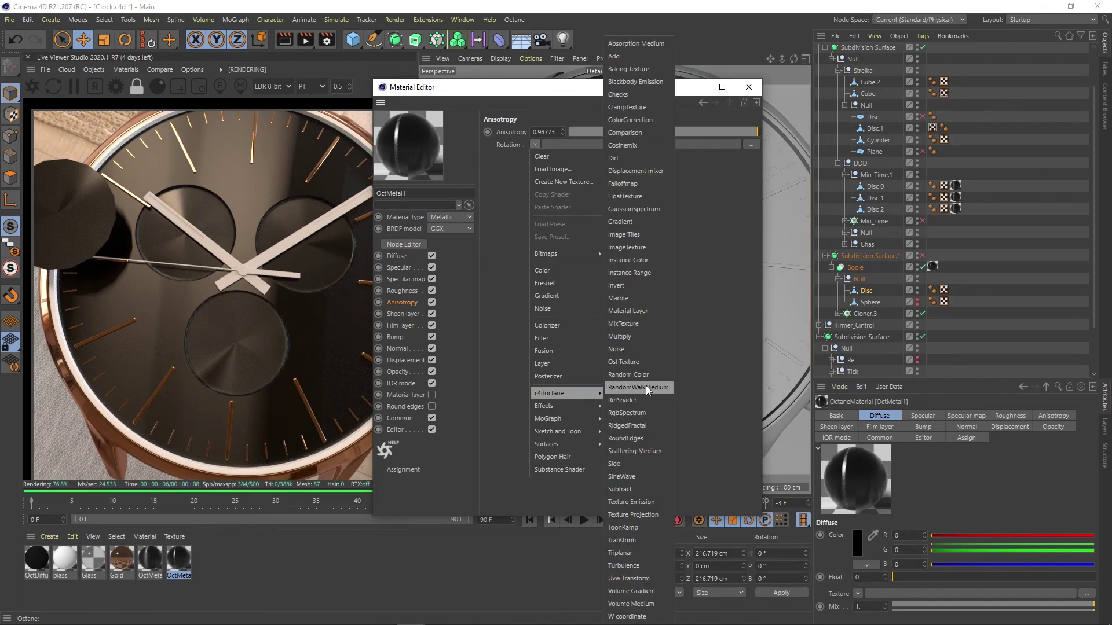
pyautogui.click(637, 542)
pyautogui.click(579, 166)
pyautogui.click(538, 165)
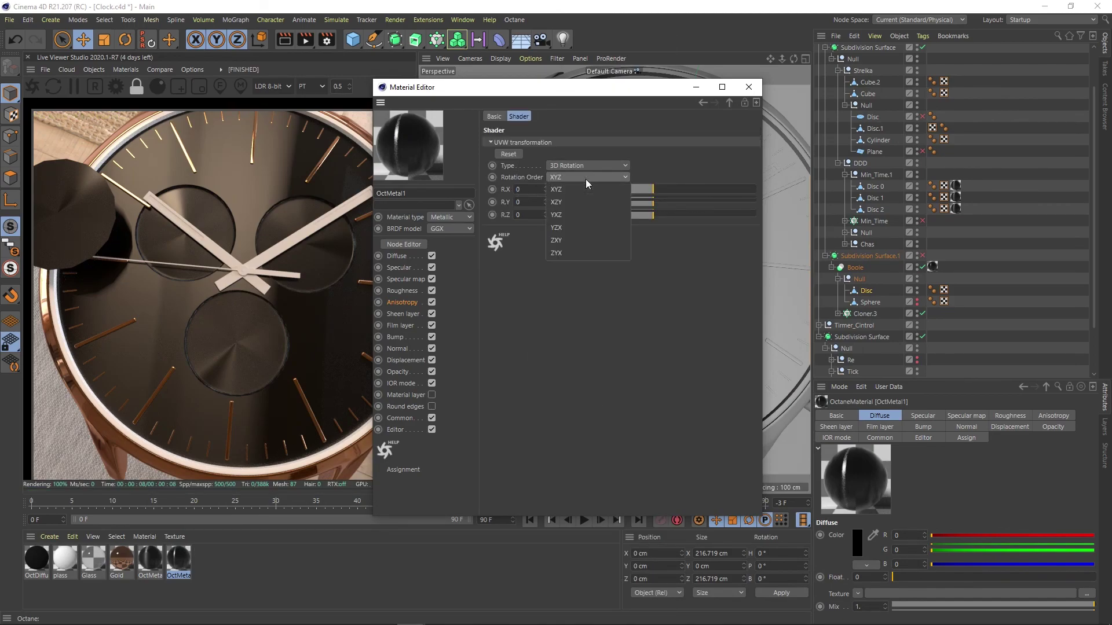
pyautogui.click(548, 178)
pyautogui.click(729, 102)
pyautogui.click(535, 145)
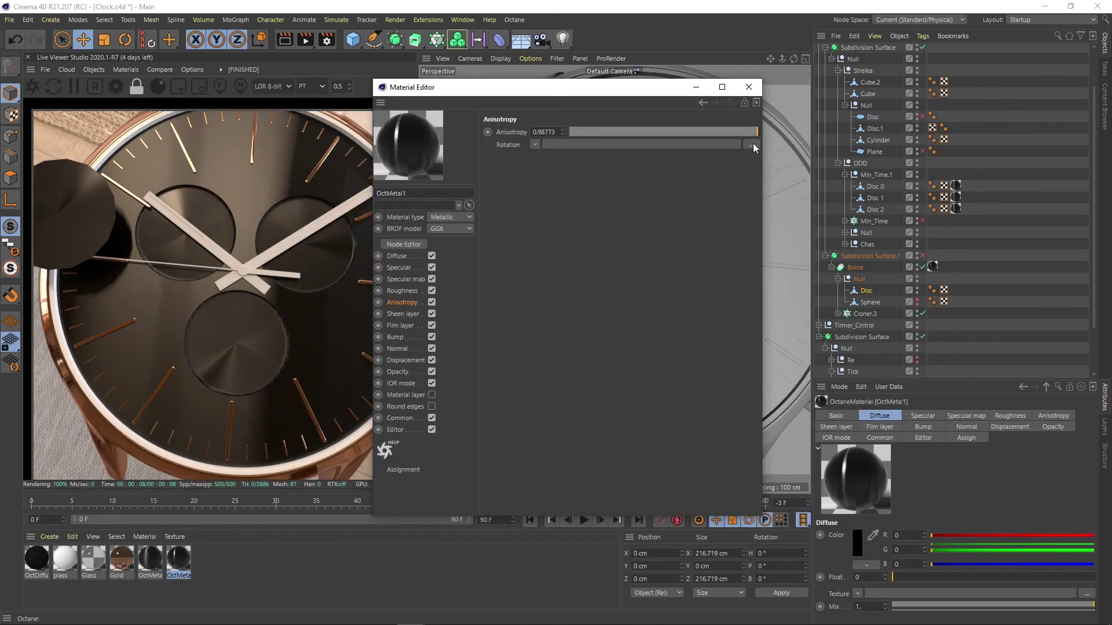
pyautogui.click(535, 144)
pyautogui.click(643, 392)
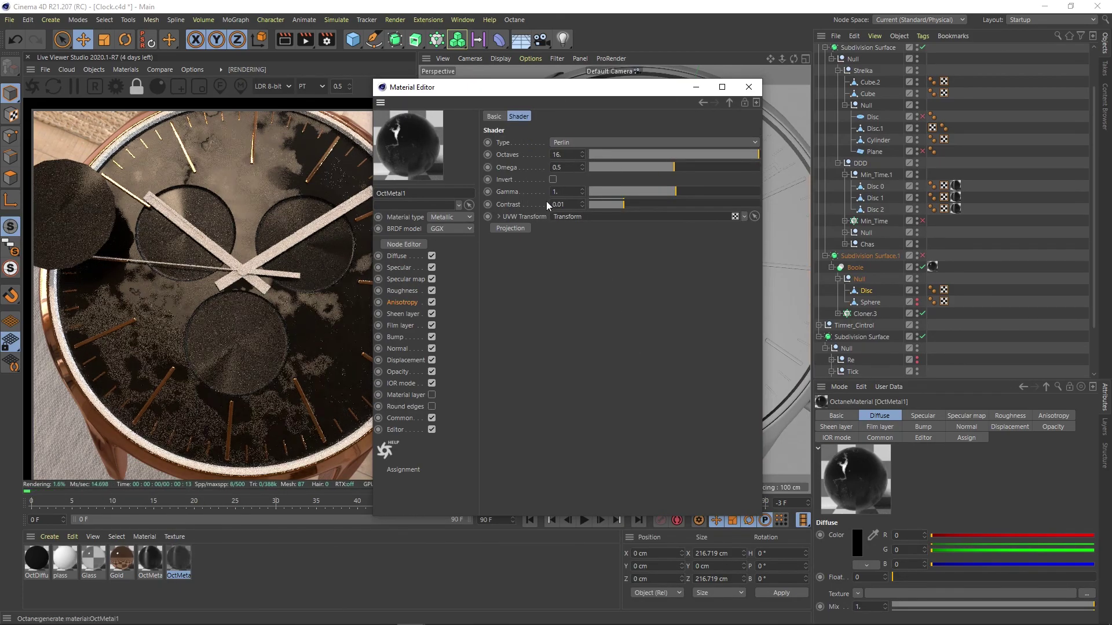
# - Set the noise Transform scale to X 1000 and Y 0.1 in the node graph
pyautogui.click(734, 216)
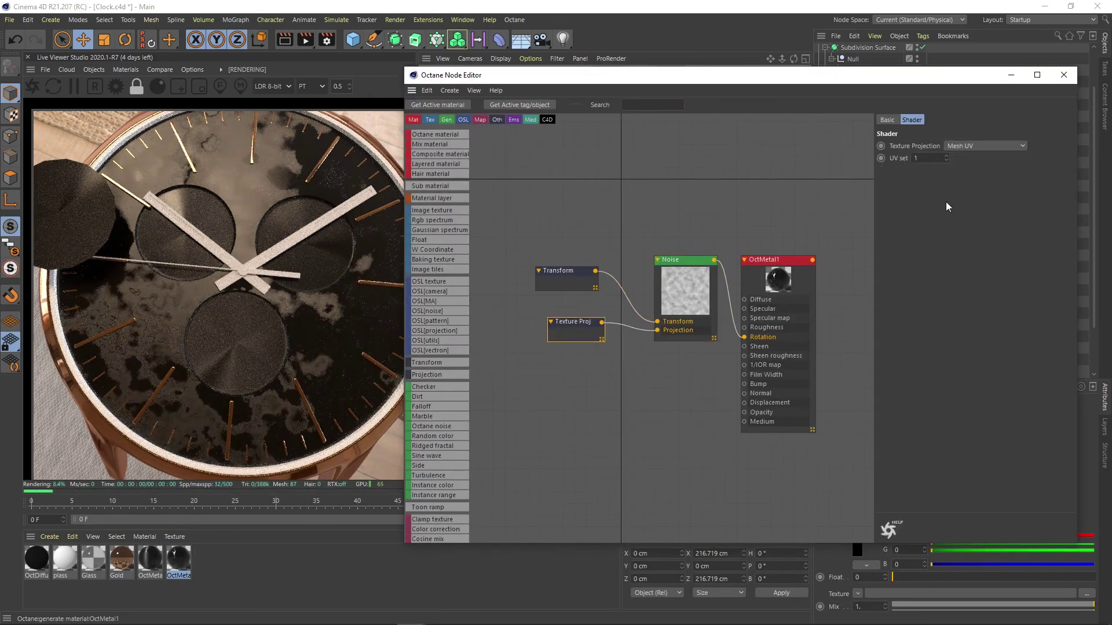
pyautogui.click(559, 278)
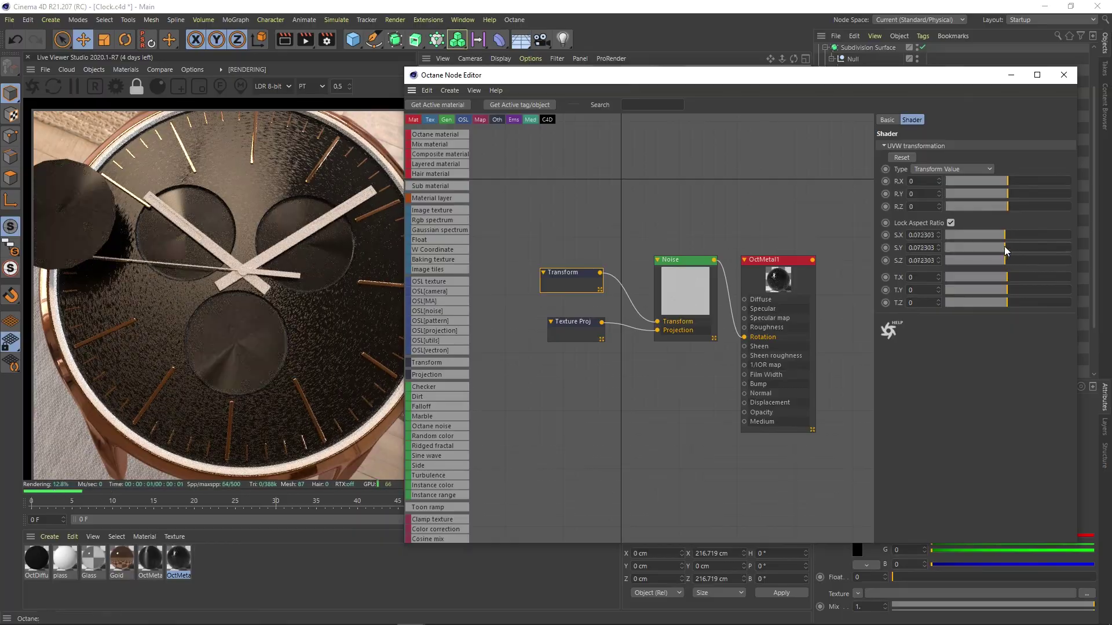
pyautogui.moveTo(1004, 246); pyautogui.dragTo(1054, 233)
pyautogui.write('10.')
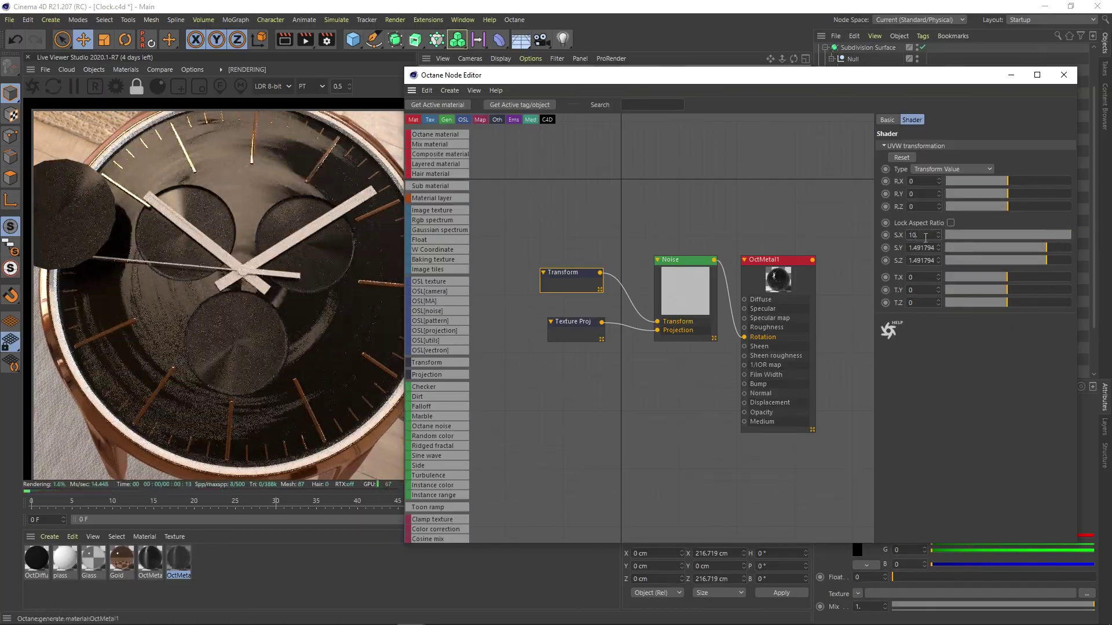
pyautogui.write('00')
pyautogui.press('Return')
pyautogui.click(926, 248)
pyautogui.write('0')
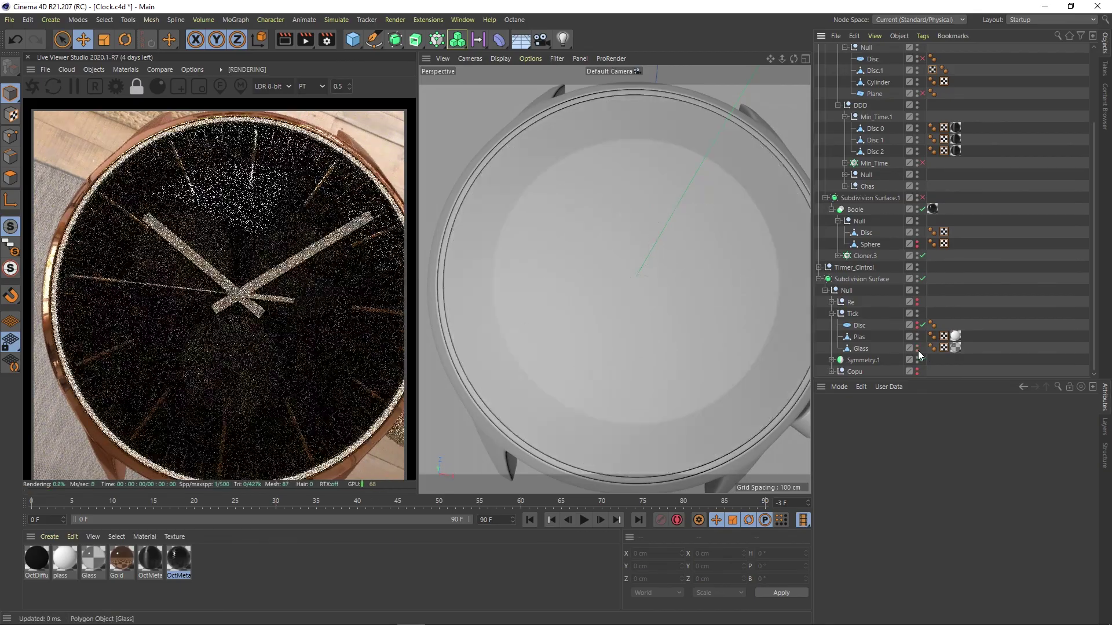
# - Extrude the Glass disc's polygon loop with a -0.6 cm offset to add thickness
pyautogui.click(919, 350)
pyautogui.moveTo(648, 306)
pyautogui.keyDown('alt'); pyautogui.mouseDown()
pyautogui.moveTo(575, 281)
pyautogui.moveTo(538, 290)
pyautogui.moveTo(596, 254)
pyautogui.moveTo(589, 294)
pyautogui.moveTo(494, 274)
pyautogui.moveTo(578, 318)
pyautogui.moveTo(483, 322)
pyautogui.moveTo(649, 287)
pyautogui.moveTo(718, 293)
pyautogui.moveTo(562, 277)
pyautogui.moveTo(529, 293)
pyautogui.mouseUp(); pyautogui.keyUp('alt')
pyautogui.press('u')
pyautogui.press('l')
pyautogui.click(549, 335)
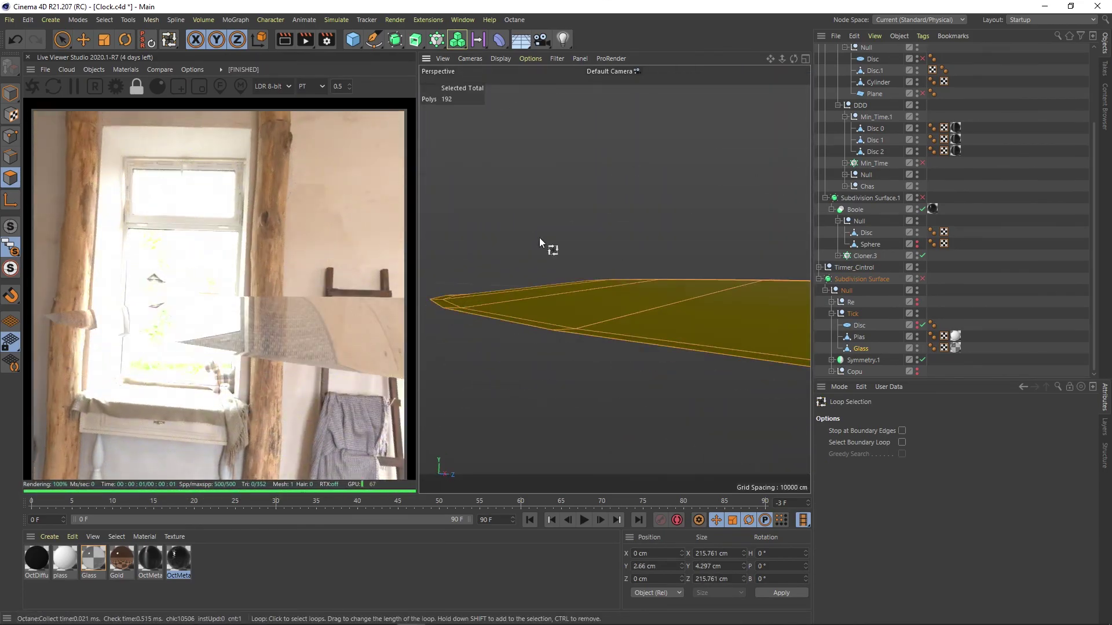
pyautogui.rightClick(572, 237)
pyautogui.click(602, 180)
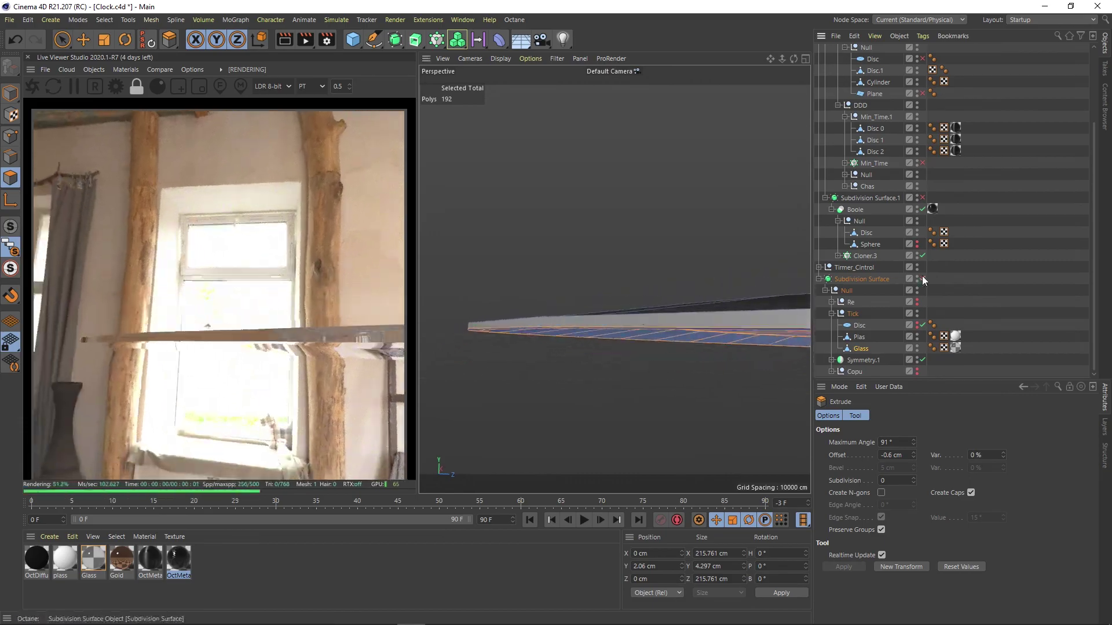
pyautogui.moveTo(630, 303)
pyautogui.keyDown('alt'); pyautogui.mouseDown()
pyautogui.moveTo(451, 298)
pyautogui.moveTo(601, 232)
pyautogui.moveTo(562, 330)
pyautogui.mouseUp(); pyautogui.keyUp('alt')
# - Add an edge loop around the glass disc rim with Loop/Path Cut
pyautogui.press('k')
pyautogui.press('l')
pyautogui.click(562, 333)
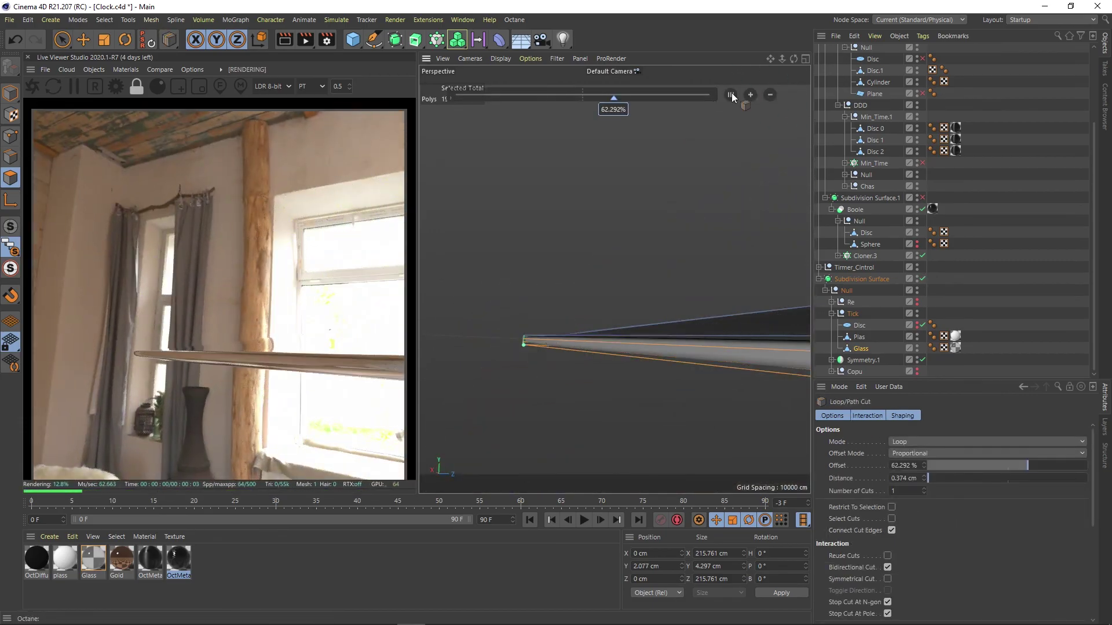
pyautogui.click(730, 94)
pyautogui.press('e')
pyautogui.moveTo(665, 304)
pyautogui.keyDown('alt'); pyautogui.mouseDown()
pyautogui.moveTo(628, 291)
pyautogui.moveTo(739, 300)
pyautogui.mouseUp(); pyautogui.keyUp('alt')
pyautogui.scroll(-3, 628, 290)
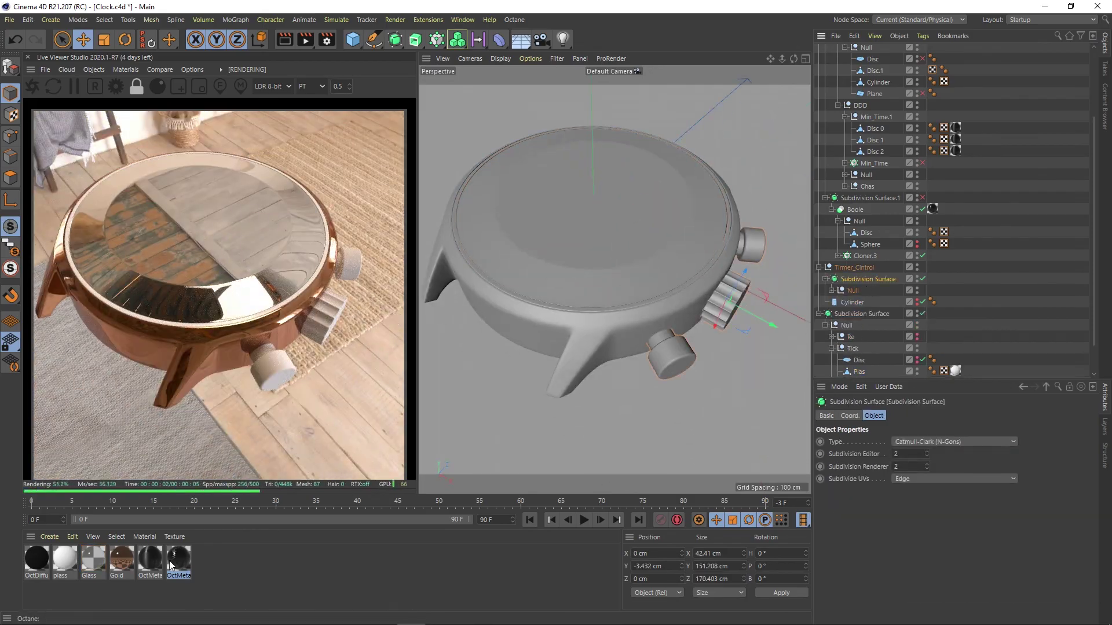
# - Apply the Glass material to the watch's Subdivision Surface and open its settings
pyautogui.moveTo(89, 558); pyautogui.dragTo(617, 224)
pyautogui.scroll(3, 604, 252)
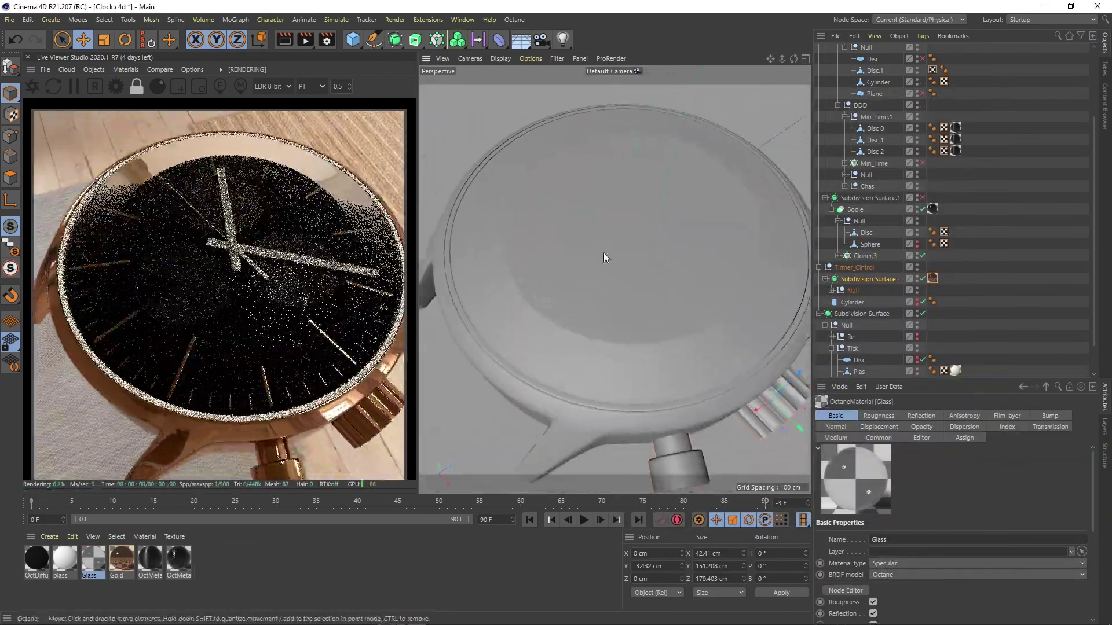
pyautogui.doubleClick(89, 559)
pyautogui.moveTo(290, 77); pyautogui.dragTo(781, 98)
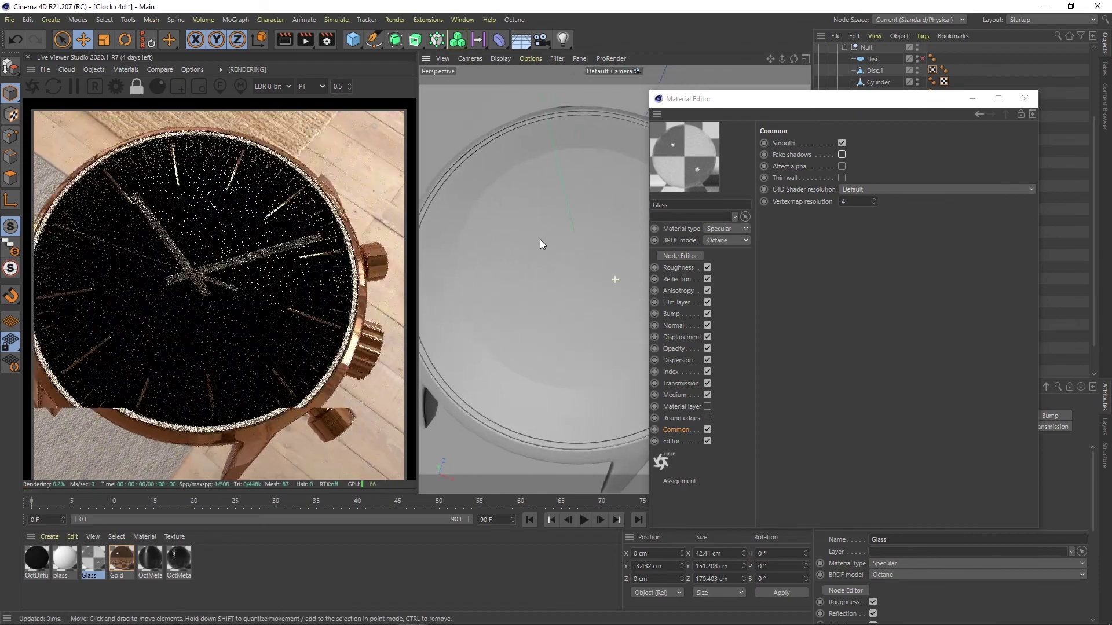
# - Preview a render region, leave Fake shadows off and enable Thin wall for the glass
pyautogui.click(179, 86)
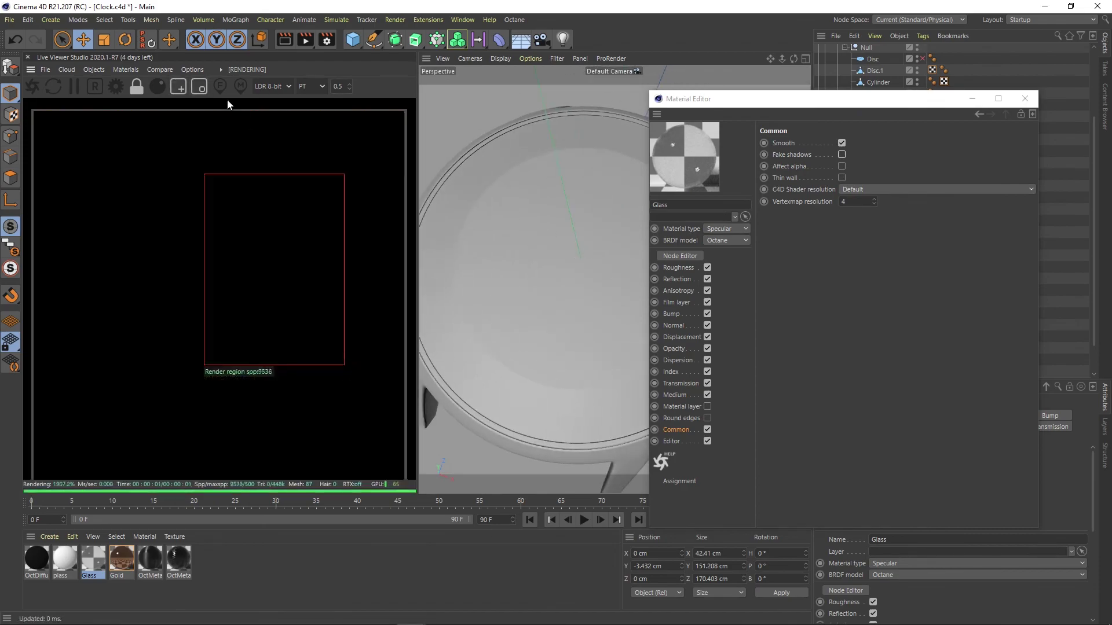
pyautogui.click(842, 155)
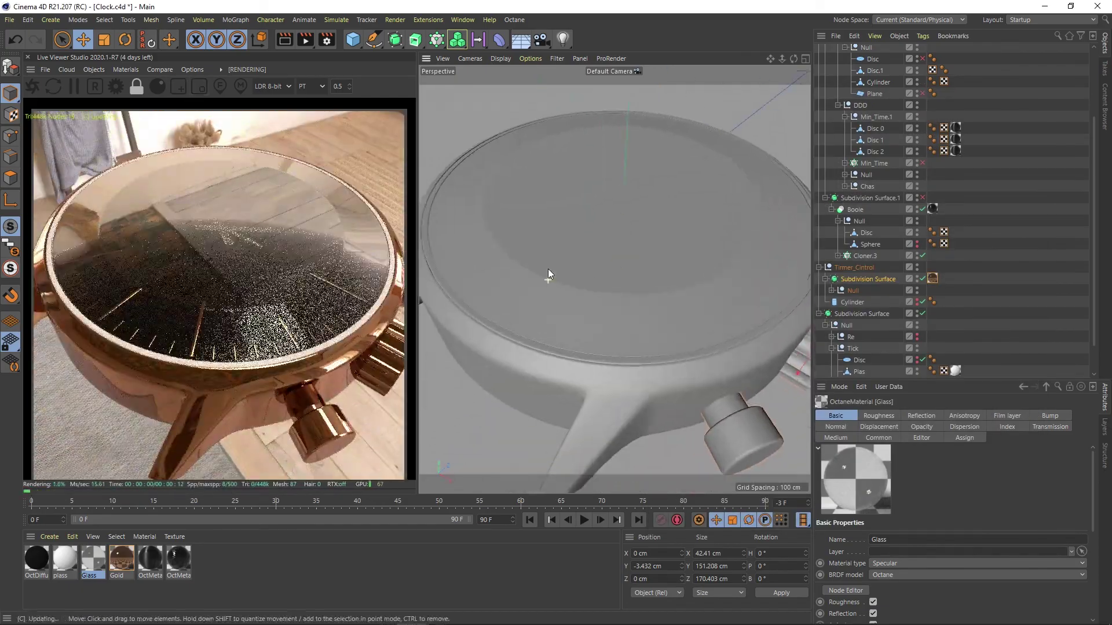
pyautogui.keyDown('alt'); pyautogui.moveTo(548, 269); pyautogui.dragTo(579, 331); pyautogui.keyUp('alt')
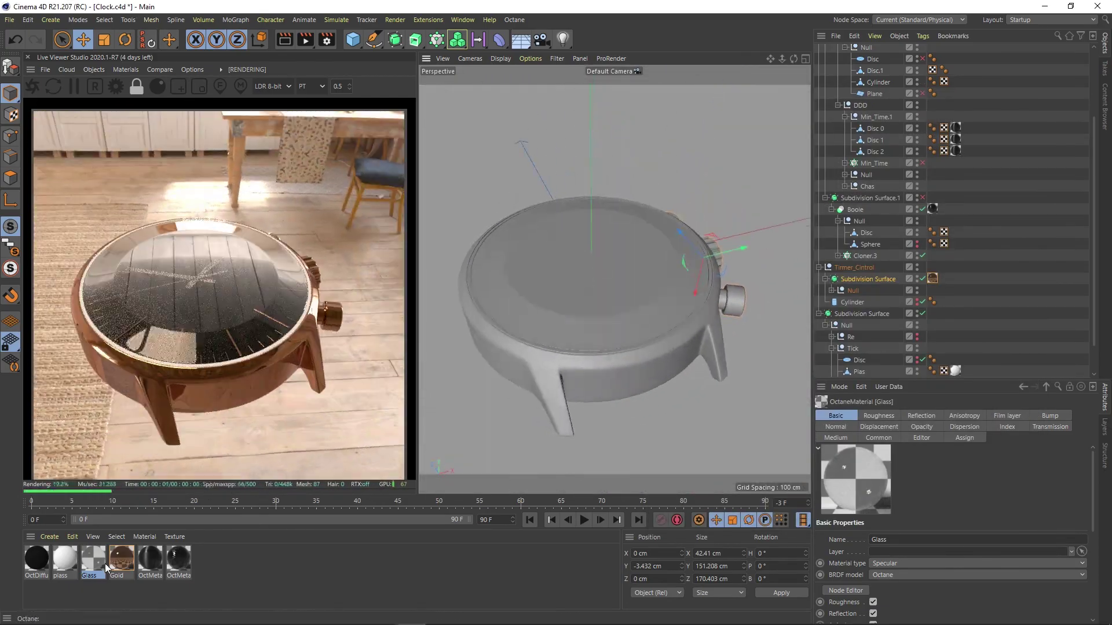
pyautogui.click(526, 142)
pyautogui.click(526, 166)
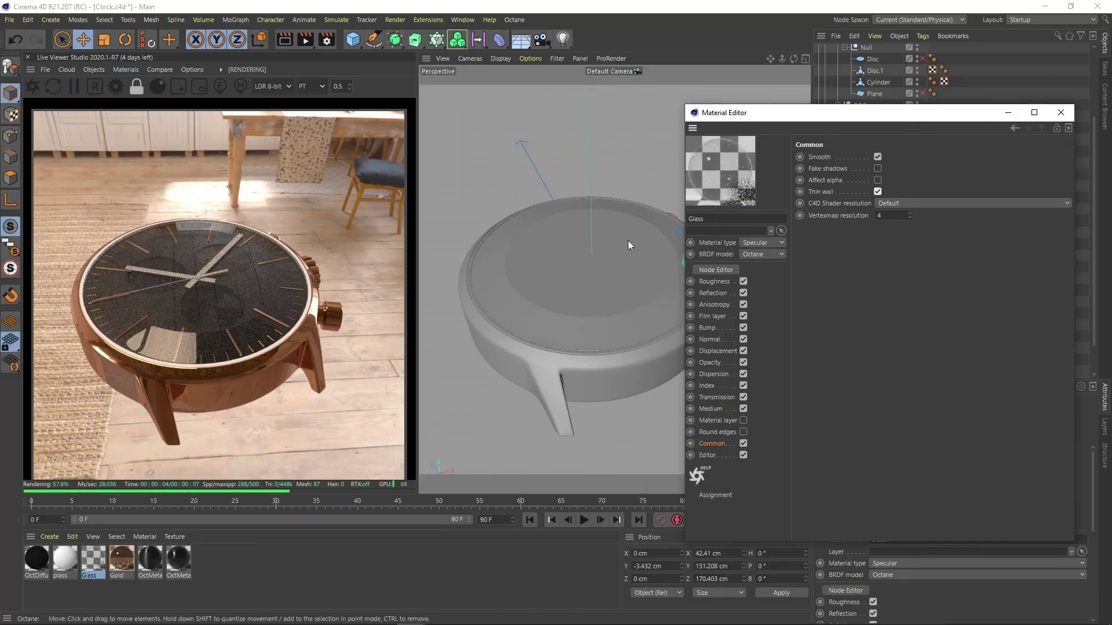
pyautogui.click(1060, 112)
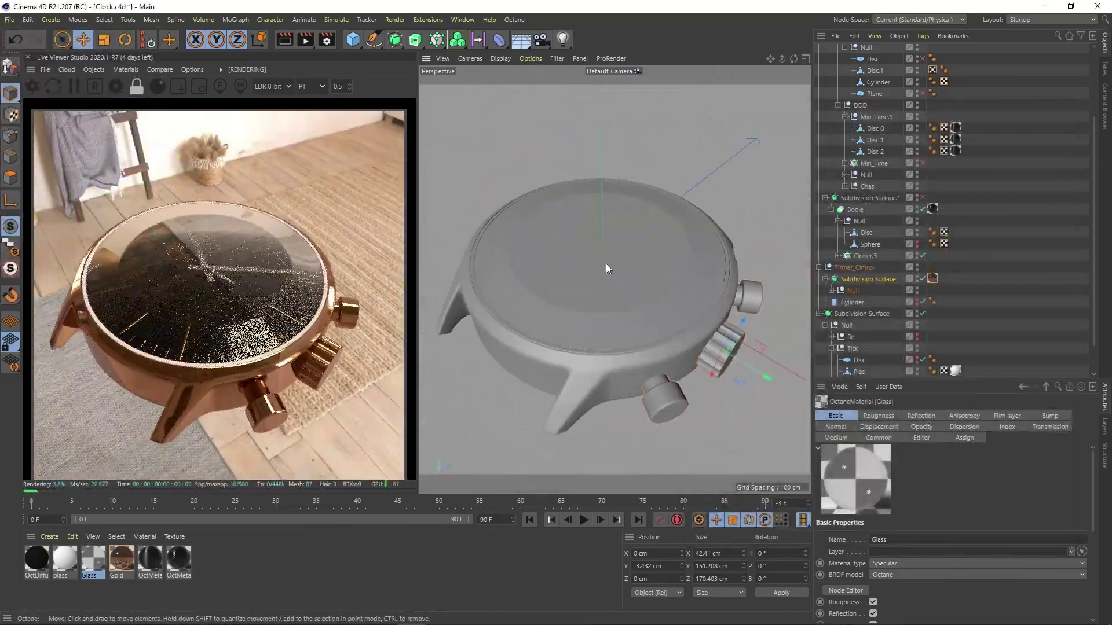